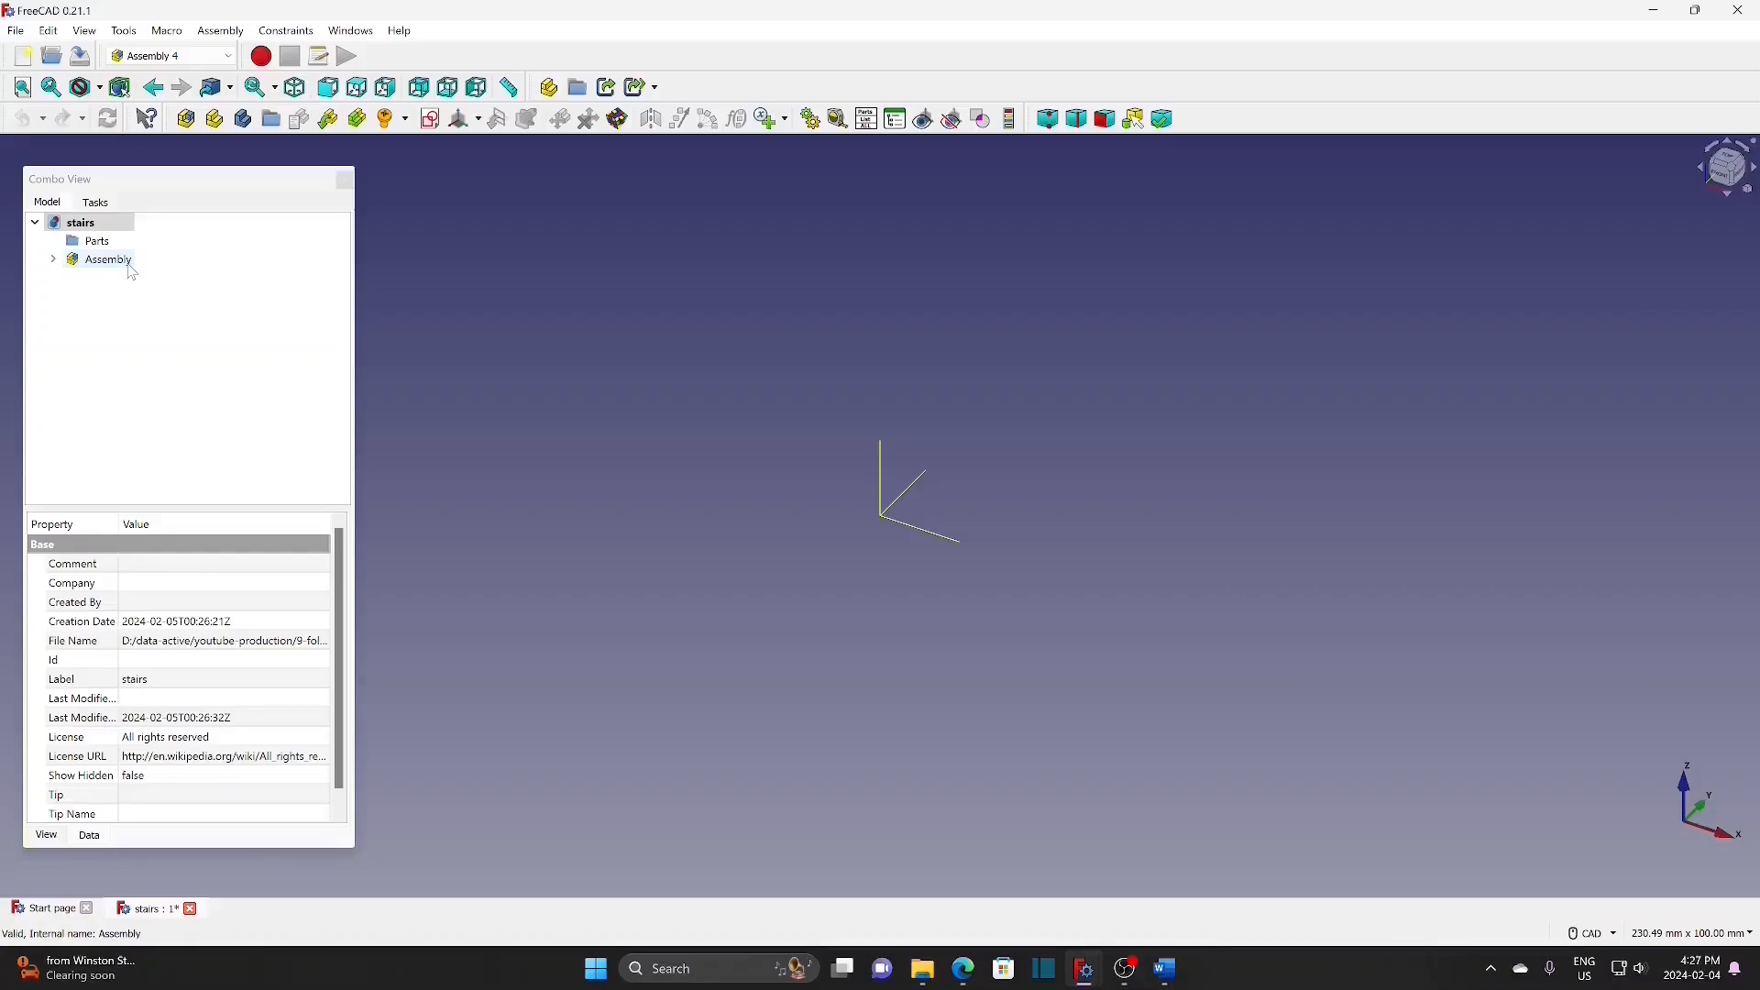
# Step: Add an Assembly4 body named 'link' inside Parts and expand it to show Origin001 and LCS_0
pyautogui.click(117, 244)
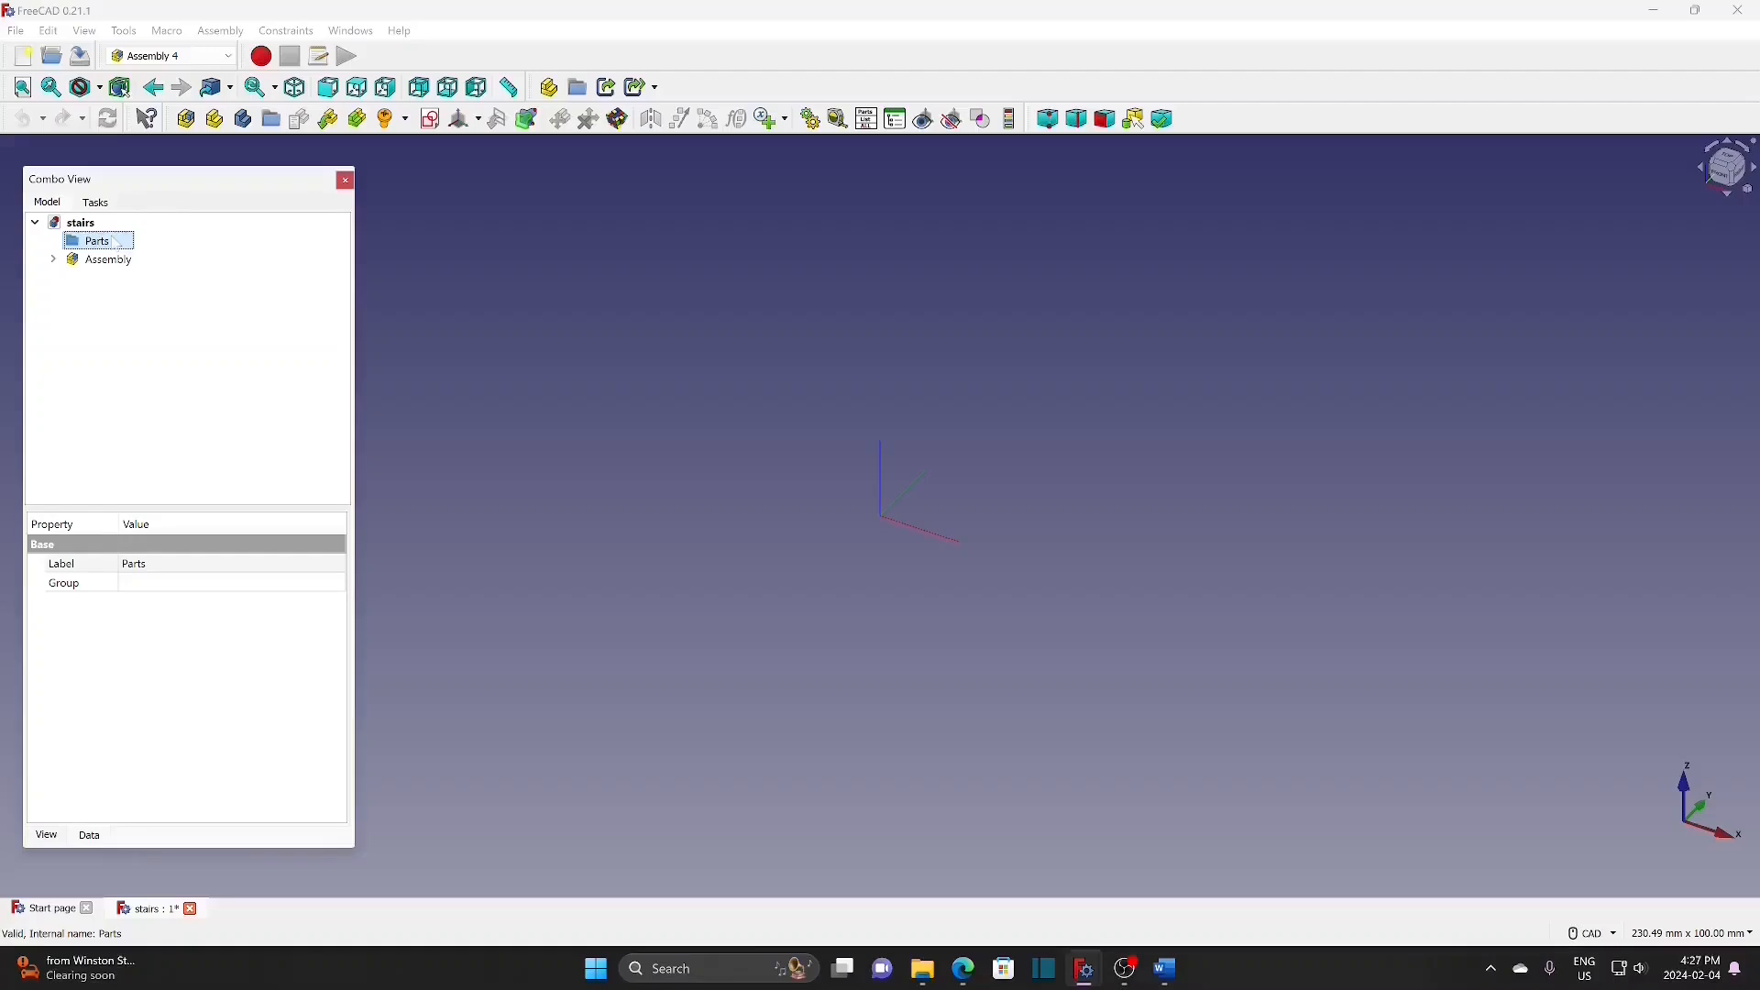
pyautogui.click(243, 119)
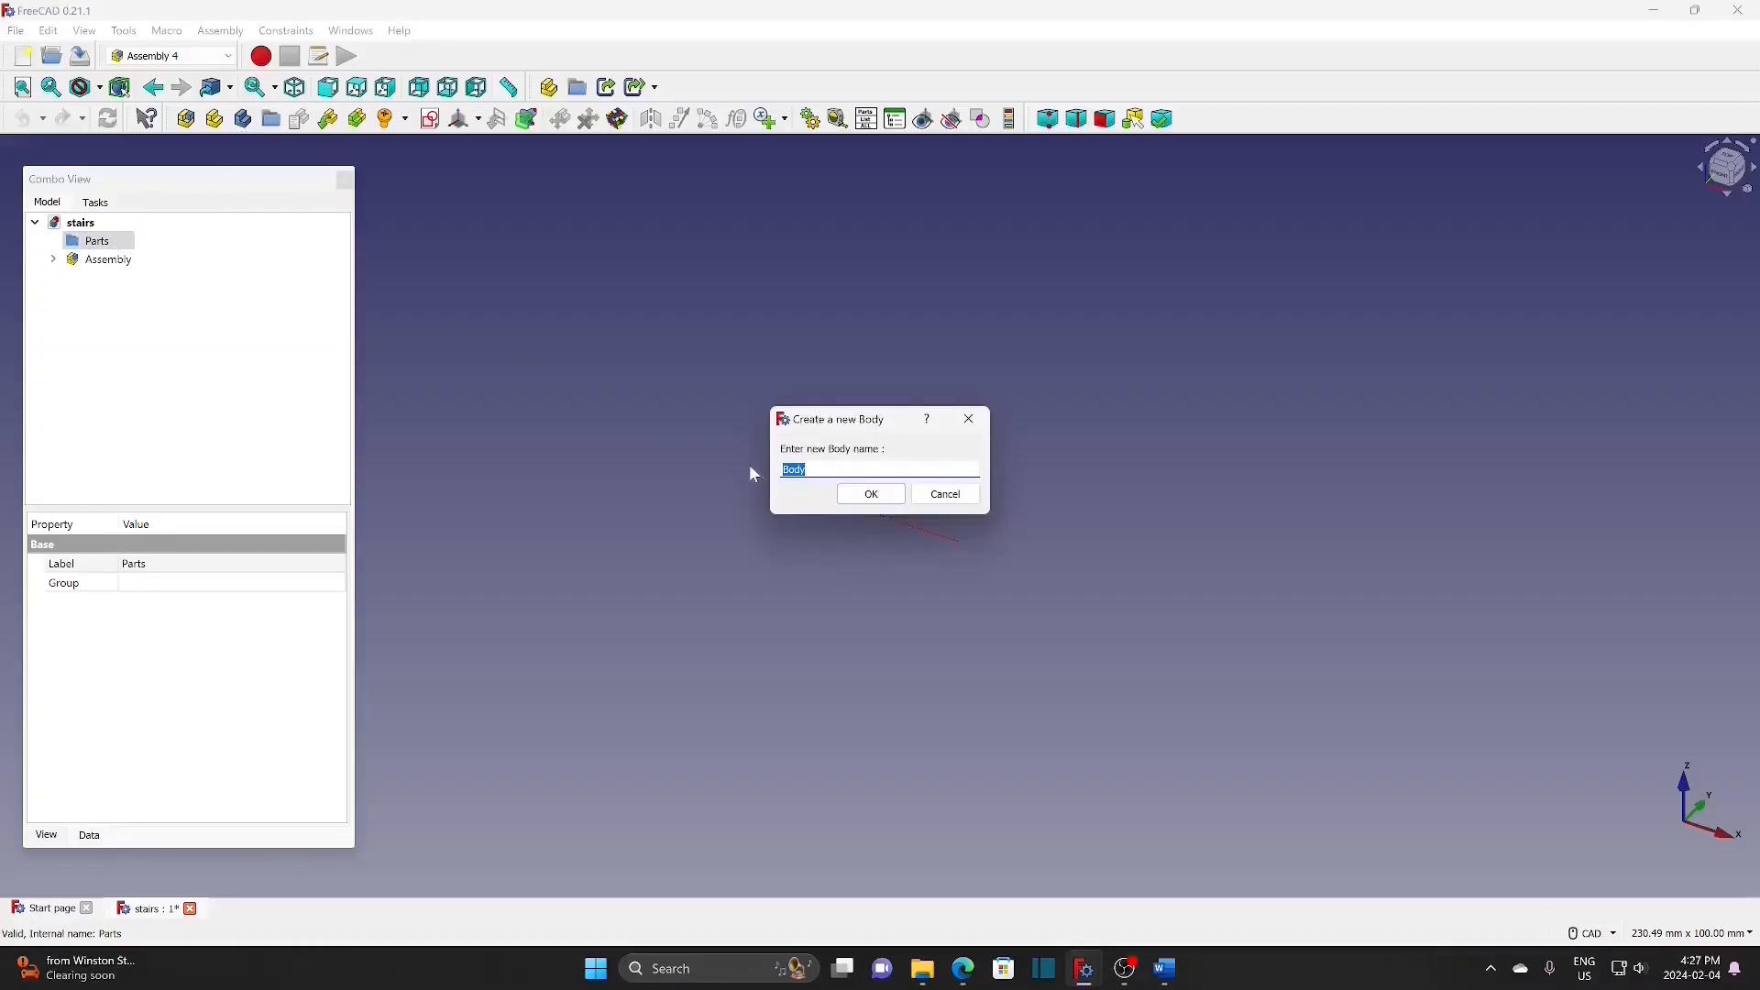
pyautogui.write('link')
pyautogui.click(871, 495)
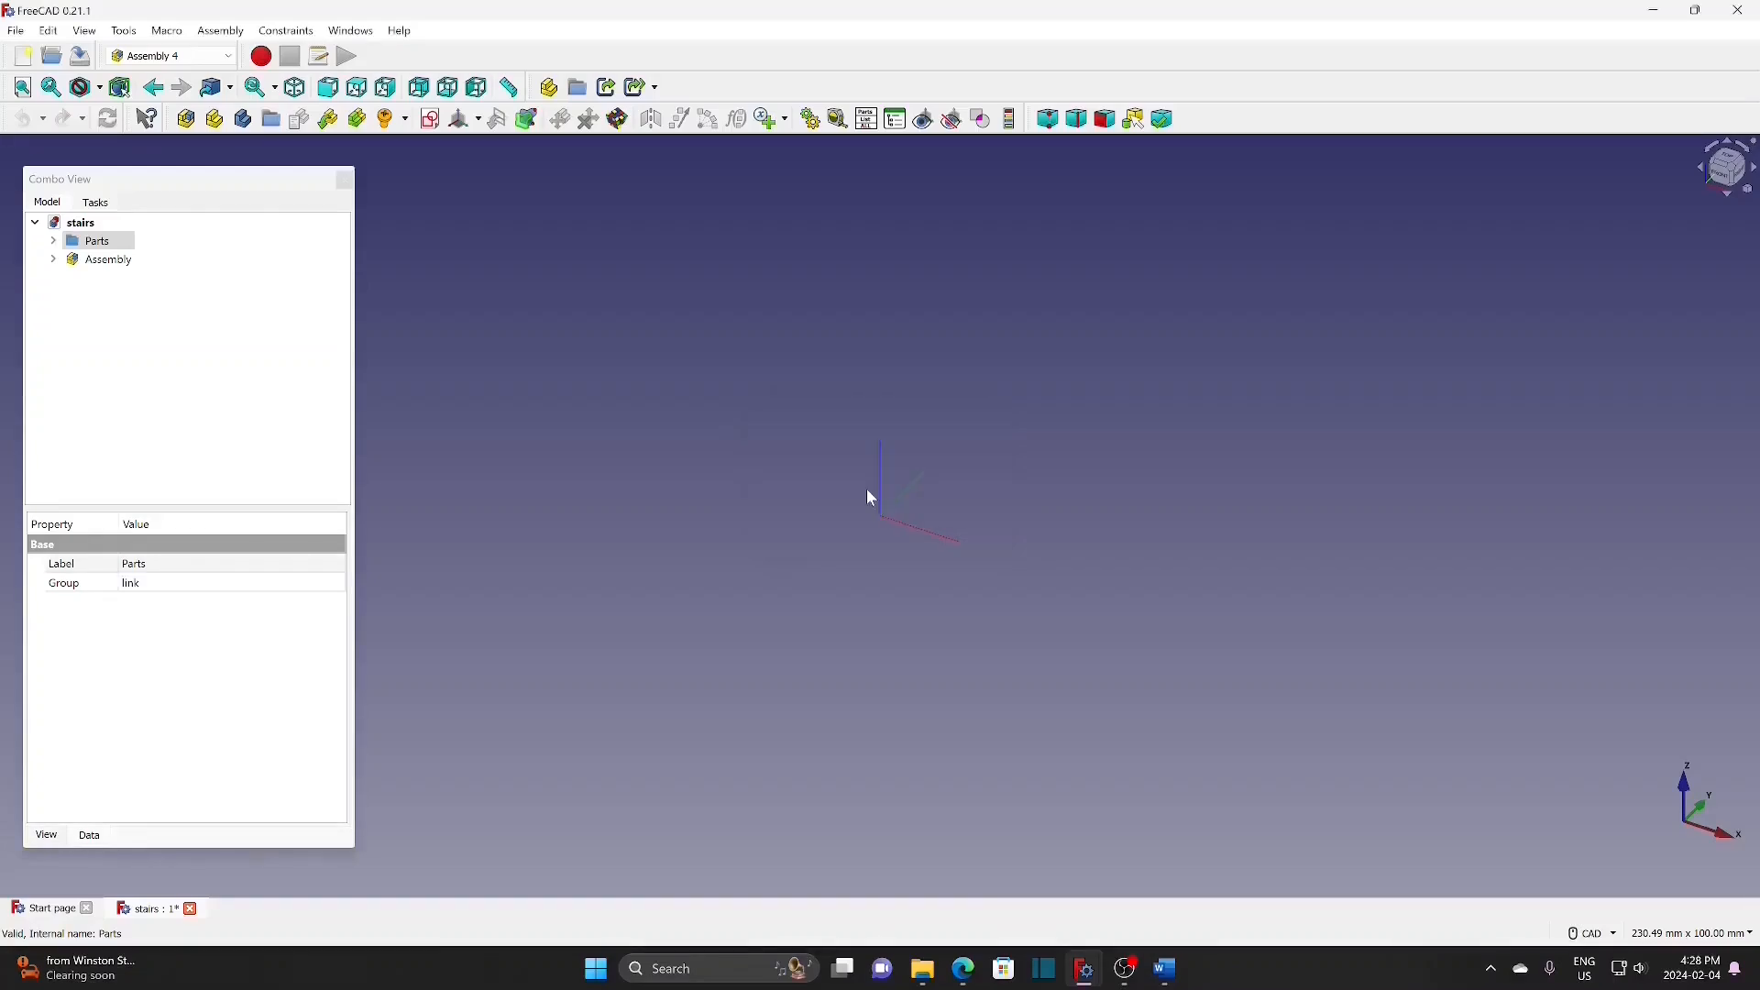
pyautogui.click(53, 241)
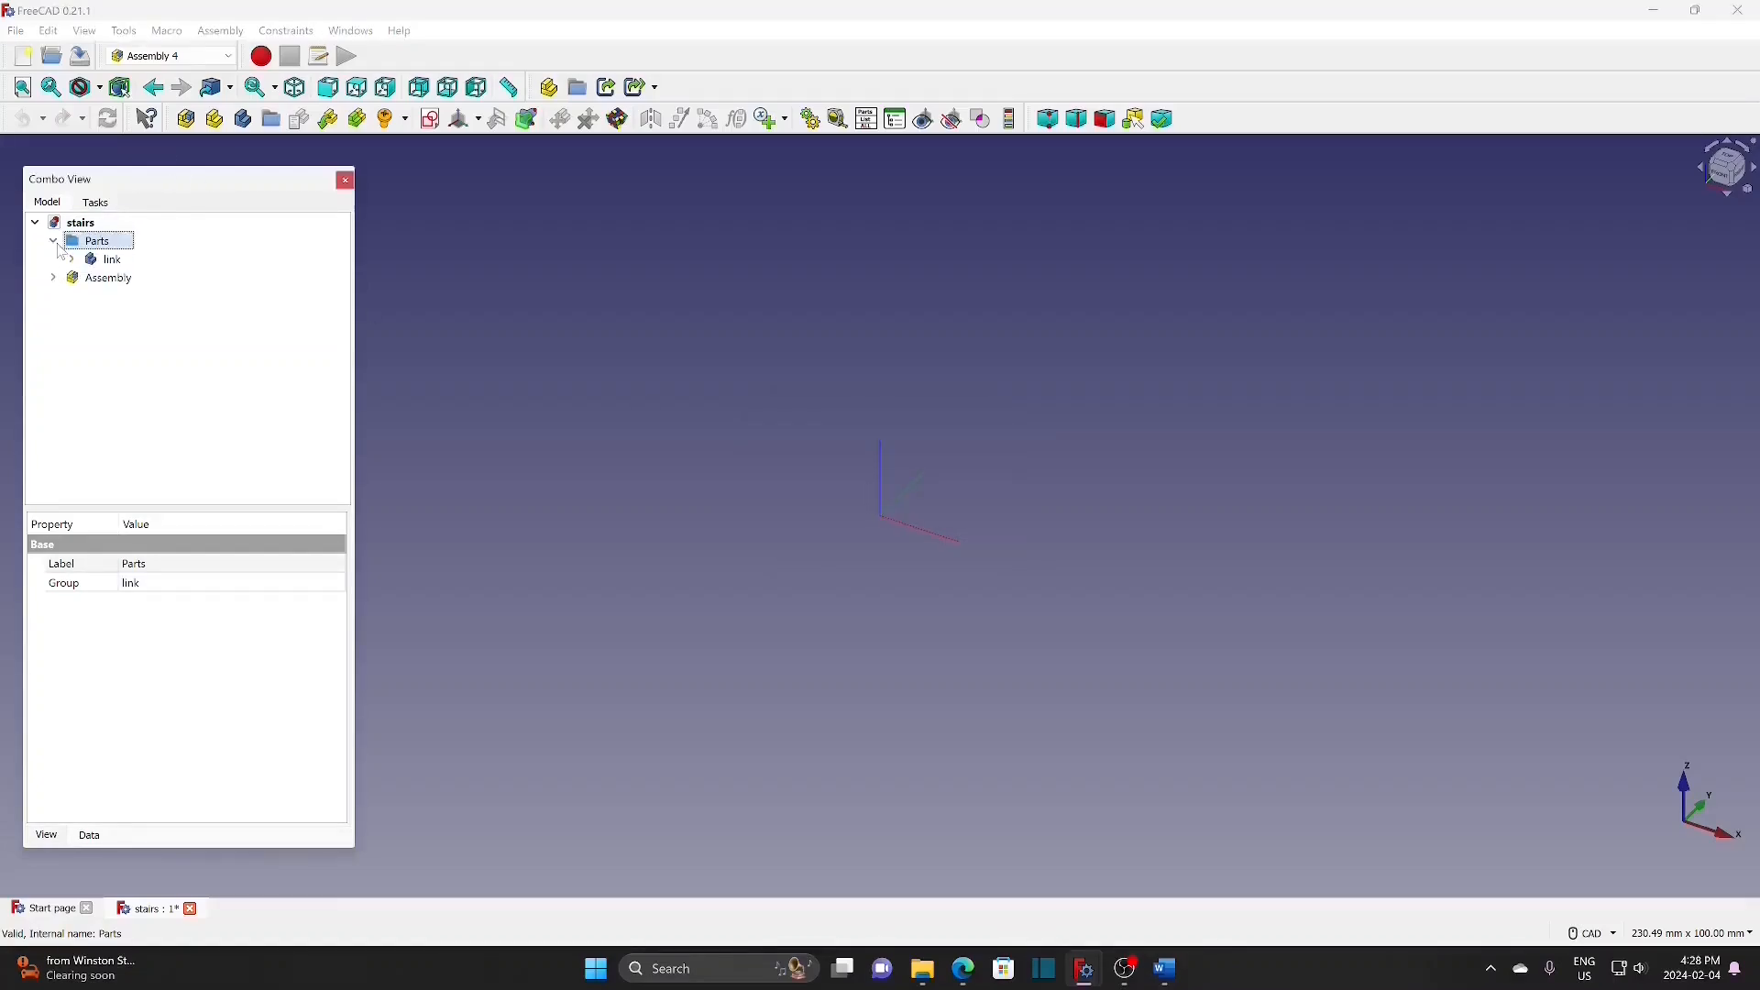
pyautogui.click(72, 261)
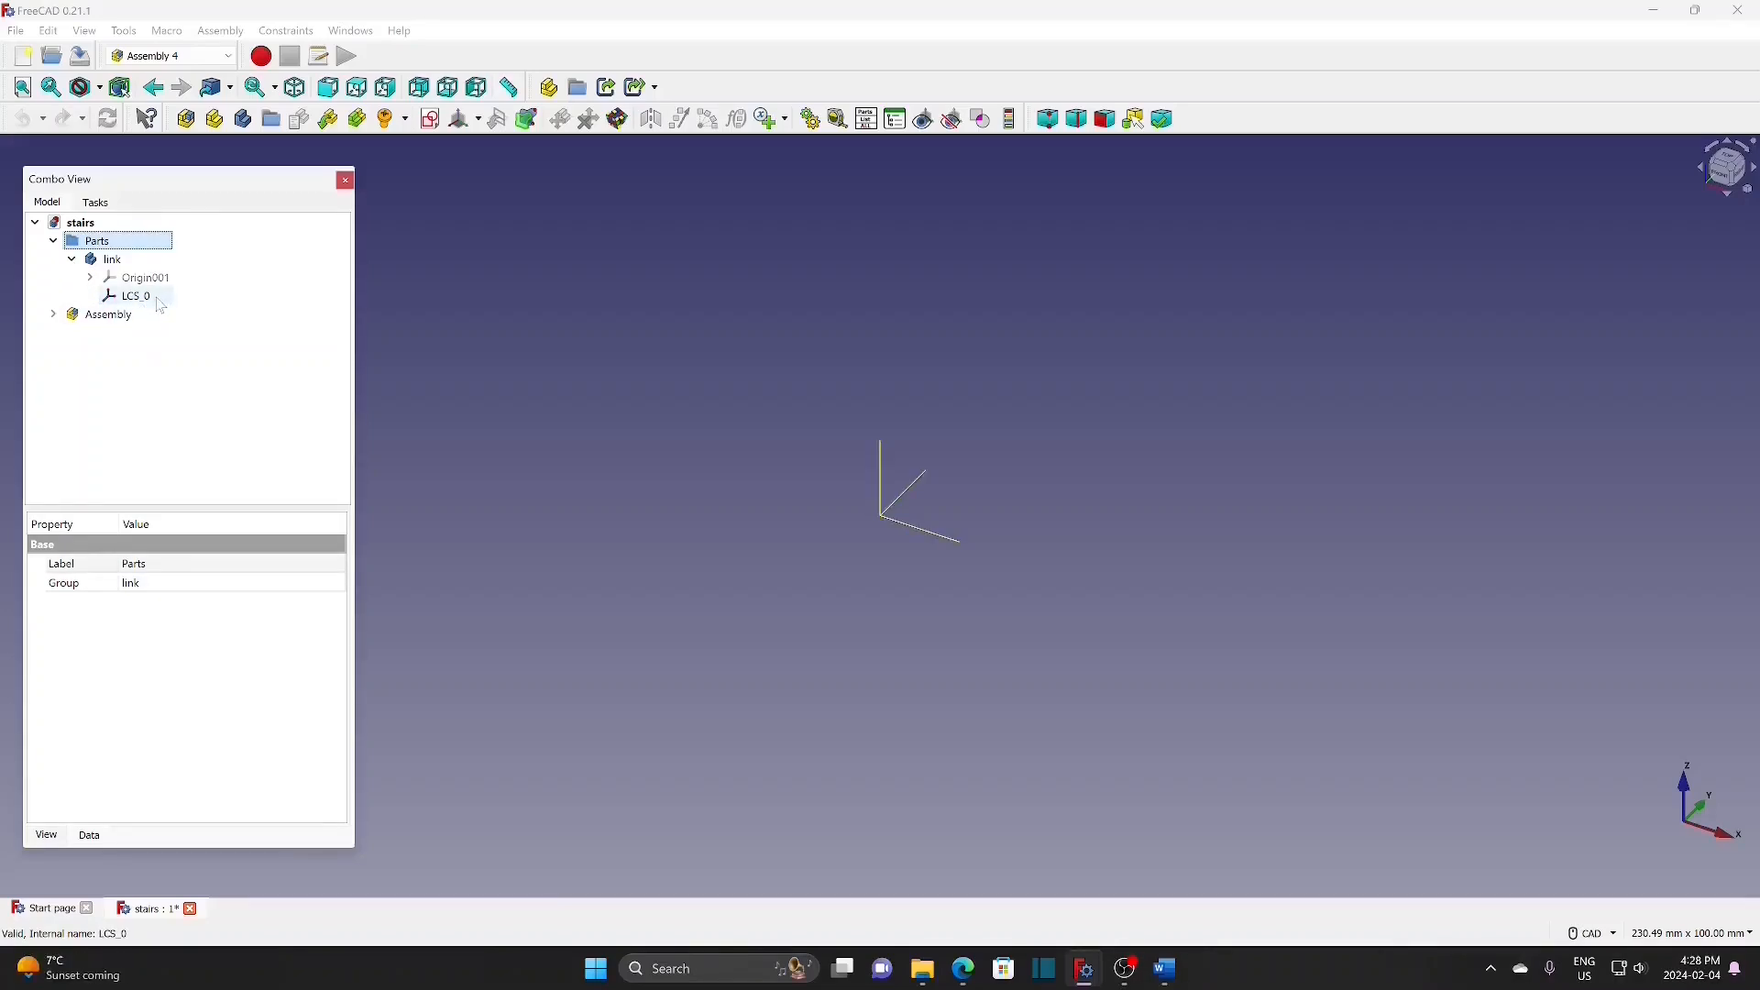
pyautogui.click(131, 262)
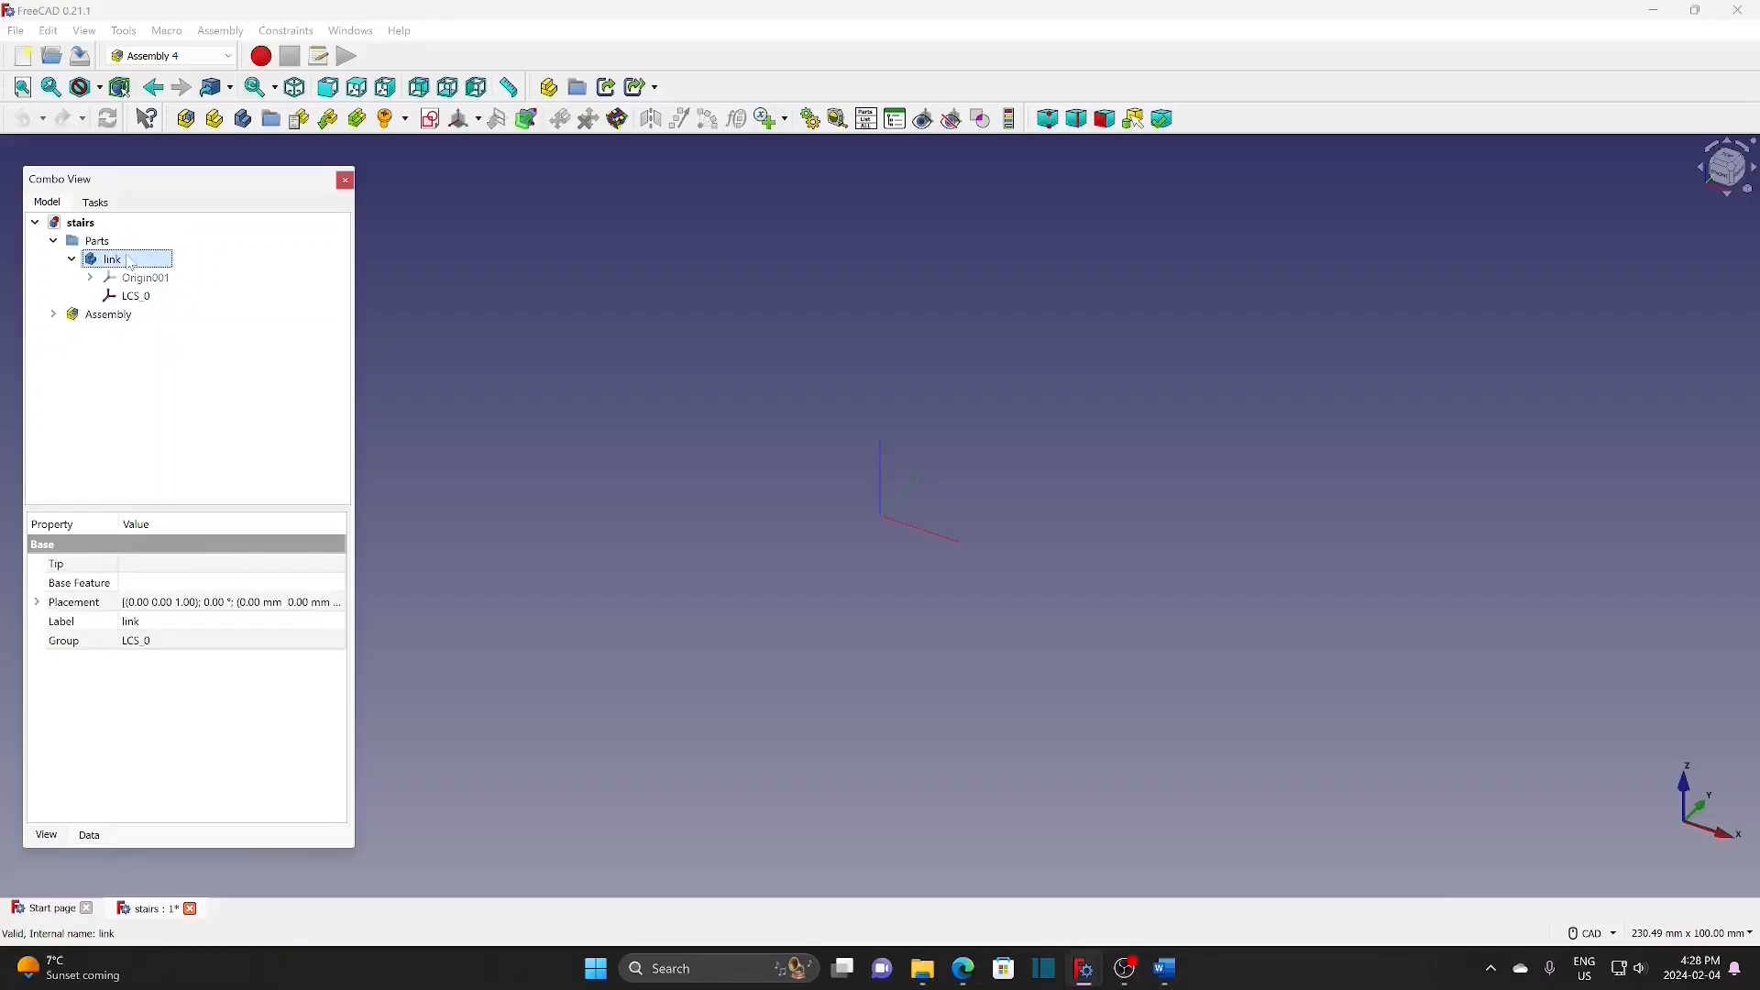
# Step: Create sketch 'link-sk' in the link body, attached to LCS_0 in Plane face mode
pyautogui.click(431, 119)
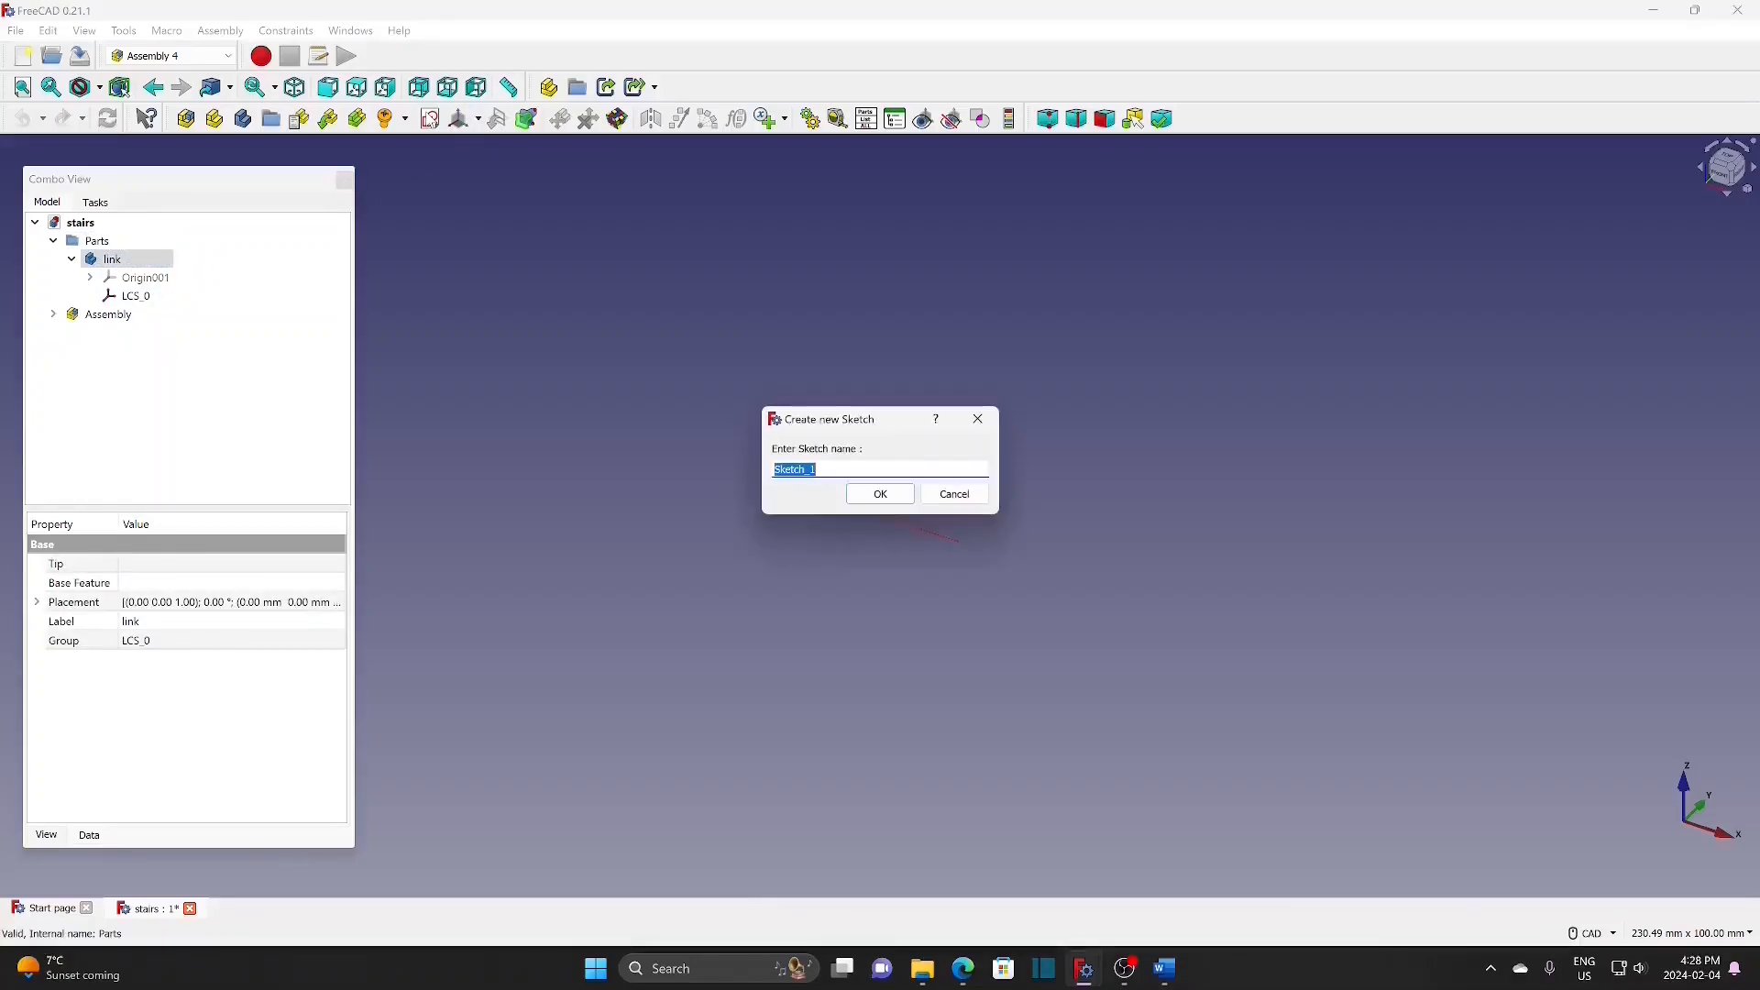
pyautogui.write('link-sk')
pyautogui.click(882, 496)
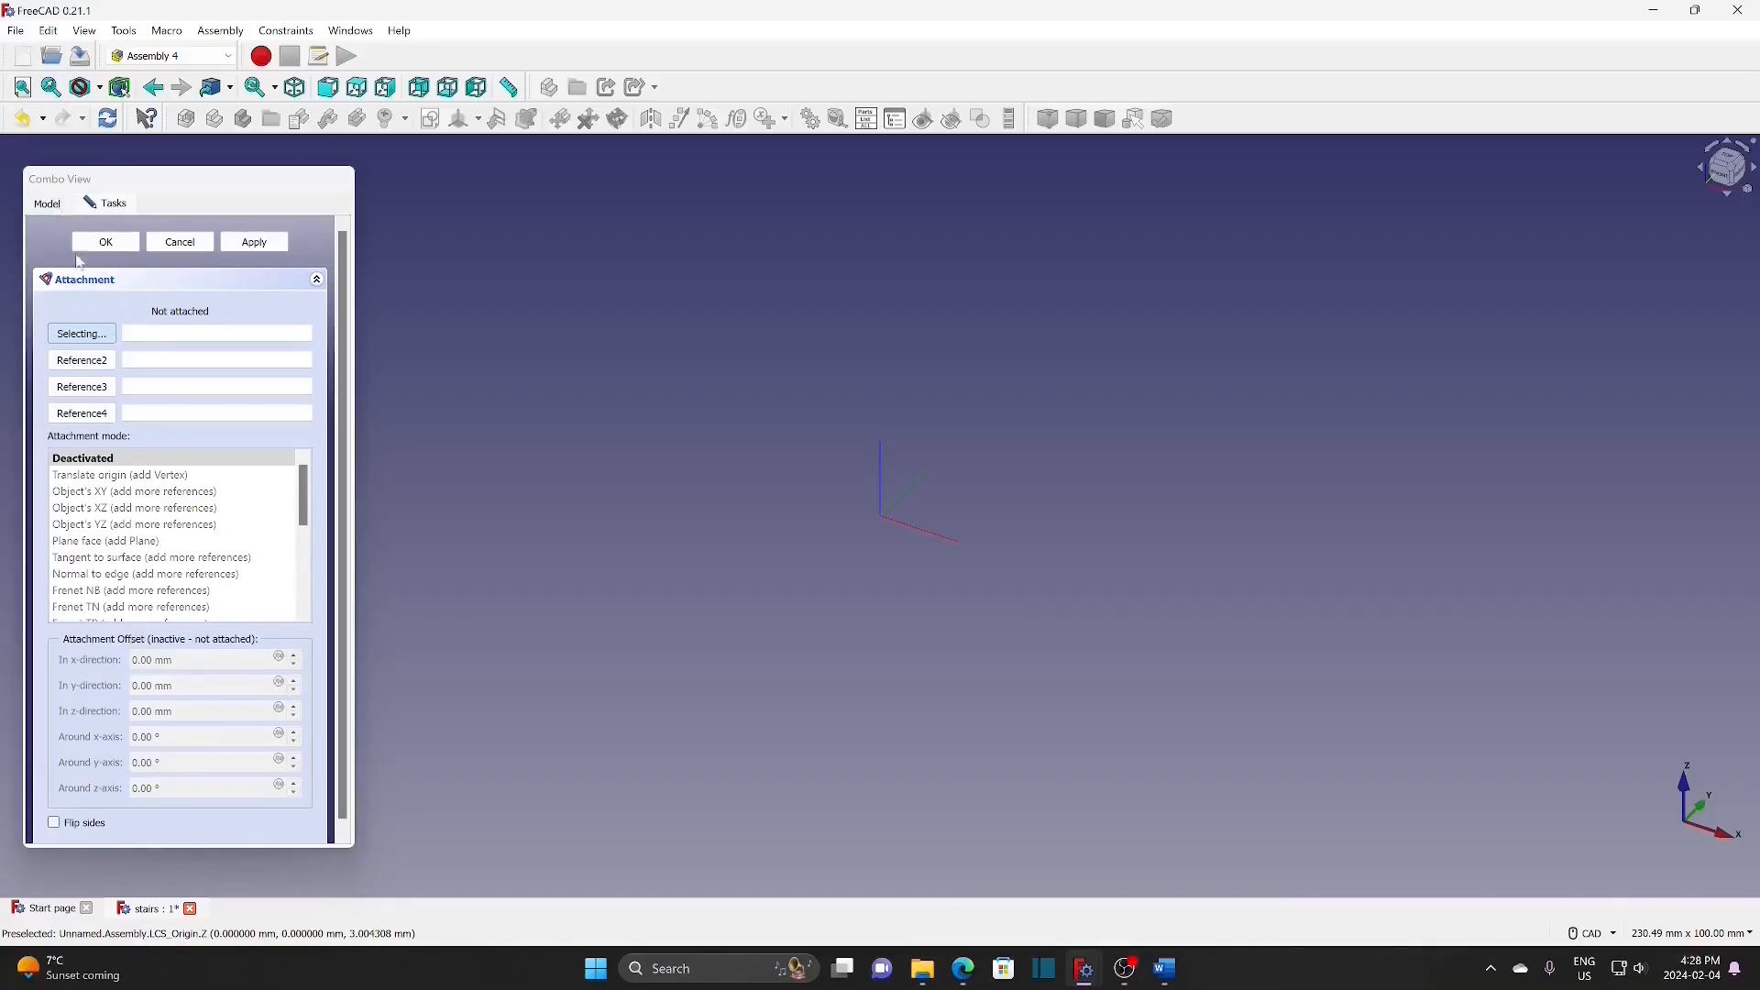
pyautogui.click(48, 204)
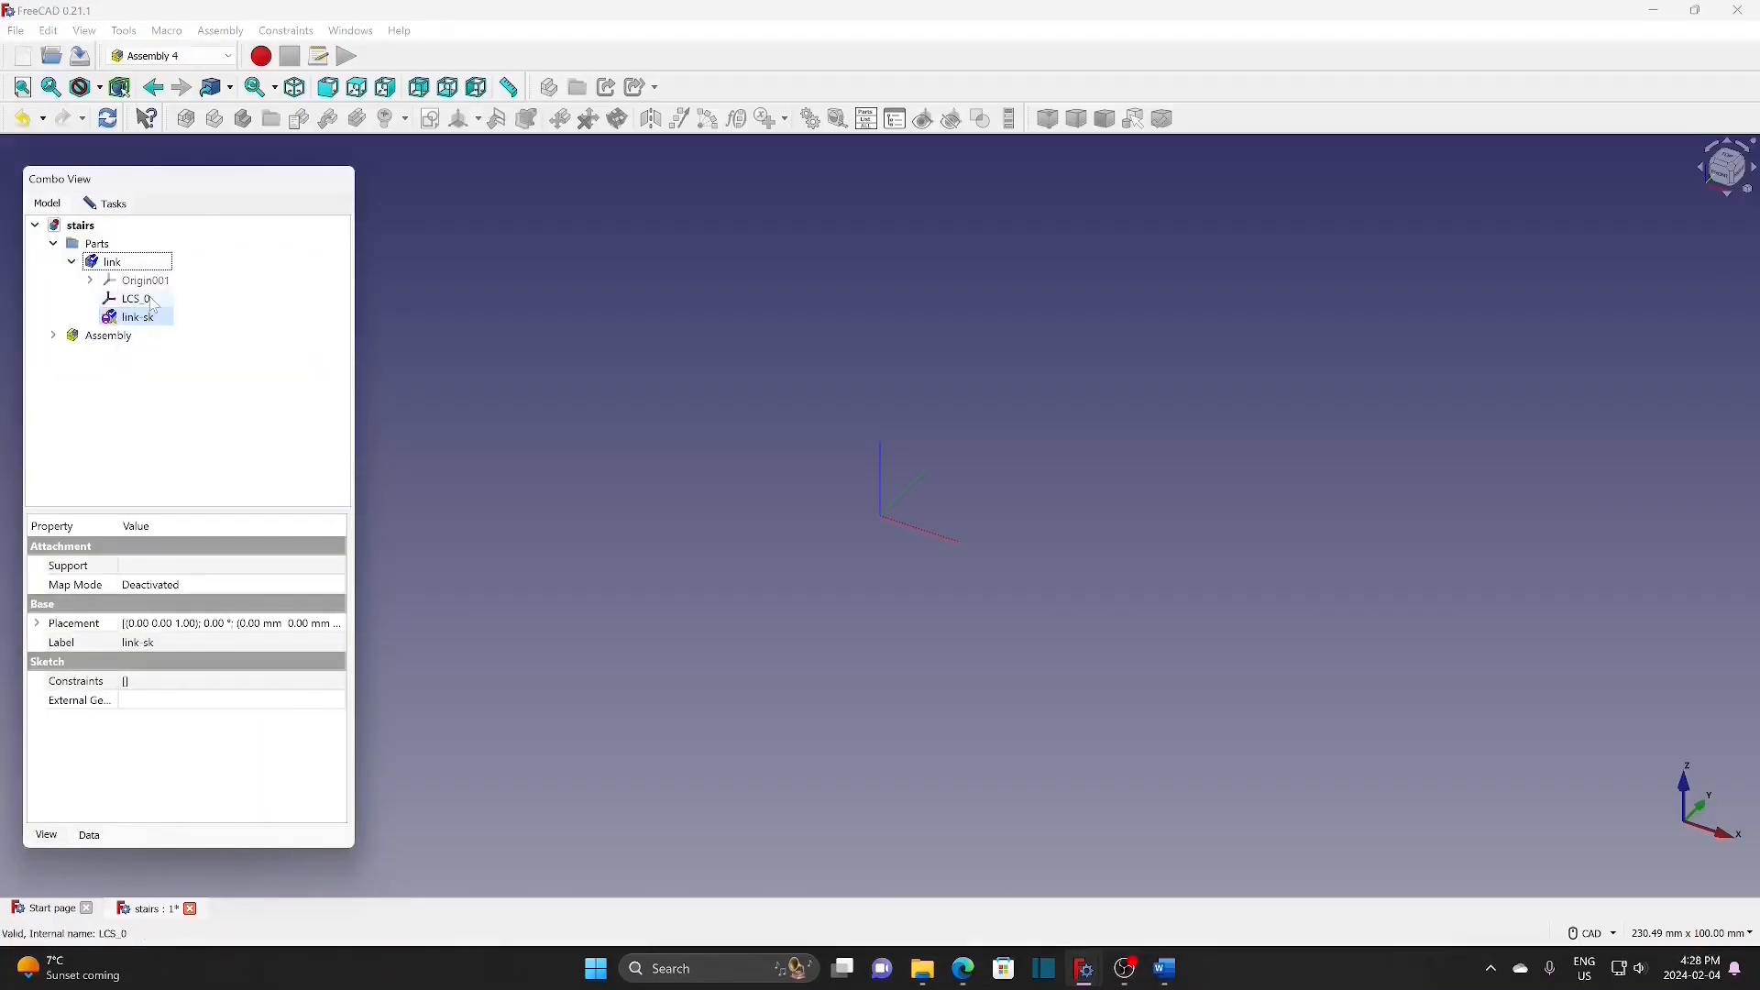
pyautogui.click(117, 207)
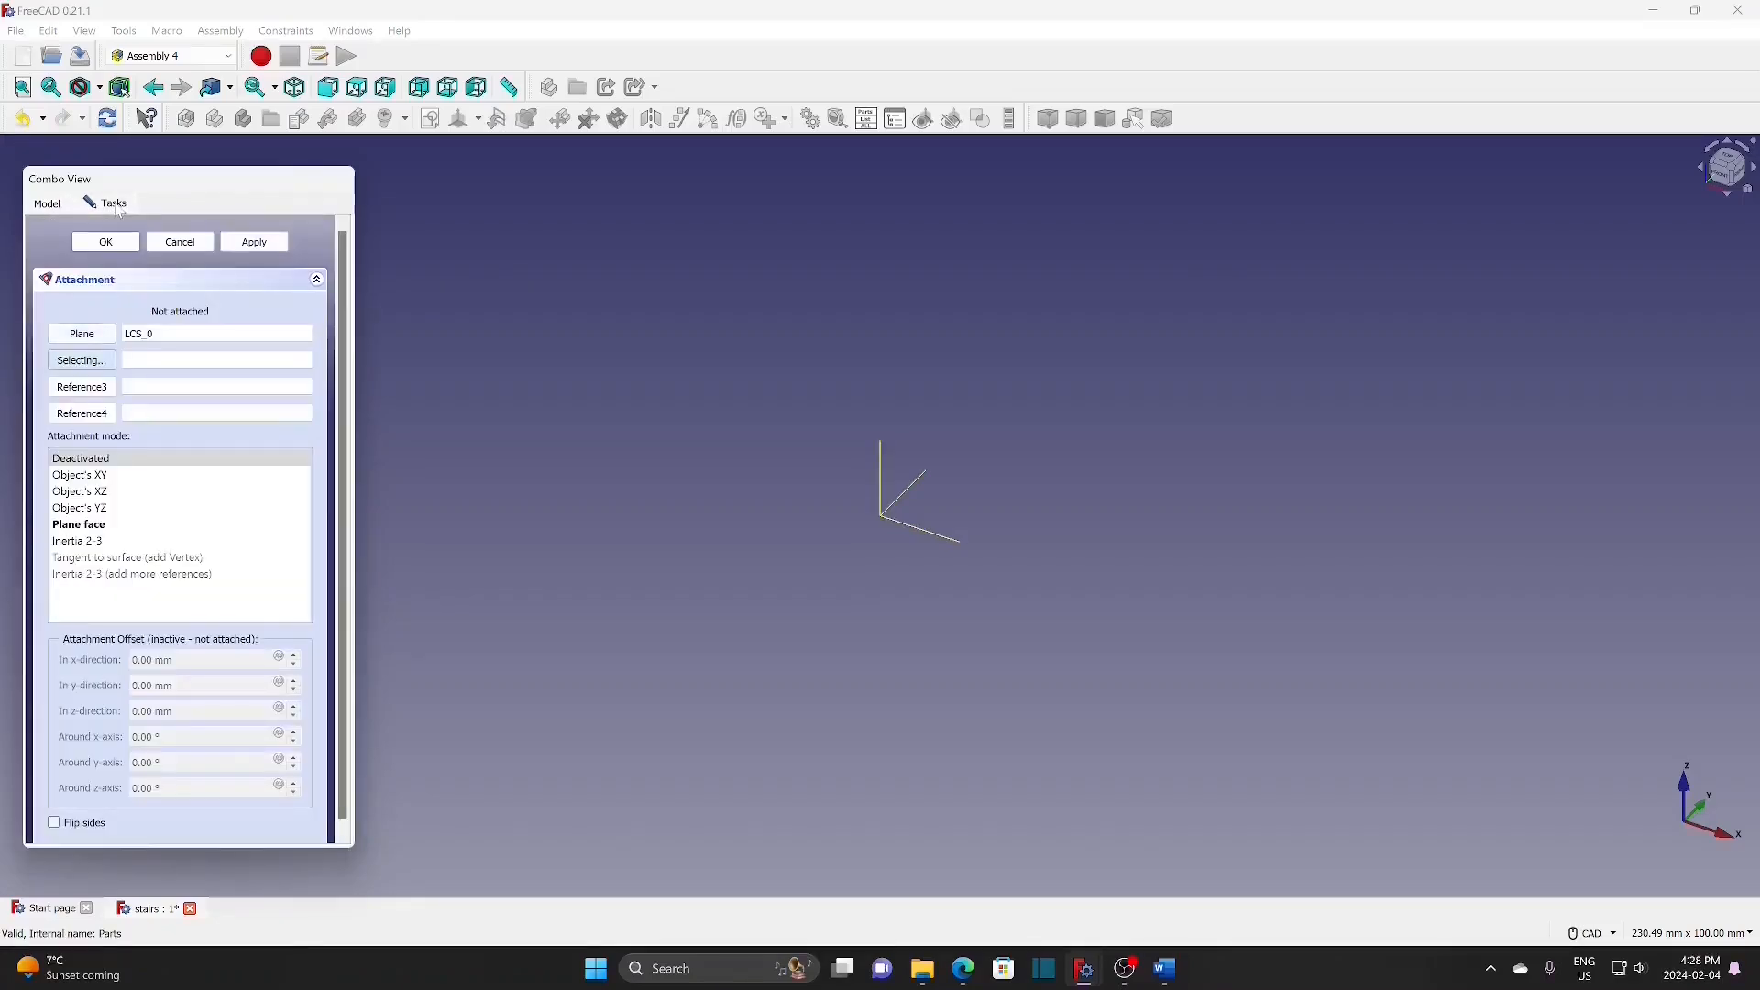
pyautogui.click(91, 525)
pyautogui.click(106, 242)
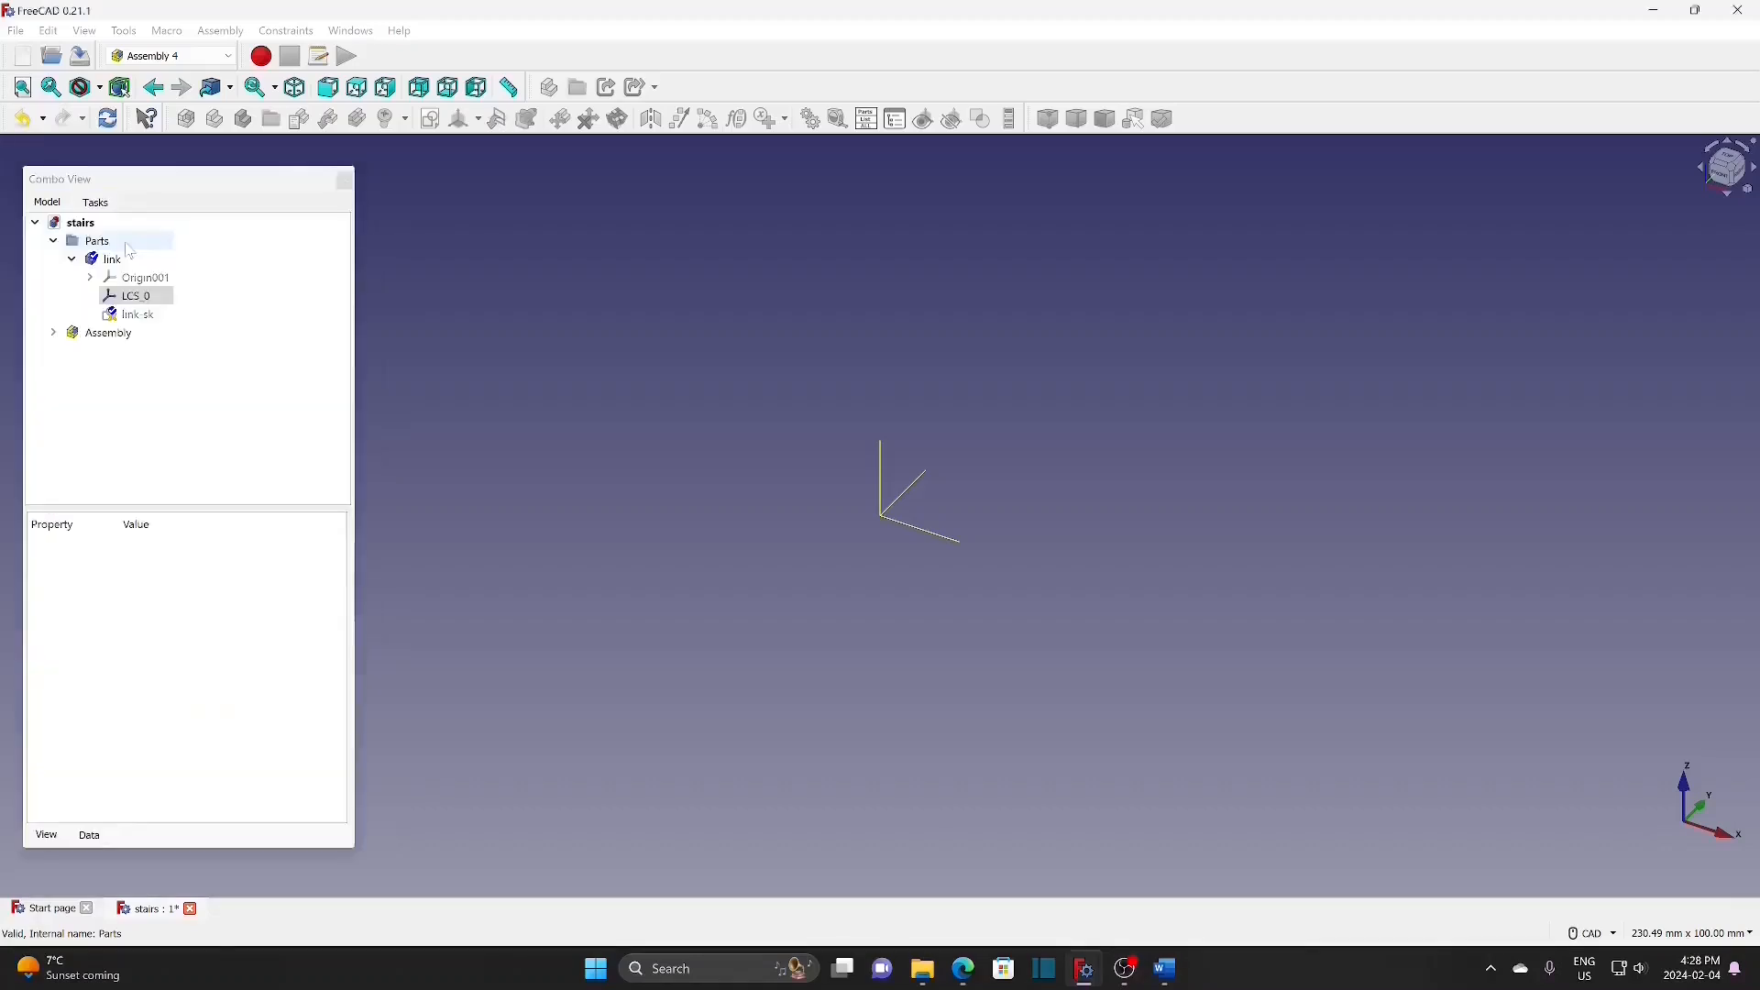
pyautogui.click(171, 55)
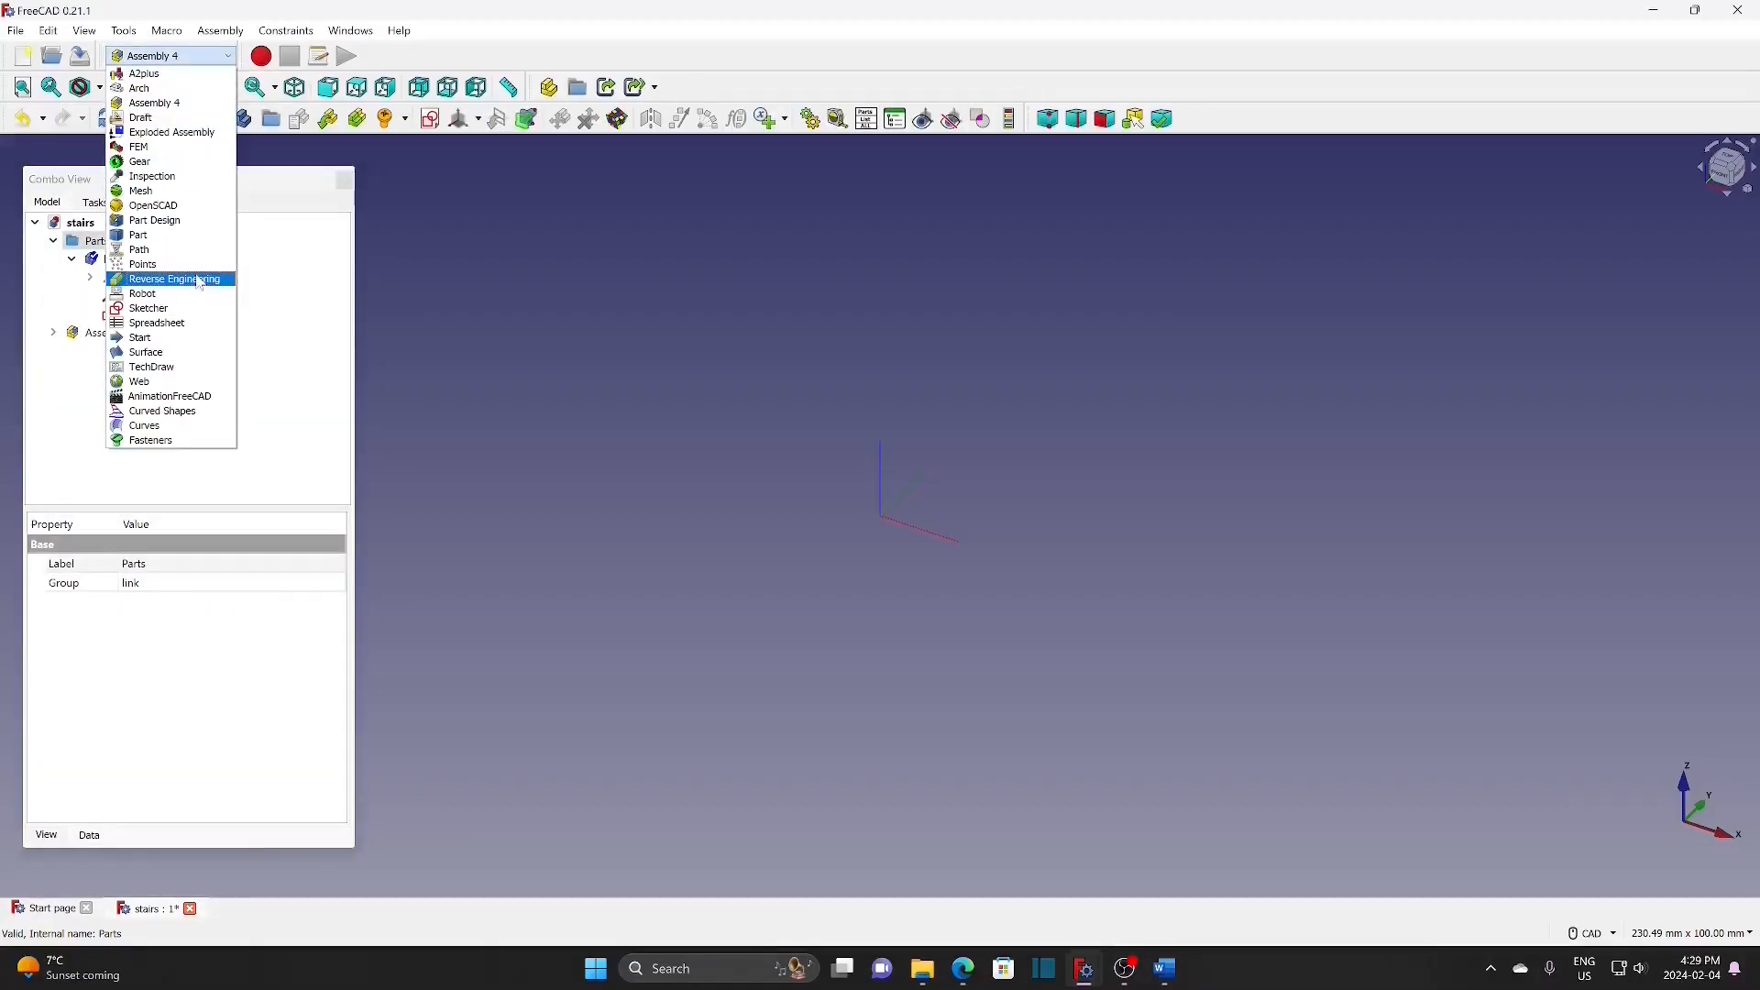
# Step: Create a new Part Design body and rename it 'slink'
pyautogui.click(154, 220)
pyautogui.click(56, 202)
pyautogui.click(99, 244)
pyautogui.click(187, 120)
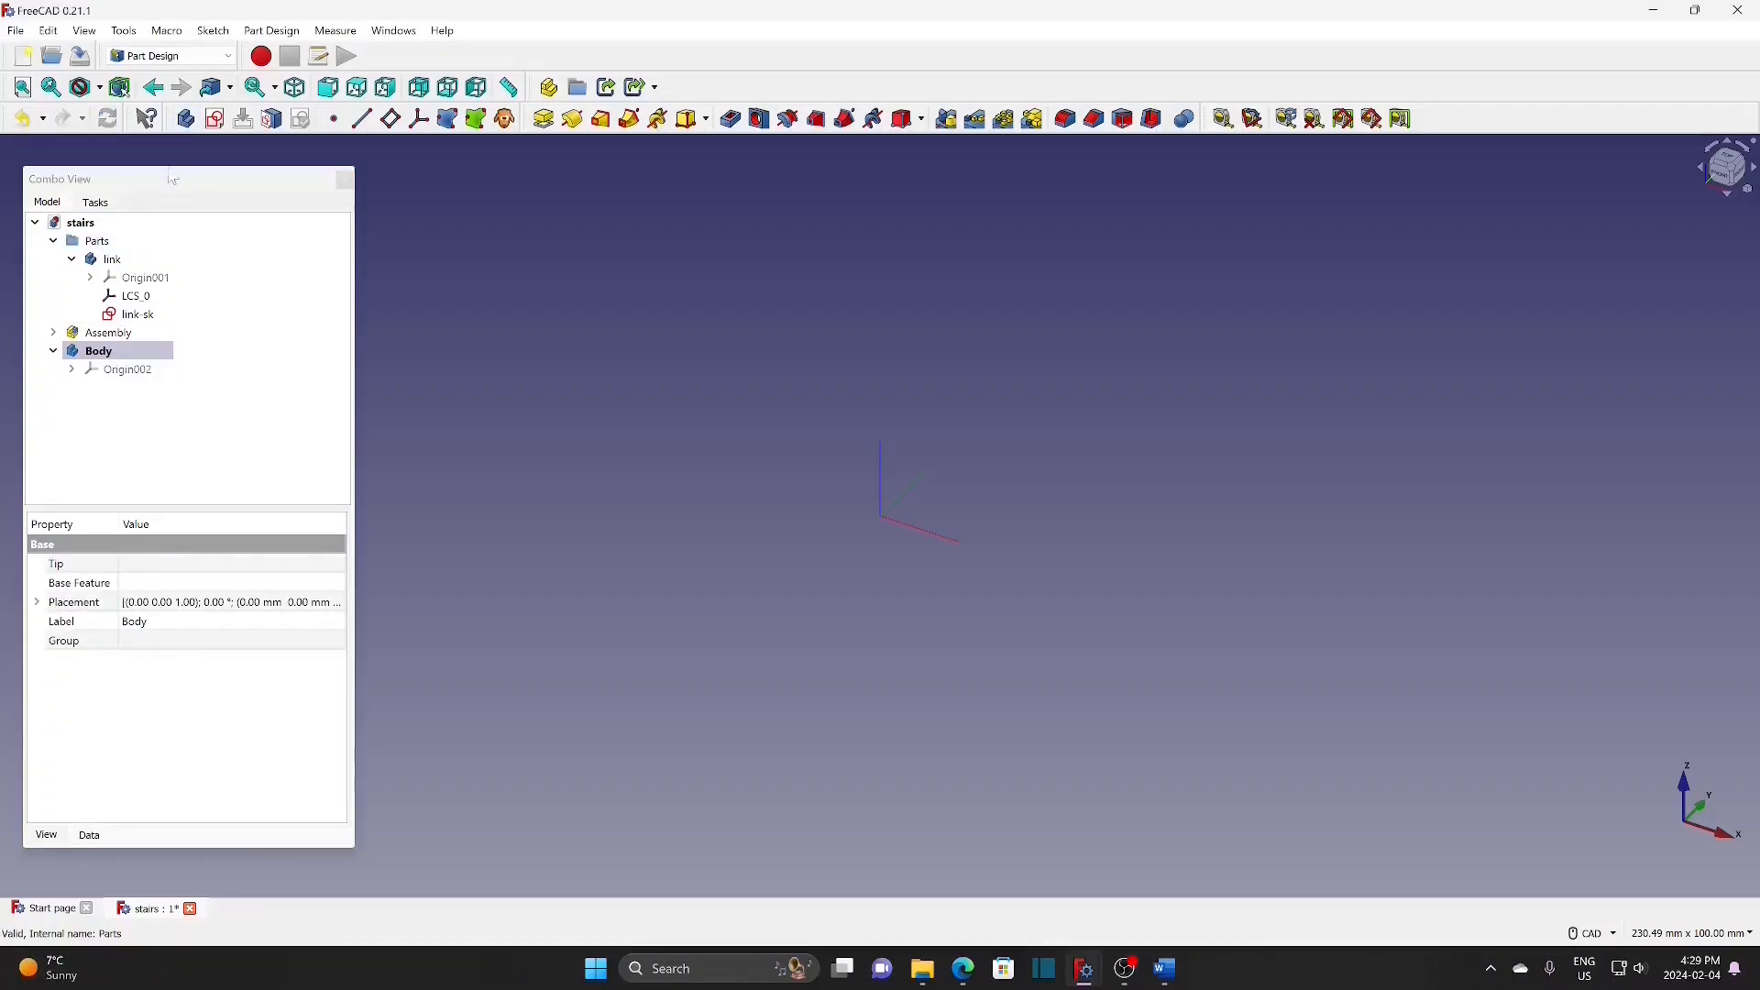
pyautogui.click(138, 243)
pyautogui.click(121, 355)
pyautogui.rightClick(121, 355)
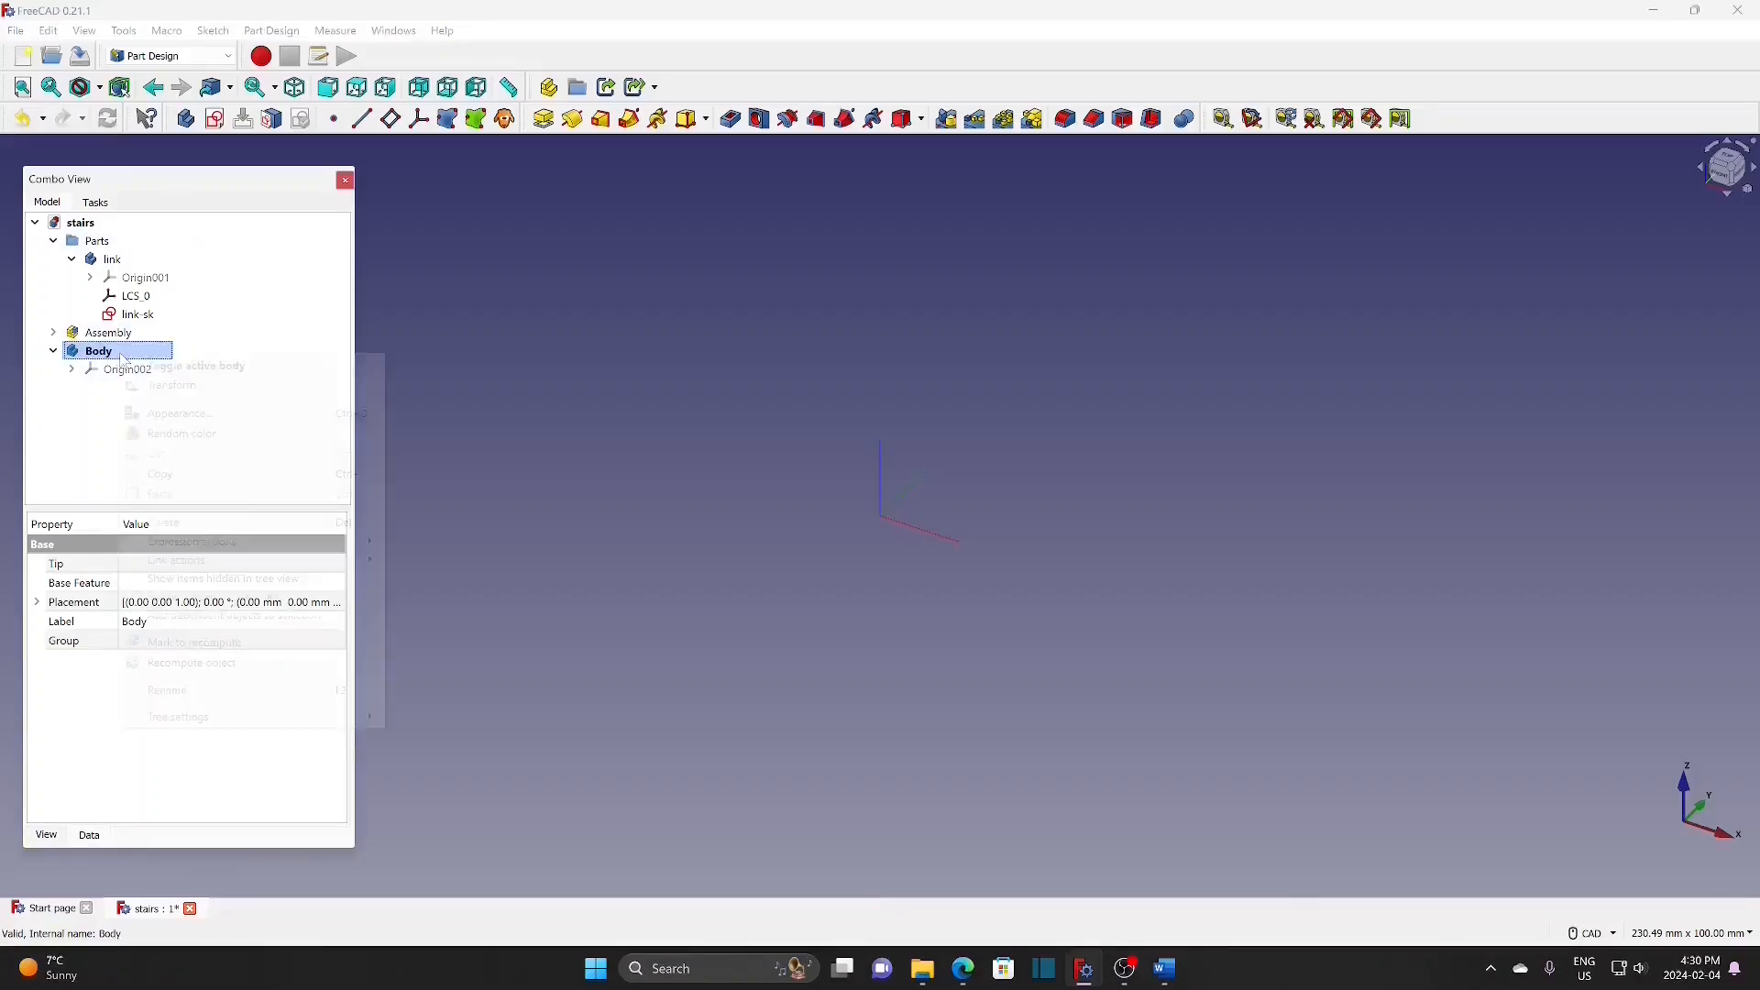
pyautogui.click(174, 690)
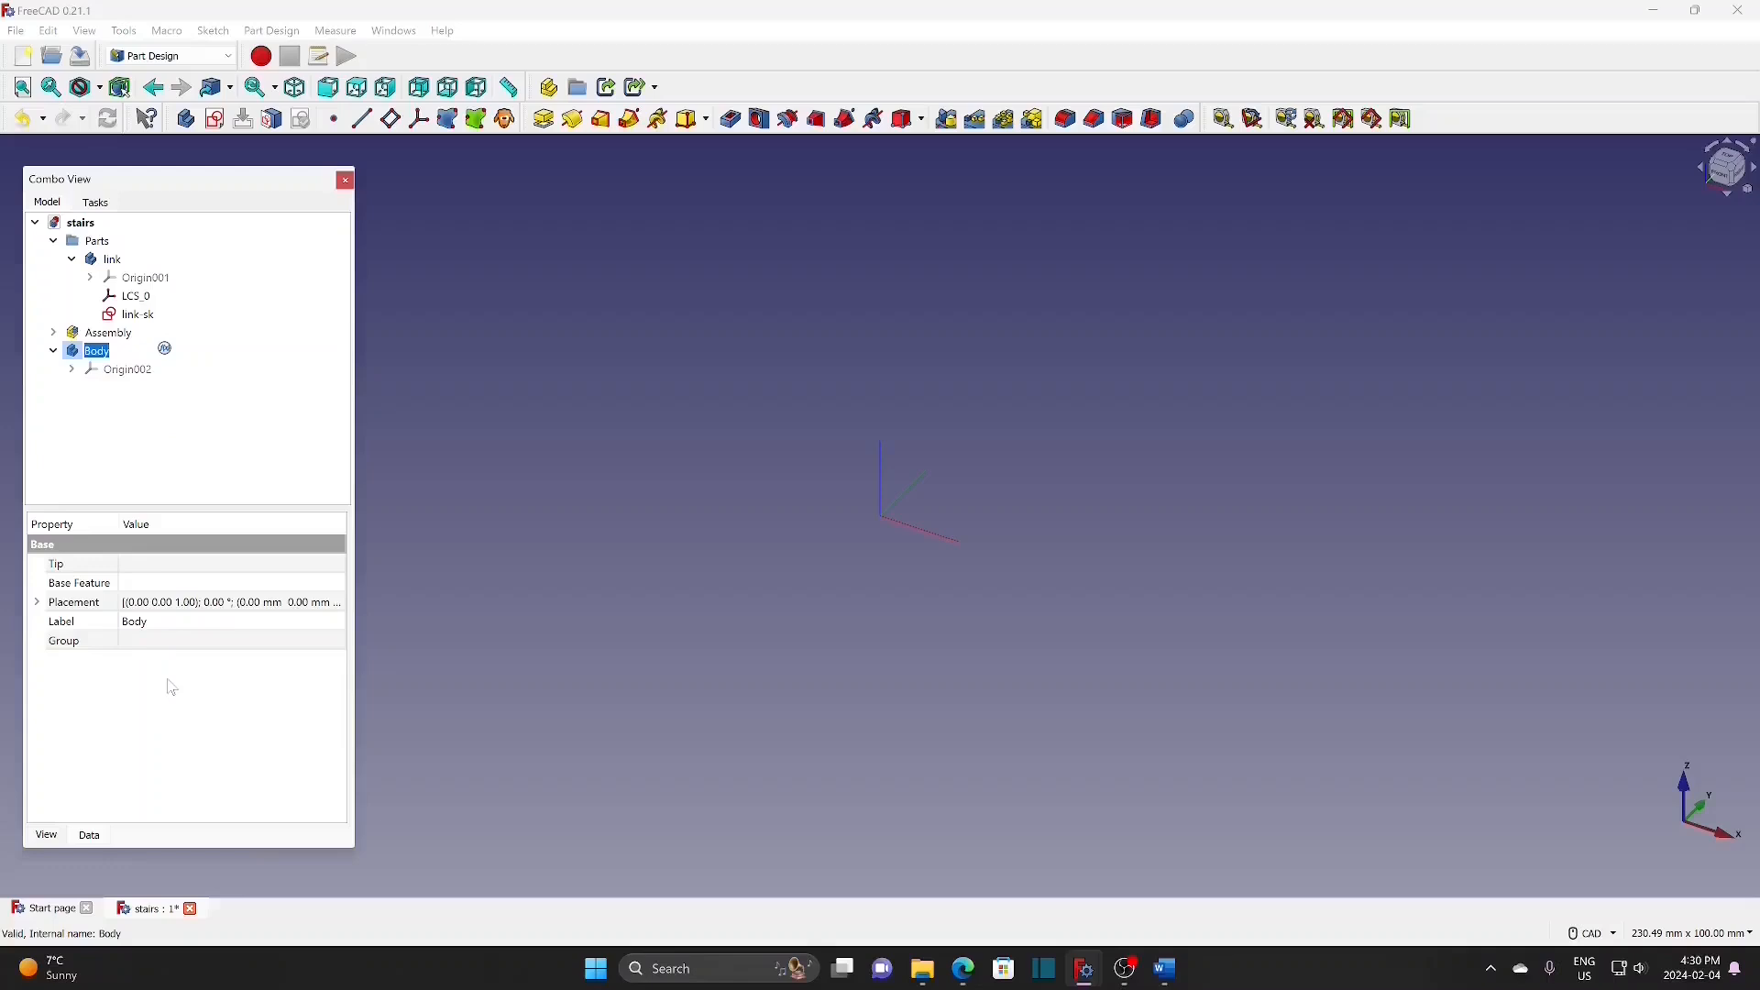
pyautogui.write('slink')
pyautogui.press('Return')
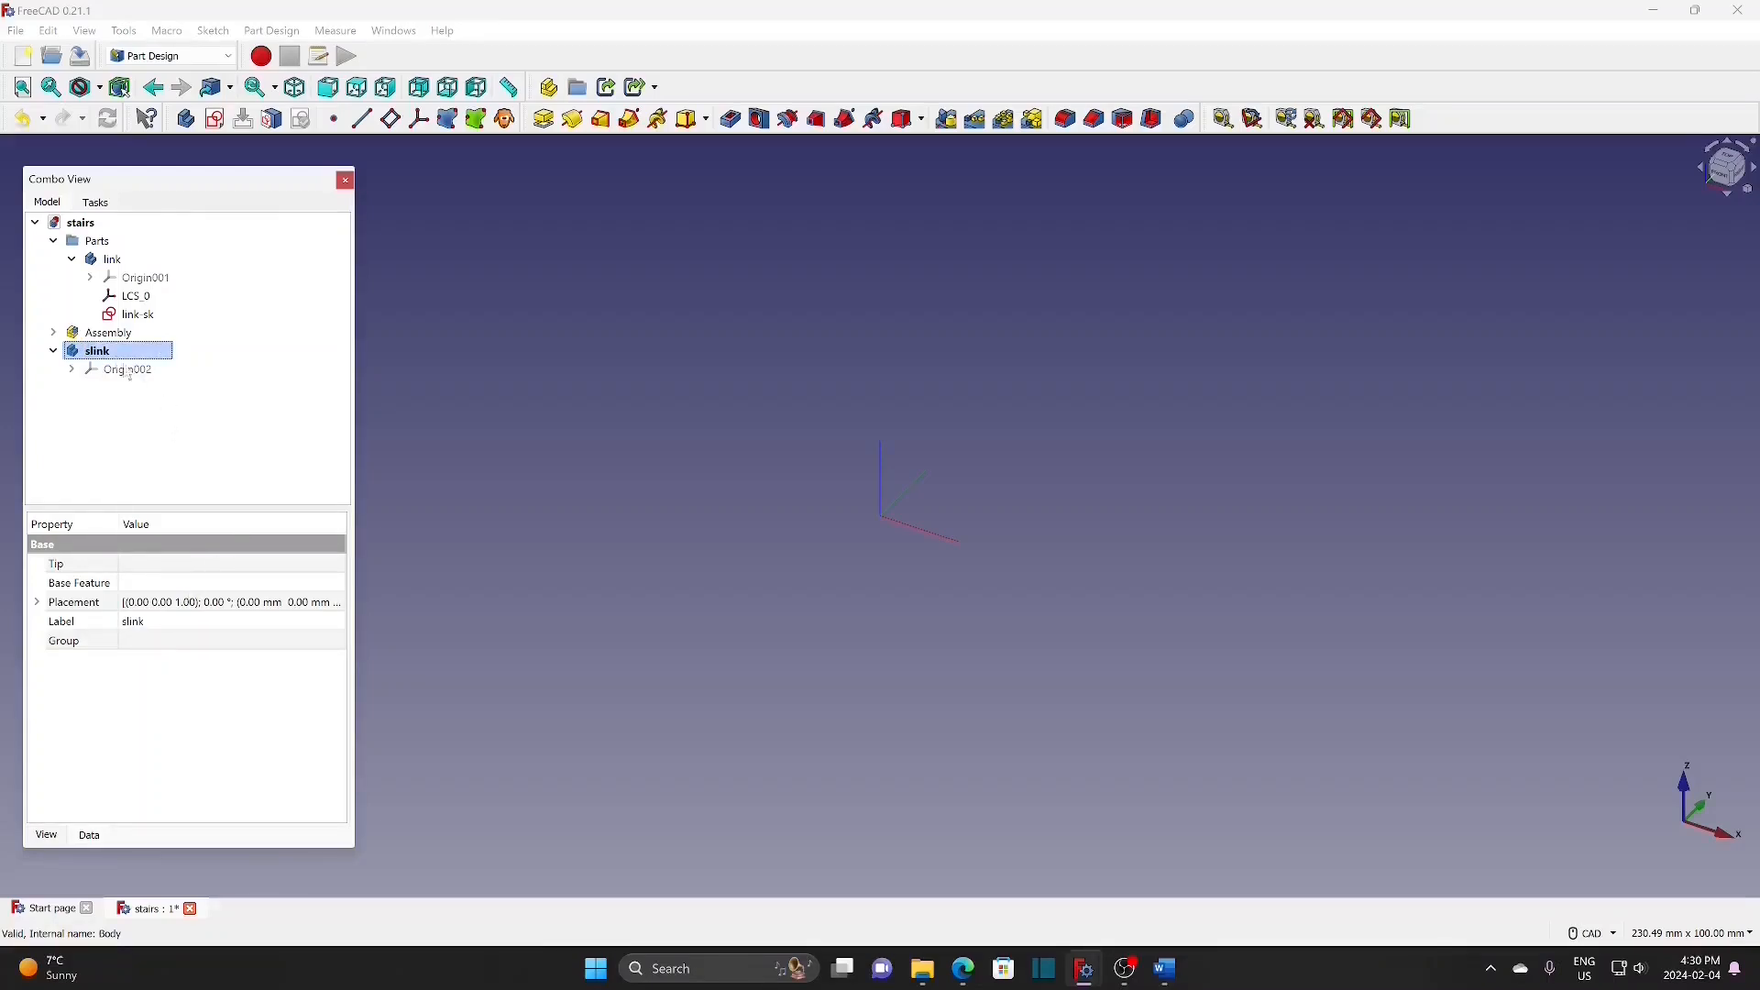
# Step: Start a new sketch on slink's XY plane
pyautogui.click(215, 119)
pyautogui.click(111, 314)
pyautogui.click(154, 242)
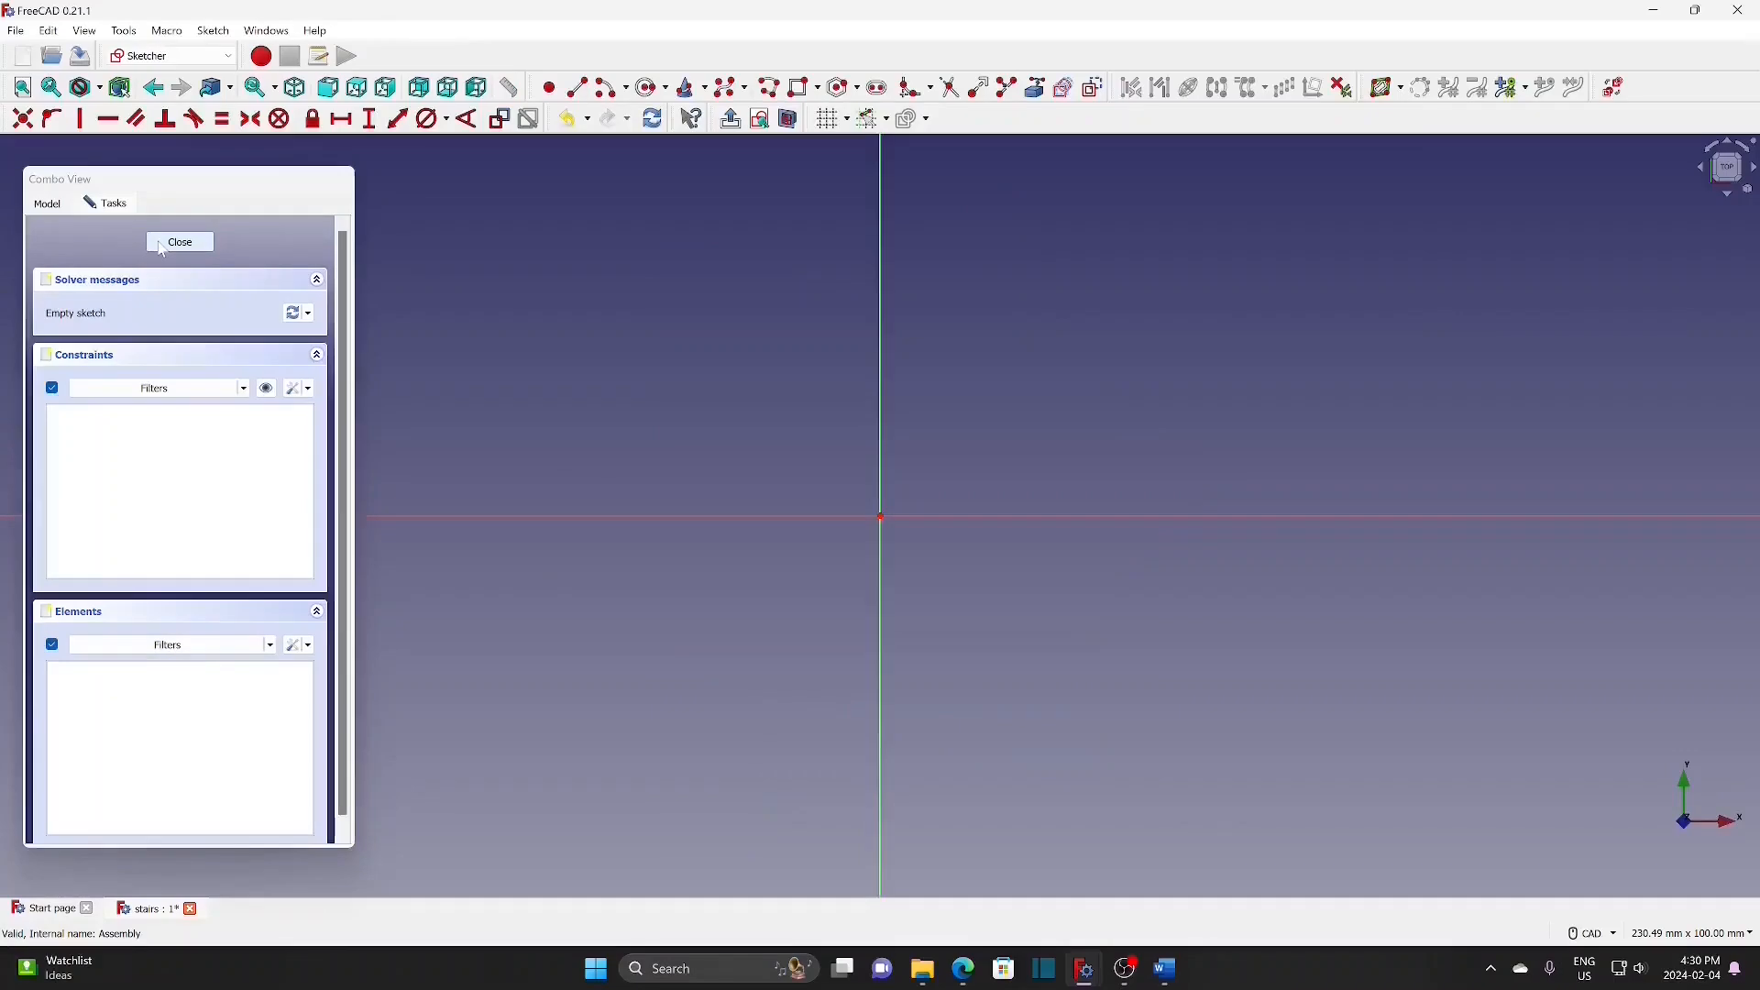
# Step: Close the empty slink sketch, move slink into the Parts folder, and expand it
pyautogui.click(161, 241)
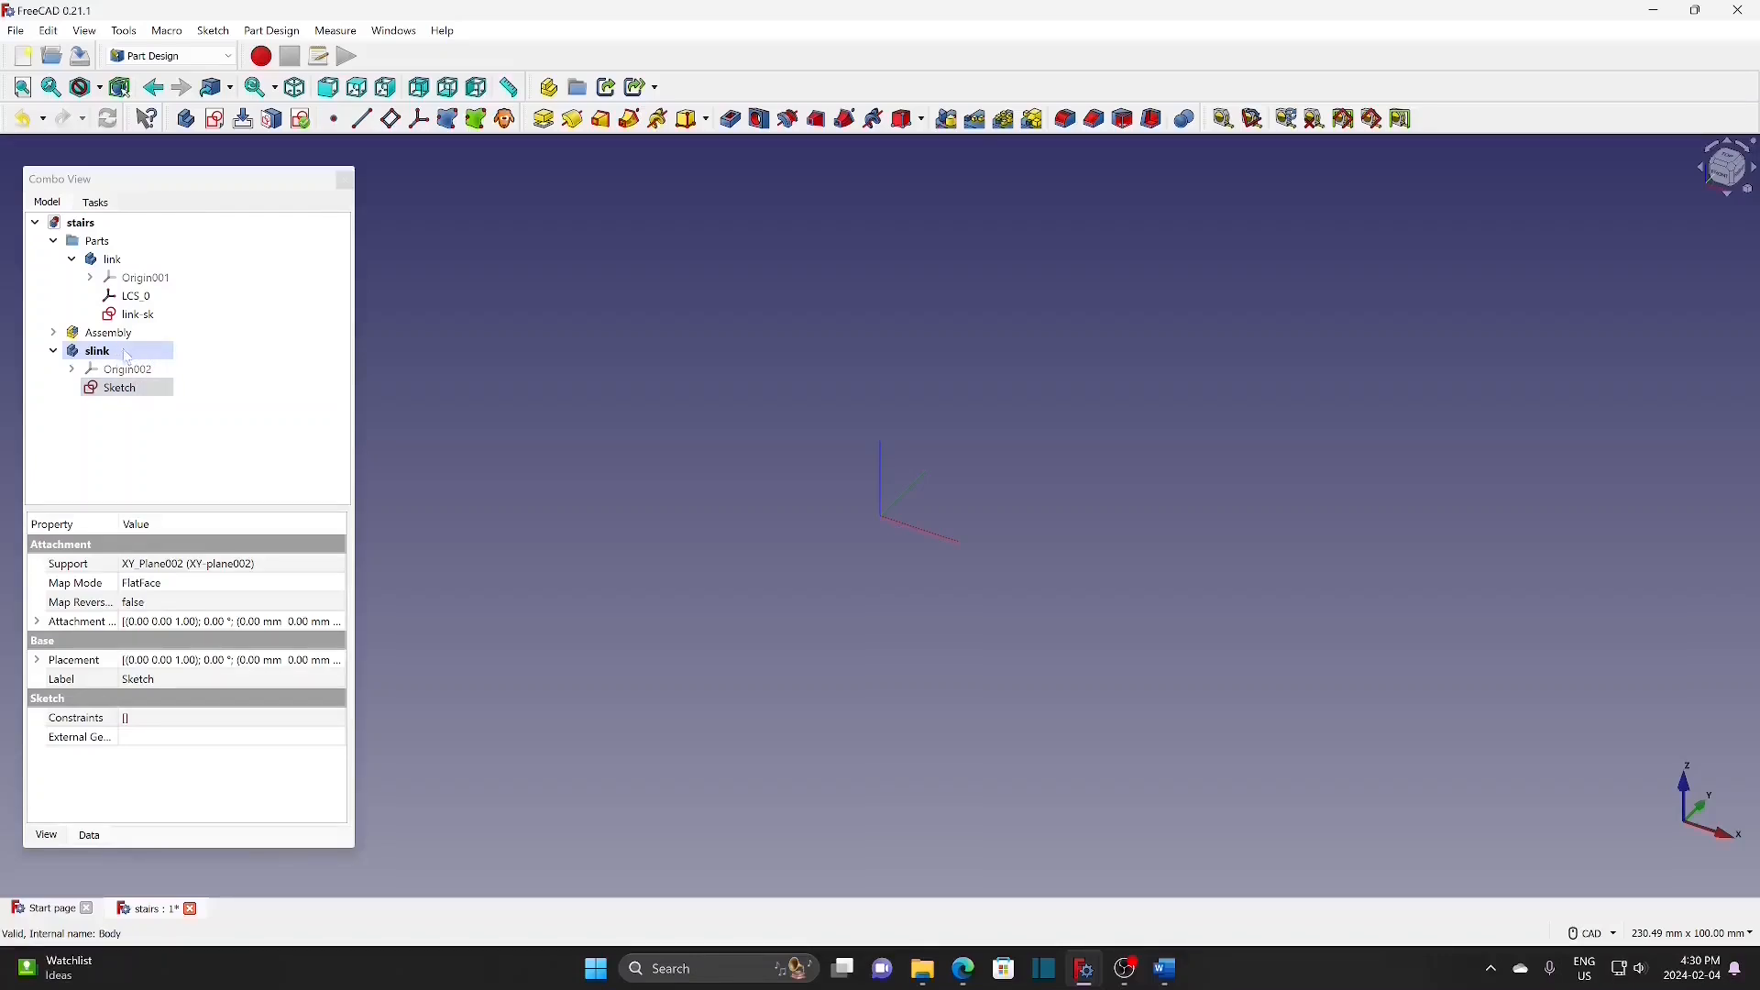
pyautogui.moveTo(105, 355); pyautogui.dragTo(182, 242)
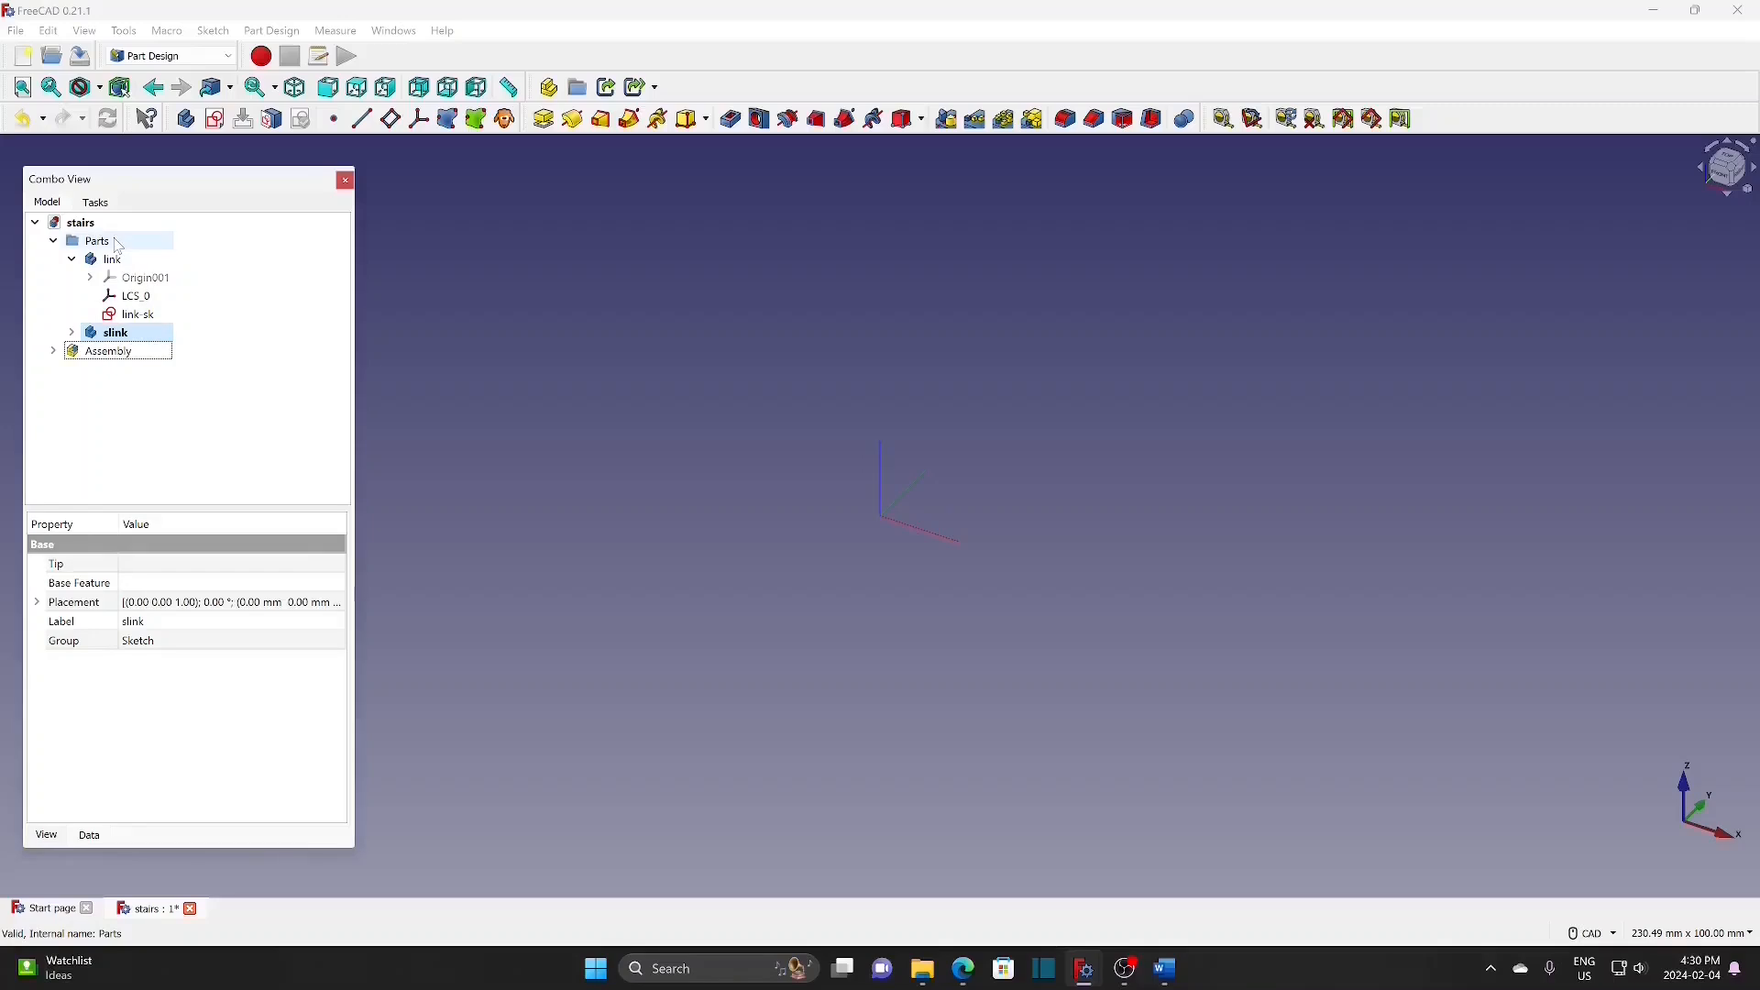
pyautogui.click(71, 333)
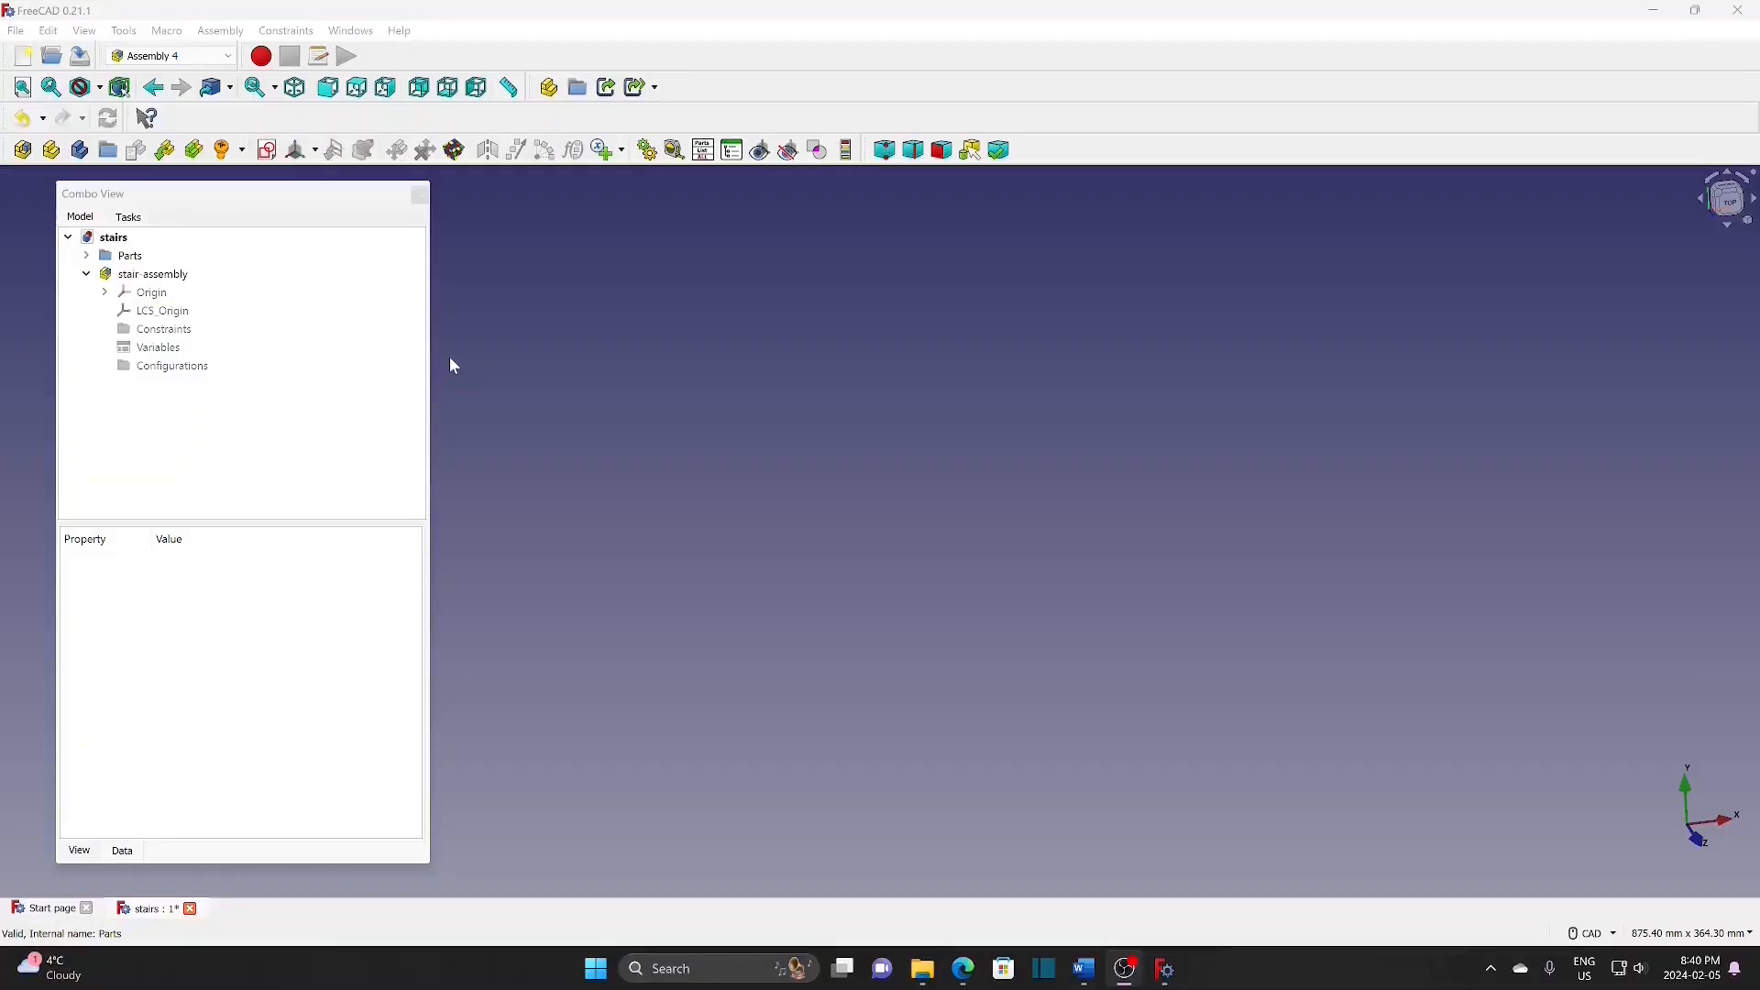
# Step: Create sketch 'skeleton' in stair-assembly, attached to LCS_Origin with Plane face, and open it
pyautogui.click(163, 277)
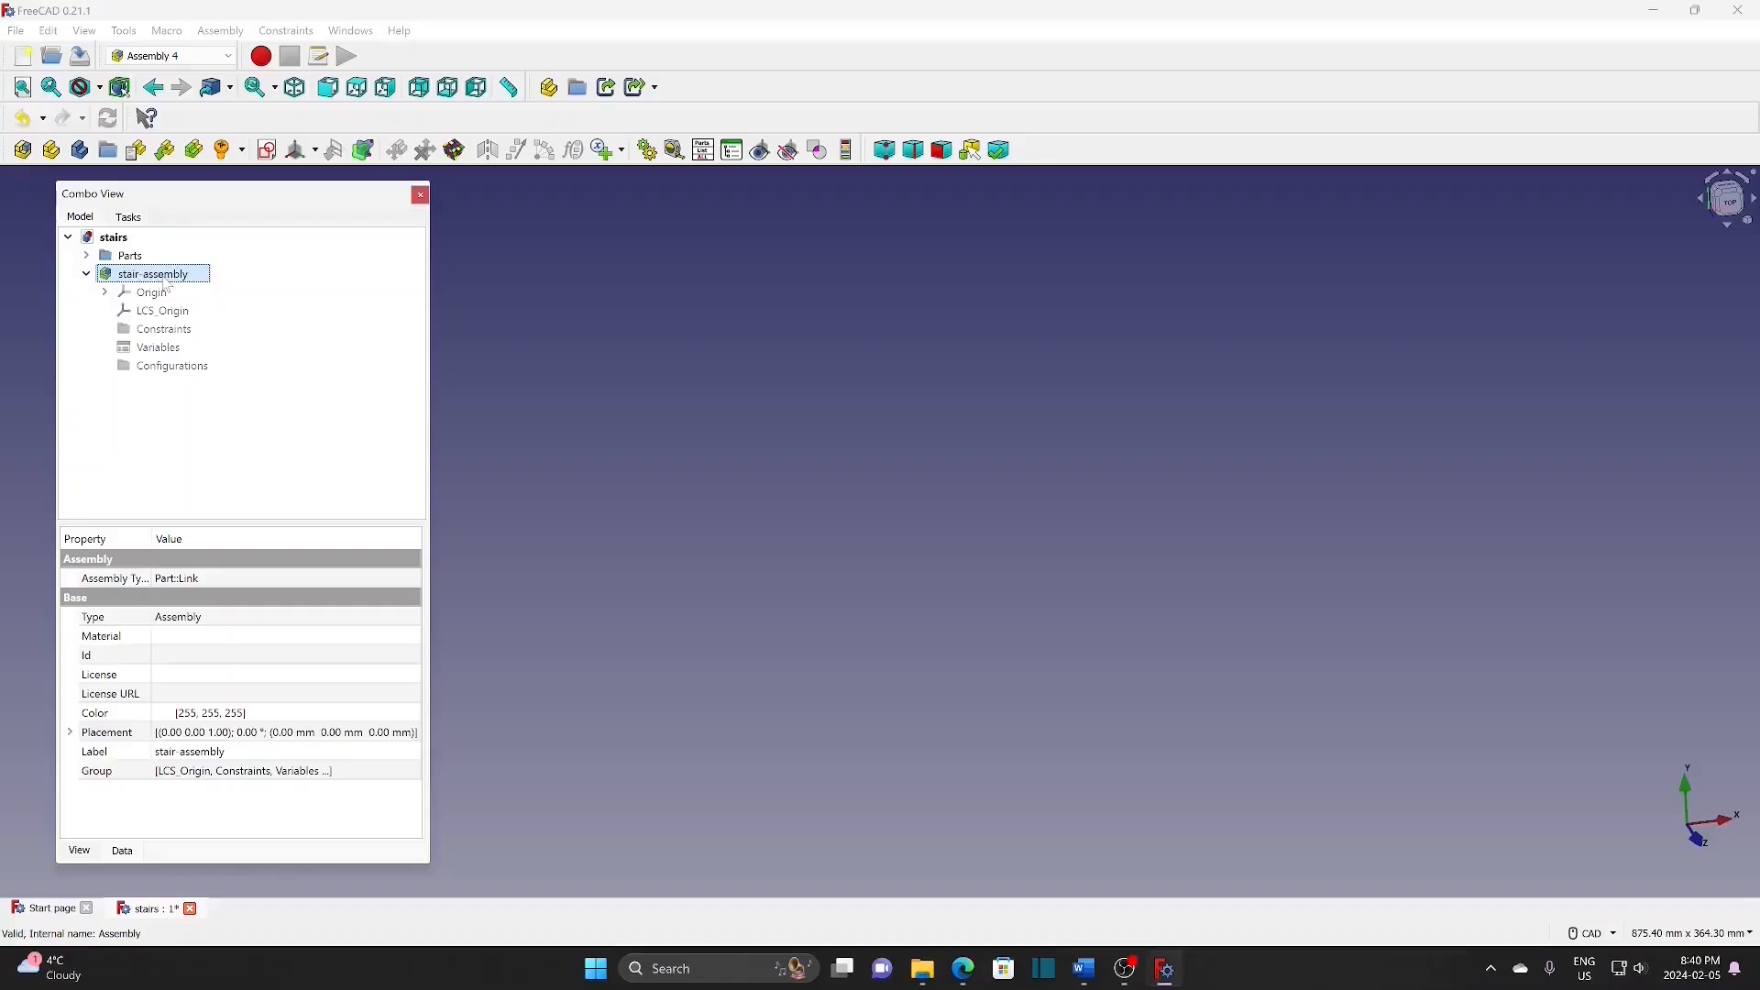
pyautogui.click(268, 151)
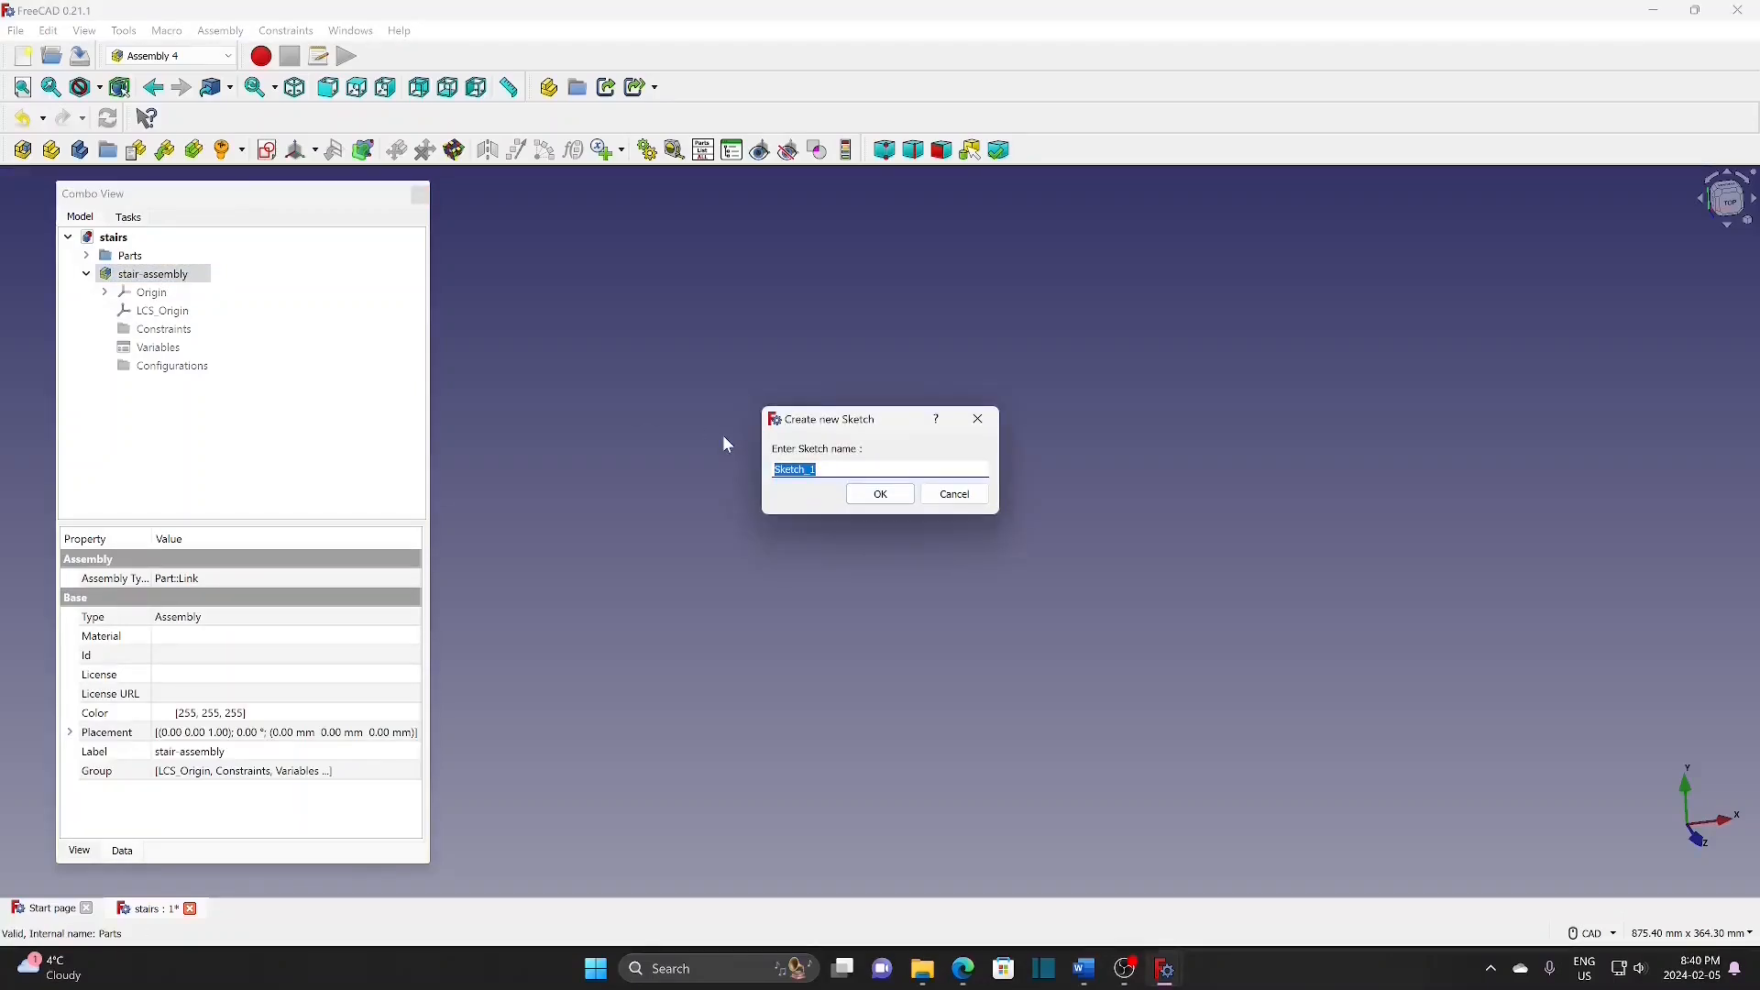
pyautogui.write('skeleton')
pyautogui.click(878, 494)
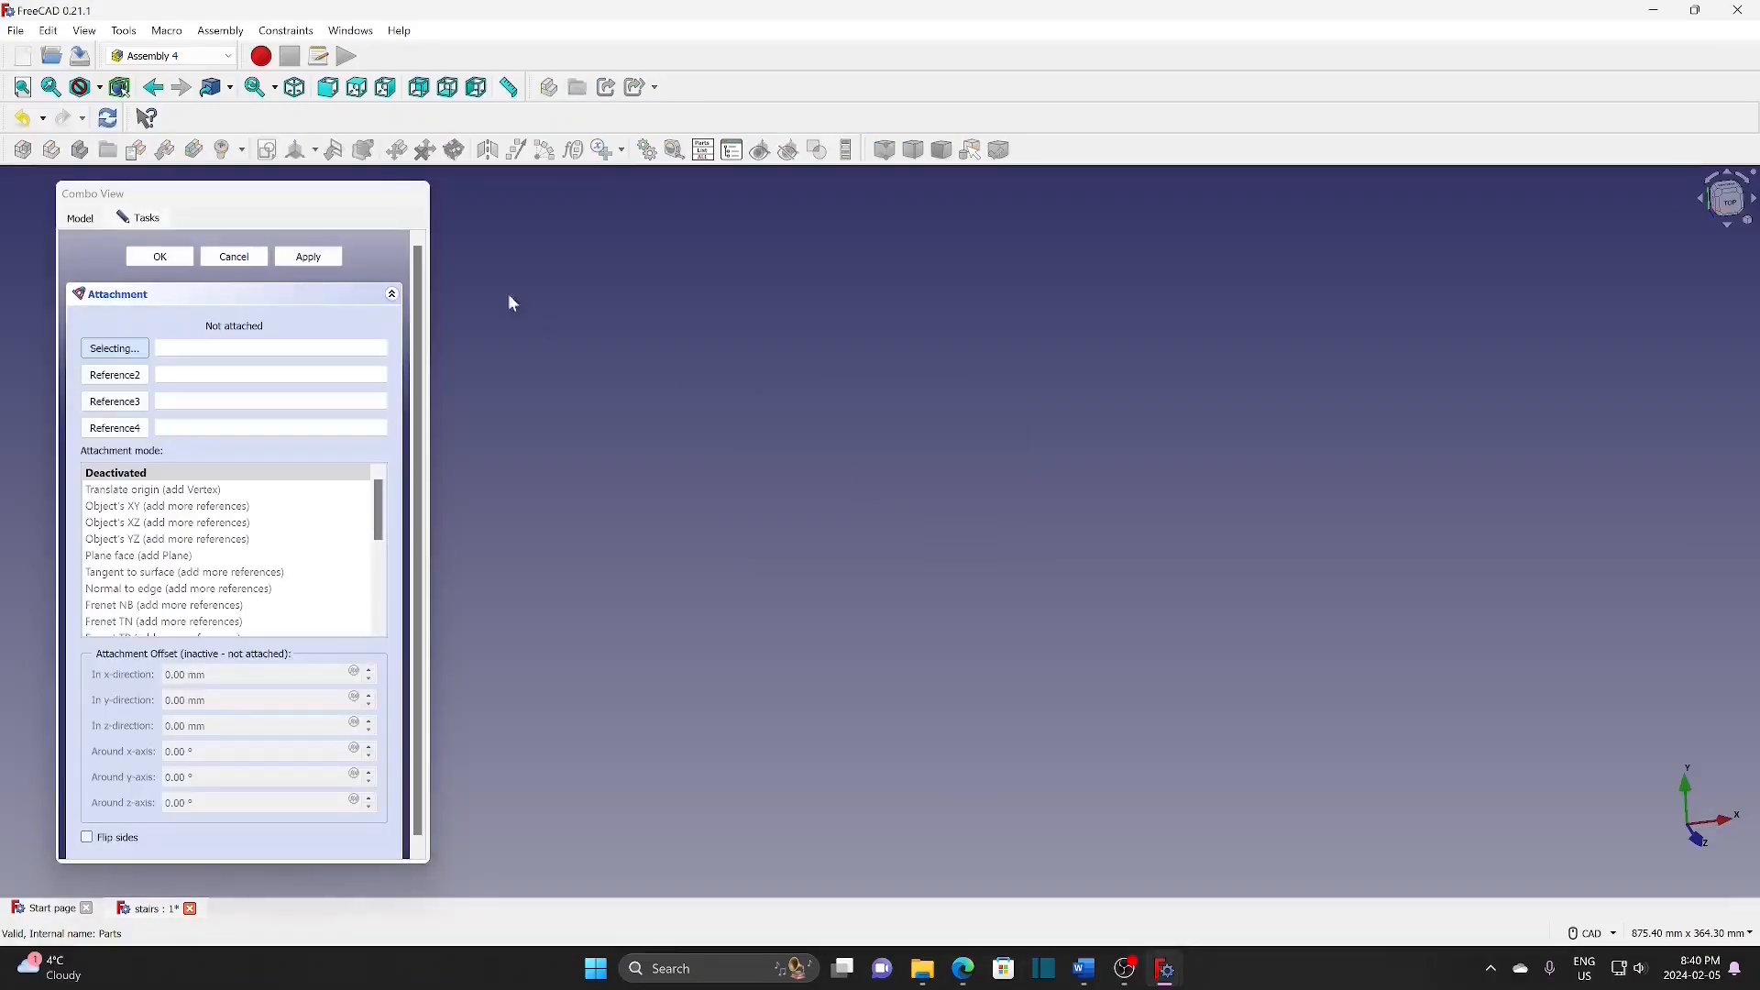
pyautogui.click(82, 220)
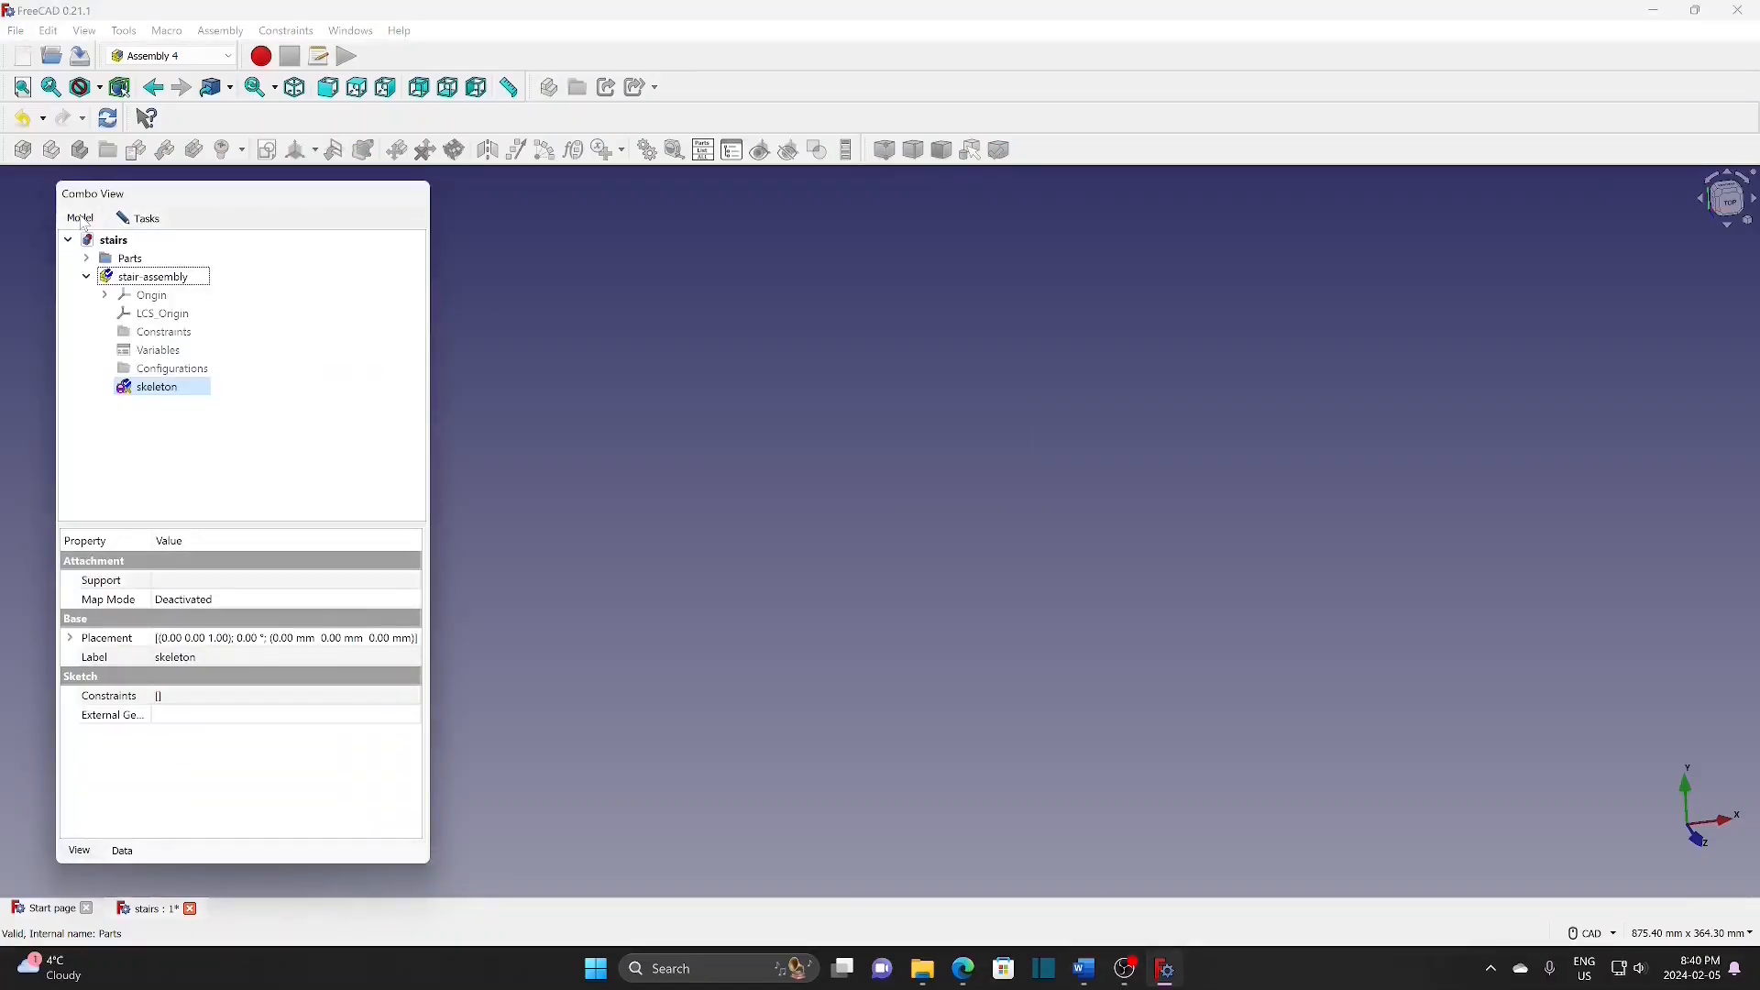
pyautogui.click(173, 319)
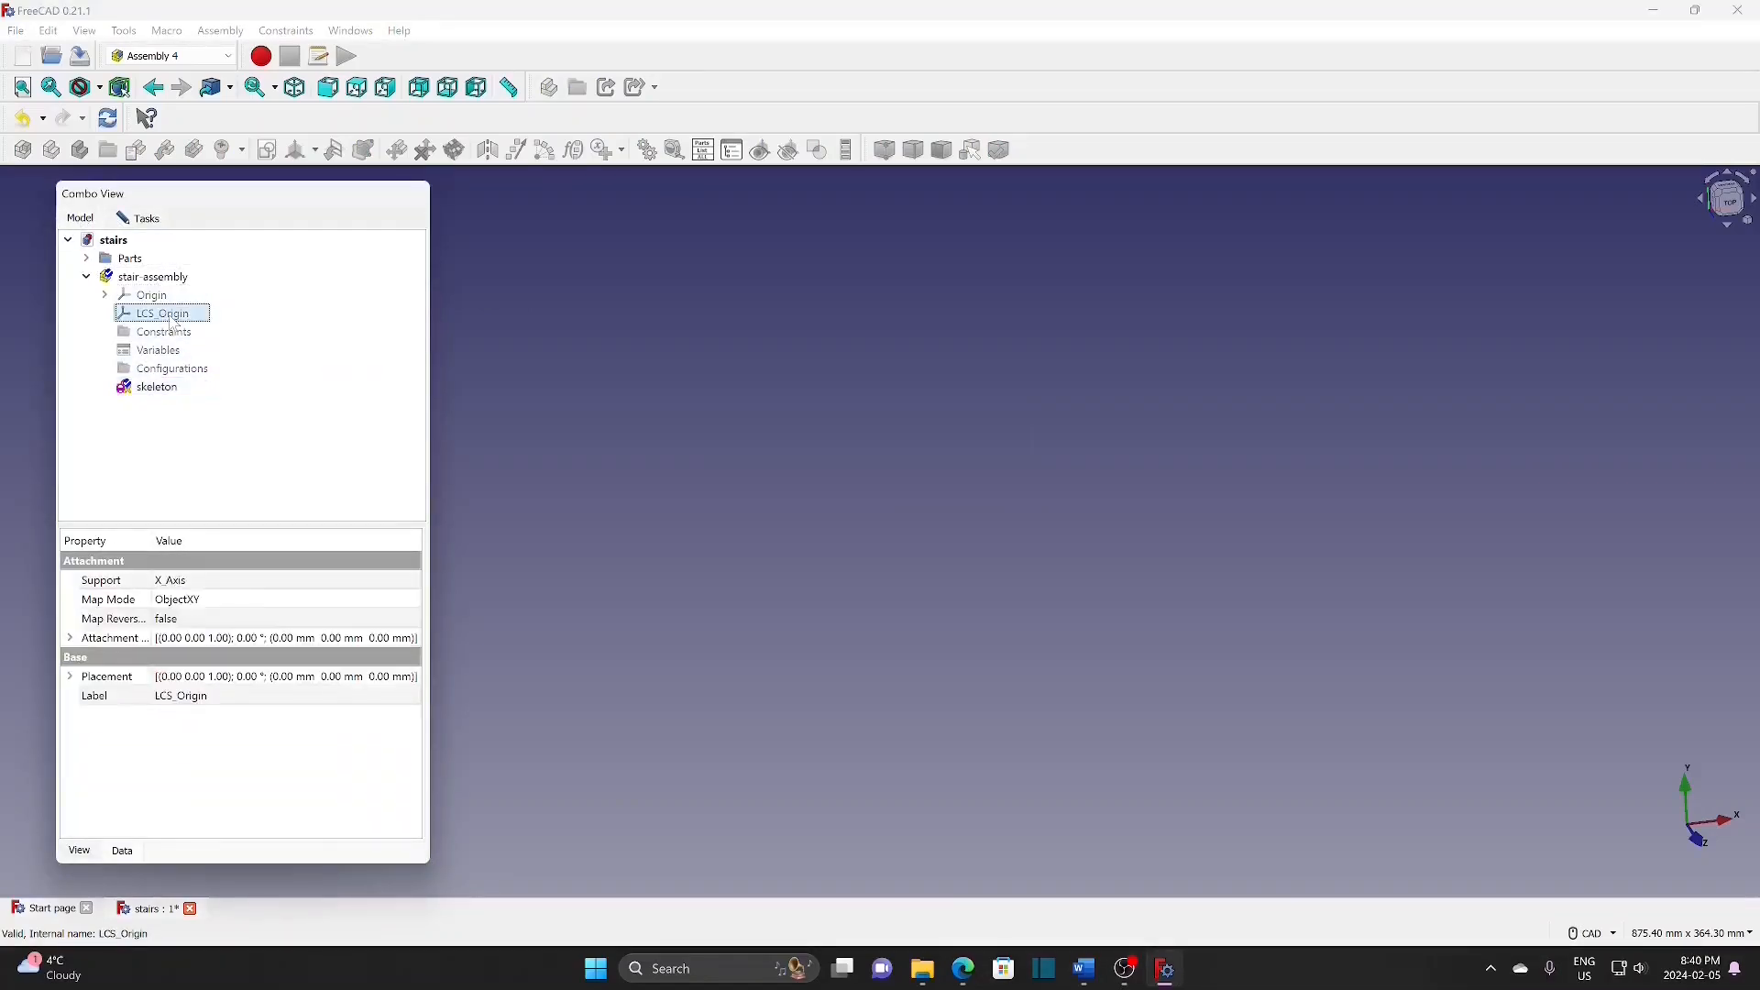
pyautogui.click(156, 222)
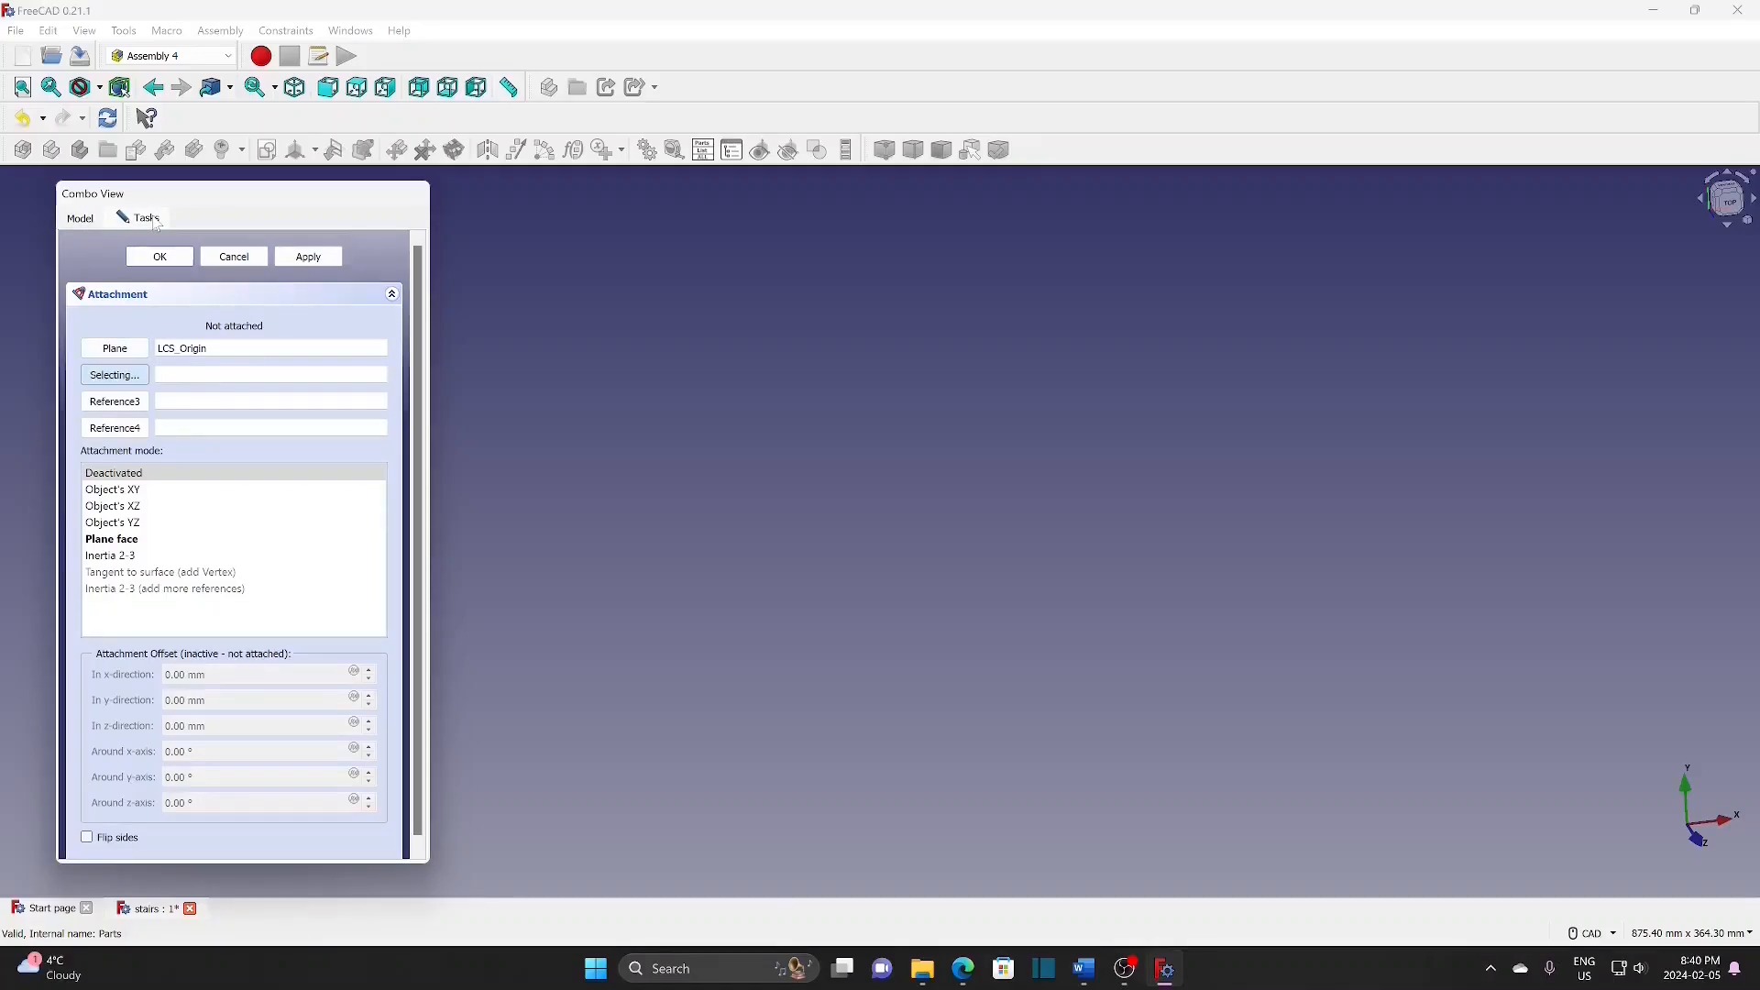
pyautogui.click(124, 541)
pyautogui.click(160, 256)
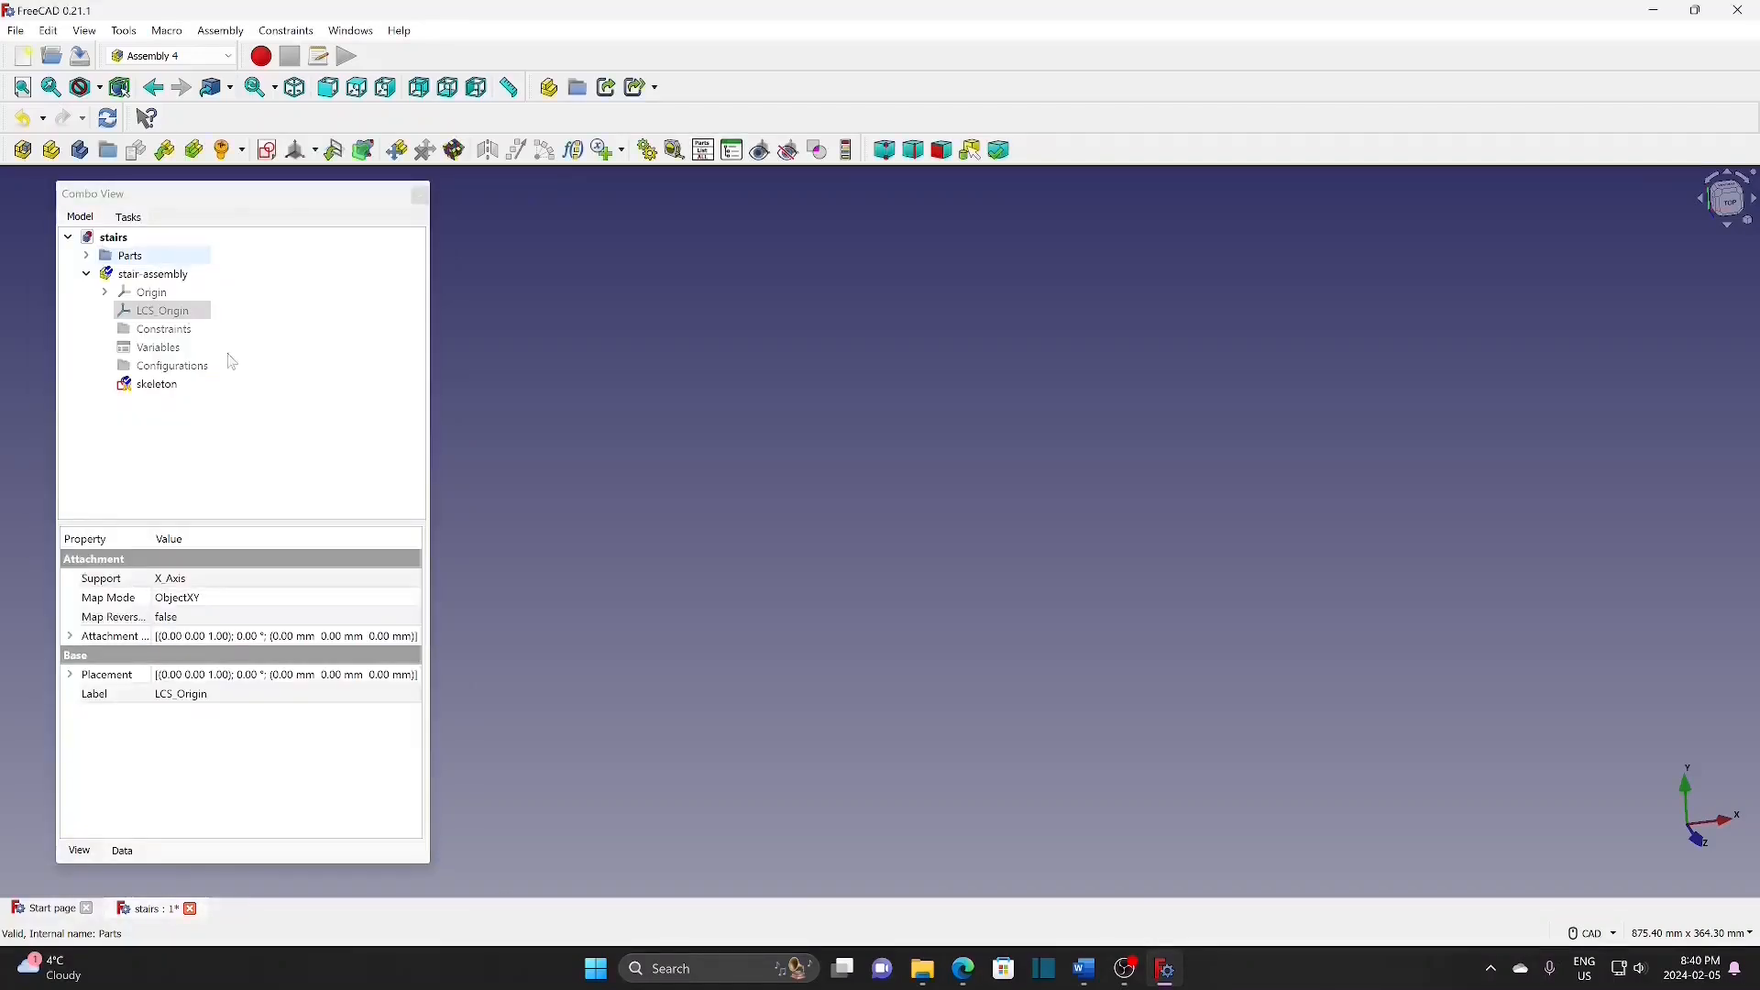
pyautogui.doubleClick(167, 386)
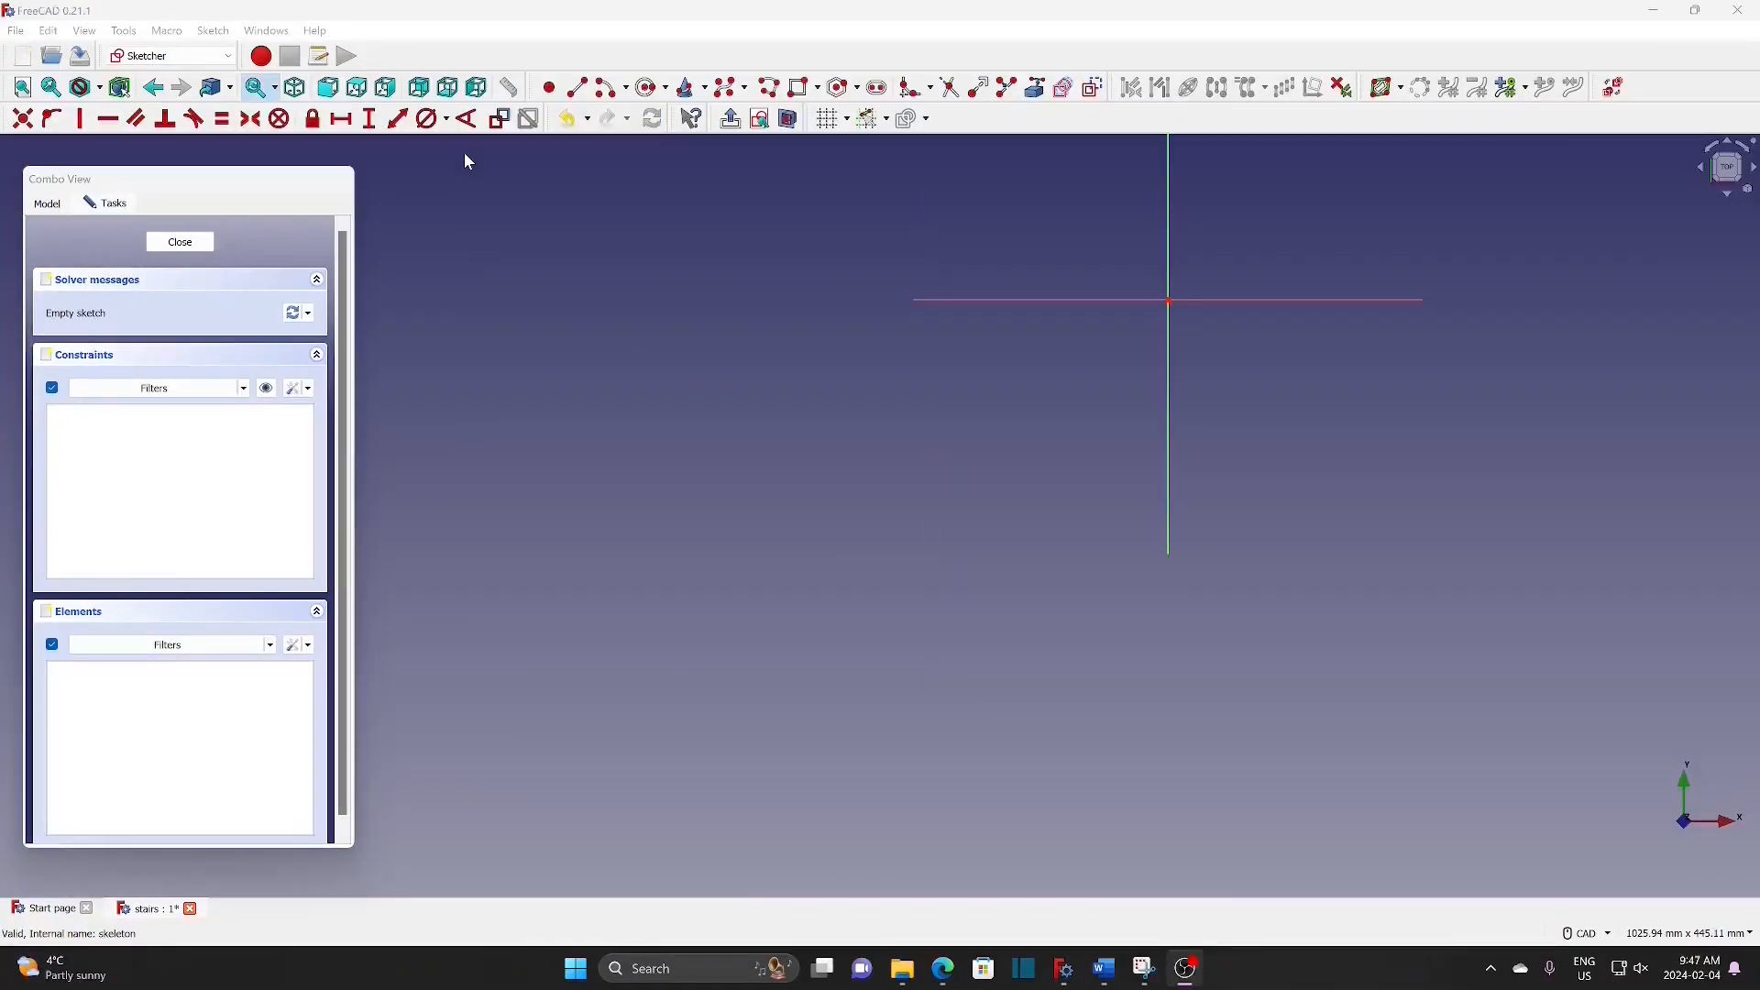
# Step: Draw a horizontal line leftward from the origin and constrain its length to 200 mm
pyautogui.click(577, 88)
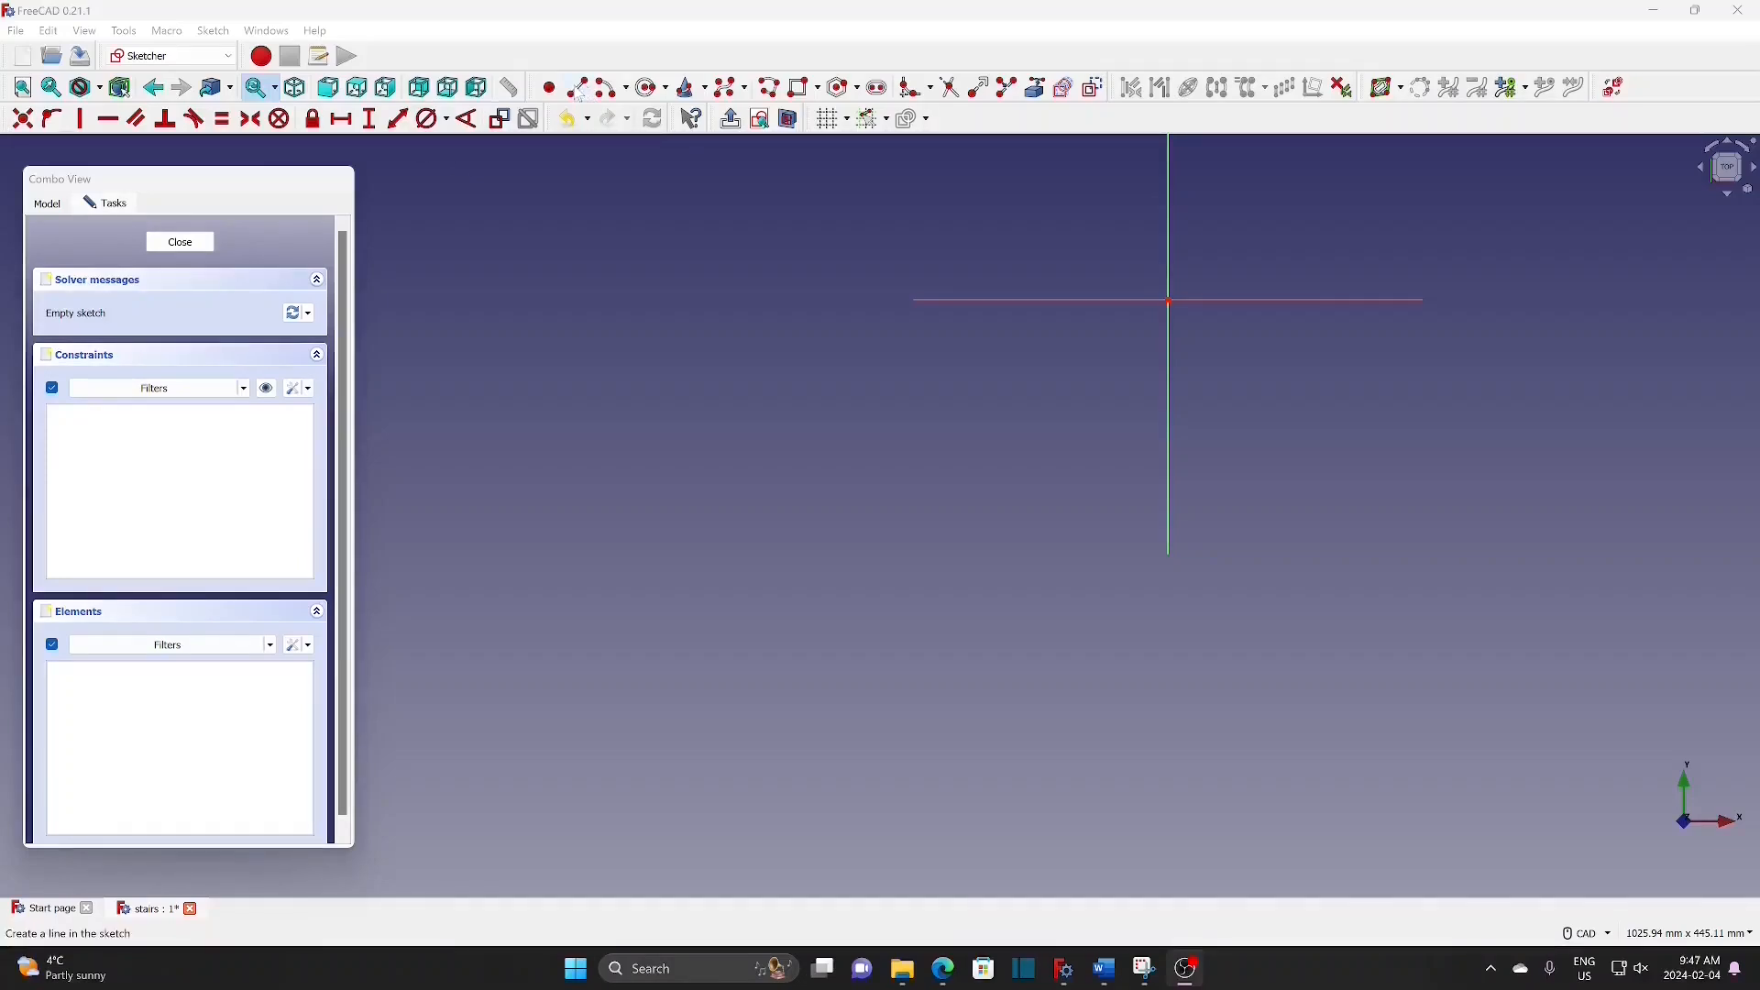
pyautogui.click(1169, 300)
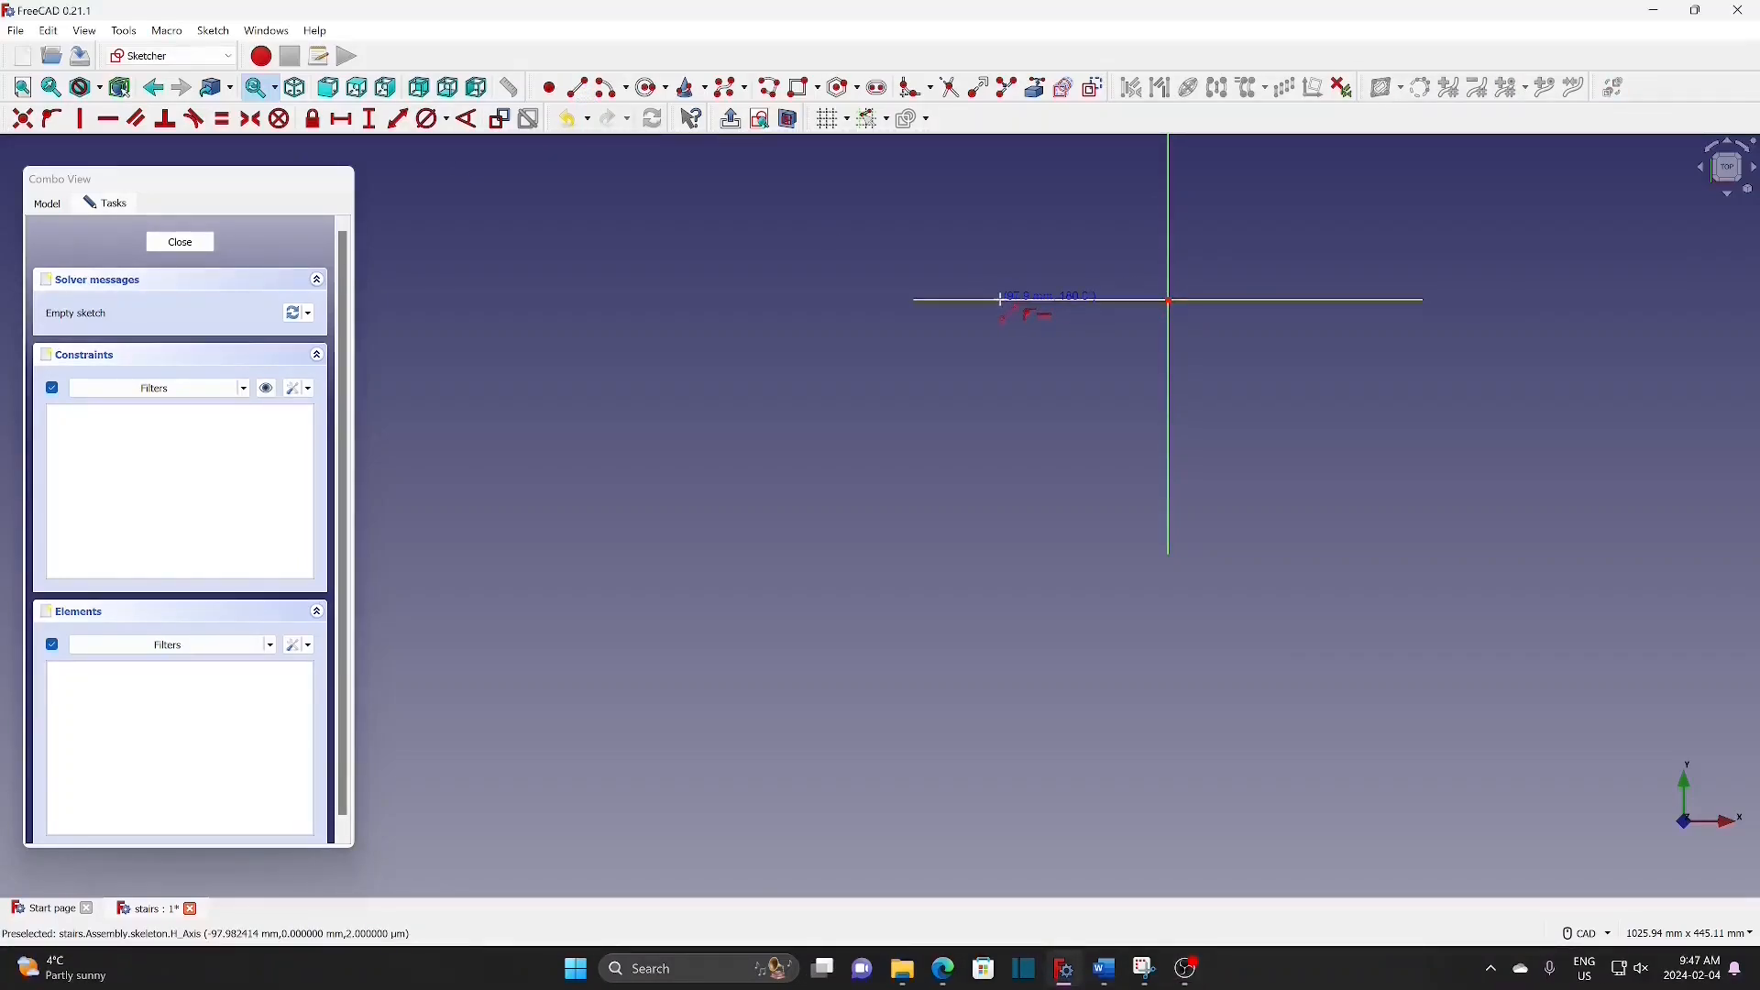
pyautogui.click(1001, 299)
pyautogui.click(344, 120)
pyautogui.click(1073, 300)
pyautogui.write('200')
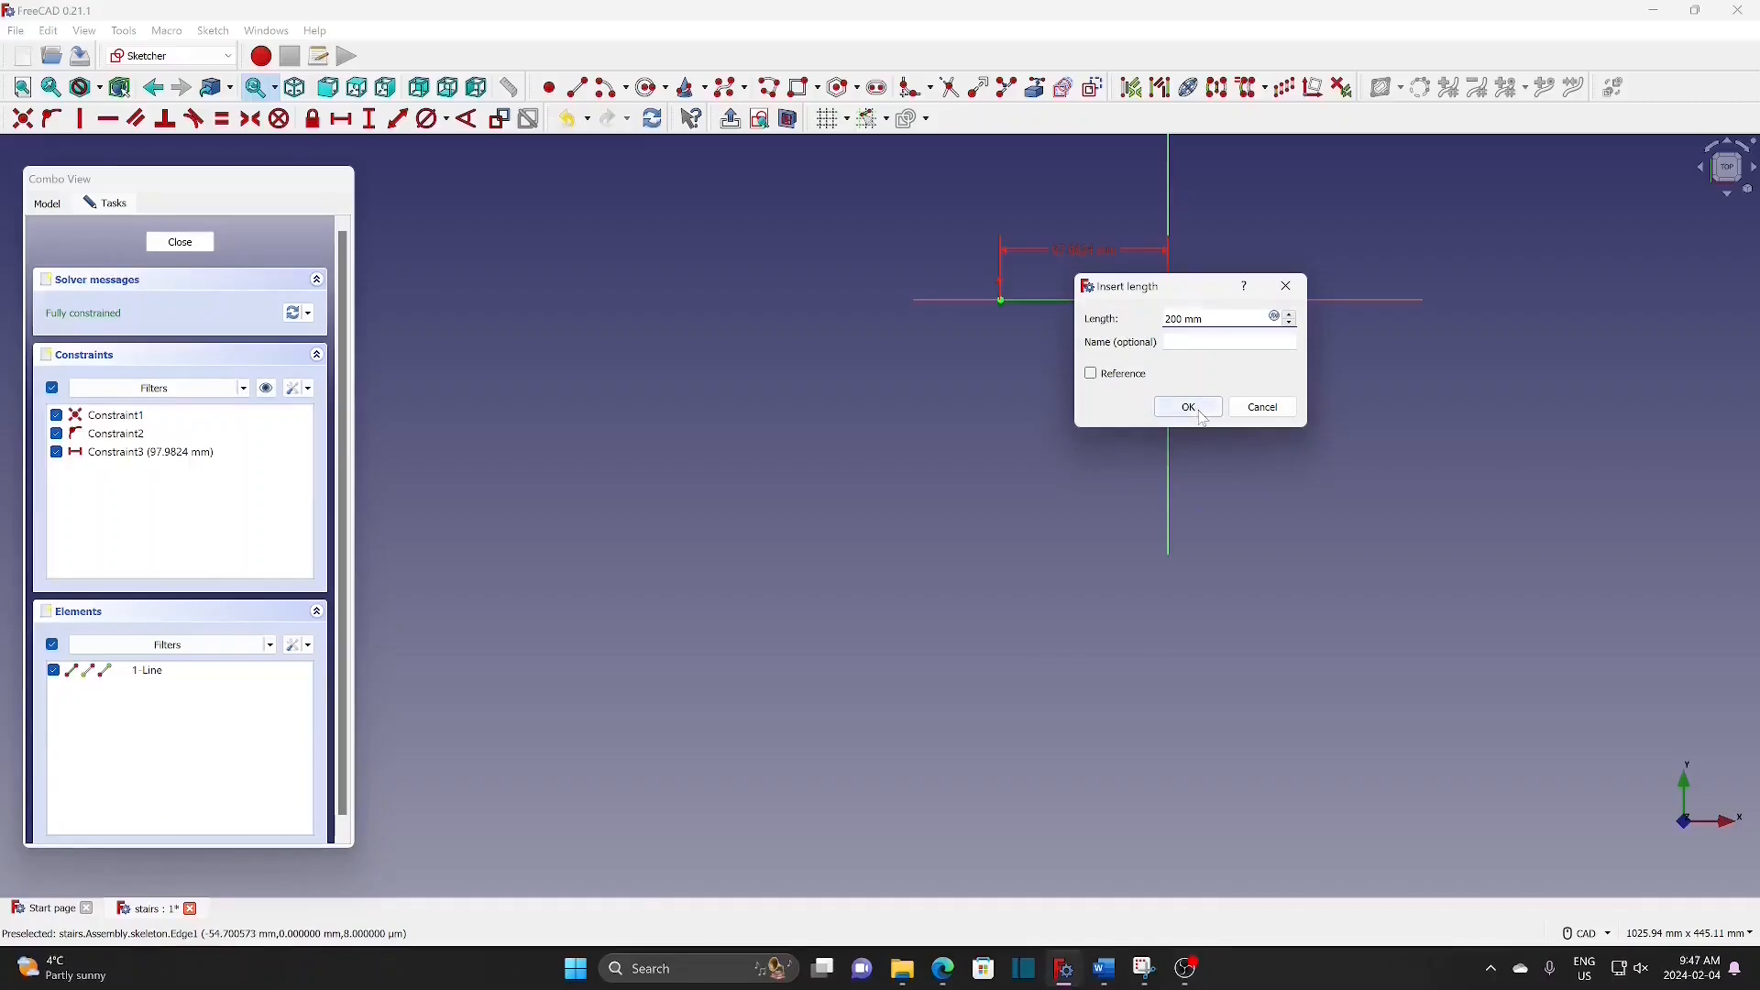
pyautogui.click(1189, 407)
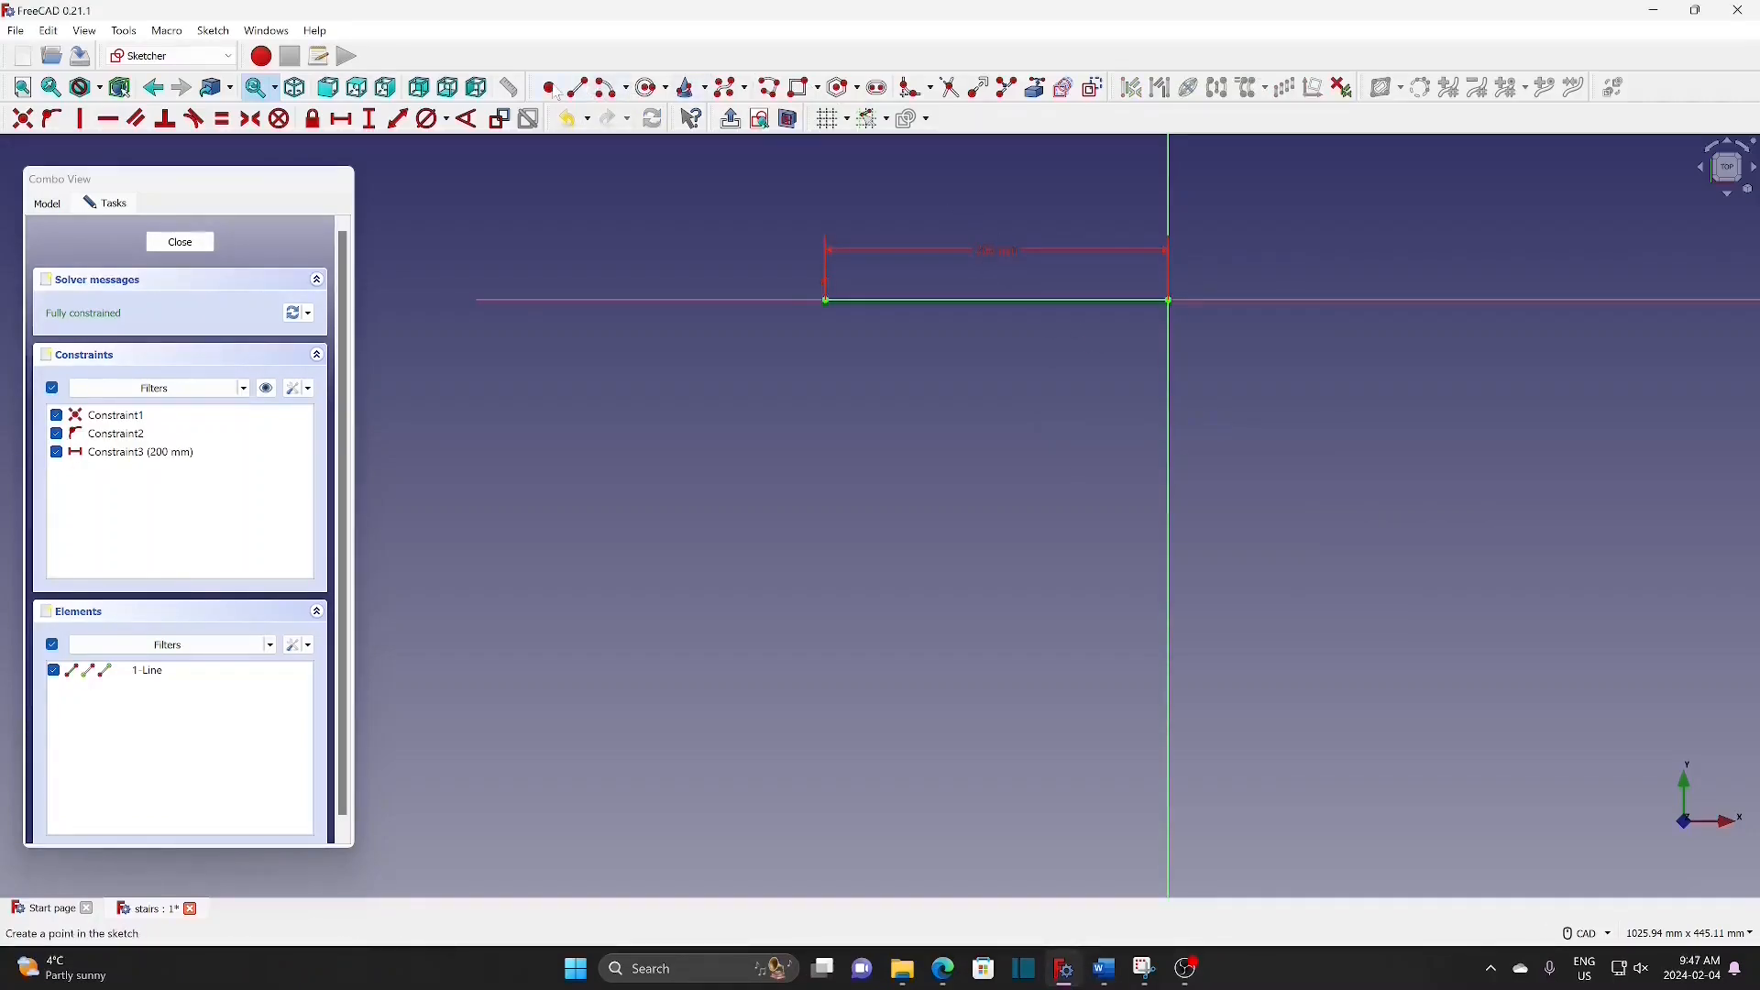
# Step: Add a midpoint on the line and make its endpoints symmetric about that point
pyautogui.click(998, 300)
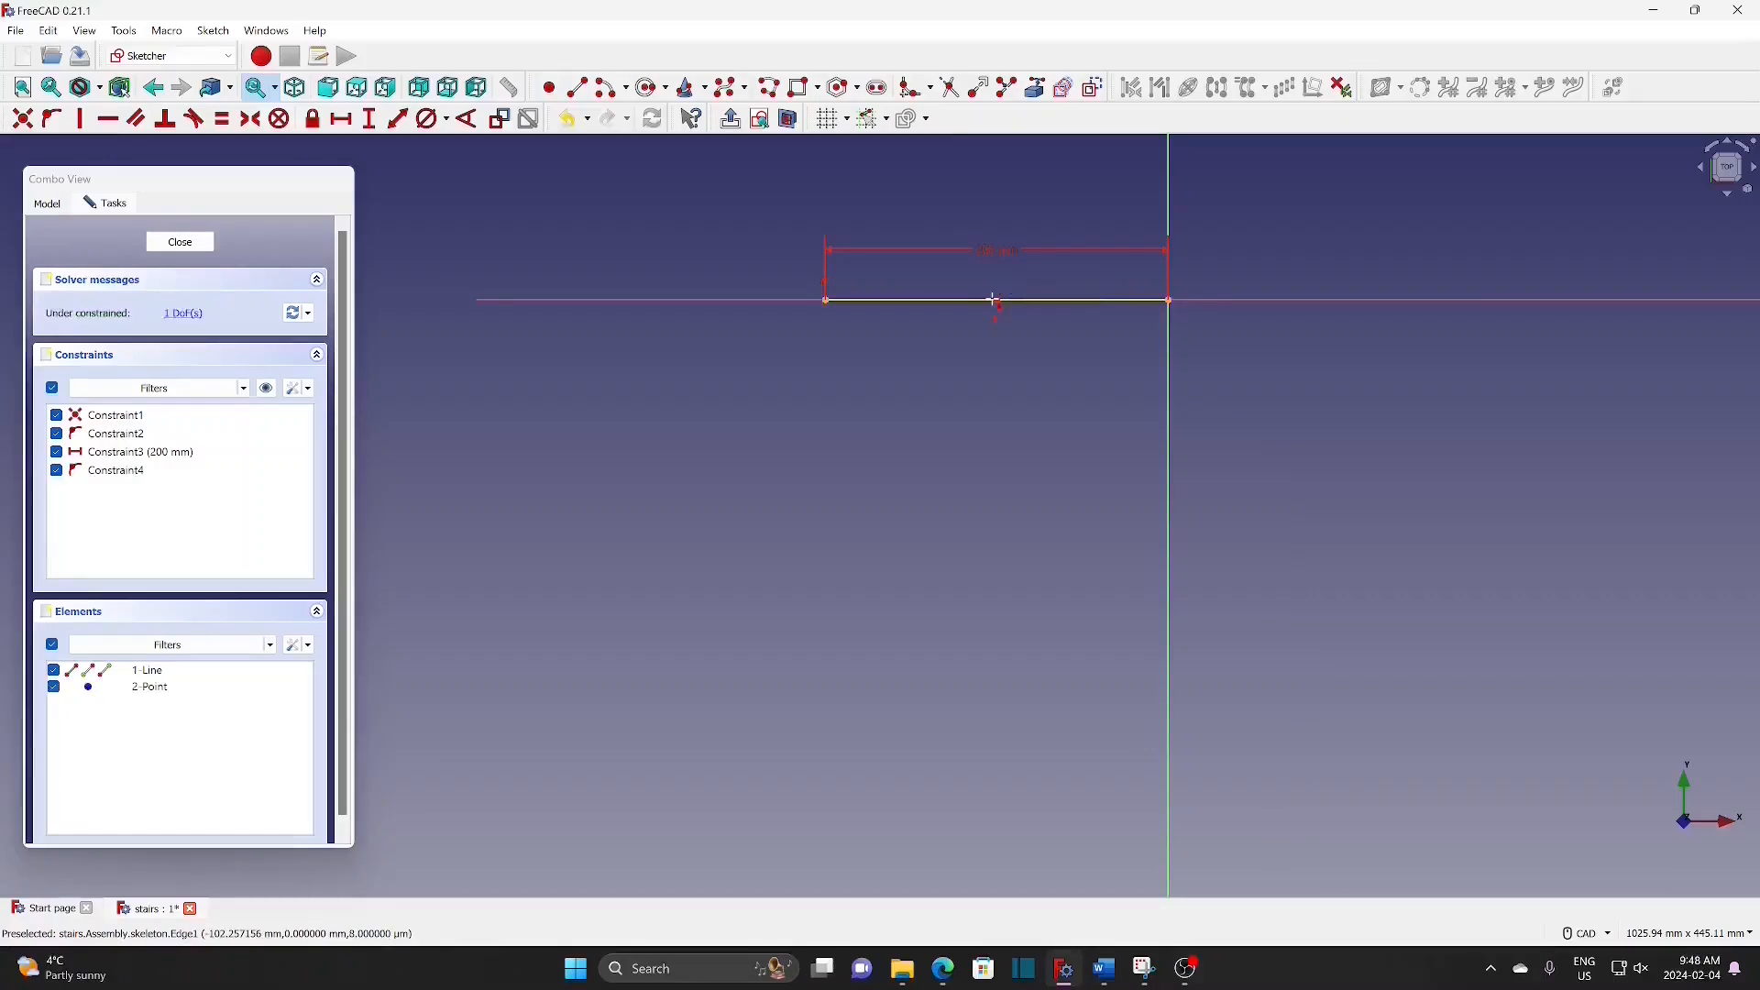
pyautogui.click(826, 301)
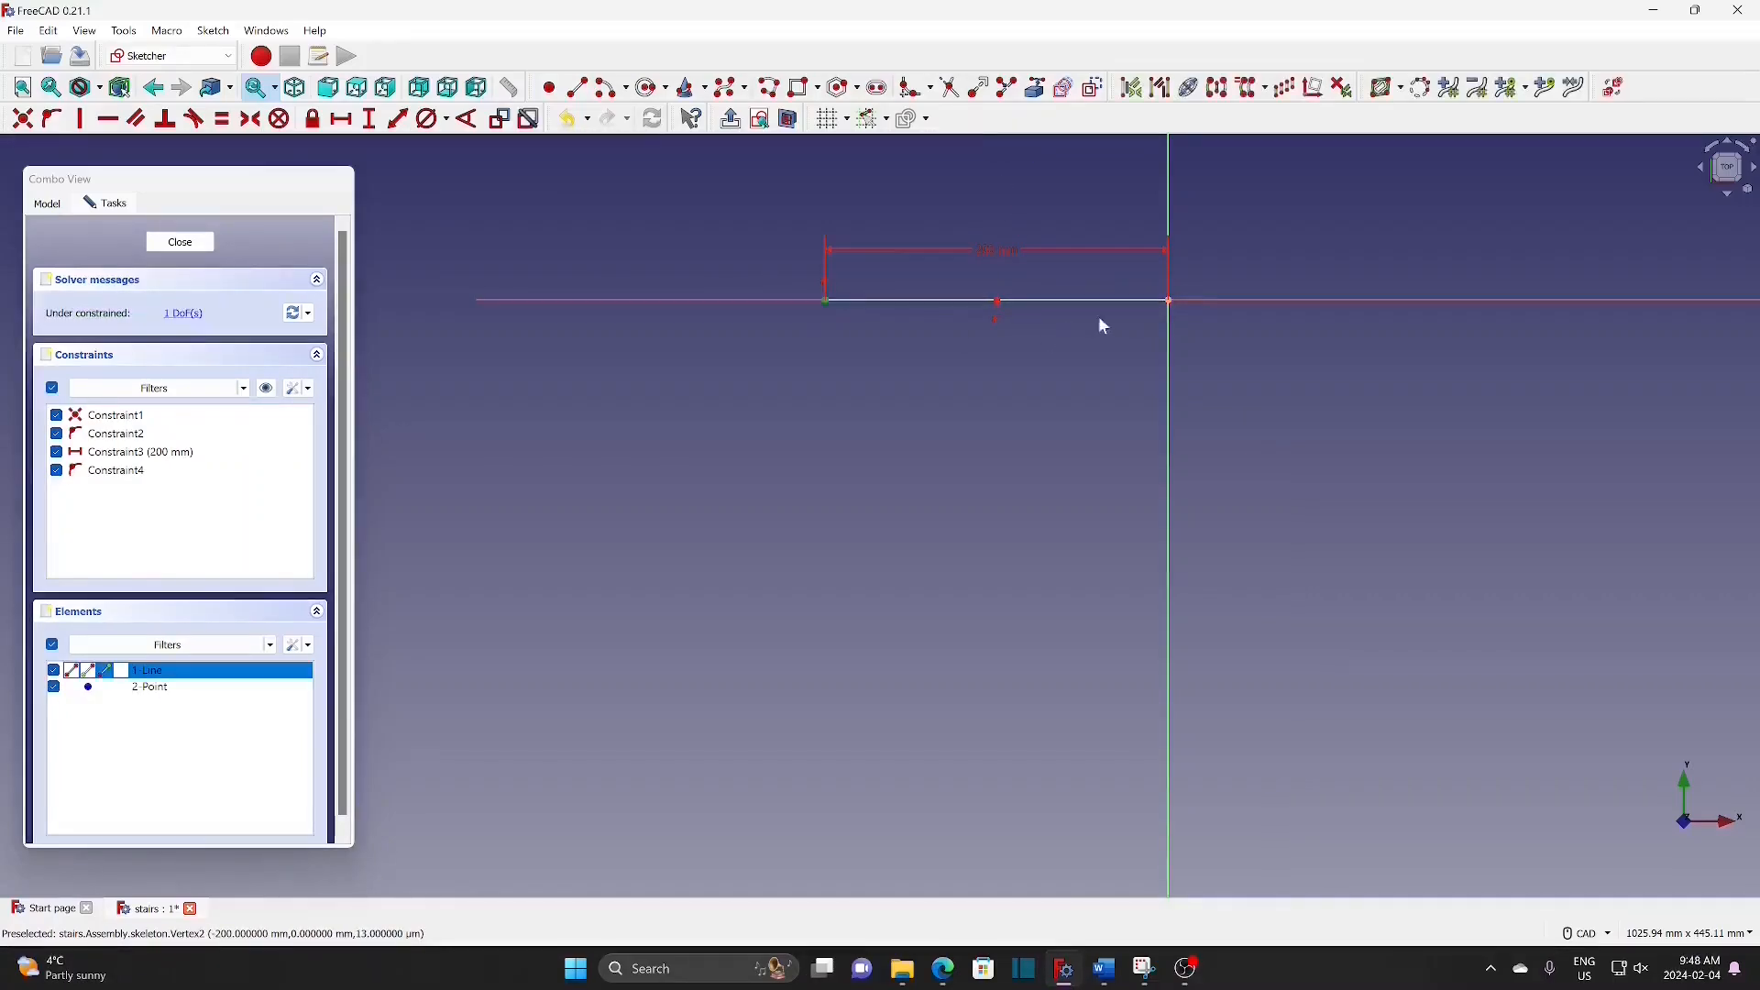
pyautogui.click(1170, 300)
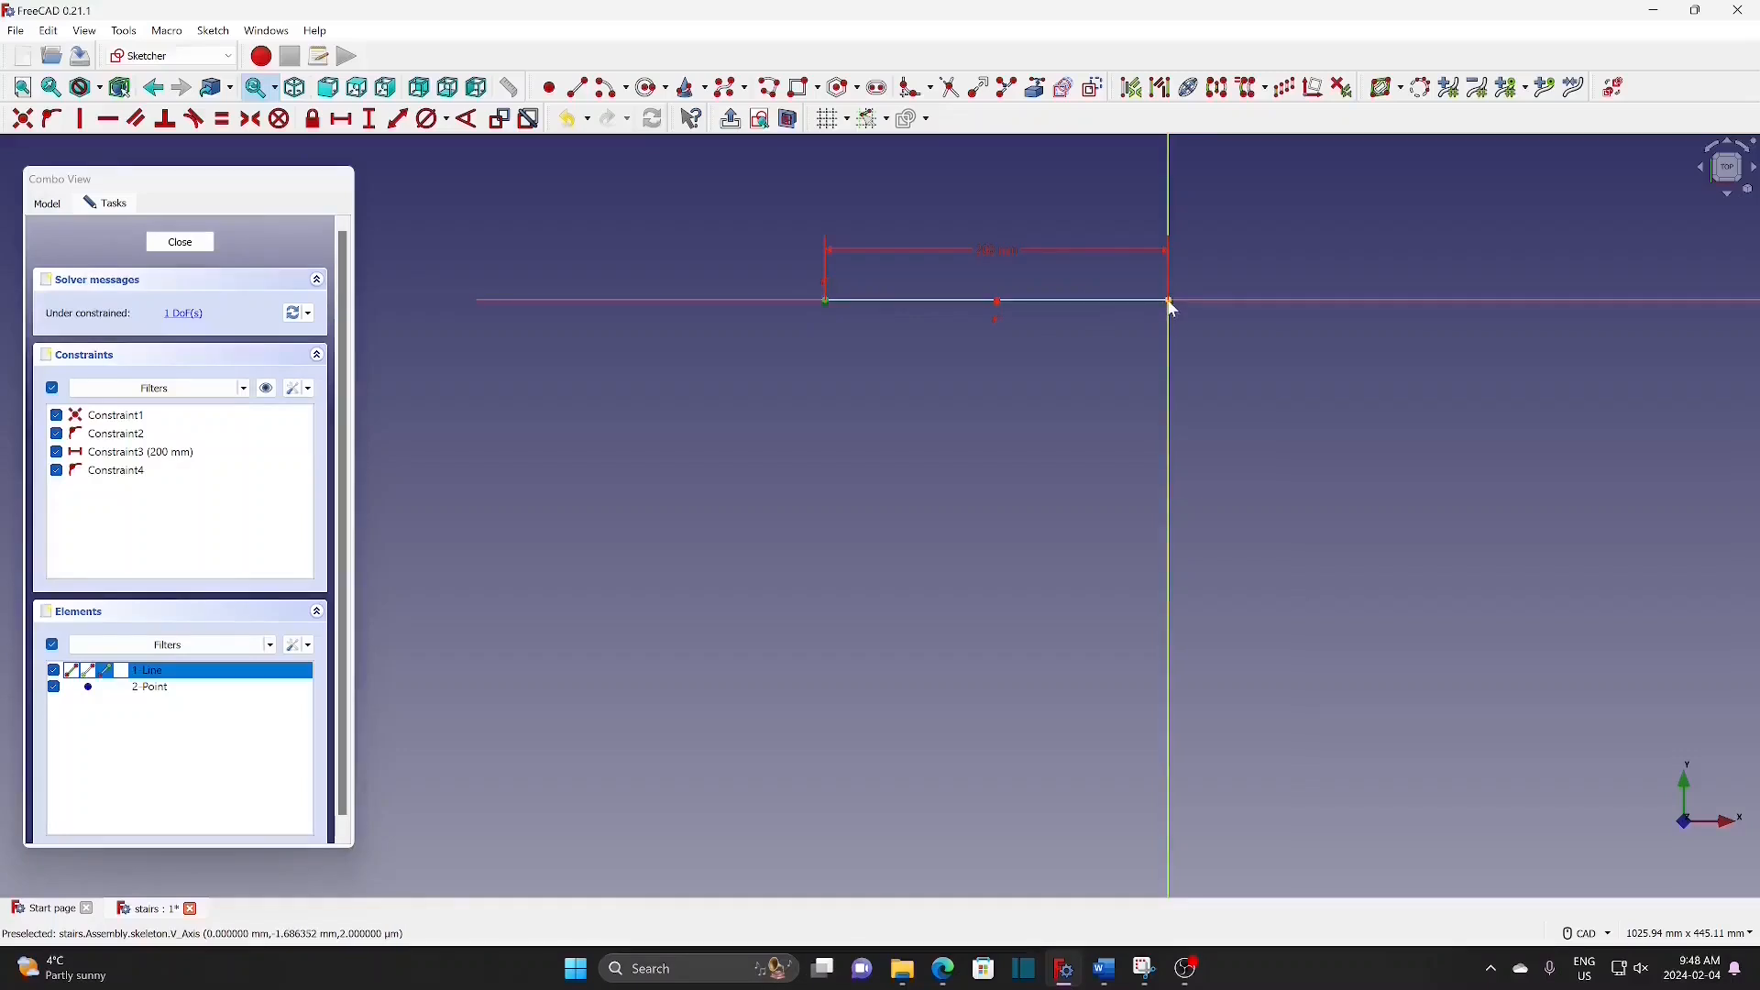
pyautogui.click(997, 302)
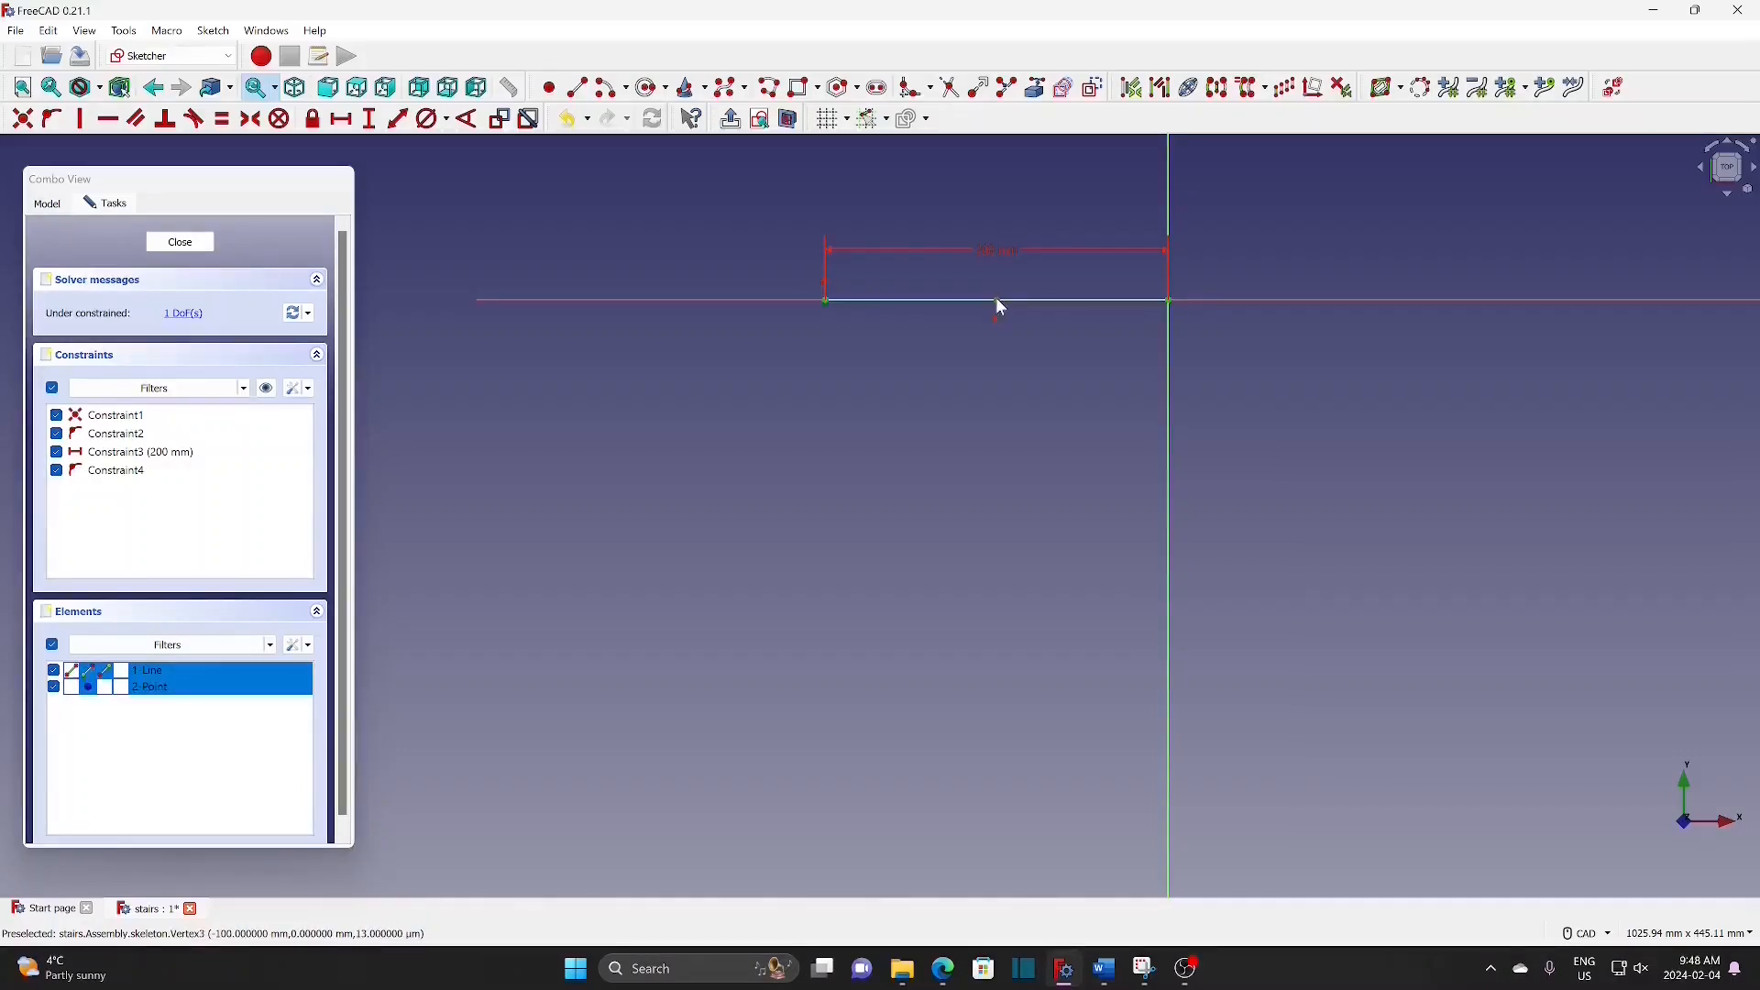
pyautogui.click(250, 119)
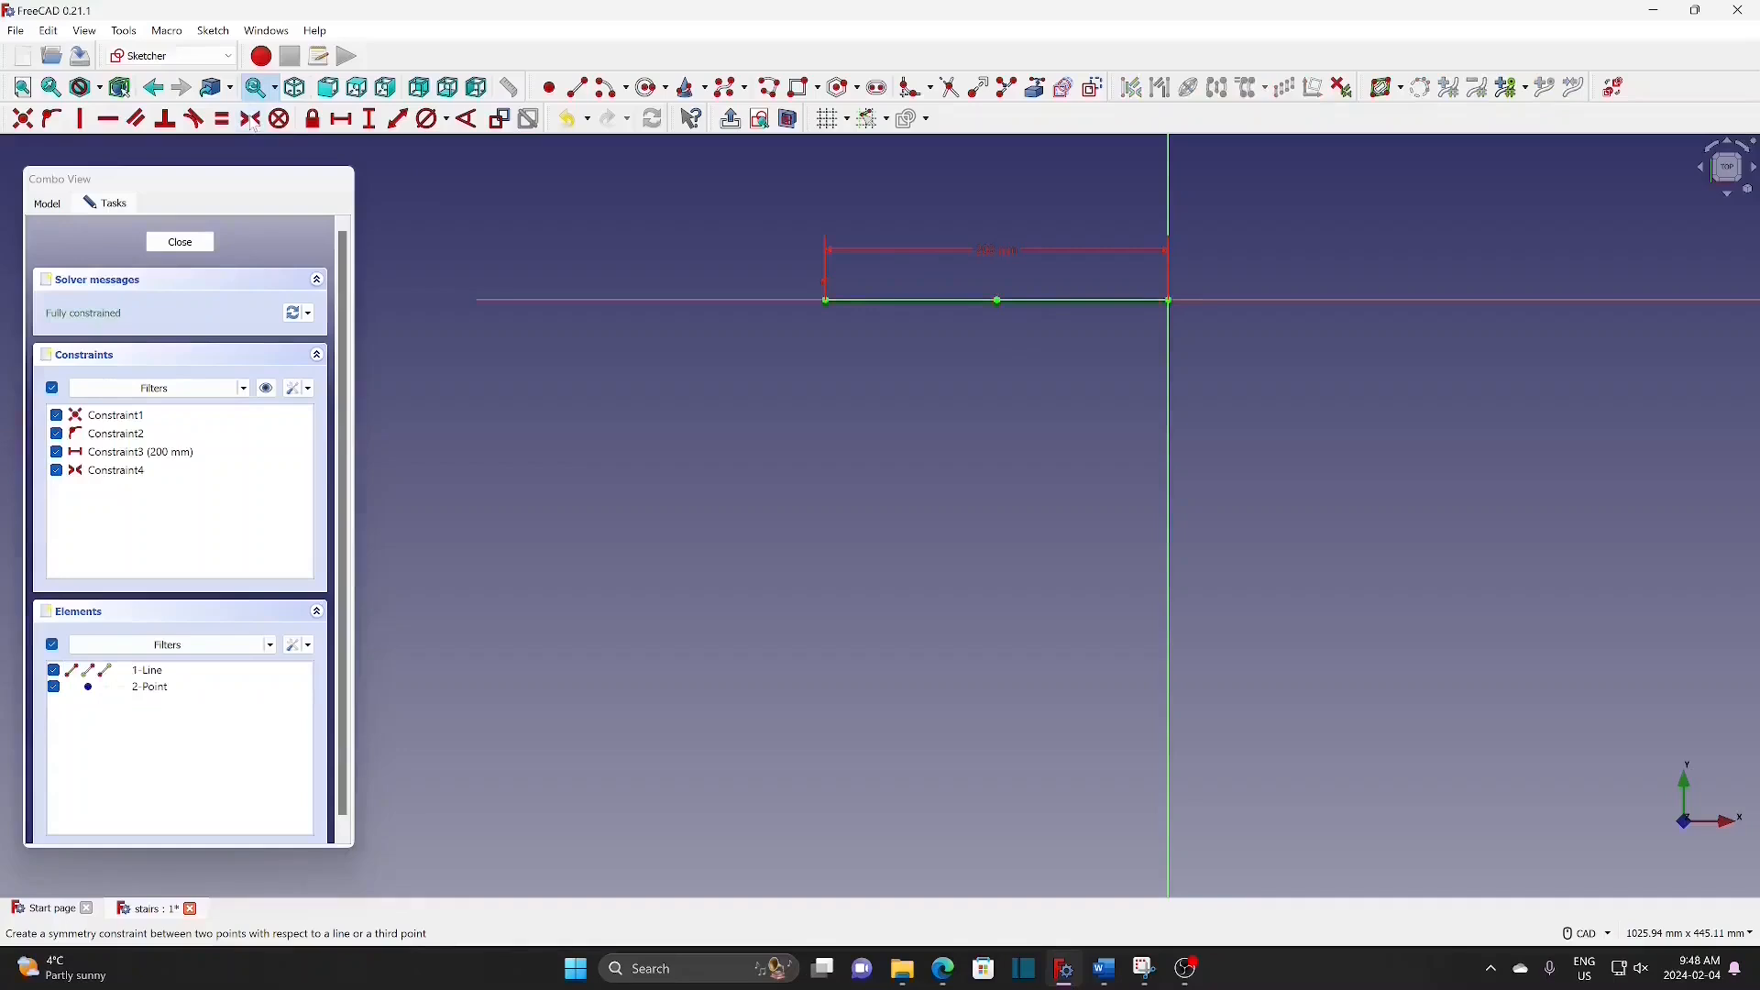
# Step: Clone the line with its midpoint, placing the copy below and to the left
pyautogui.moveTo(765, 237); pyautogui.dragTo(1222, 360)
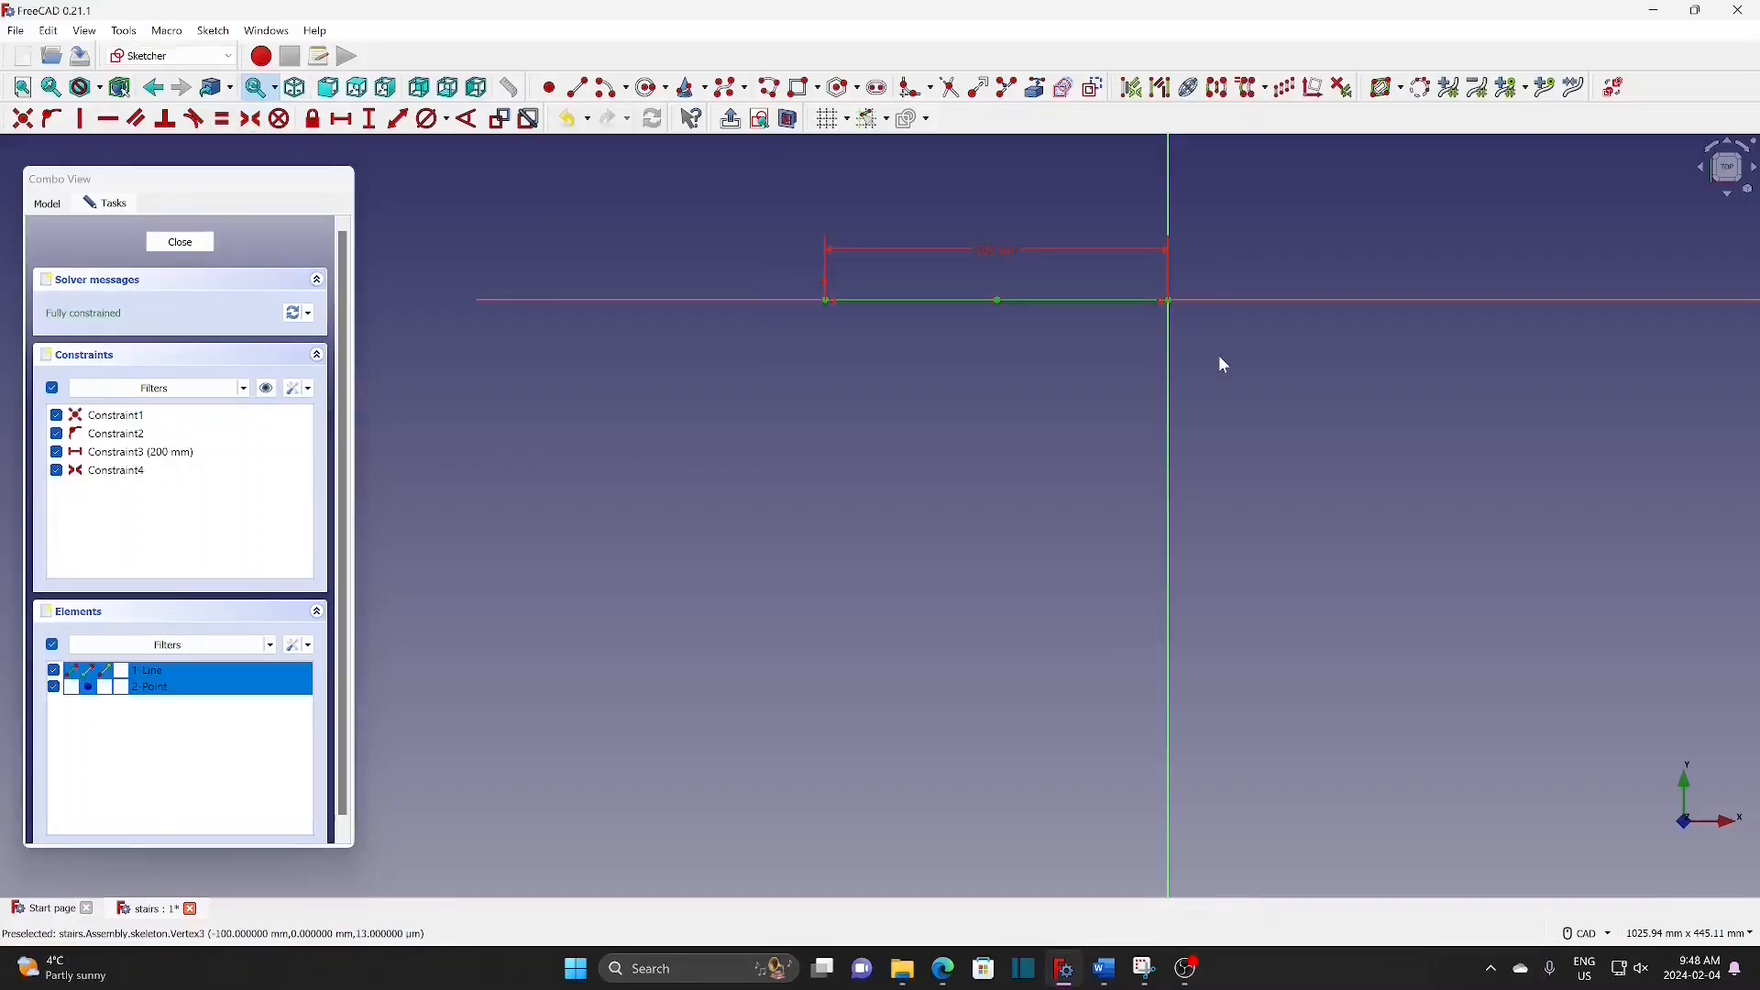
pyautogui.click(1252, 92)
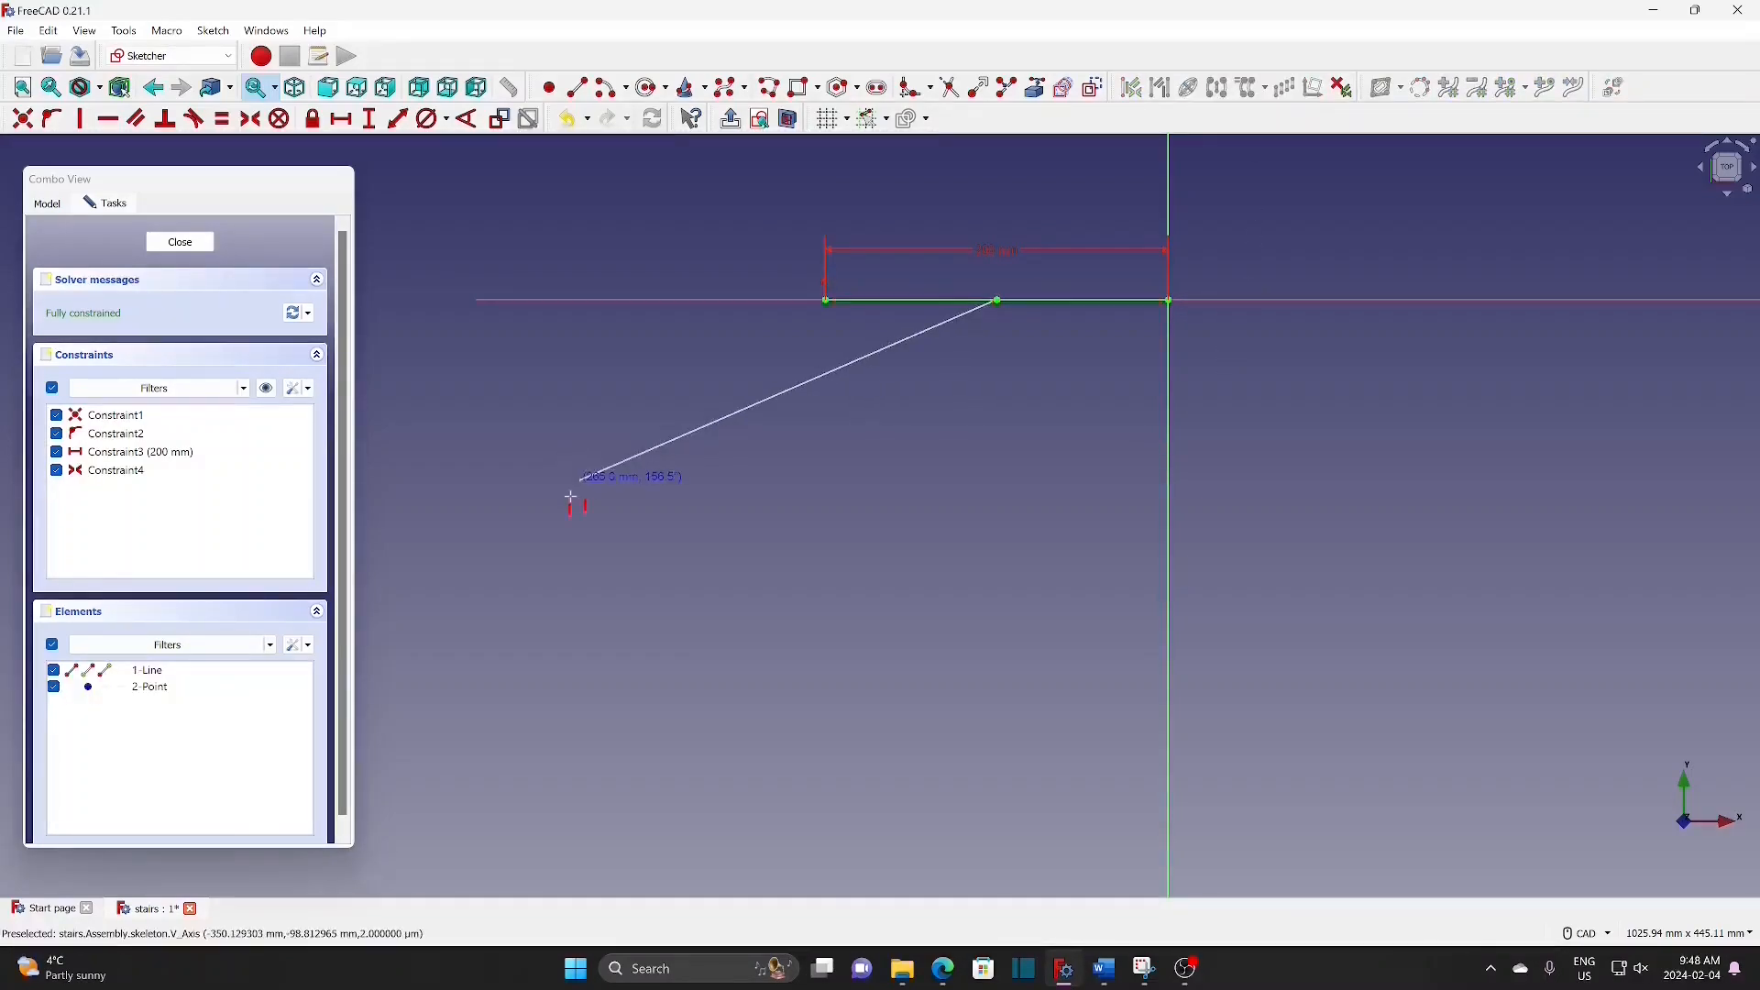
pyautogui.click(592, 521)
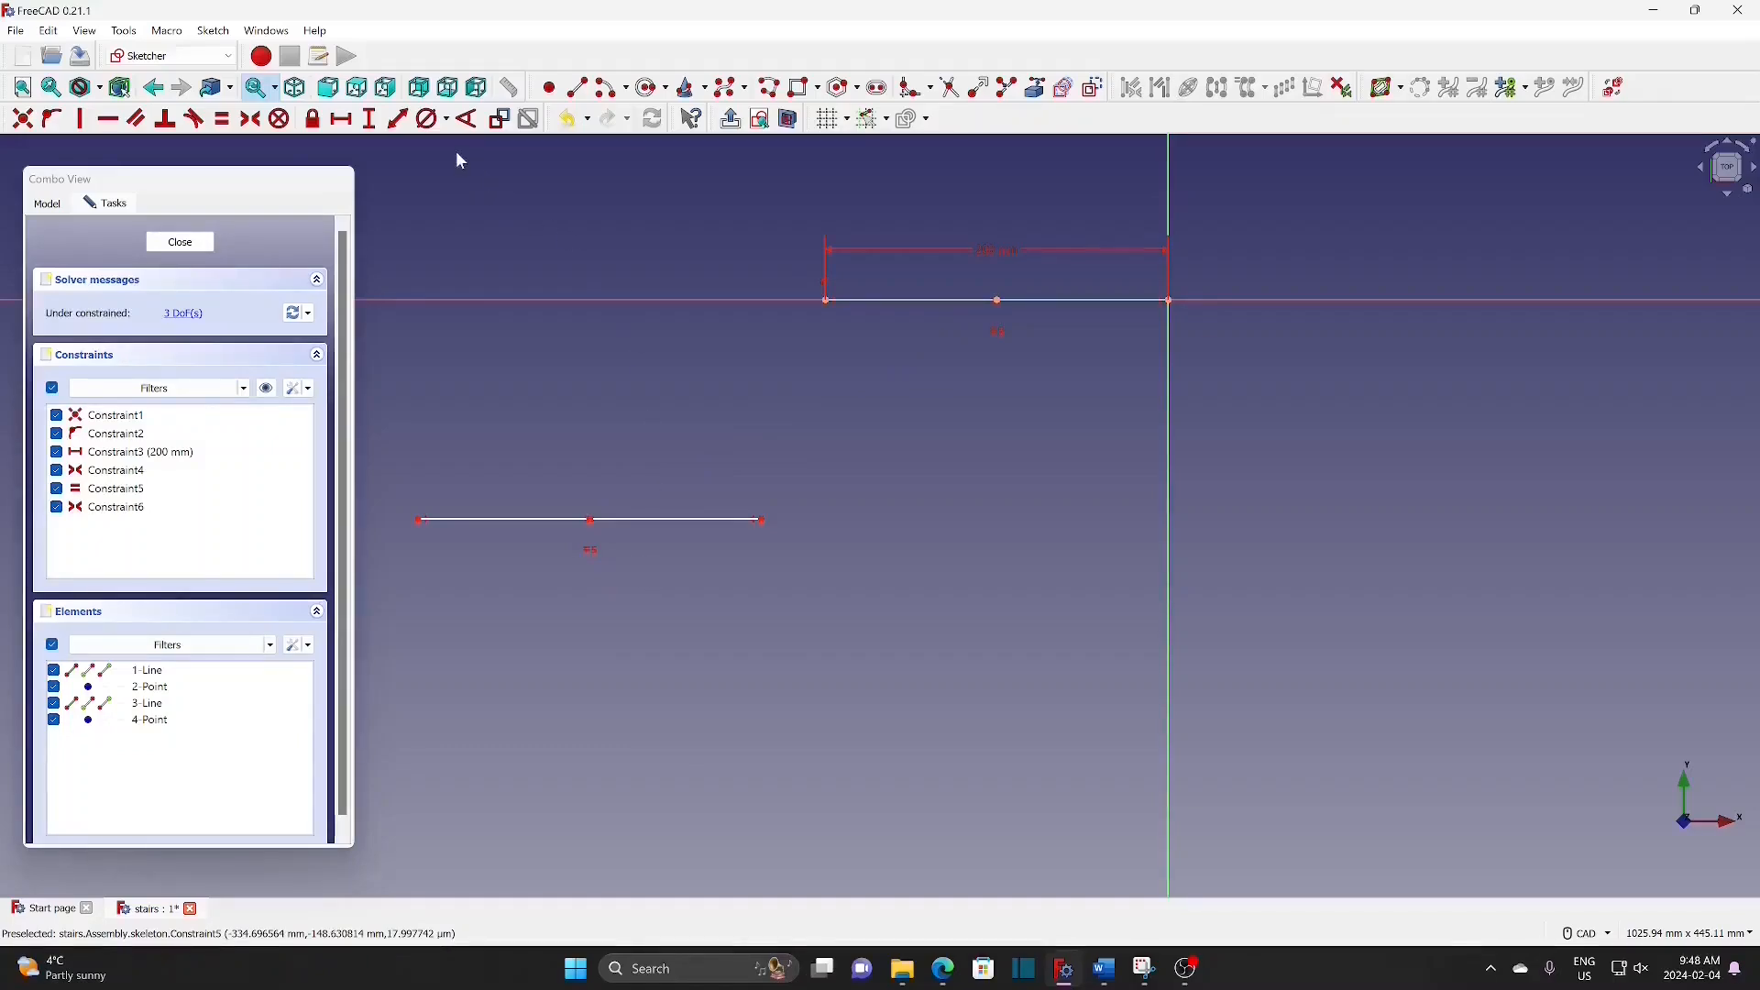
# Step: Constrain the copied lower line to be horizontal
pyautogui.click(108, 120)
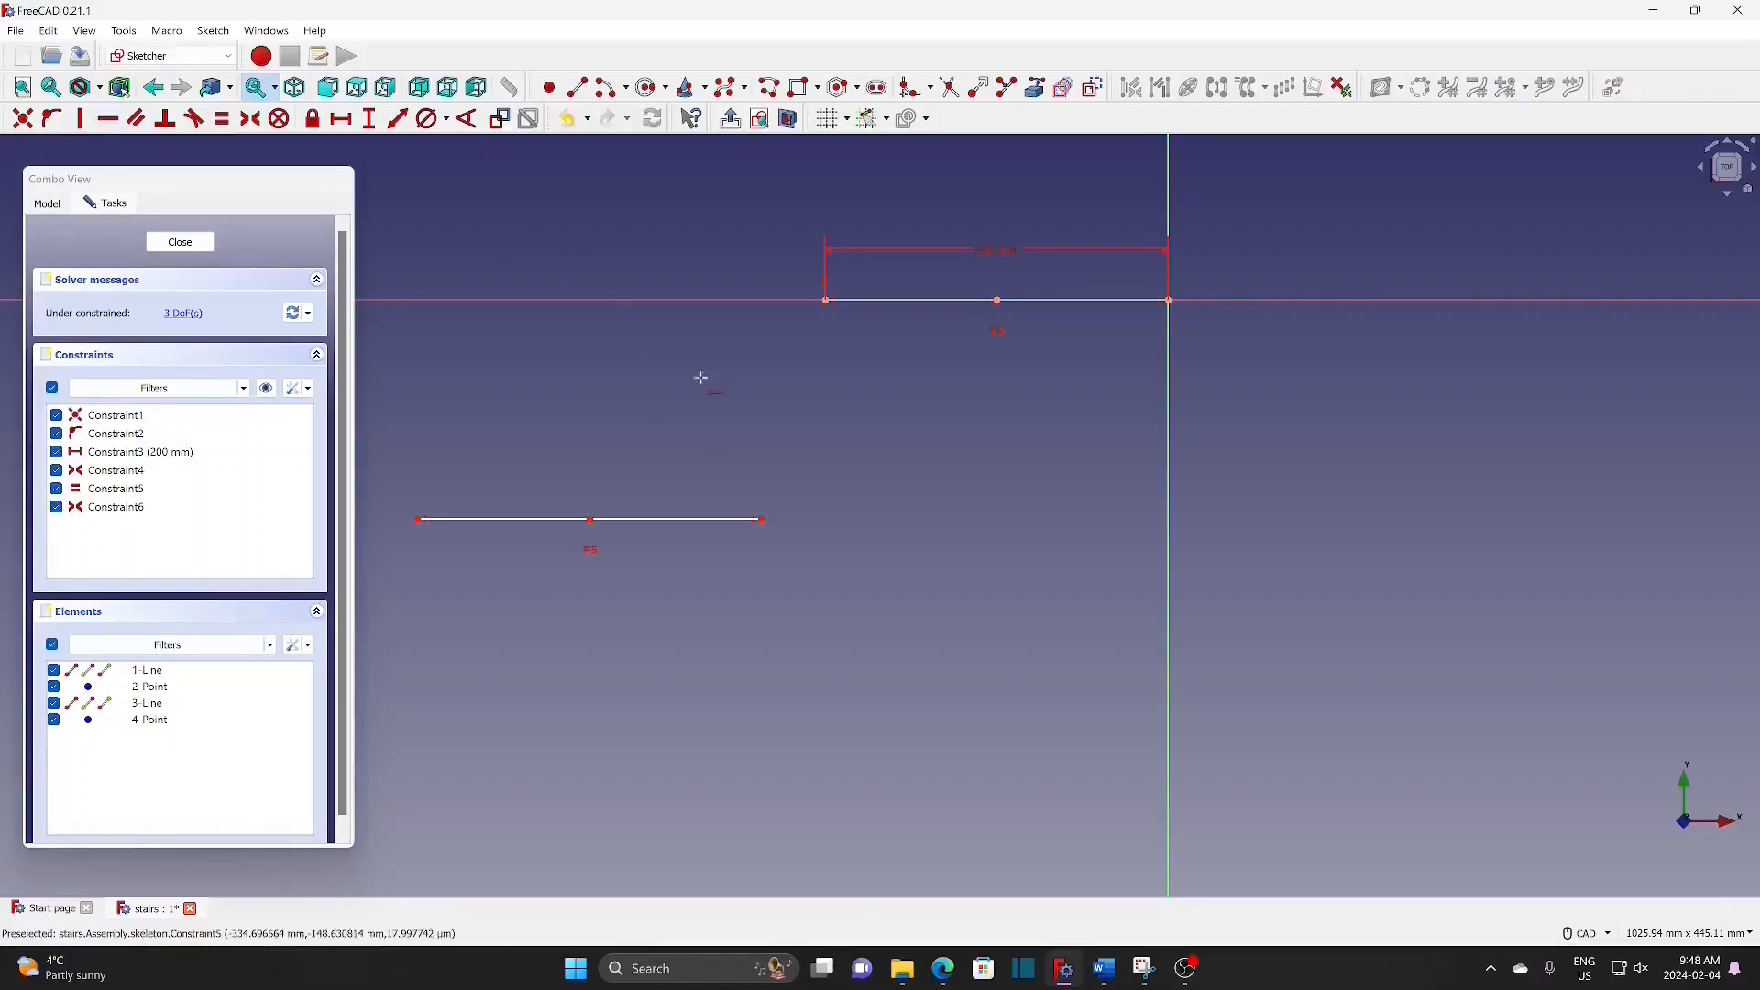
pyautogui.click(684, 521)
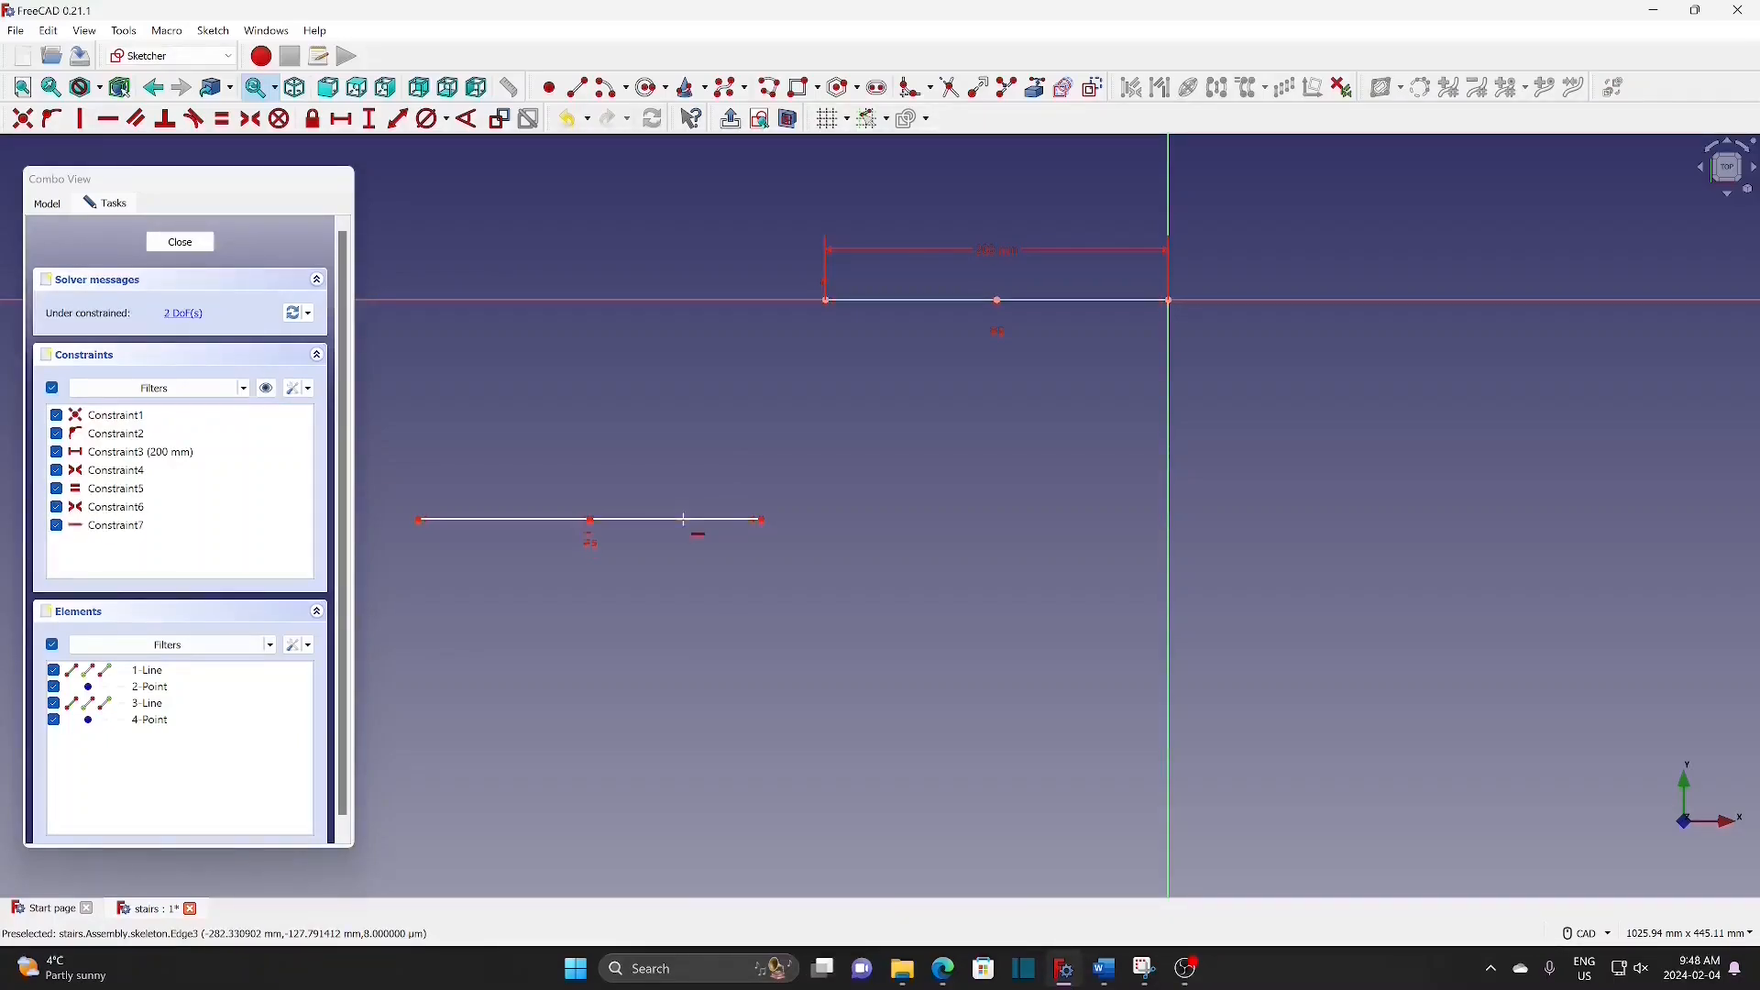
pyautogui.scroll(-5, 1019, 284)
pyautogui.rightClick(902, 260)
# Step: Clone the top line three more times, stepping each copy further down-left
pyautogui.moveTo(901, 253); pyautogui.dragTo(1116, 318)
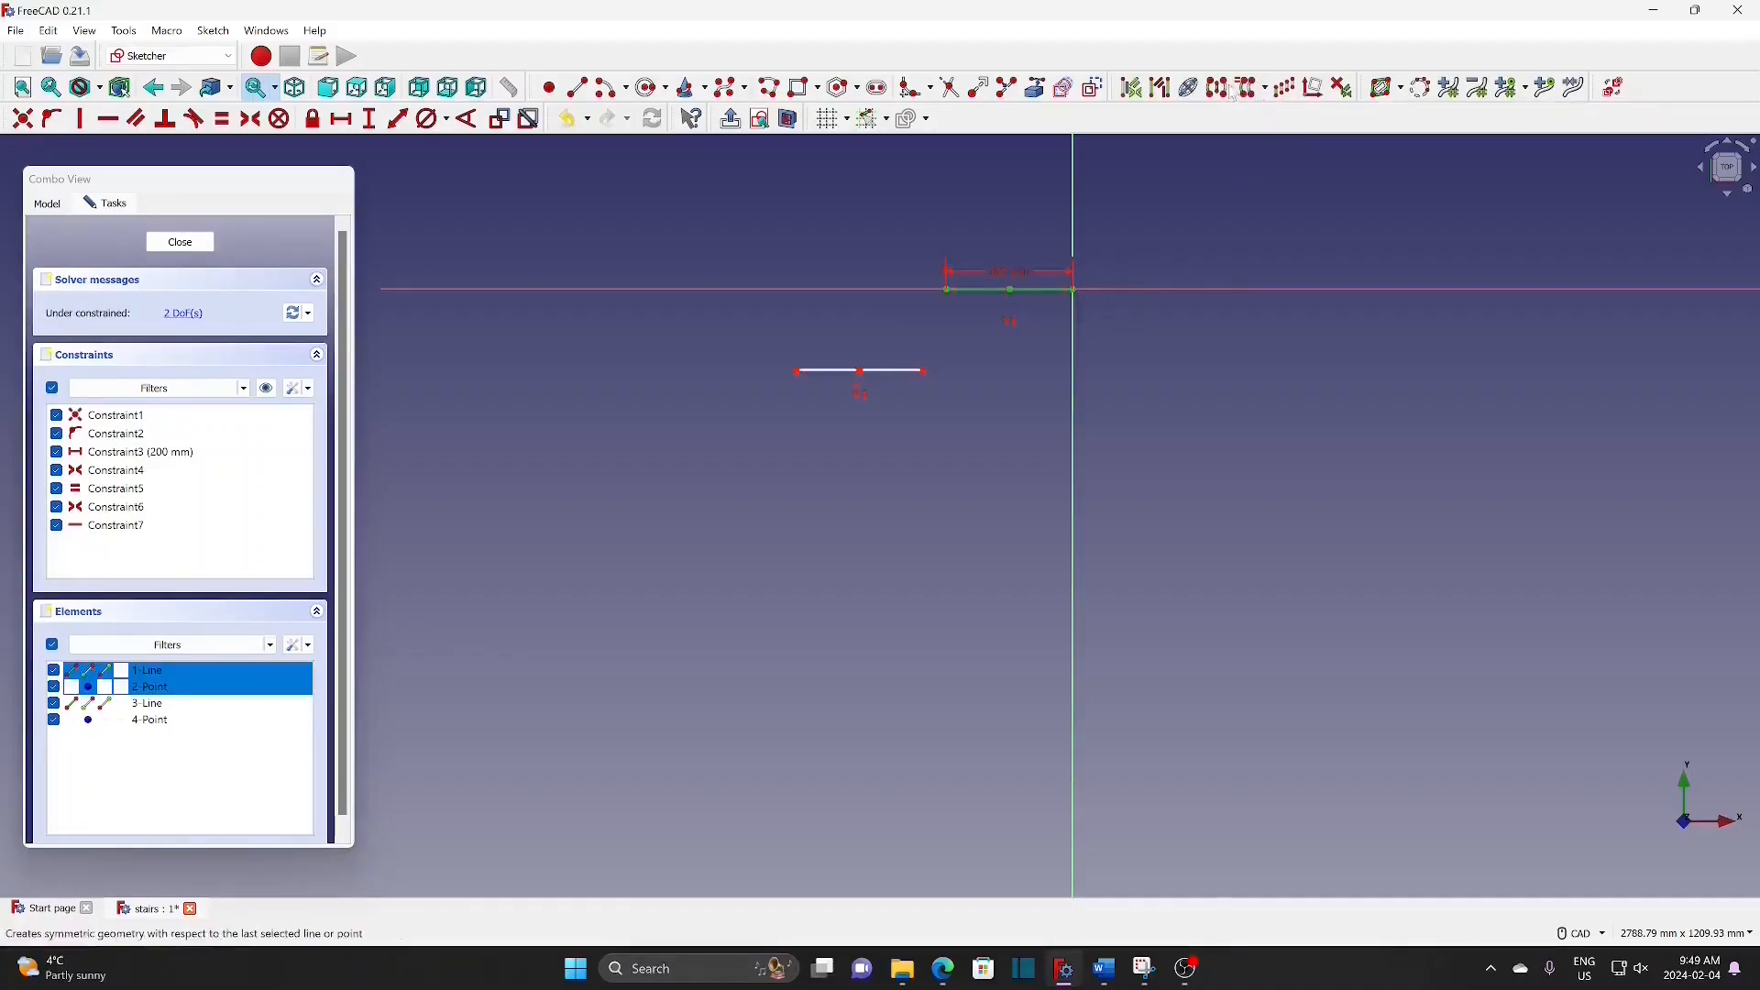
pyautogui.click(1252, 89)
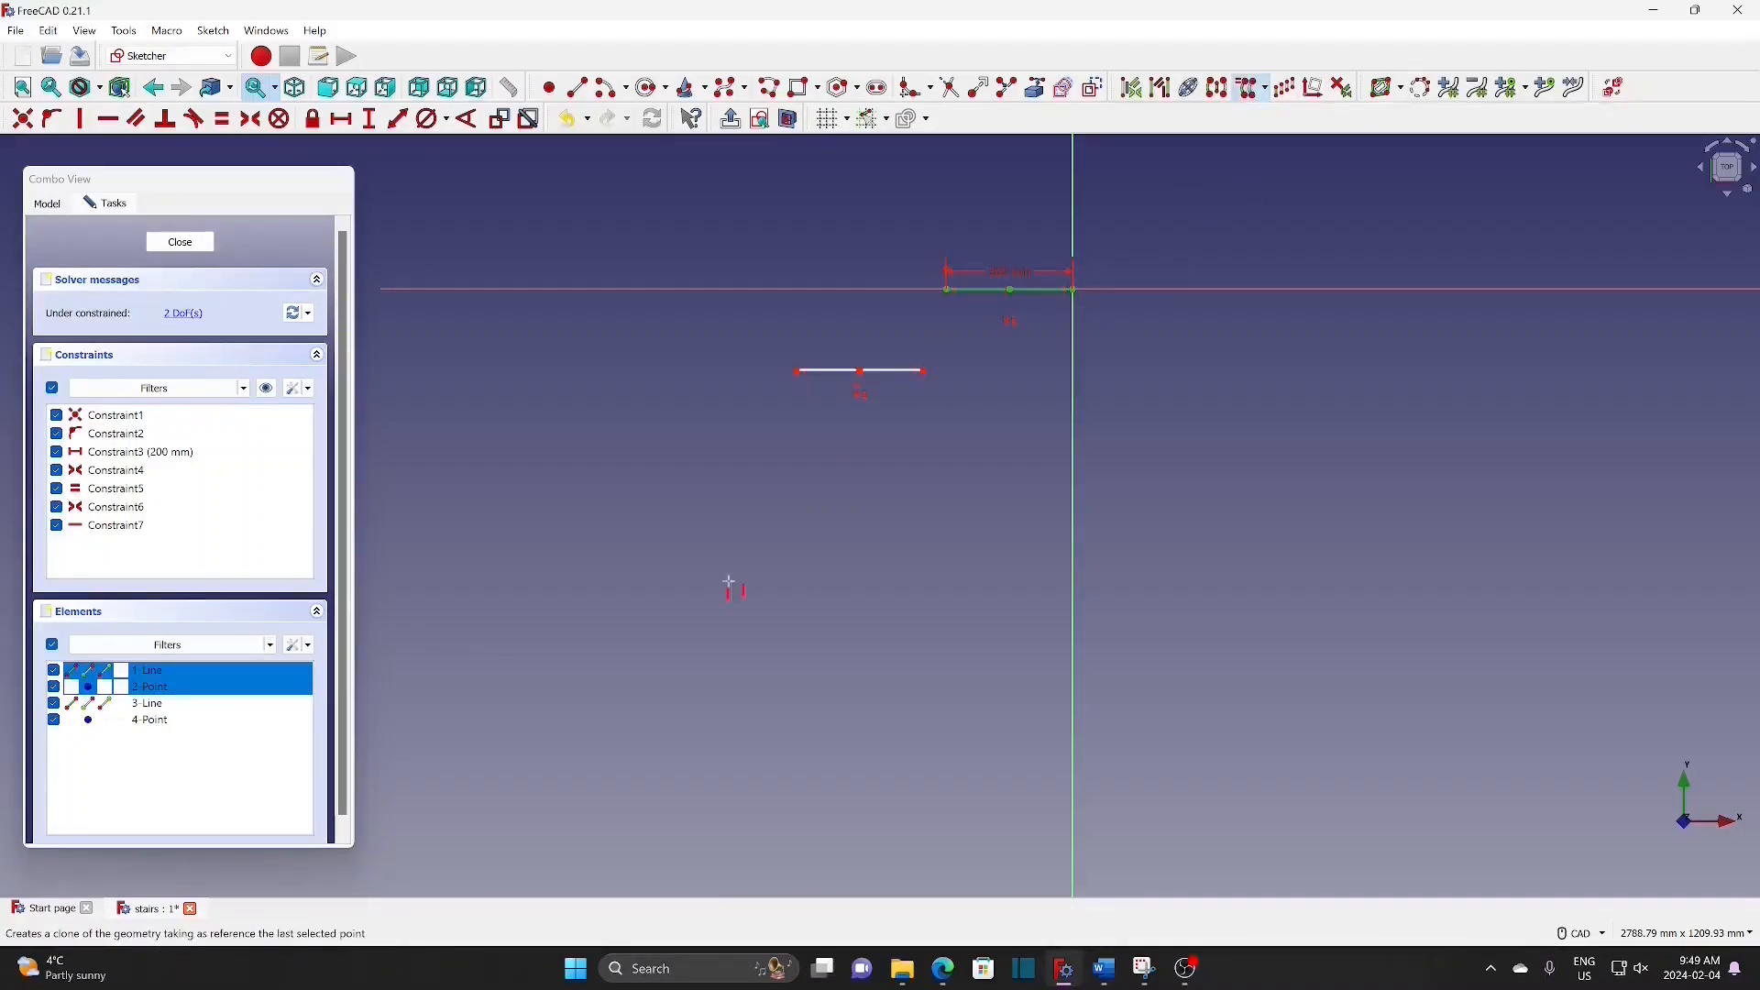
pyautogui.click(699, 472)
pyautogui.moveTo(919, 257); pyautogui.dragTo(1126, 323)
pyautogui.click(1252, 89)
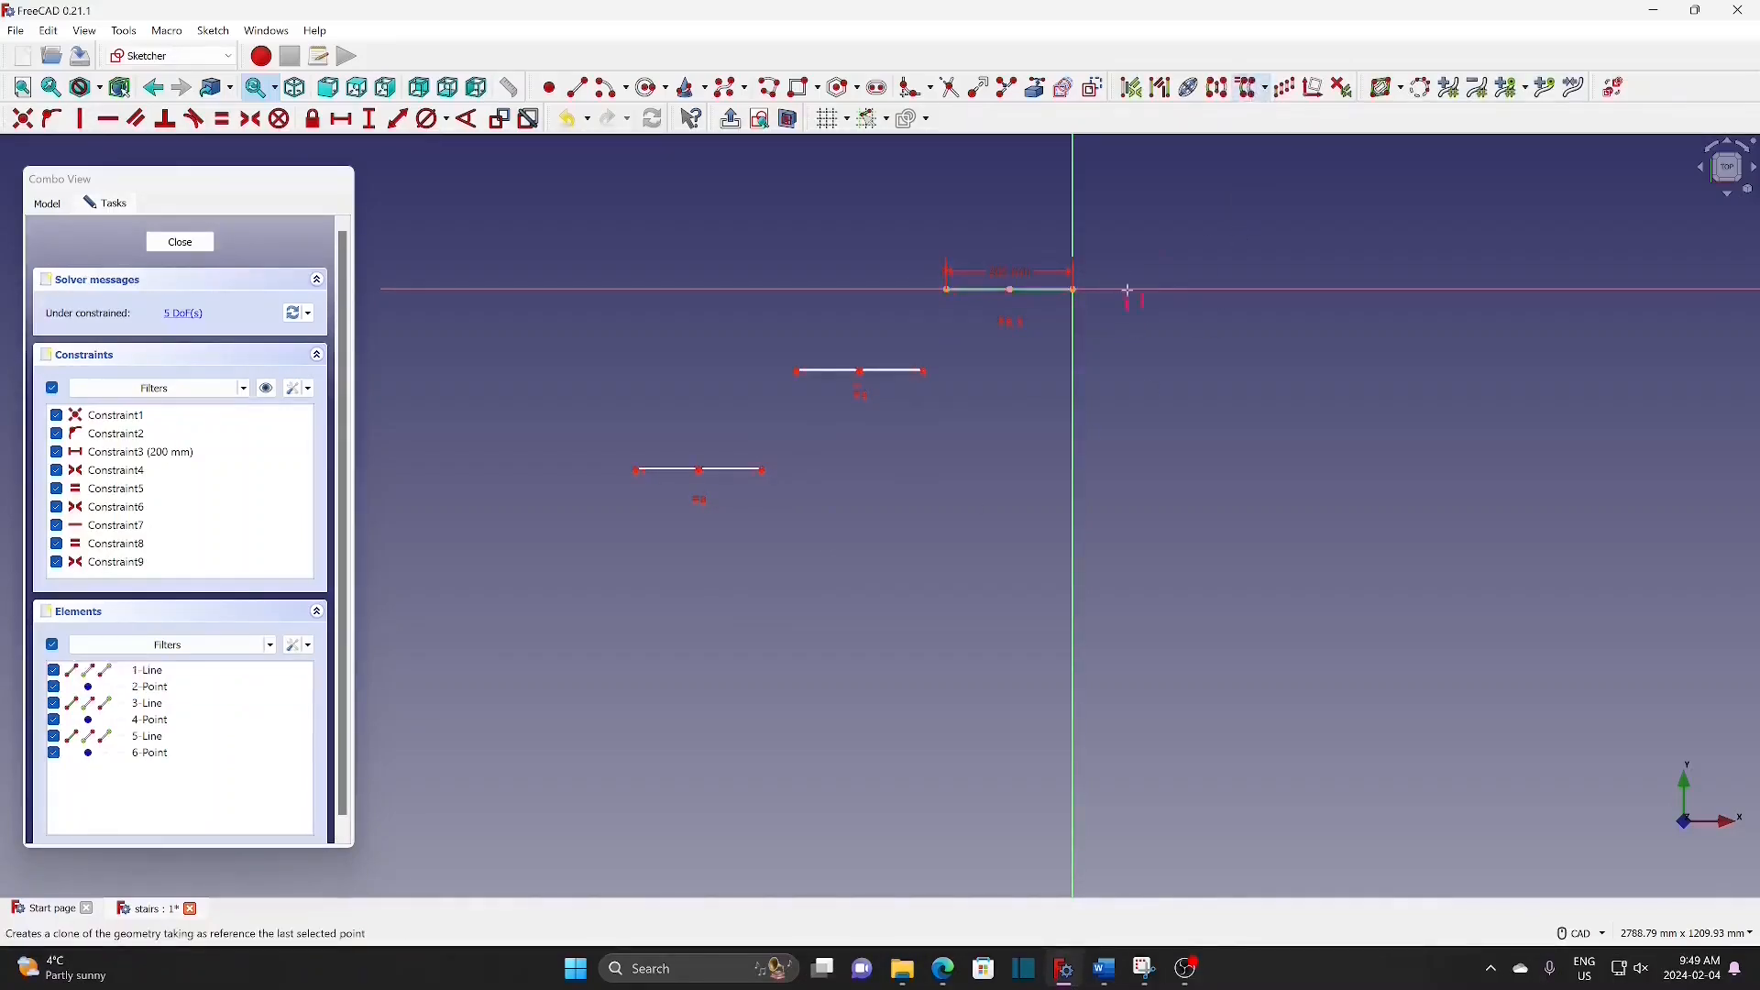
pyautogui.click(580, 563)
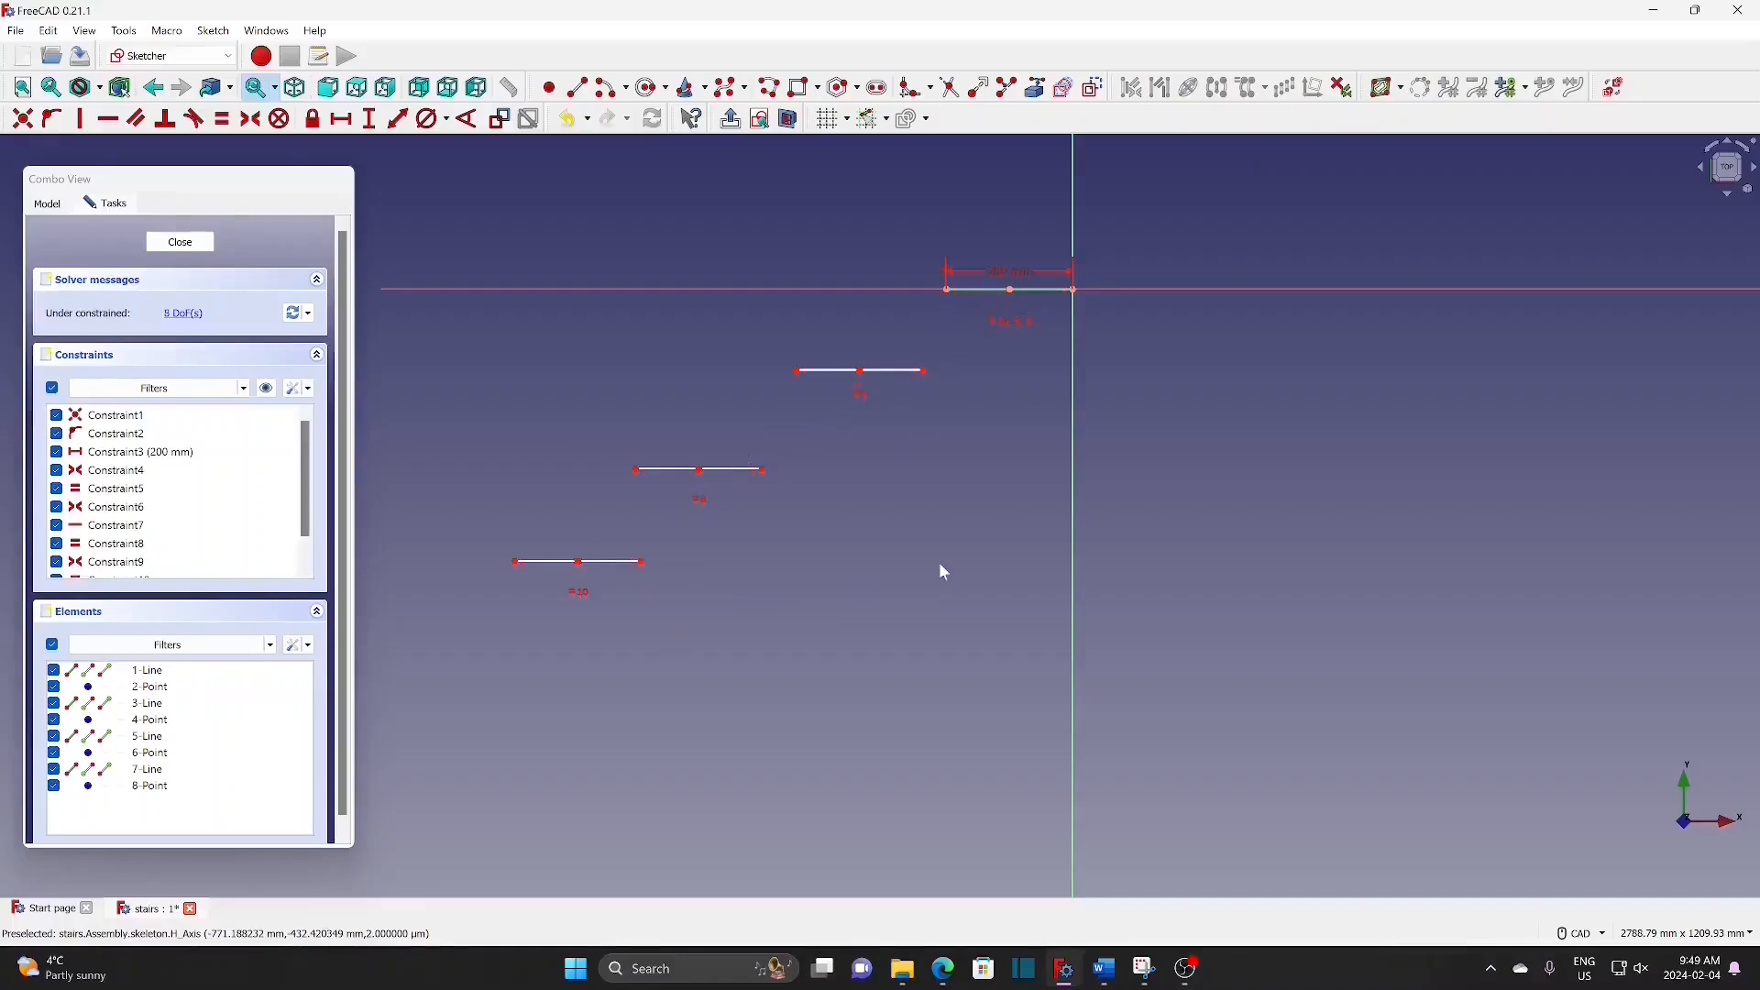
pyautogui.moveTo(917, 246); pyautogui.dragTo(1132, 334)
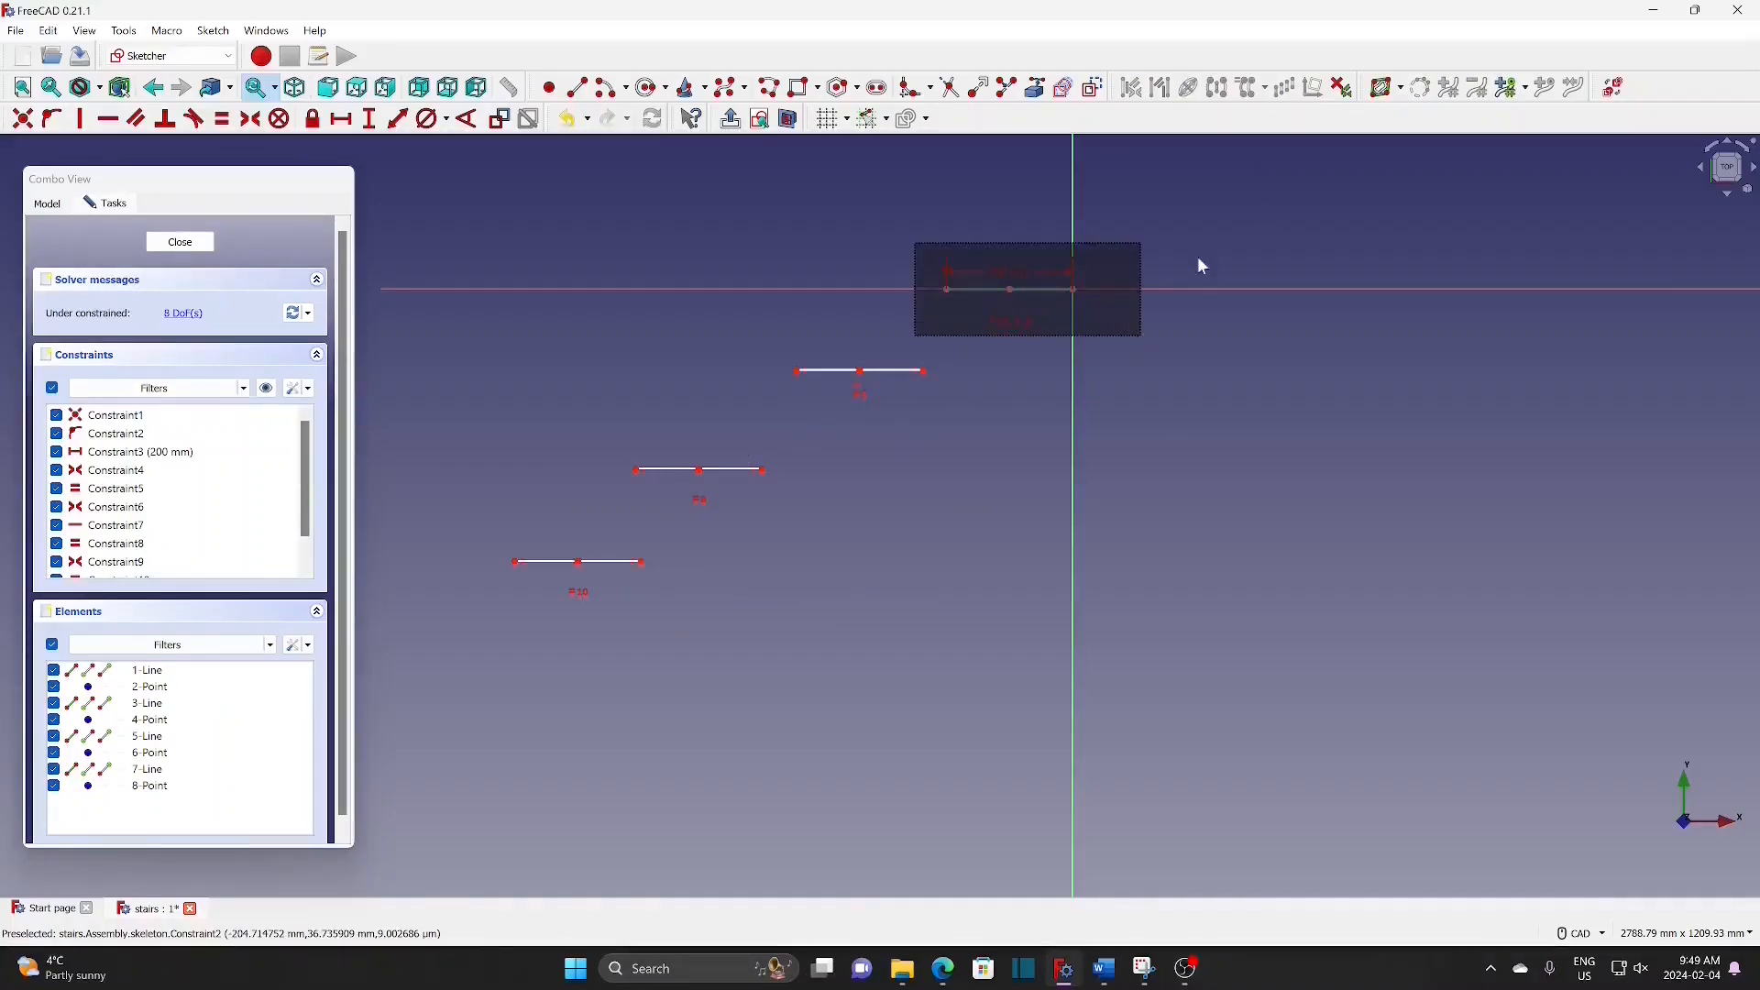
pyautogui.click(1252, 89)
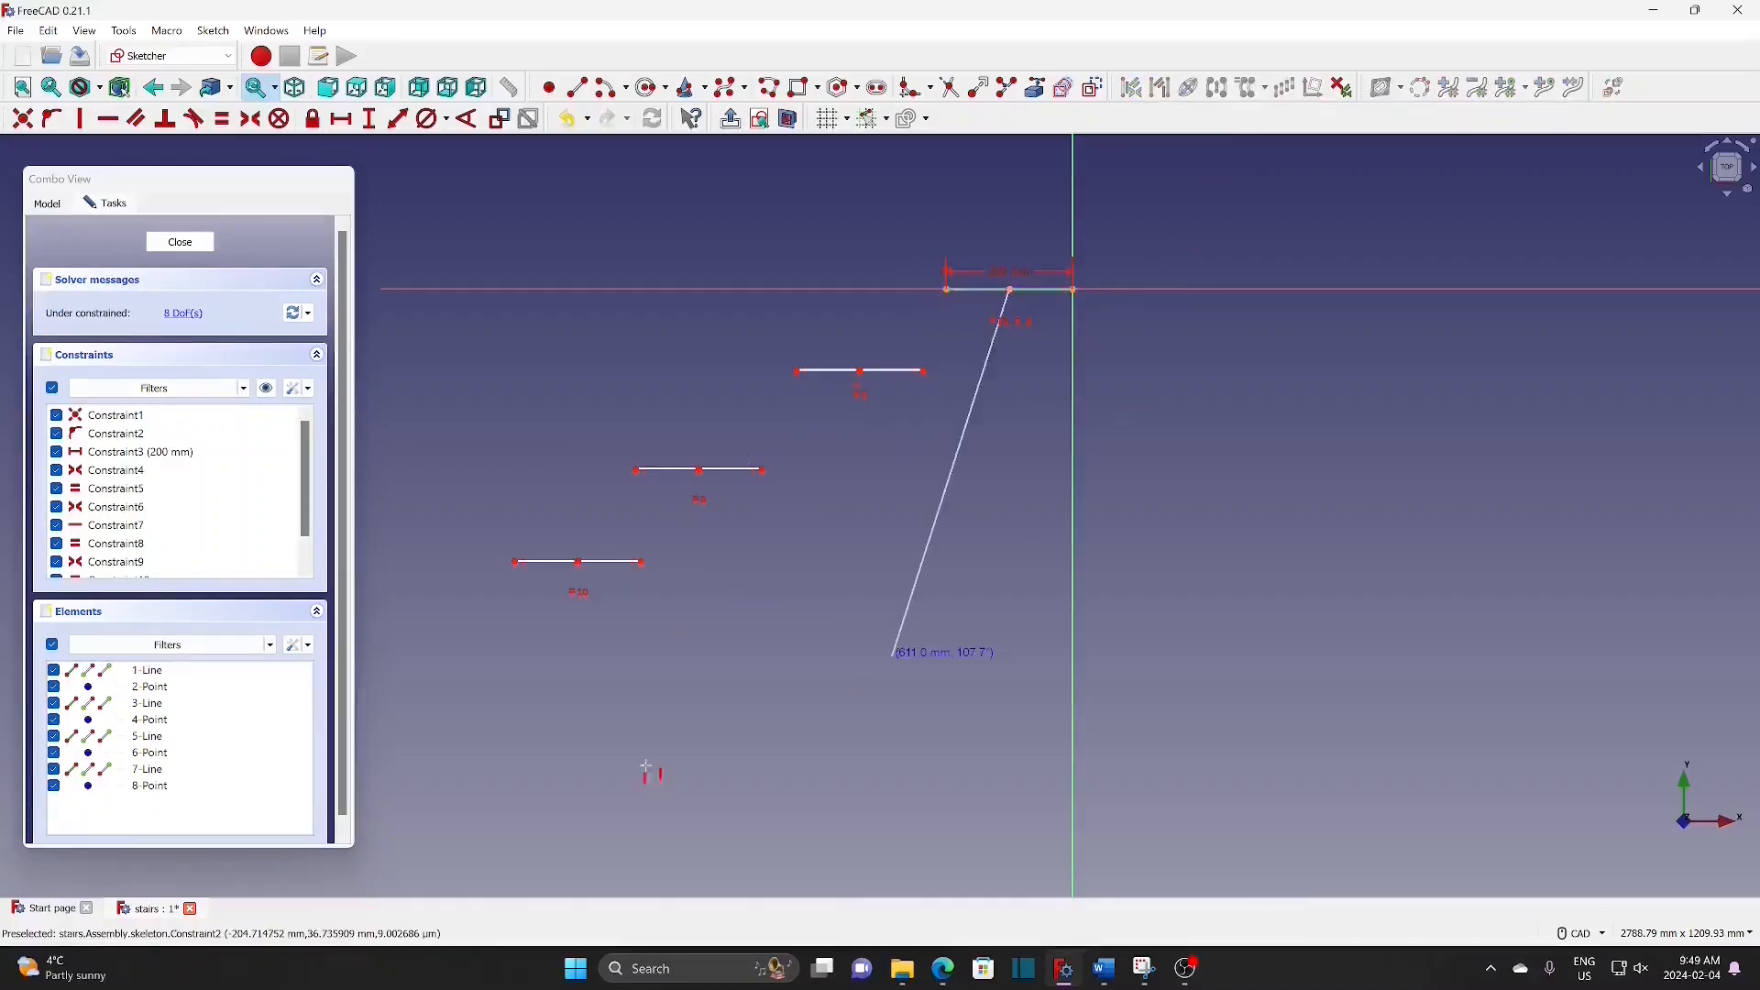
pyautogui.click(451, 678)
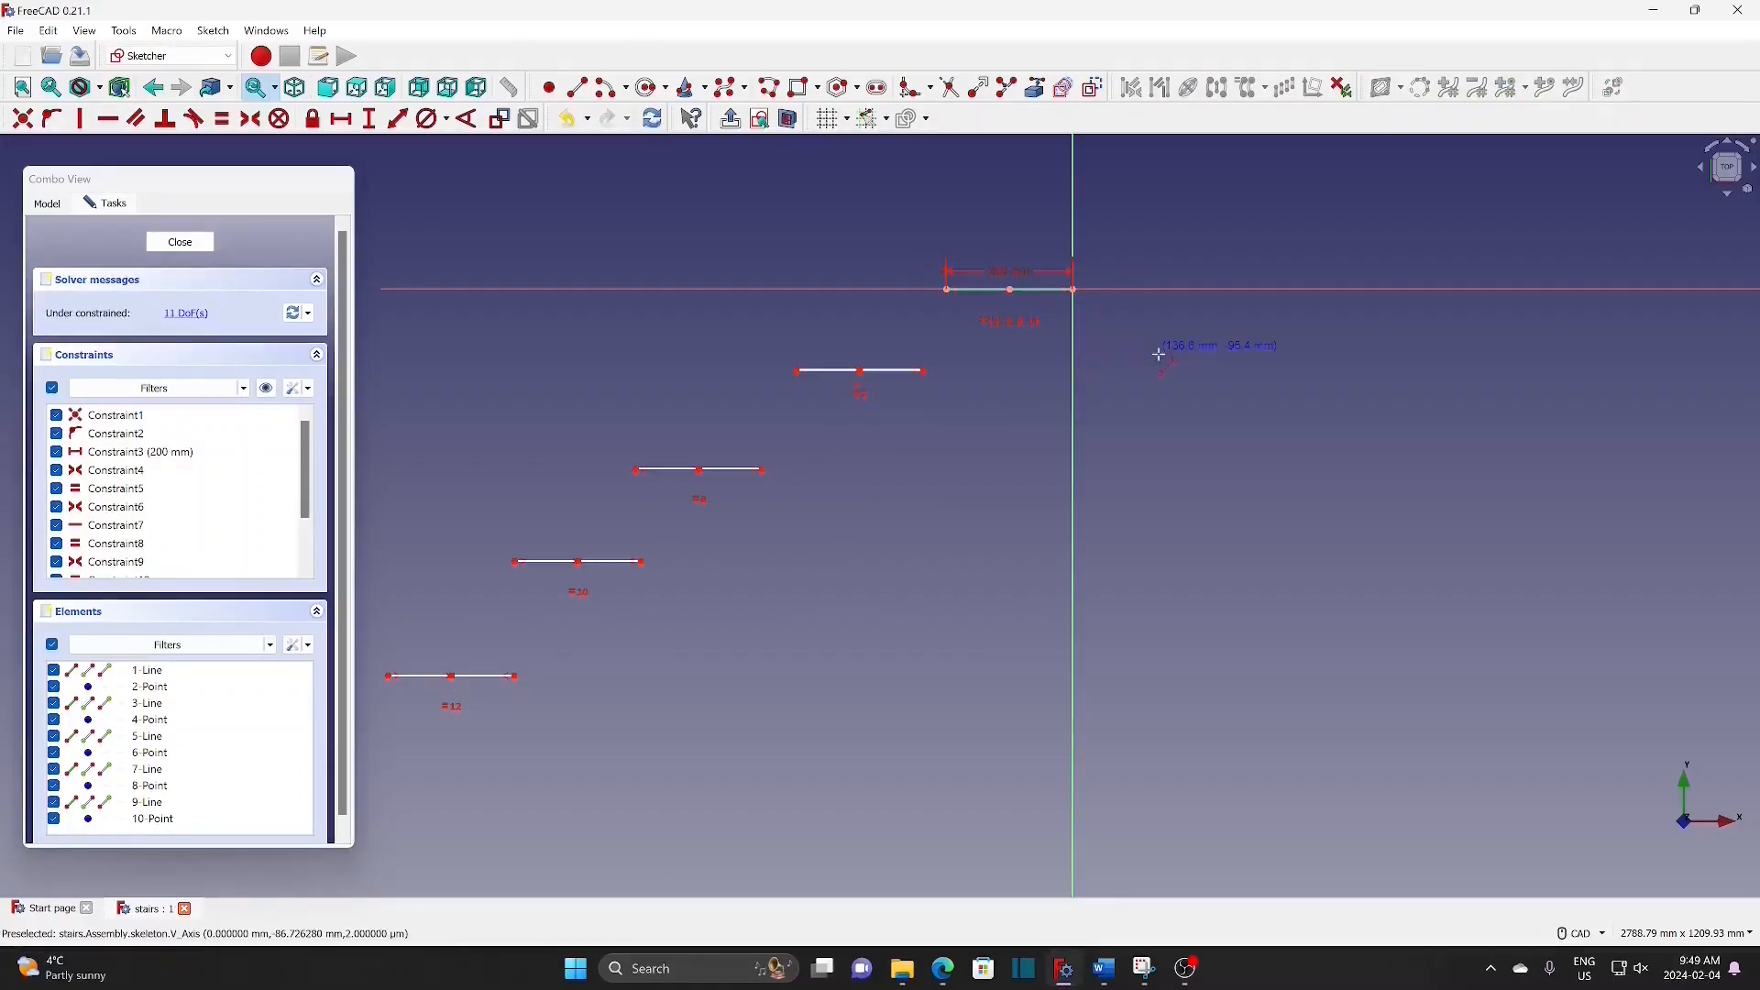
# Step: Draw a slanted line right of the vertical axis and set its length to 200 mm
pyautogui.click(1175, 352)
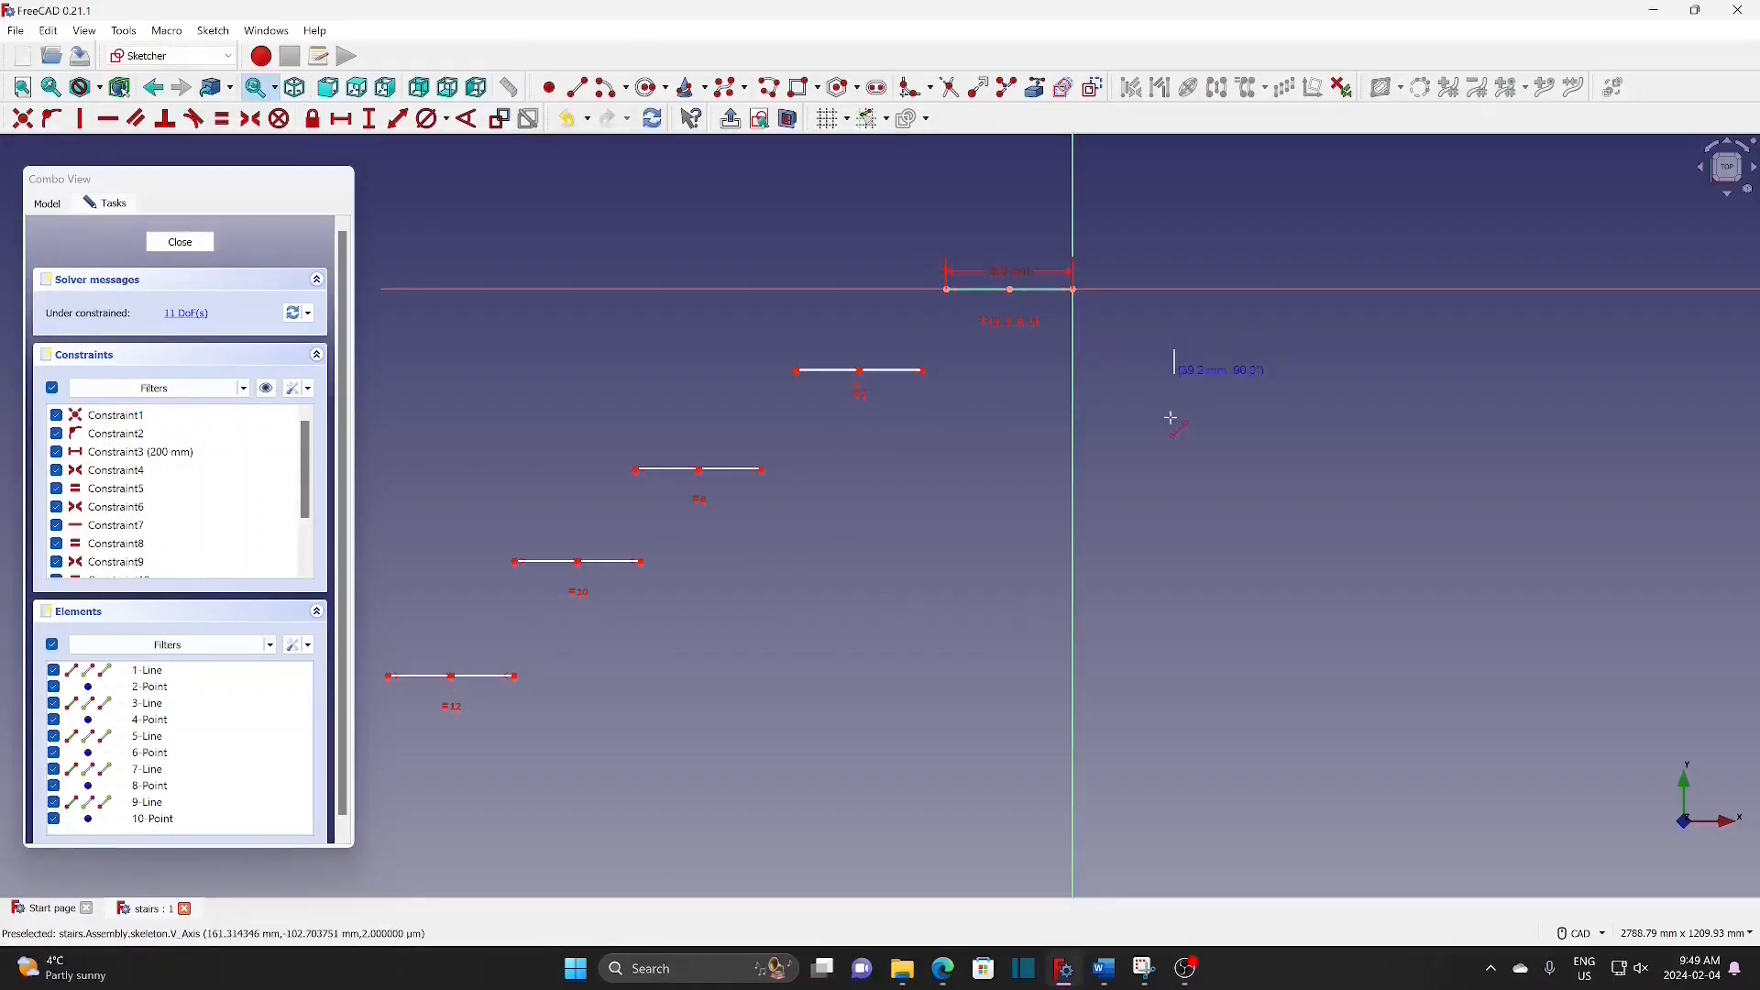
pyautogui.click(1155, 487)
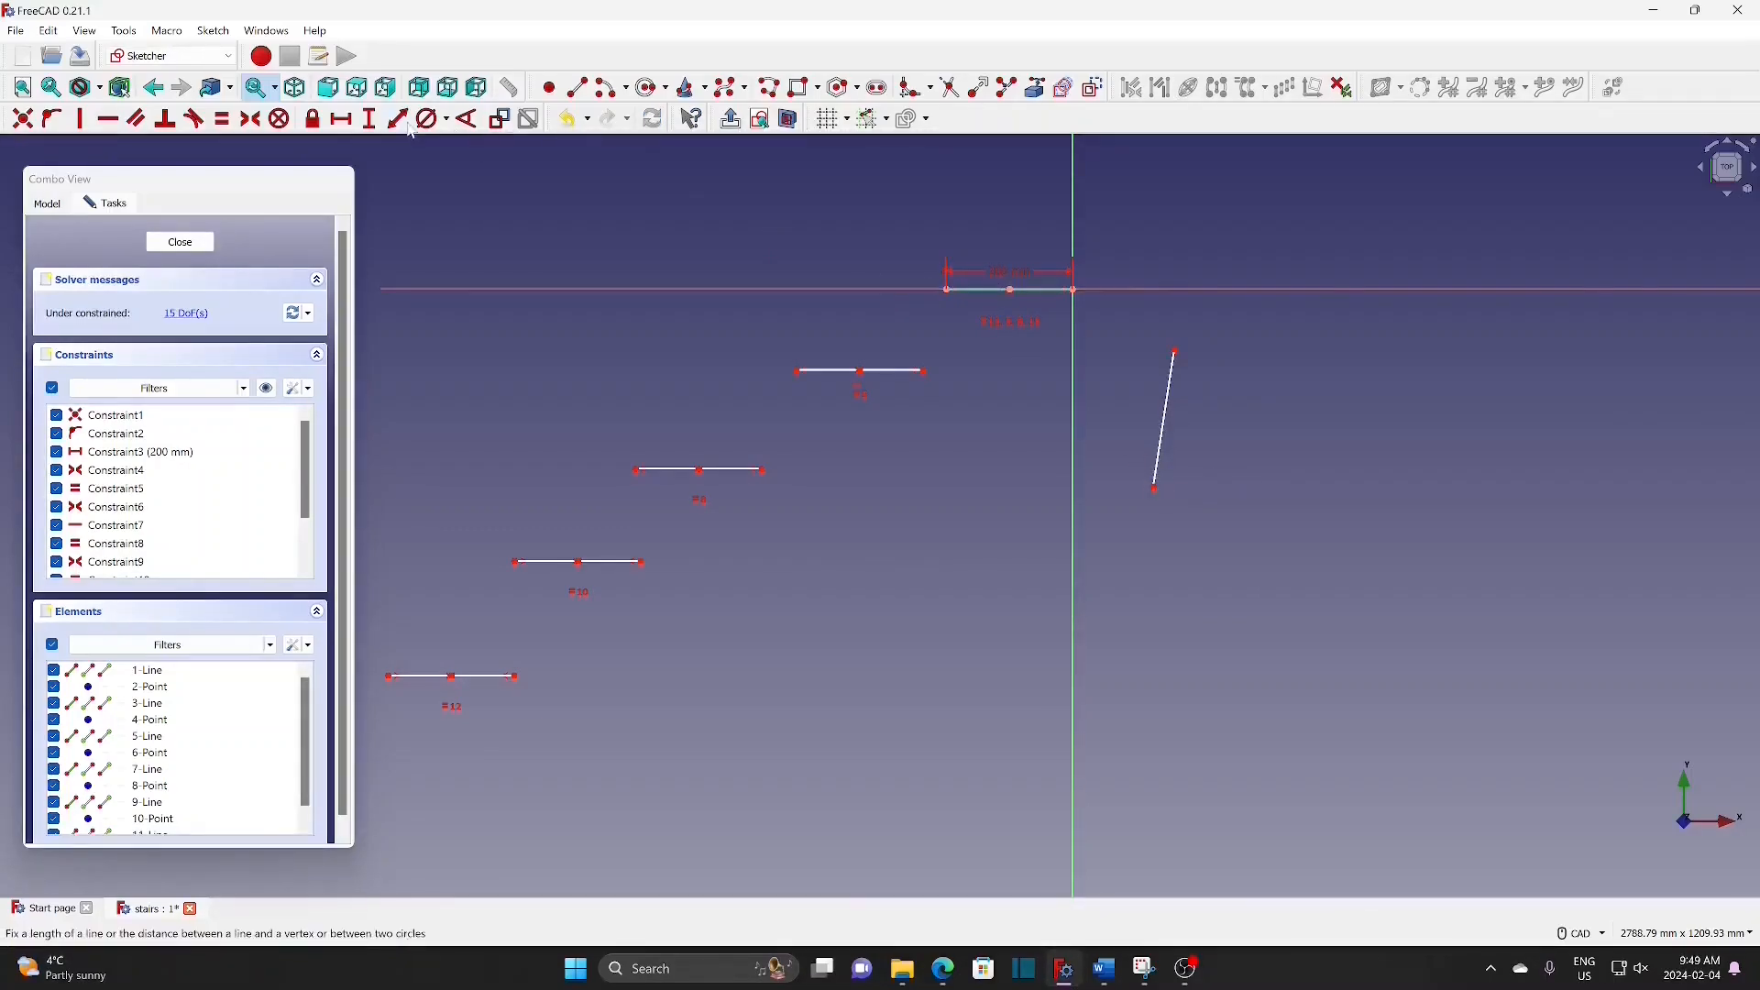
pyautogui.click(1163, 423)
pyautogui.write('200')
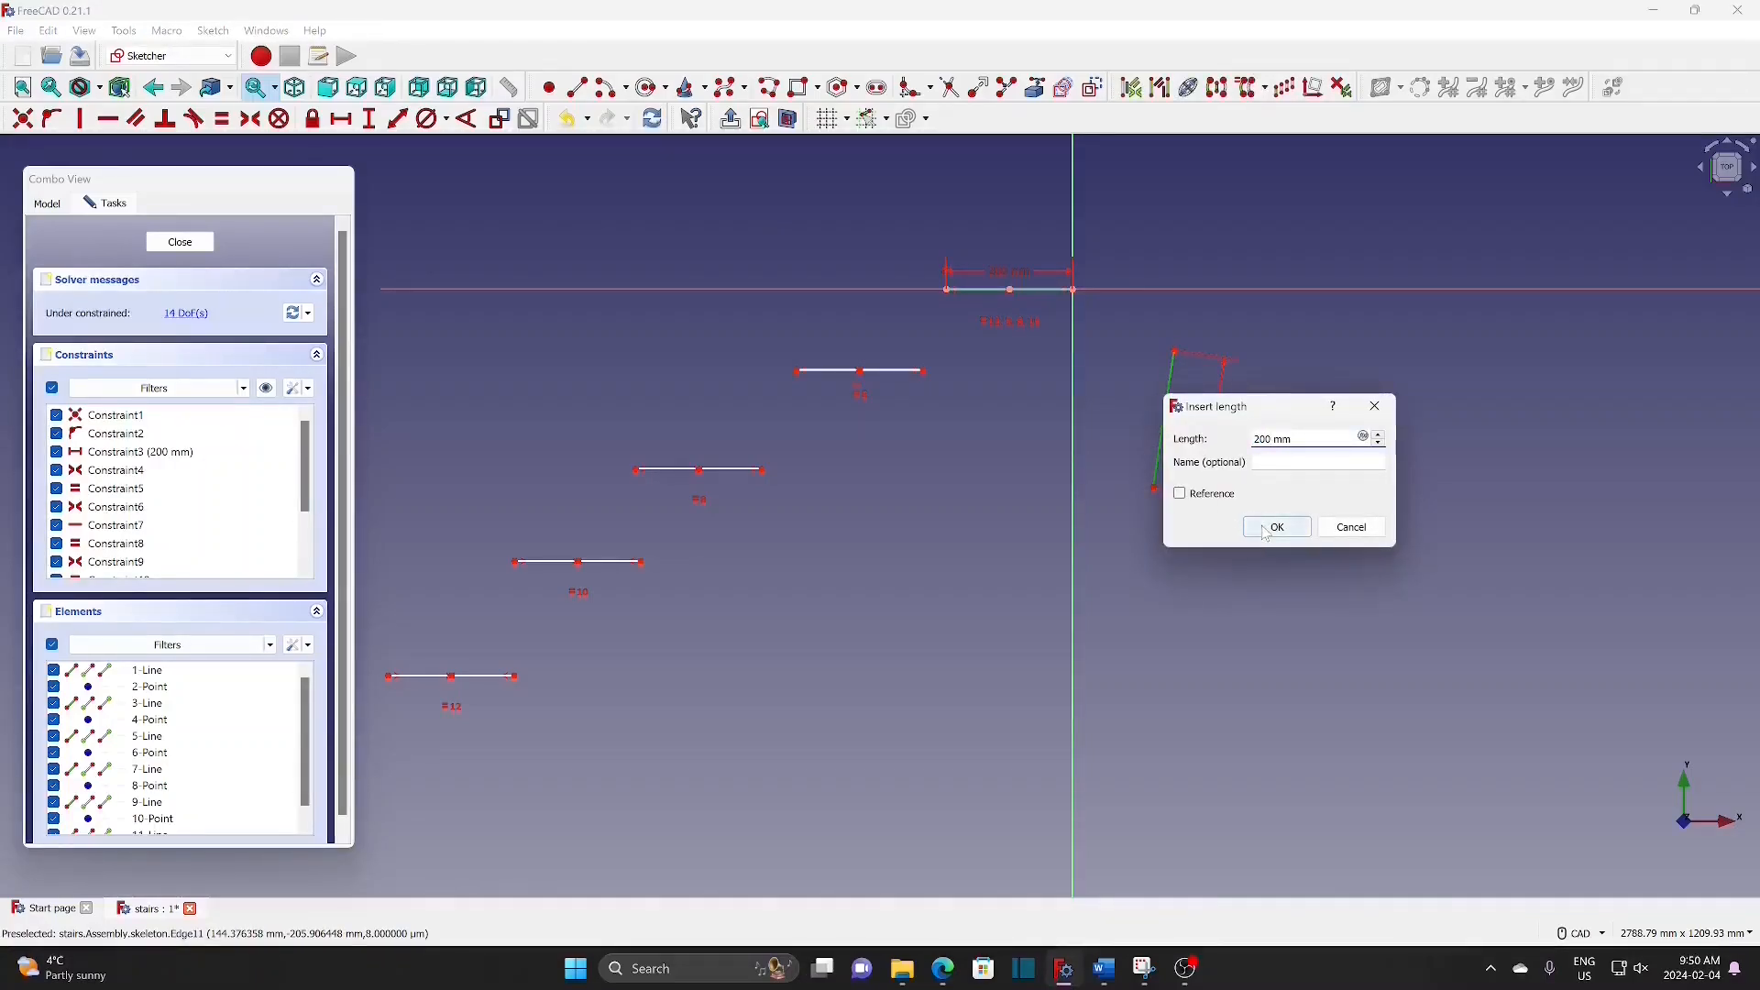
pyautogui.click(1263, 527)
# Step: Add a middle point on the slanted line and make its endpoints symmetric about it
pyautogui.click(553, 90)
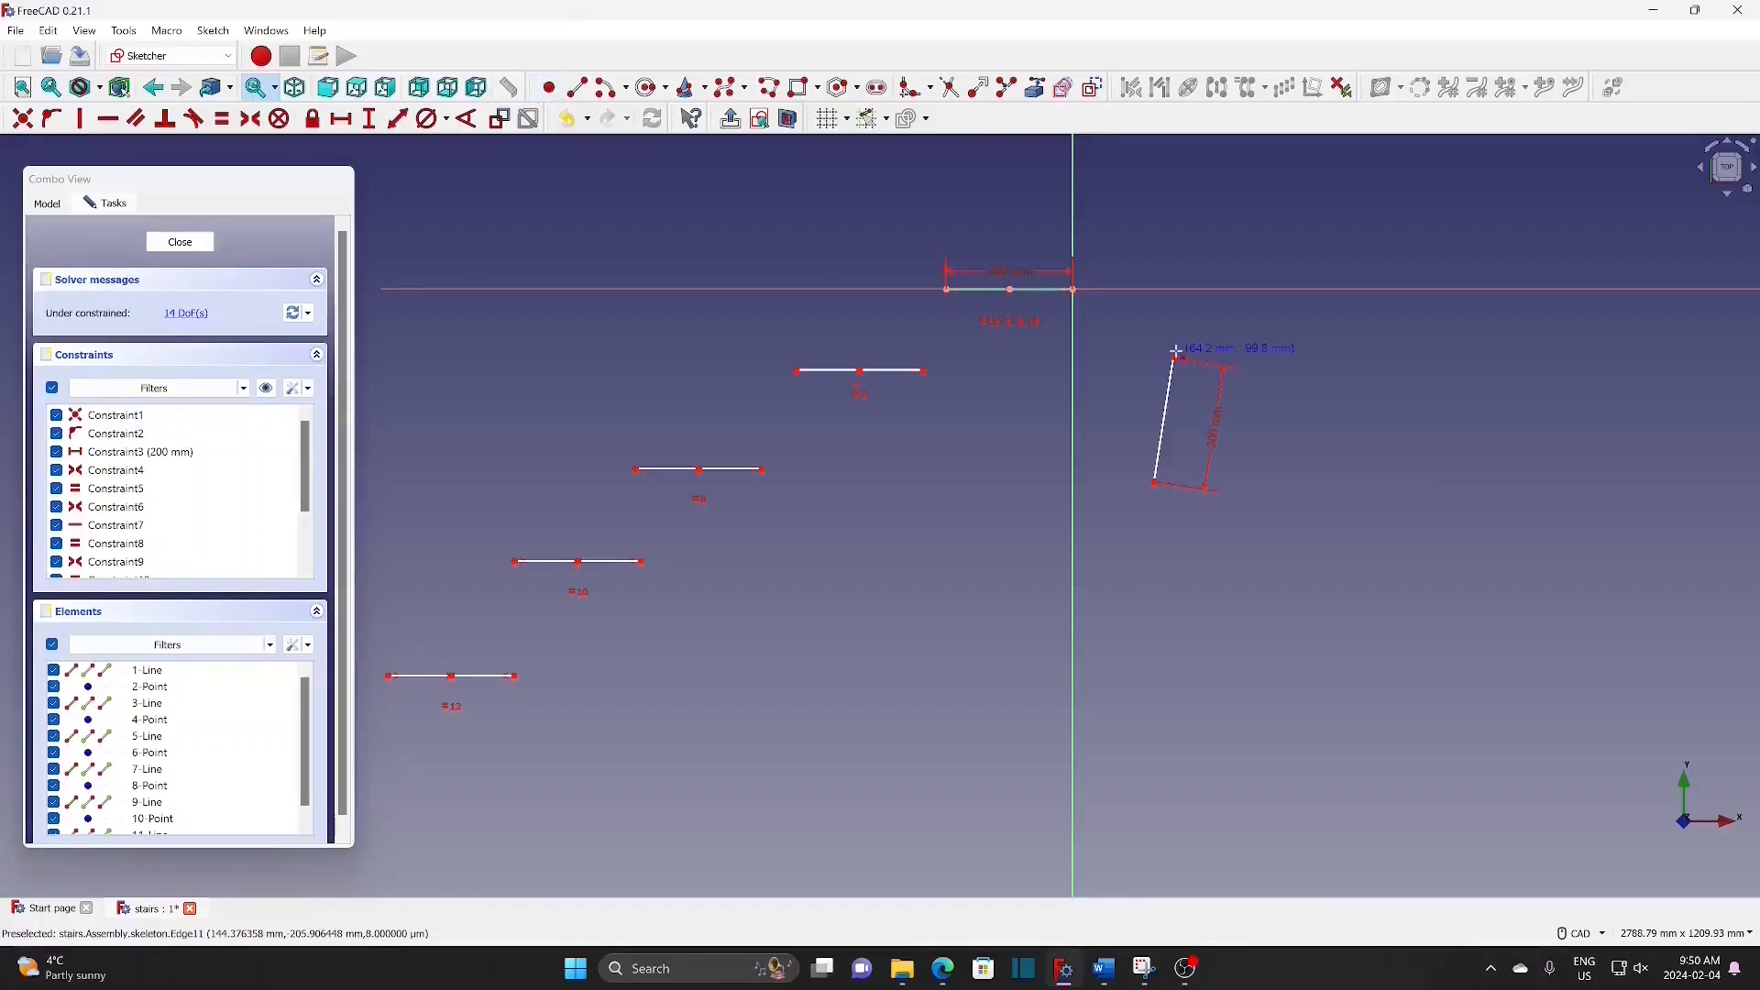
pyautogui.click(1166, 420)
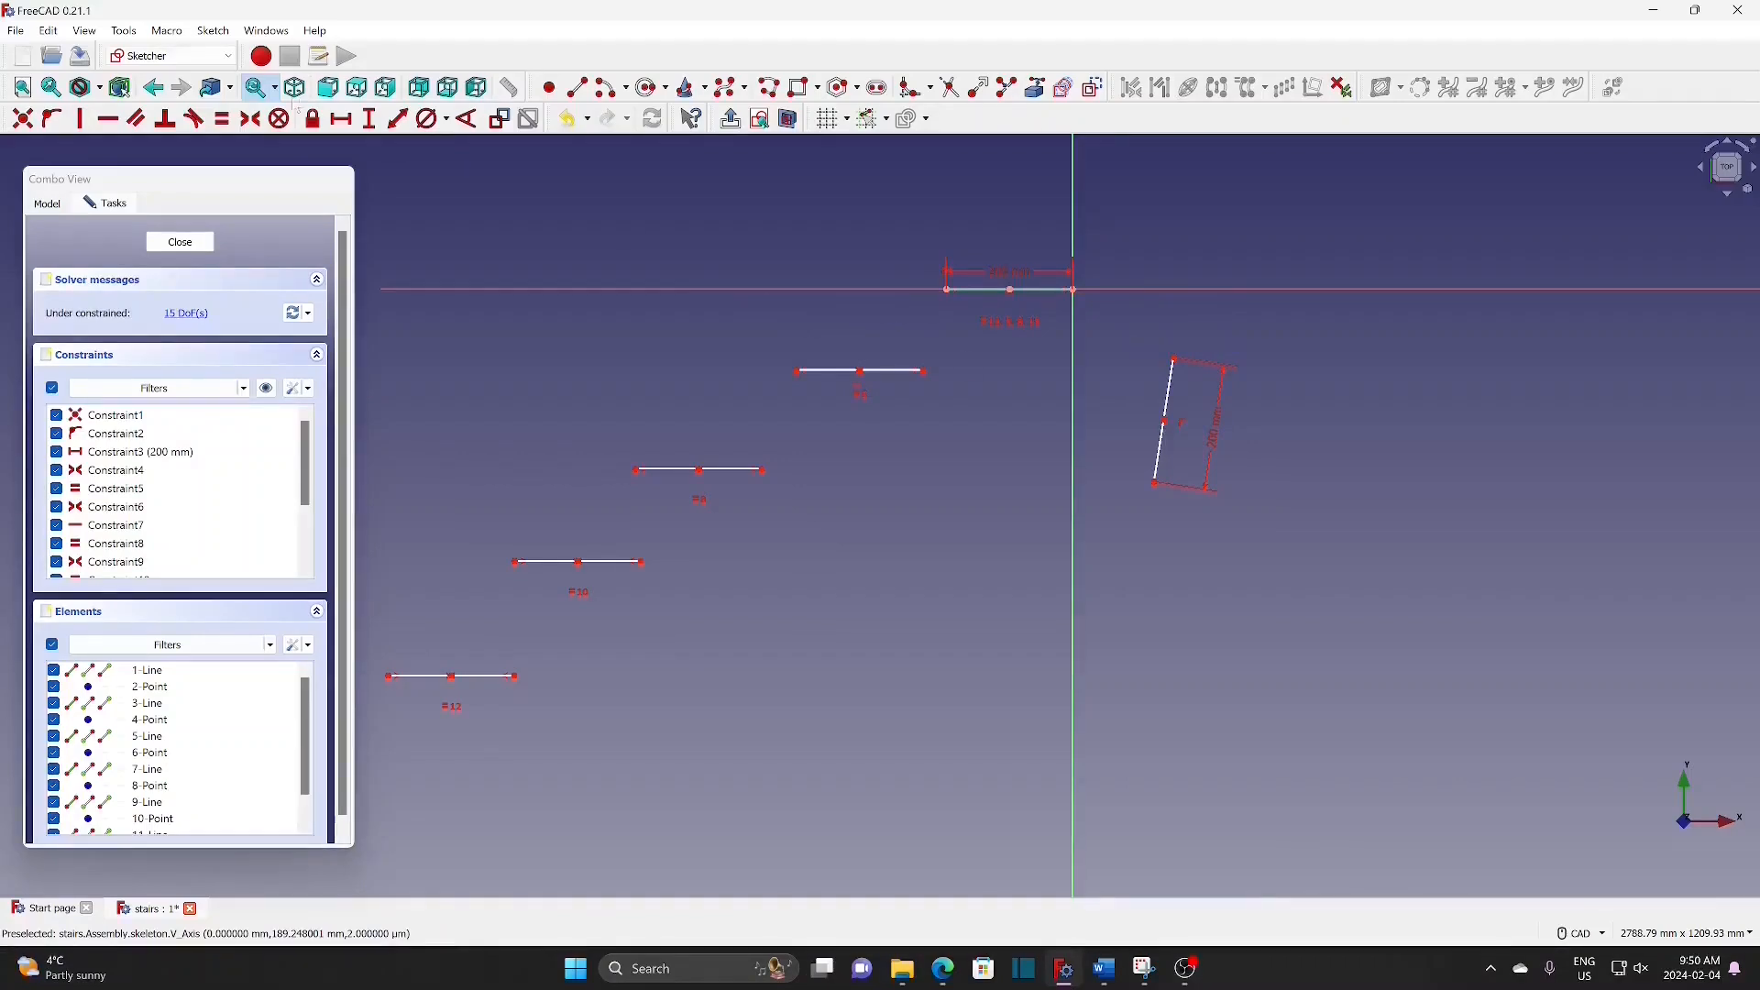
pyautogui.click(1176, 361)
pyautogui.click(1155, 484)
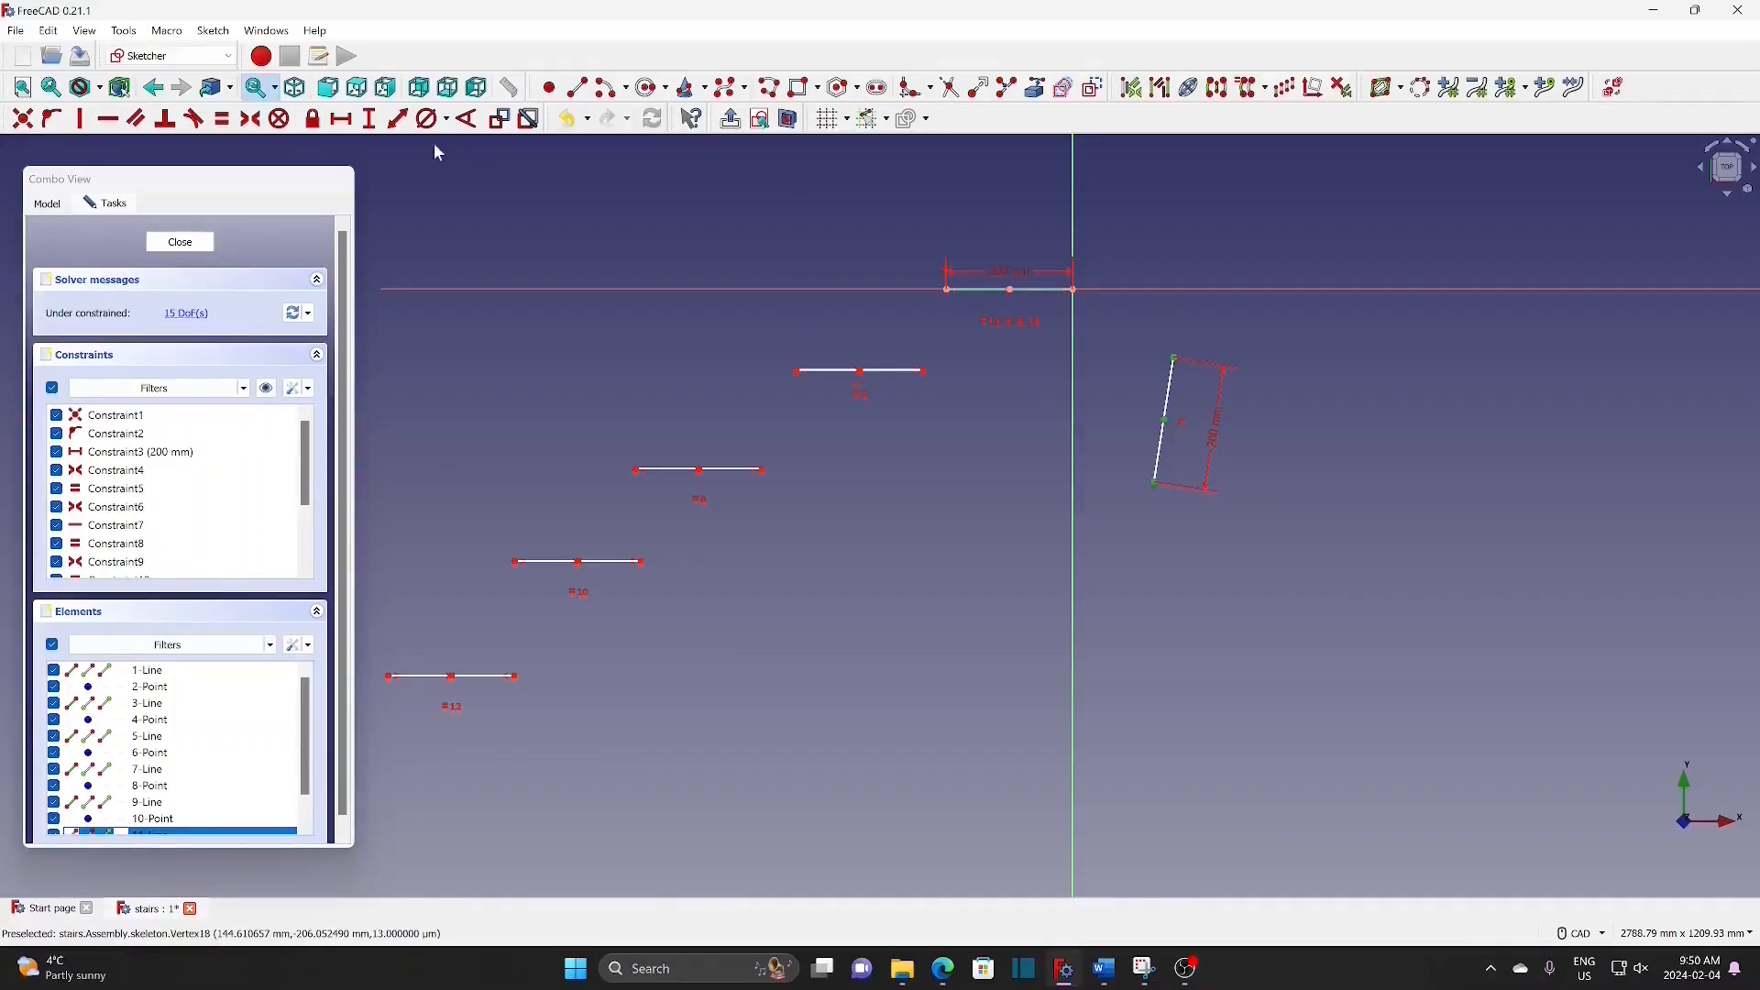
pyautogui.click(252, 120)
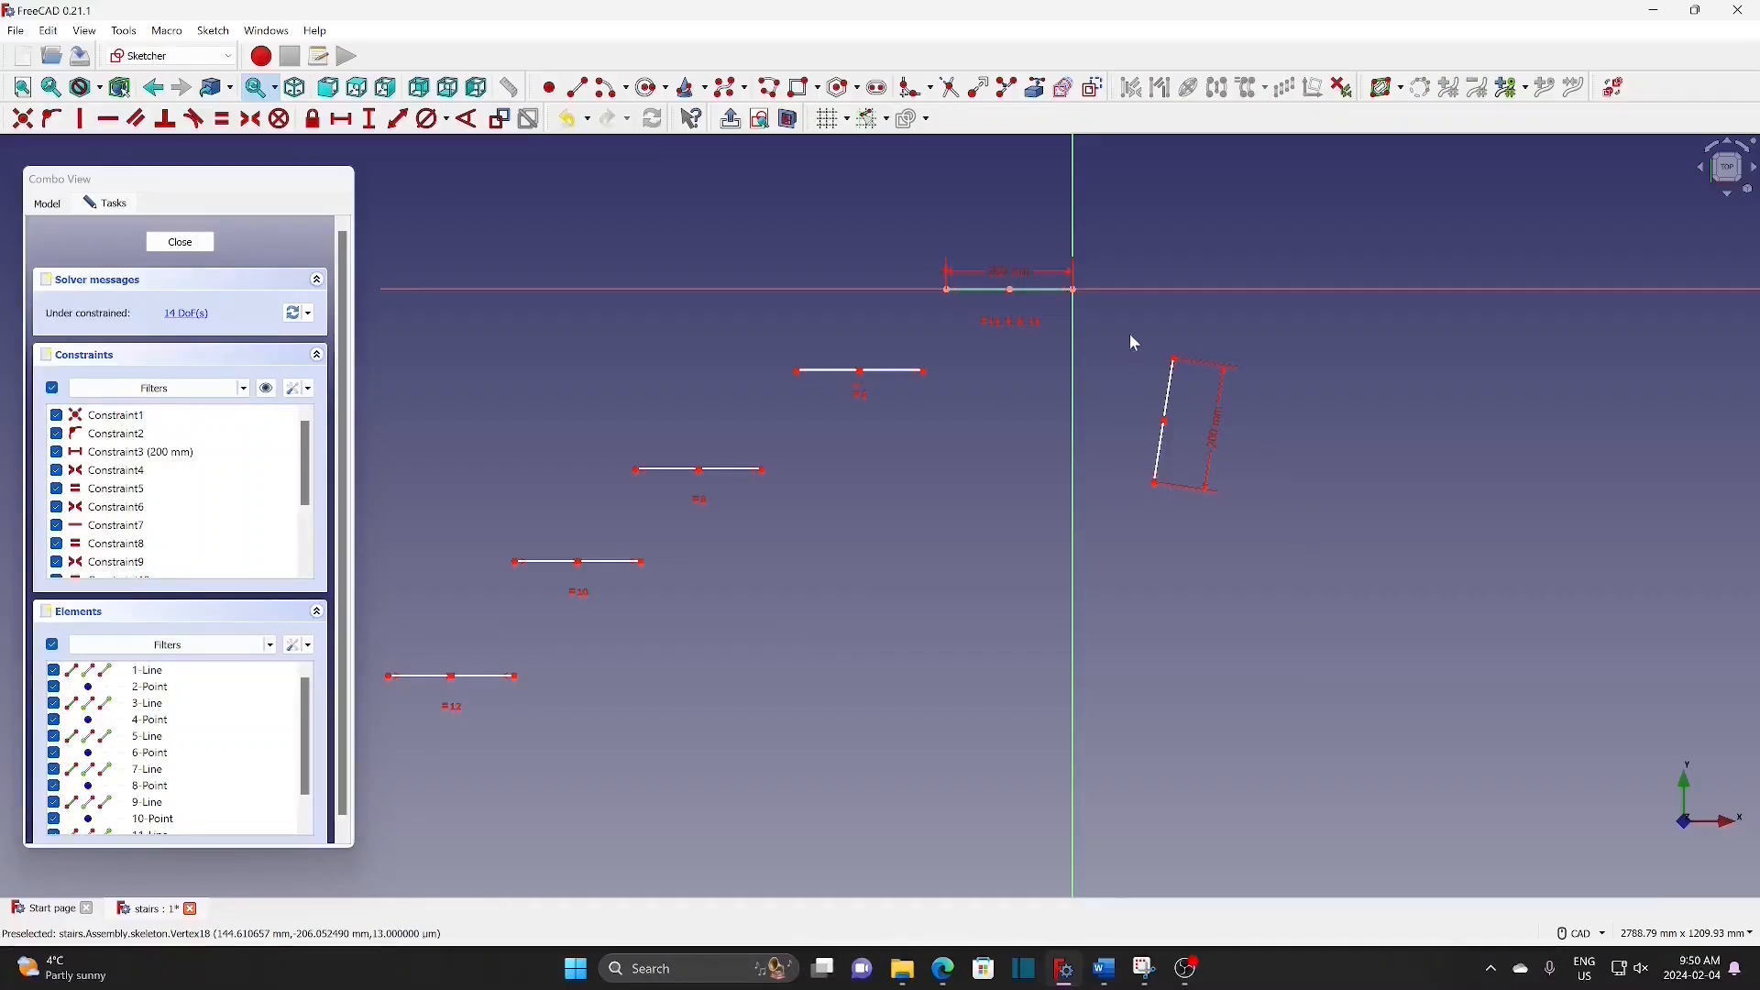
# Step: Clone the slanted 200 mm line twice, placing copies further down-right
pyautogui.moveTo(1115, 319); pyautogui.dragTo(1254, 487)
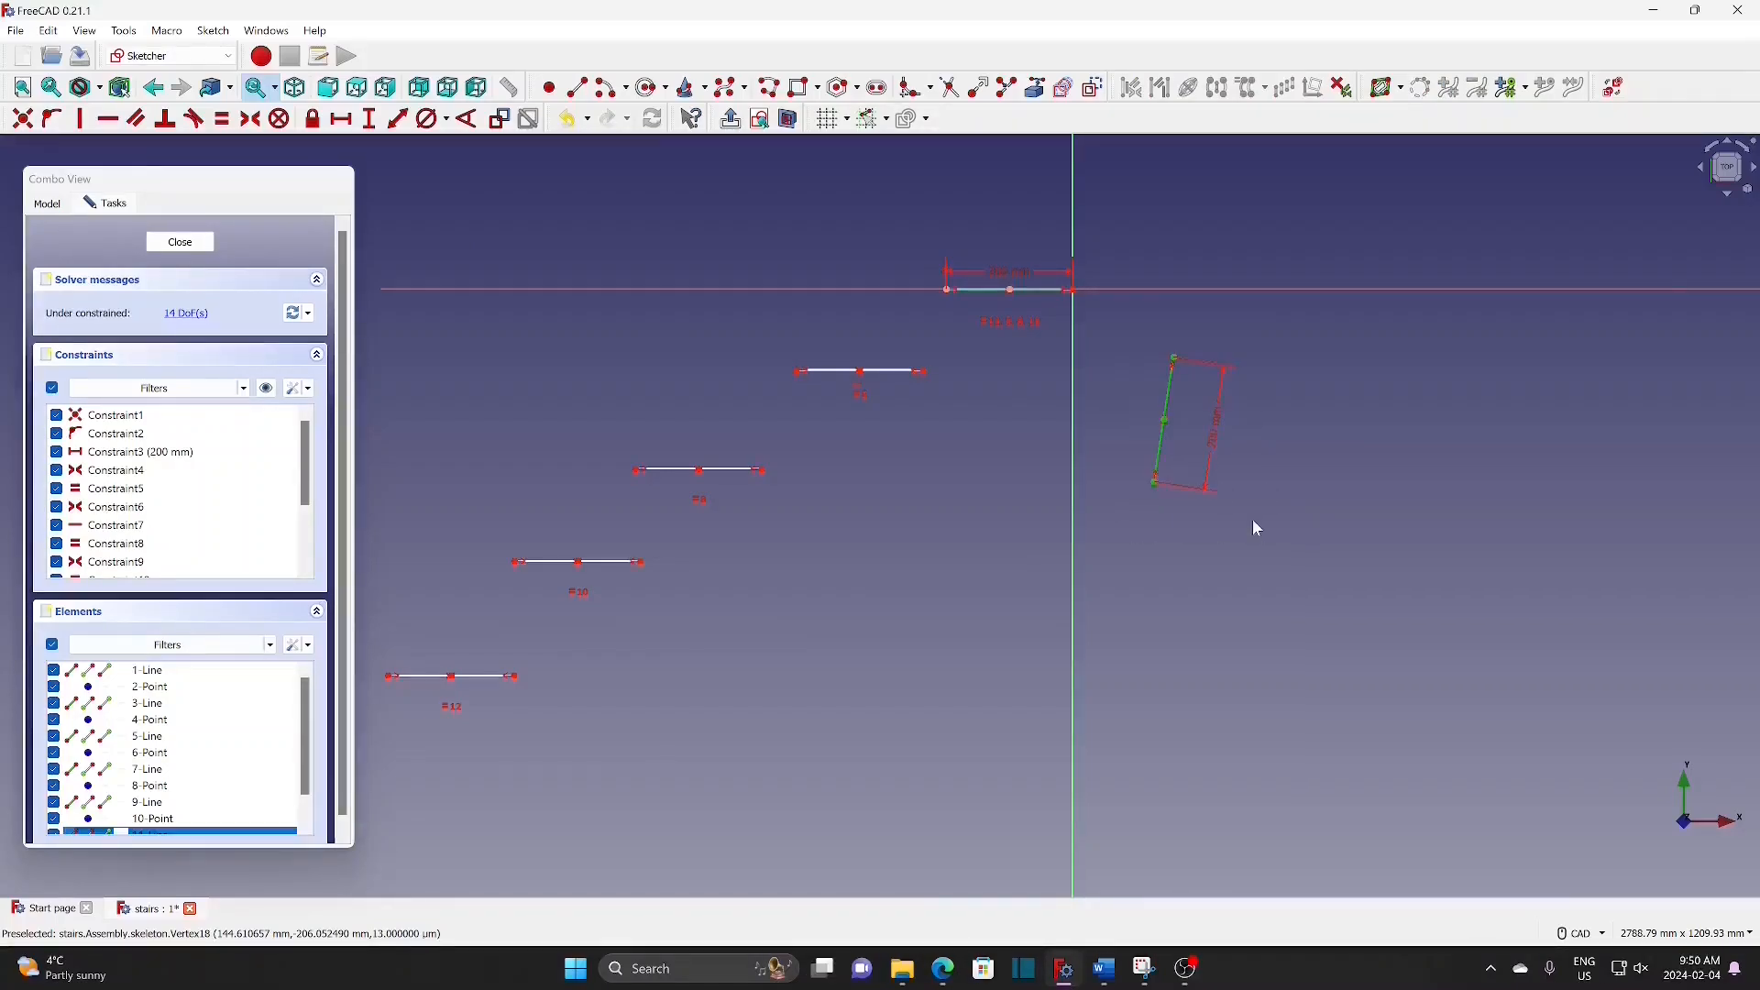
pyautogui.click(1250, 89)
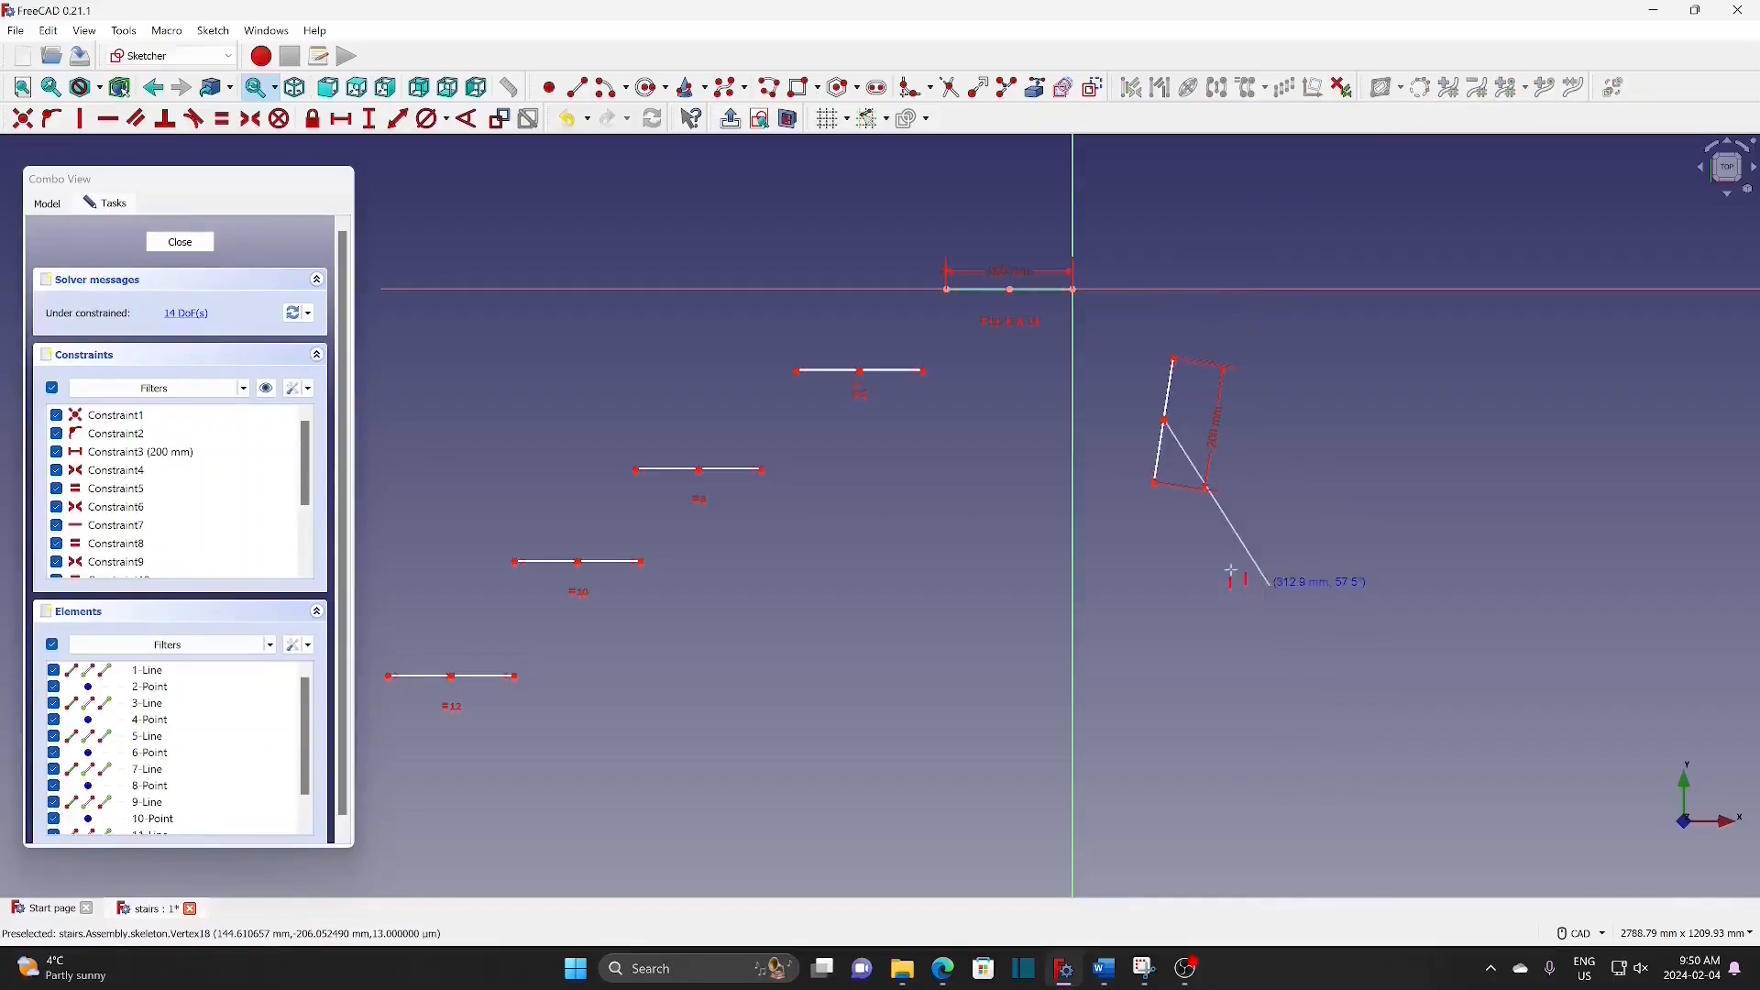
pyautogui.click(1256, 503)
pyautogui.moveTo(1134, 331); pyautogui.dragTo(1234, 524)
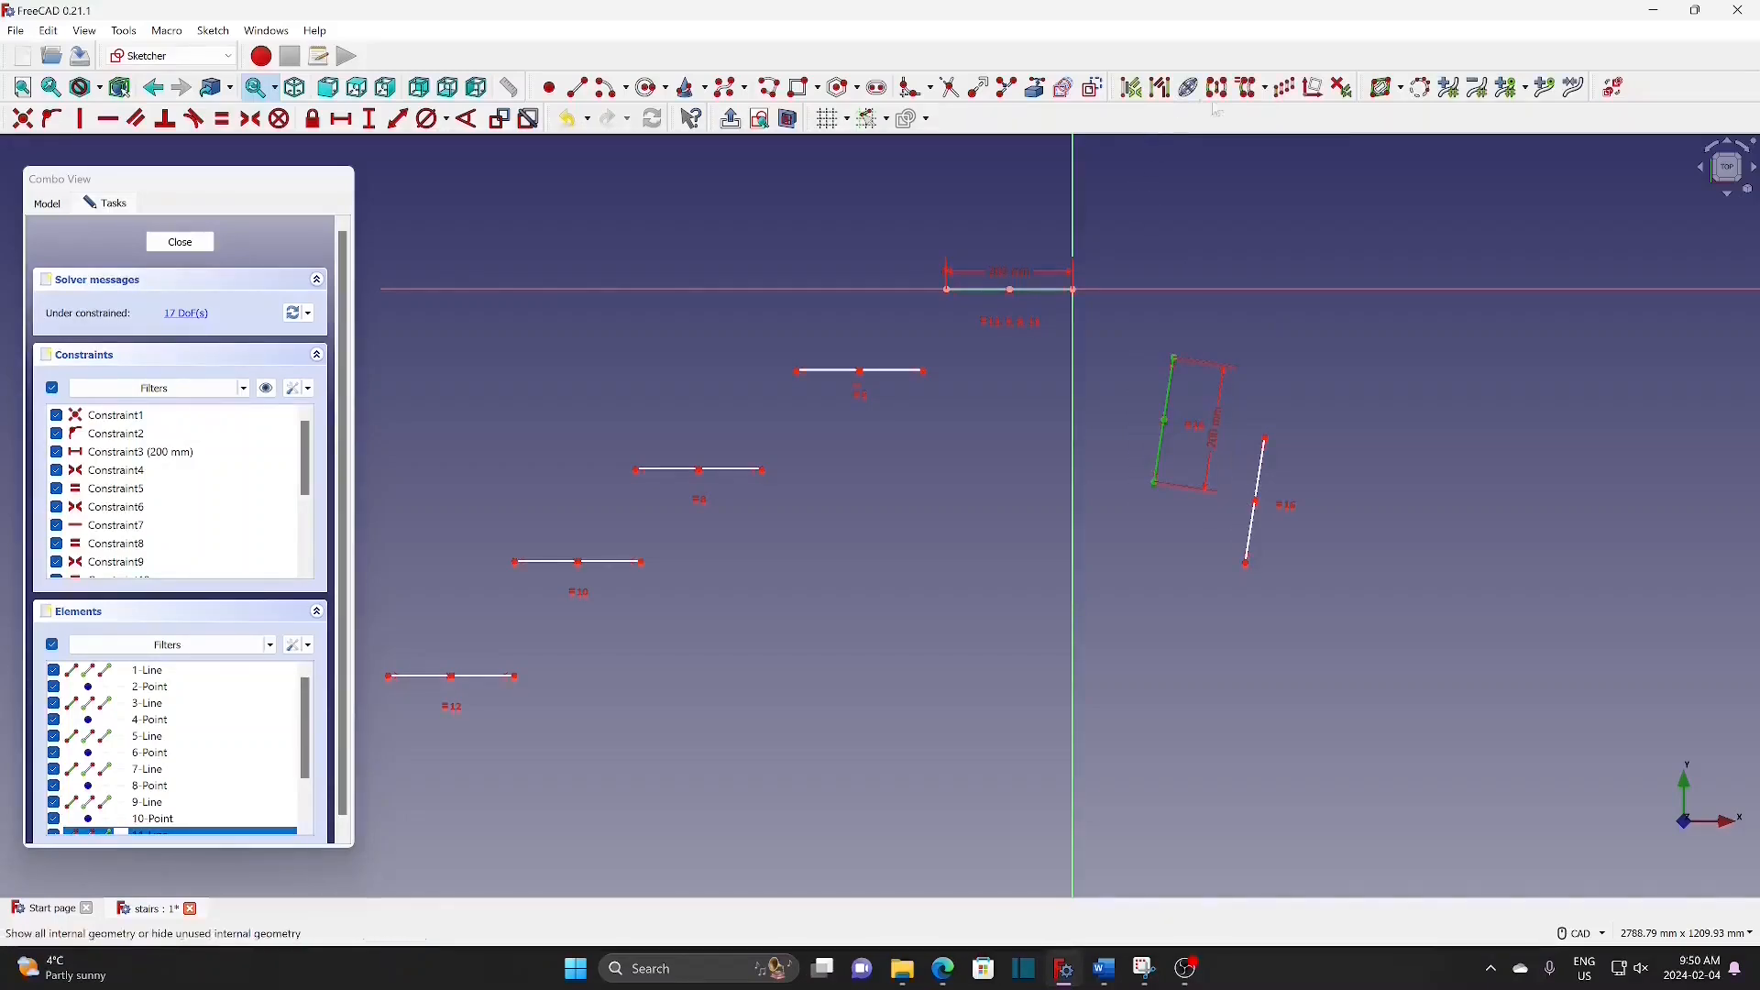
pyautogui.click(1251, 89)
pyautogui.click(1297, 587)
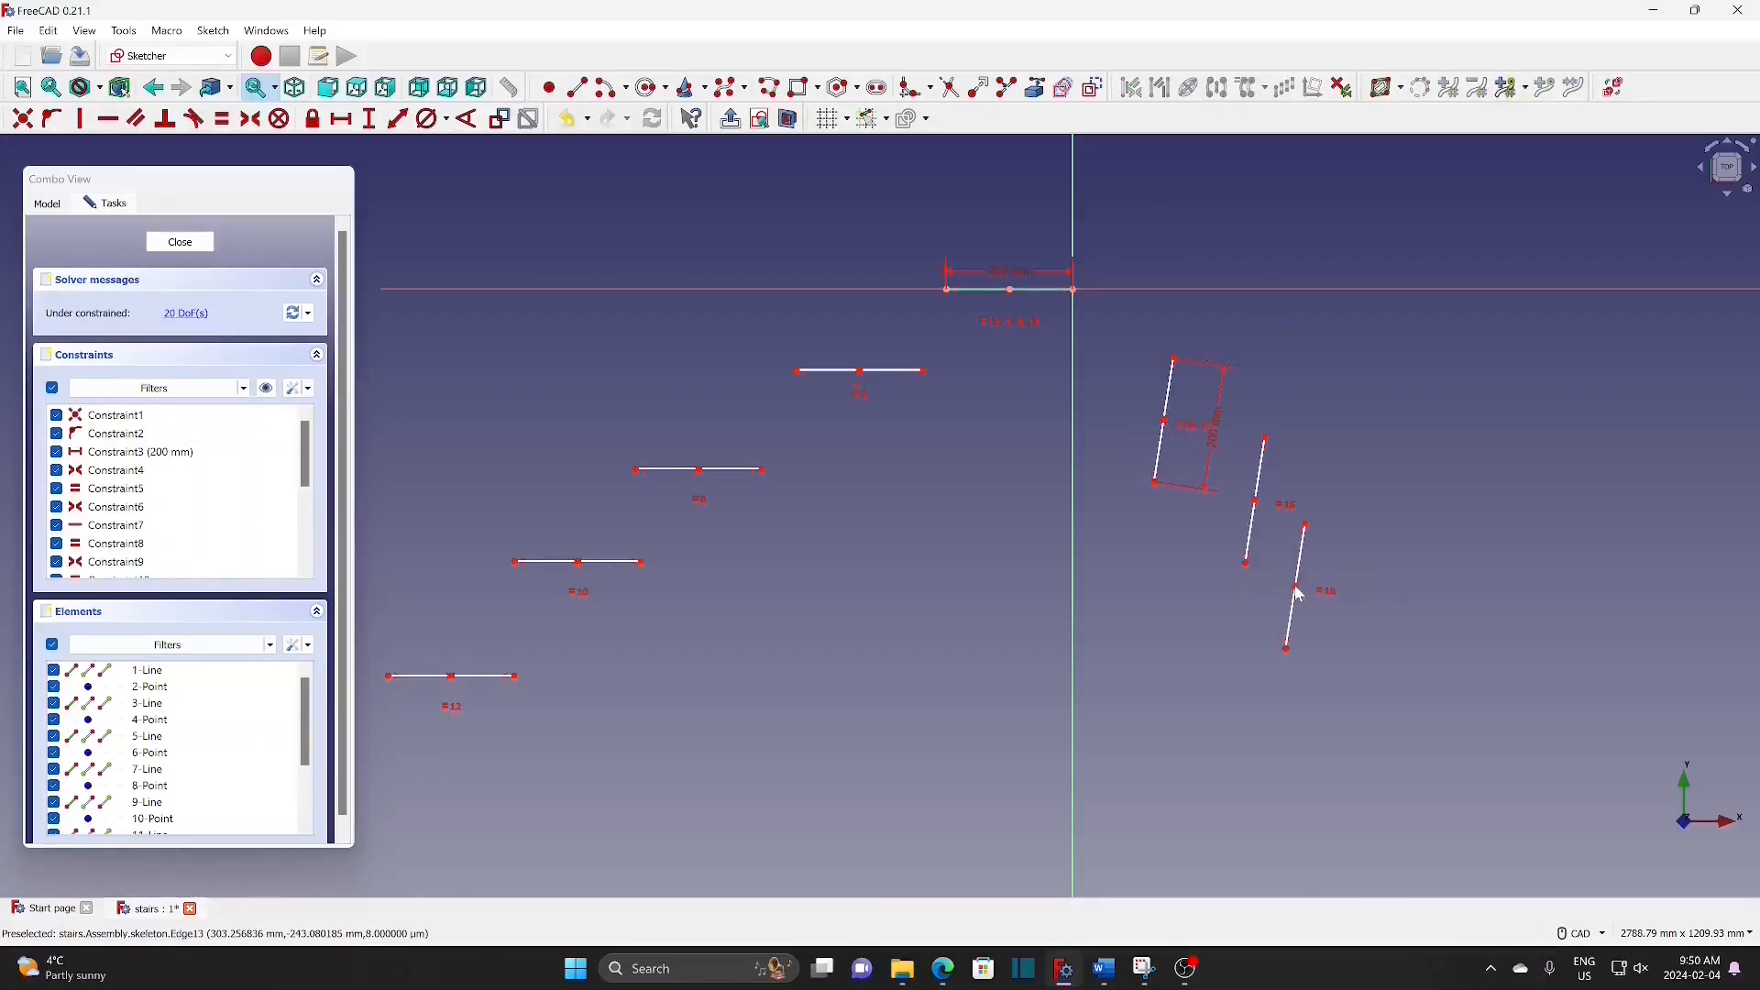
# Step: Draw another slanted line at the far right with a length of 100 mm
pyautogui.click(579, 93)
pyautogui.click(1471, 446)
pyautogui.click(1449, 542)
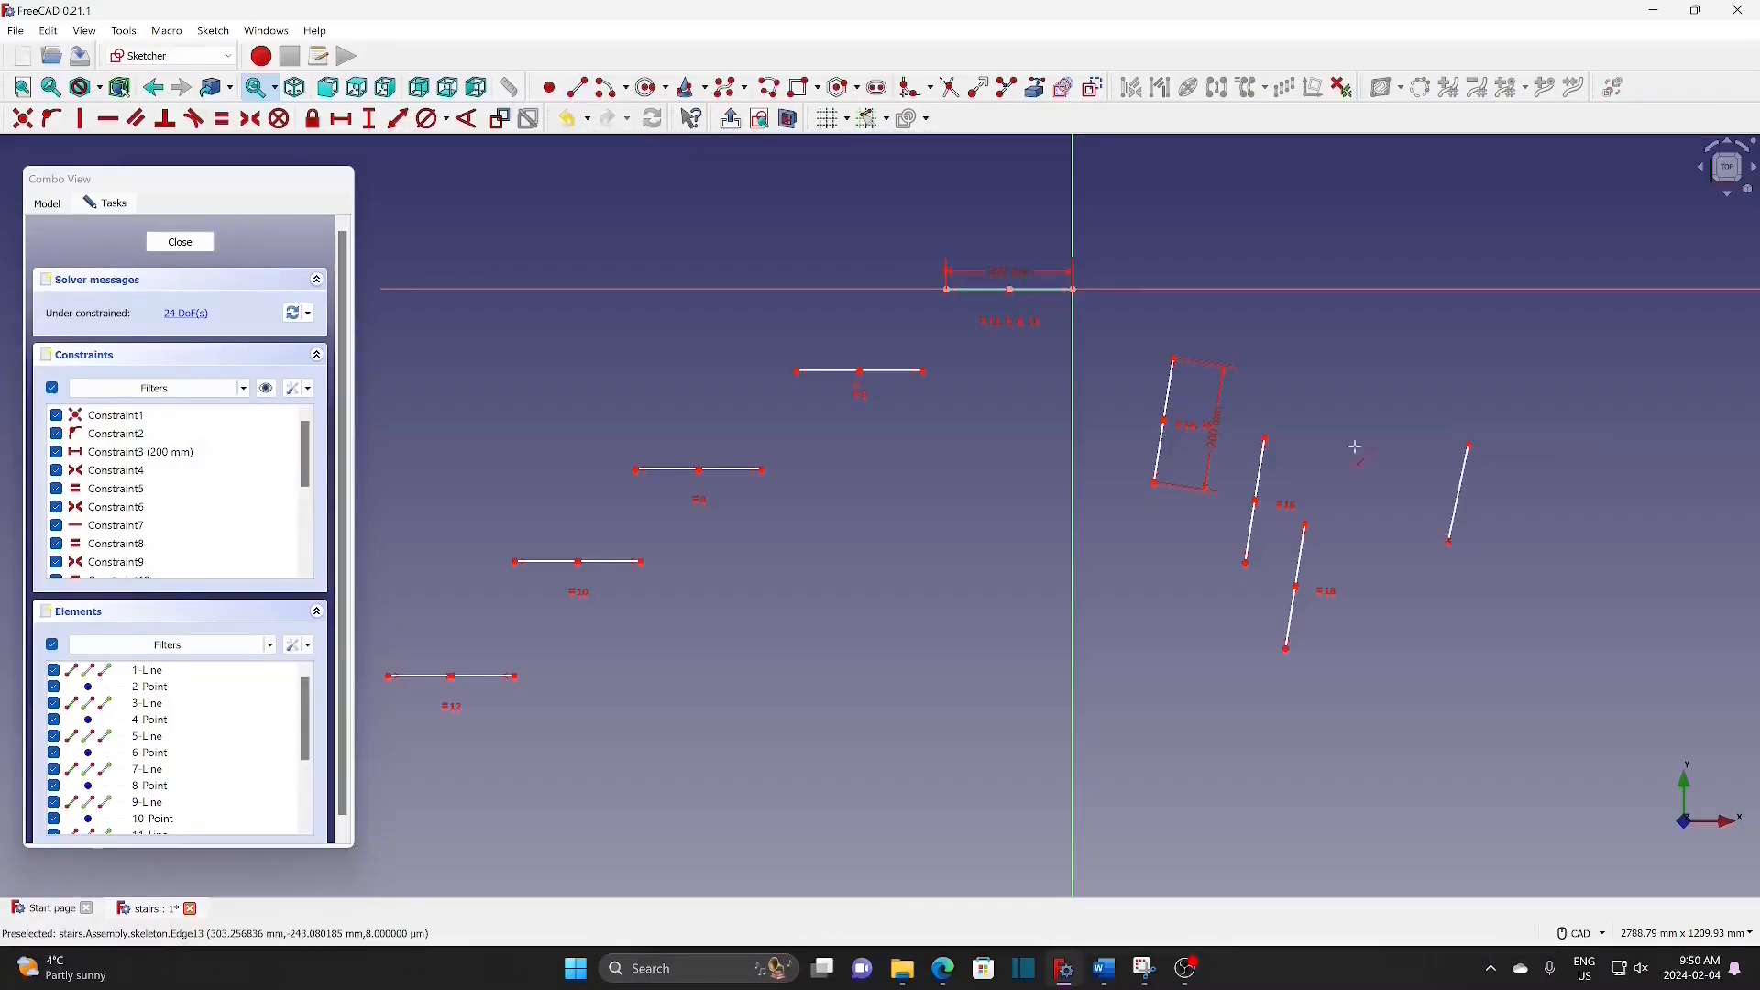
pyautogui.click(1457, 488)
pyautogui.write('100')
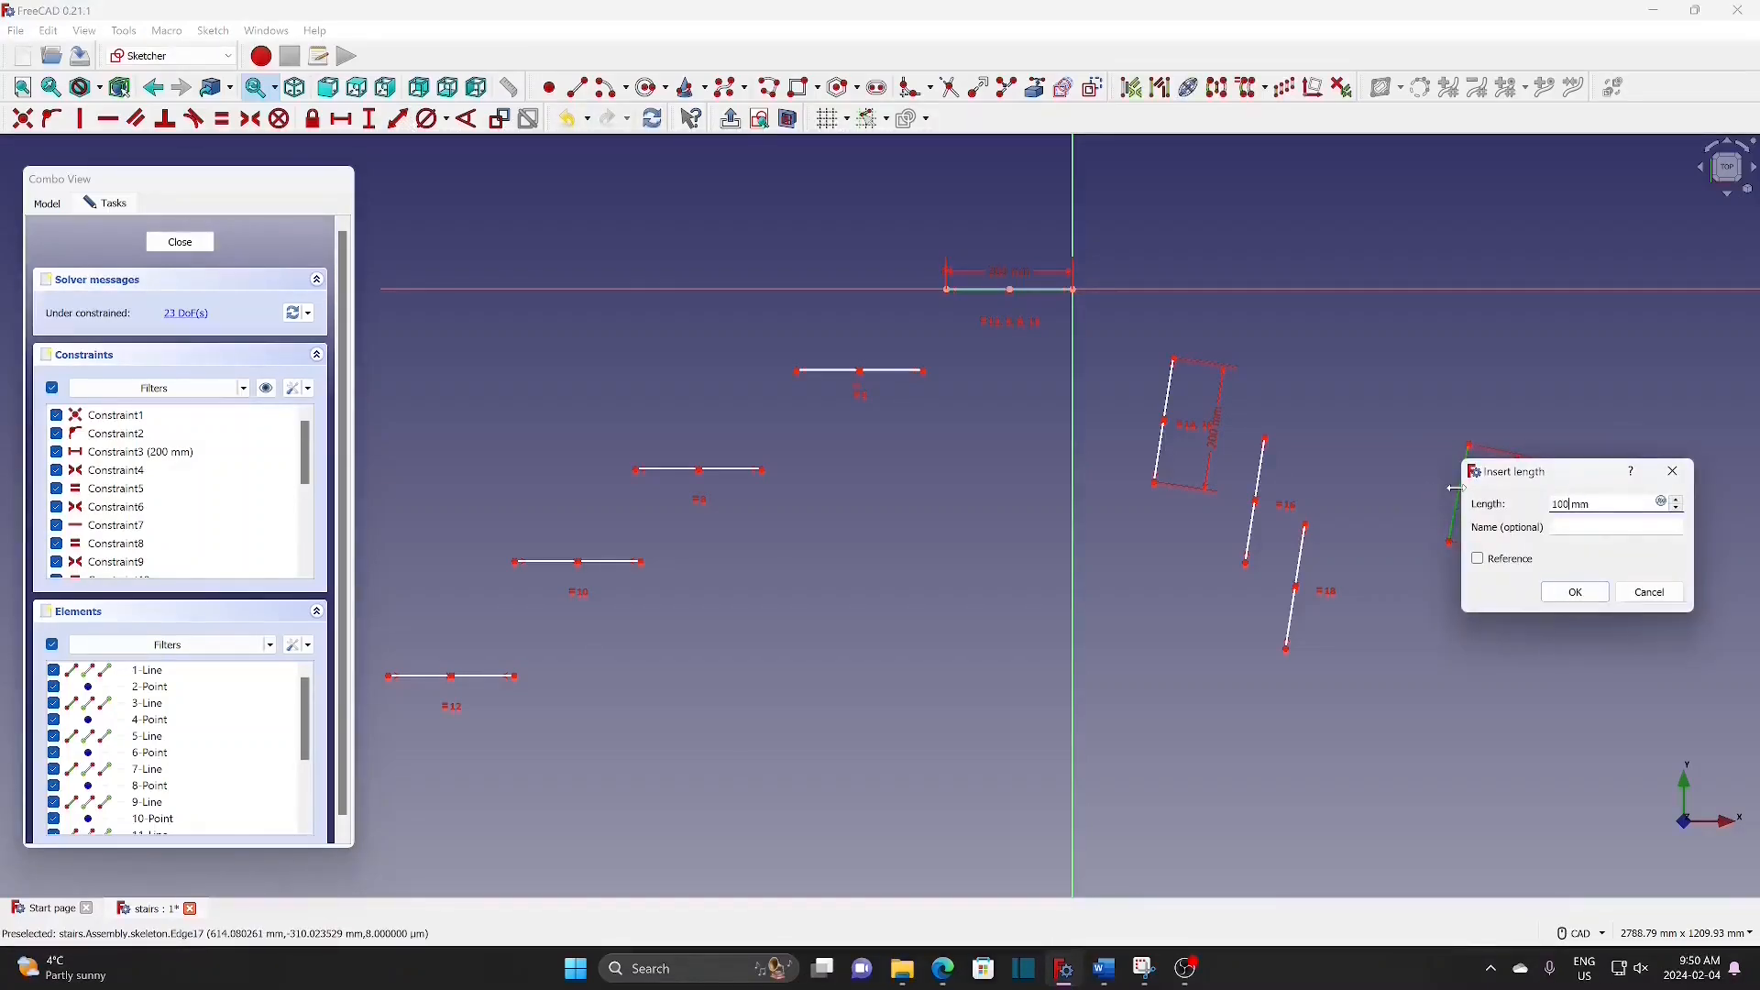
pyautogui.click(1556, 597)
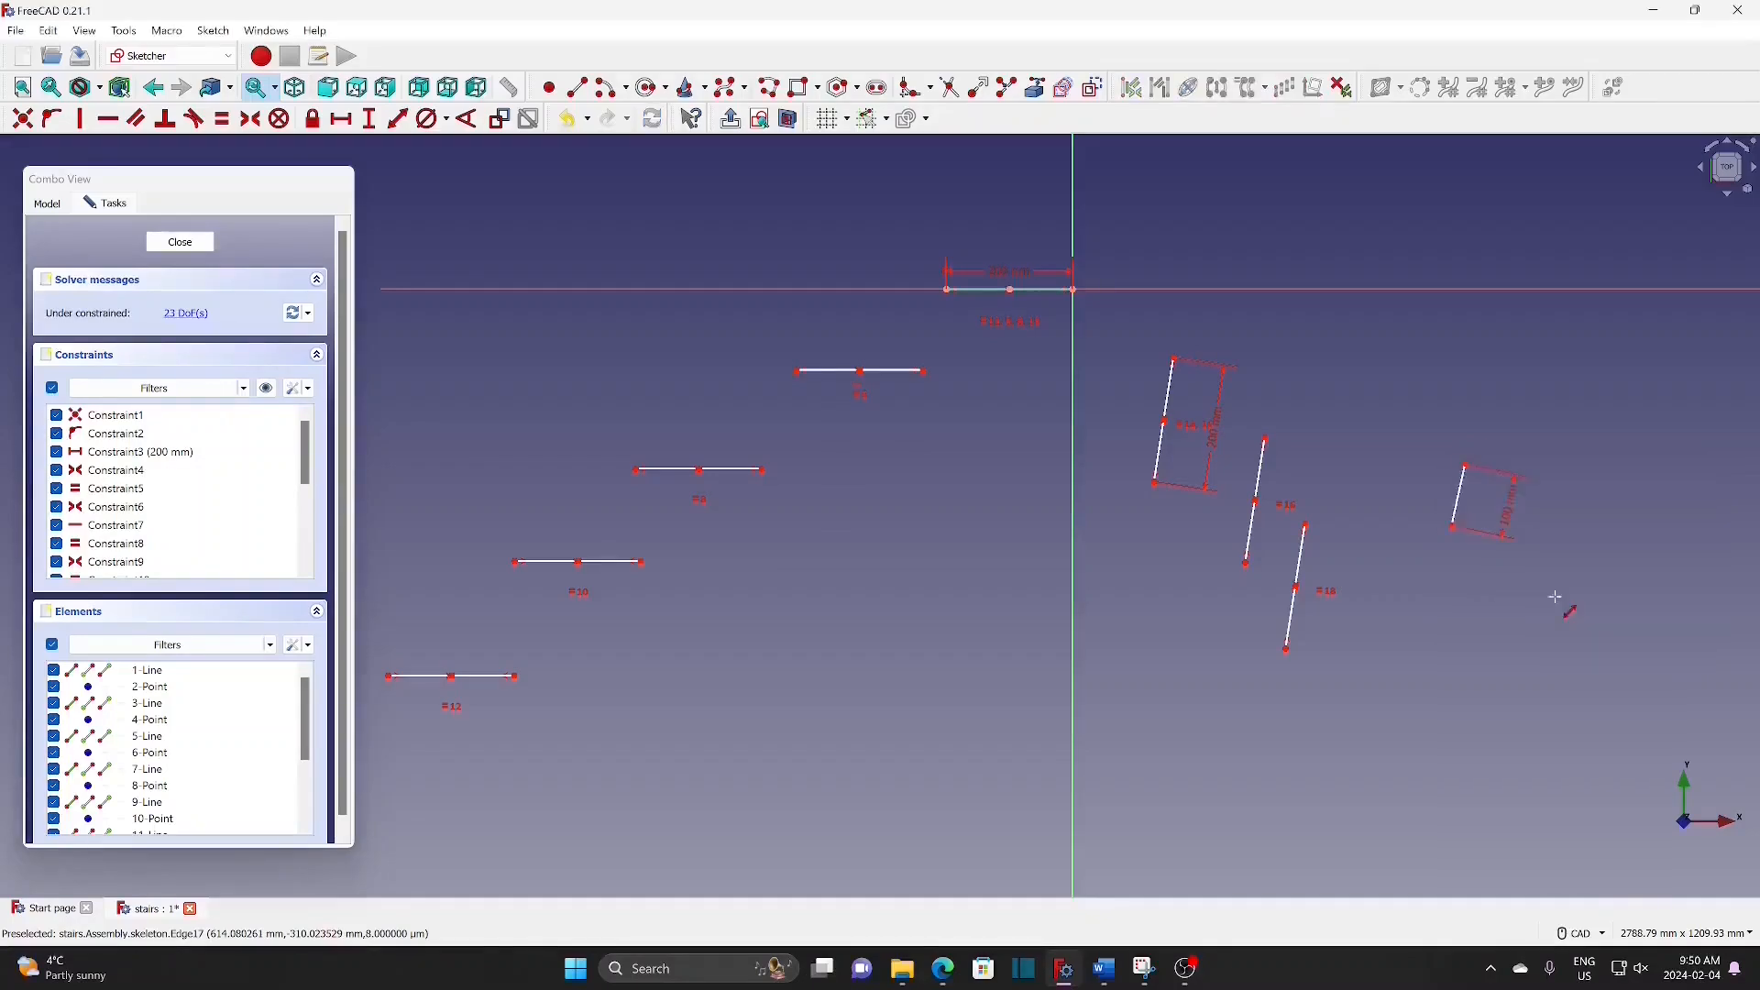
pyautogui.press('Escape')
# Step: Clone the 100 mm line beside the others and save the stairs document
pyautogui.moveTo(1413, 426); pyautogui.dragTo(1540, 593)
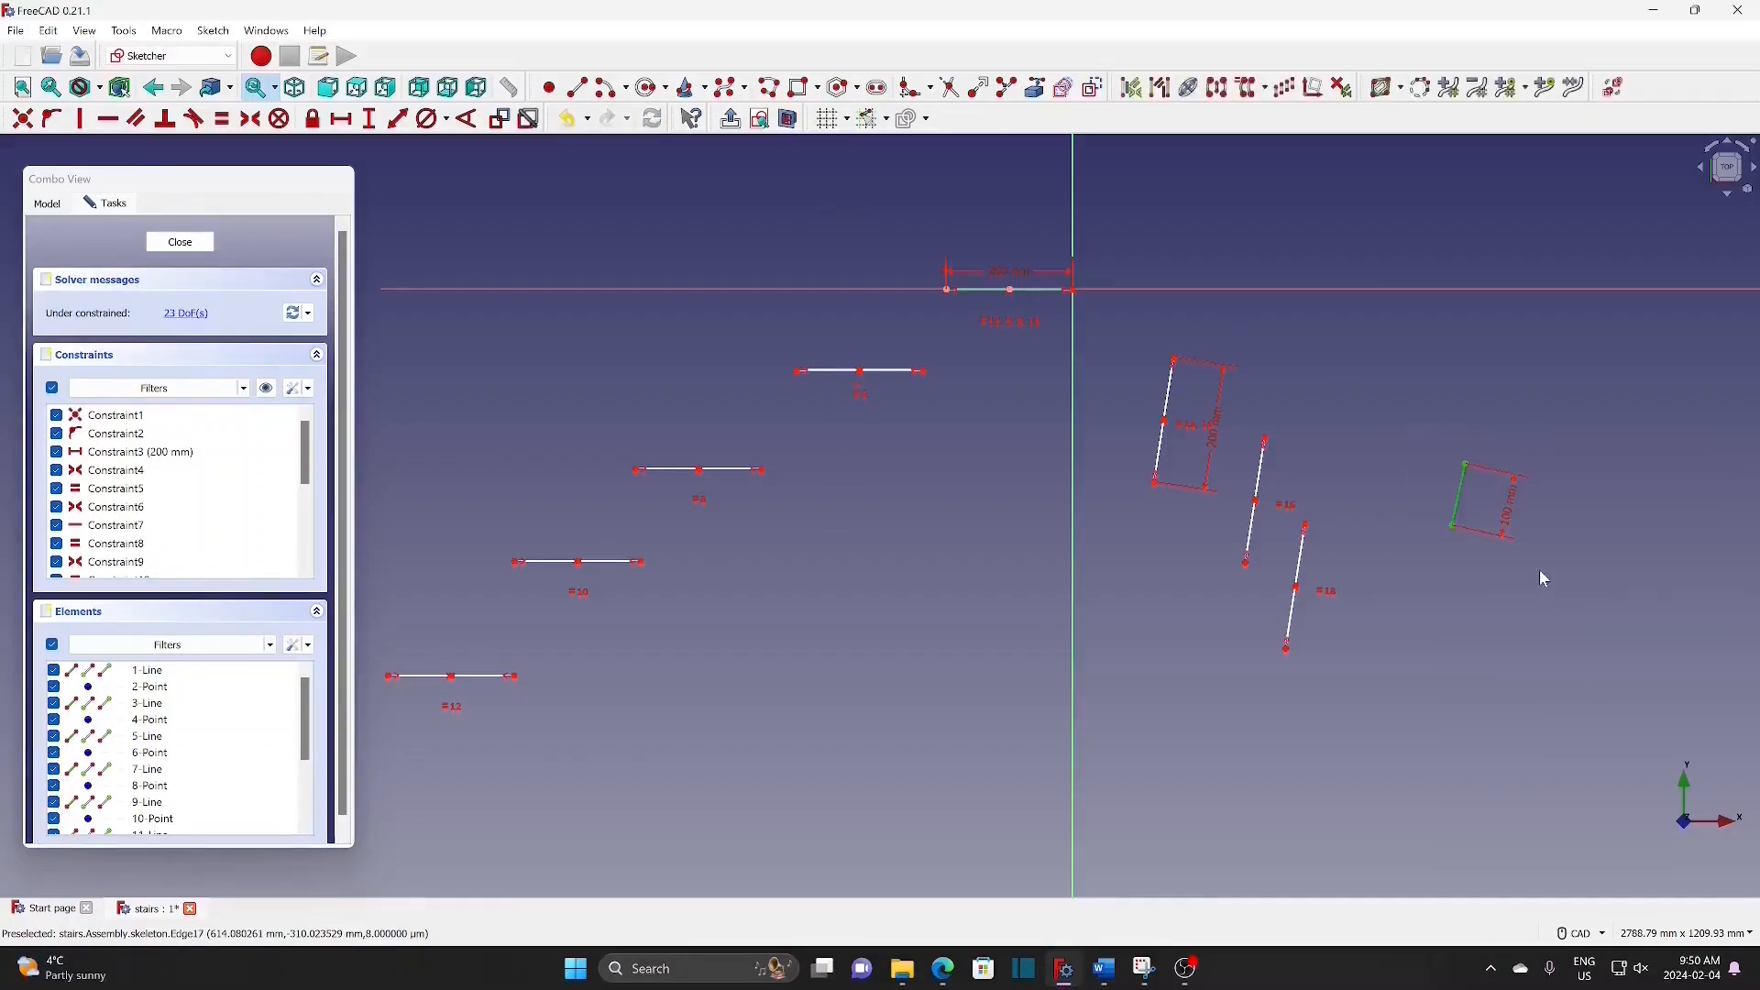
pyautogui.click(1252, 88)
pyautogui.click(1485, 597)
pyautogui.hotkey('ctrl', 's')
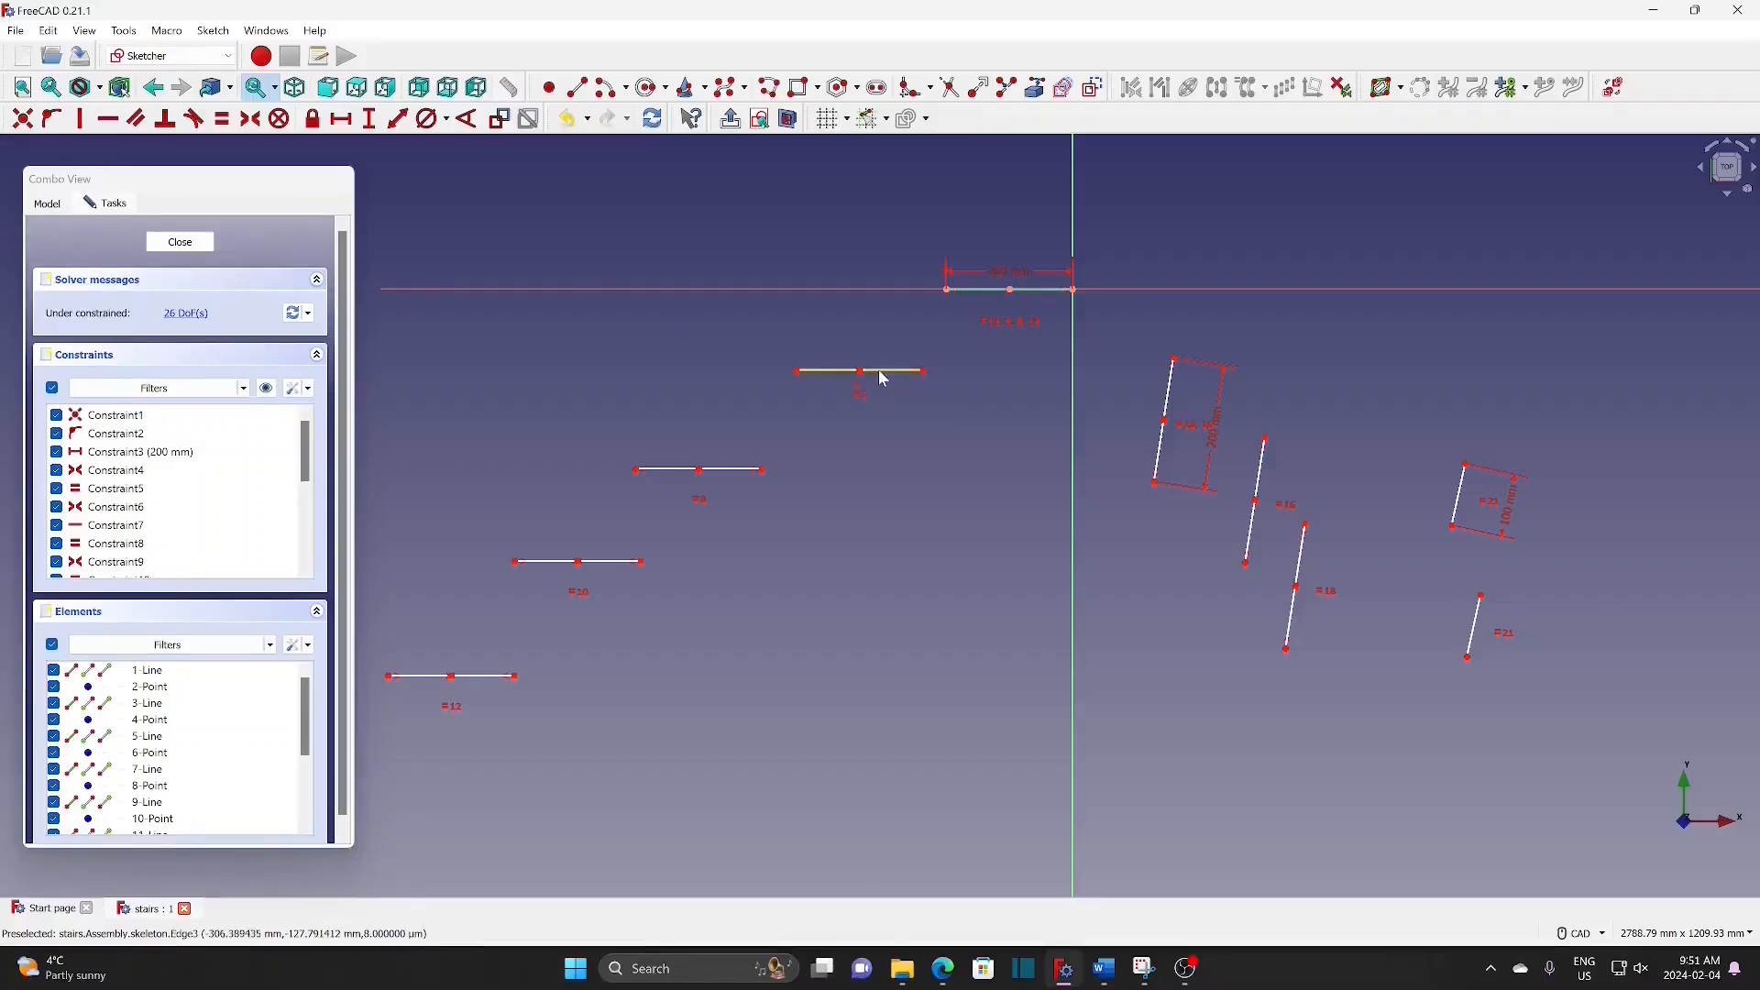
# Step: Move the 200 mm slanted line into place, making its top and midpoint coincident with the top line
pyautogui.moveTo(883, 380); pyautogui.dragTo(969, 380)
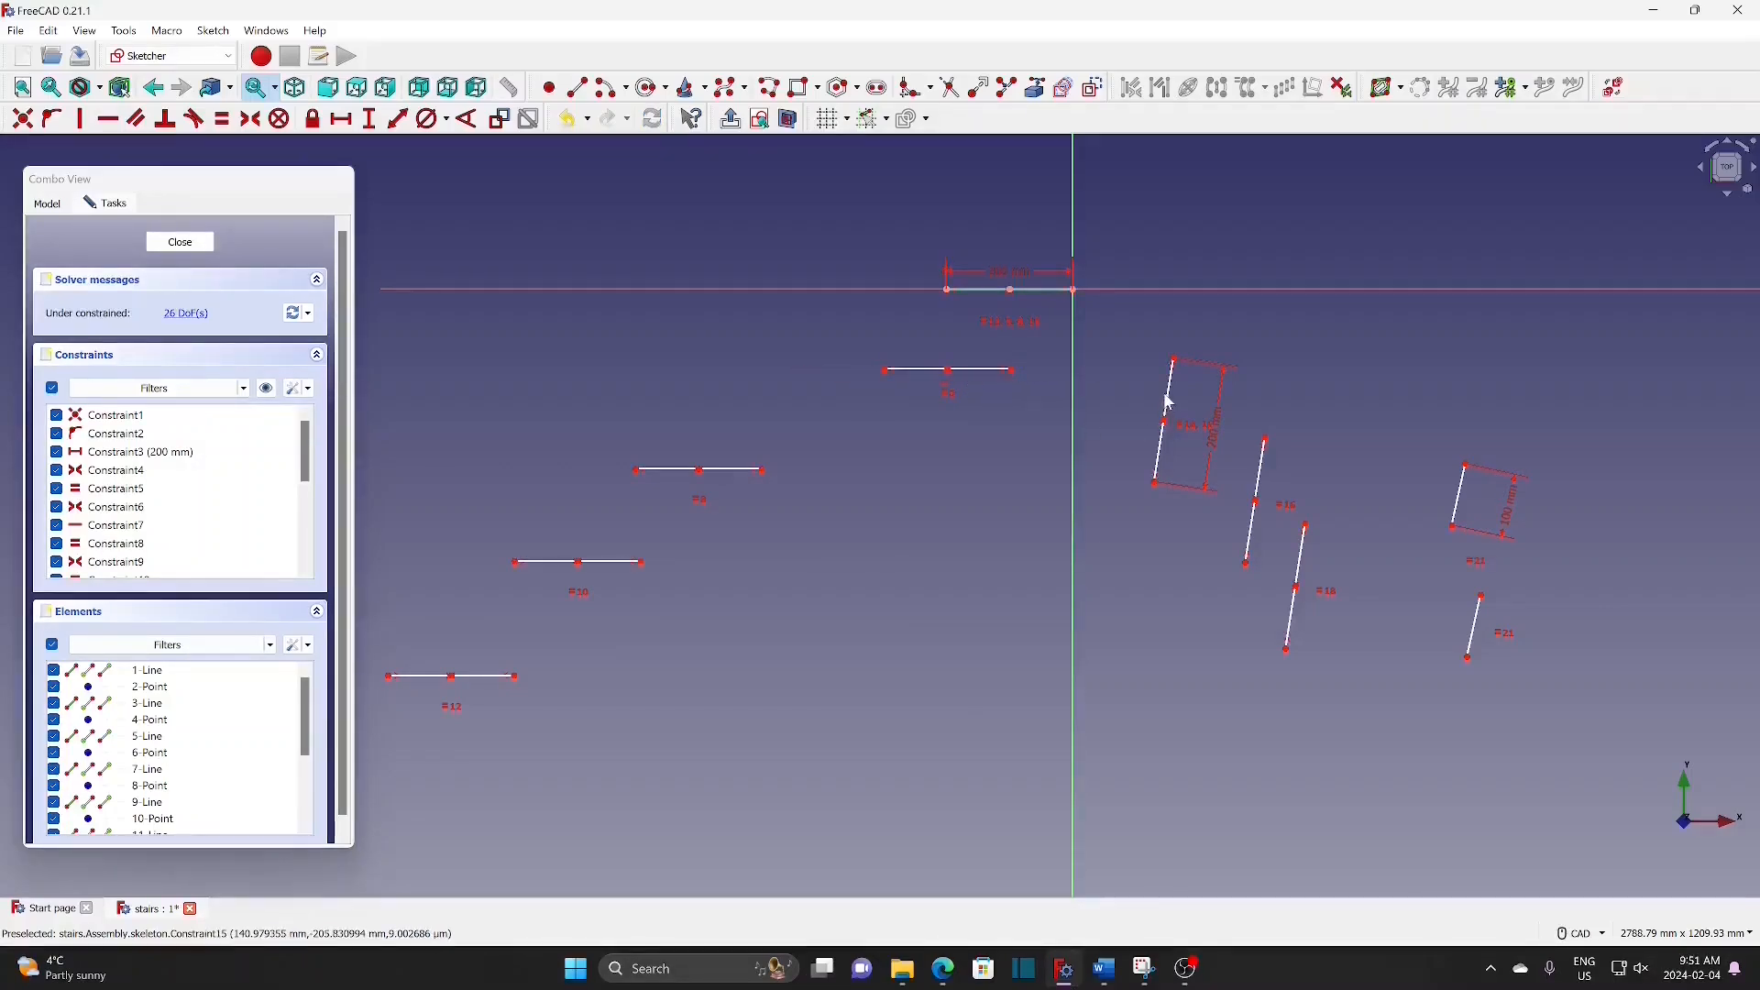
pyautogui.moveTo(1168, 392)
pyautogui.mouseDown()
pyautogui.moveTo(955, 347)
pyautogui.moveTo(937, 360)
pyautogui.mouseUp()
pyautogui.scroll(1, 1005, 455)
pyautogui.scroll(1, 1005, 455)
pyautogui.moveTo(883, 185)
pyautogui.mouseDown()
pyautogui.moveTo(946, 246)
pyautogui.moveTo(946, 272)
pyautogui.mouseUp()
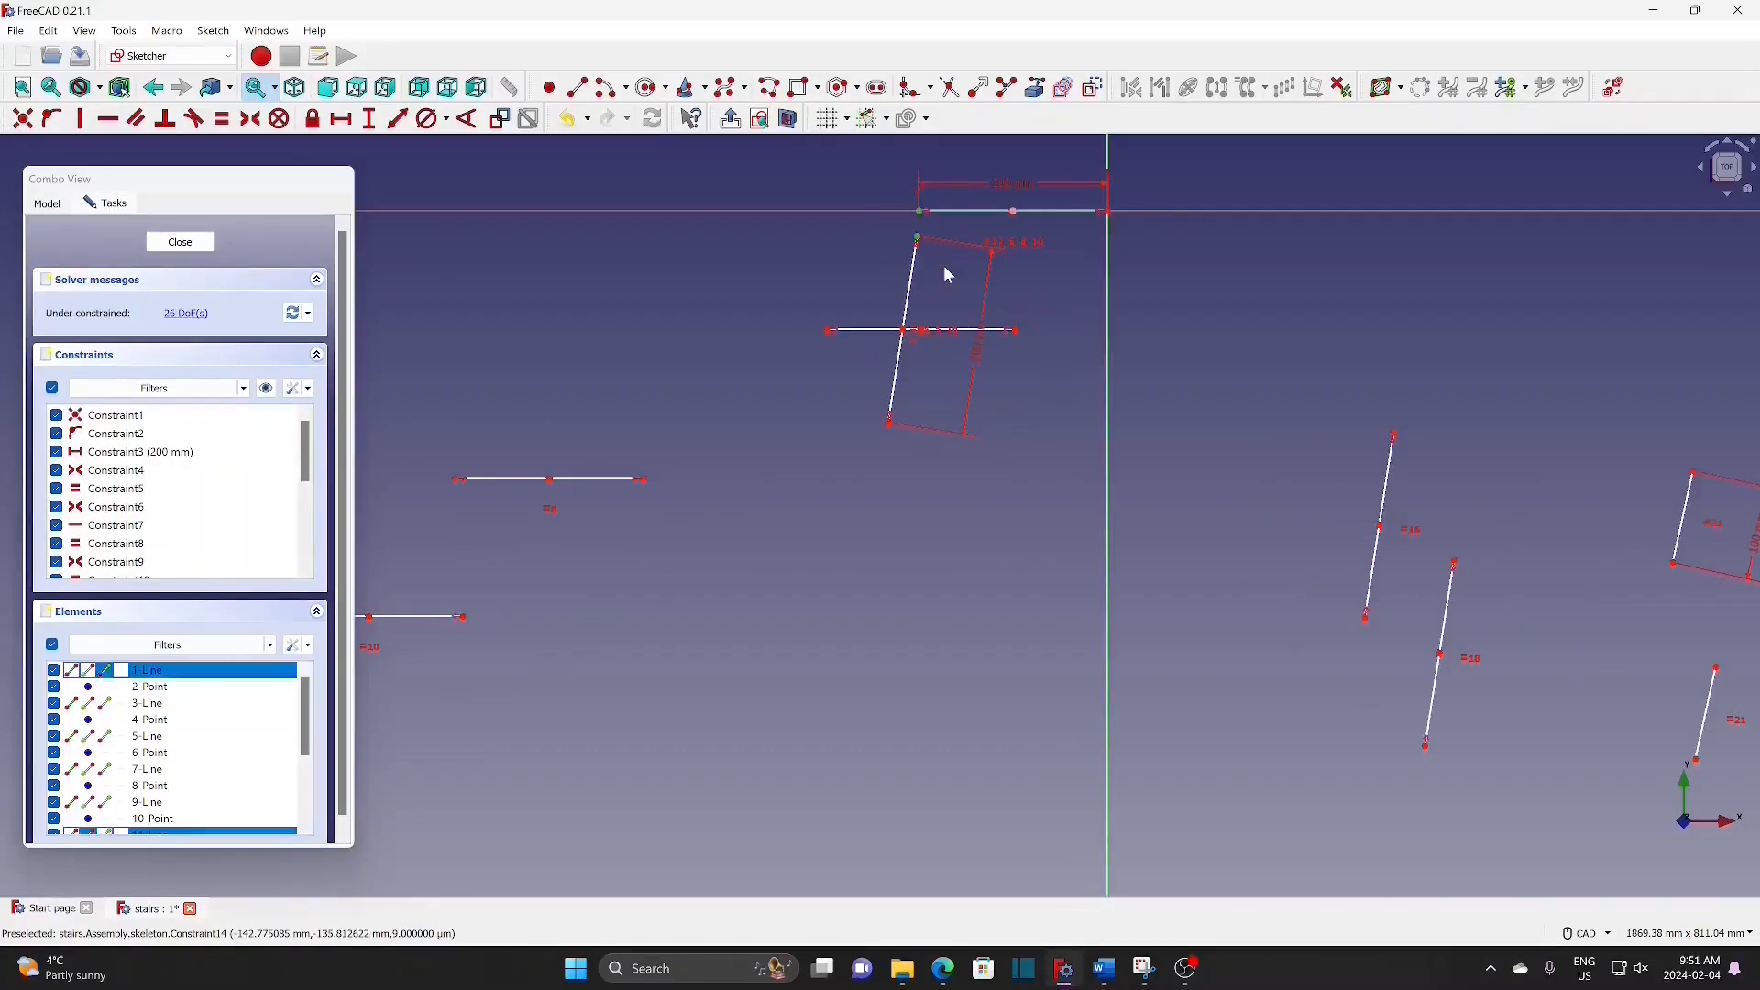
pyautogui.click(22, 119)
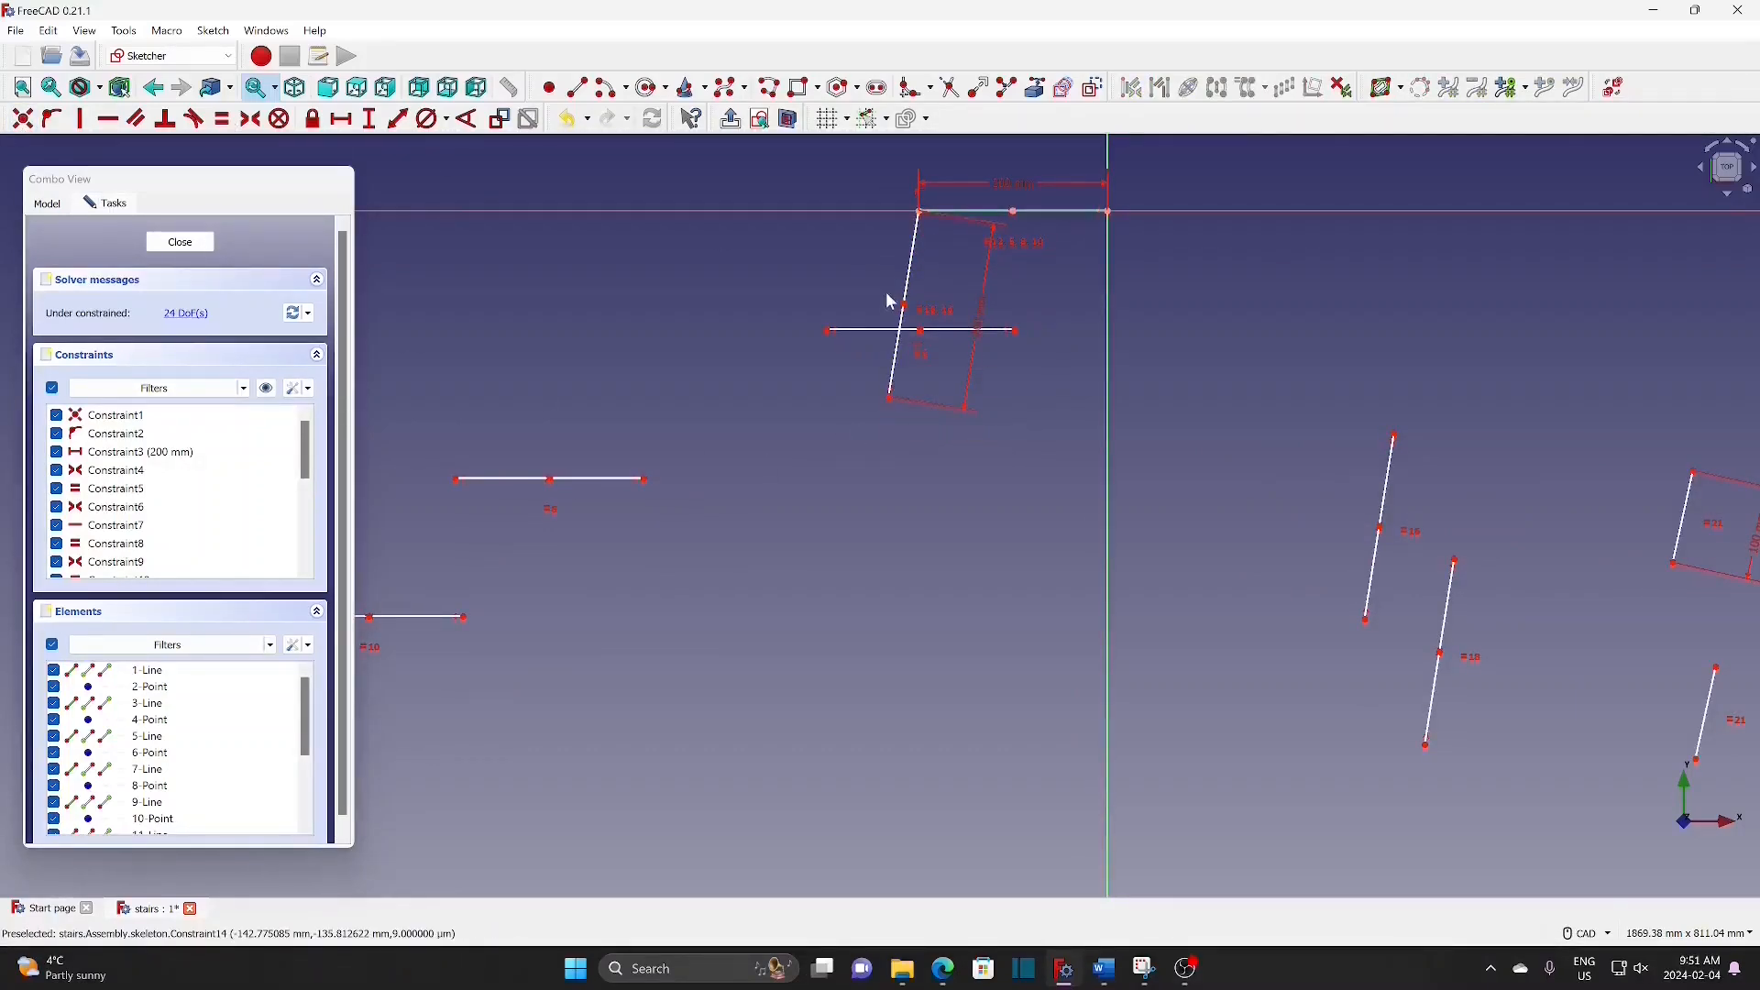
pyautogui.click(923, 332)
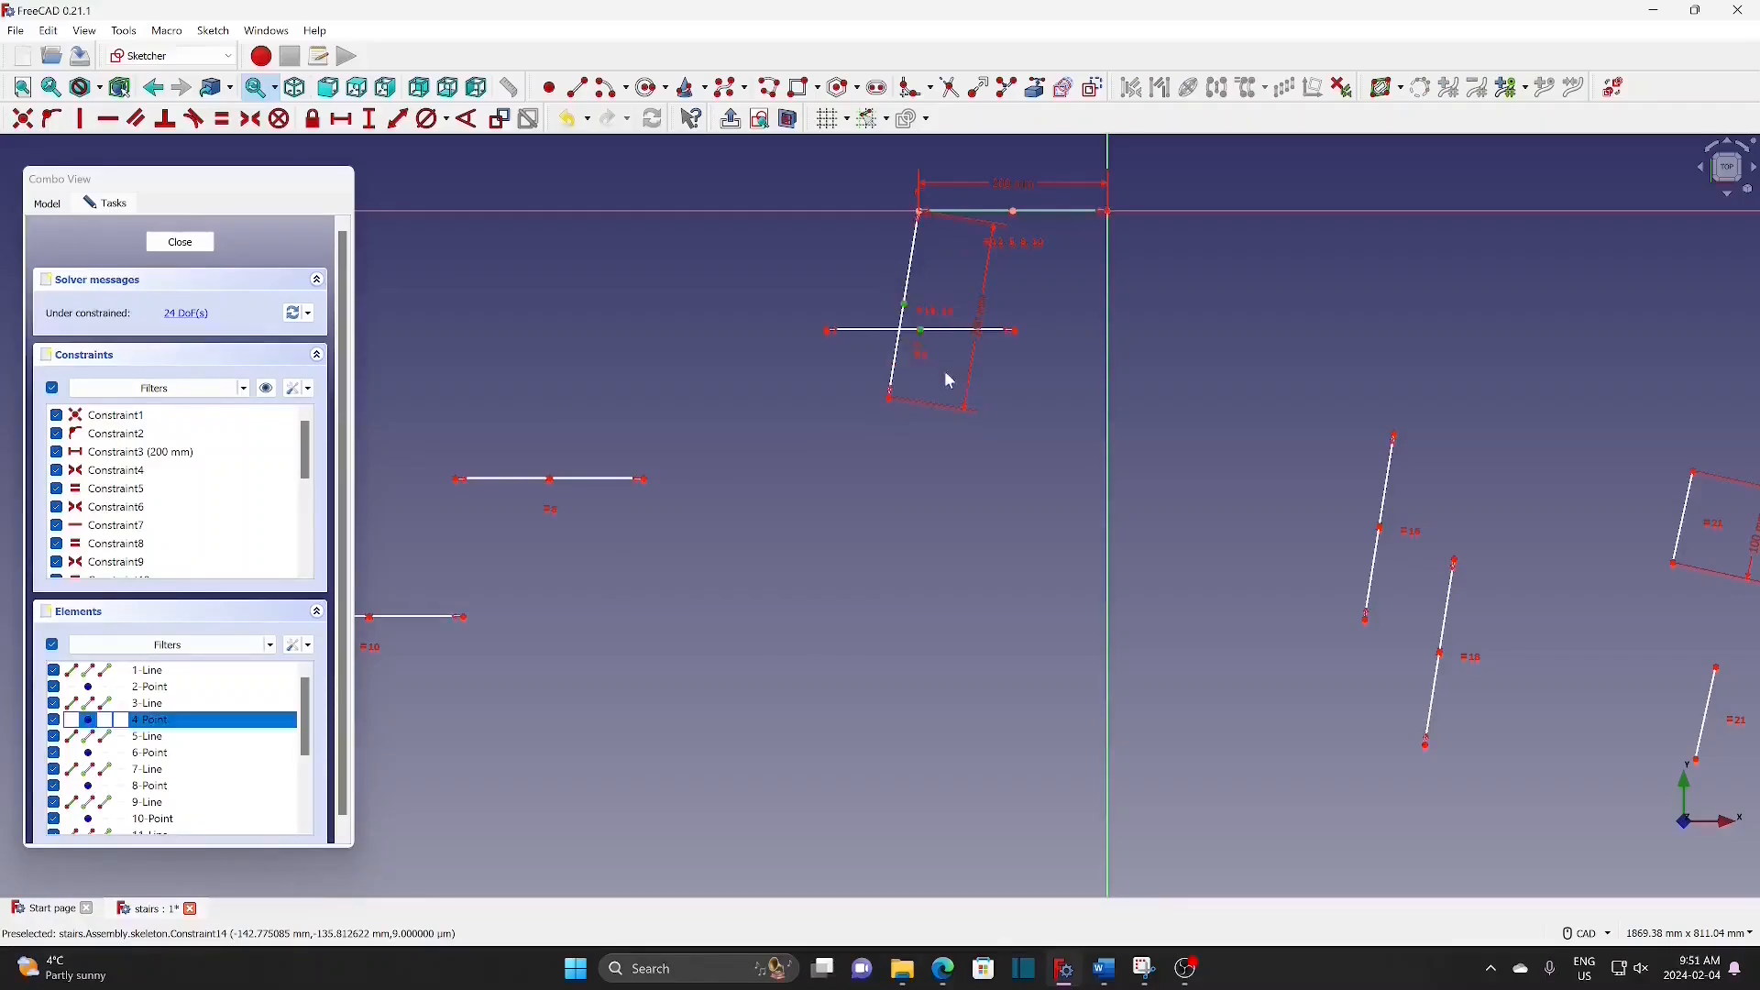
pyautogui.click(27, 121)
# Step: Snap the small rectangle's corner onto the top line's midpoint and join the touching endpoints
pyautogui.moveTo(1639, 464); pyautogui.dragTo(1573, 473, button='middle')
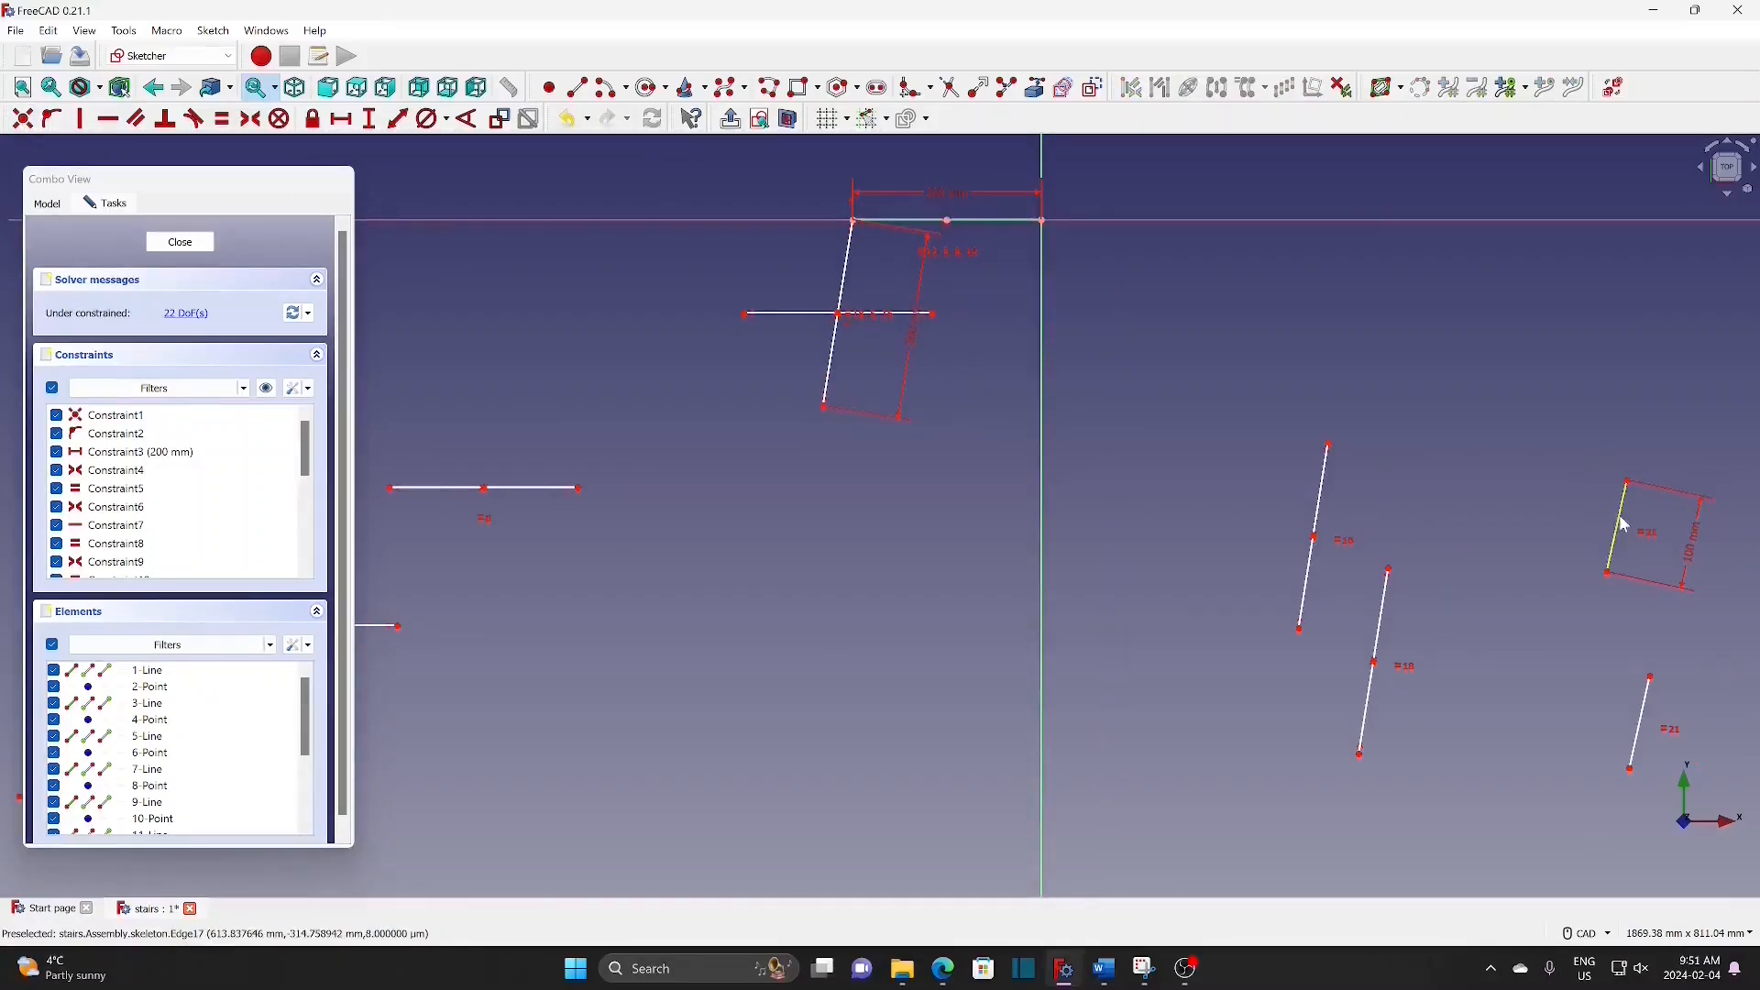
pyautogui.moveTo(1624, 530)
pyautogui.mouseDown()
pyautogui.moveTo(1442, 436)
pyautogui.moveTo(963, 294)
pyautogui.moveTo(926, 301)
pyautogui.moveTo(935, 275)
pyautogui.mouseUp()
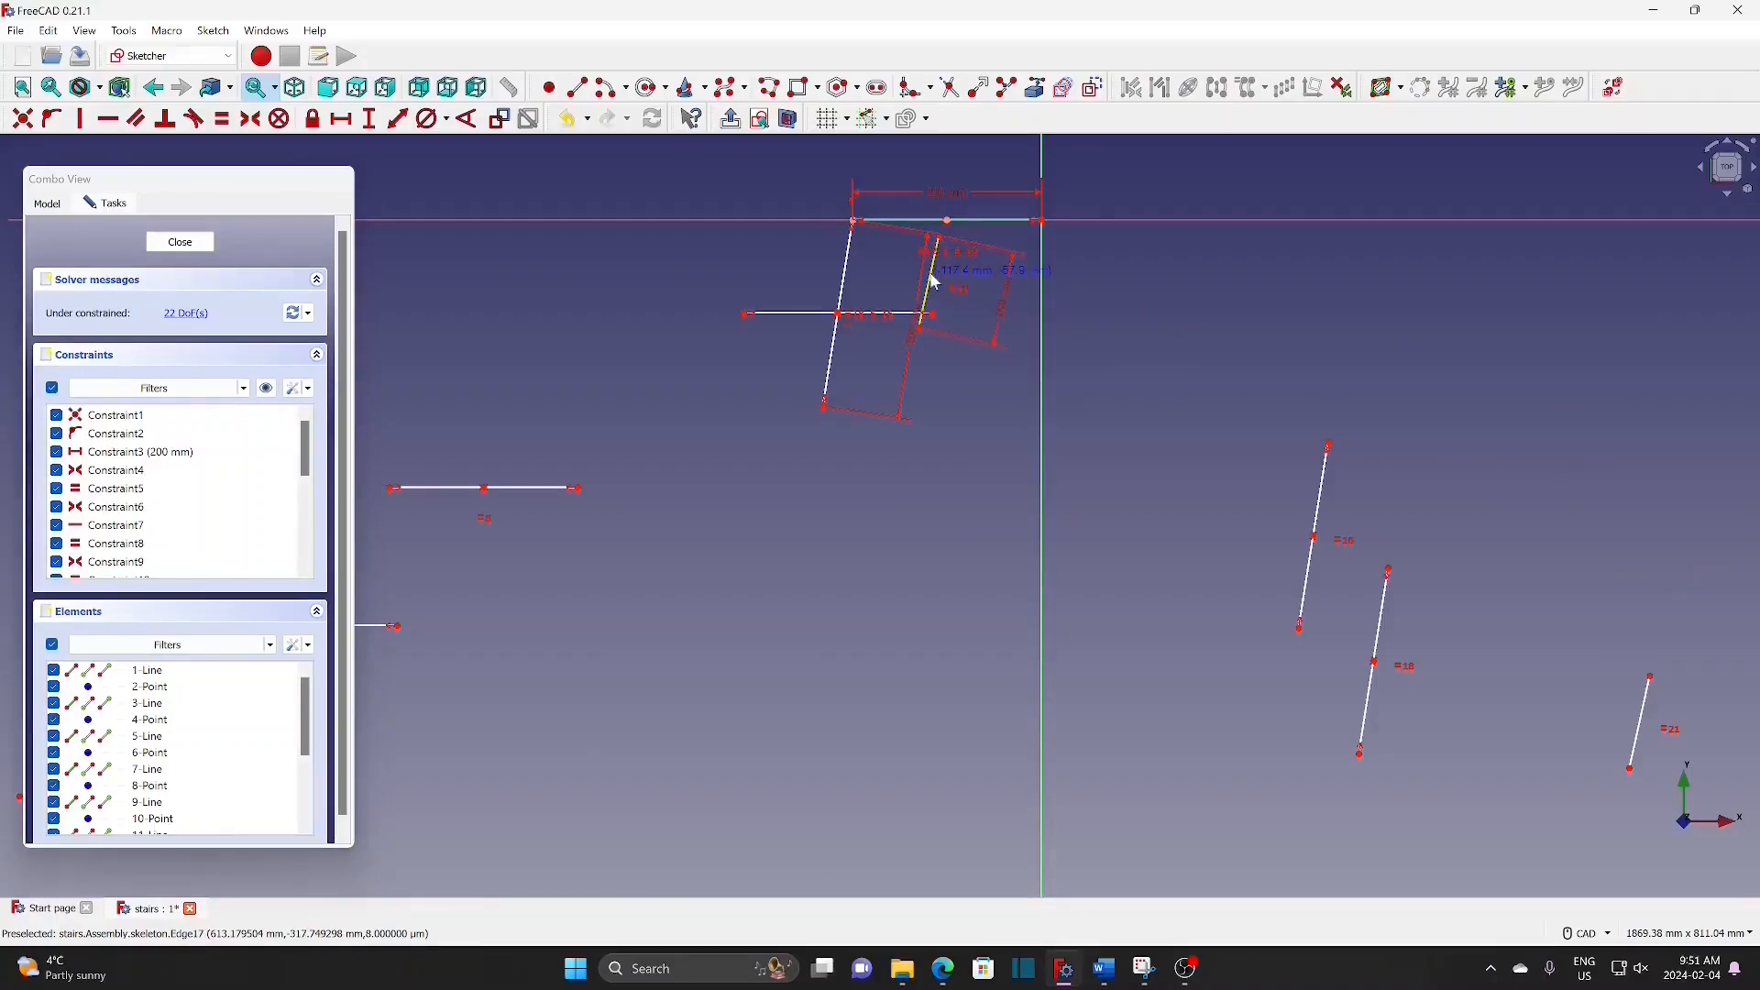
pyautogui.click(948, 221)
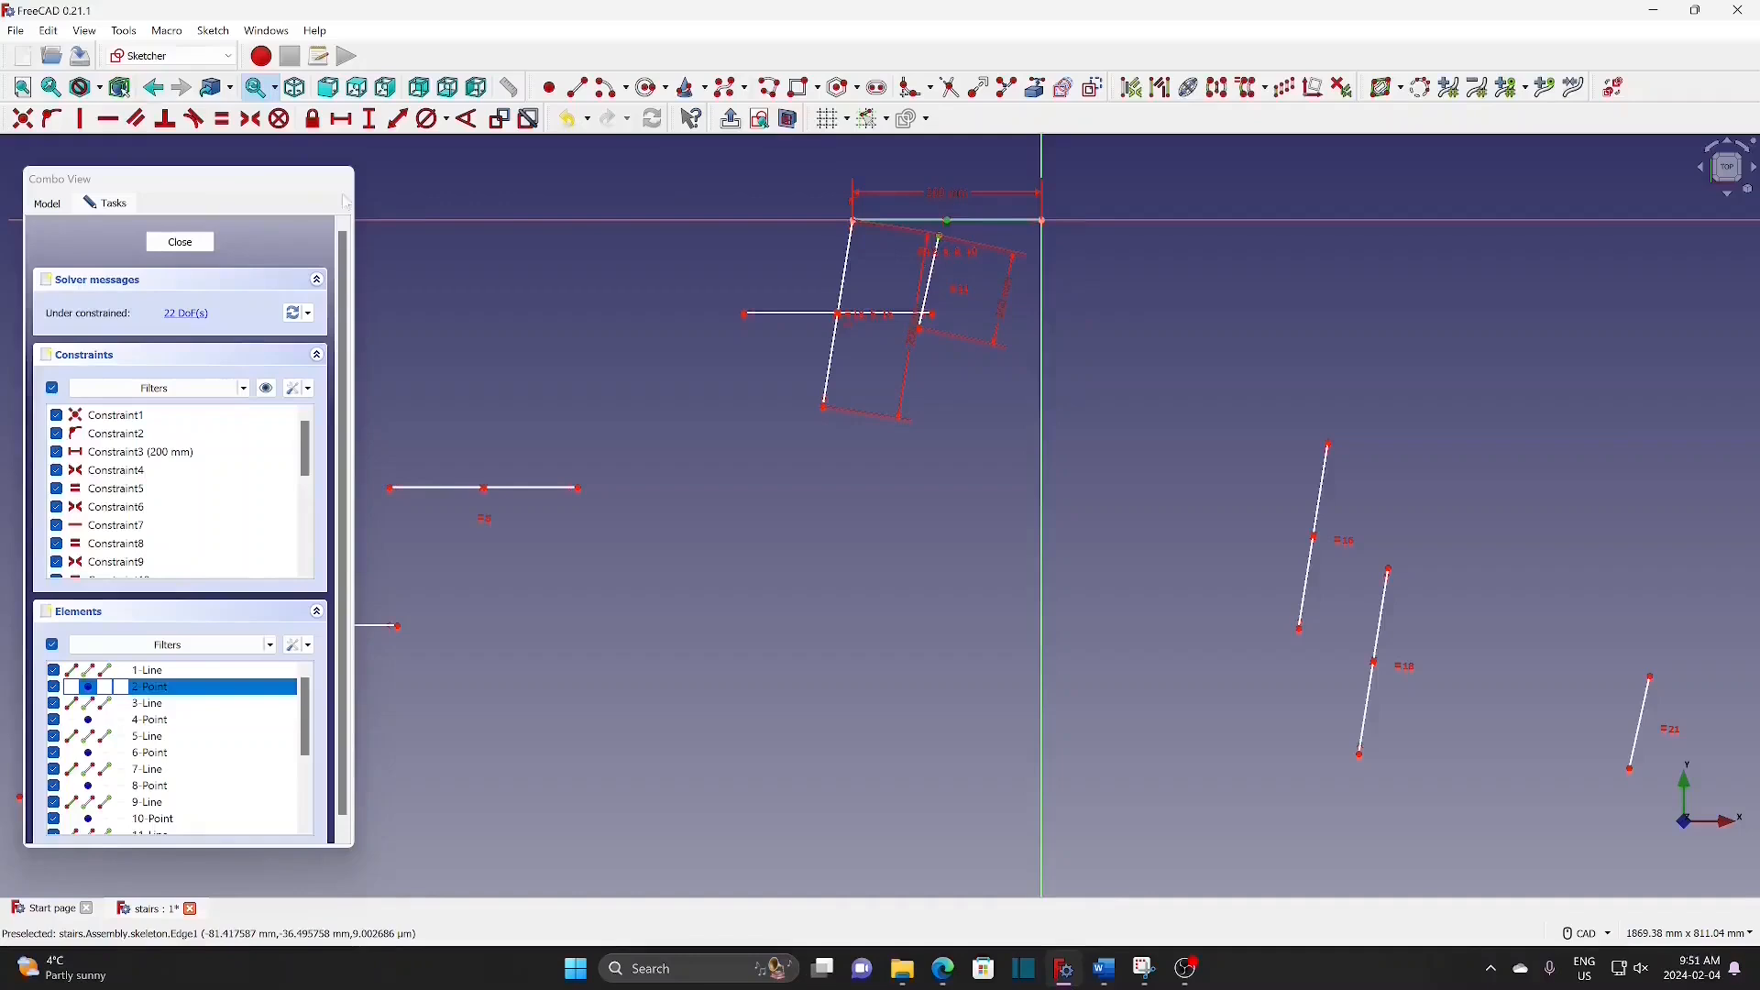
pyautogui.click(22, 118)
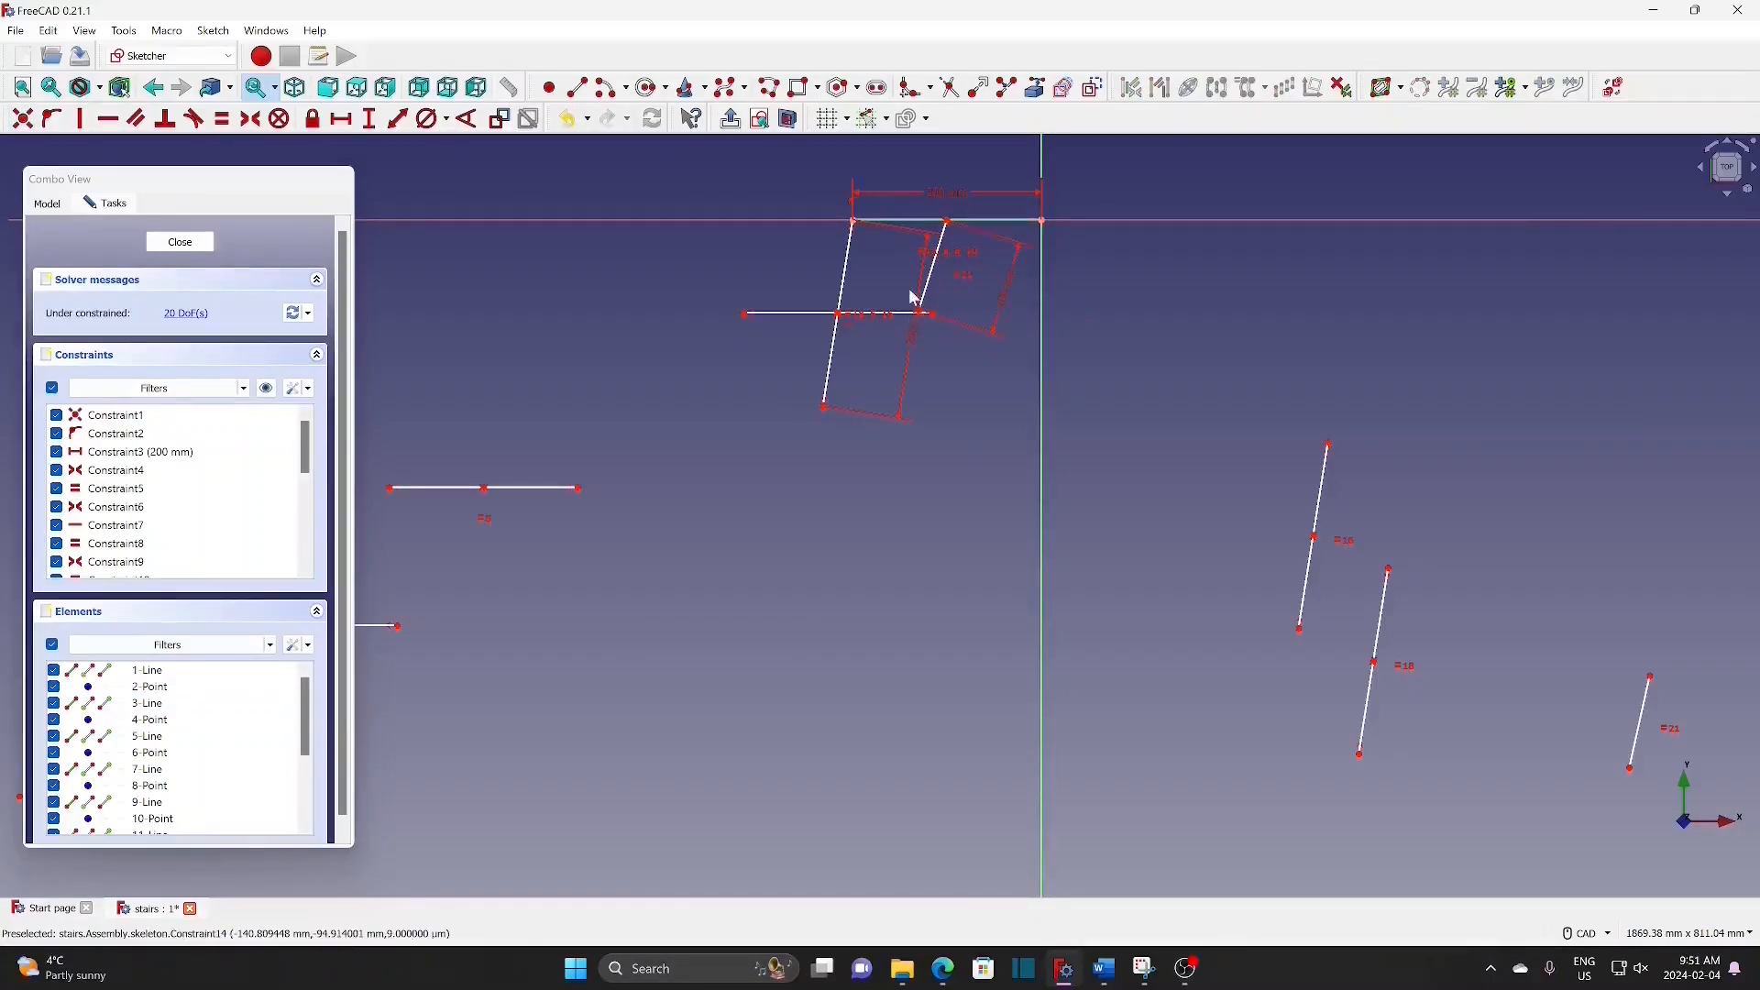
pyautogui.moveTo(963, 343); pyautogui.dragTo(964, 344)
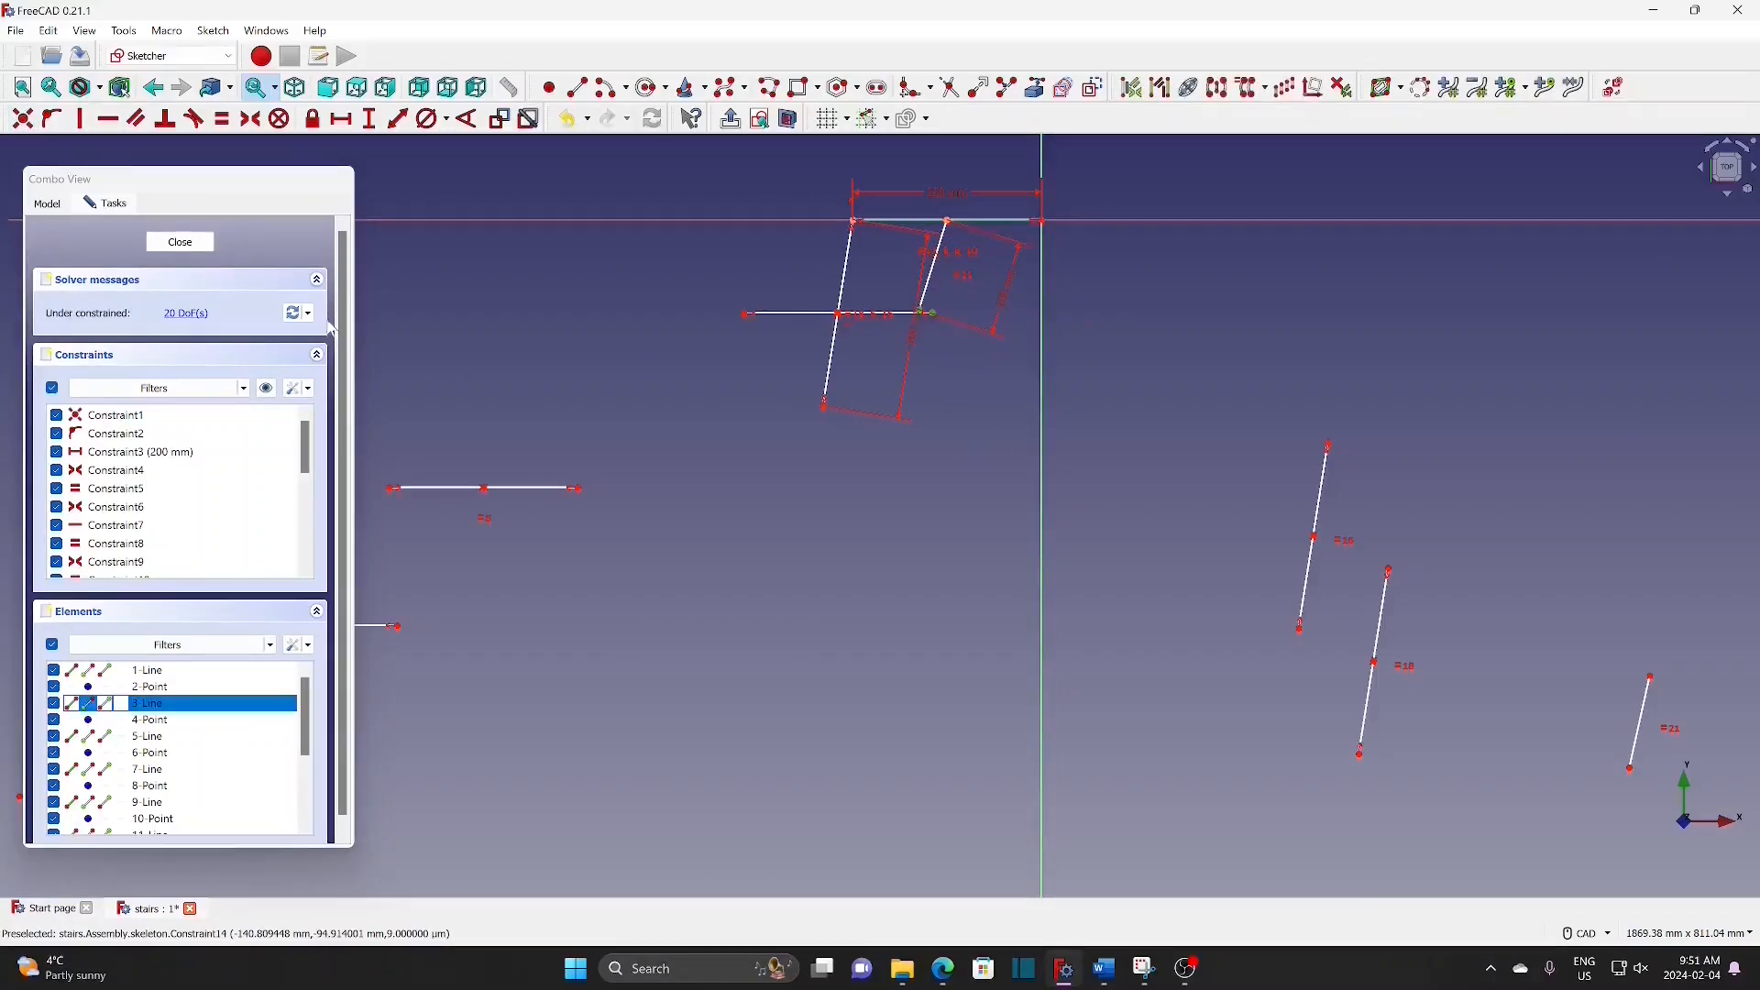
pyautogui.click(21, 123)
# Step: Attach a tread to the slanted line's lower end and connect an inclined riser to it
pyautogui.scroll(-2, 859, 584)
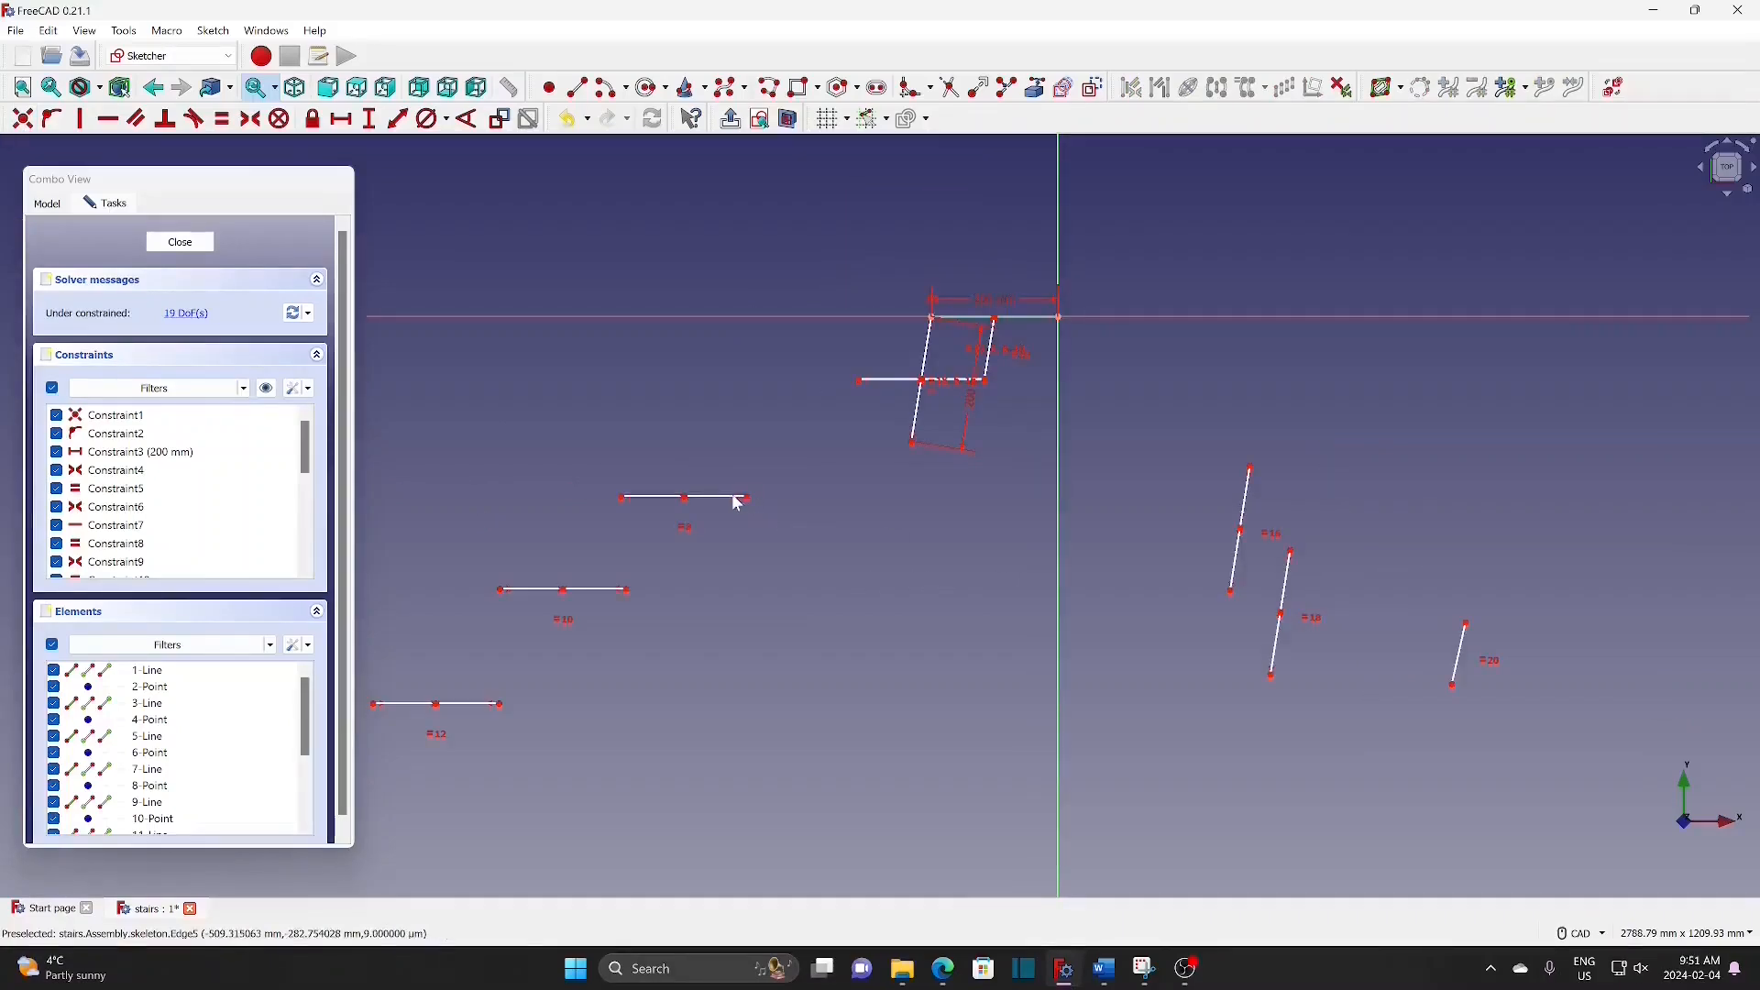
pyautogui.moveTo(733, 506)
pyautogui.mouseDown()
pyautogui.moveTo(849, 486)
pyautogui.moveTo(904, 440)
pyautogui.mouseUp()
pyautogui.click(23, 119)
pyautogui.moveTo(1246, 498)
pyautogui.mouseDown()
pyautogui.moveTo(861, 436)
pyautogui.moveTo(855, 408)
pyautogui.mouseUp()
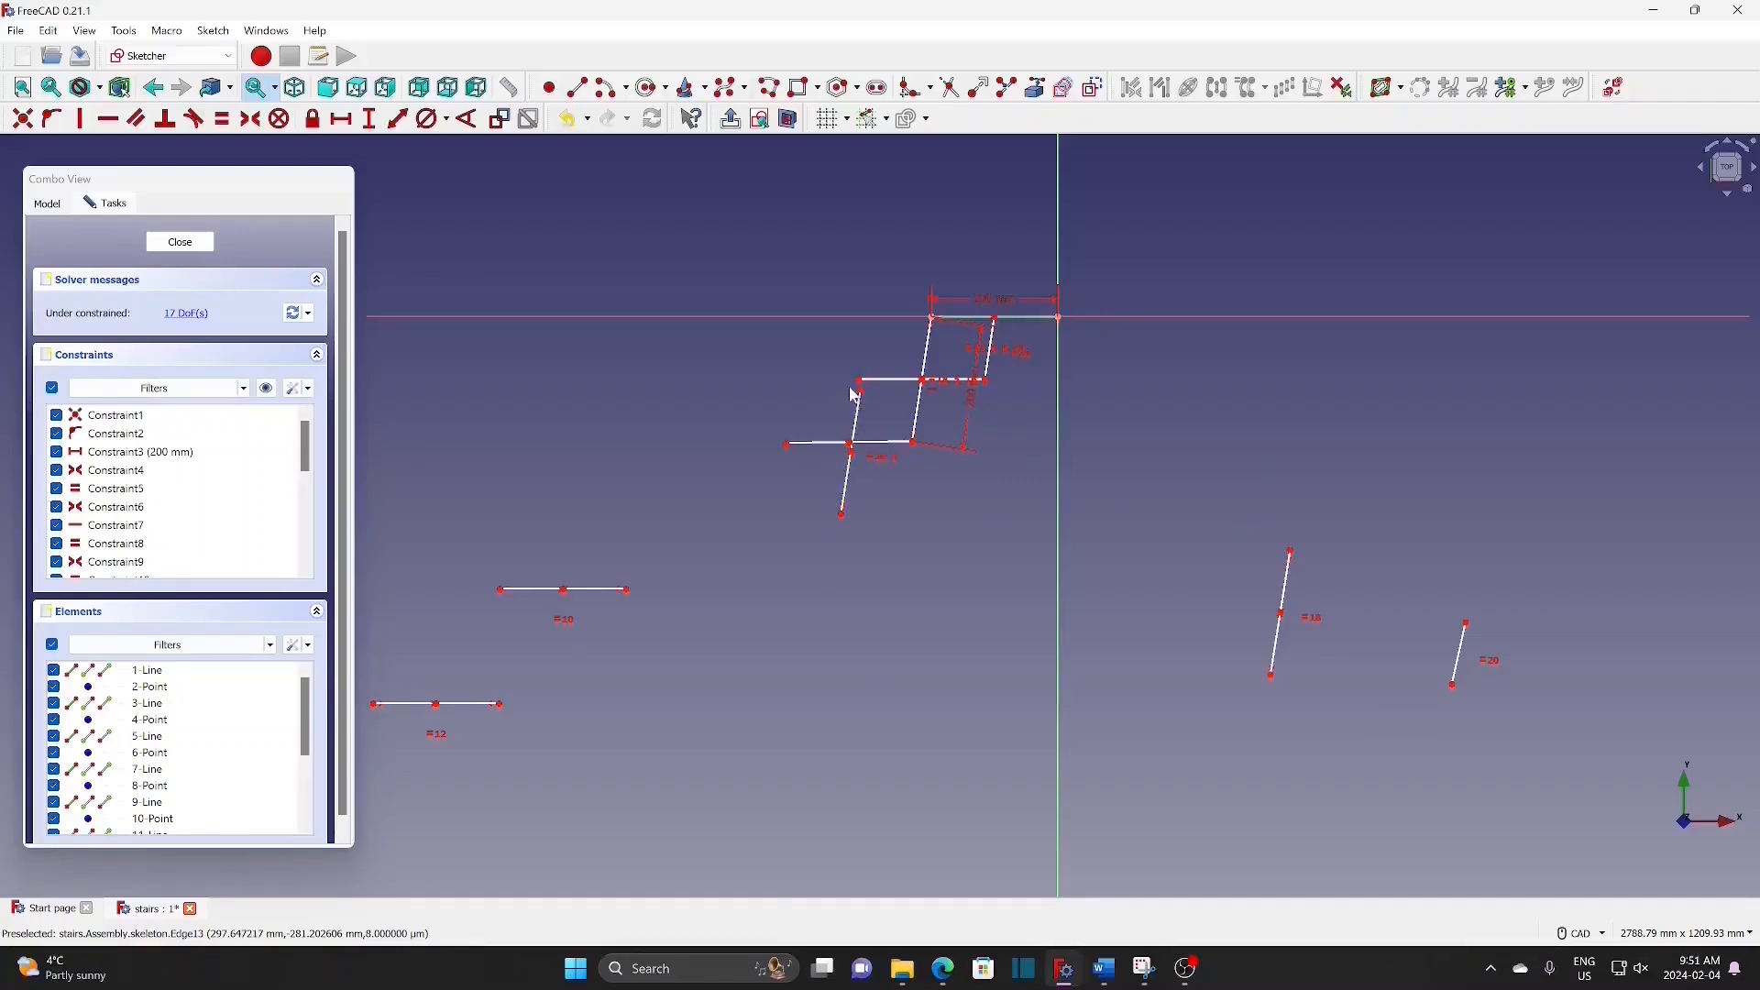
pyautogui.click(864, 388)
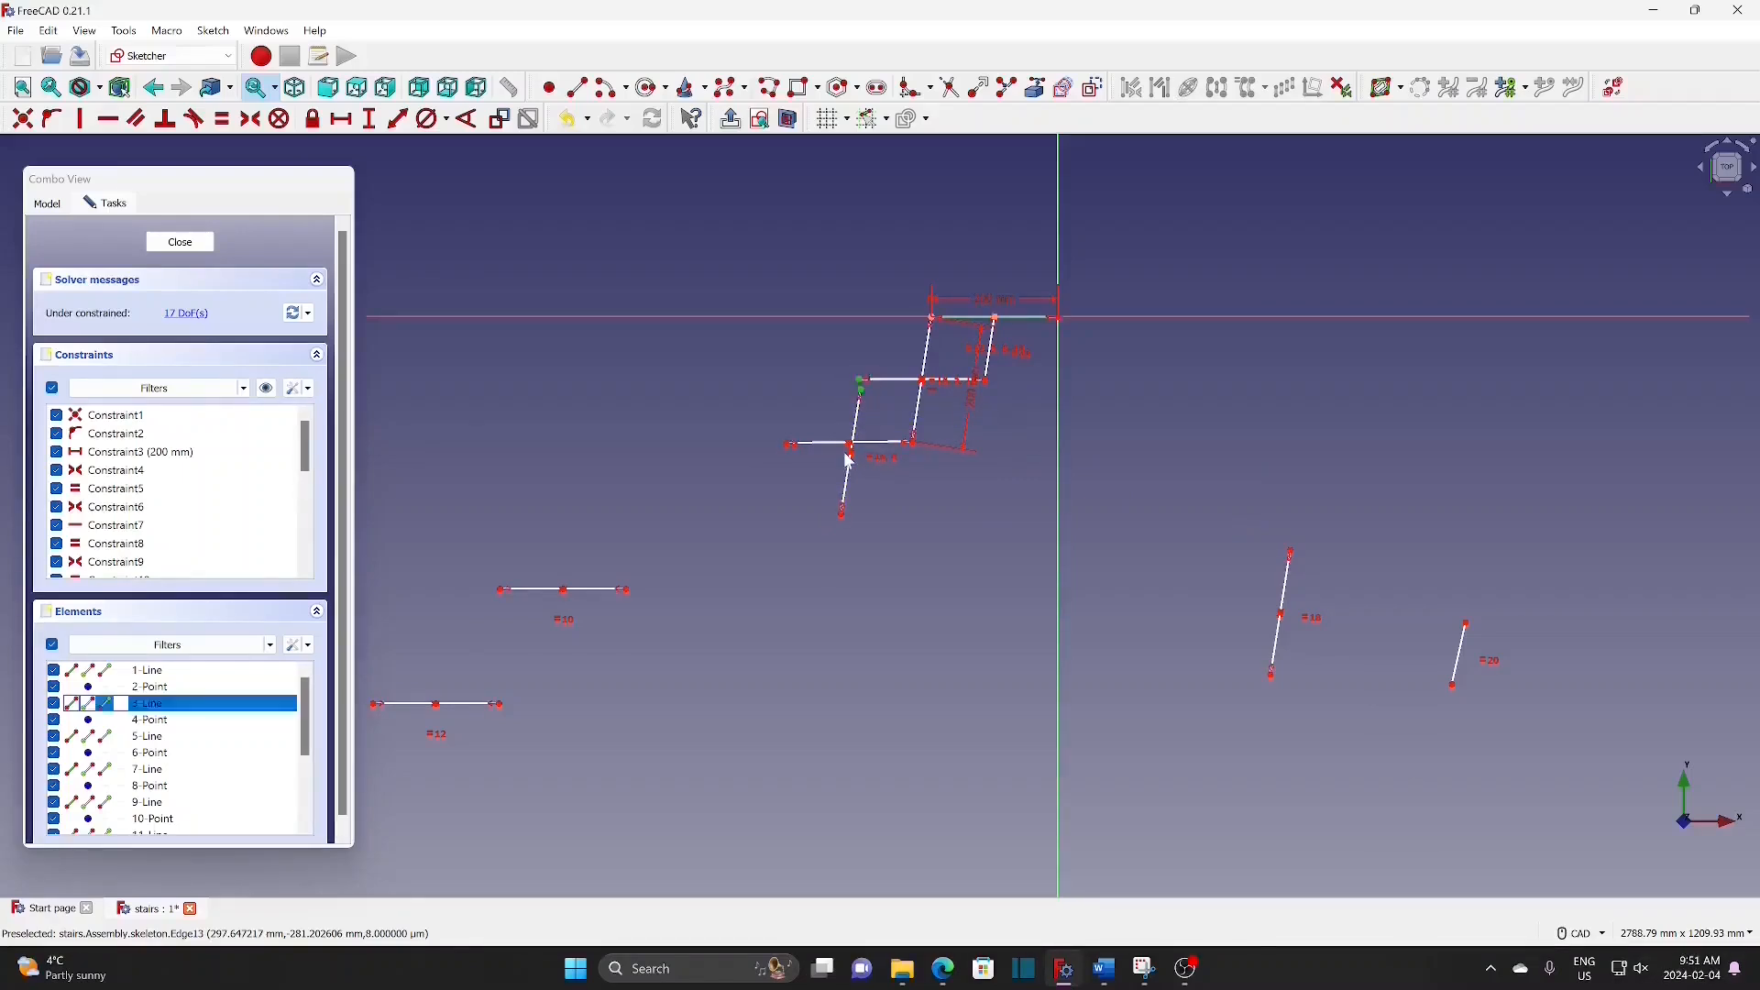
pyautogui.click(27, 128)
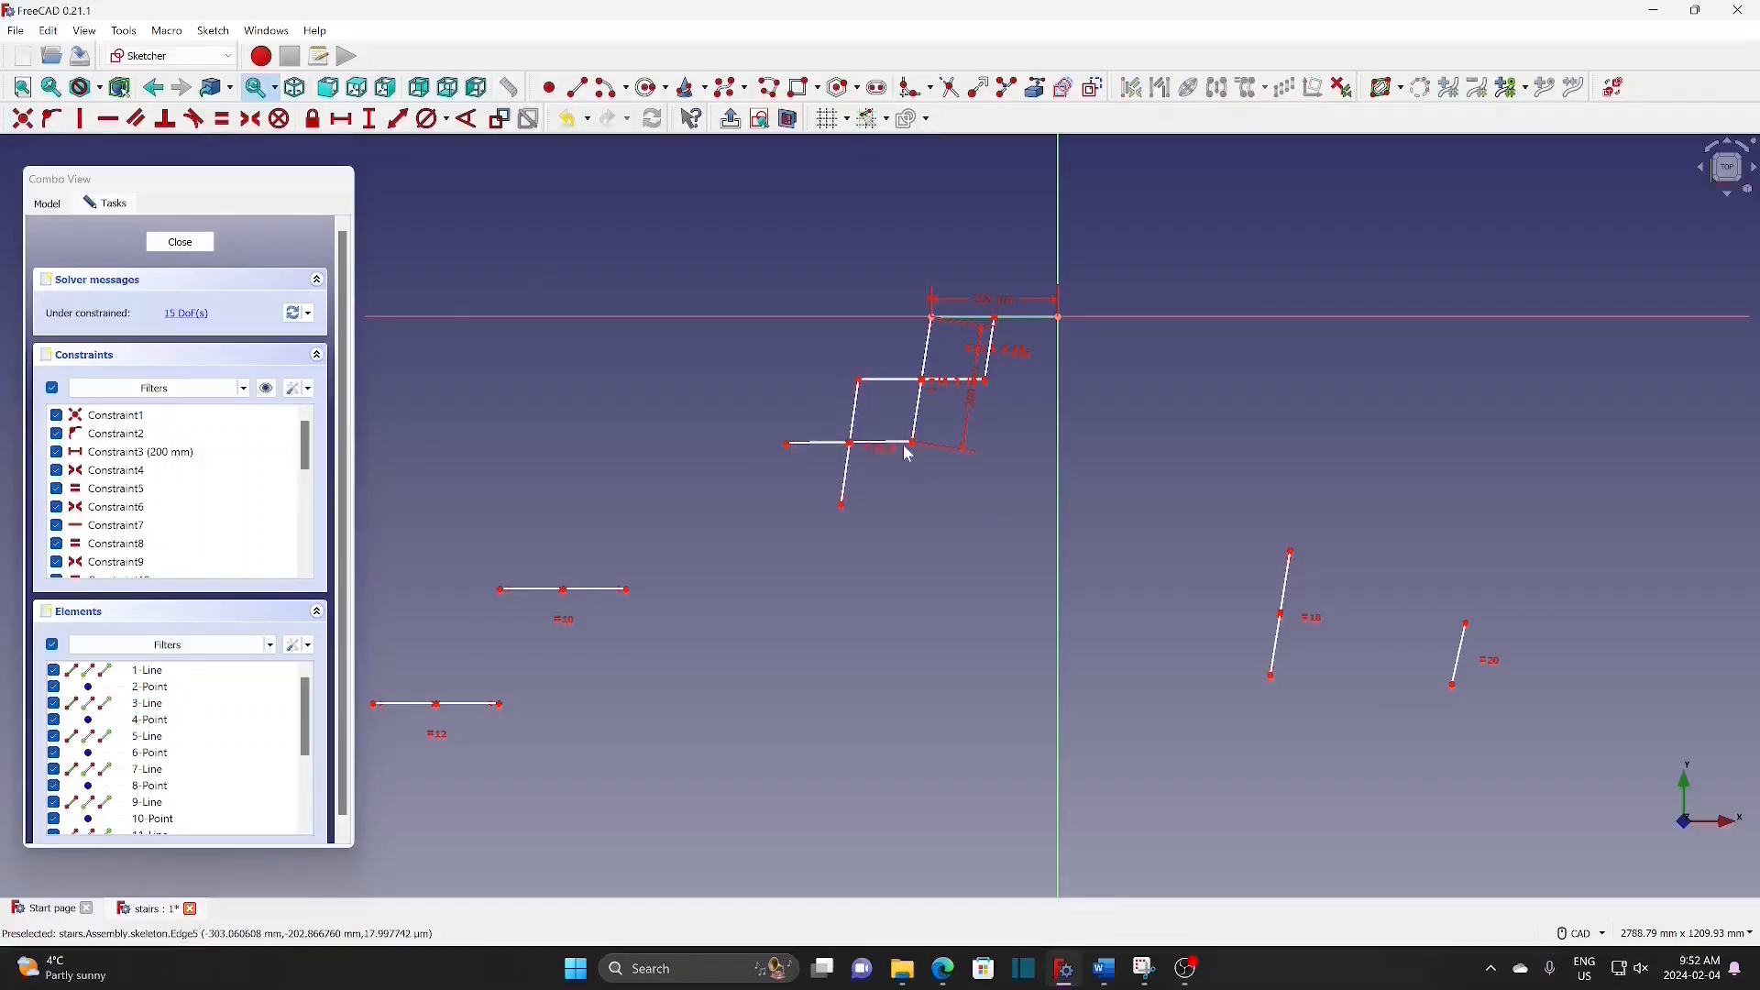
pyautogui.click(852, 445)
pyautogui.click(22, 118)
# Step: Join the =10 tread to the riser and make the =10, upper and =12 treads horizontal
pyautogui.moveTo(575, 592)
pyautogui.mouseDown()
pyautogui.moveTo(766, 514)
pyautogui.moveTo(882, 530)
pyautogui.mouseUp()
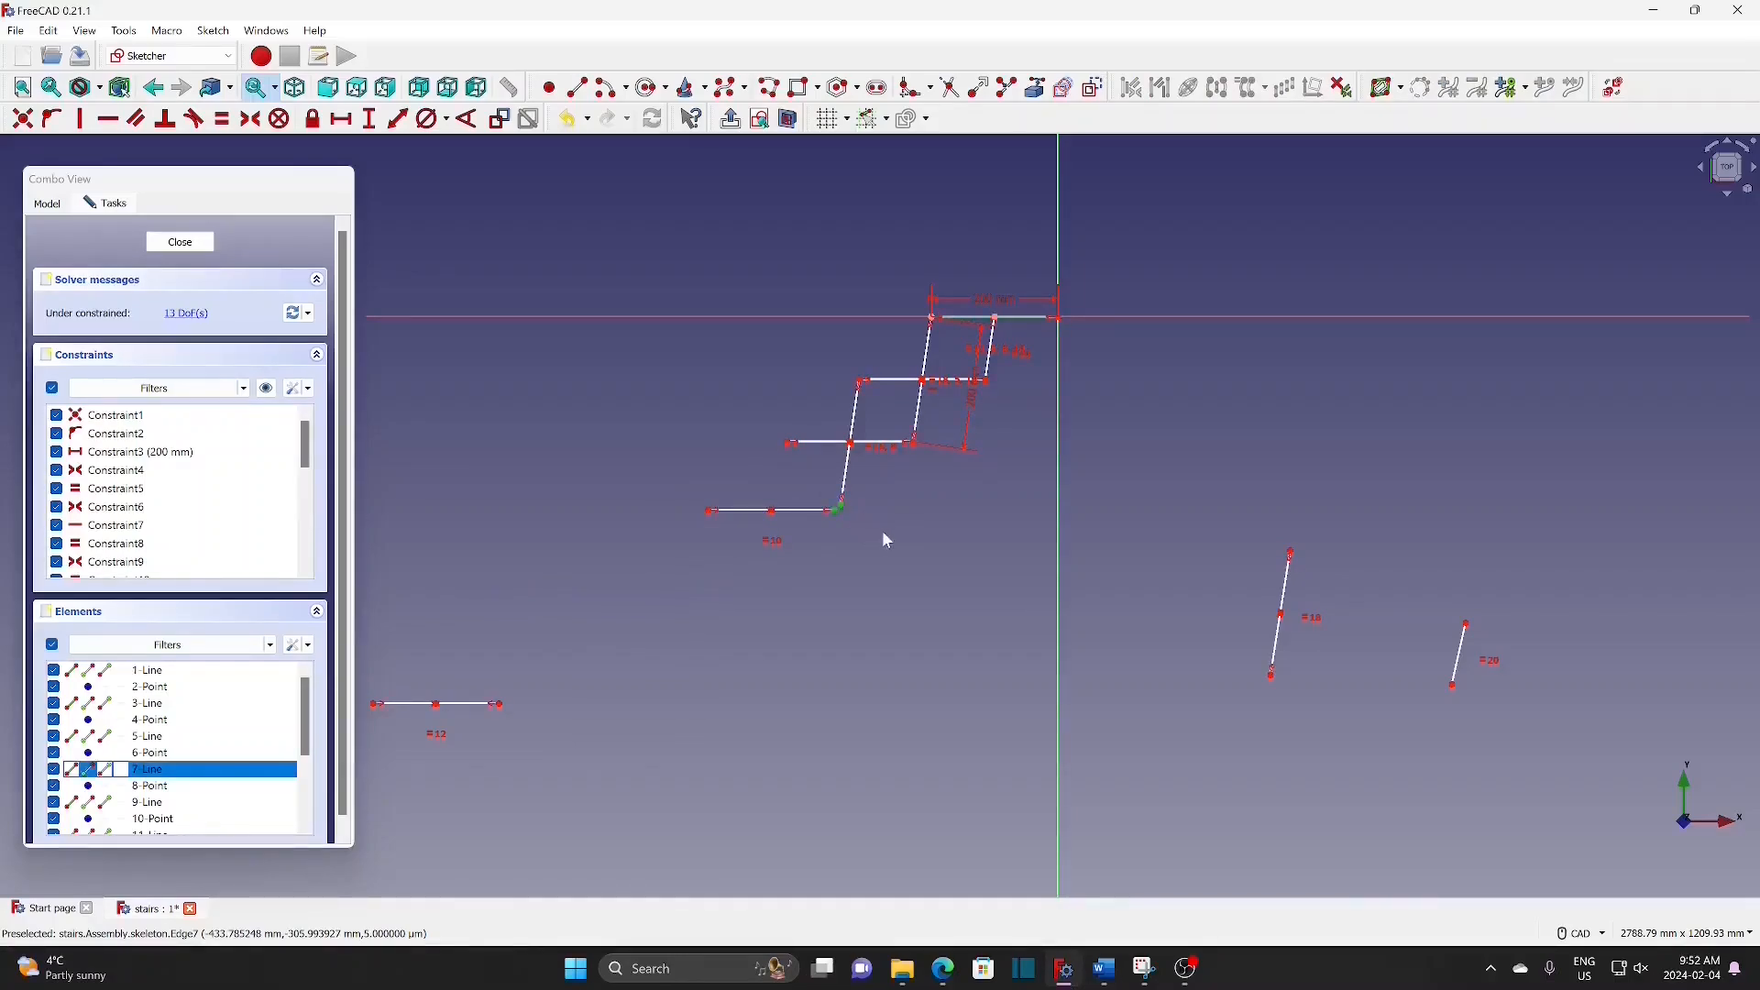
pyautogui.click(22, 118)
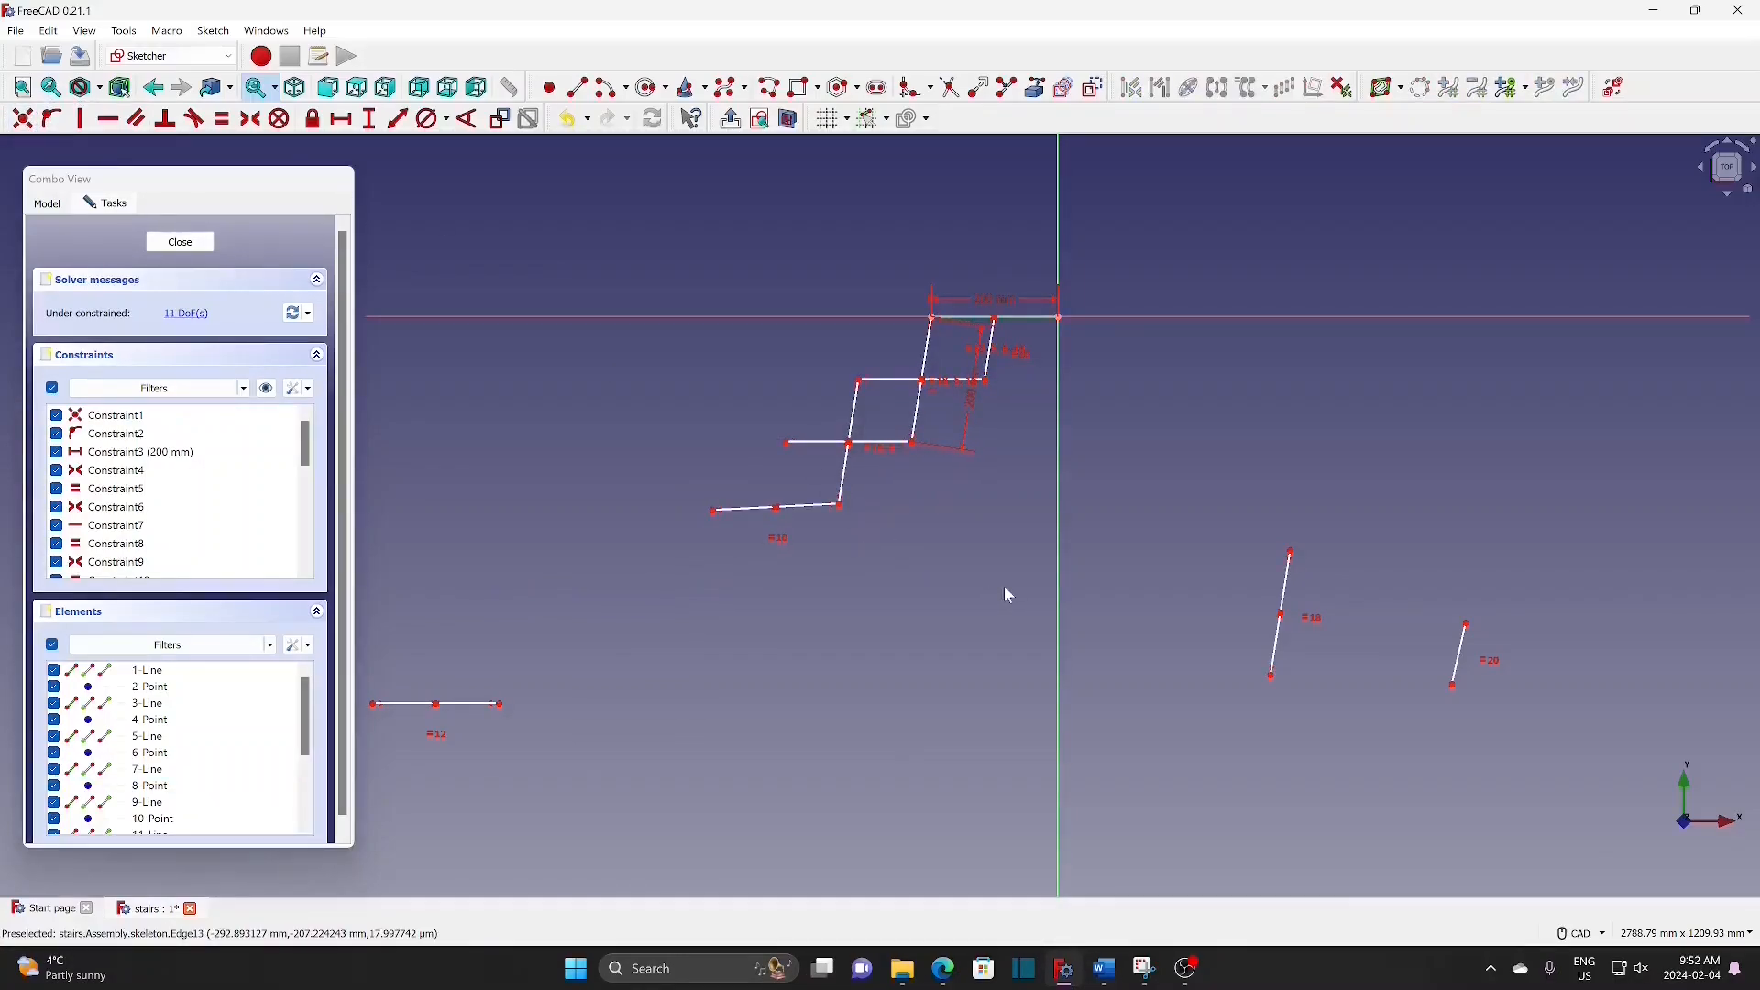
pyautogui.click(800, 507)
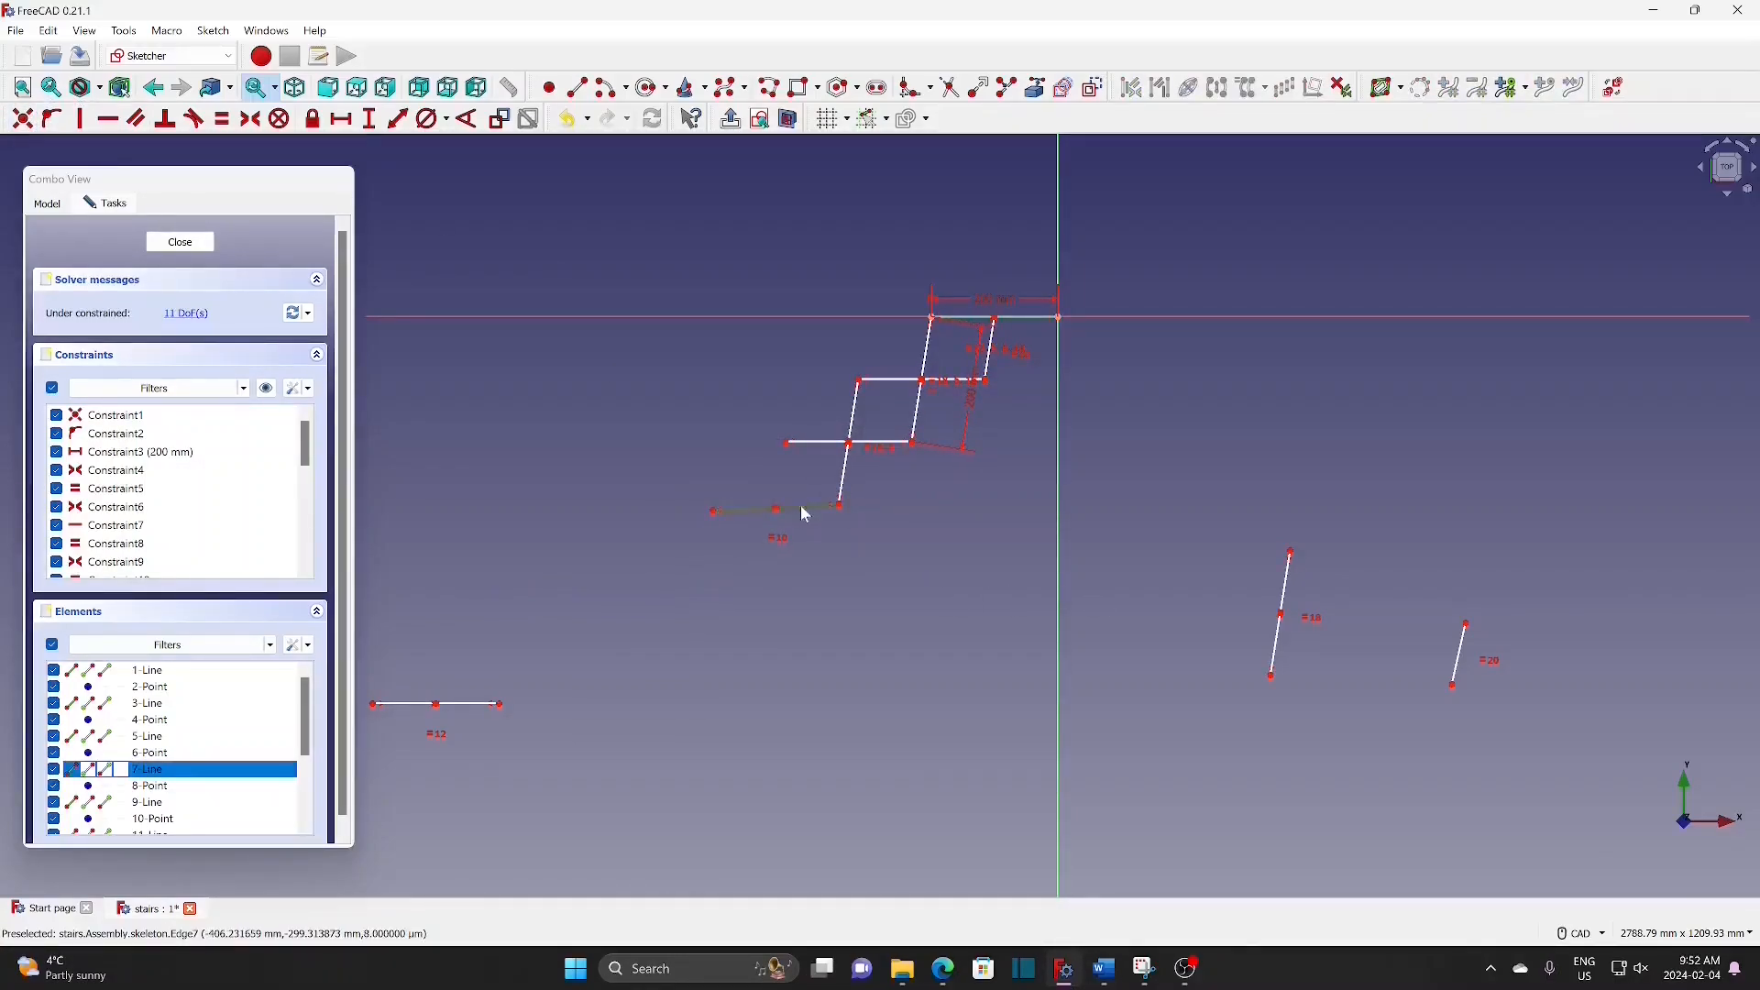
pyautogui.click(108, 119)
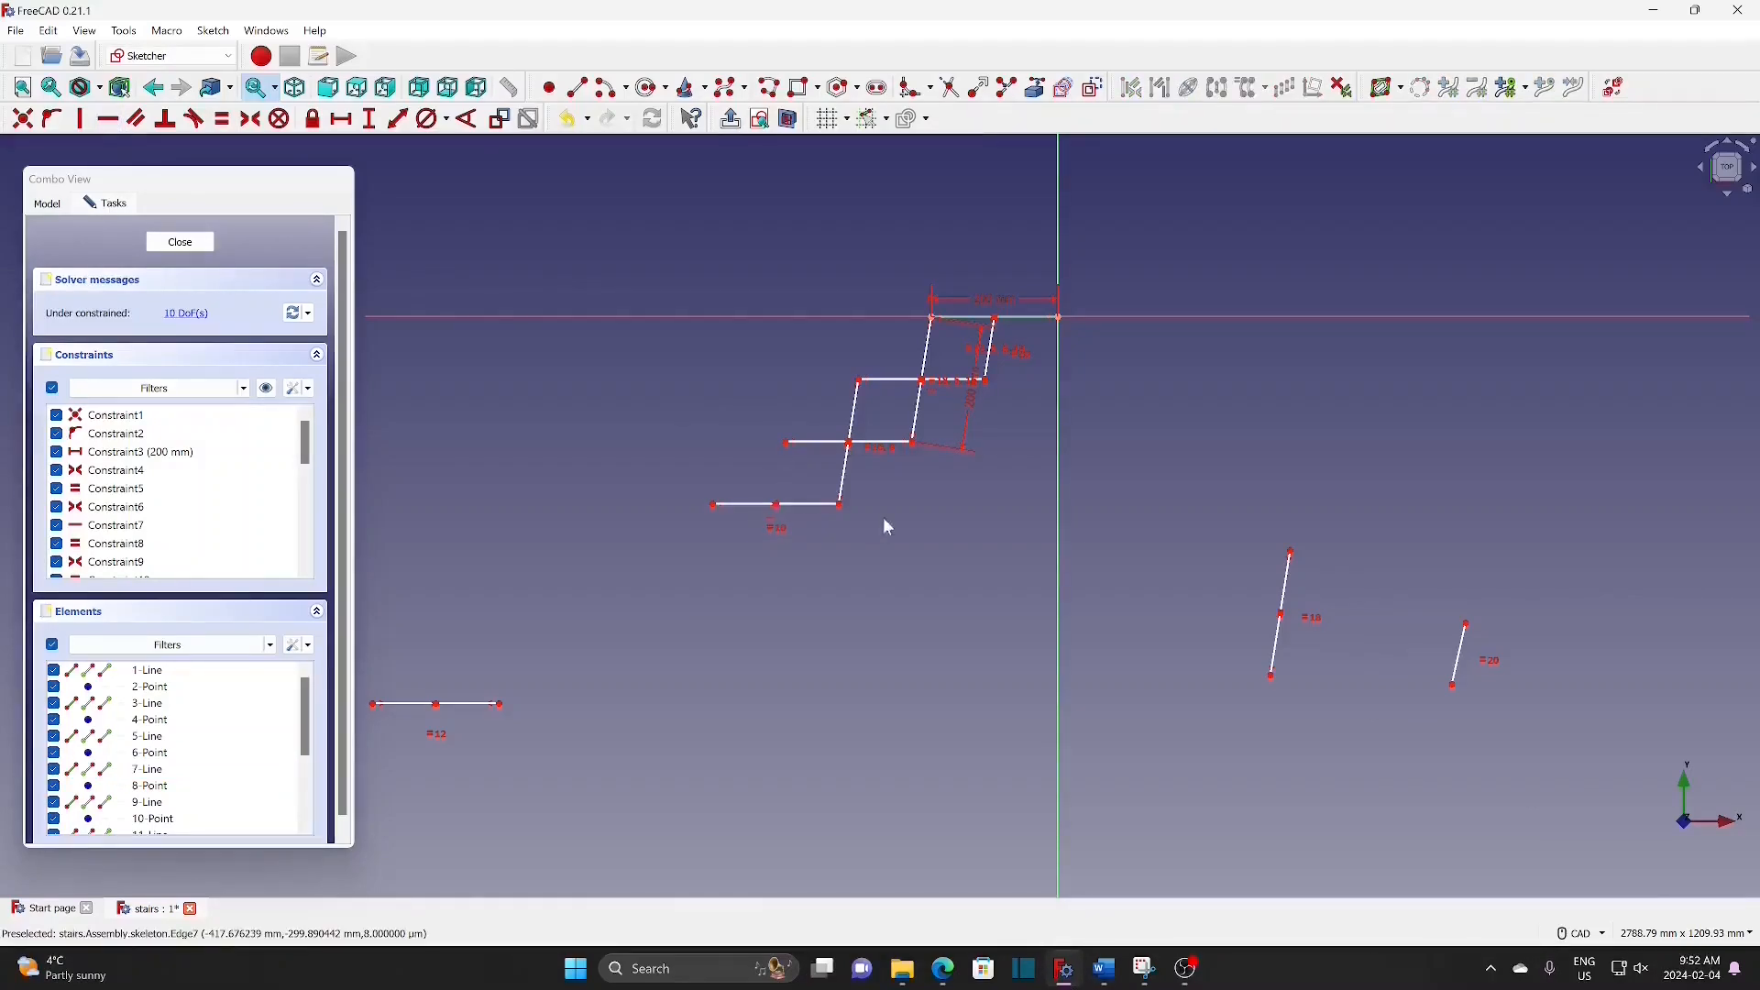
pyautogui.click(823, 444)
pyautogui.click(107, 120)
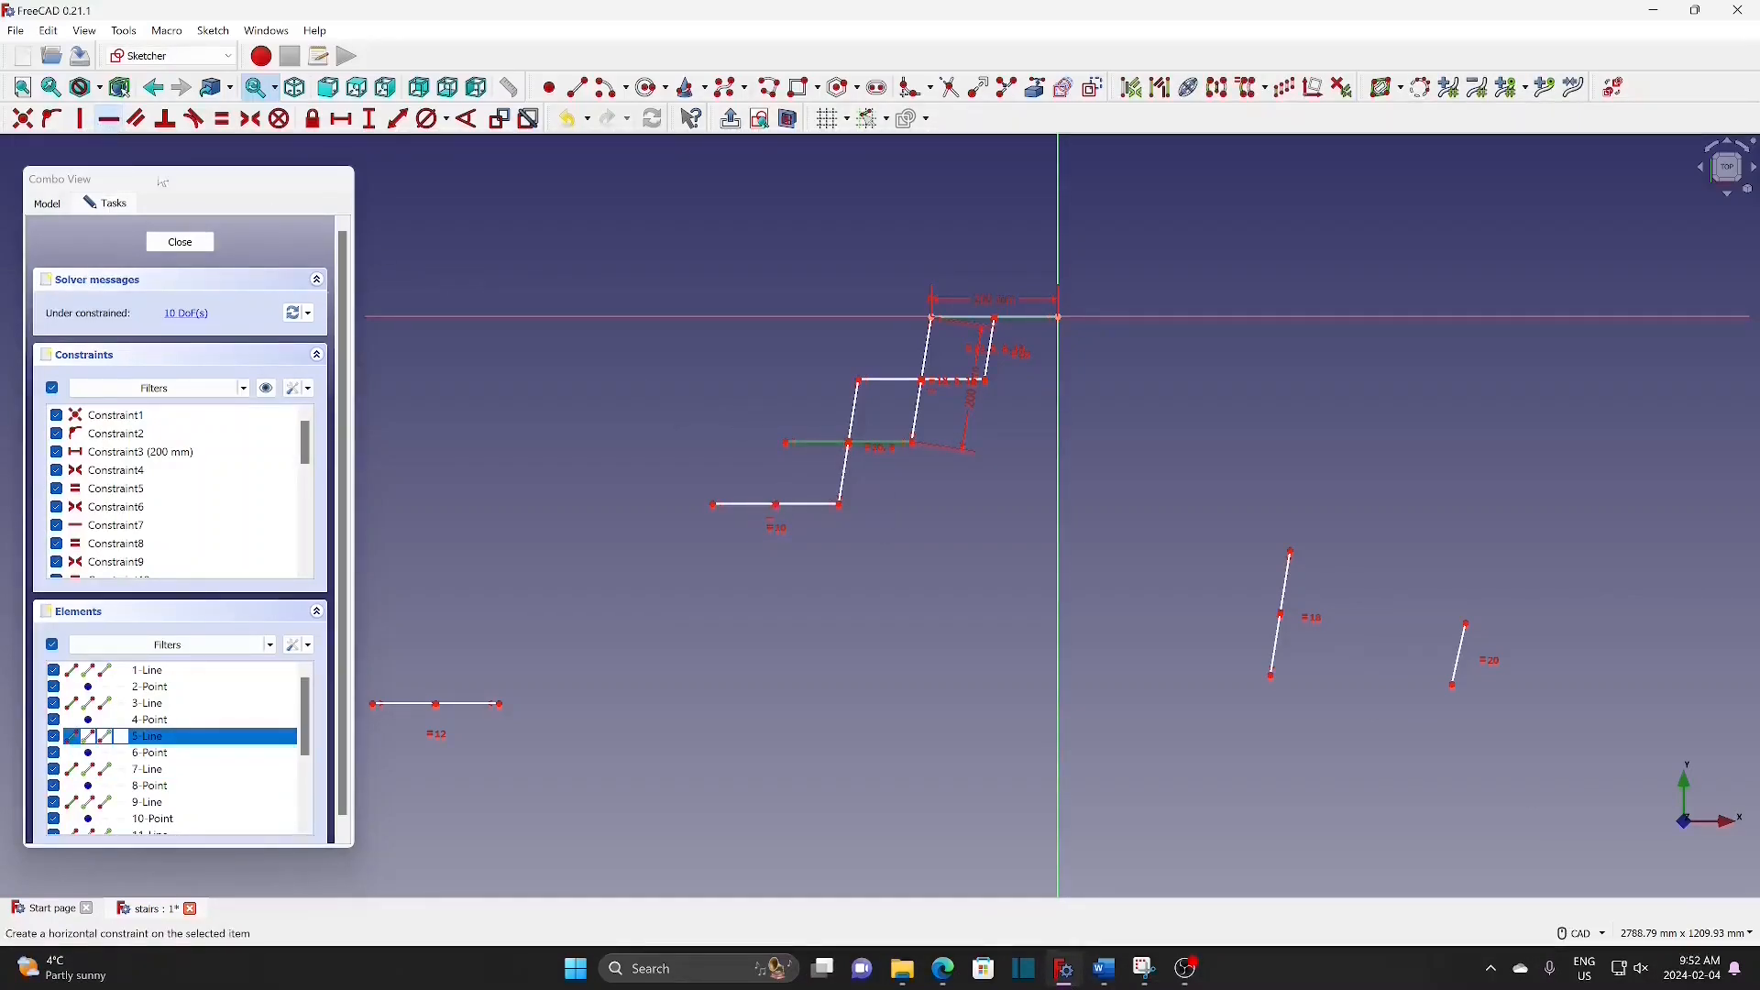
pyautogui.click(467, 708)
pyautogui.click(107, 119)
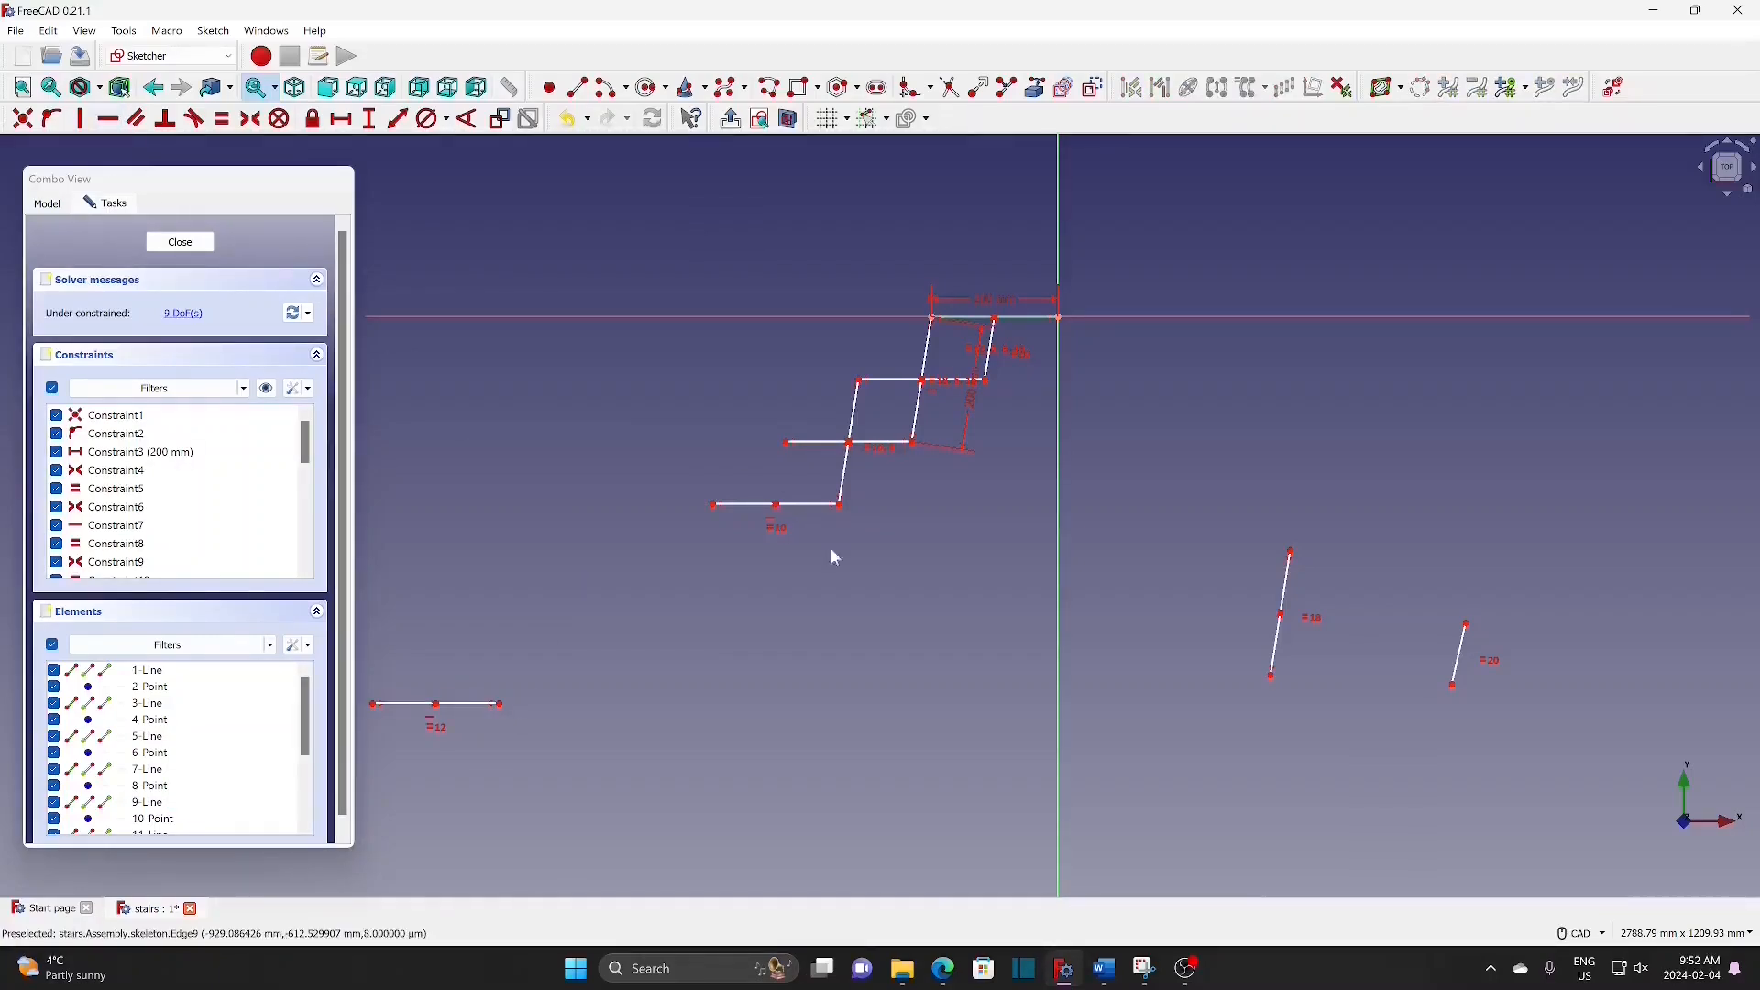
# Step: Connect the =18 riser and the =12 tread to the stair with coincident constraints
pyautogui.moveTo(1283, 591); pyautogui.dragTo(760, 424)
pyautogui.click(23, 119)
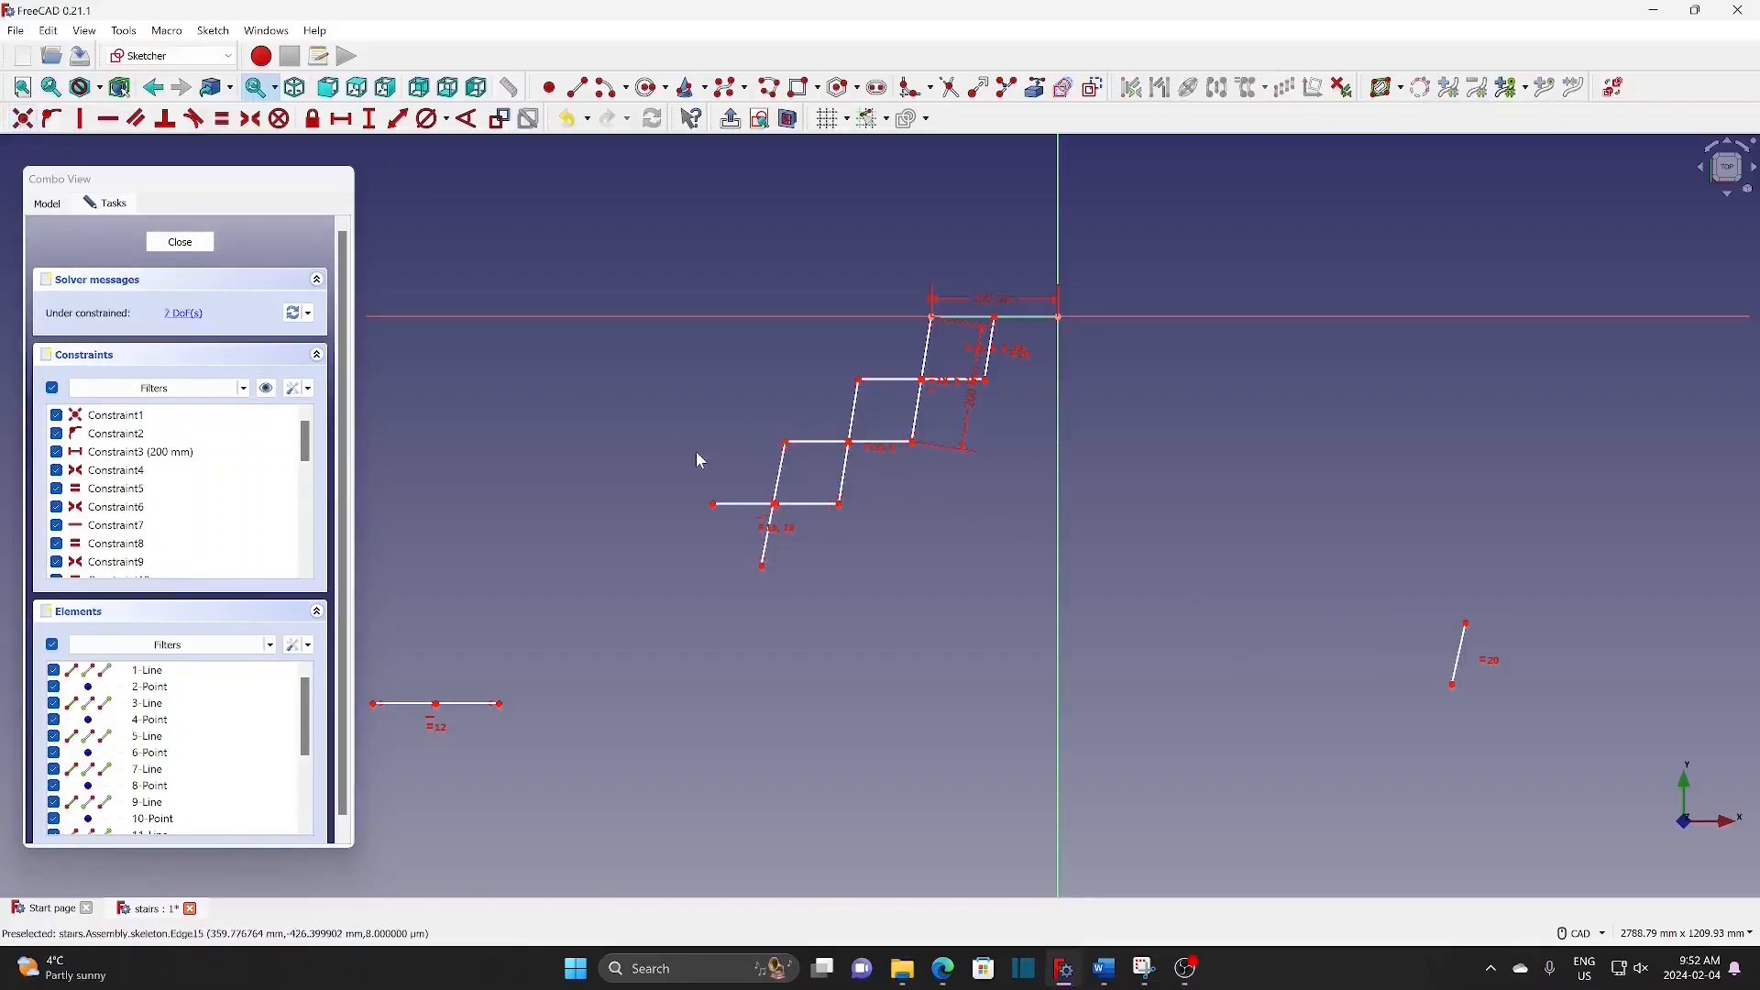
pyautogui.moveTo(797, 517); pyautogui.dragTo(759, 490)
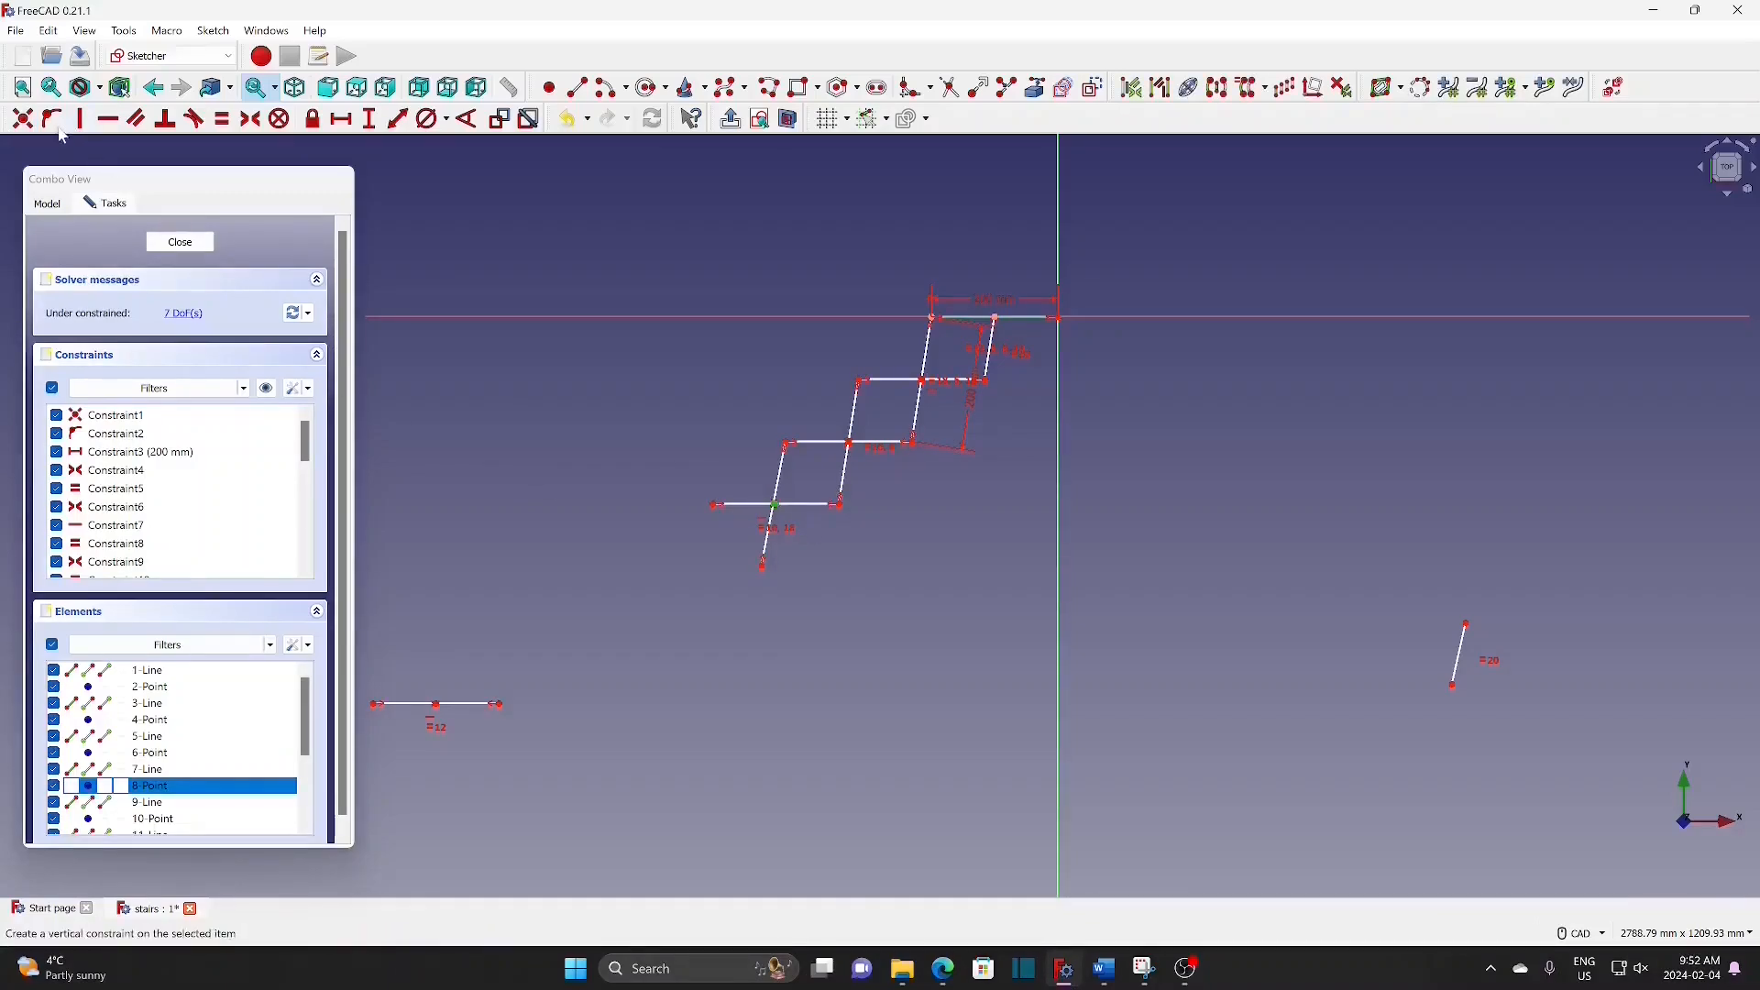
pyautogui.click(23, 120)
pyautogui.moveTo(496, 709); pyautogui.dragTo(738, 555)
pyautogui.click(766, 567)
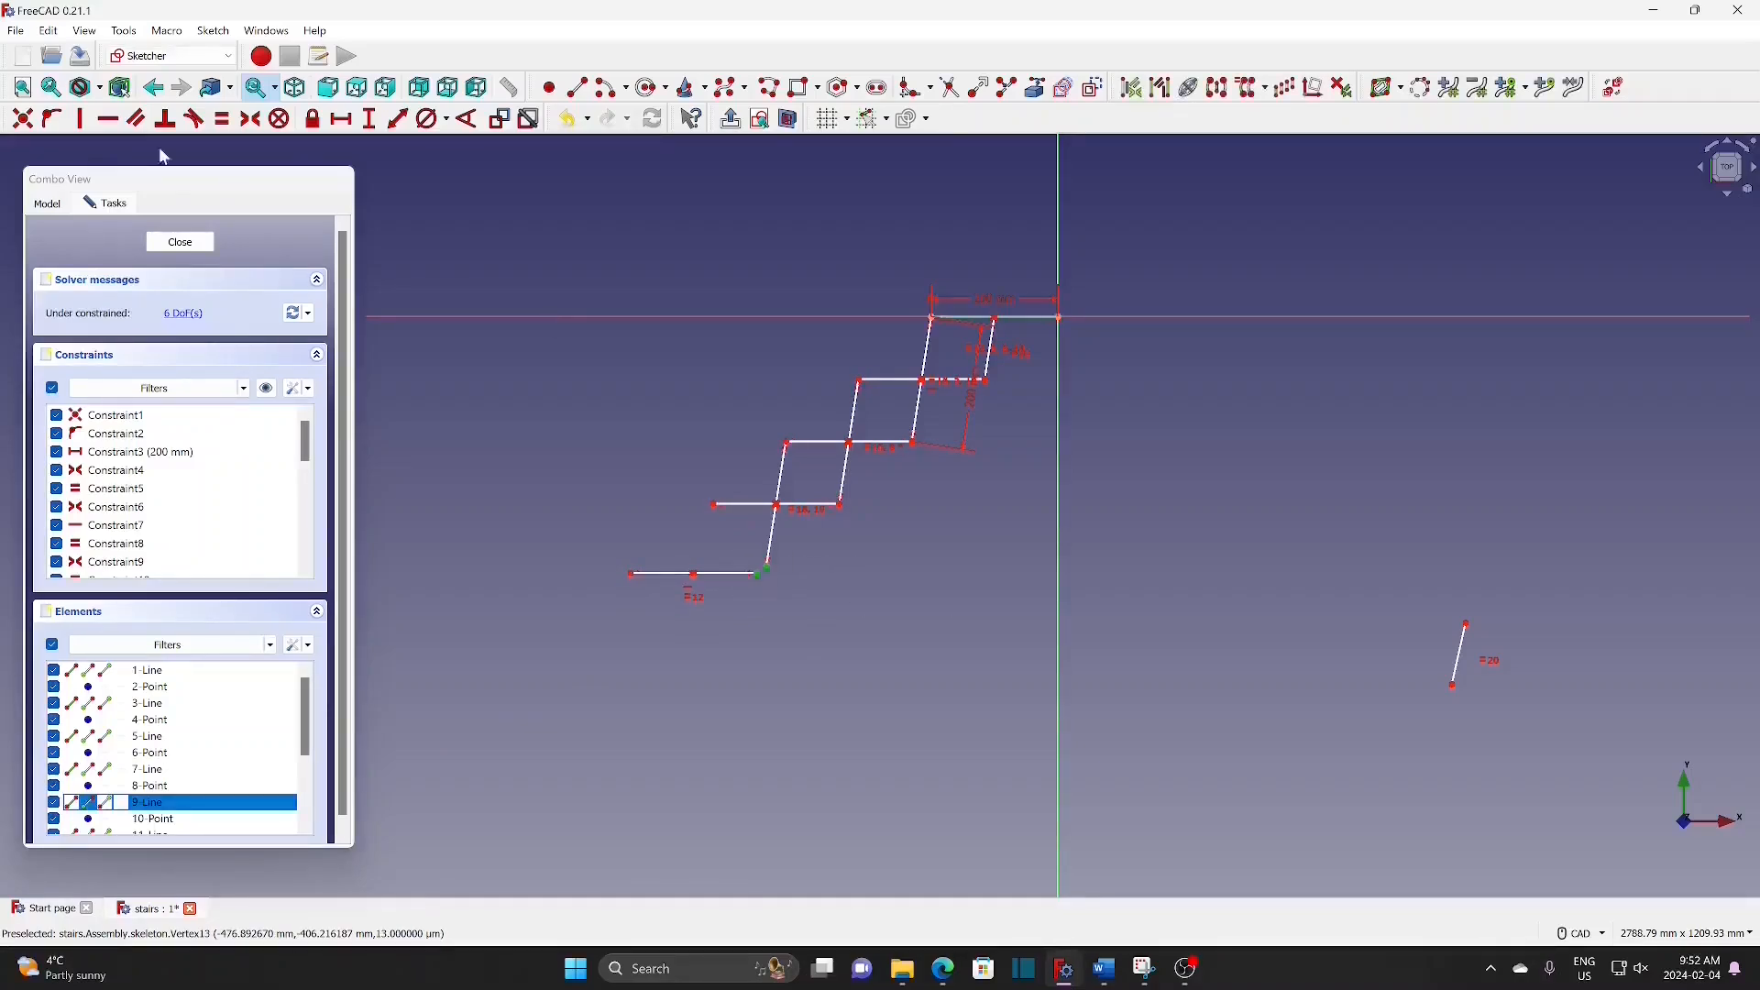
pyautogui.click(23, 119)
# Step: Join the =20 riser at the bottom-left and flex the profile to check its remaining freedom
pyautogui.moveTo(1460, 655); pyautogui.dragTo(719, 597)
pyautogui.click(23, 119)
pyautogui.click(23, 119)
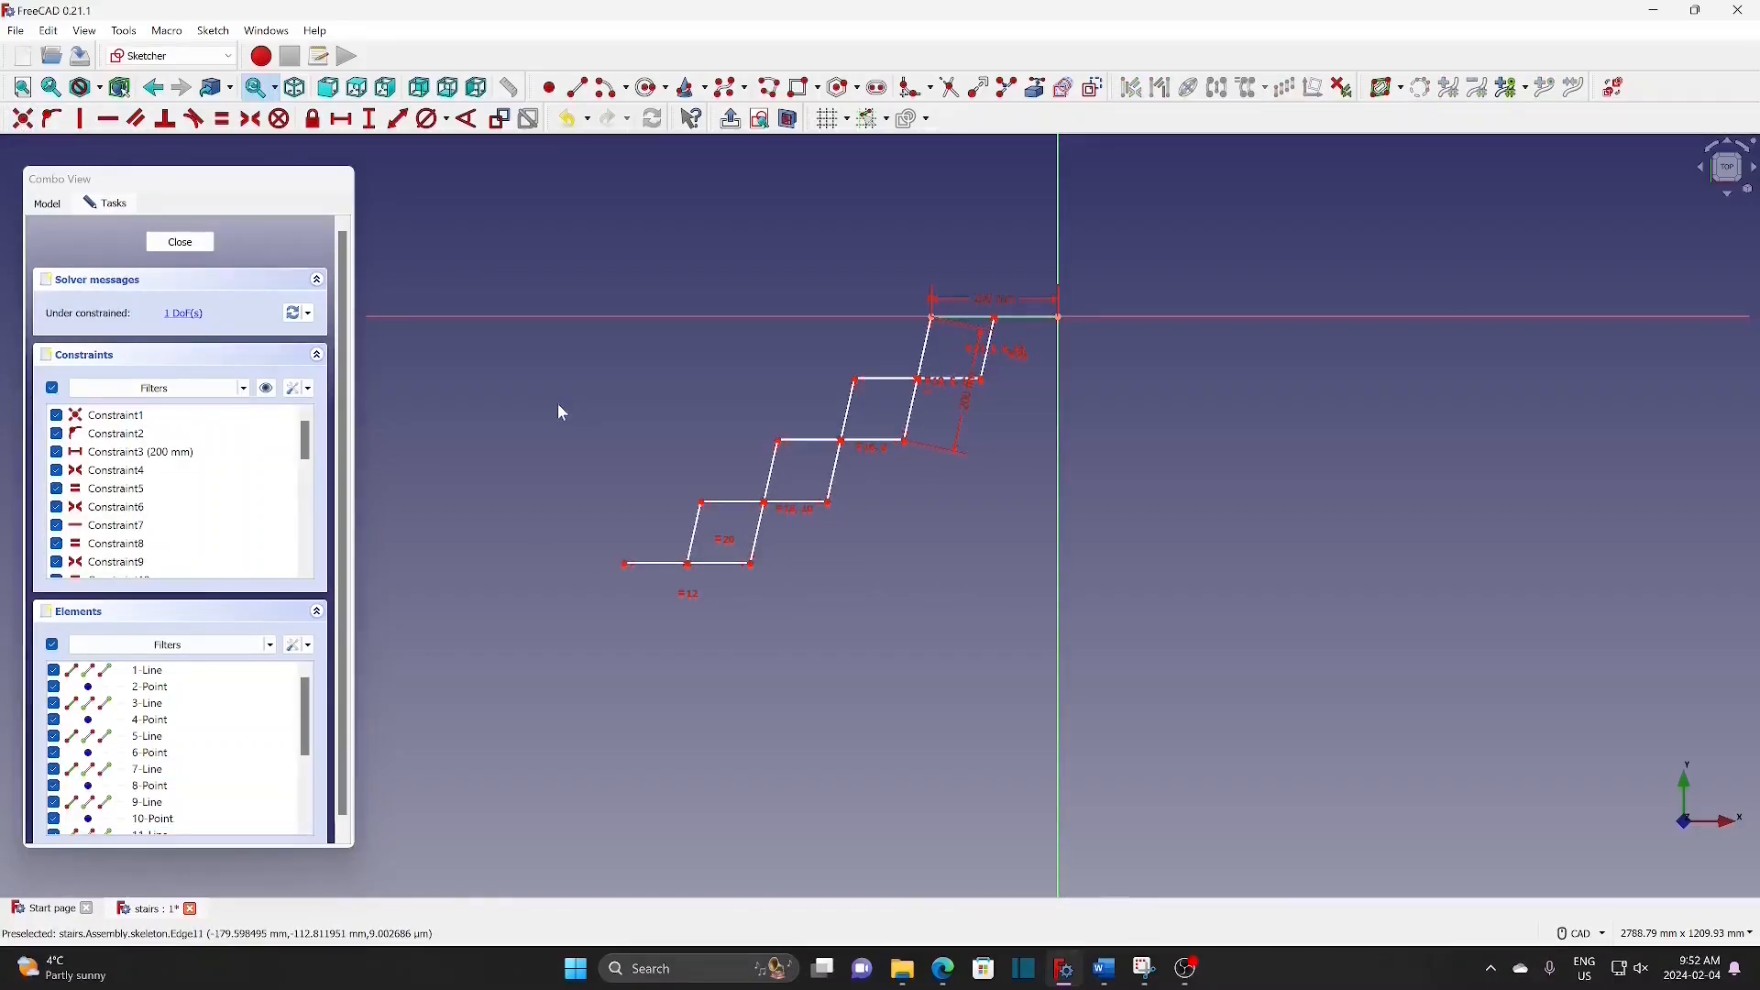
pyautogui.moveTo(715, 573)
pyautogui.mouseDown()
pyautogui.moveTo(789, 589)
pyautogui.moveTo(692, 594)
pyautogui.moveTo(810, 597)
pyautogui.moveTo(678, 605)
pyautogui.moveTo(801, 601)
pyautogui.moveTo(729, 612)
pyautogui.mouseUp()
# Step: Draw a short vertical line from the horizontal axis and constrain its length to 20 mm
pyautogui.scroll(2, 817, 283)
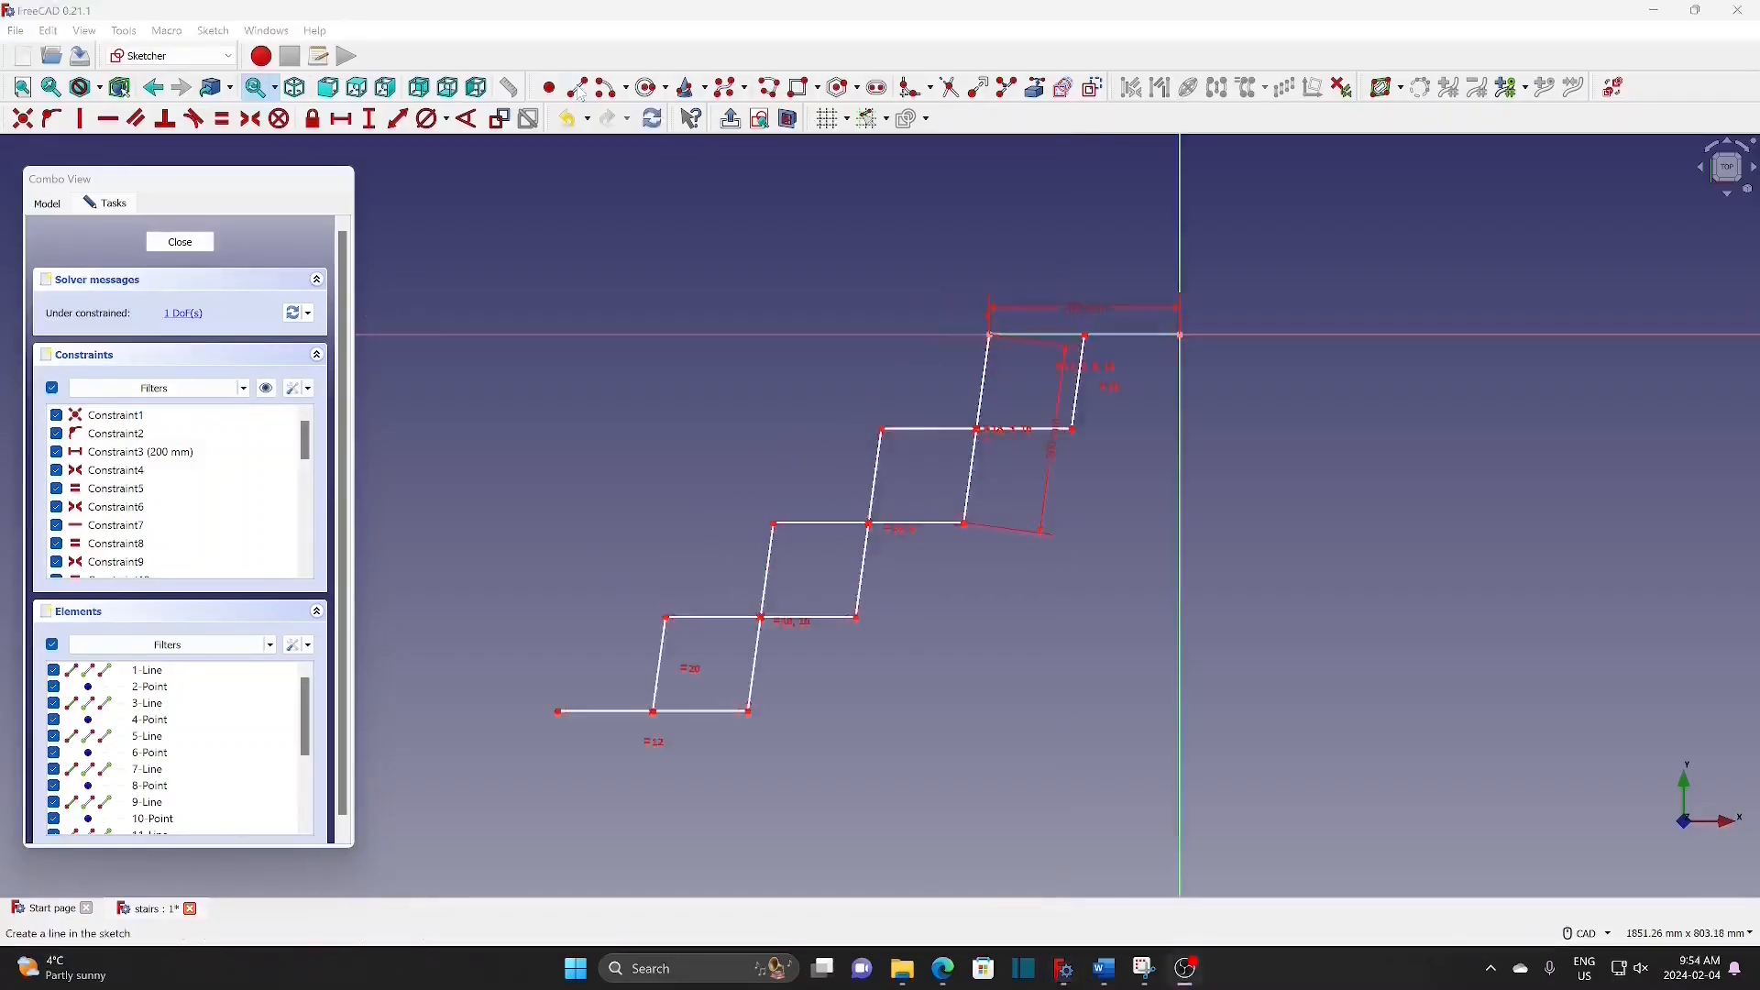
pyautogui.press('g')
pyautogui.press('l')
pyautogui.click(1460, 336)
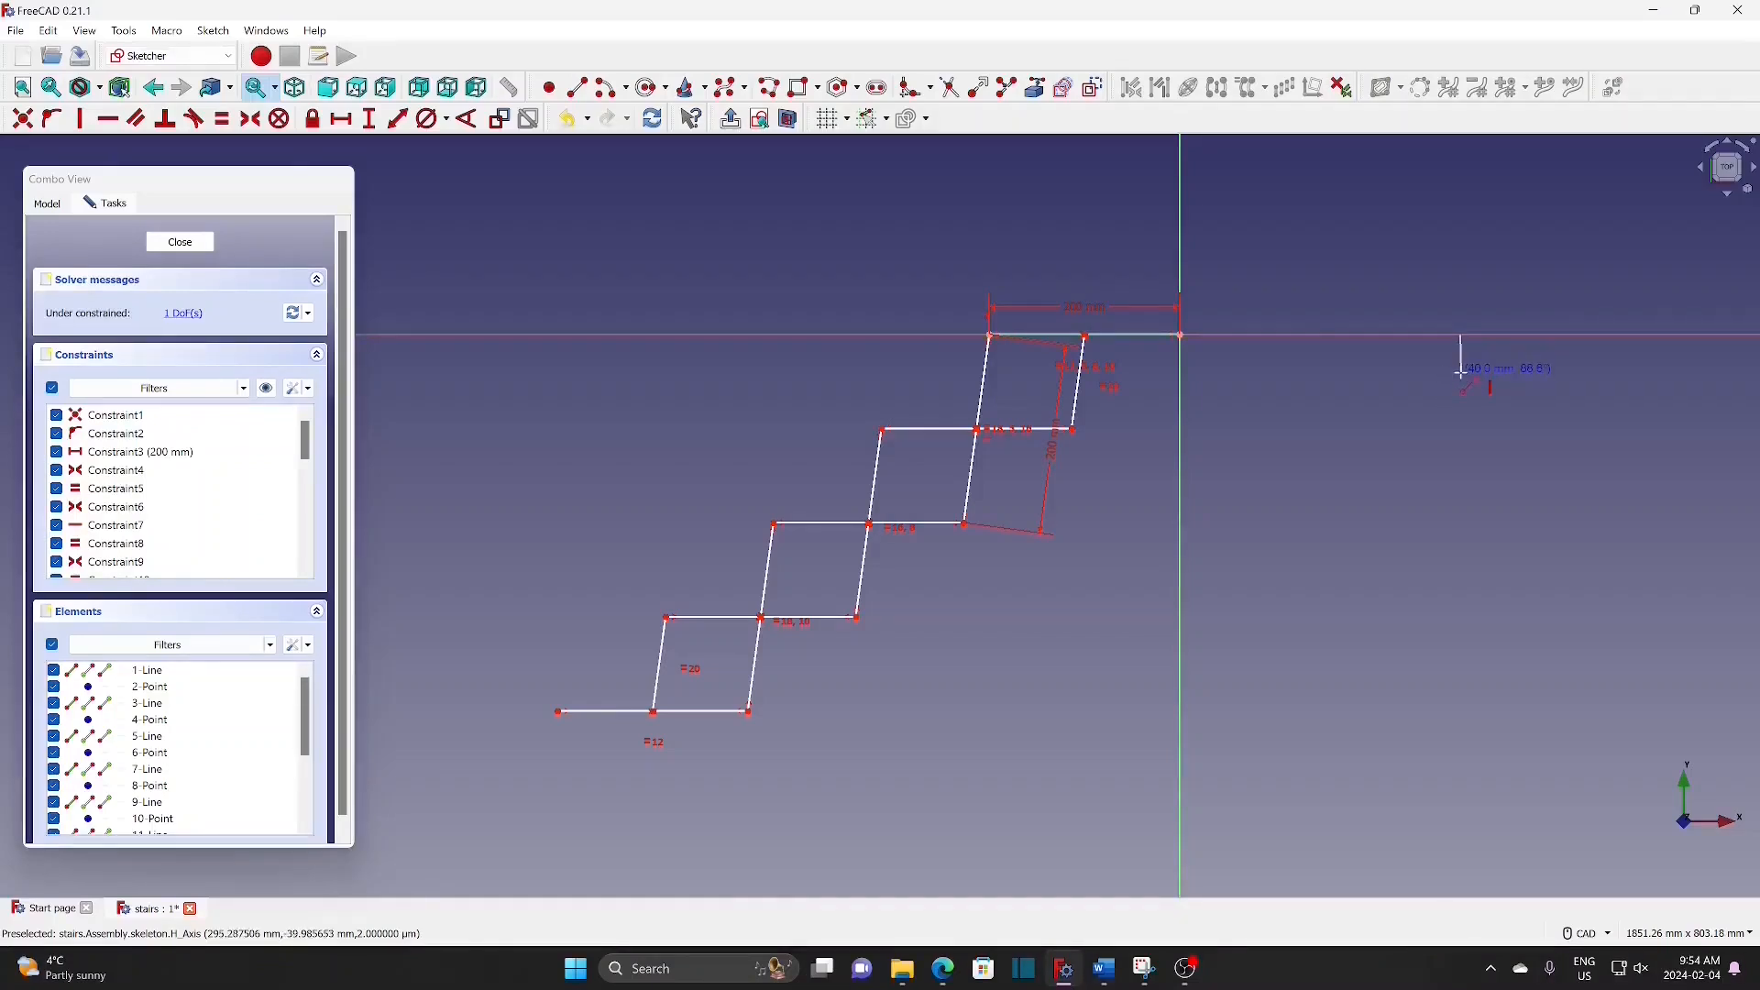
pyautogui.click(1462, 377)
pyautogui.click(1461, 351)
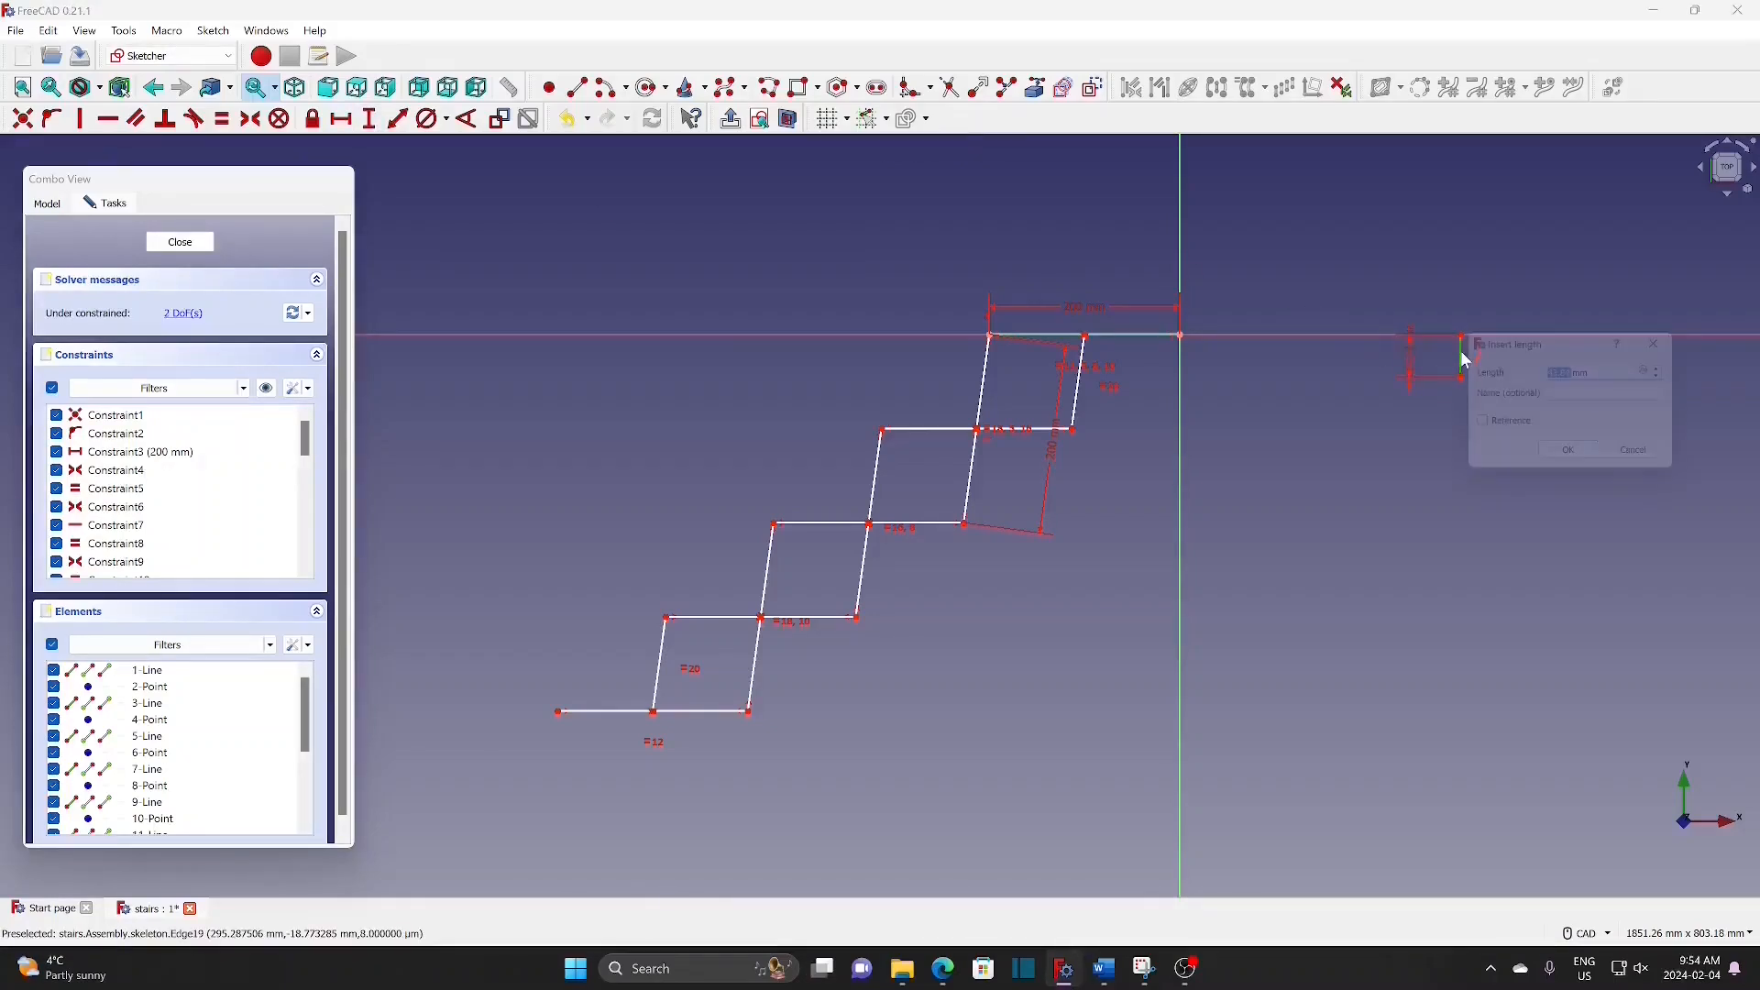
pyautogui.write('2')
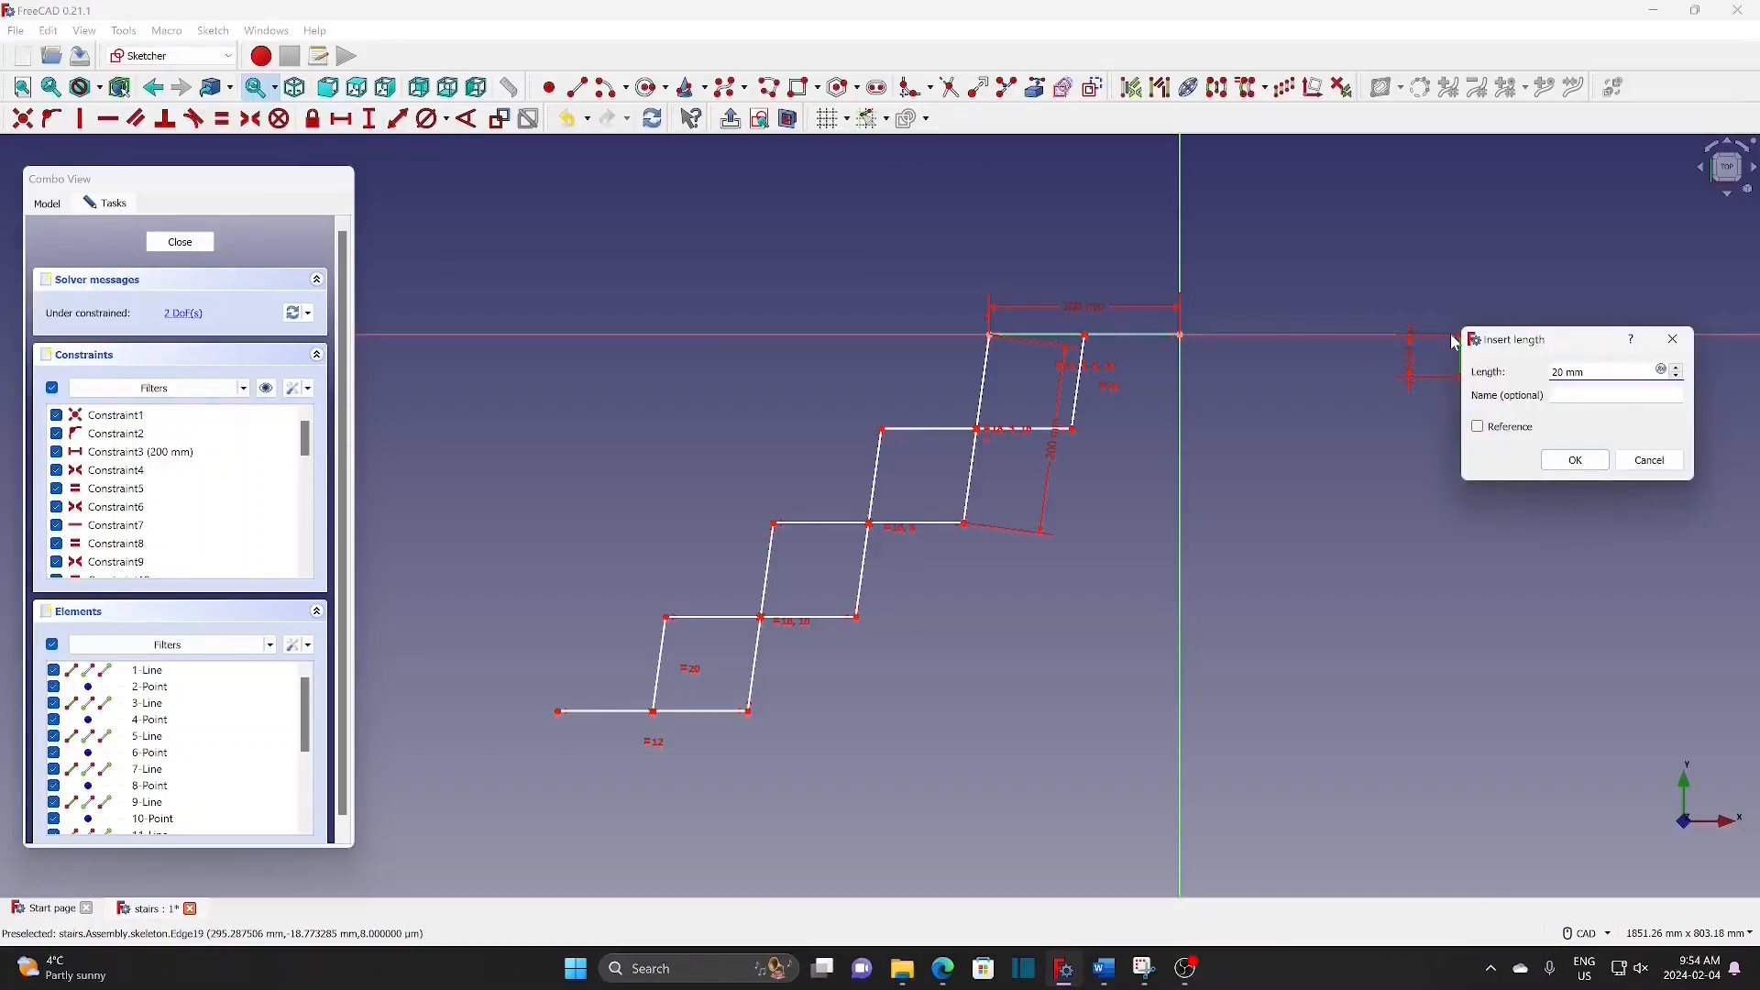
pyautogui.click(1573, 463)
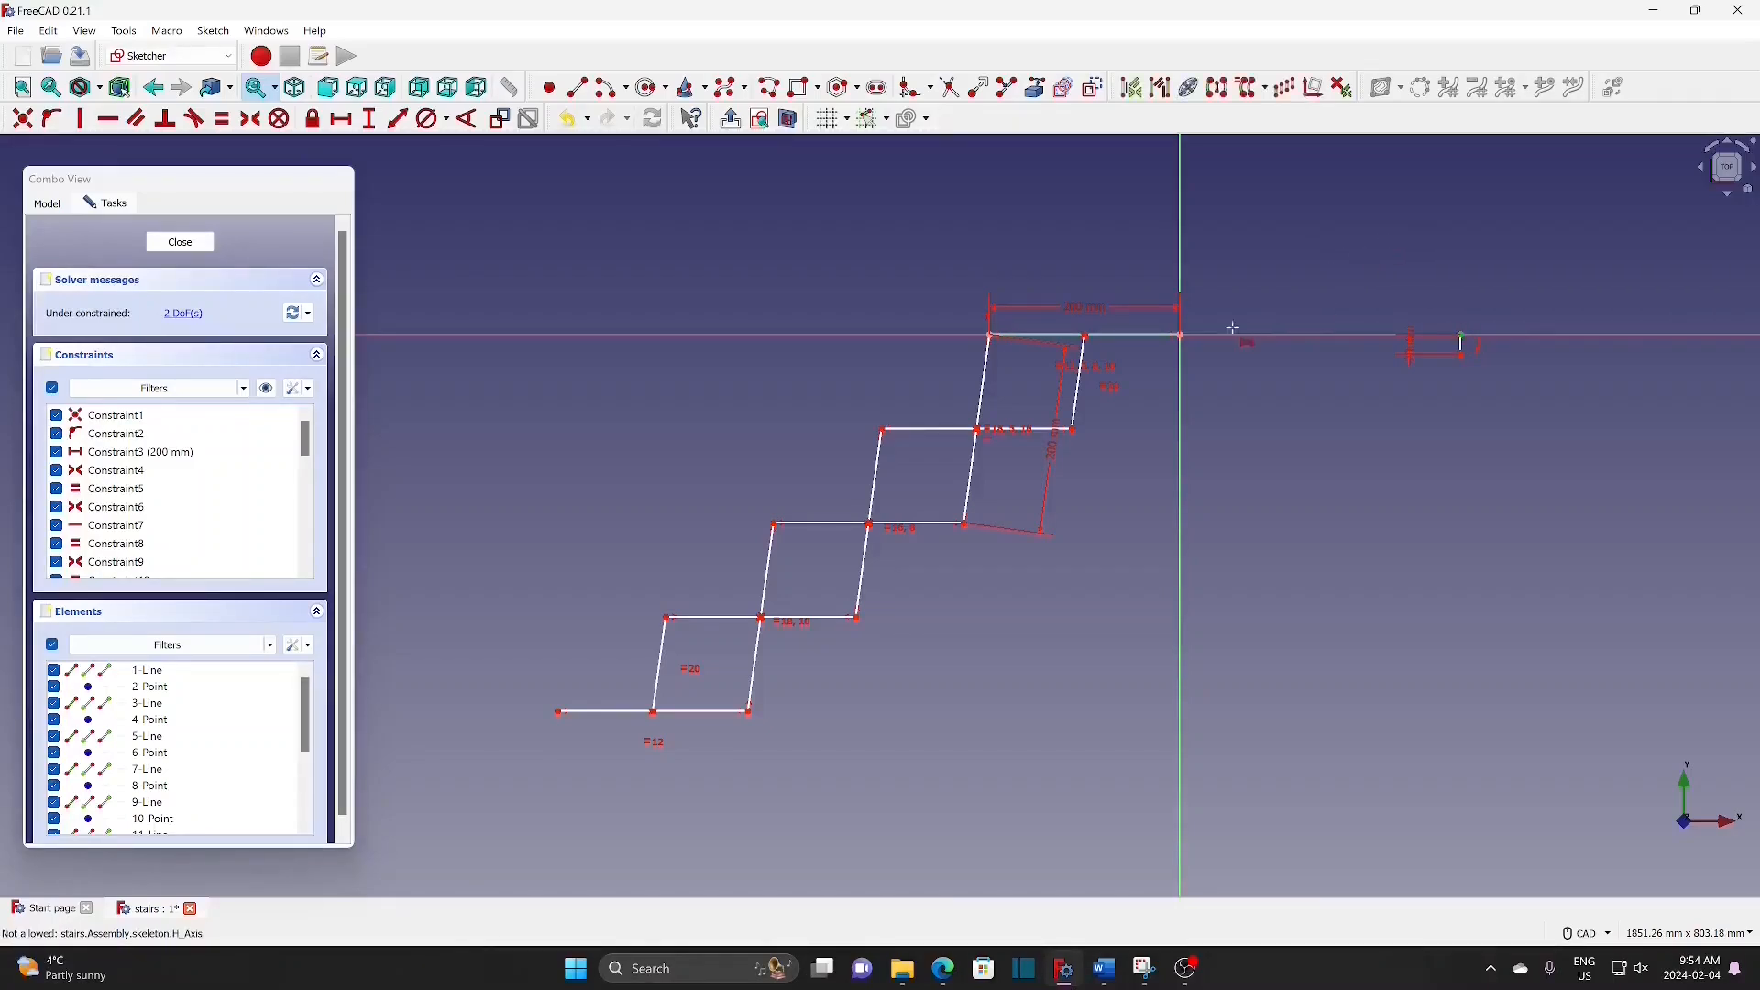
# Step: Constrain the right endpoint 200 mm horizontally from the origin and draw the short vertical end segment
pyautogui.click(1181, 334)
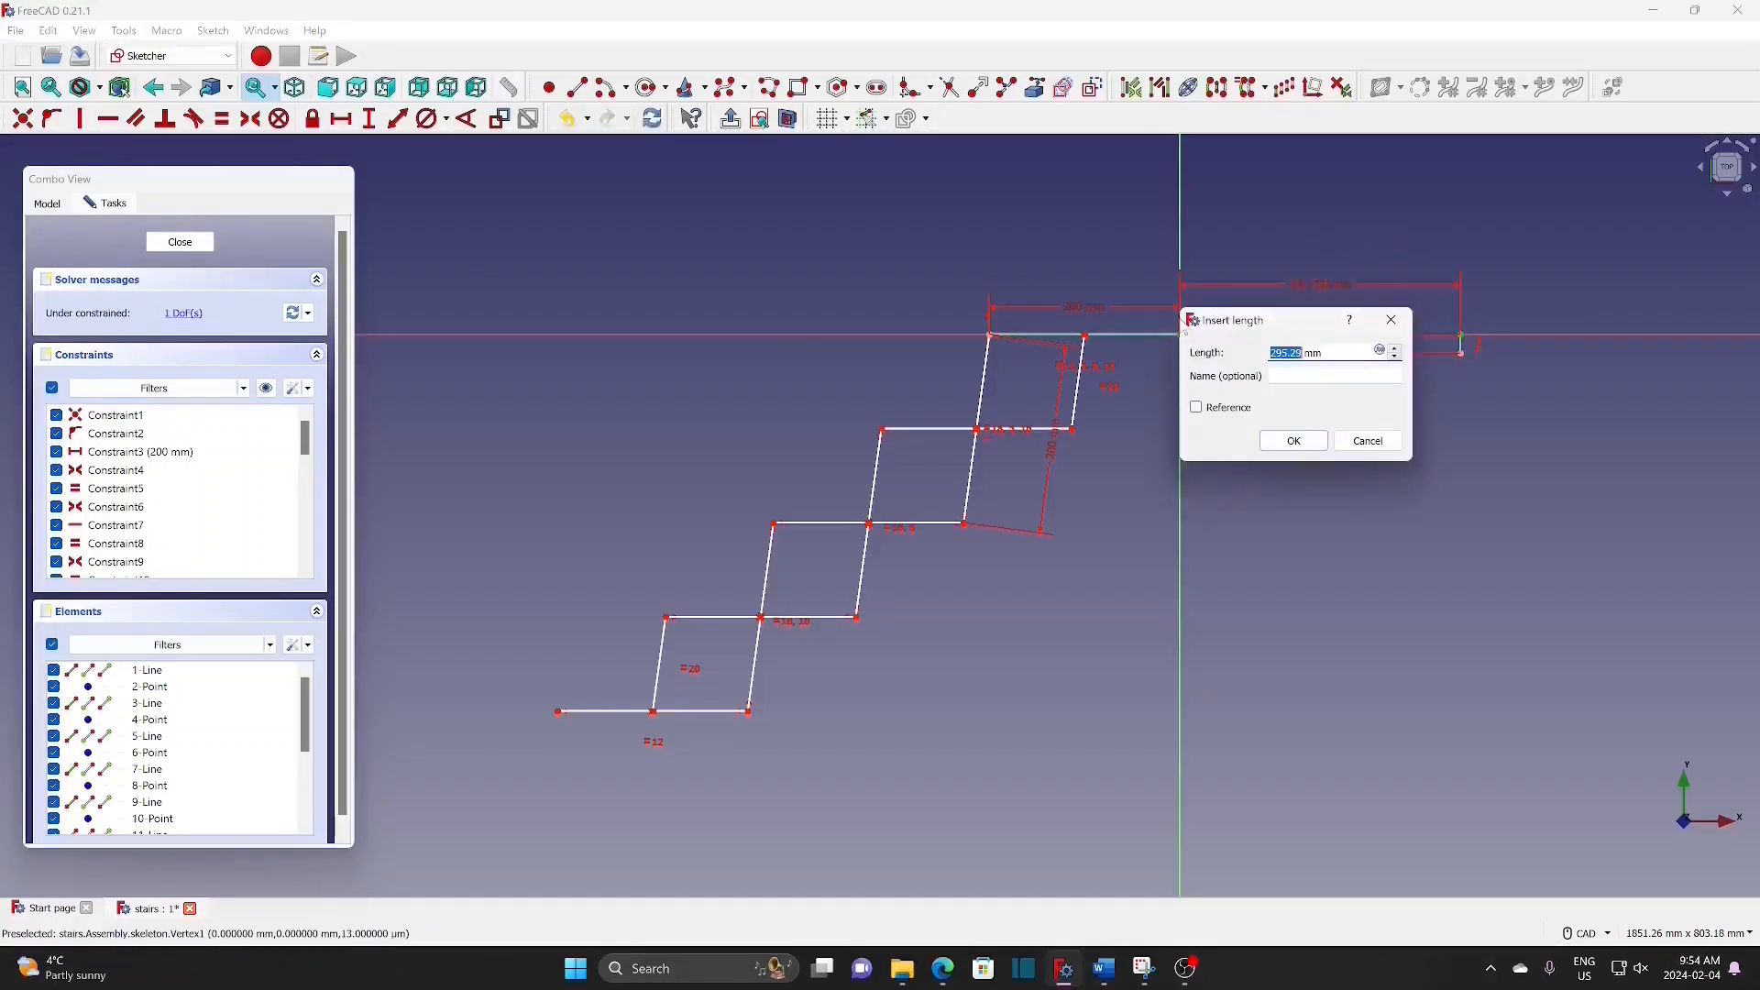
pyautogui.write('200')
pyautogui.click(1293, 441)
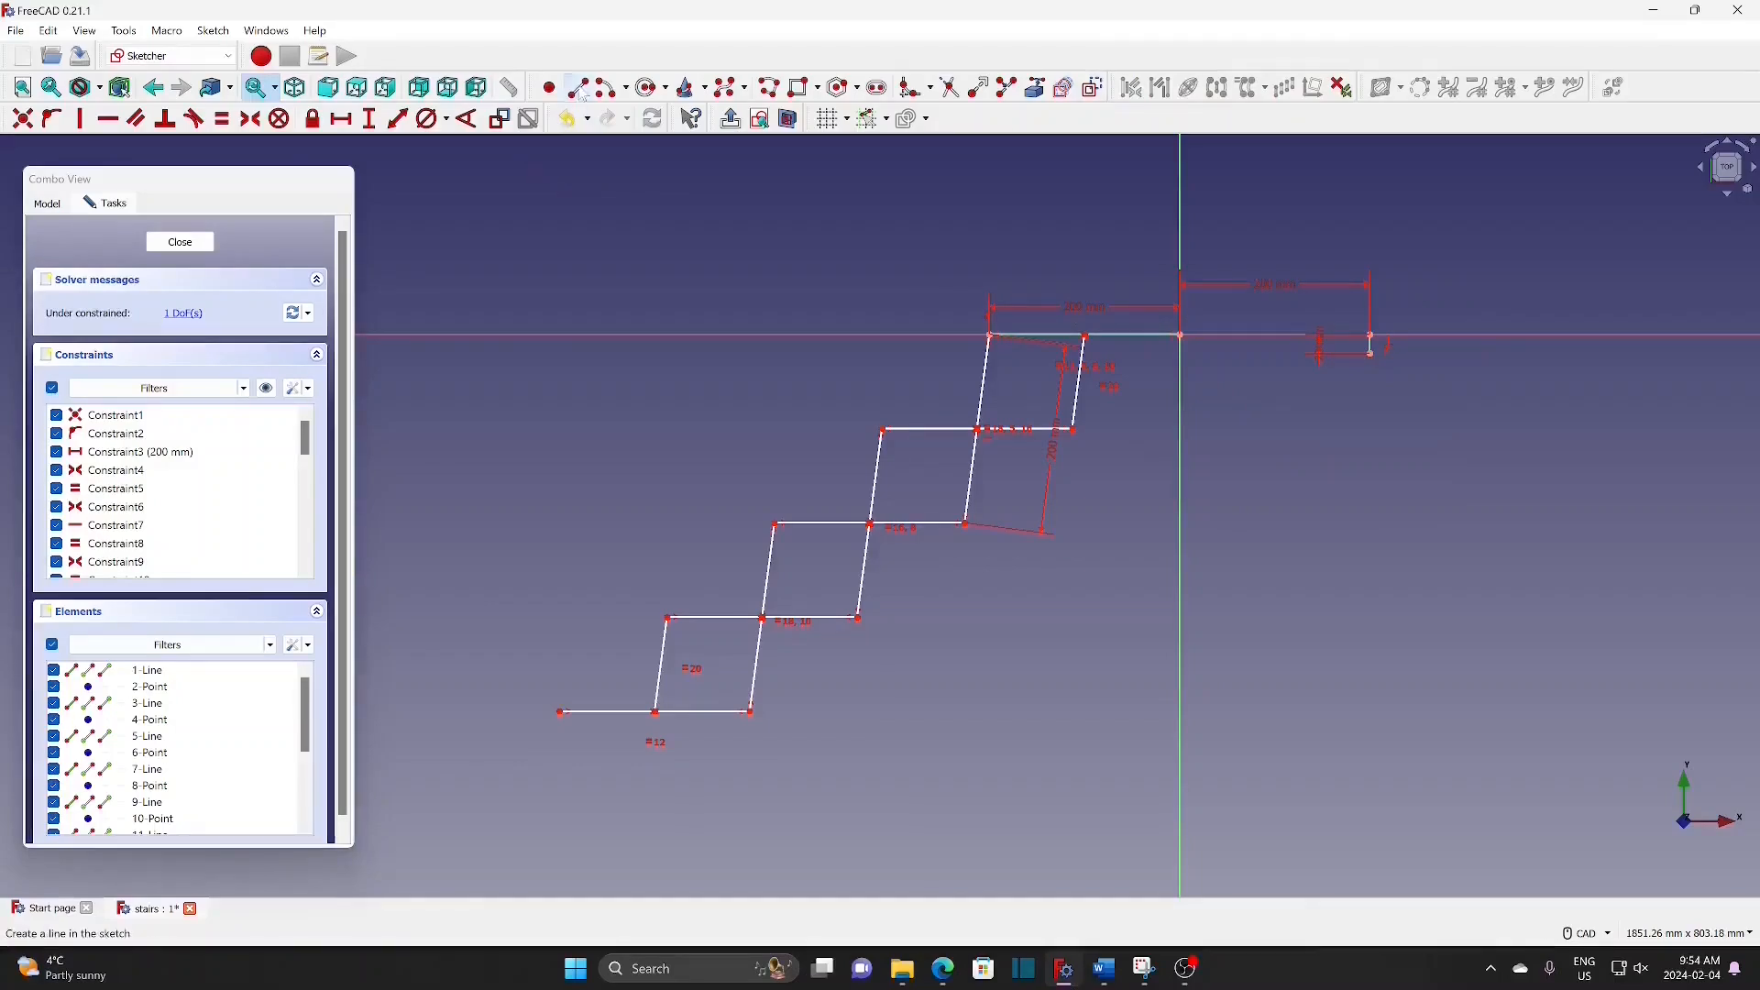
pyautogui.click(1372, 354)
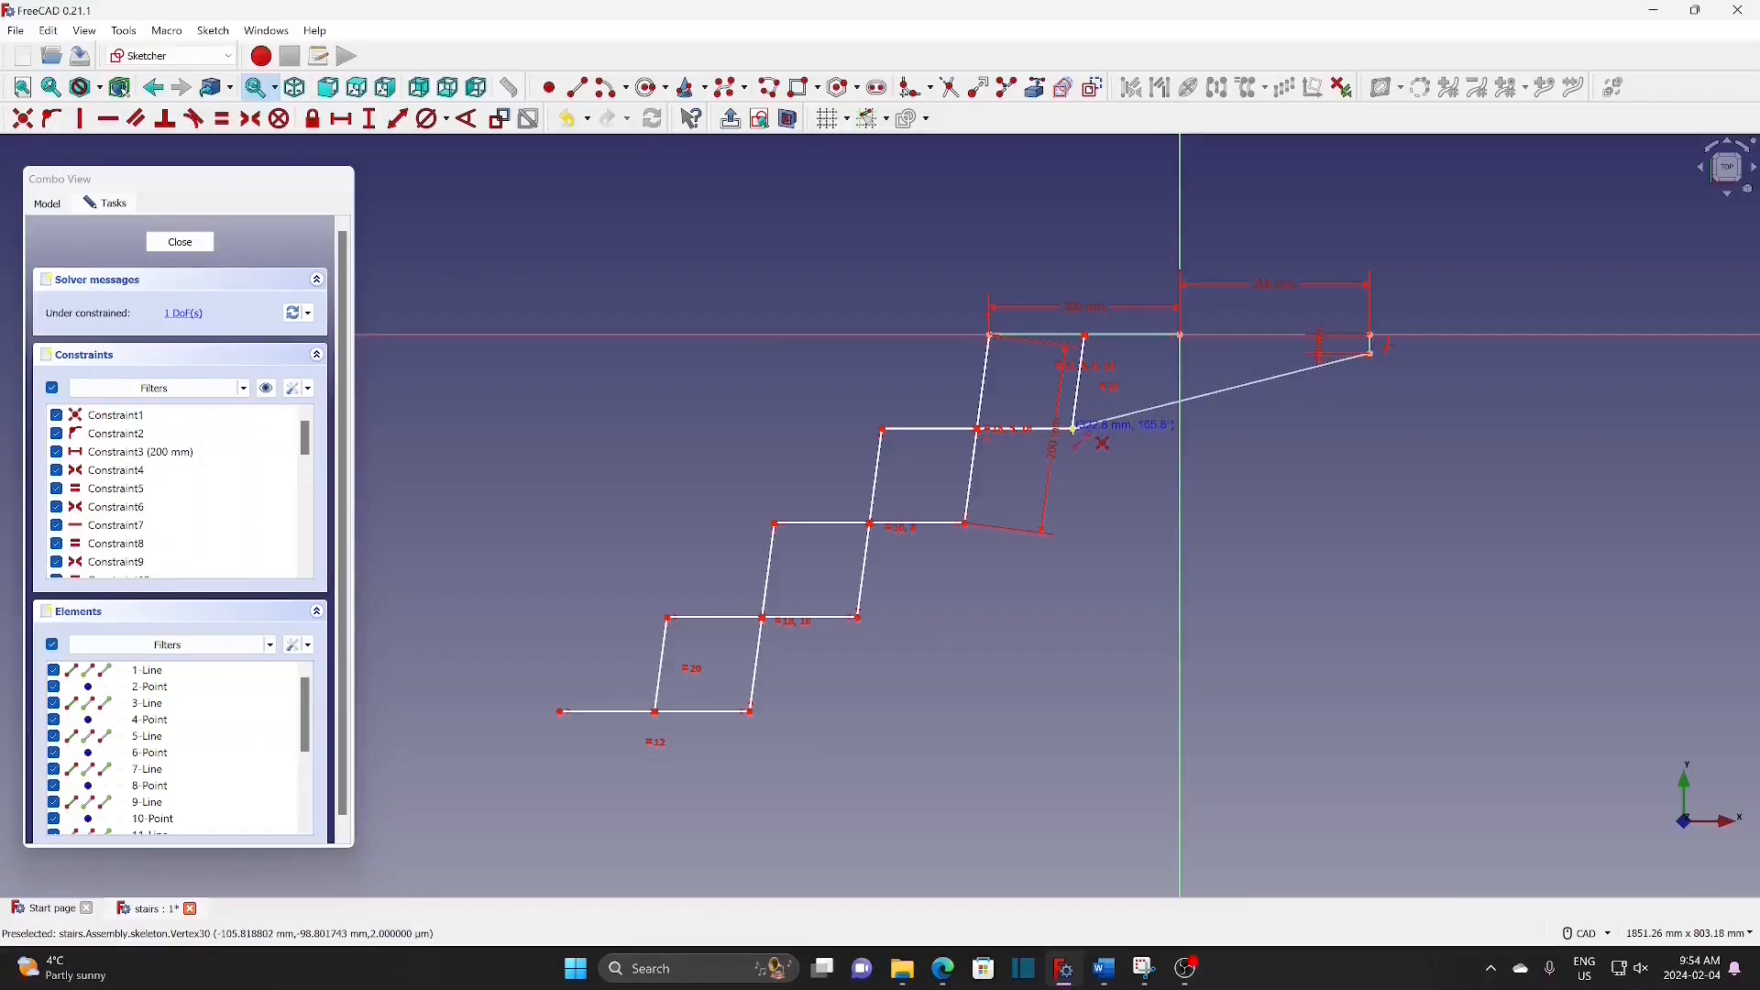
# Step: Close the line onto the stair vertex and give the sloped line a reference-only length dimension
pyautogui.click(1074, 430)
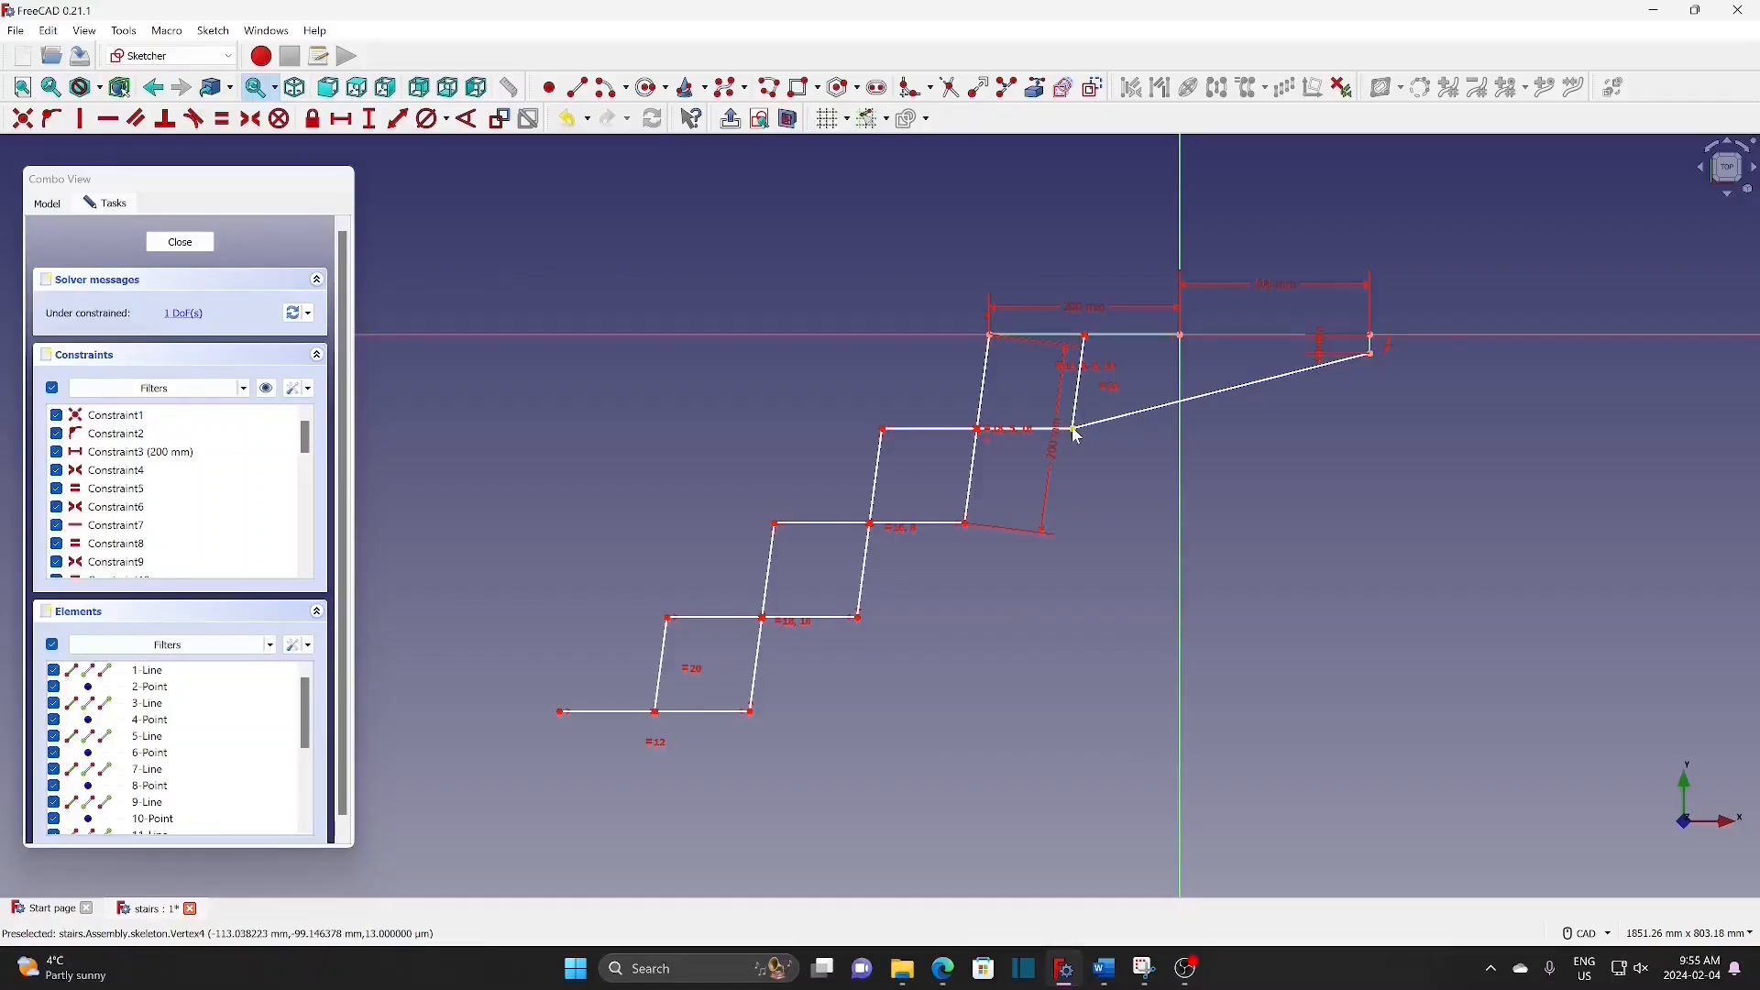
pyautogui.moveTo(1078, 433)
pyautogui.mouseDown()
pyautogui.moveTo(1137, 443)
pyautogui.moveTo(1055, 453)
pyautogui.moveTo(1253, 386)
pyautogui.mouseUp()
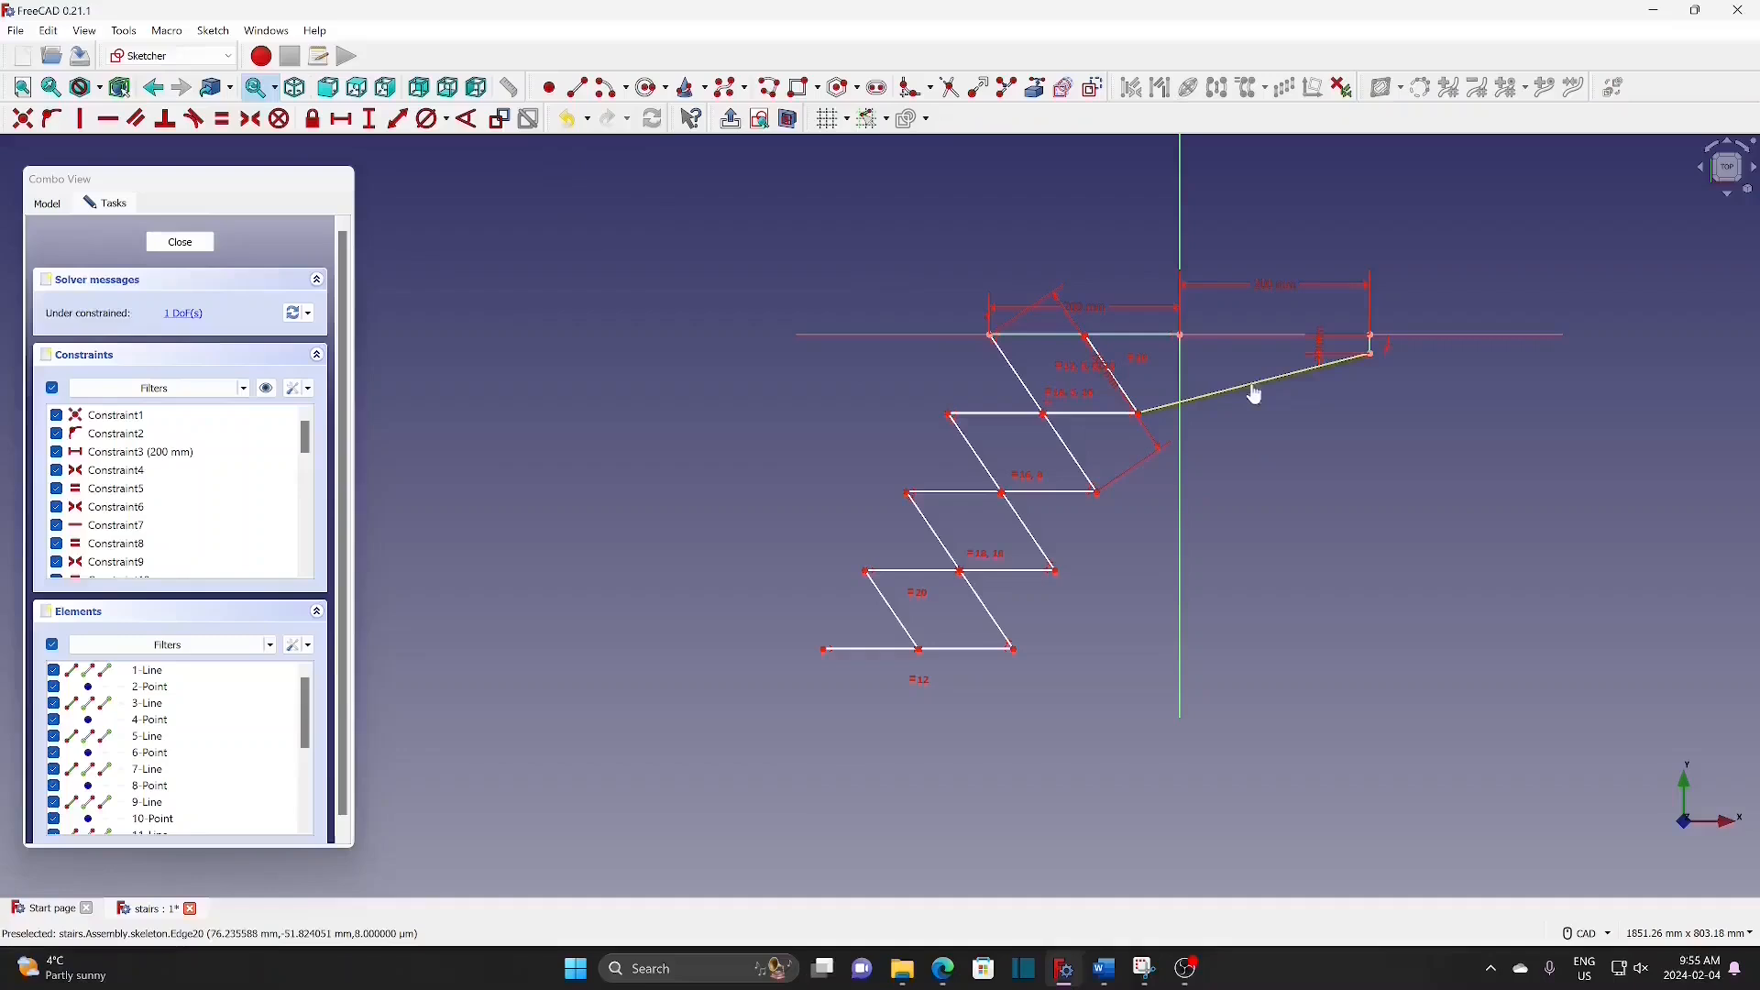
pyautogui.click(1256, 395)
pyautogui.click(1271, 461)
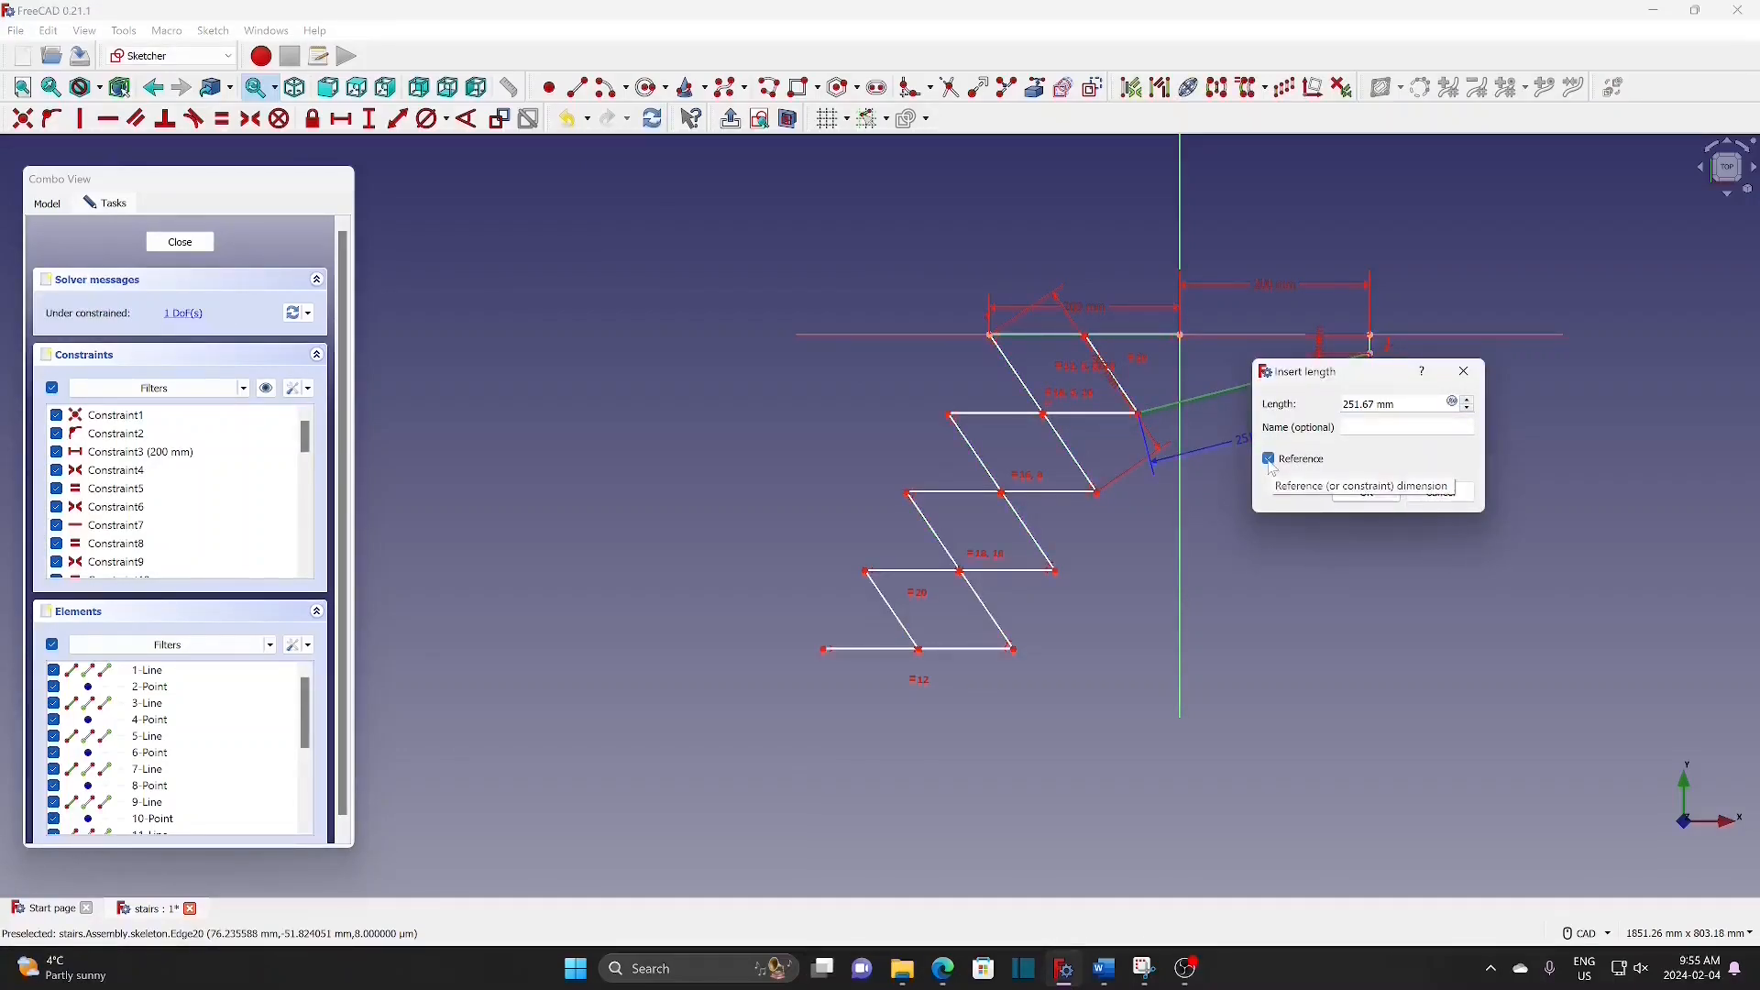
pyautogui.click(1375, 492)
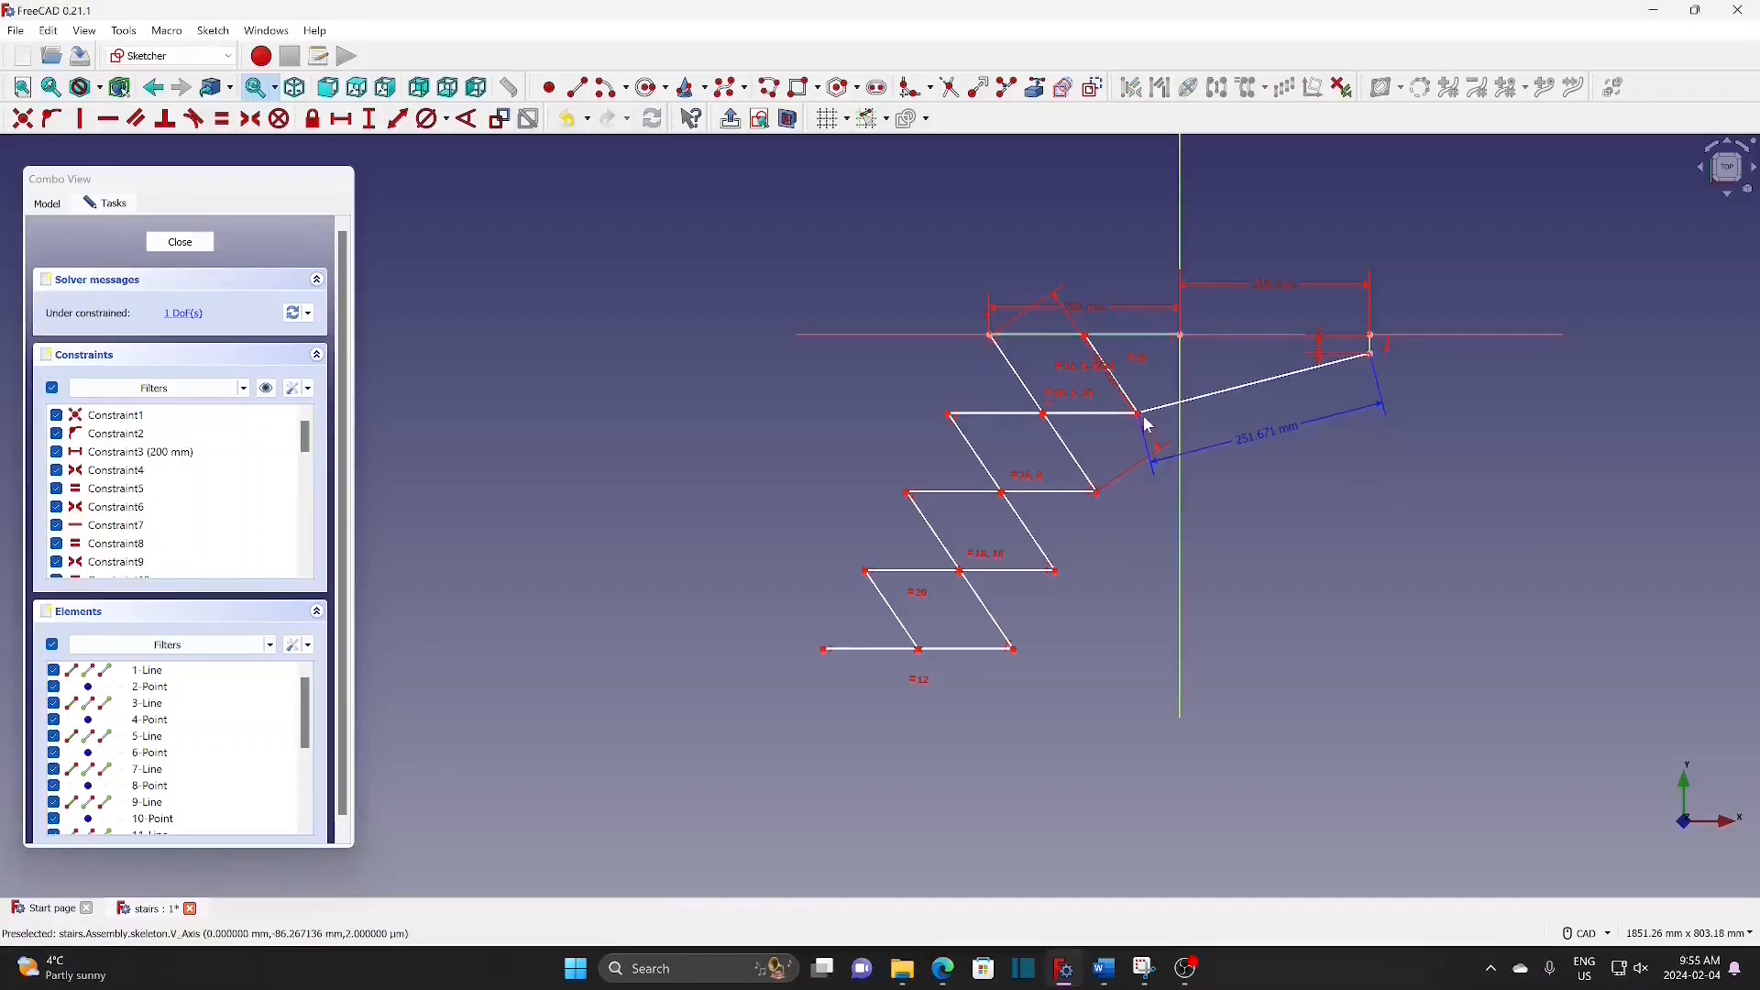
# Step: Drag the stair vertices so the risers stand vertical again and the slope profile is adjusted
pyautogui.moveTo(1141, 421); pyautogui.dragTo(1091, 455)
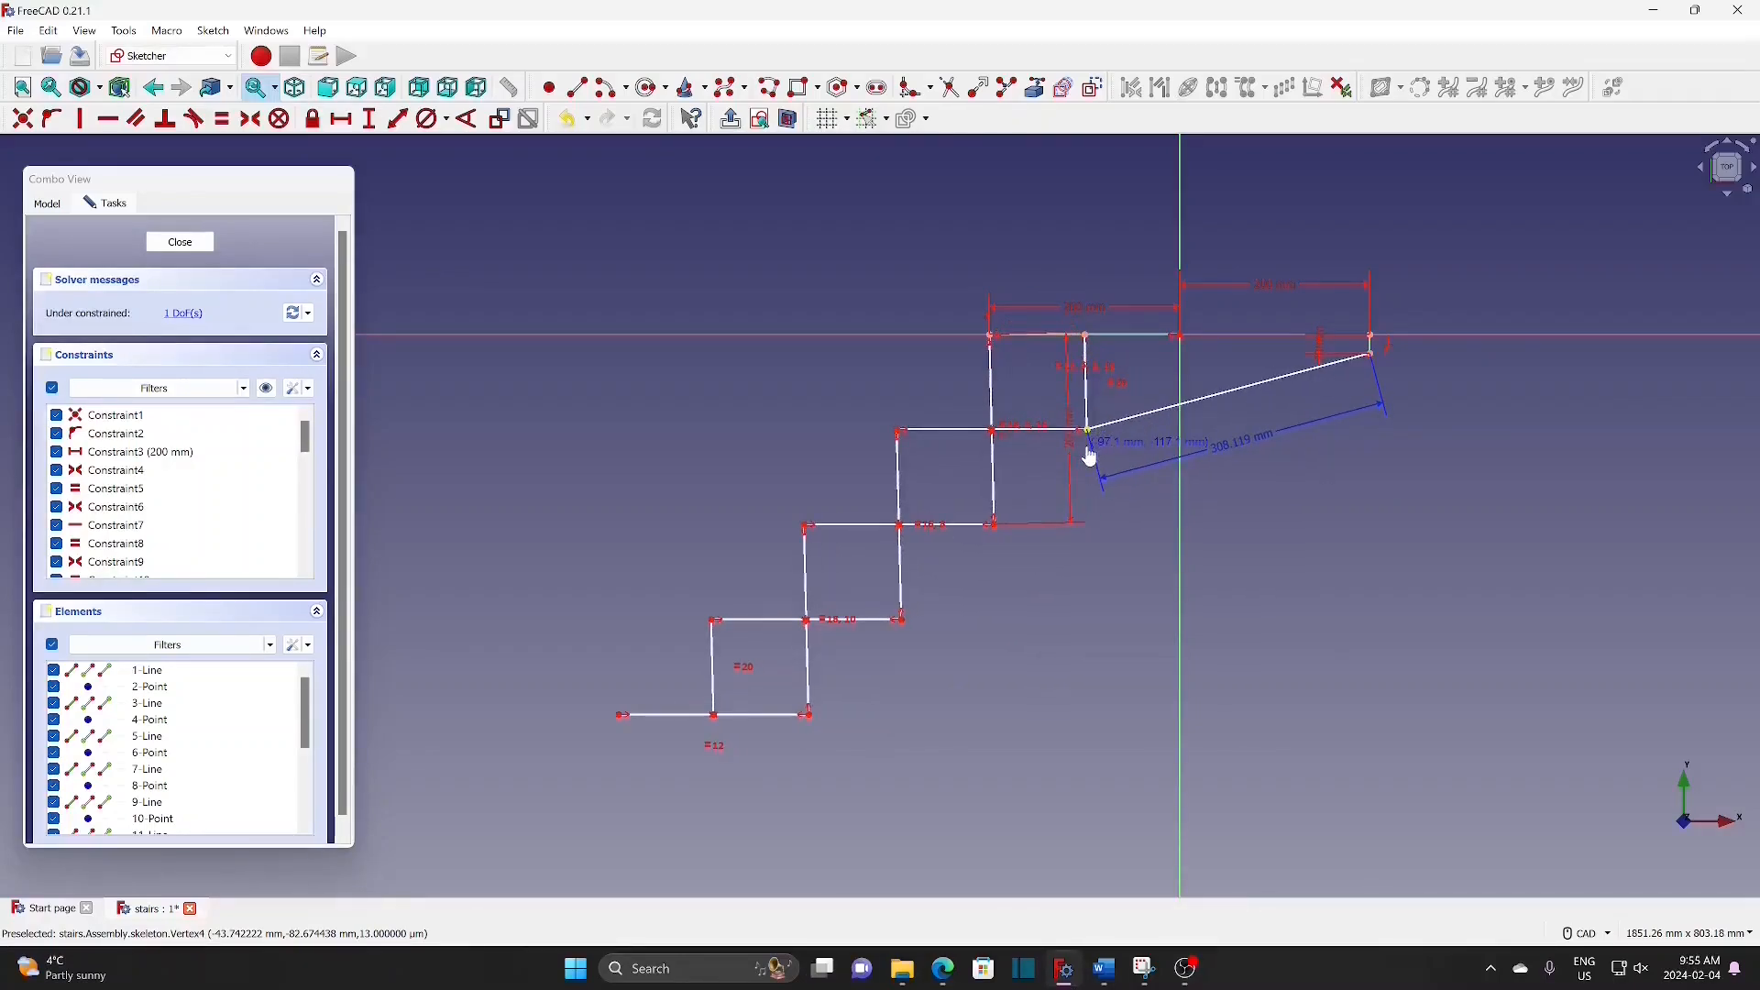
pyautogui.moveTo(1091, 455); pyautogui.dragTo(1093, 462)
pyautogui.moveTo(1093, 462); pyautogui.dragTo(1092, 463)
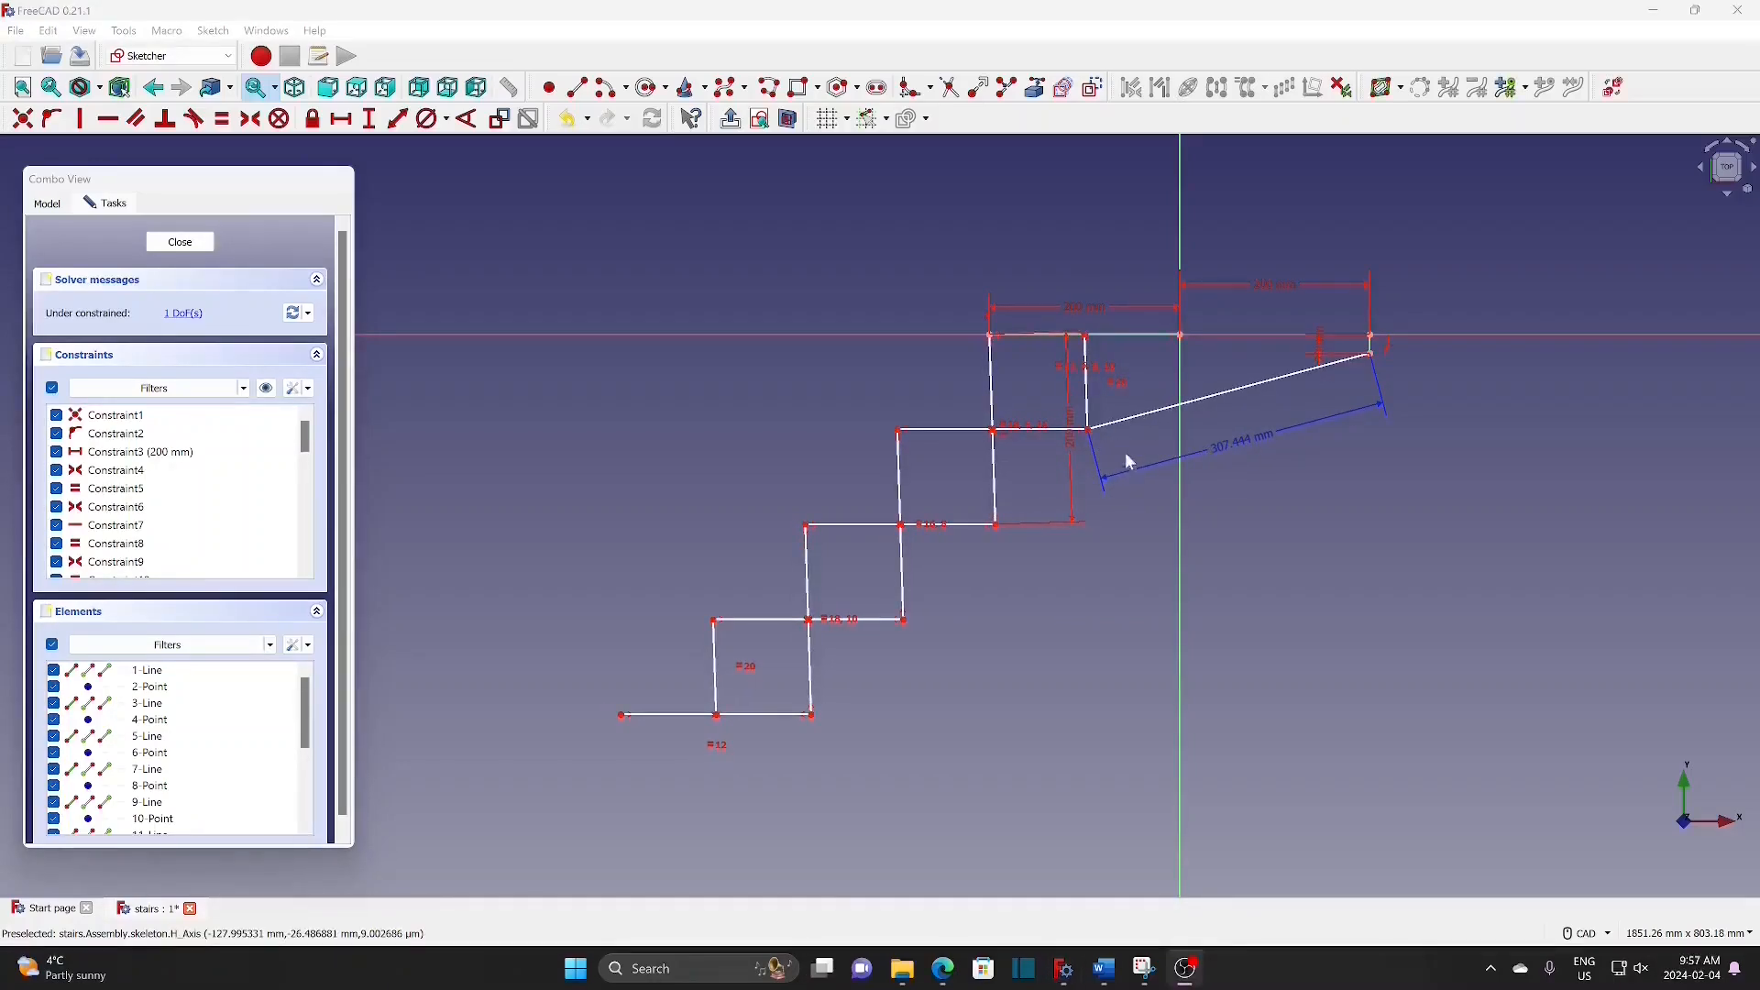
pyautogui.moveTo(1091, 436); pyautogui.dragTo(1178, 366)
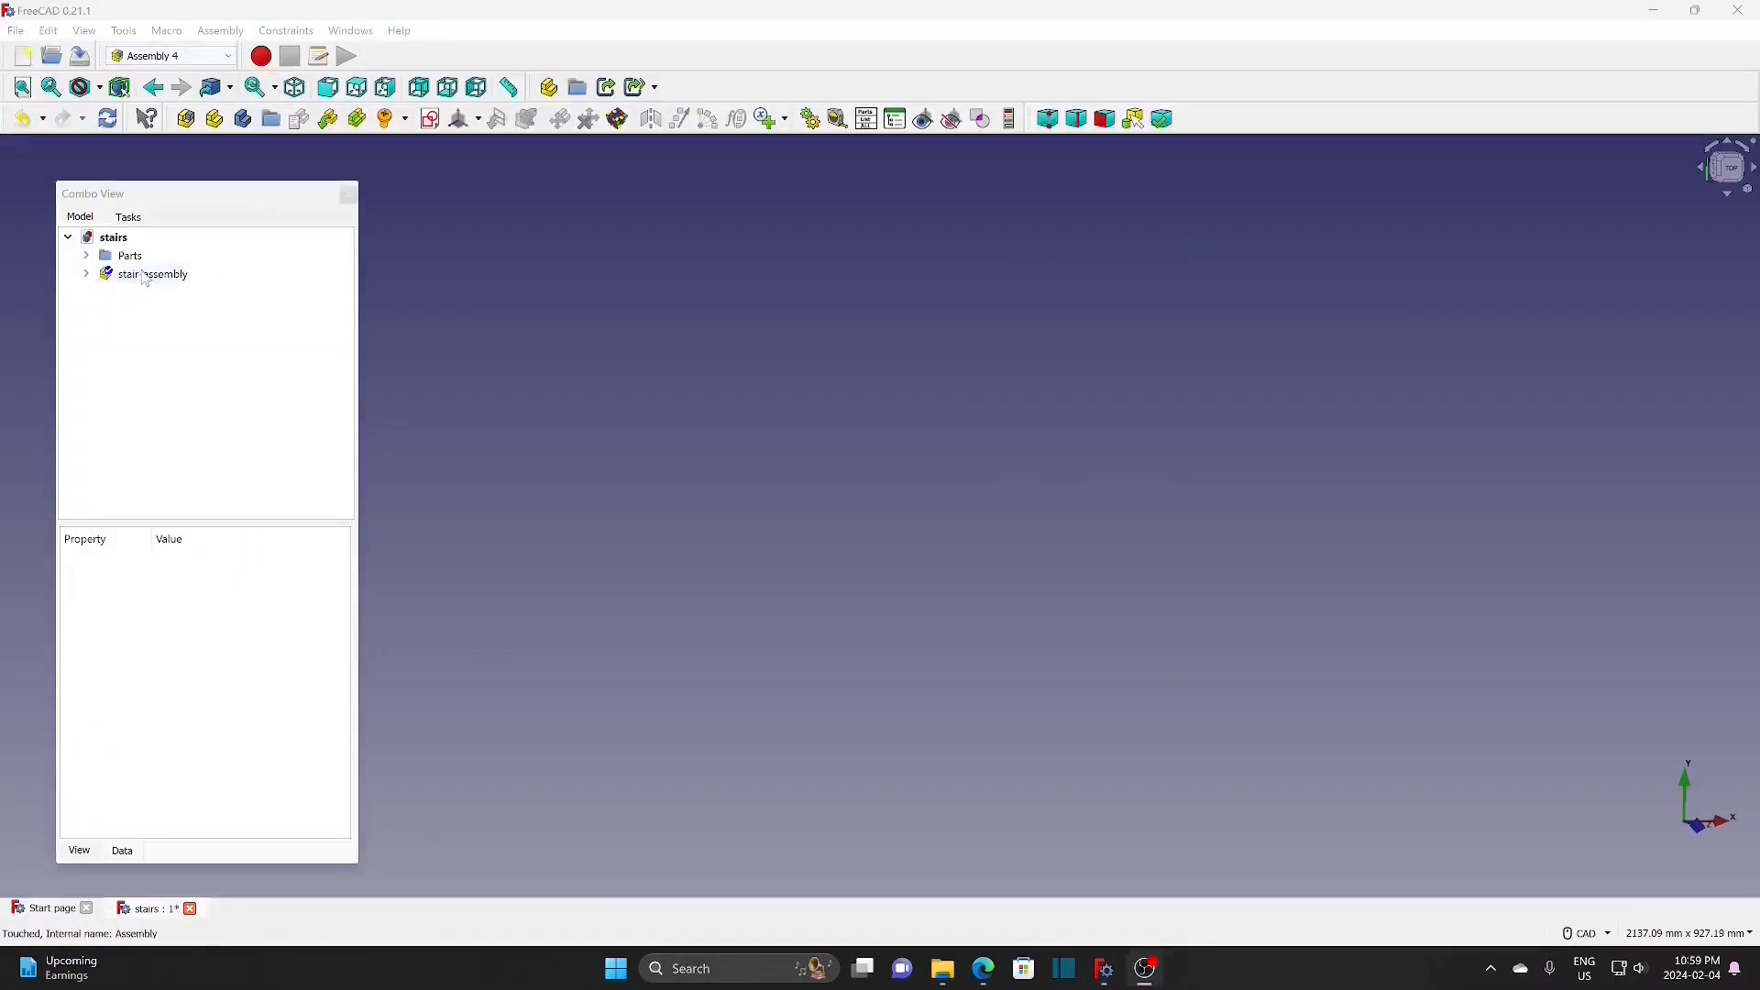
# Step: Create coordinate system t-1 on the skeleton, attached Z-tangent to its top edge (Edge1)
pyautogui.click(87, 274)
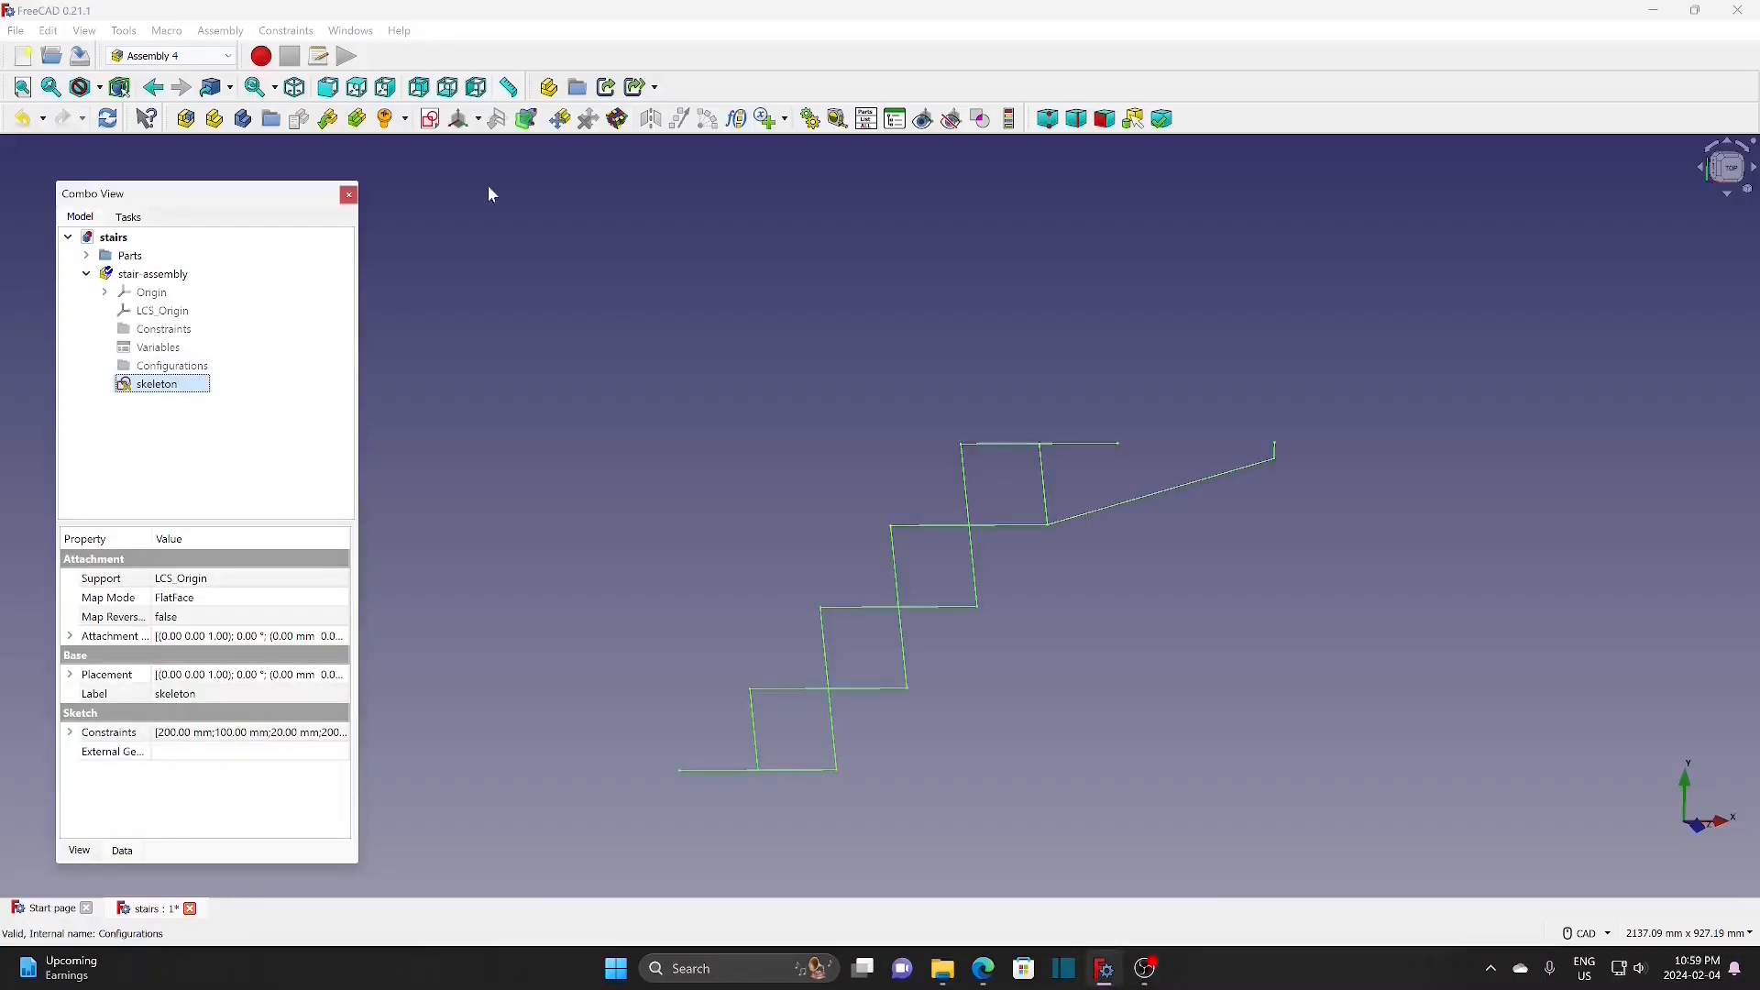
pyautogui.click(479, 123)
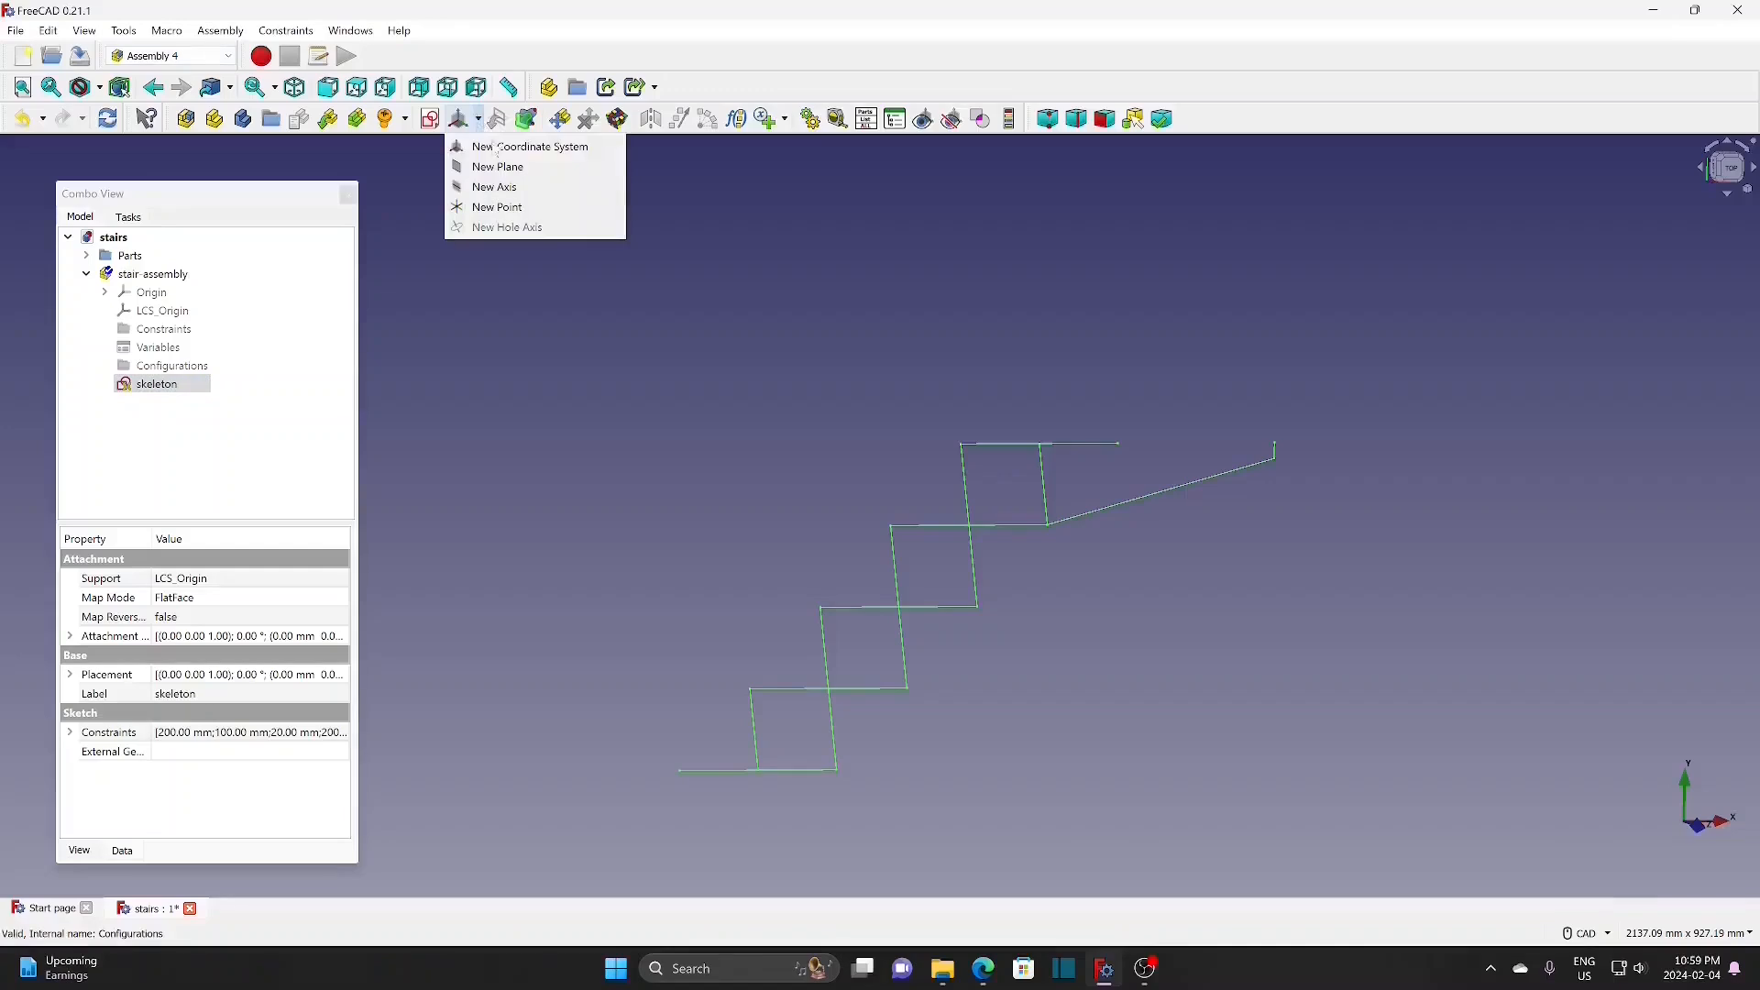
pyautogui.click(523, 143)
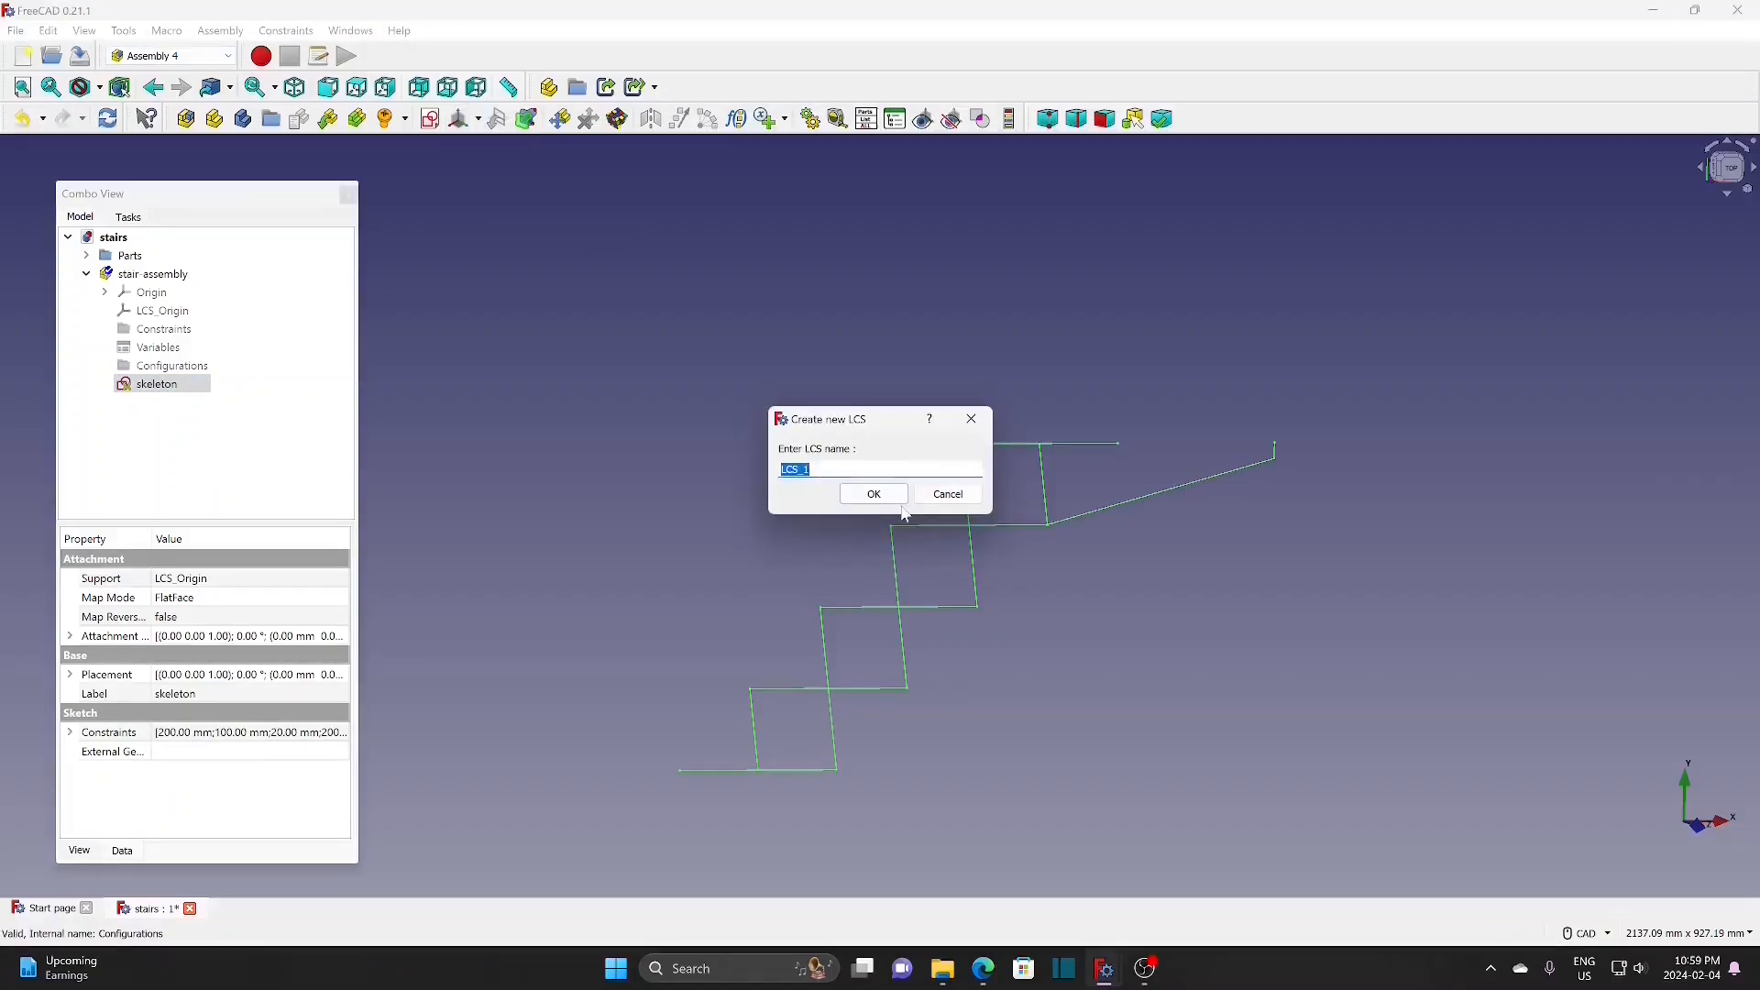
pyautogui.write('t')
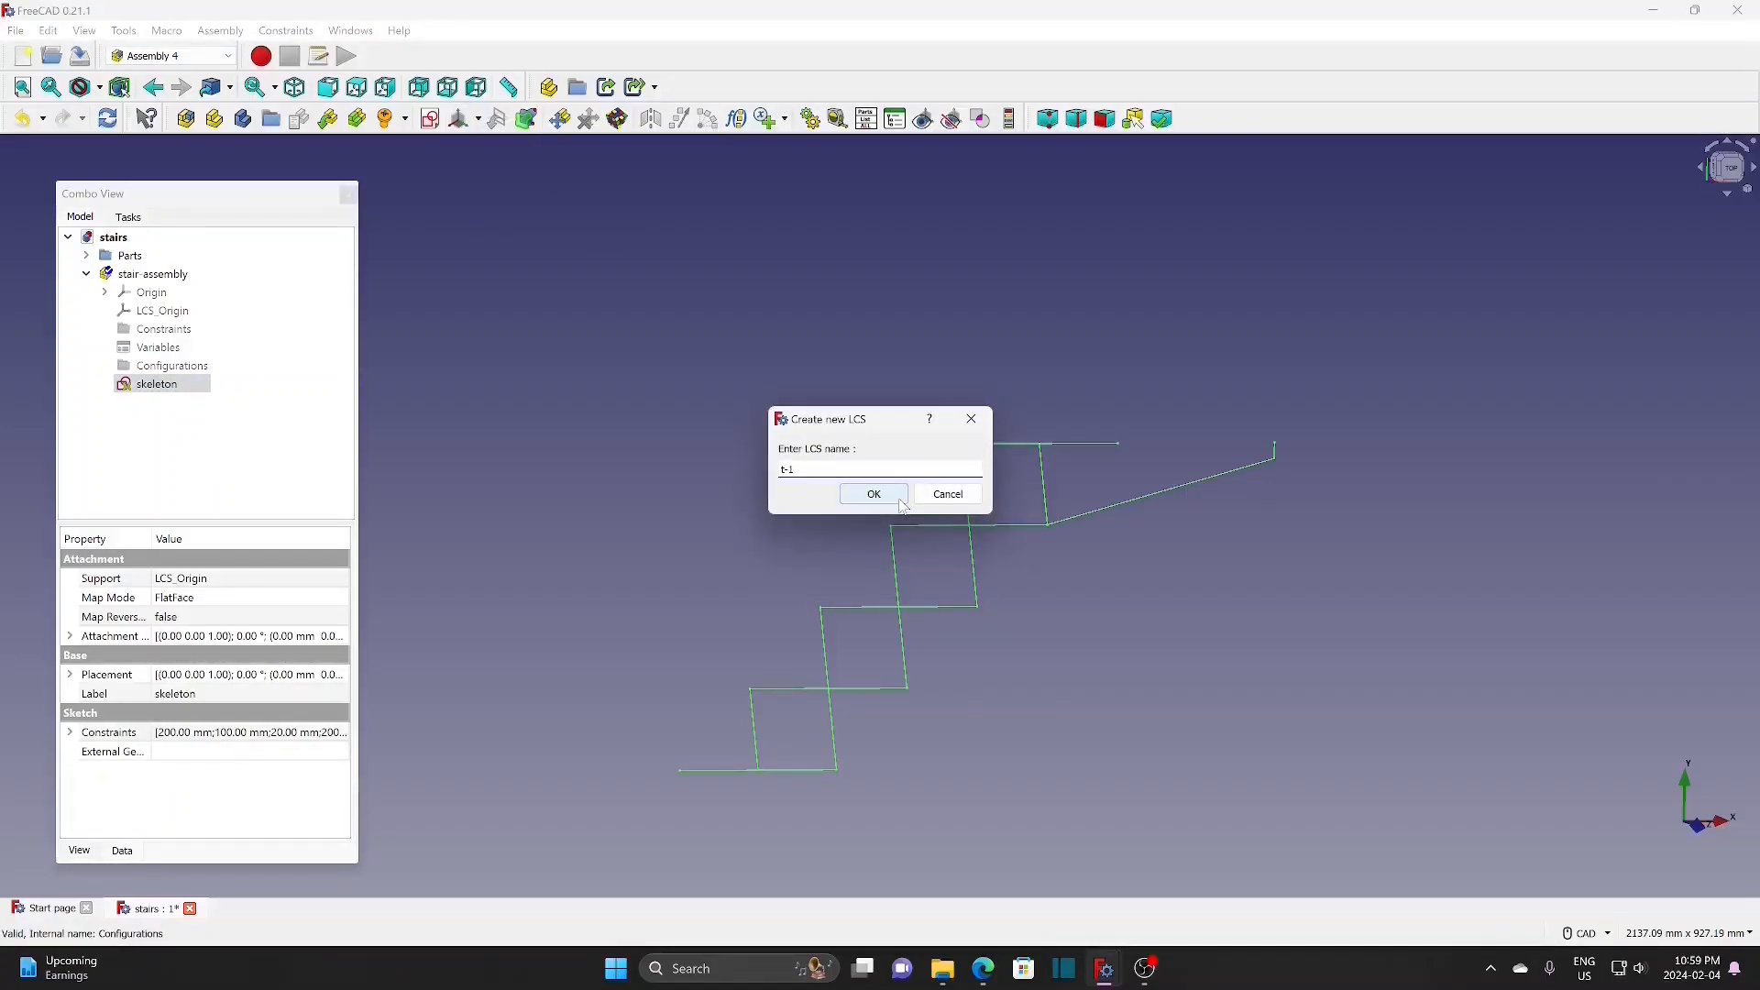
pyautogui.write('-1')
pyautogui.click(899, 503)
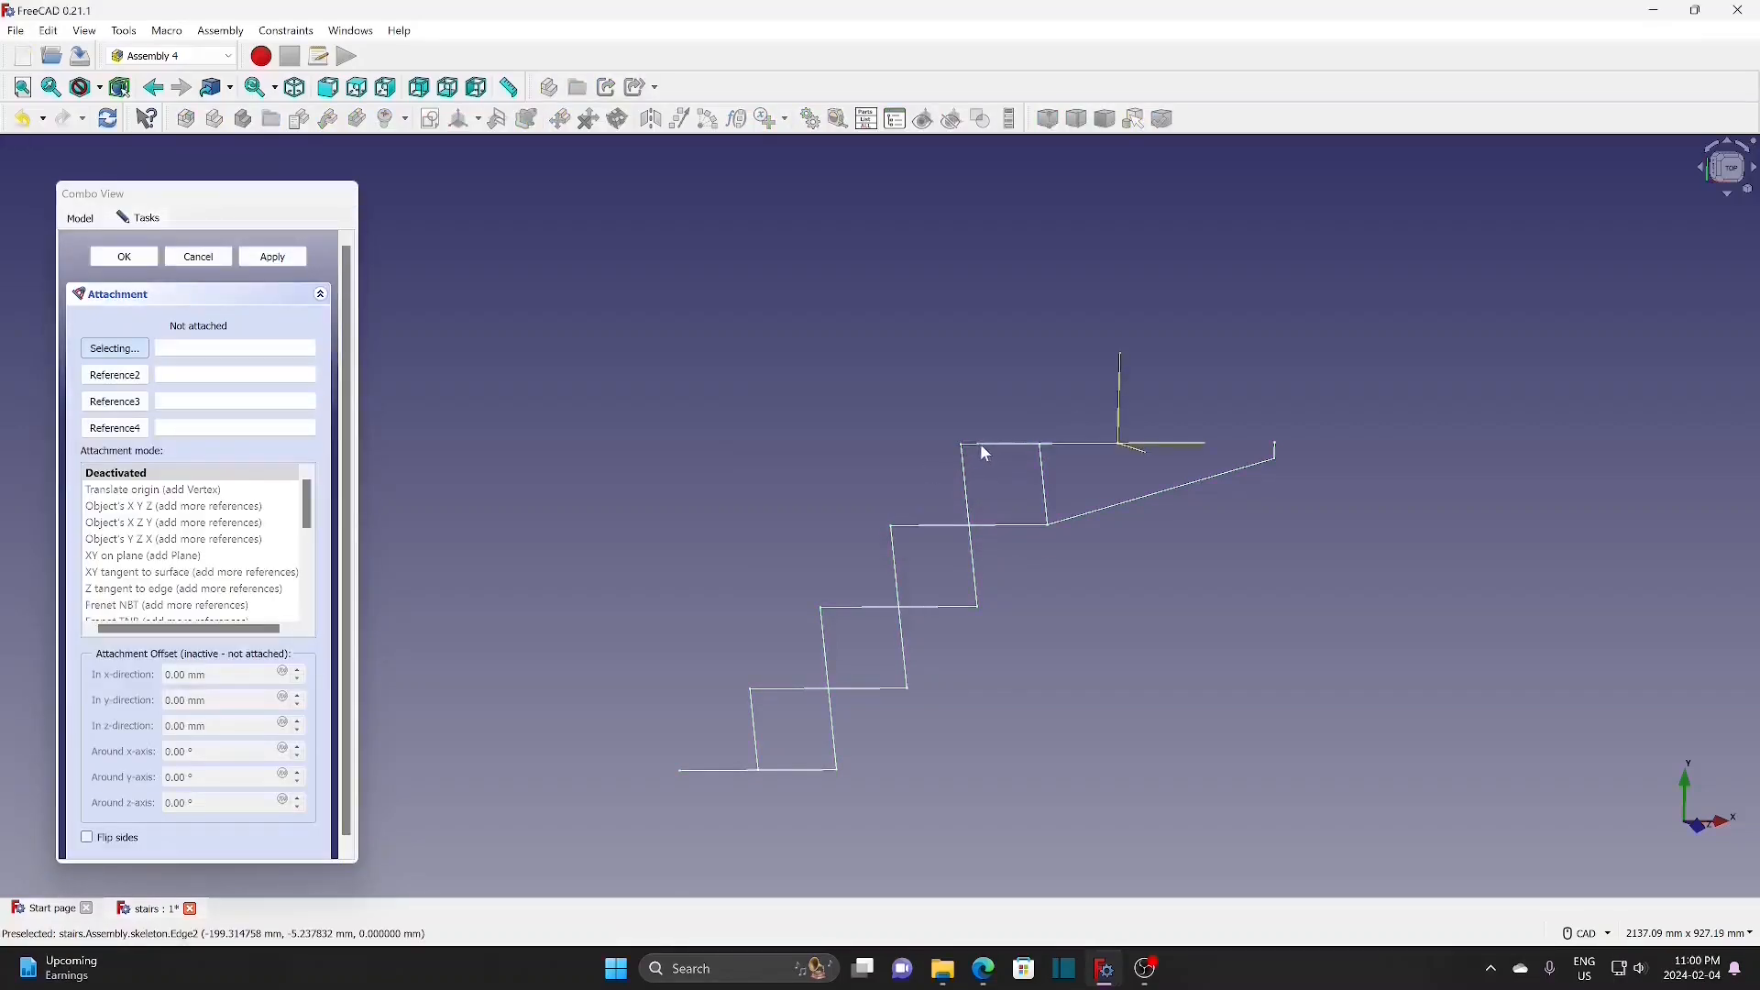
pyautogui.click(985, 445)
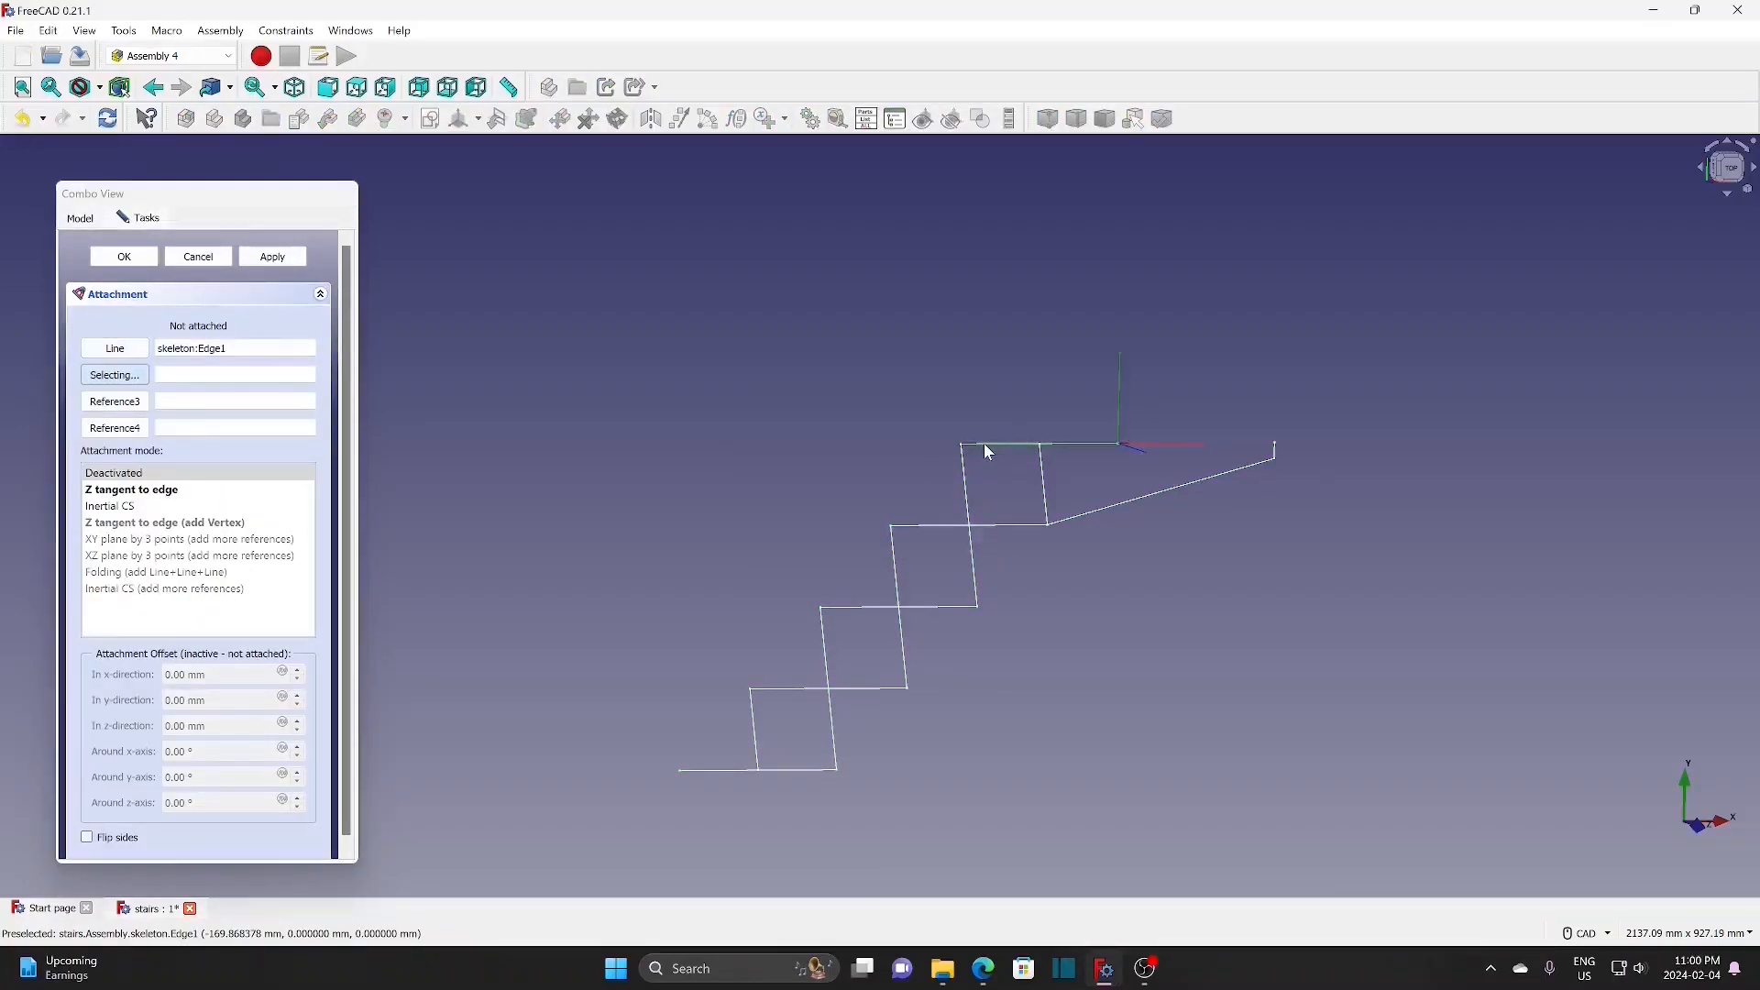
pyautogui.click(174, 491)
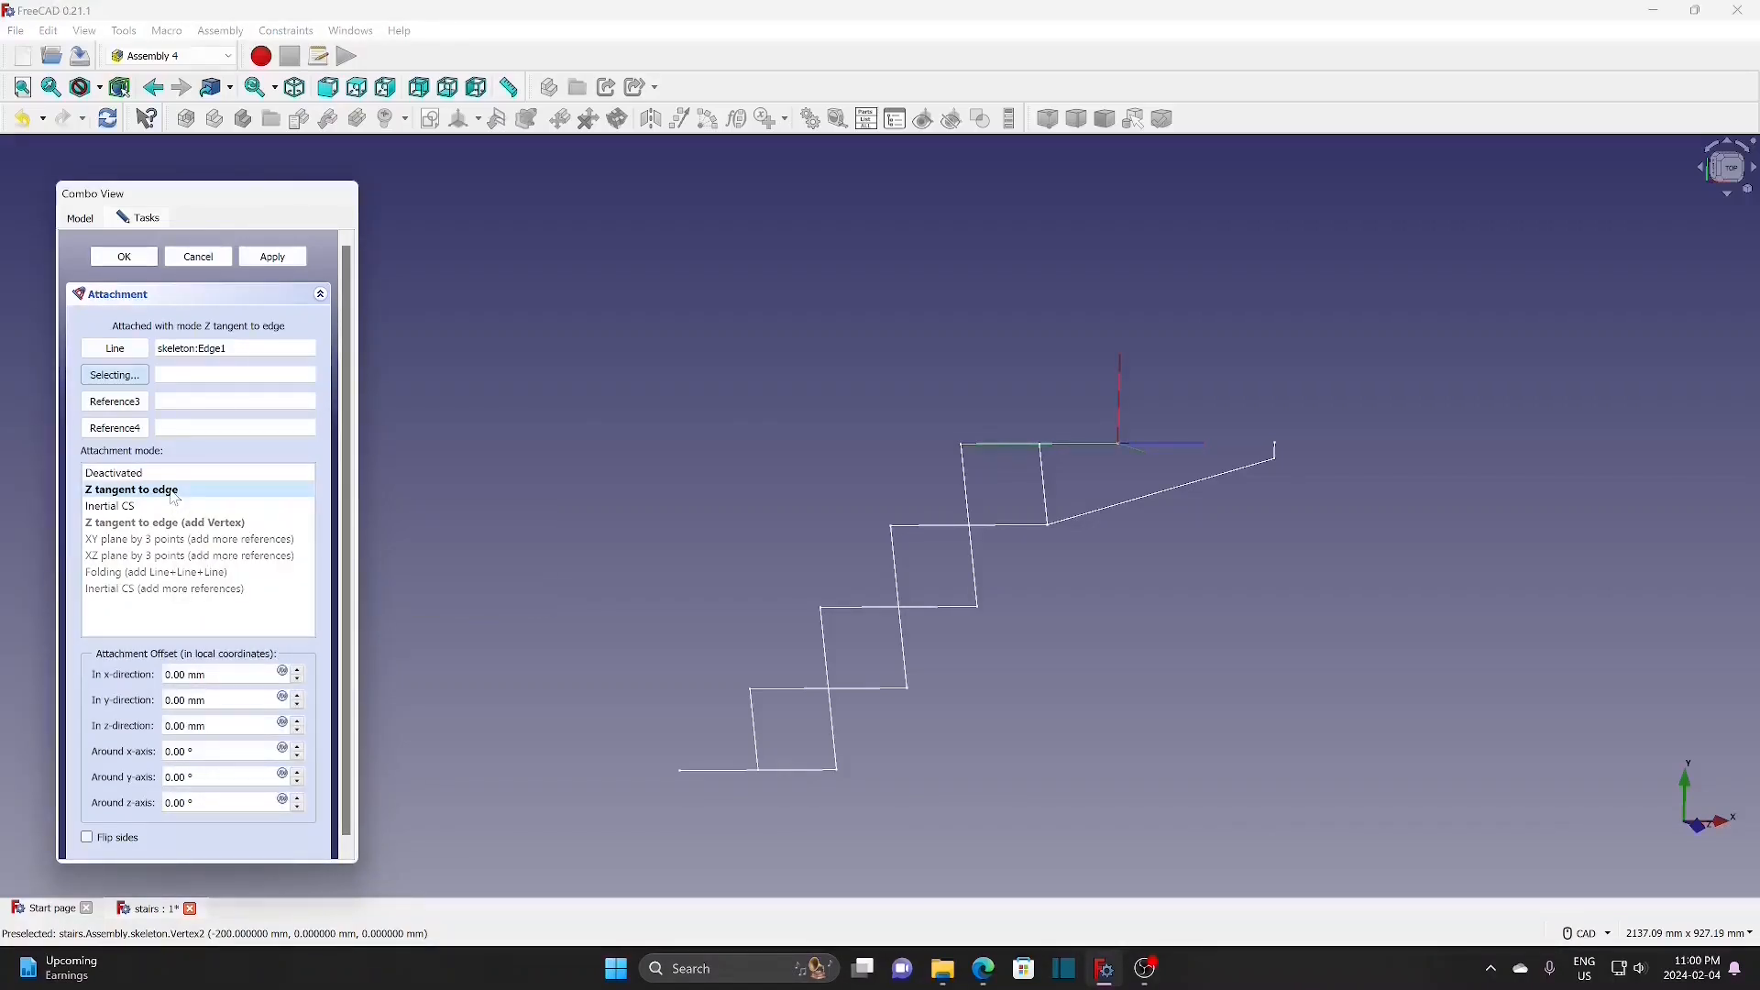
pyautogui.click(125, 258)
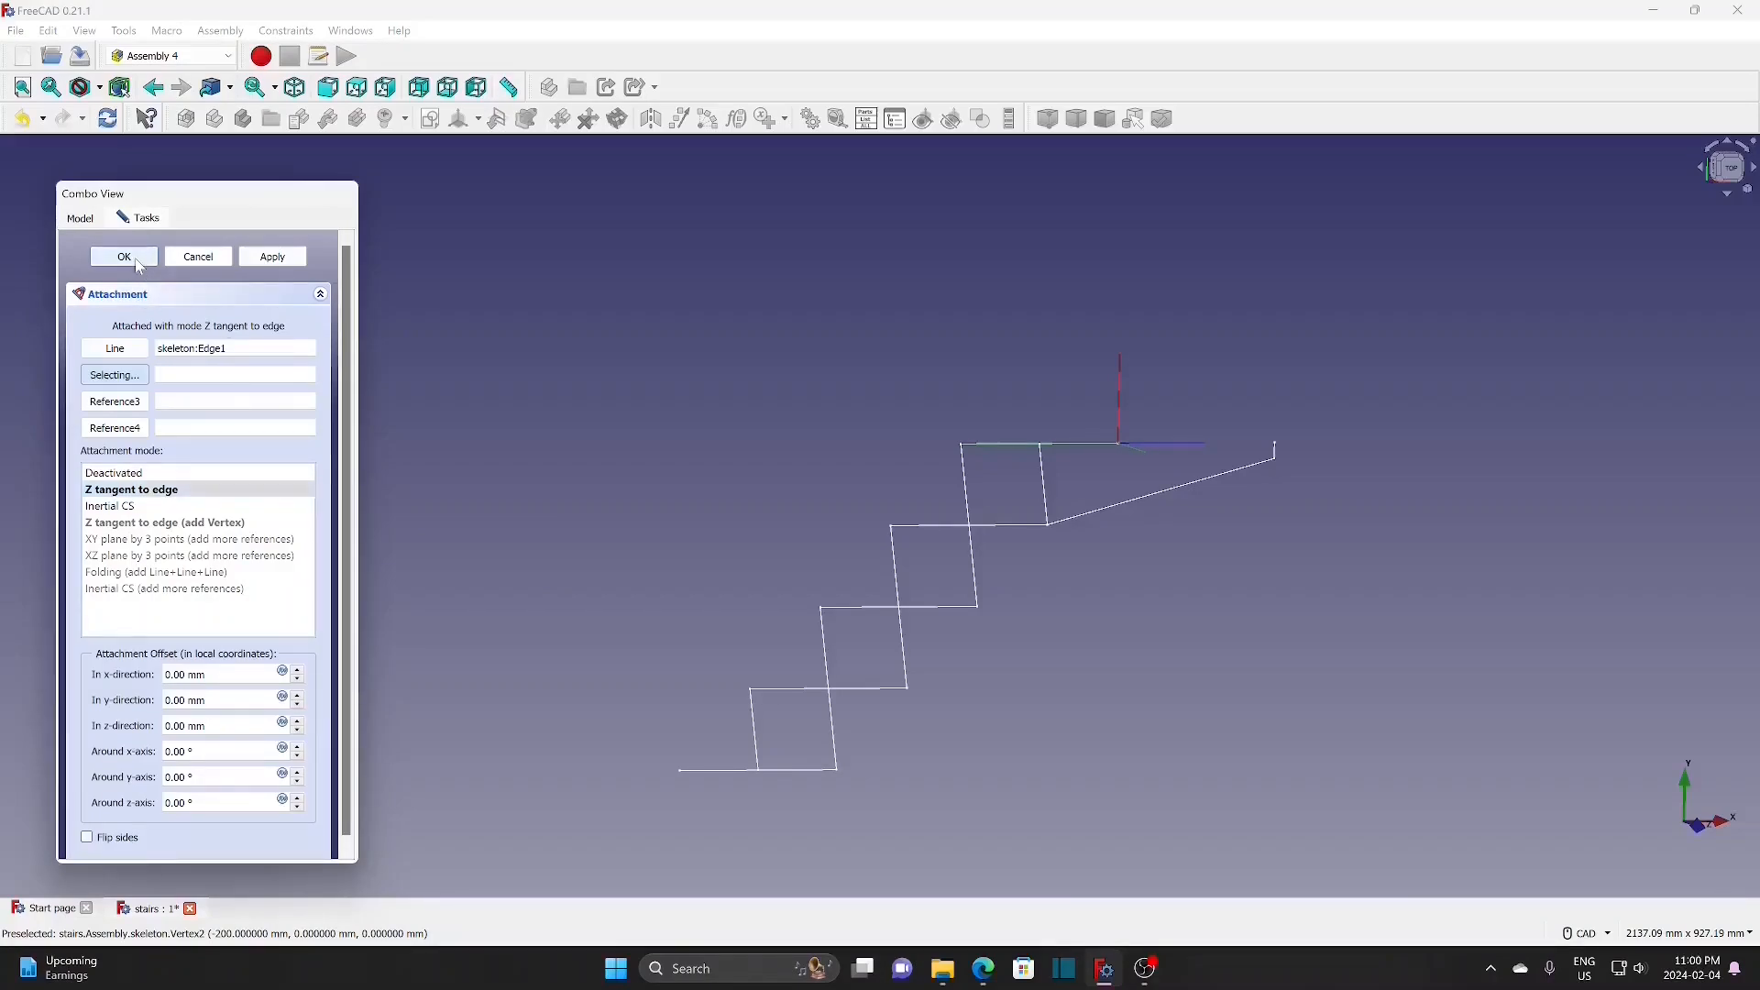
pyautogui.click(479, 120)
pyautogui.click(495, 143)
# Step: Add coordinate systems t-2 and t-3, each attached Z-tangent to the second and third step edges
pyautogui.write('t-2')
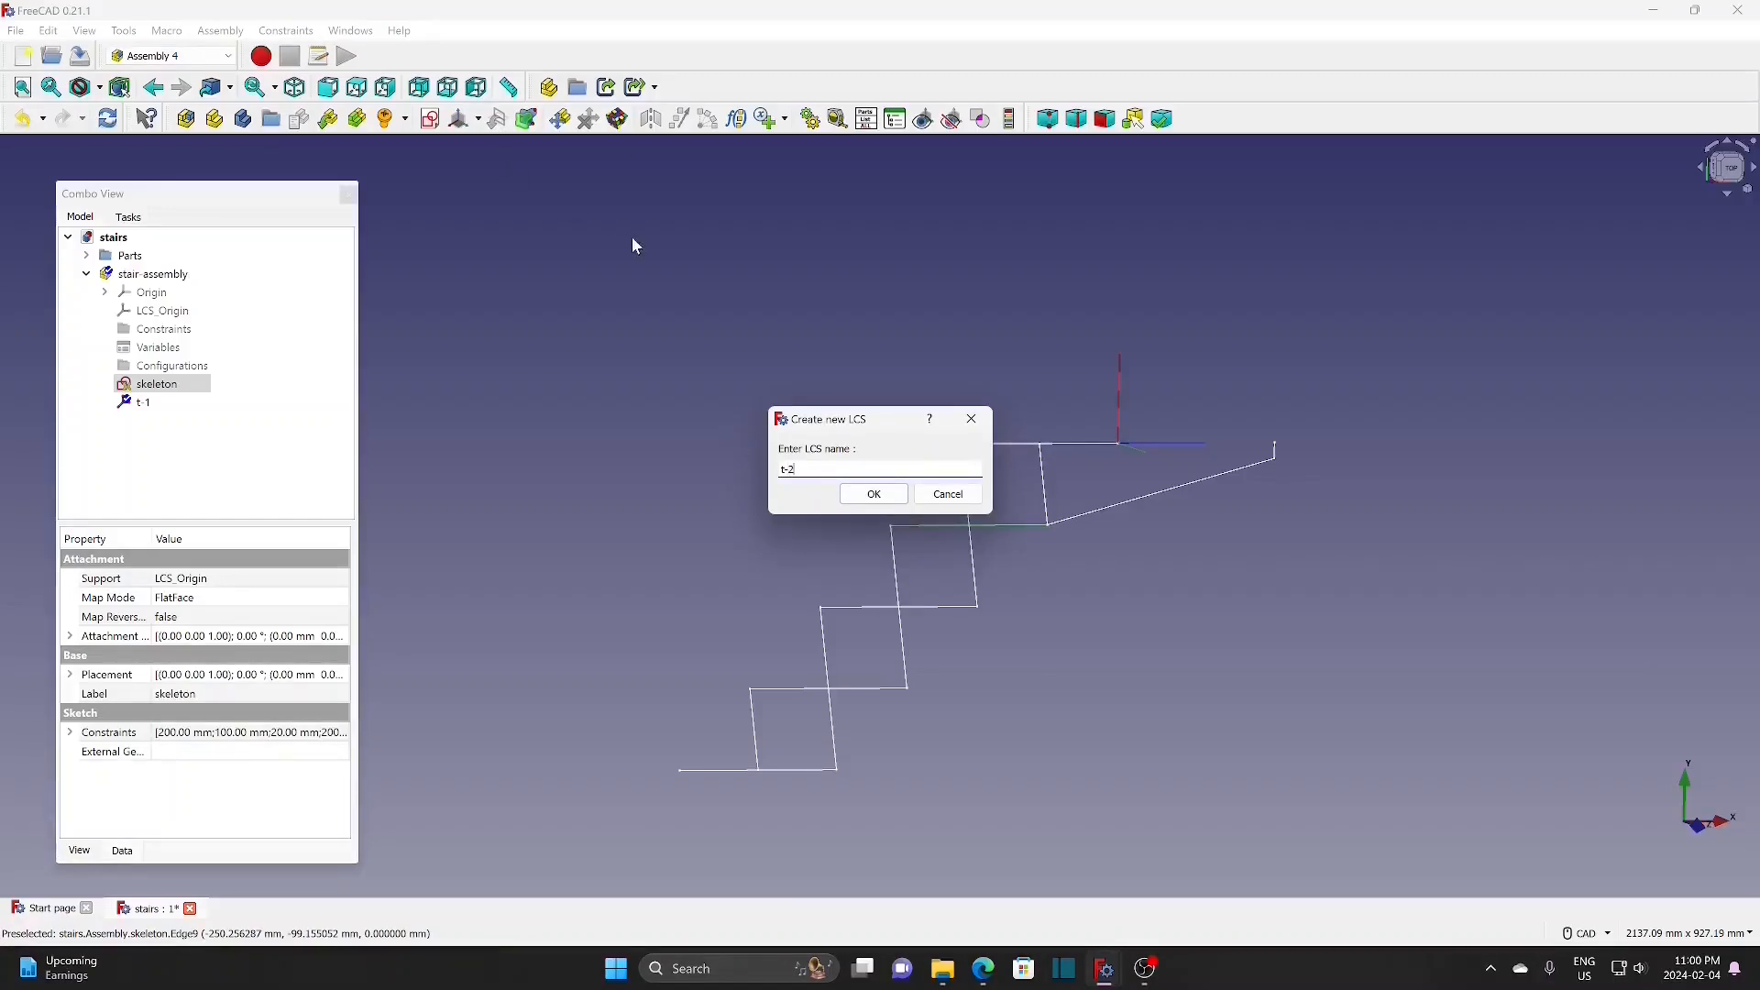
pyautogui.click(874, 495)
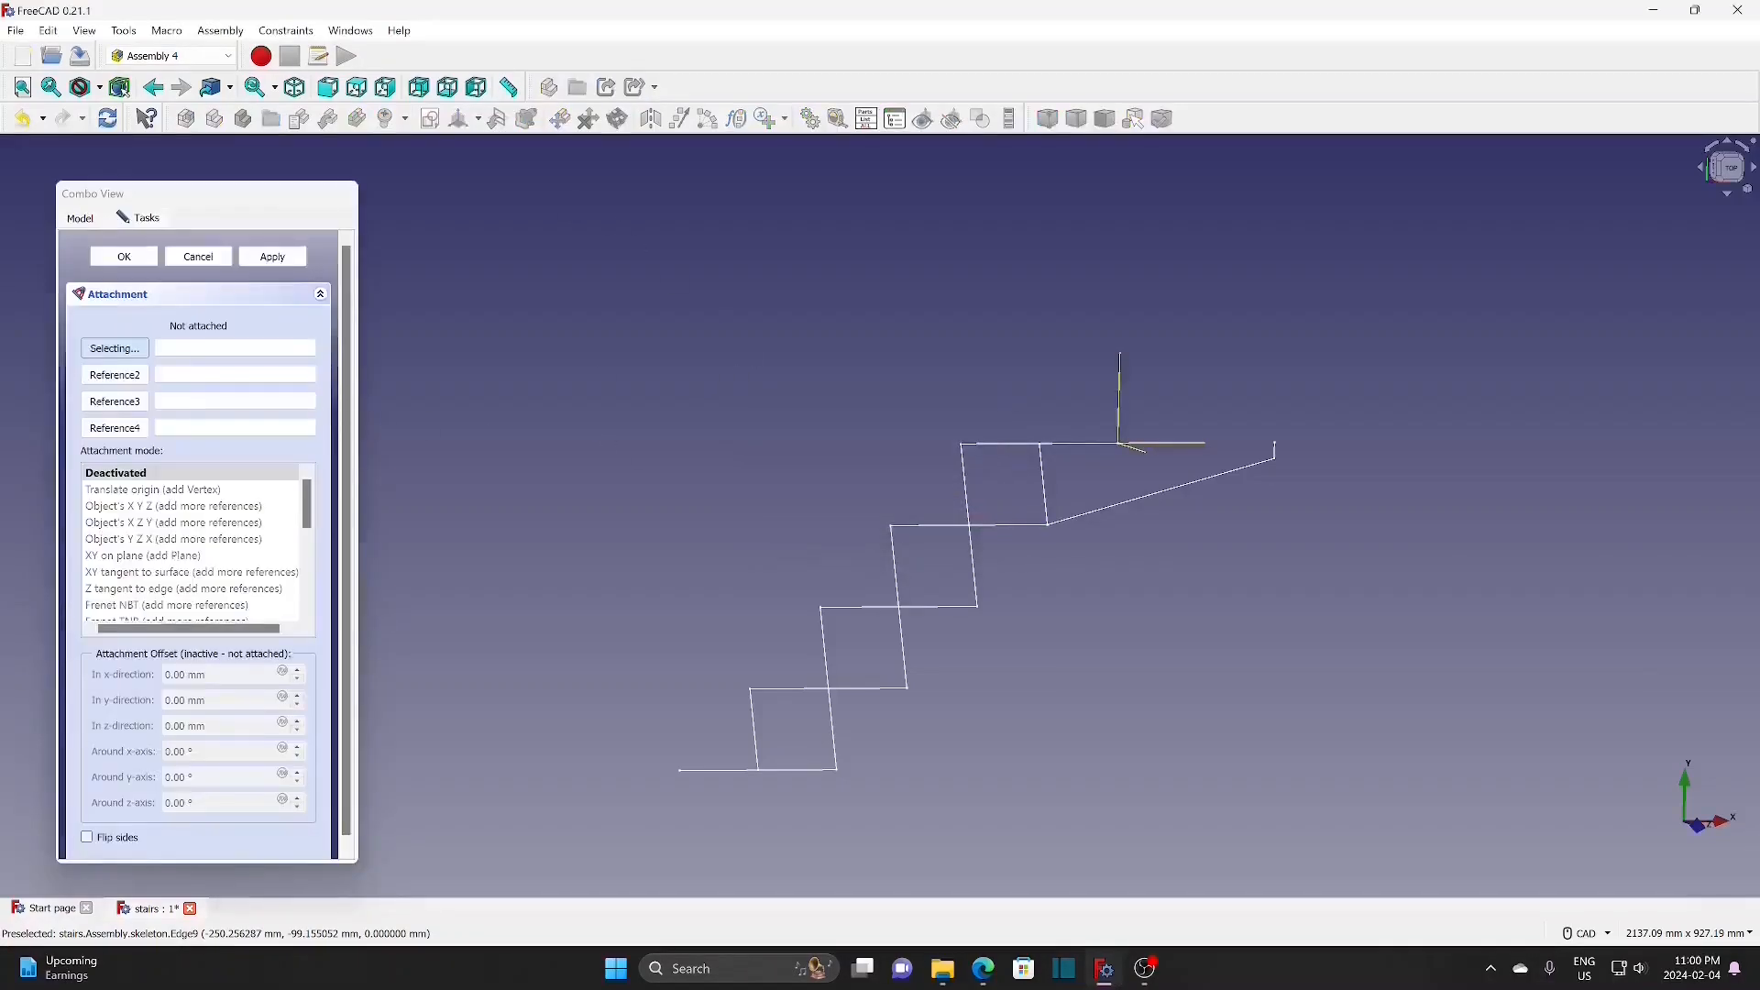
pyautogui.click(944, 528)
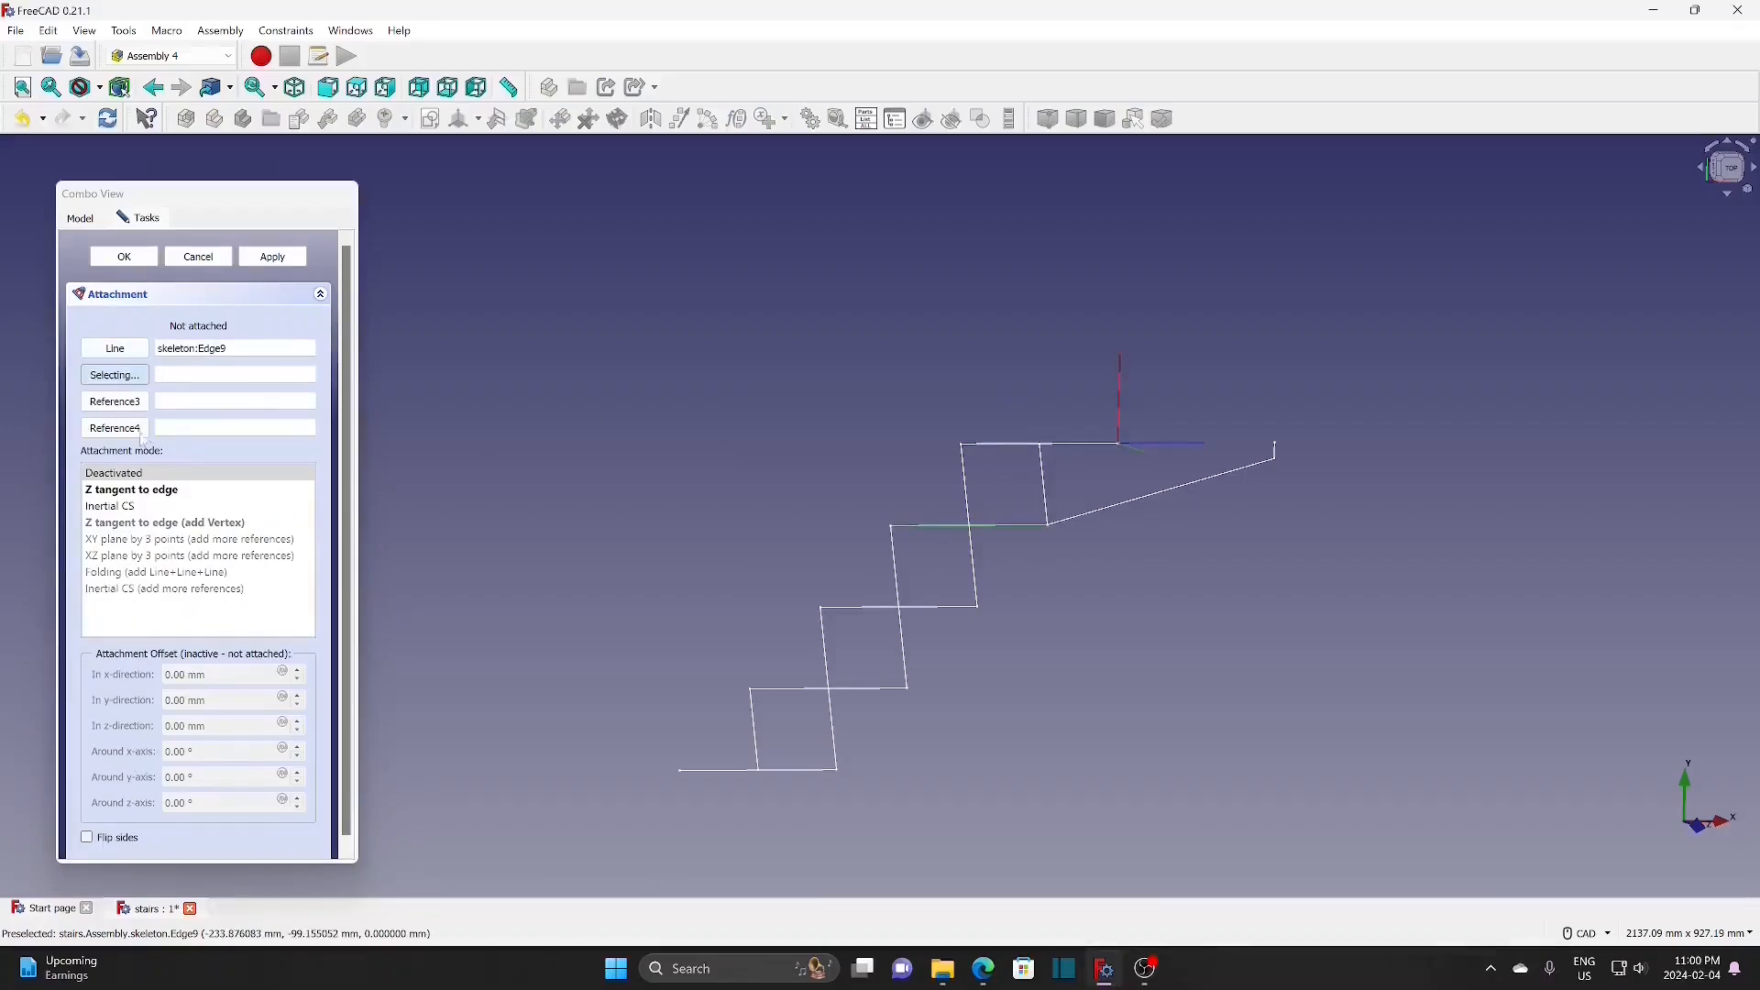
pyautogui.click(133, 491)
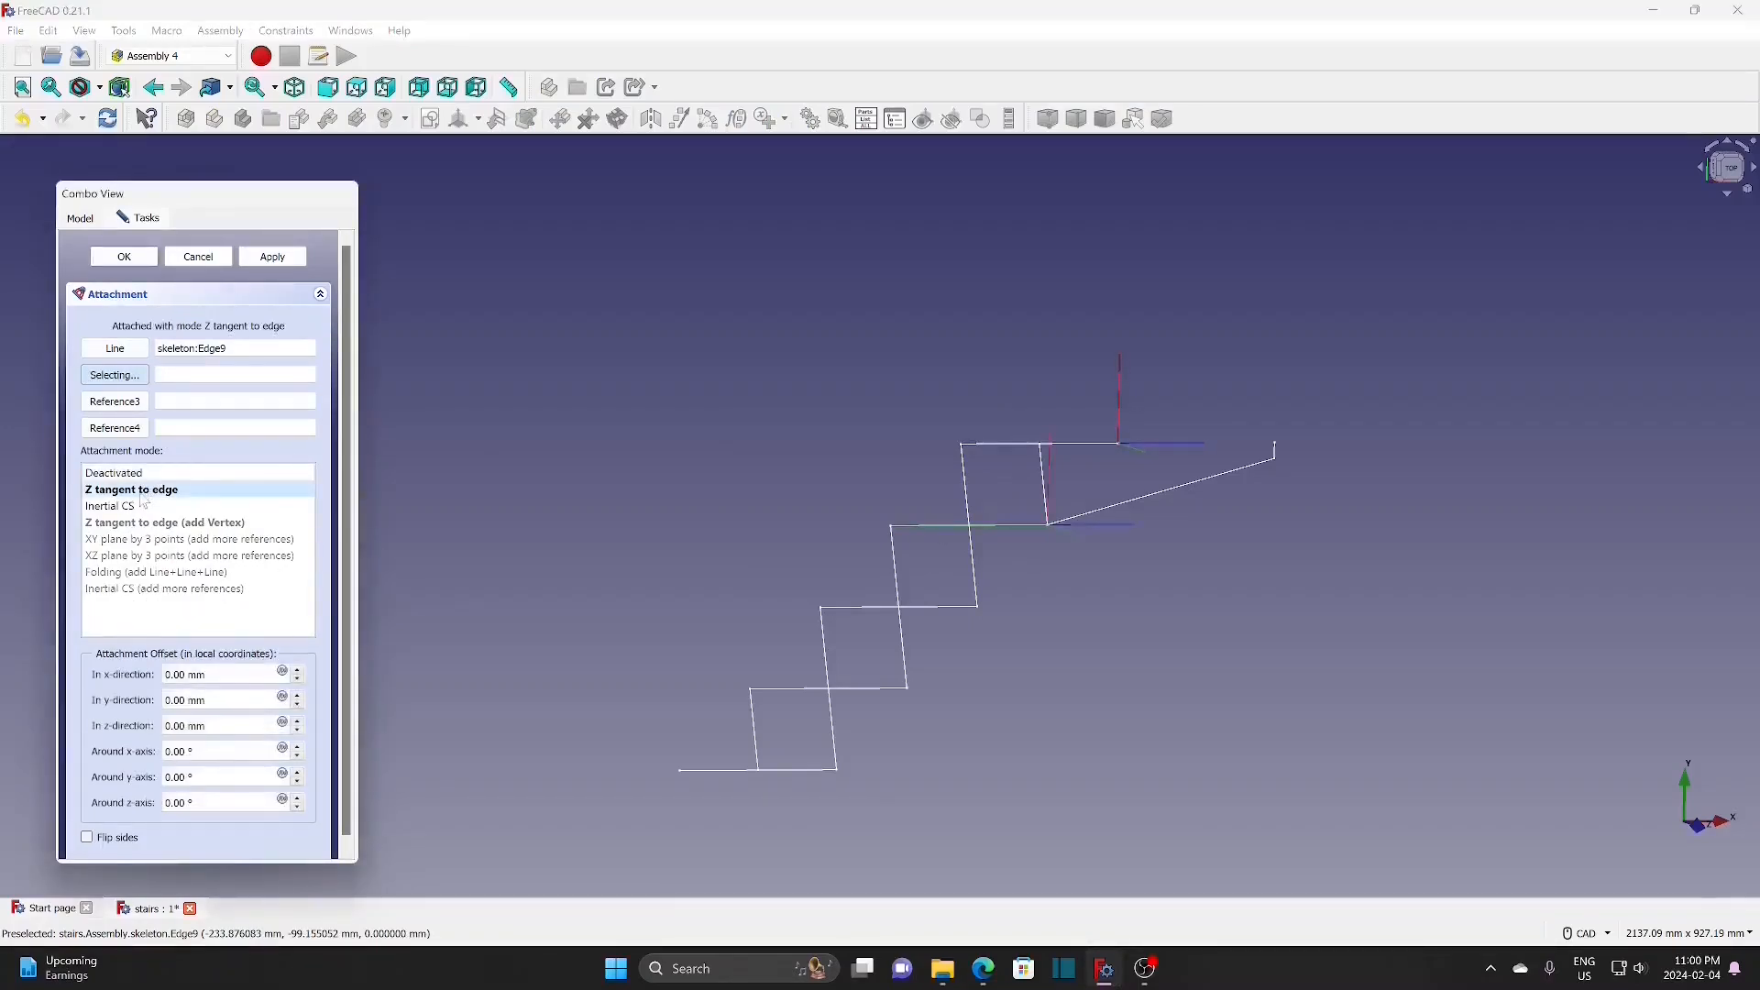
pyautogui.click(125, 258)
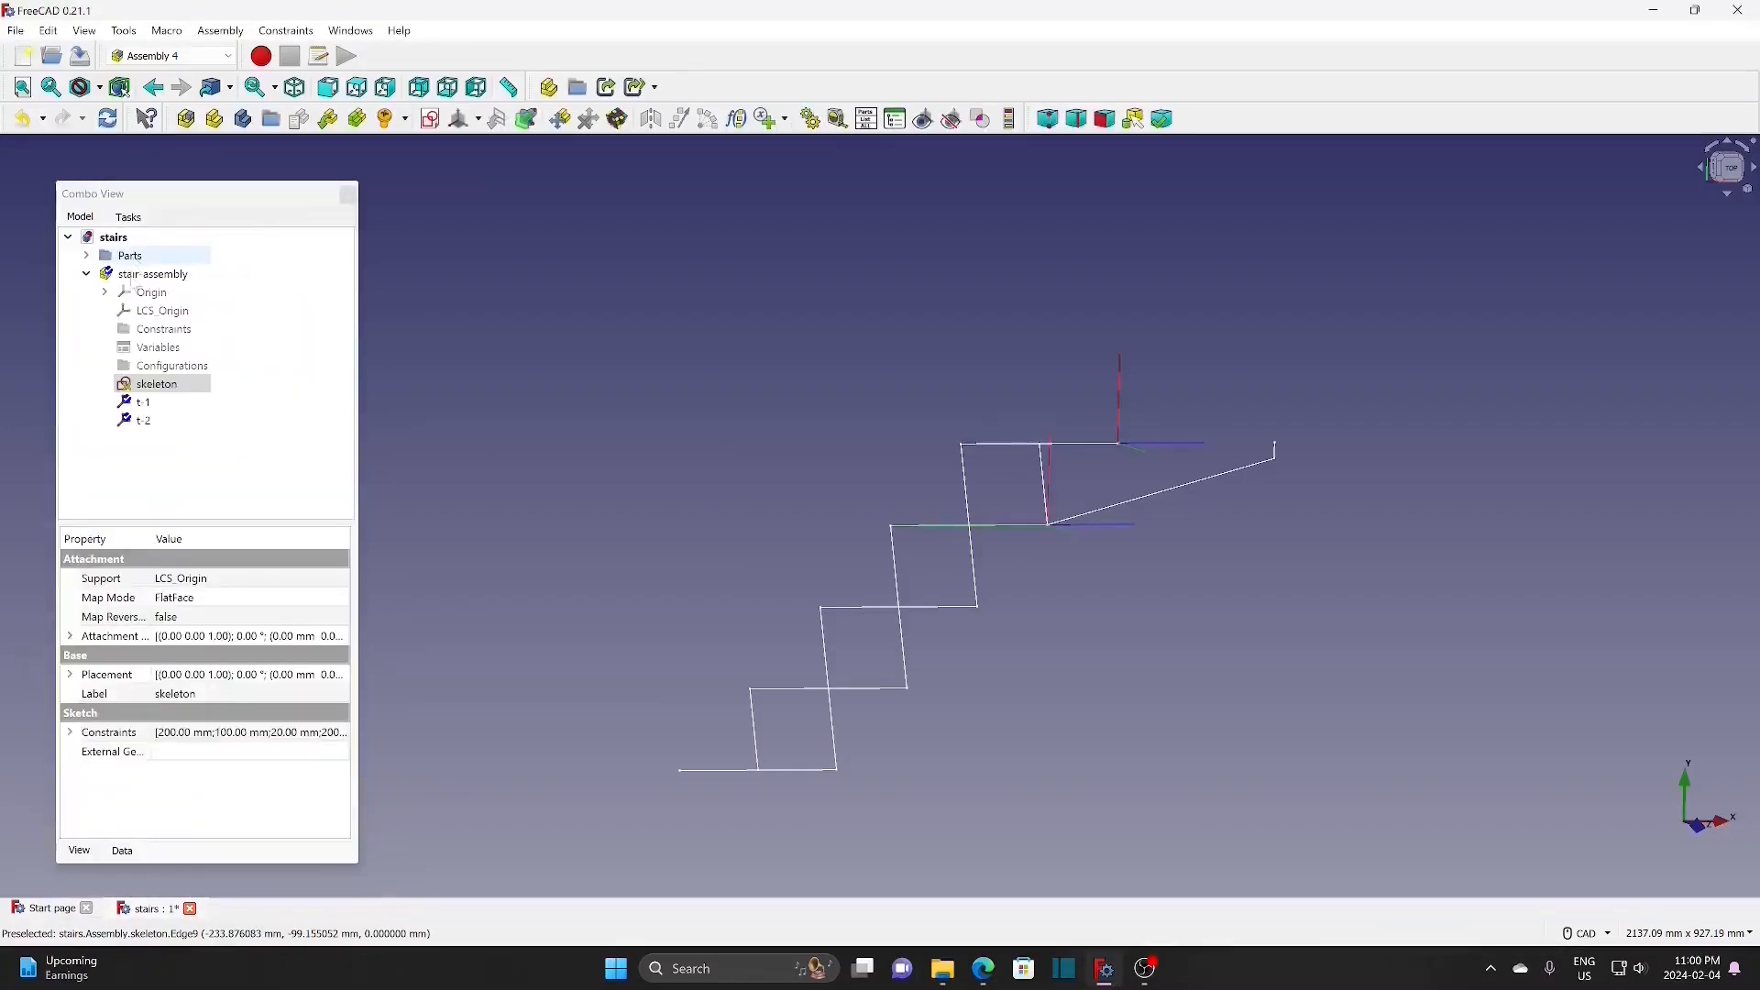
pyautogui.click(478, 119)
pyautogui.click(513, 139)
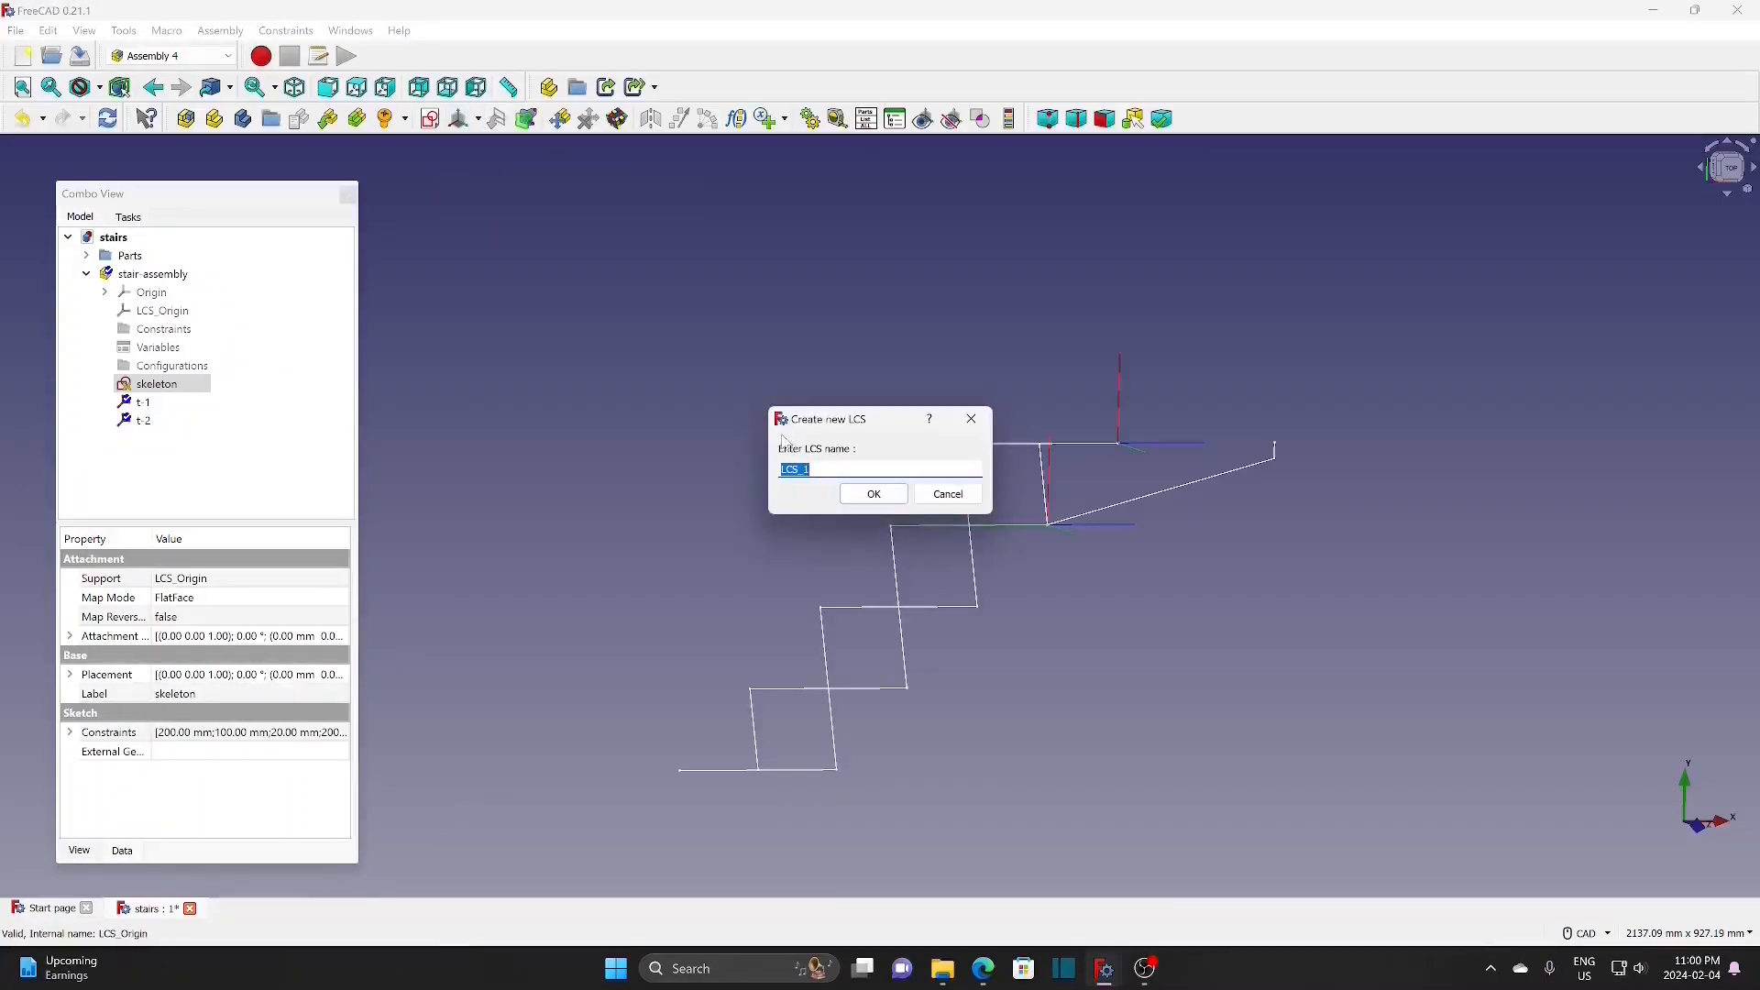
pyautogui.write('t-3')
pyautogui.click(862, 497)
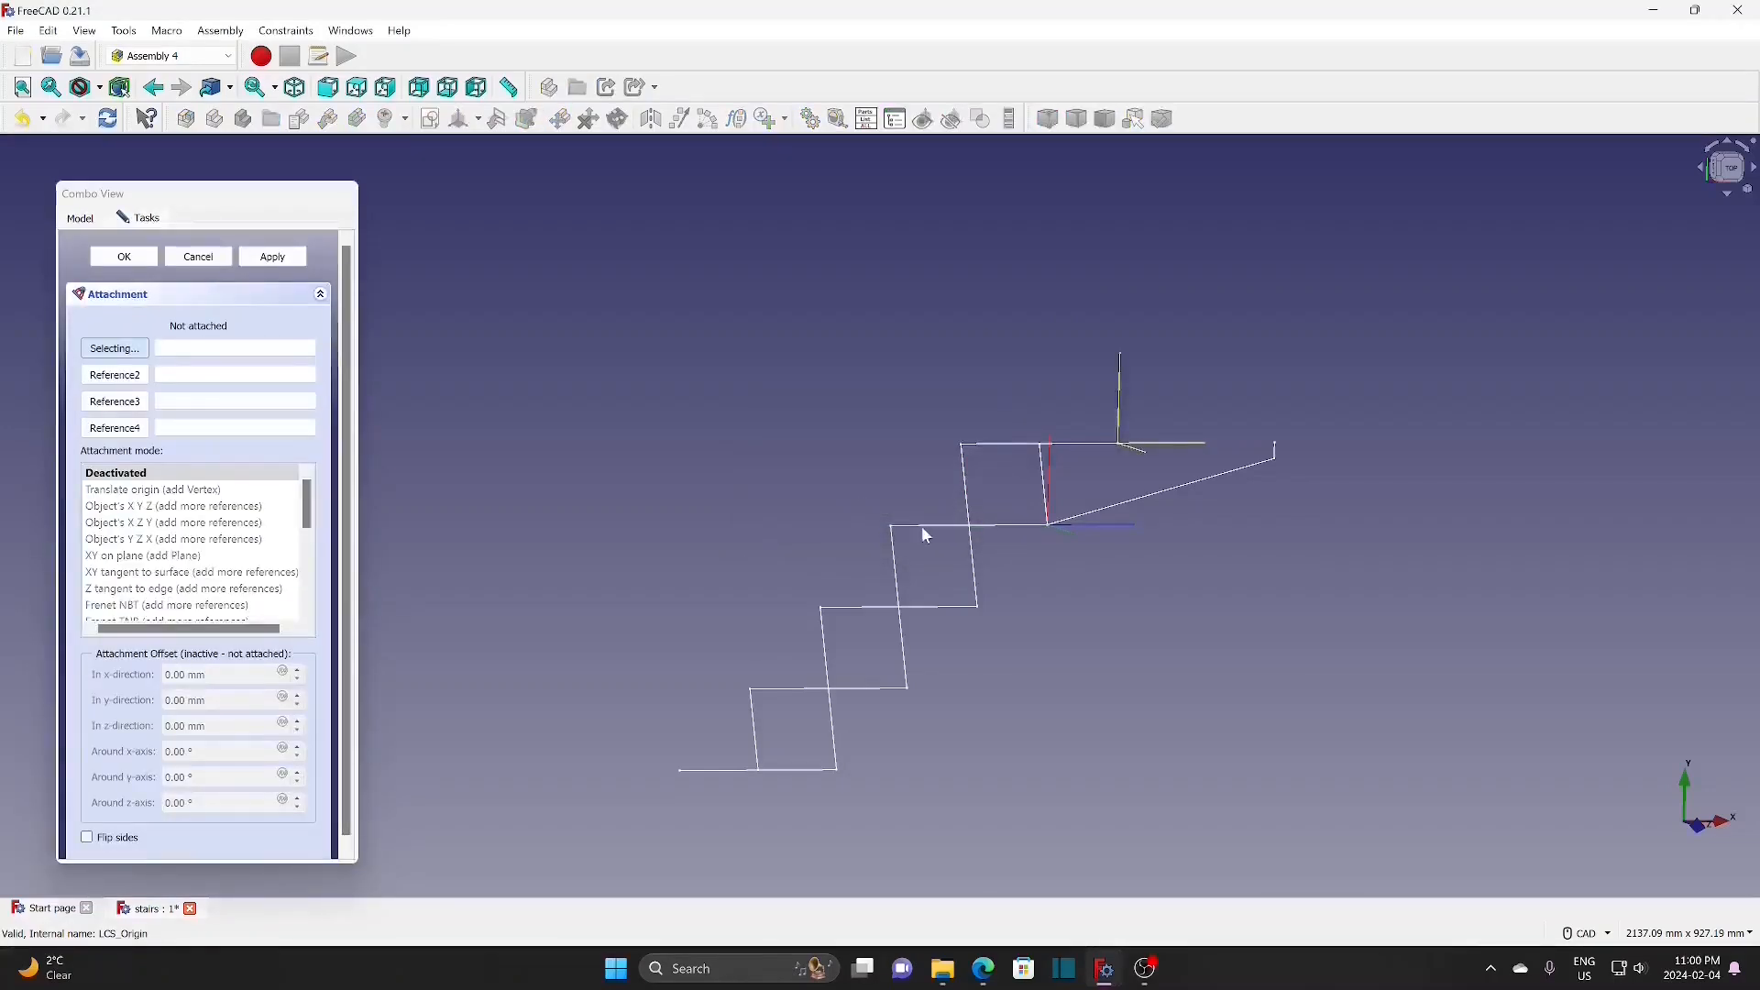
pyautogui.click(862, 605)
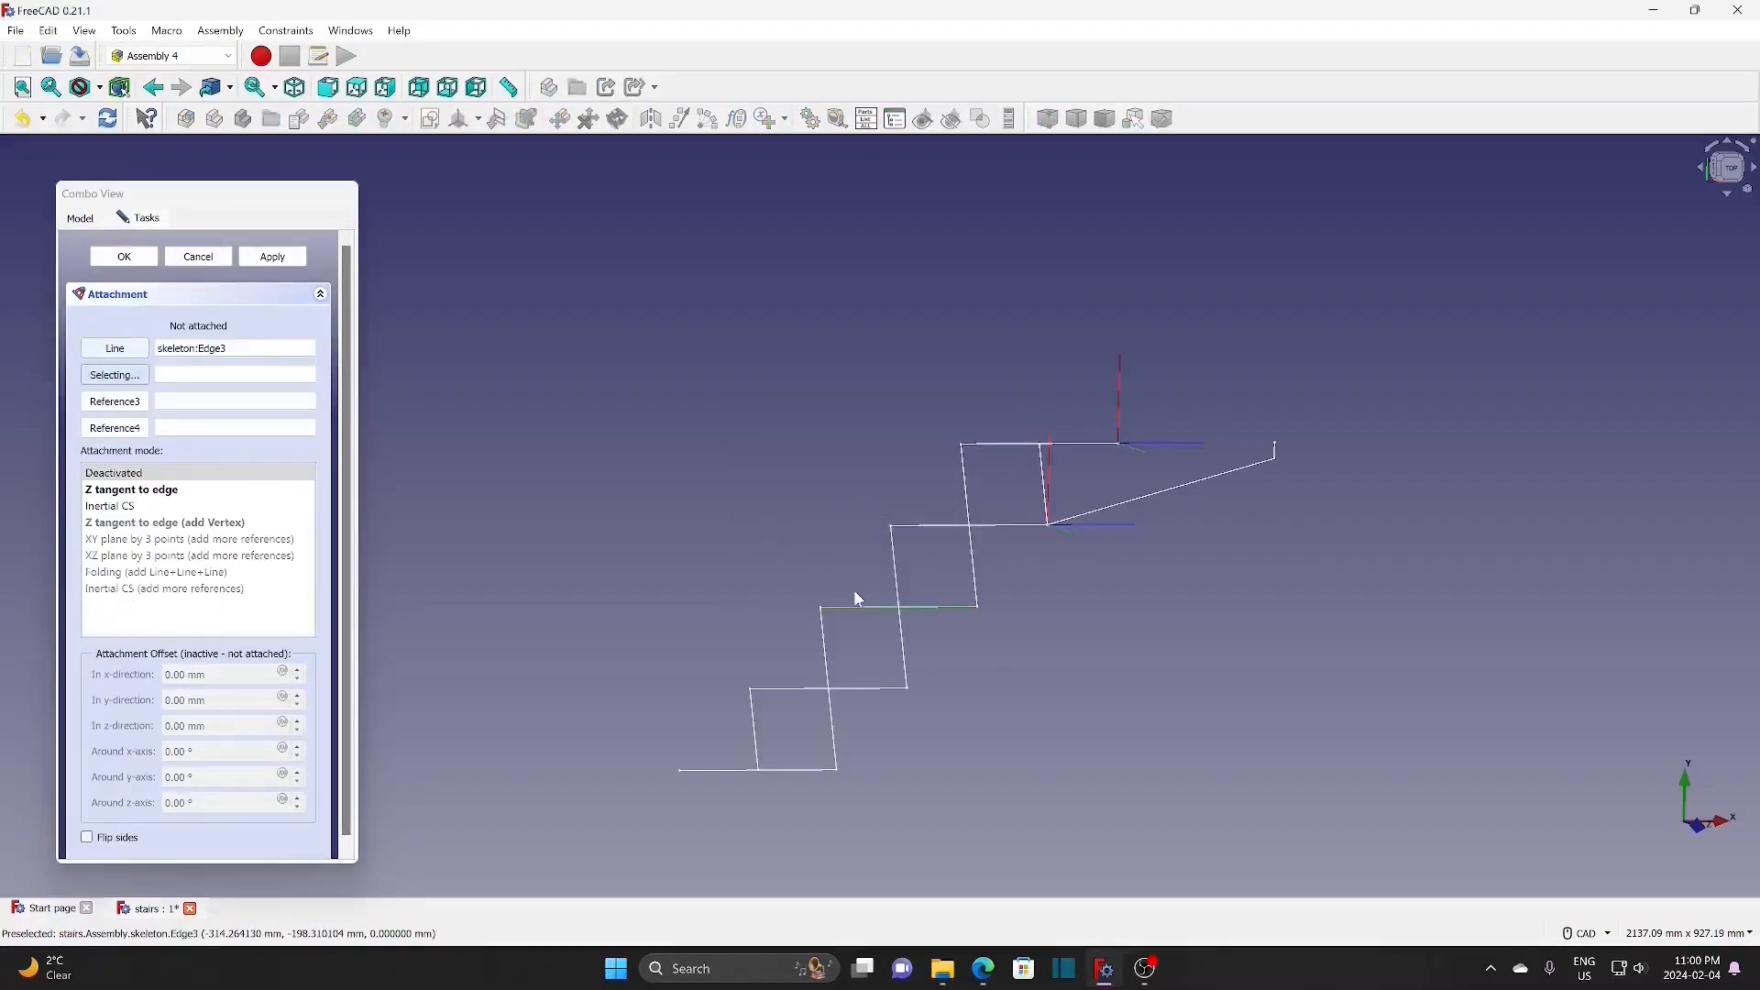
pyautogui.click(131, 490)
pyautogui.click(123, 257)
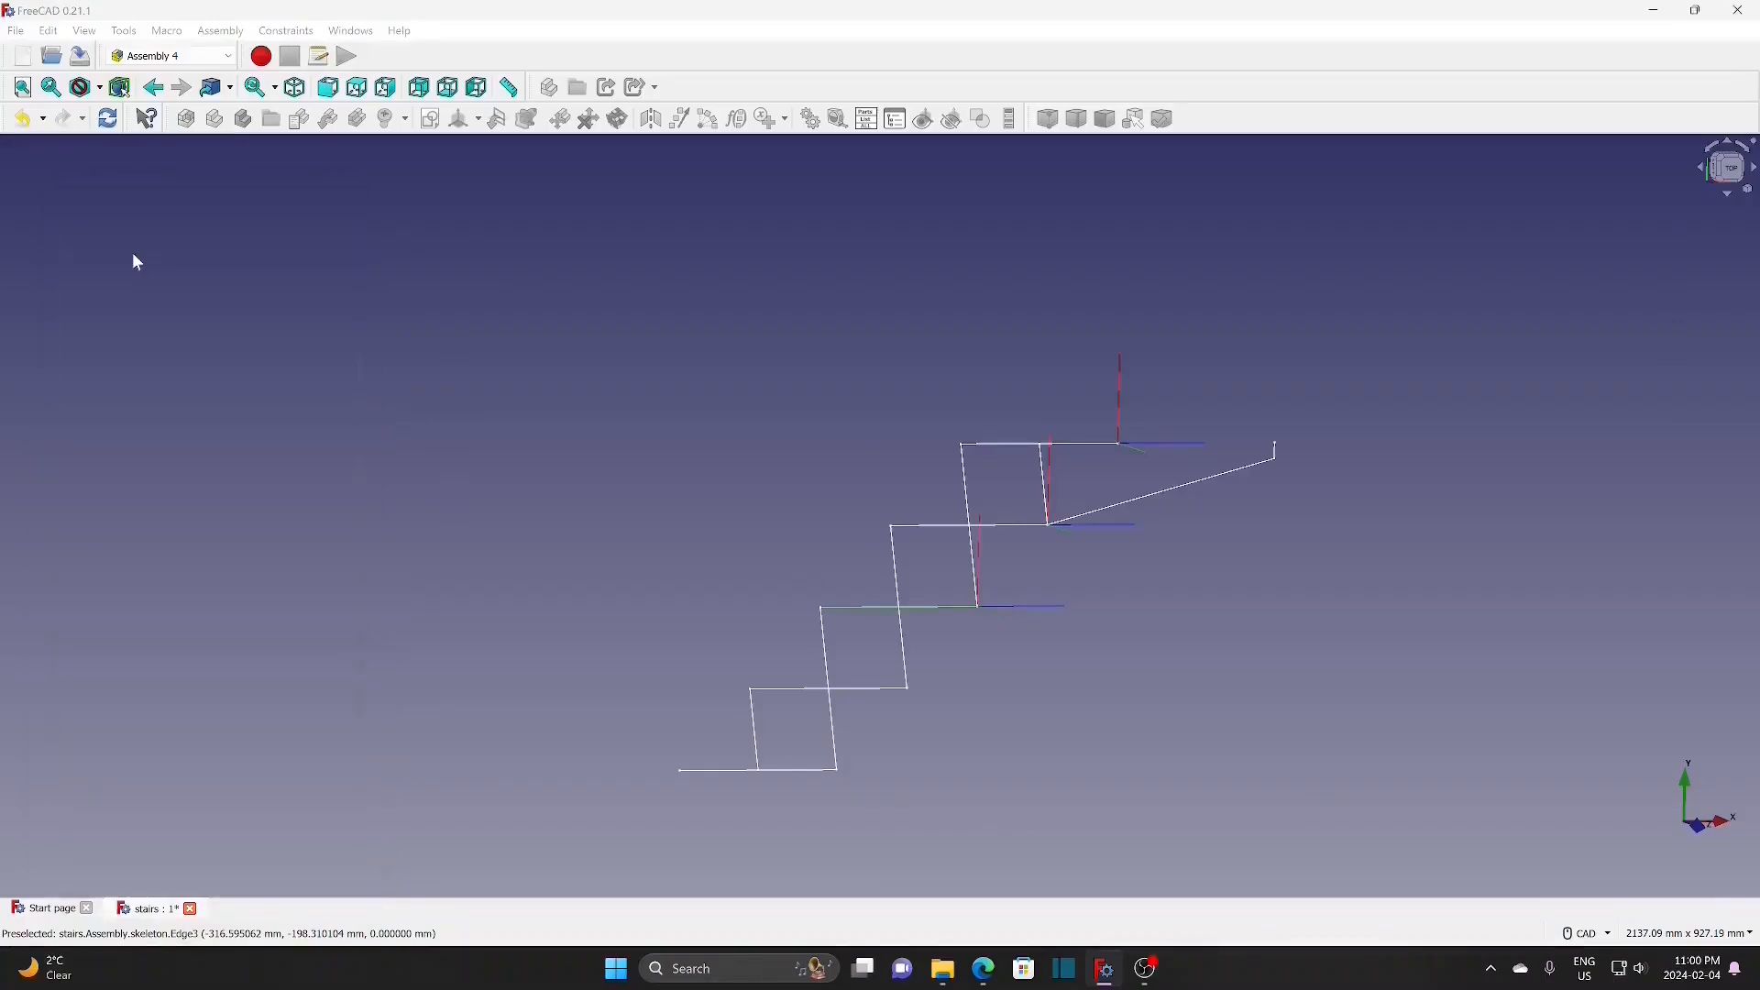
# Step: Add coordinate systems t-4 and t-5, attached Z-tangent to the lower and bottom step edges
pyautogui.click(478, 120)
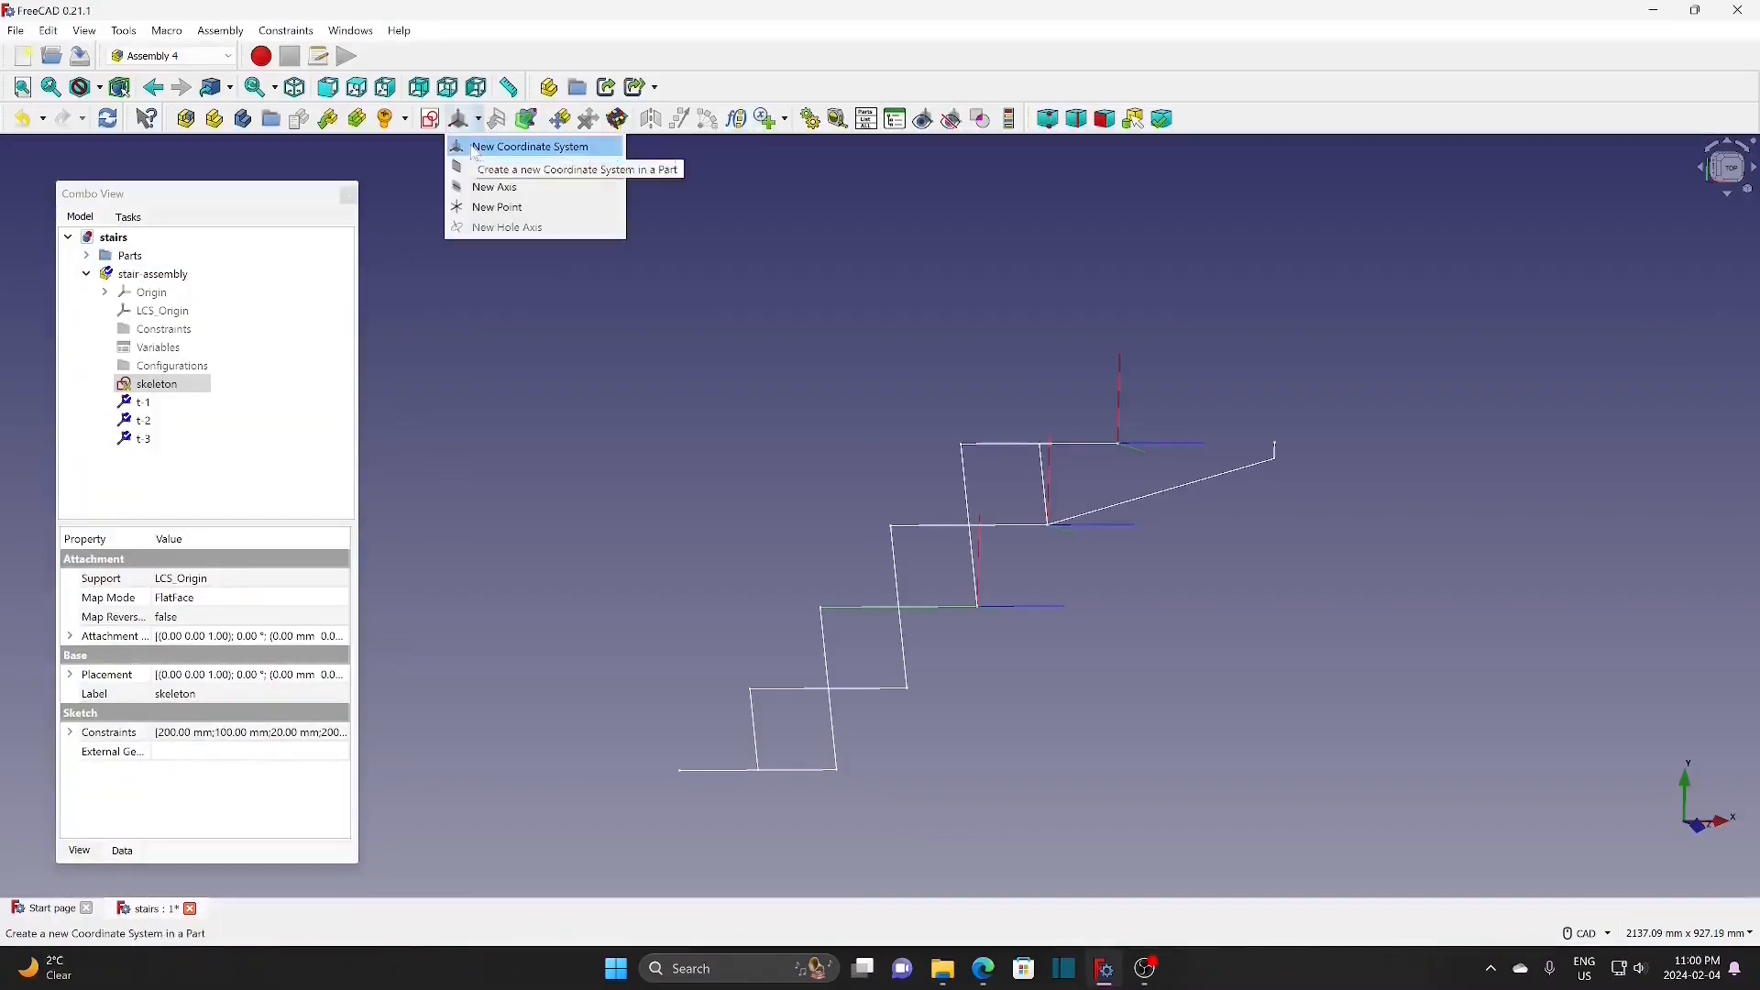
pyautogui.click(514, 147)
pyautogui.write('t-')
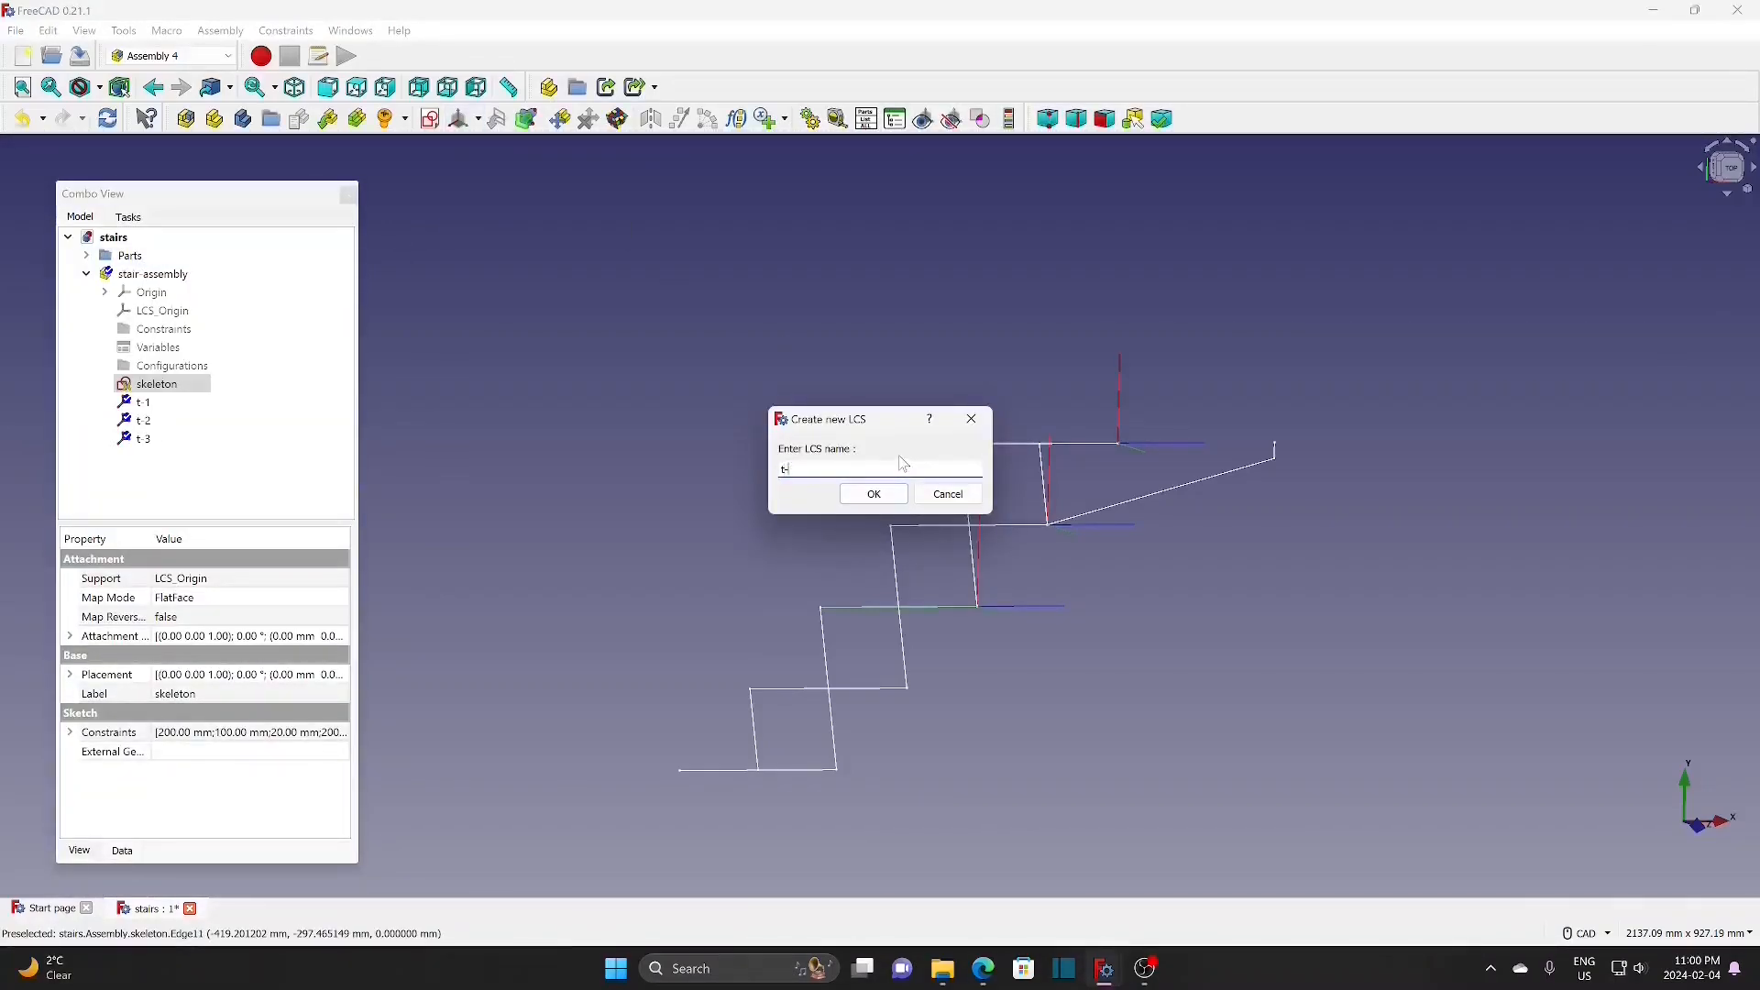
pyautogui.write('4')
pyautogui.click(880, 499)
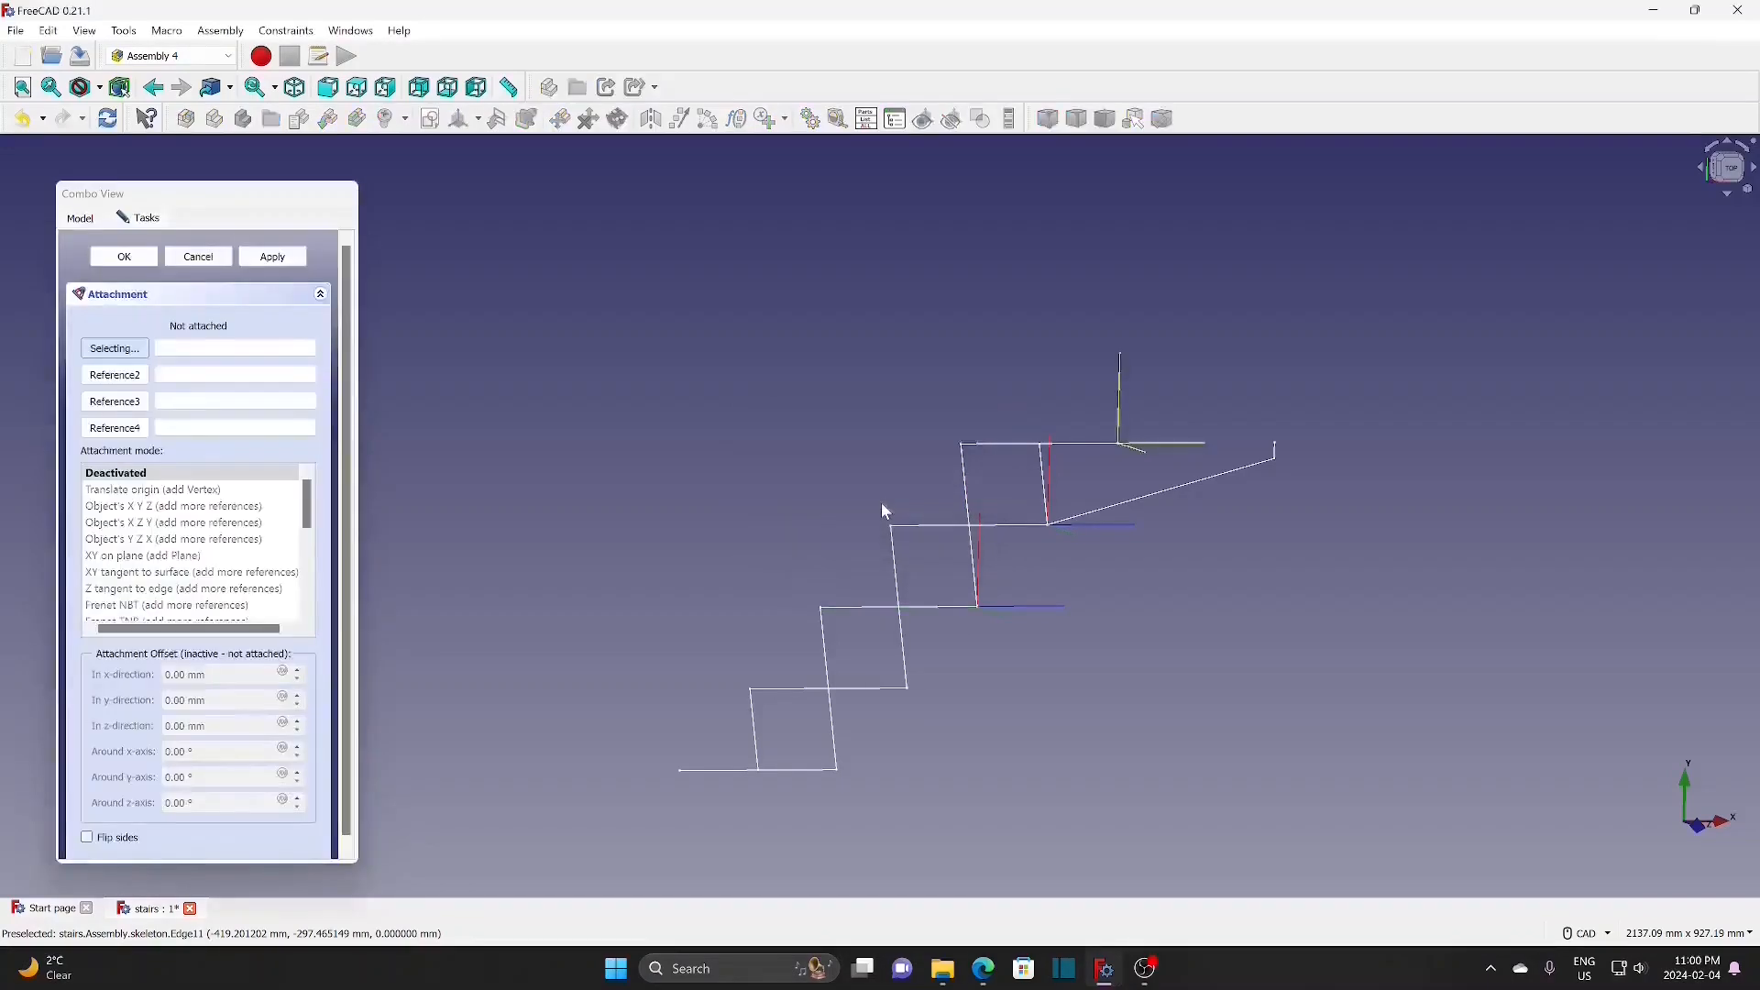
pyautogui.click(868, 688)
pyautogui.click(151, 490)
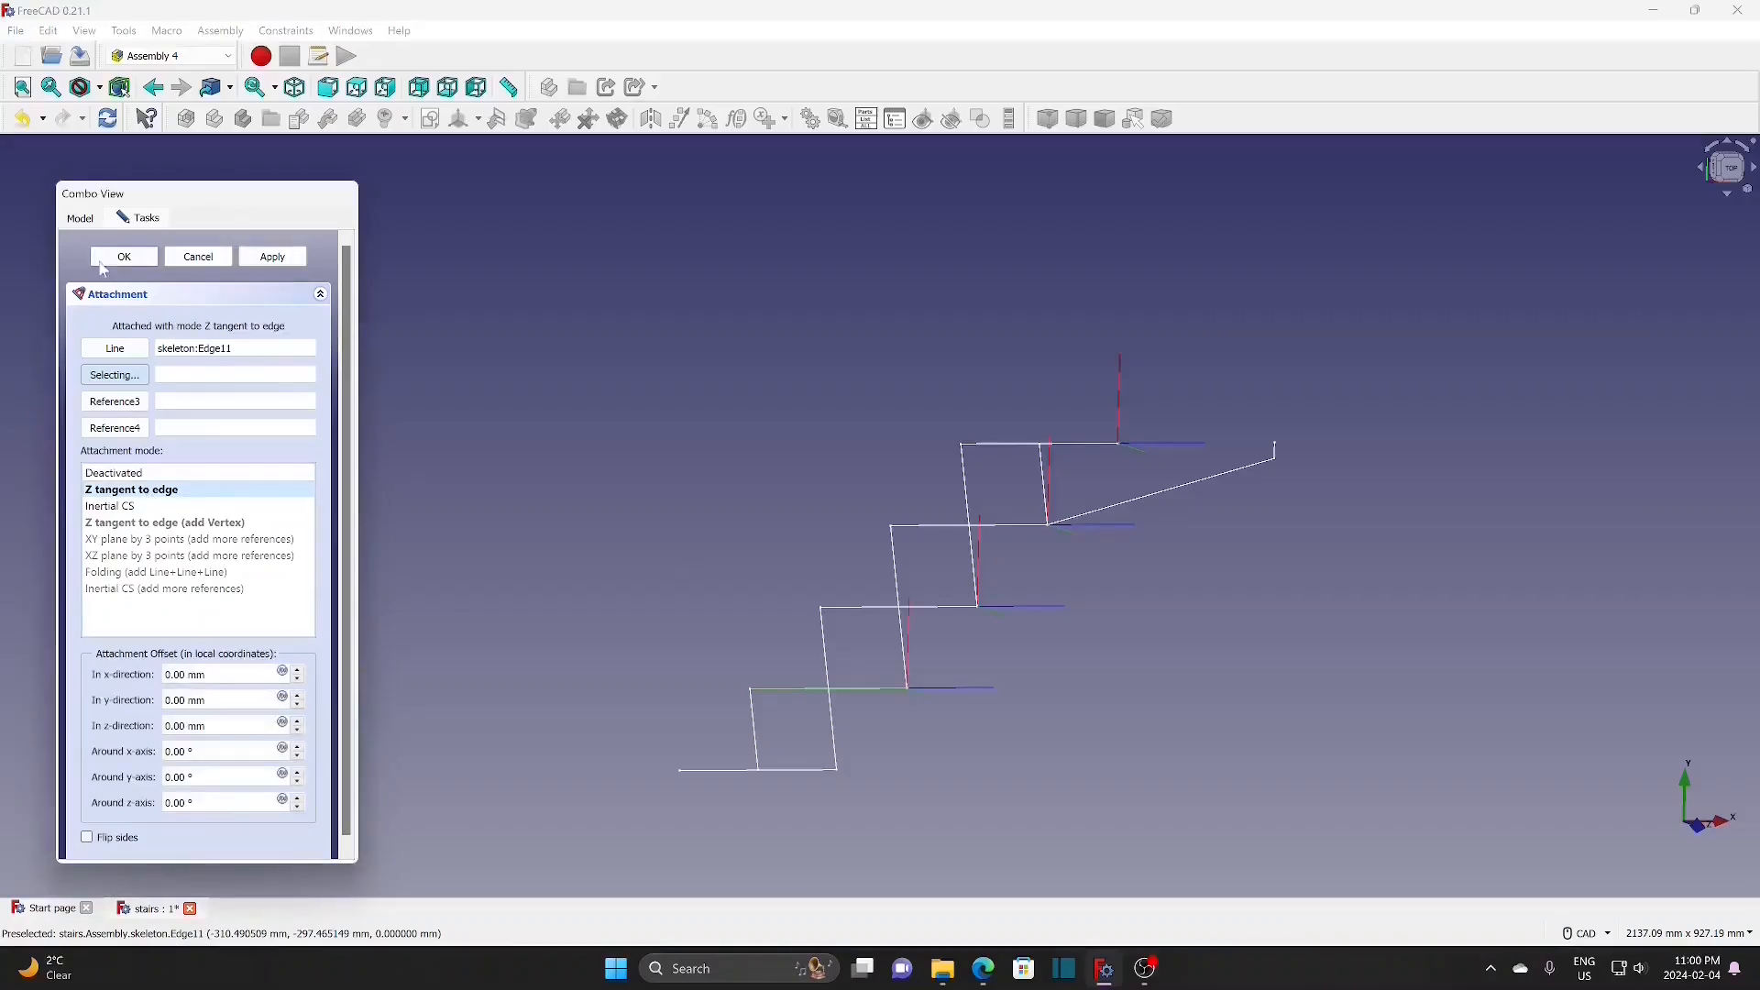
pyautogui.click(138, 258)
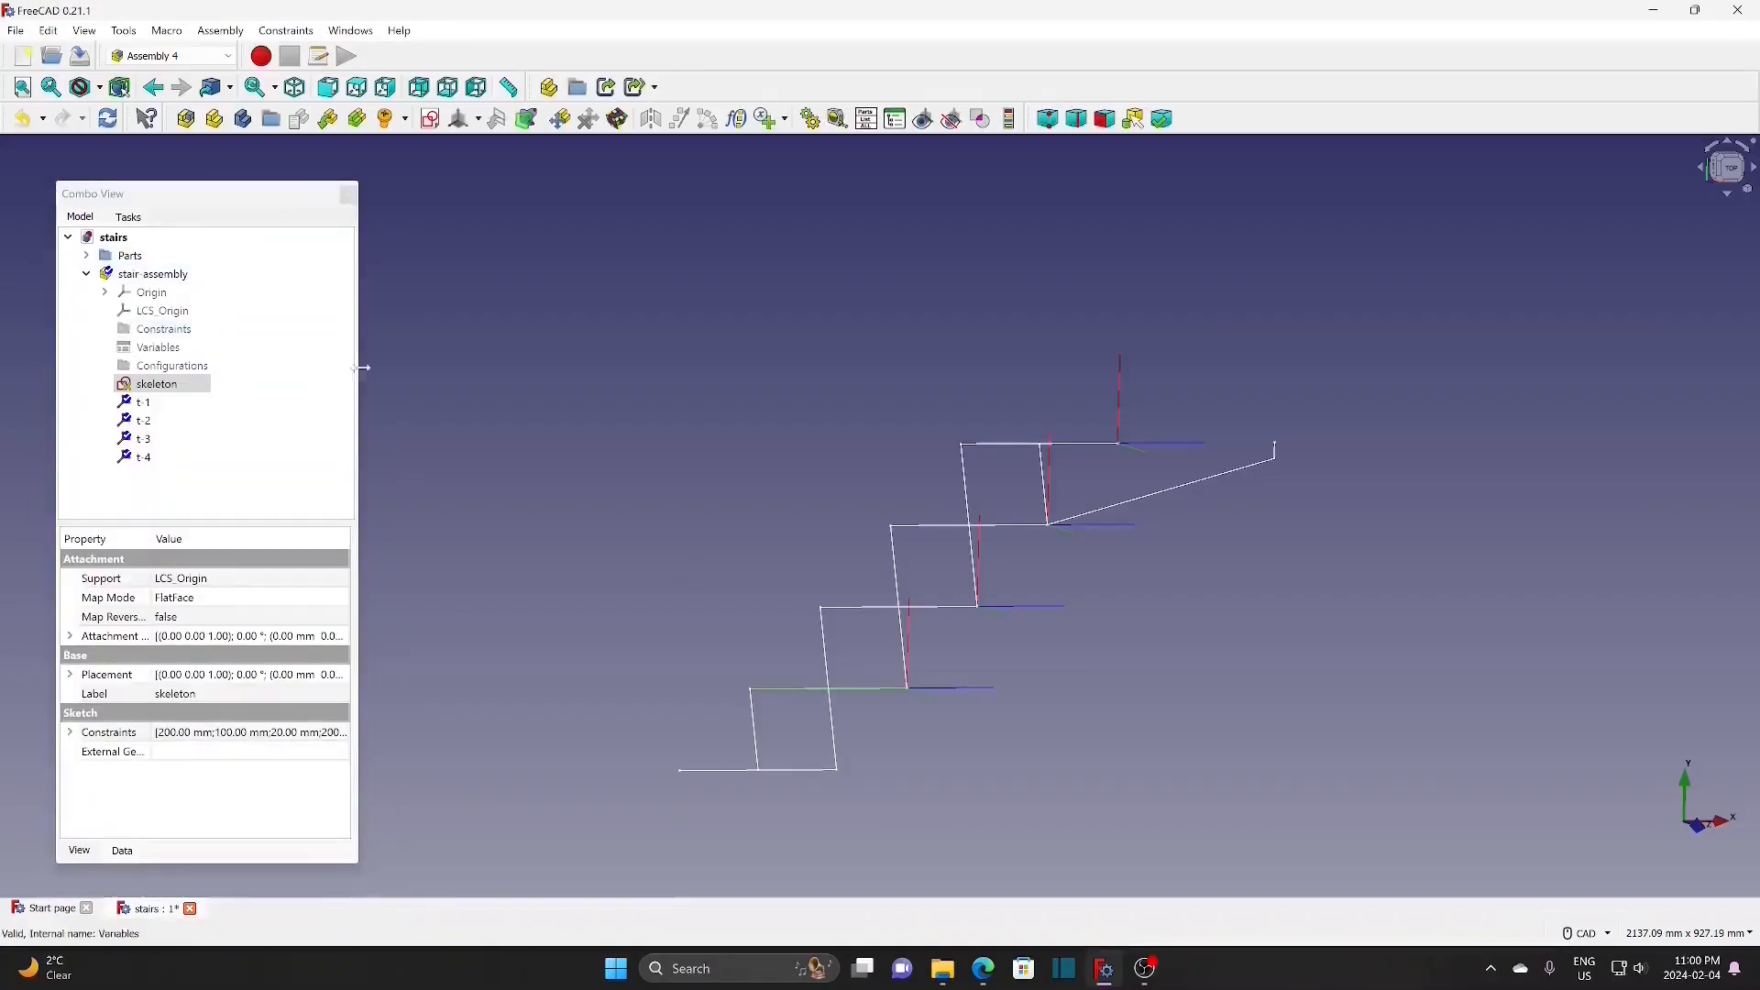
pyautogui.click(478, 120)
pyautogui.click(500, 145)
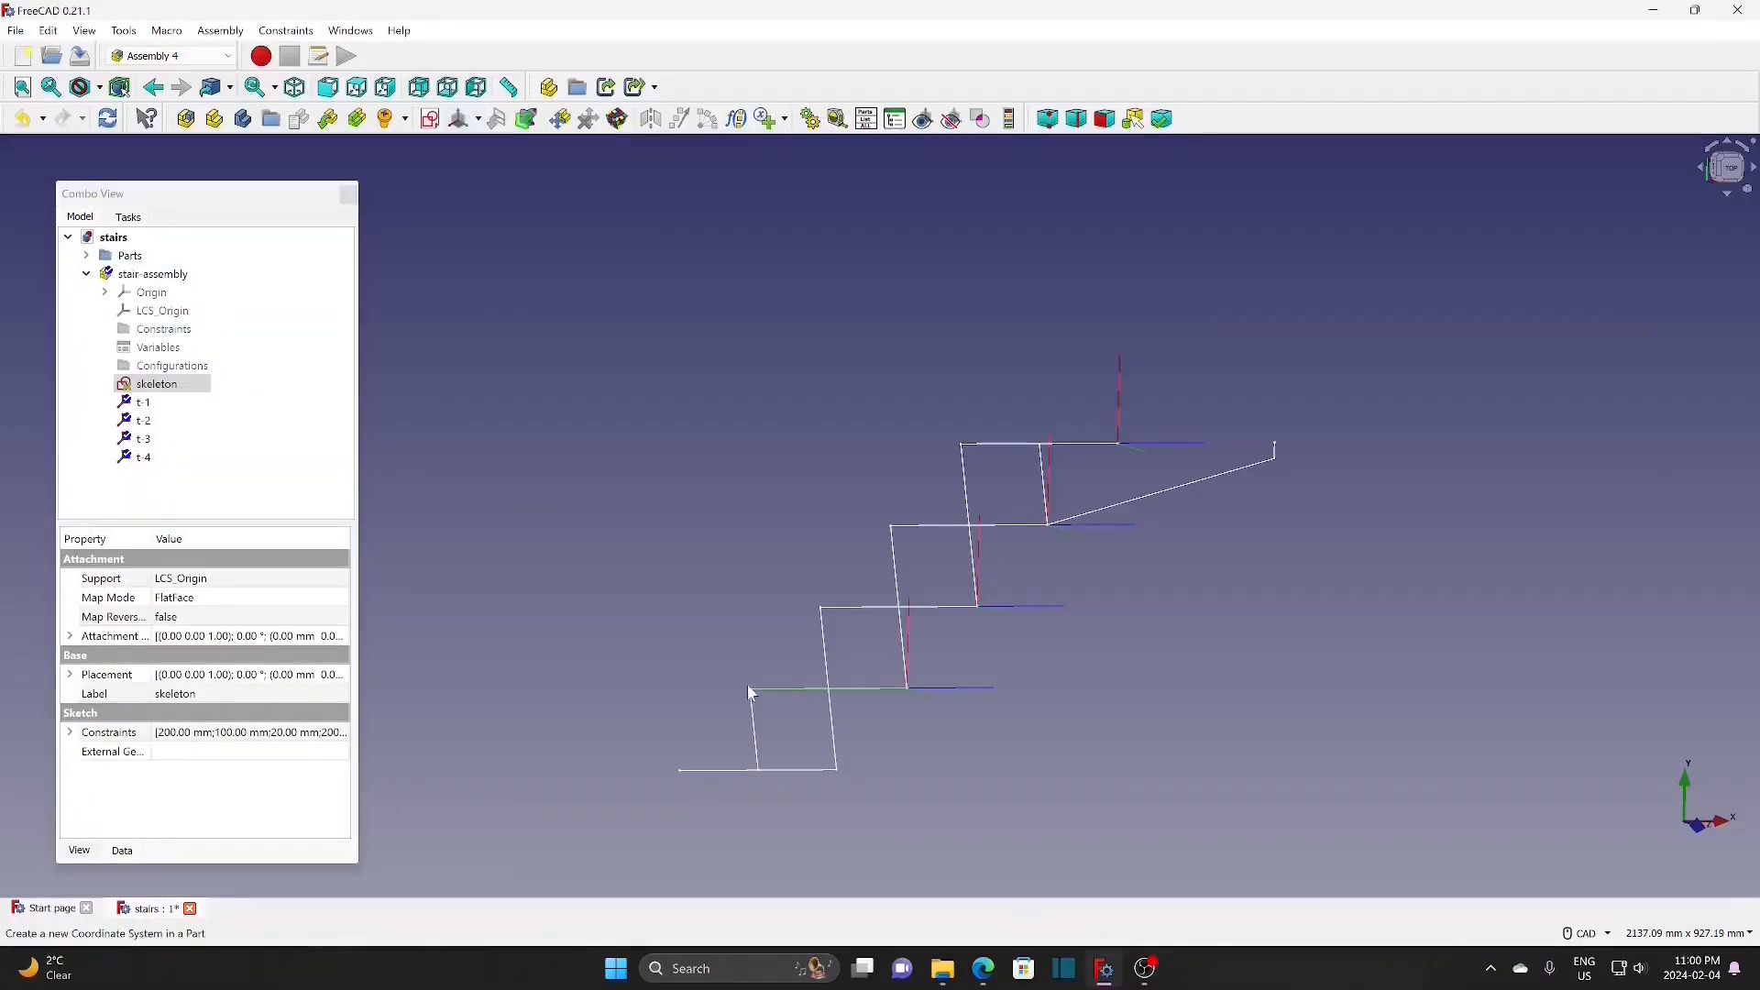
pyautogui.write('t-5')
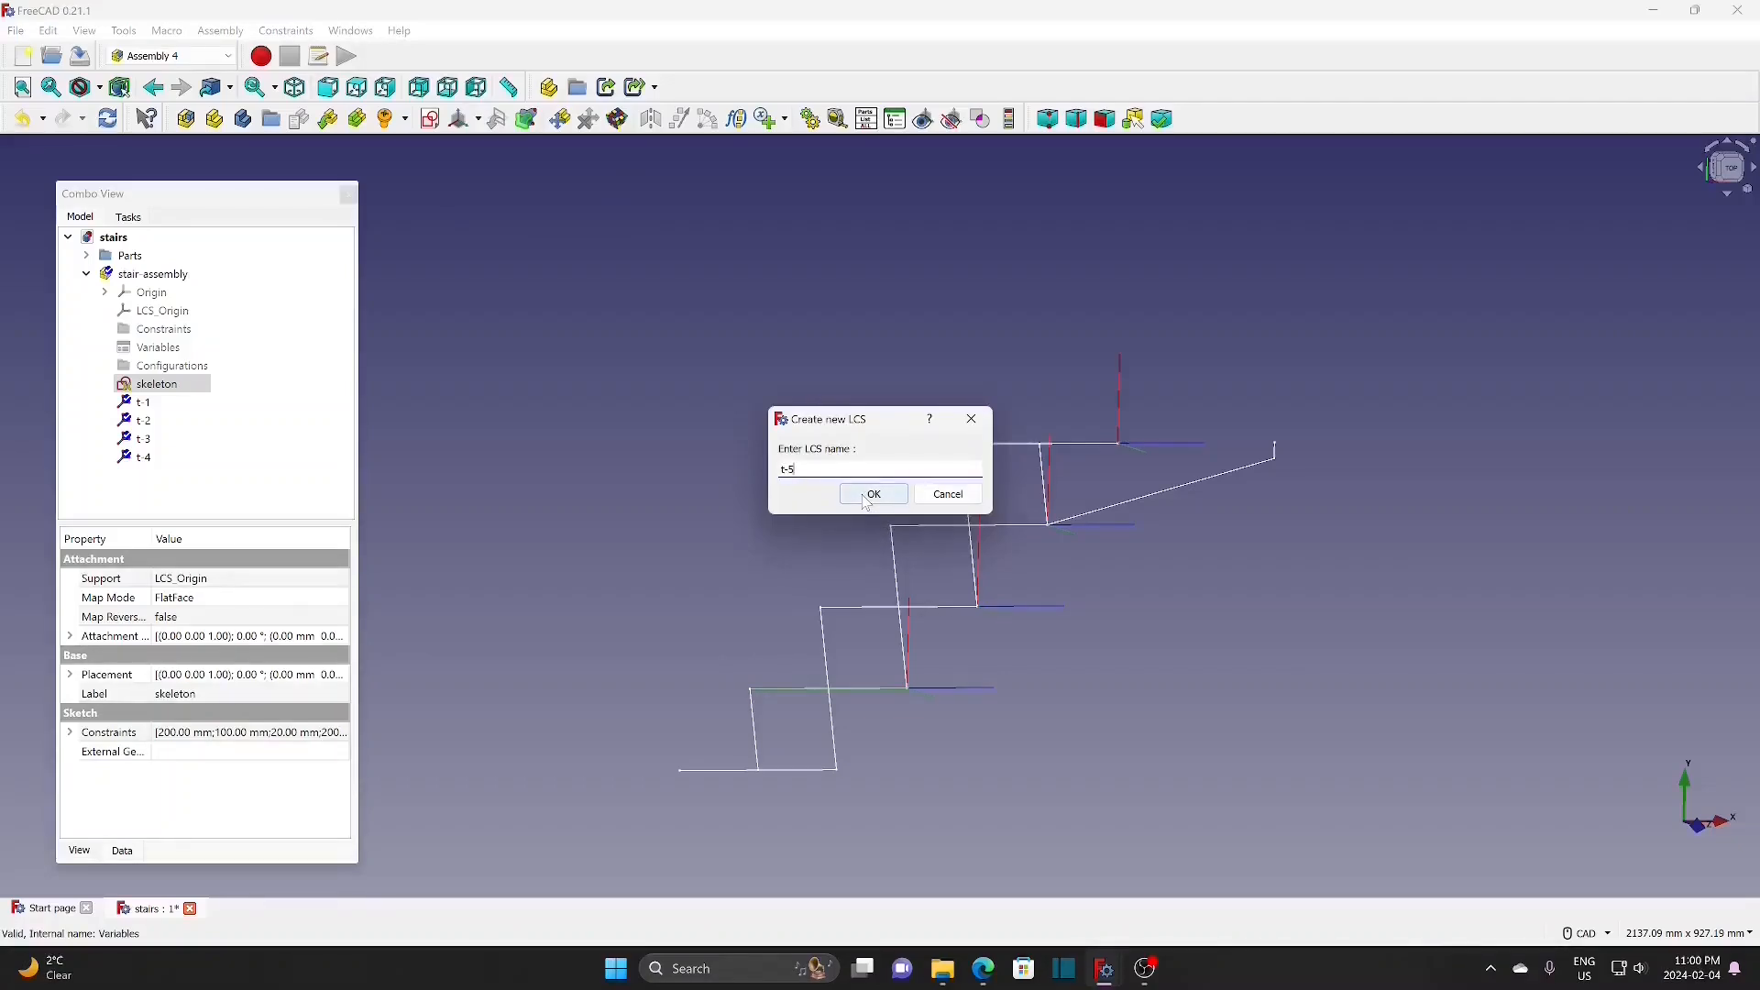
pyautogui.click(866, 499)
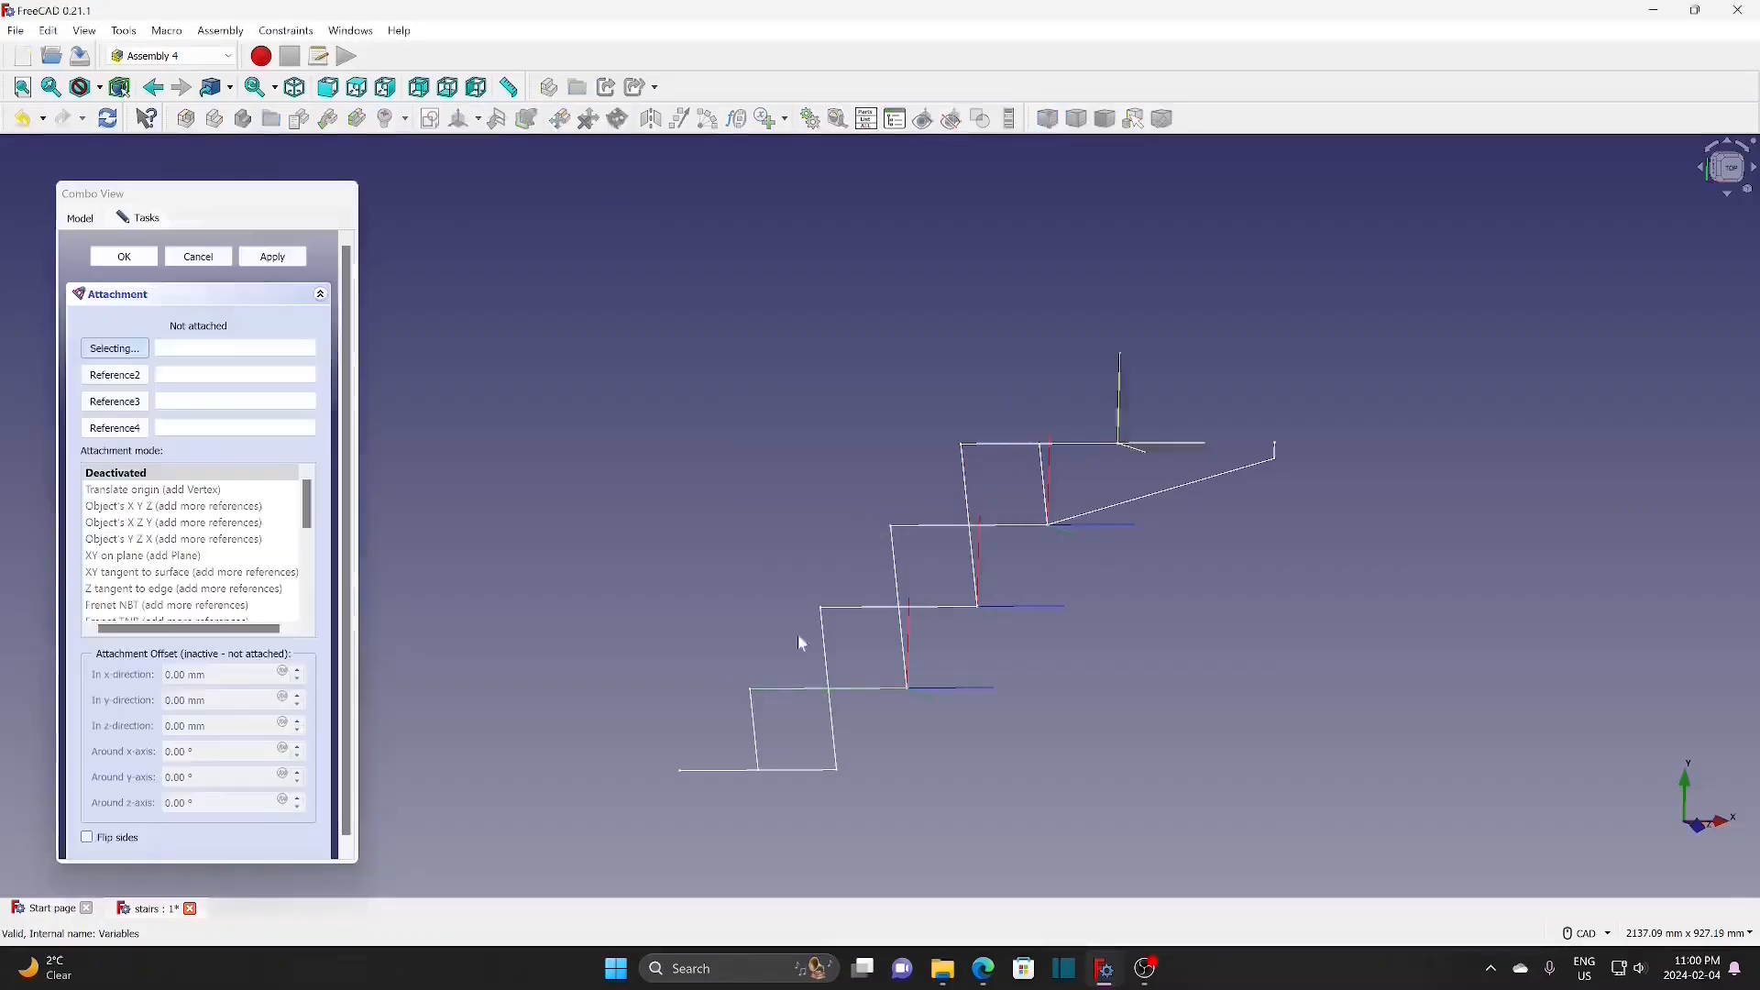
pyautogui.click(802, 778)
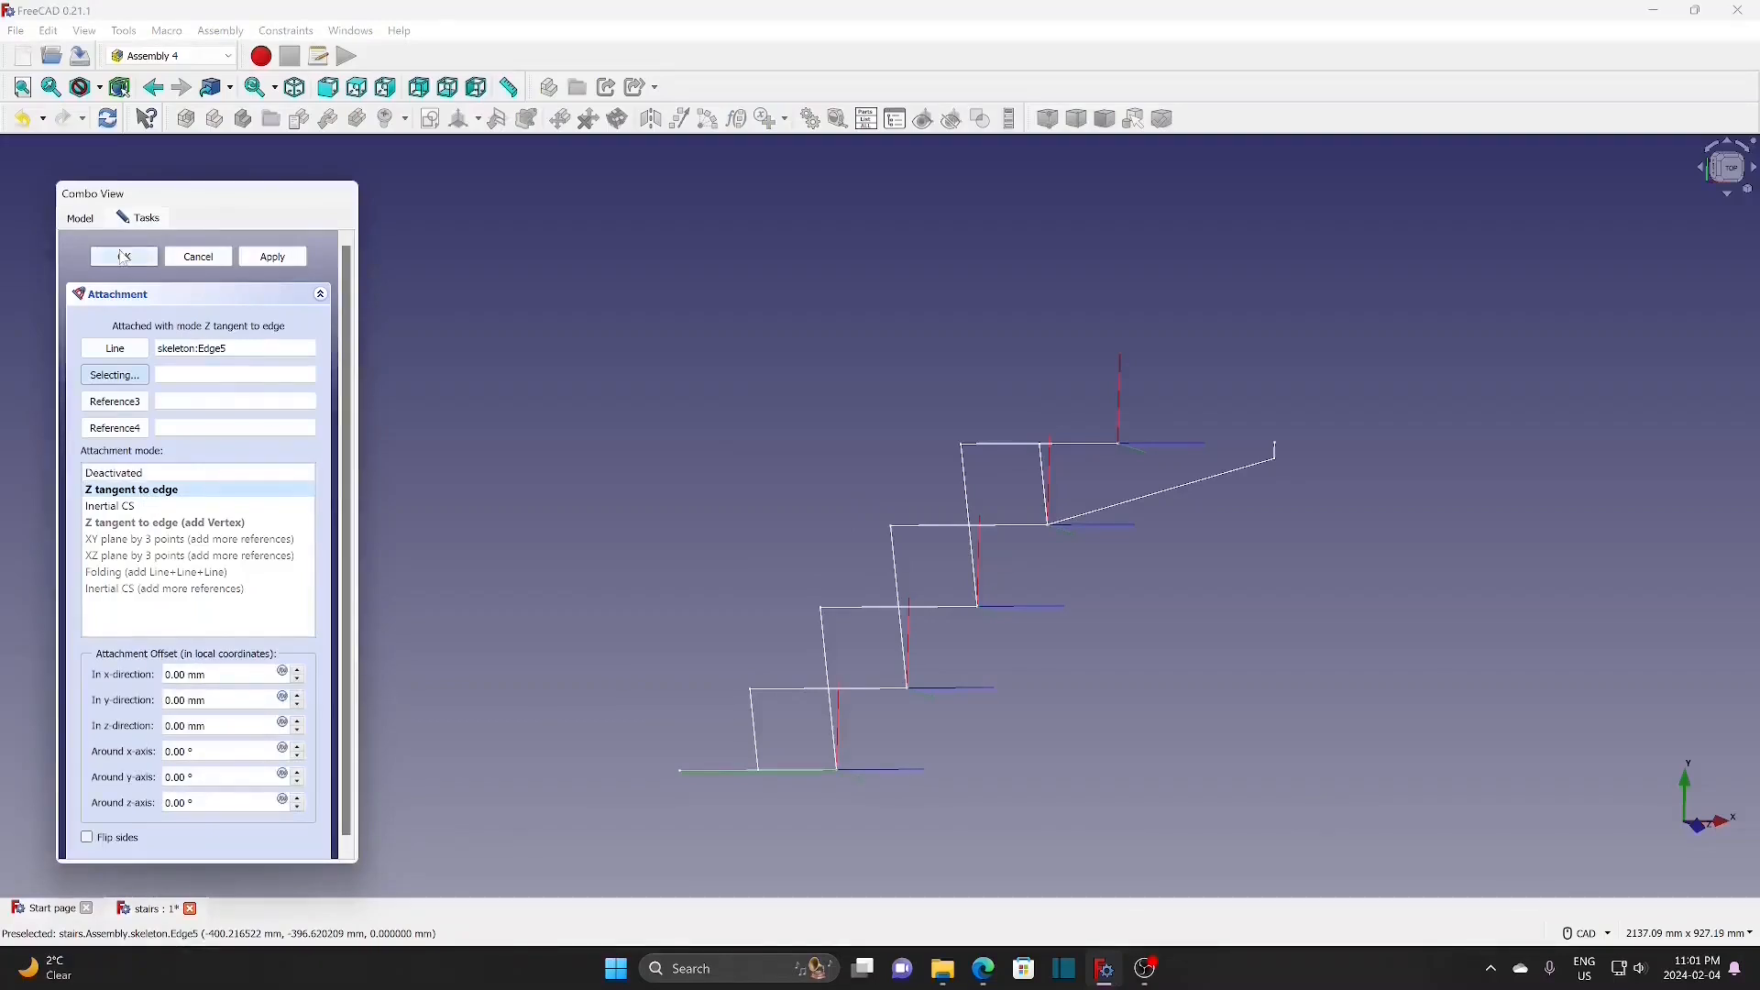
pyautogui.click(125, 258)
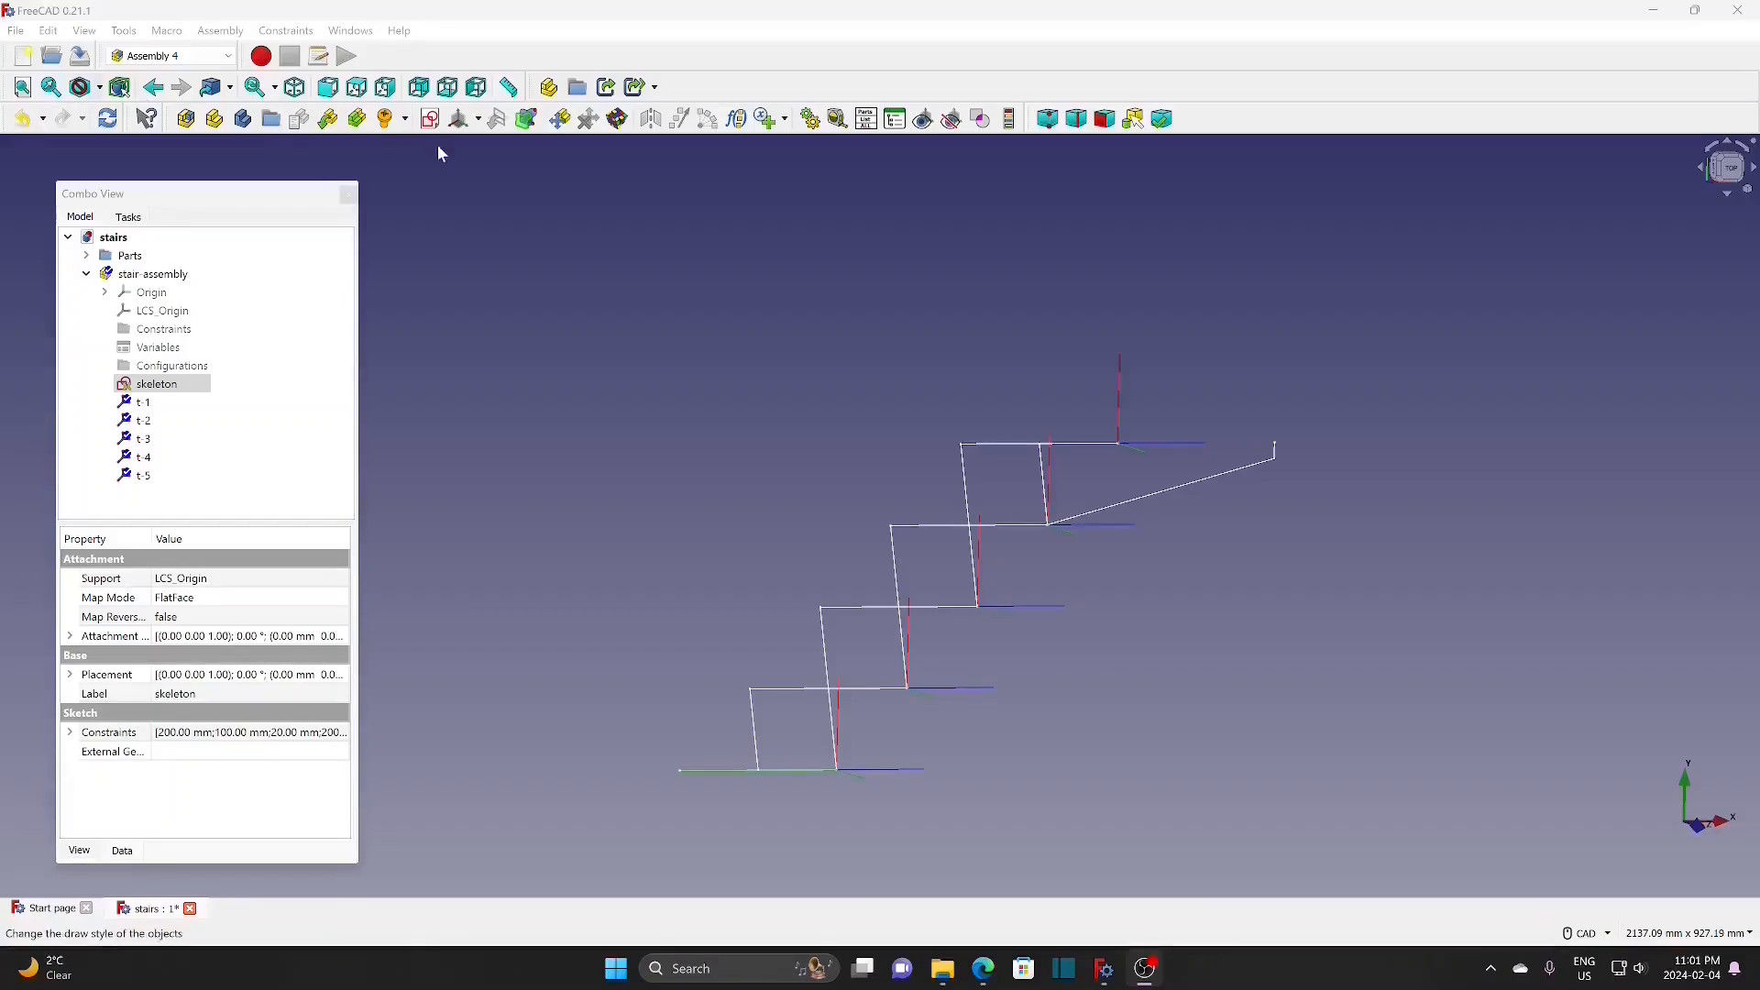
# Step: Expand Parts and tread in the tree and hide the skeleton sketch
pyautogui.click(86, 256)
pyautogui.doubleClick(171, 294)
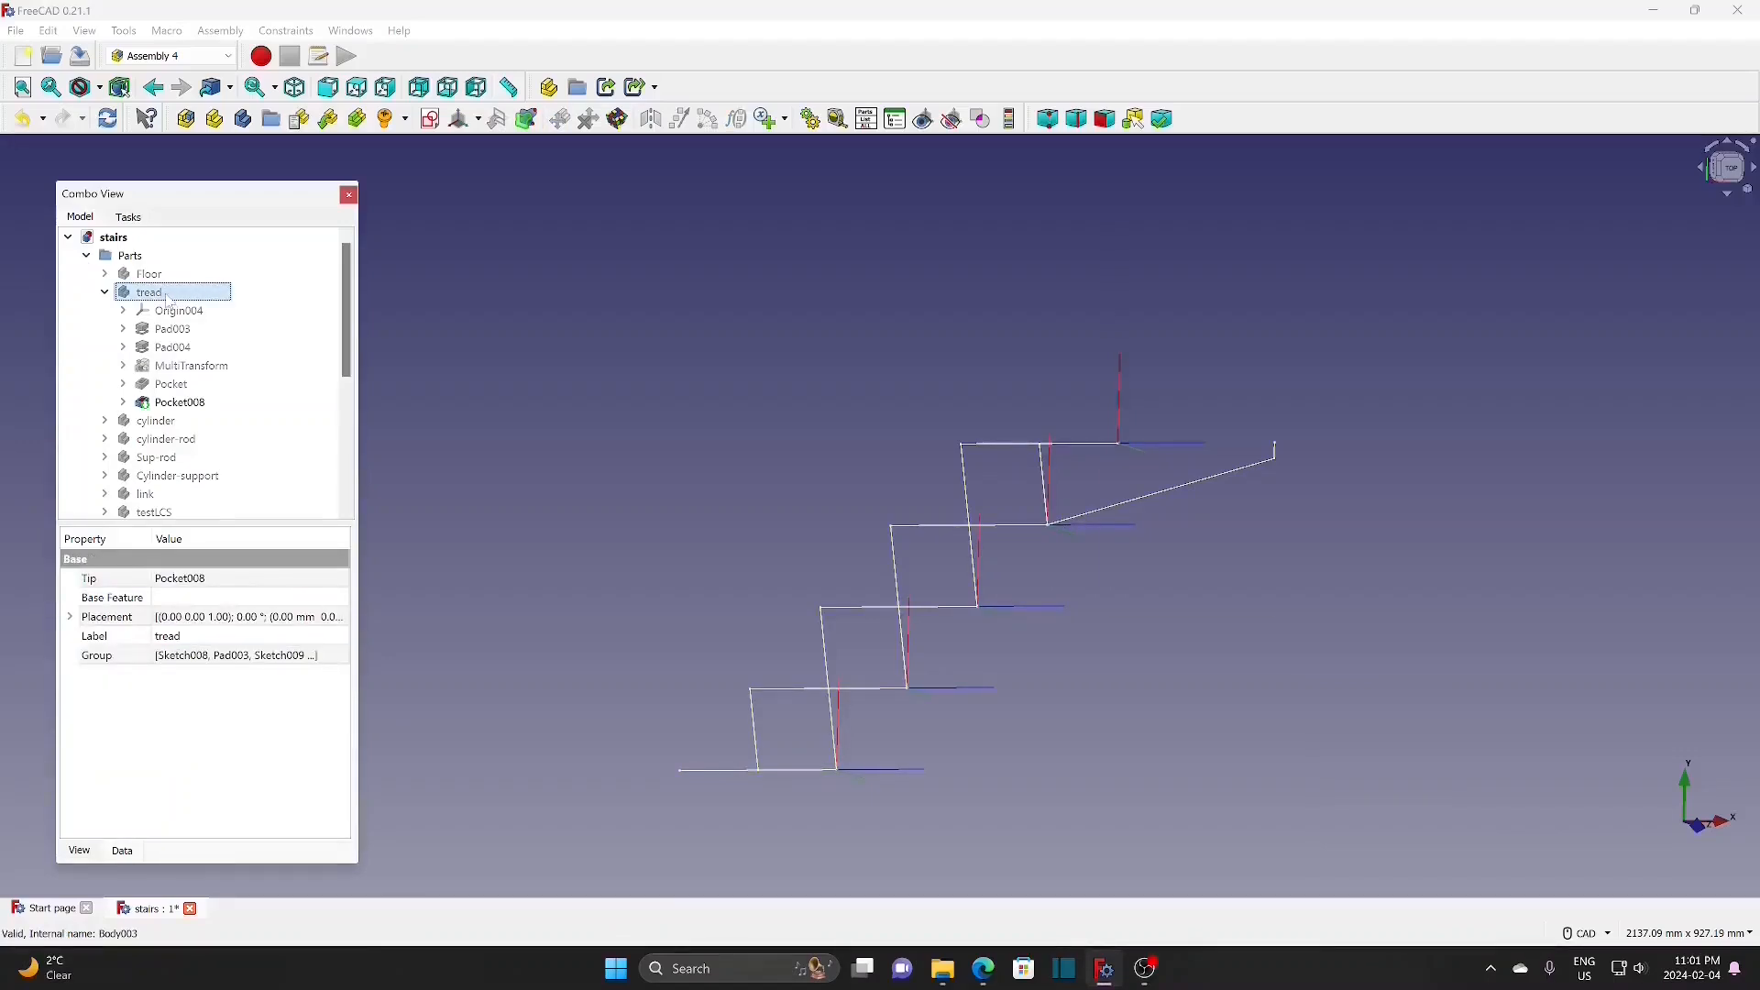
pyautogui.scroll(-5, 272, 449)
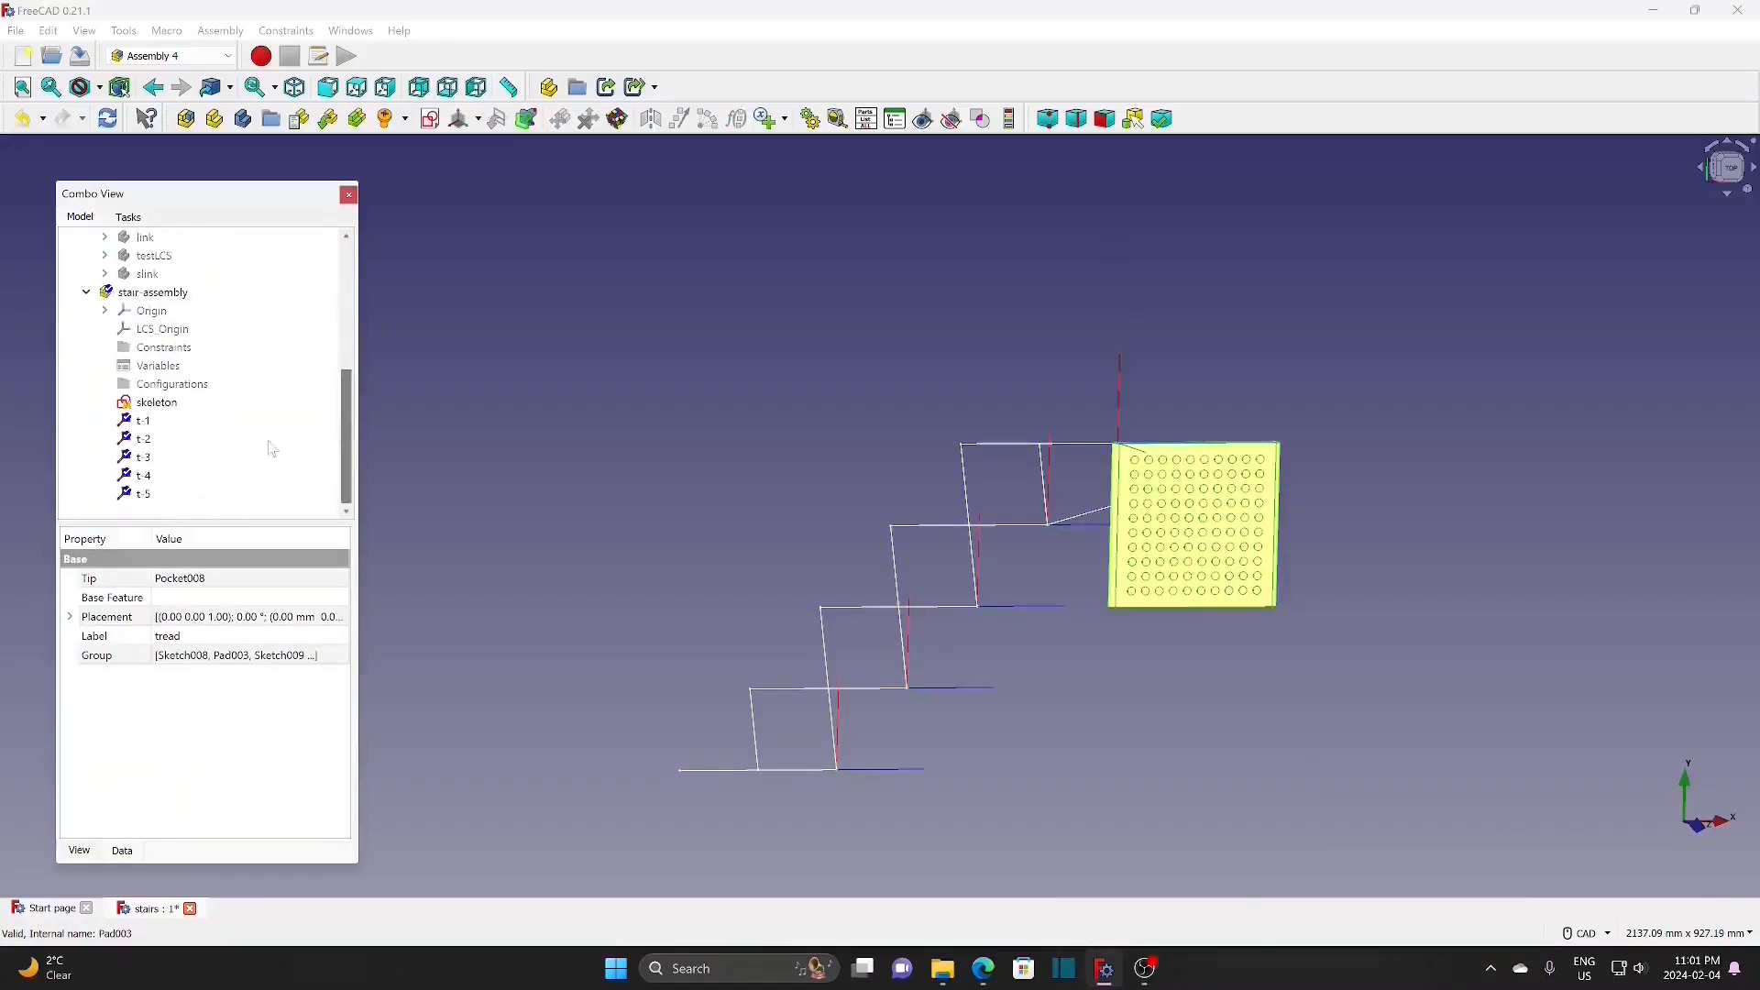
pyautogui.click(155, 403)
pyautogui.press('space')
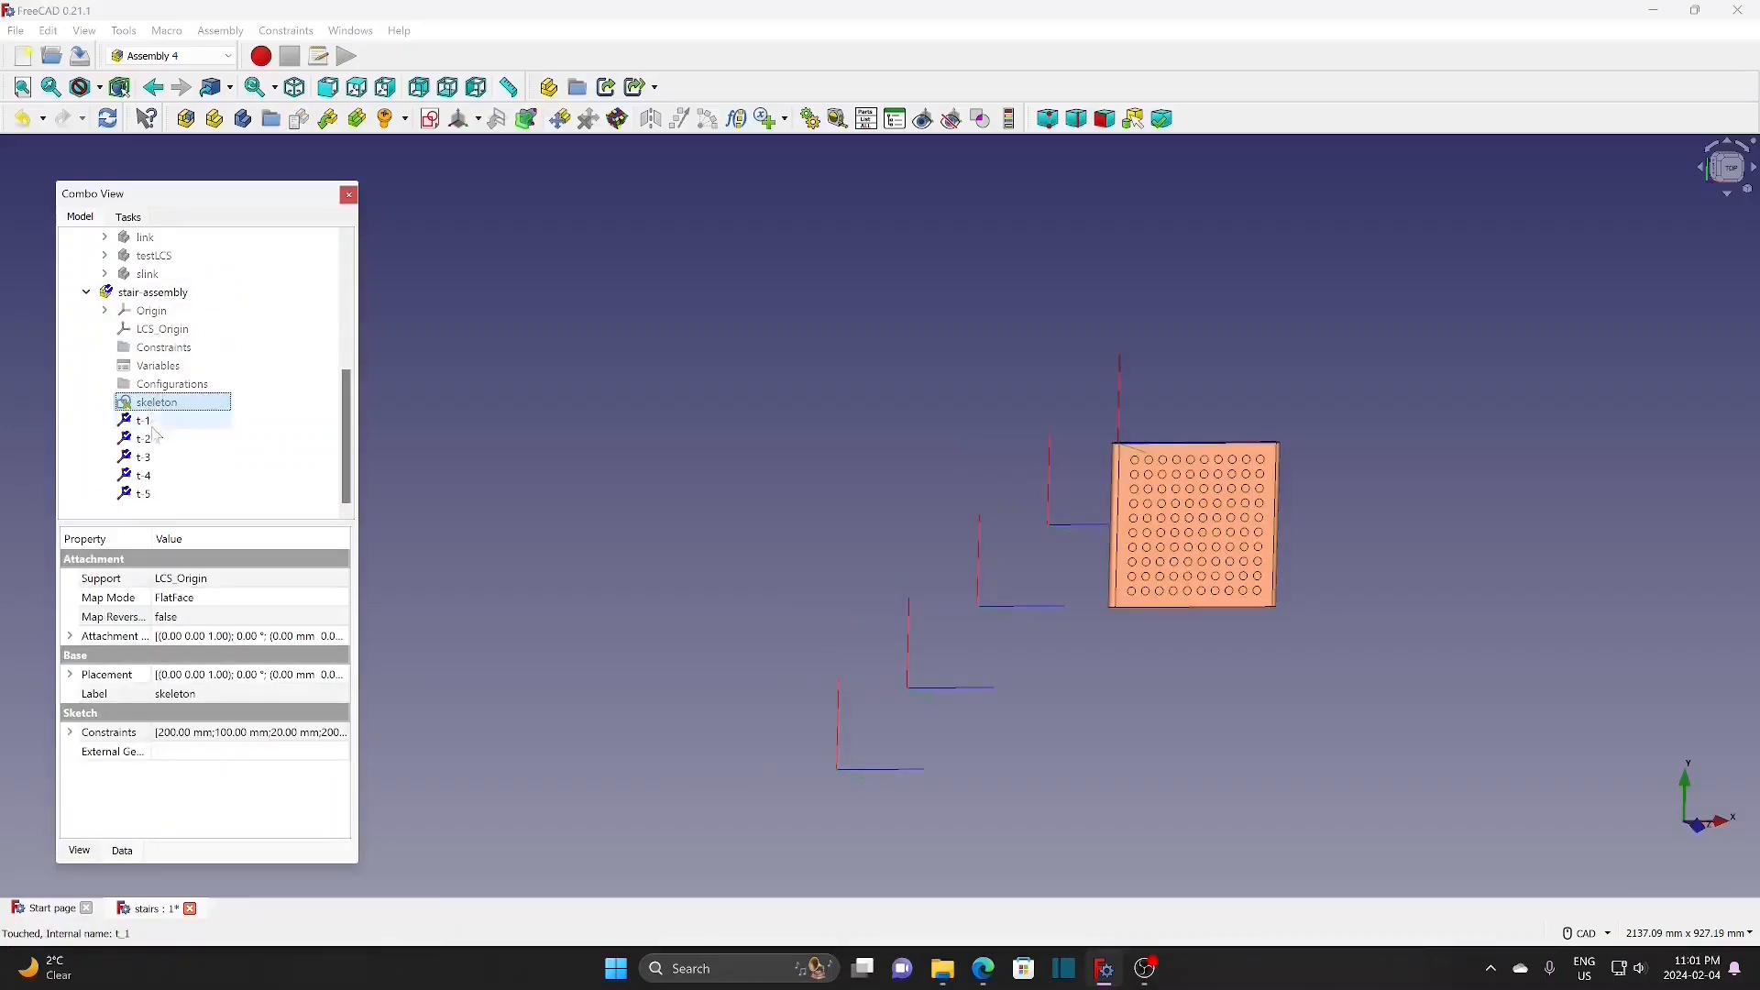
# Step: Hide coordinate systems t-1, t-2, t-3, t-4 and t-5
pyautogui.click(154, 425)
pyautogui.press('space')
pyautogui.click(158, 443)
pyautogui.press('space')
pyautogui.click(159, 459)
pyautogui.press('space')
pyautogui.click(165, 477)
pyautogui.press('space')
pyautogui.click(159, 495)
pyautogui.press('space')
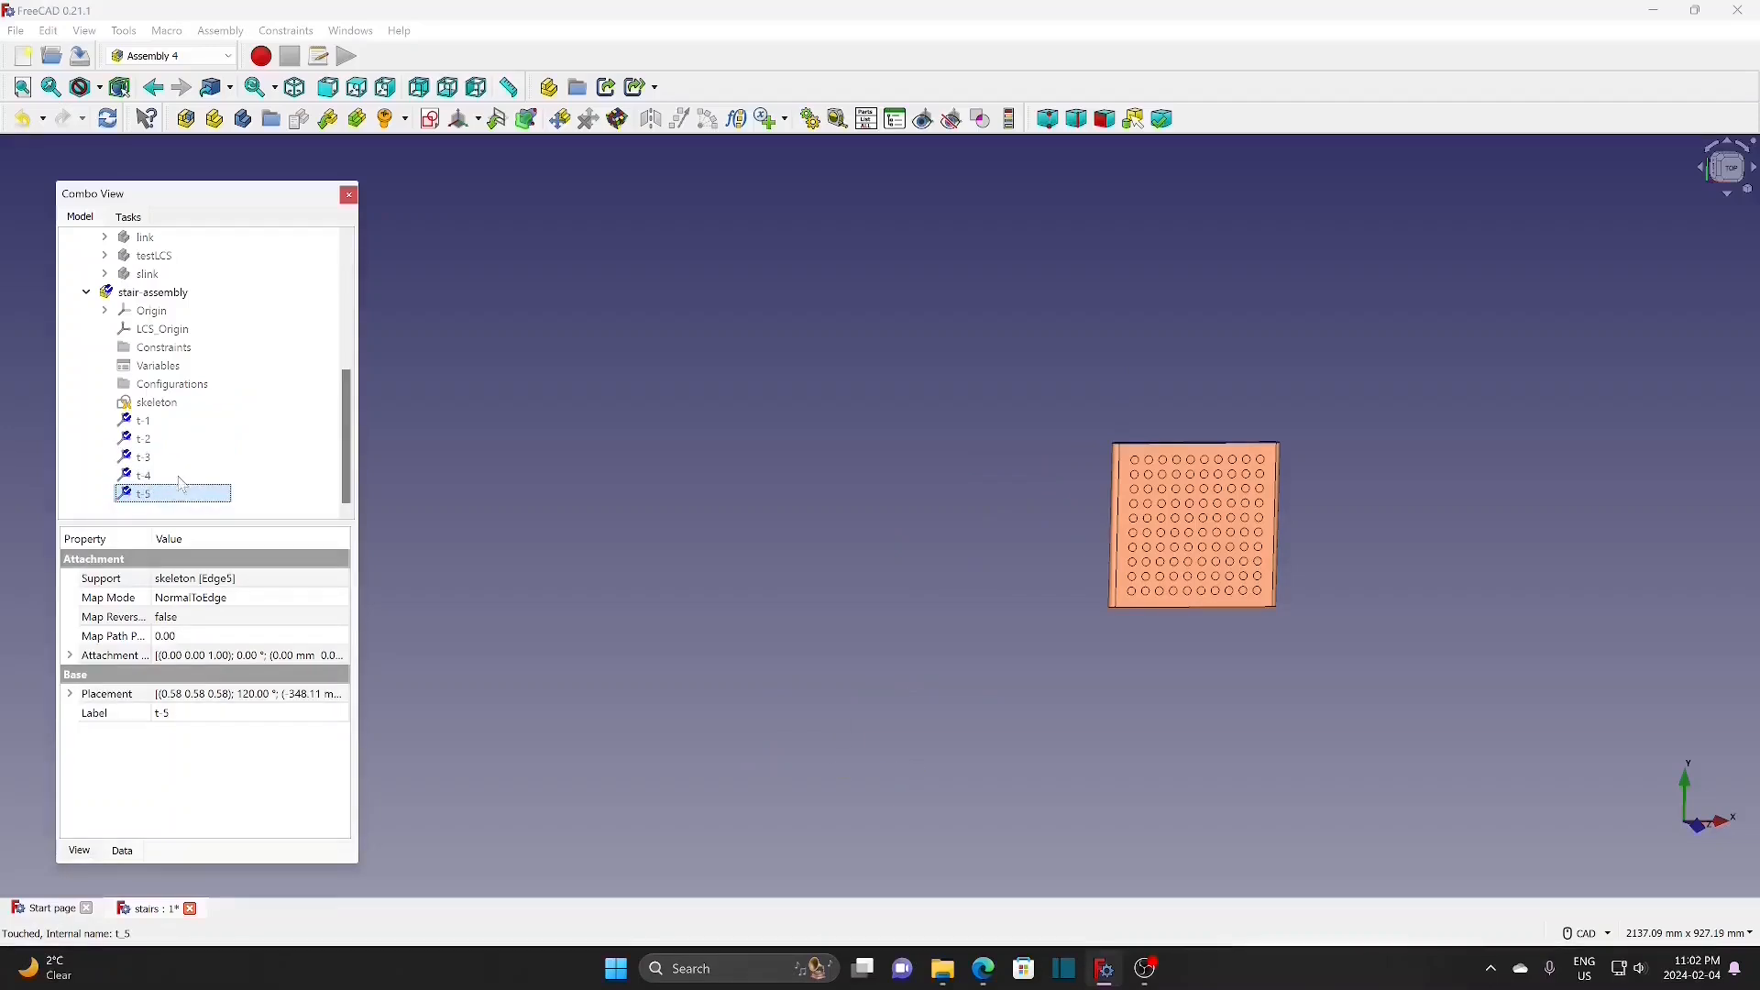
pyautogui.moveTo(348, 458); pyautogui.dragTo(356, 330)
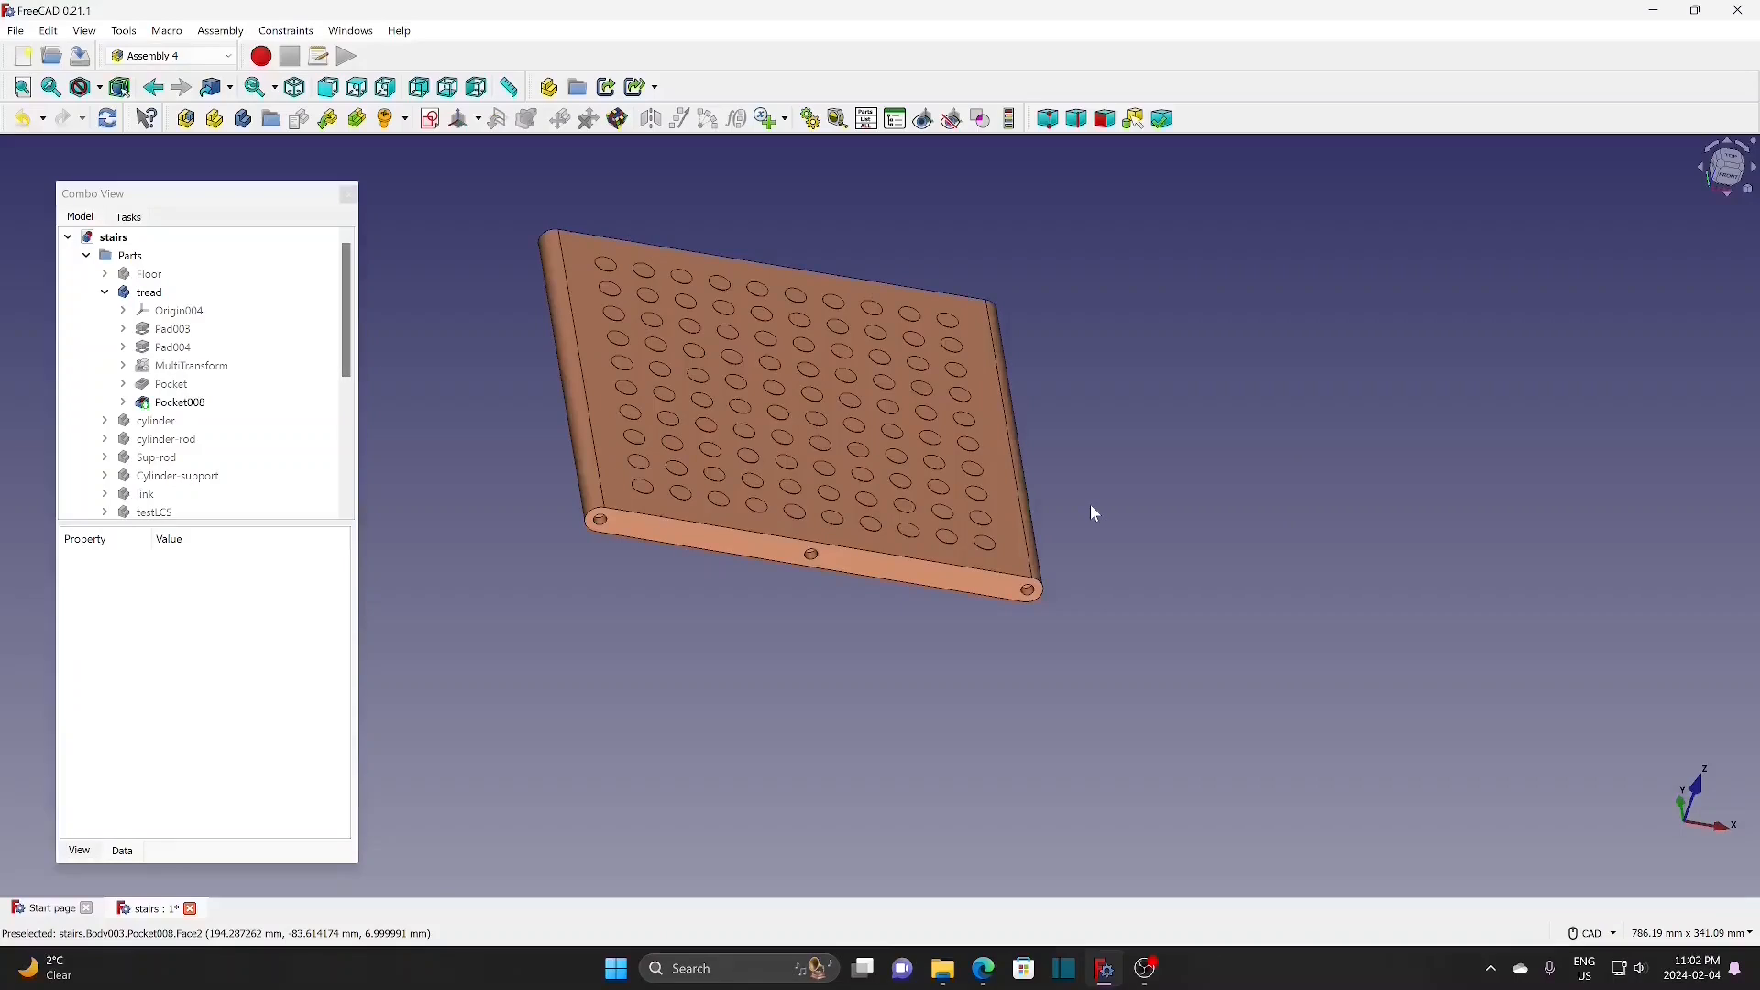
pyautogui.scroll(1, 1091, 505)
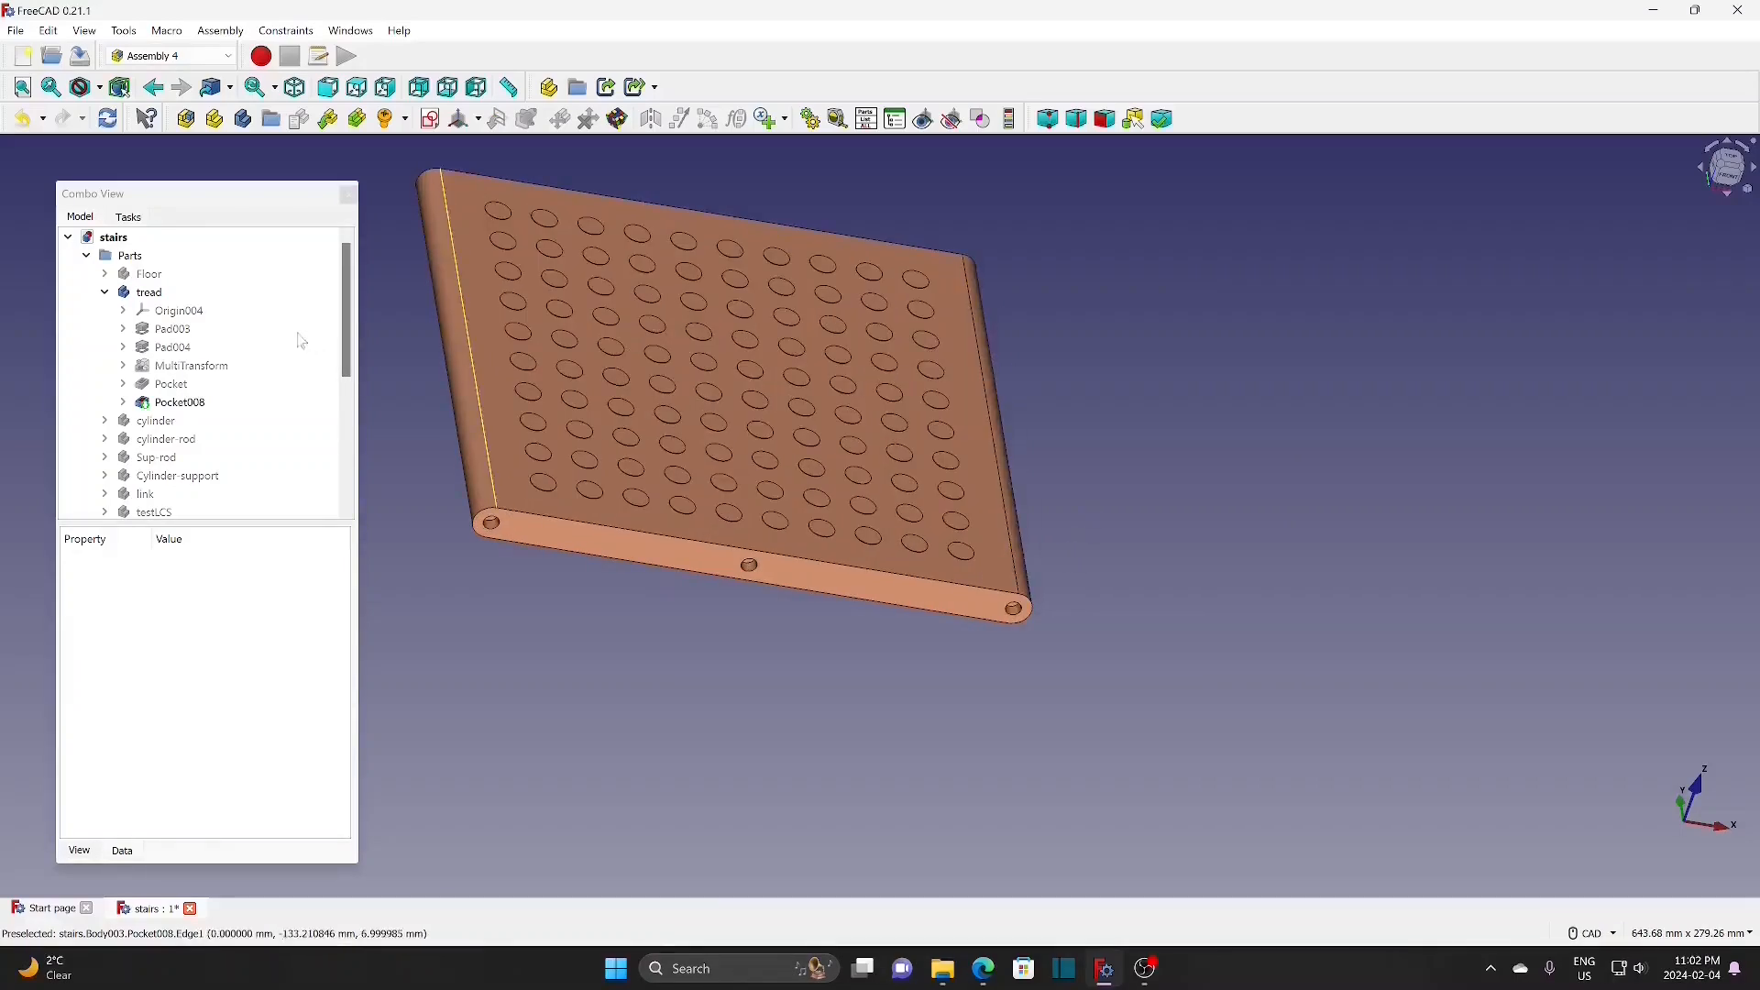
# Step: Create coordinate system tread-R in the tread, concentric with the corner hole edge
pyautogui.click(150, 291)
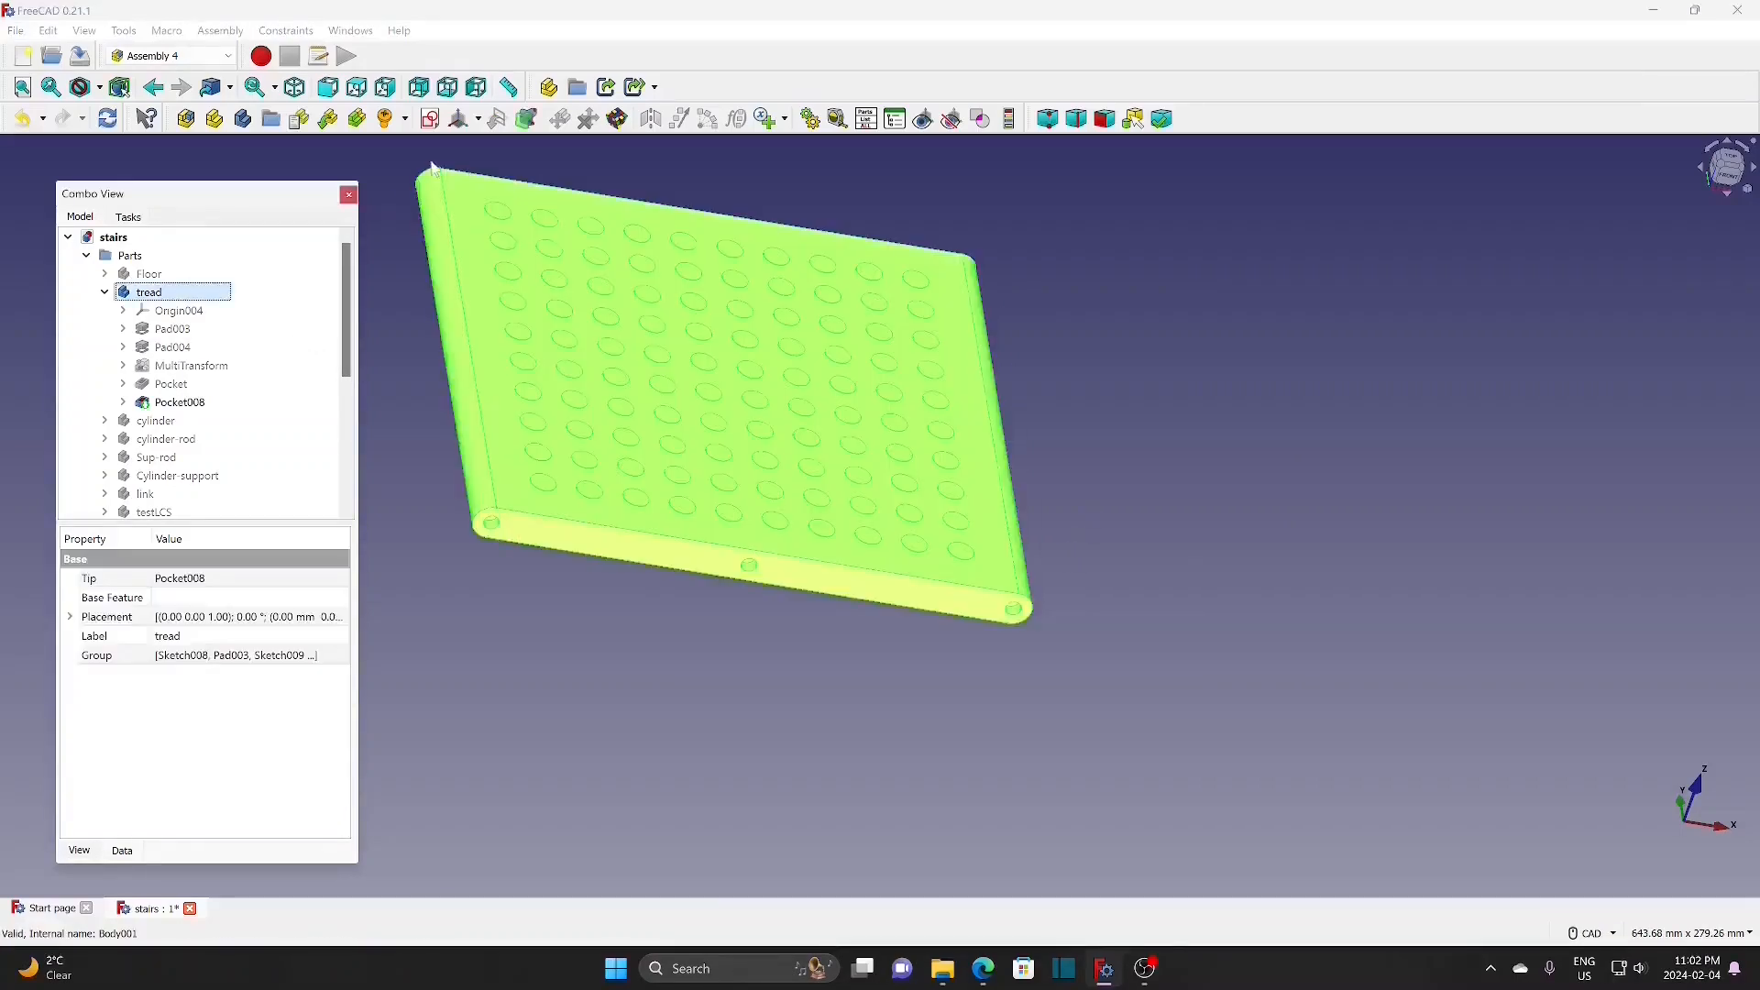
pyautogui.click(481, 120)
pyautogui.click(514, 145)
pyautogui.write('tread-R')
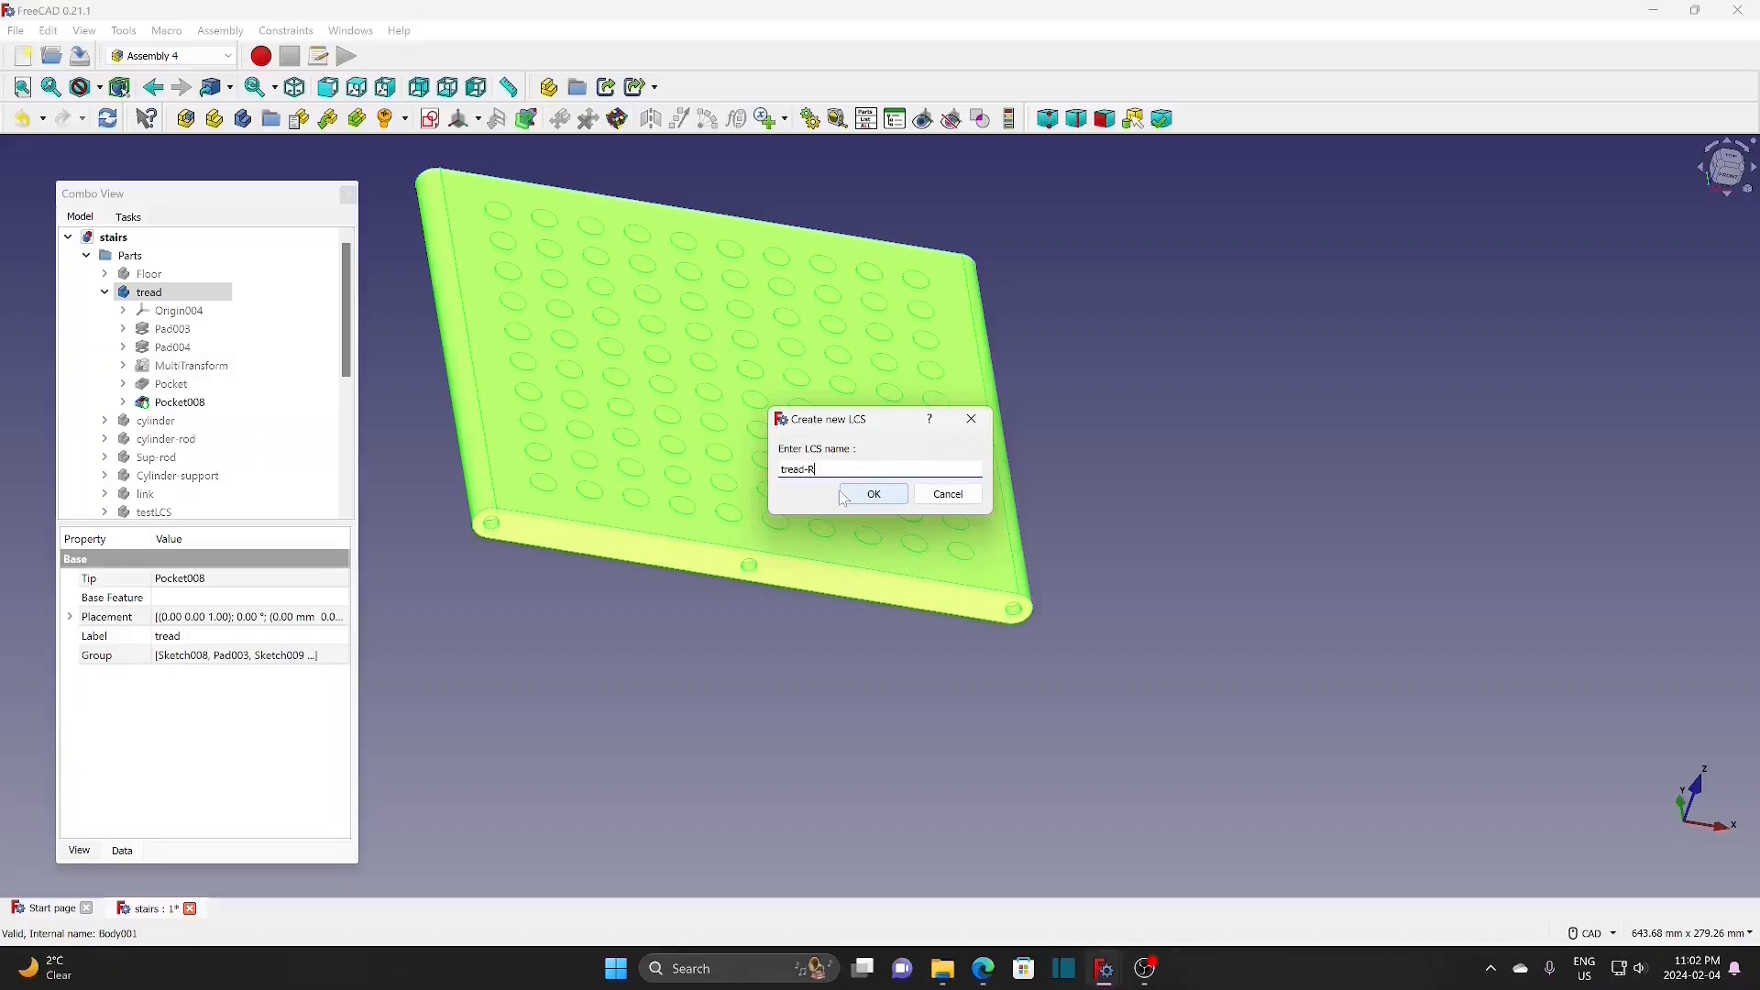
pyautogui.click(871, 495)
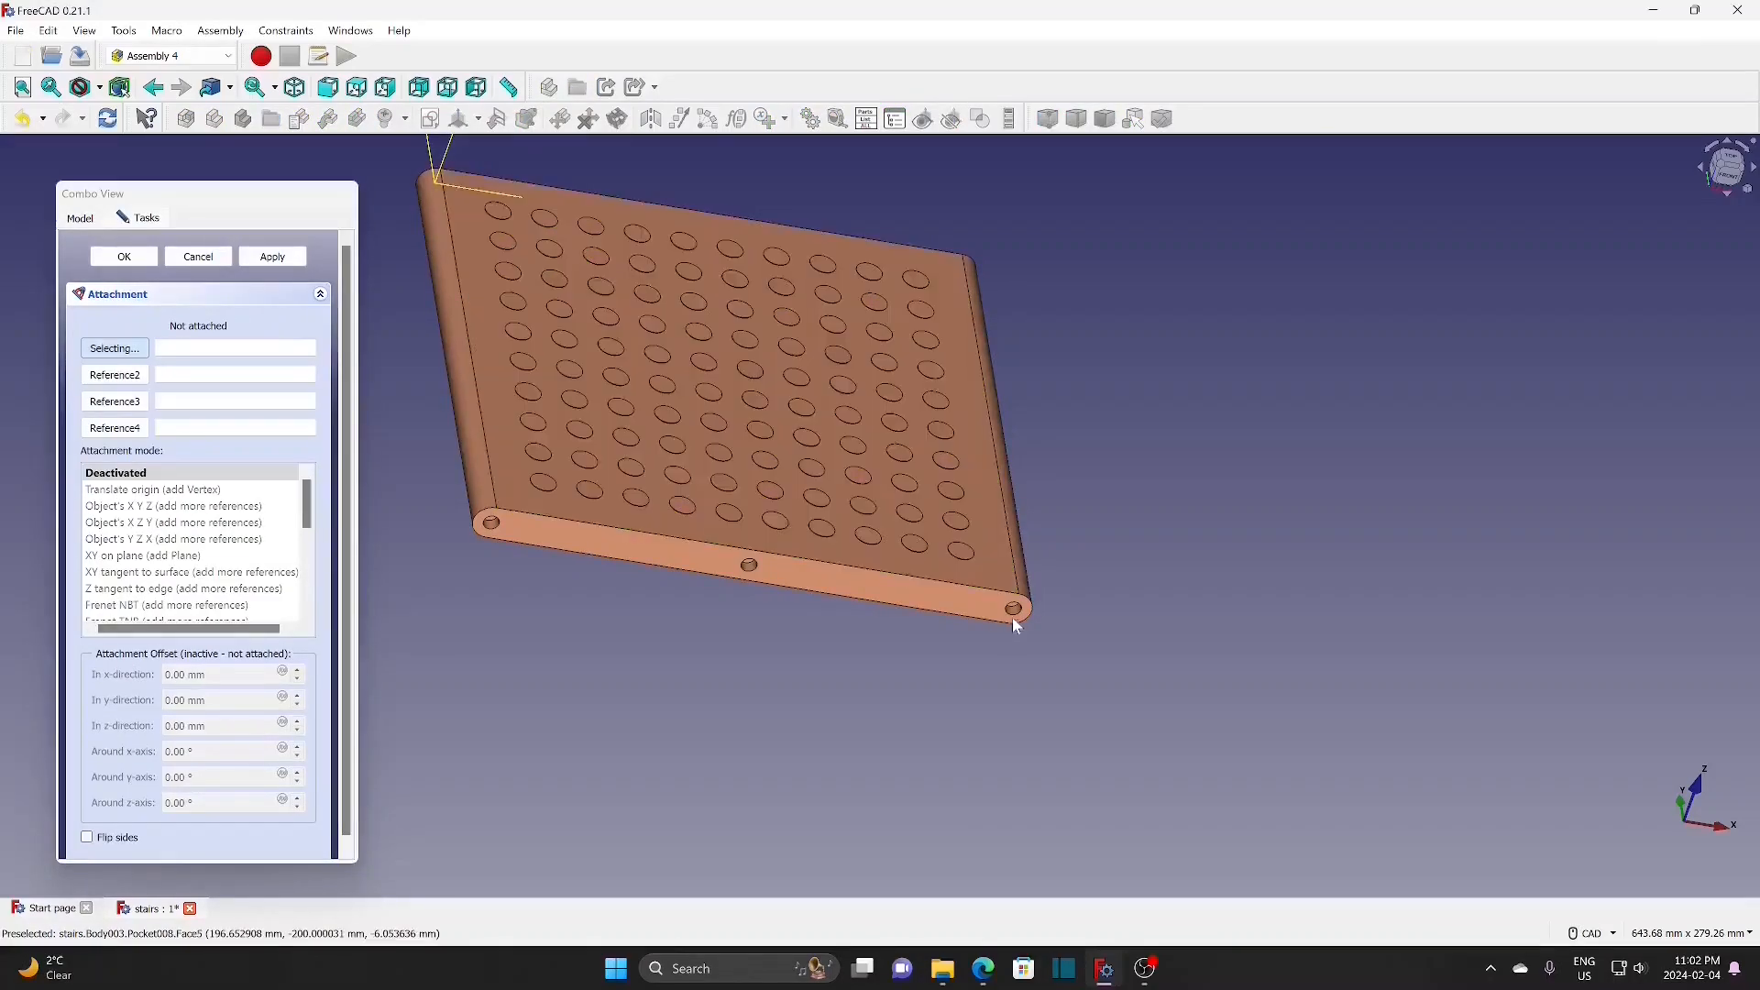
pyautogui.scroll(5, 1020, 619)
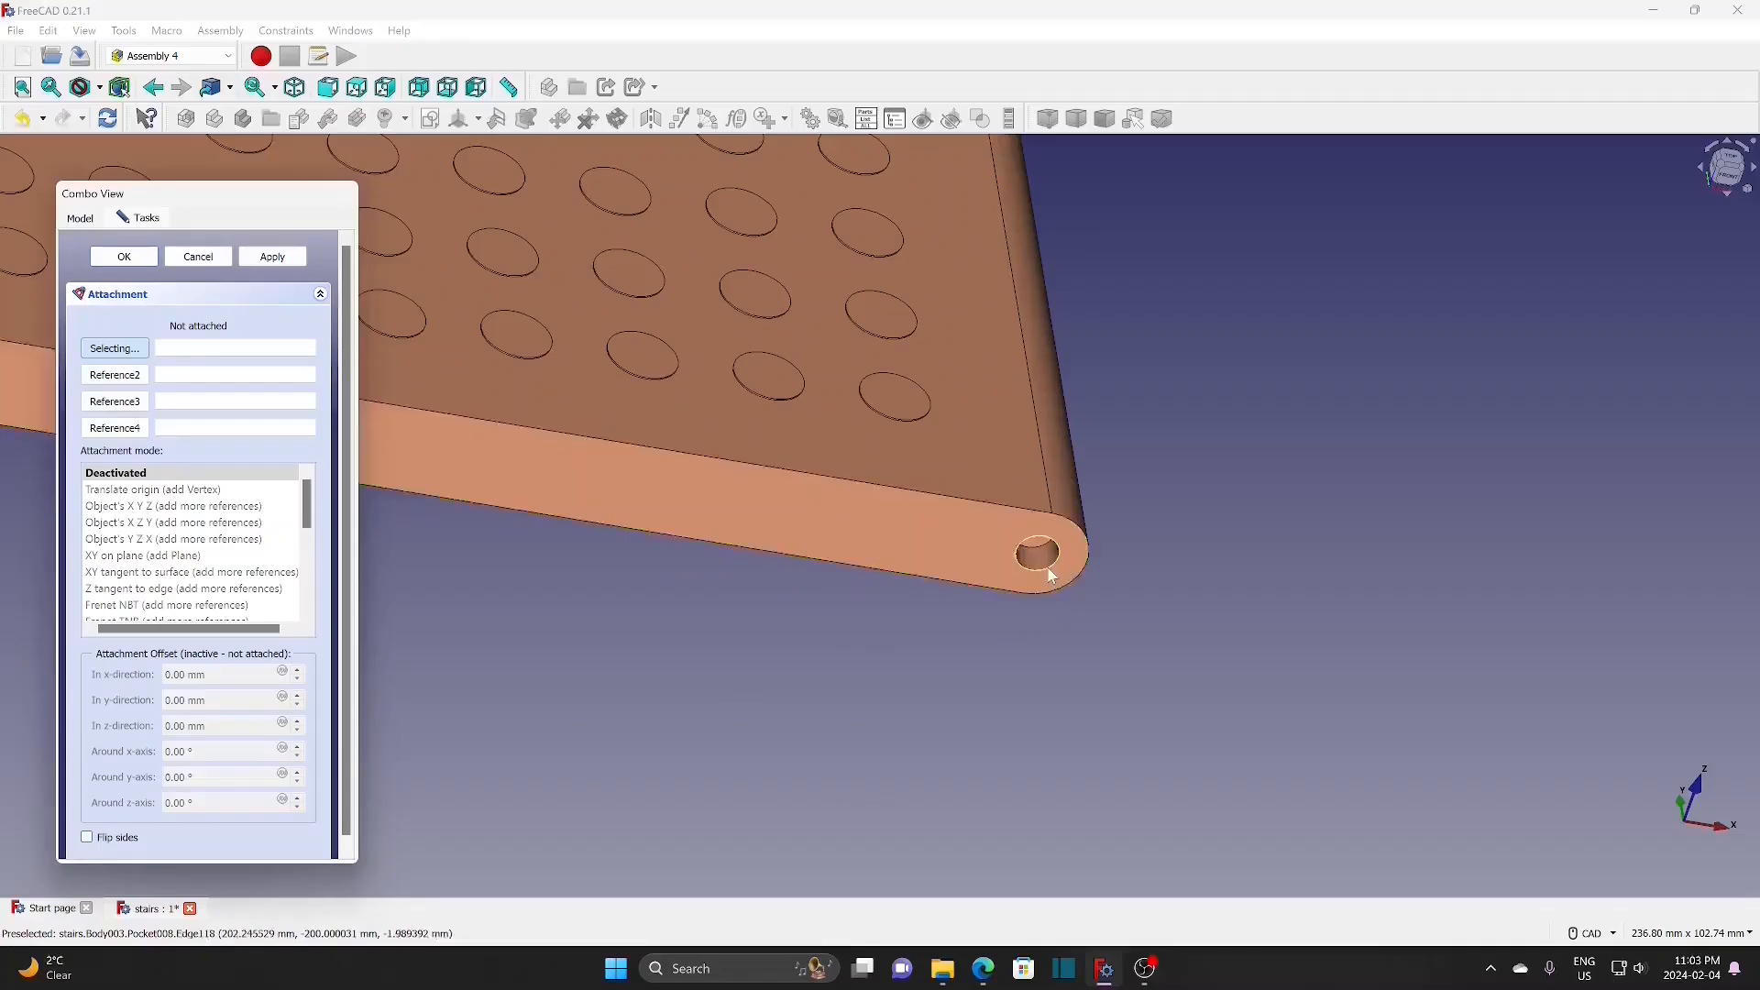
pyautogui.click(1049, 572)
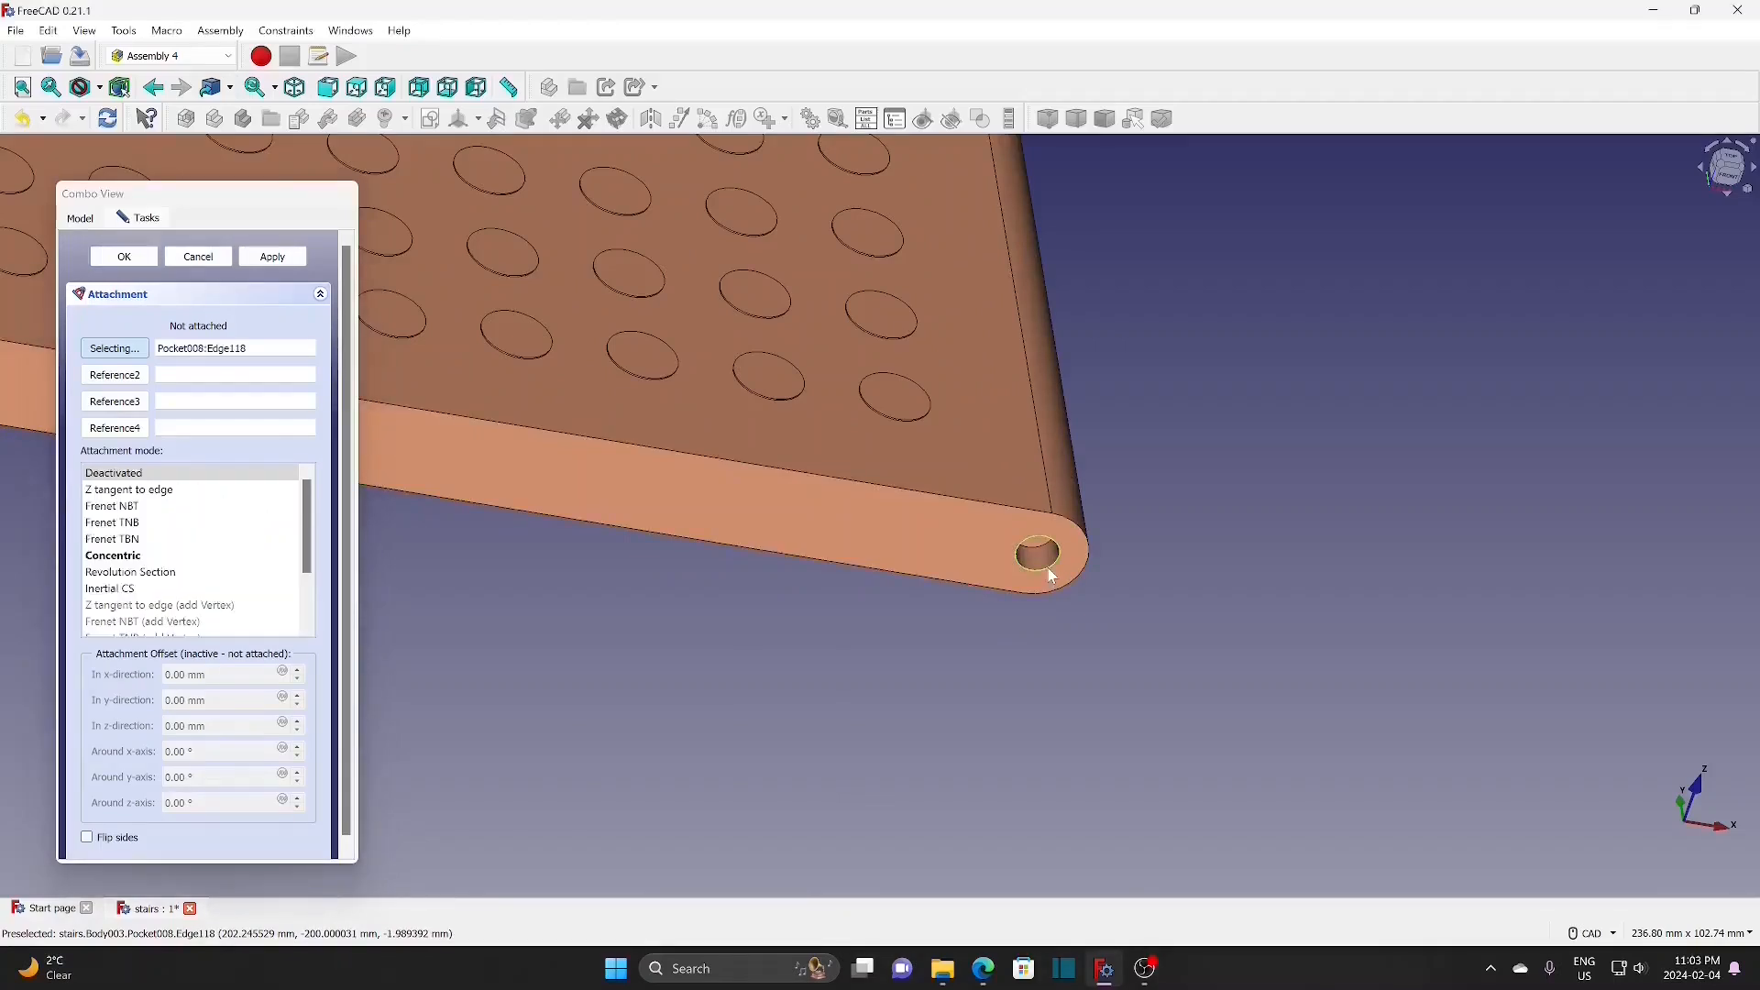
pyautogui.click(150, 557)
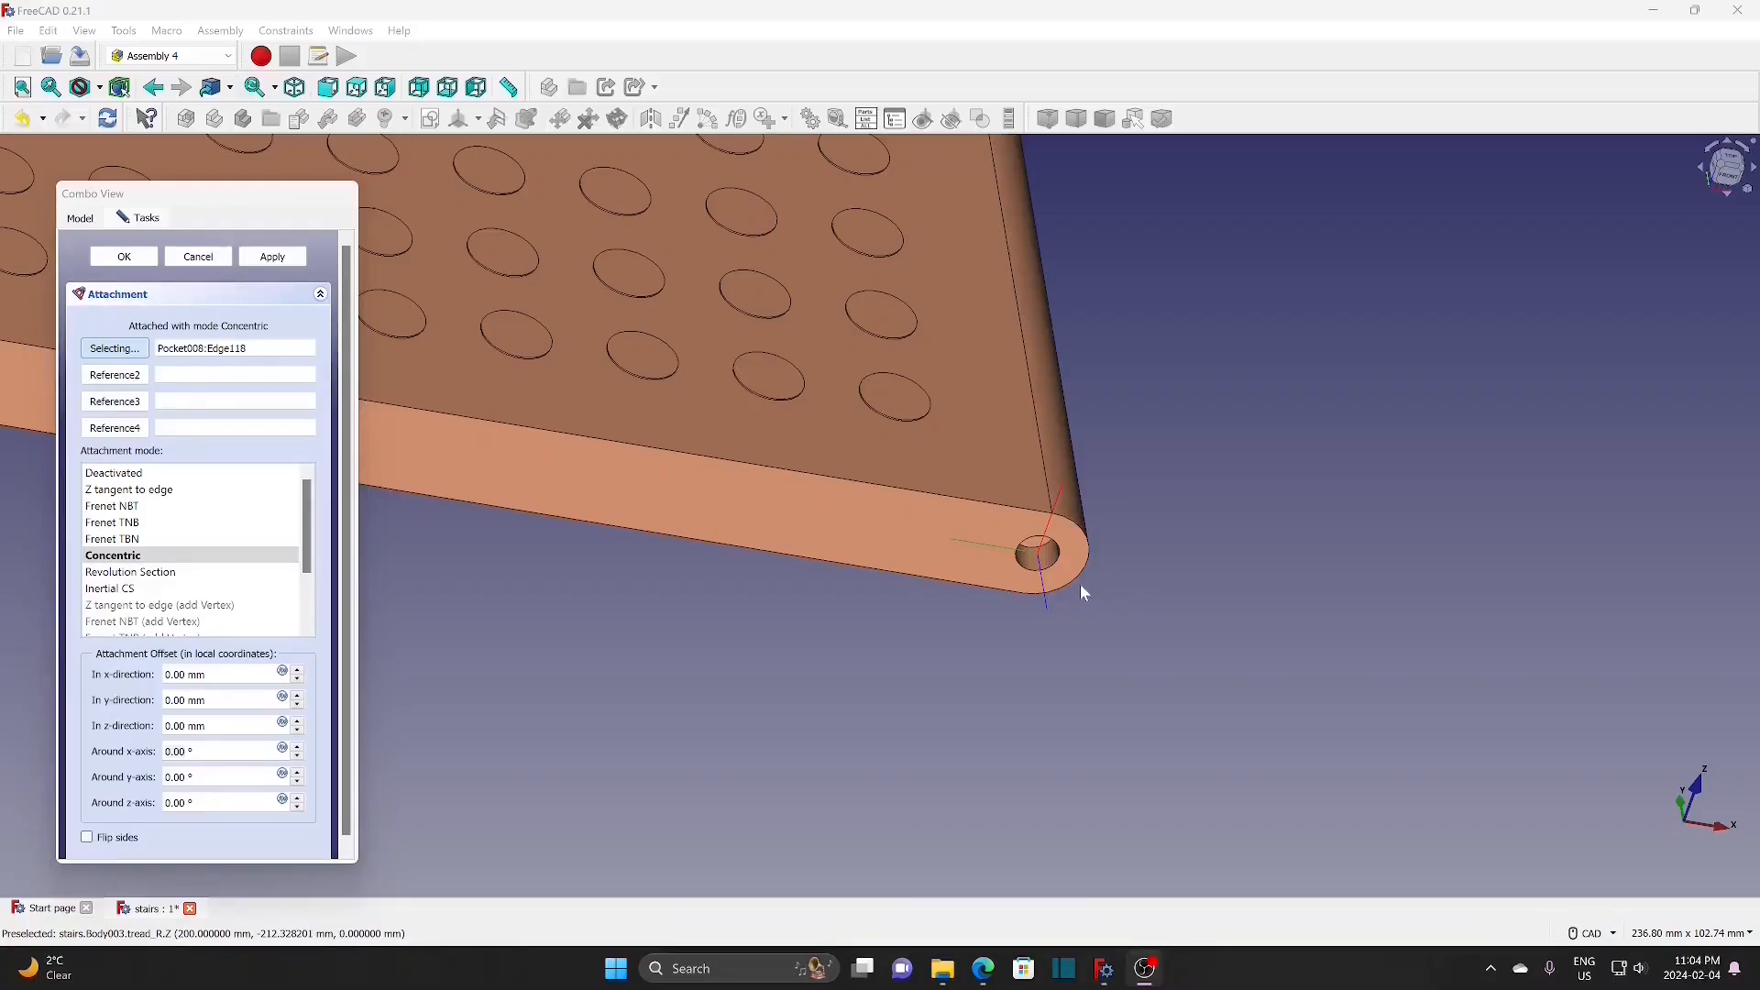
# Step: Rotate tread-R 90° around its x-axis and confirm the attachment
pyautogui.click(297, 755)
pyautogui.click(297, 755)
pyautogui.click(298, 747)
pyautogui.click(297, 747)
pyautogui.click(298, 747)
pyautogui.click(298, 747)
pyautogui.click(298, 747)
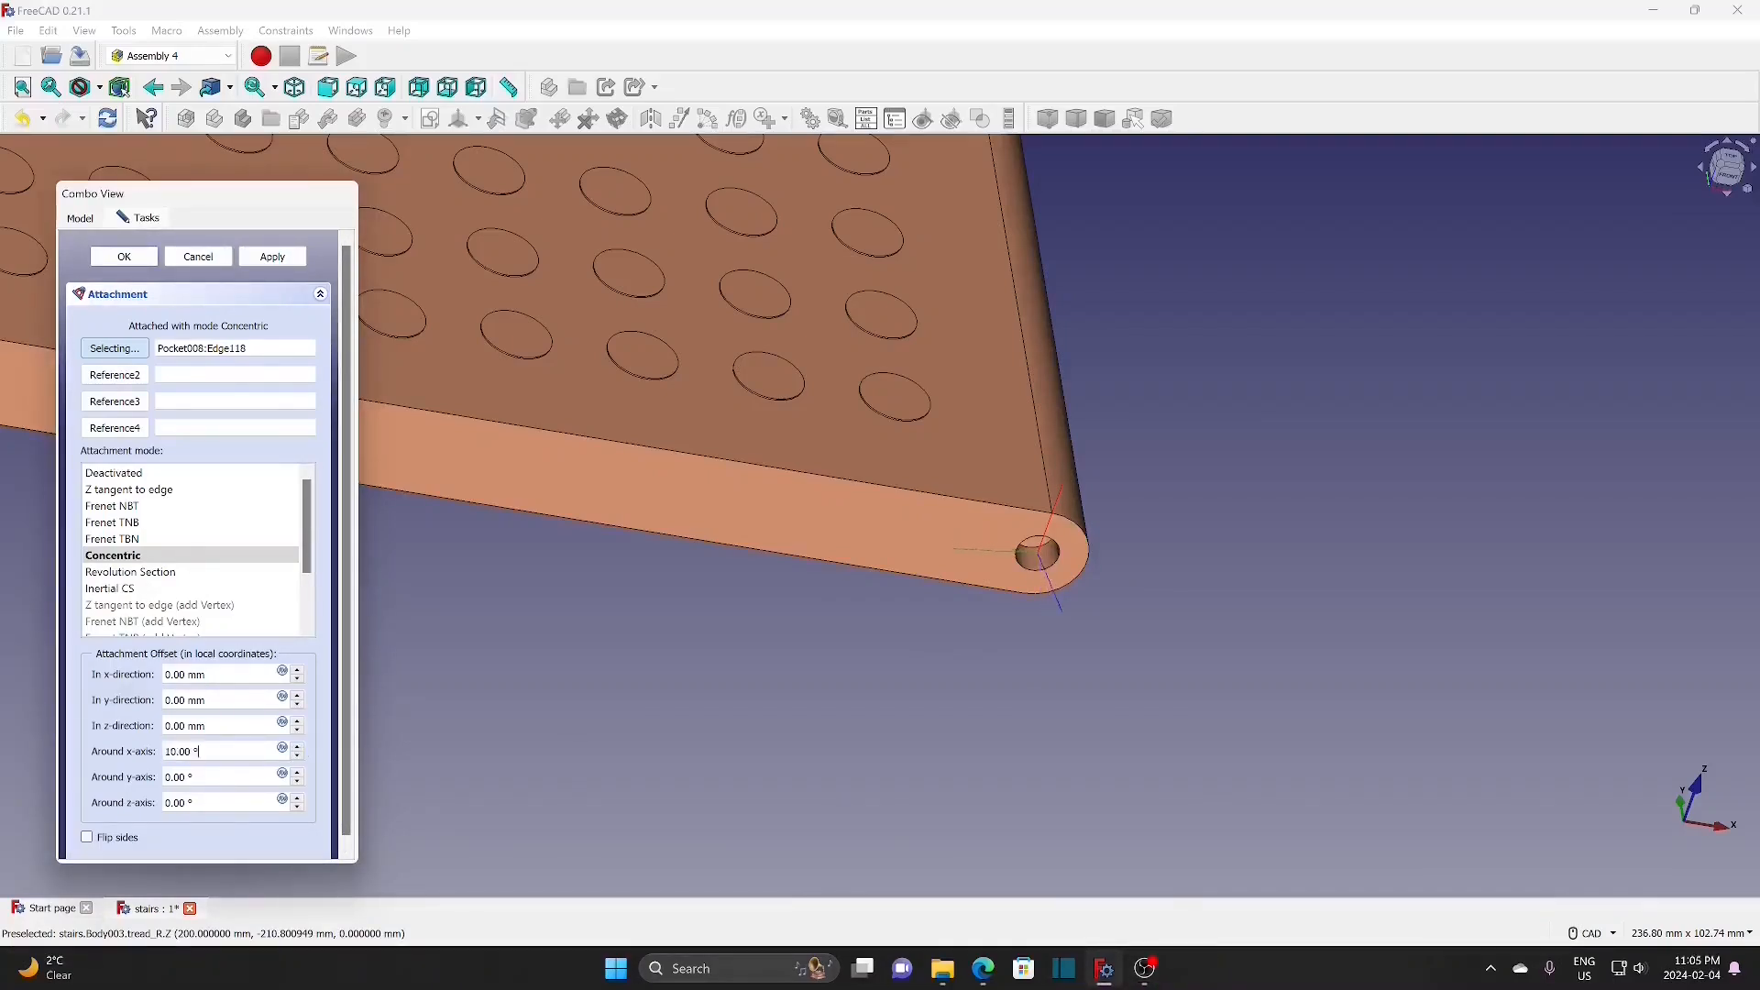
pyautogui.moveTo(218, 755); pyautogui.dragTo(142, 758)
pyautogui.write('90')
pyautogui.click(296, 747)
pyautogui.click(129, 259)
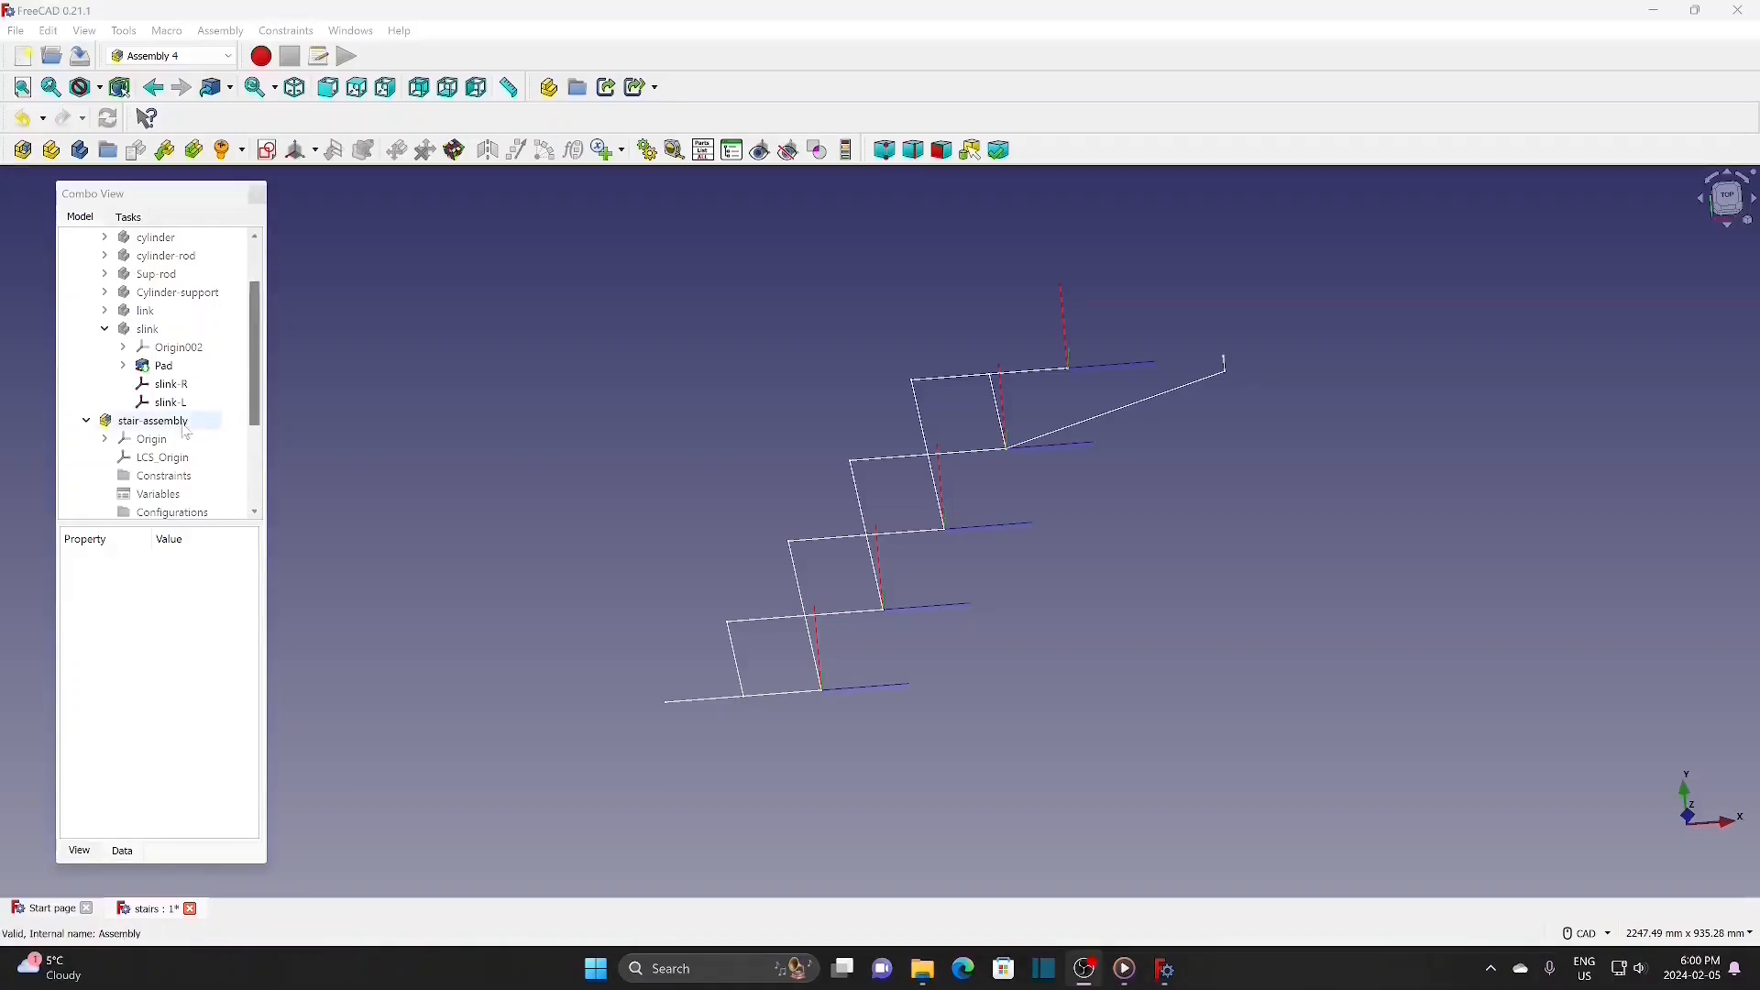
# Step: Insert a tread link into the stair assembly, attached to the parent assembly at t-1
pyautogui.click(154, 421)
pyautogui.click(166, 150)
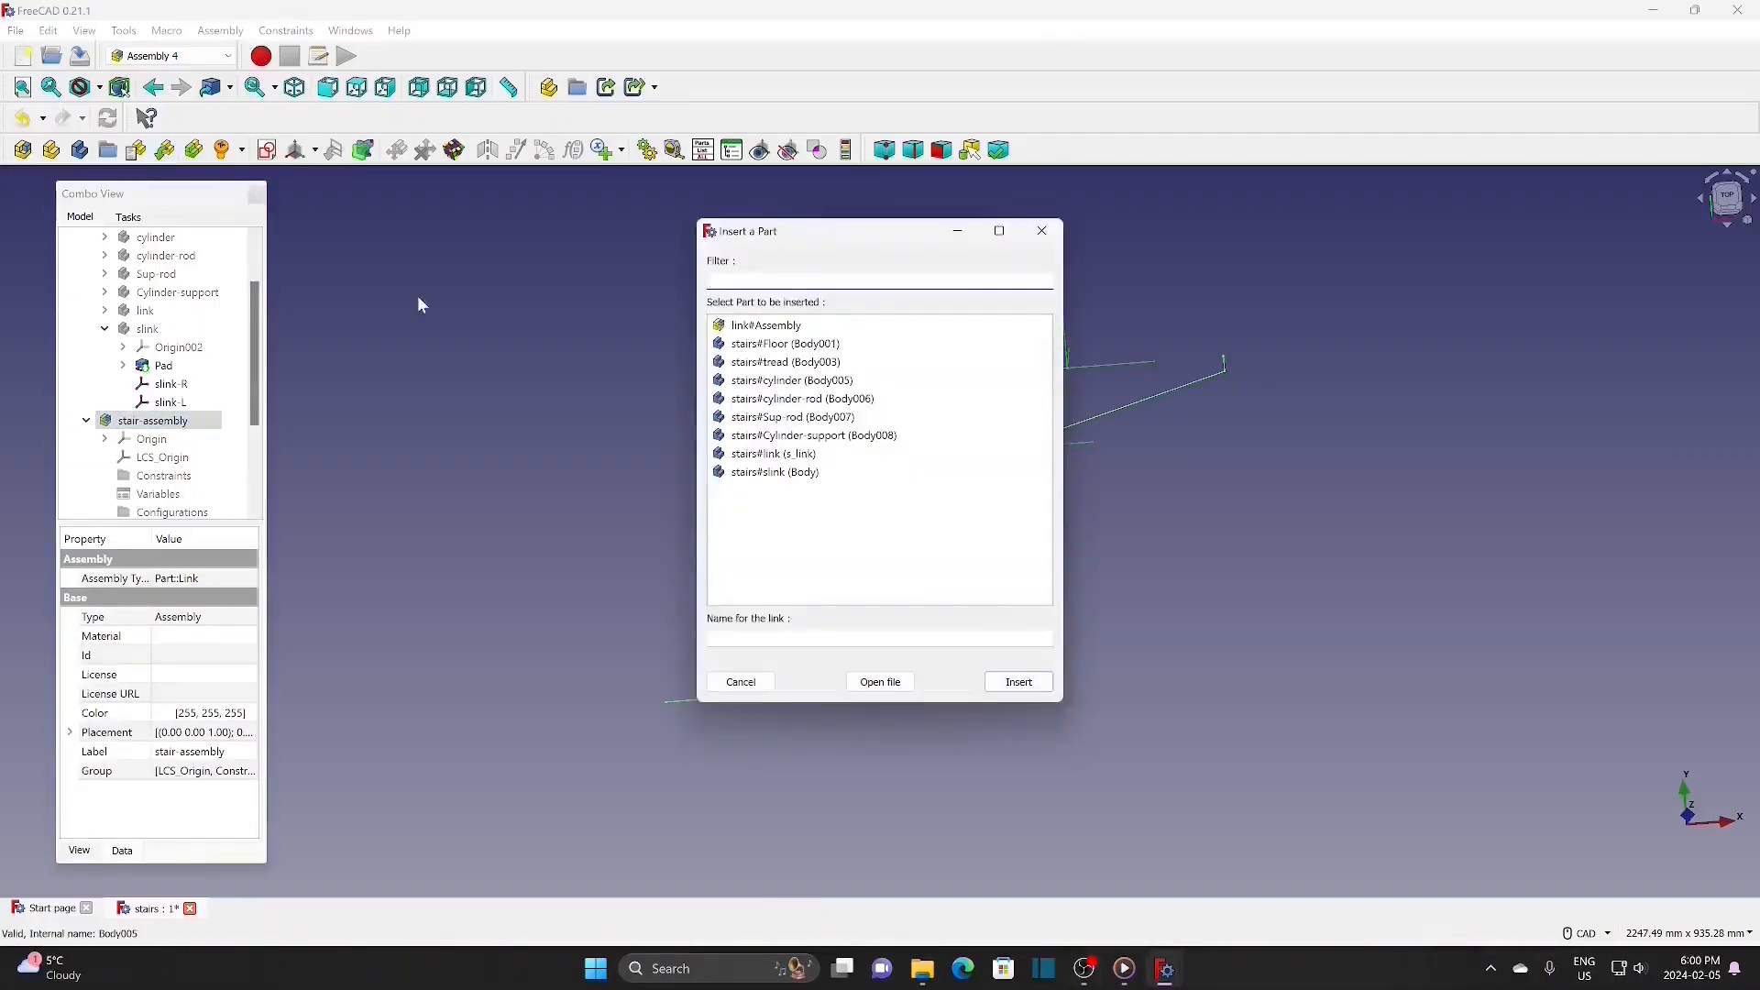
pyautogui.click(802, 365)
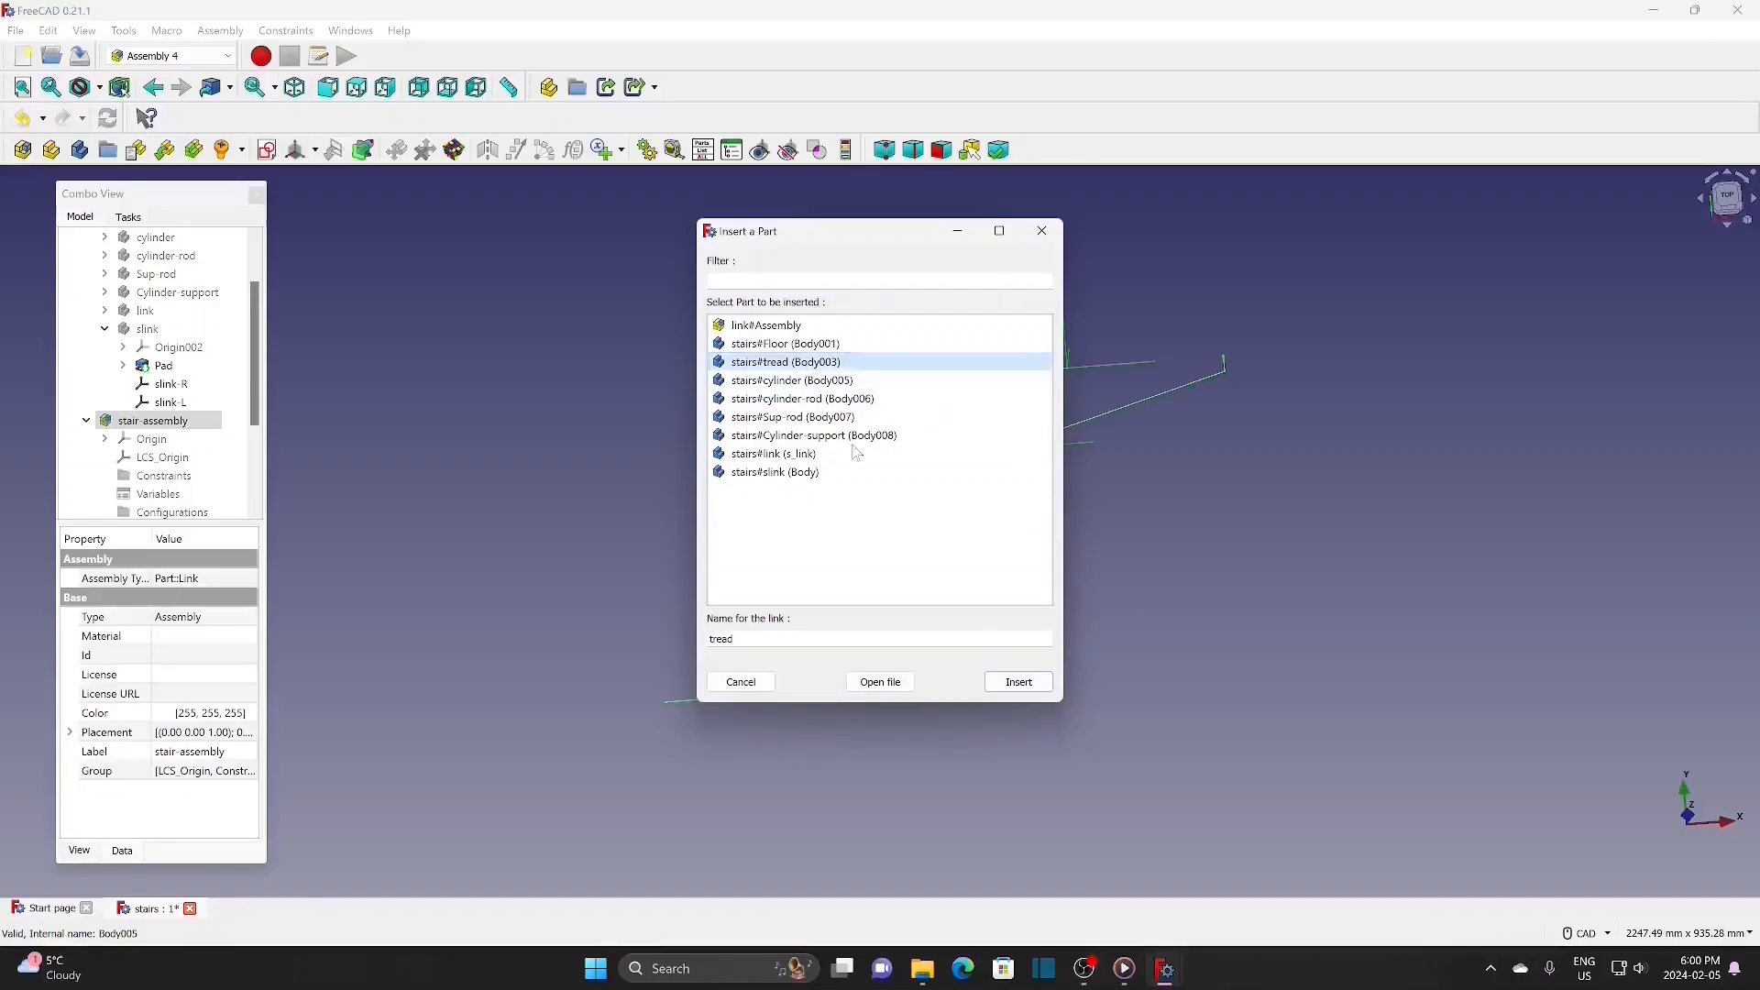
pyautogui.click(1020, 683)
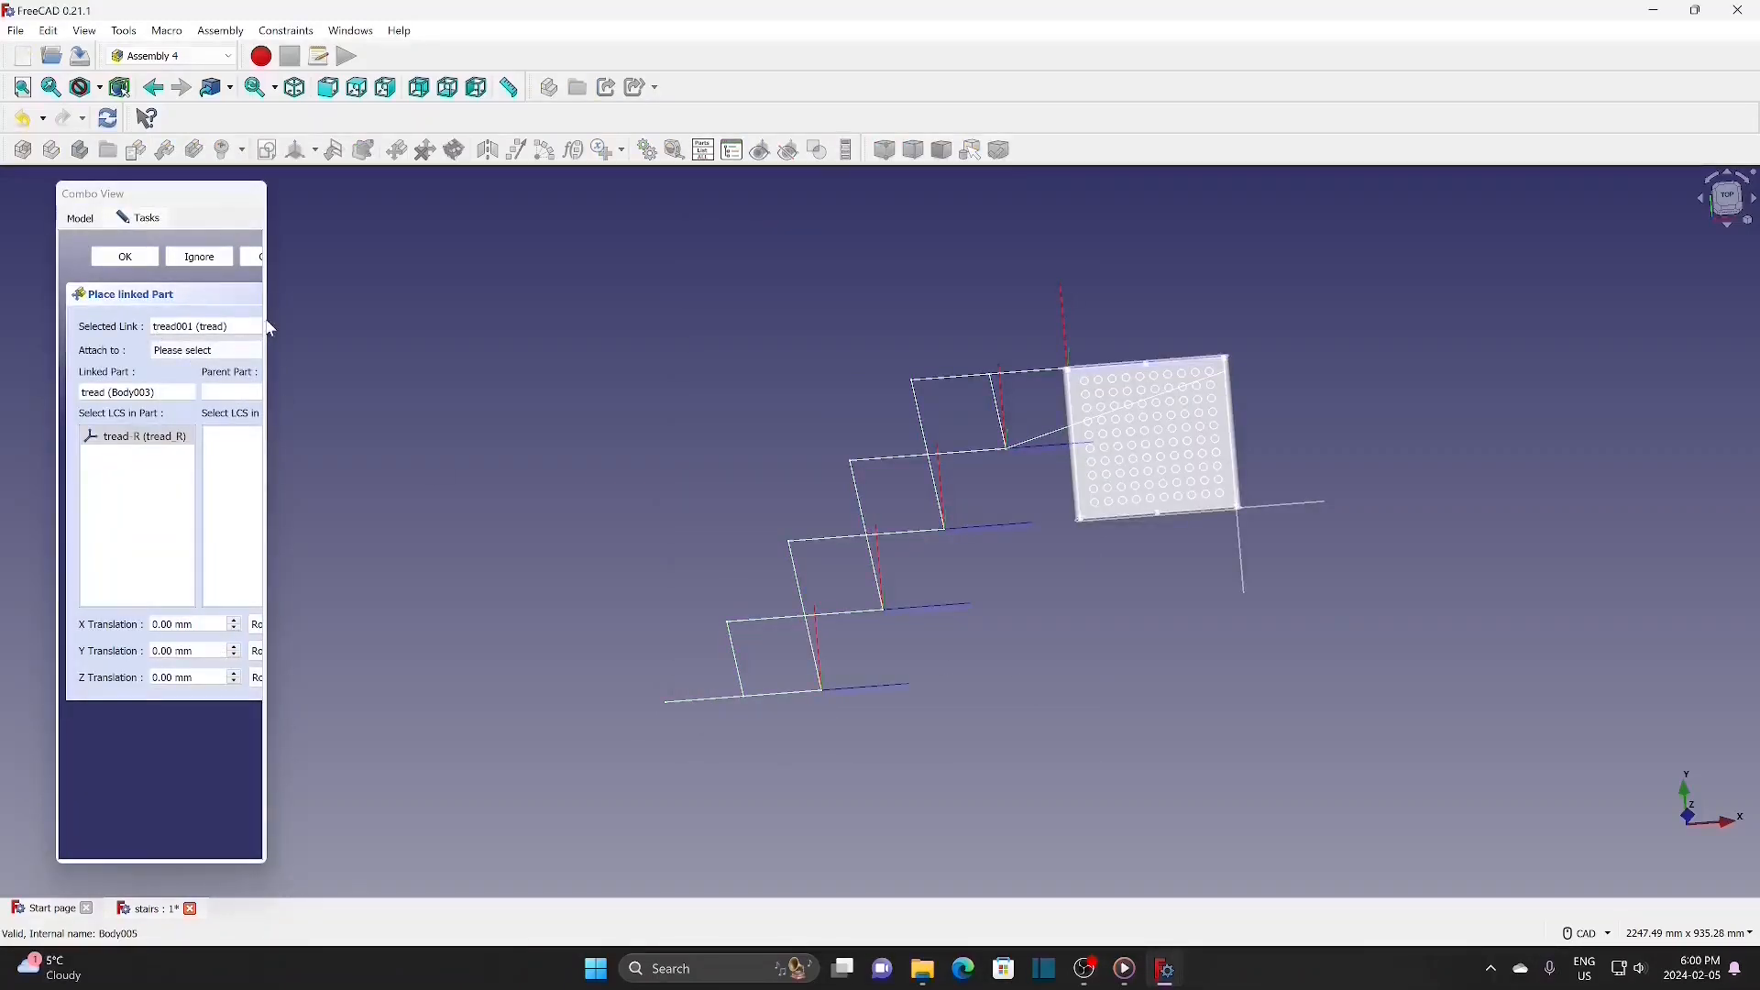
pyautogui.moveTo(272, 328); pyautogui.dragTo(350, 328)
pyautogui.click(234, 351)
pyautogui.click(217, 381)
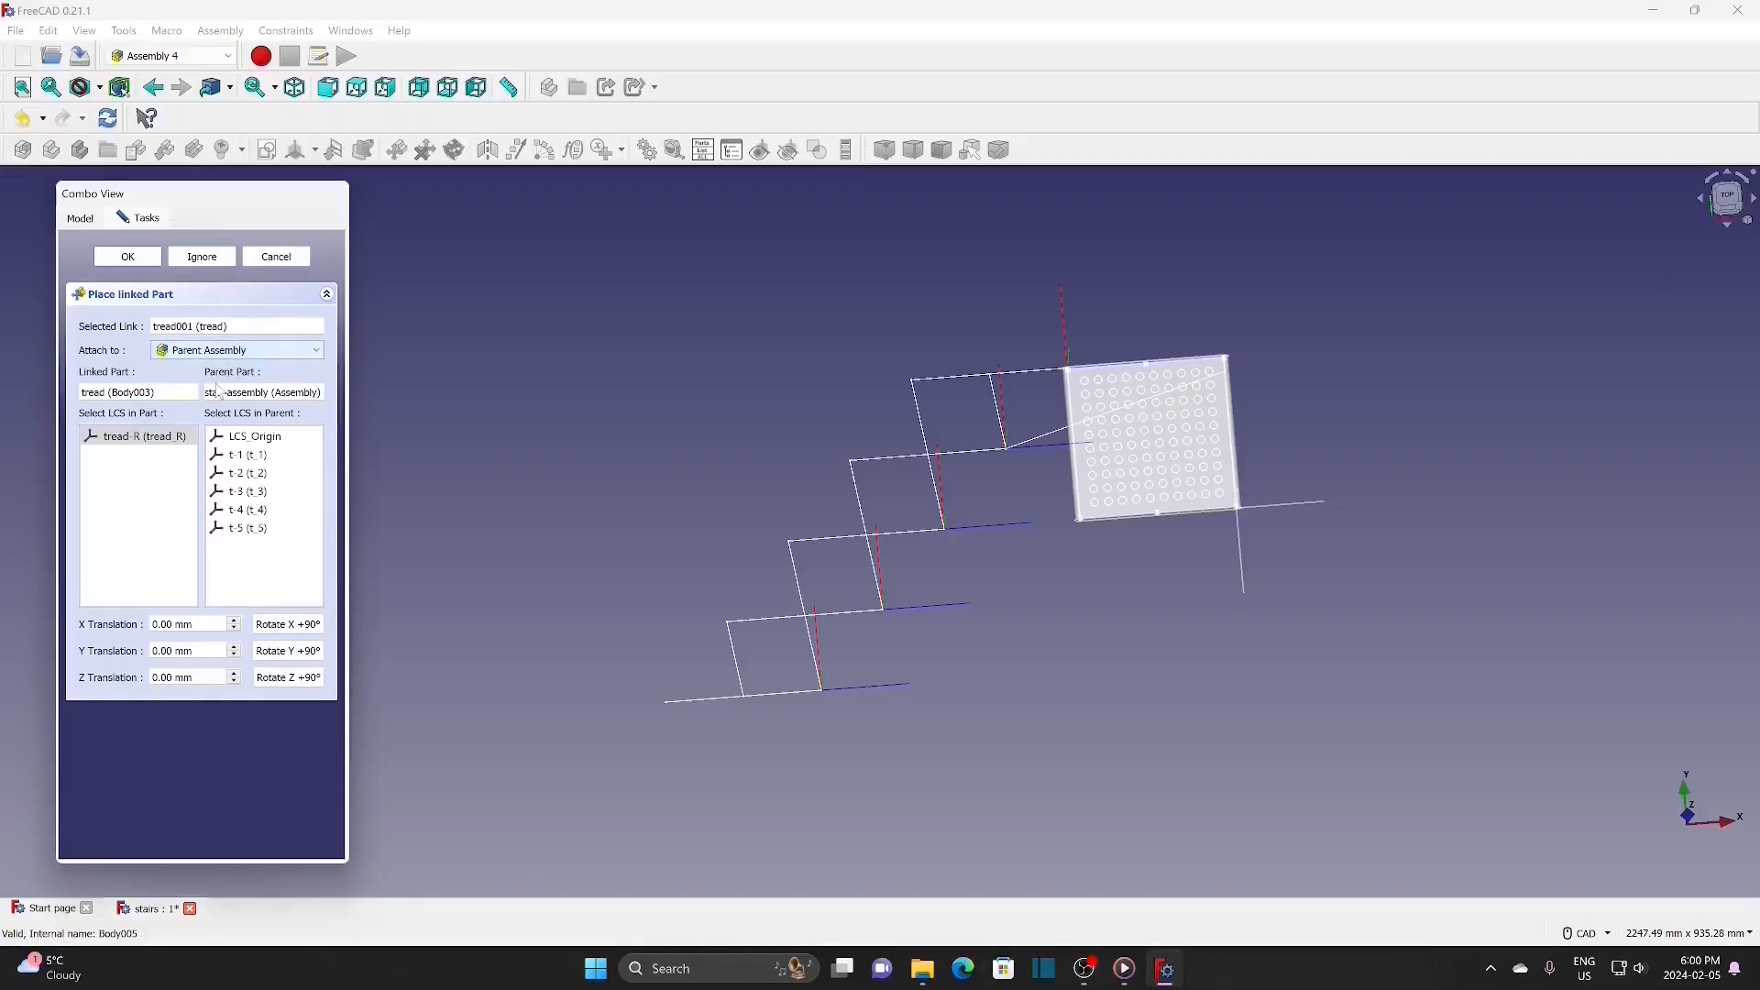
pyautogui.click(249, 456)
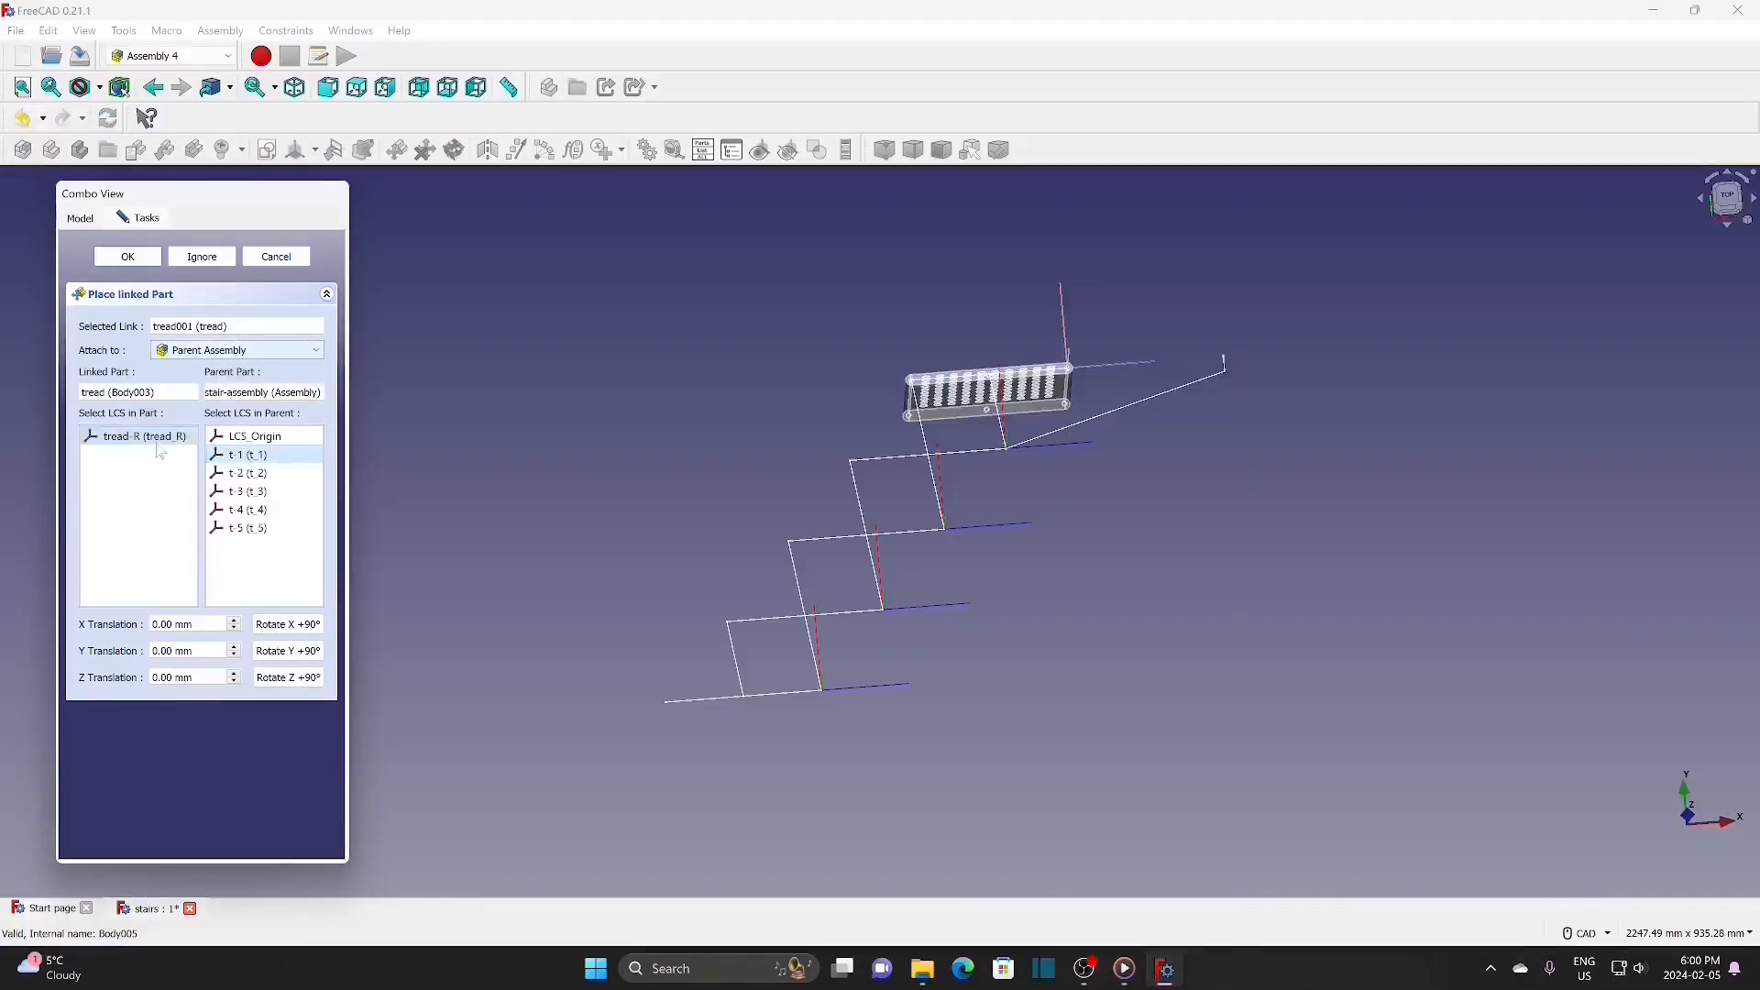
pyautogui.click(128, 257)
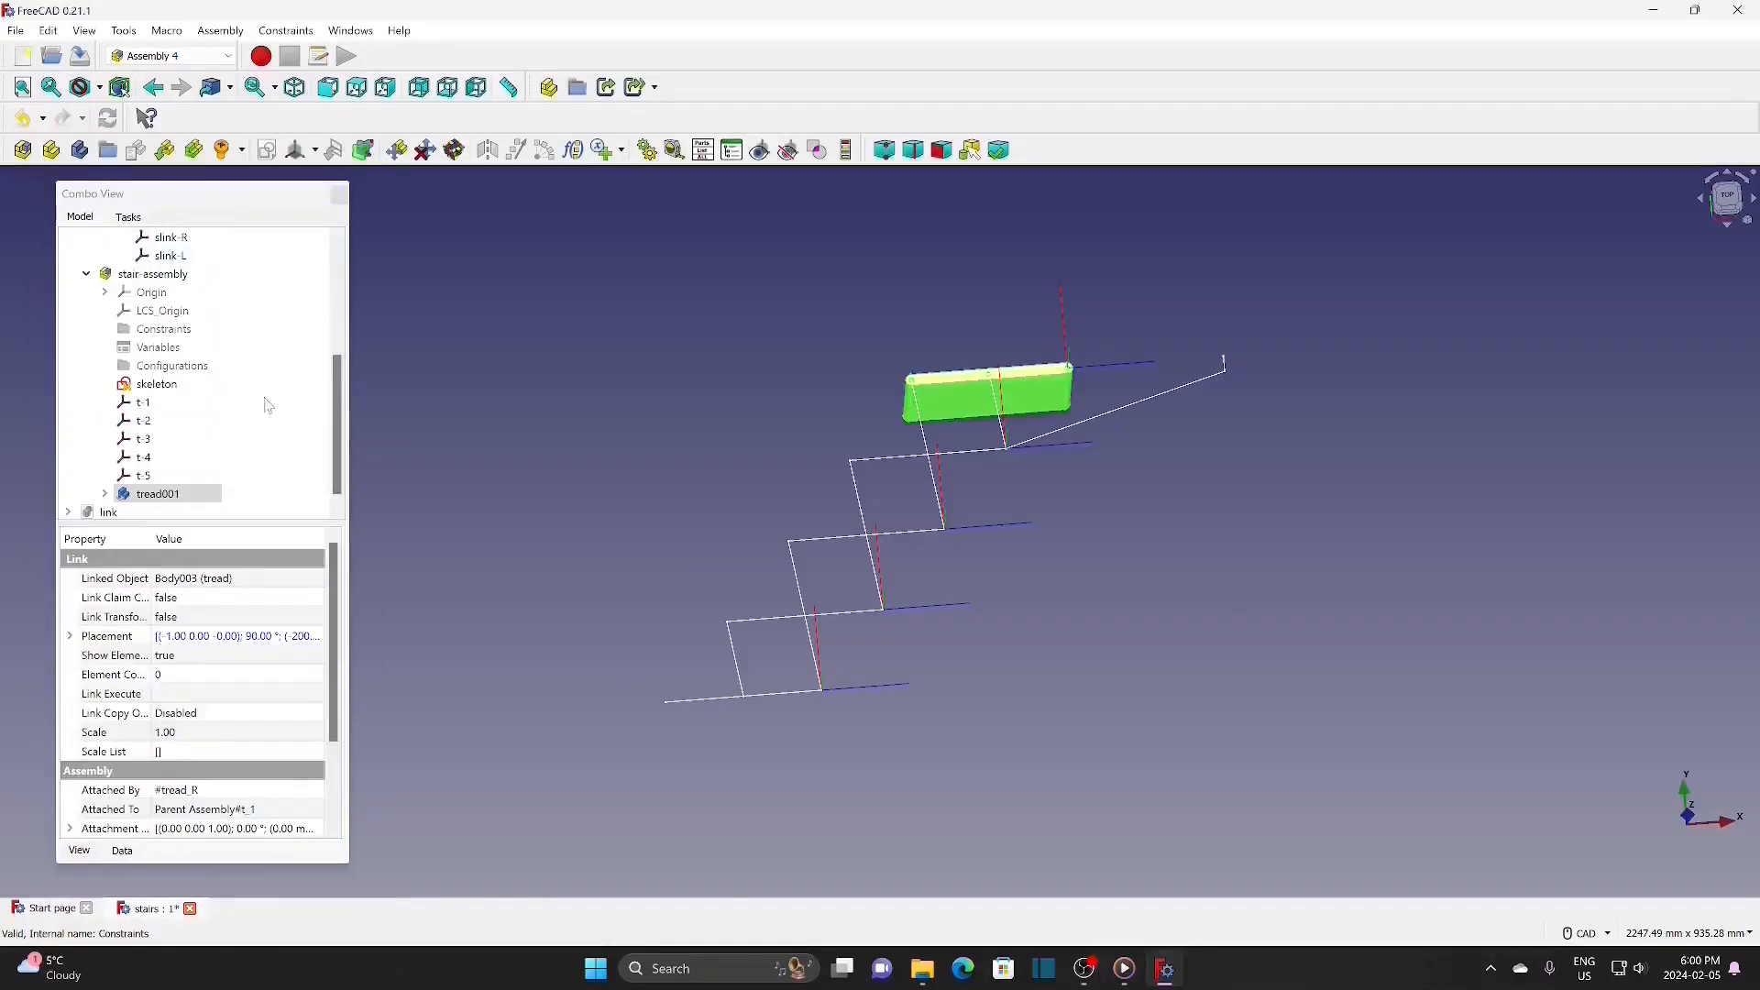
# Step: Insert two more tread links seated on coordinate systems t-2 and t-3
pyautogui.click(165, 150)
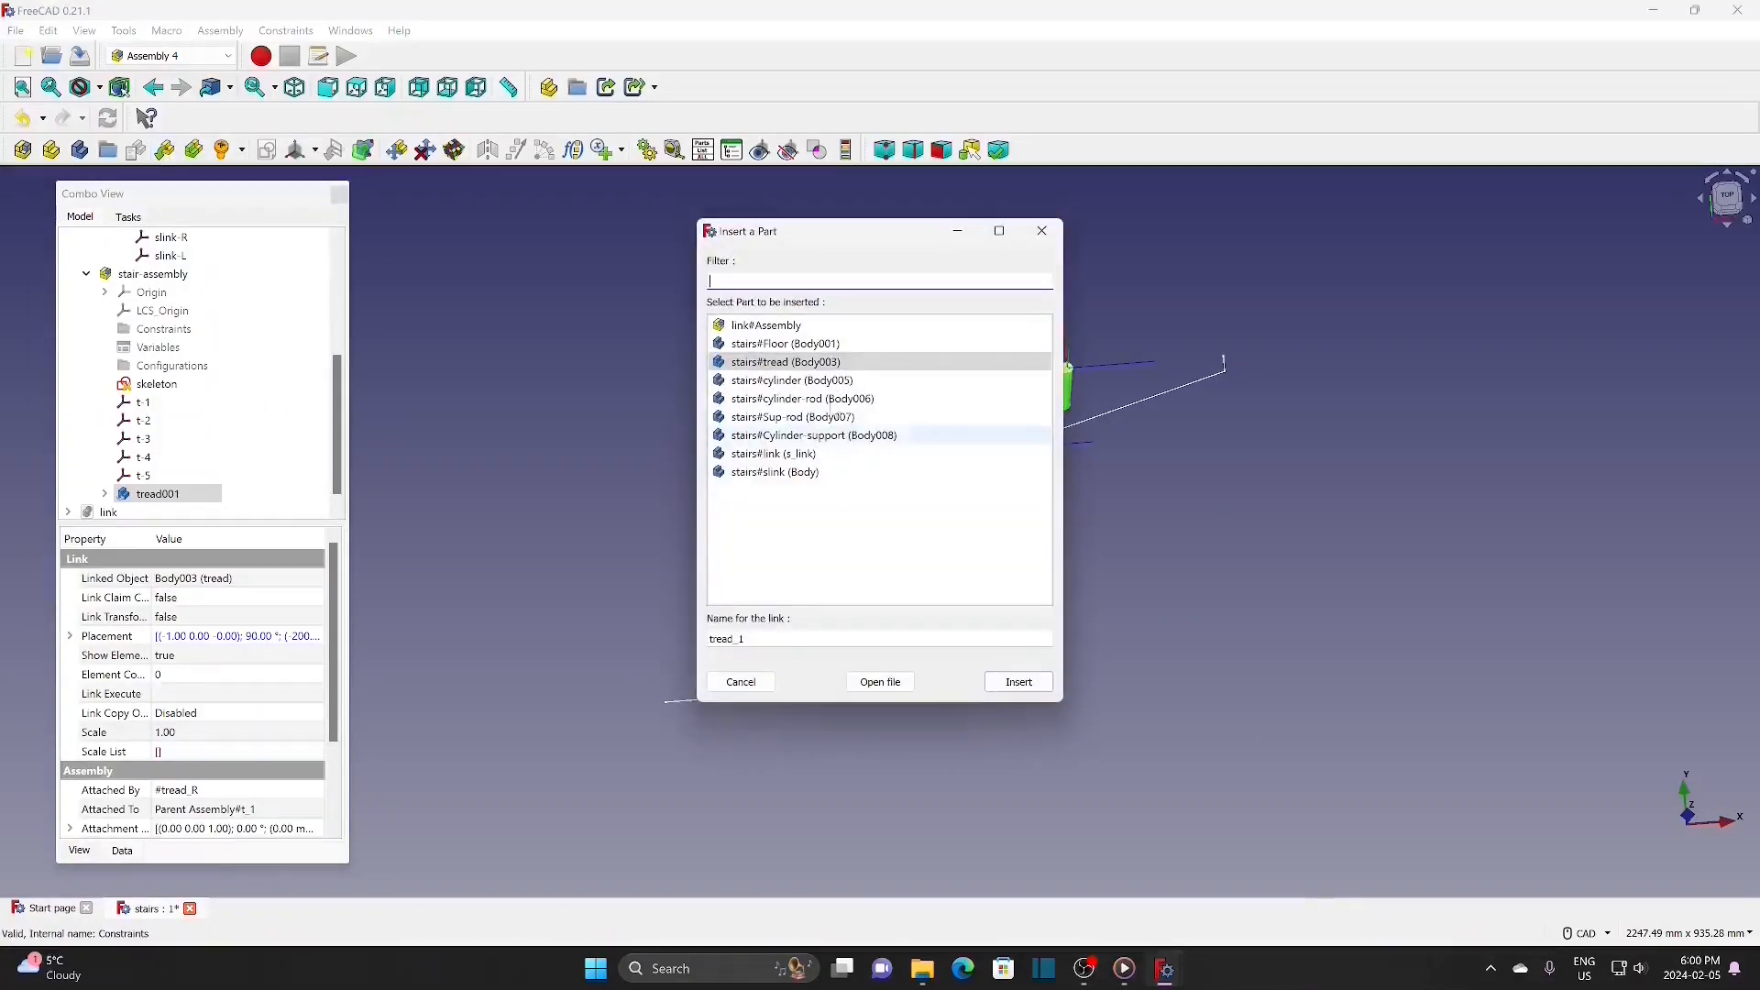
pyautogui.click(1018, 682)
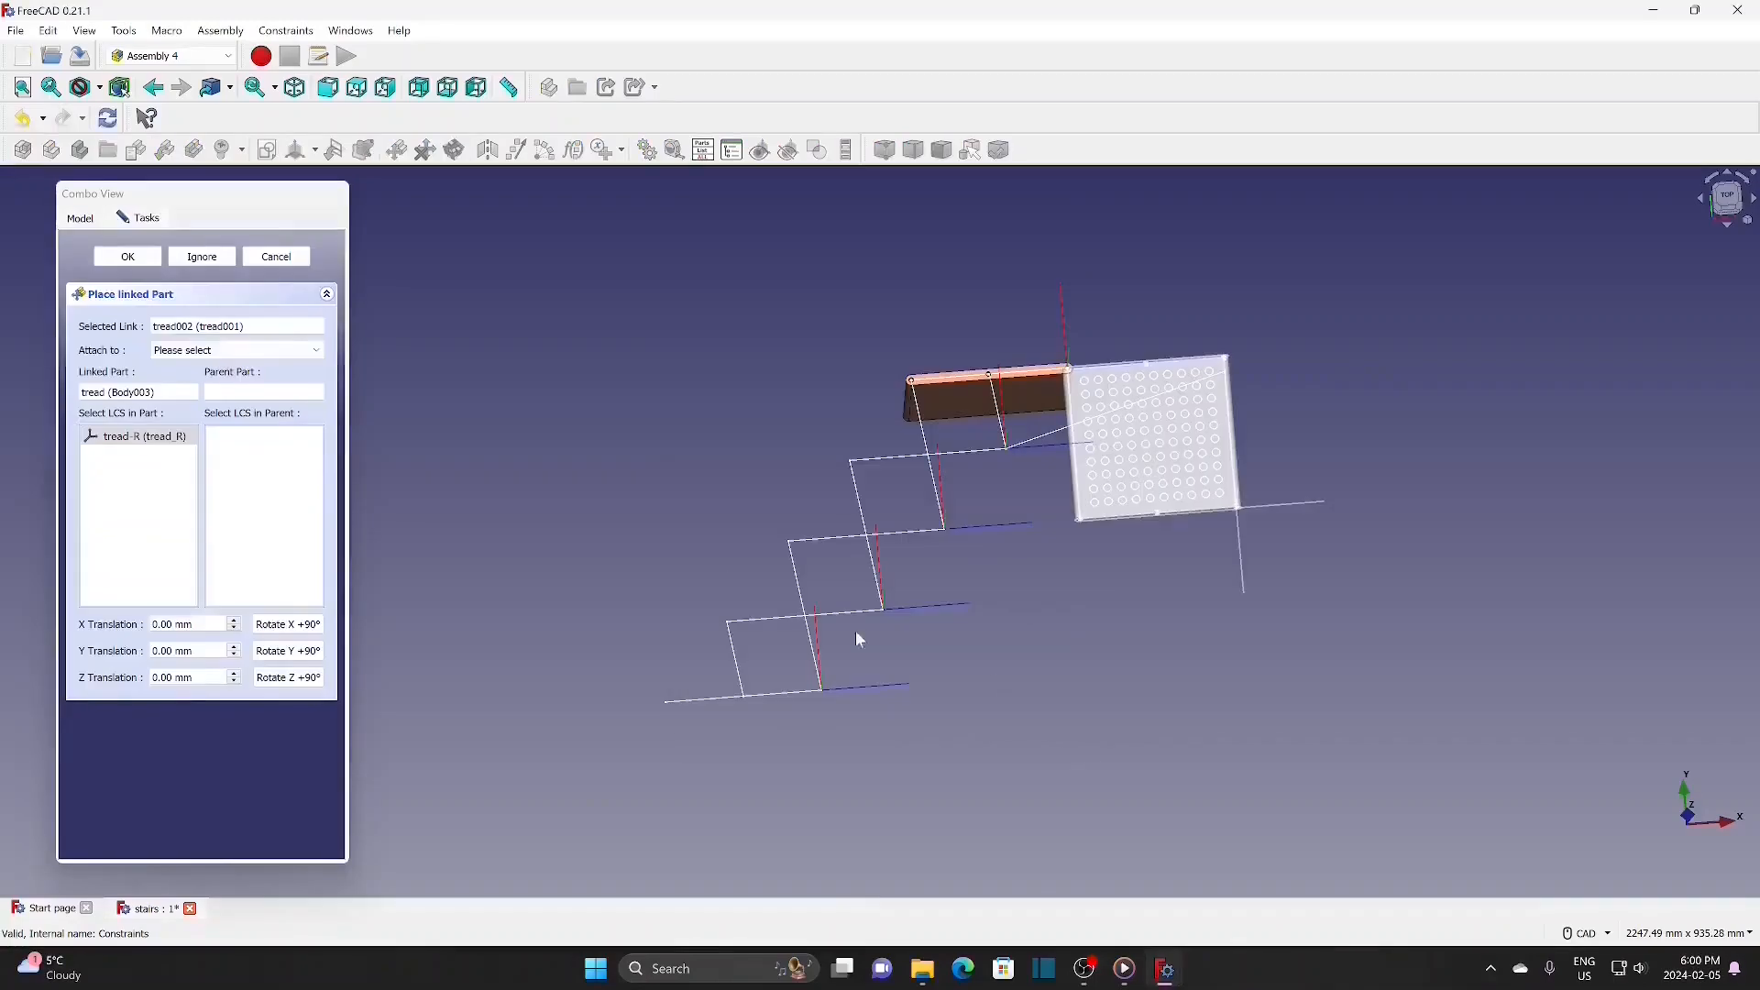
pyautogui.click(237, 351)
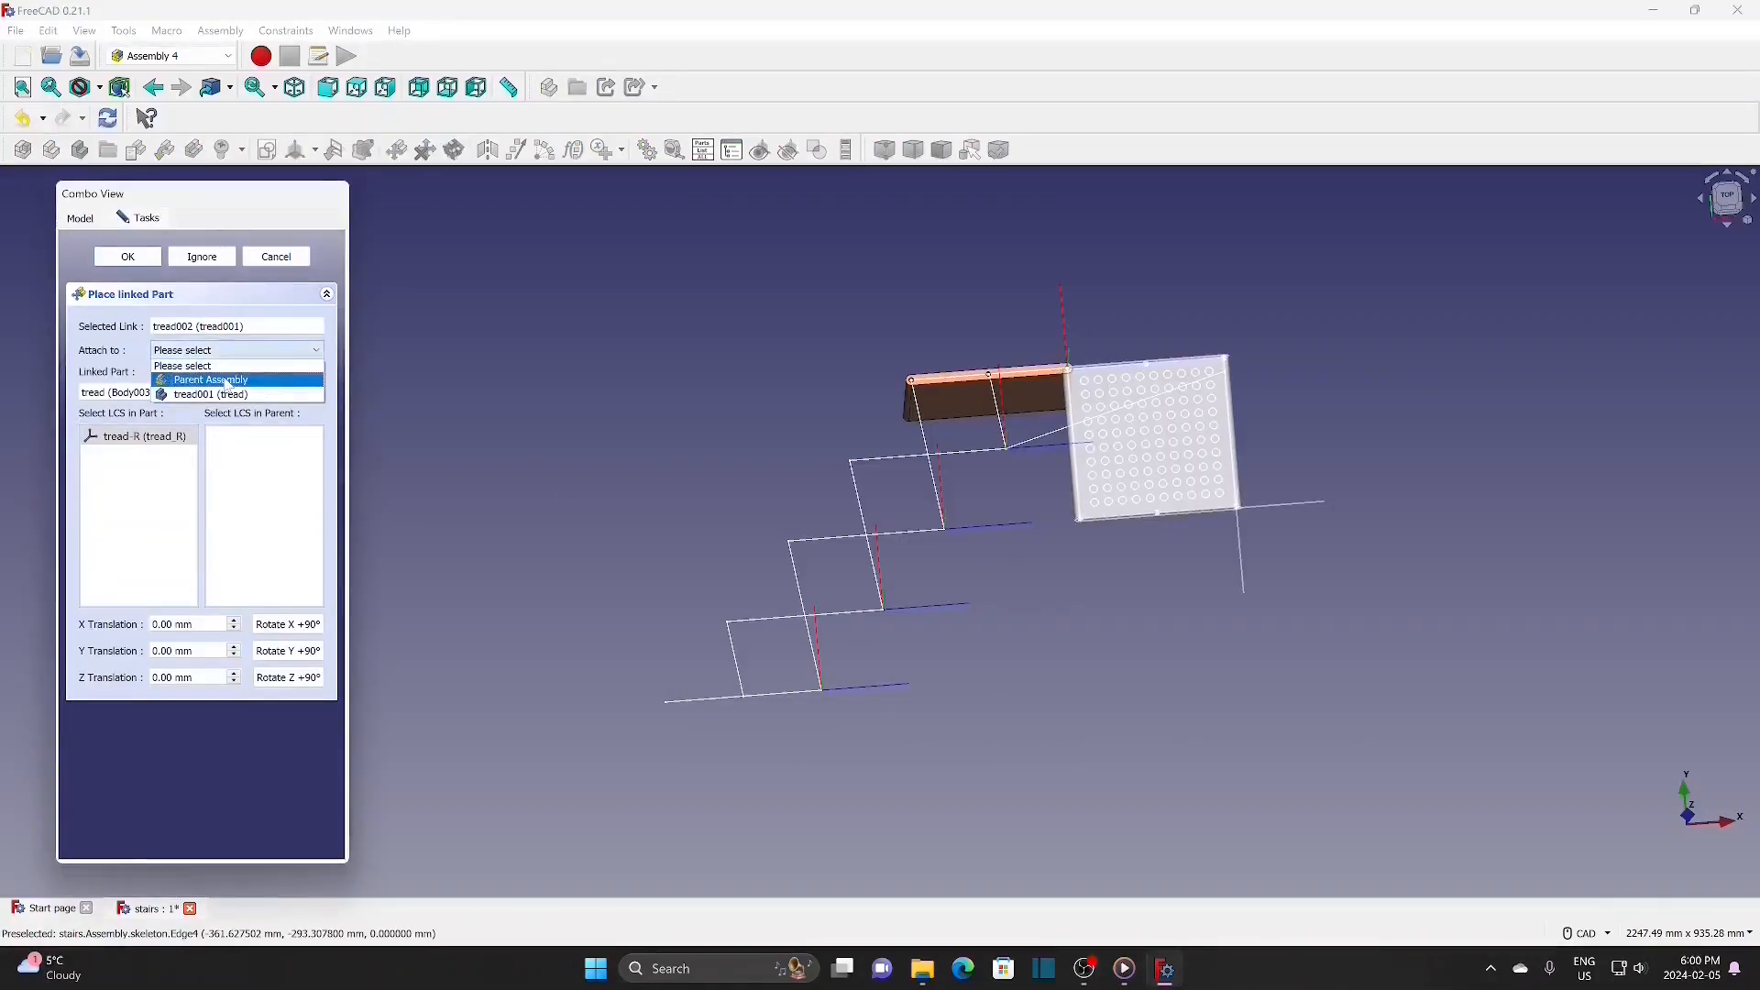
pyautogui.click(227, 383)
pyautogui.click(243, 473)
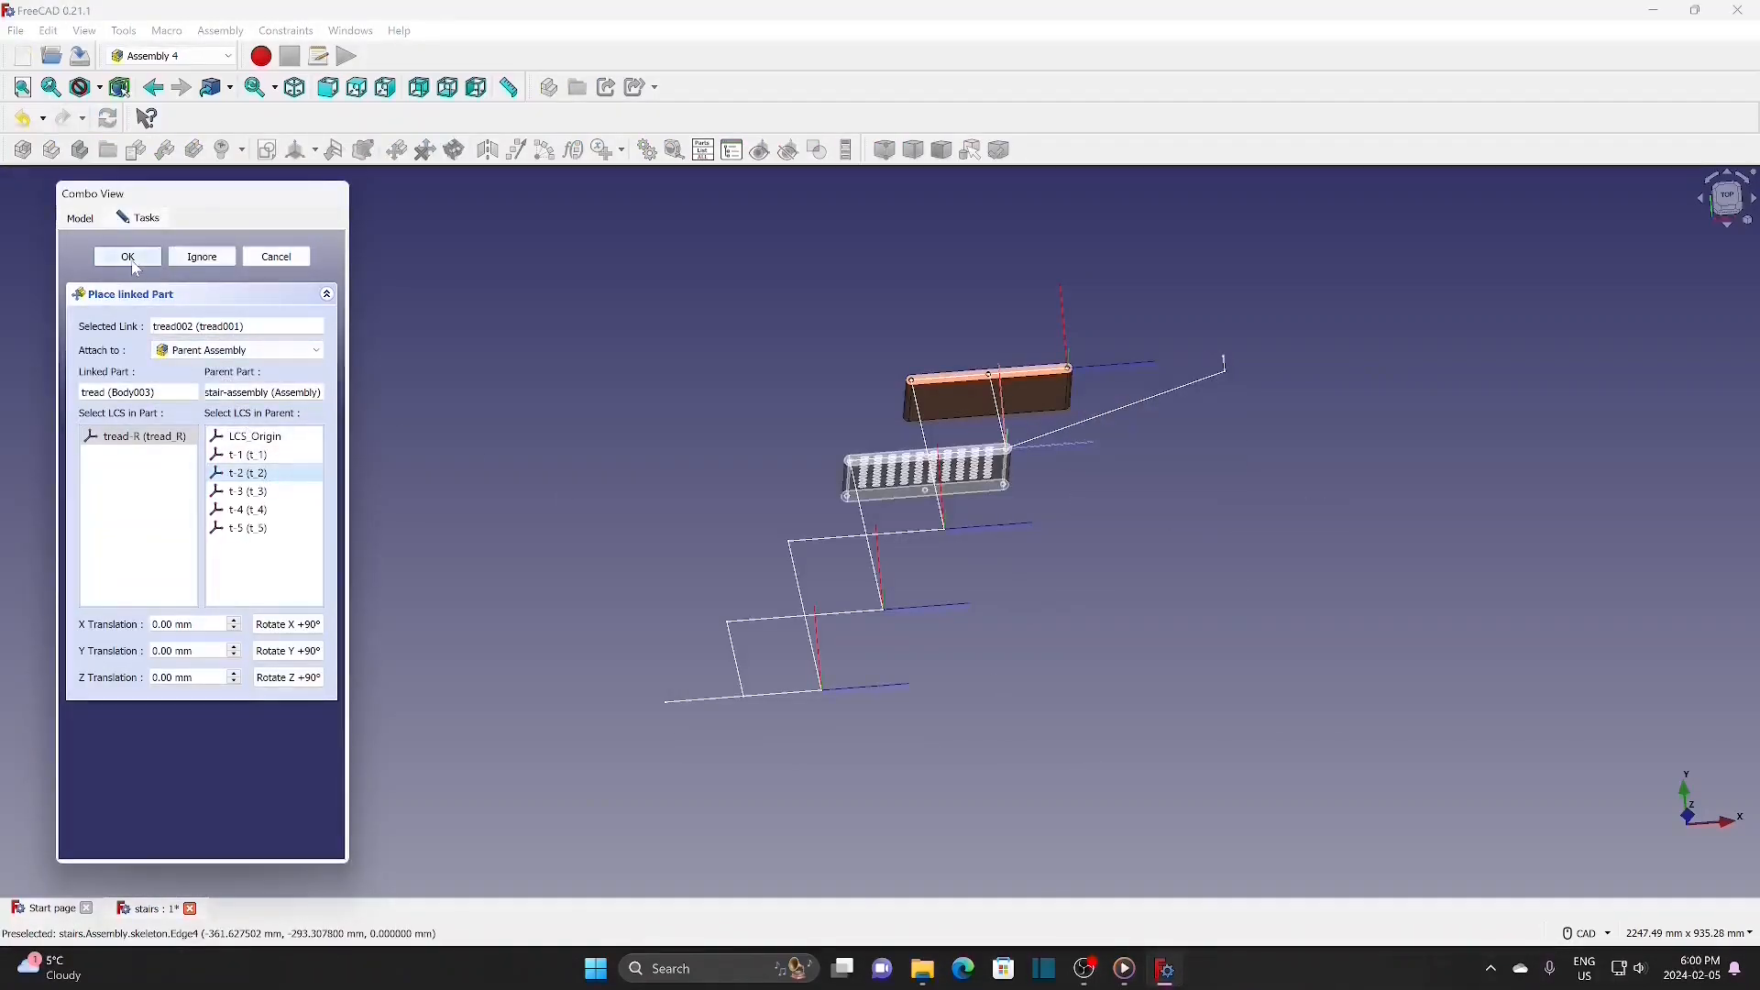
pyautogui.click(131, 258)
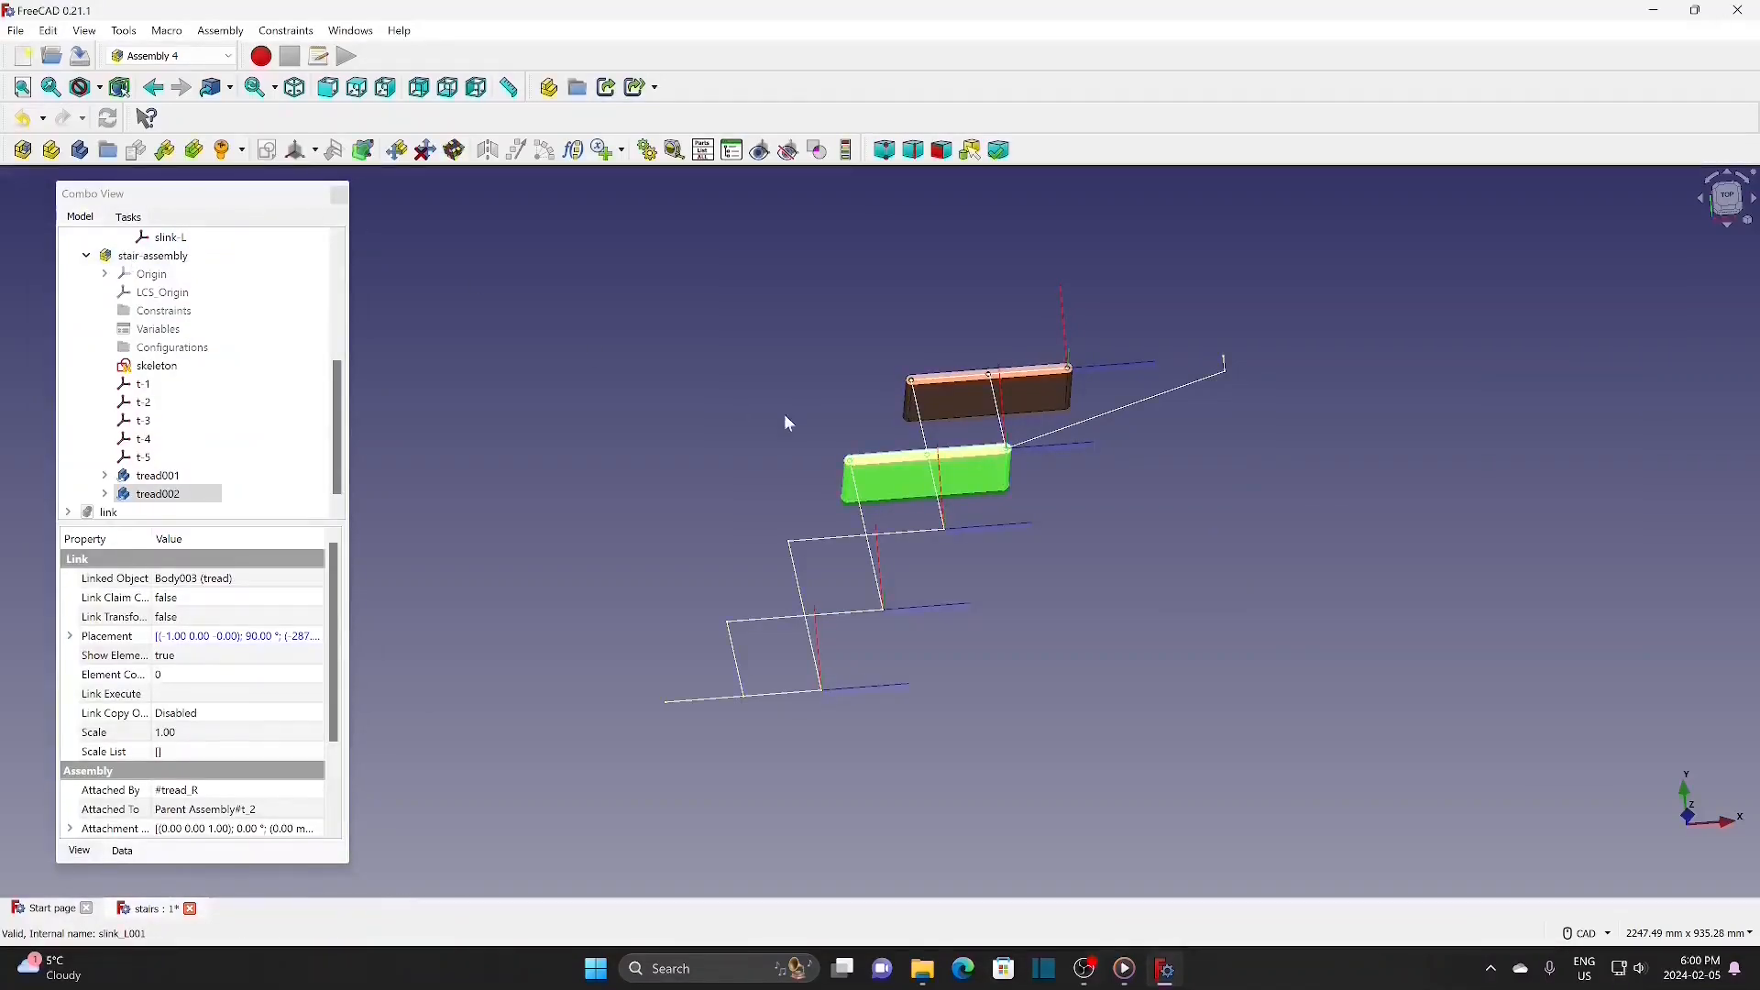
pyautogui.moveTo(744, 385); pyautogui.dragTo(750, 415, button='middle')
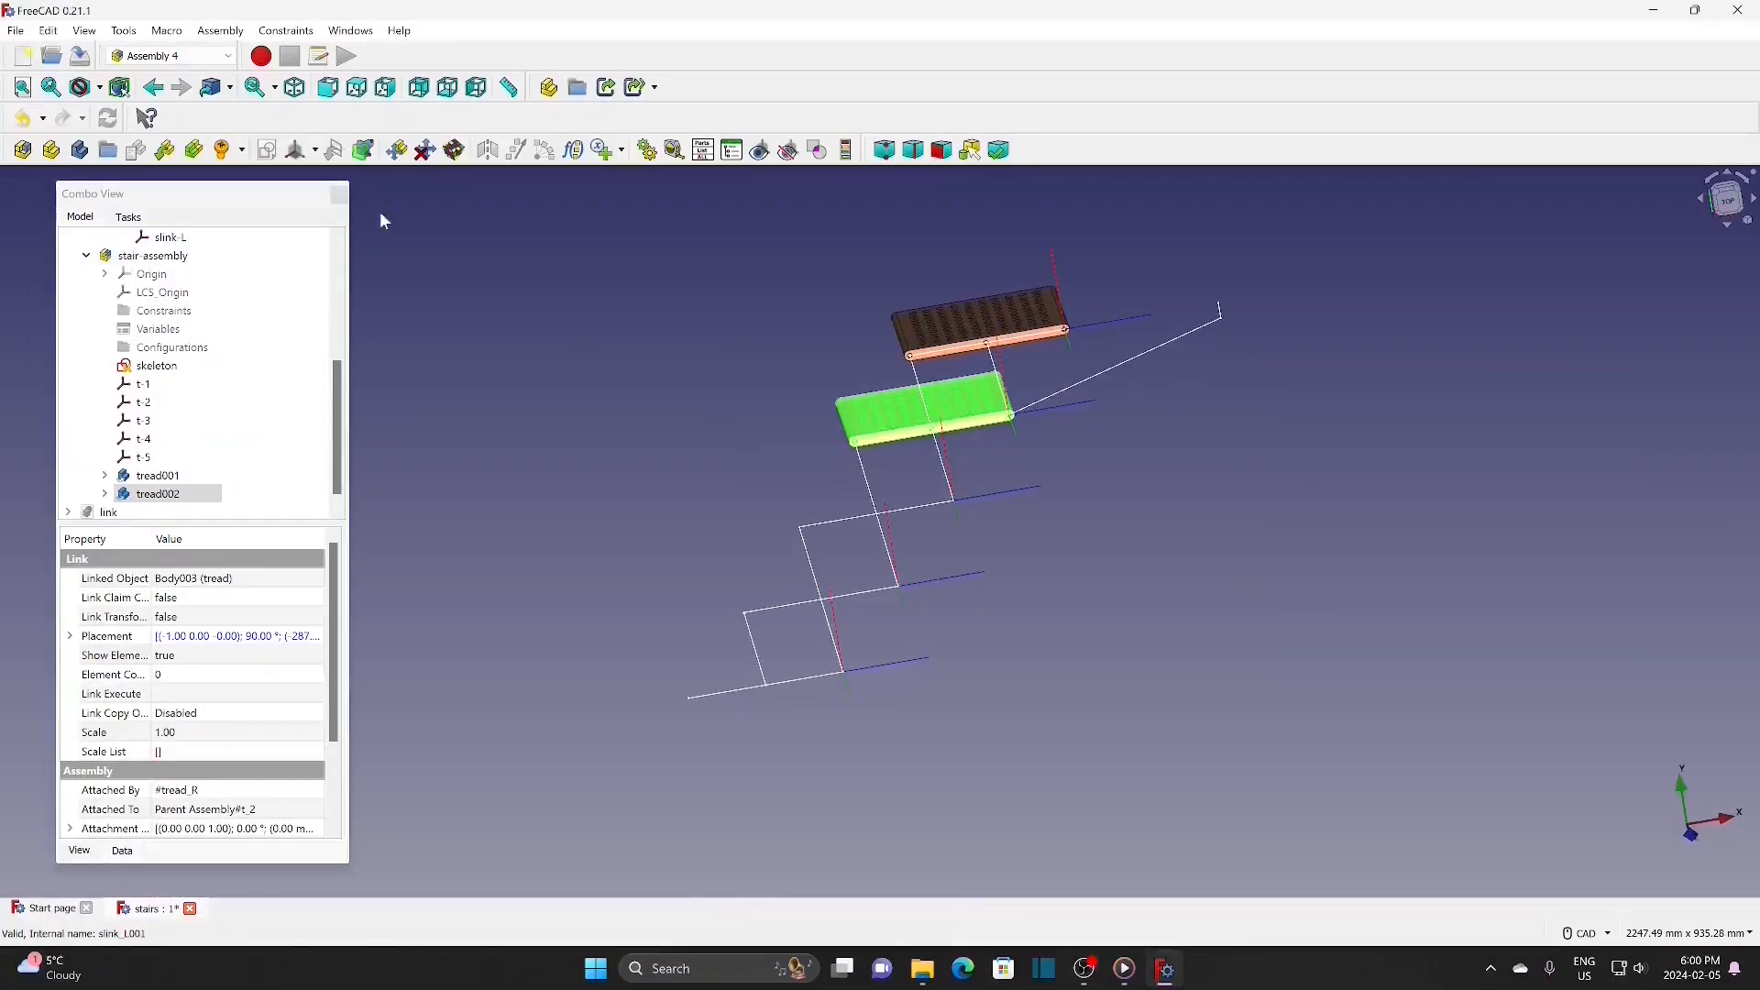
pyautogui.click(164, 151)
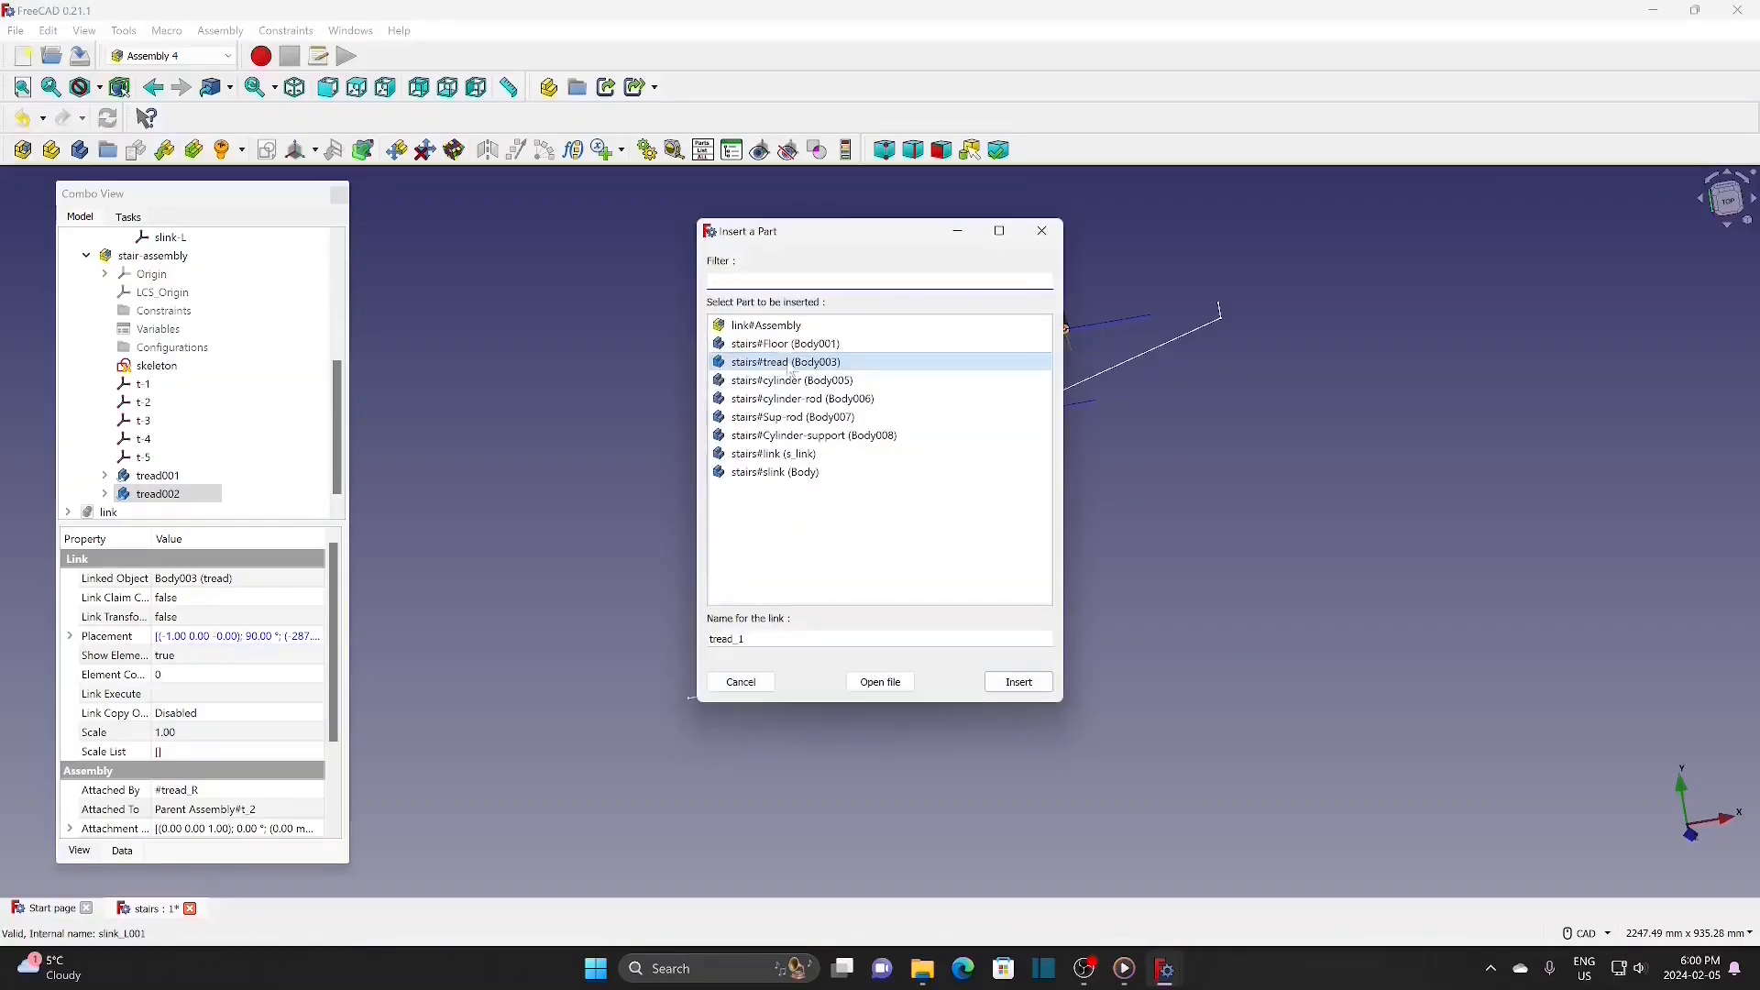
pyautogui.click(1044, 690)
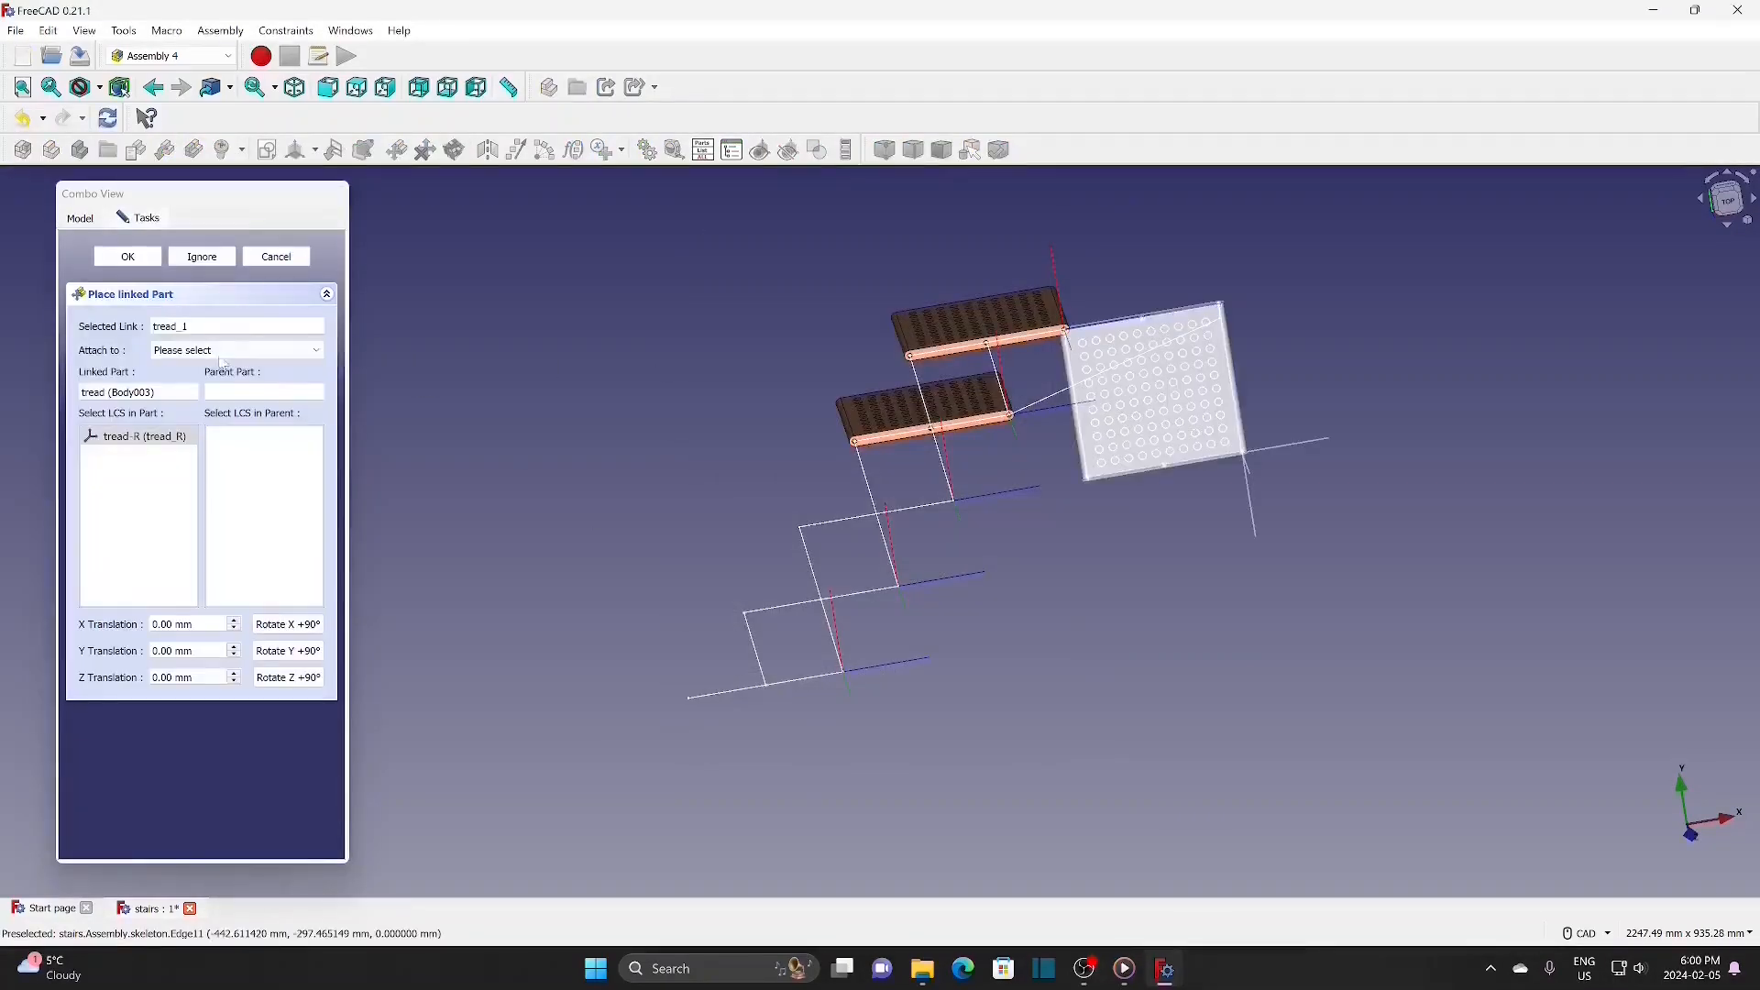
pyautogui.click(217, 350)
pyautogui.click(212, 379)
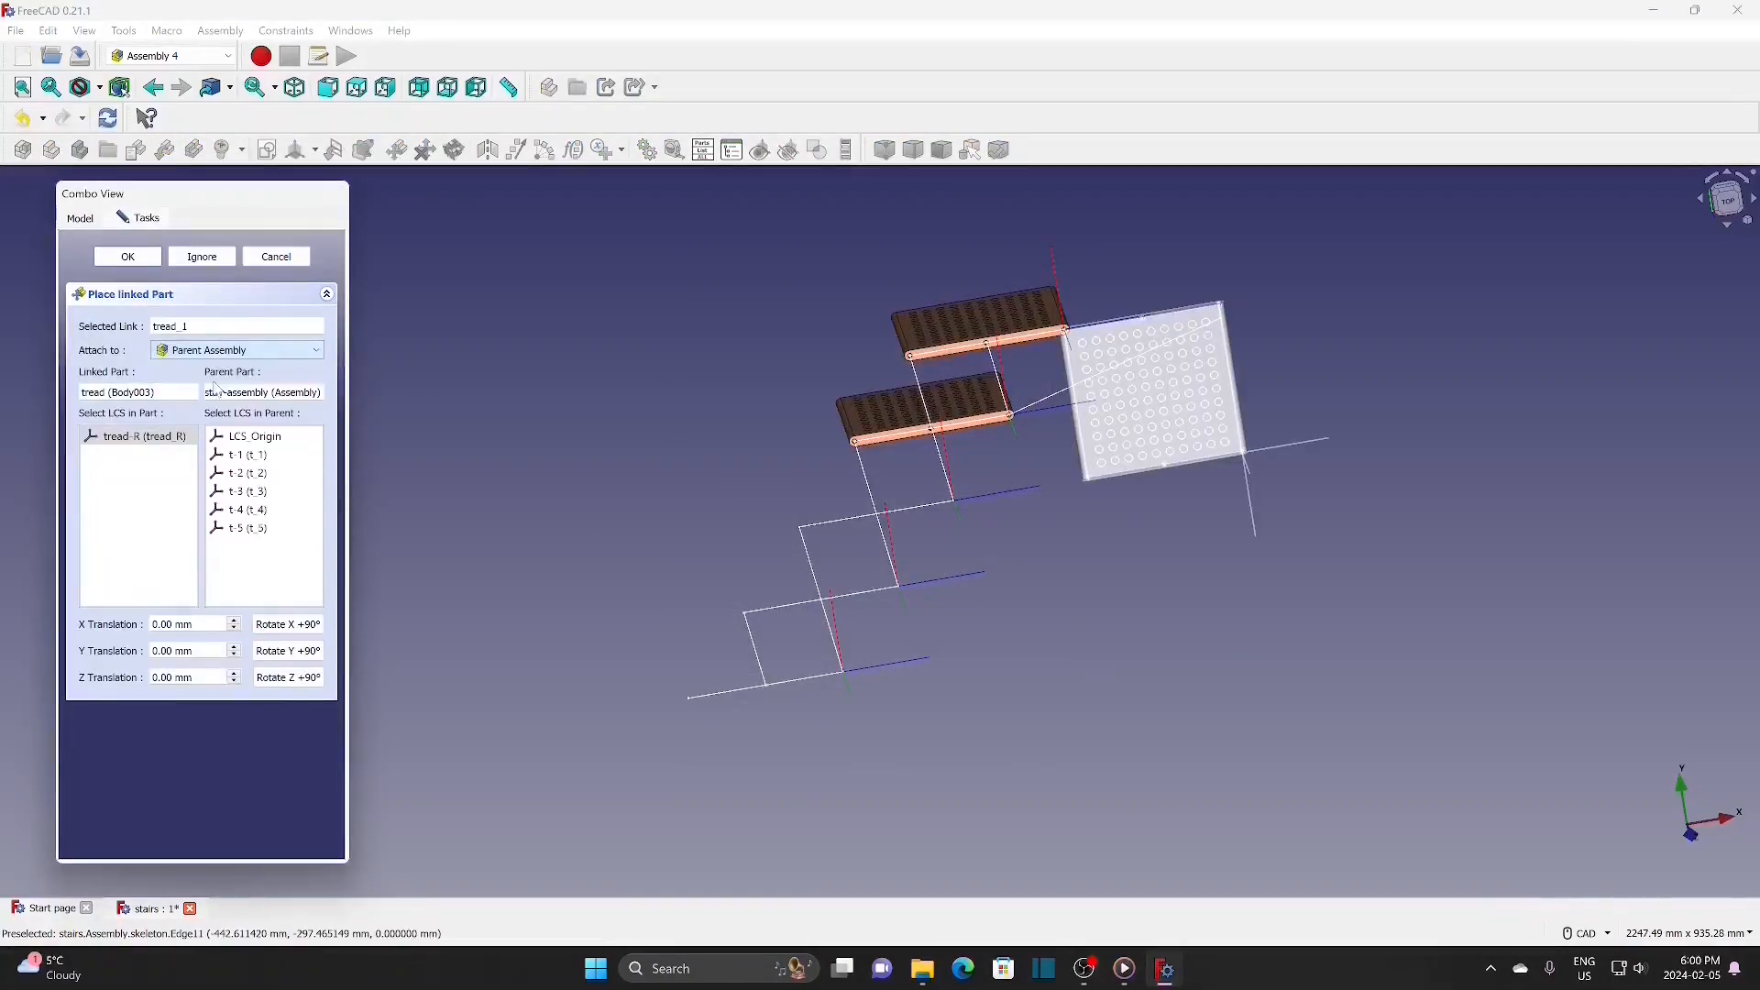
pyautogui.click(267, 492)
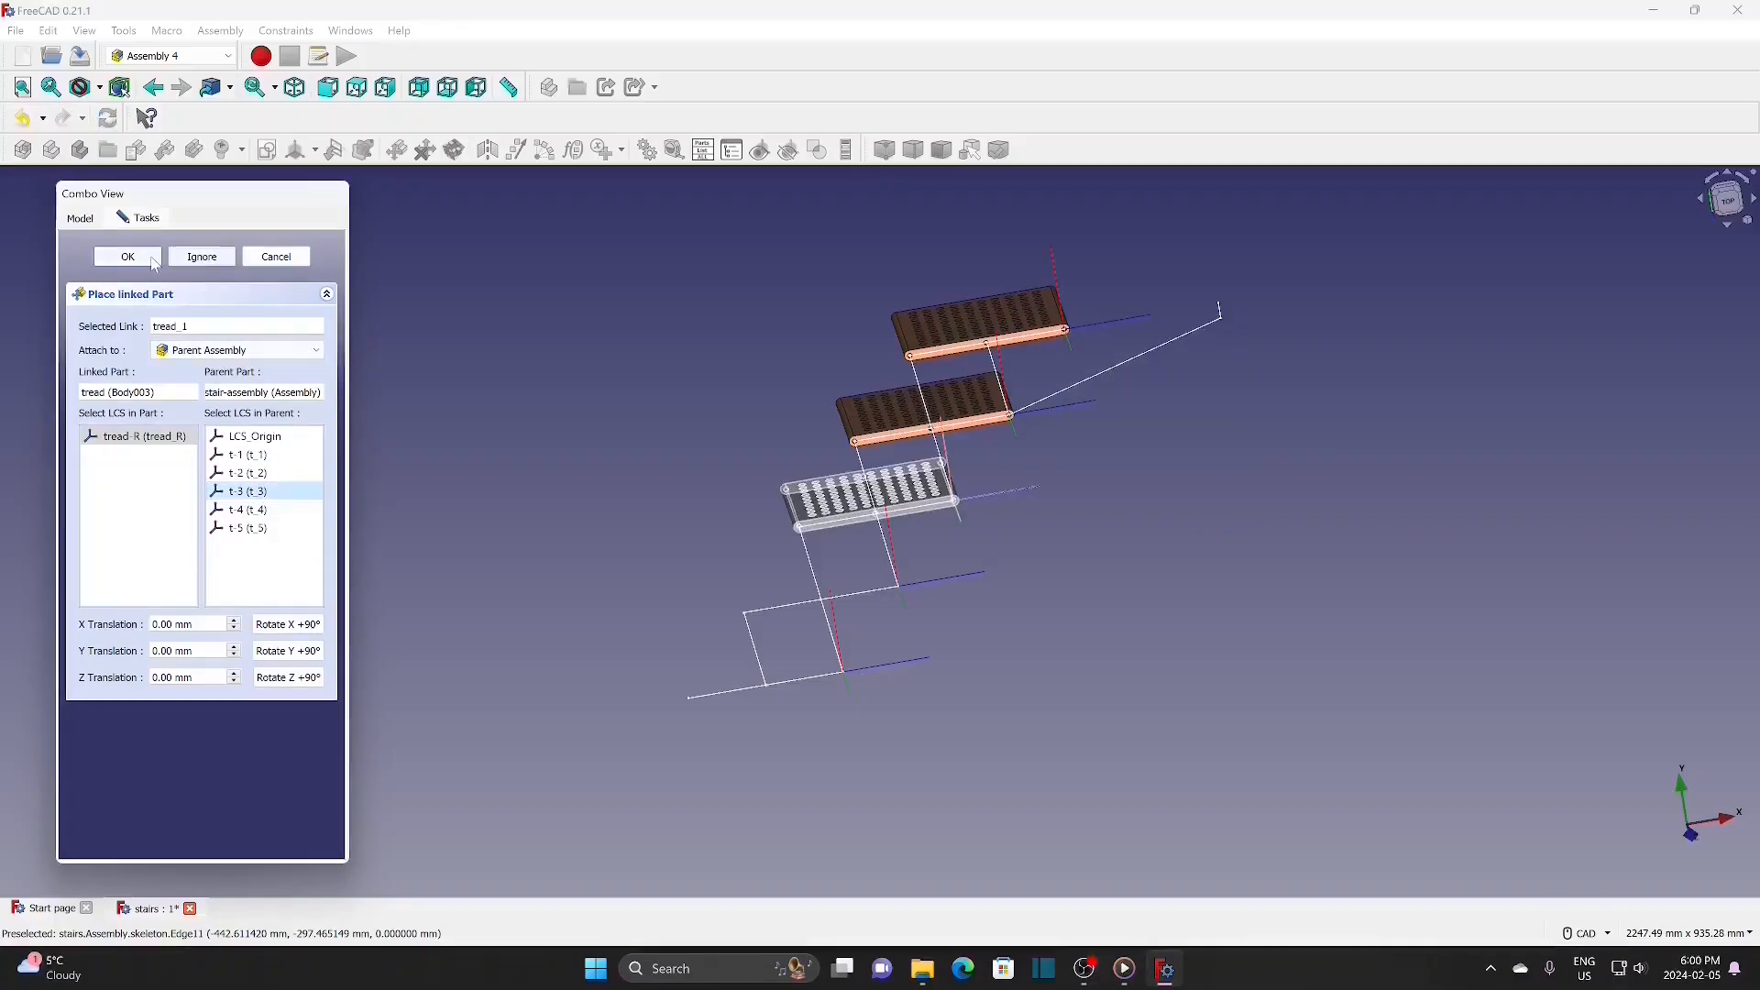
pyautogui.click(203, 256)
# Step: Insert tread links tread_2 and tread_3 seated on coordinate systems t-4 and t-5
pyautogui.click(167, 151)
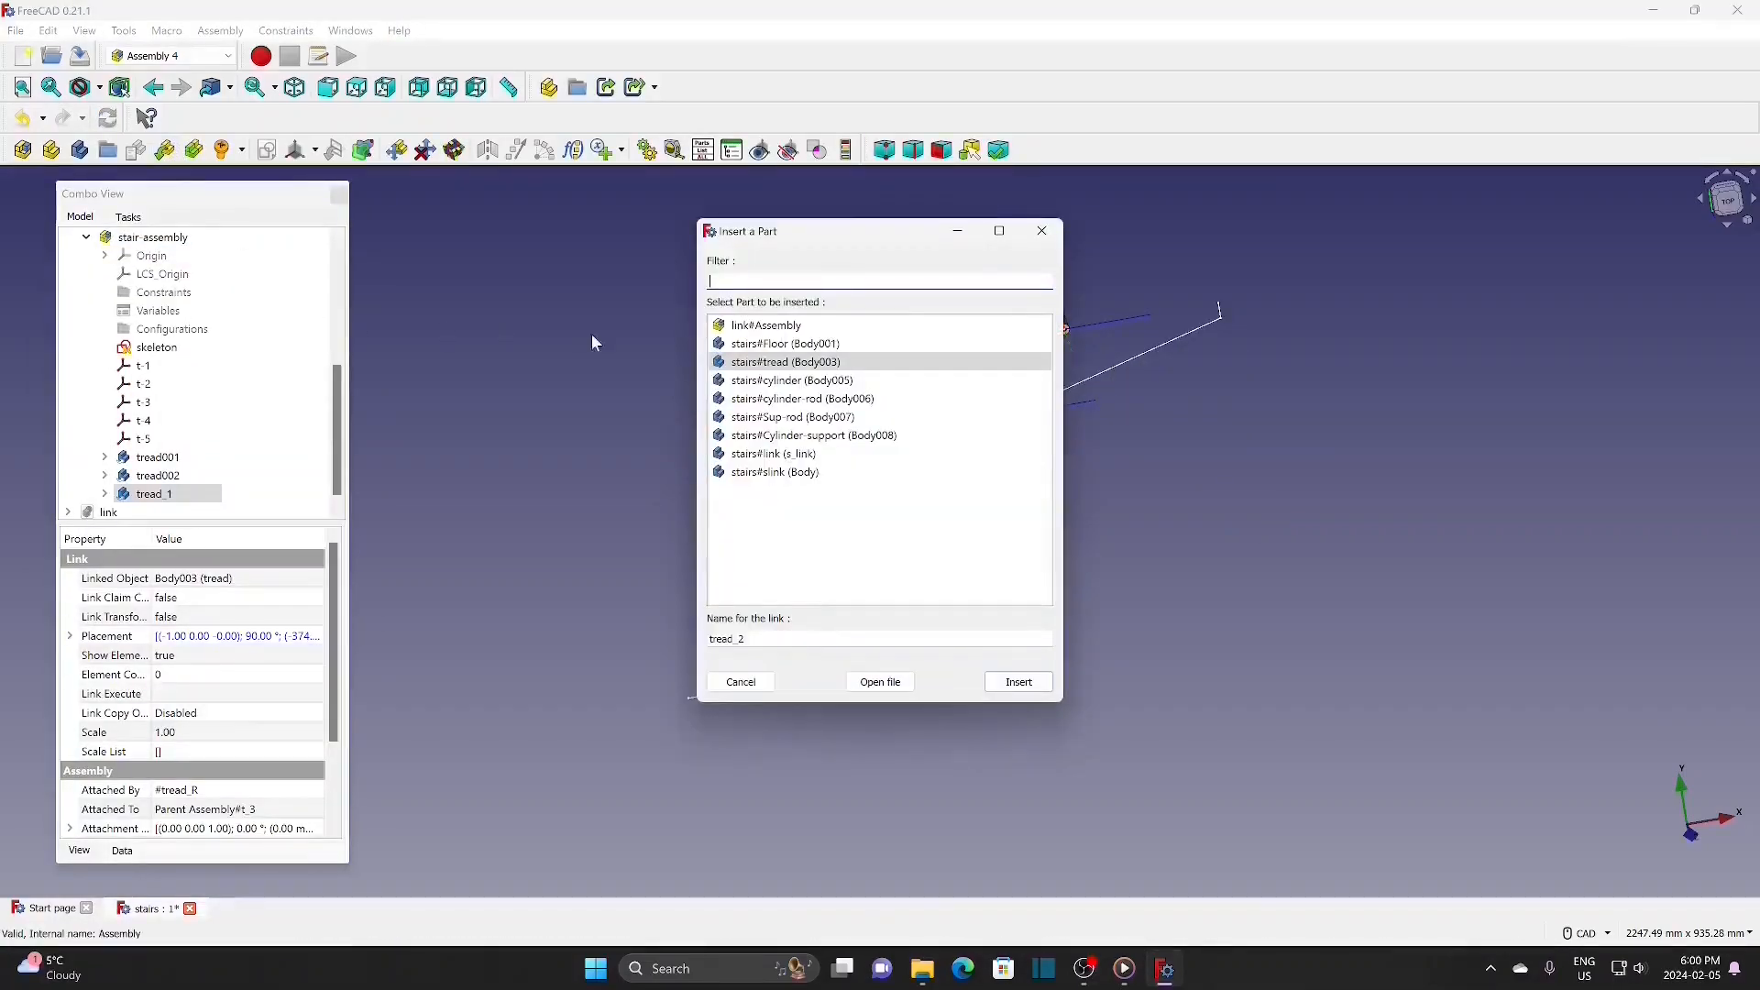
pyautogui.click(1020, 681)
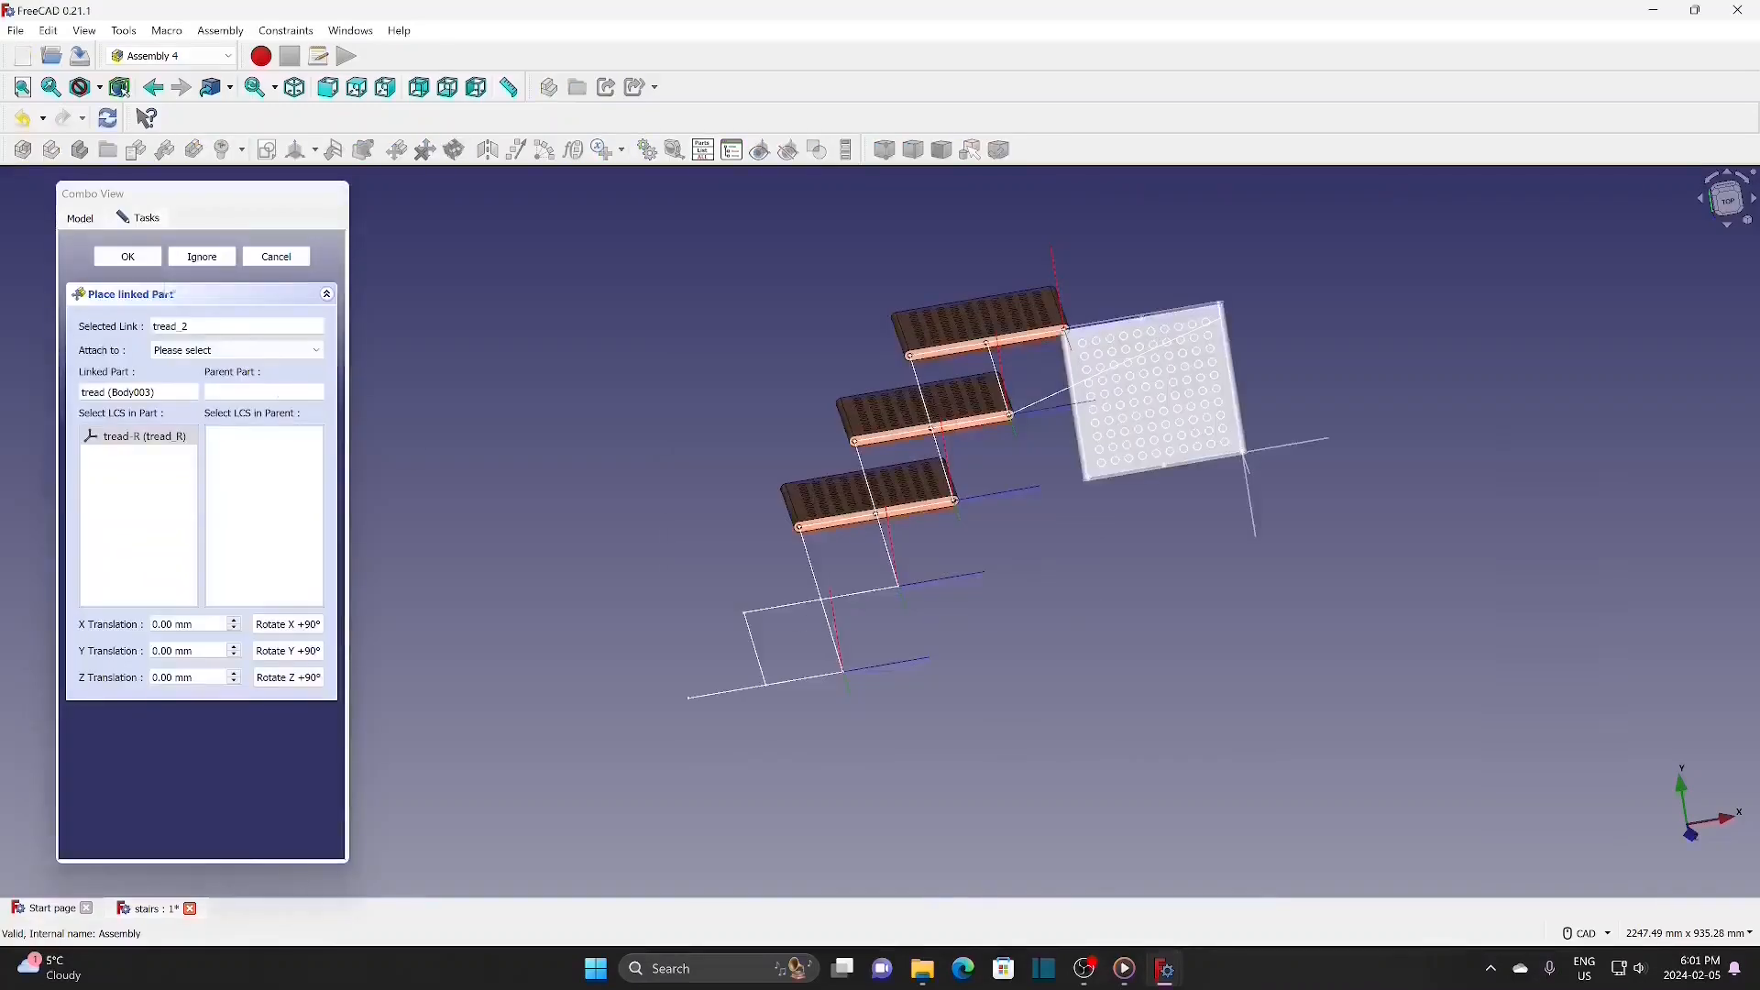
pyautogui.click(194, 350)
pyautogui.click(197, 378)
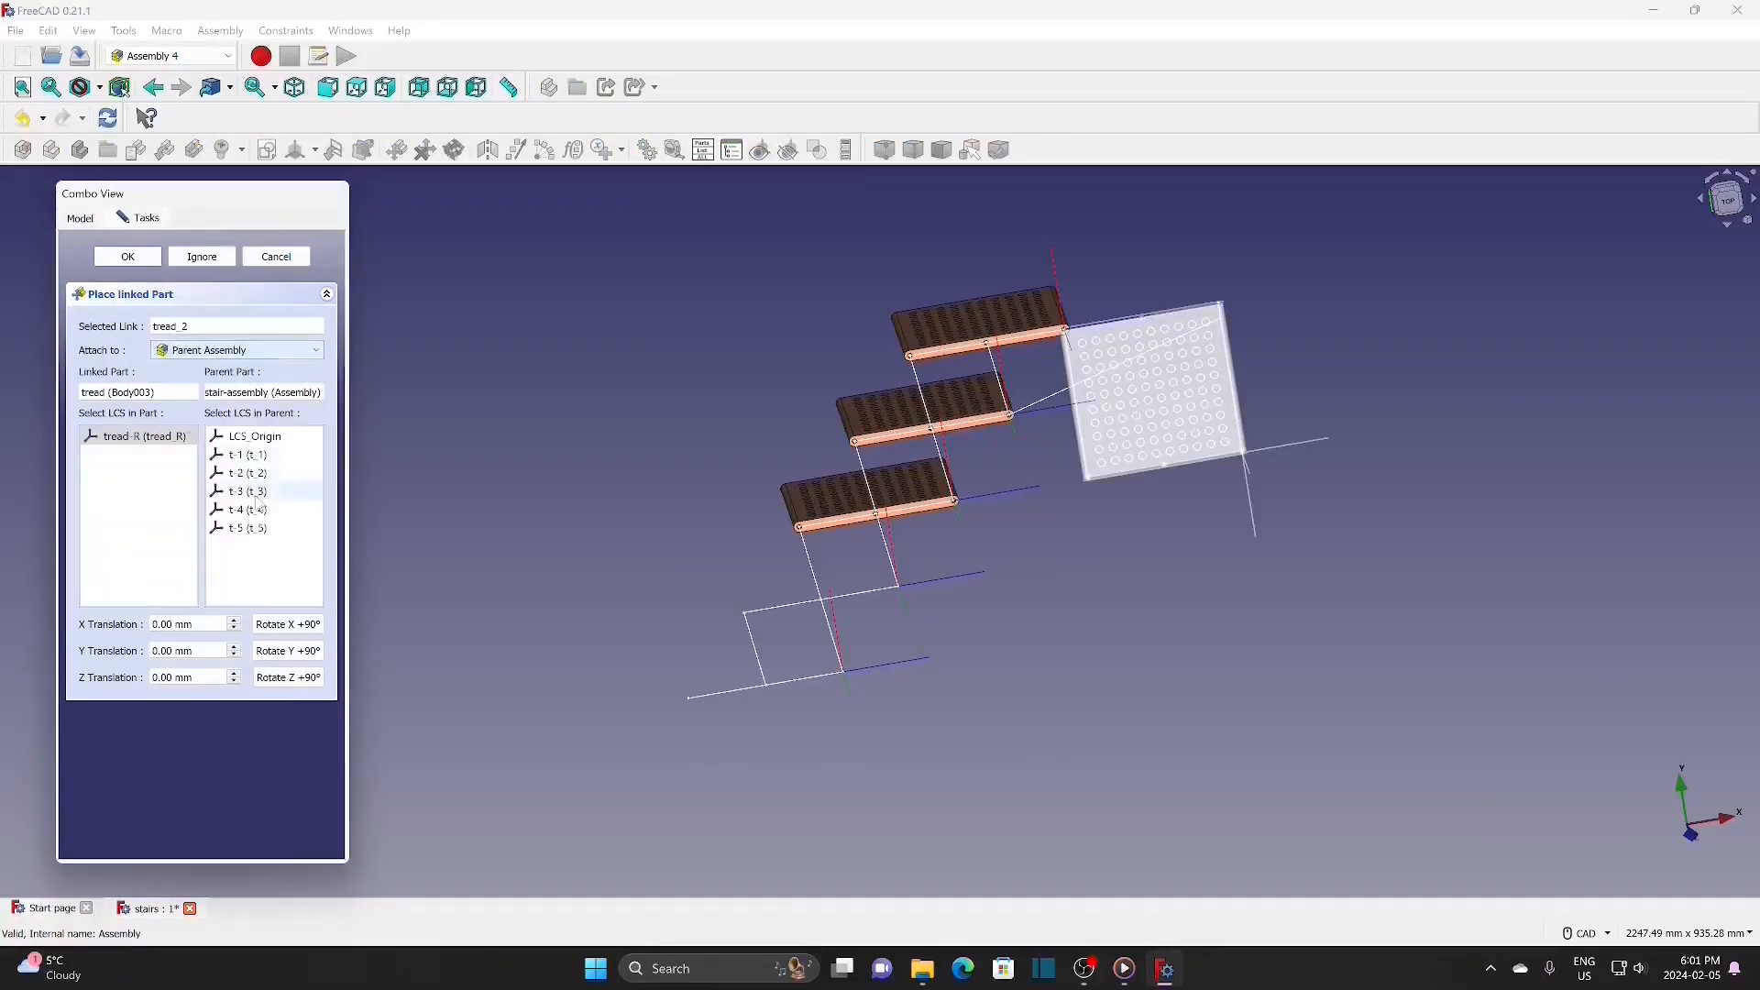
pyautogui.click(247, 510)
pyautogui.click(142, 261)
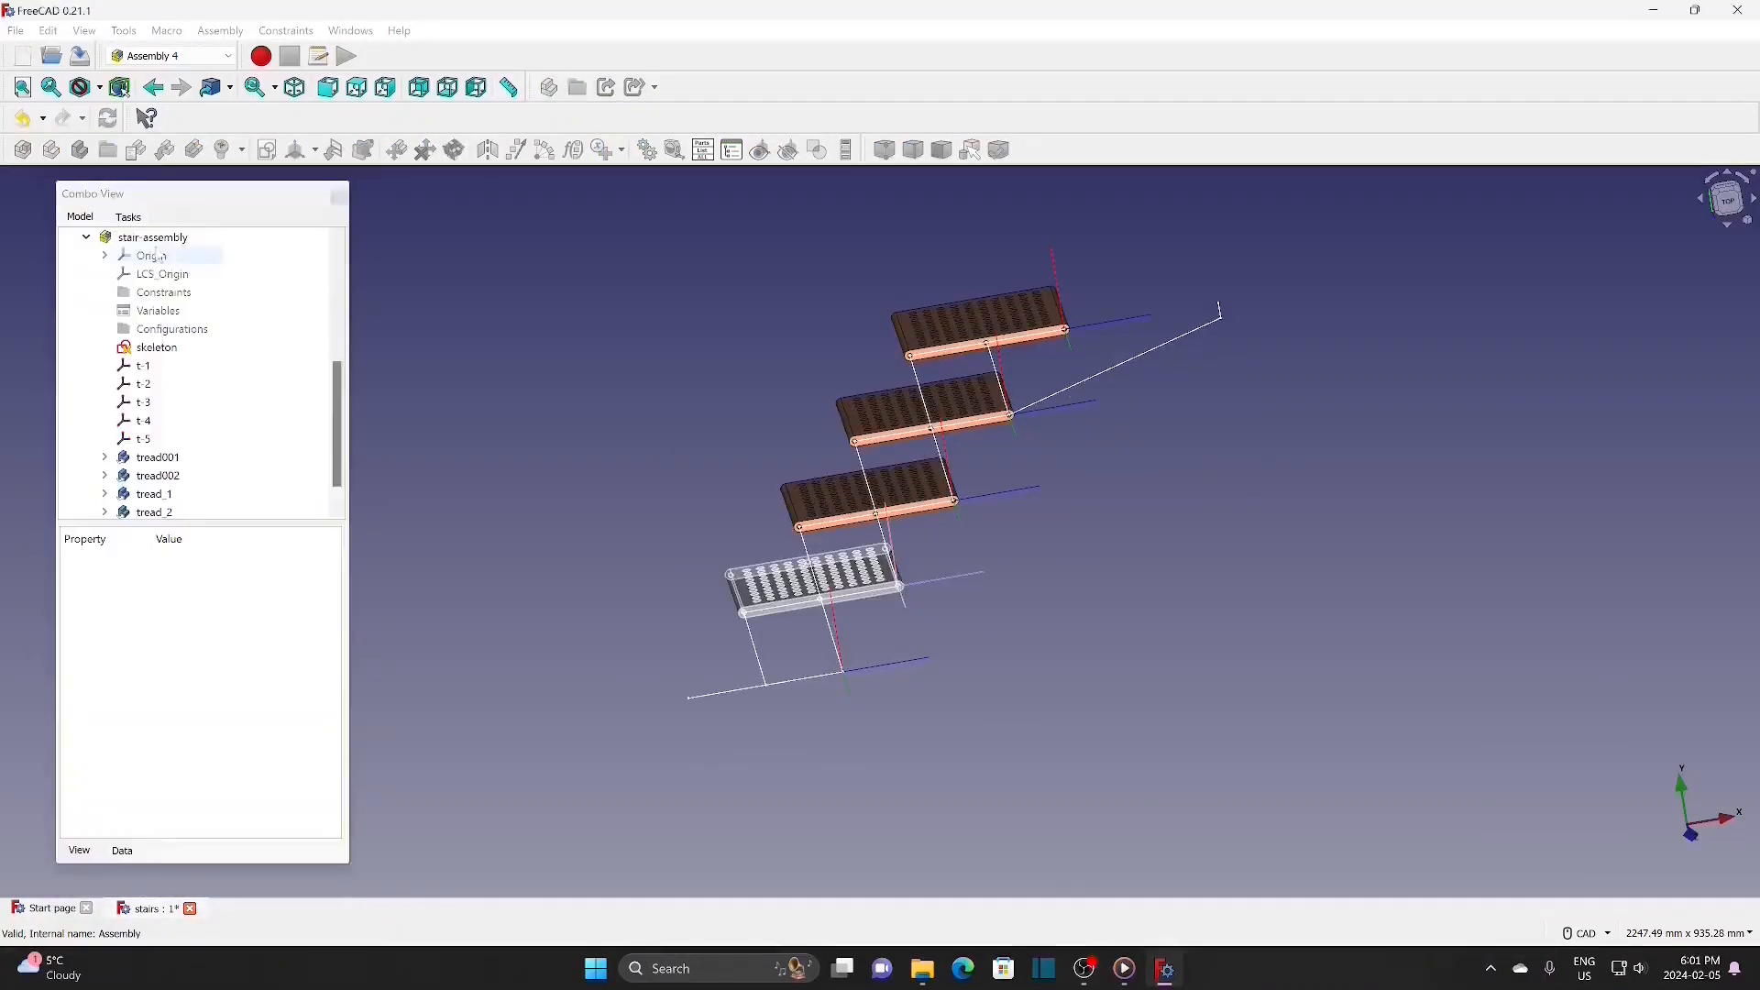
pyautogui.click(165, 149)
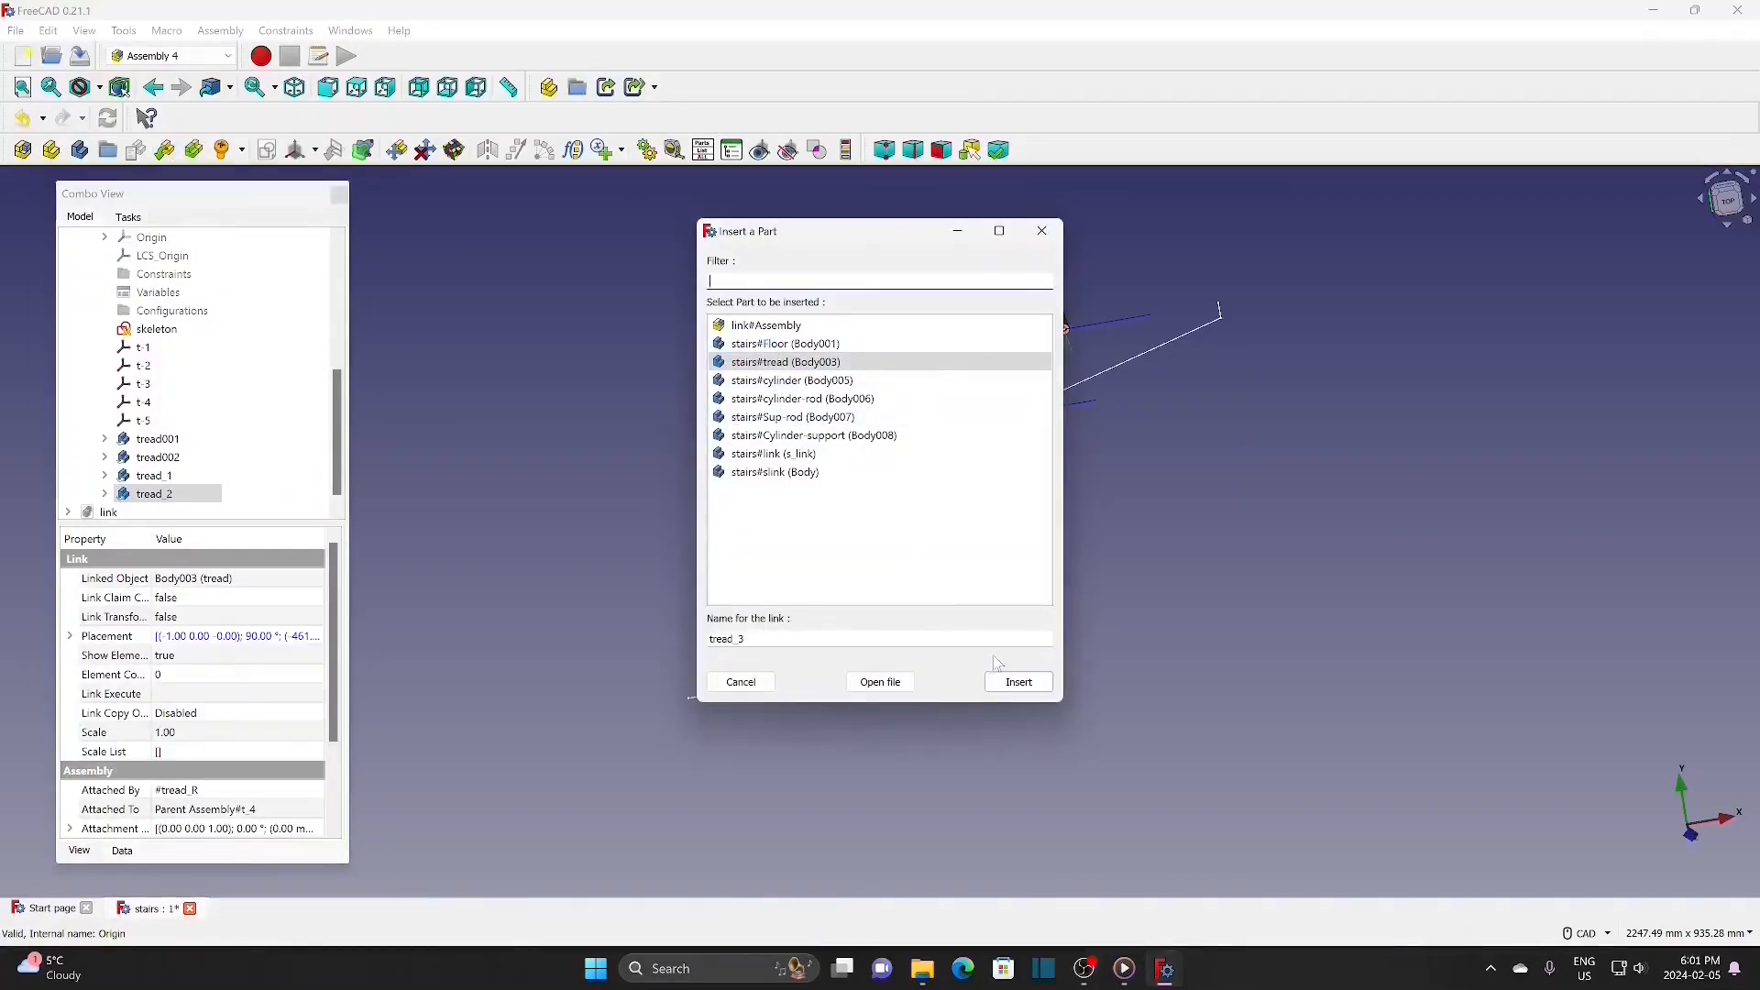
pyautogui.click(1024, 684)
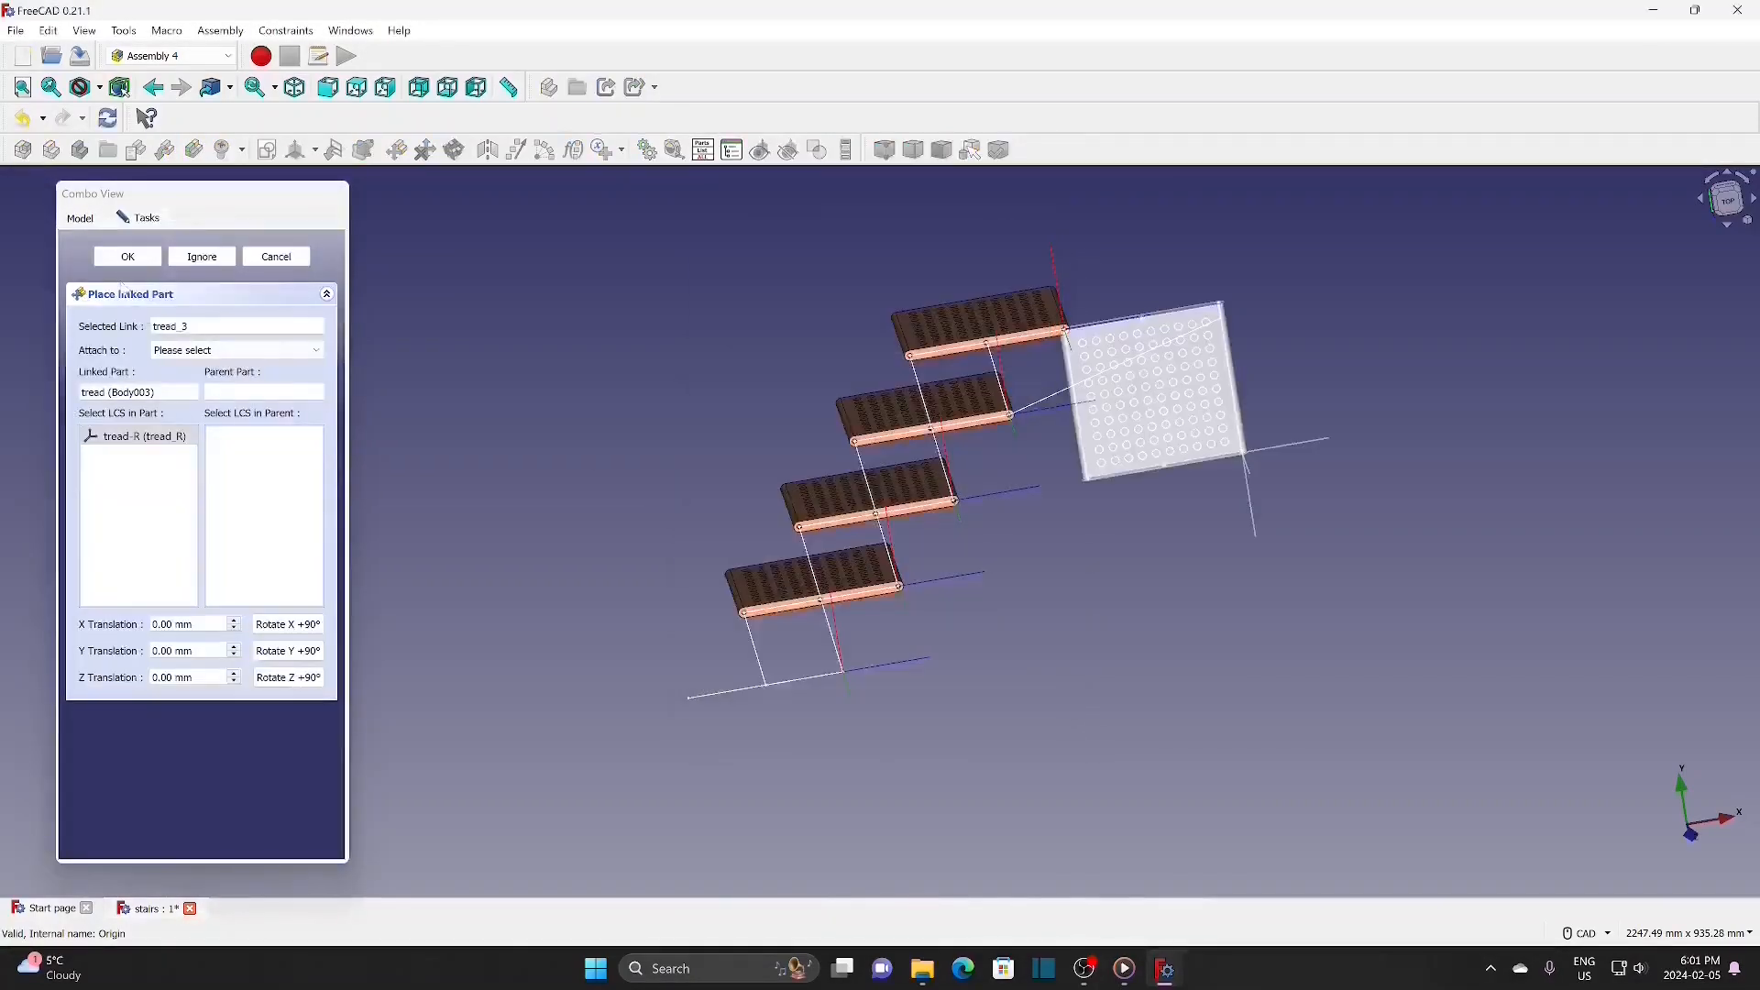
pyautogui.click(229, 350)
pyautogui.click(197, 377)
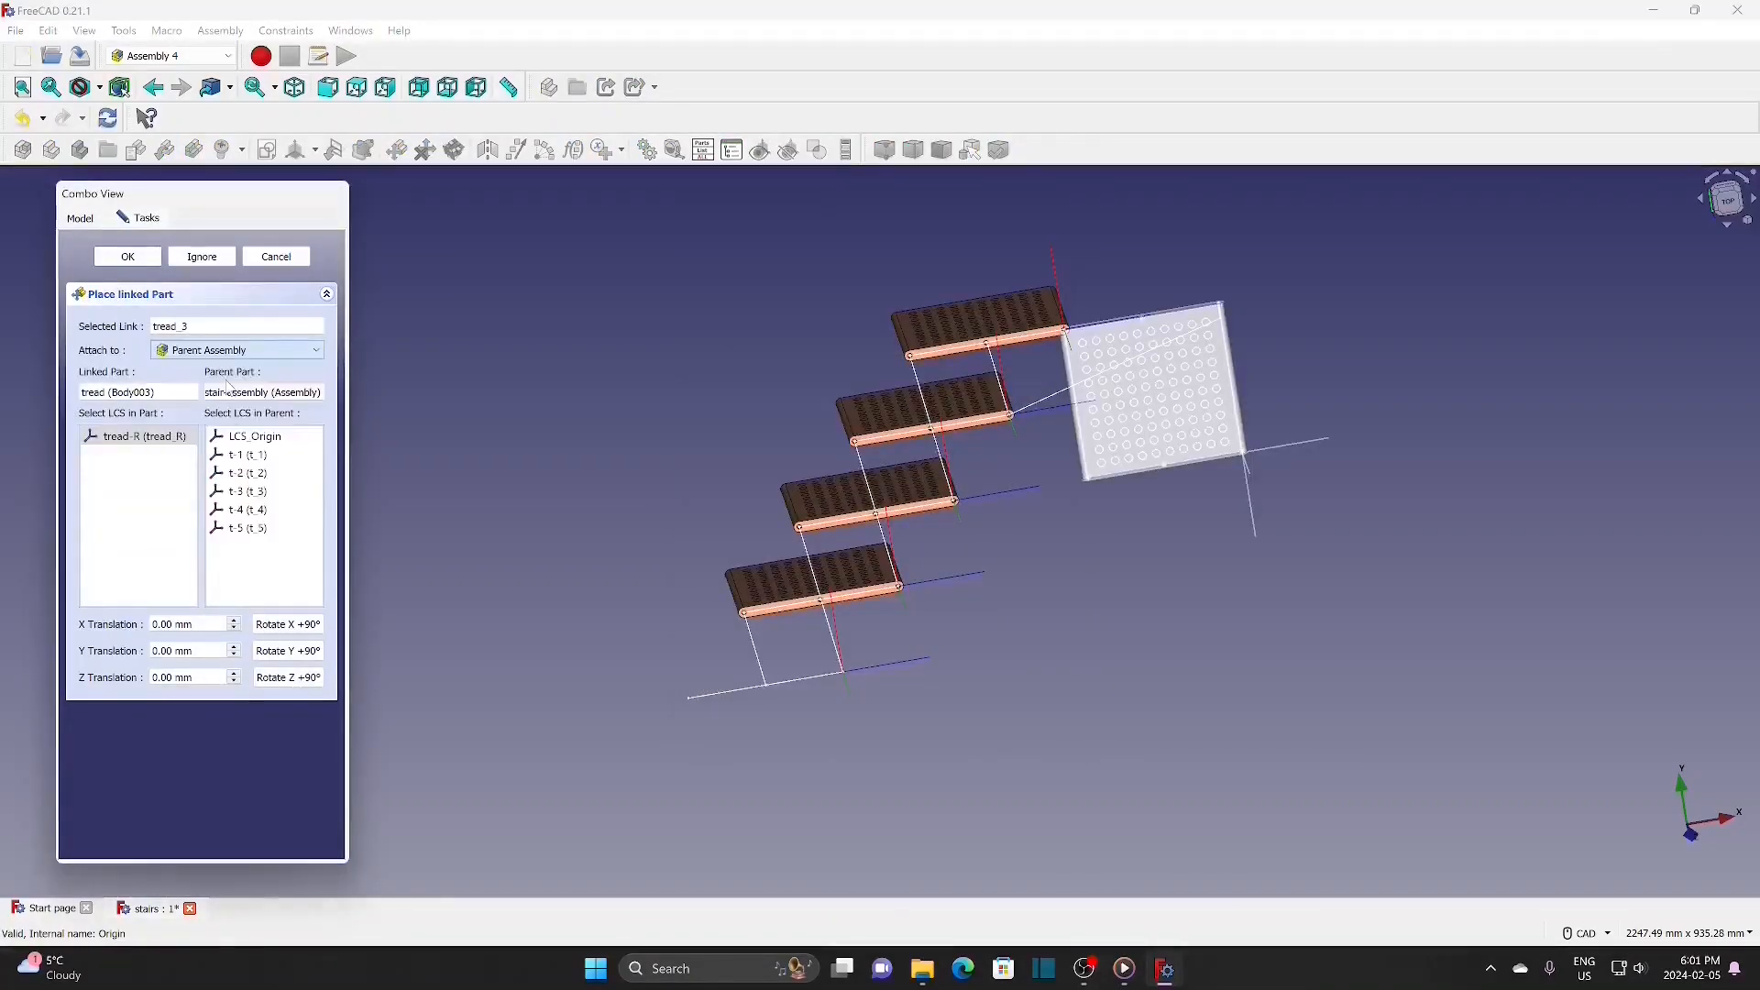
pyautogui.click(252, 529)
pyautogui.click(144, 260)
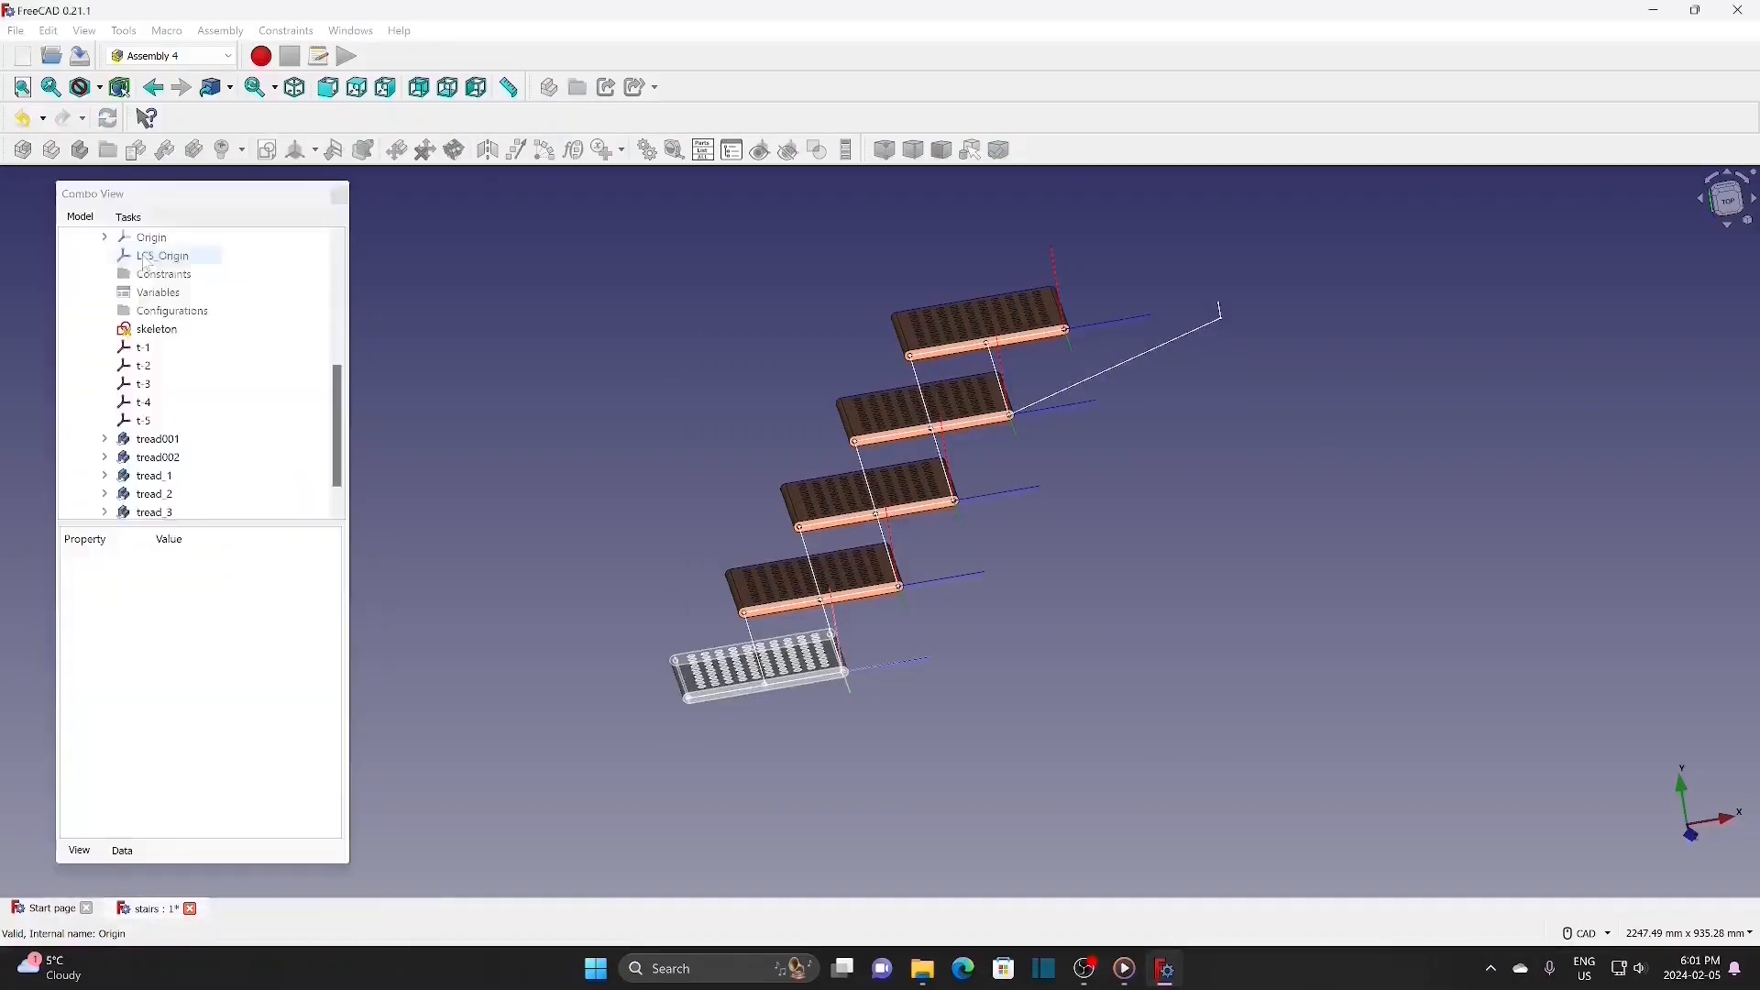
pyautogui.click(457, 563)
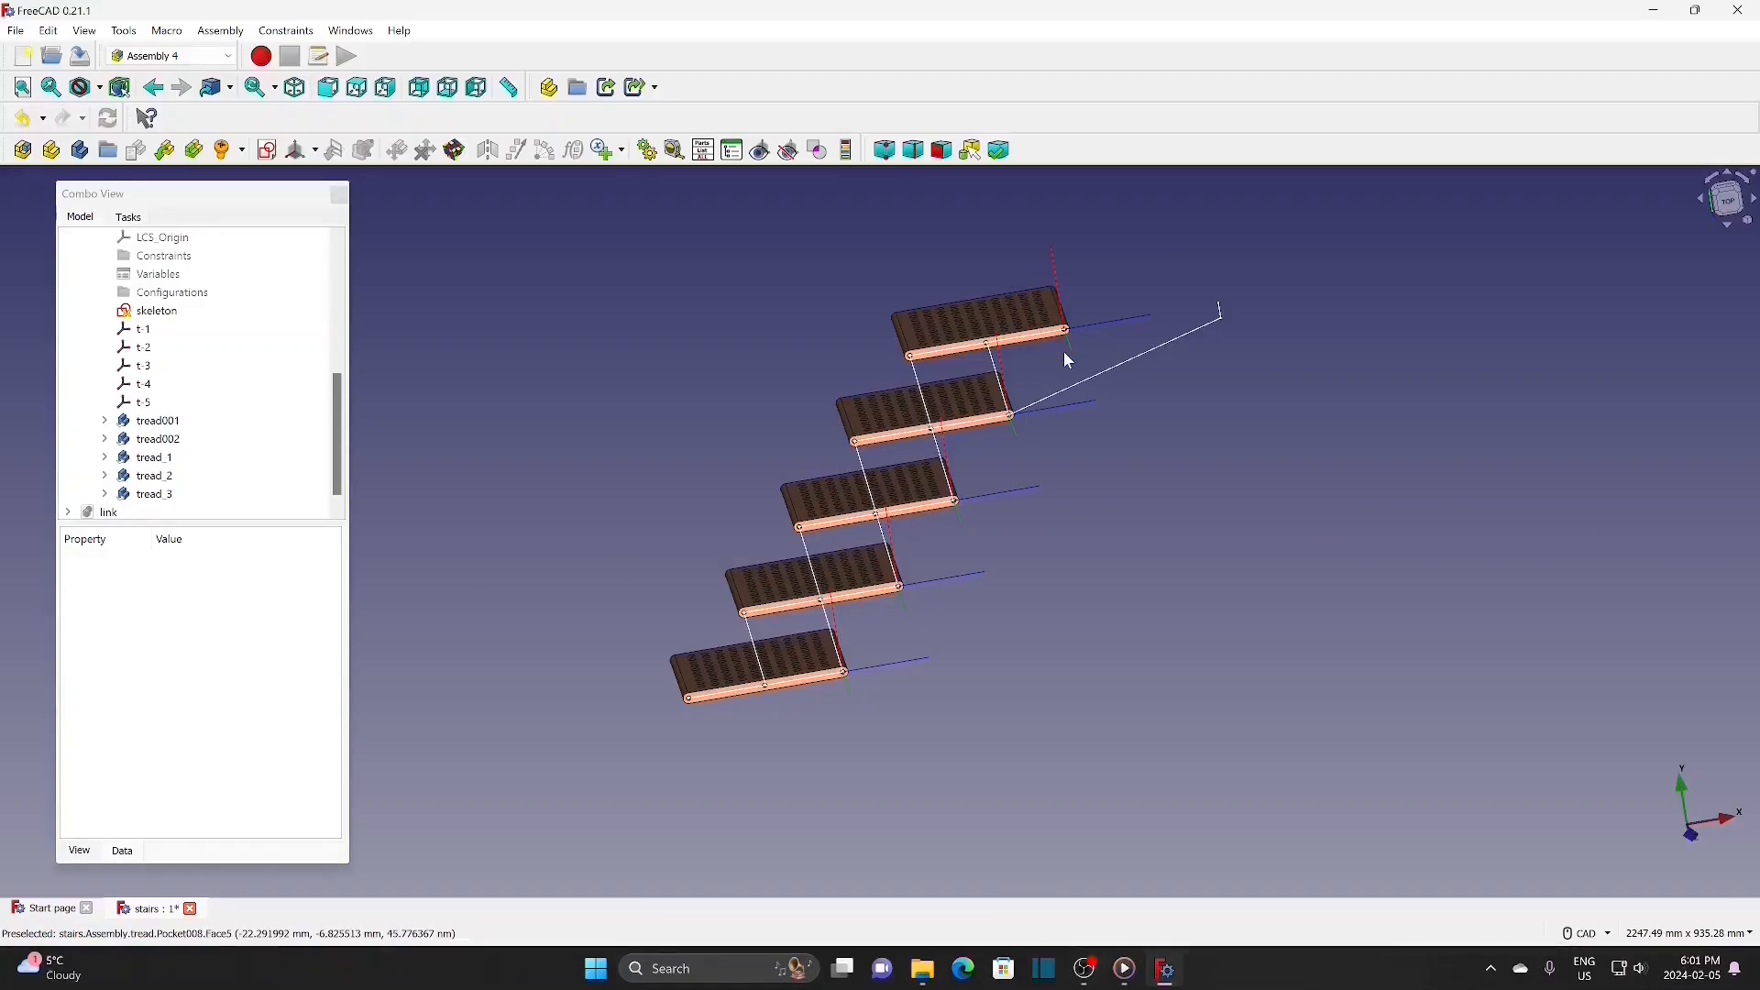
pyautogui.scroll(1, 1065, 357)
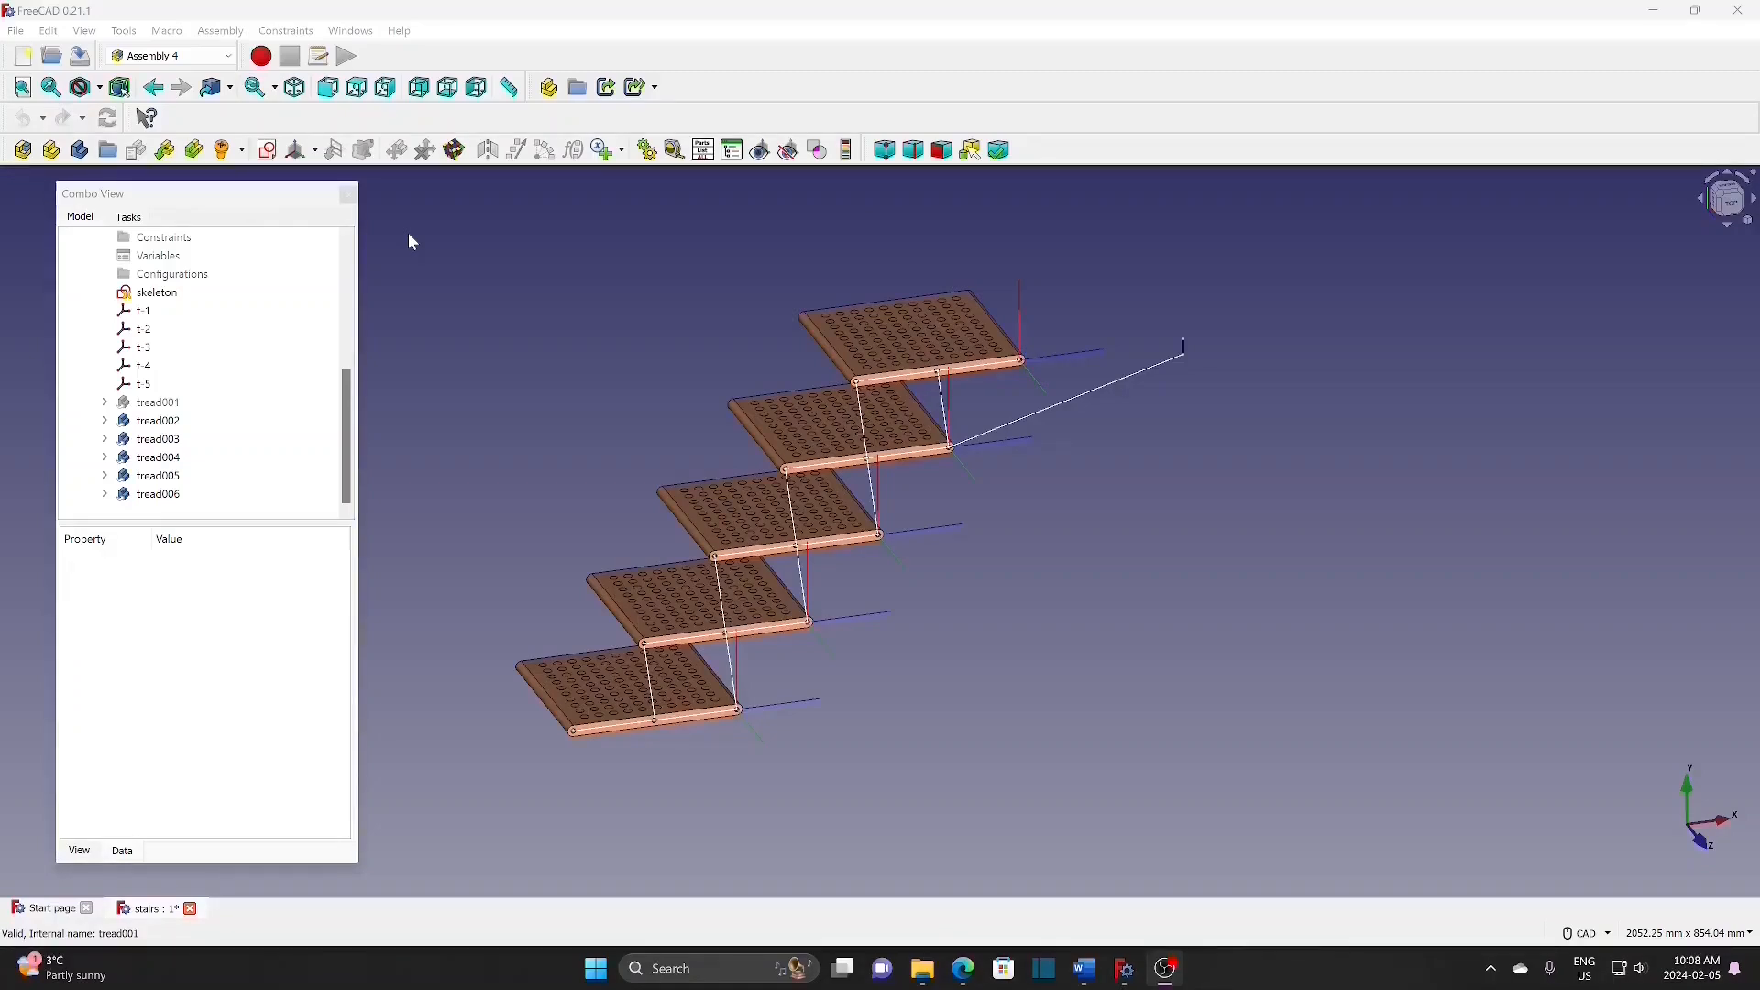
# Step: Add coordinate system link1 with its Z axis tangent to skeleton Edge2
pyautogui.click(158, 294)
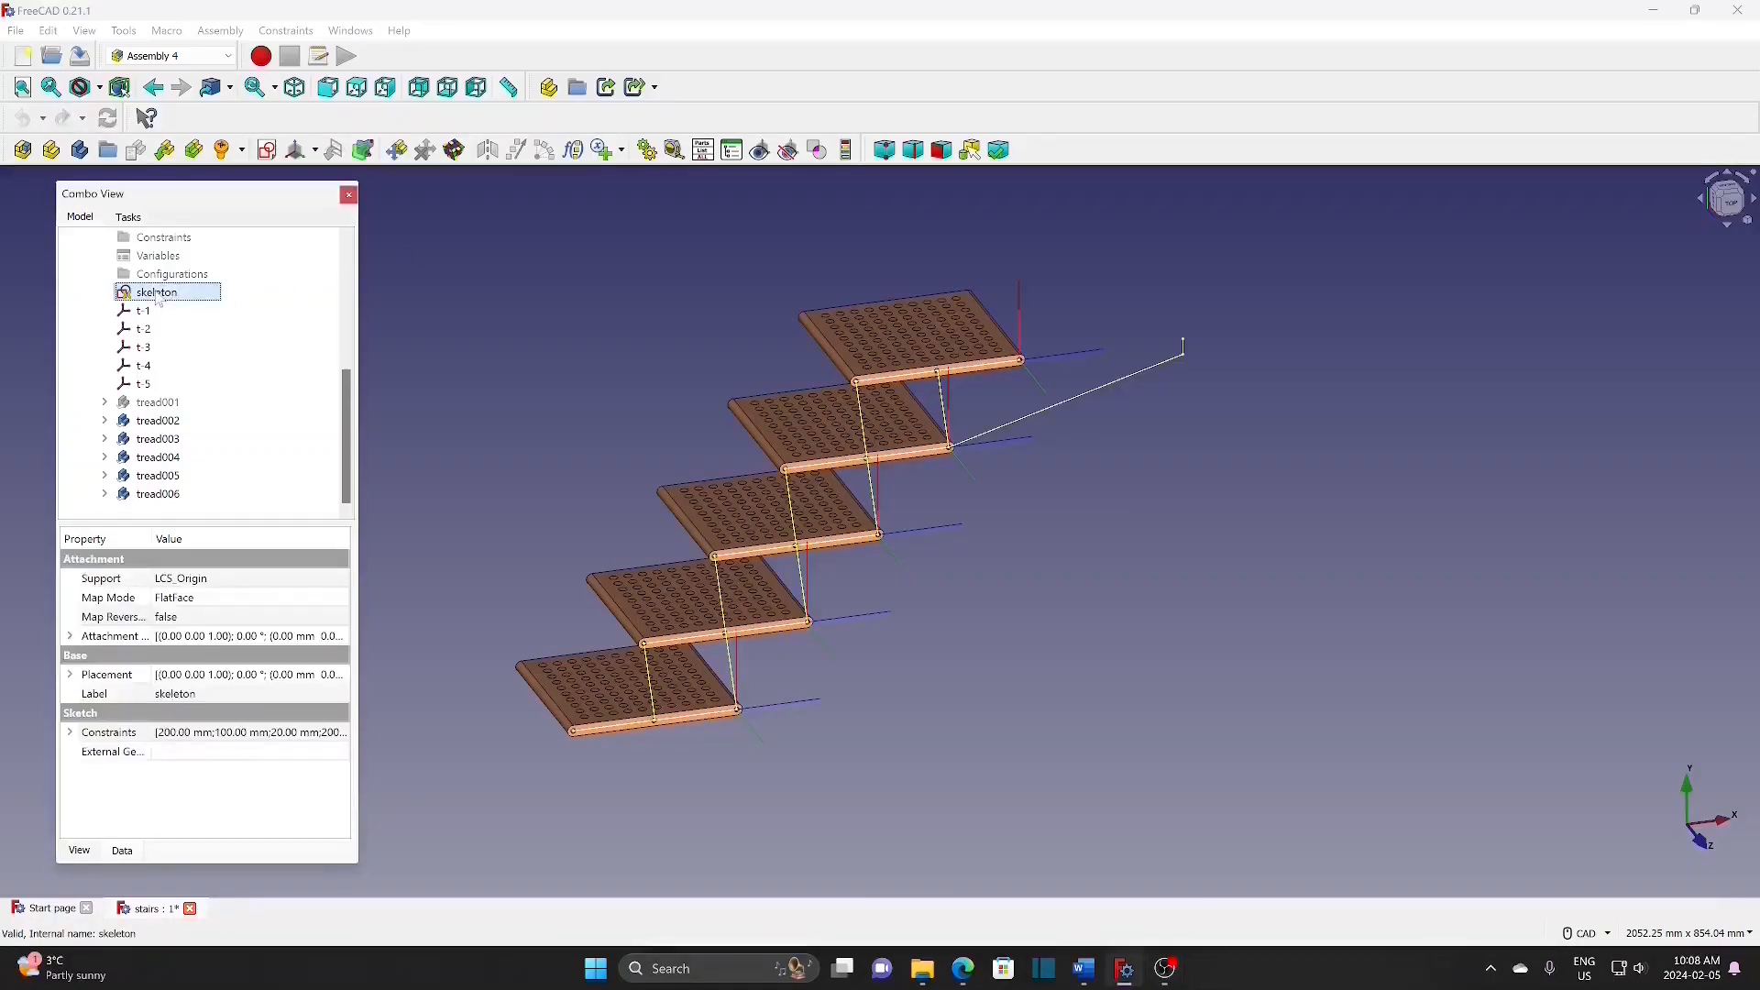
pyautogui.click(315, 153)
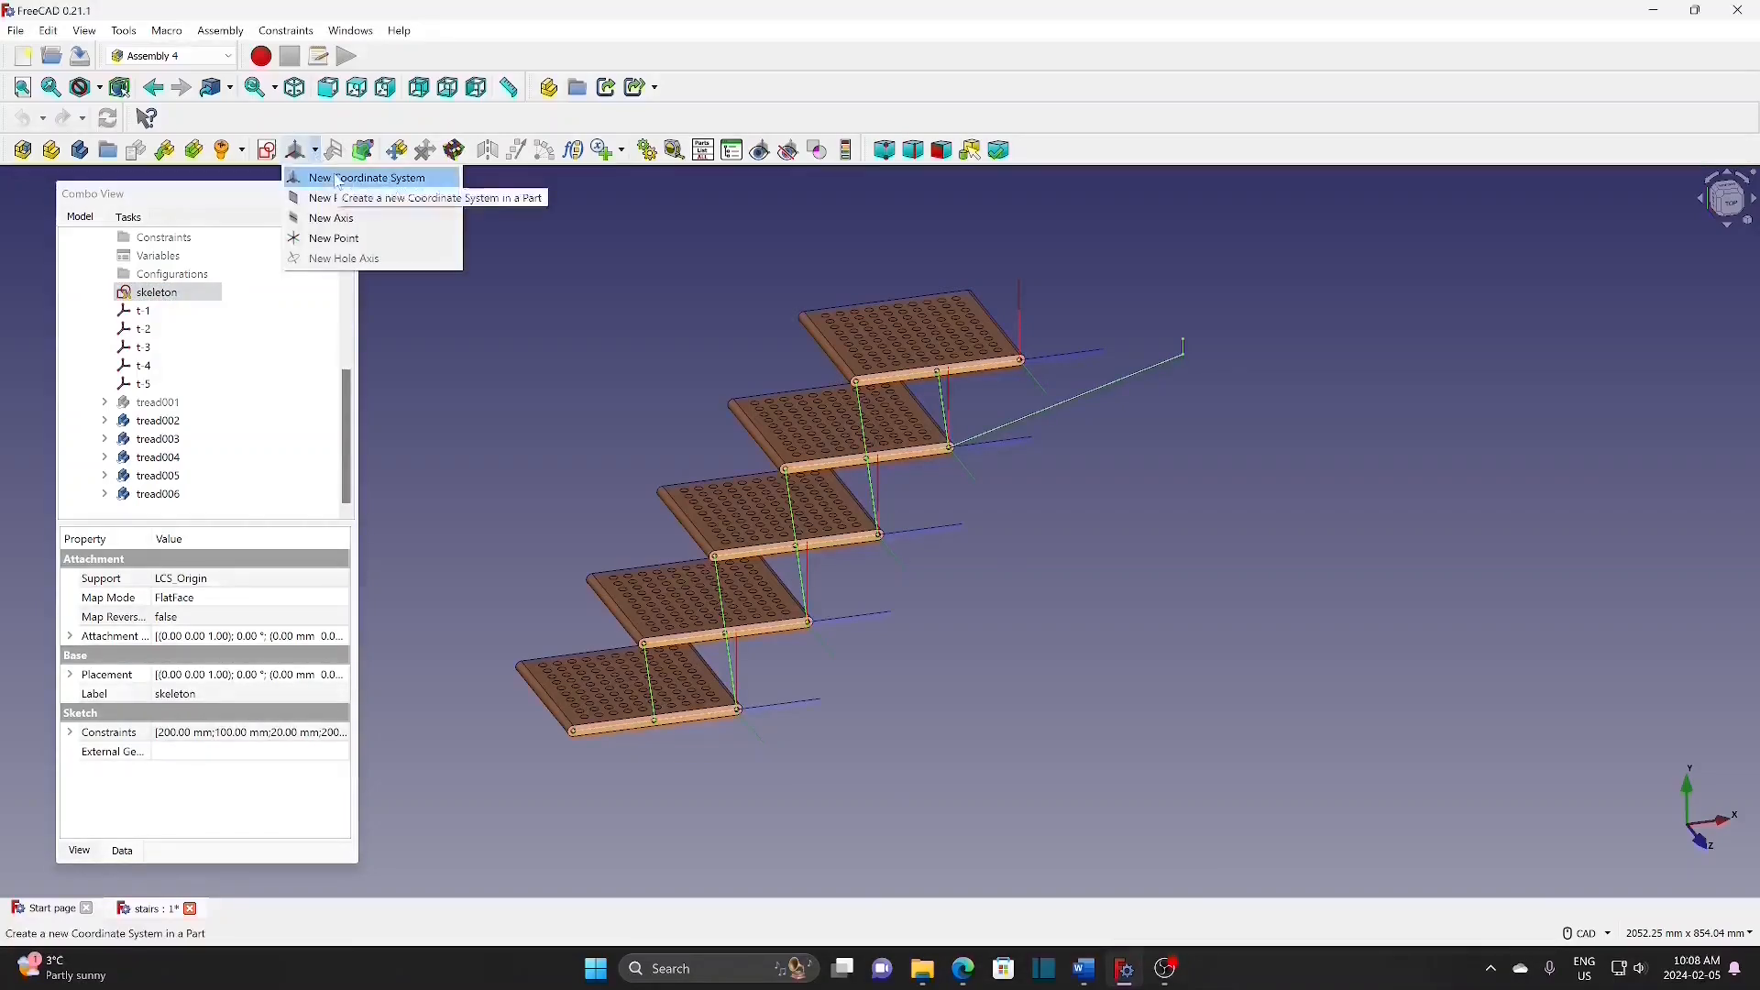
pyautogui.click(302, 178)
pyautogui.write('link1')
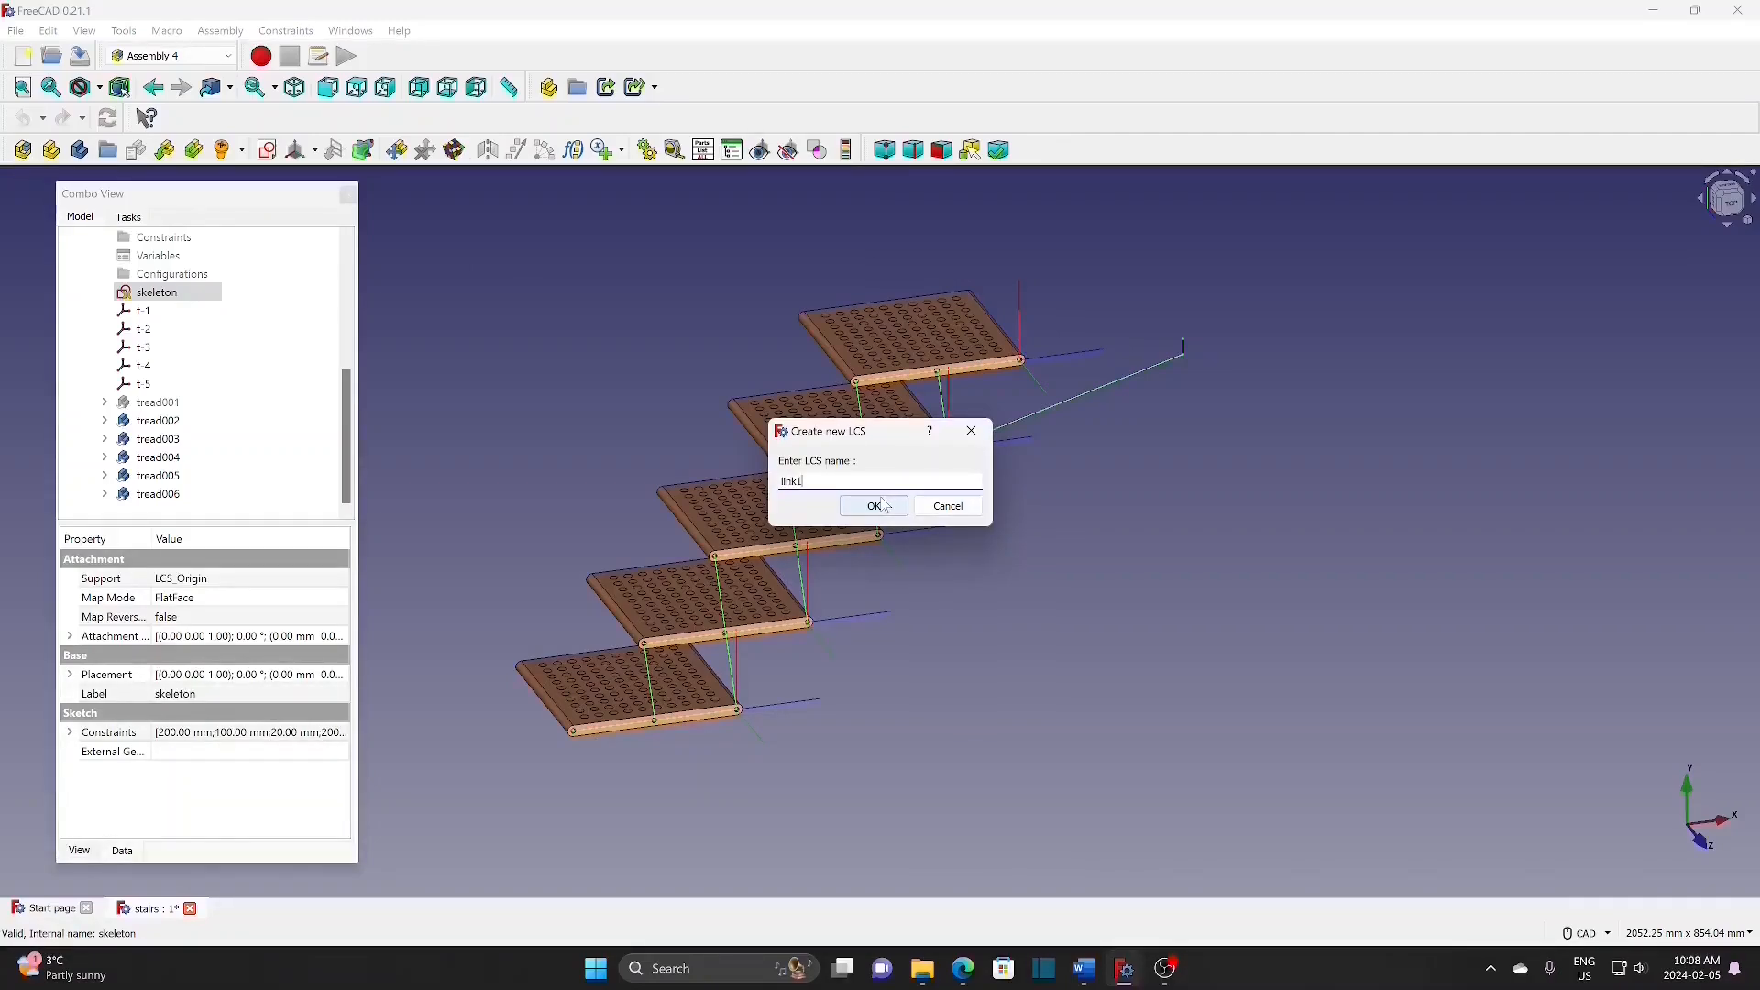
pyautogui.click(876, 505)
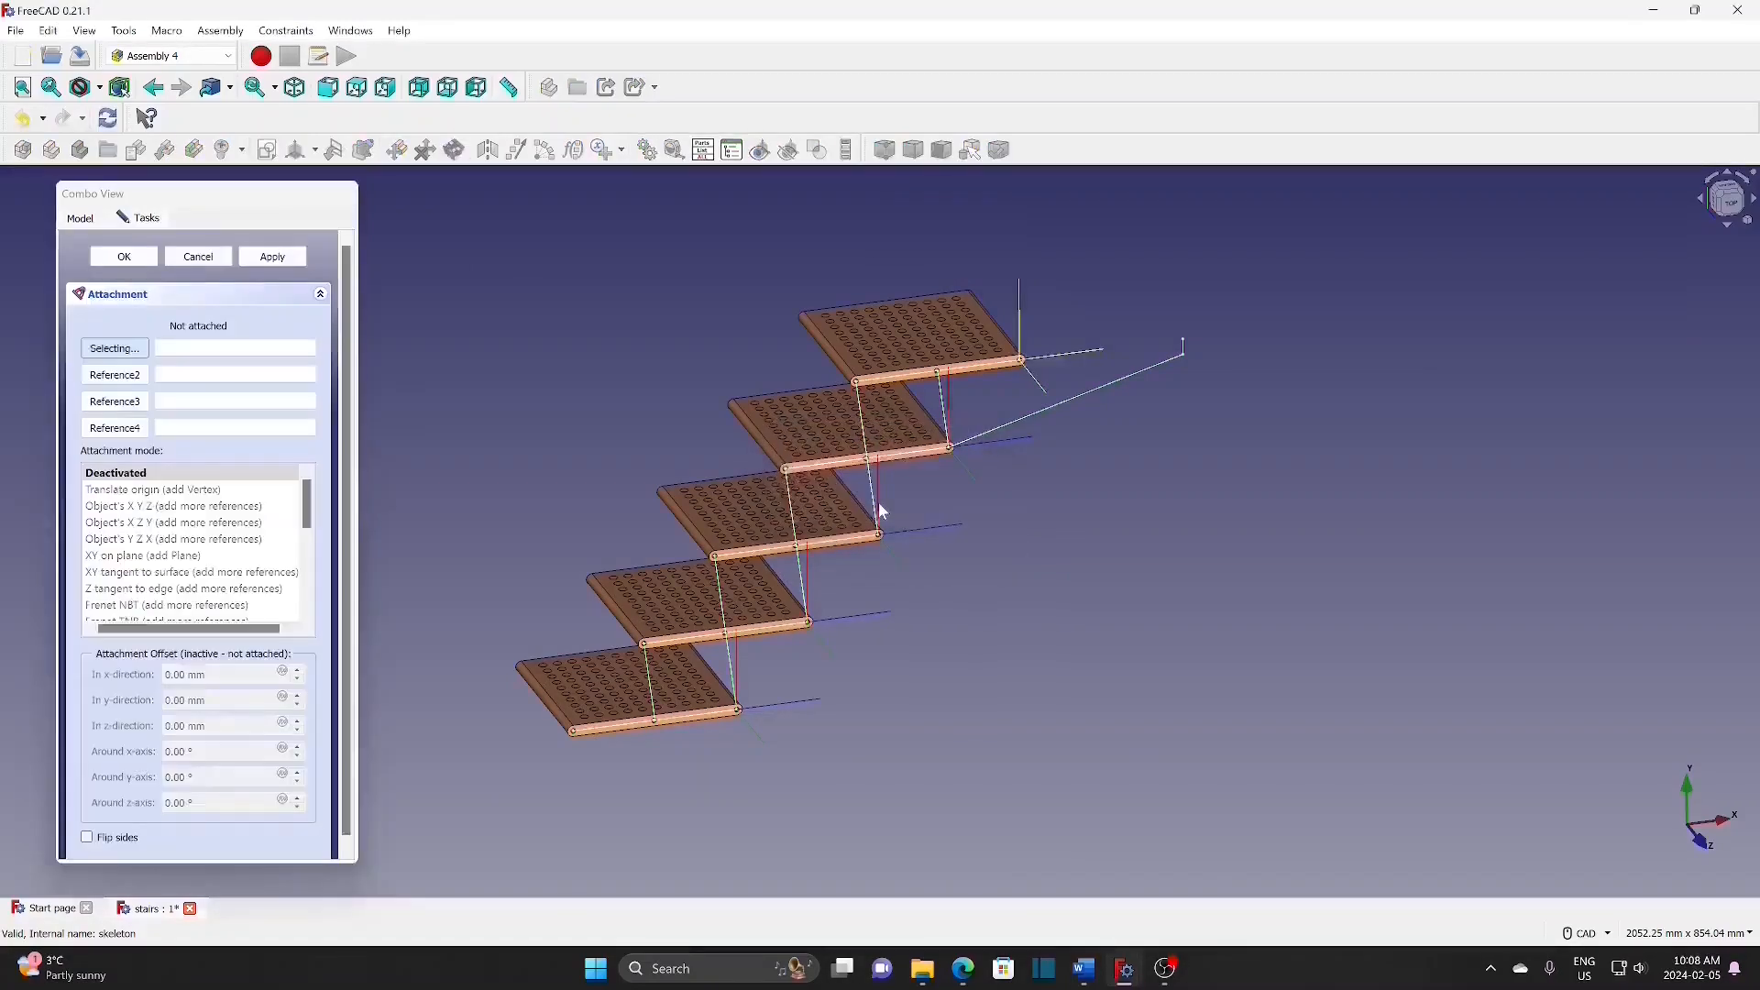
pyautogui.click(869, 481)
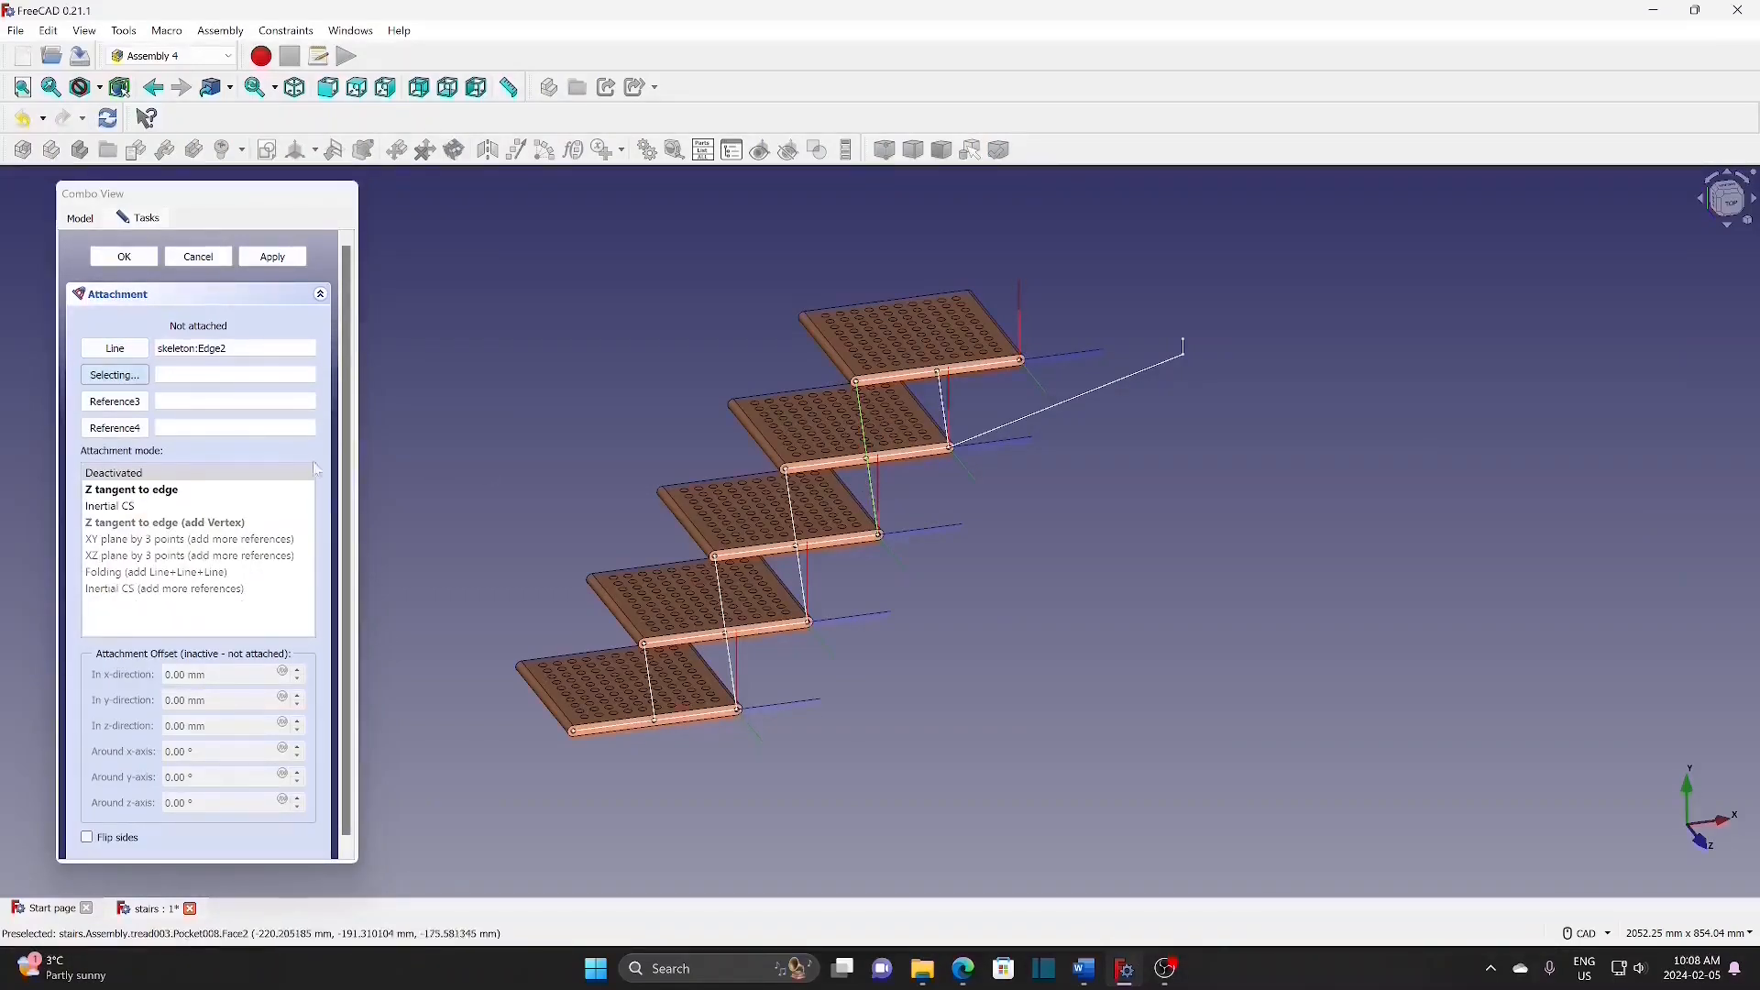
pyautogui.click(176, 493)
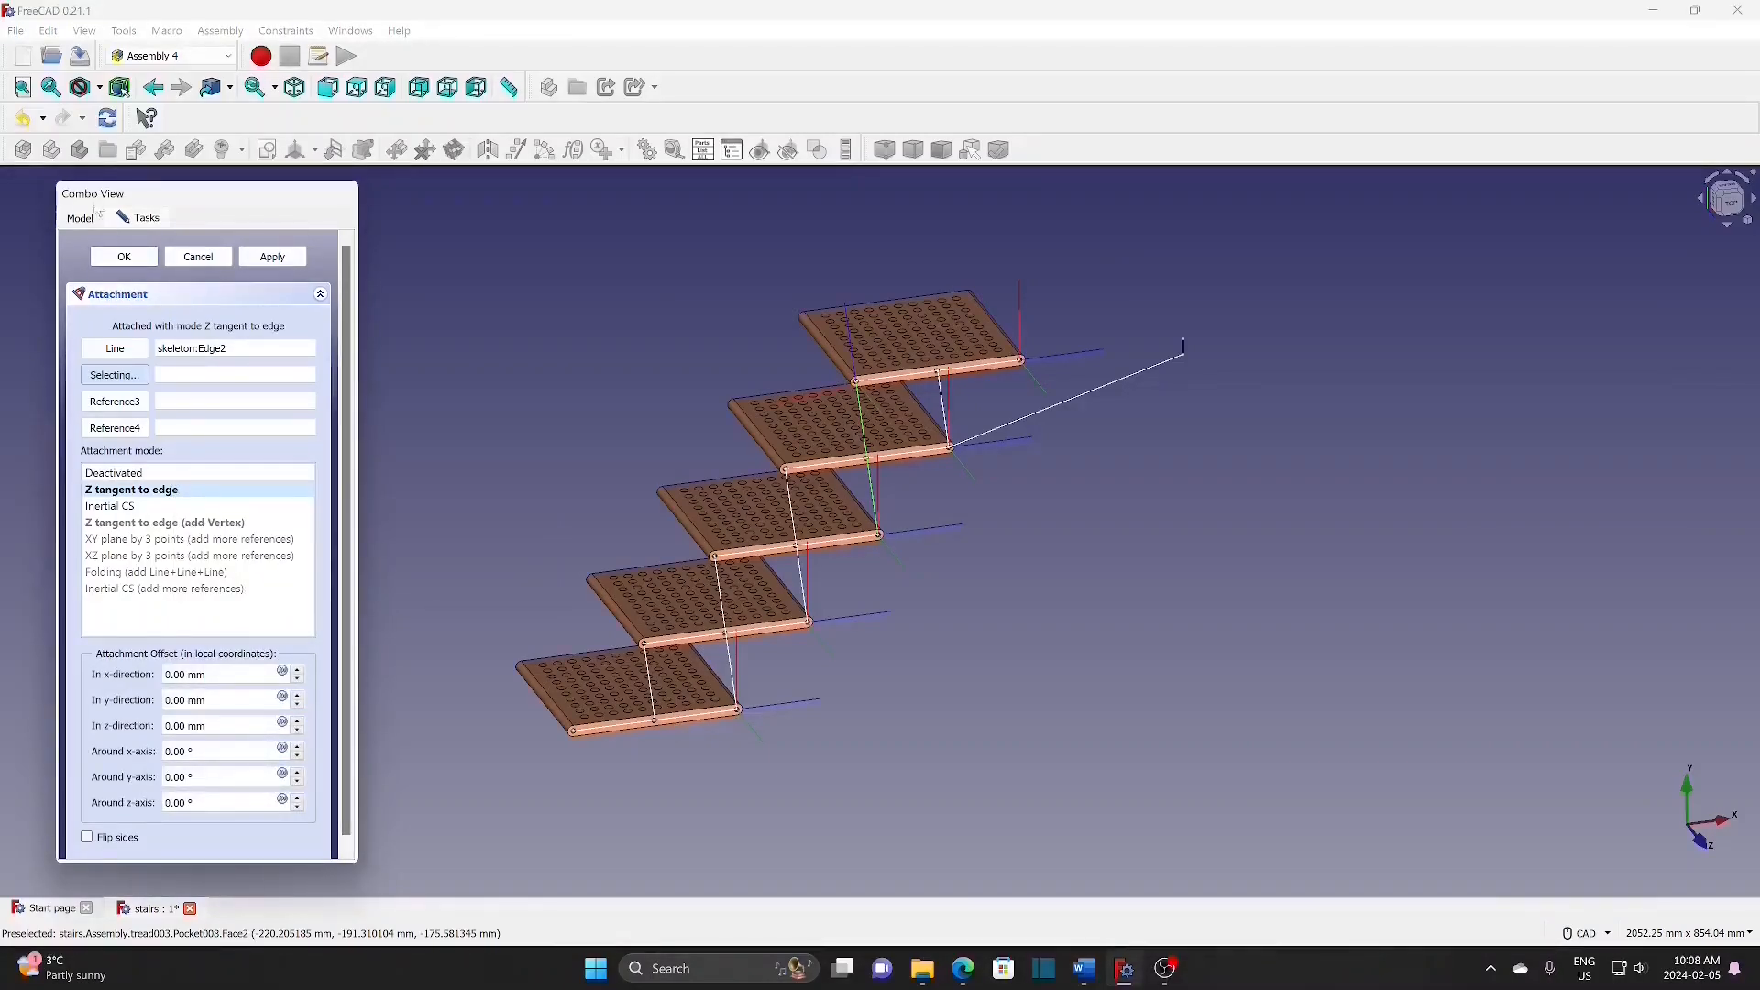
pyautogui.click(126, 258)
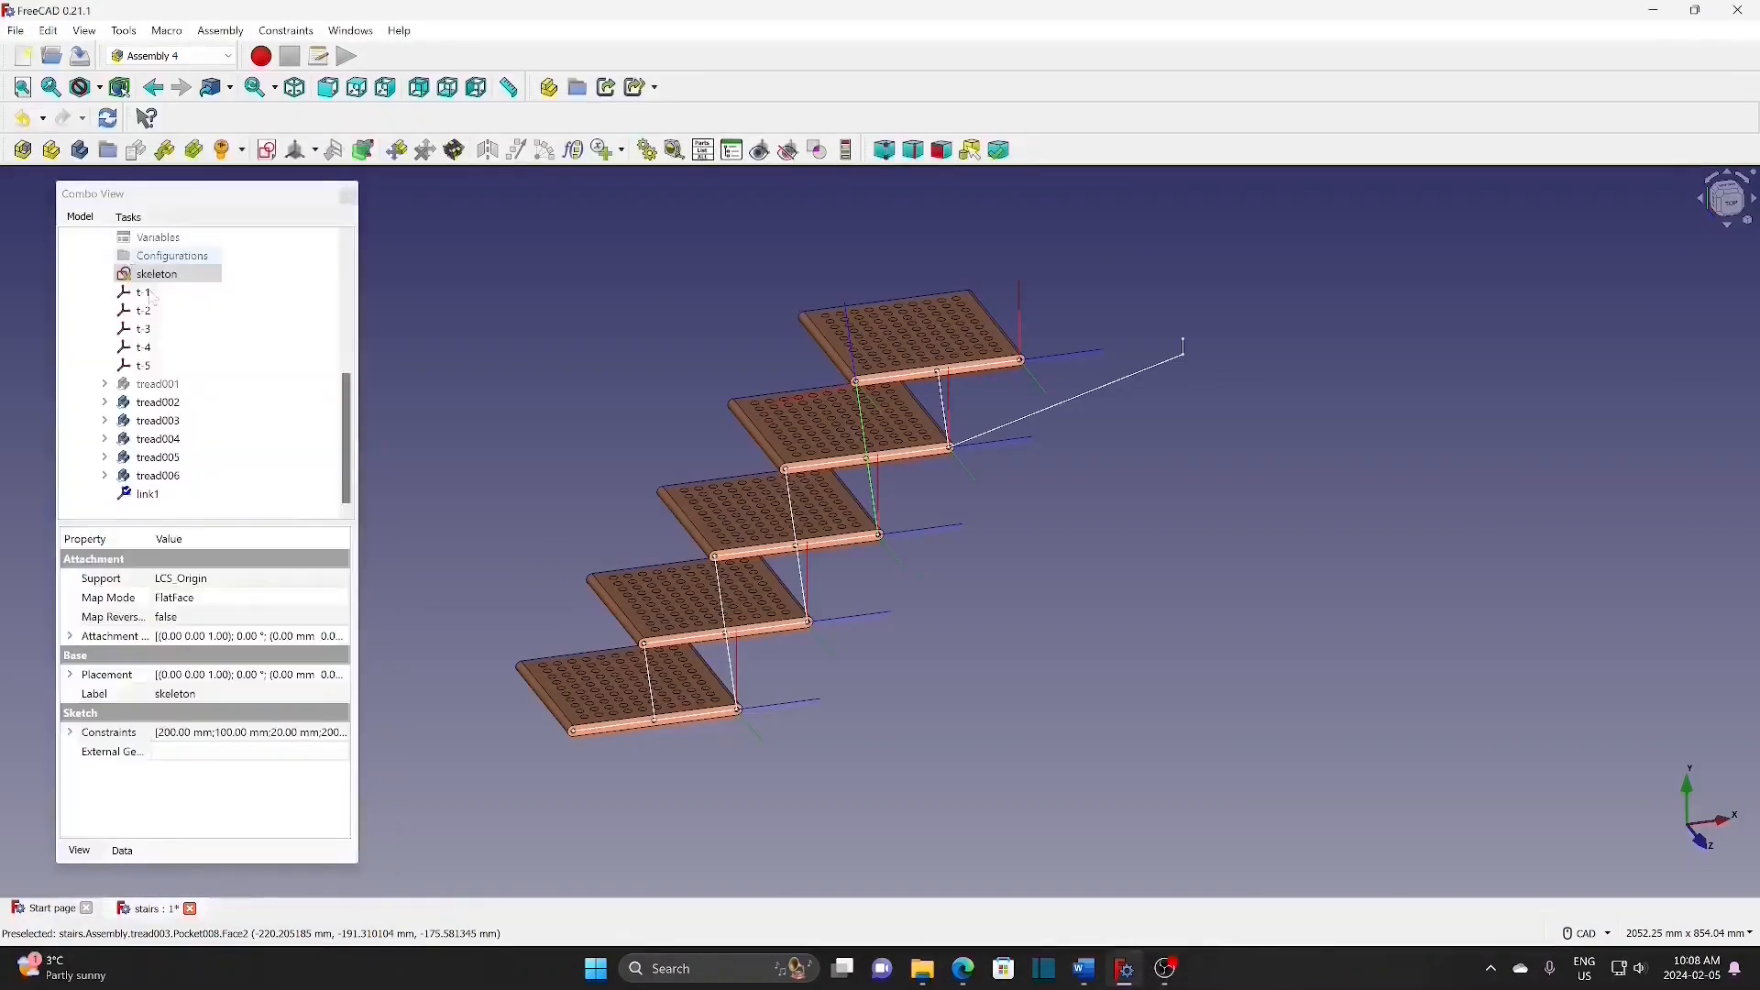
# Step: Add coordinate system link-2 with its Z axis tangent to skeleton Edge10
pyautogui.click(296, 152)
pyautogui.write('link-2')
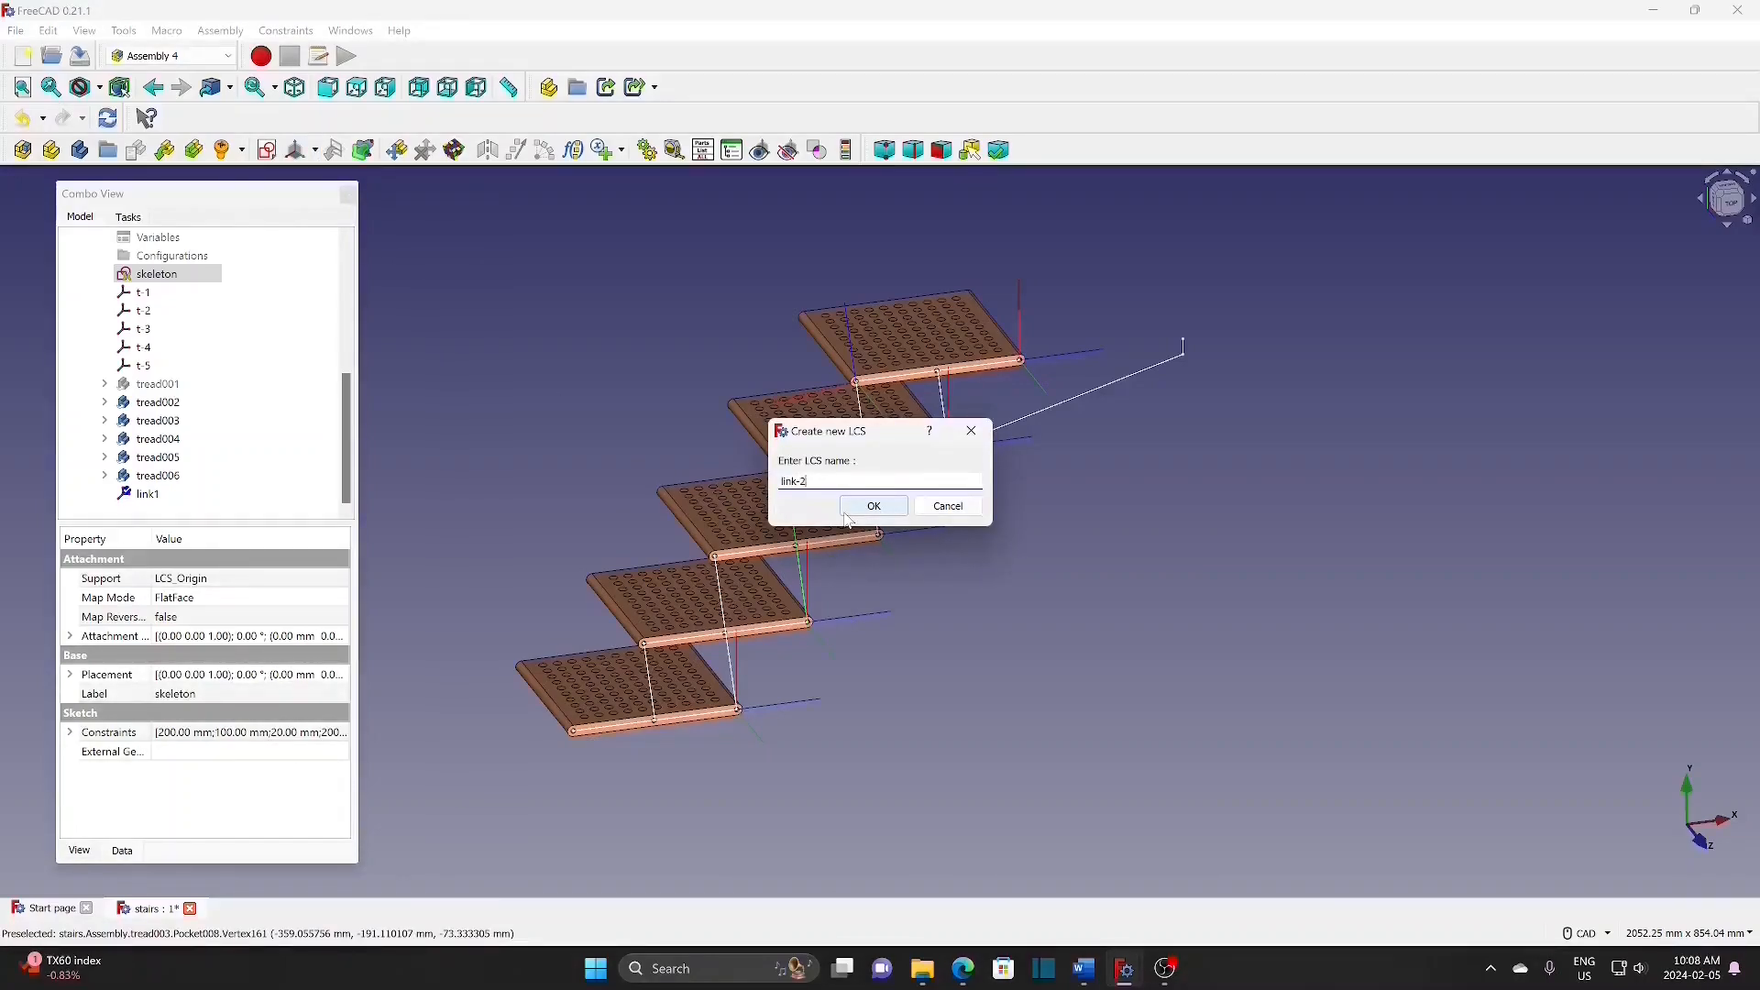
pyautogui.click(851, 514)
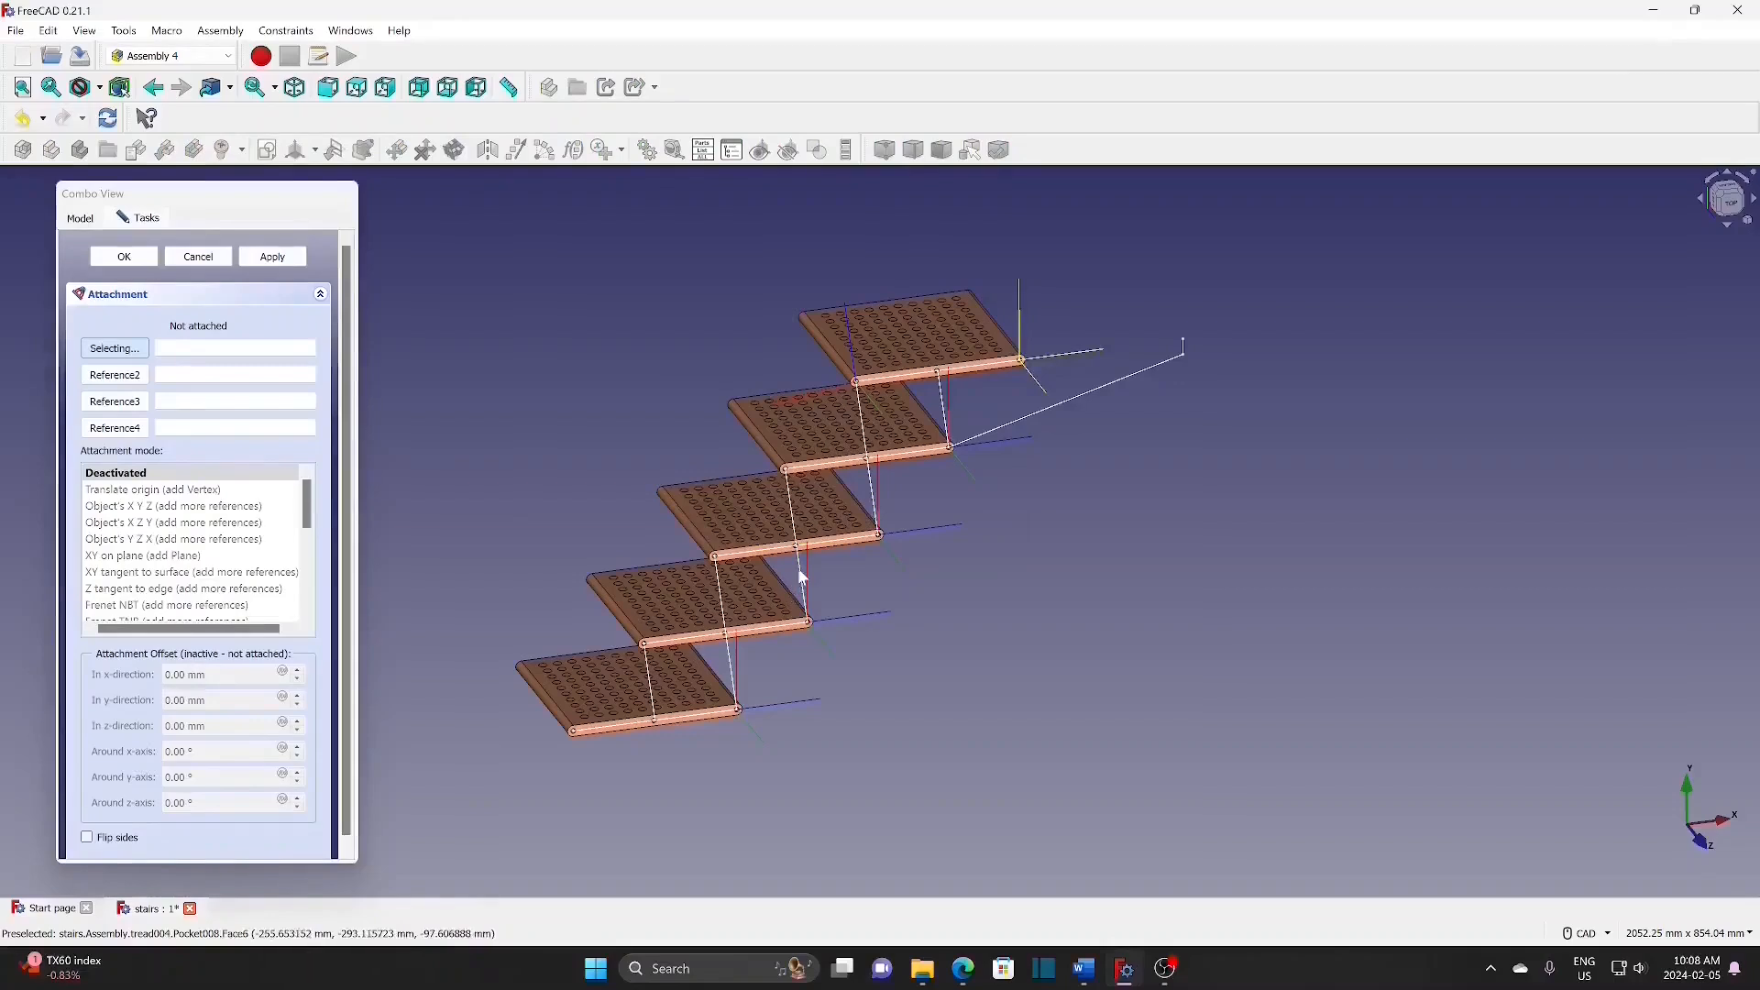
pyautogui.click(801, 570)
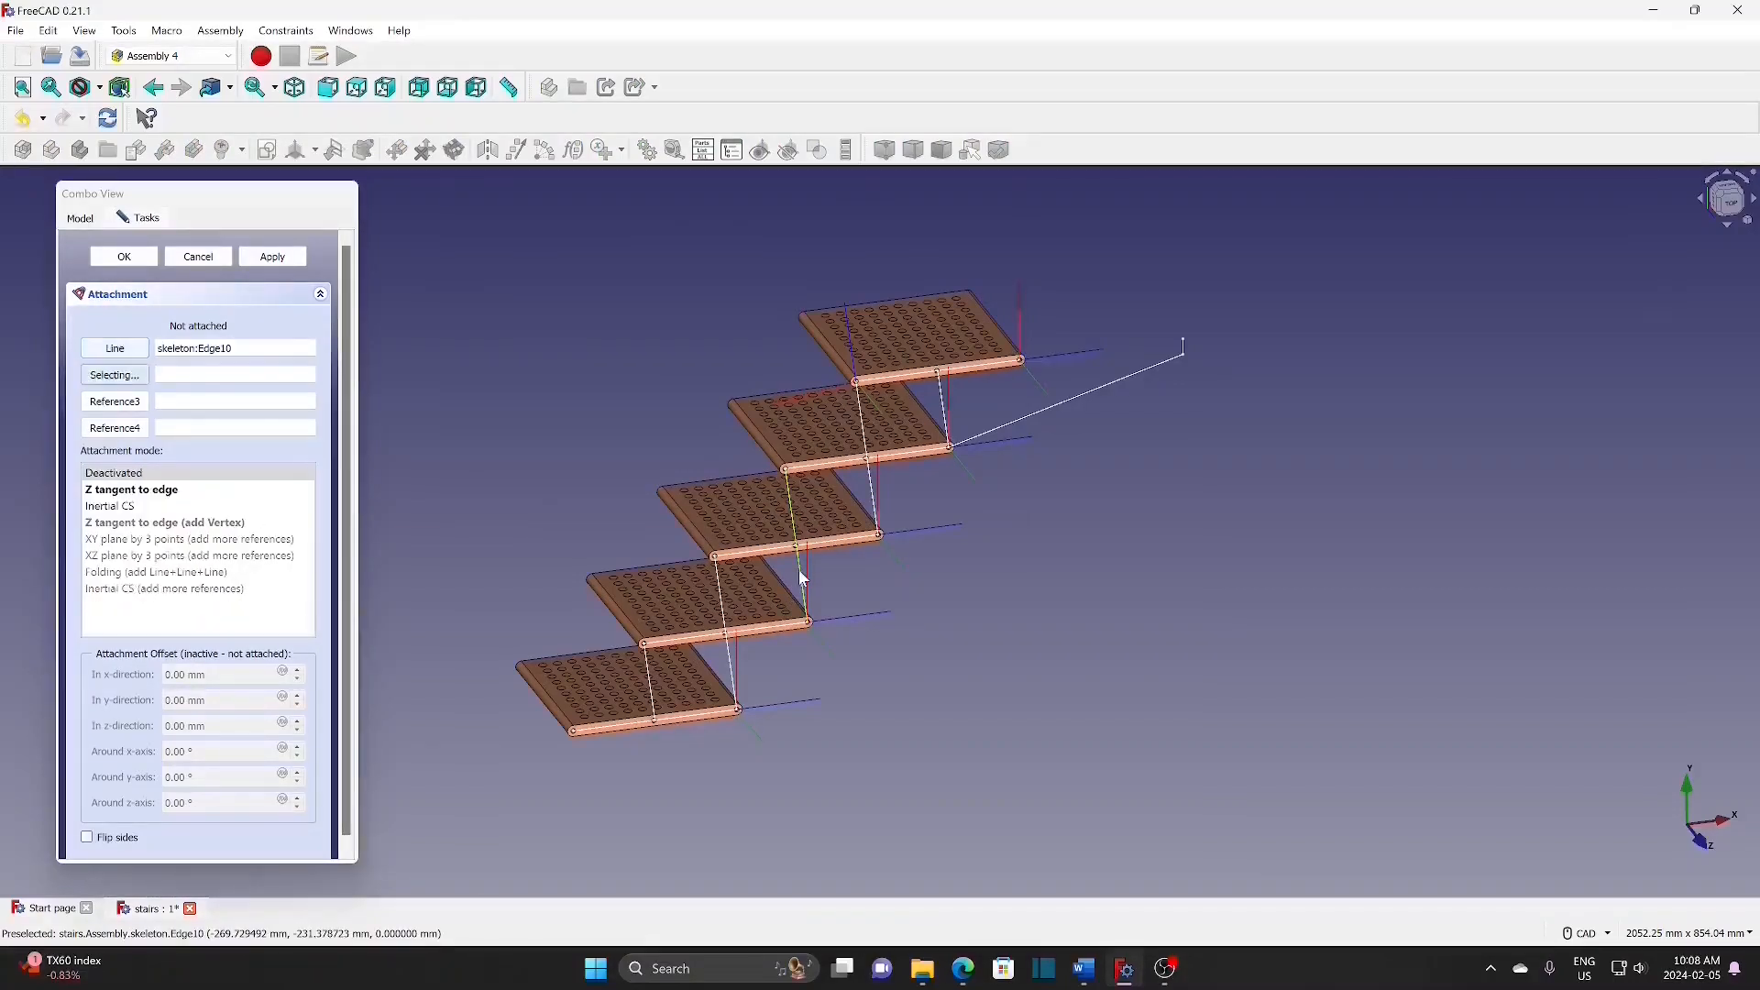
pyautogui.click(134, 489)
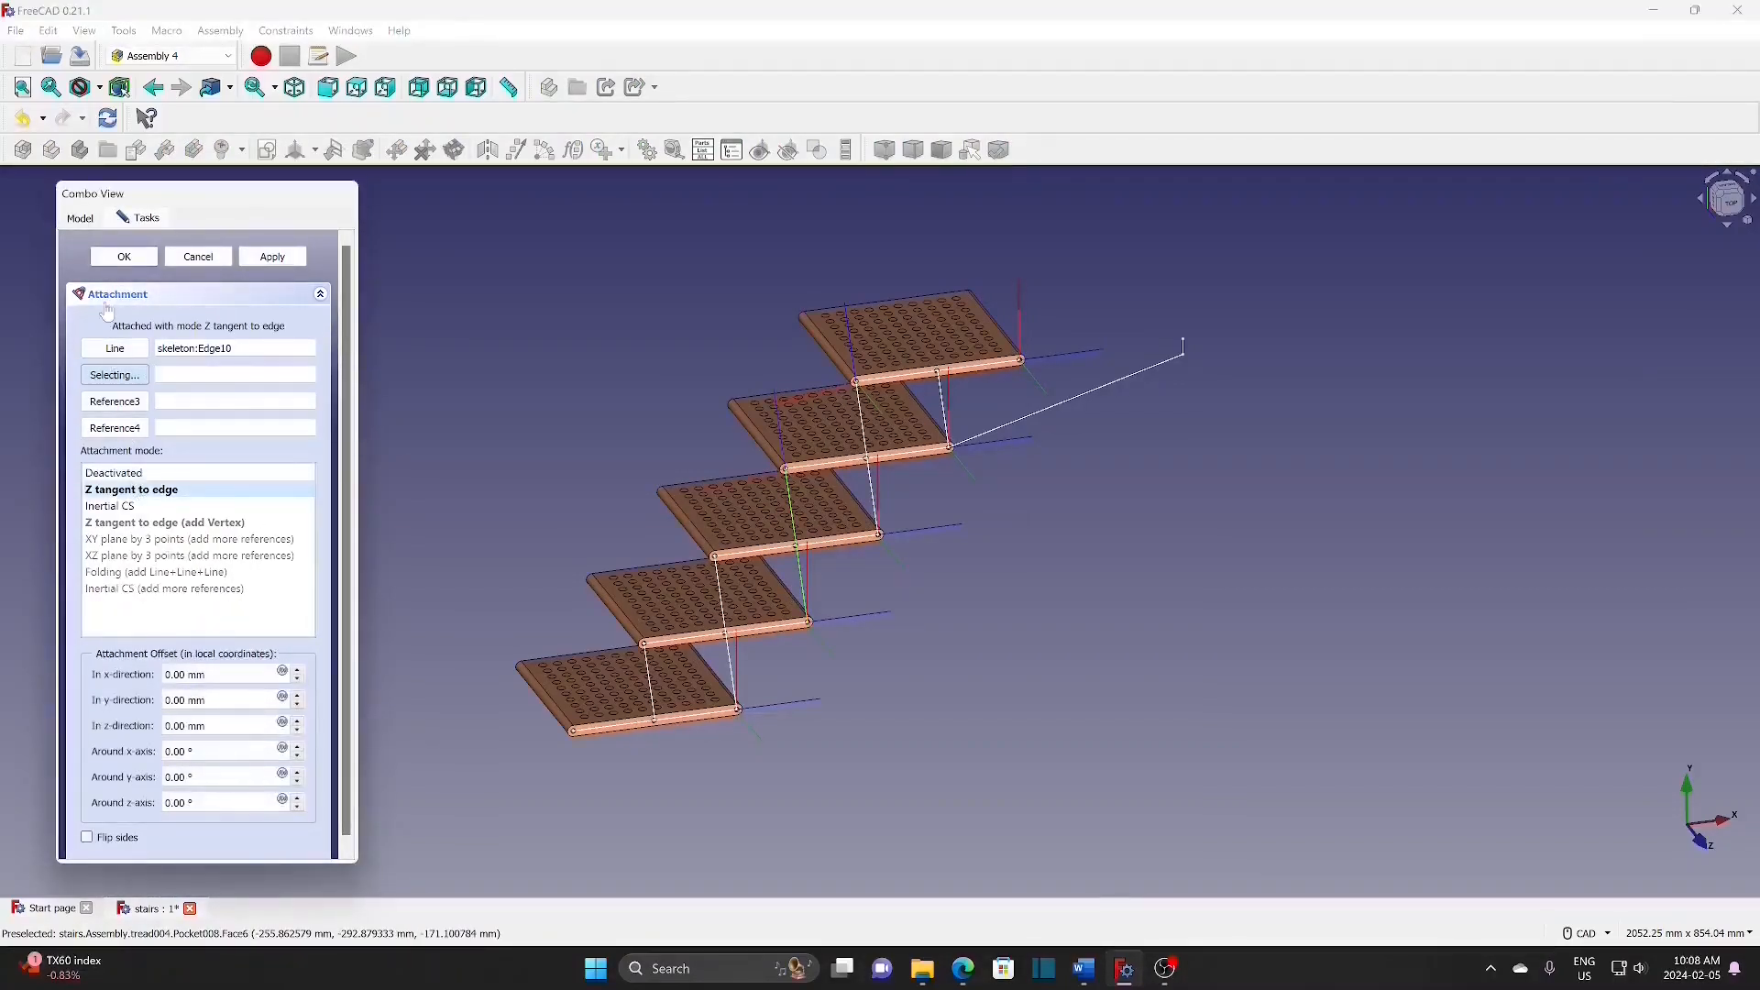
pyautogui.click(124, 257)
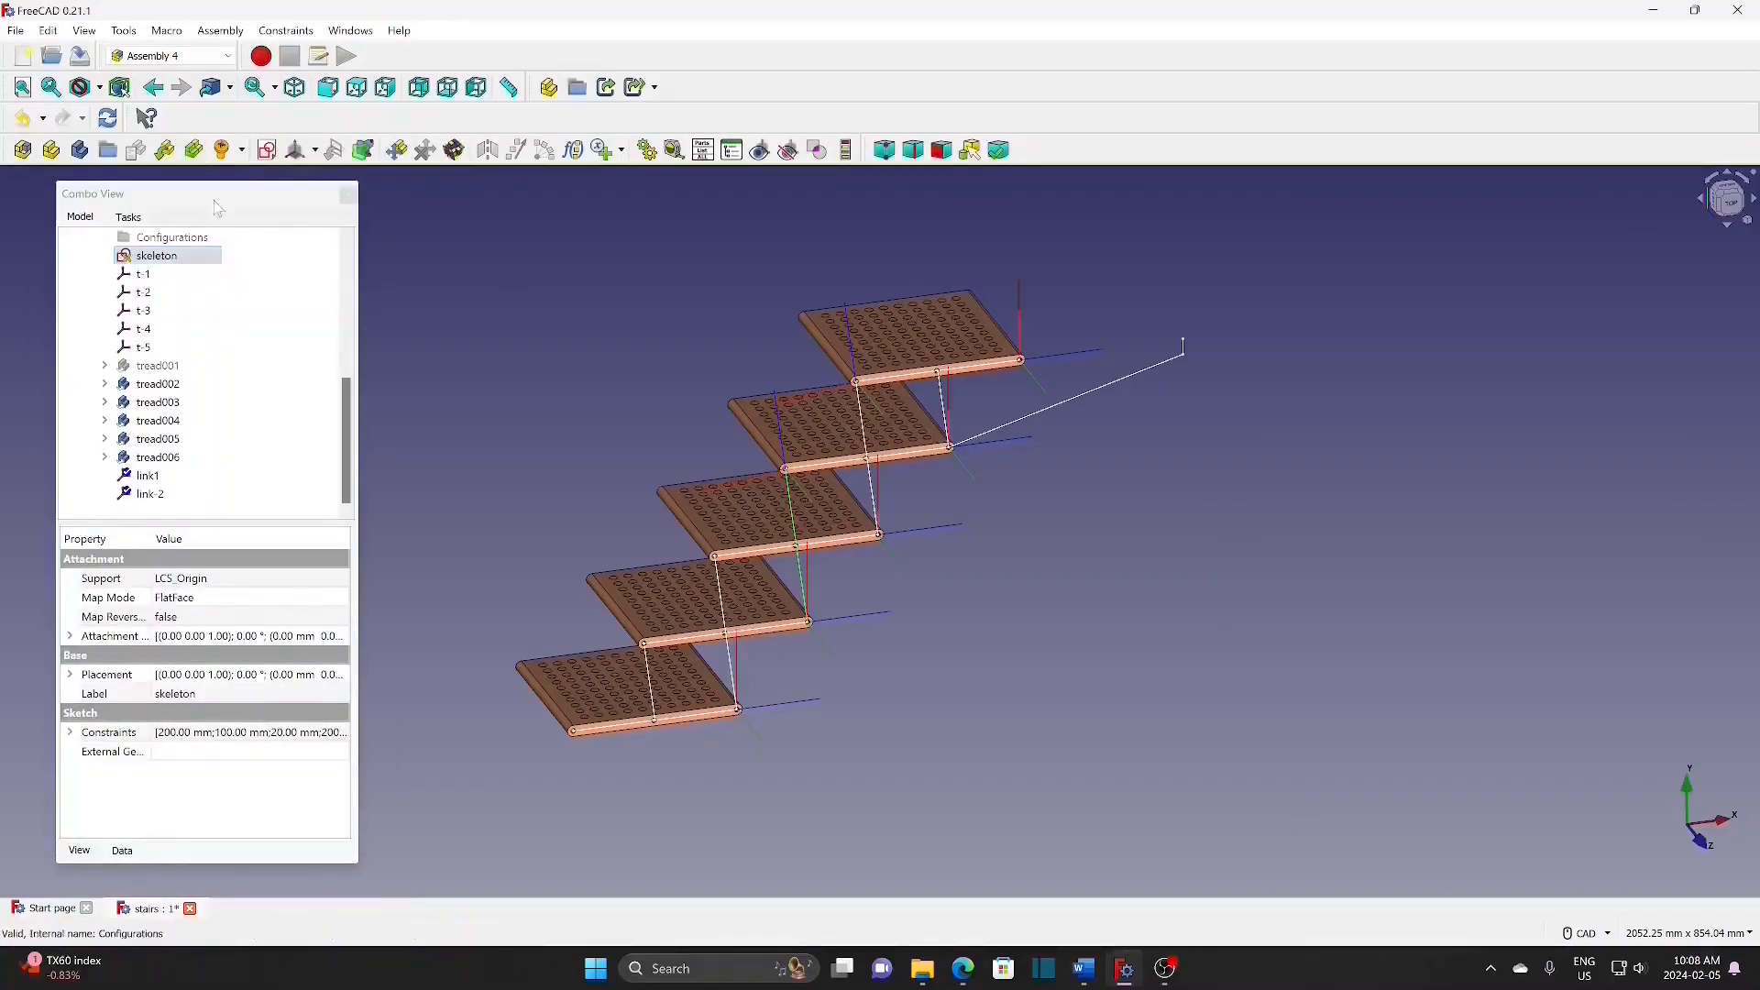
# Step: Add coordinate system link-3 attached tangent to skeleton Edge4
pyautogui.click(315, 152)
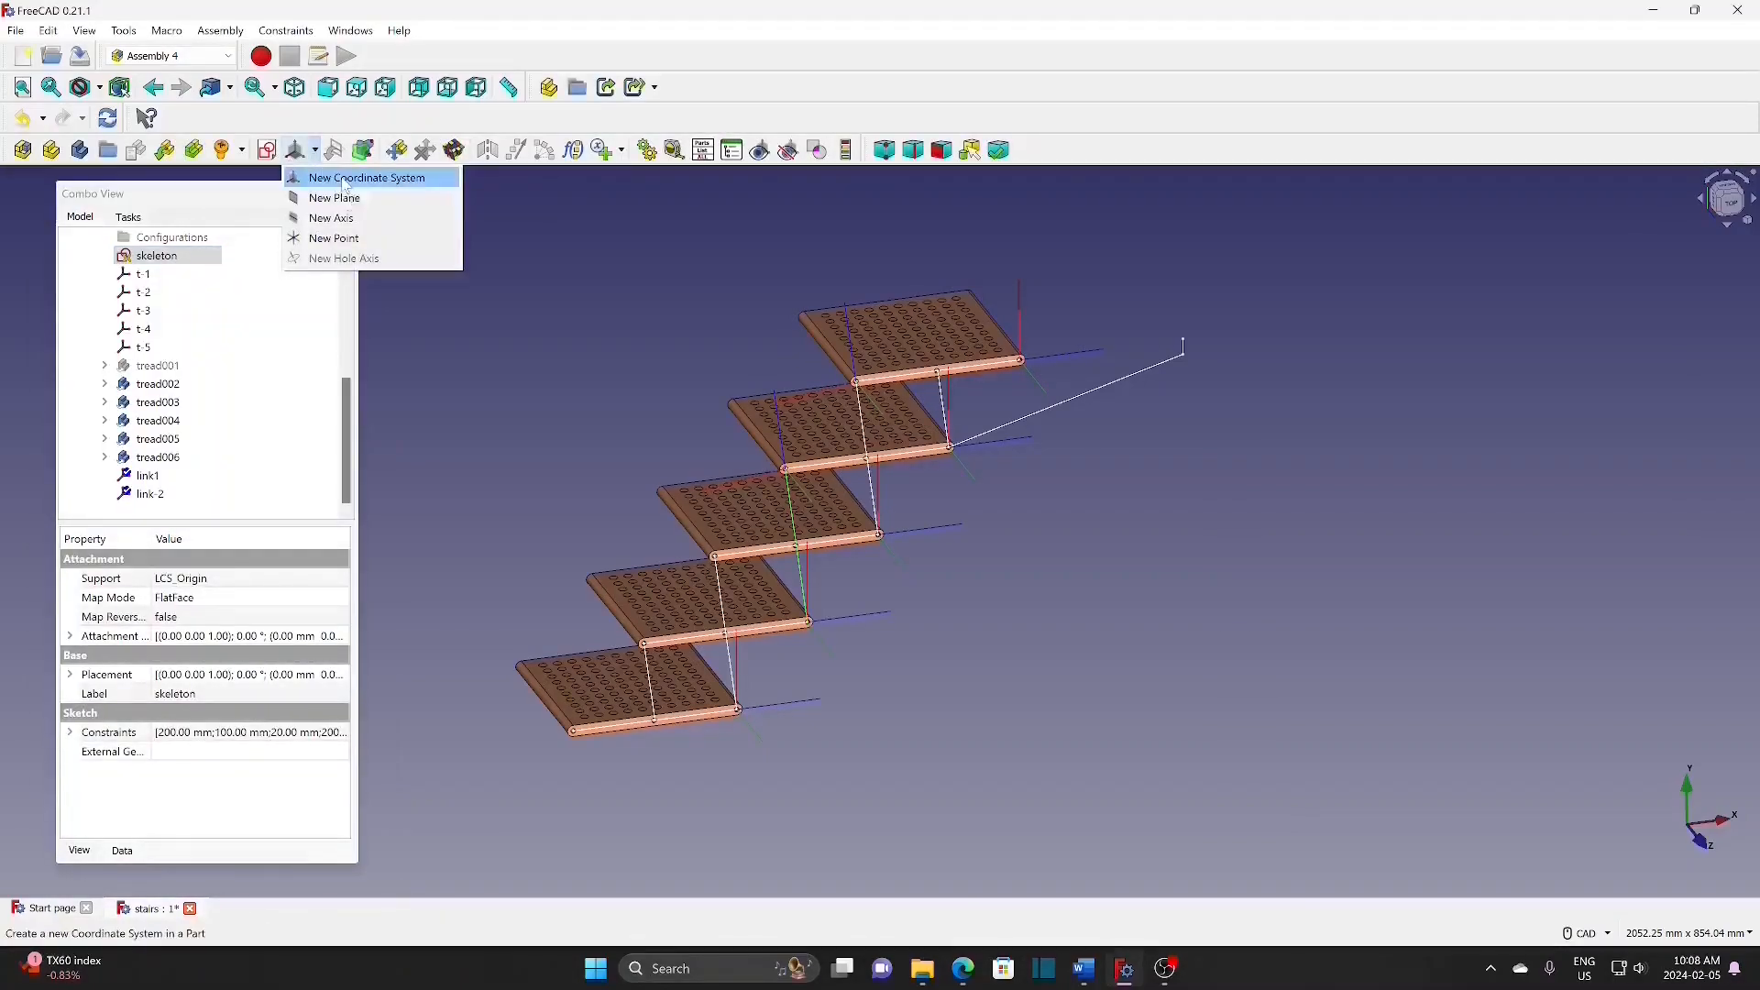
pyautogui.click(345, 177)
pyautogui.press('BackSpace')
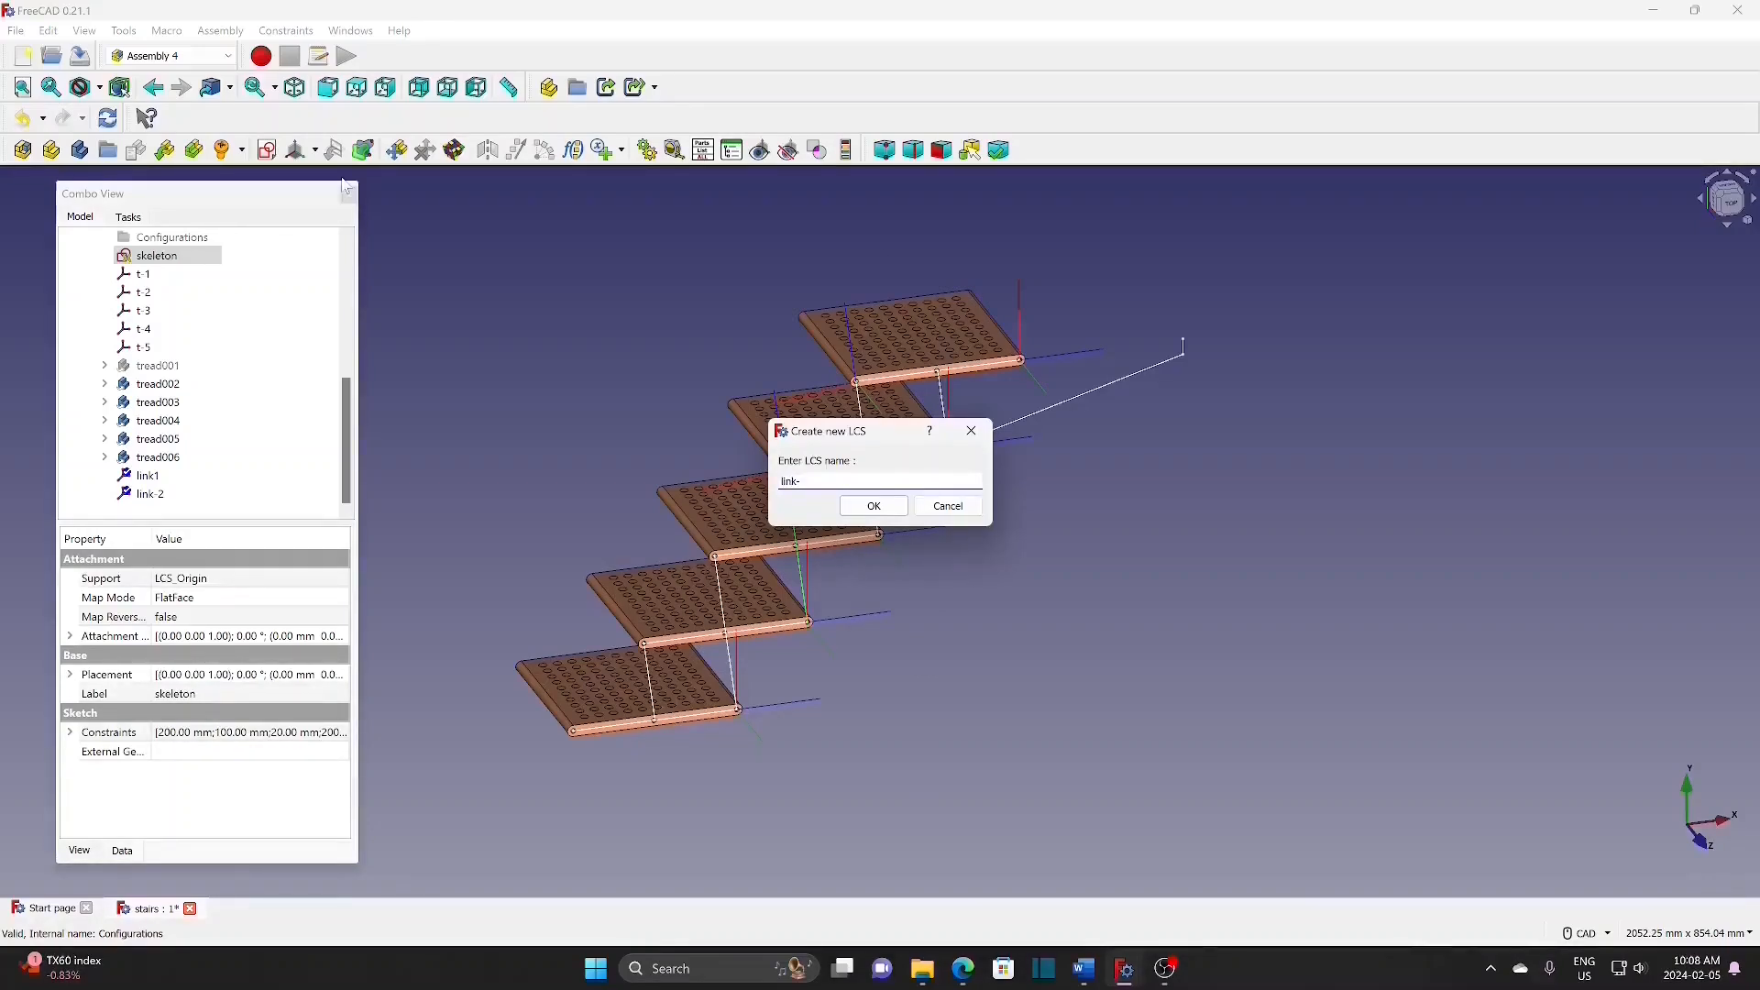
pyautogui.click(866, 506)
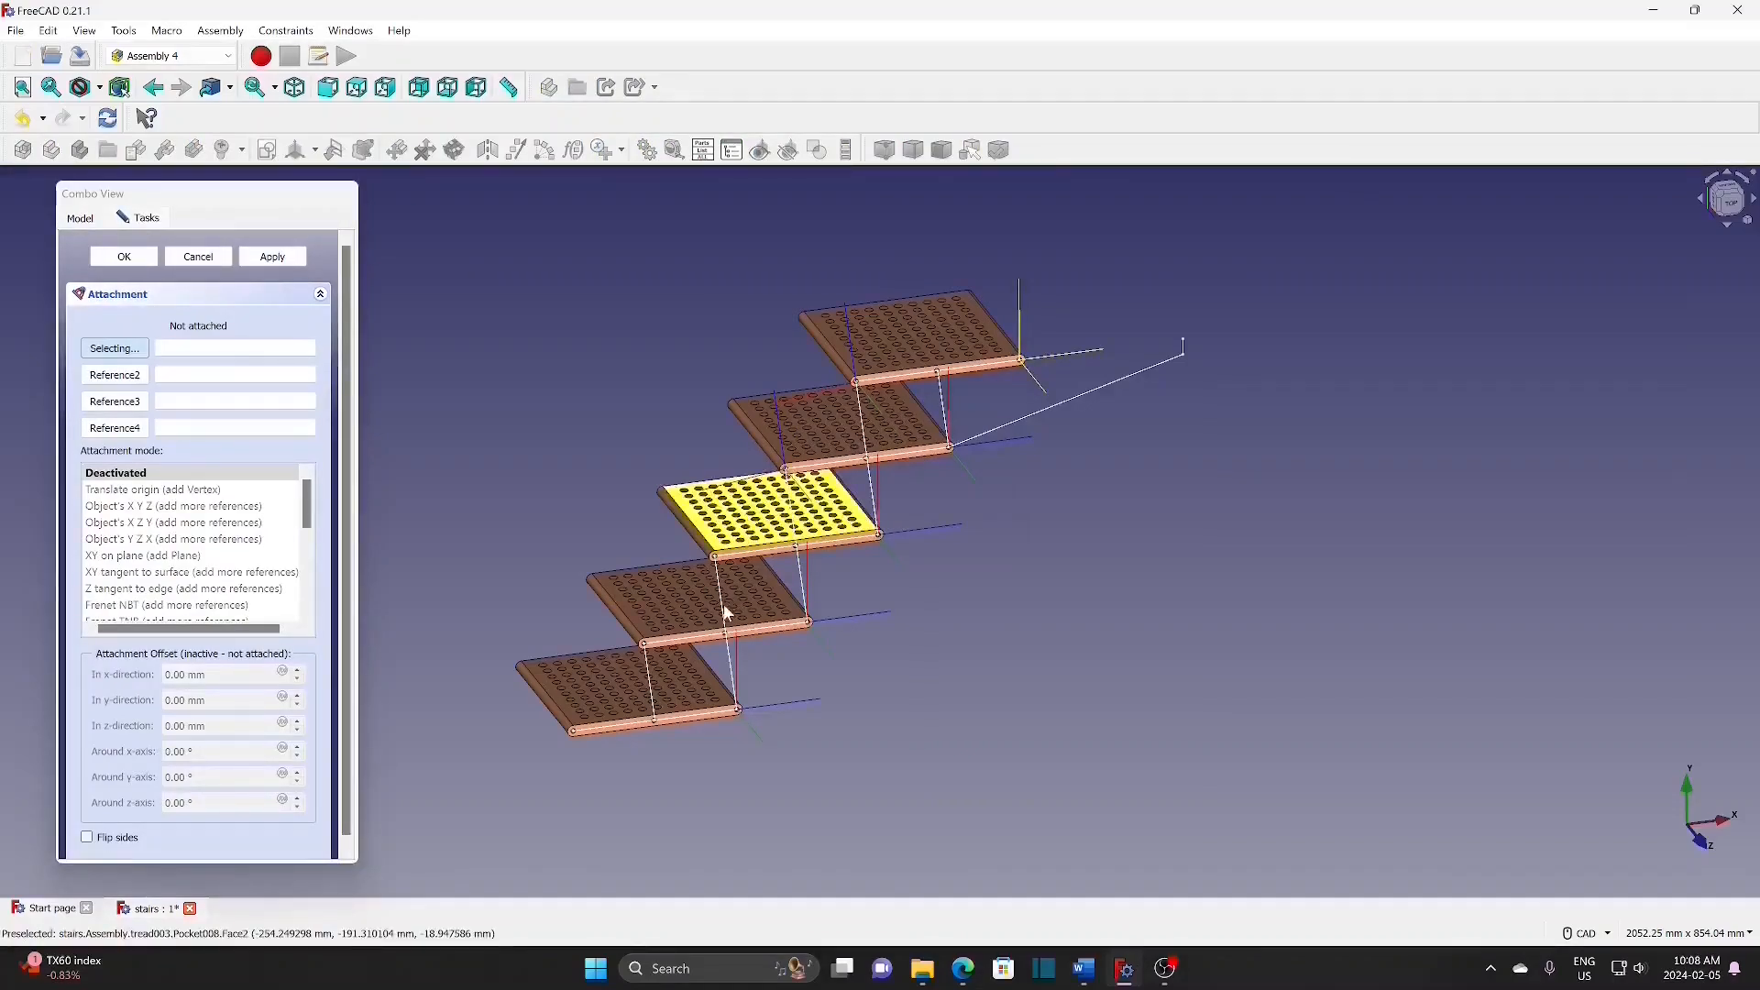
pyautogui.click(731, 668)
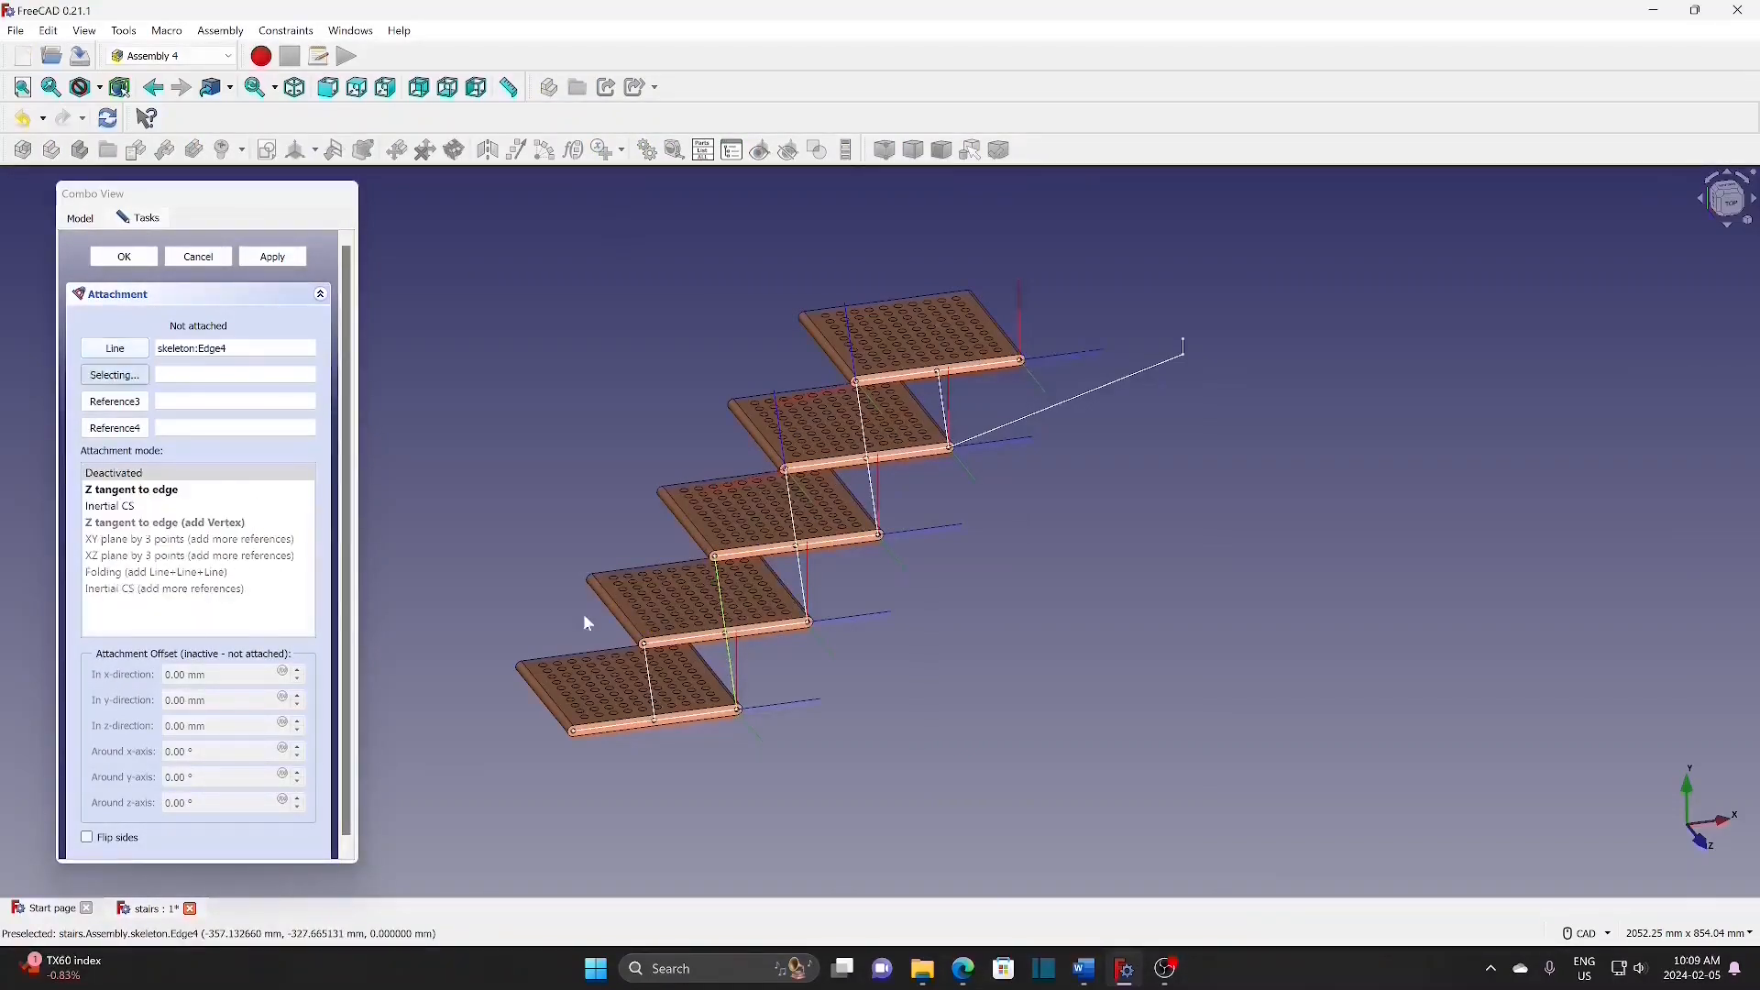
pyautogui.click(126, 258)
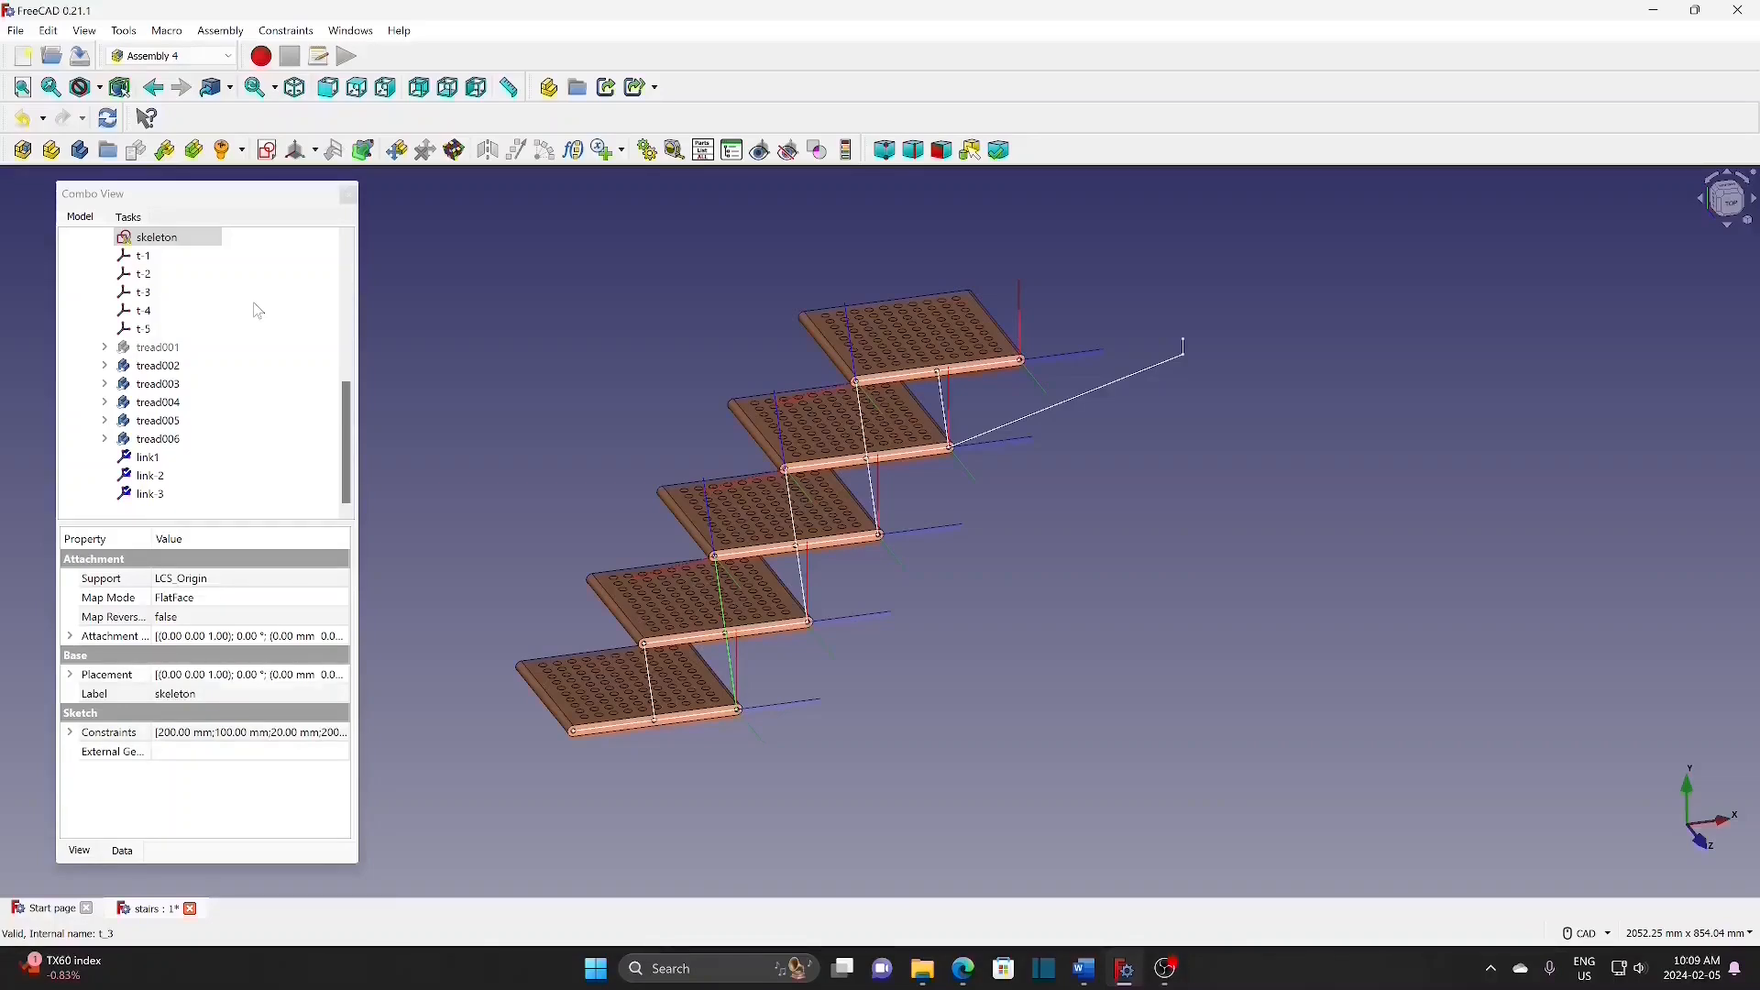
# Step: Add a coordinate system attached tangent to a skeleton line edge
pyautogui.click(315, 151)
pyautogui.click(320, 180)
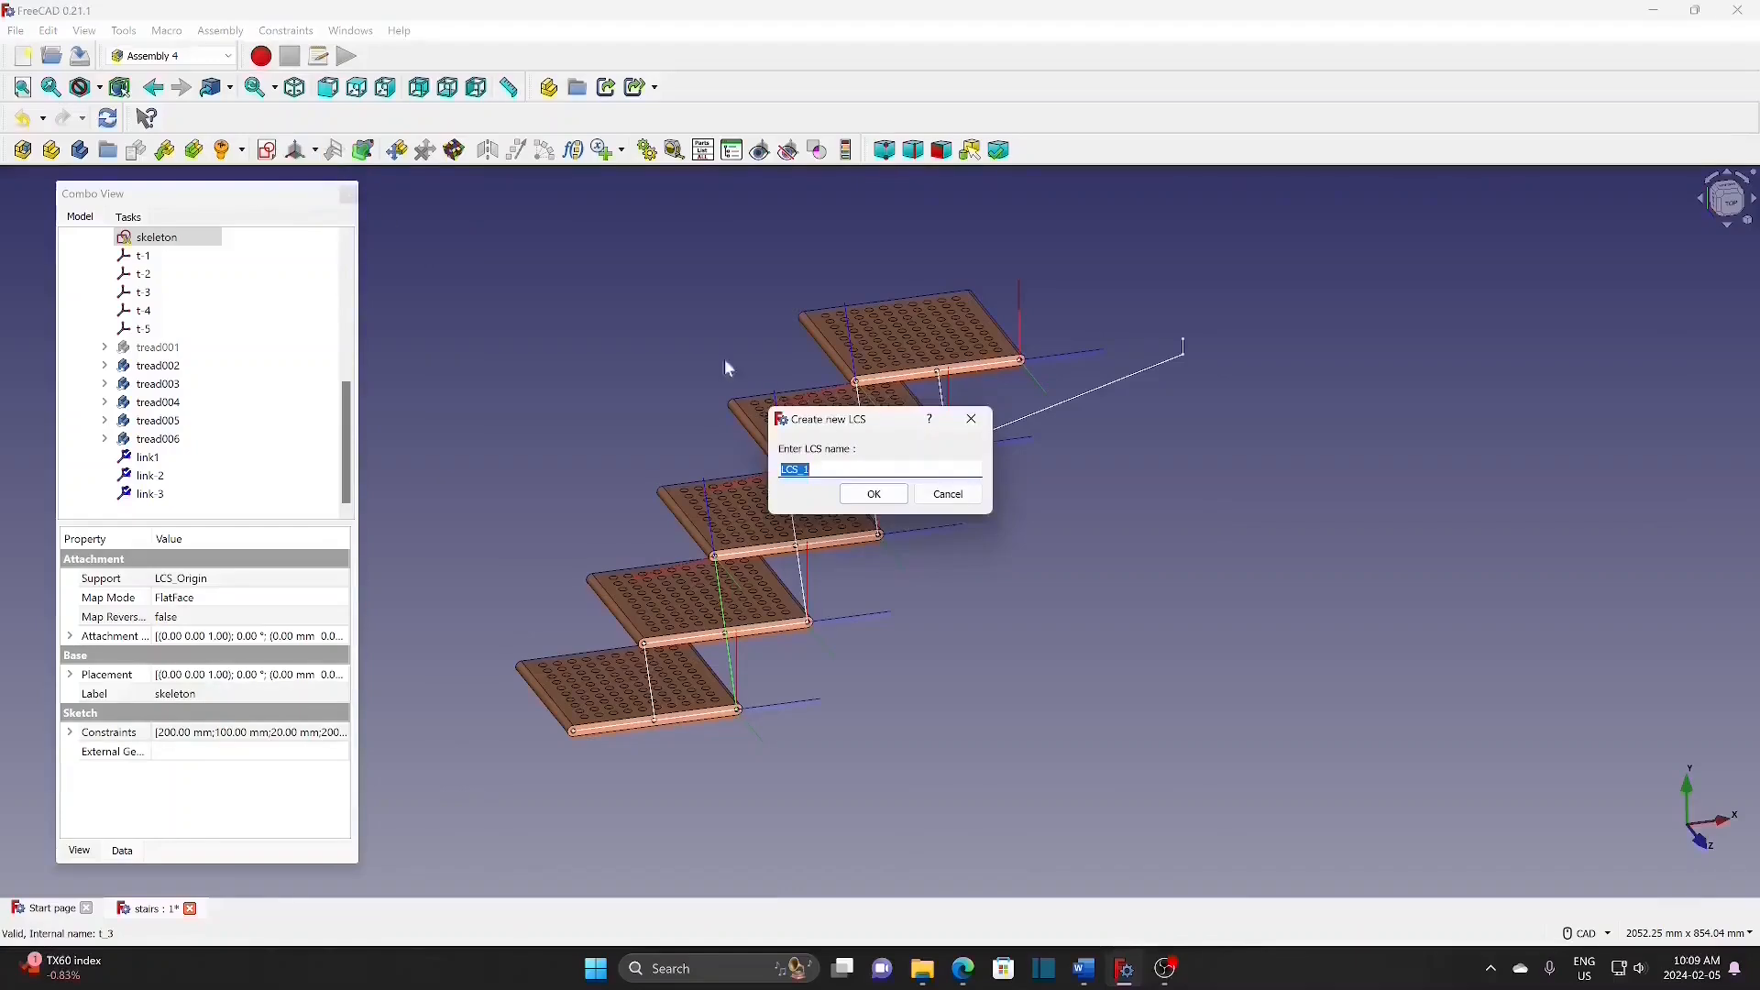
pyautogui.write('slink-1')
pyautogui.click(893, 502)
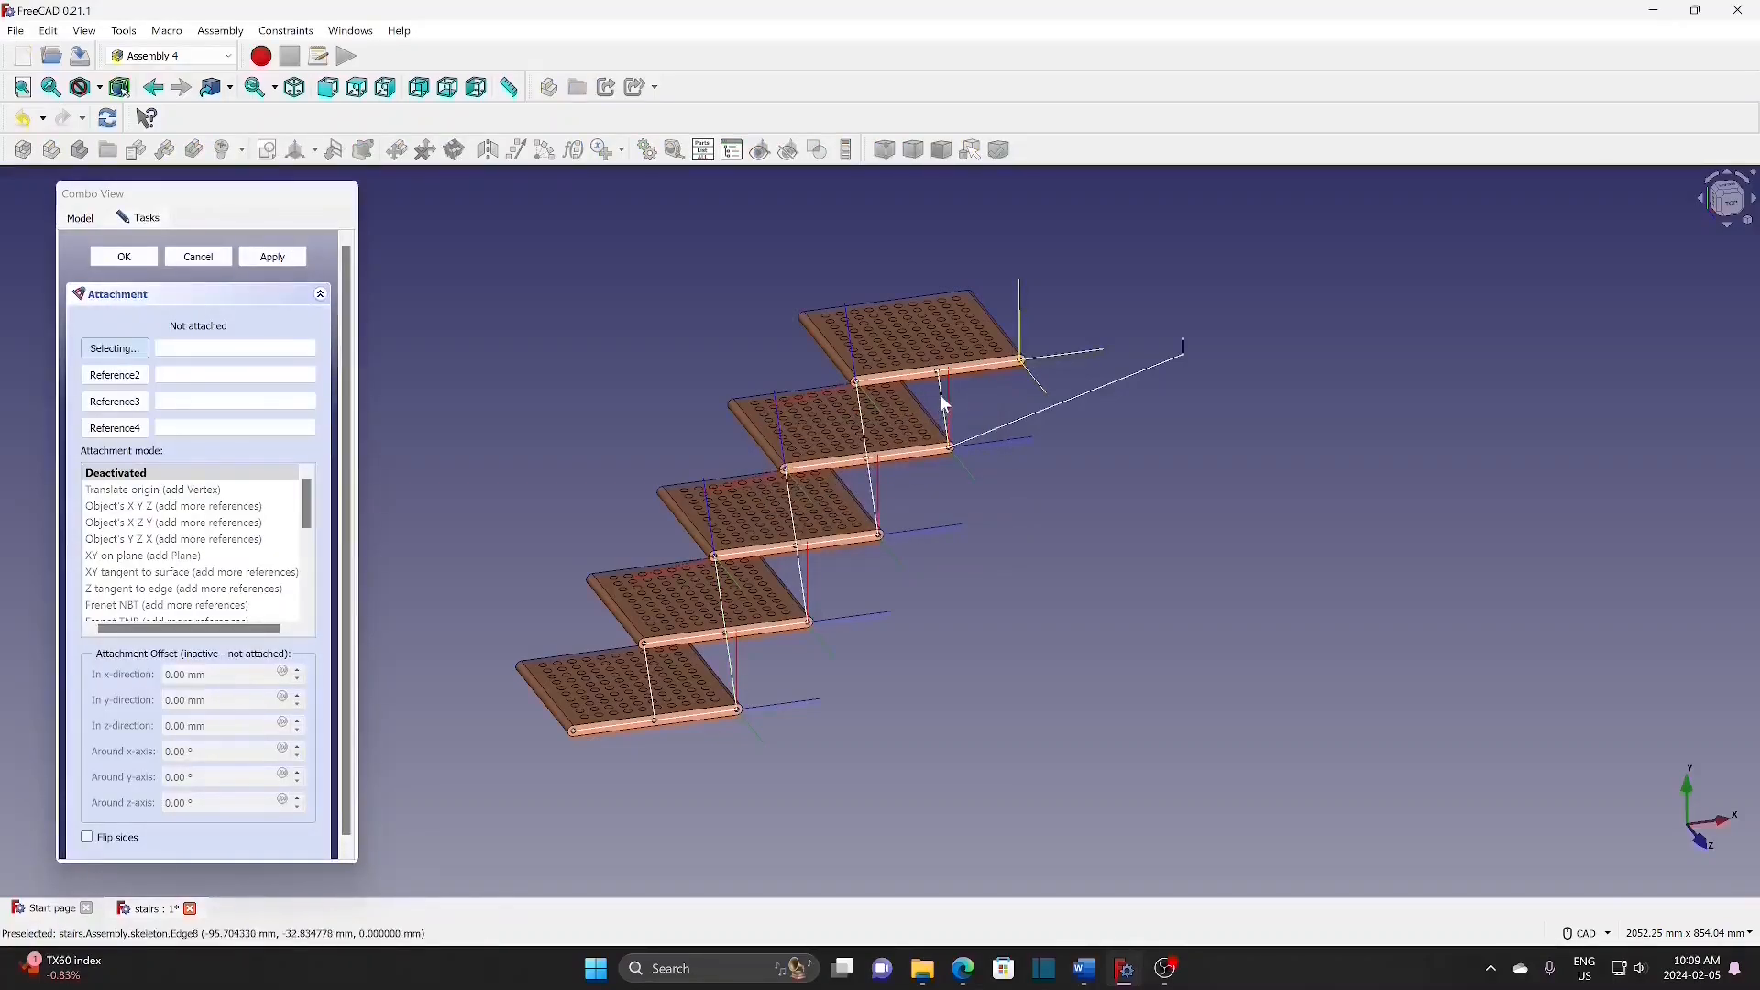
pyautogui.click(943, 396)
pyautogui.click(177, 491)
pyautogui.click(125, 257)
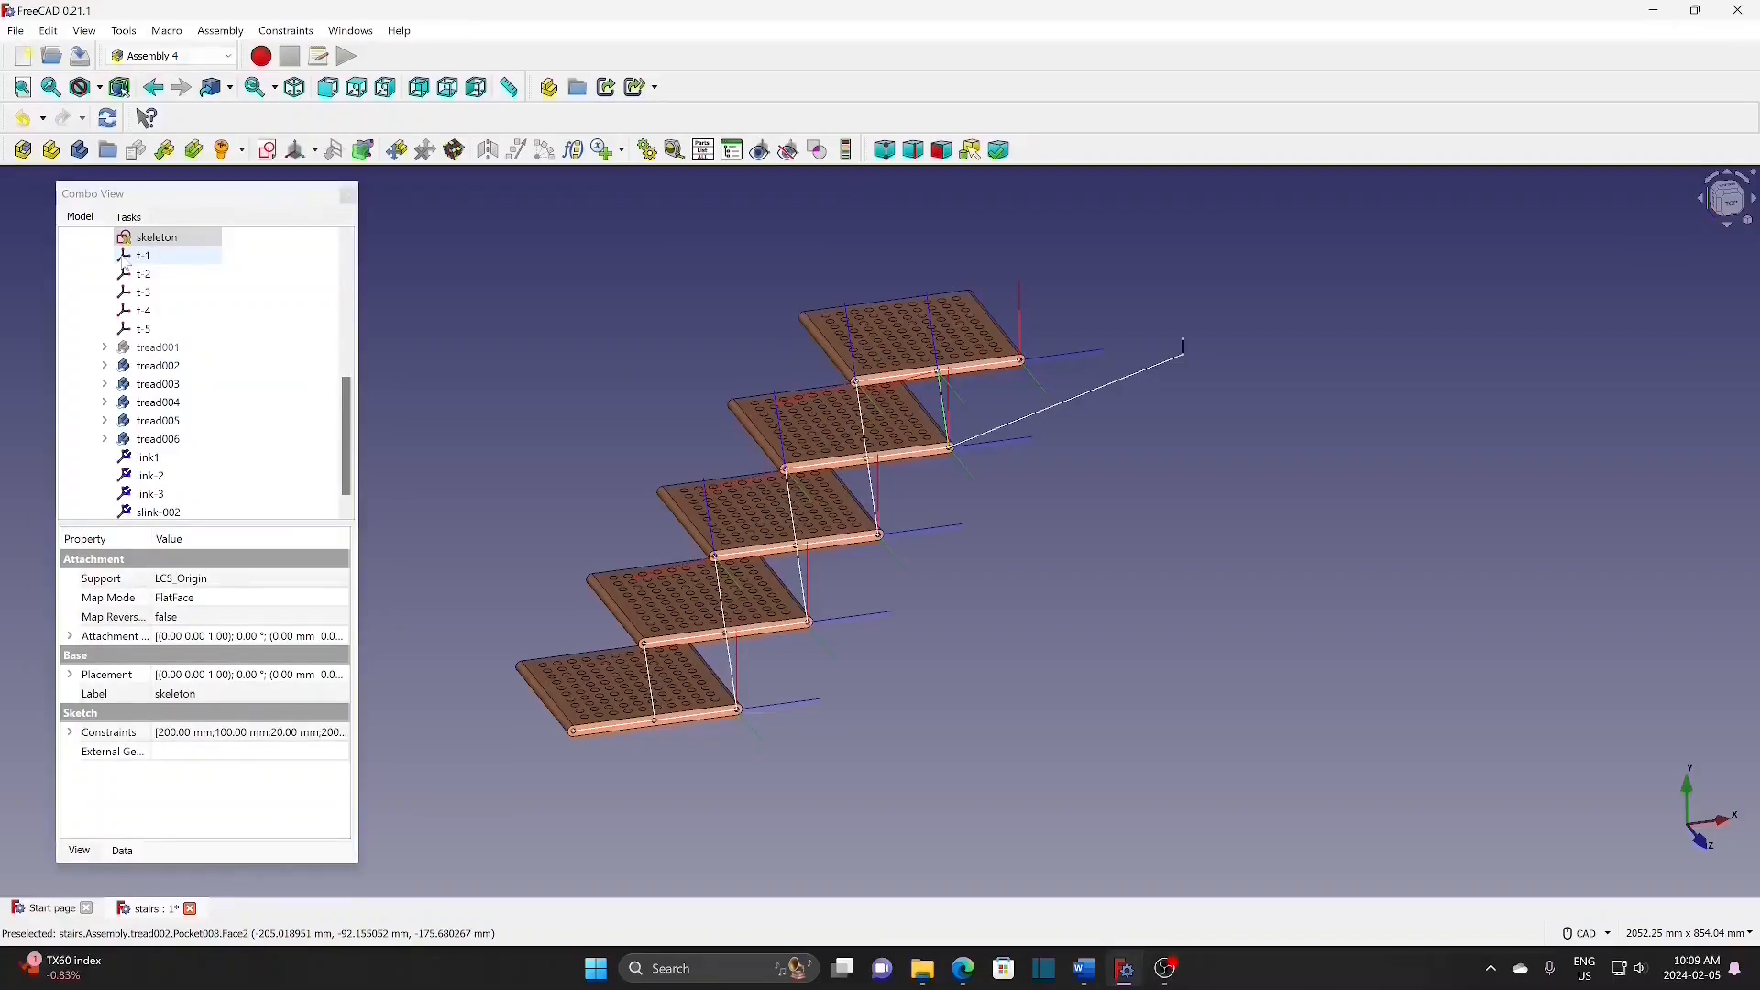
# Step: Add coordinate system slink-2 attached to the bottom step's skeleton edge
pyautogui.click(315, 151)
pyautogui.click(315, 178)
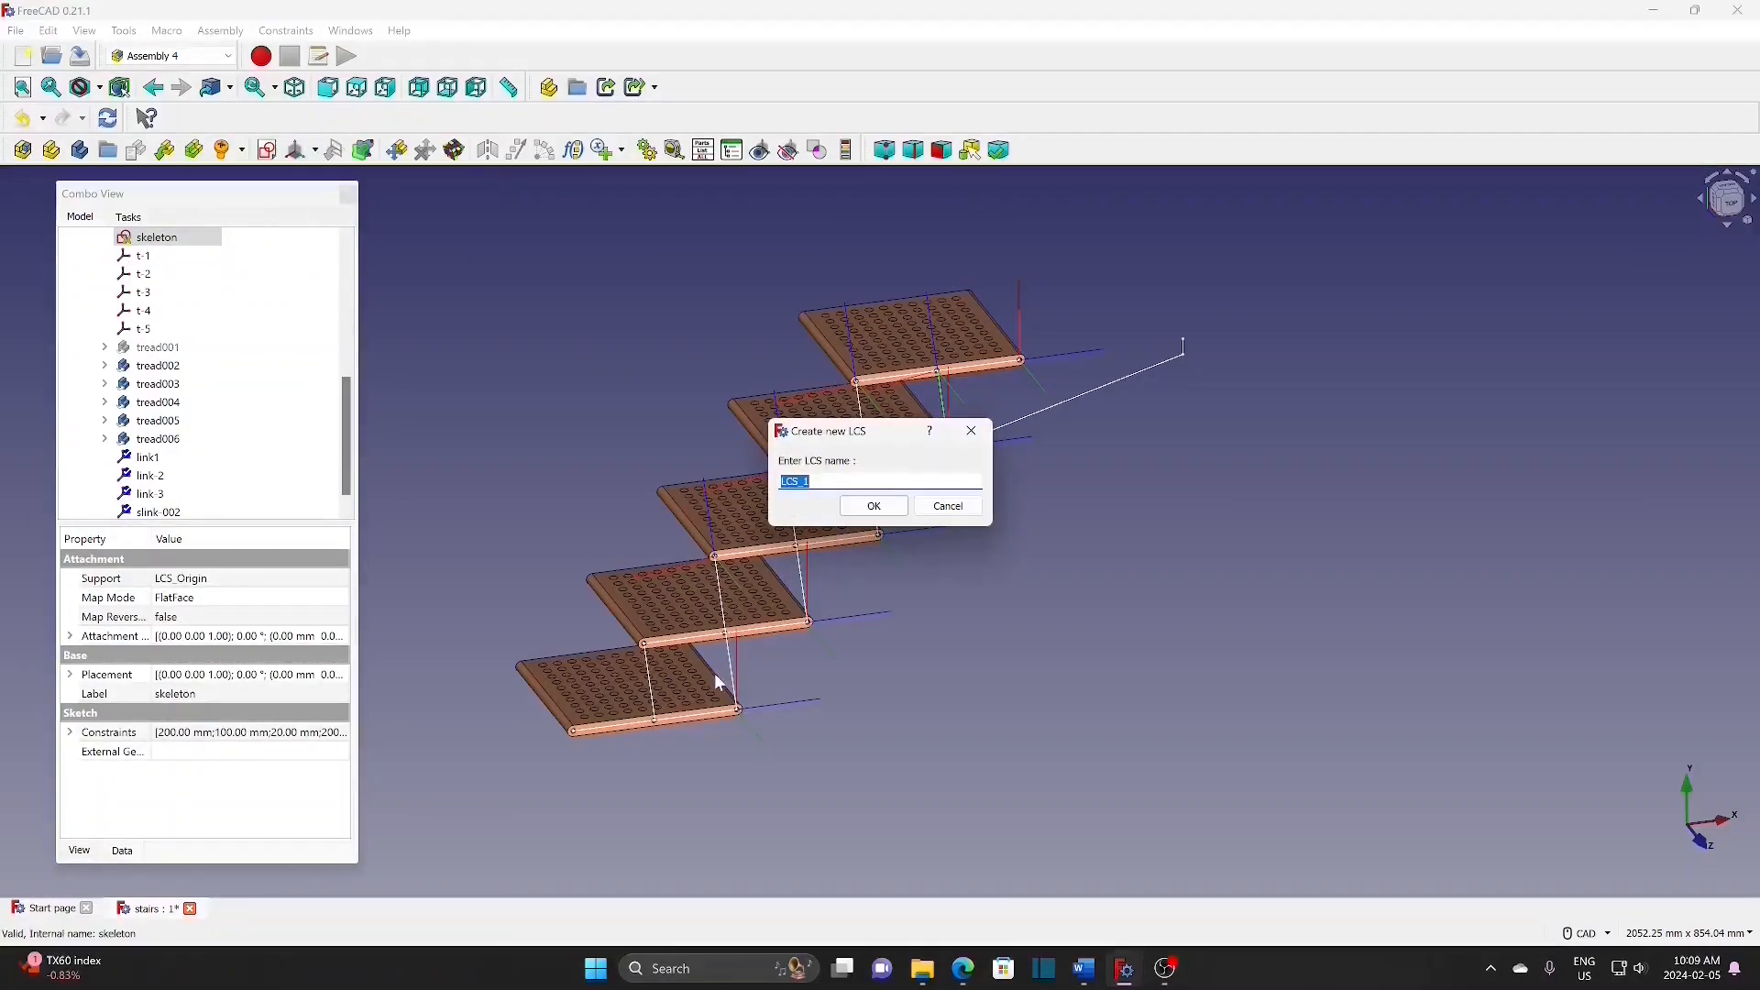
pyautogui.write('slink-2')
pyautogui.click(861, 509)
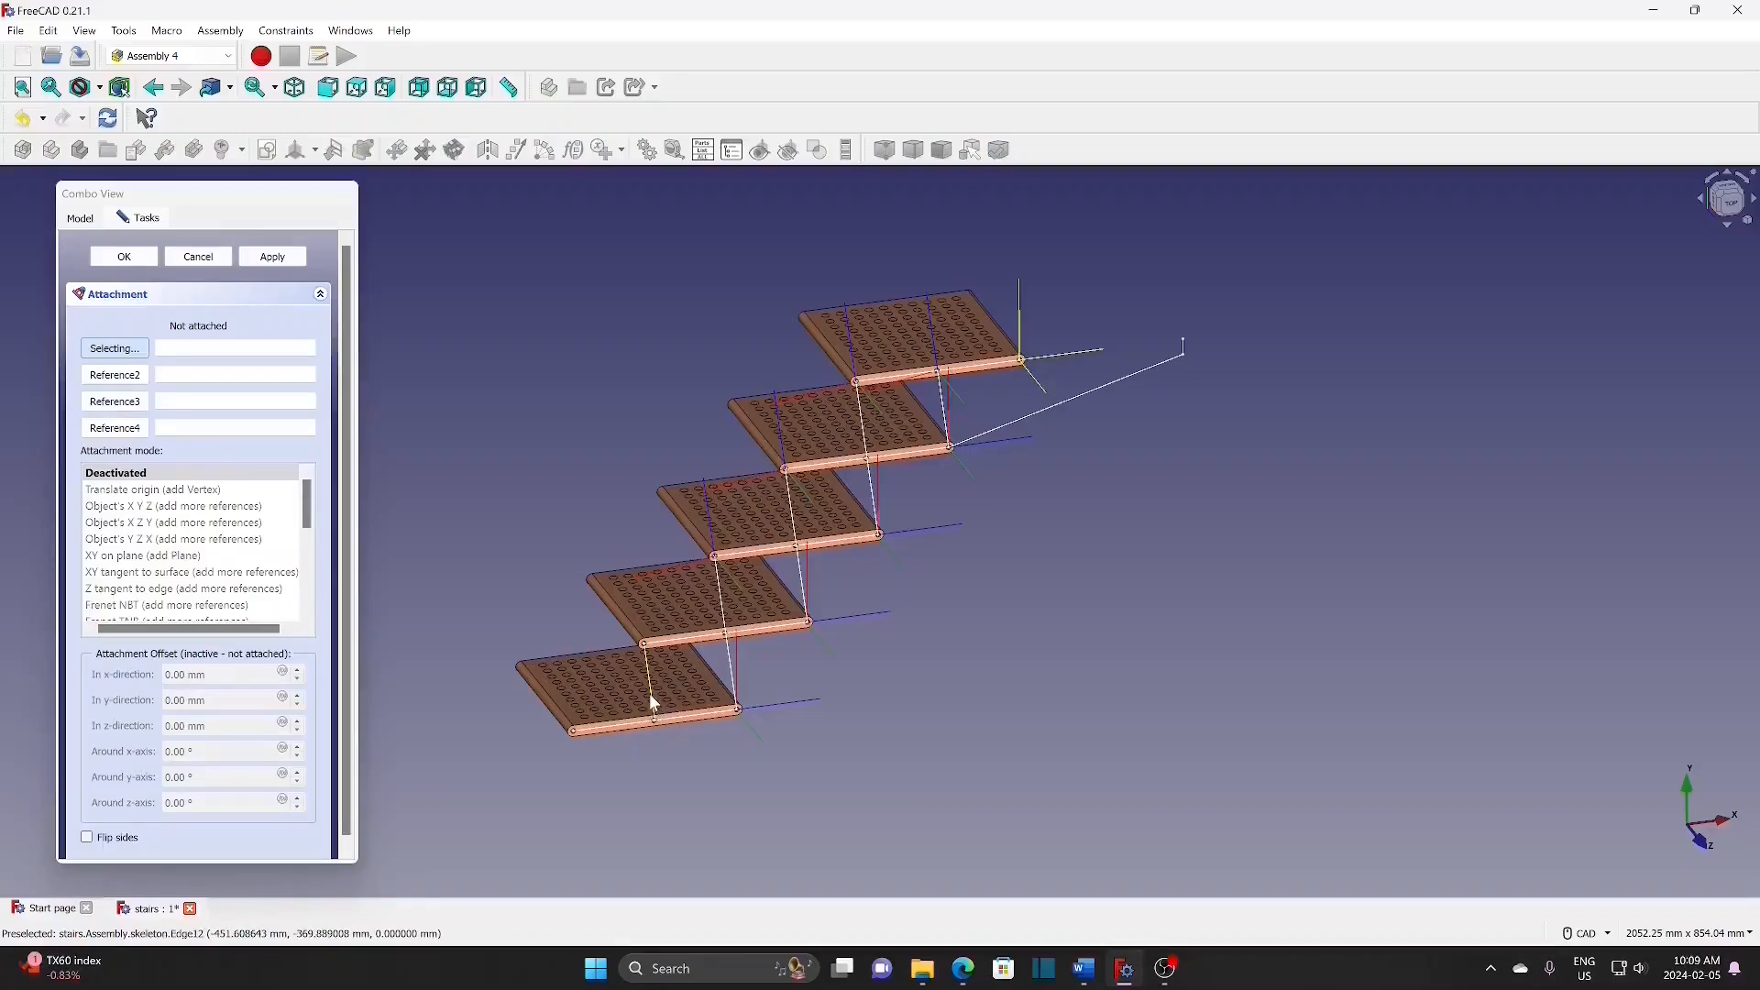
pyautogui.click(653, 703)
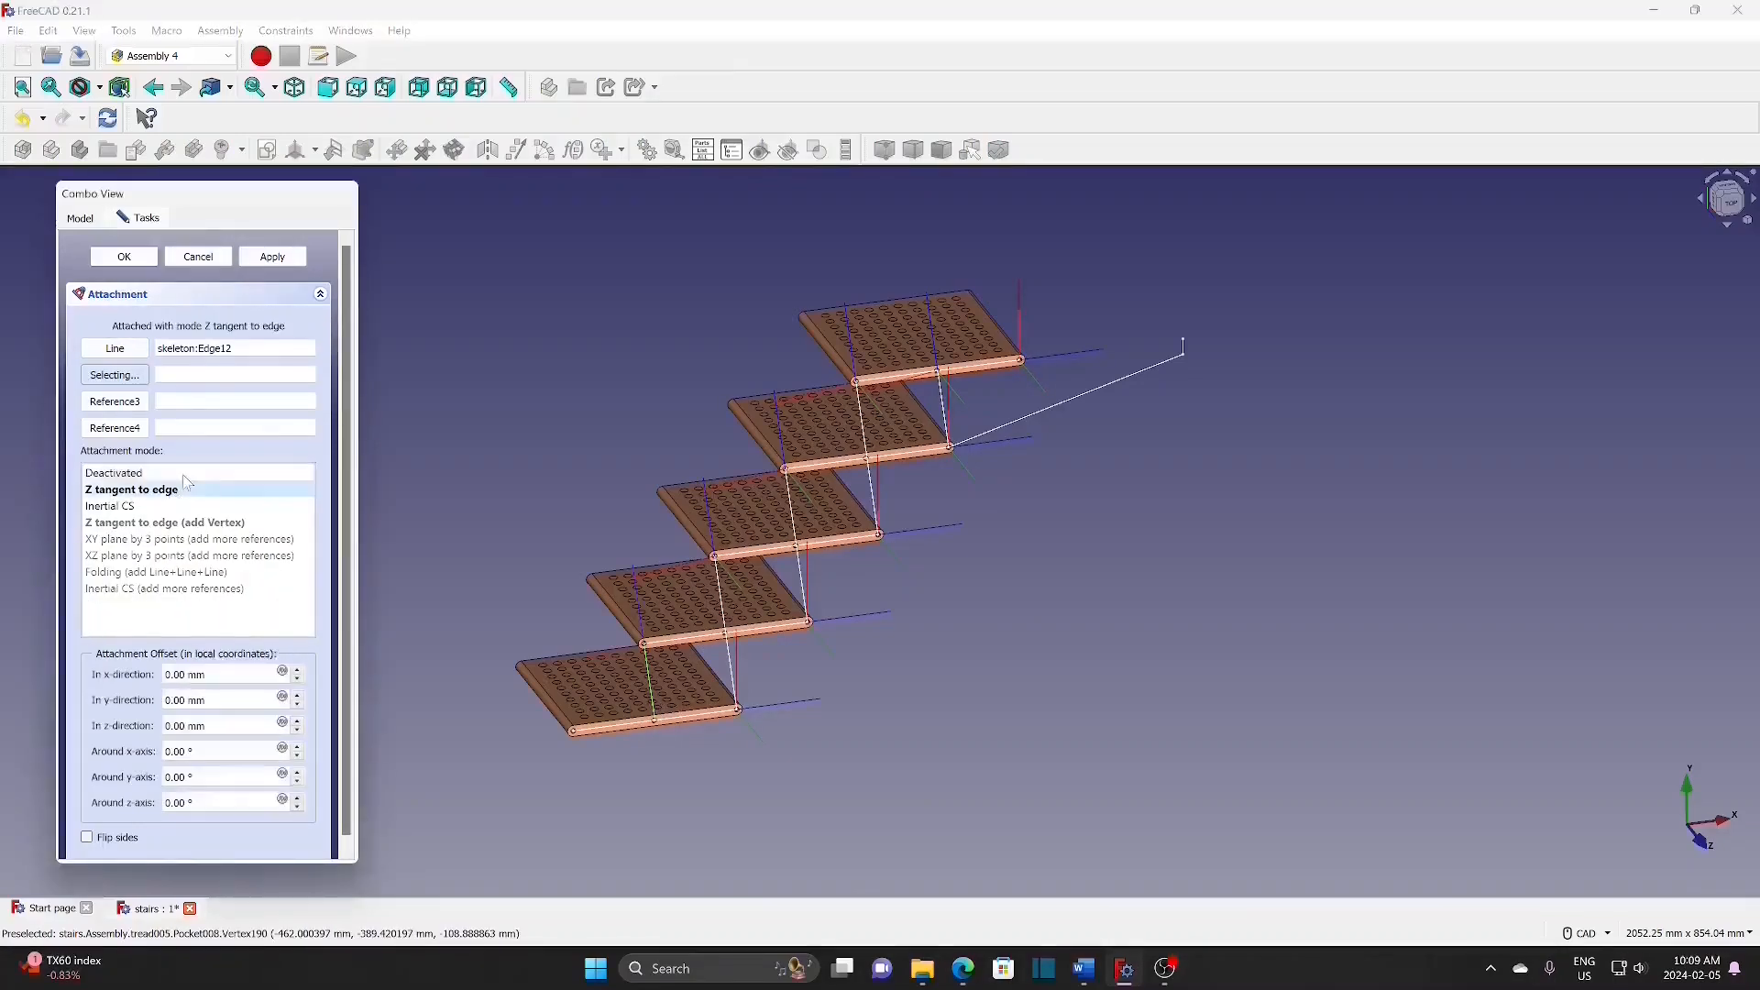
pyautogui.click(156, 260)
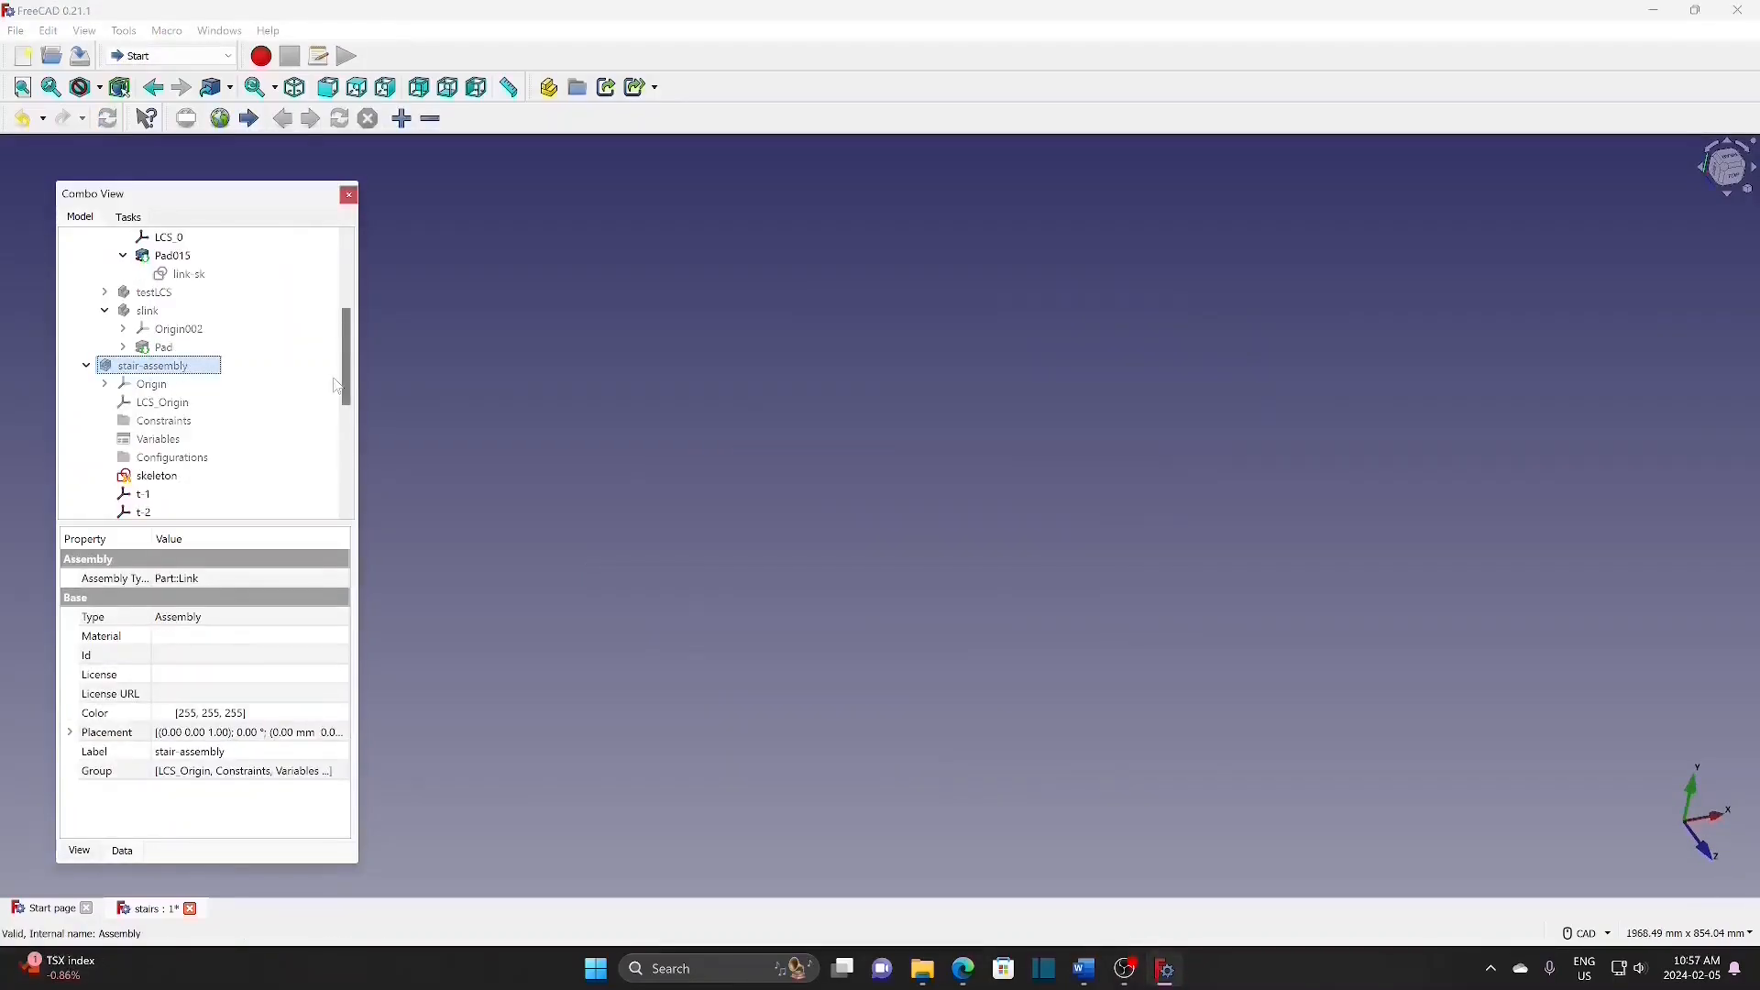
pyautogui.scroll(4, 341, 380)
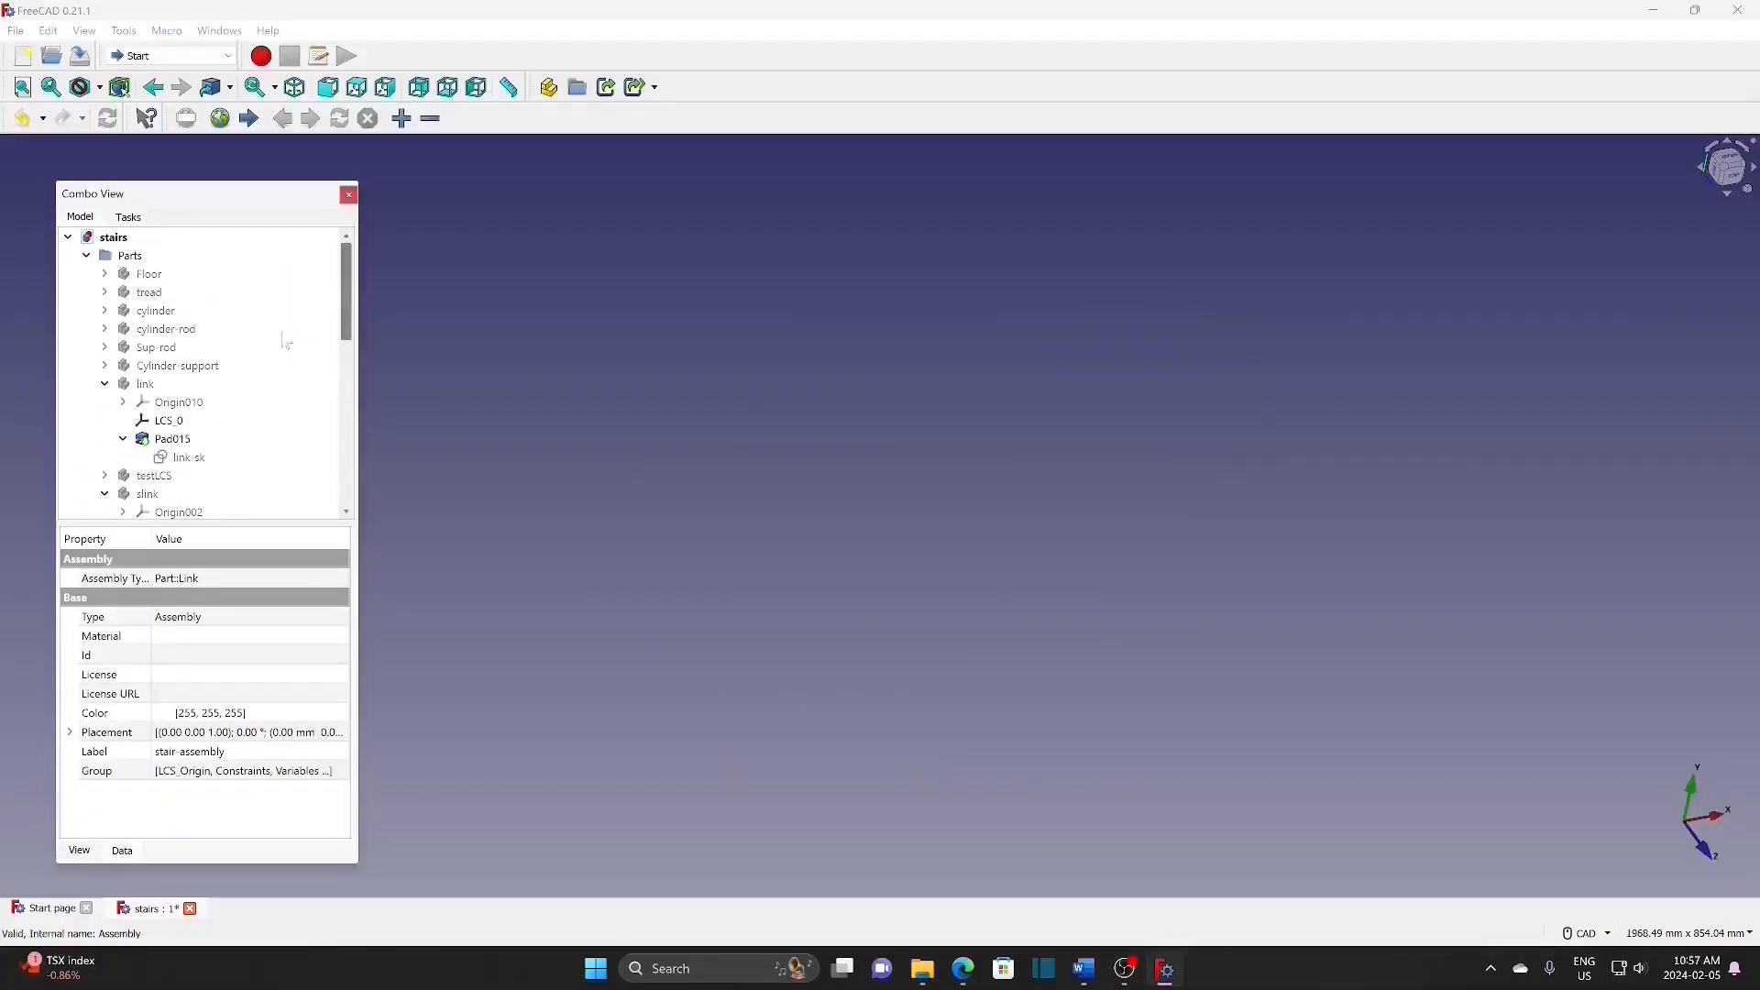
# Step: Add coordinate system link-t to the link part, concentric with its top hole
pyautogui.click(144, 386)
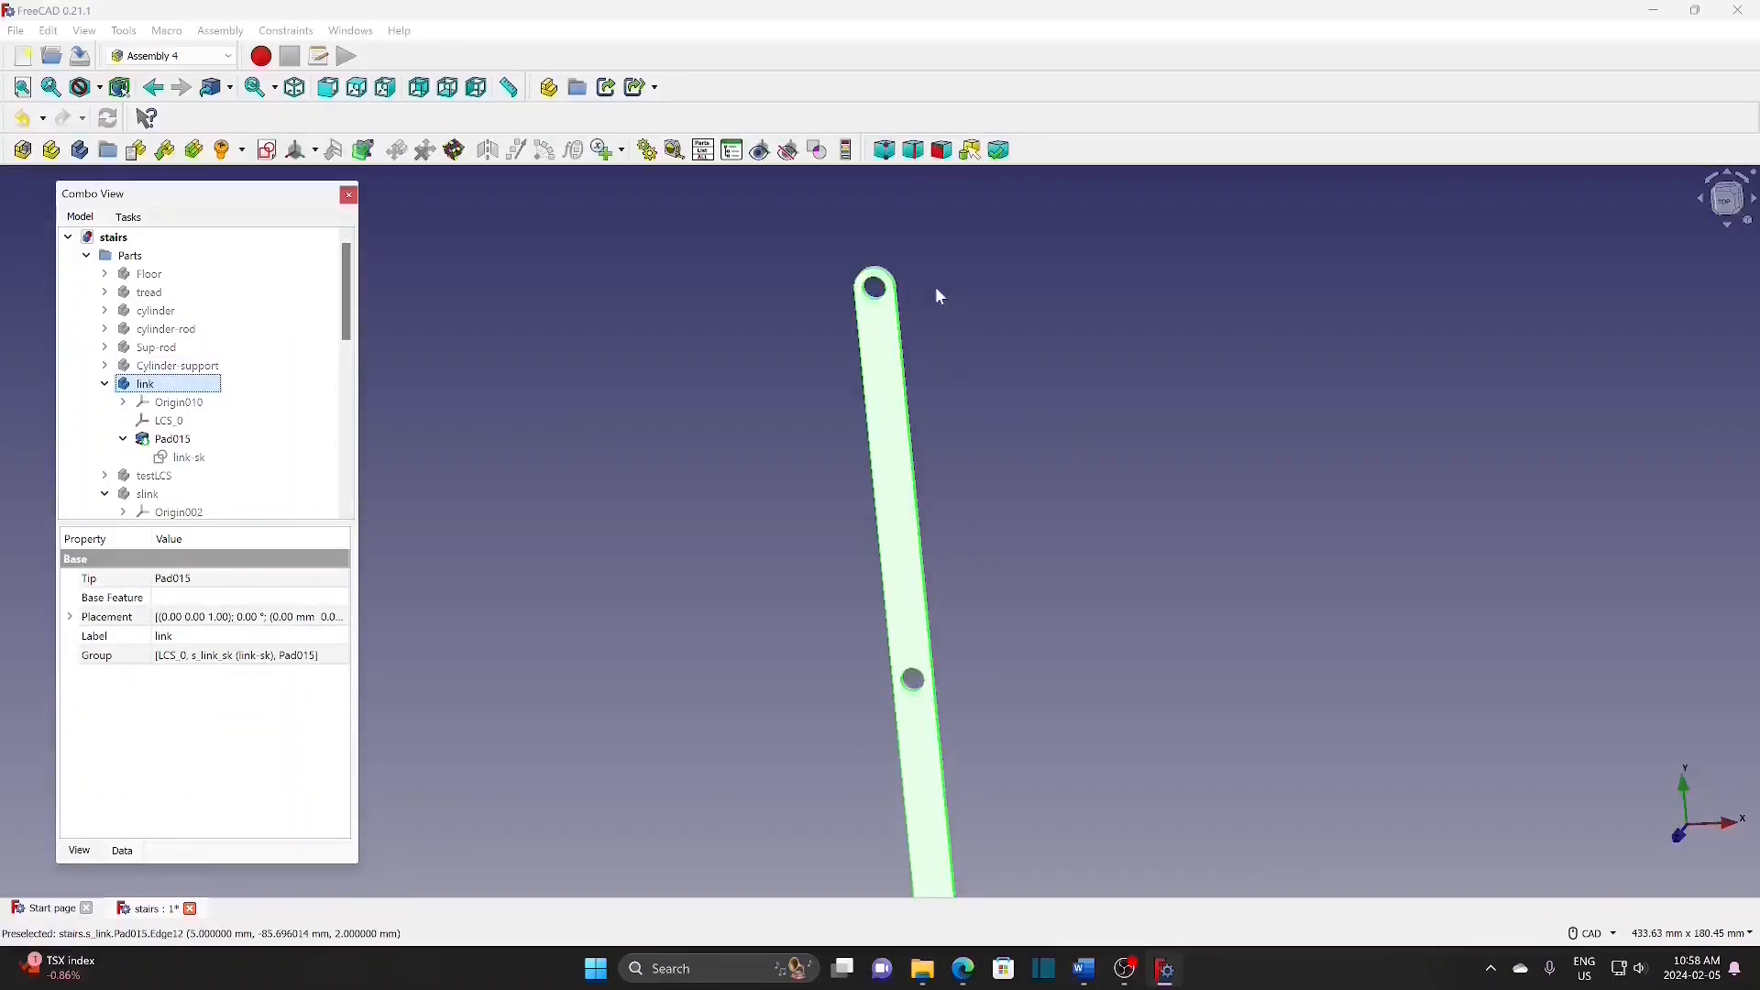
pyautogui.scroll(-2, 903, 479)
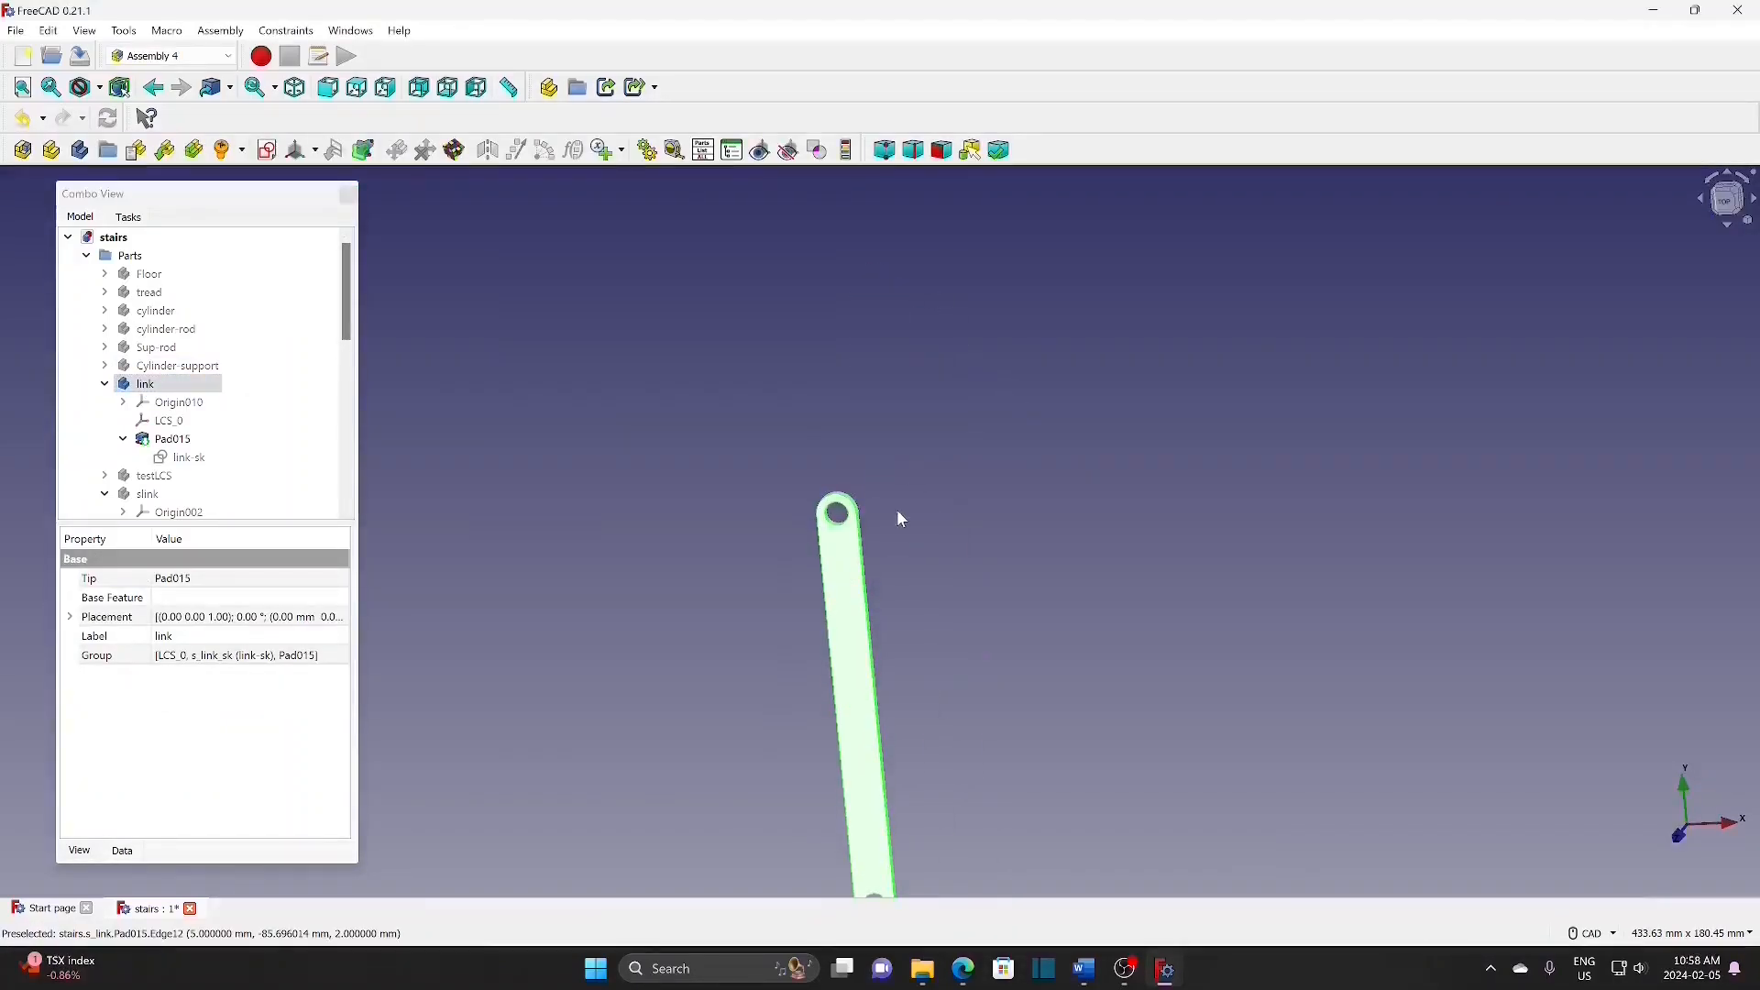
pyautogui.click(157, 386)
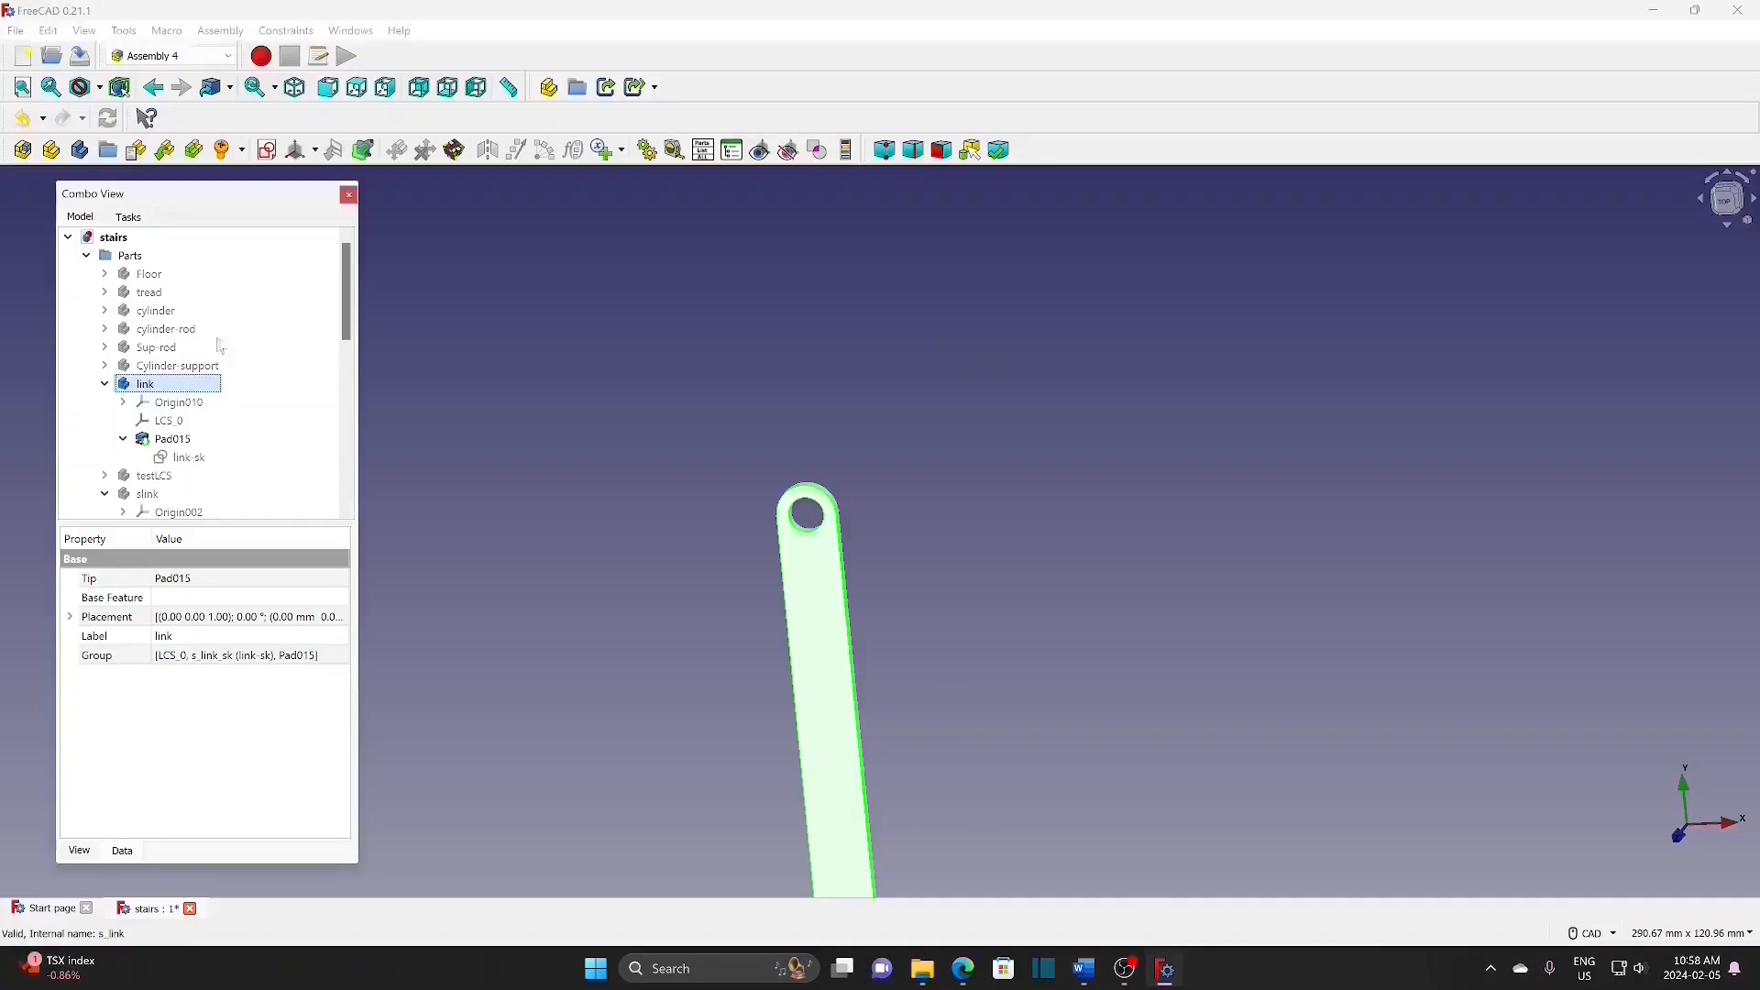
pyautogui.click(317, 152)
pyautogui.click(328, 176)
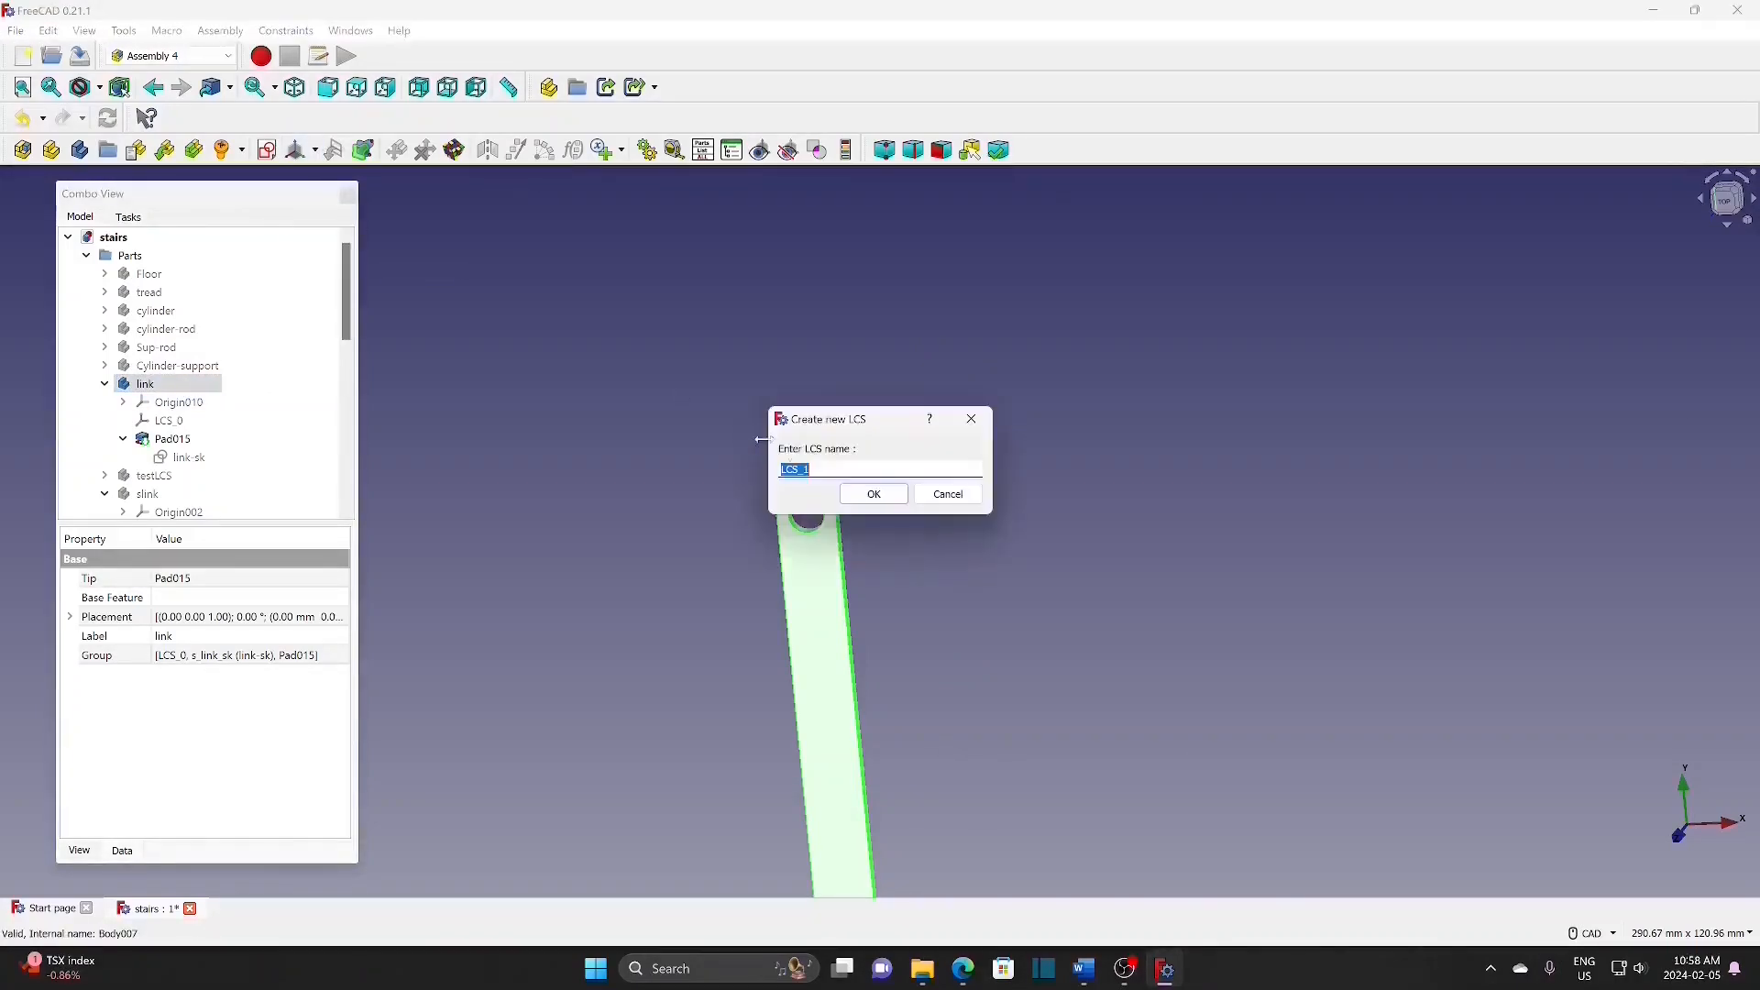
pyautogui.press('BackSpace')
pyautogui.click(875, 494)
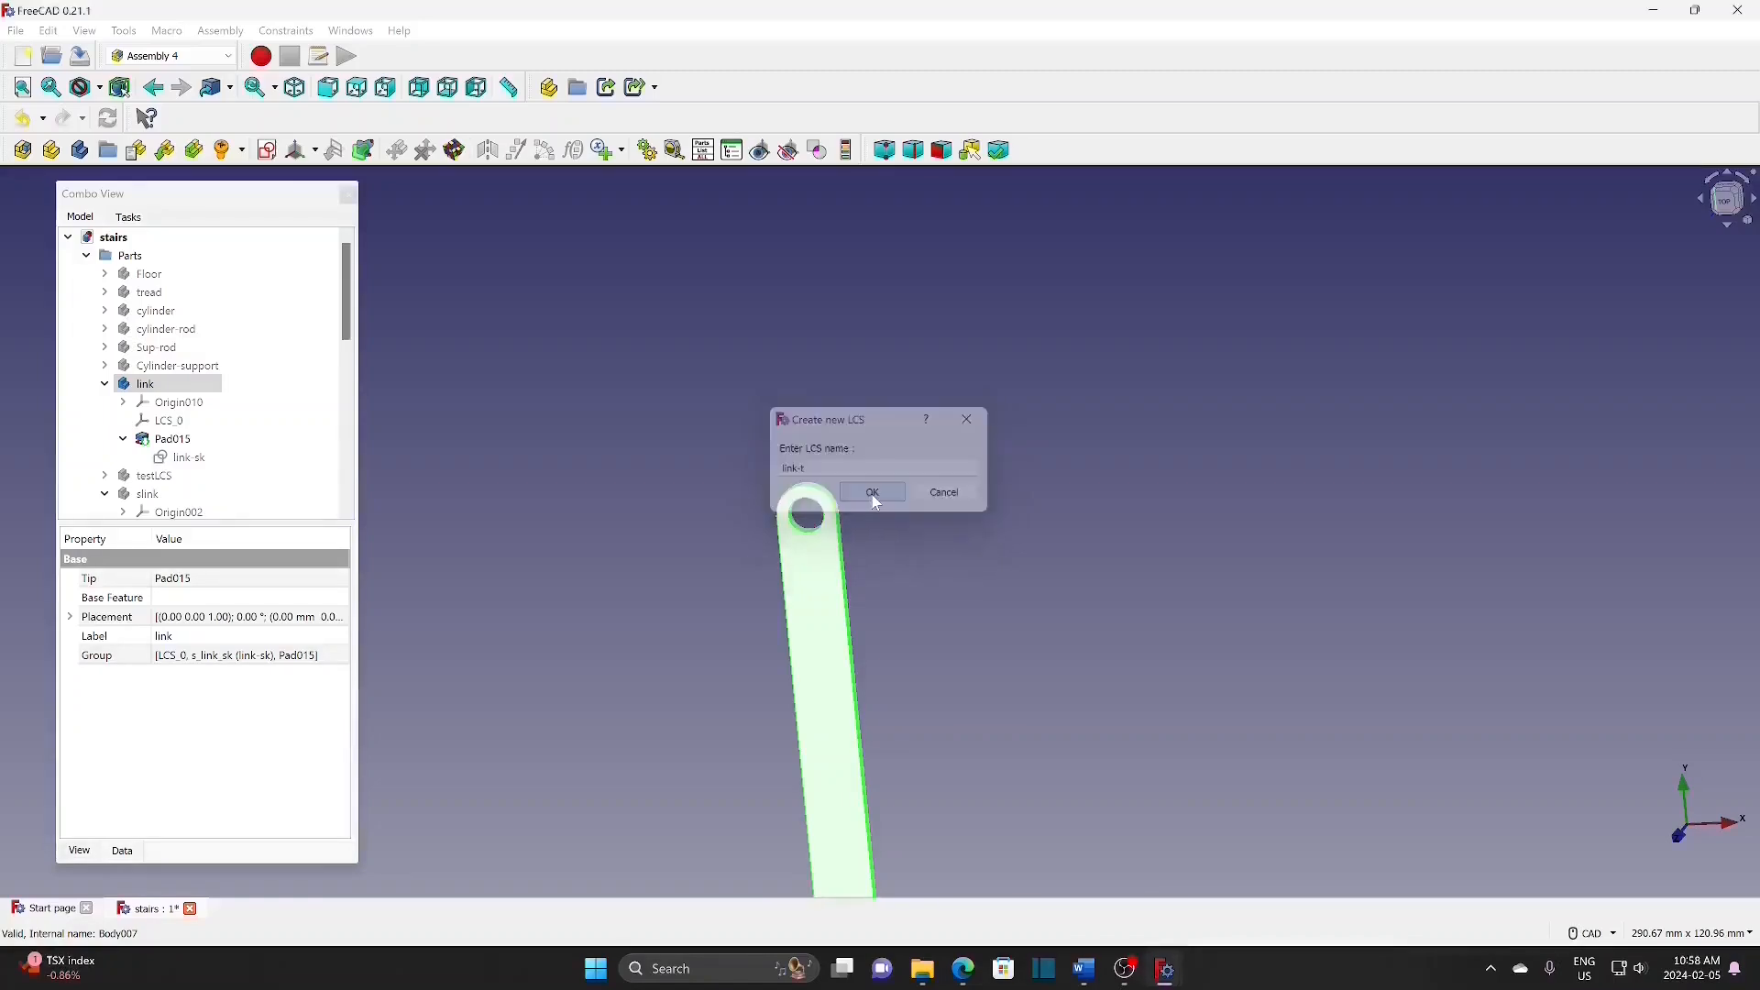
pyautogui.scroll(3, 813, 541)
pyautogui.click(811, 533)
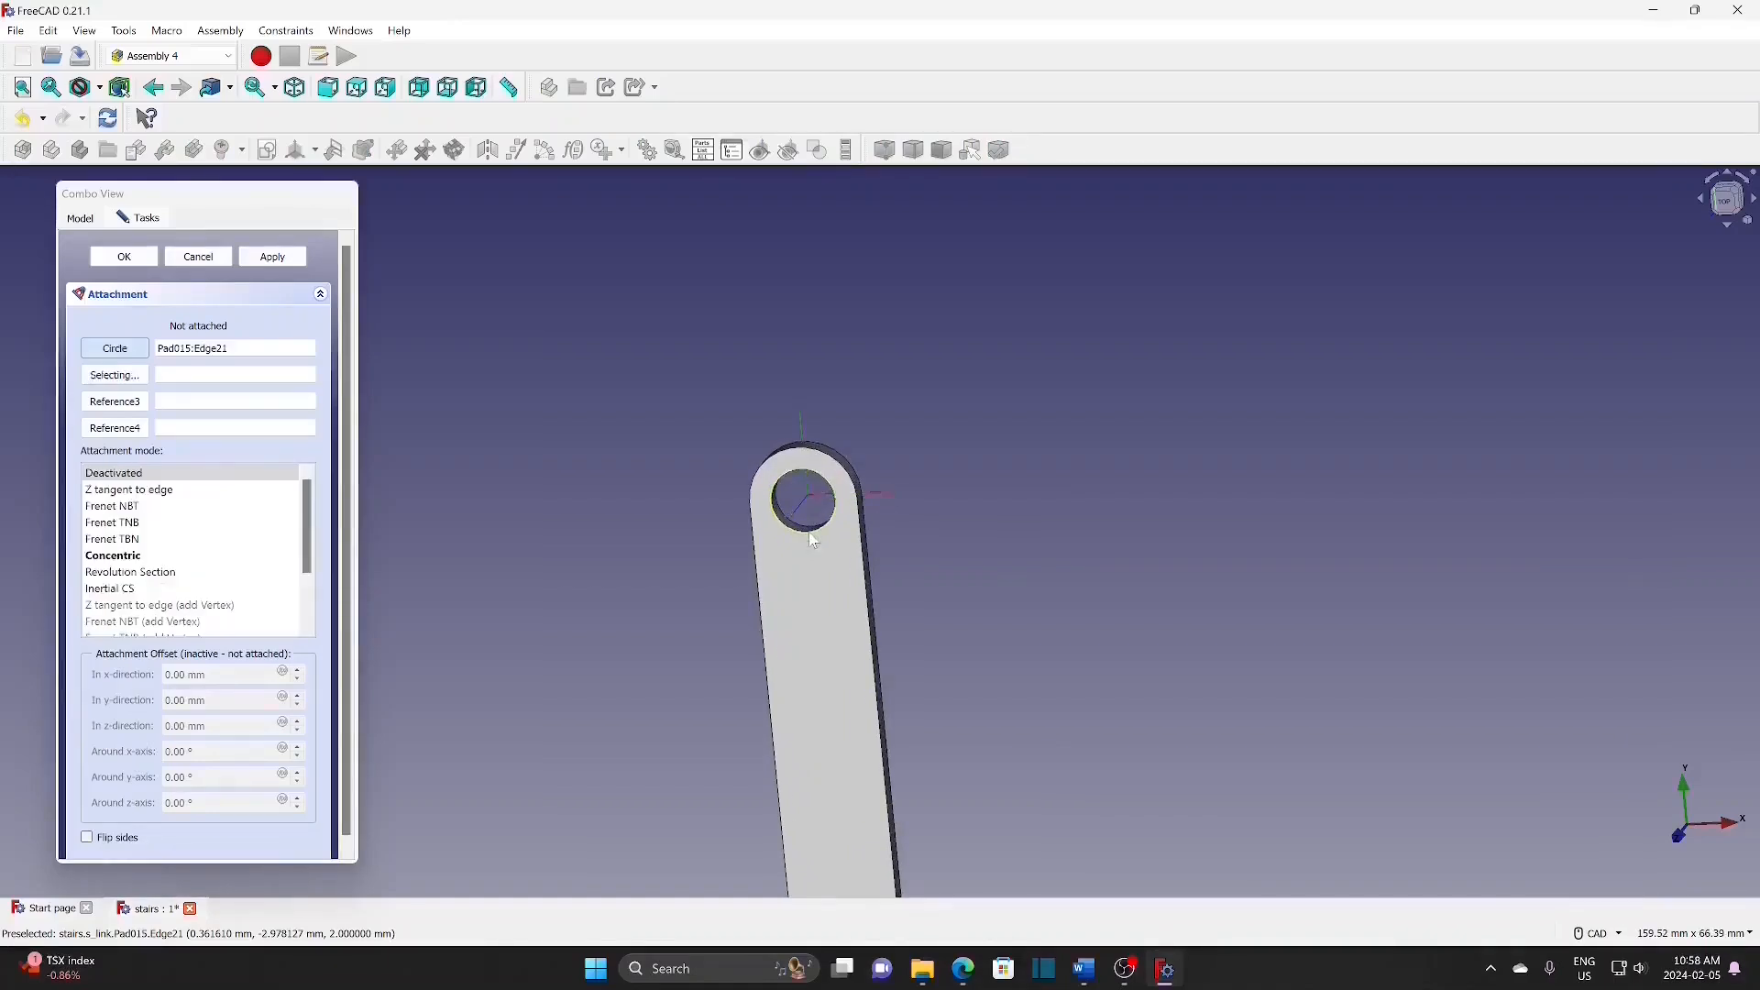
pyautogui.click(115, 556)
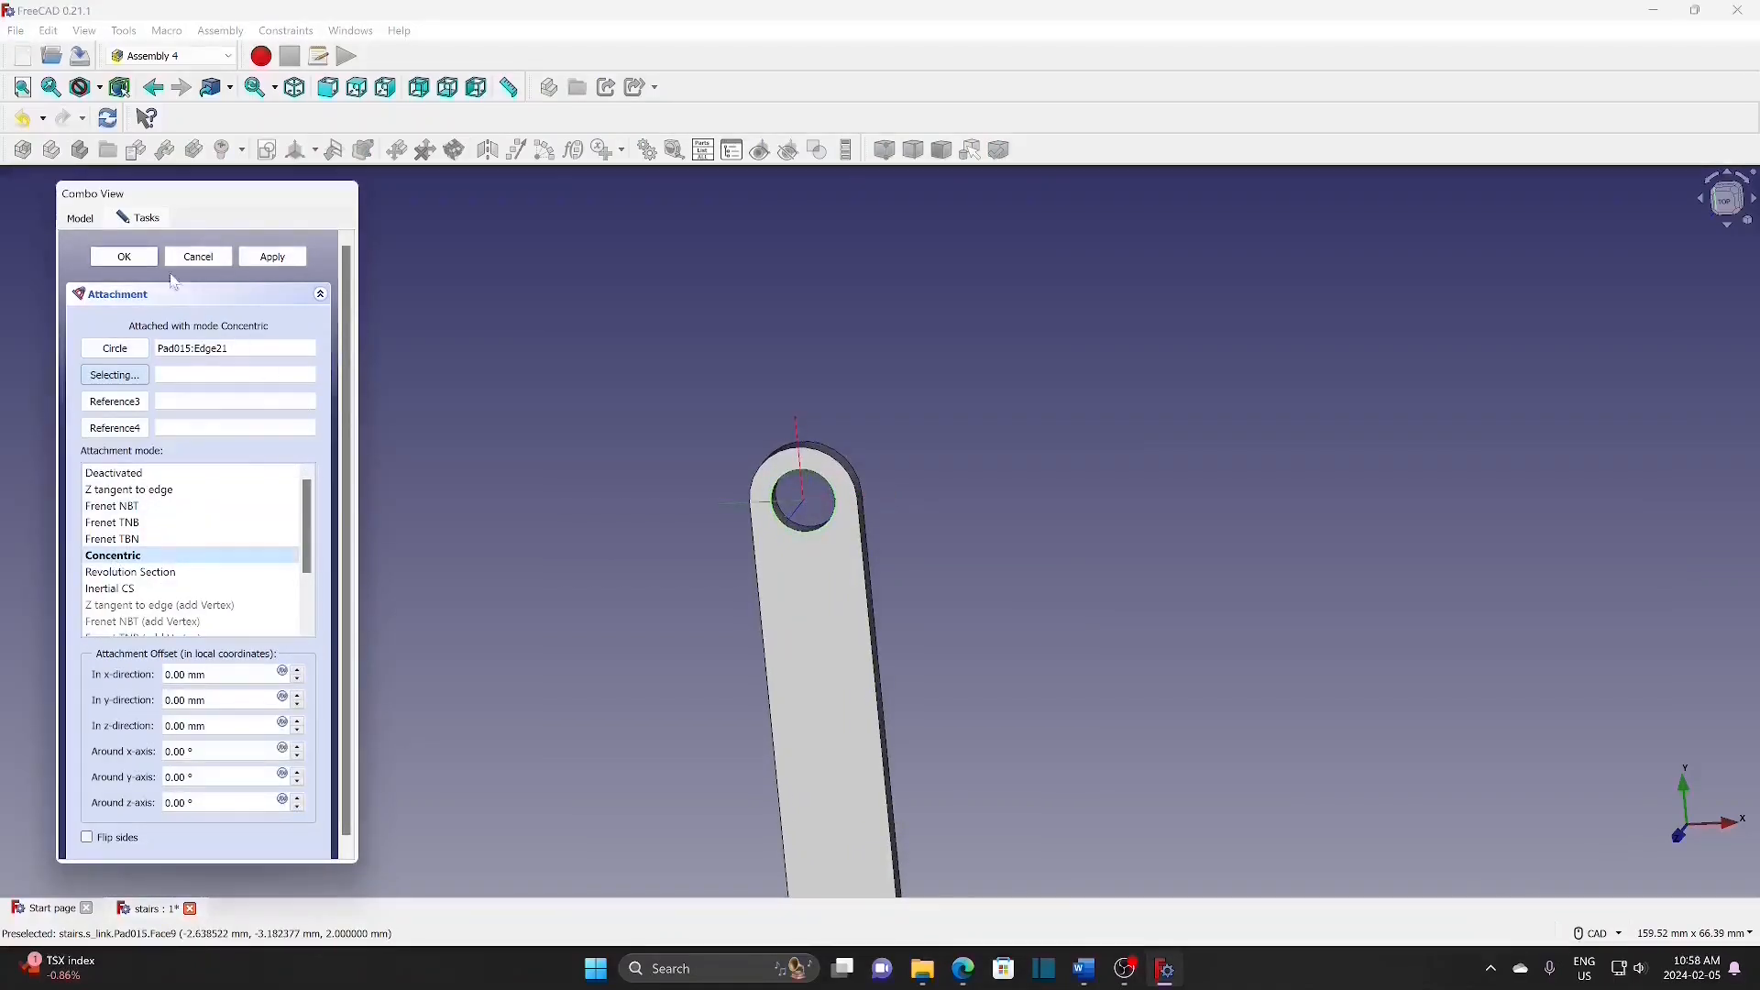
pyautogui.click(135, 261)
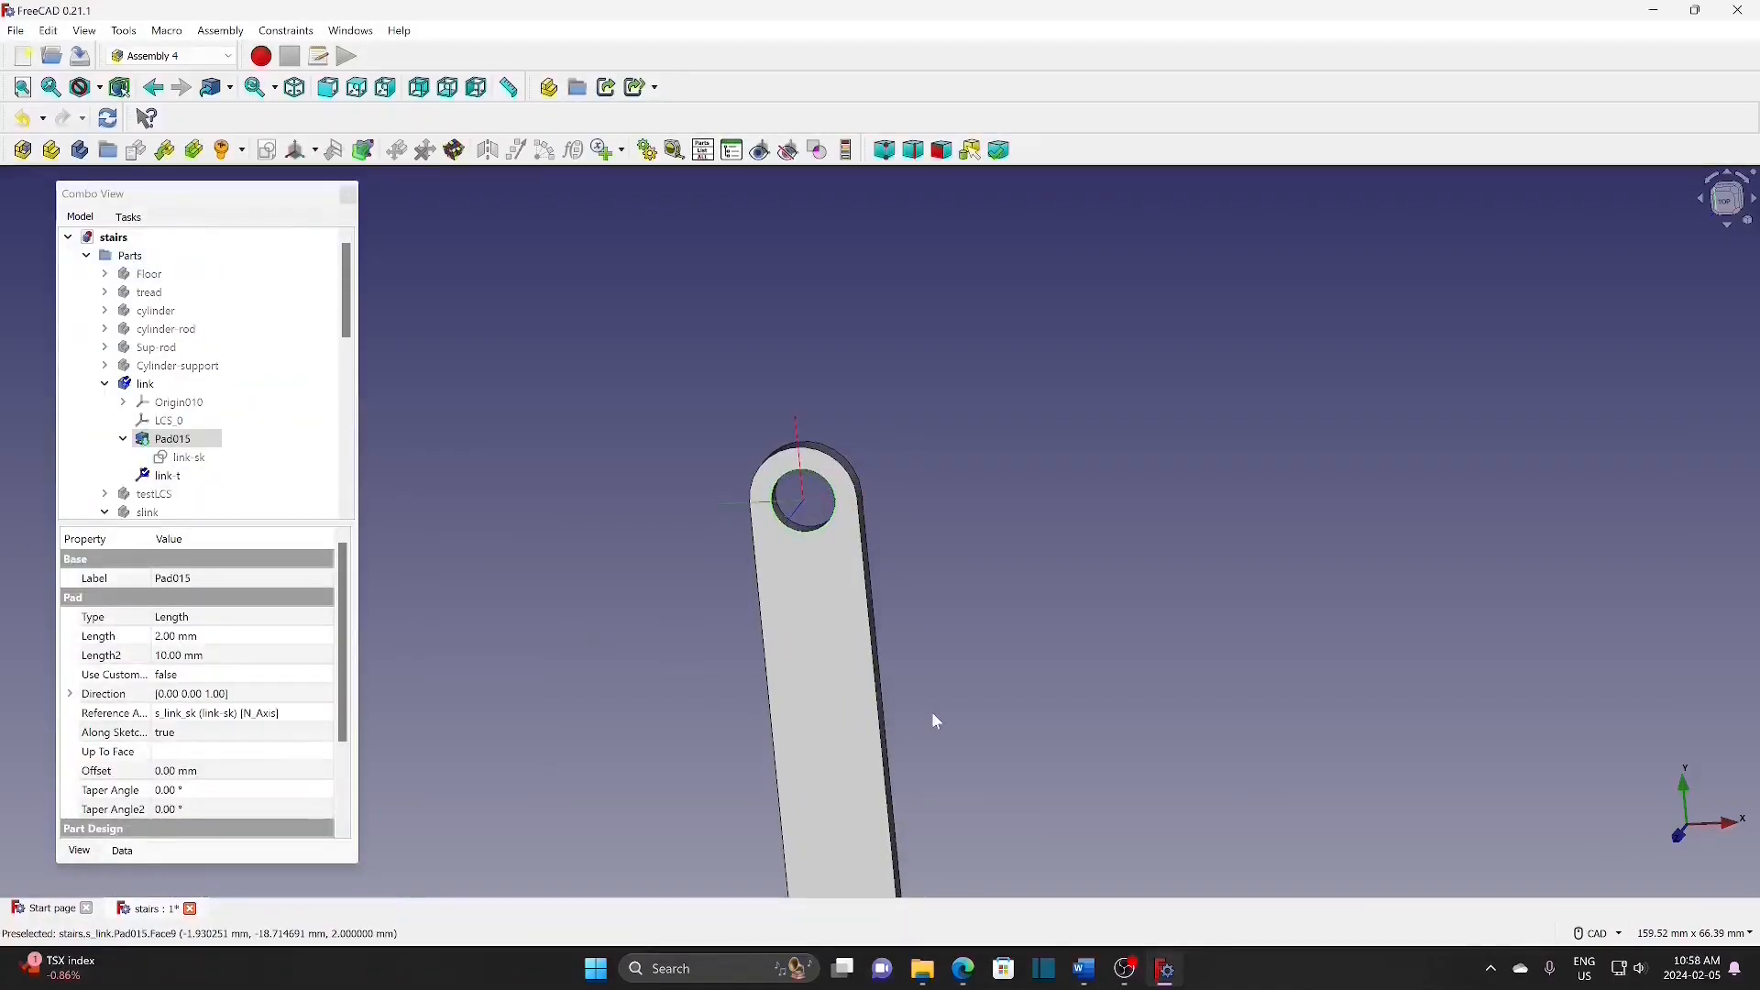
# Step: Add coordinate system link-m centred on the link's middle hole edge
pyautogui.moveTo(802, 708); pyautogui.dragTo(891, 88, button='middle')
pyautogui.scroll(1, 852, 453)
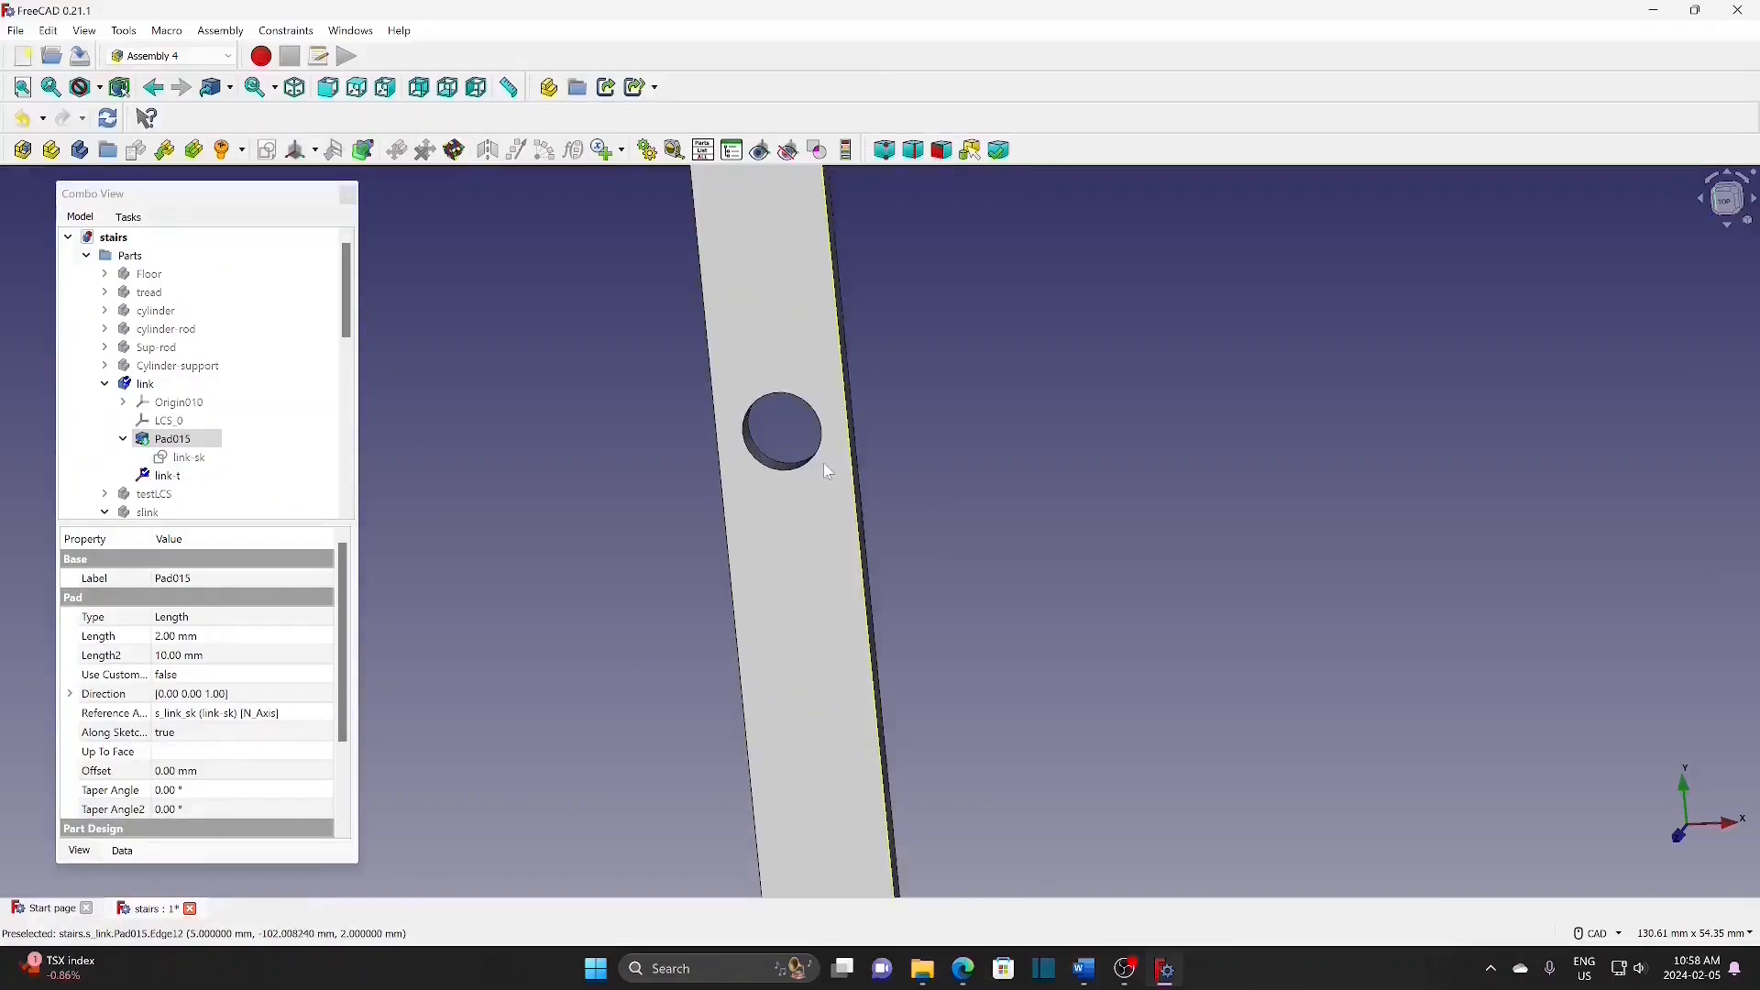
pyautogui.click(824, 466)
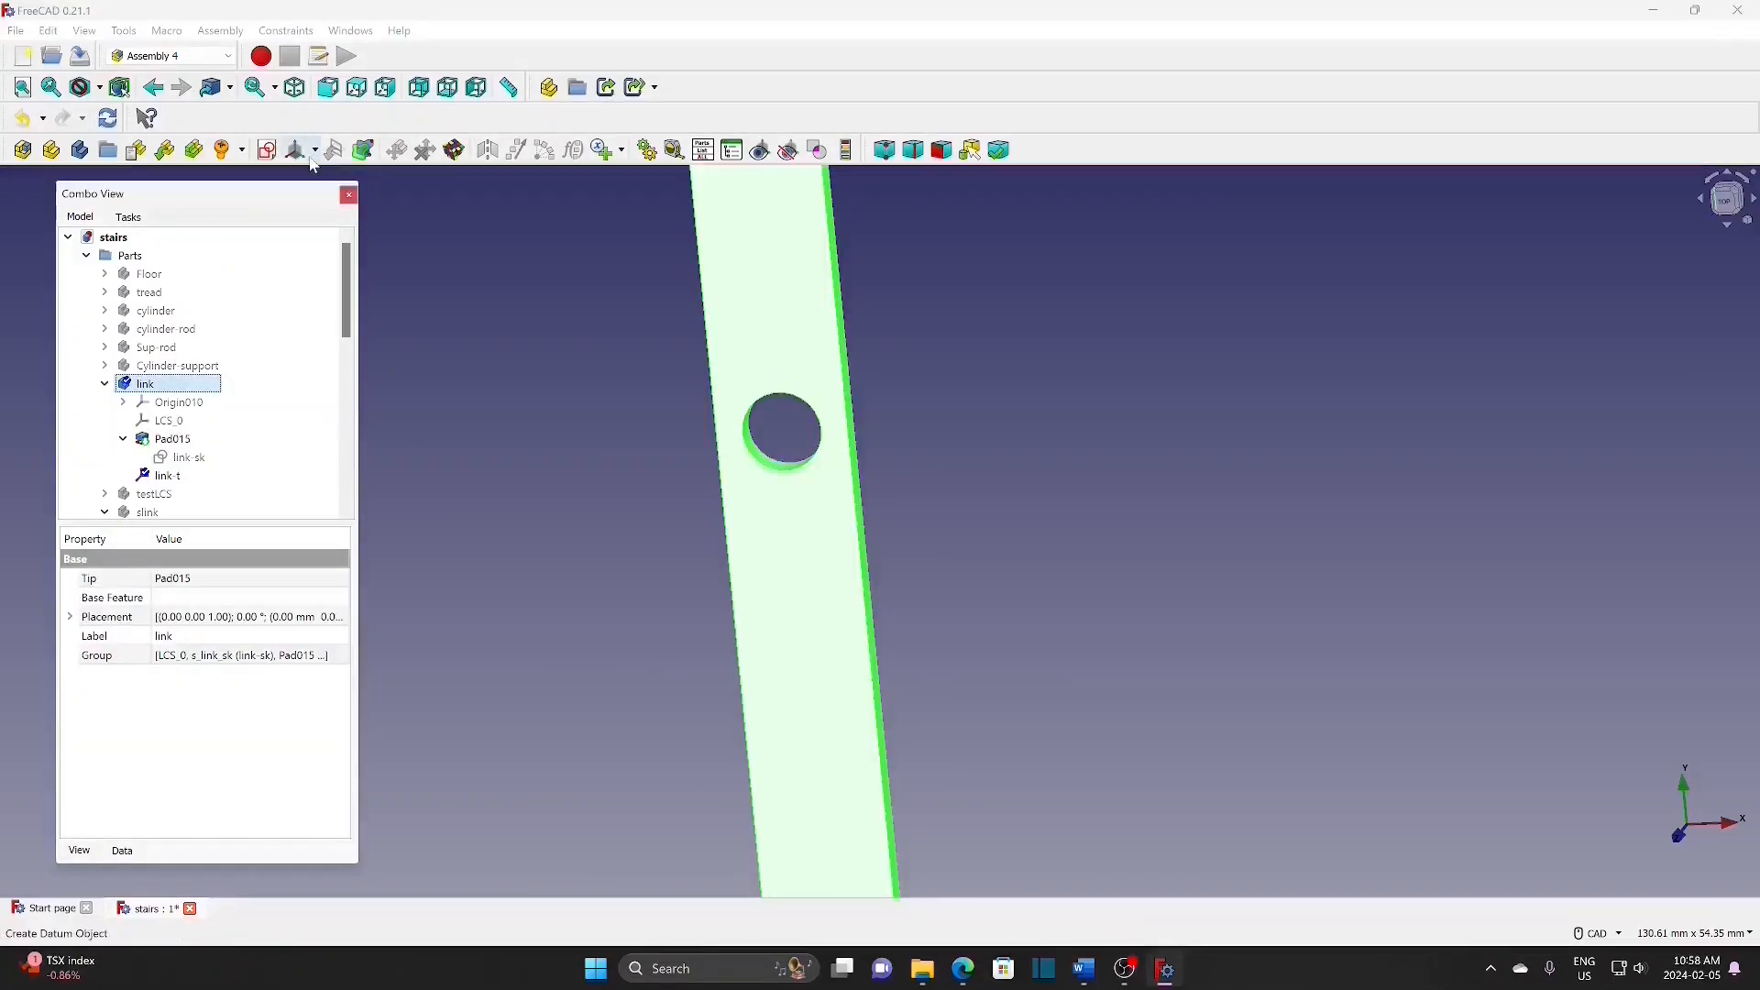
pyautogui.click(315, 150)
pyautogui.click(349, 174)
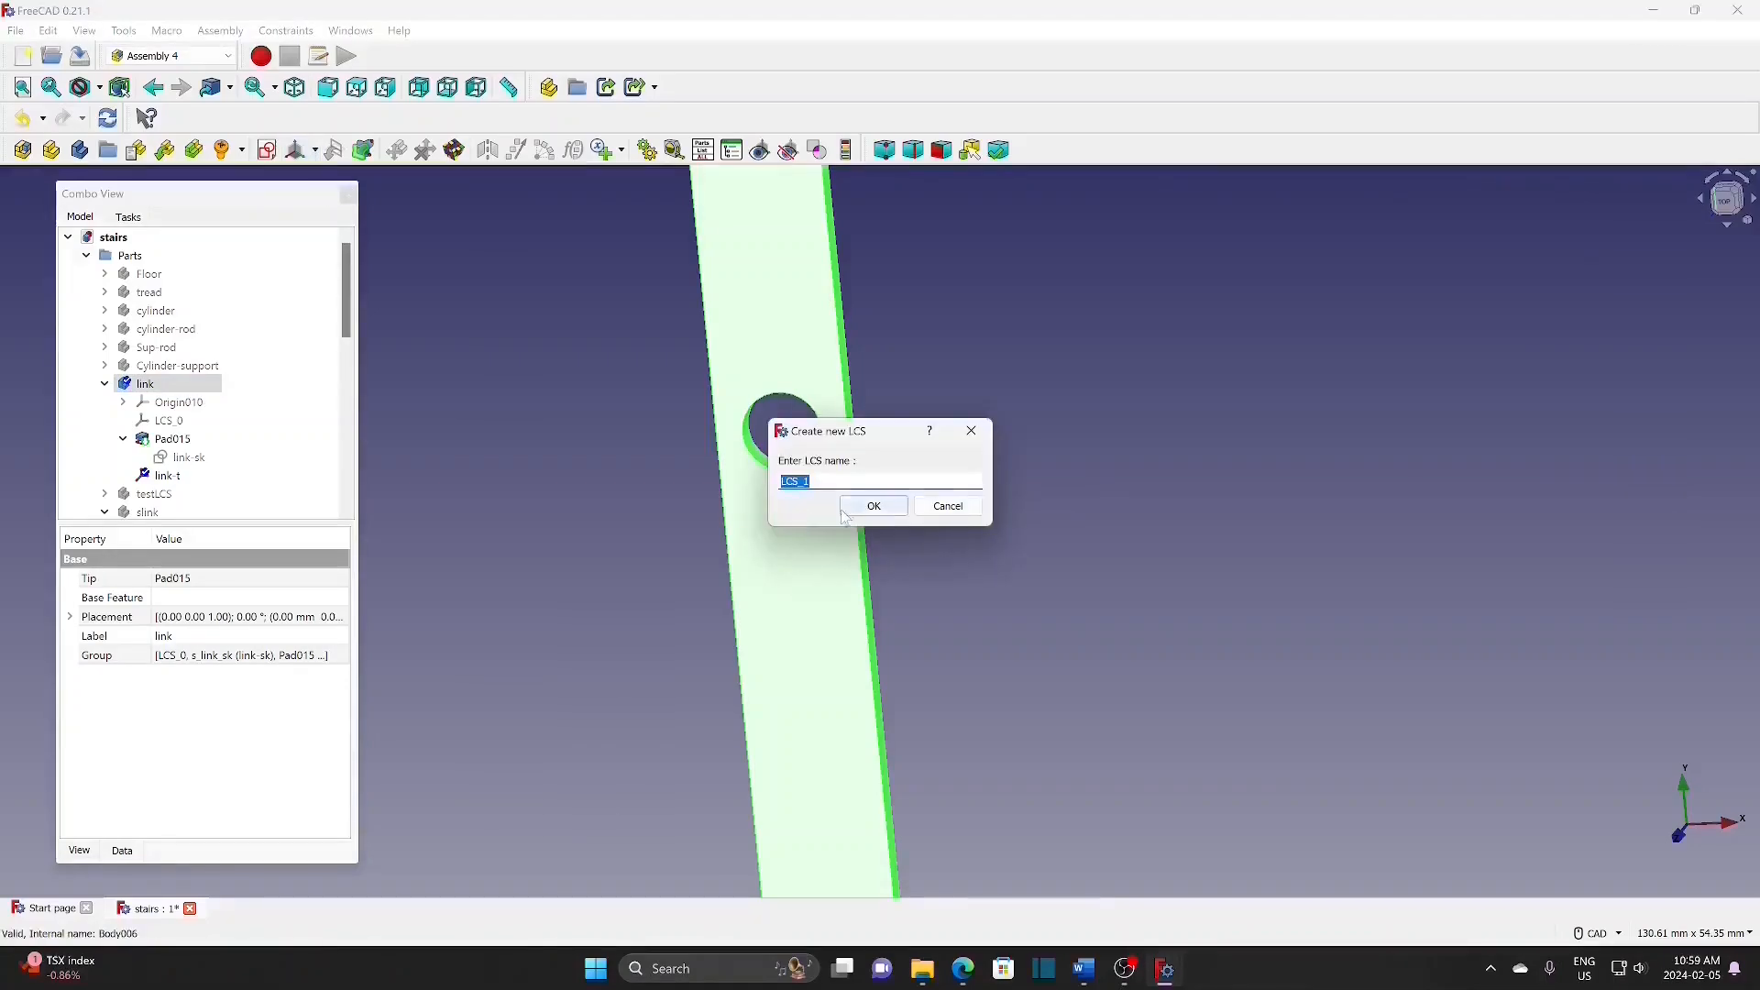
pyautogui.write('link-m')
pyautogui.click(875, 503)
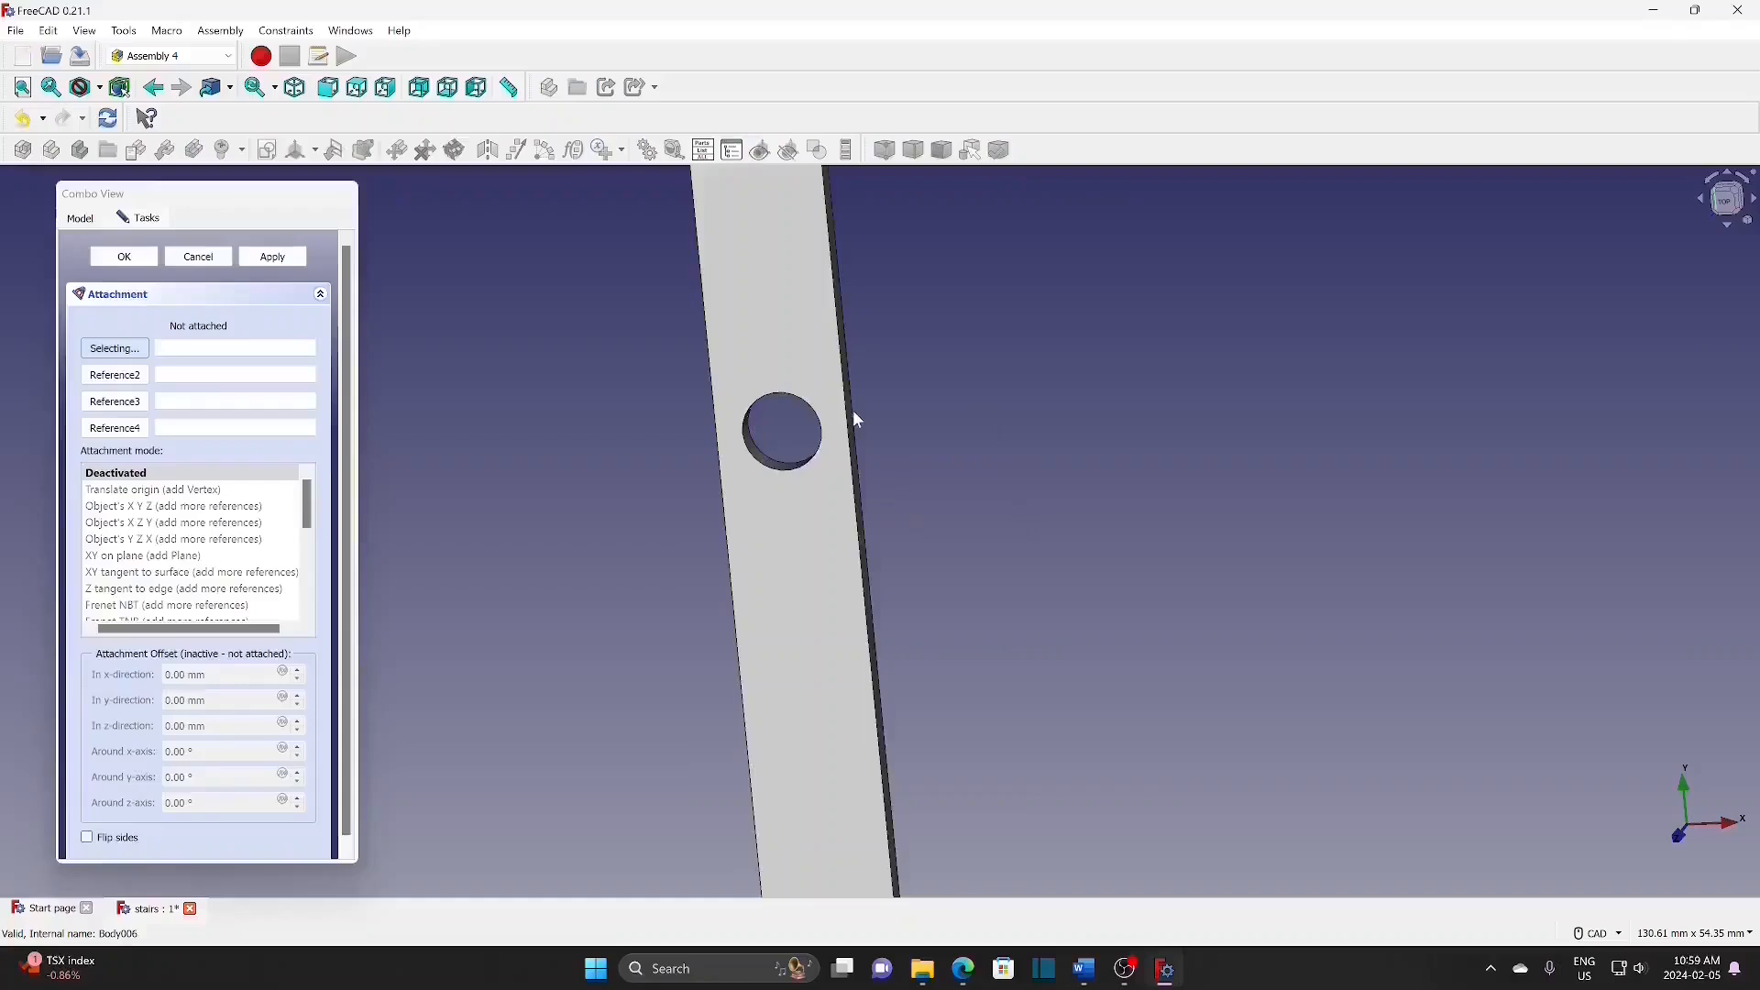
pyautogui.click(773, 480)
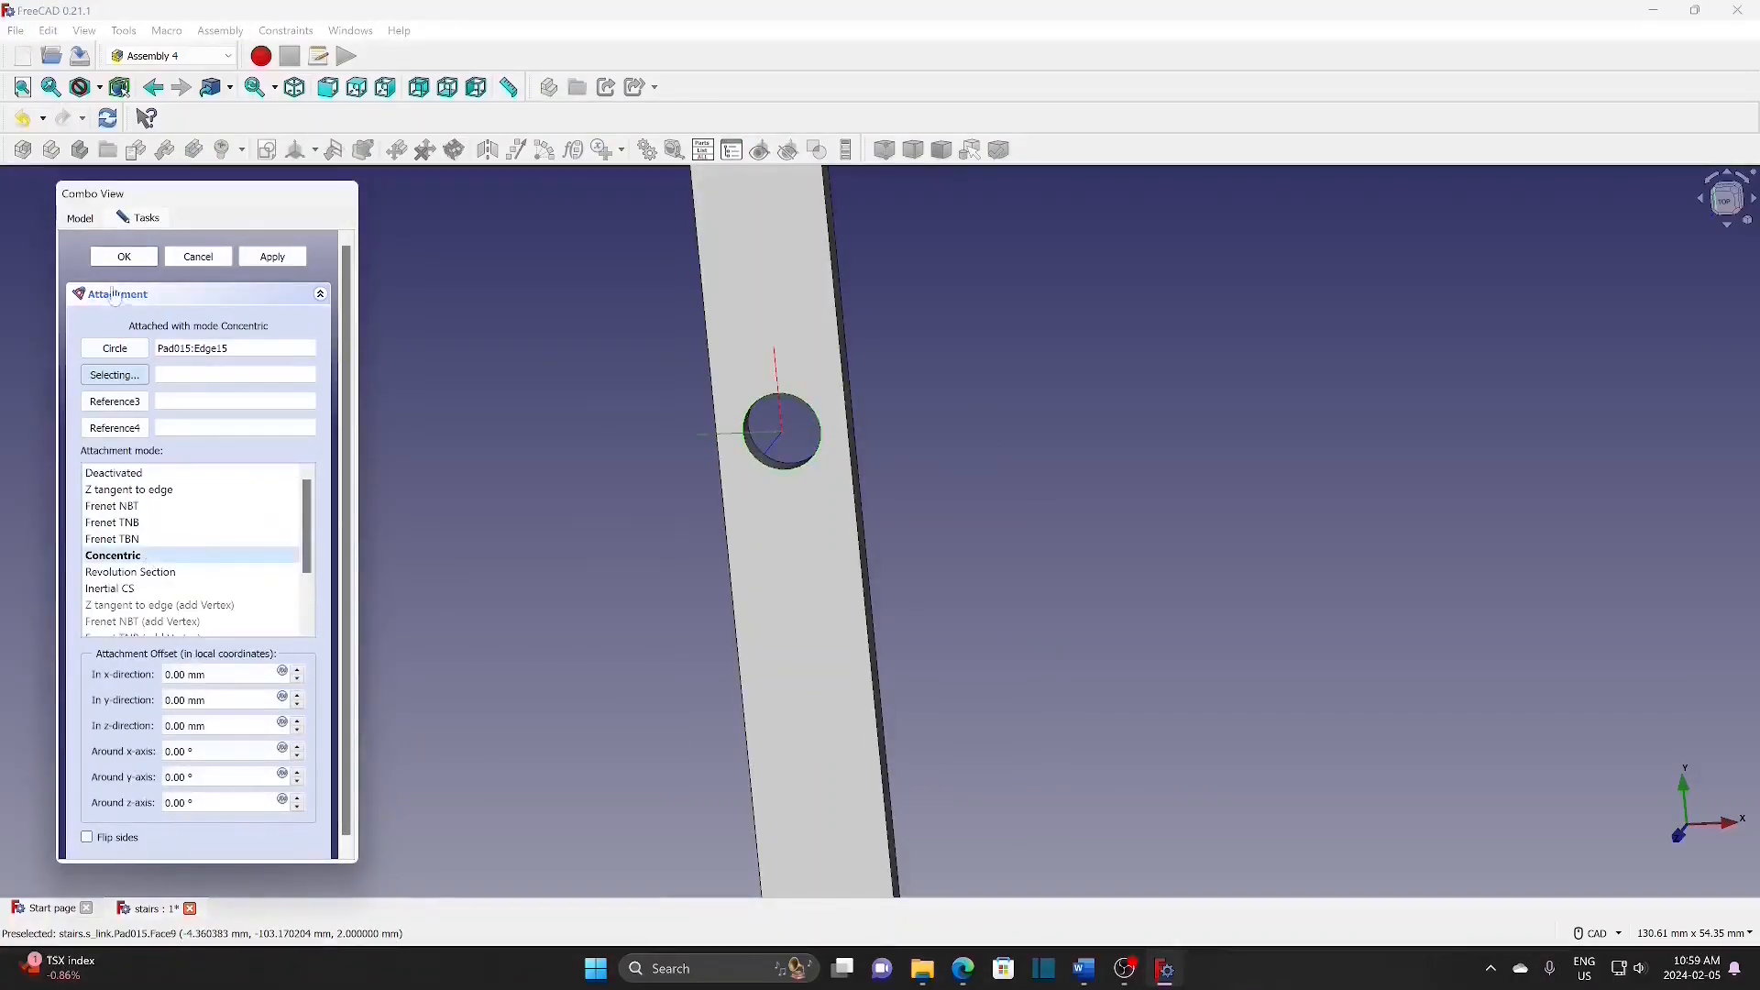
pyautogui.click(129, 258)
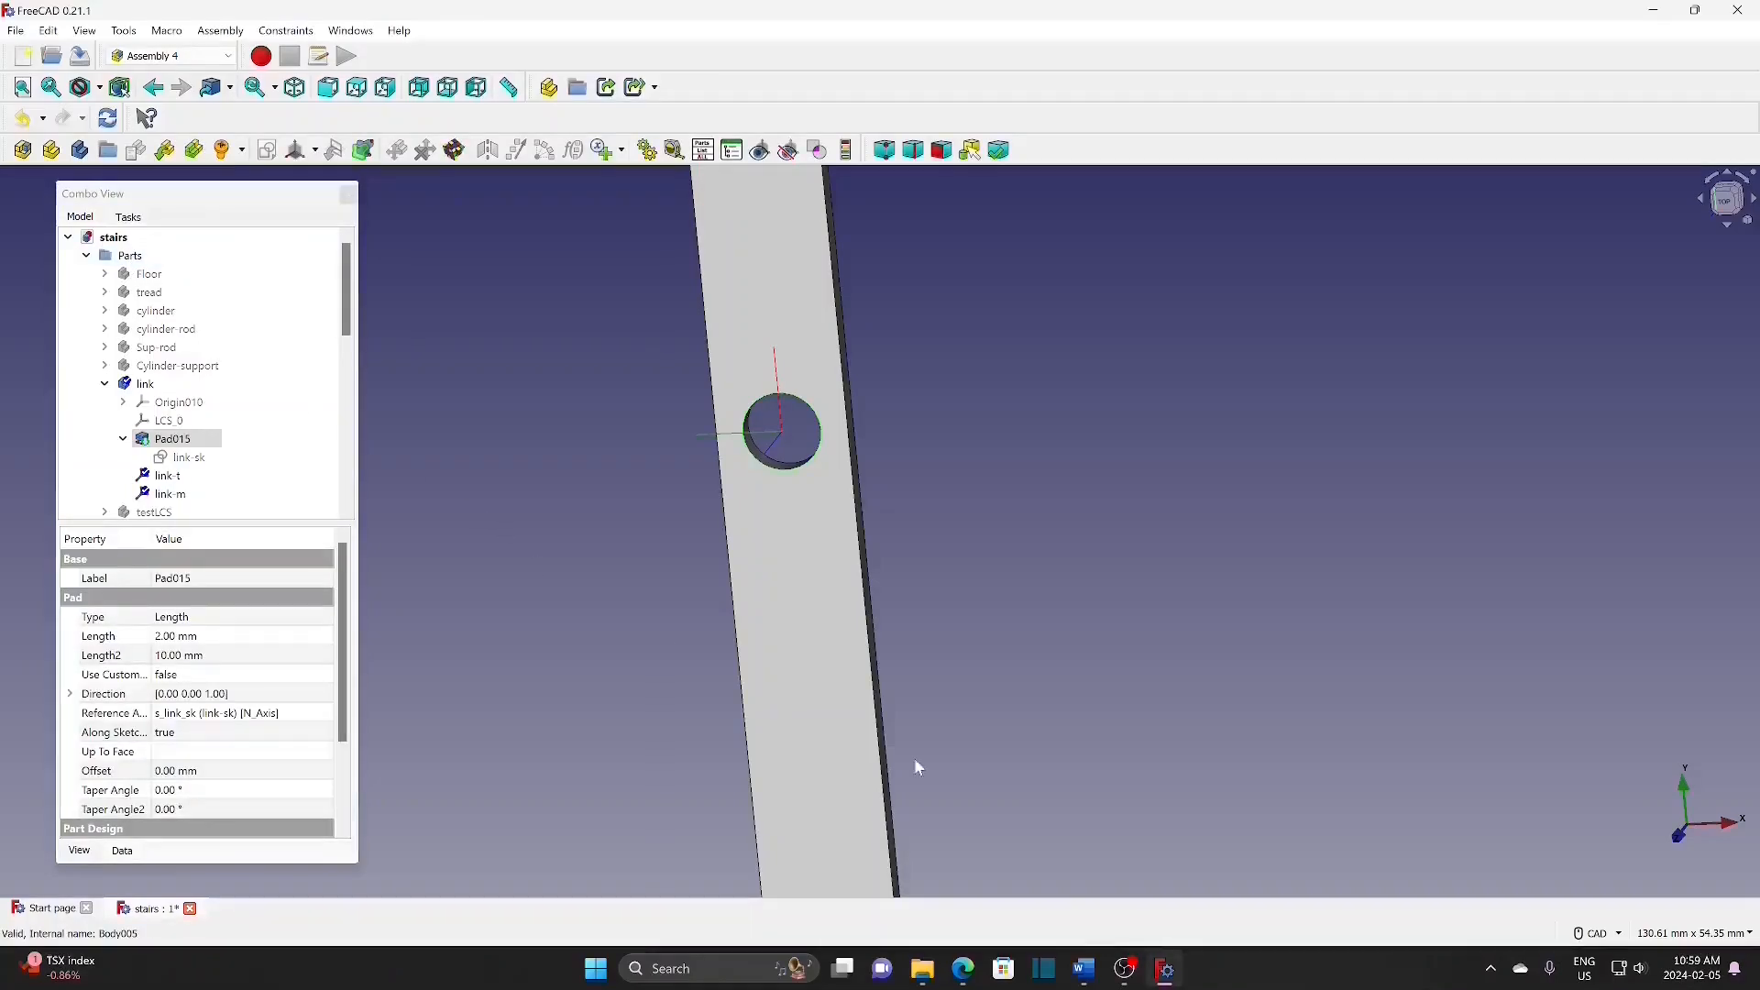
# Step: Add coordinate system link-B concentric with the link's bottom hole
pyautogui.scroll(-4, 922, 757)
pyautogui.scroll(2, 853, 559)
pyautogui.scroll(2, 850, 713)
pyautogui.moveTo(850, 713); pyautogui.dragTo(844, 520, button='middle')
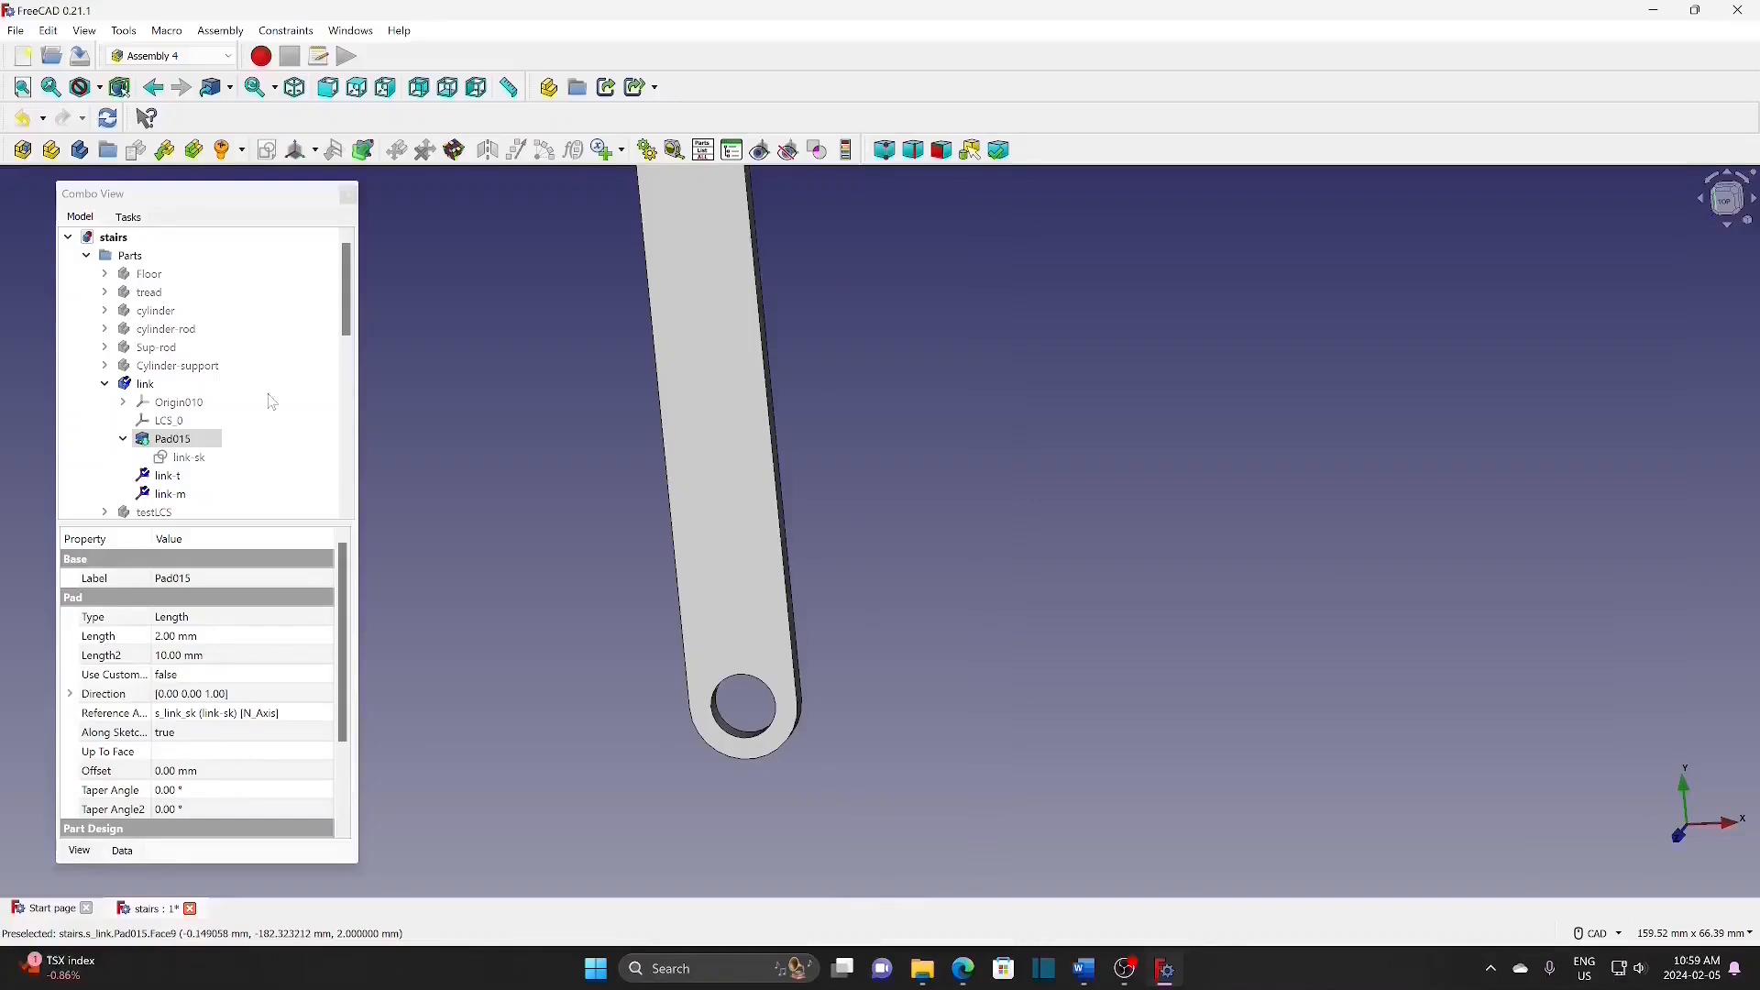
pyautogui.click(144, 384)
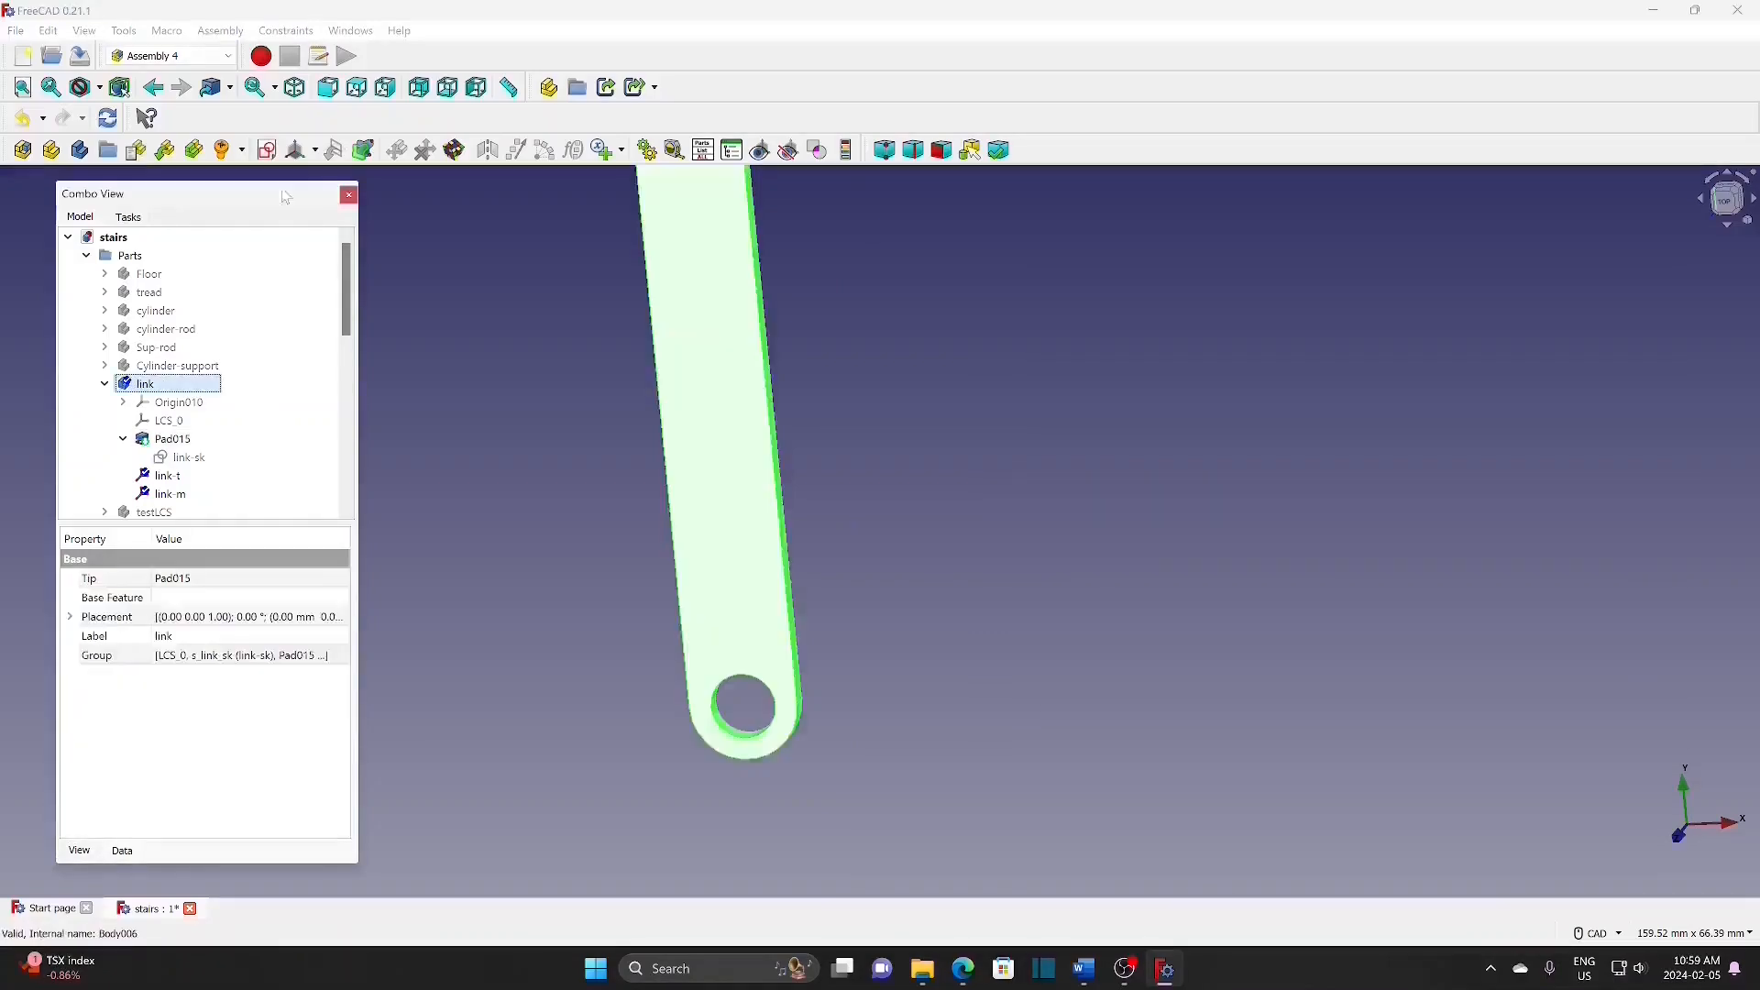
pyautogui.click(314, 150)
pyautogui.click(358, 176)
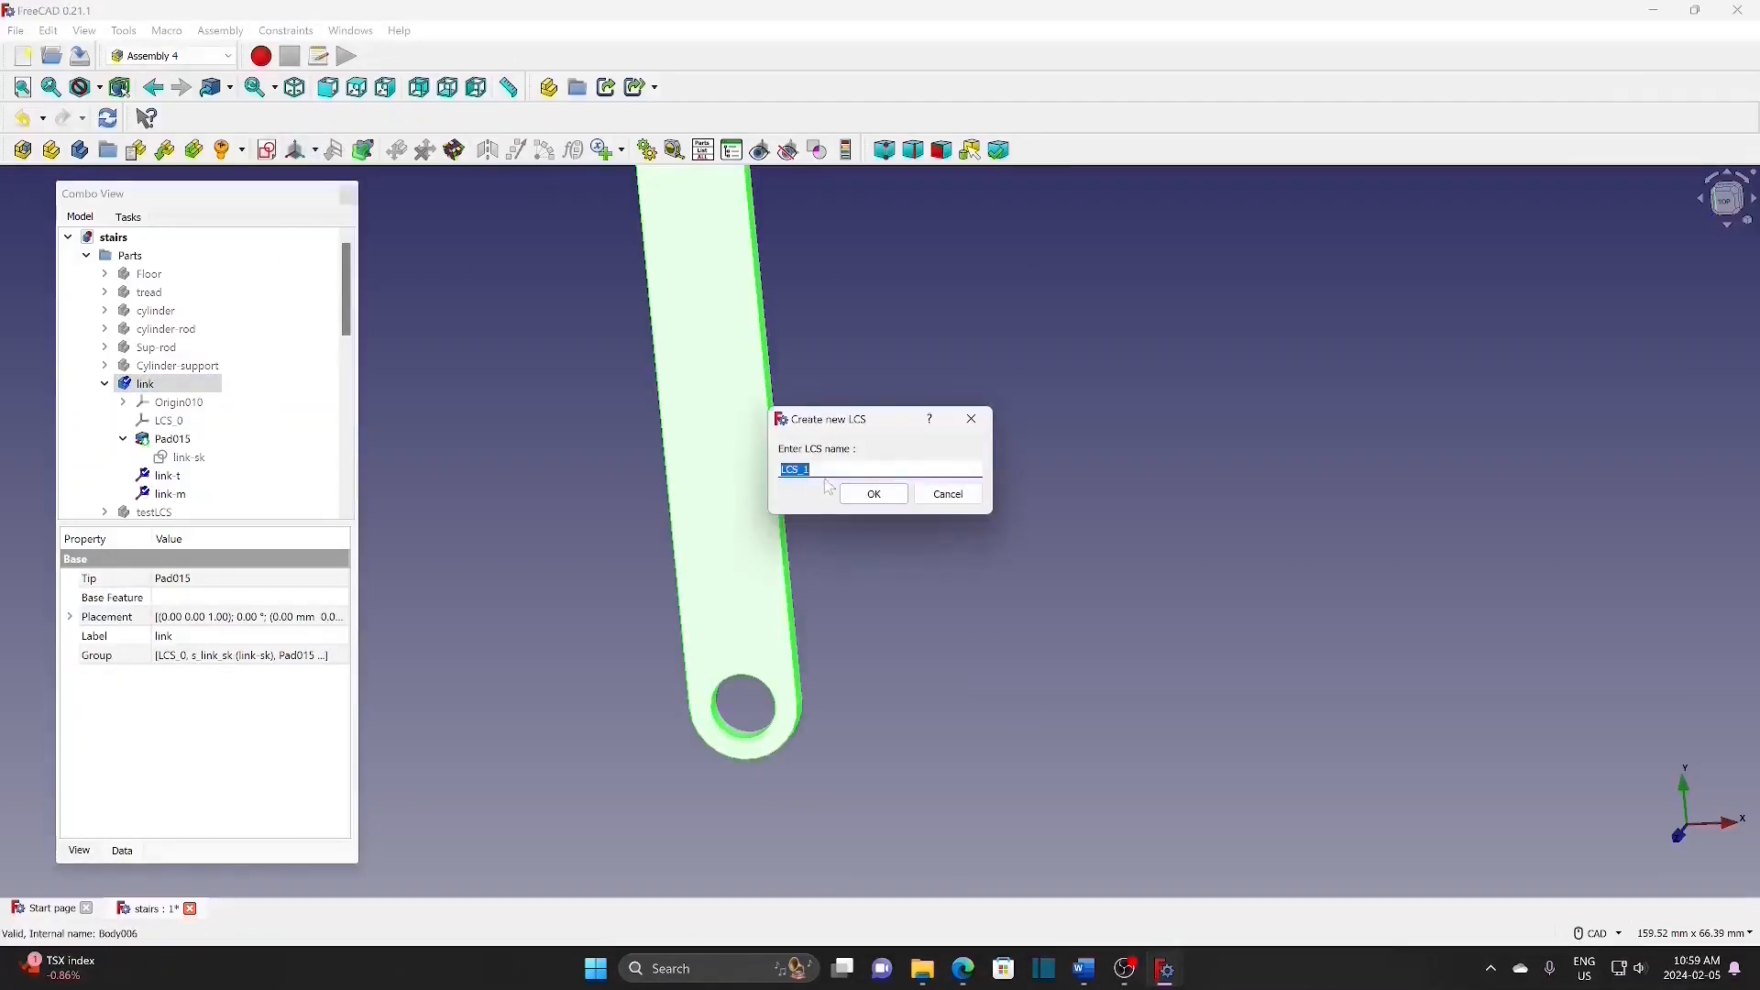
pyautogui.write('link-B')
pyautogui.click(875, 495)
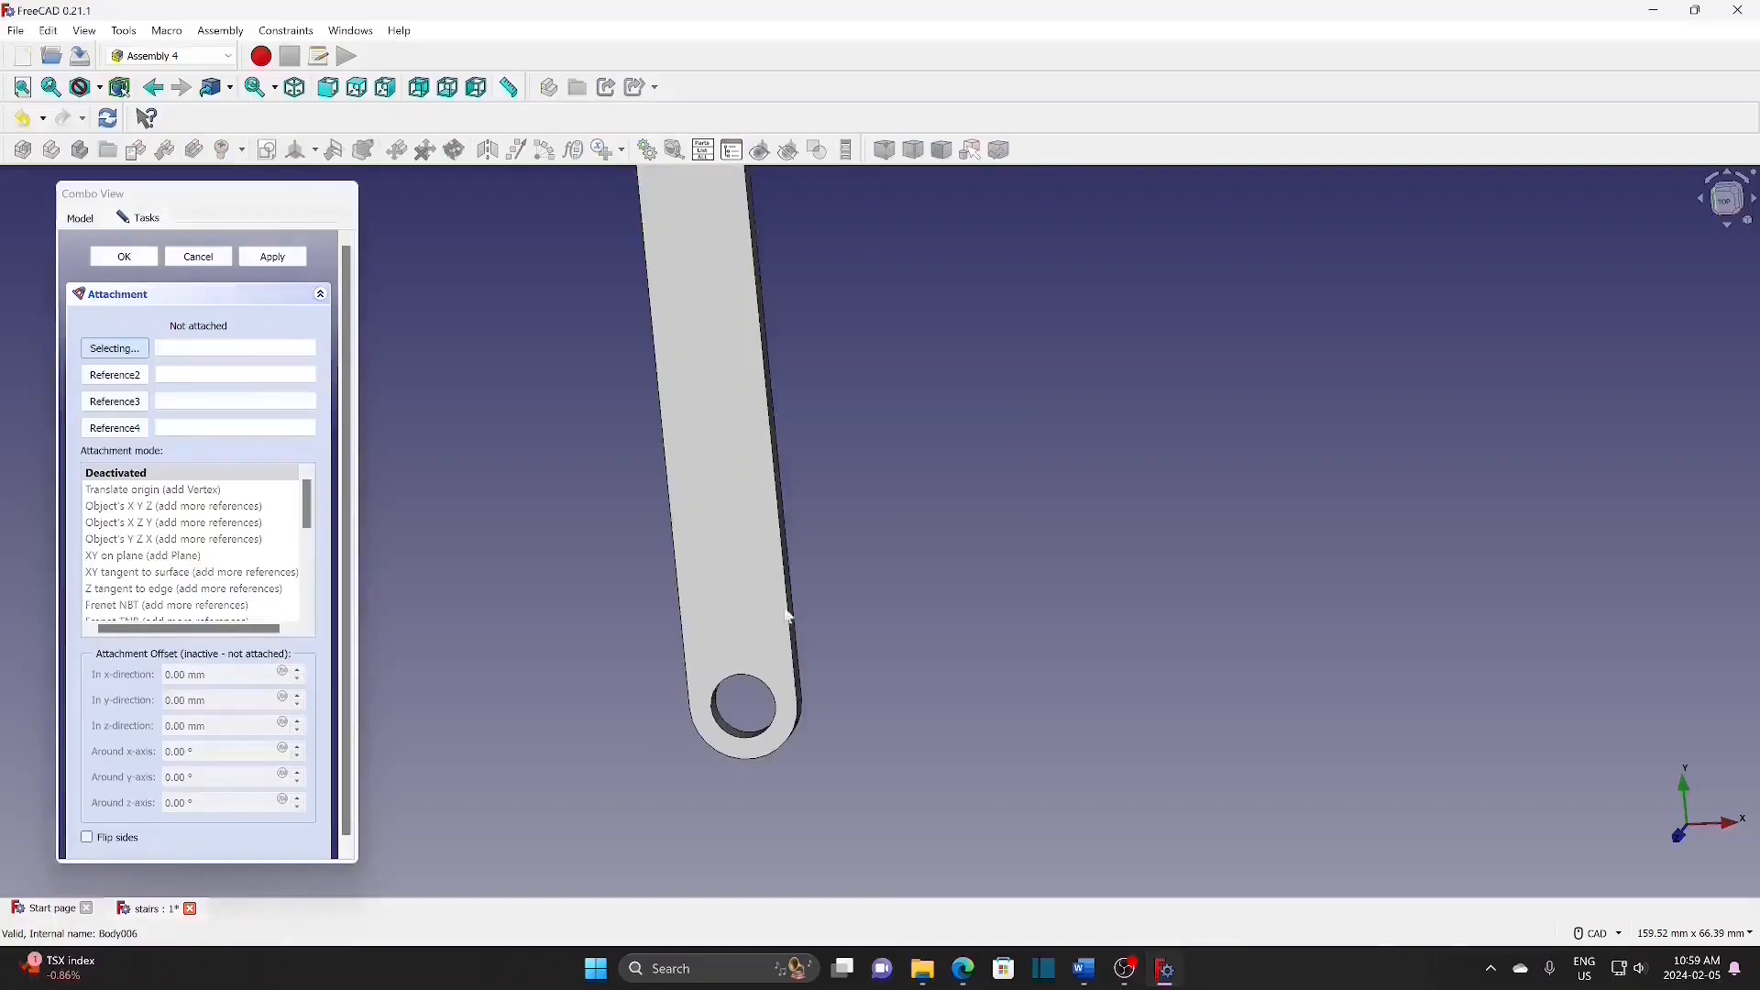
pyautogui.click(722, 734)
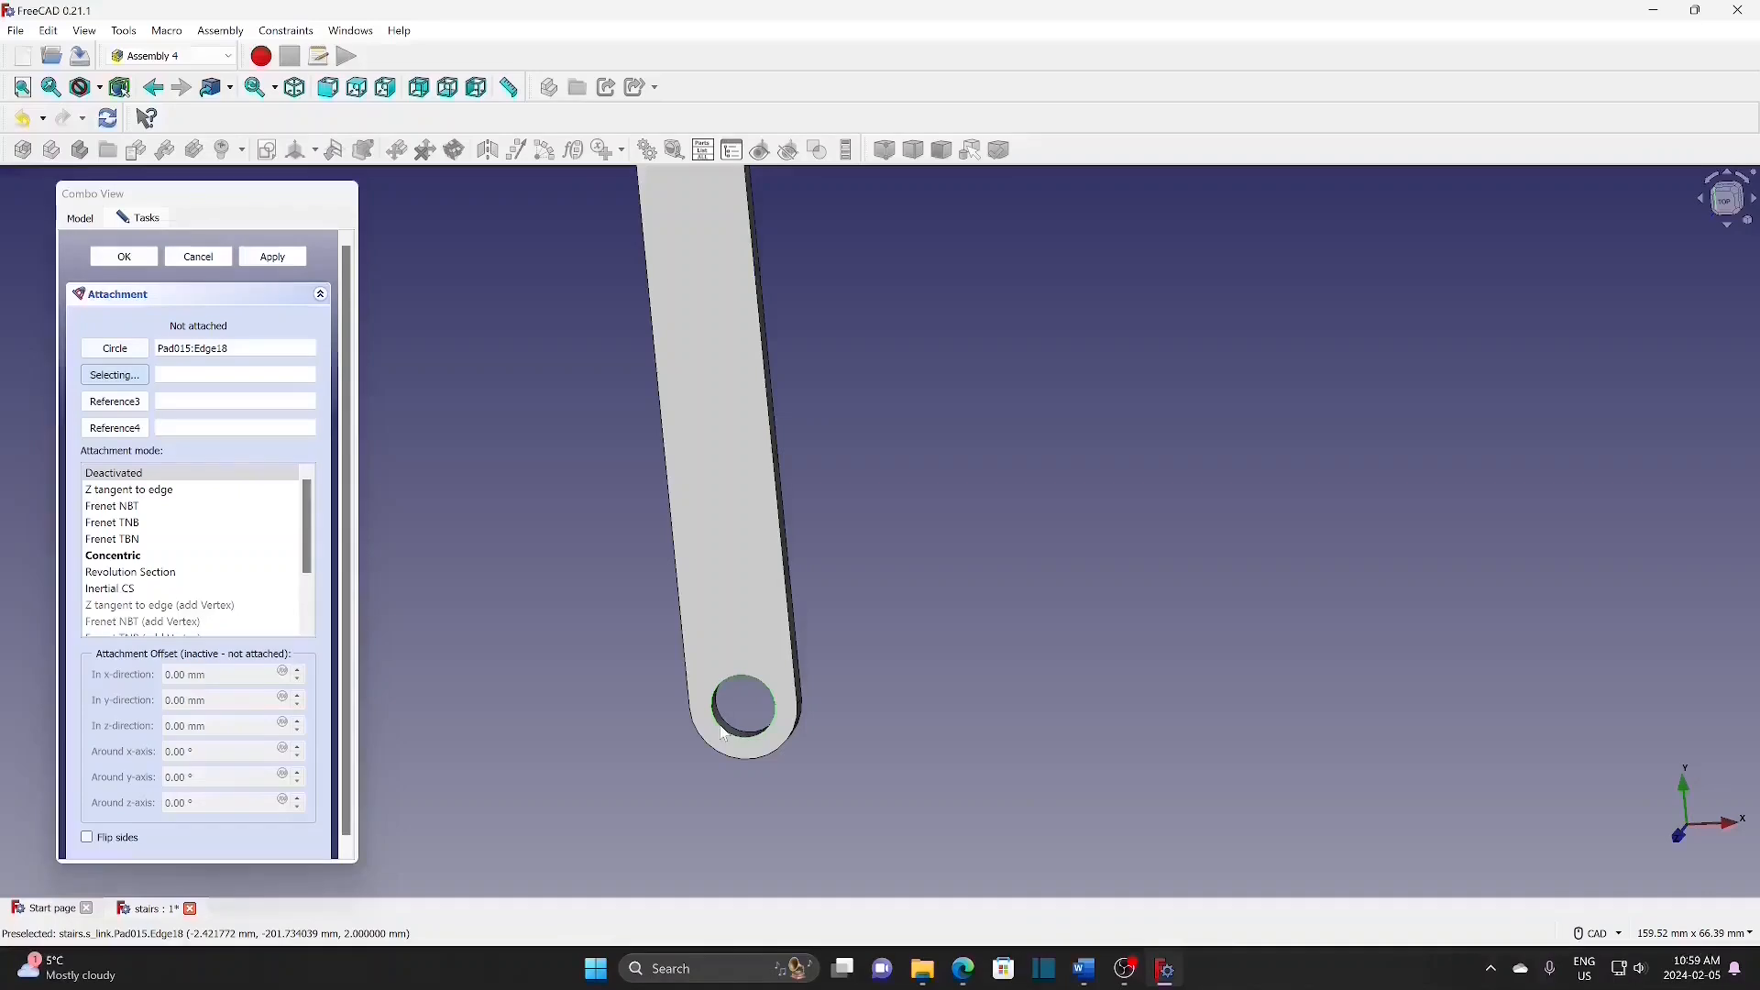
pyautogui.click(146, 556)
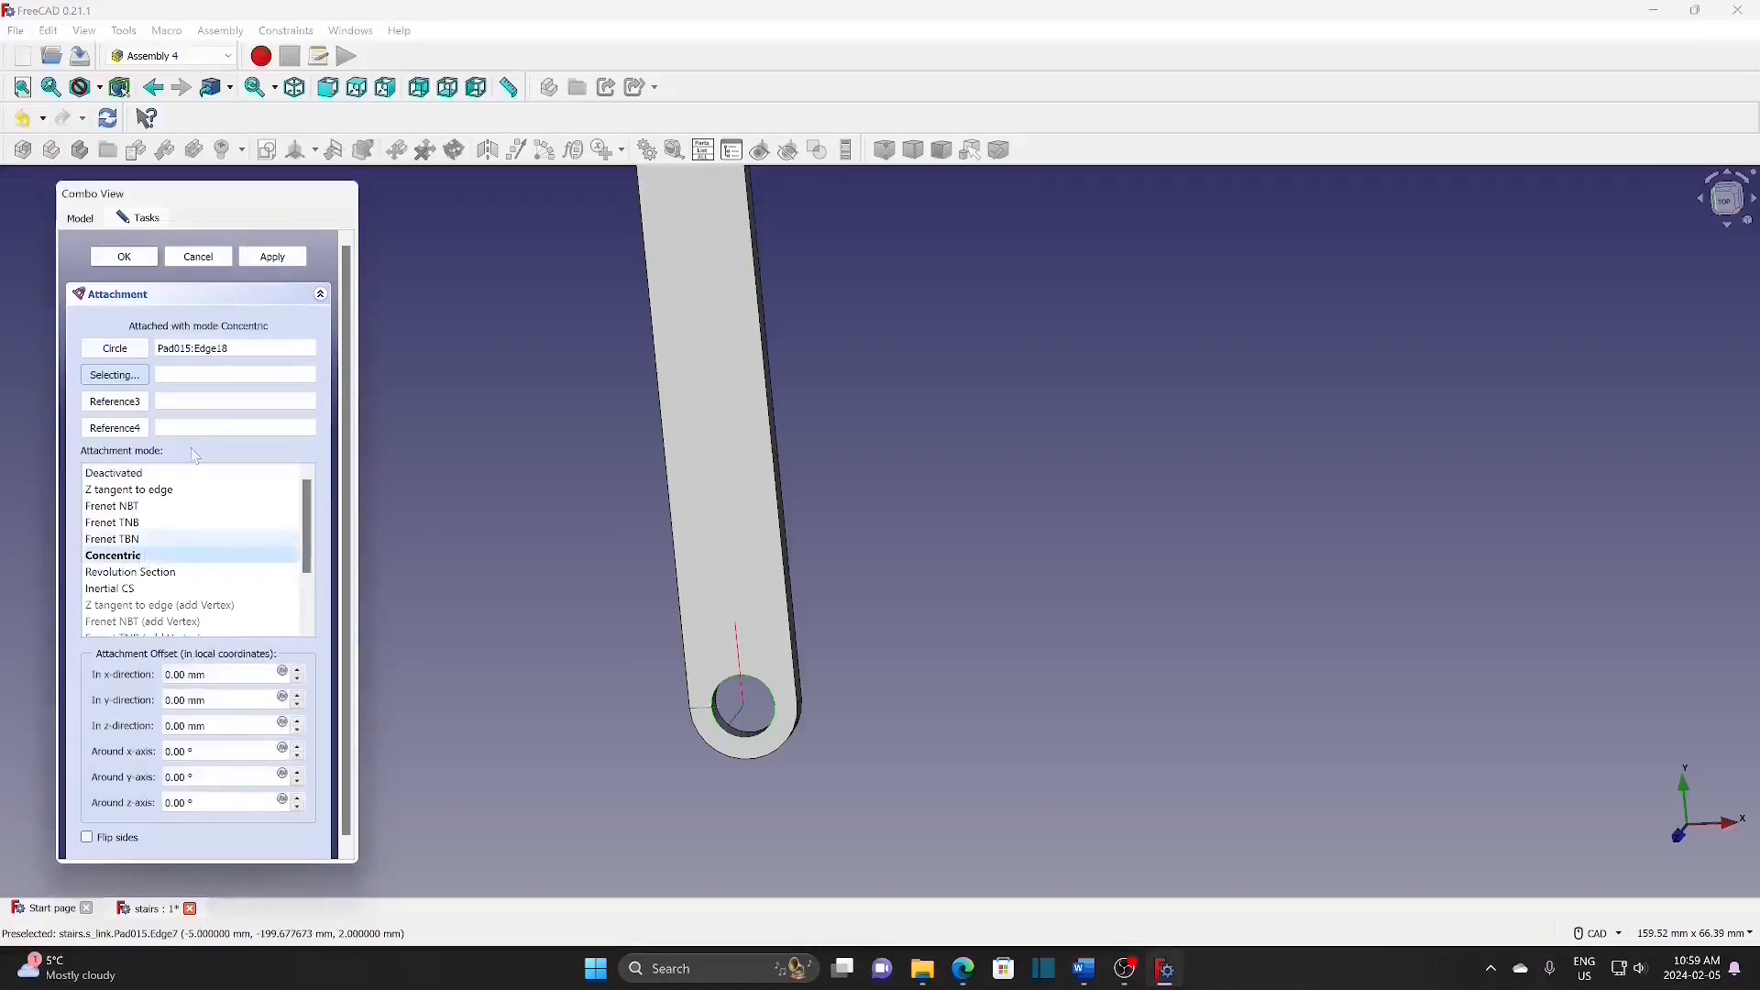
pyautogui.click(111, 260)
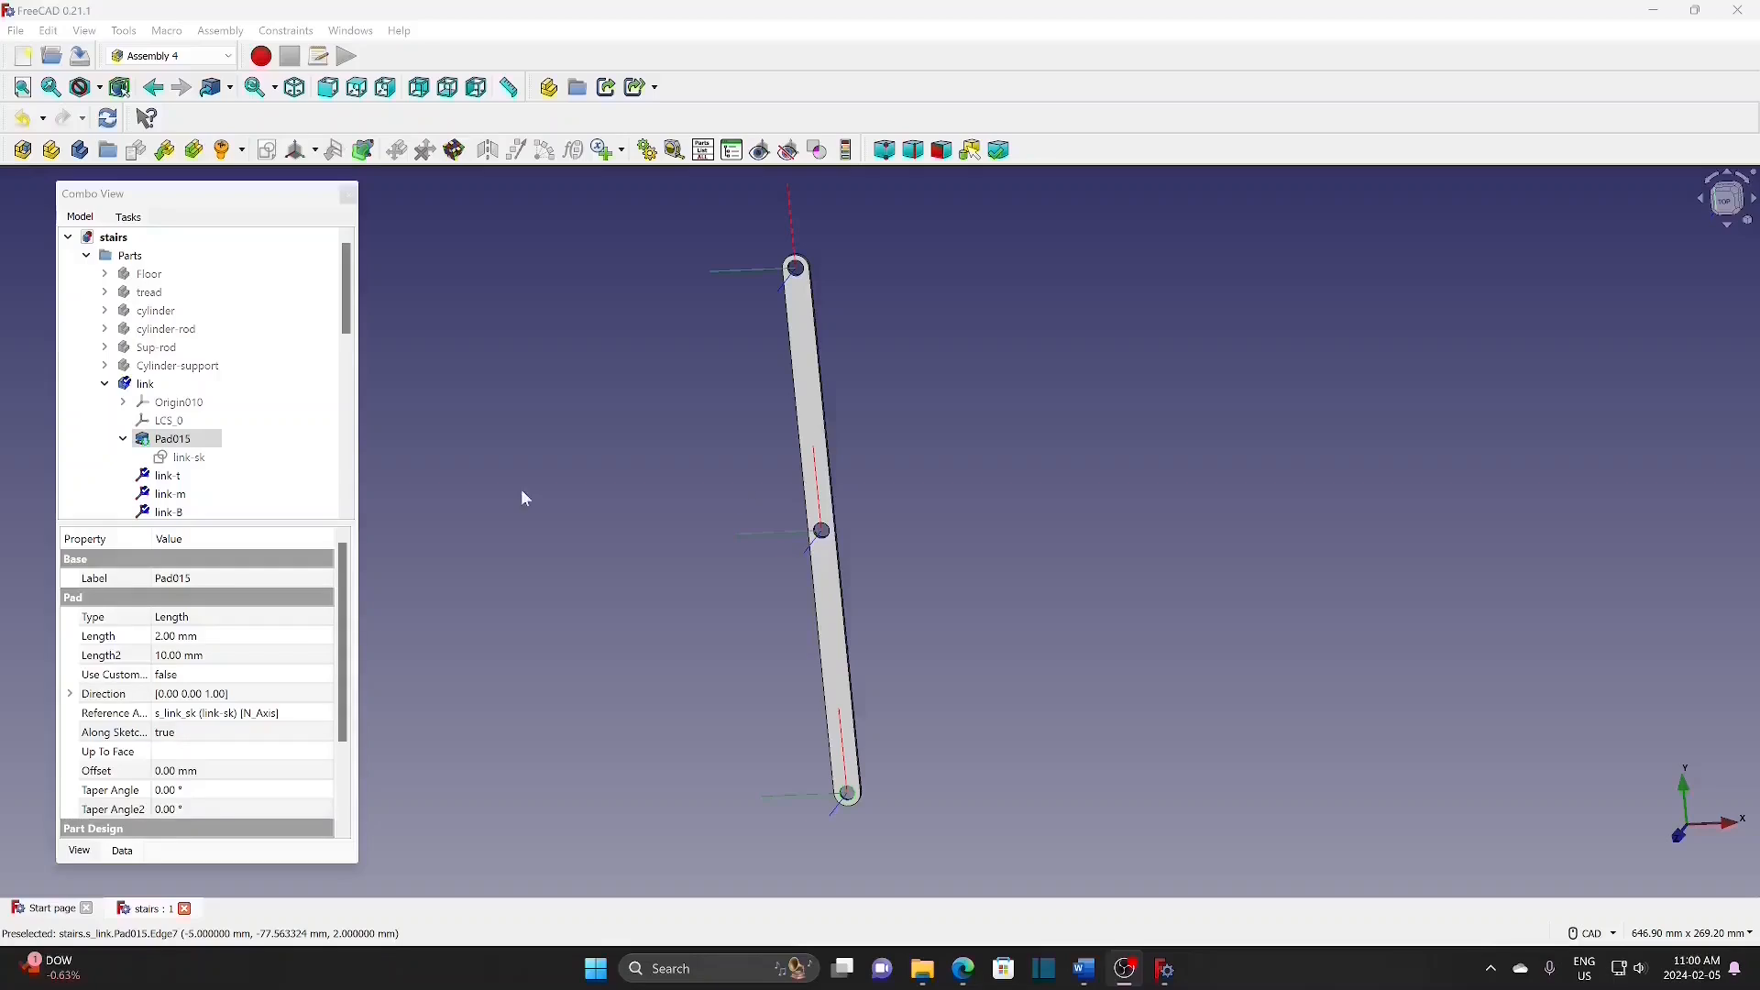
# Step: Create a new document and save it as 'link', replacing the existing file
pyautogui.click(68, 237)
pyautogui.click(16, 31)
pyautogui.click(55, 55)
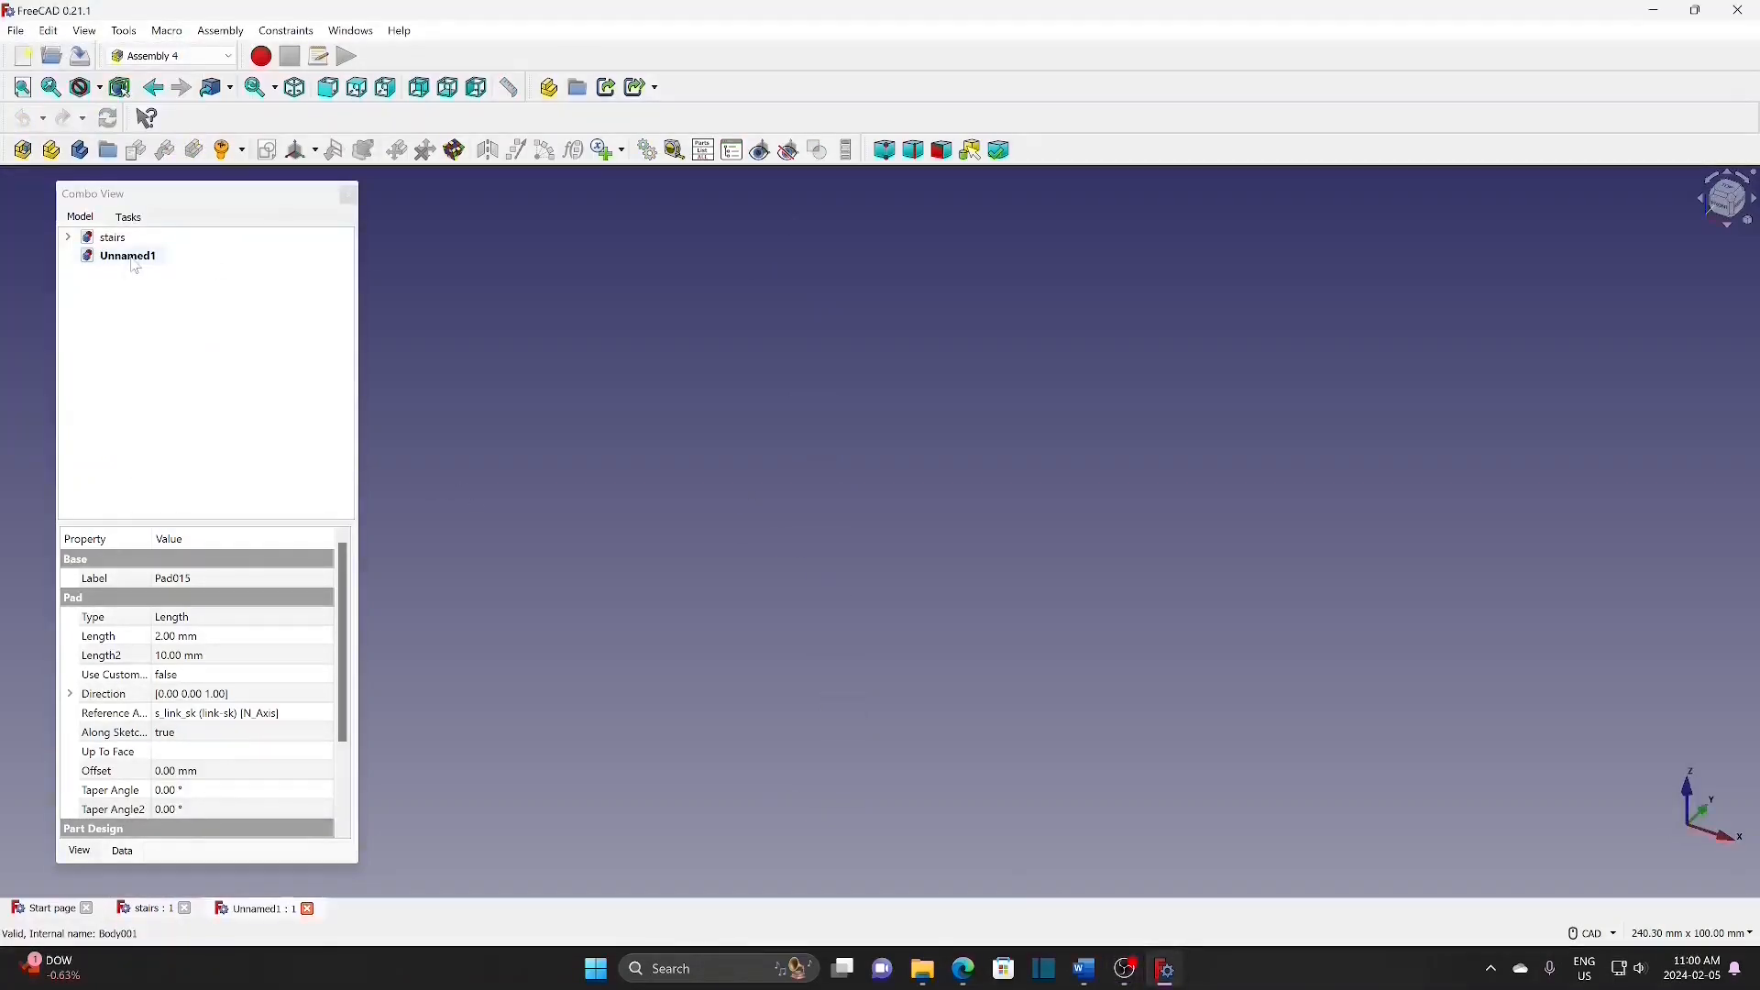
pyautogui.click(15, 31)
pyautogui.click(63, 192)
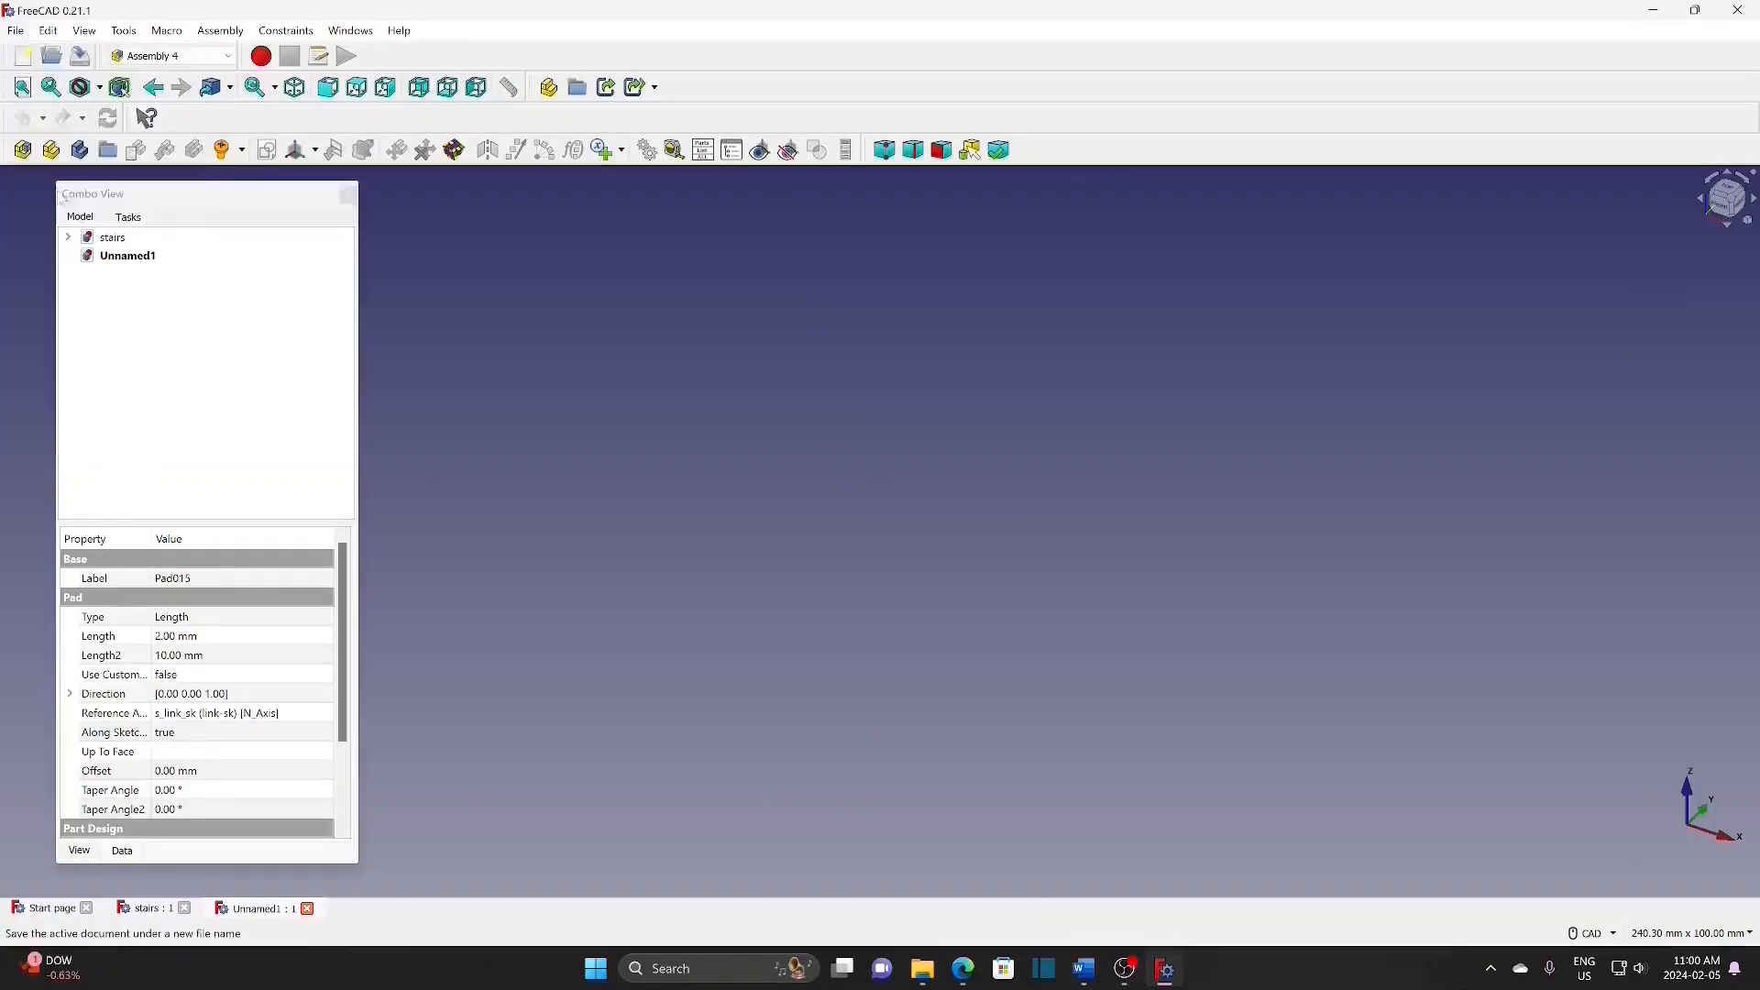
pyautogui.doubleClick(193, 254)
pyautogui.click(927, 486)
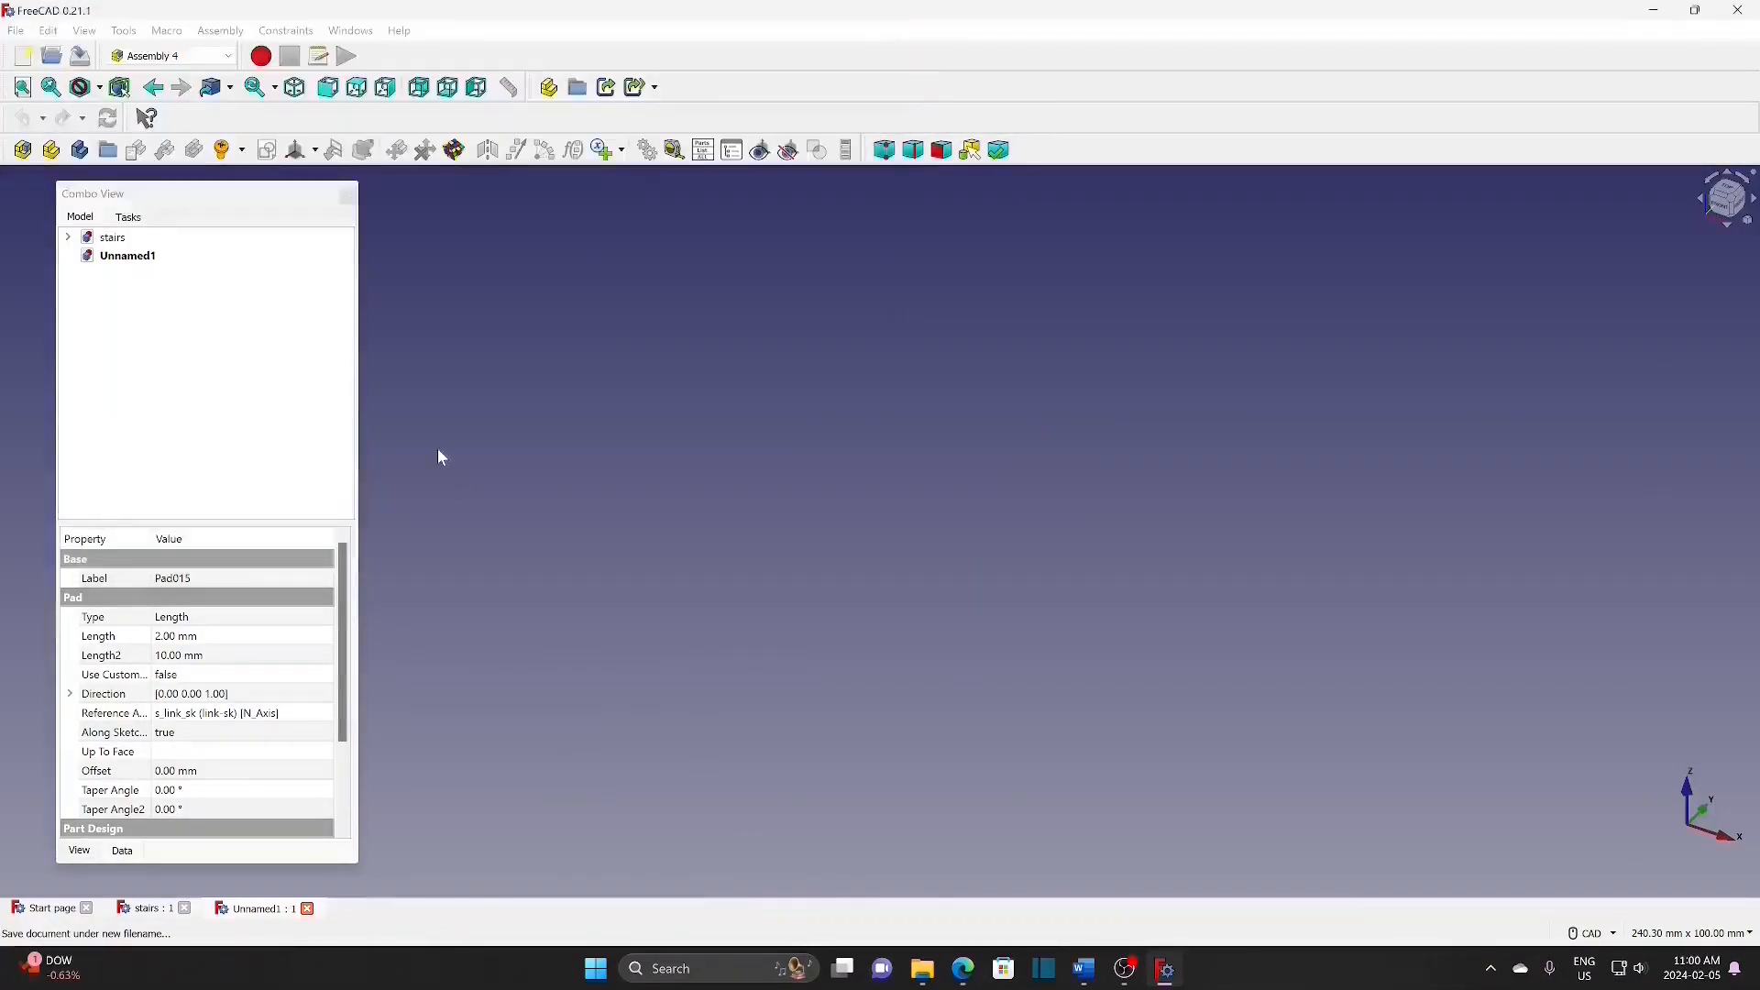
# Step: Add an assembly to the link document and start a sketch named link-AS in it
pyautogui.click(110, 259)
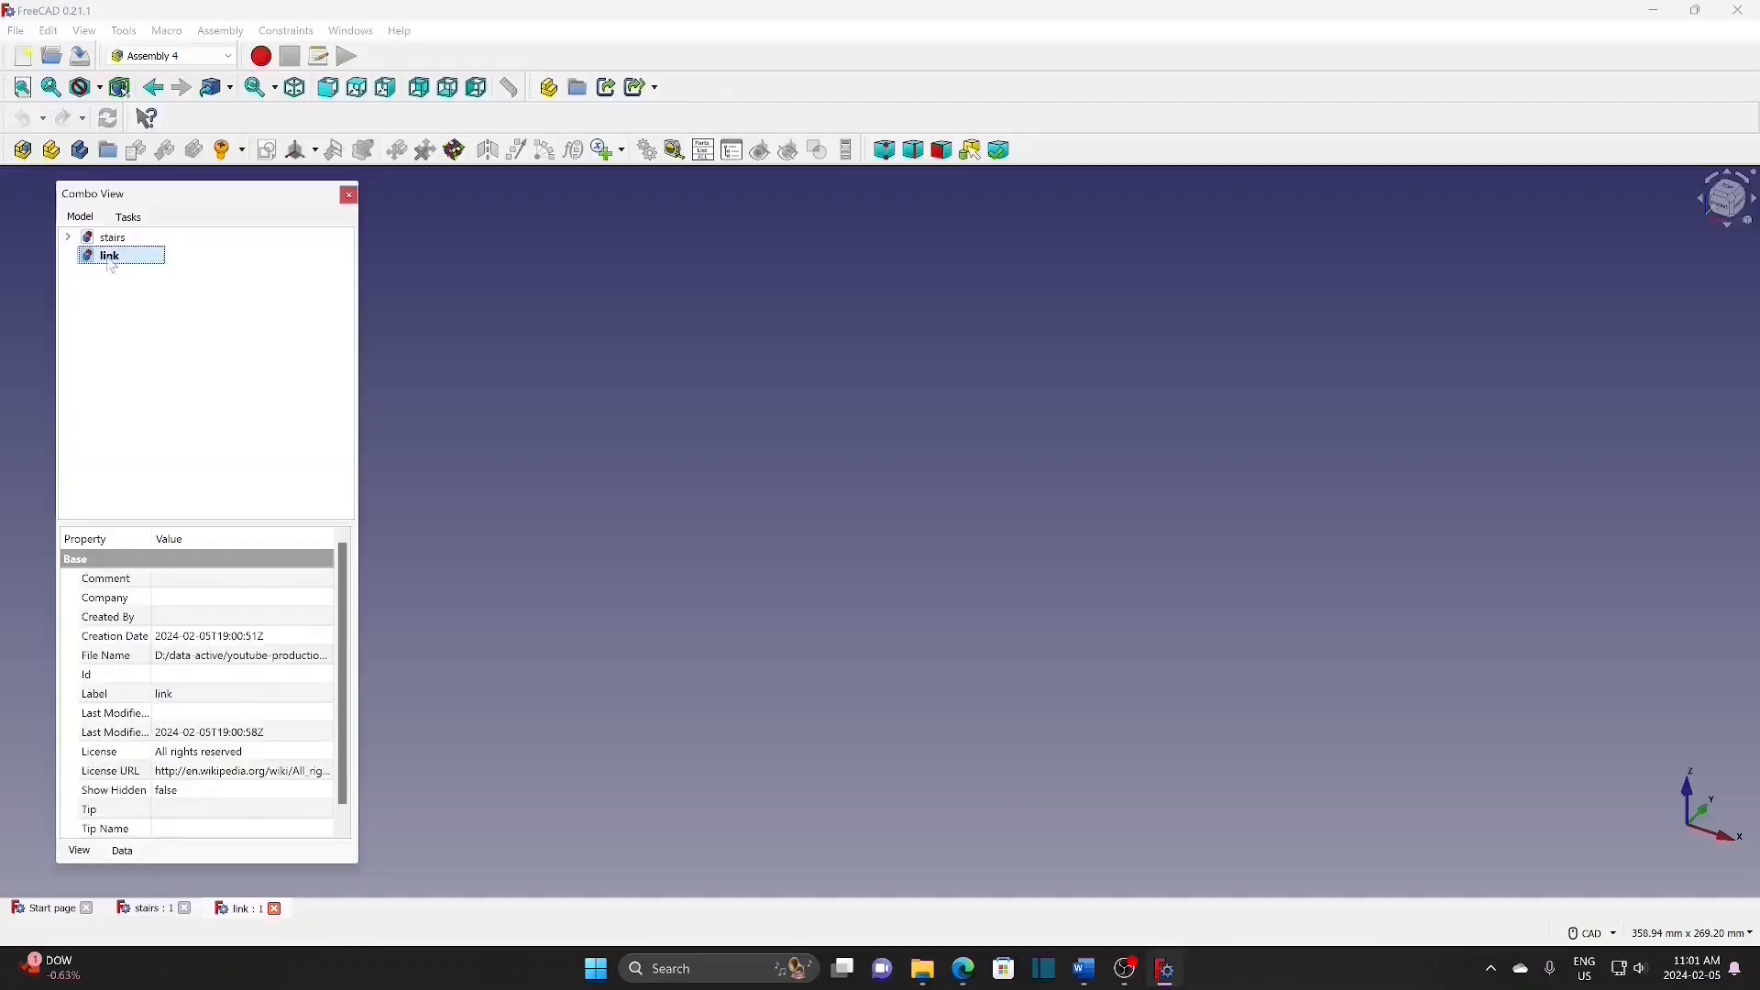
pyautogui.click(23, 151)
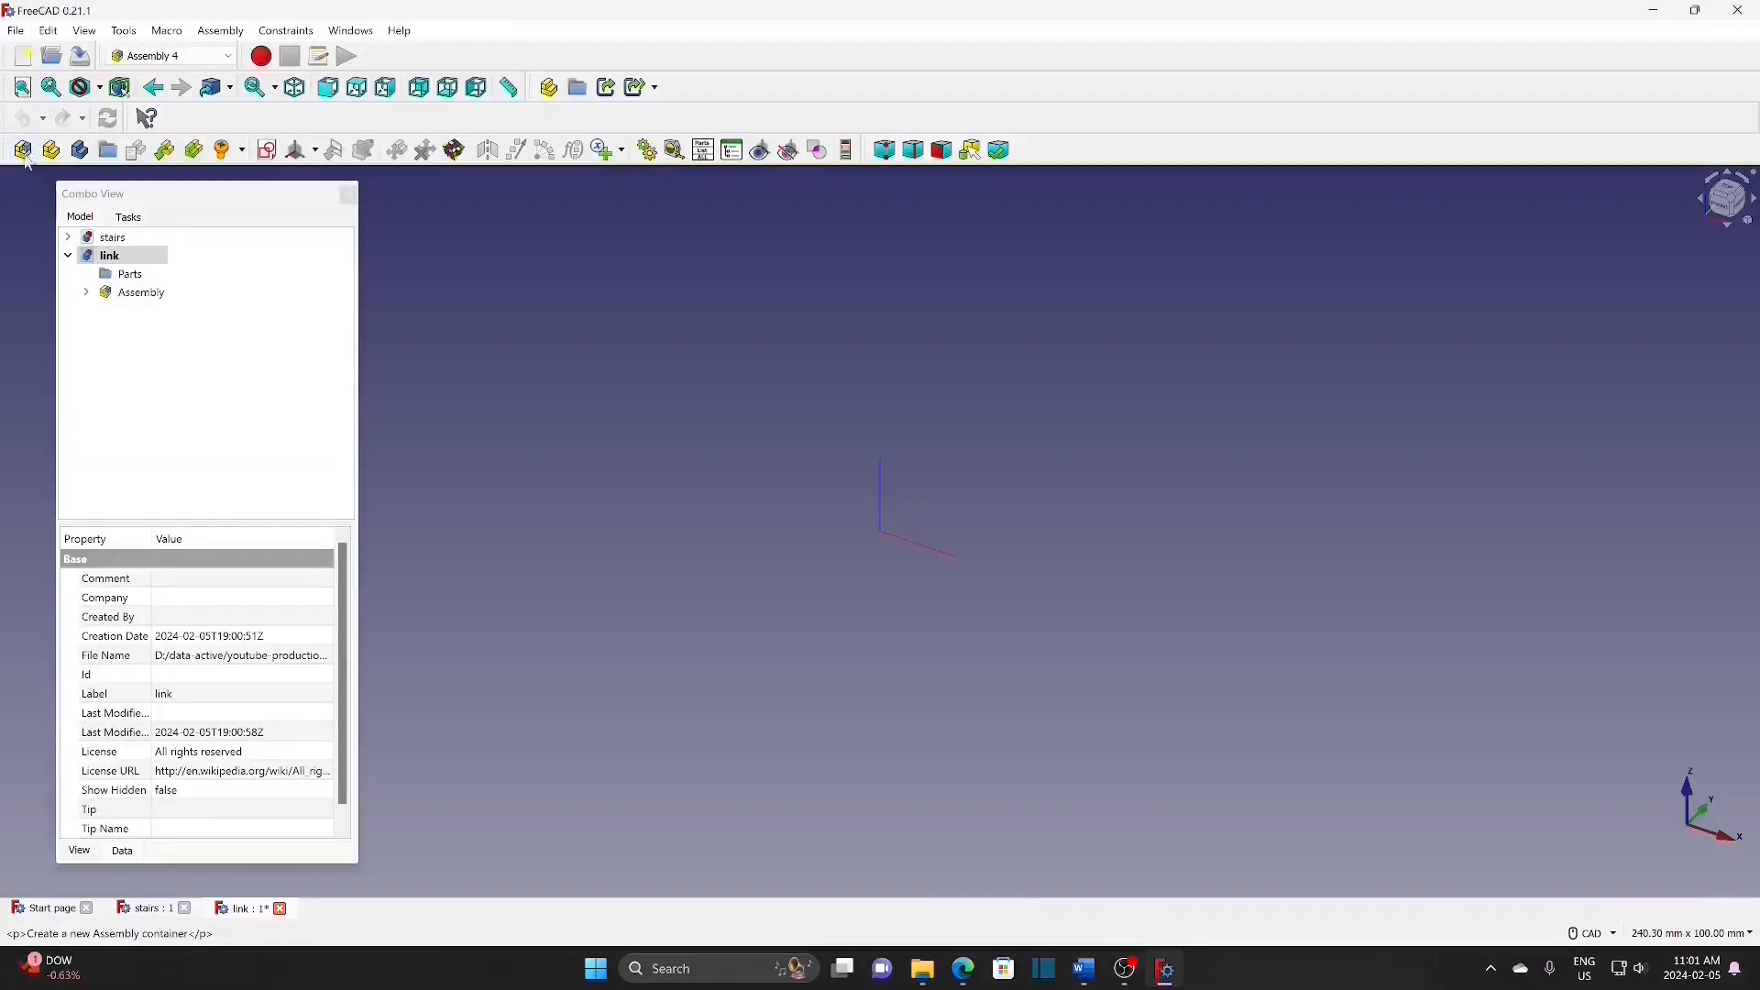
pyautogui.click(147, 294)
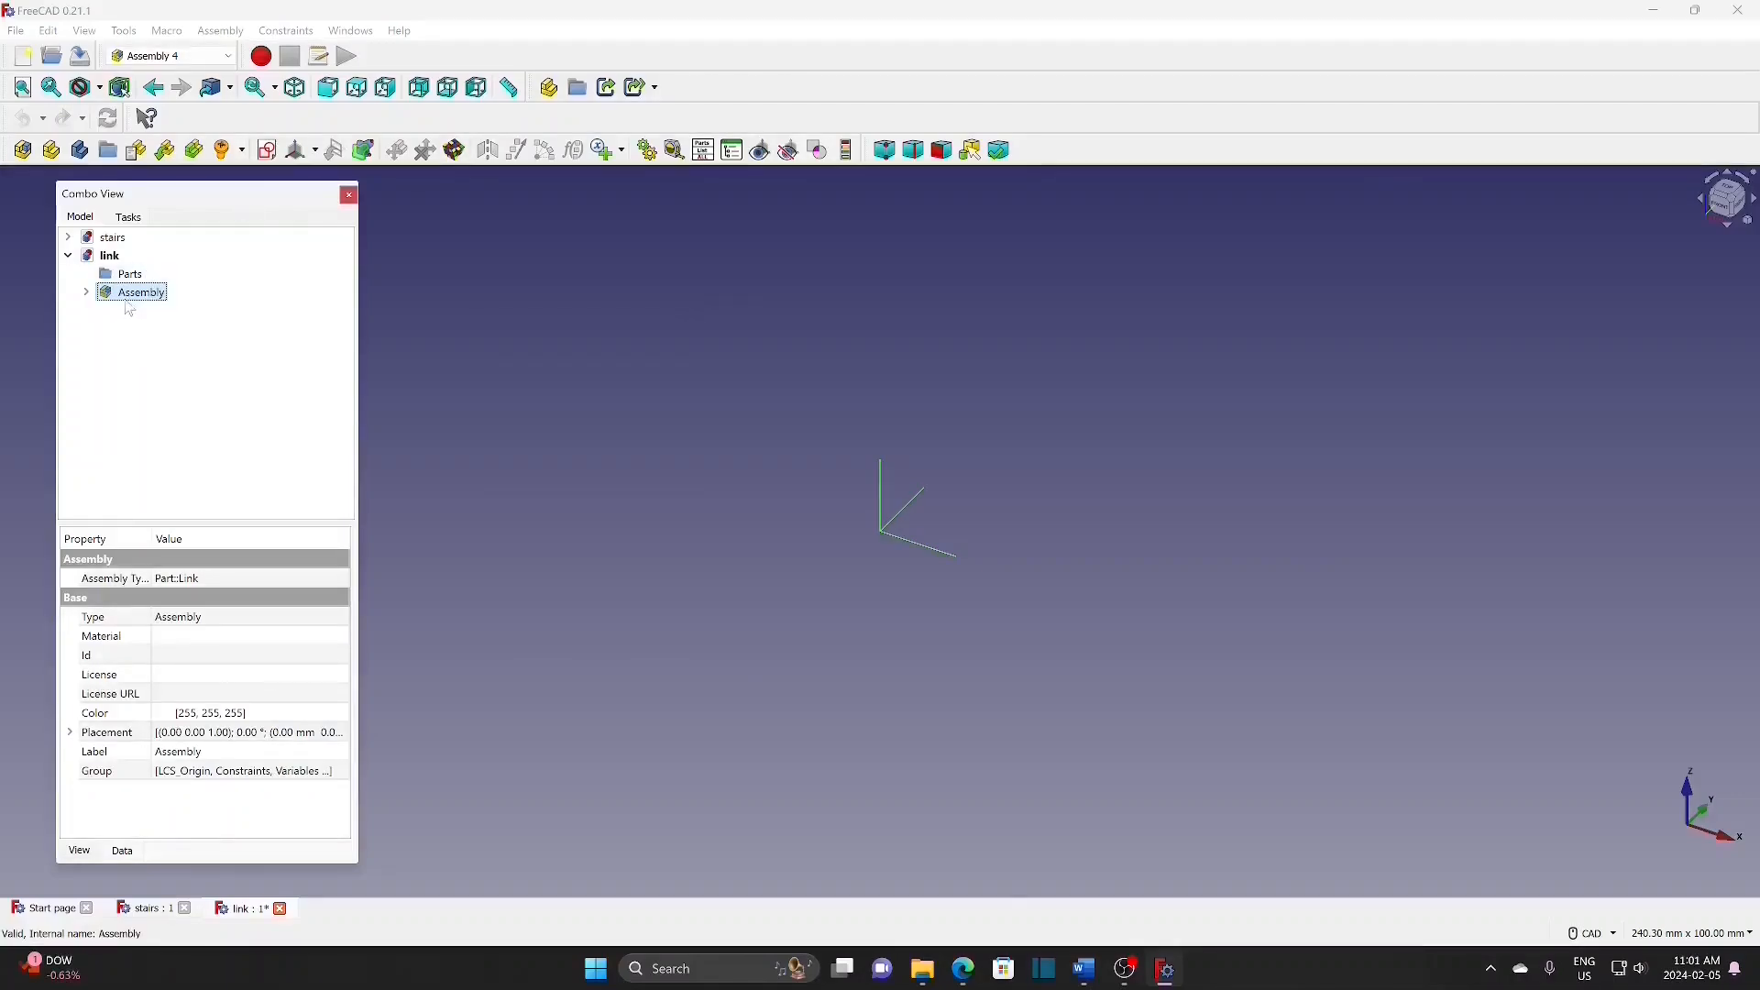
pyautogui.click(267, 151)
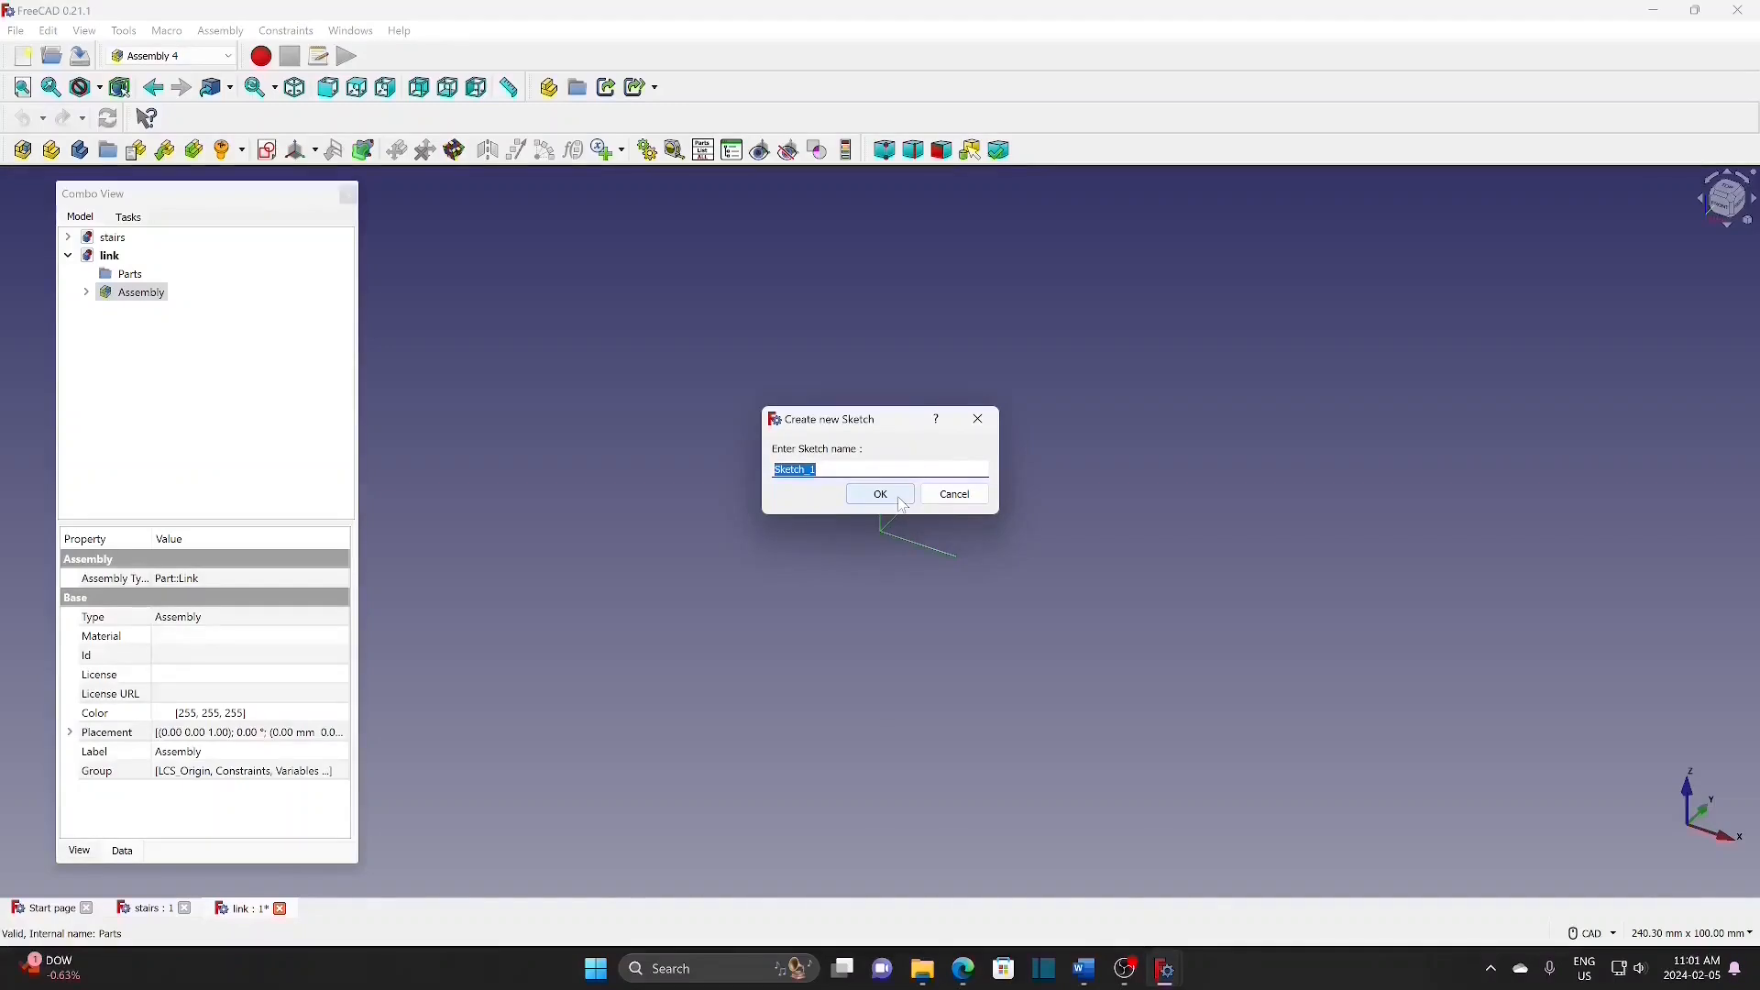
pyautogui.write('link-AS')
pyautogui.click(902, 501)
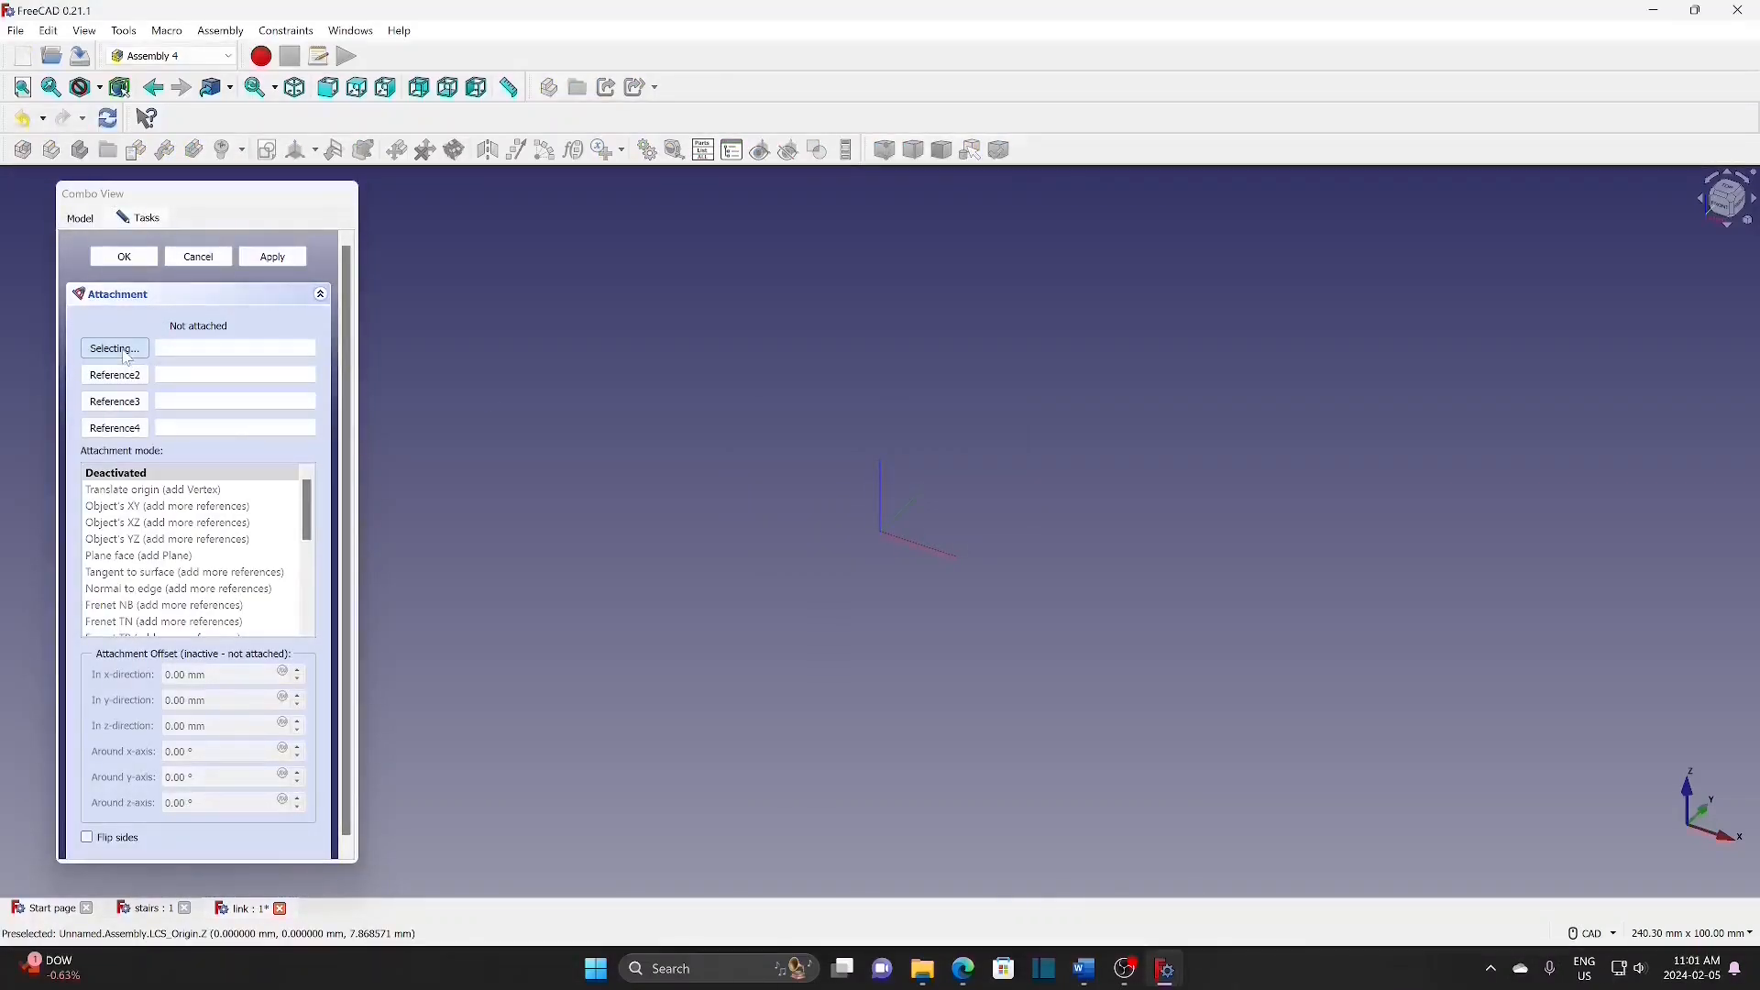
# Step: Attach the link-AS sketch flat to LCS_Origin and open it for editing
pyautogui.click(81, 219)
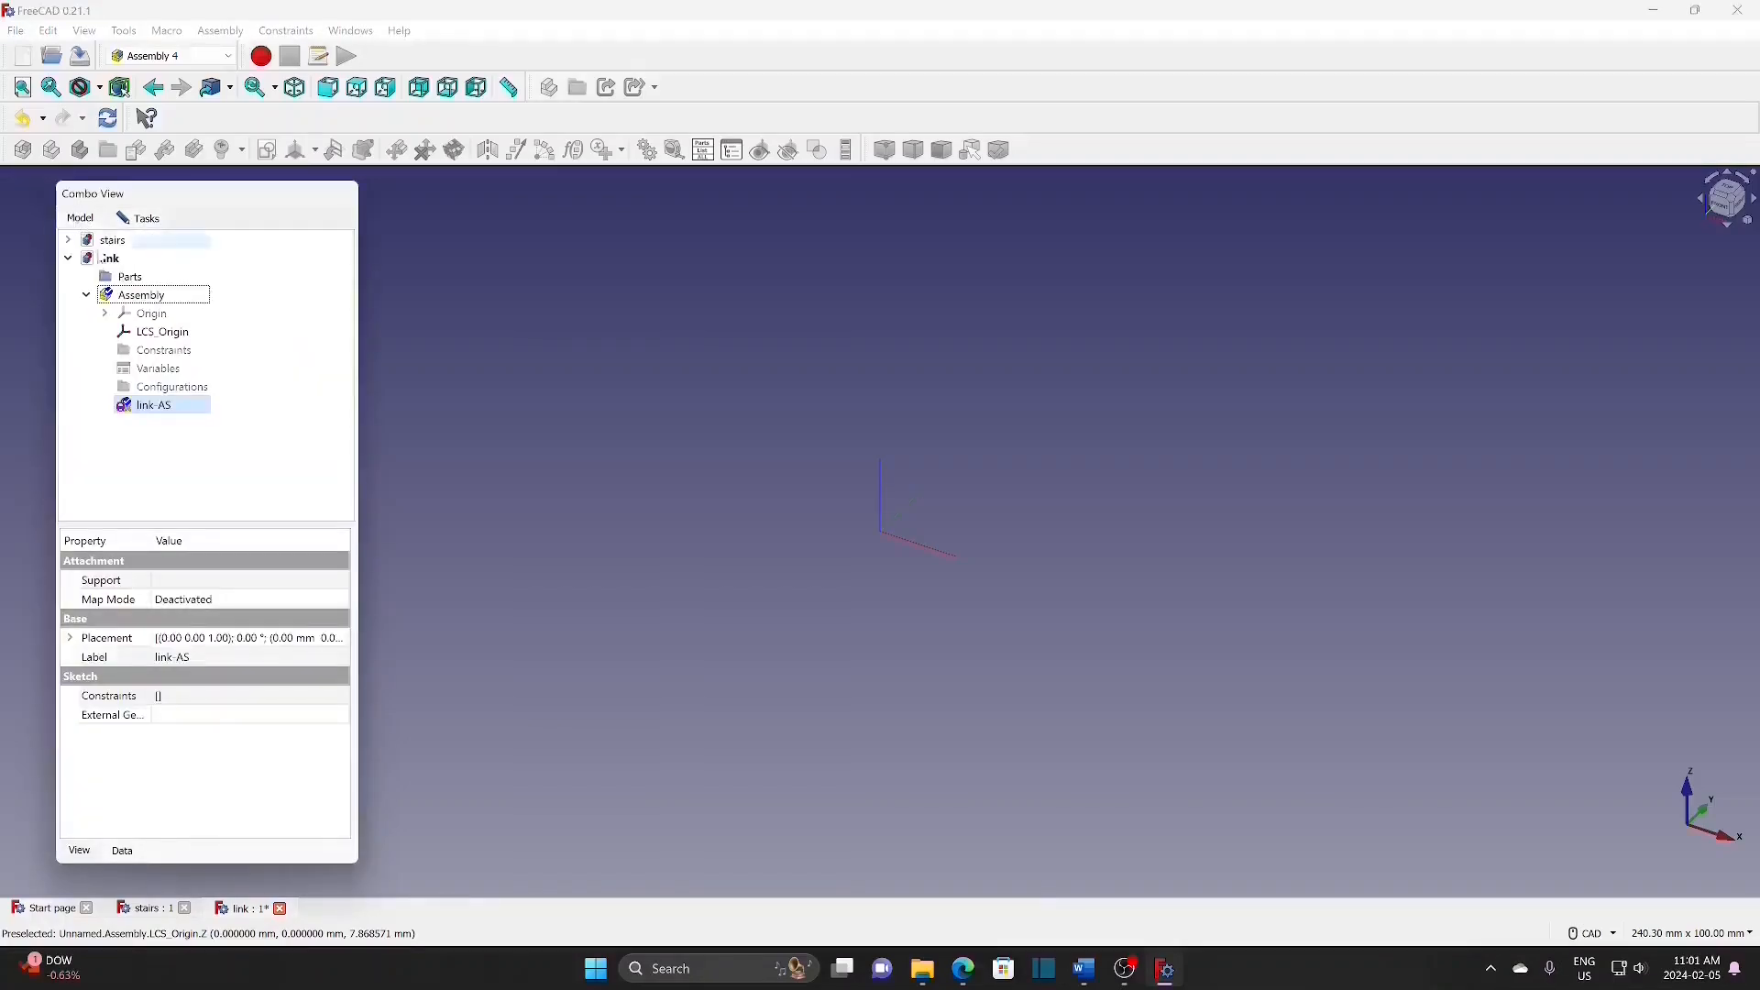
pyautogui.click(162, 334)
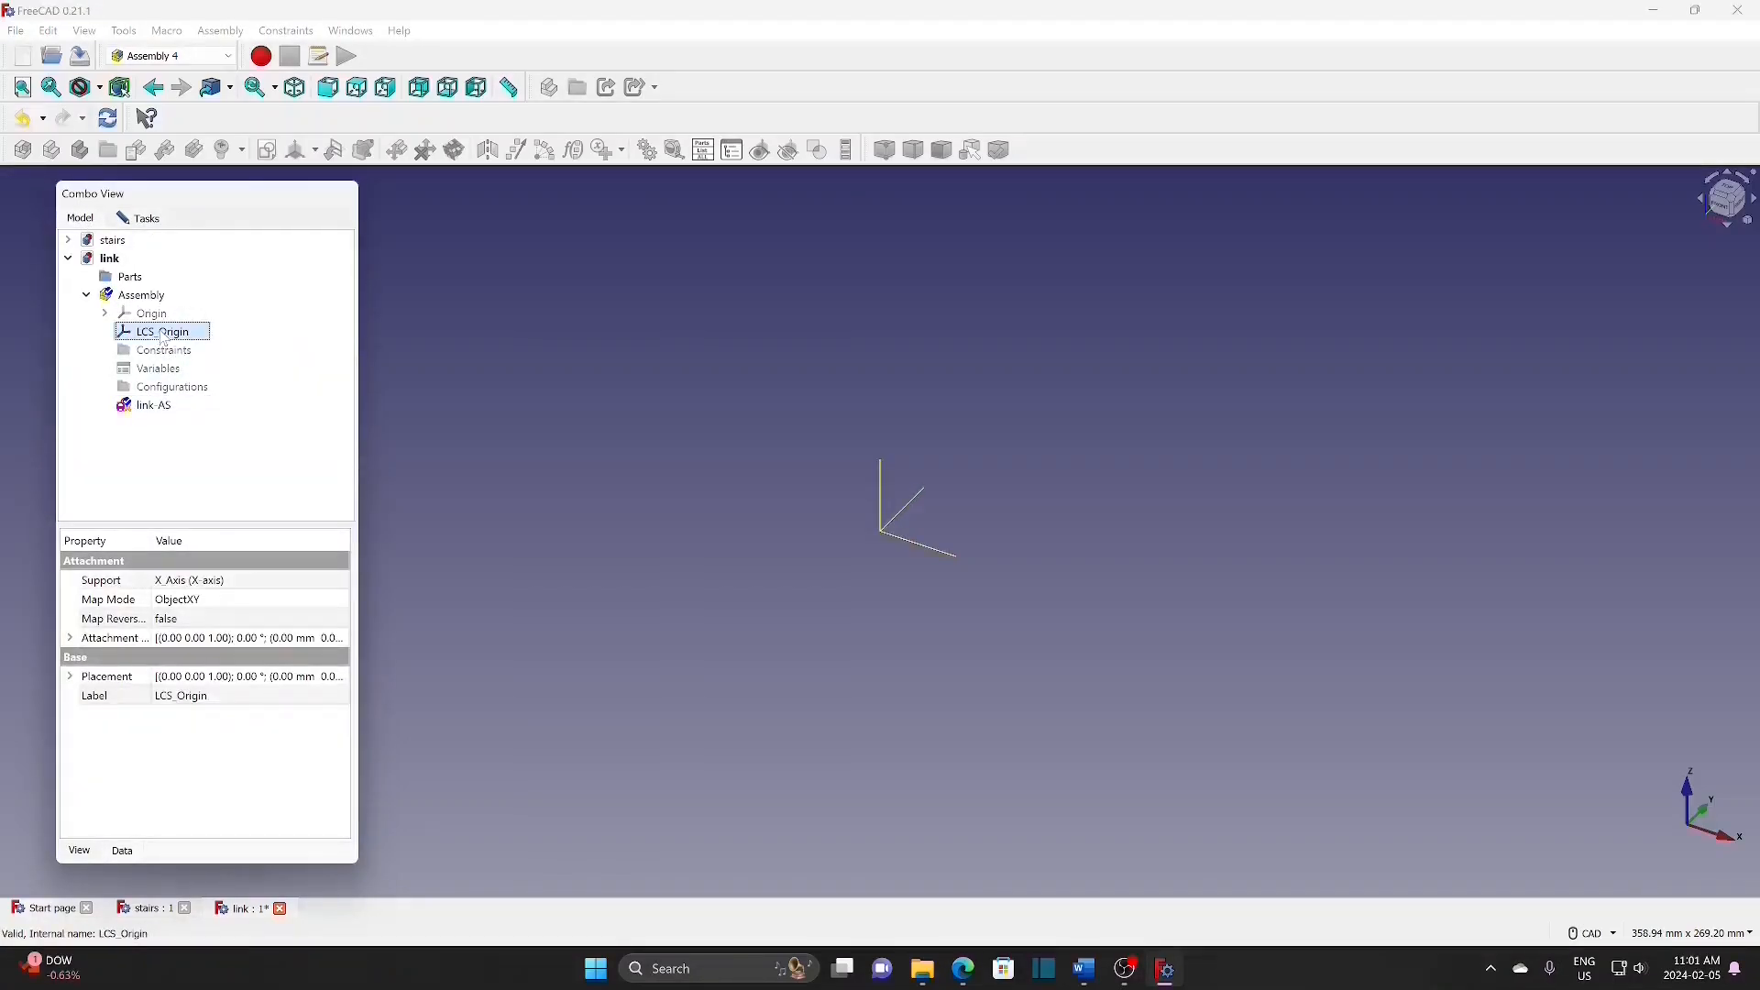
pyautogui.doubleClick(163, 336)
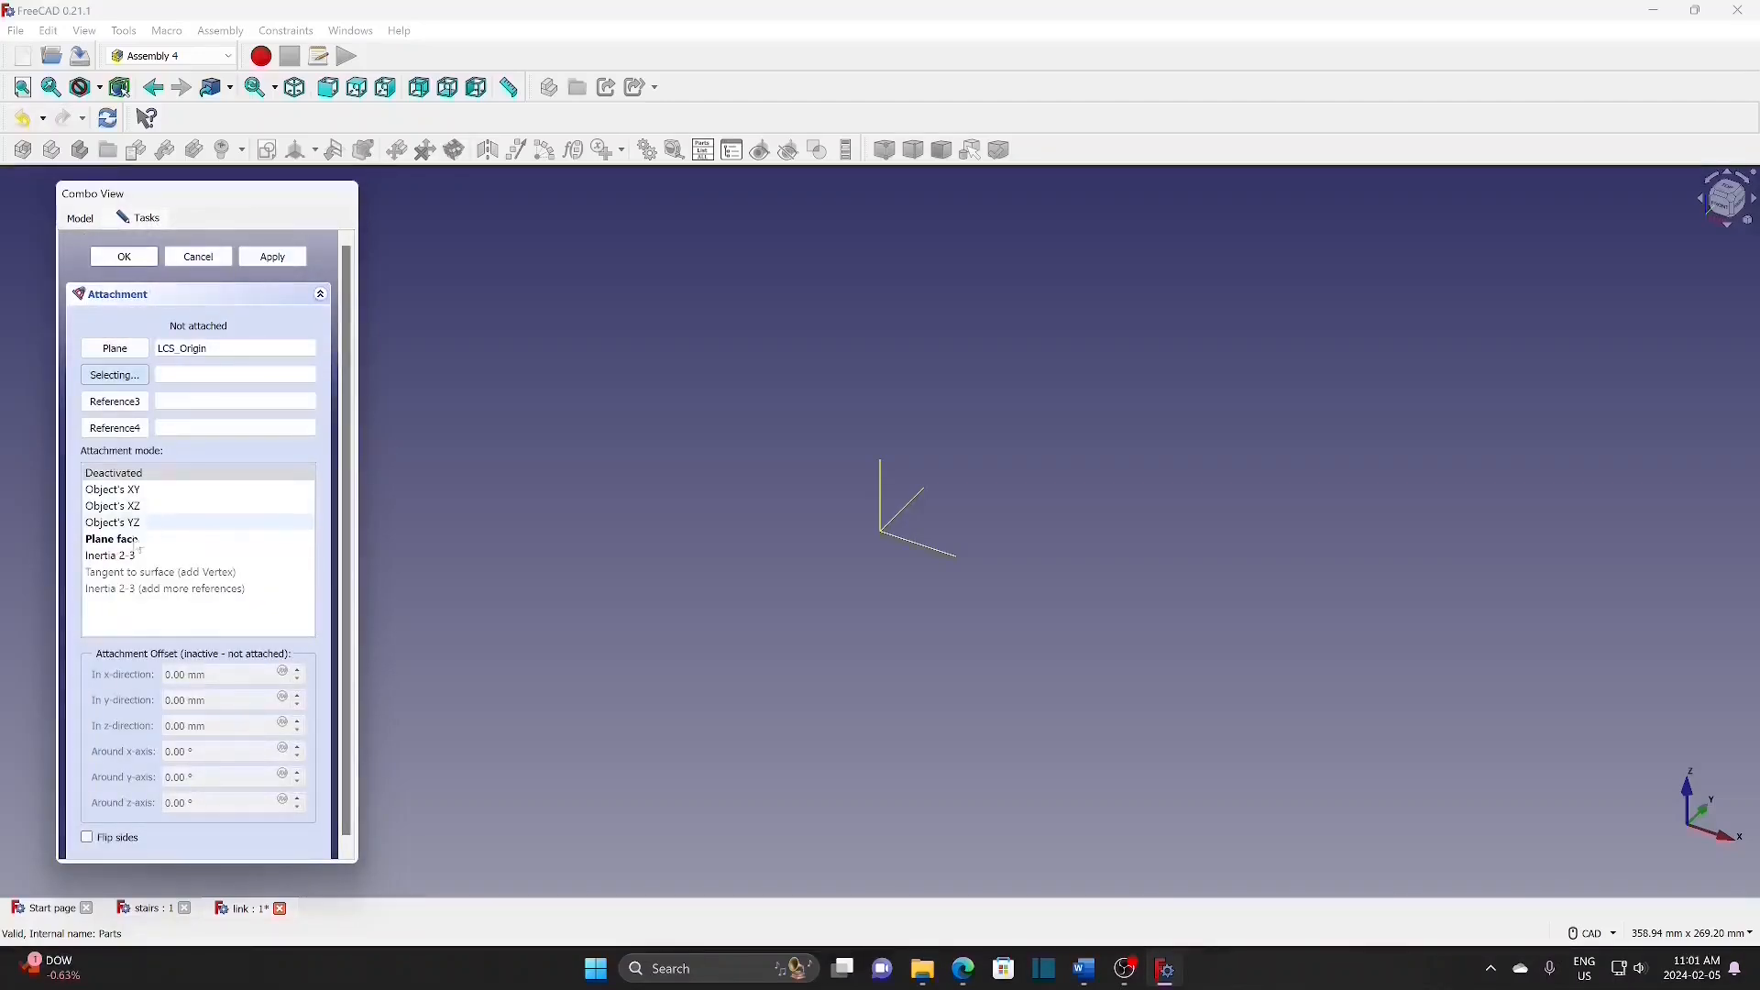
pyautogui.click(128, 259)
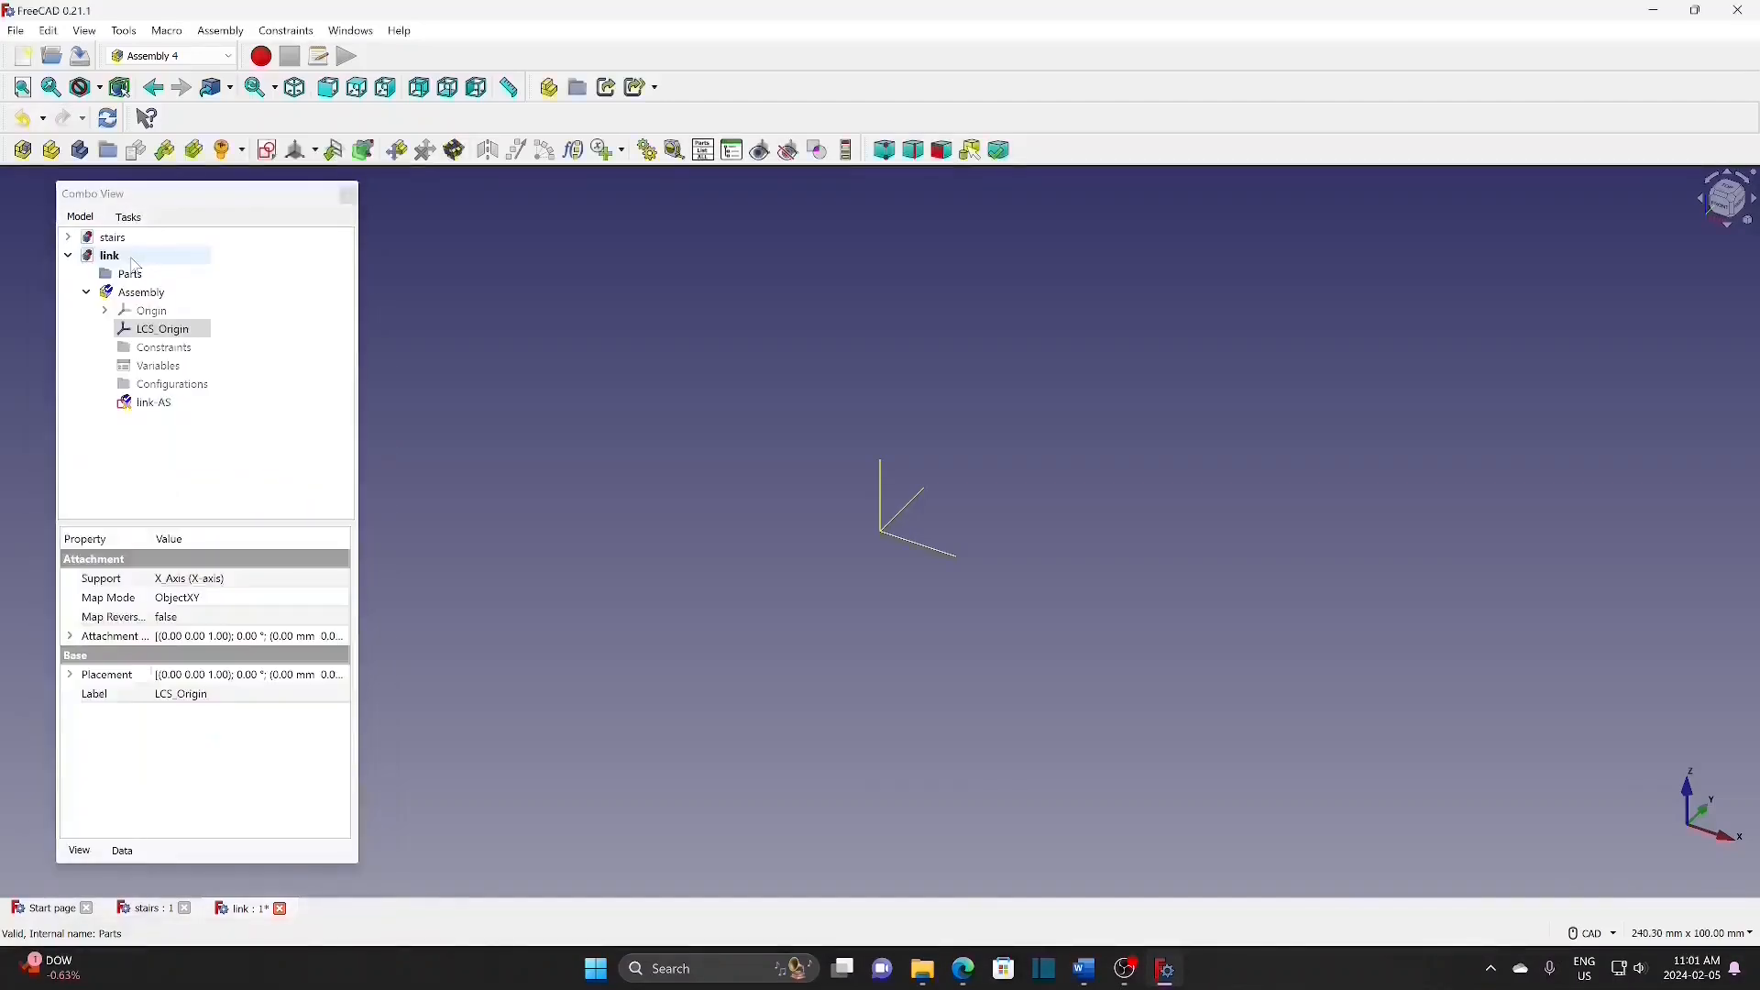
pyautogui.click(158, 404)
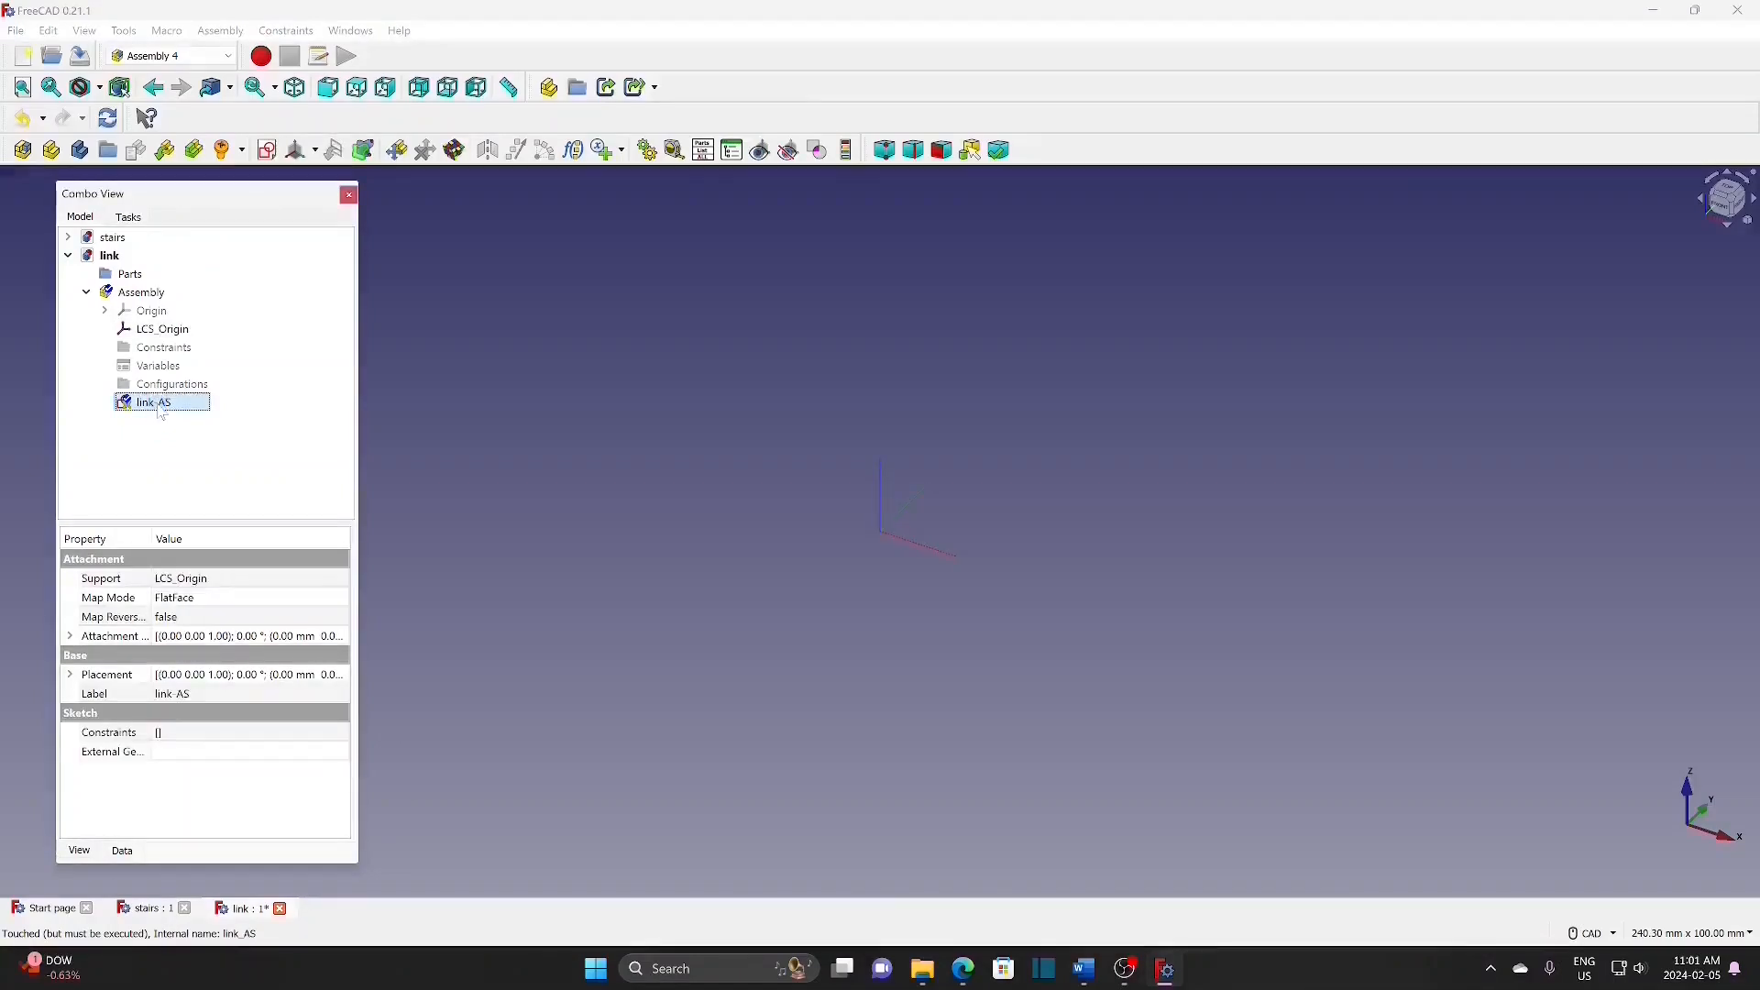
pyautogui.doubleClick(157, 404)
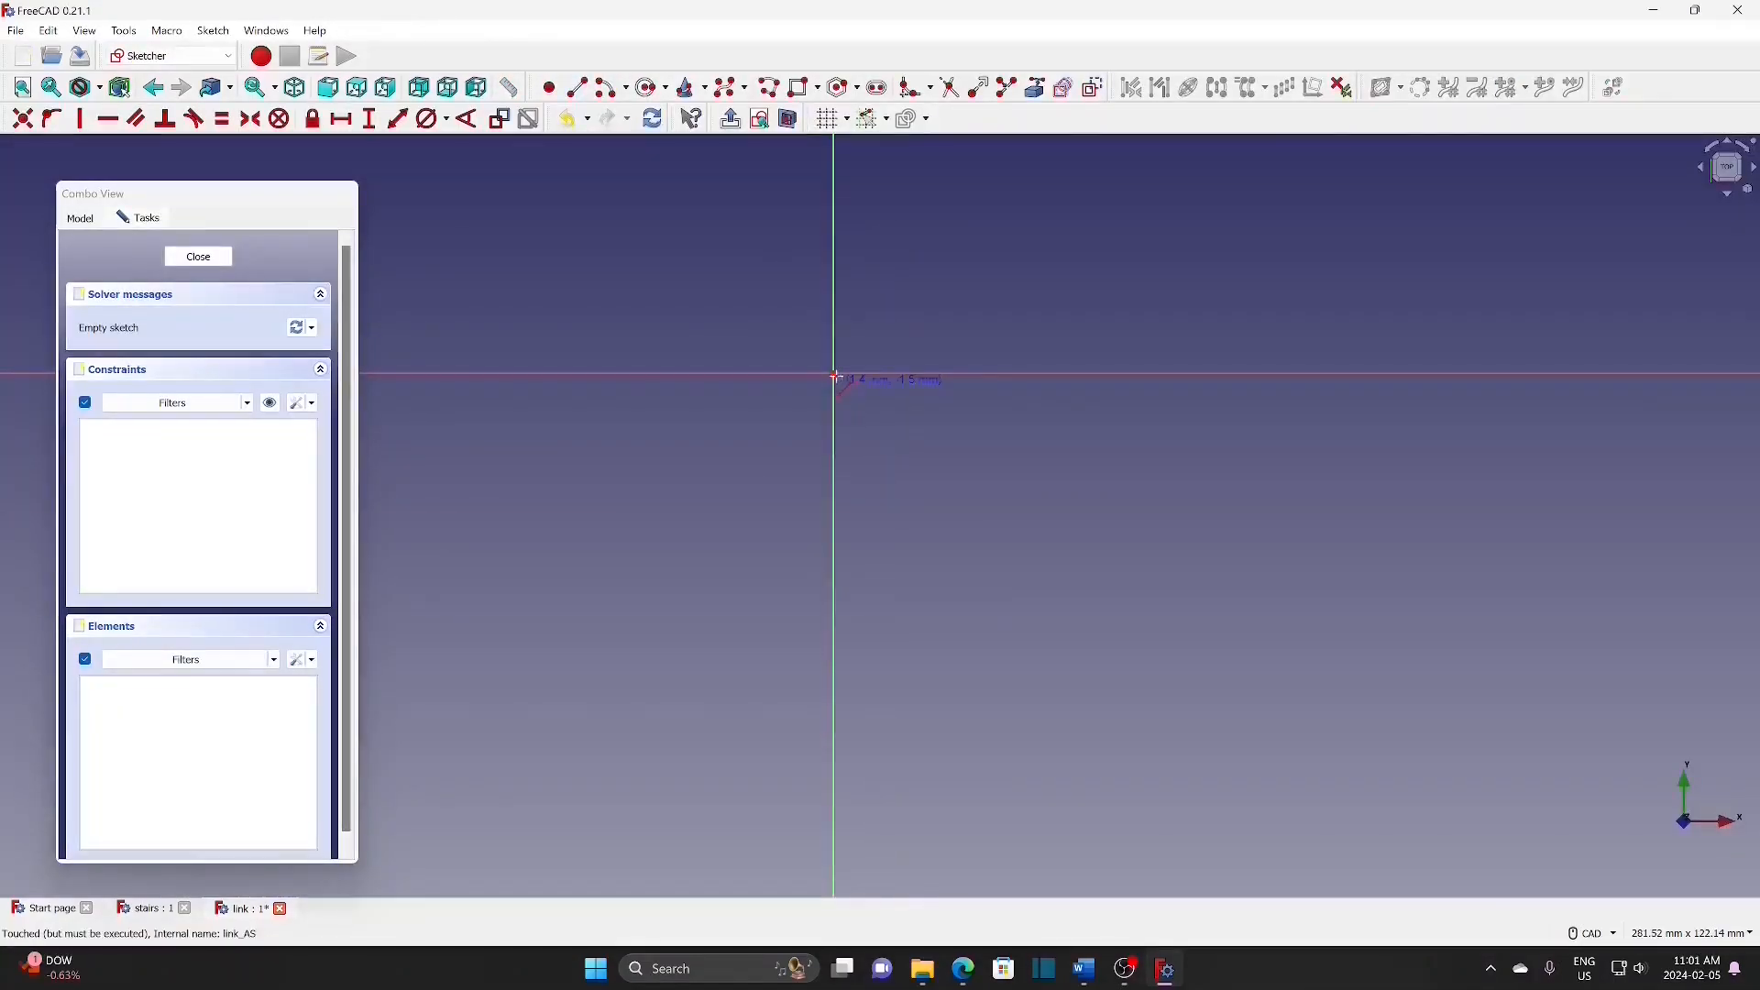
# Step: Draw a vertical line down from the origin, constrain it to 200 mm, and close the sketch
pyautogui.click(834, 376)
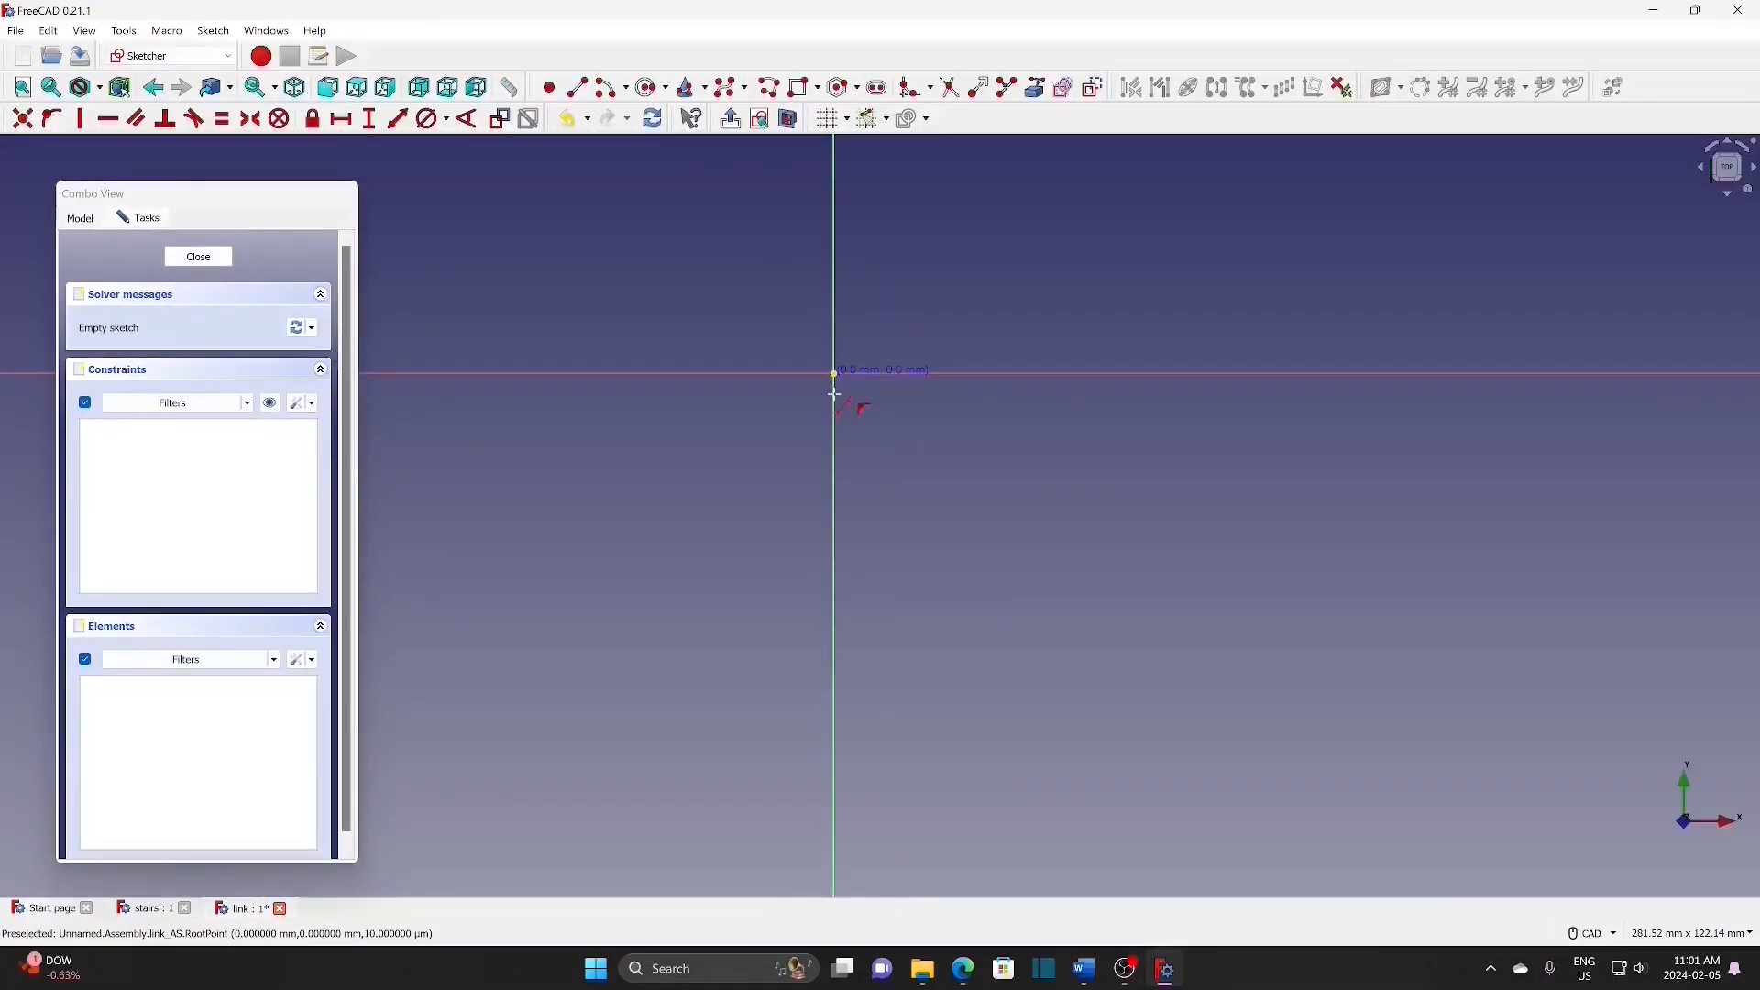
pyautogui.click(833, 788)
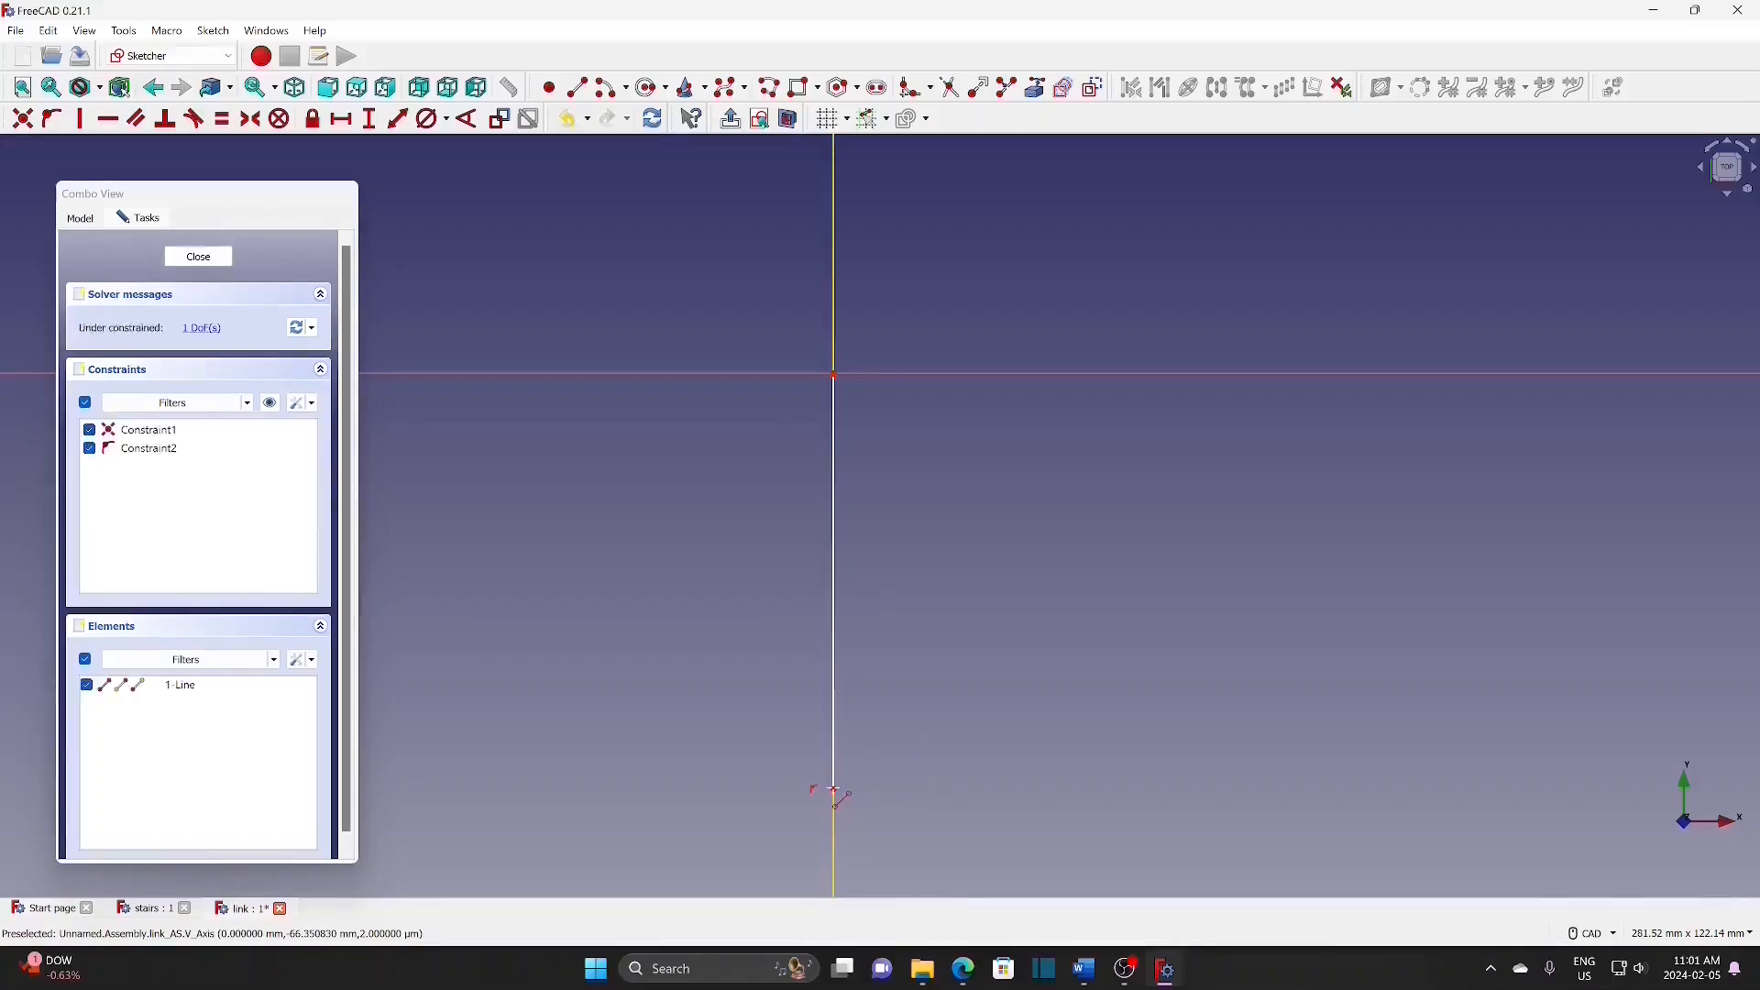
pyautogui.click(381, 126)
pyautogui.click(834, 576)
pyautogui.write('200')
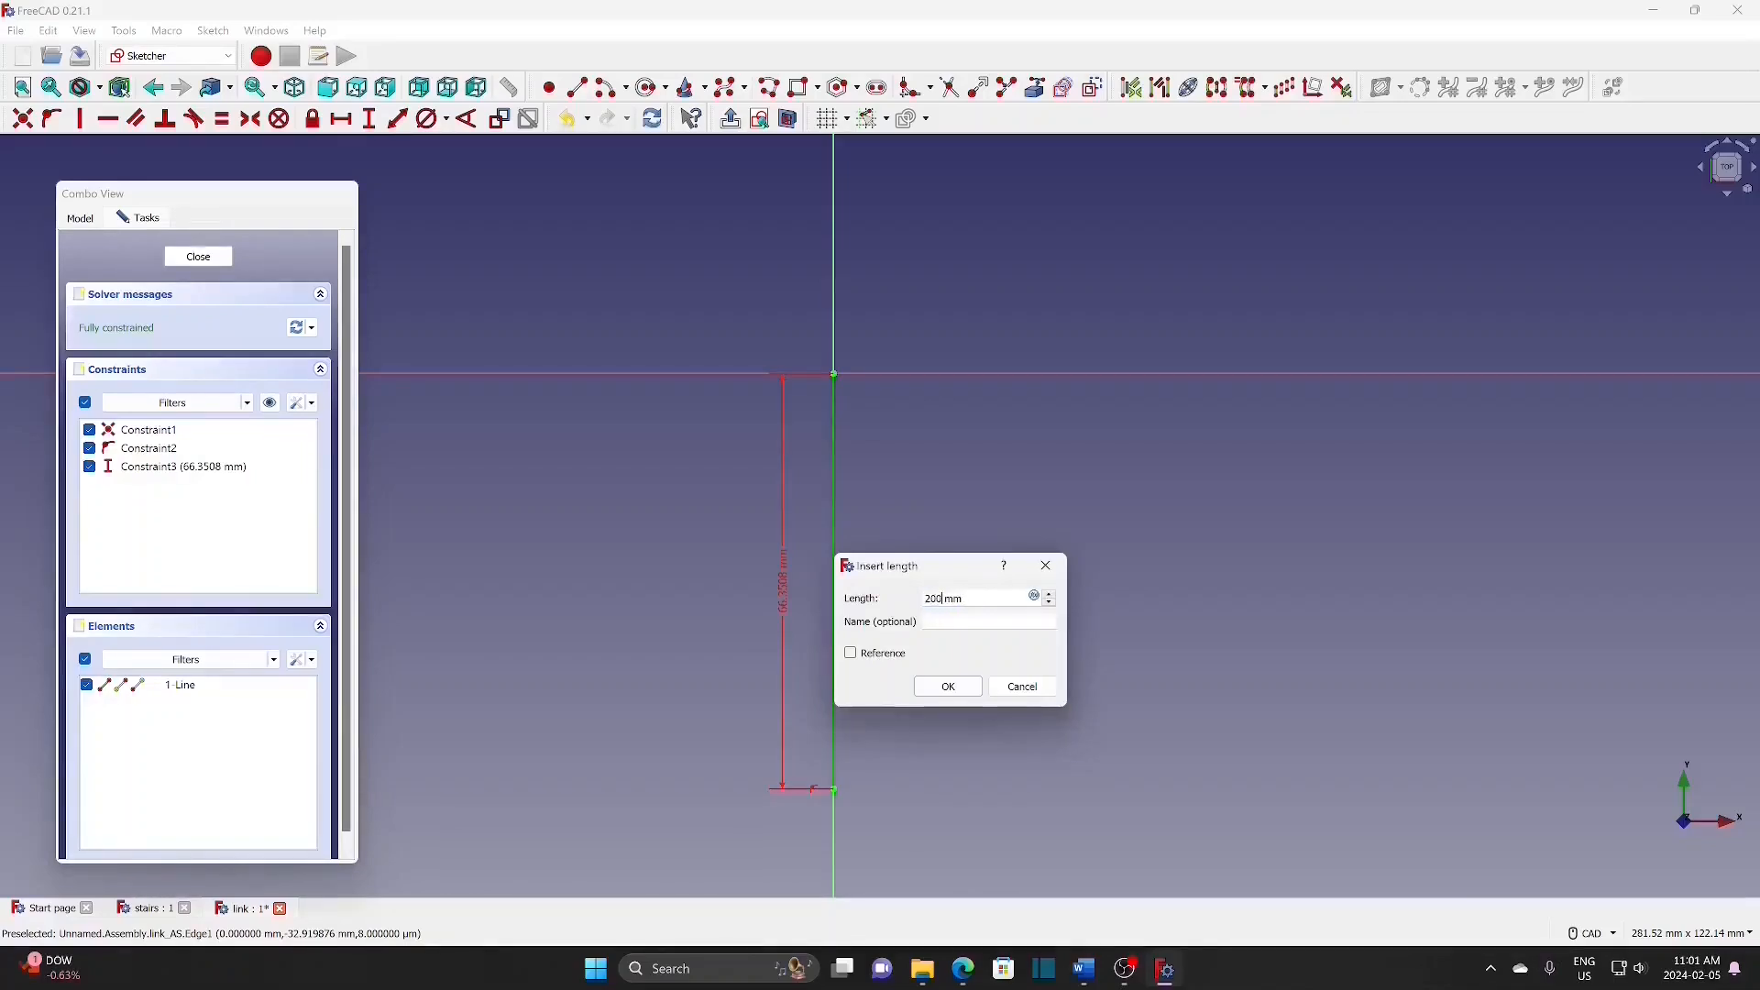
pyautogui.click(949, 687)
pyautogui.scroll(-1, 953, 669)
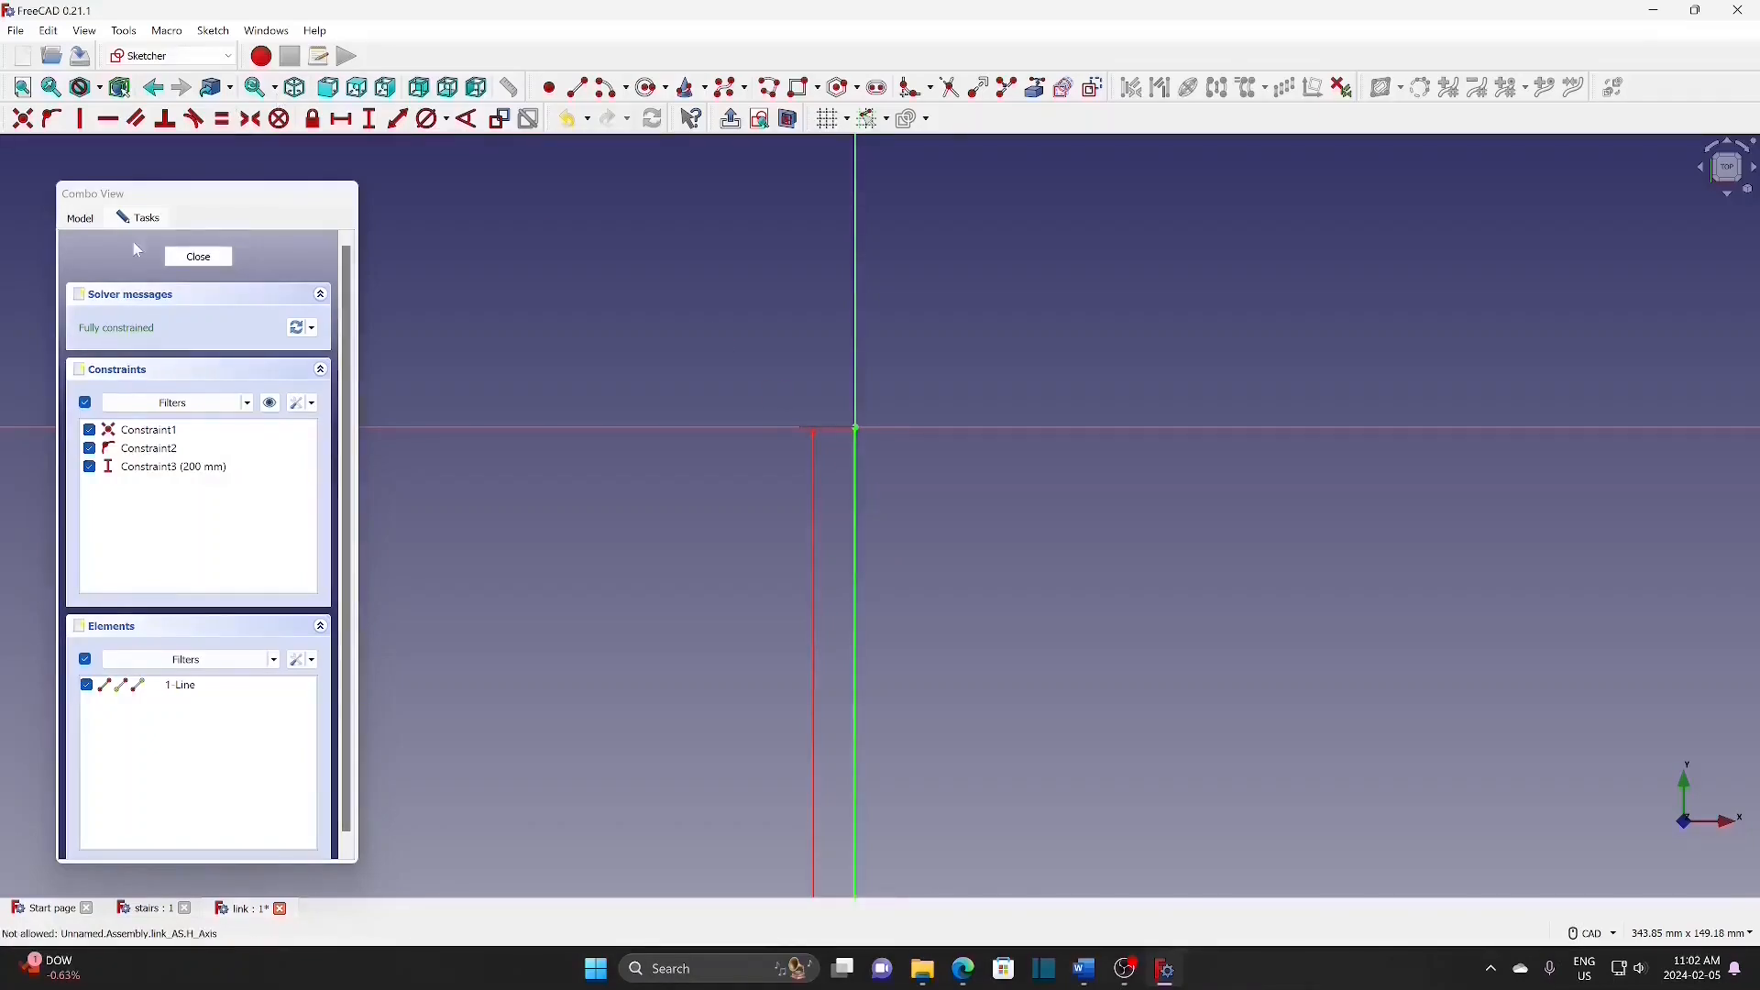
pyautogui.click(199, 258)
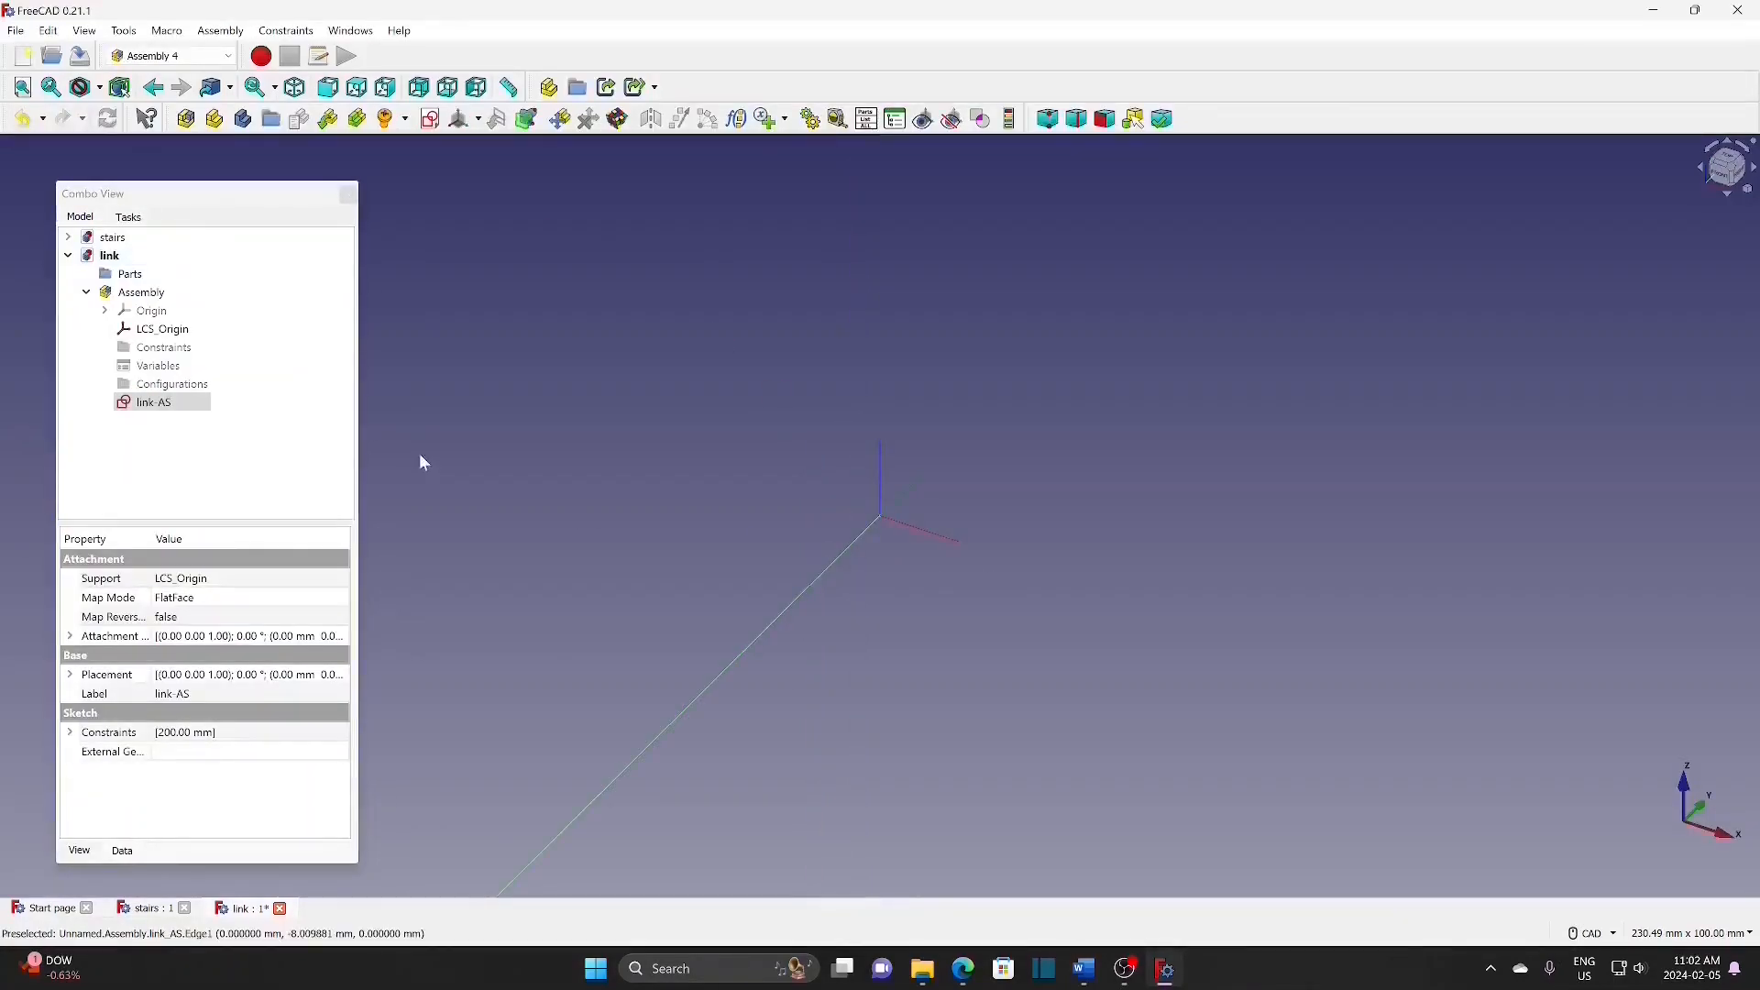
# Step: In Top view, create coordinate system link-AS-R with Z tangent to link_AS Edge1
pyautogui.click(1729, 163)
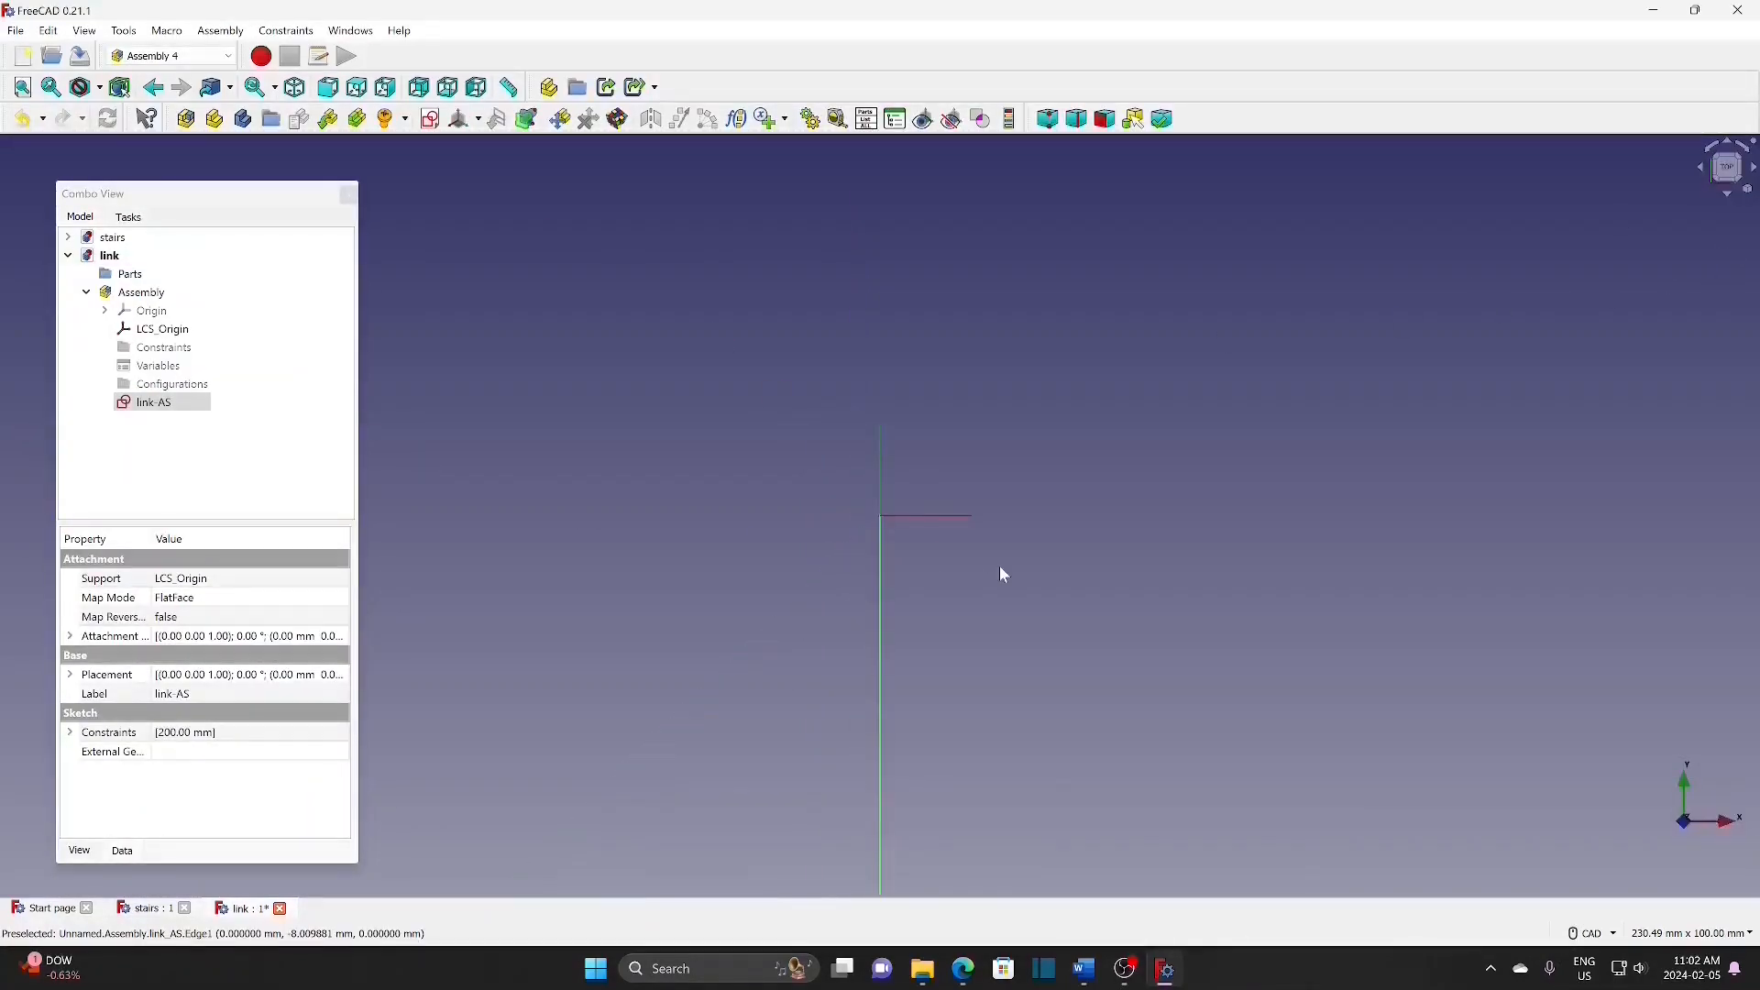
pyautogui.moveTo(978, 609); pyautogui.dragTo(946, 475, button='middle')
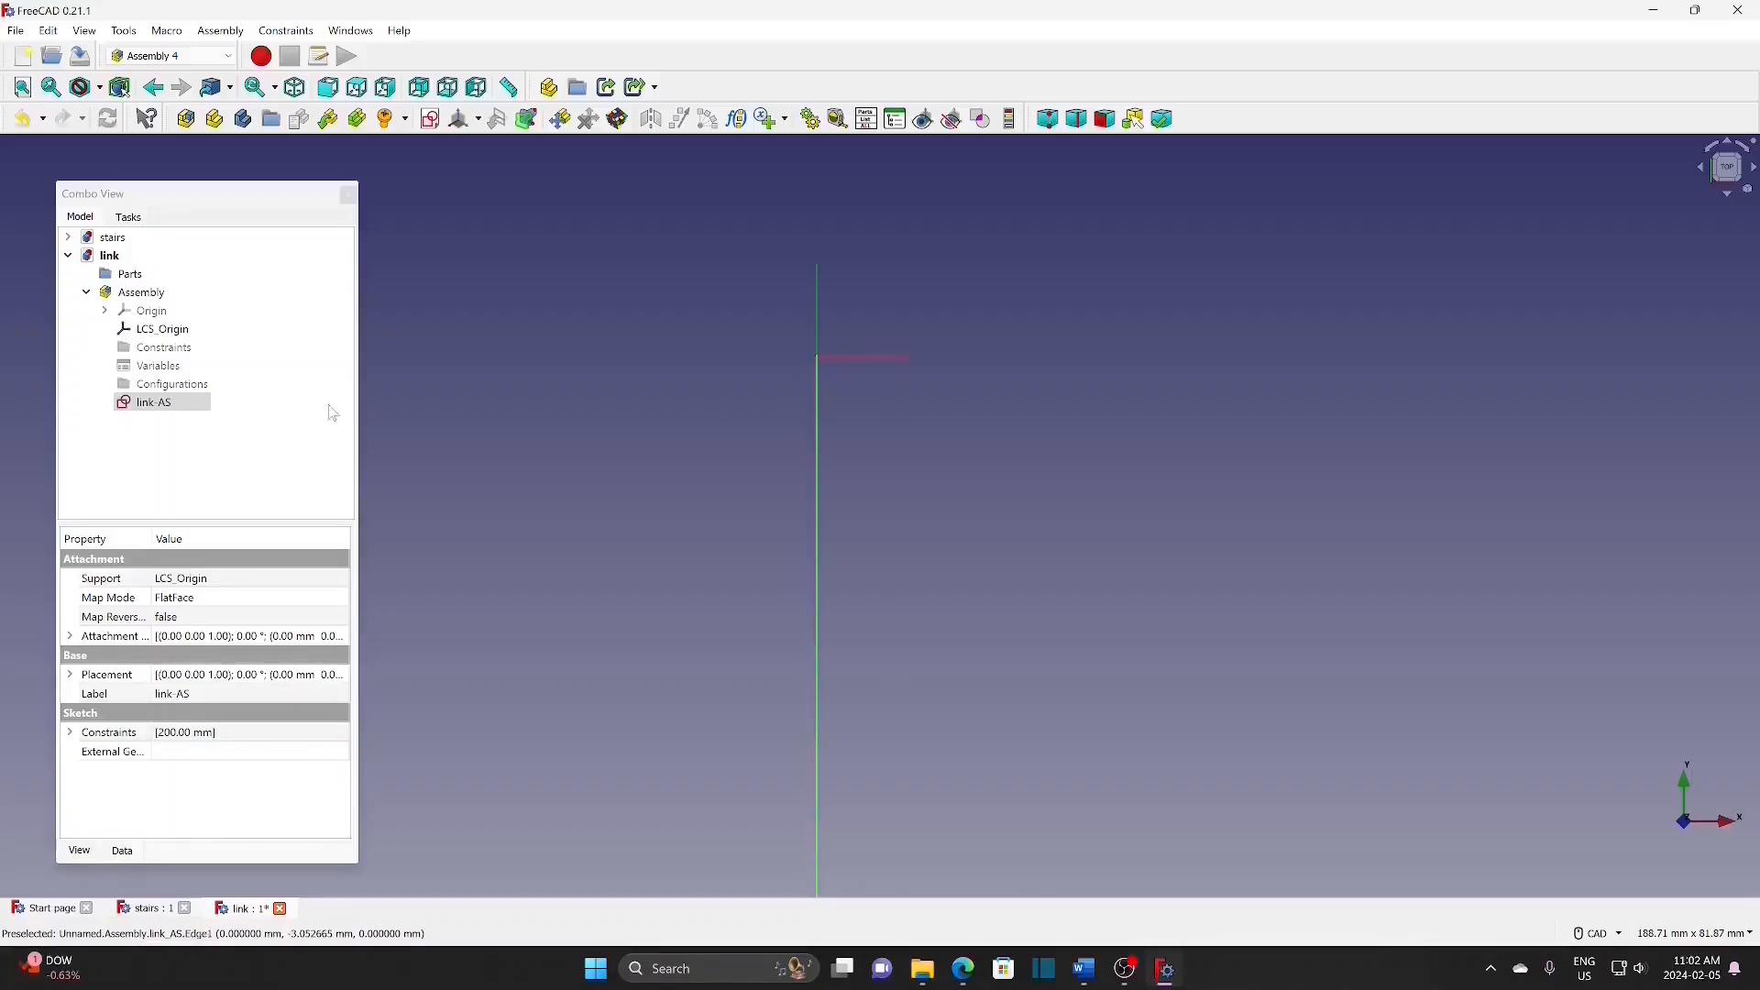
pyautogui.click(482, 125)
pyautogui.click(483, 148)
pyautogui.write('l')
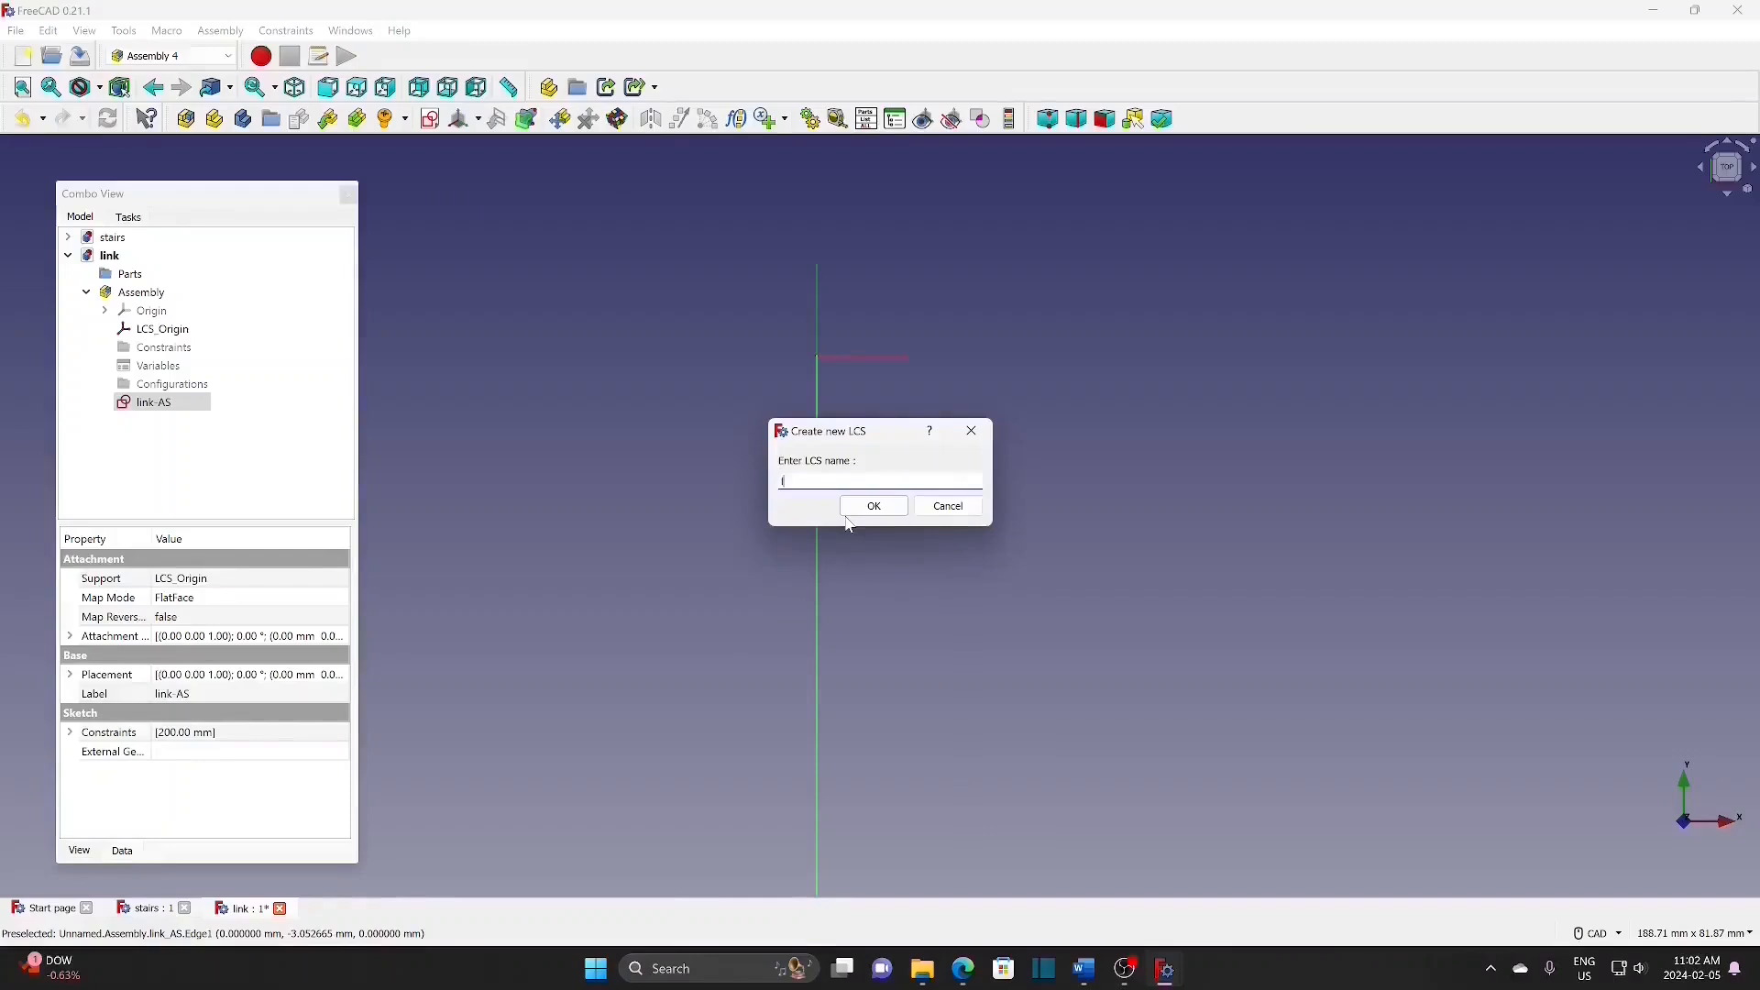
pyautogui.write('ink-AS-R')
pyautogui.click(868, 510)
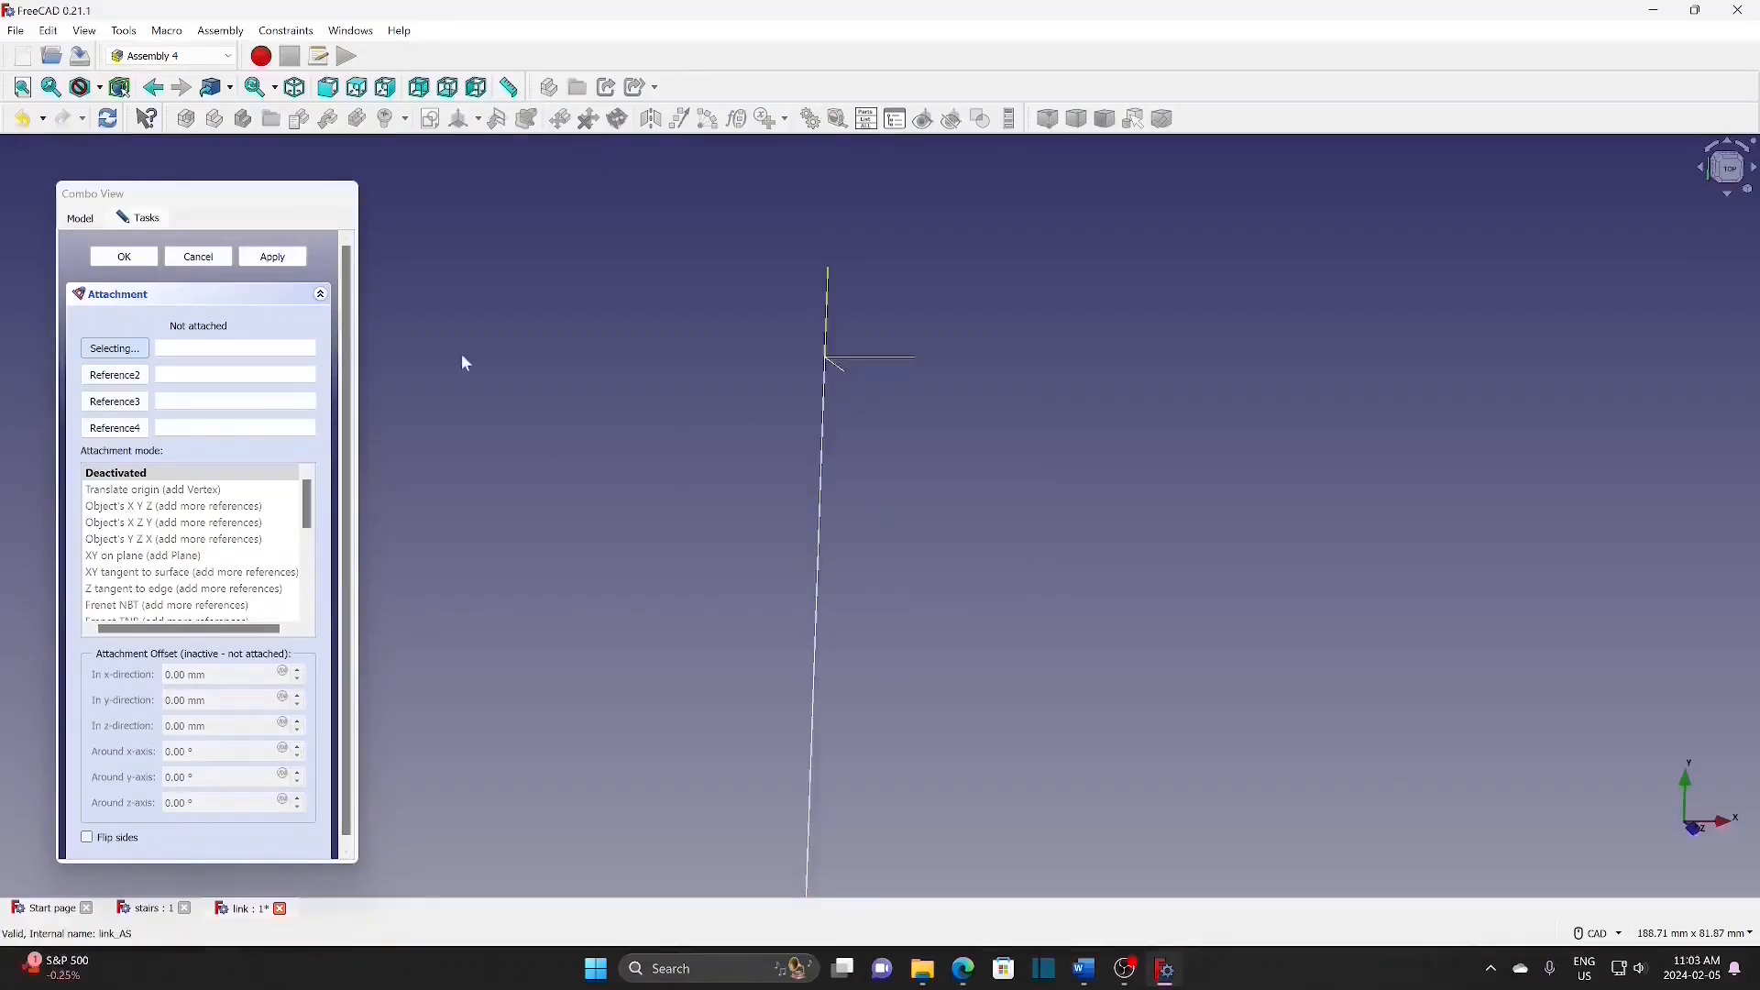
pyautogui.click(823, 438)
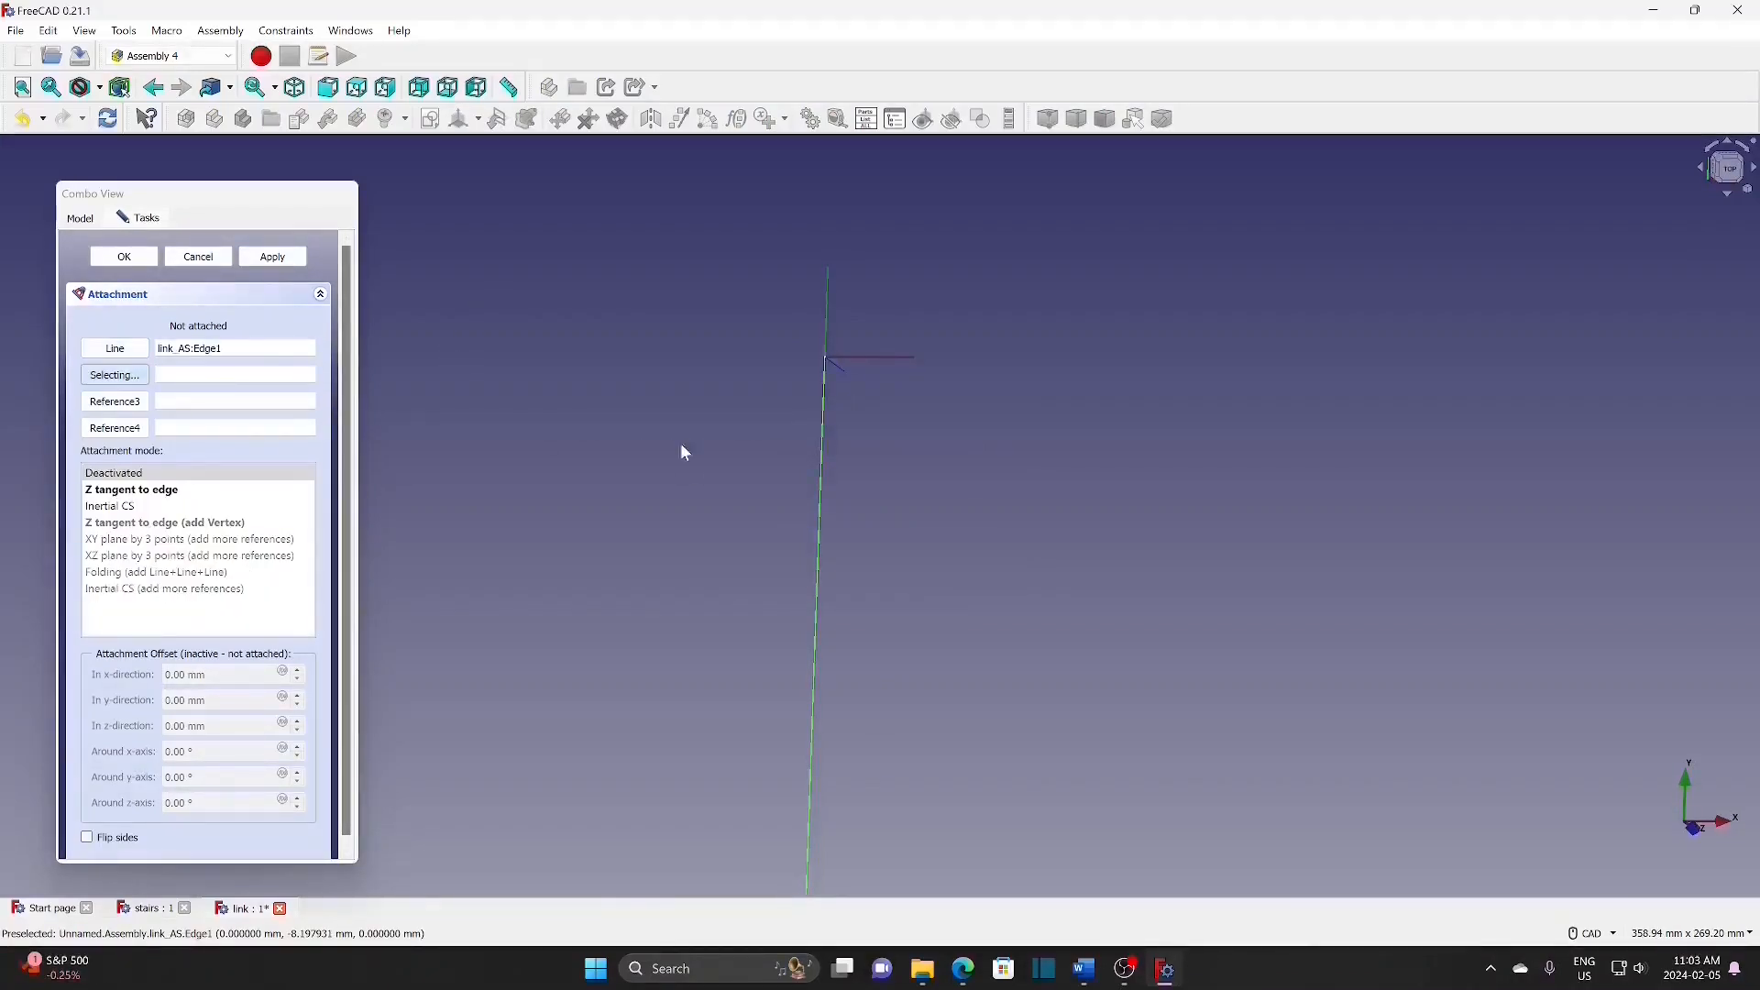
pyautogui.click(153, 496)
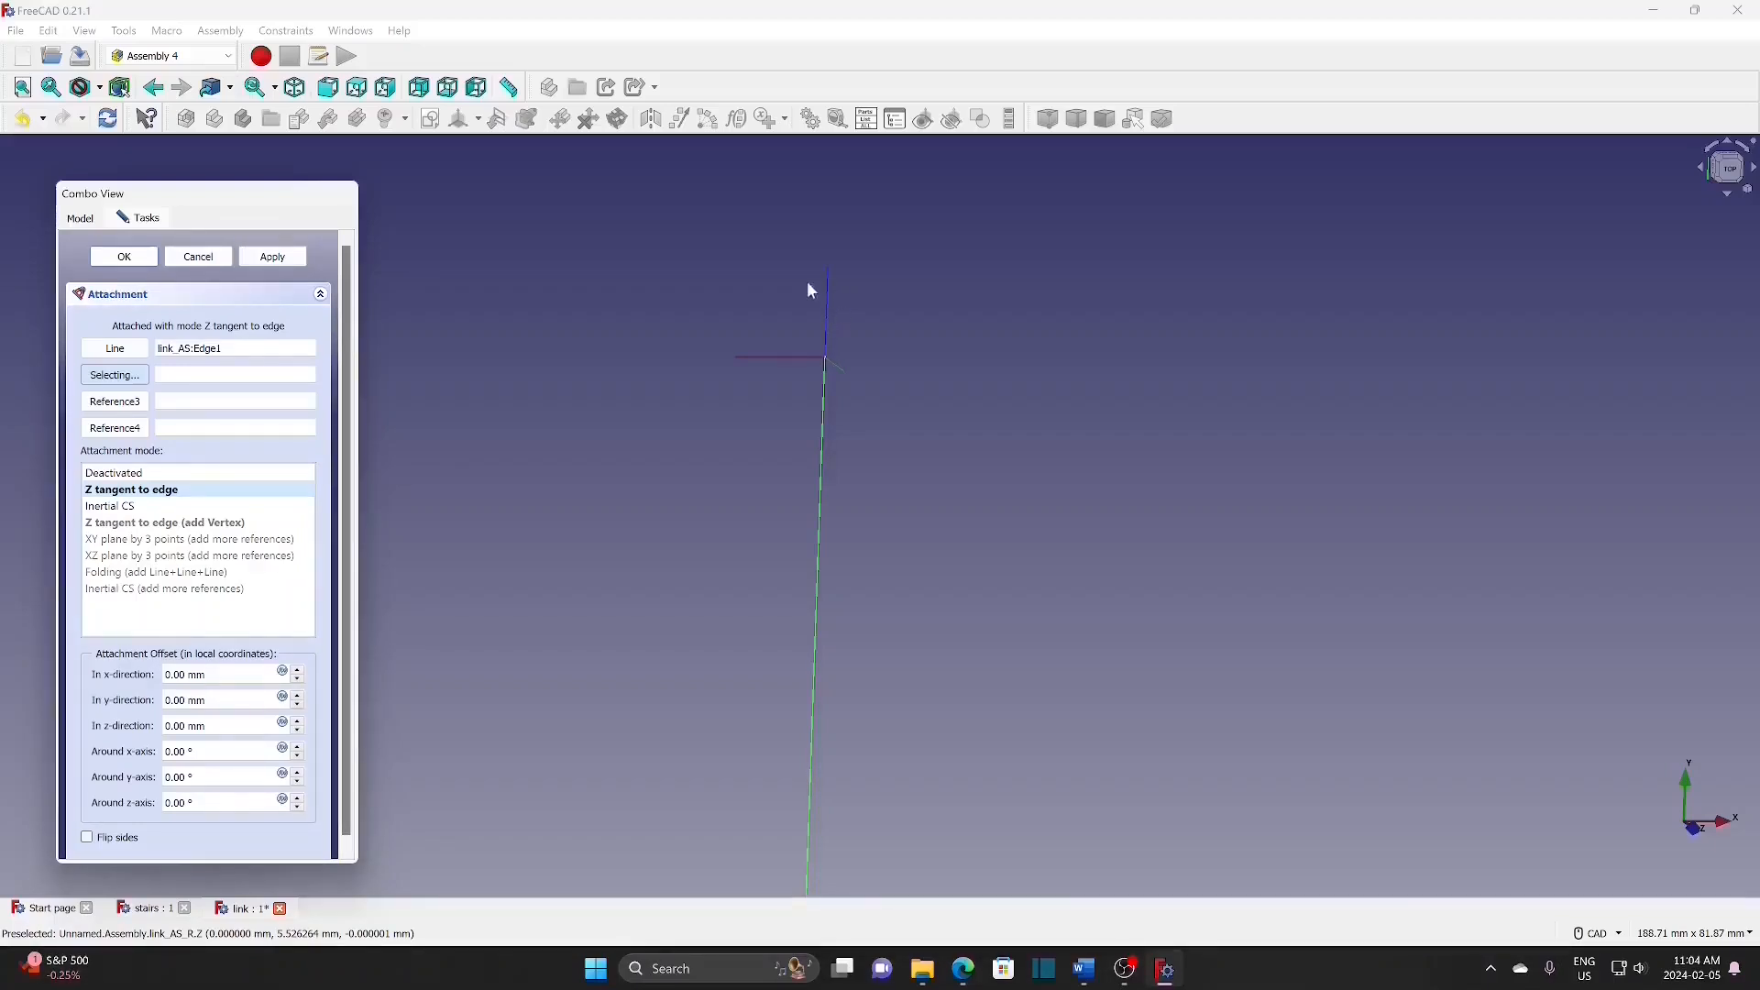
# Step: Confirm link-AS-R's attachment to link_AS Edge1 and select it to check its NormalToEdge mode
pyautogui.click(124, 257)
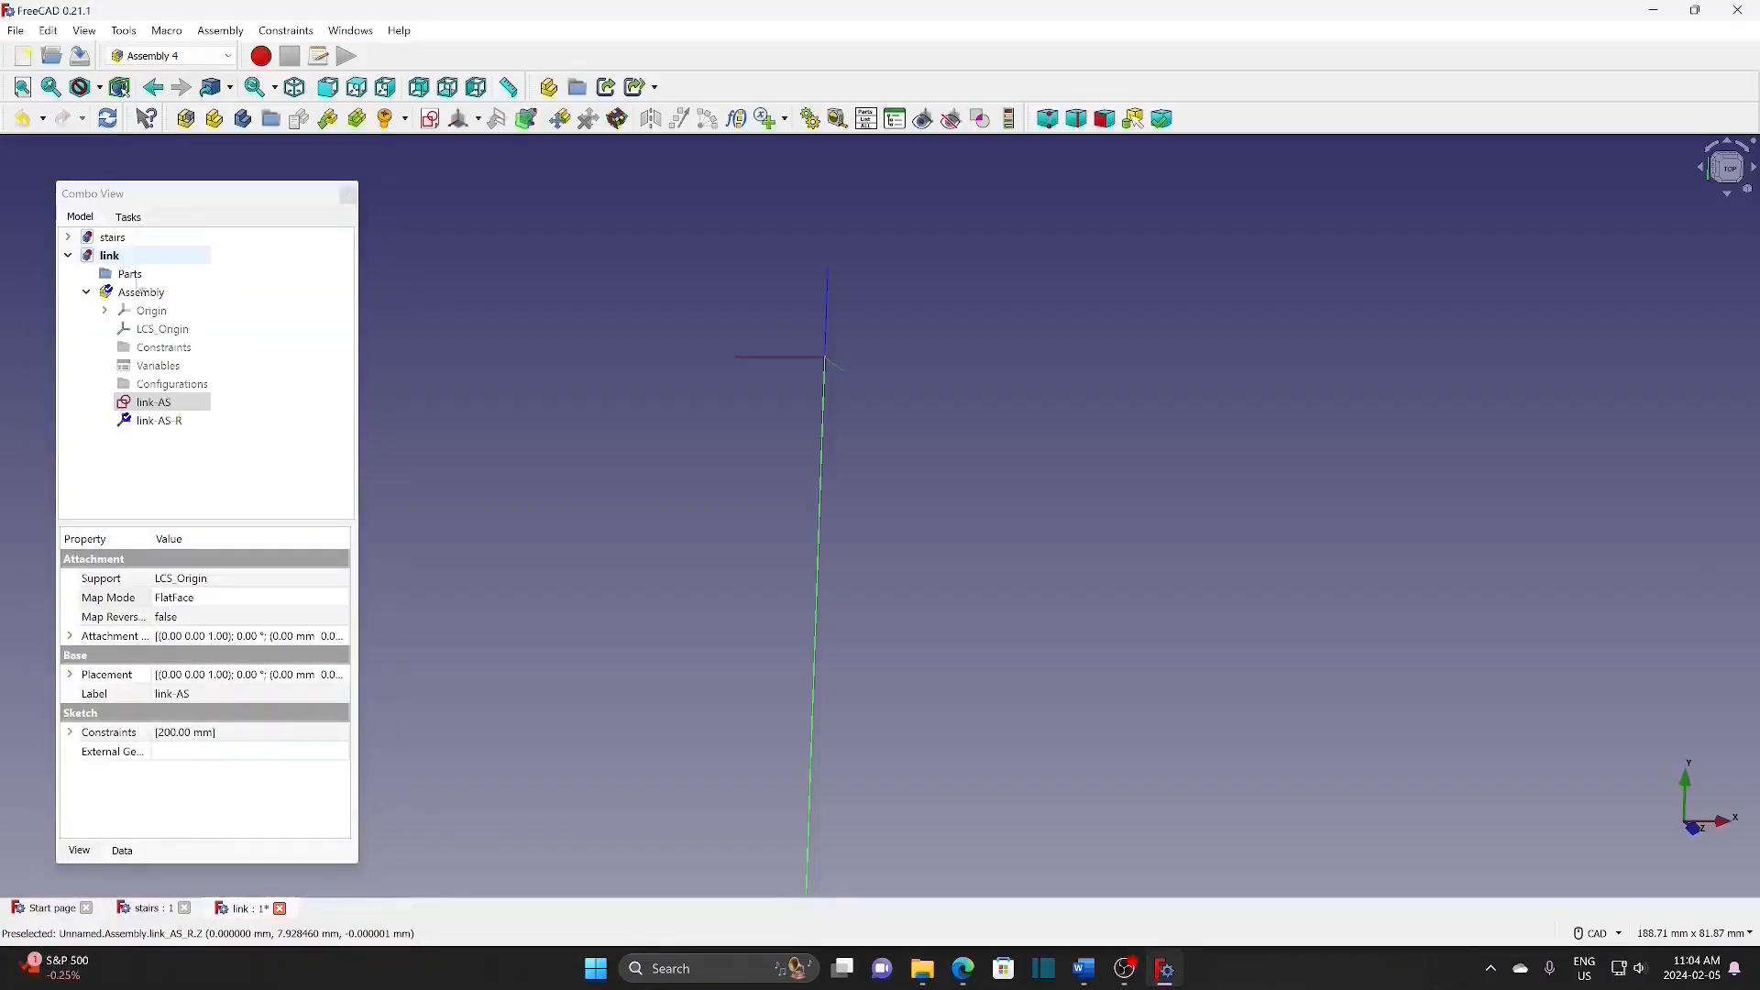
pyautogui.click(188, 424)
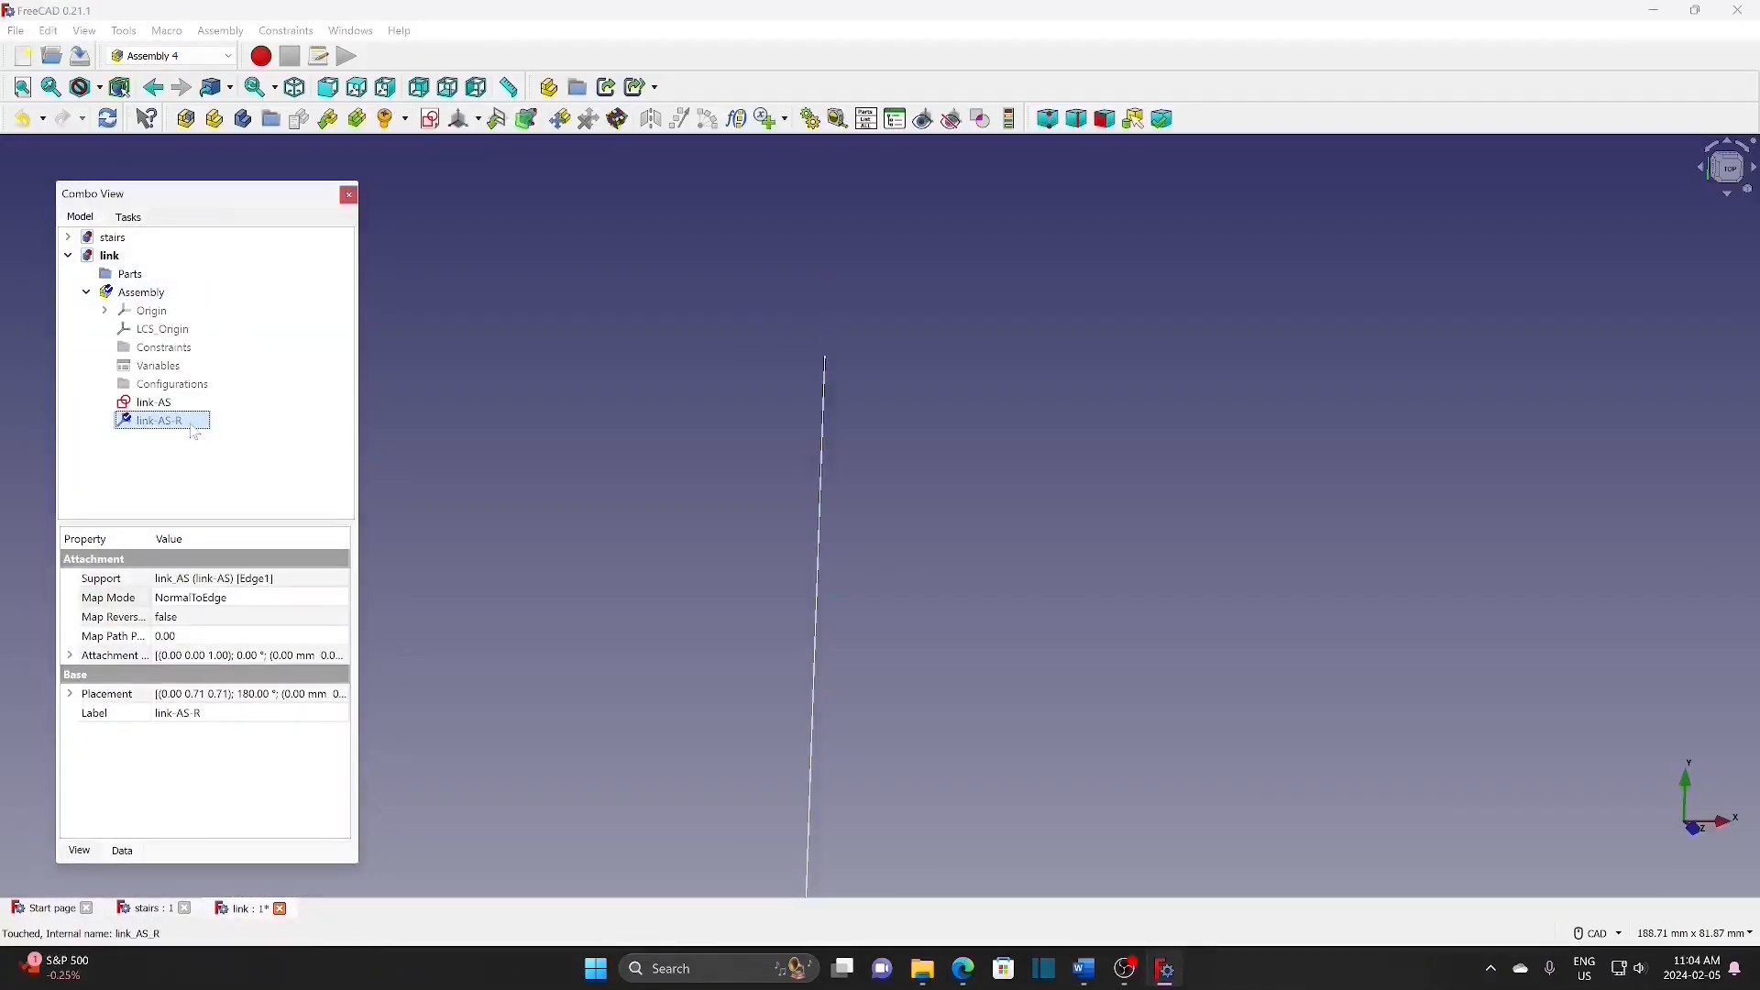
pyautogui.click(479, 122)
# Step: Create coordinate system link-AS-L, Z tangent to link_AS Edge1, rotated 180° about its z-axis
pyautogui.click(514, 144)
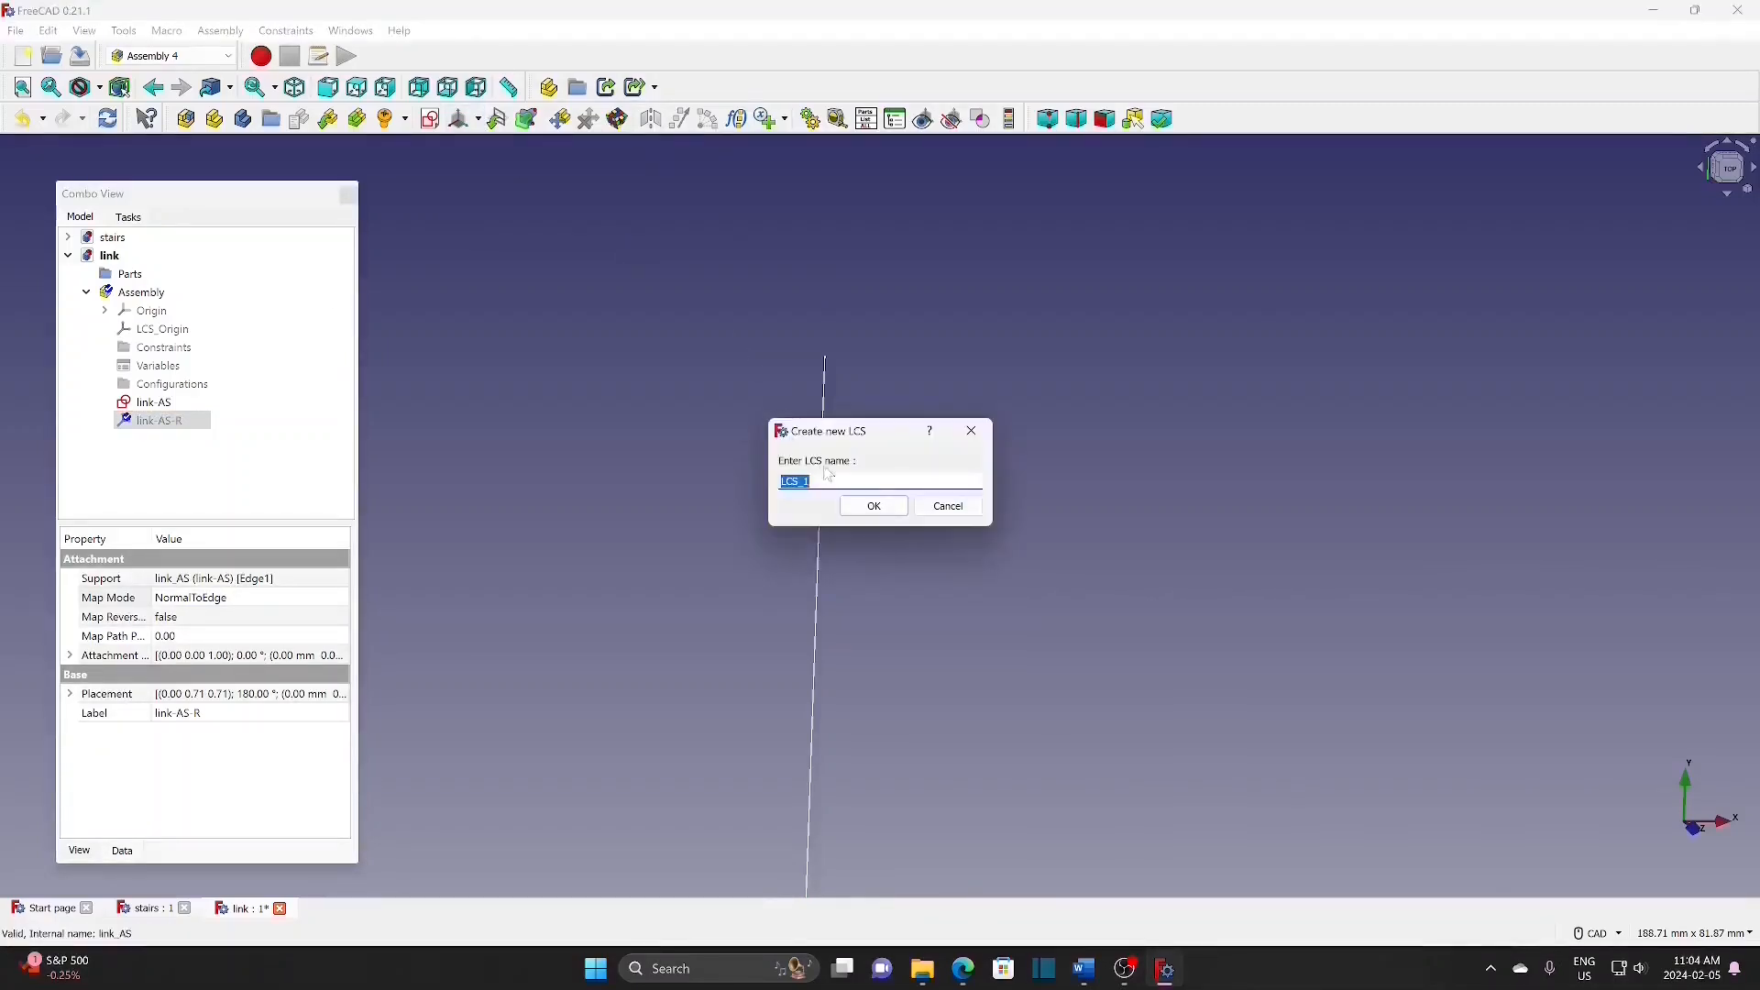
pyautogui.press('BackSpace')
pyautogui.write('link-AS-L')
pyautogui.click(874, 507)
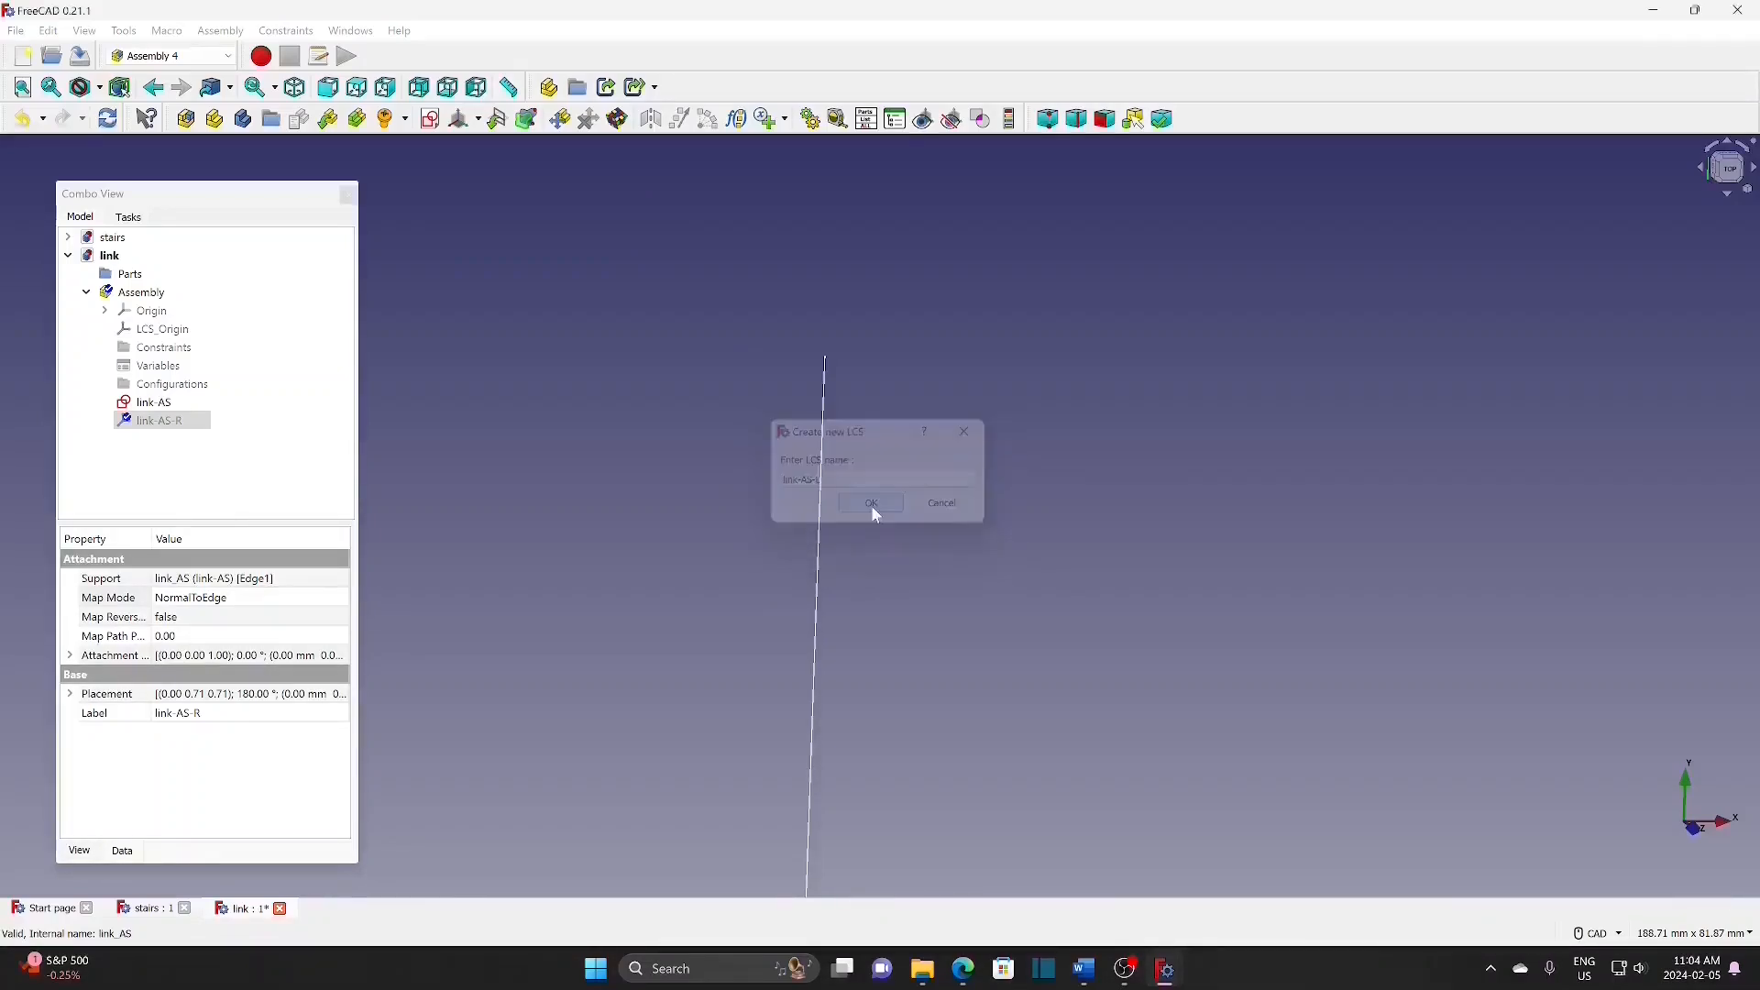
pyautogui.click(821, 465)
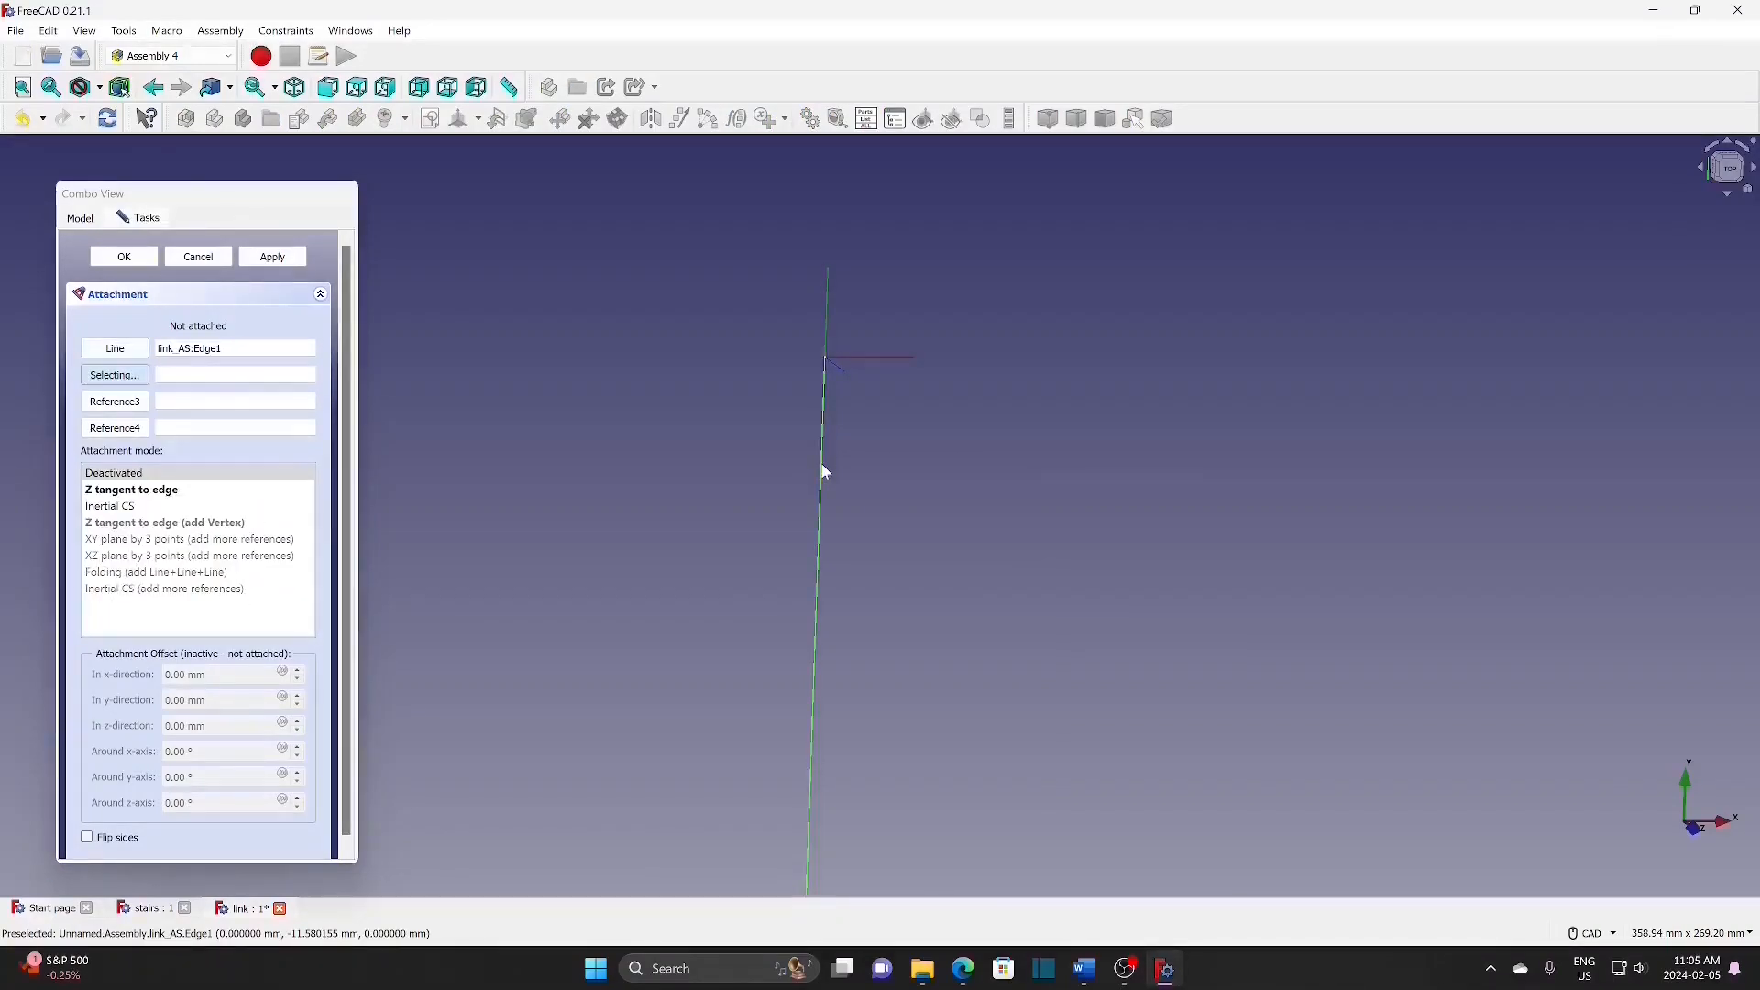
pyautogui.click(152, 492)
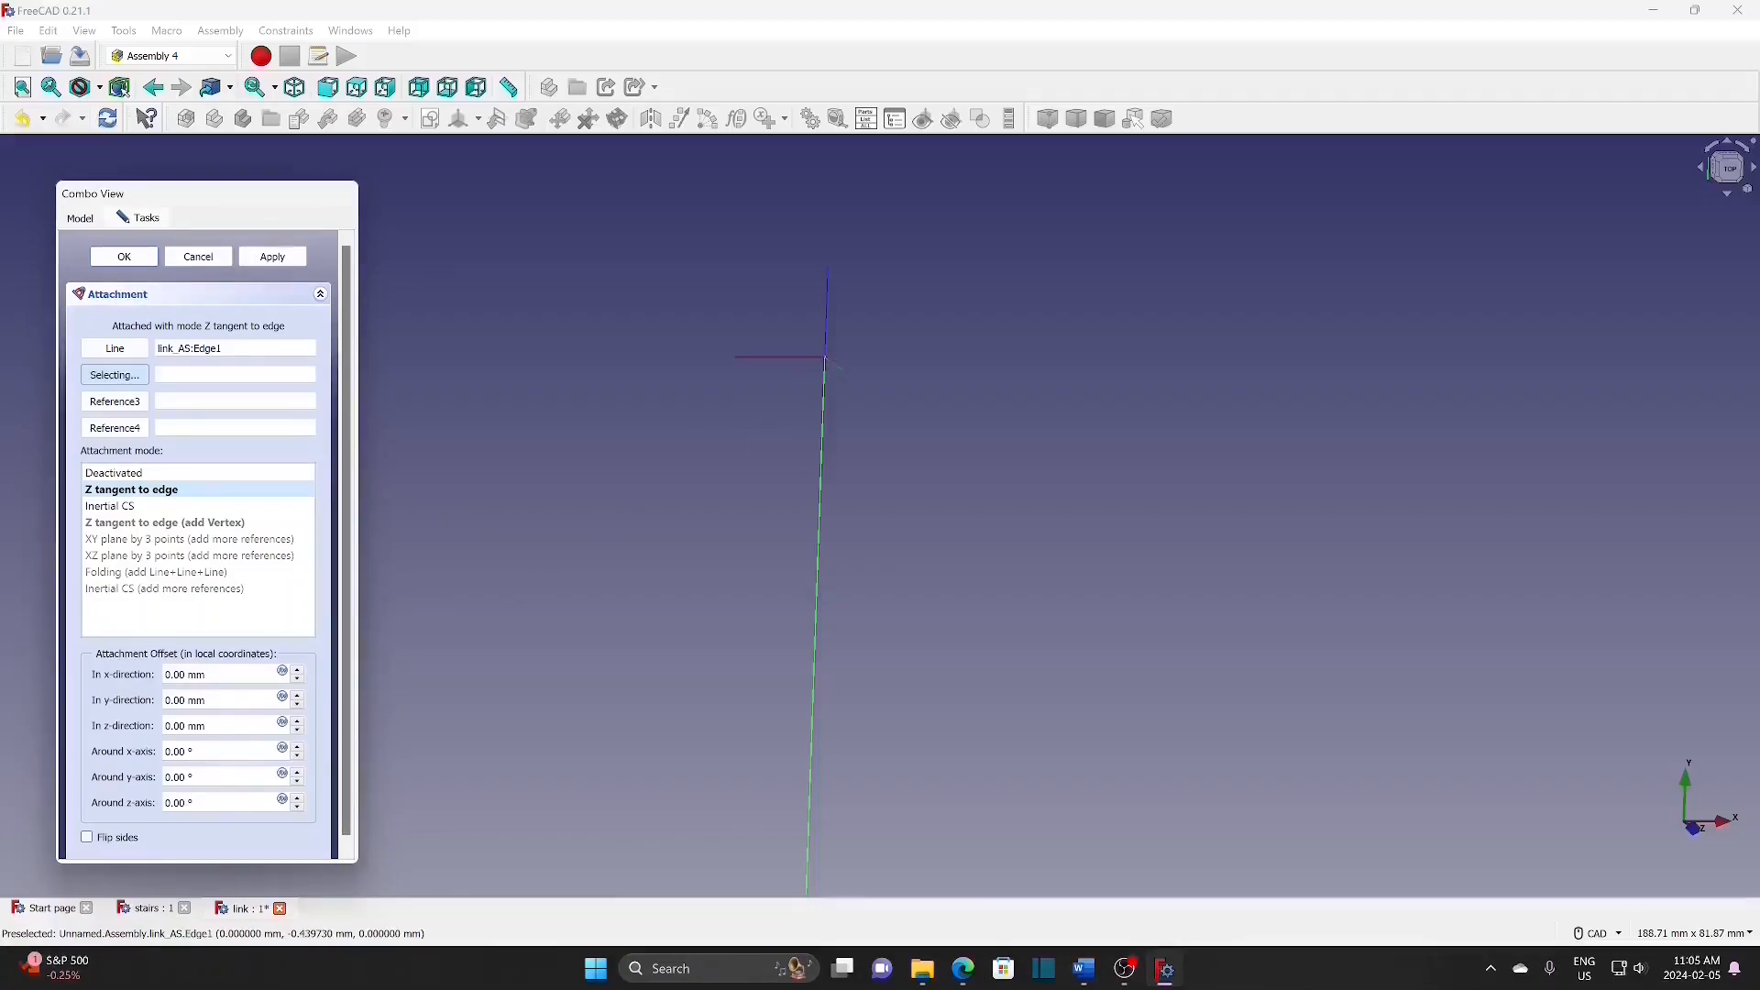
pyautogui.click(176, 777)
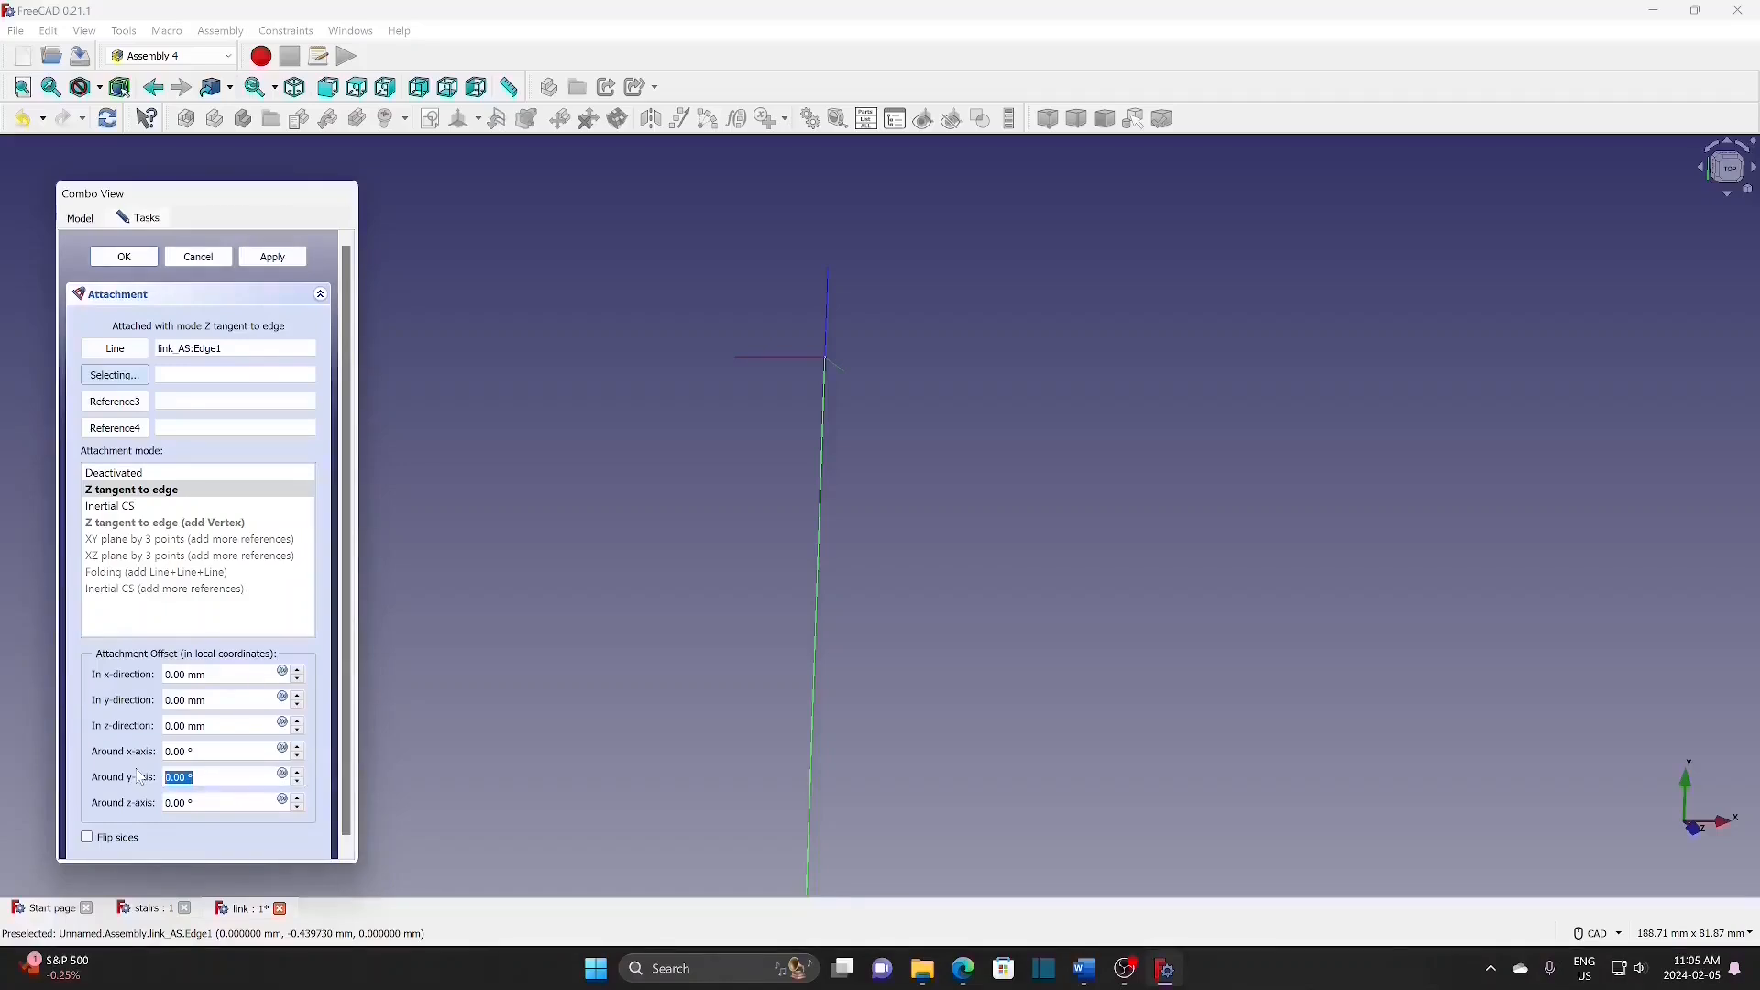
pyautogui.press('Tab')
pyautogui.write('180')
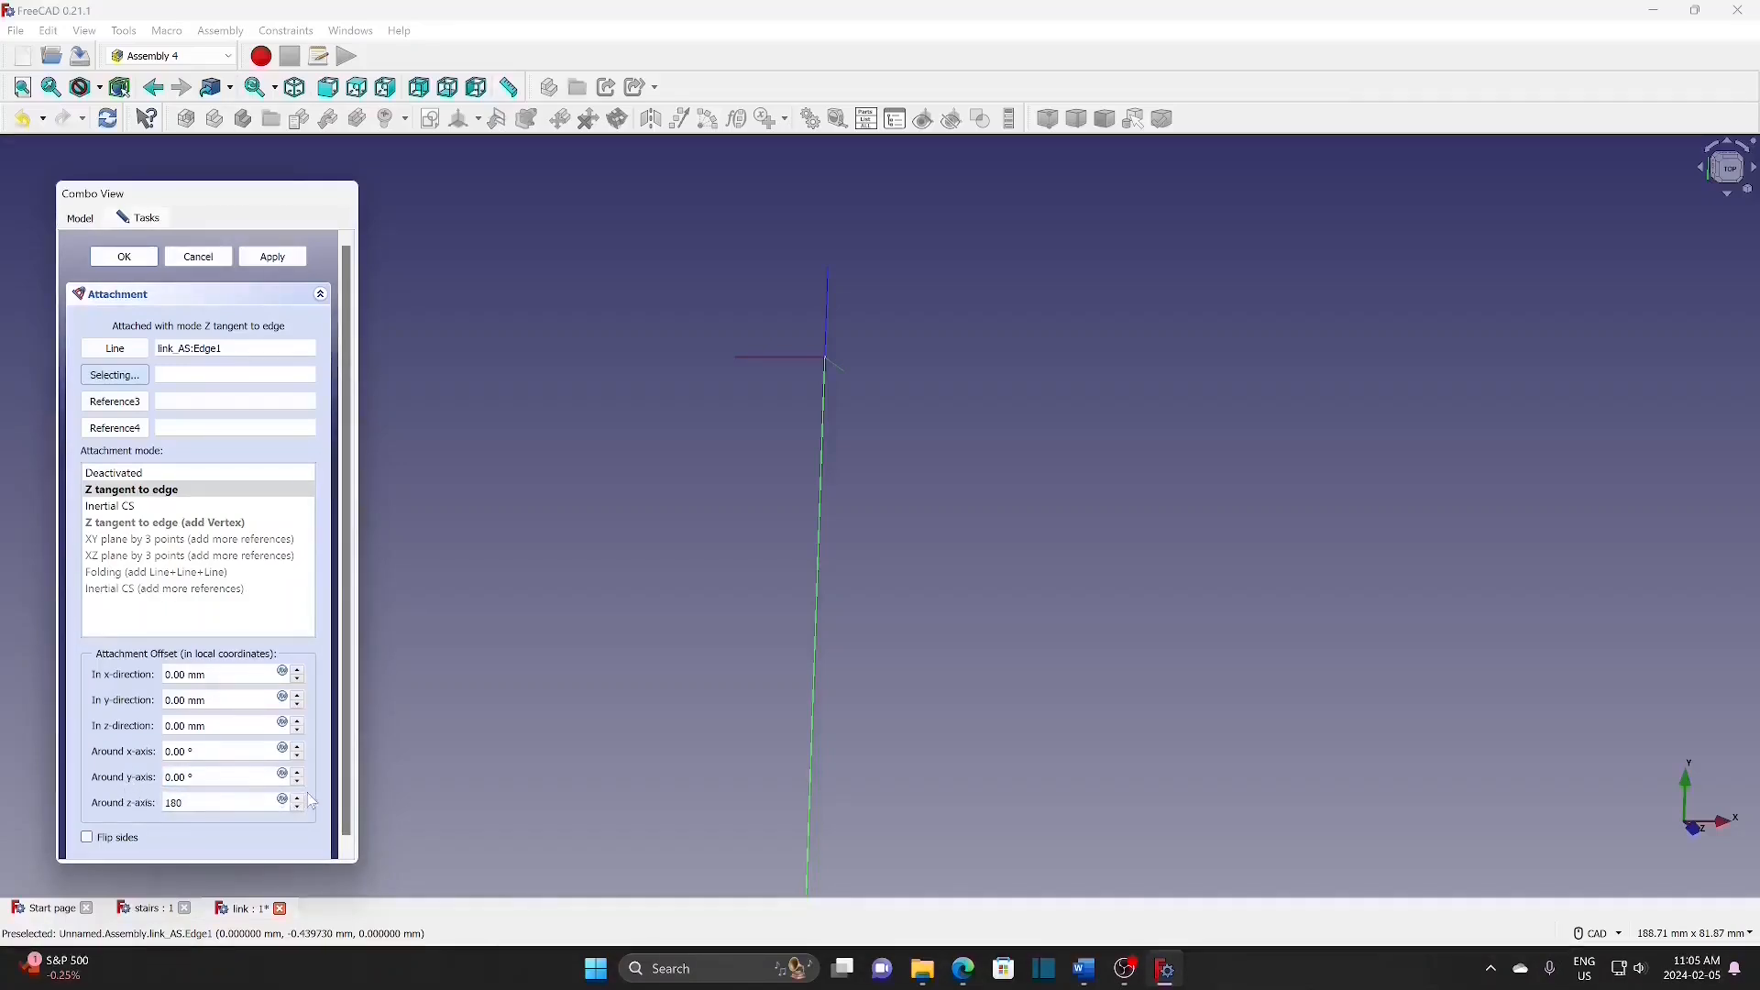
pyautogui.click(299, 809)
pyautogui.click(133, 259)
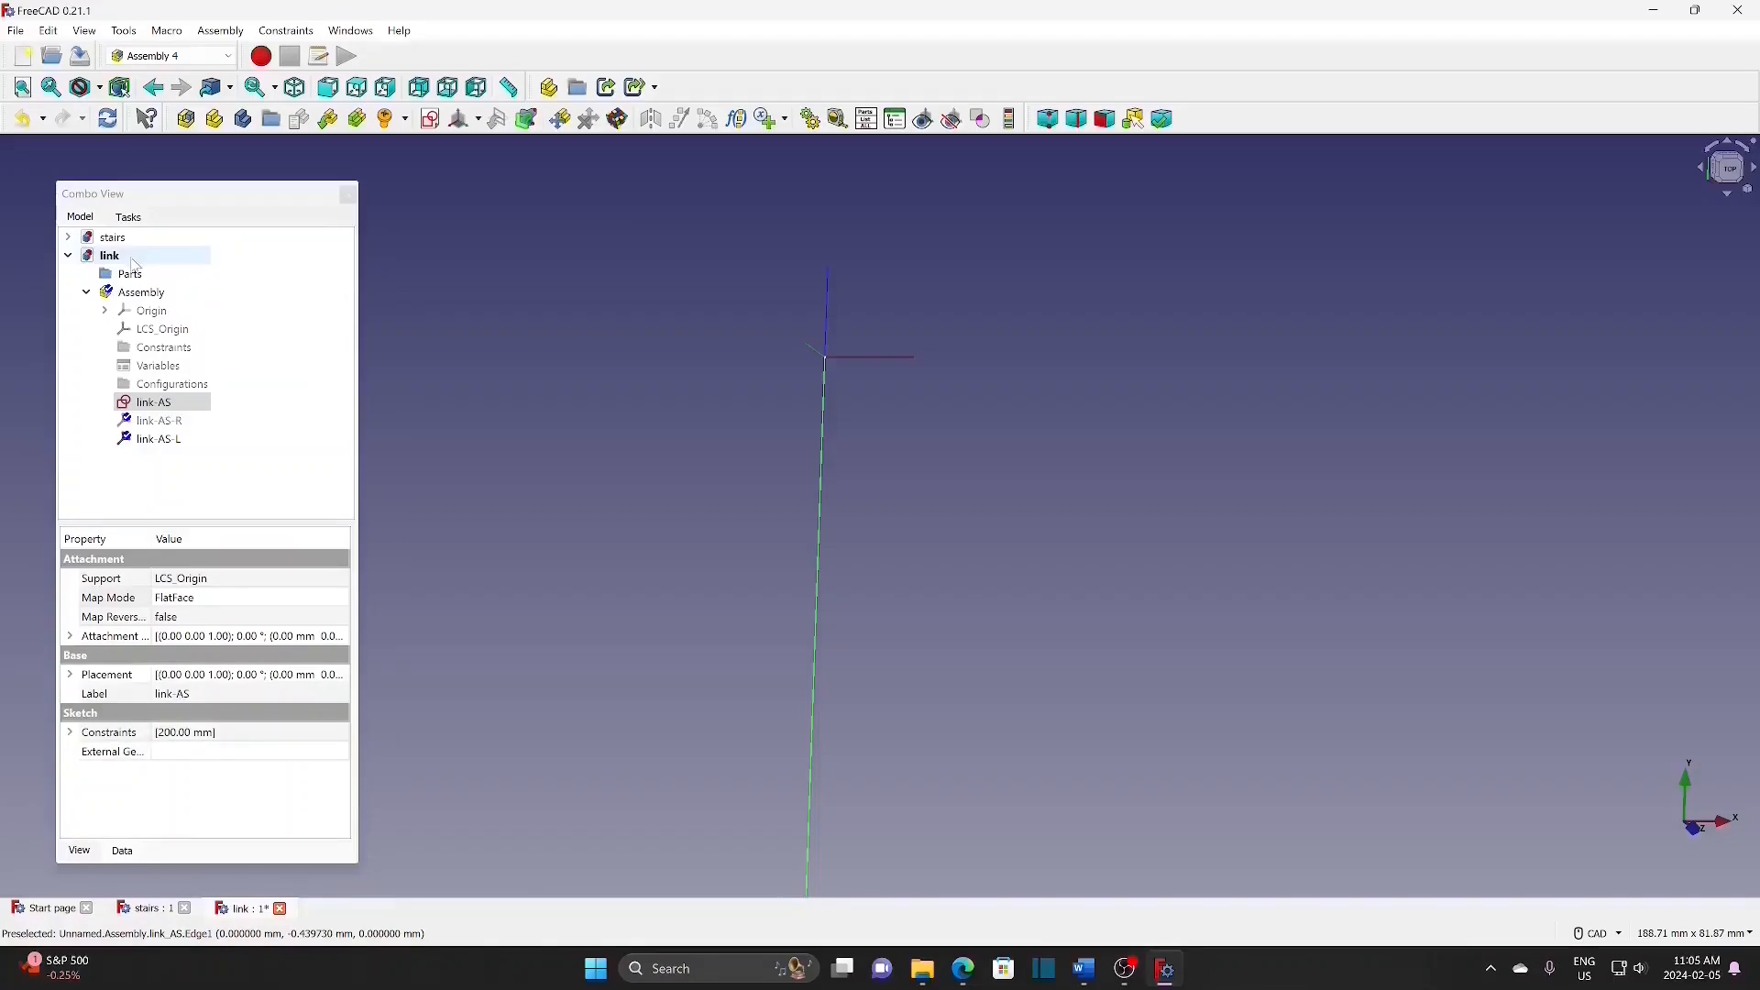
# Step: Insert the stairs#link (s_link) part into the Assembly
pyautogui.click(206, 423)
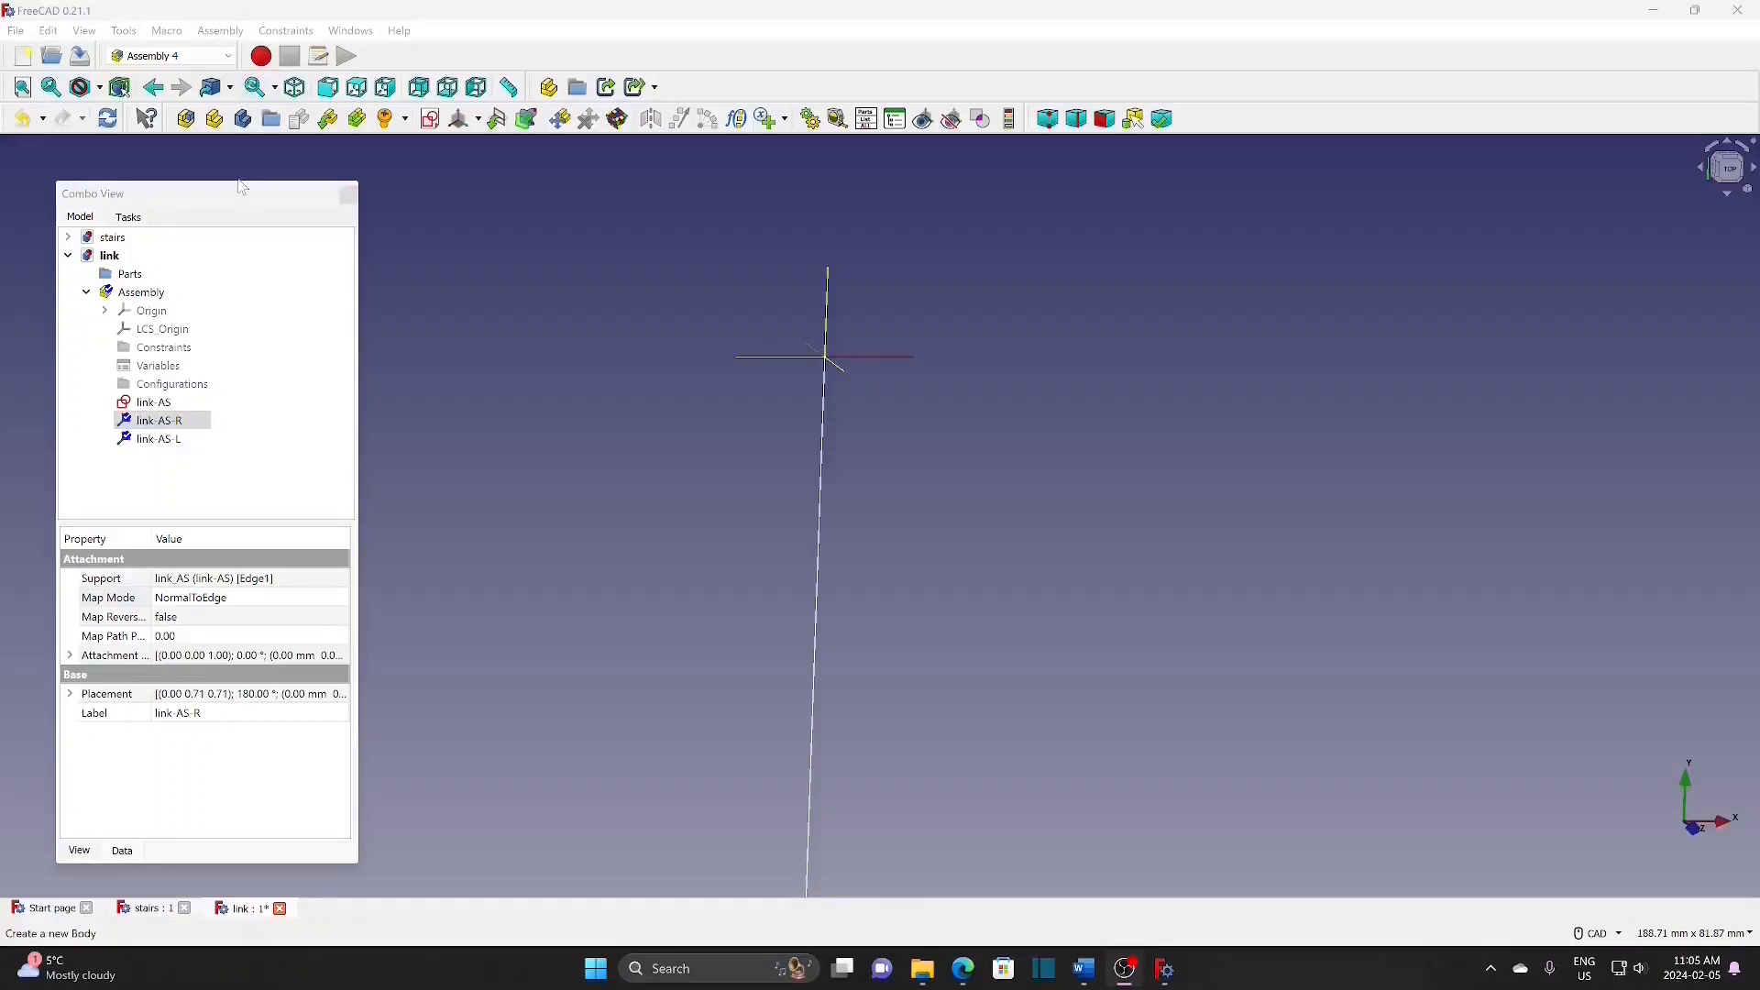
pyautogui.click(172, 294)
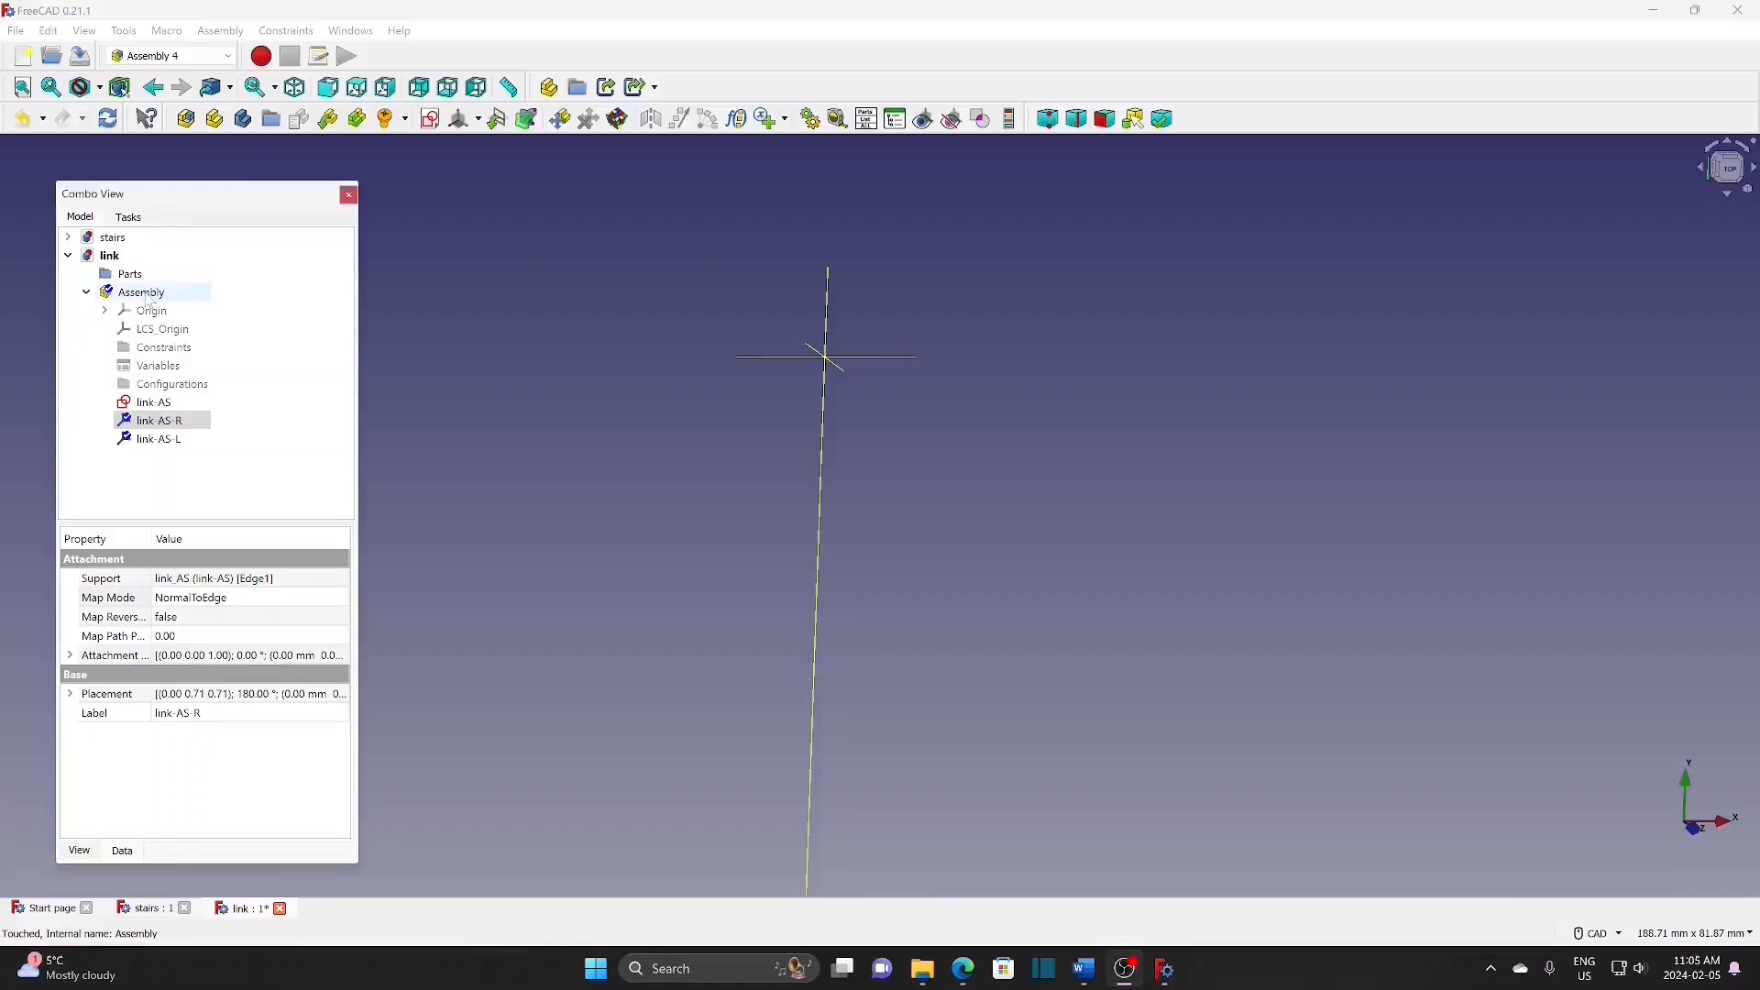
pyautogui.click(328, 118)
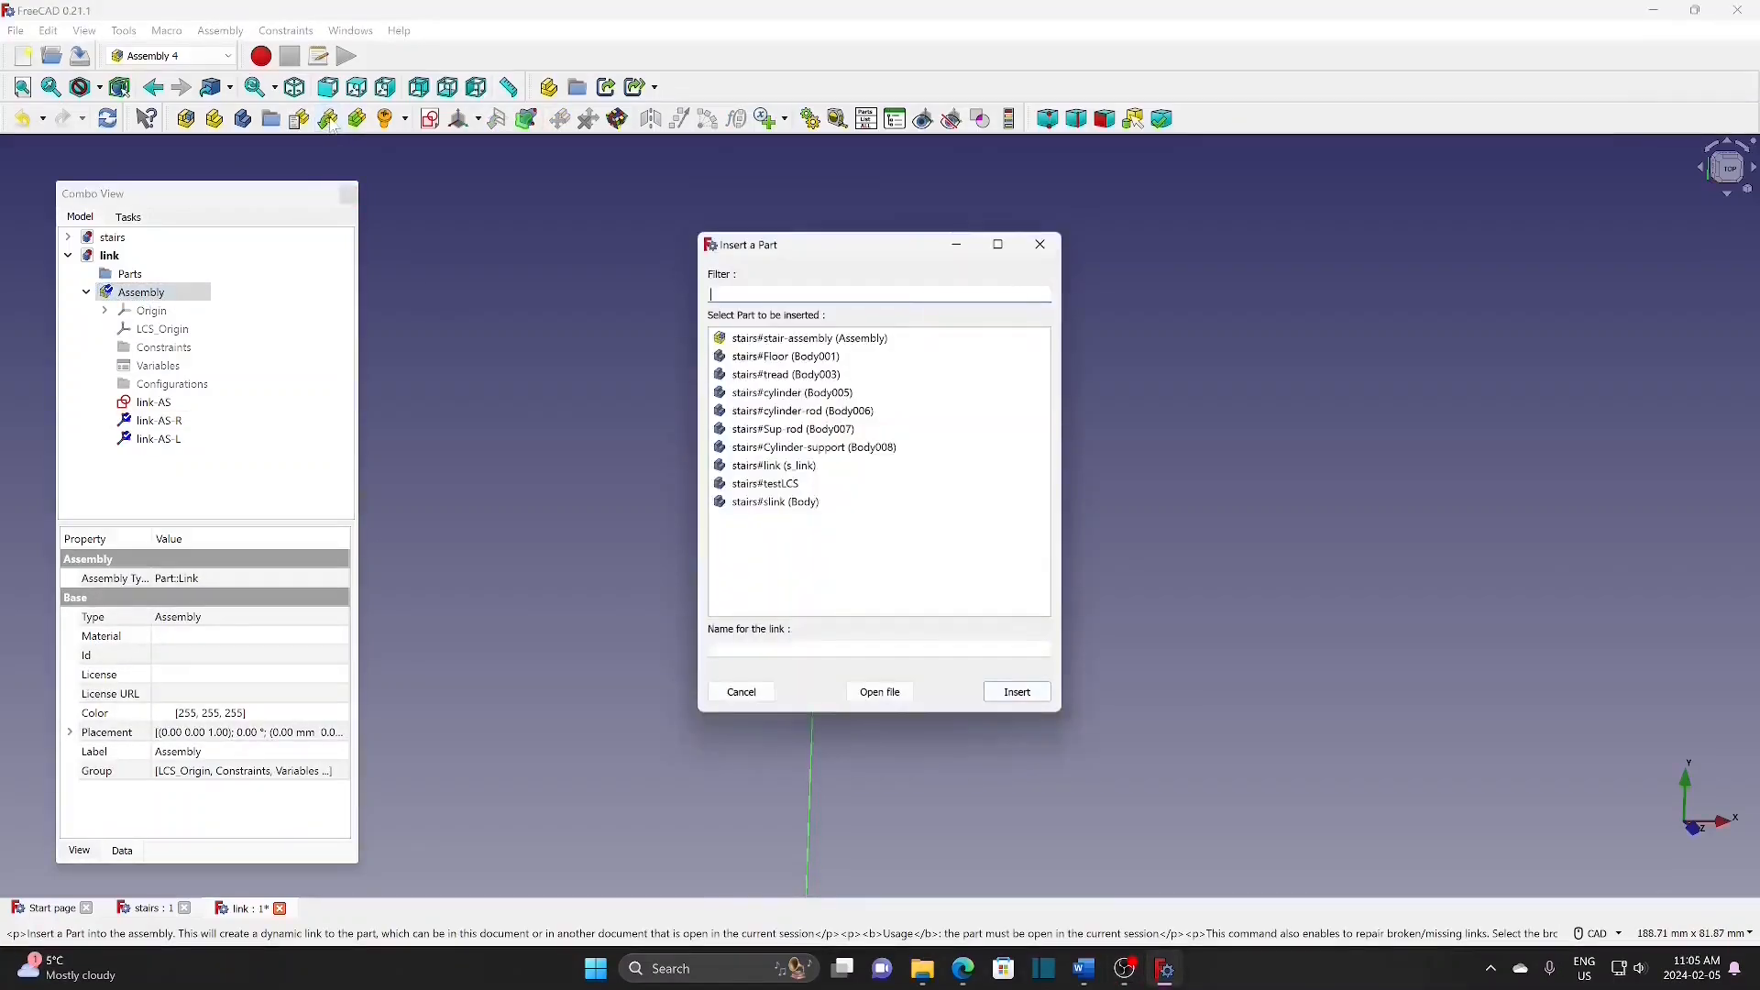
pyautogui.click(880, 466)
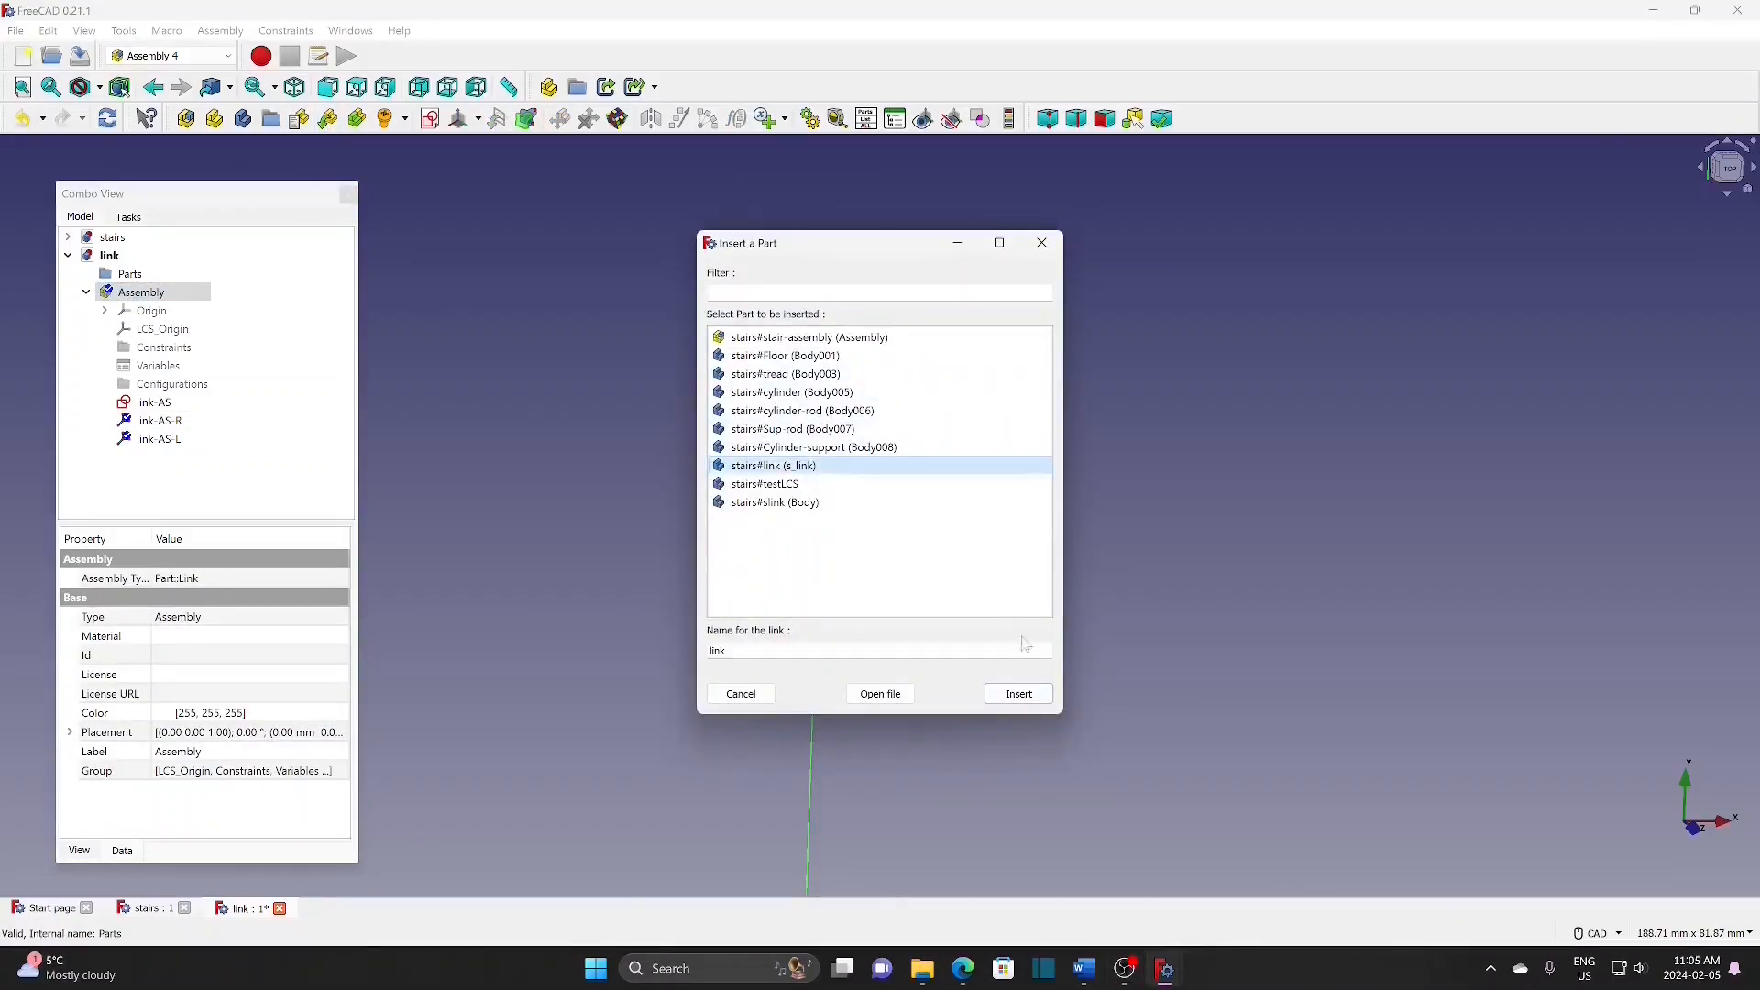
pyautogui.click(1020, 694)
# Step: Attach the link part's LCS_0 to the parent assembly's LCS_Origin and view the whole bar
pyautogui.click(240, 350)
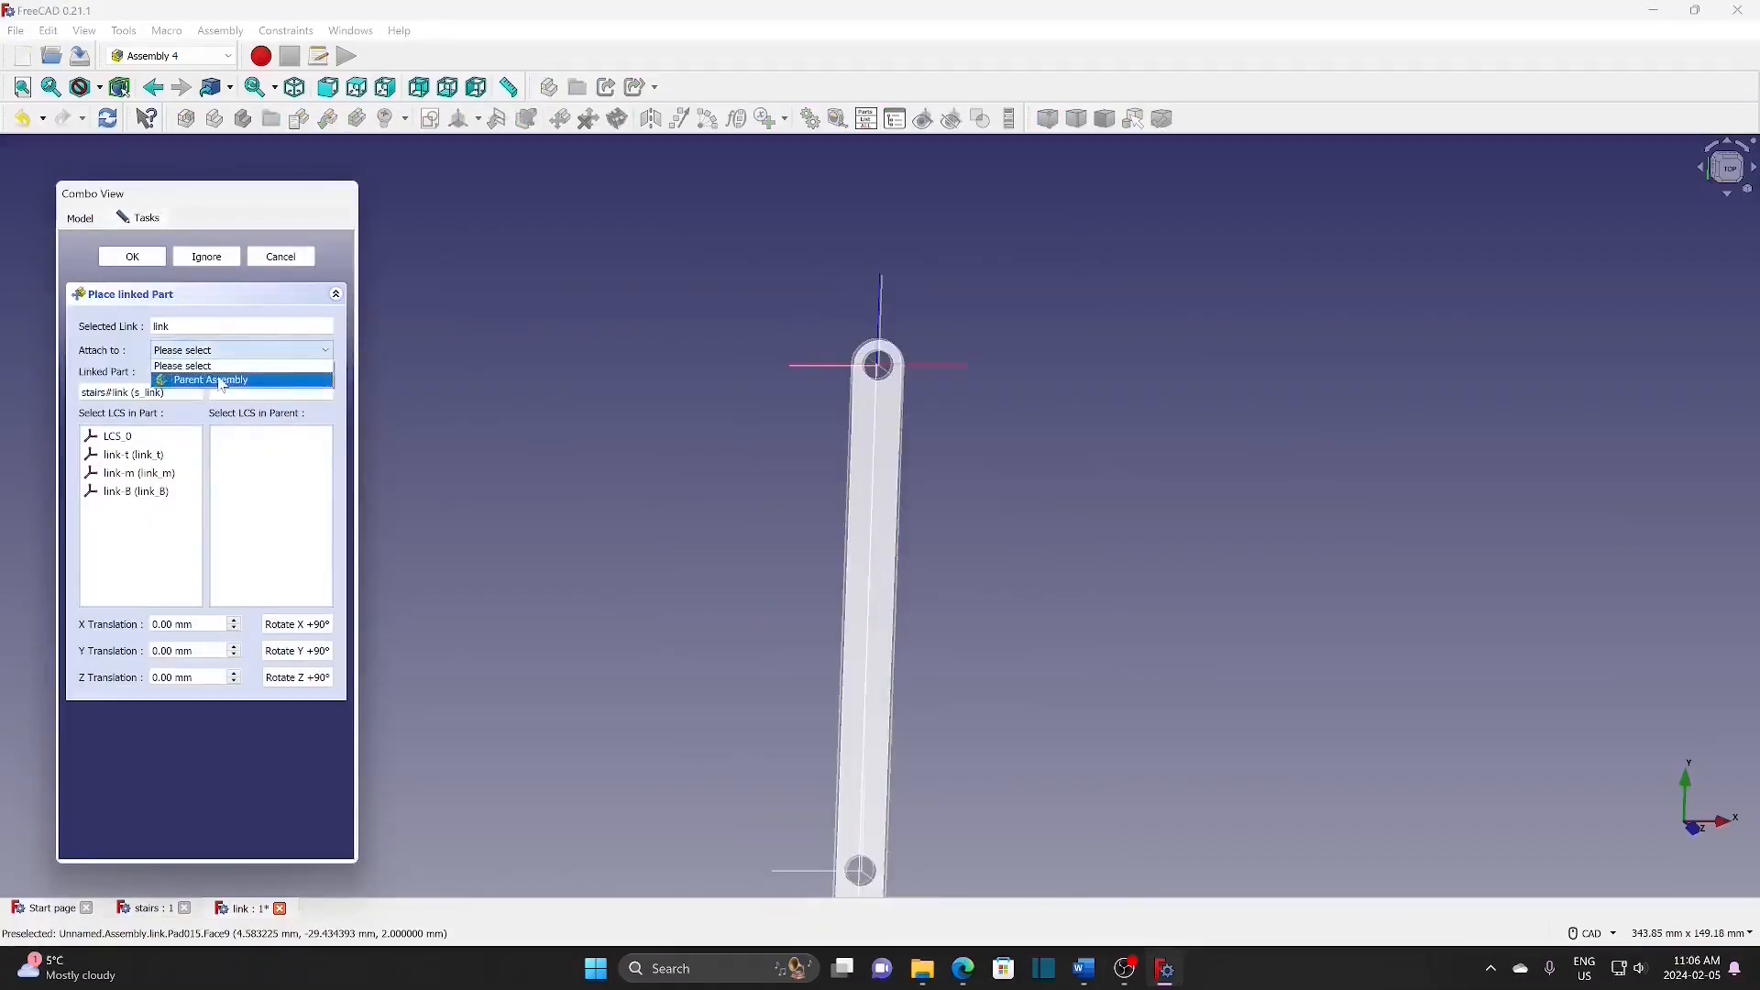
pyautogui.click(220, 382)
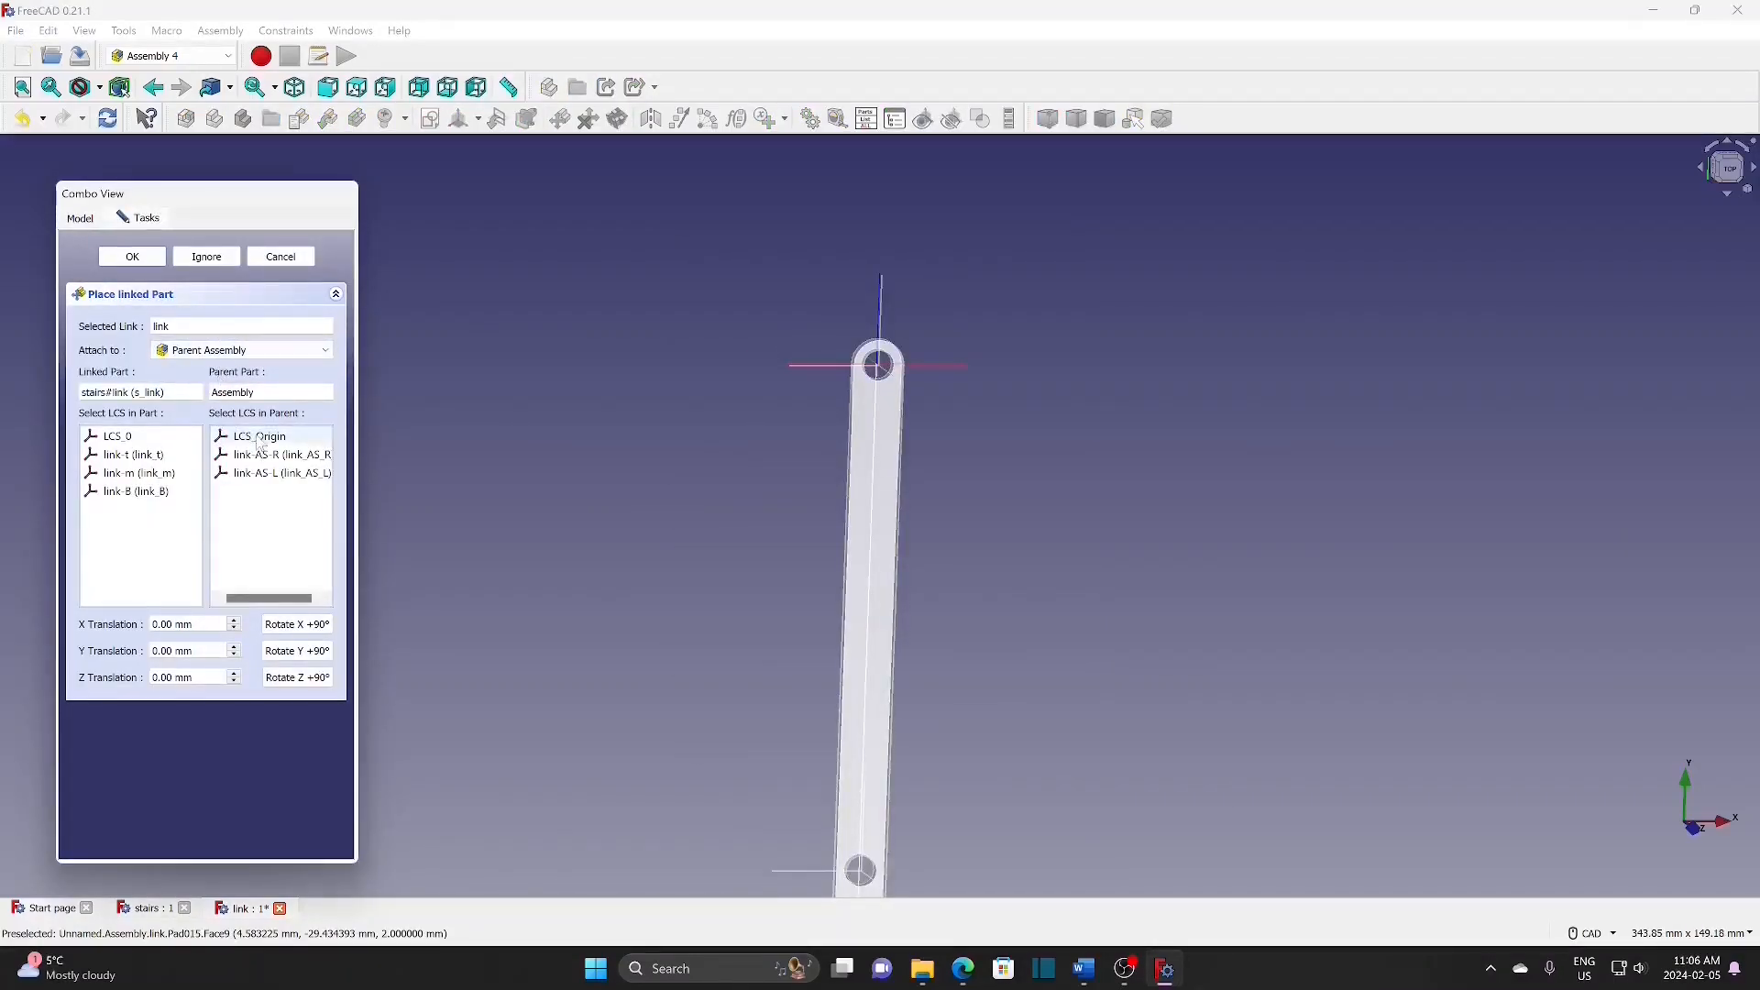
pyautogui.click(129, 440)
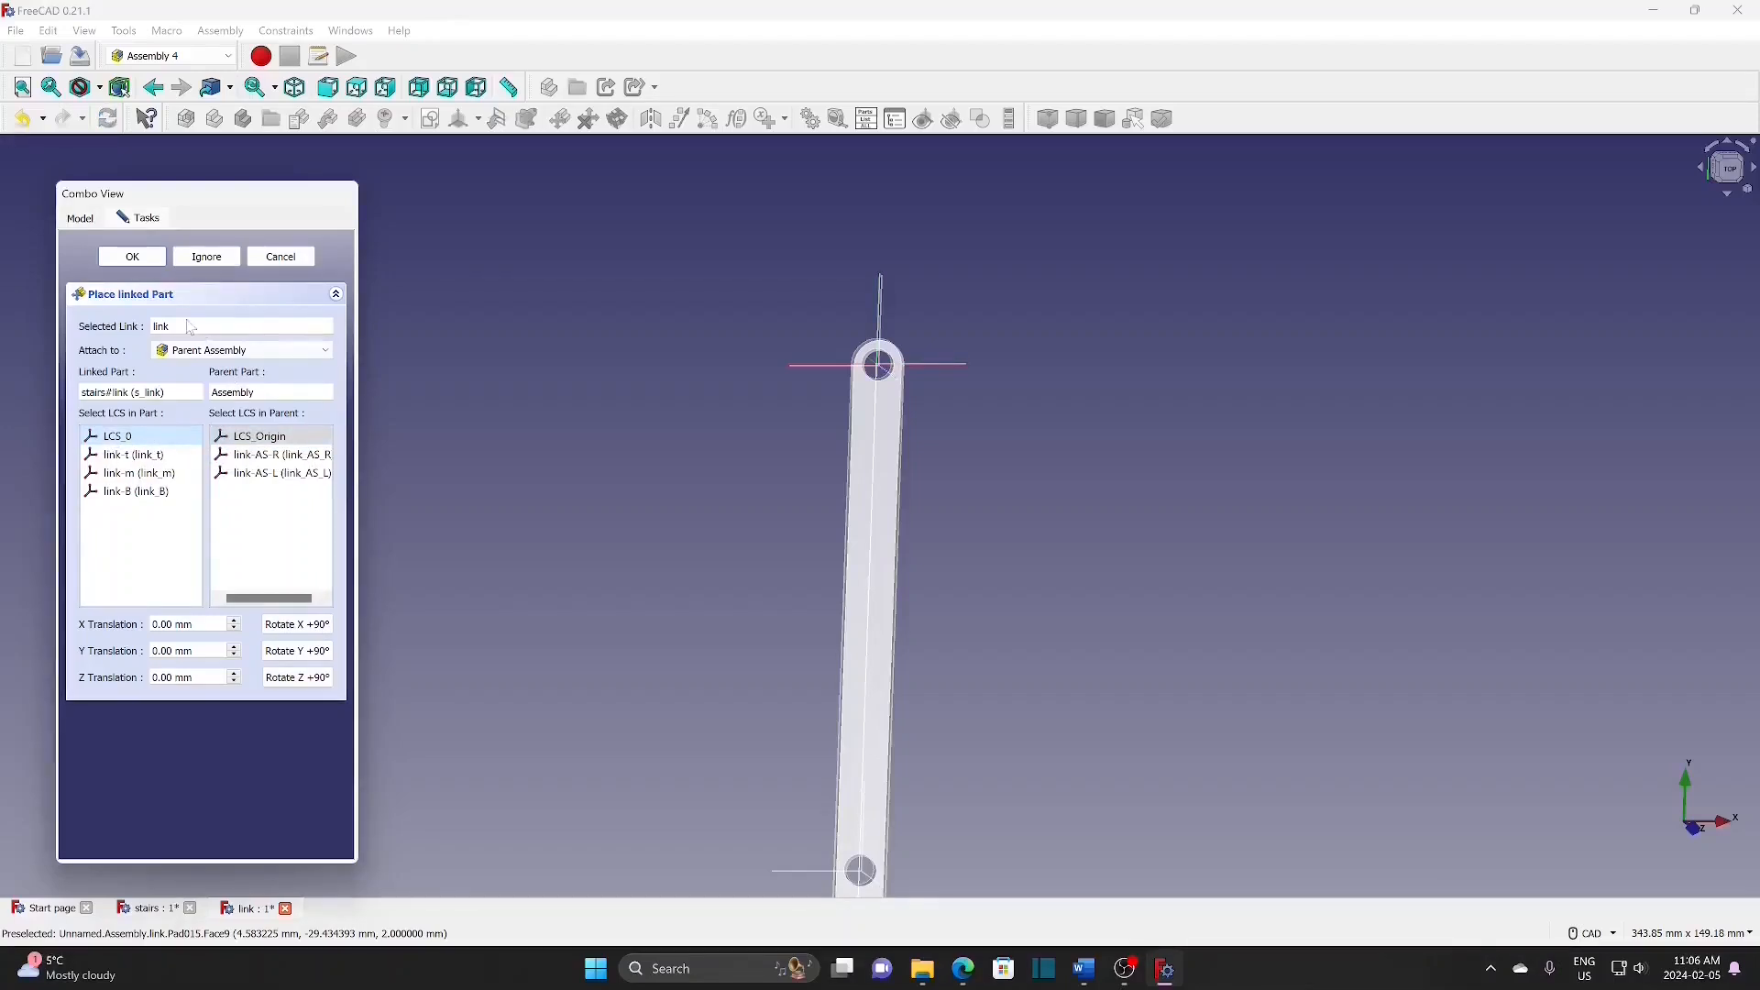
pyautogui.click(132, 257)
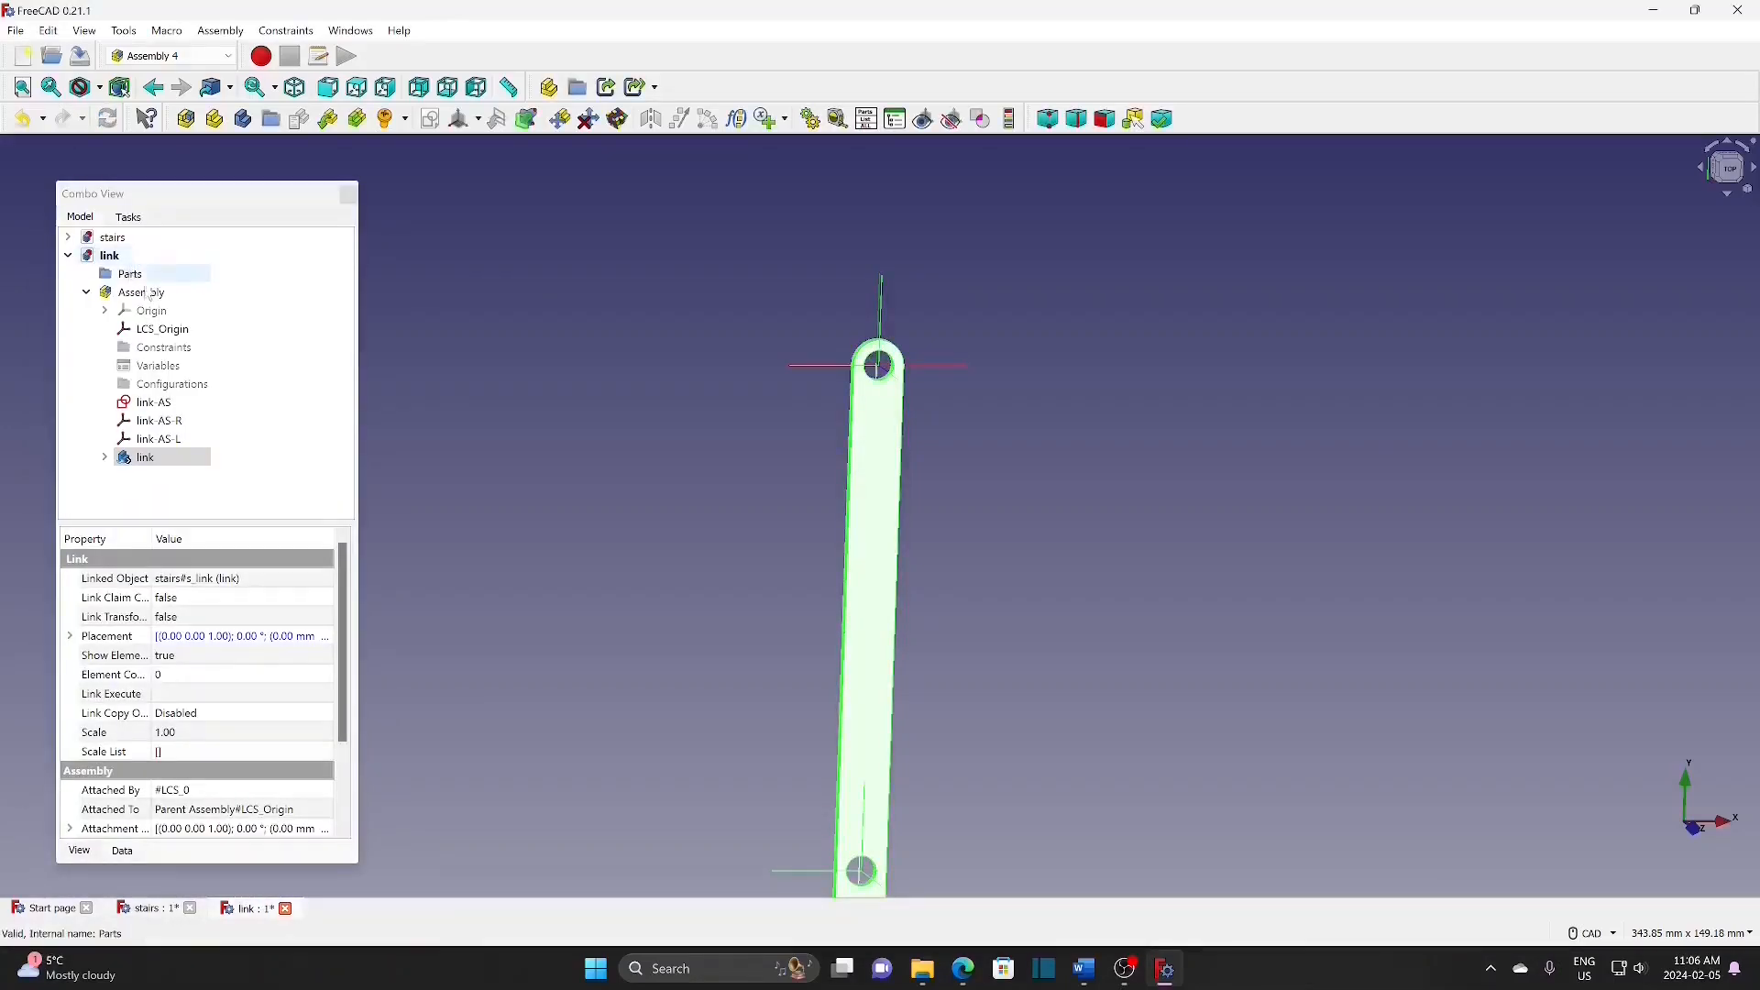
pyautogui.scroll(-2, 573, 477)
pyautogui.moveTo(956, 411); pyautogui.dragTo(1013, 198, button='middle')
pyautogui.scroll(-2, 921, 575)
pyautogui.moveTo(923, 550); pyautogui.dragTo(996, 514, button='middle')
pyautogui.click(996, 513)
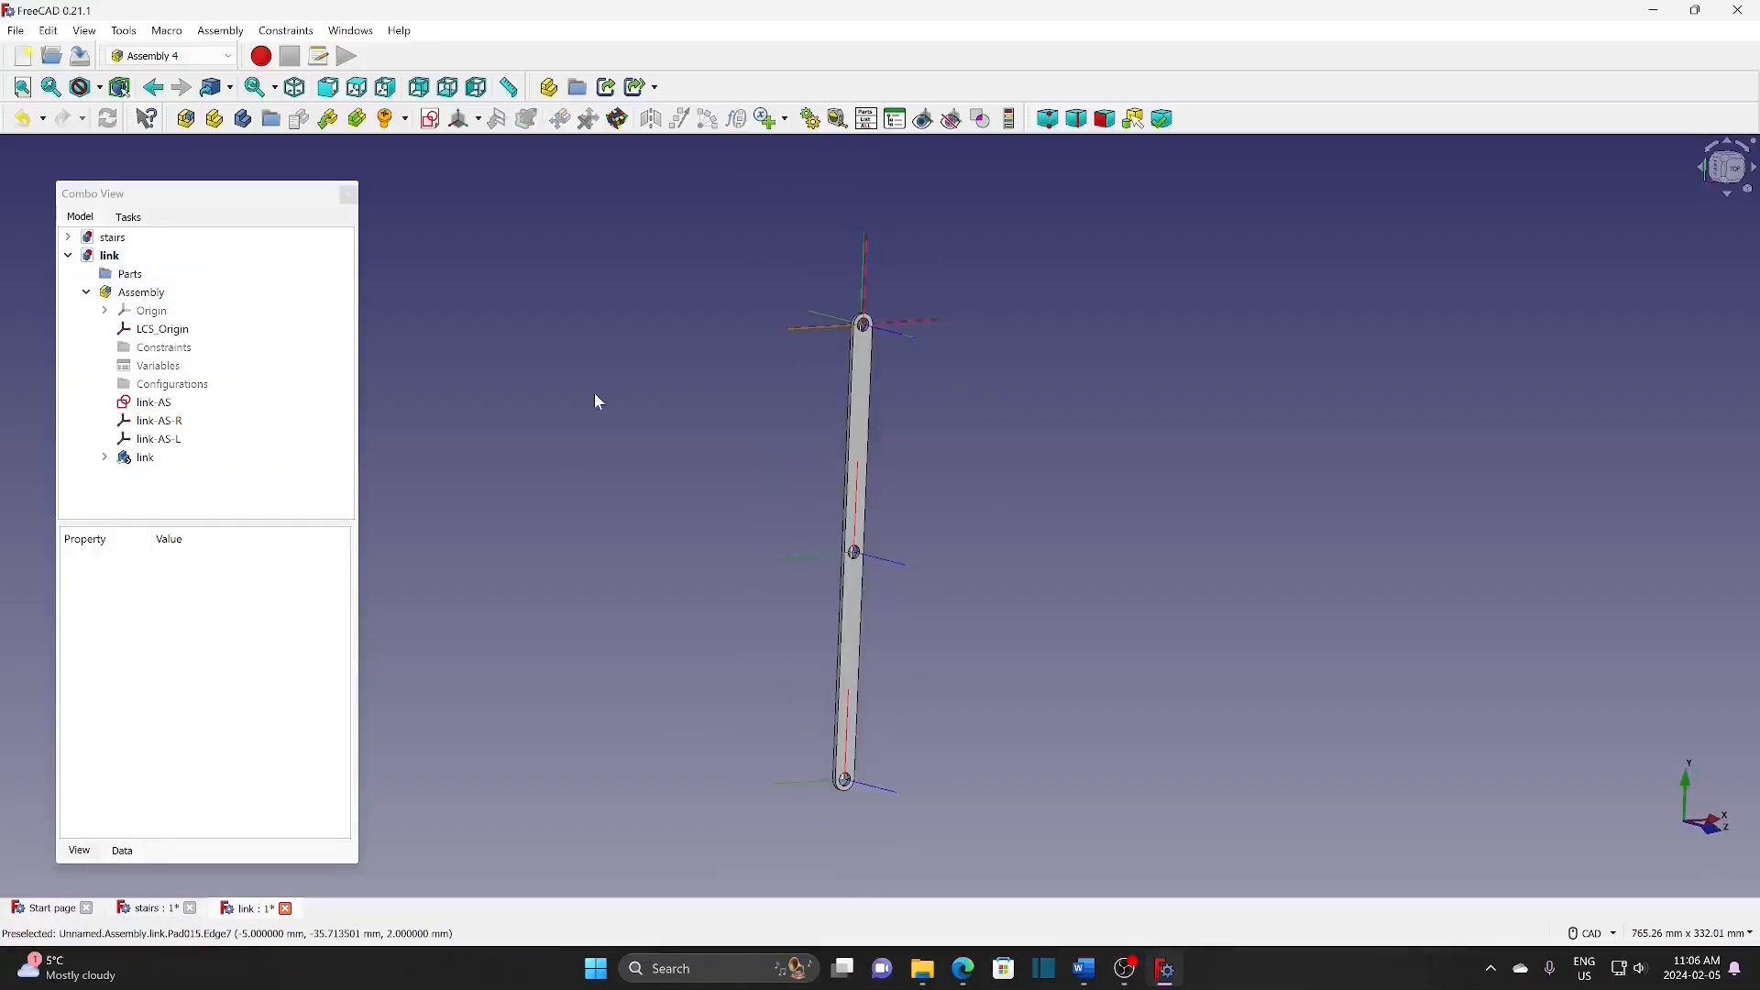
# Step: Insert M6x8 screws at the link-t, link-m and link-B holes of the bar
pyautogui.click(147, 294)
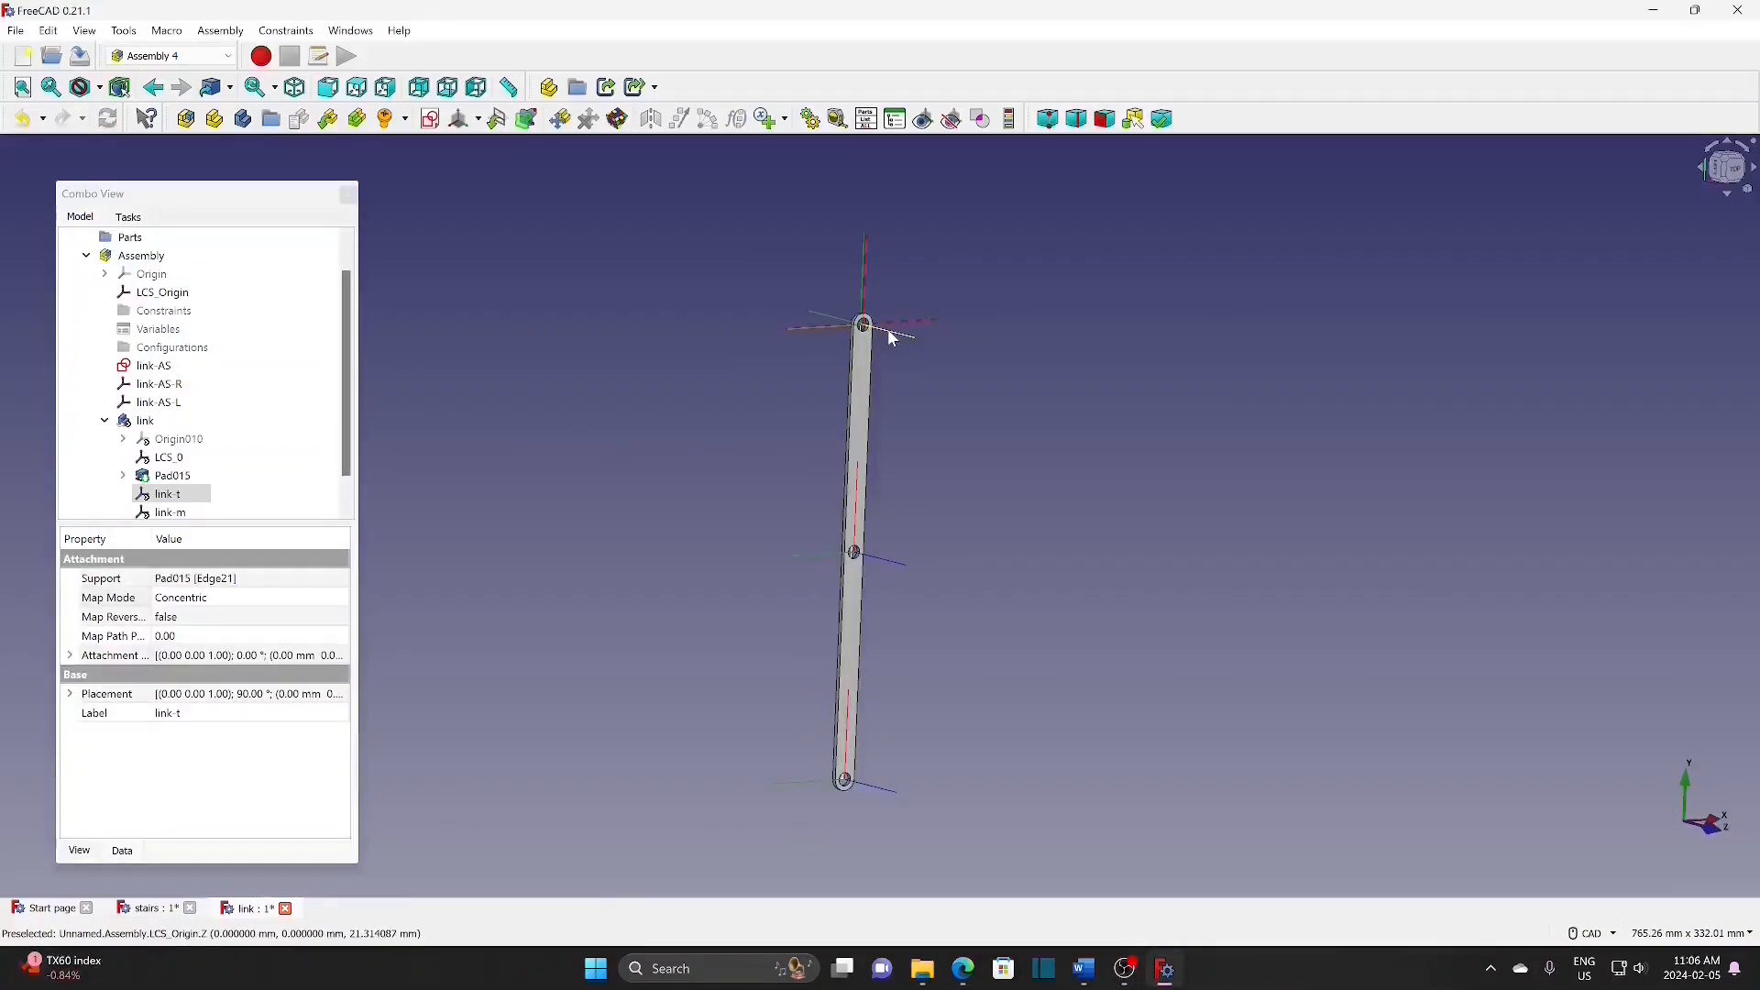
pyautogui.click(404, 119)
pyautogui.click(416, 145)
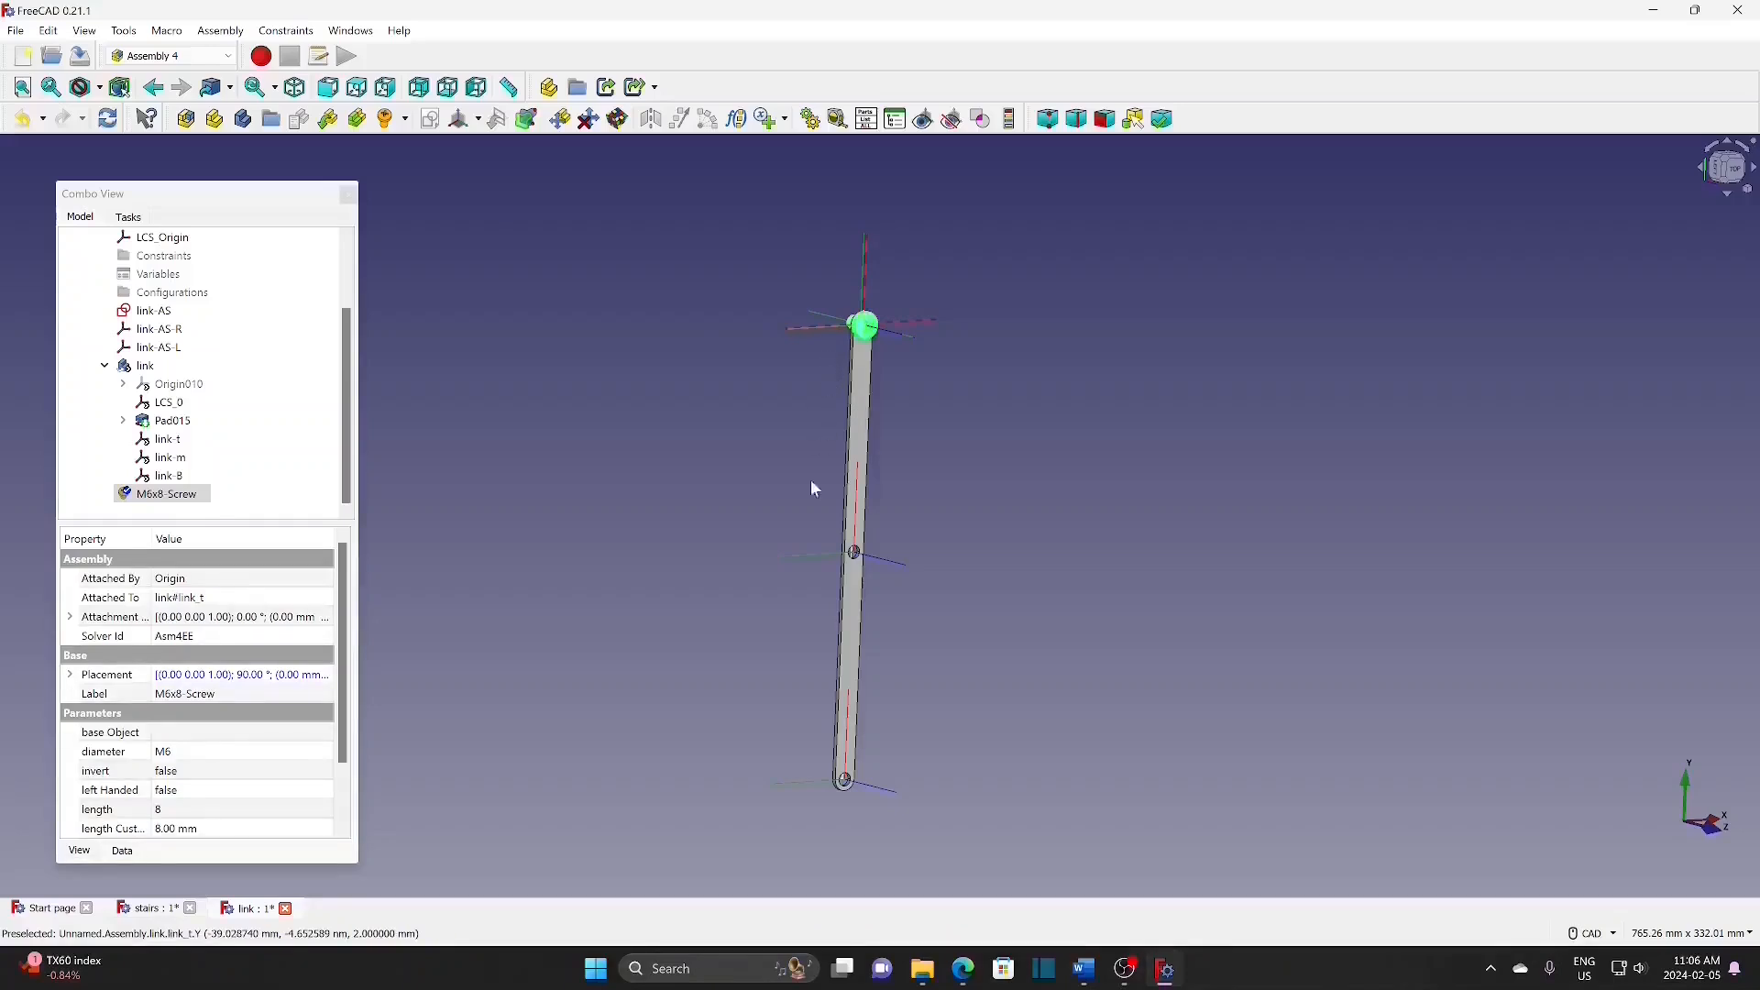
pyautogui.click(874, 559)
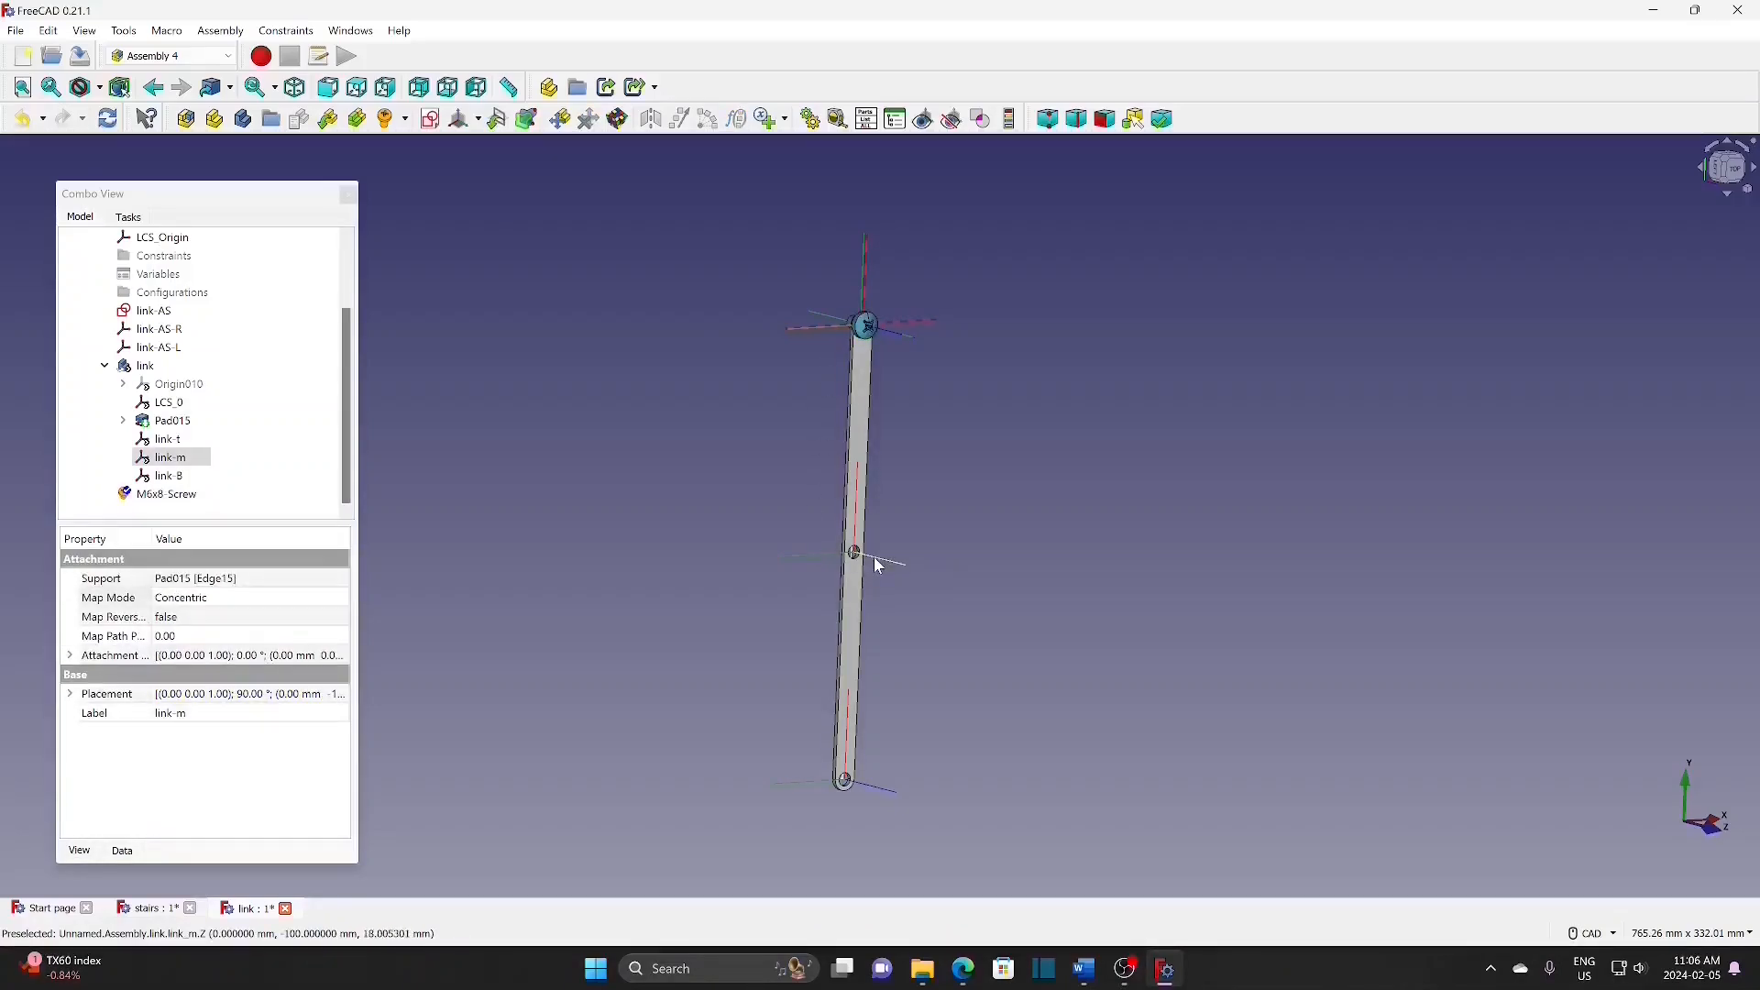
pyautogui.click(405, 120)
pyautogui.click(433, 147)
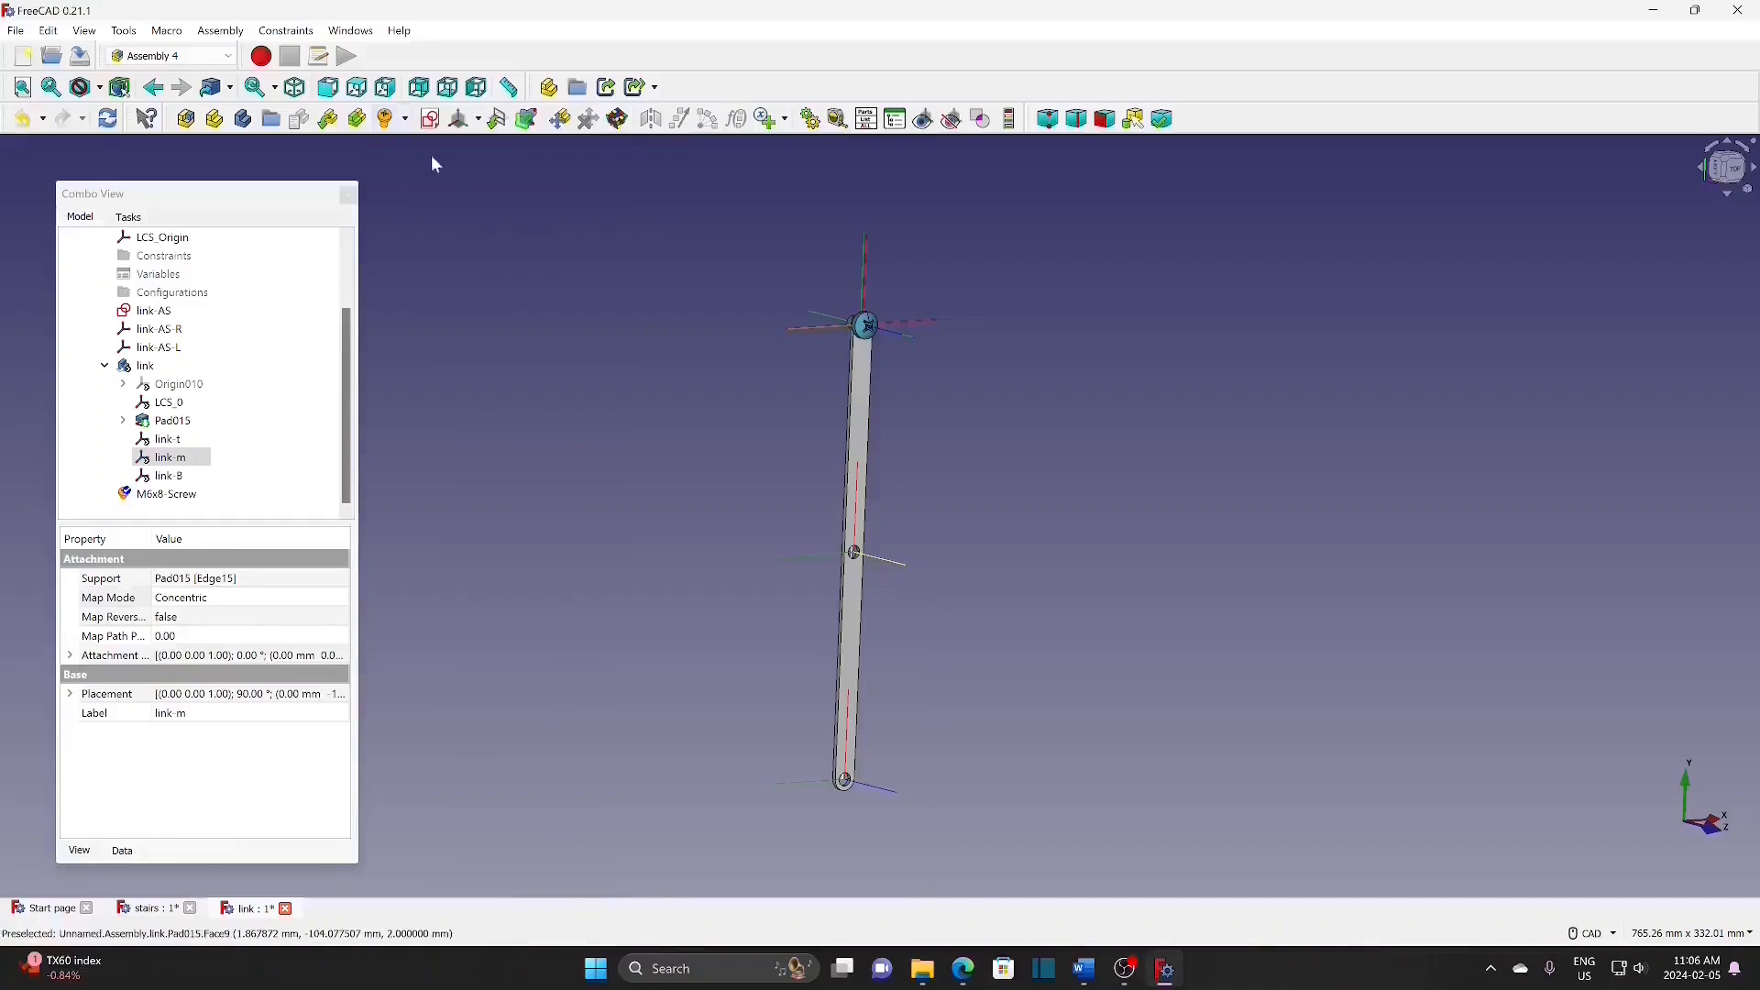
pyautogui.click(892, 792)
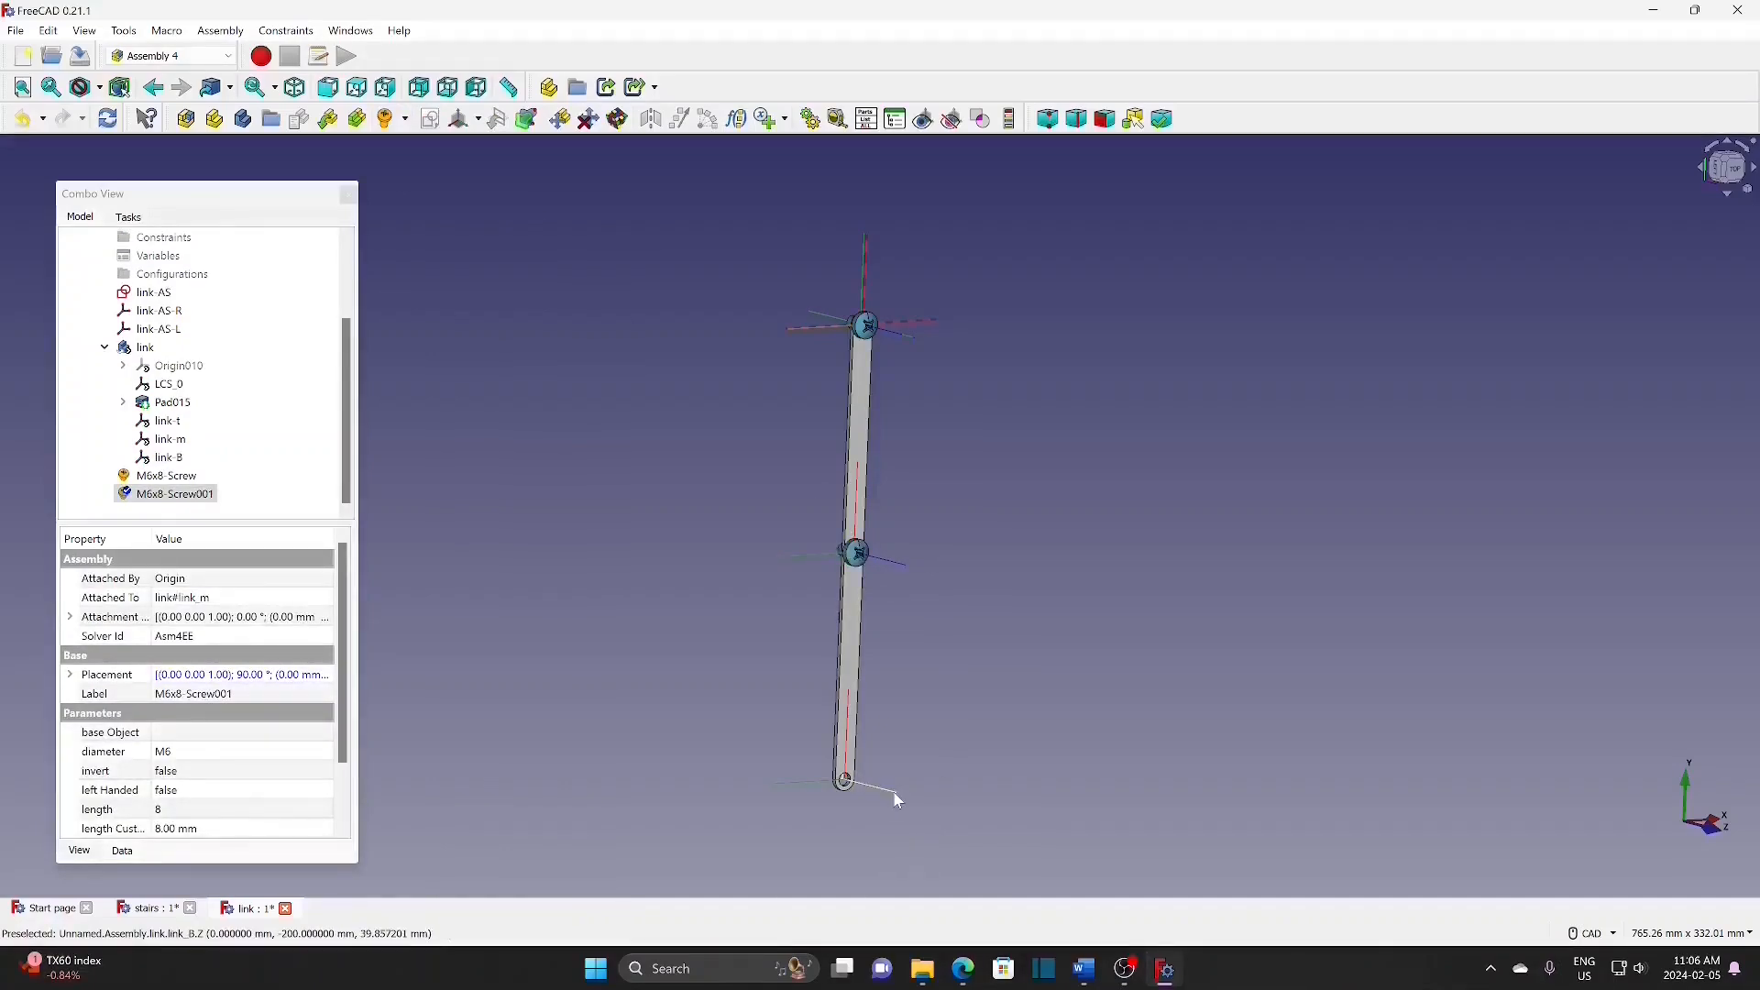
pyautogui.click(405, 120)
pyautogui.click(432, 146)
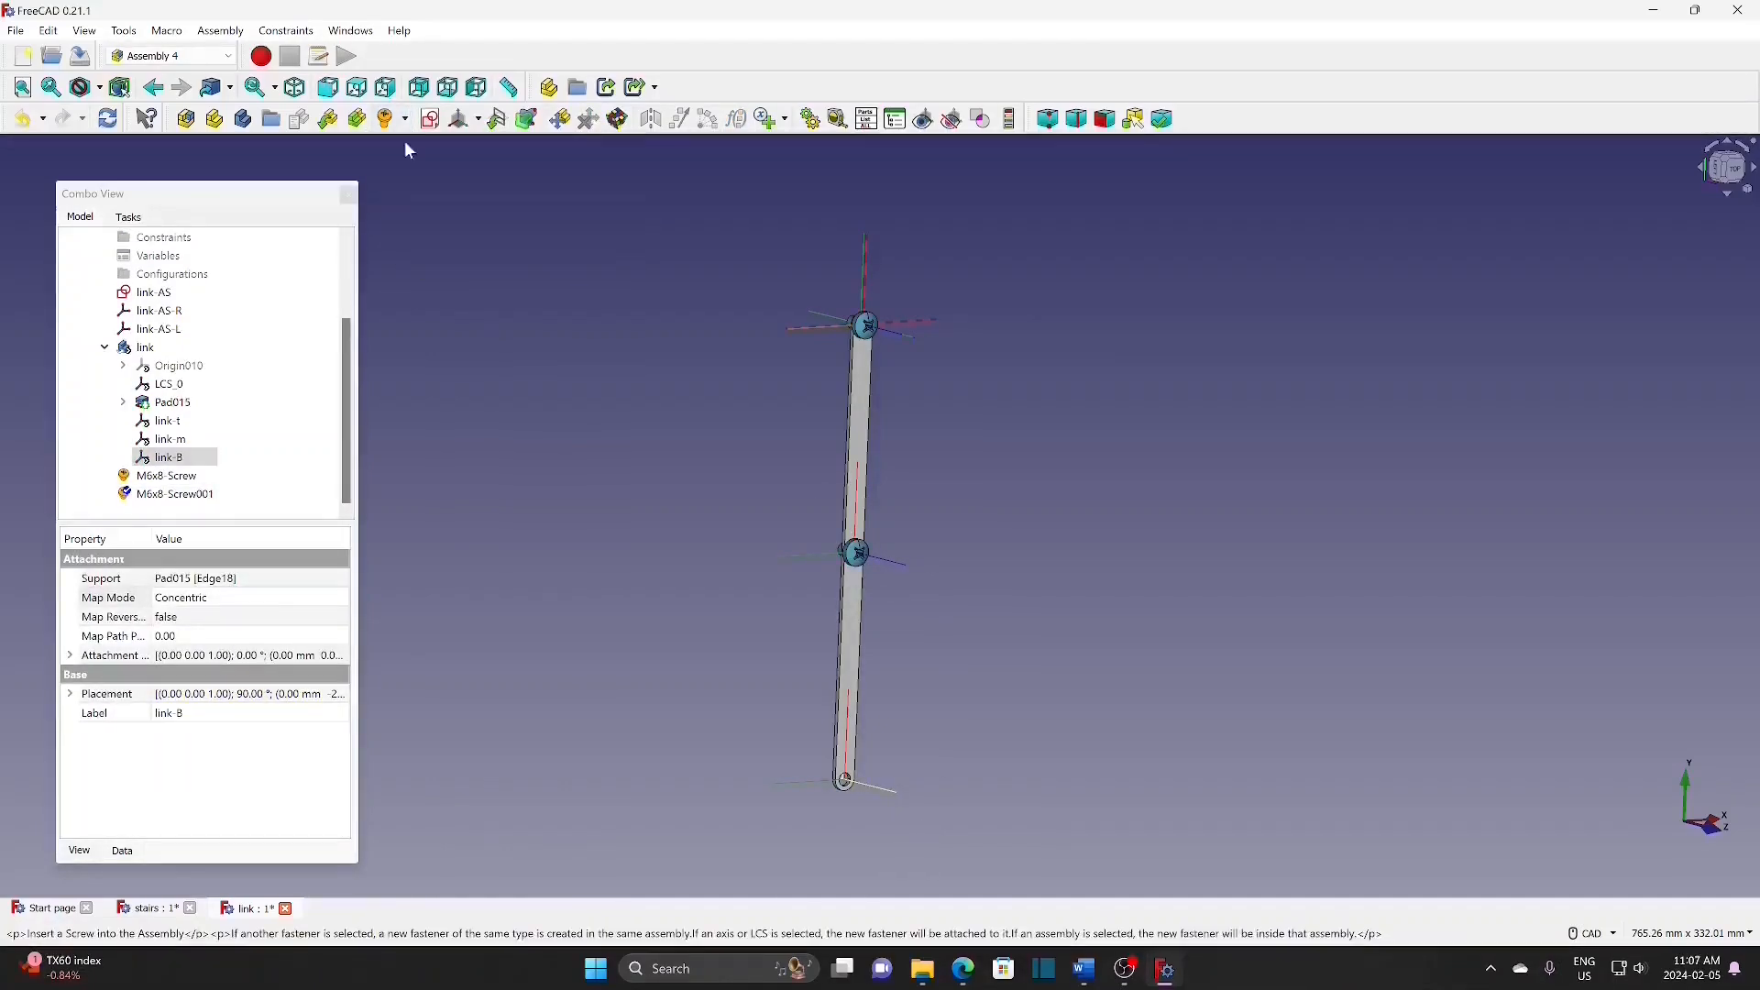
# Step: Save the link assembly file with Ctrl+S
pyautogui.click(446, 353)
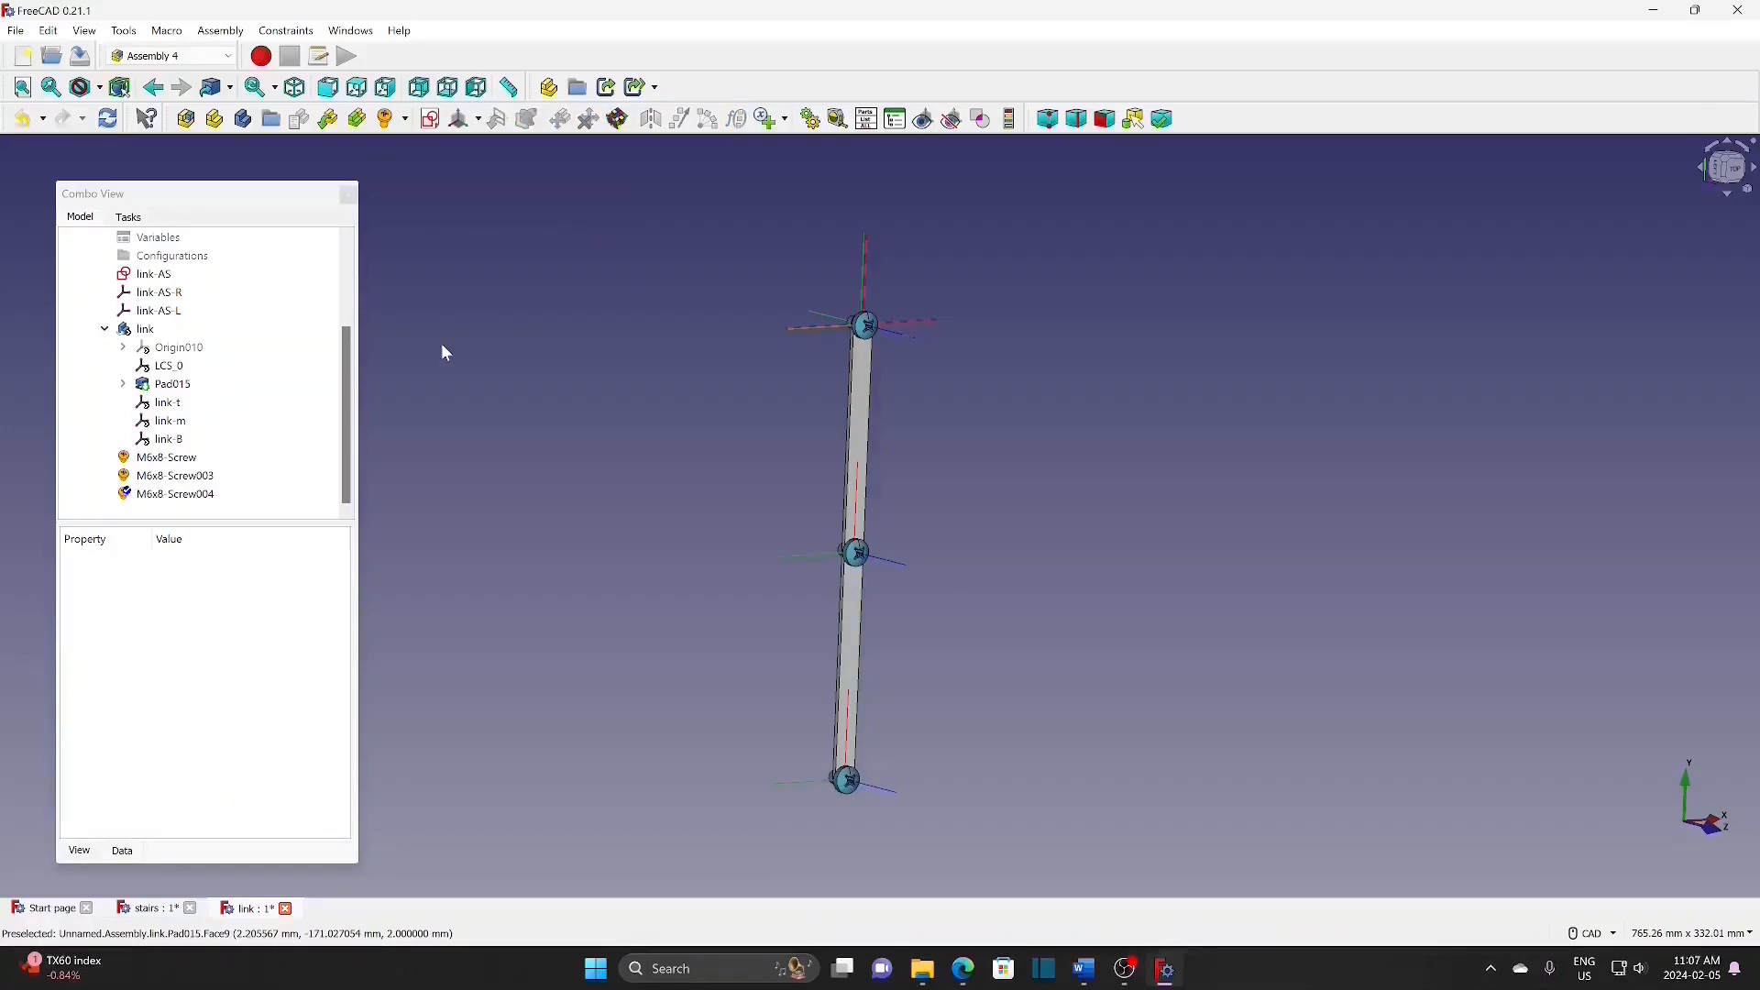
pyautogui.hotkey('ctrl', 's')
pyautogui.moveTo(348, 484); pyautogui.dragTo(361, 381)
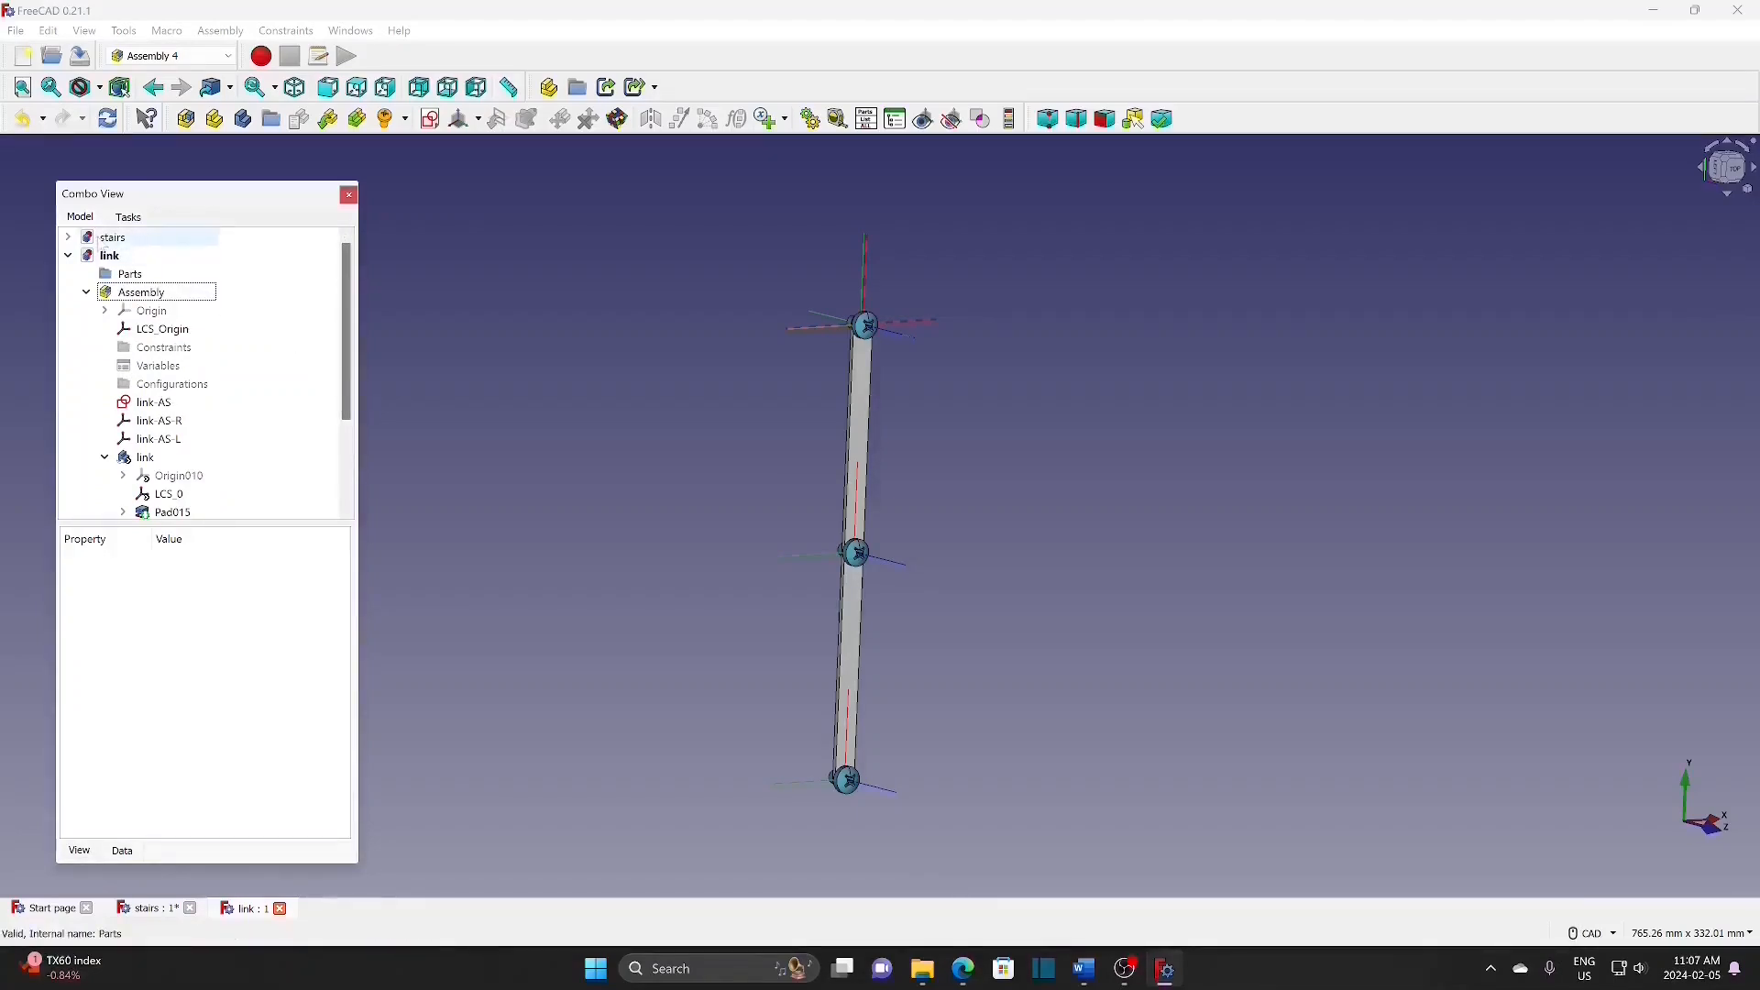
# Step: Switch to the stairs document, fit the stair assembly in view and select stair-assembly
pyautogui.doubleClick(117, 242)
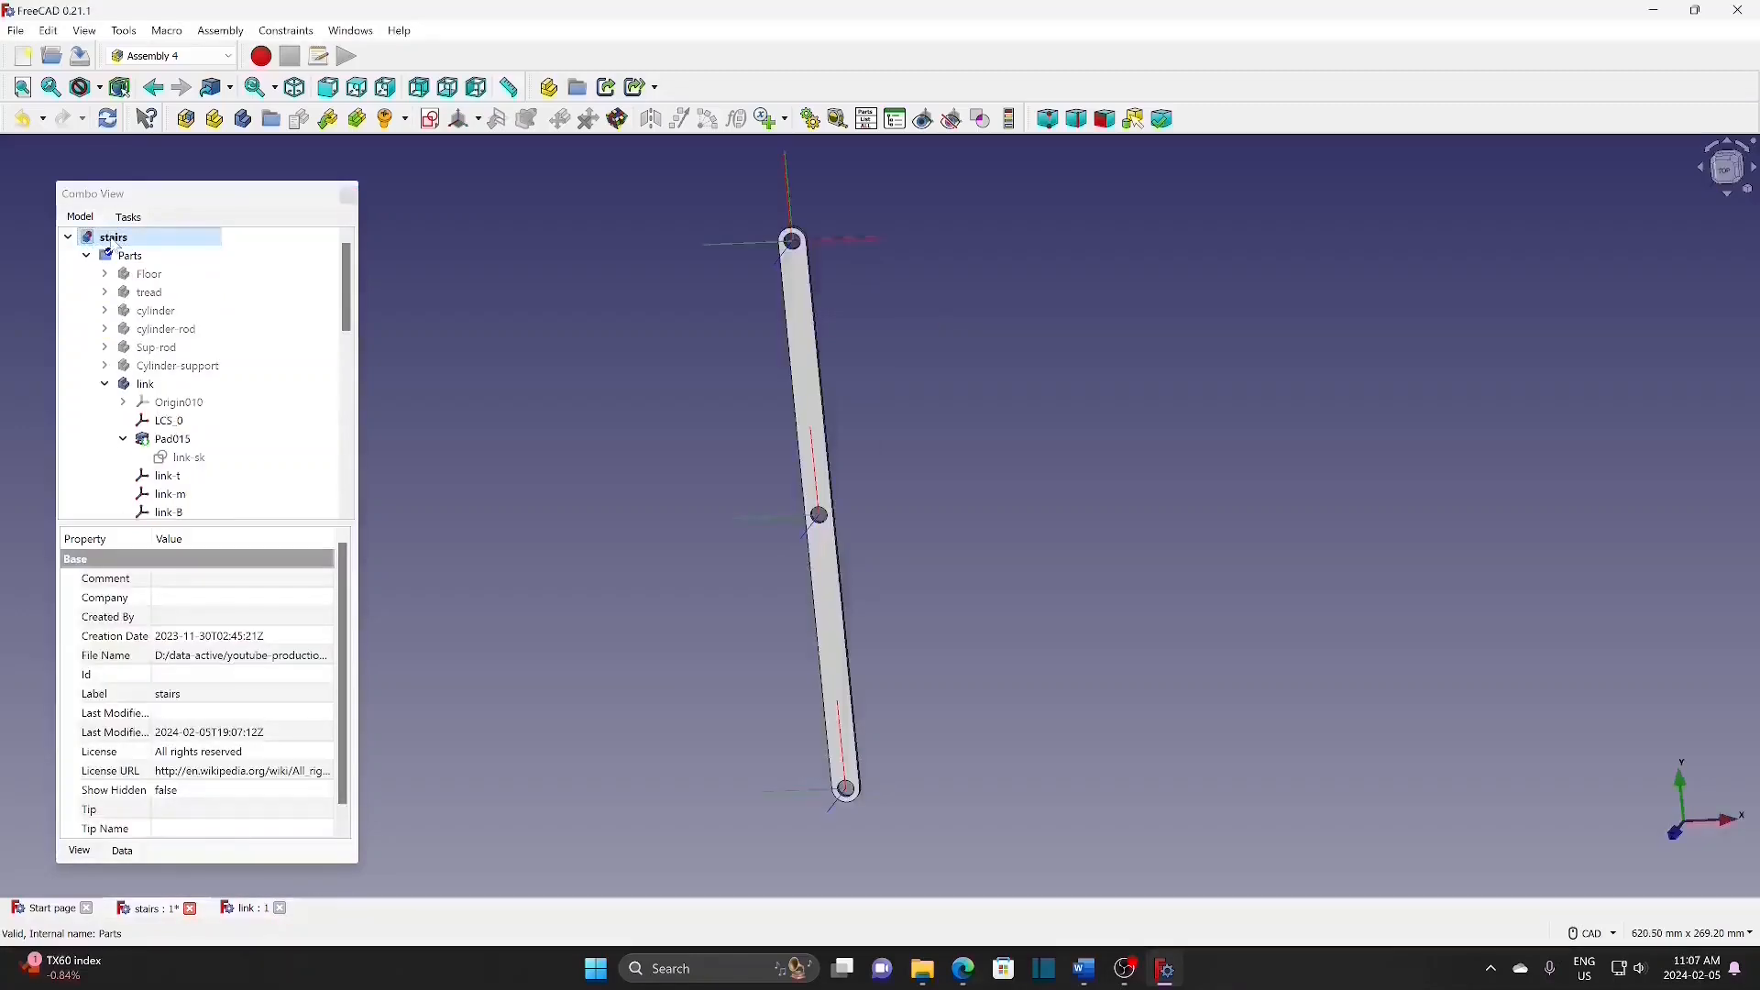
pyautogui.moveTo(347, 283); pyautogui.dragTo(348, 377)
pyautogui.click(192, 316)
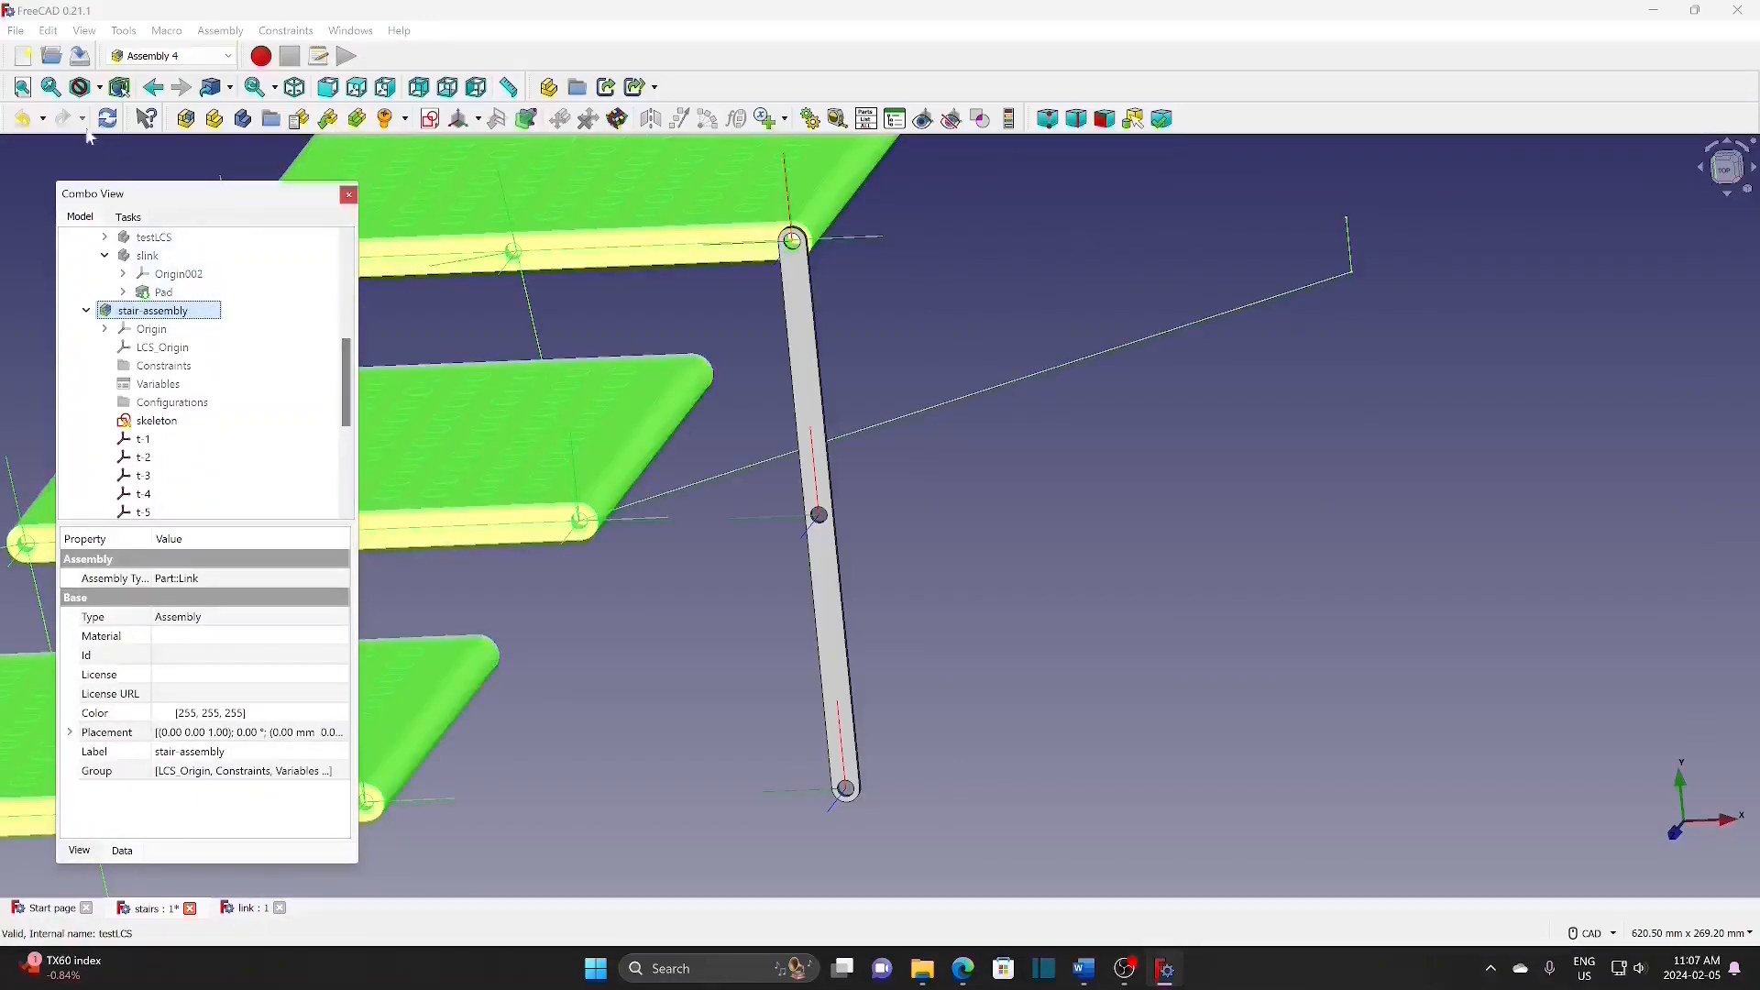
pyautogui.click(22, 89)
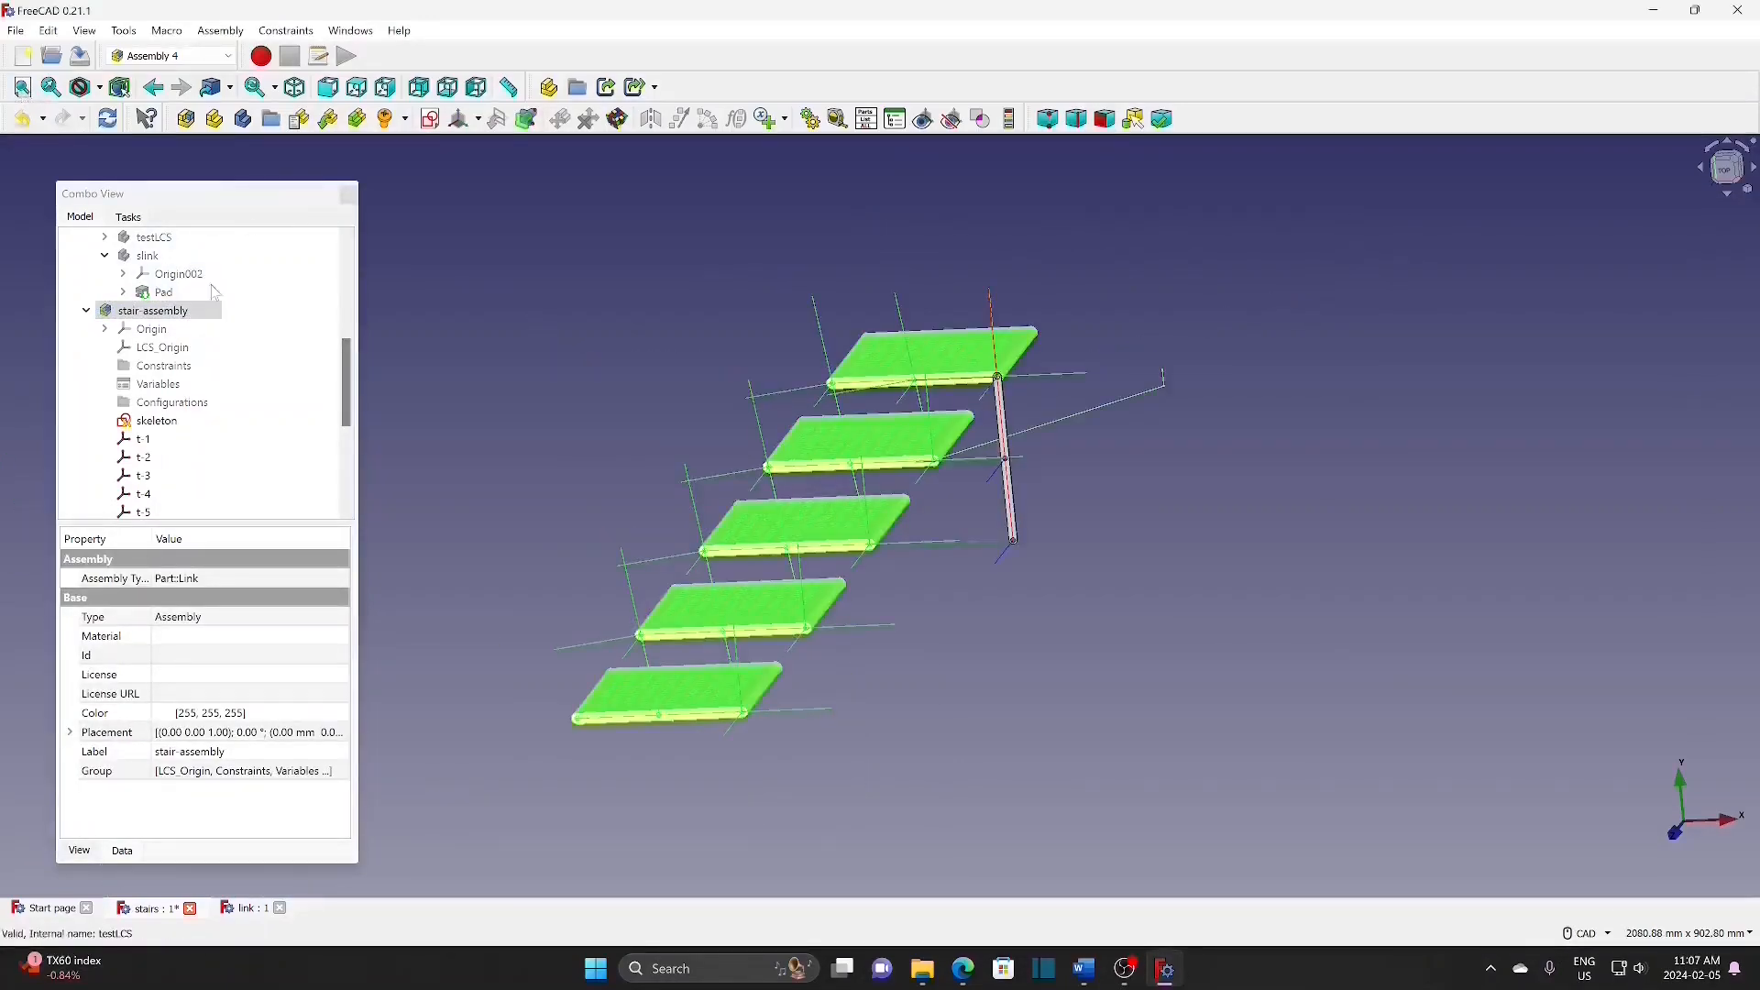
pyautogui.moveTo(345, 404); pyautogui.dragTo(351, 367)
pyautogui.click(162, 348)
pyautogui.click(188, 329)
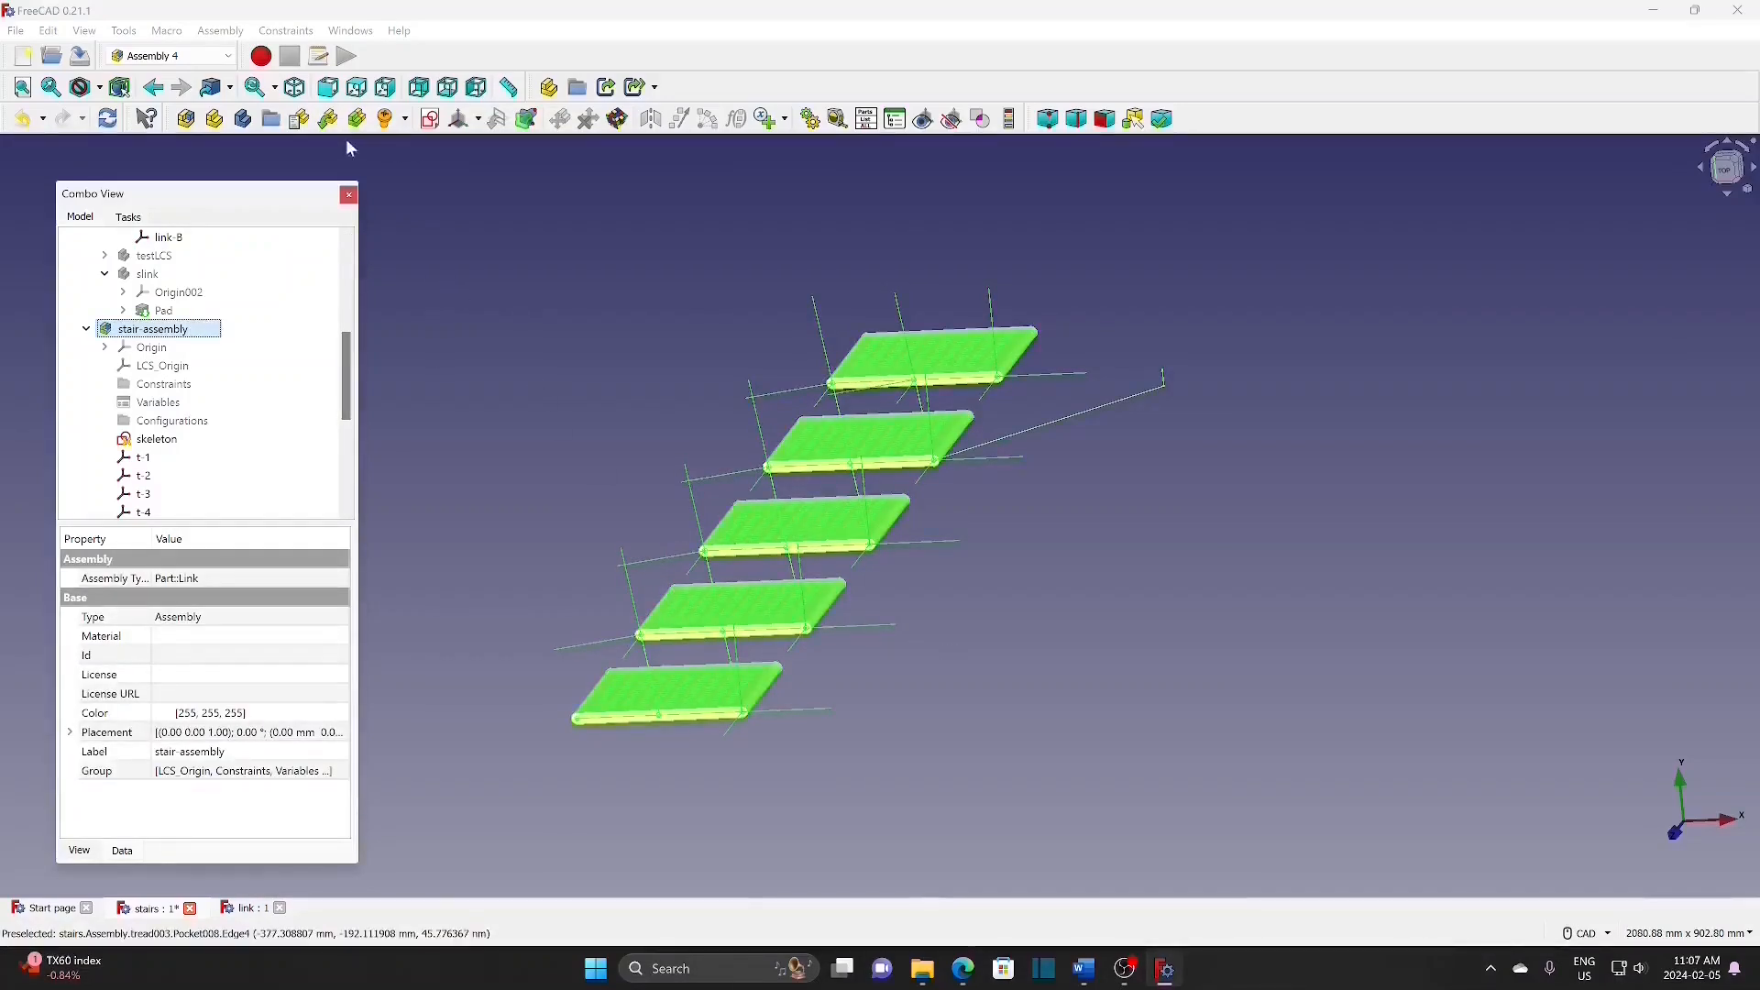
# Step: Insert Unnamed#Assembly, attaching its link-AS-R to the parent assembly's link1
pyautogui.click(329, 120)
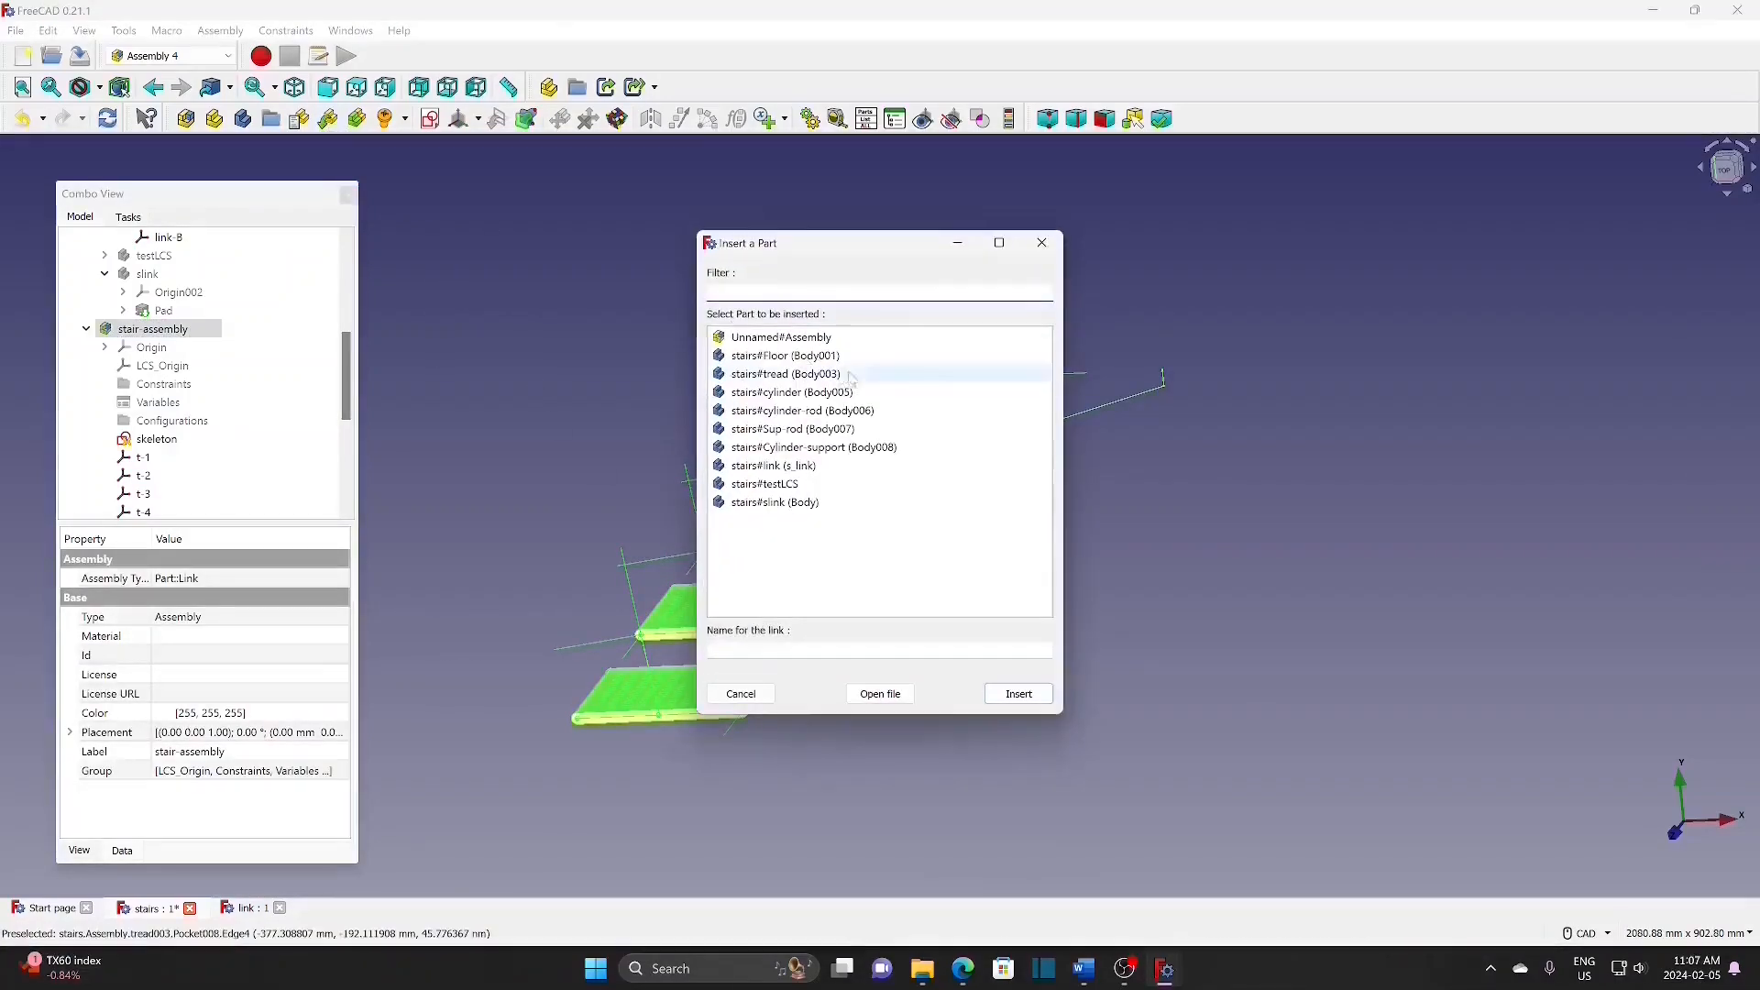
pyautogui.click(800, 339)
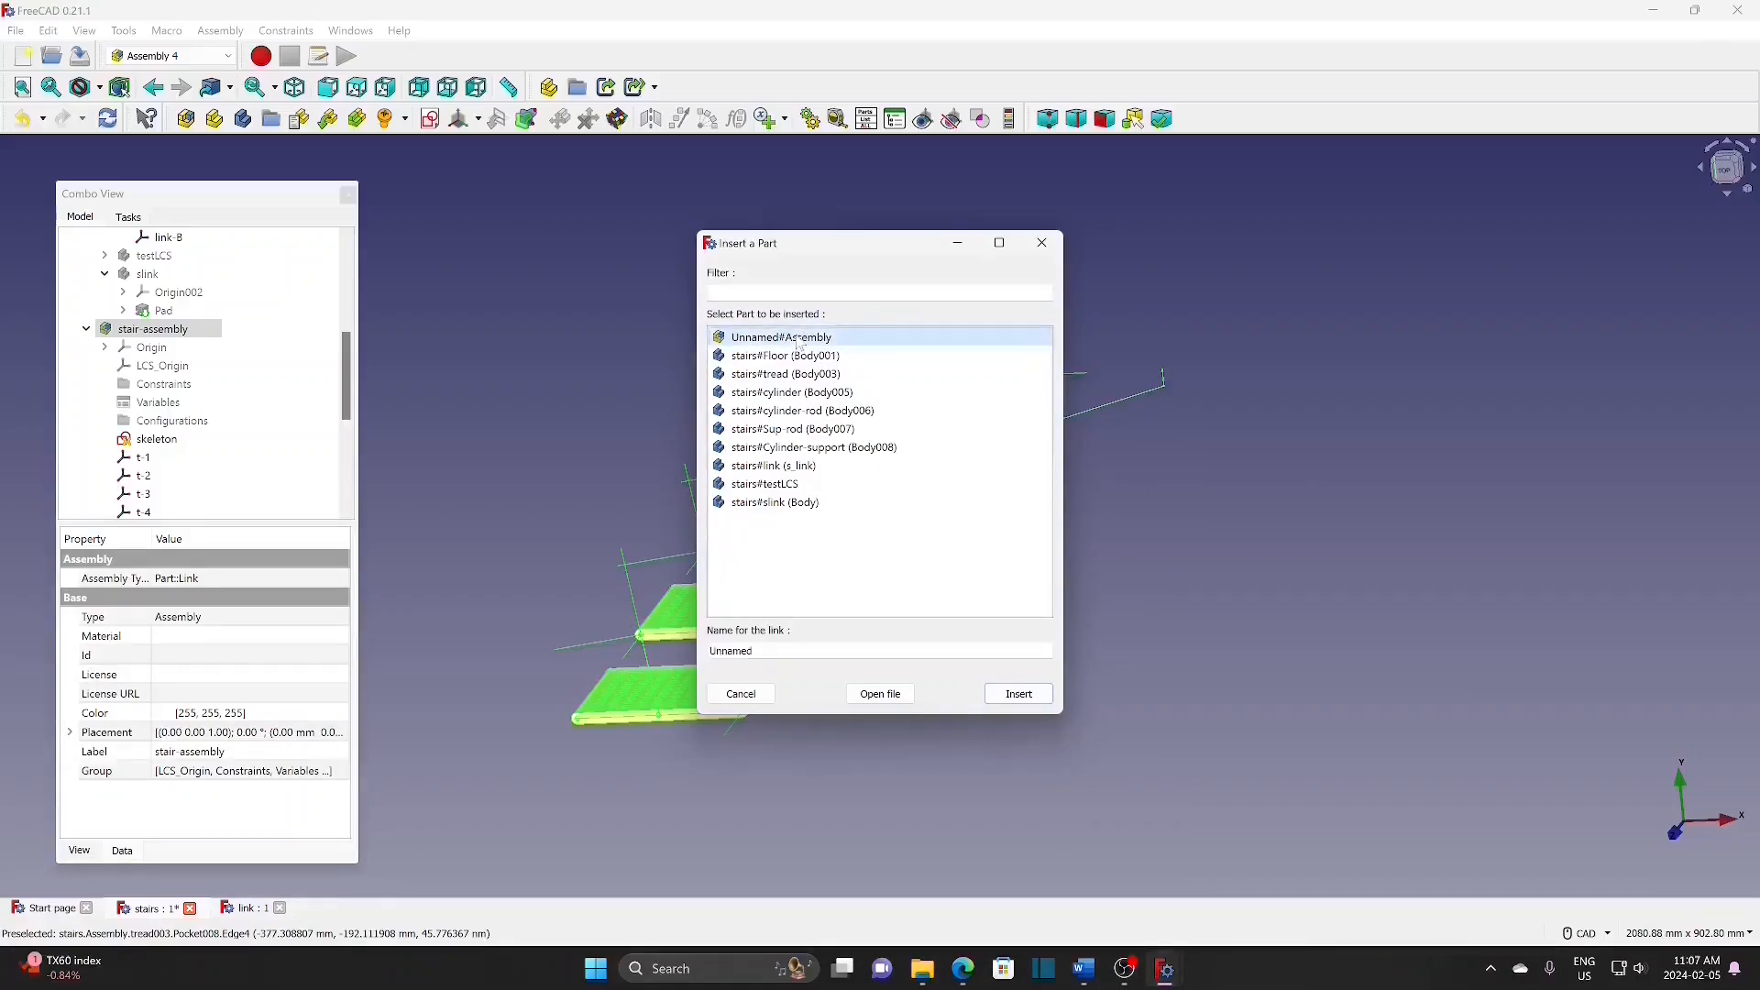
pyautogui.click(1019, 694)
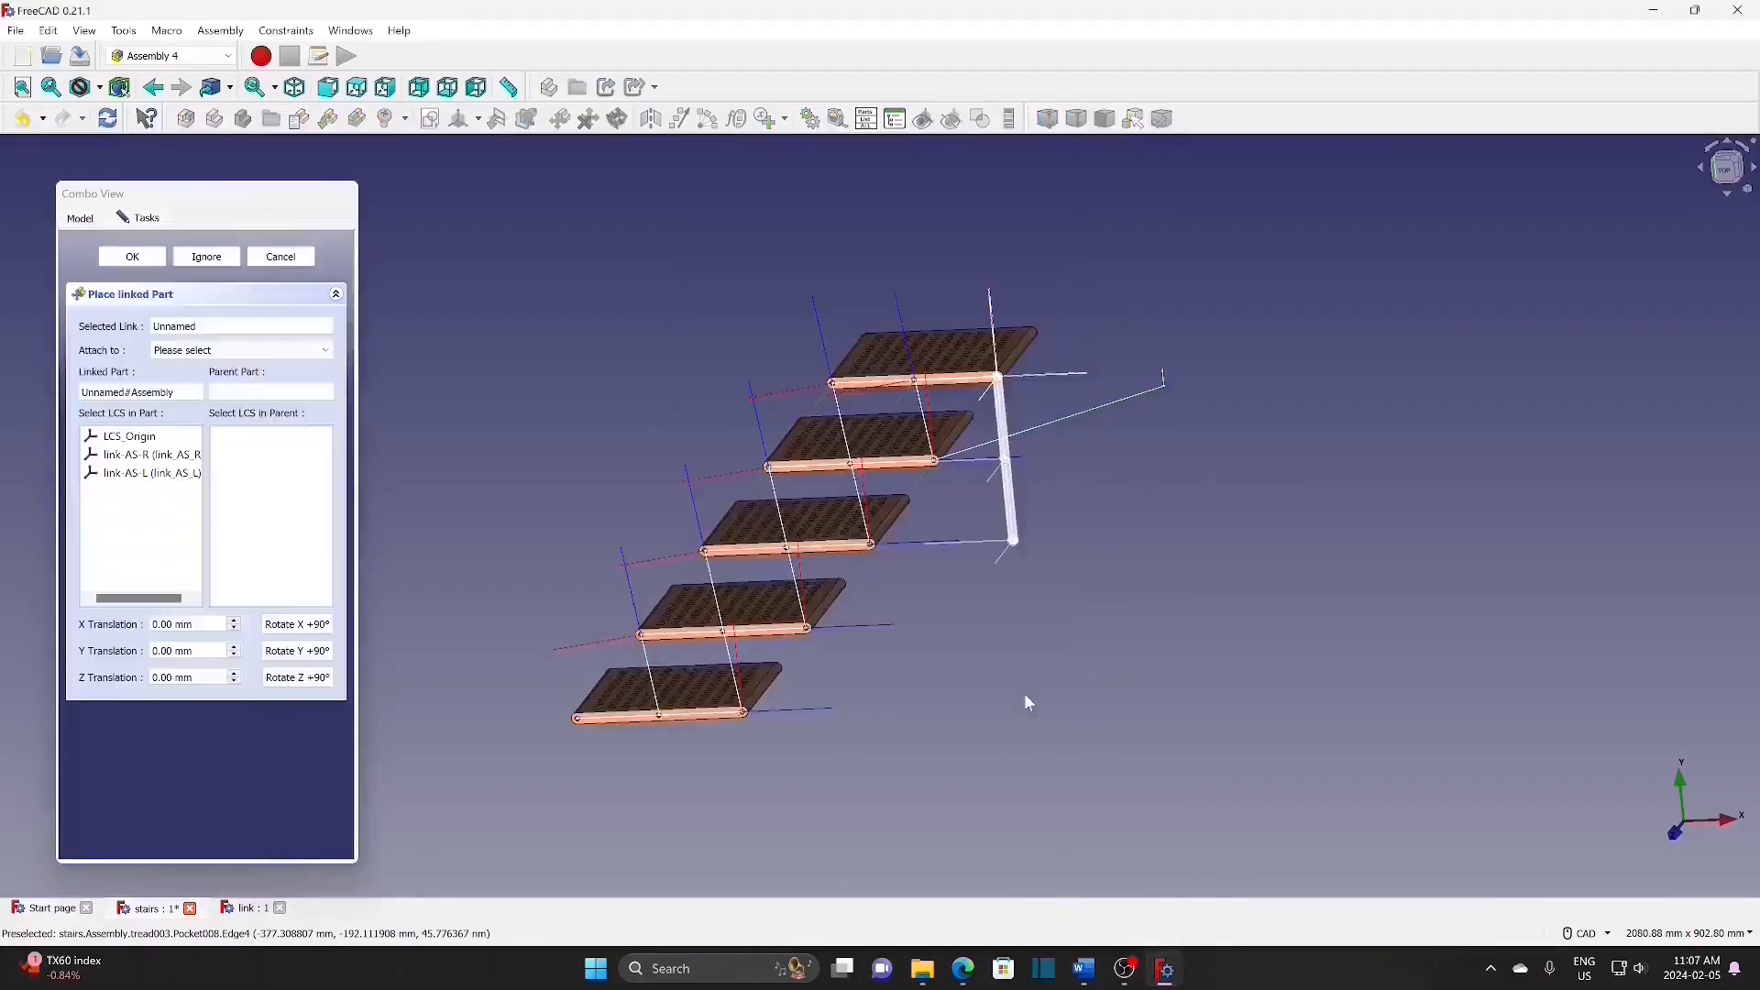
pyautogui.click(240, 350)
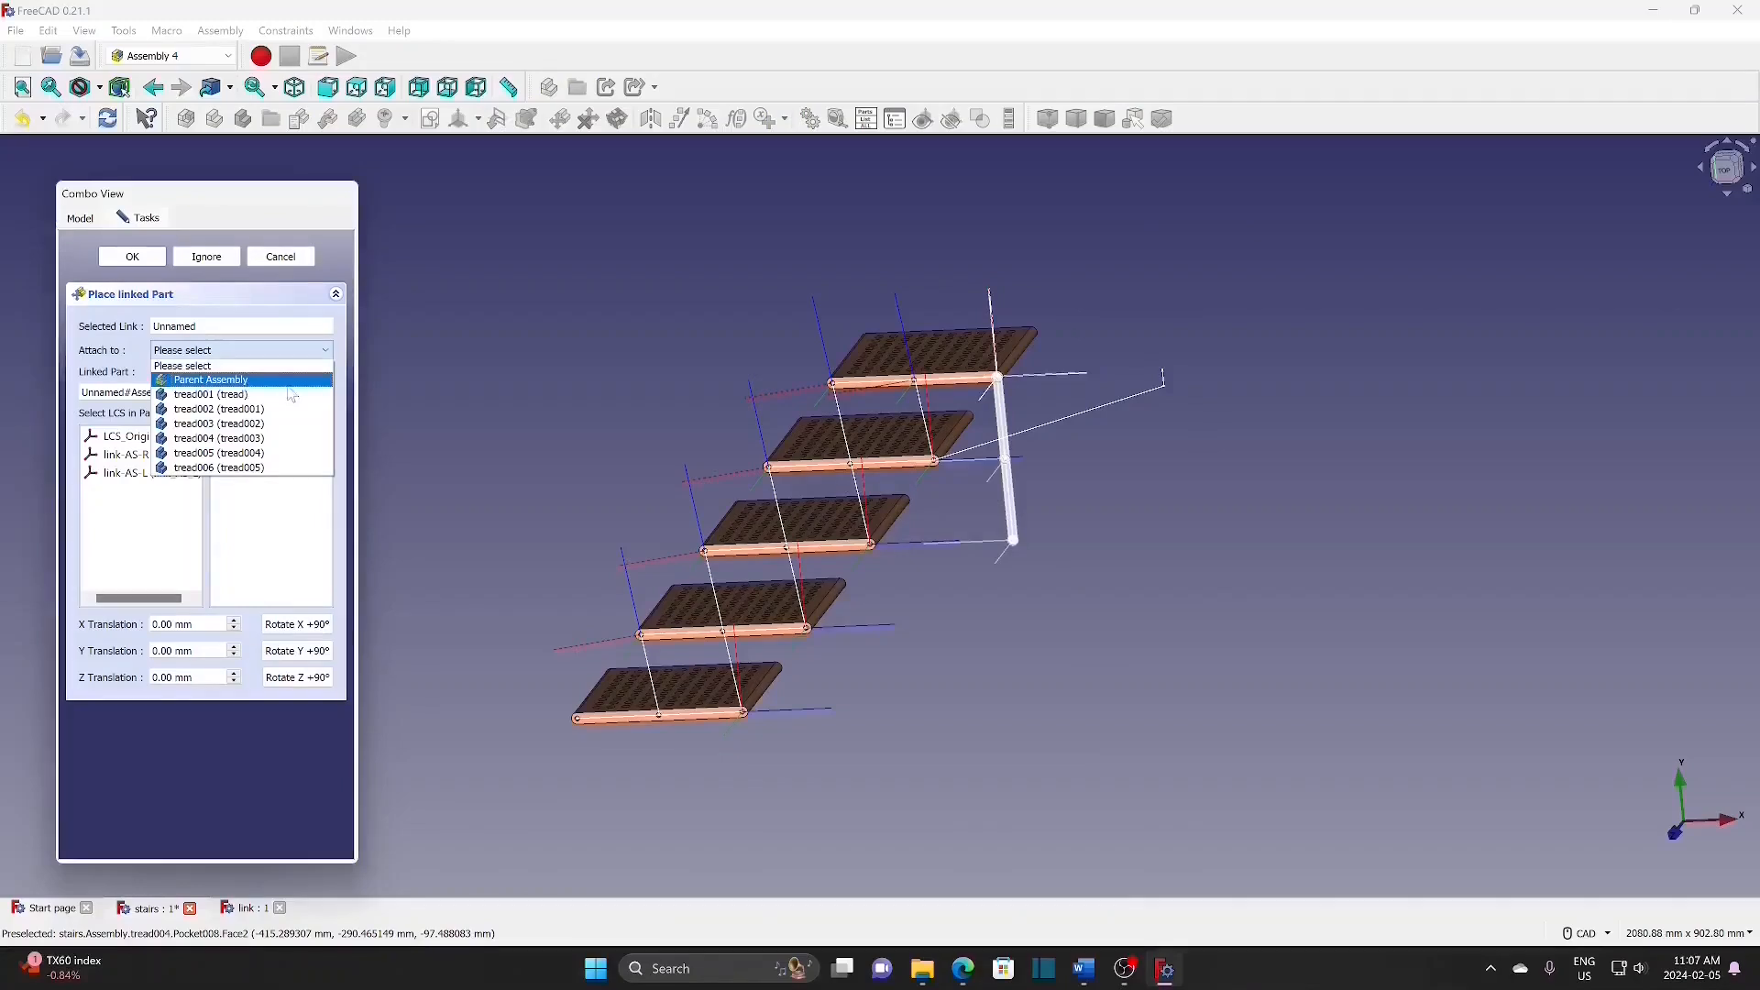
pyautogui.click(276, 382)
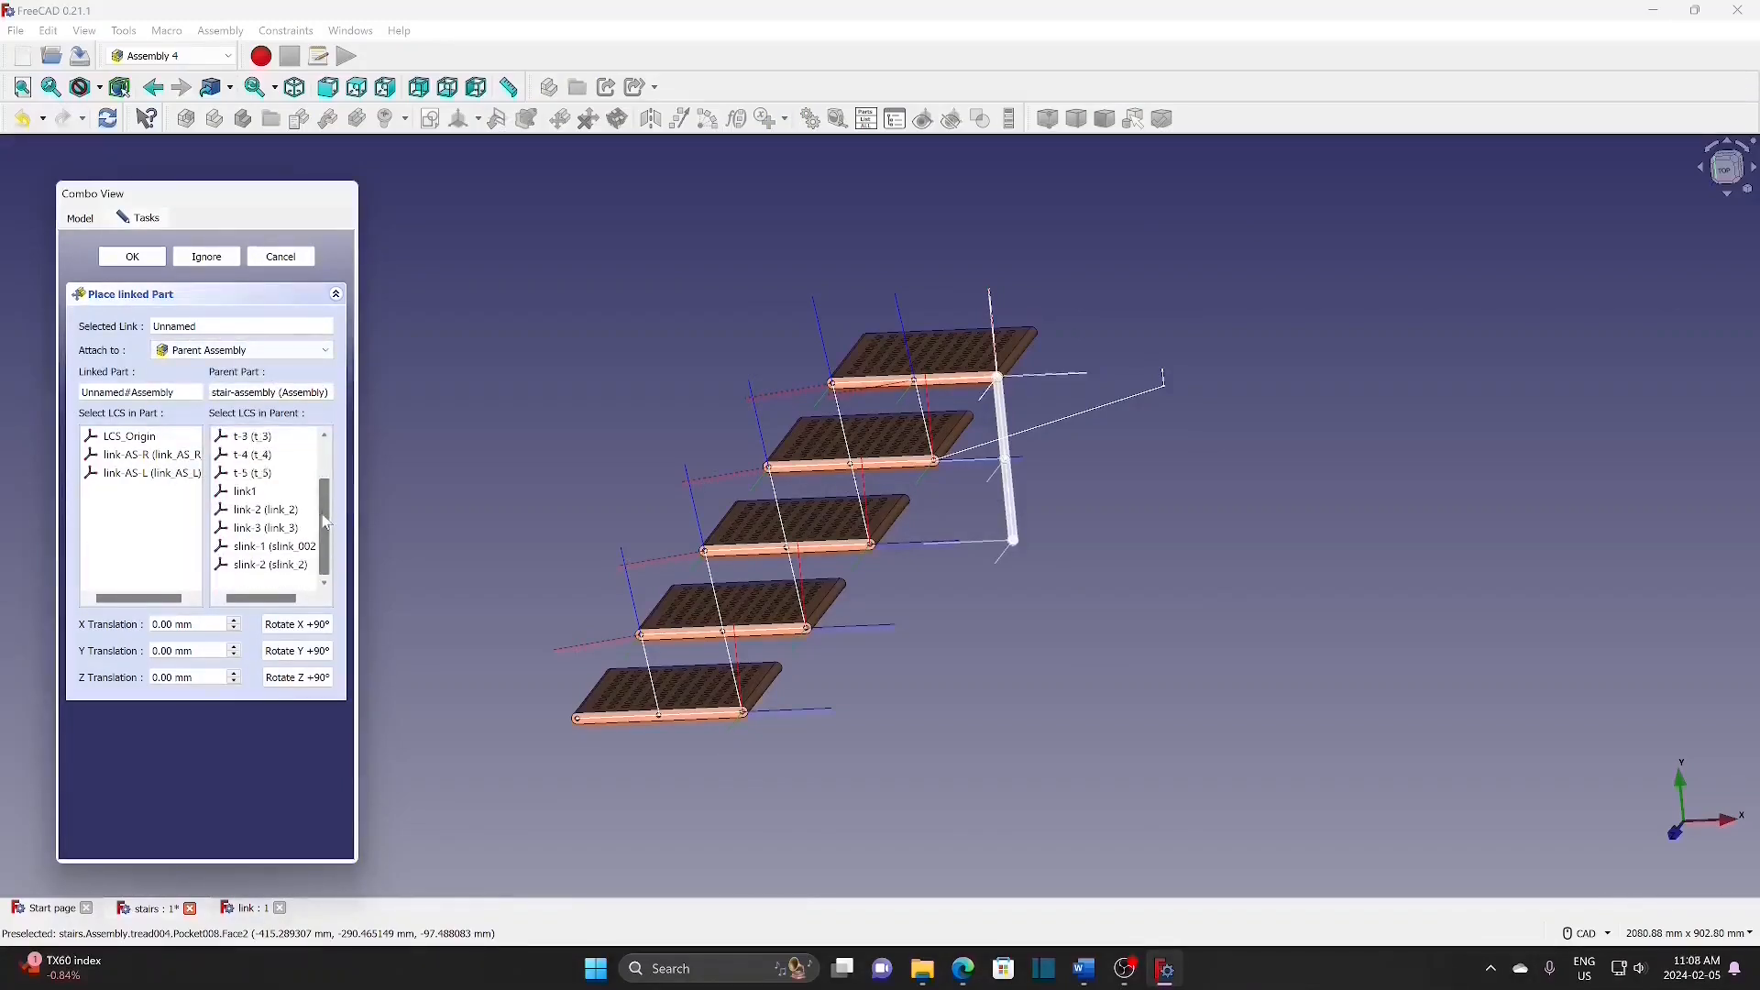
pyautogui.scroll(-1, 257, 496)
pyautogui.click(257, 496)
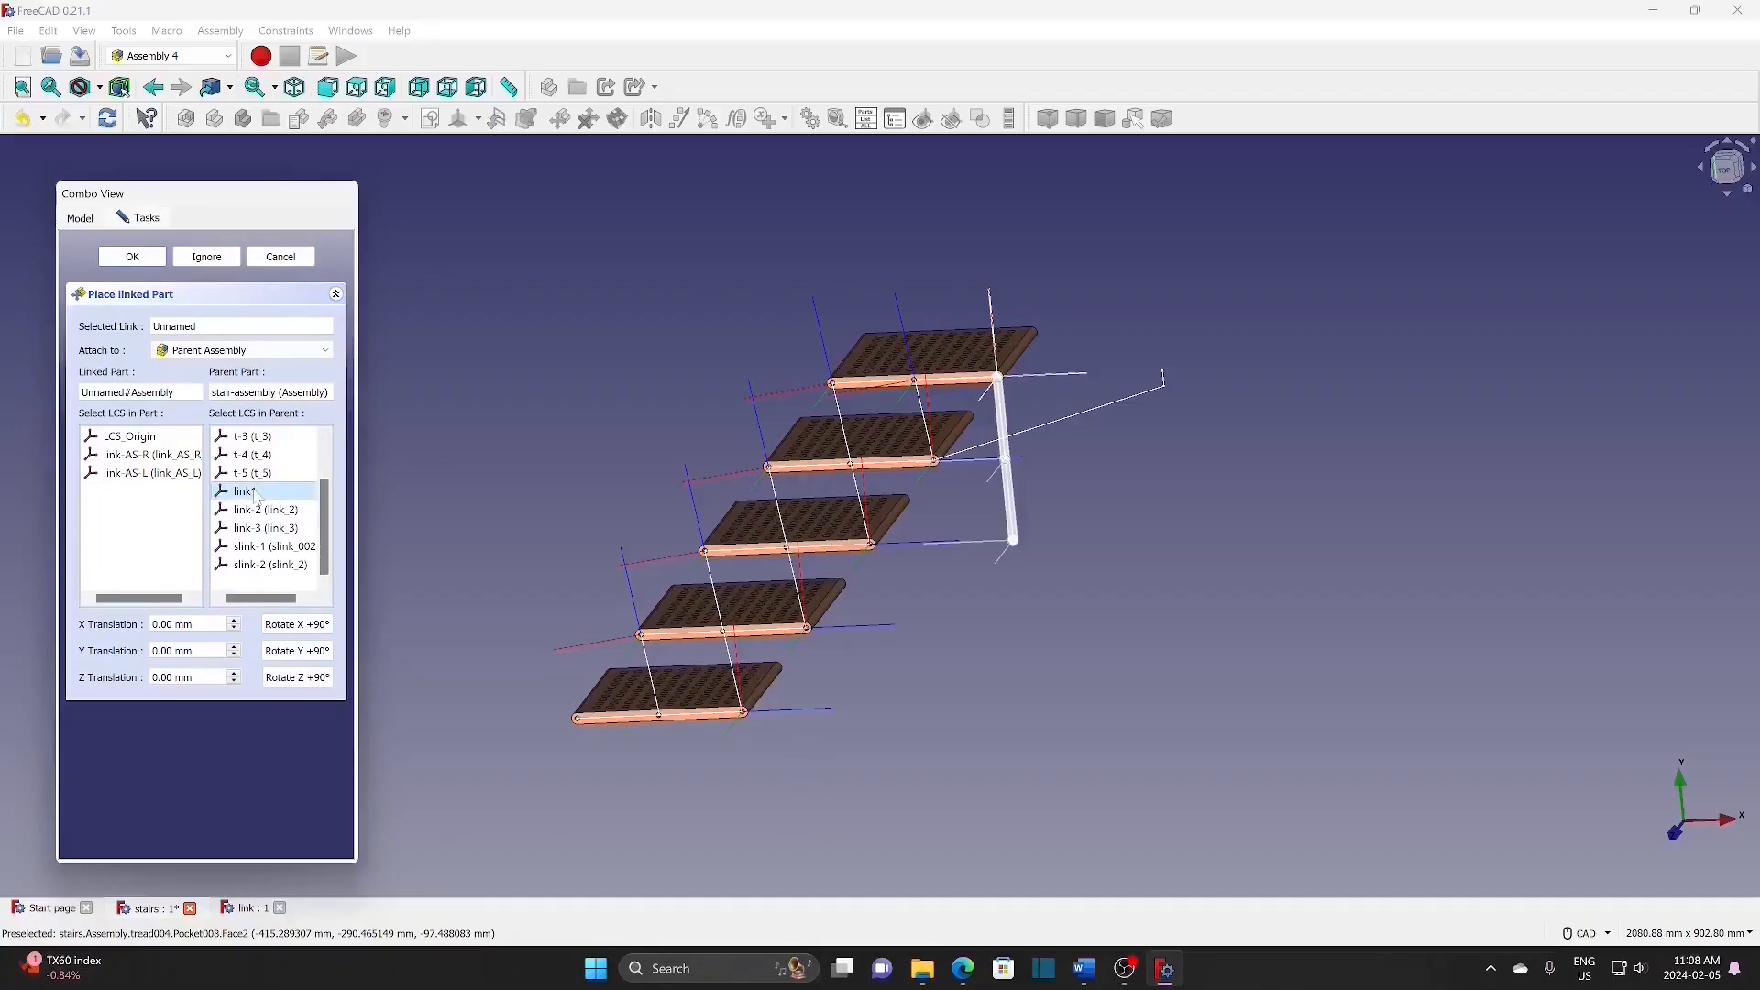
pyautogui.click(168, 455)
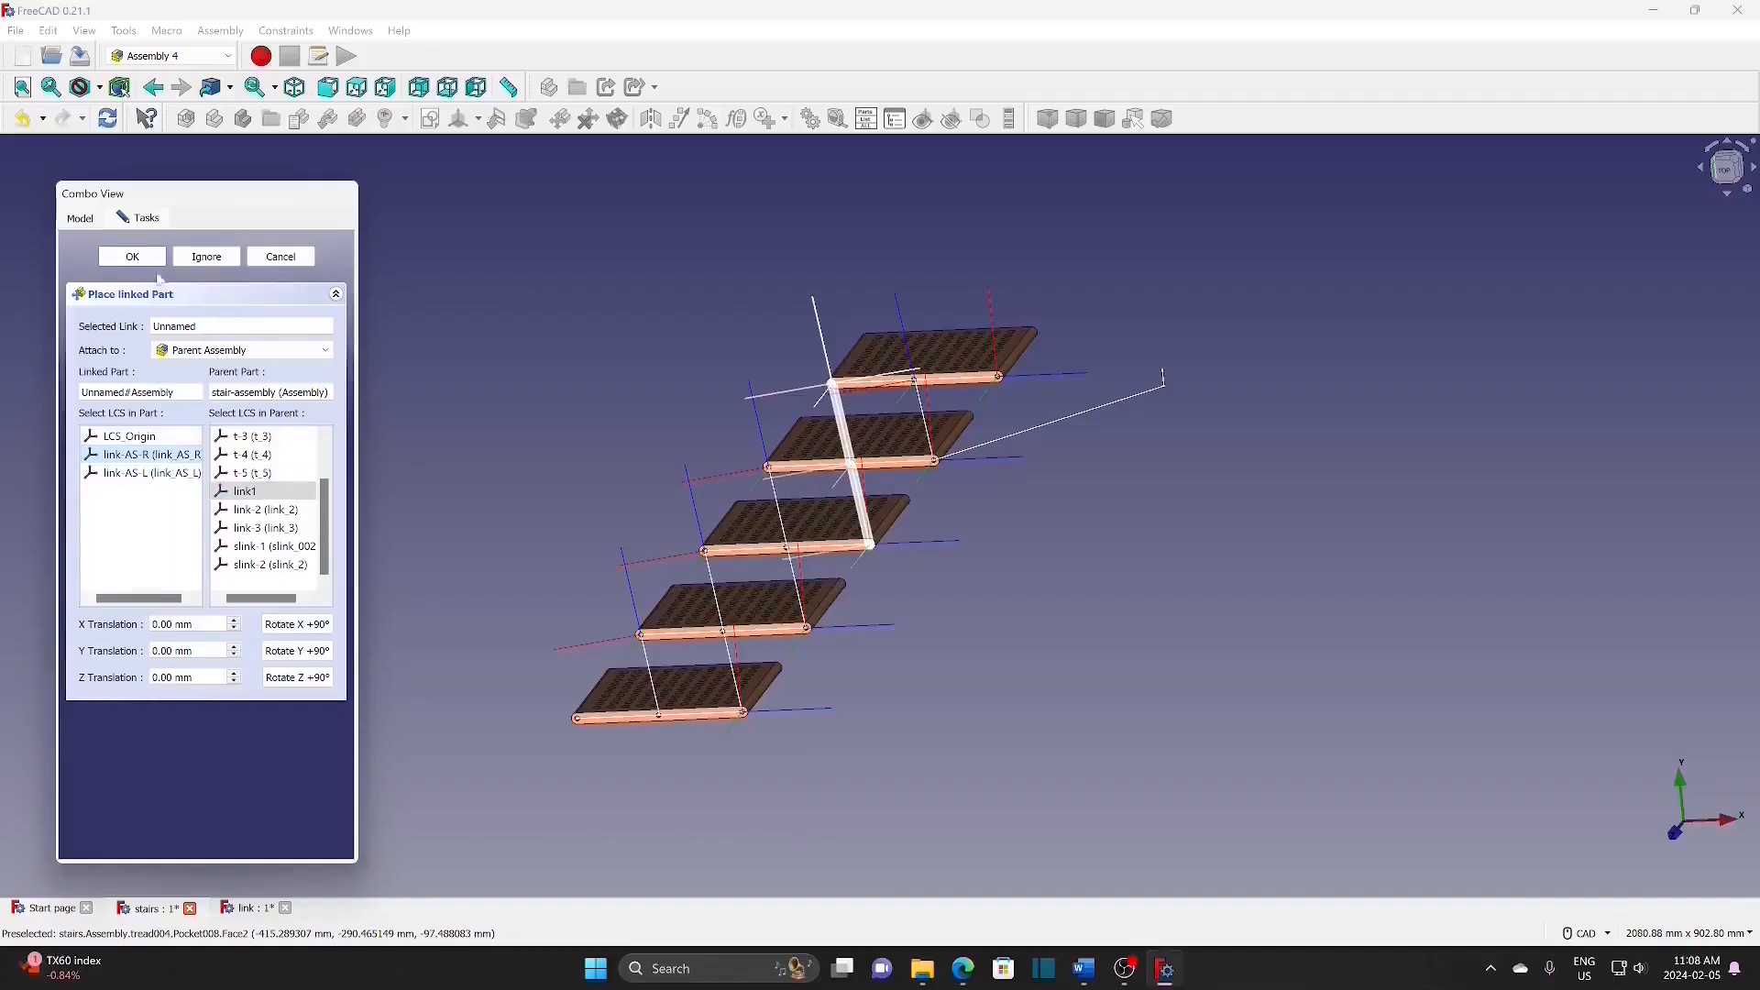
pyautogui.click(133, 257)
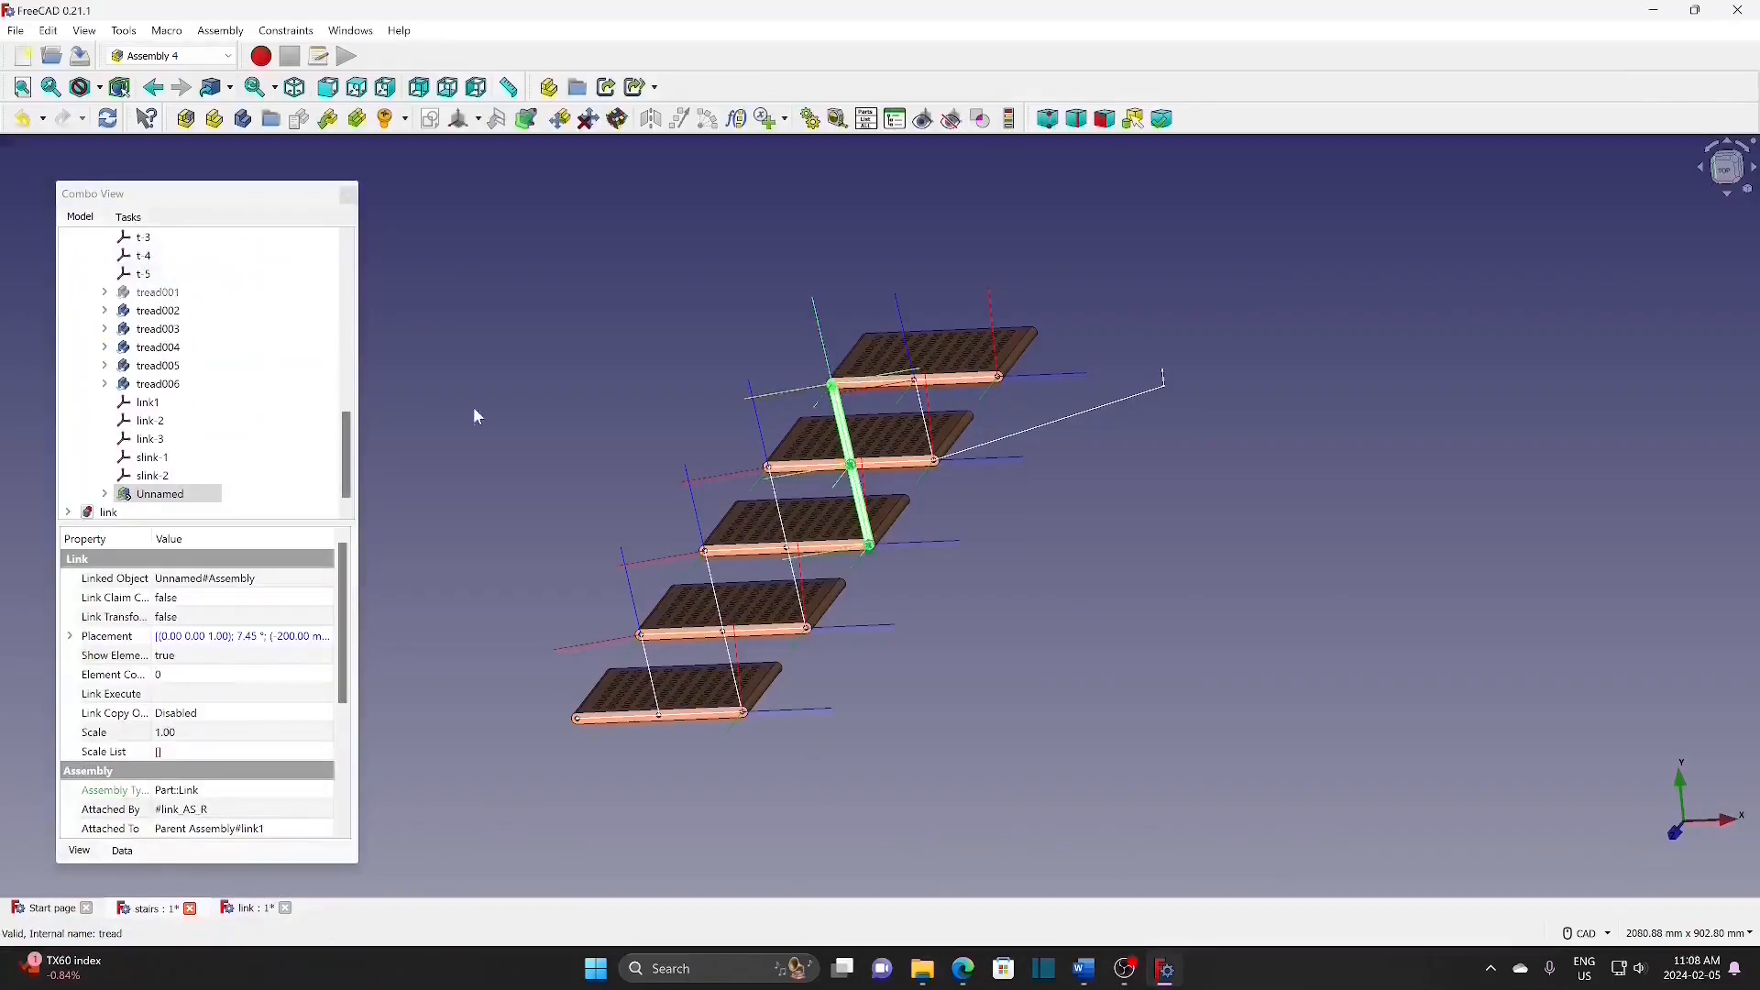
pyautogui.click(666, 402)
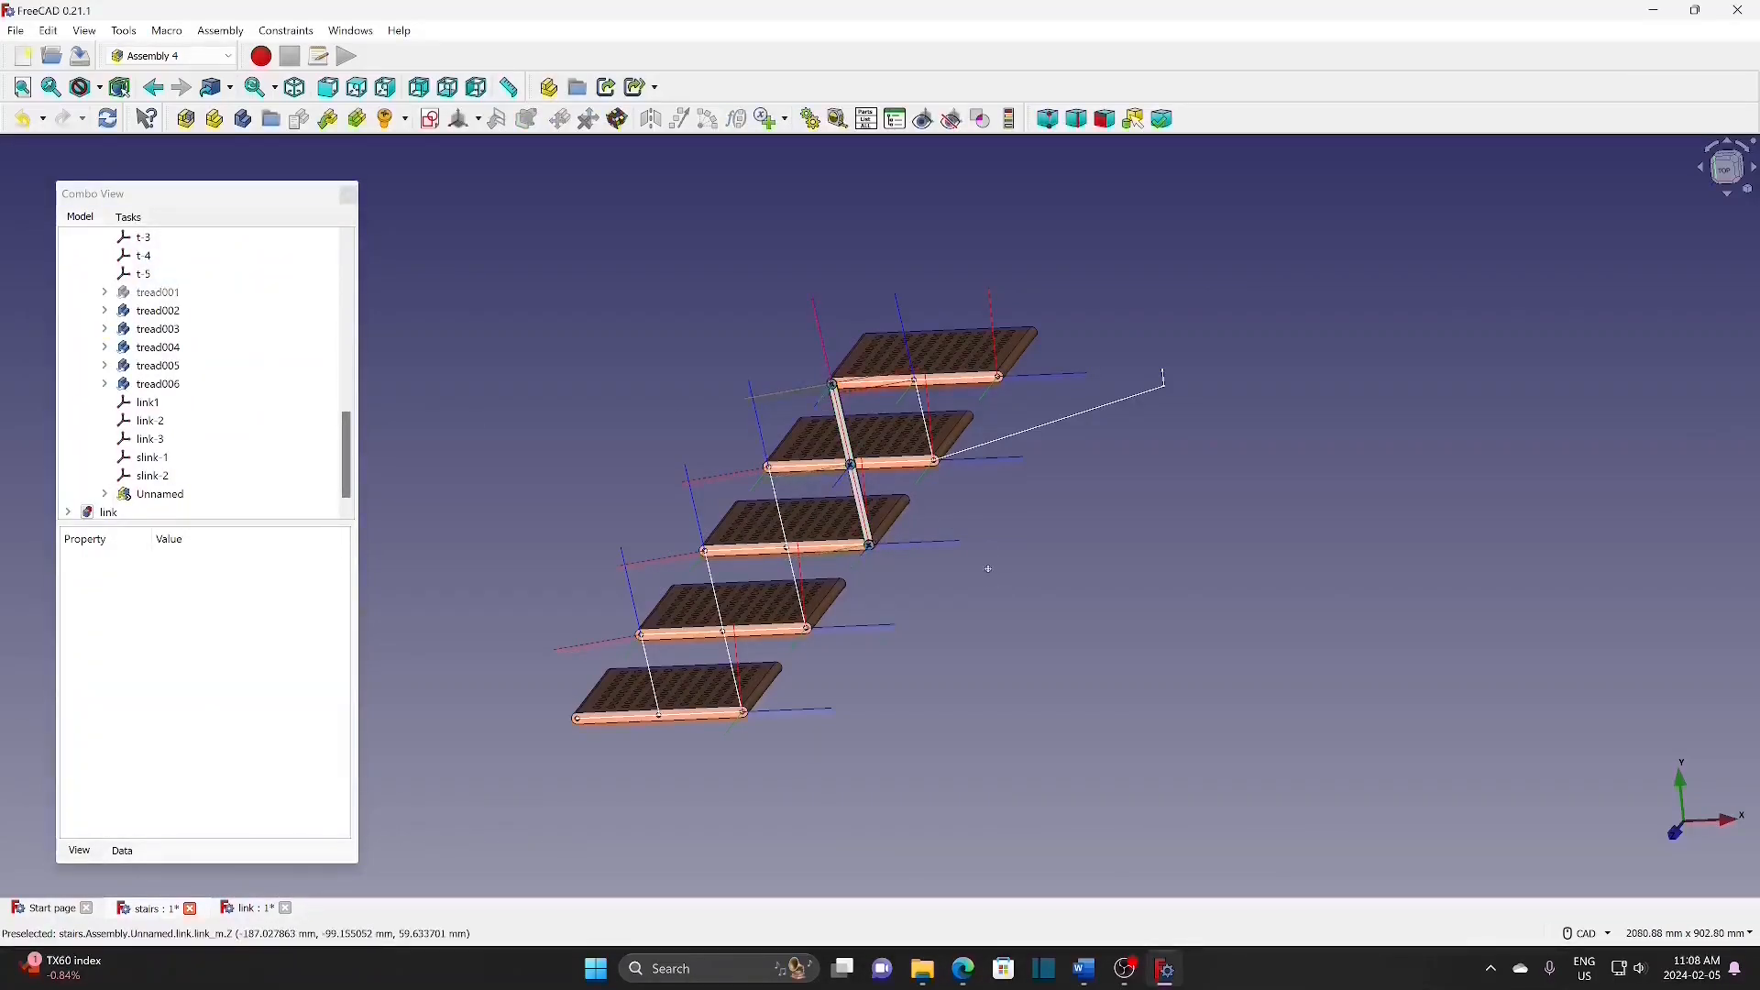
pyautogui.moveTo(1033, 562); pyautogui.dragTo(1153, 550, button='middle')
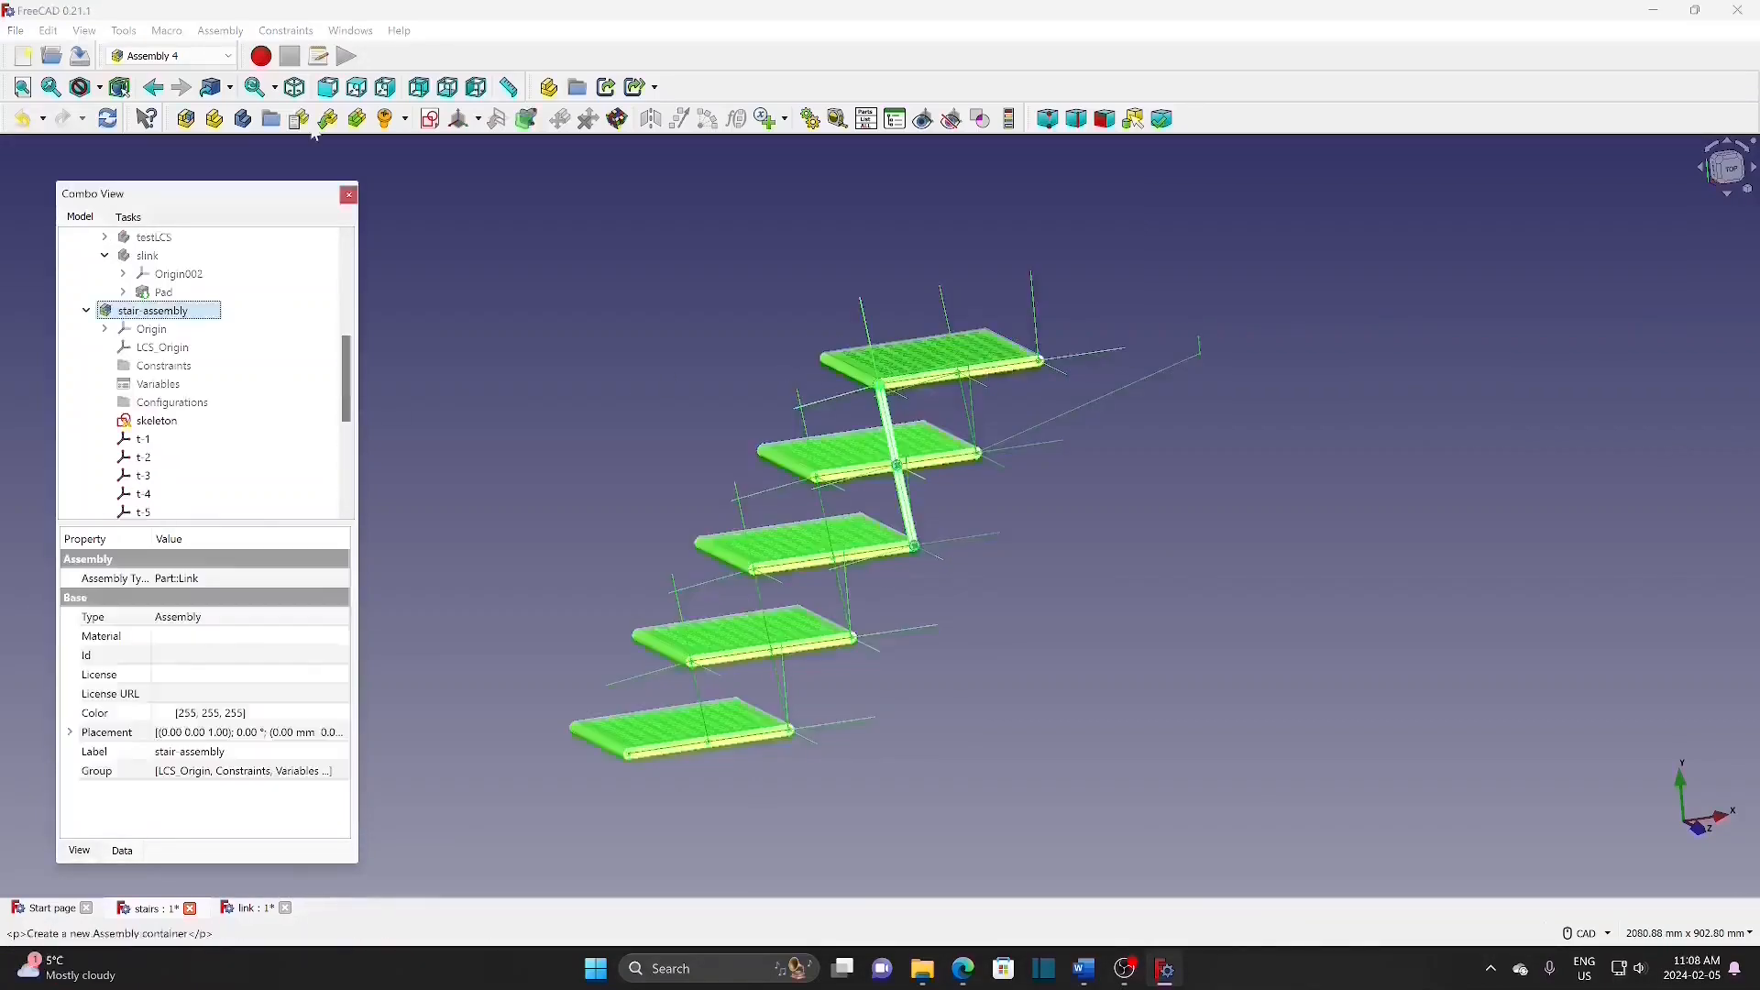
# Step: Insert another Unnamed#Assembly bar at link1 via link-AS-L, offset -200 mm in Y
pyautogui.click(299, 118)
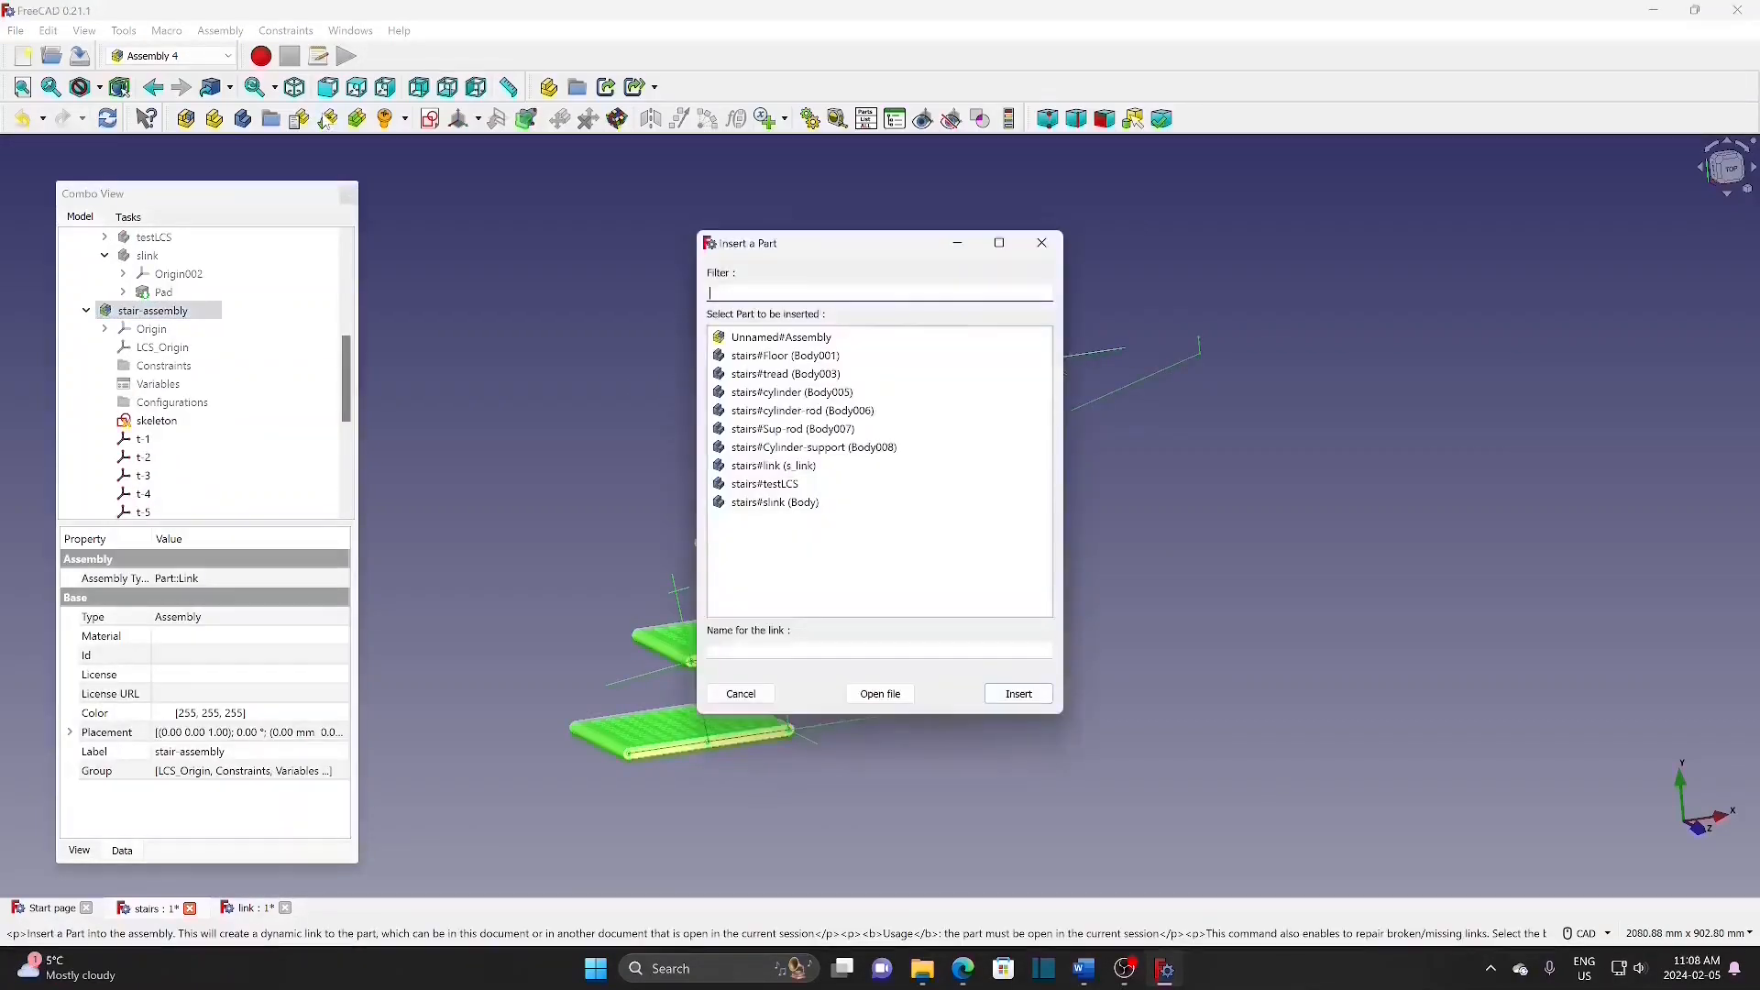
pyautogui.click(814, 336)
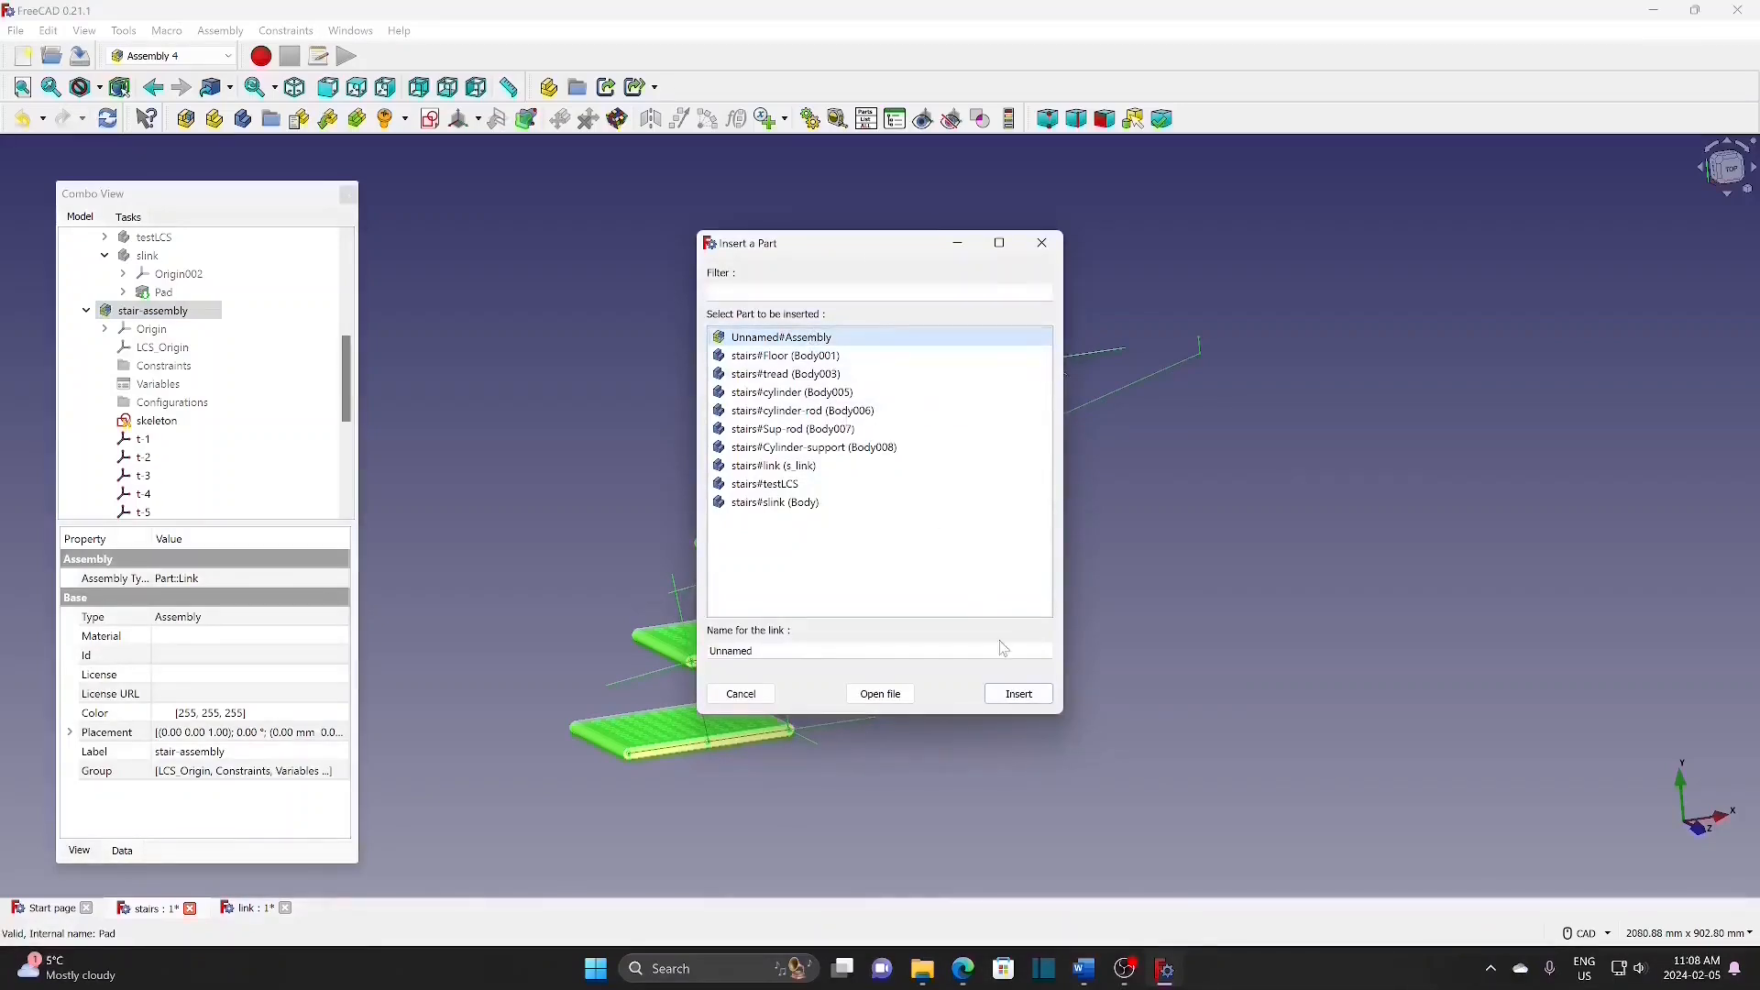
pyautogui.click(1019, 694)
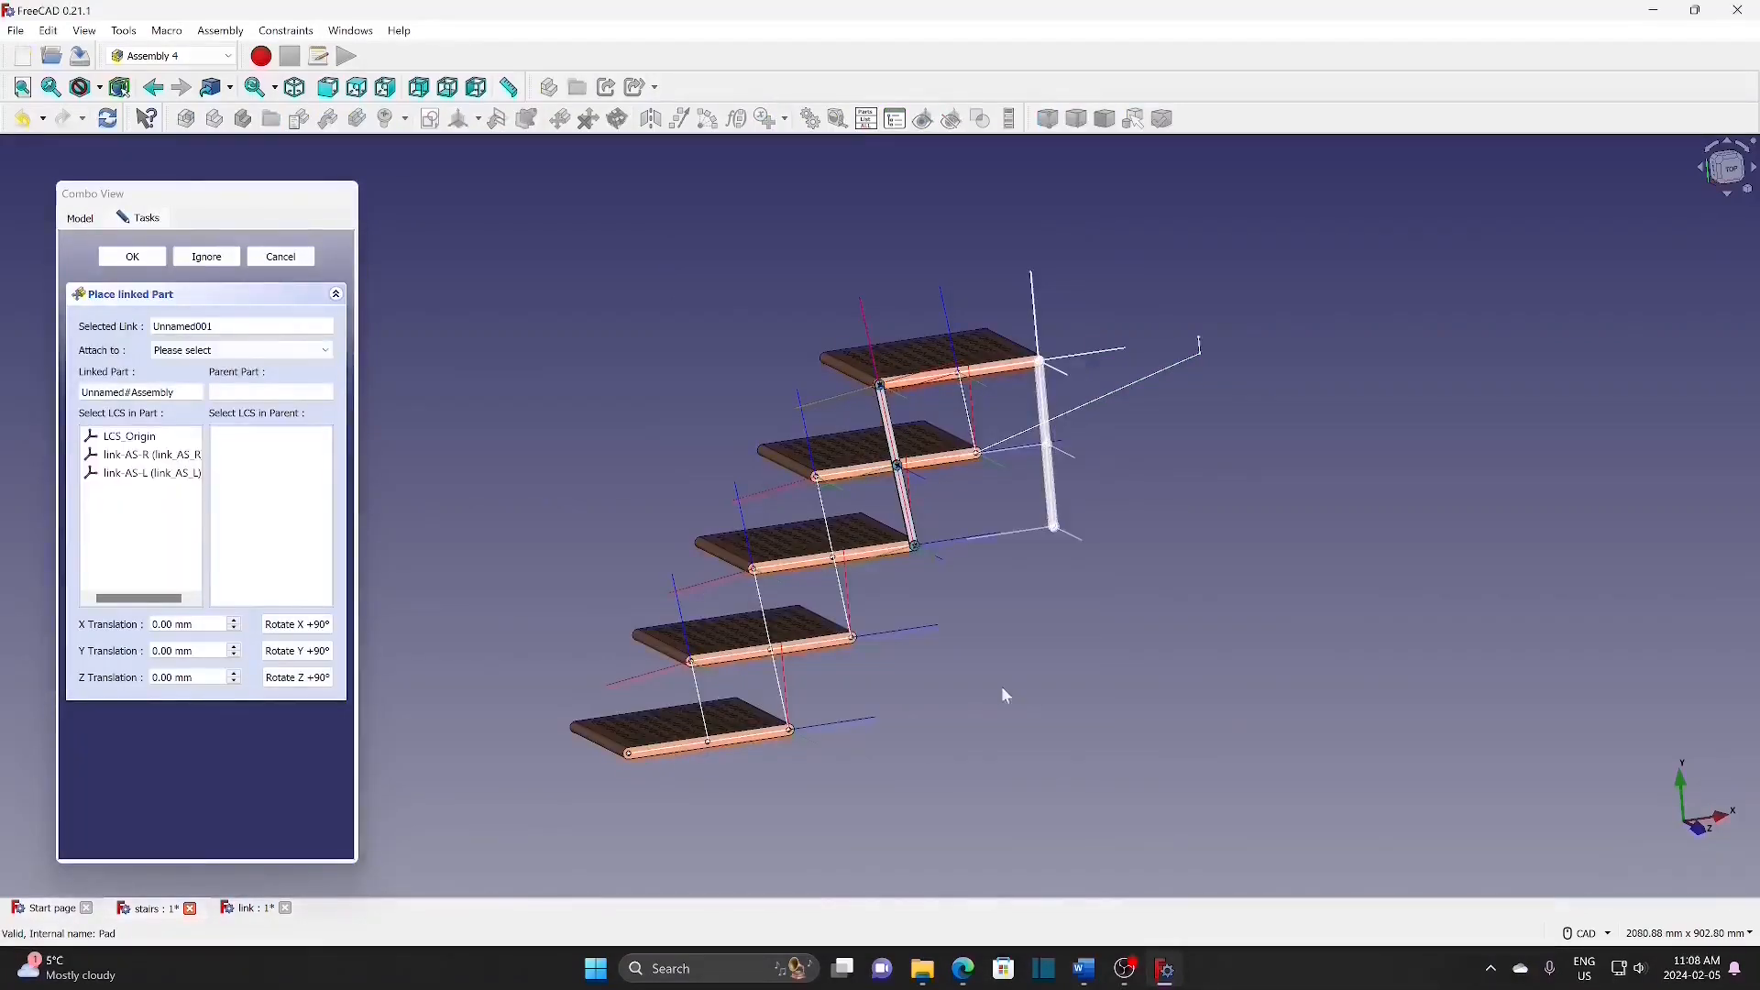
pyautogui.click(229, 351)
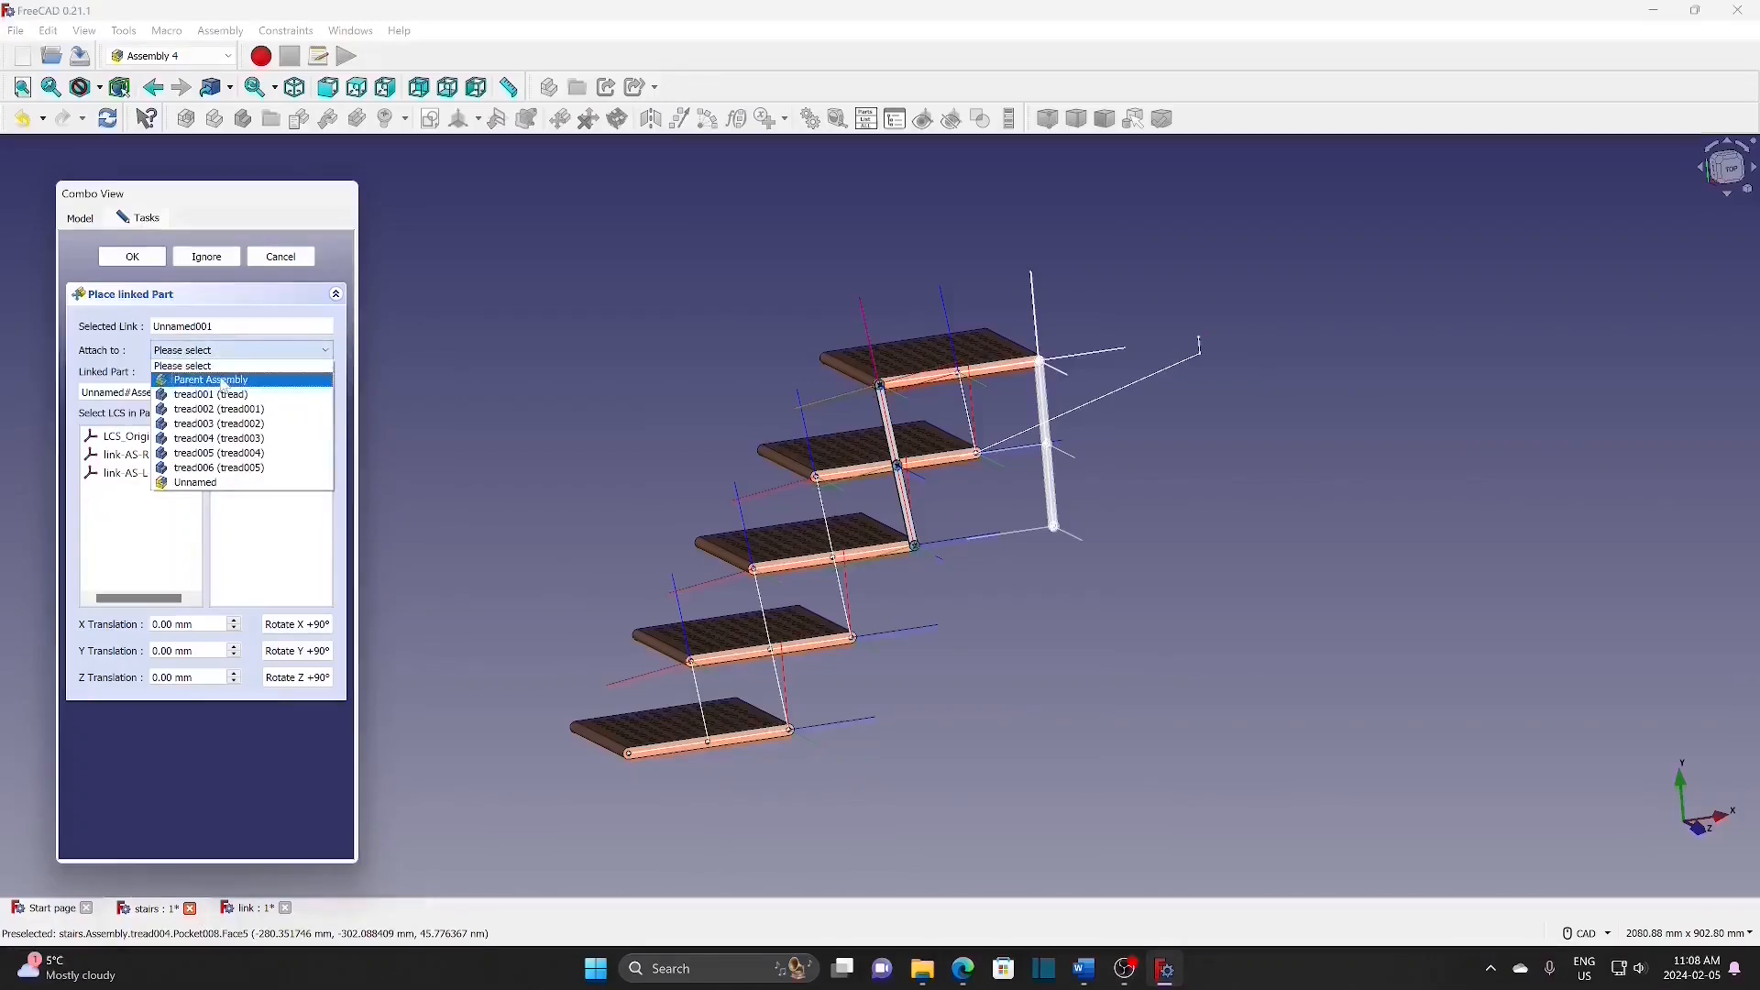
pyautogui.click(224, 381)
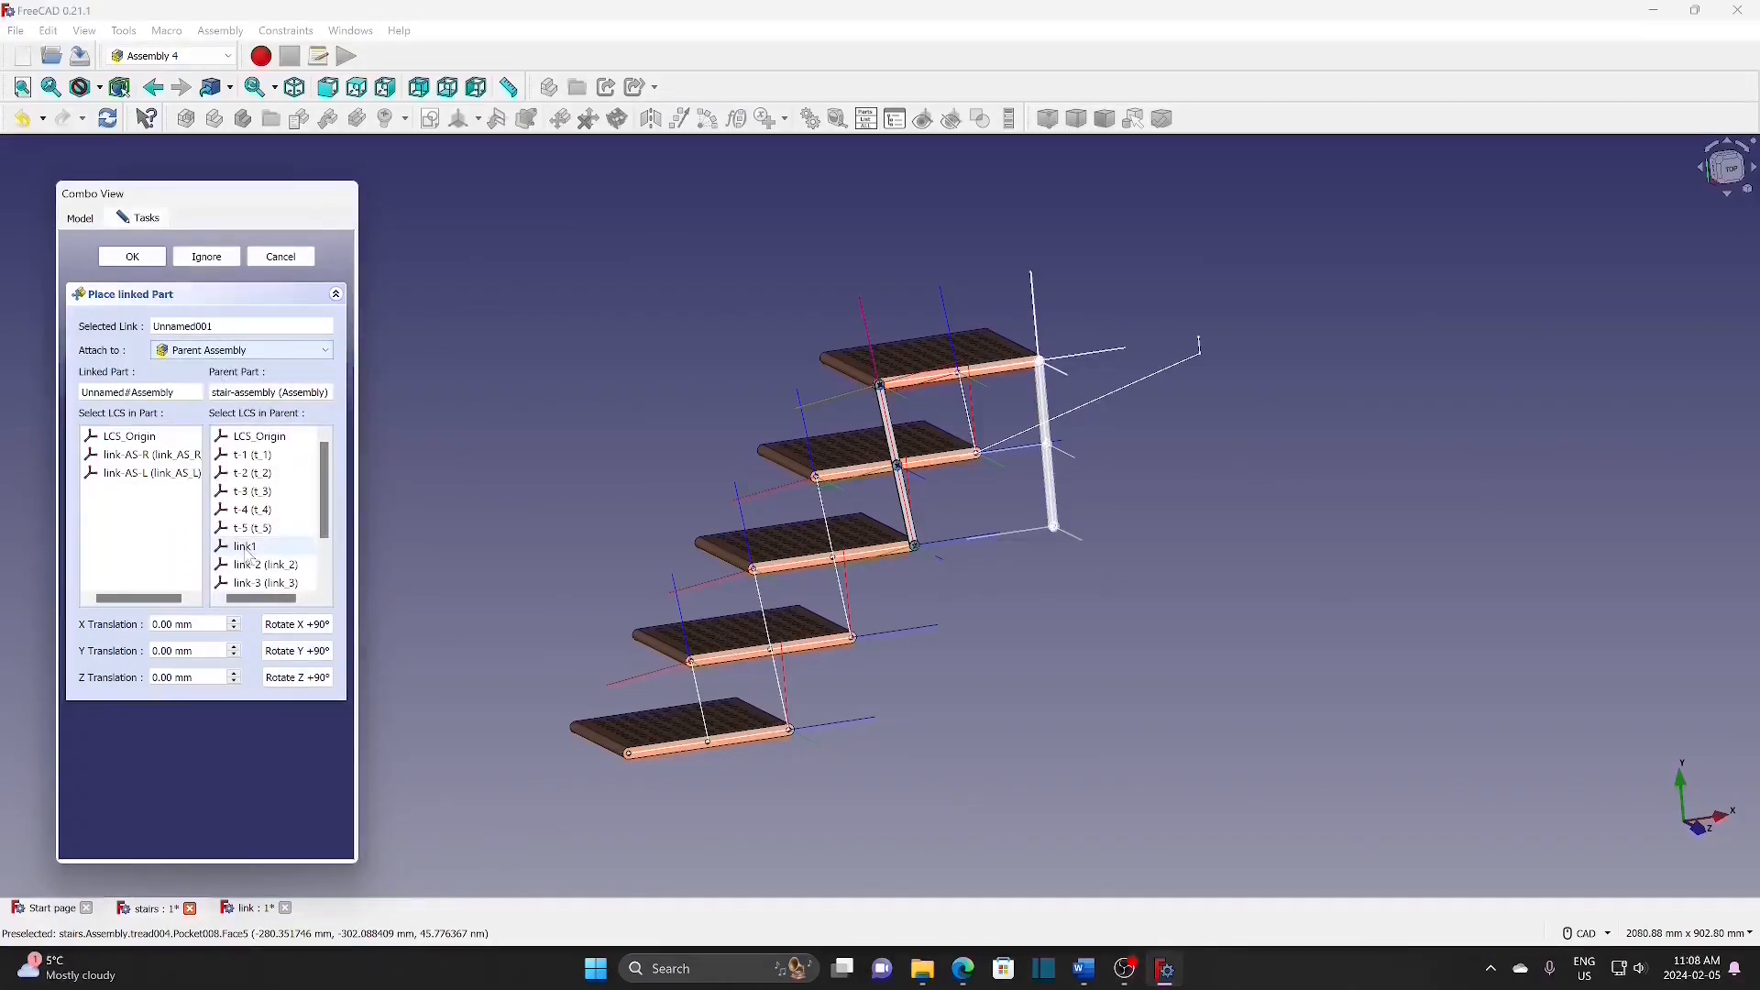
pyautogui.click(249, 550)
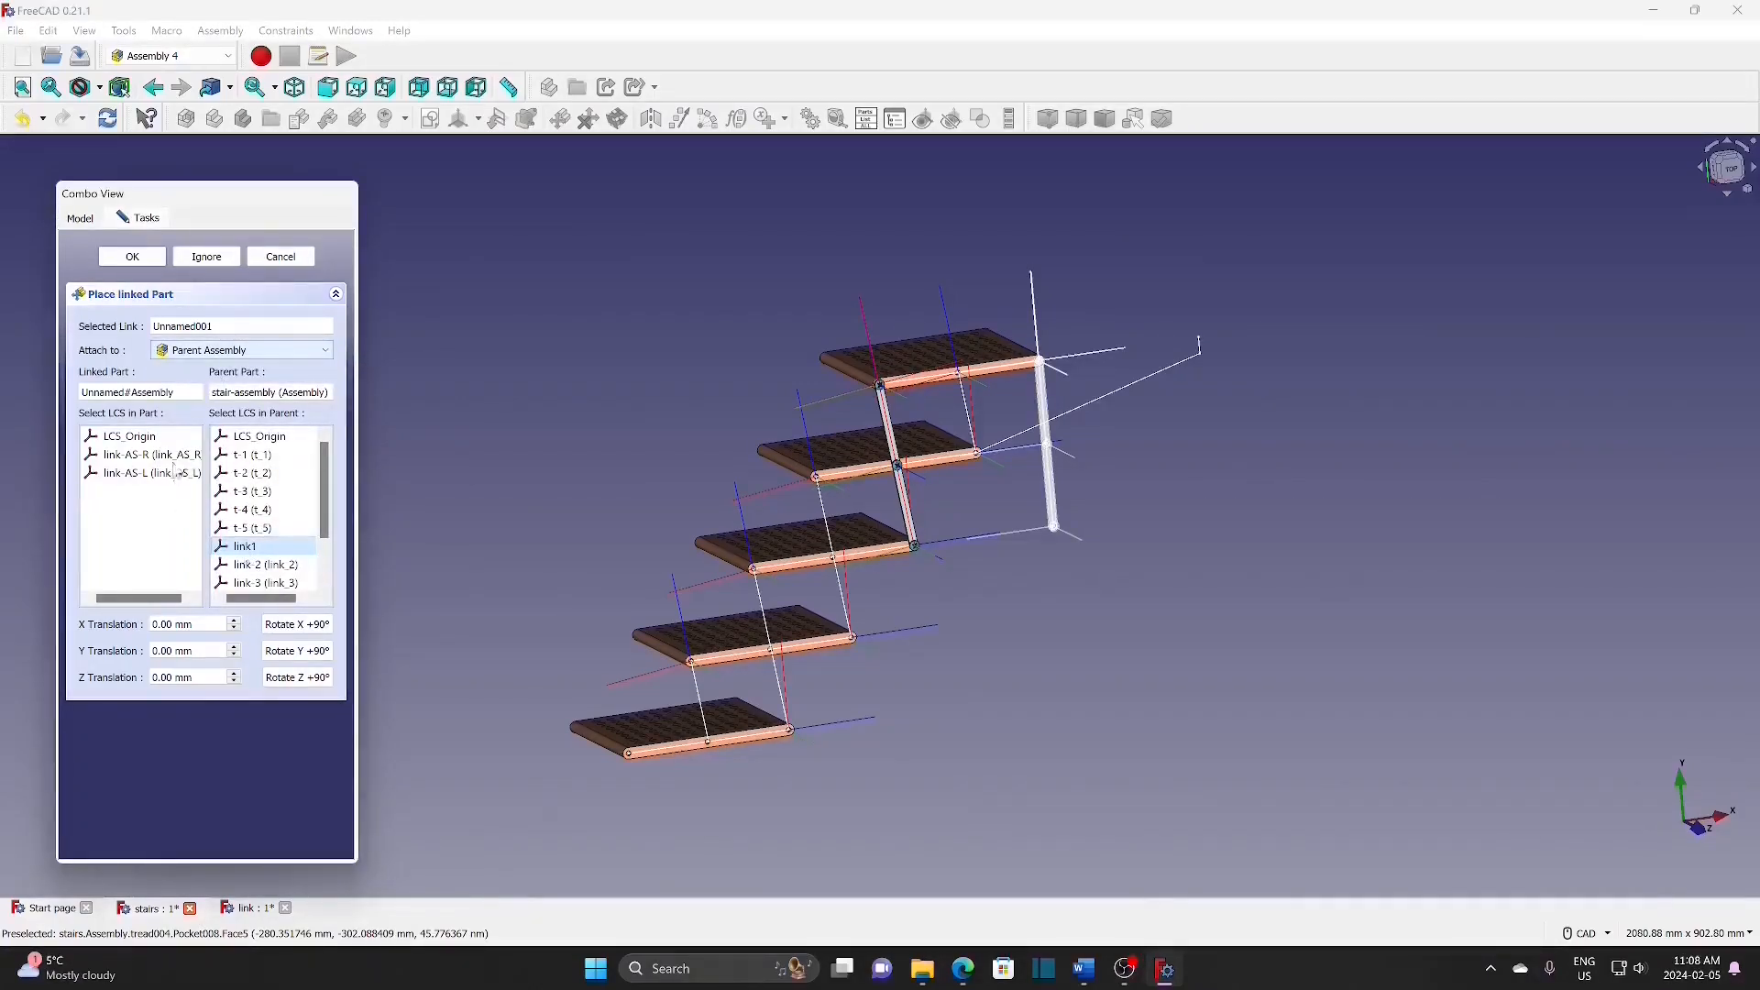
pyautogui.click(144, 473)
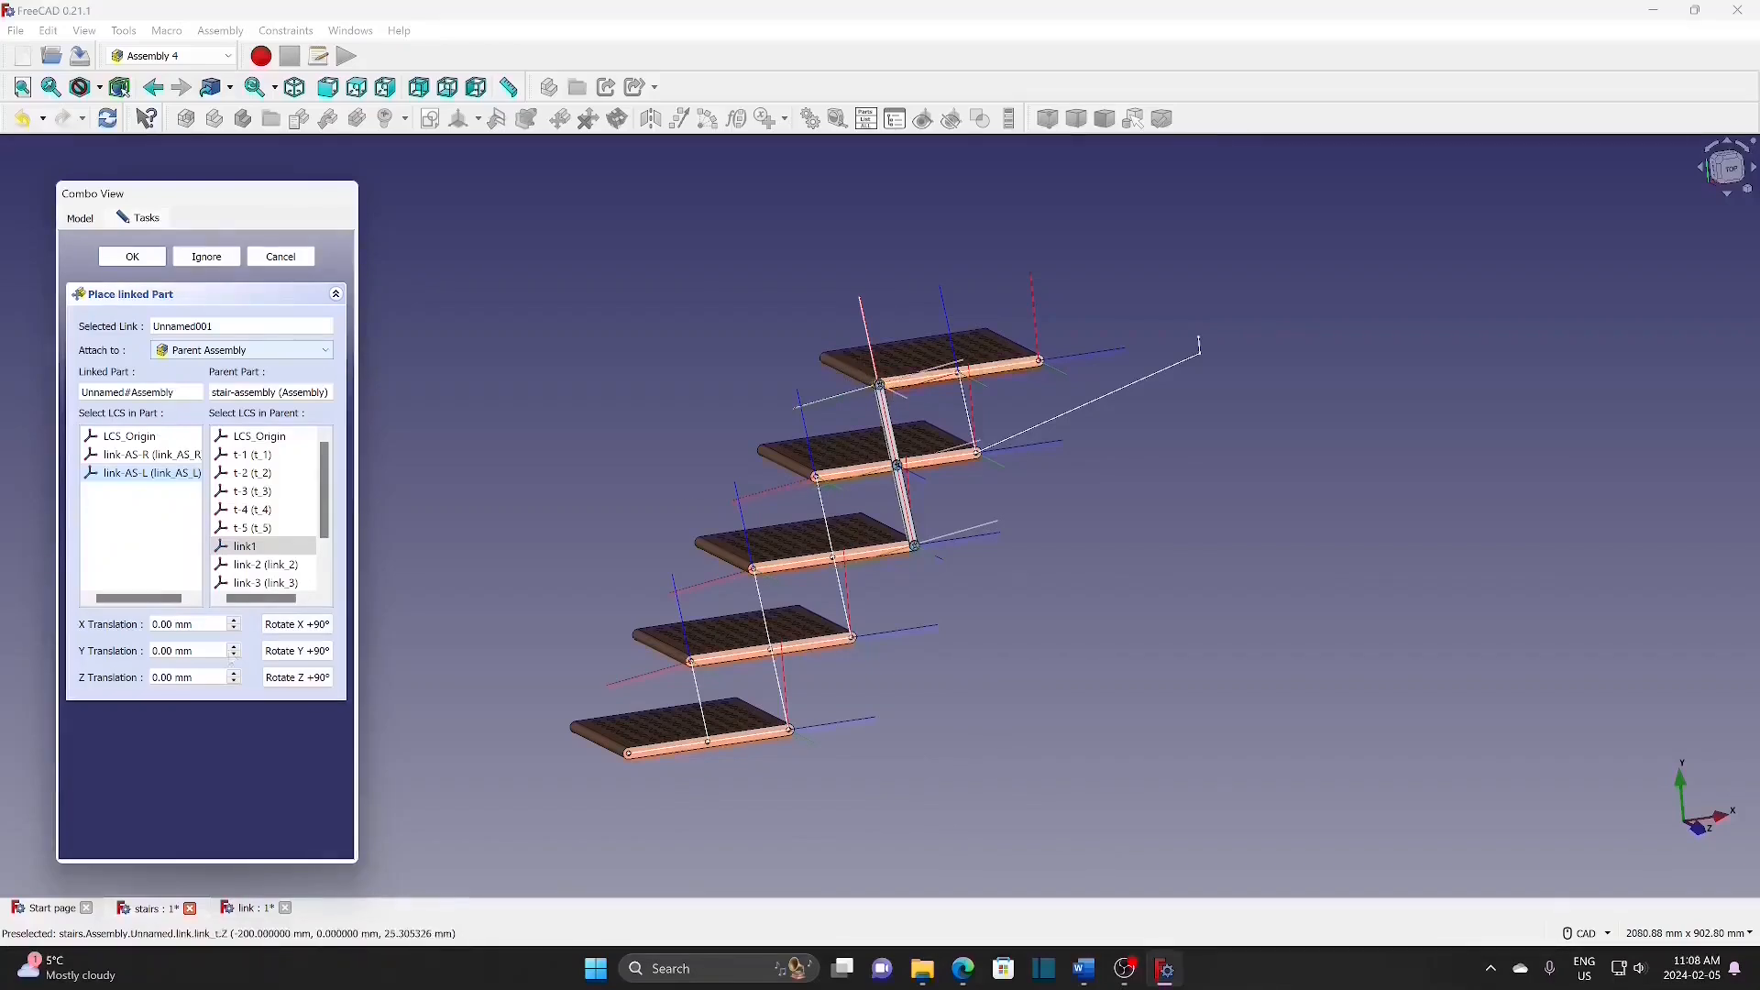
pyautogui.click(188, 651)
pyautogui.write('-200')
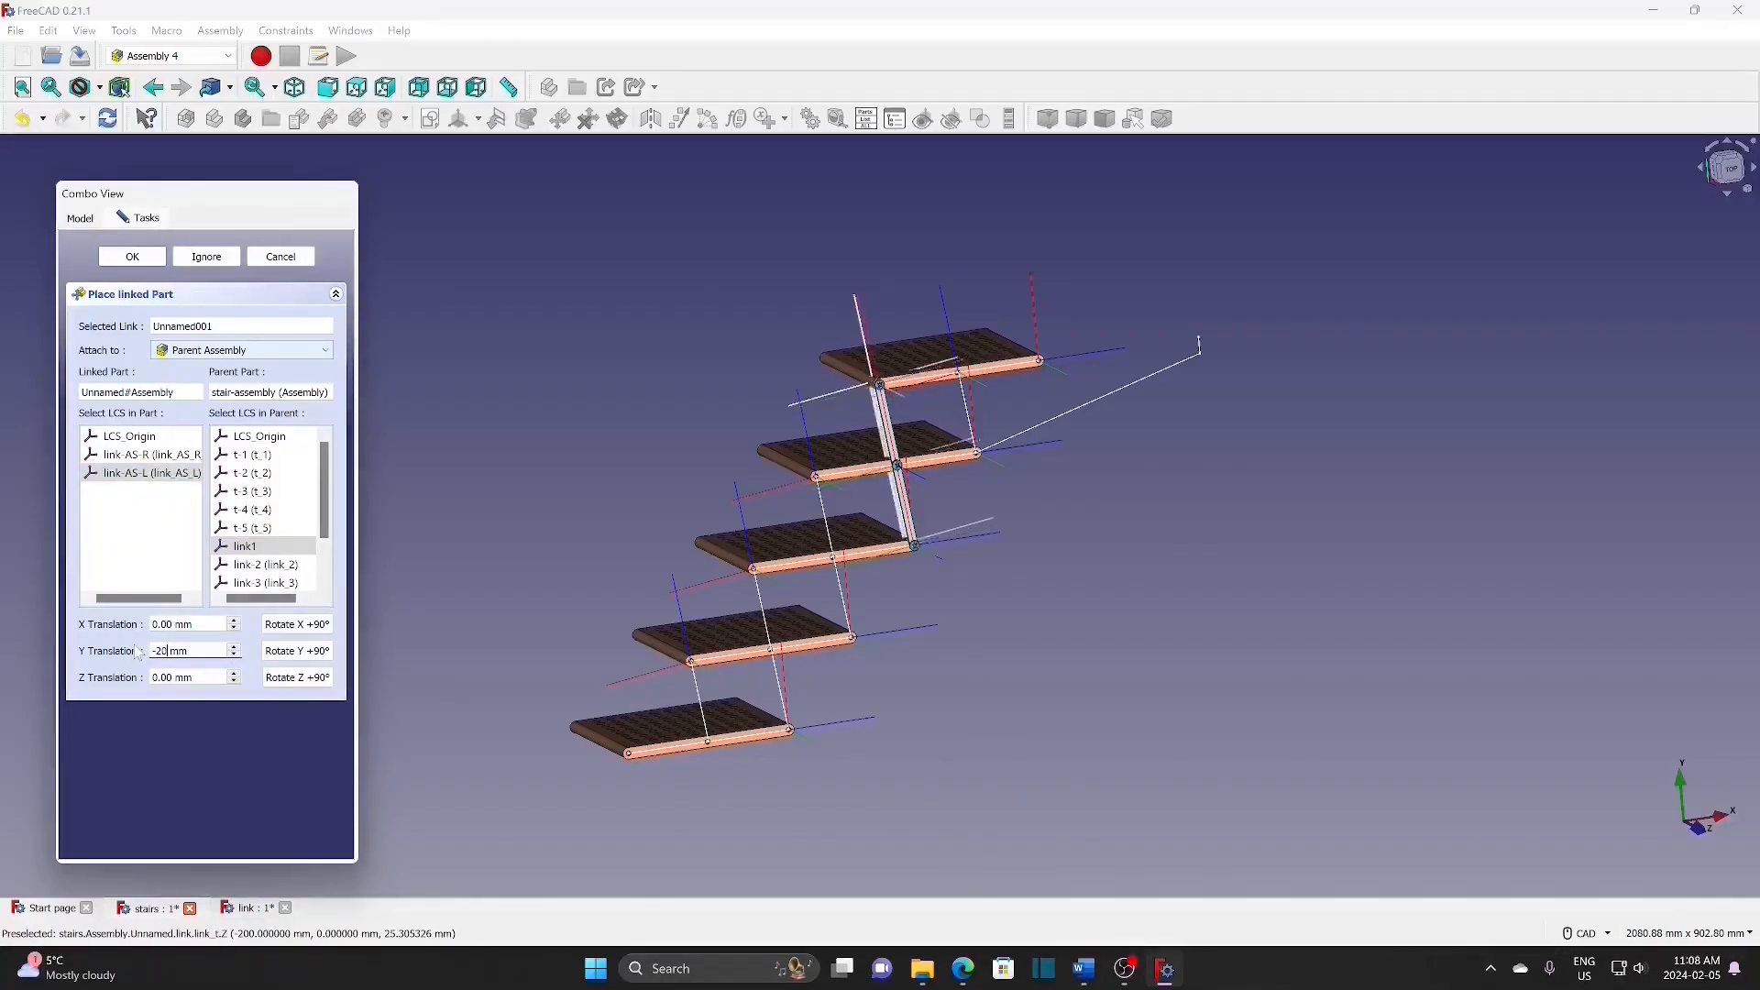
pyautogui.click(147, 257)
pyautogui.click(561, 456)
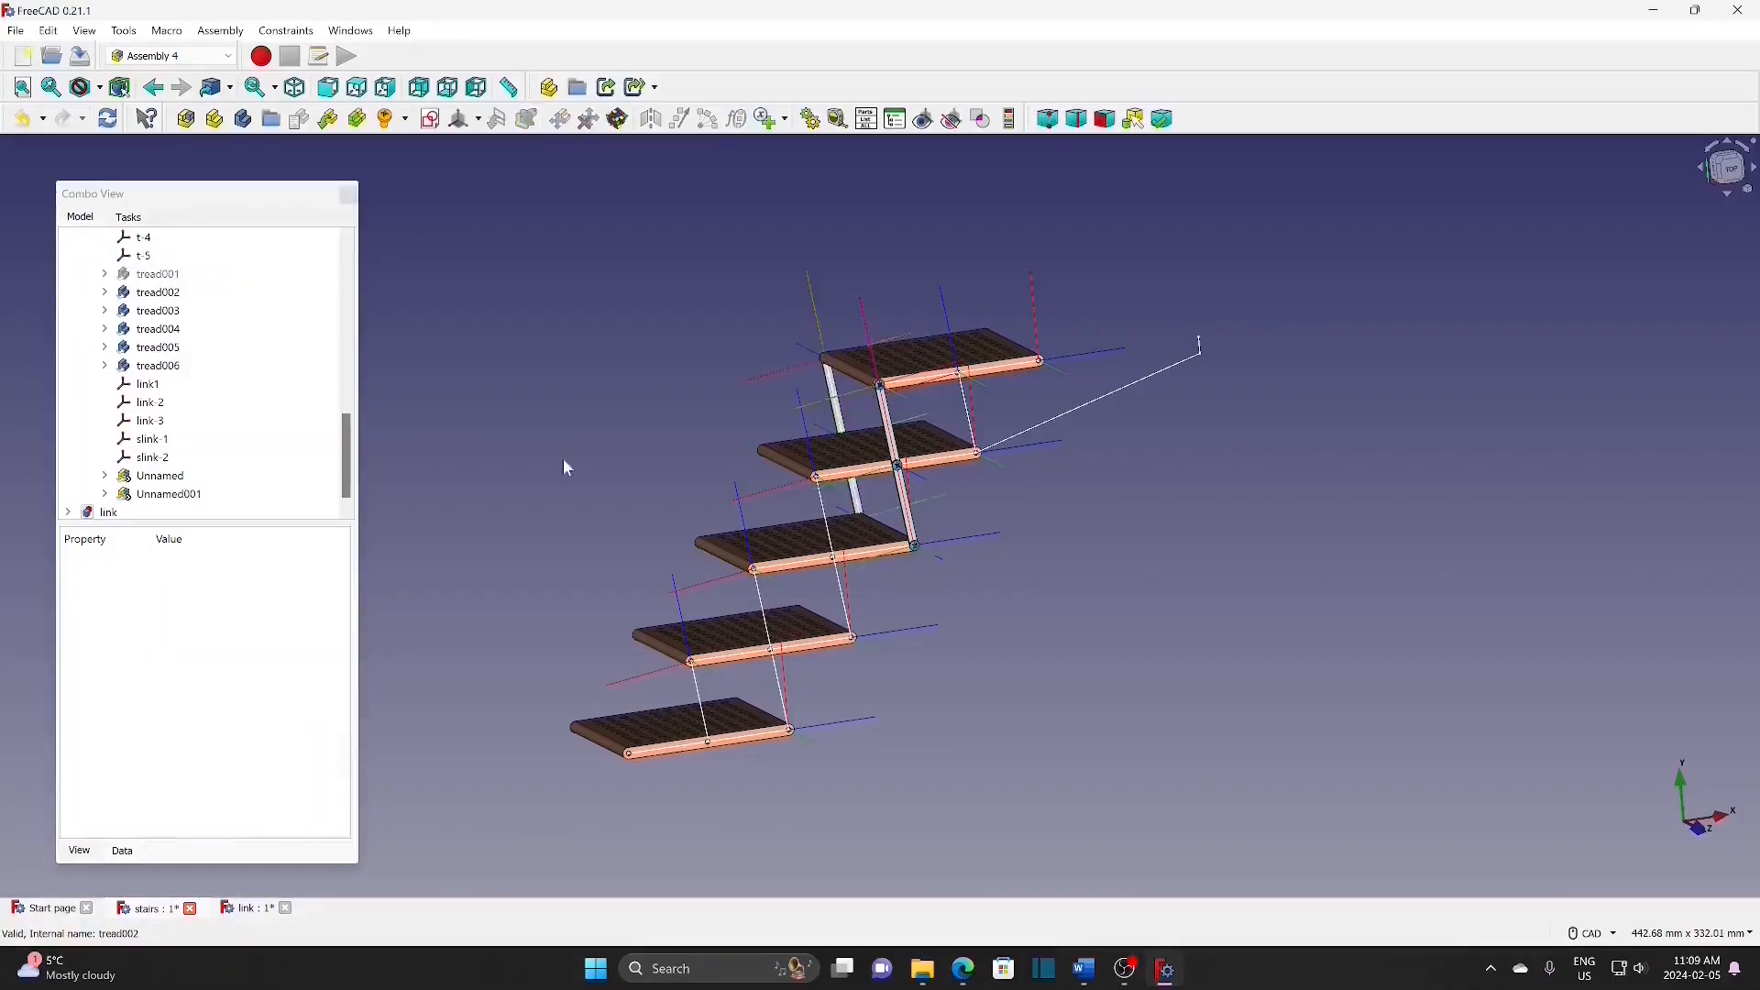
pyautogui.moveTo(580, 467); pyautogui.dragTo(1115, 560, button='middle')
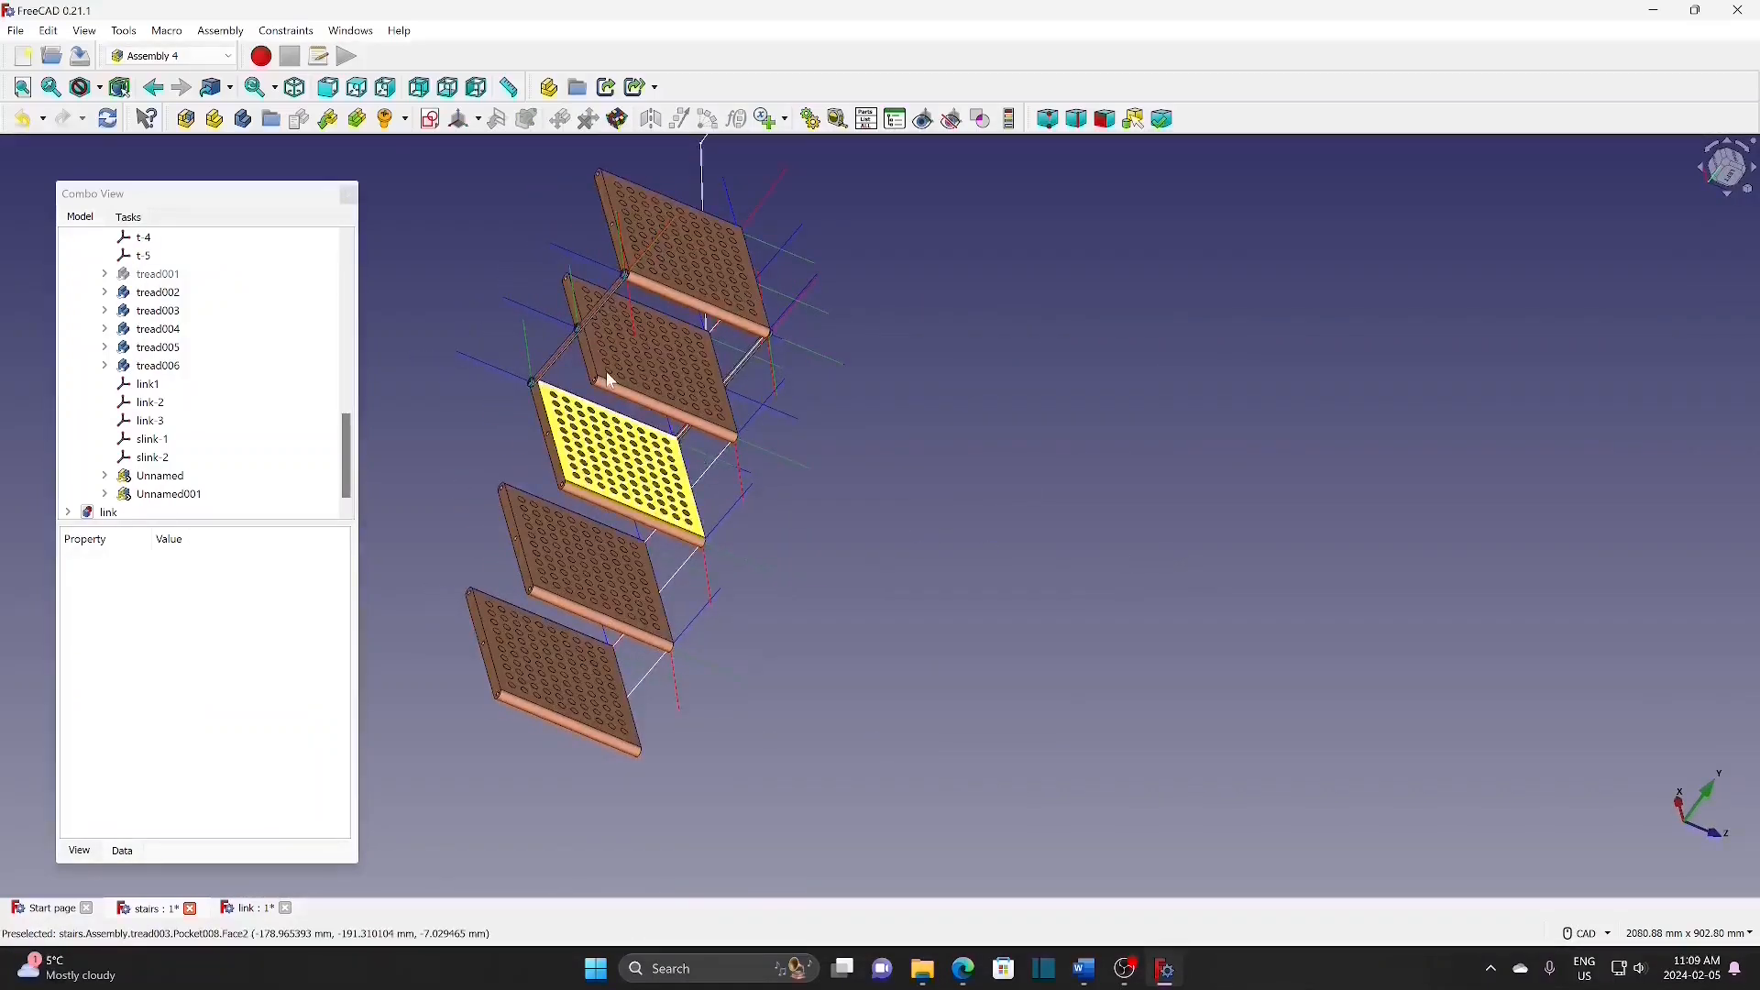
pyautogui.moveTo(897, 476); pyautogui.dragTo(982, 581, button='middle')
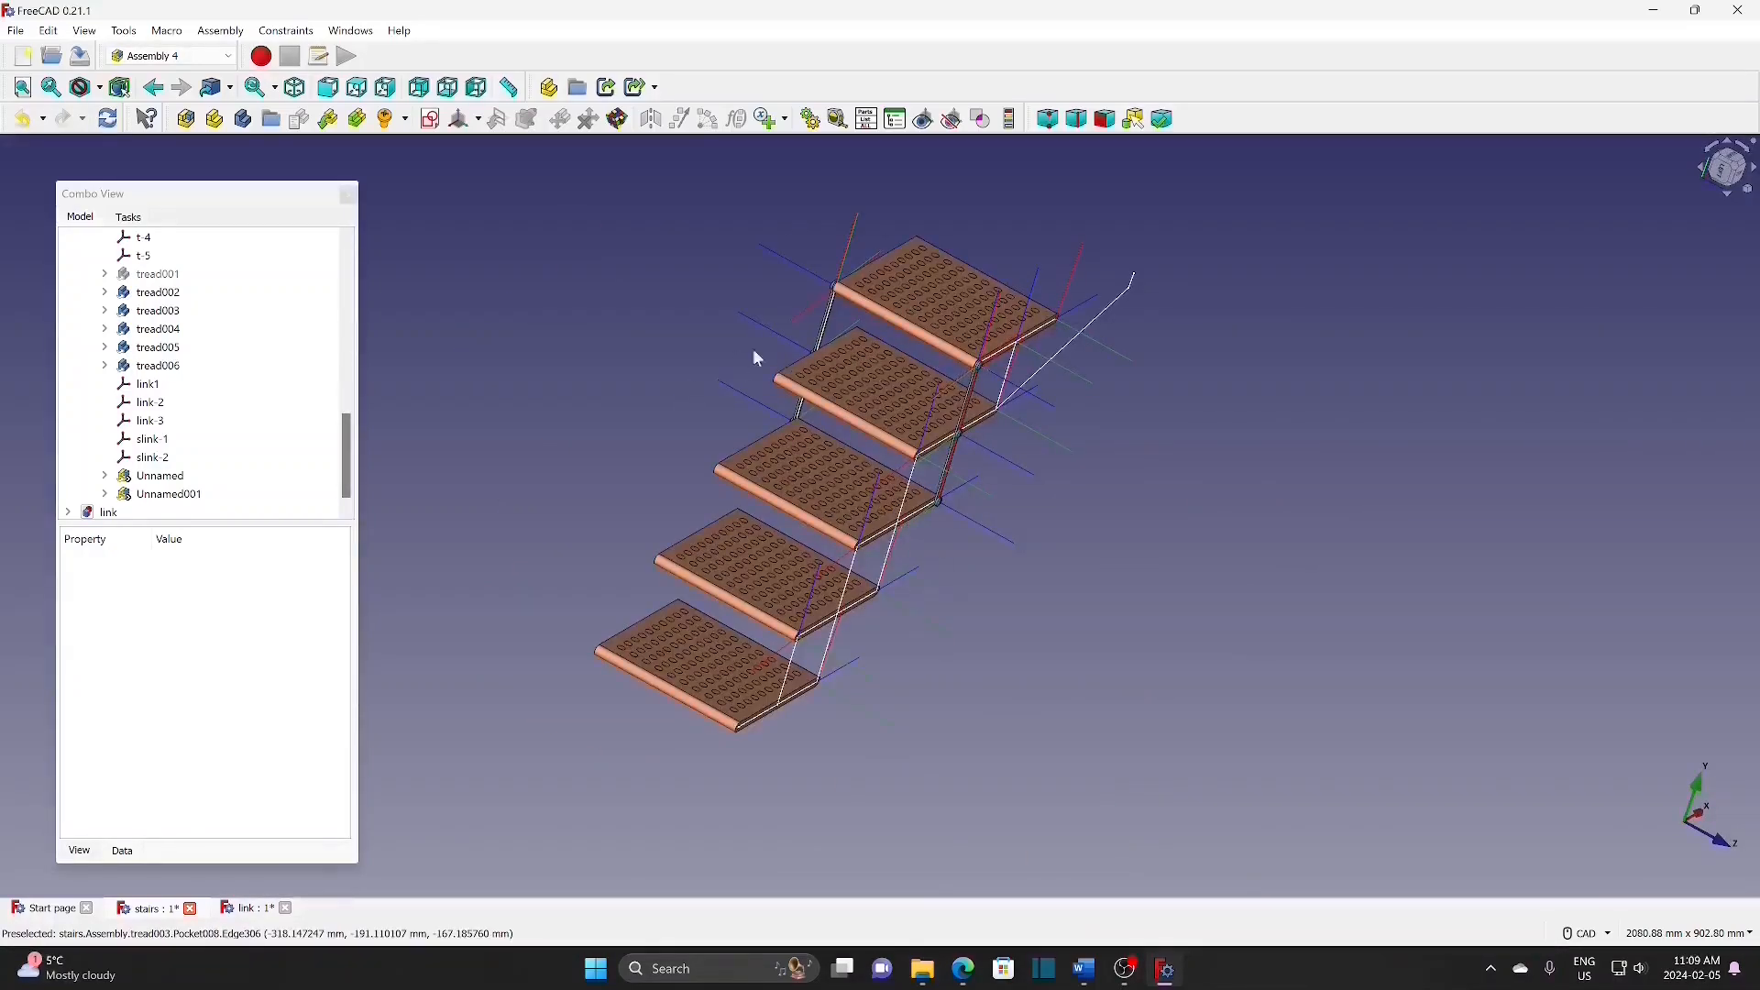
pyautogui.scroll(2, 740, 352)
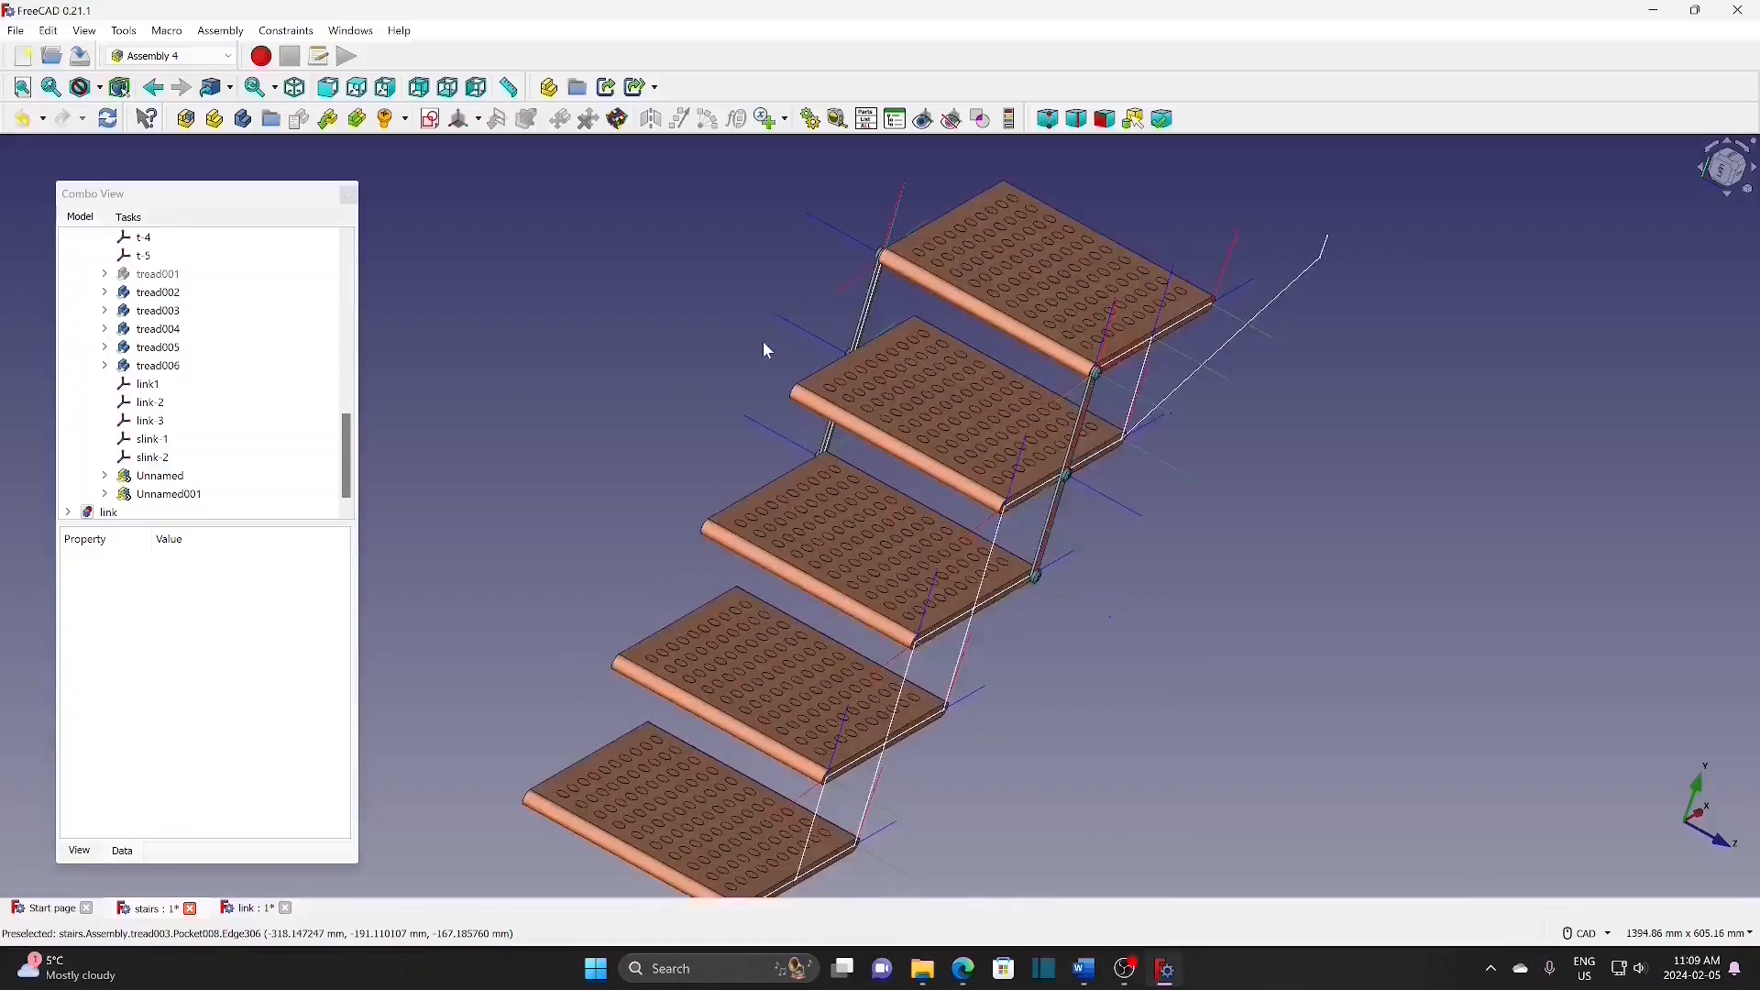
pyautogui.scroll(-2, 763, 344)
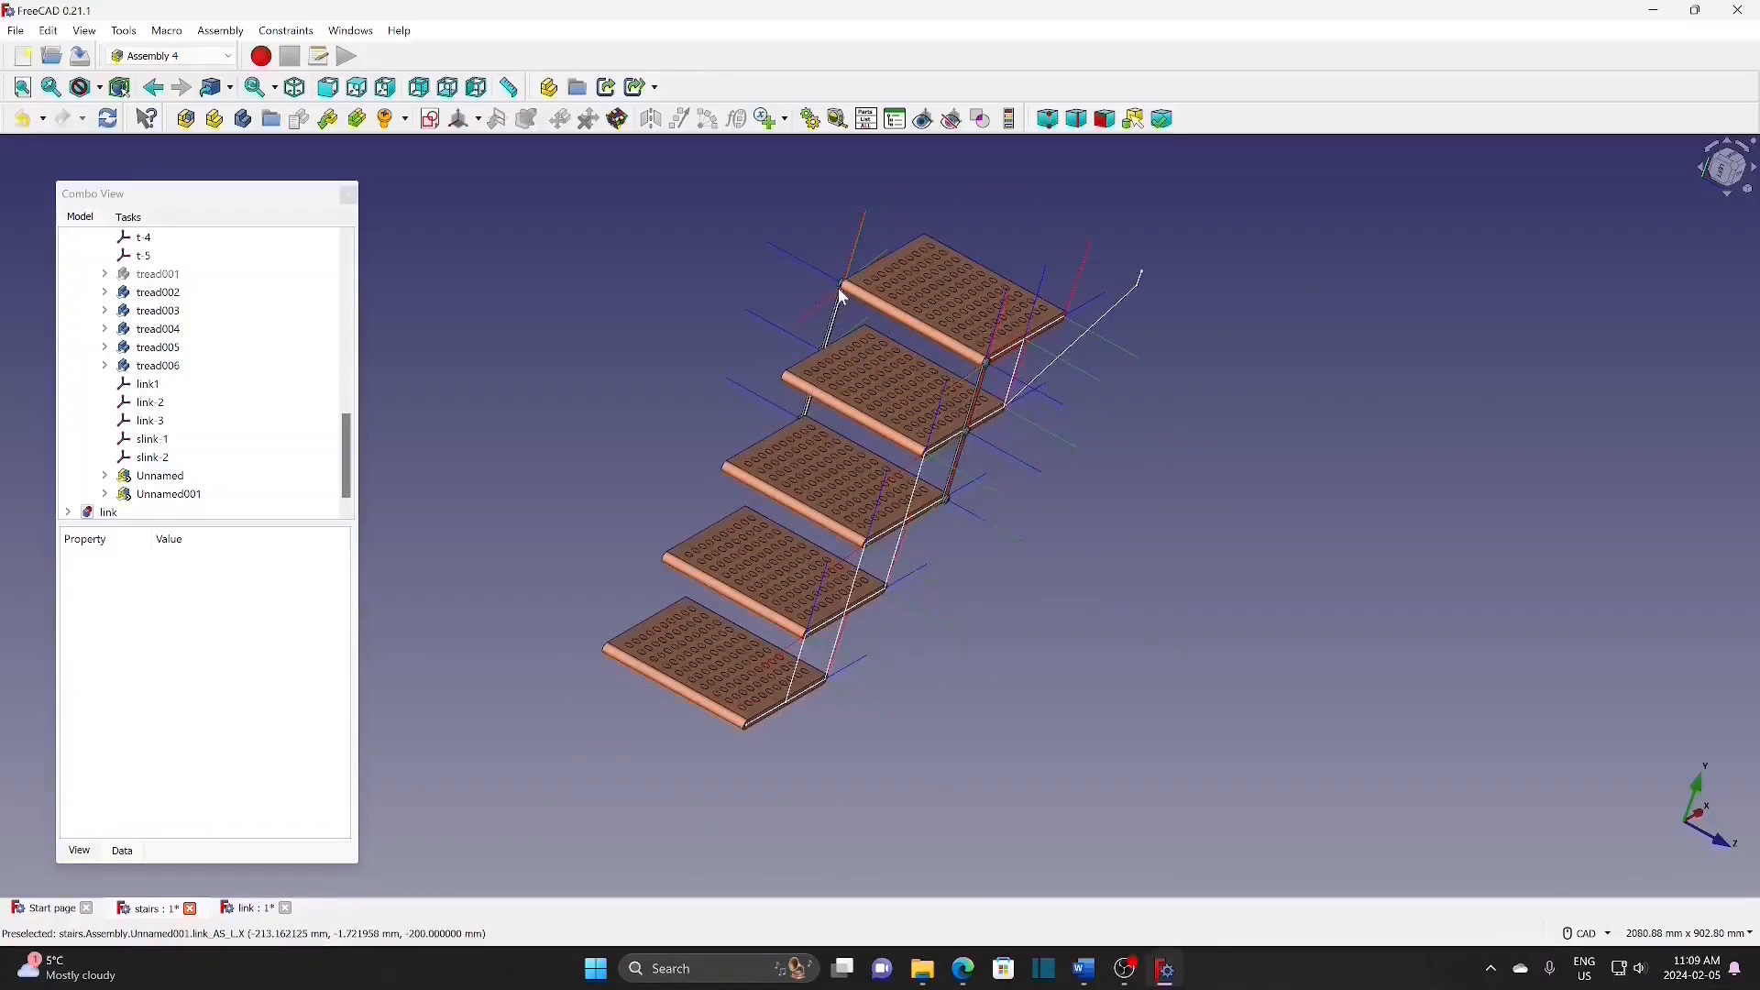
pyautogui.scroll(2, 842, 296)
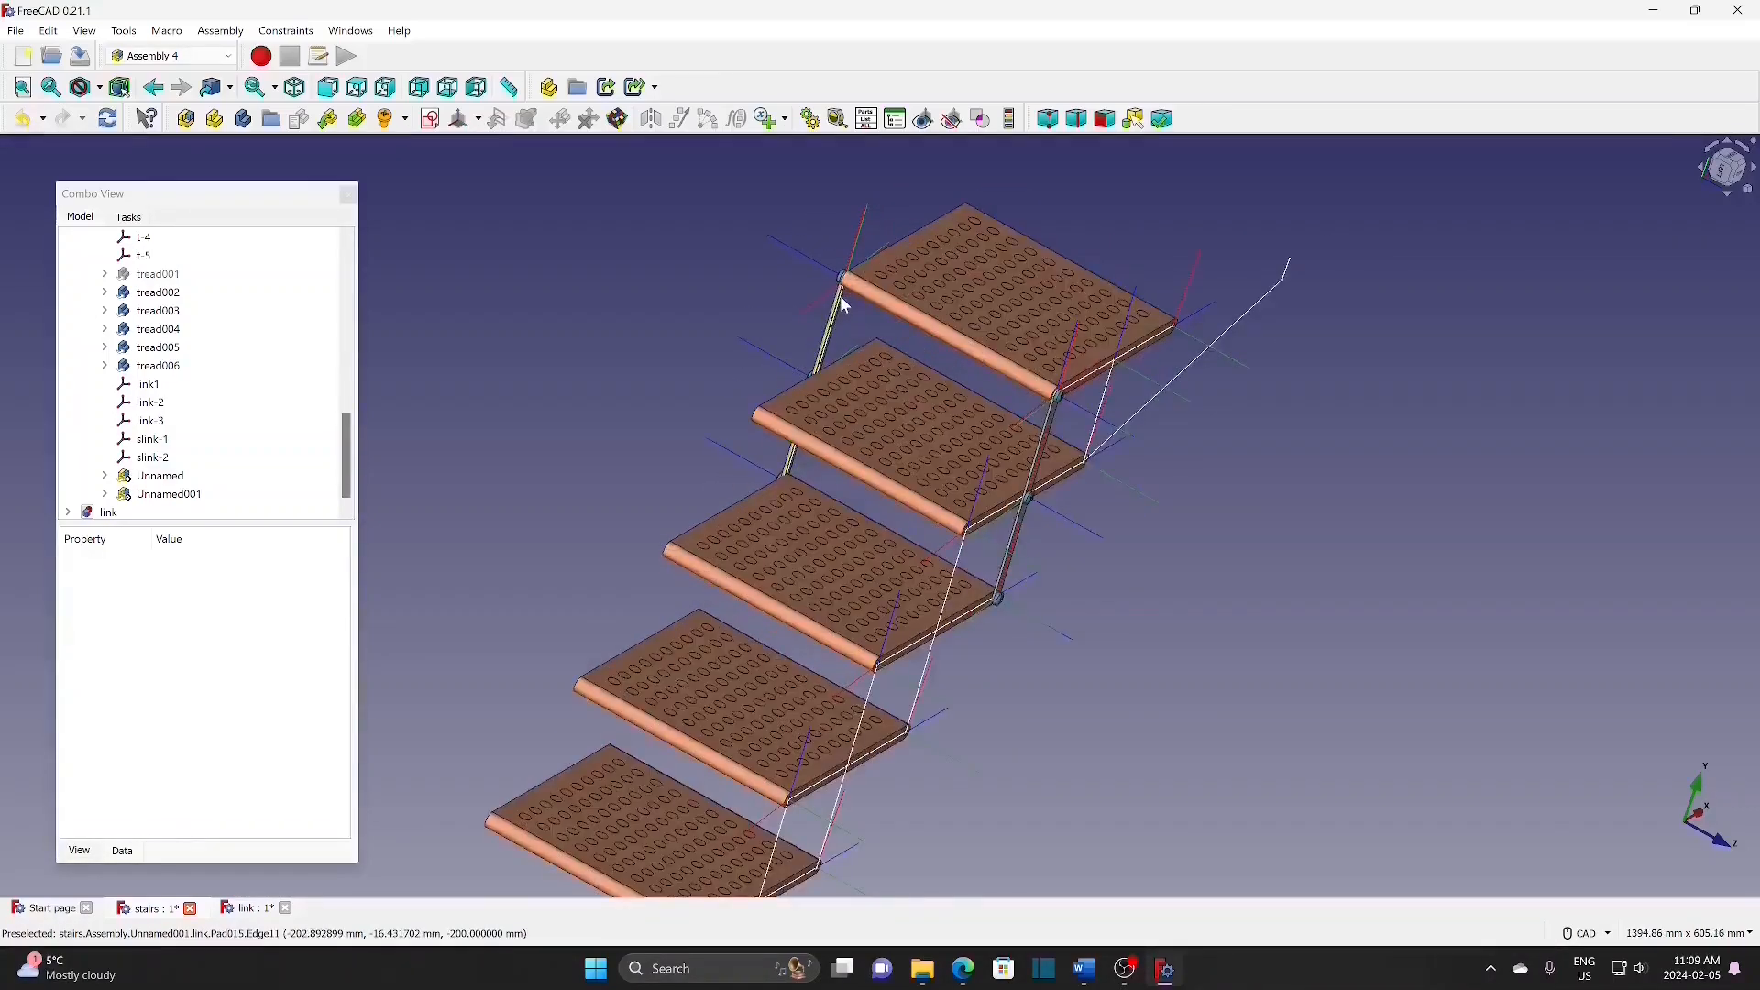
pyautogui.scroll(-2, 844, 297)
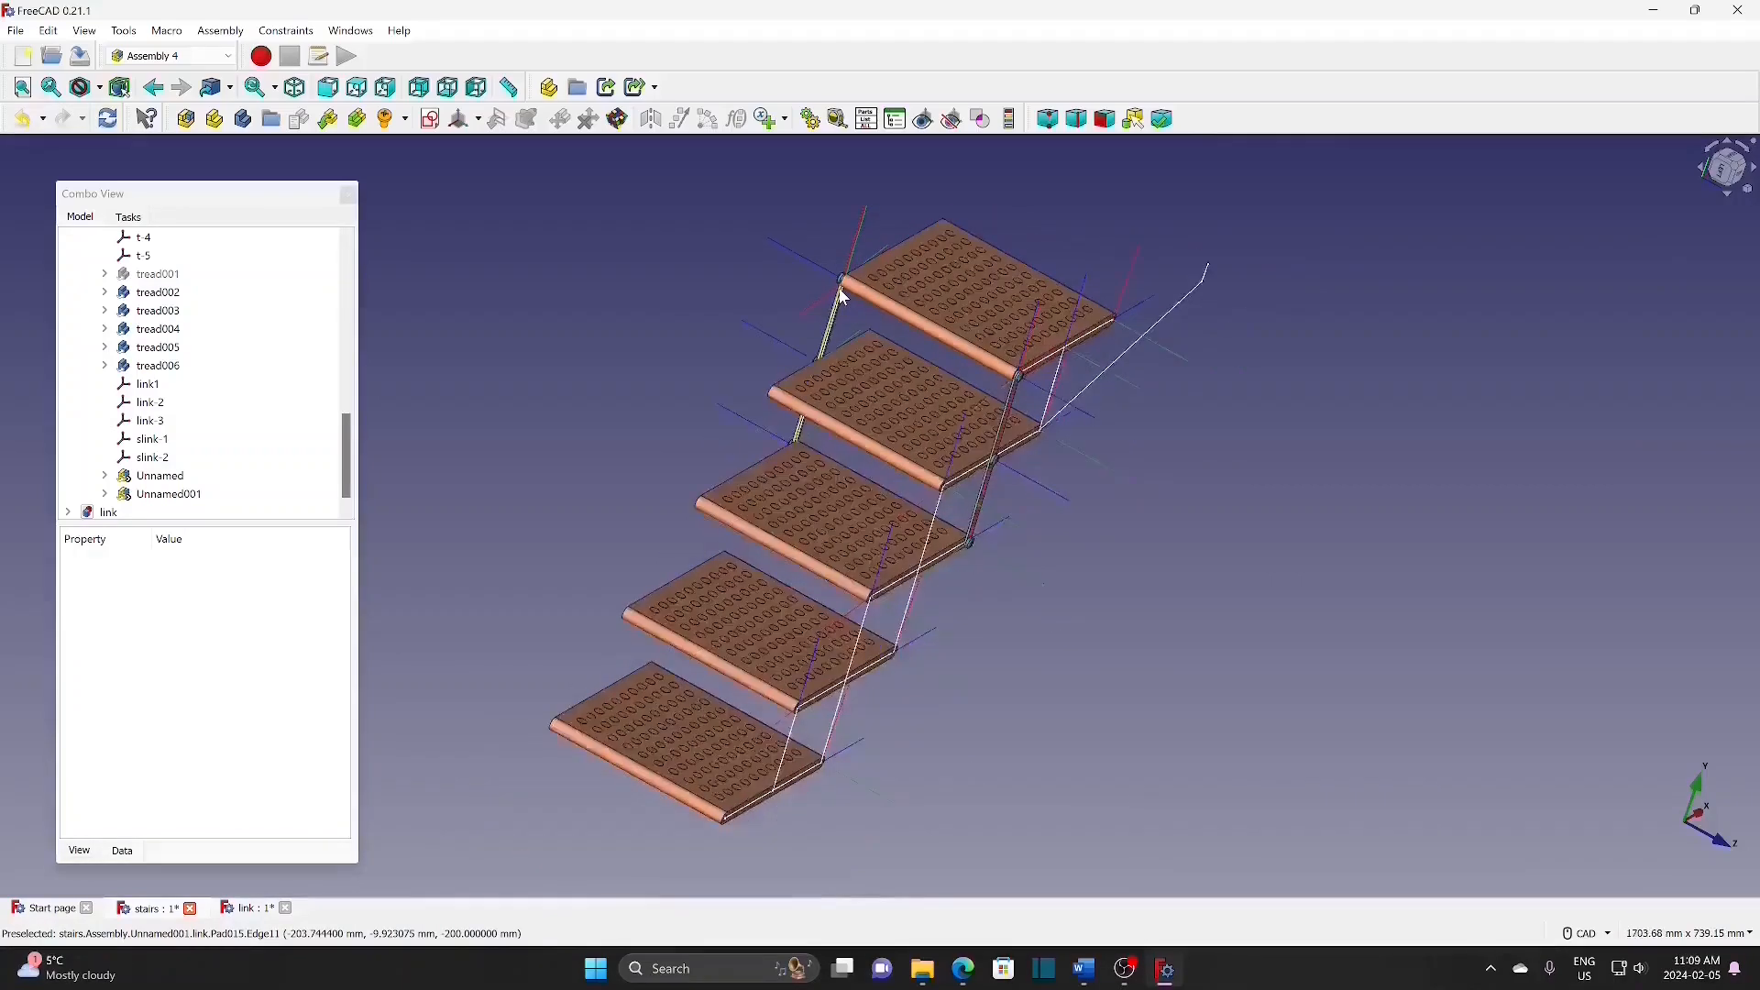
pyautogui.moveTo(1155, 602); pyautogui.dragTo(1103, 658, button='middle')
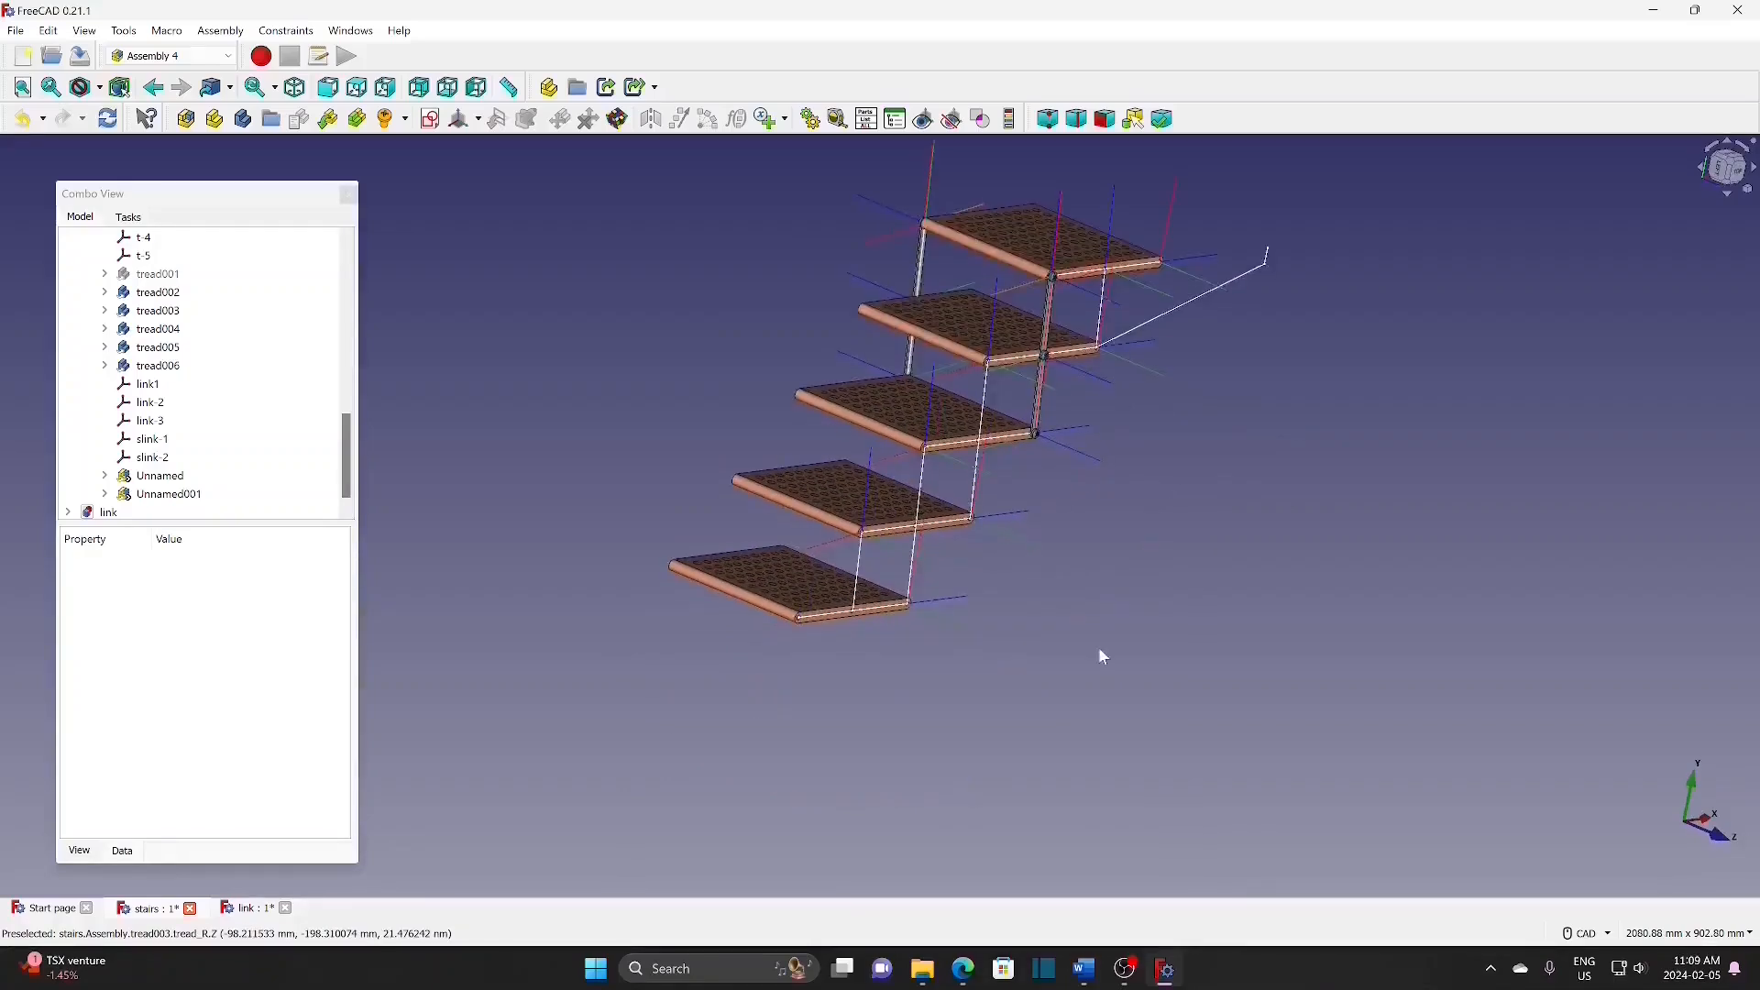
pyautogui.moveTo(344, 445); pyautogui.dragTo(346, 332)
# Step: Insert an Unnamed#Assembly link bar attached to link-2 by its link-AS-R system
pyautogui.click(123, 420)
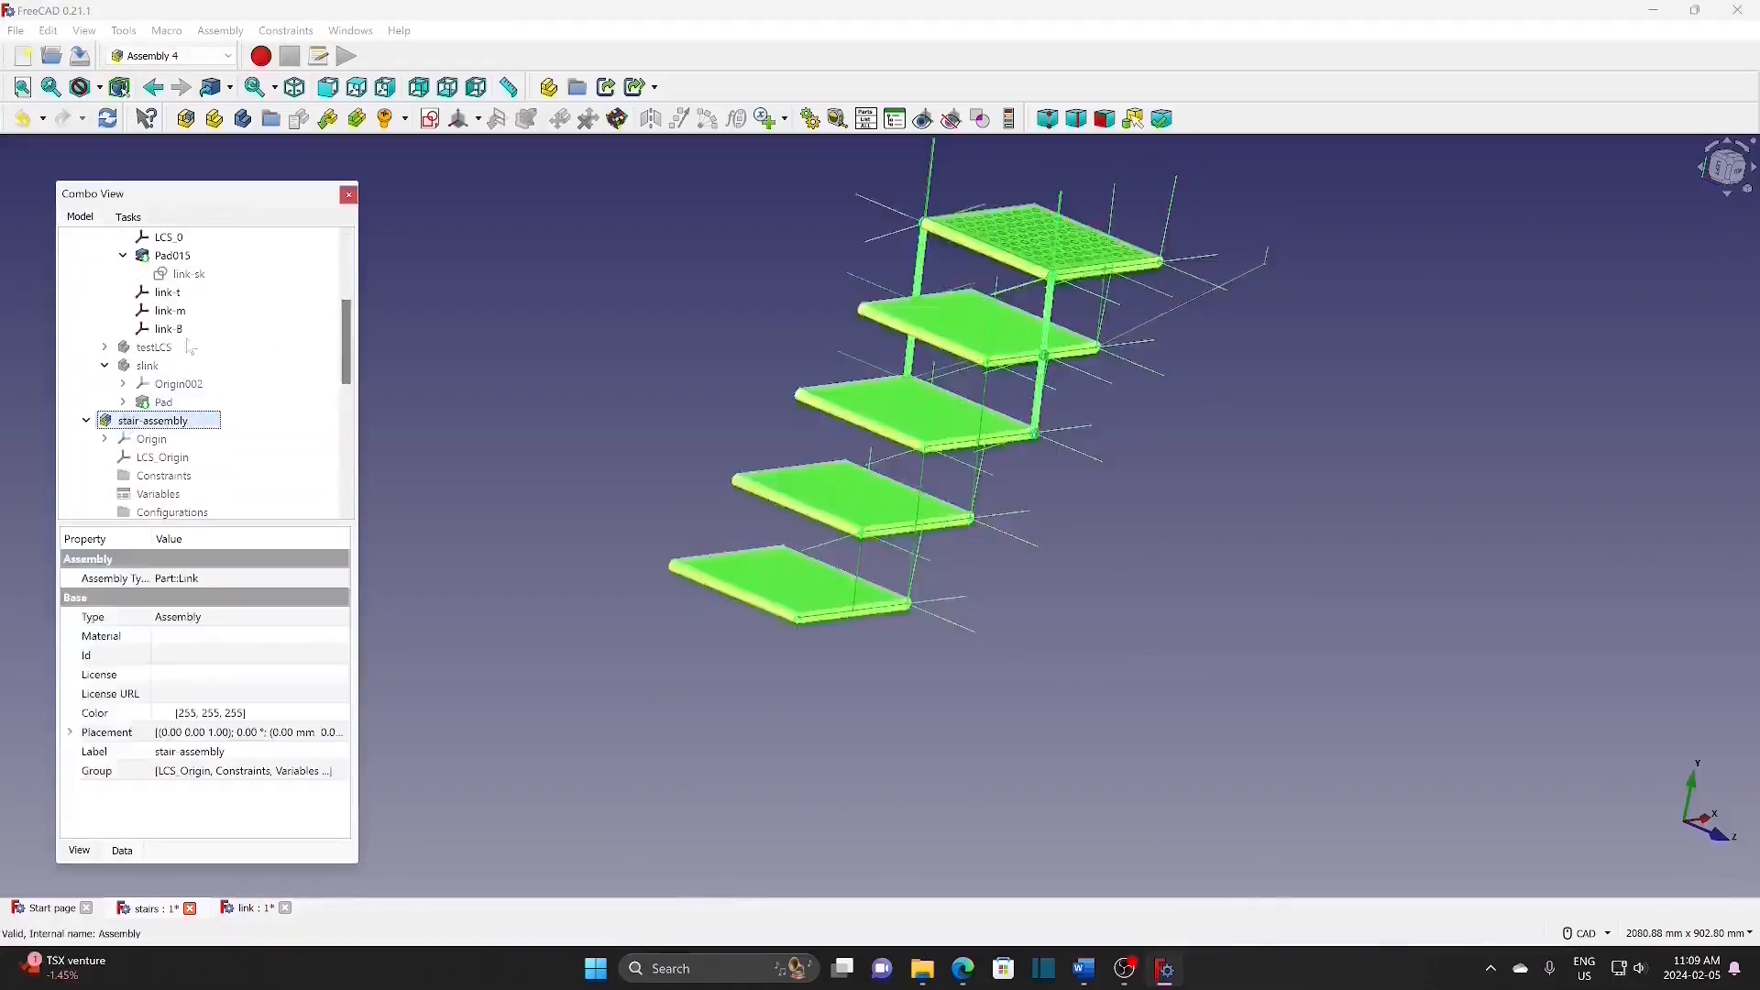
pyautogui.click(298, 119)
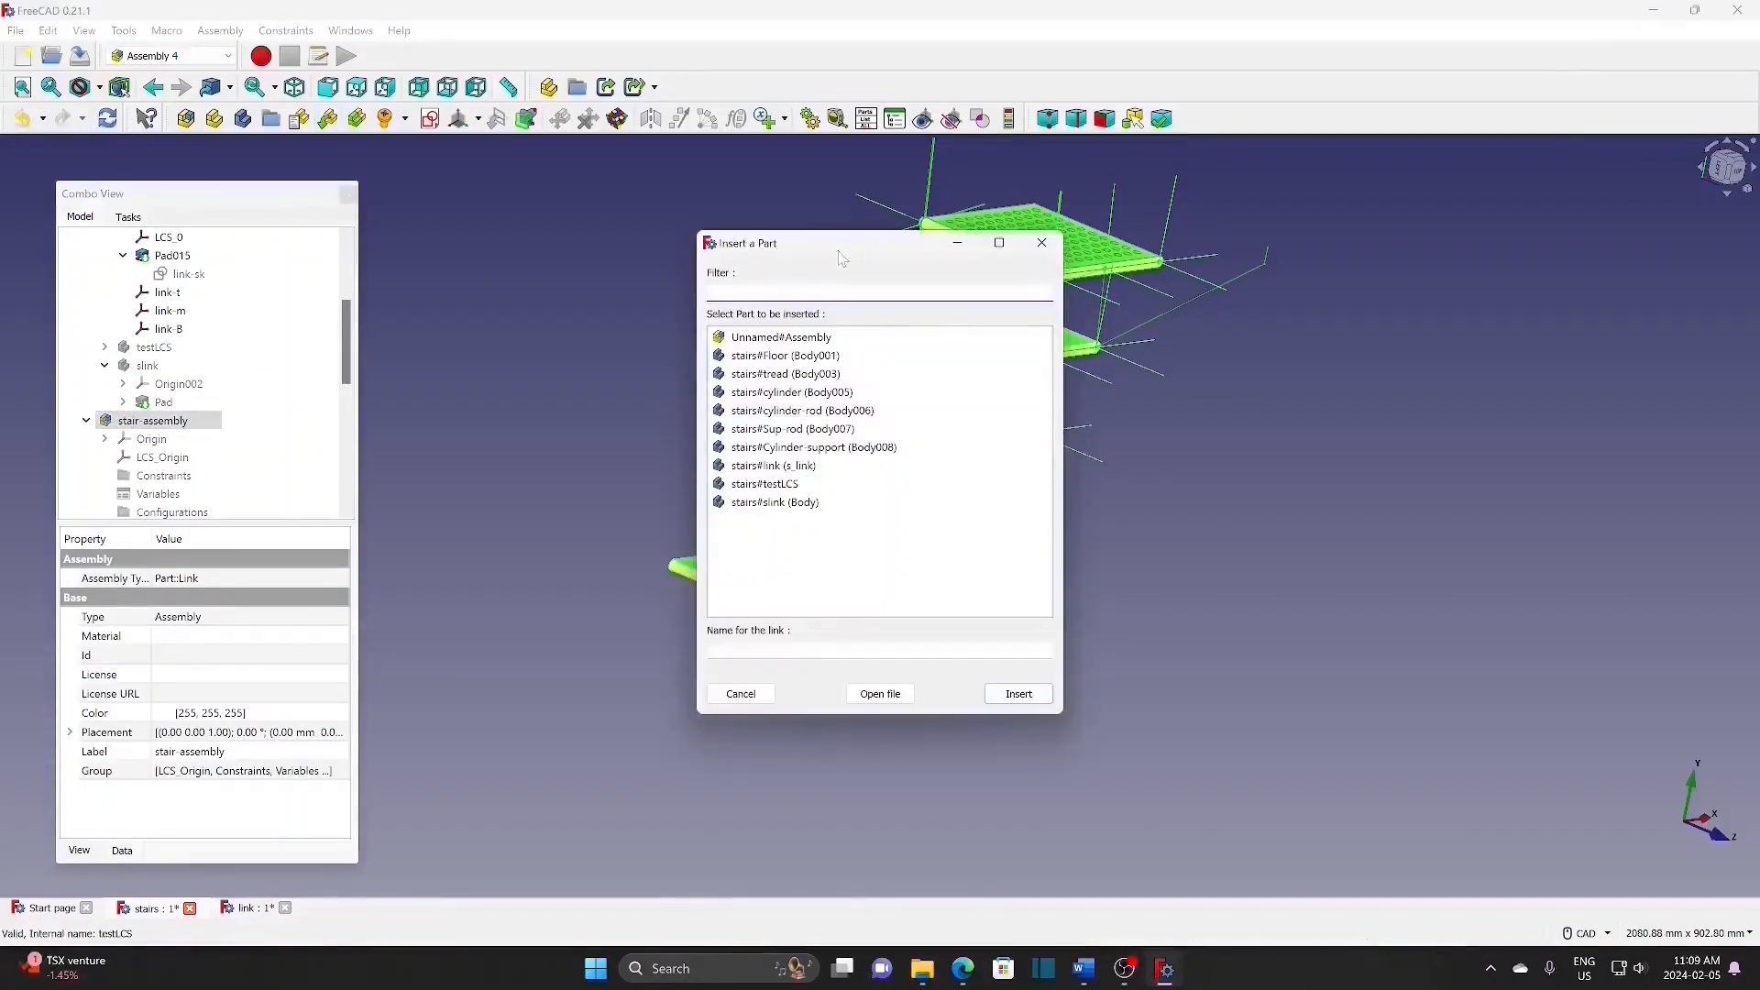
pyautogui.click(809, 337)
pyautogui.click(1029, 697)
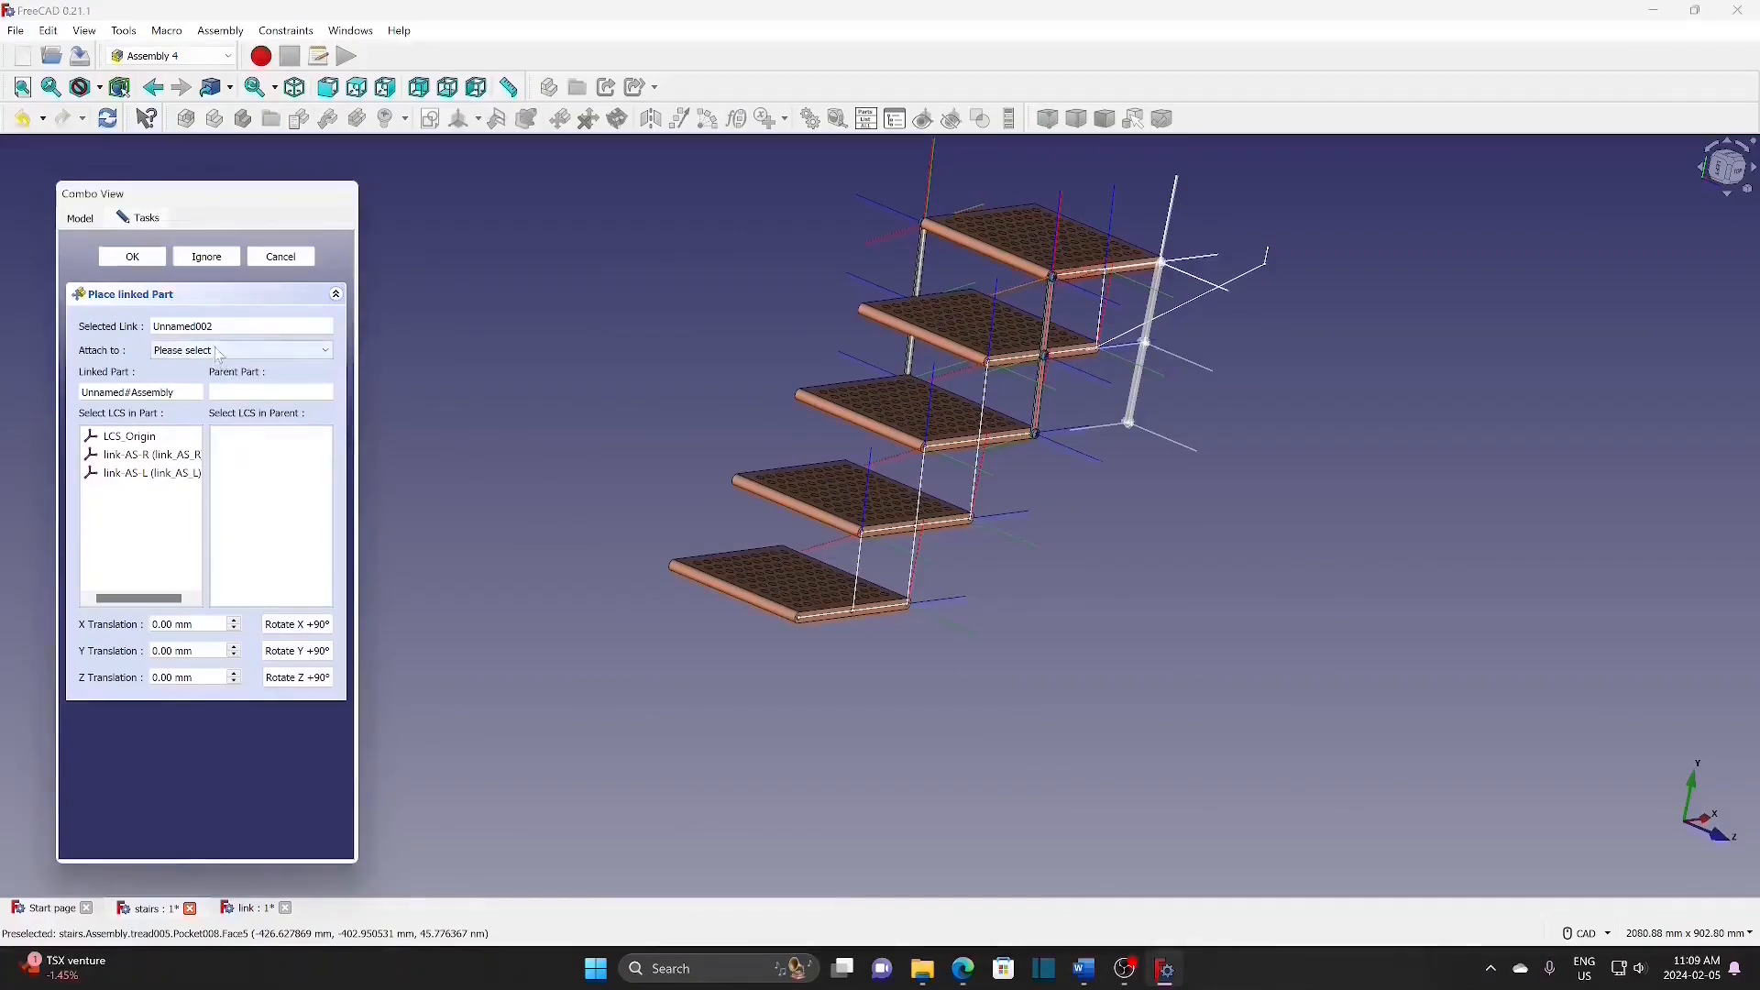
pyautogui.click(224, 352)
pyautogui.click(247, 381)
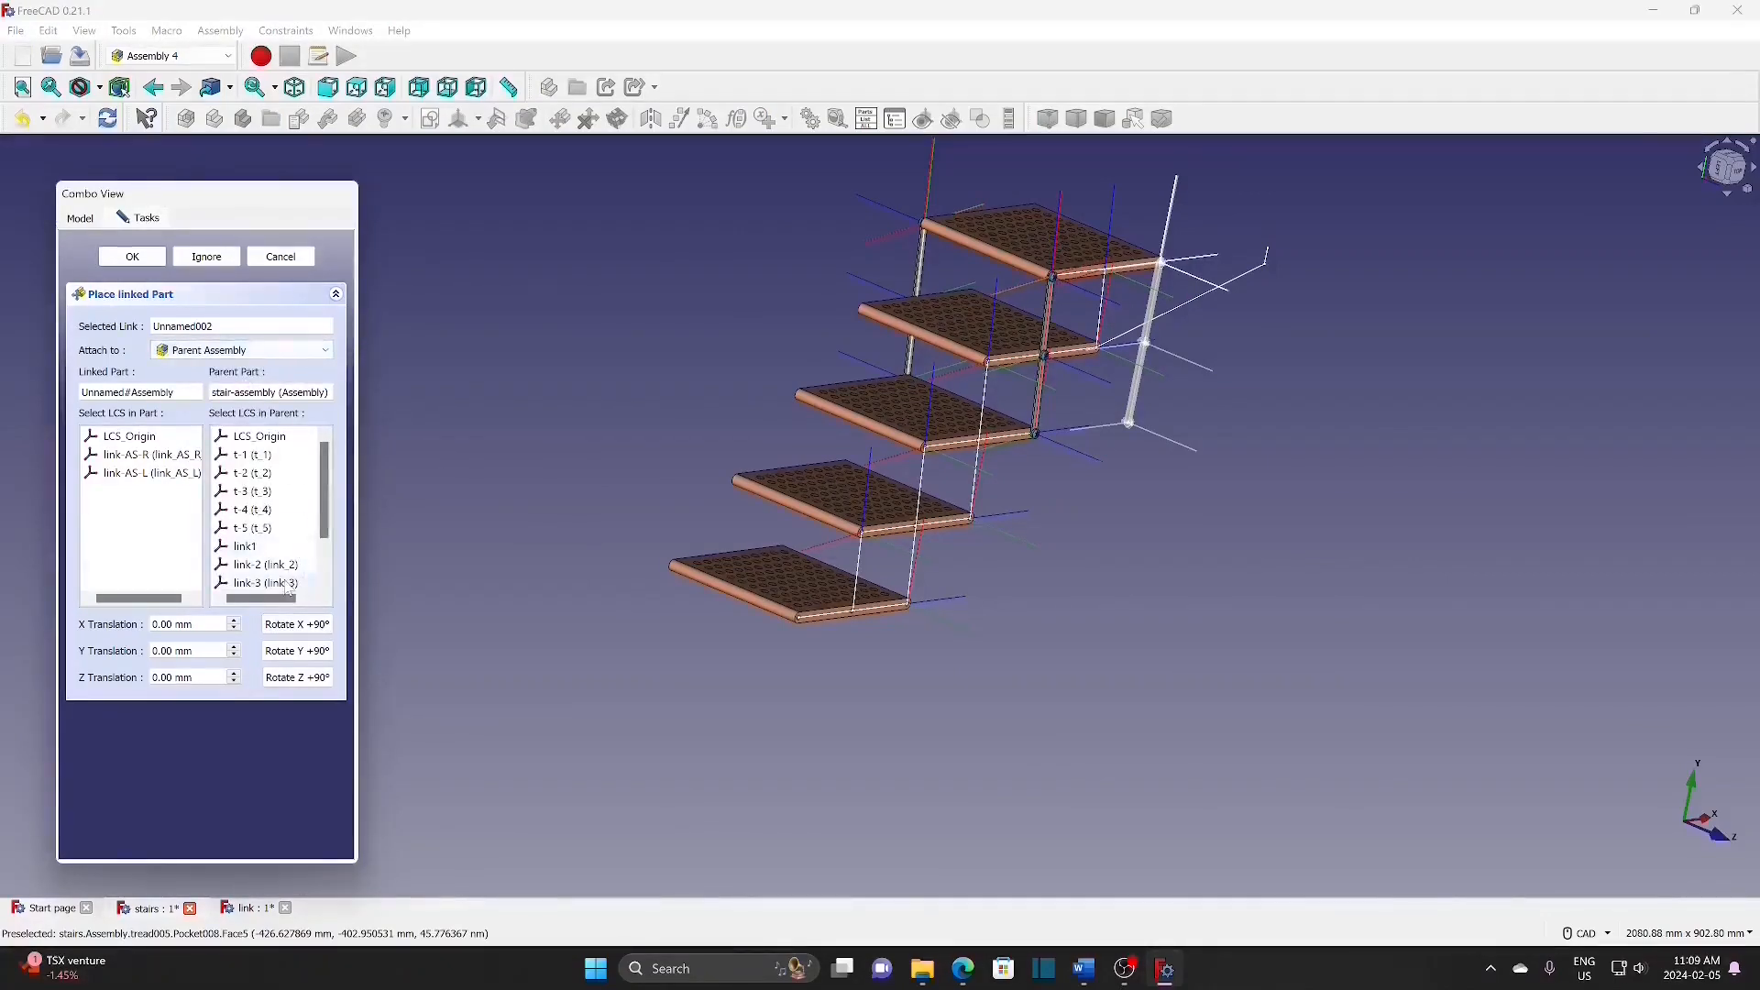
pyautogui.click(186, 453)
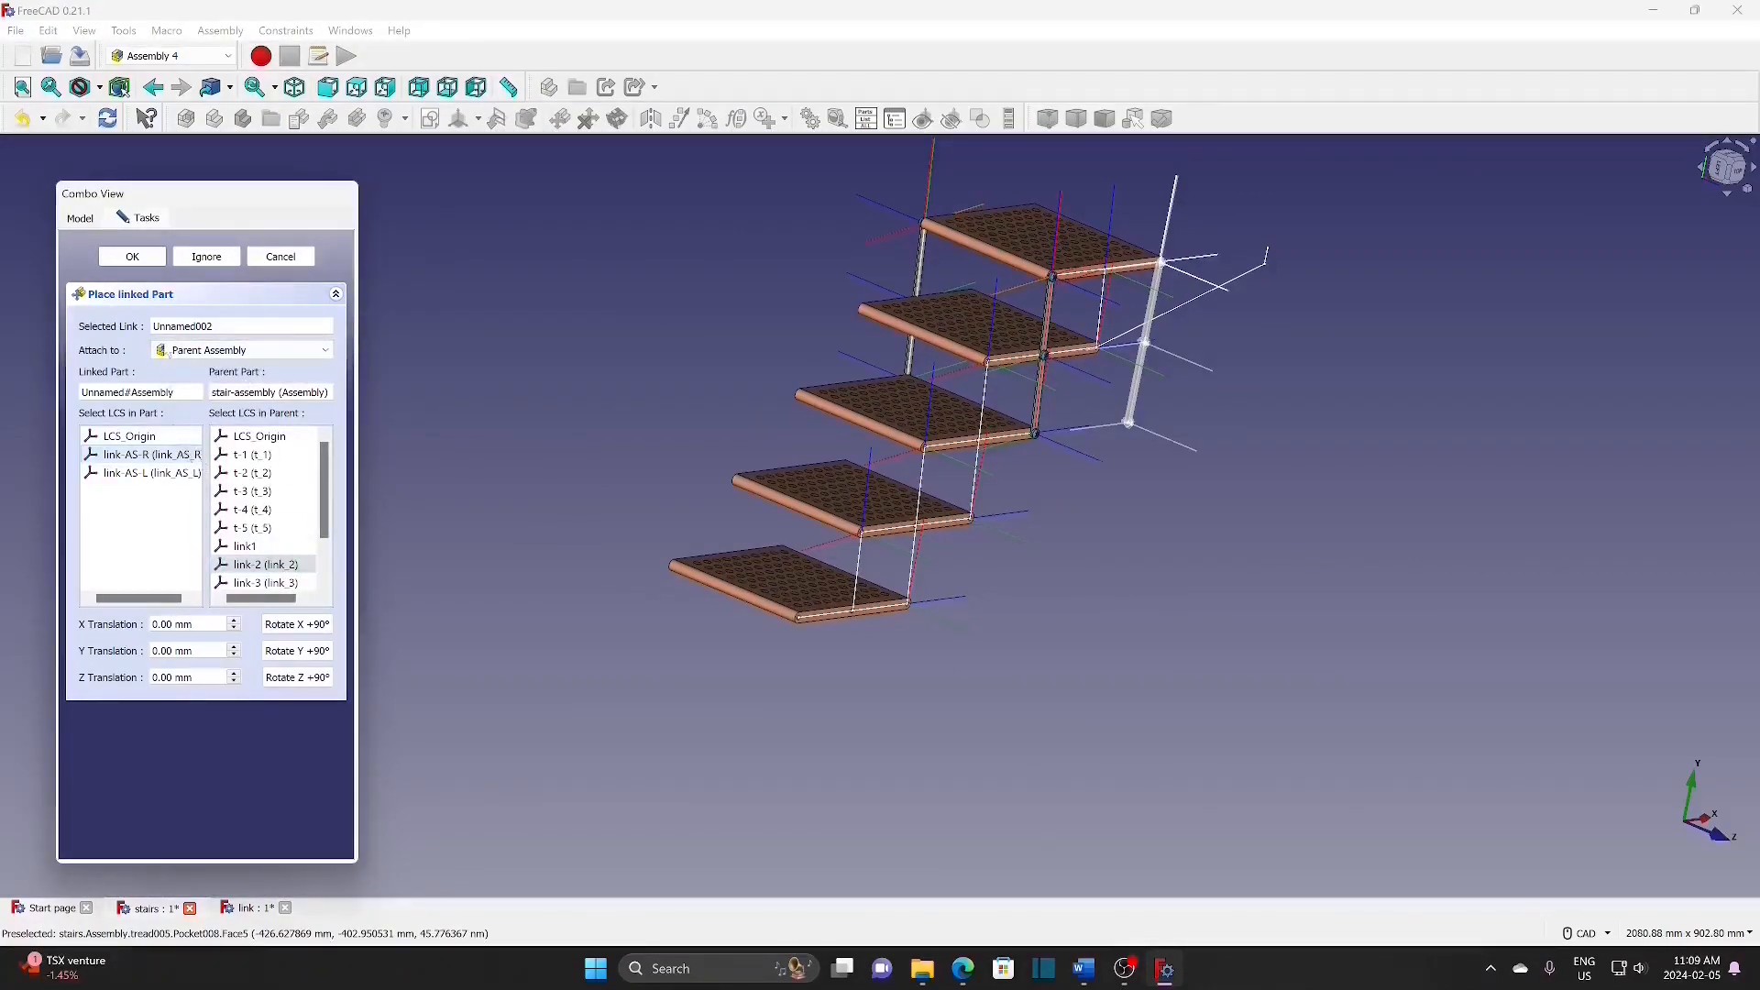
pyautogui.click(133, 257)
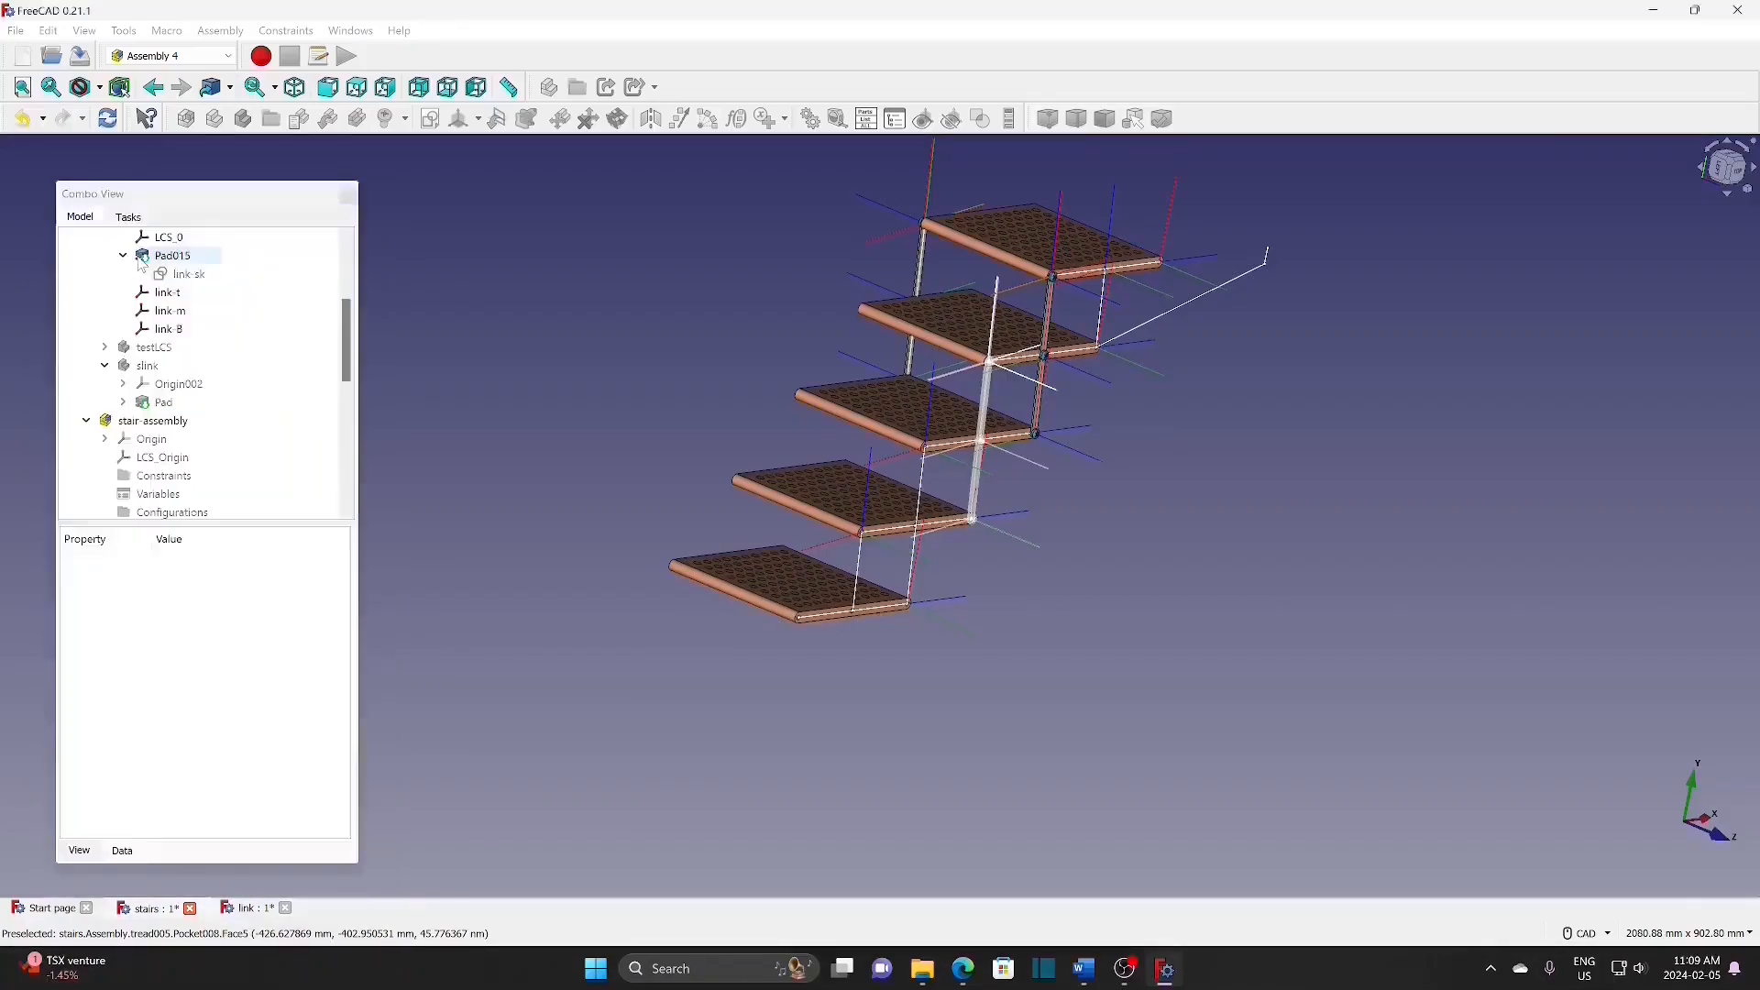
# Step: Insert a second bar at link-2 via link-AS-L with a -200 mm Y translation
pyautogui.click(328, 119)
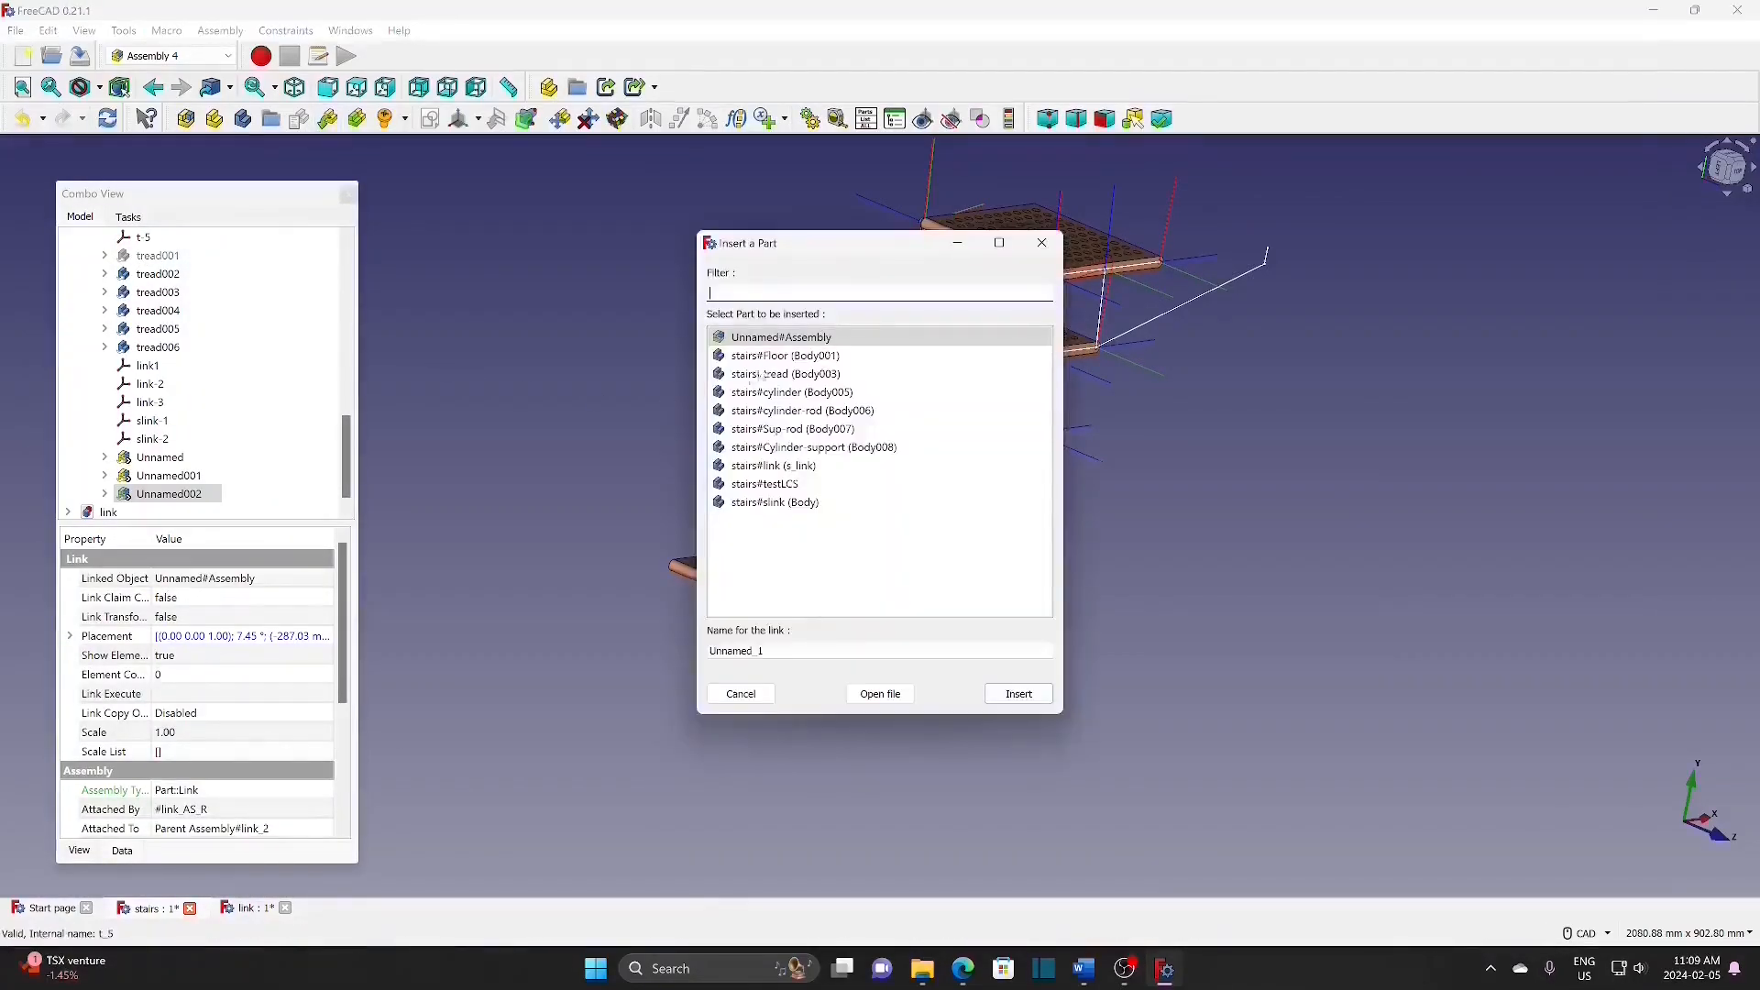
pyautogui.click(1020, 695)
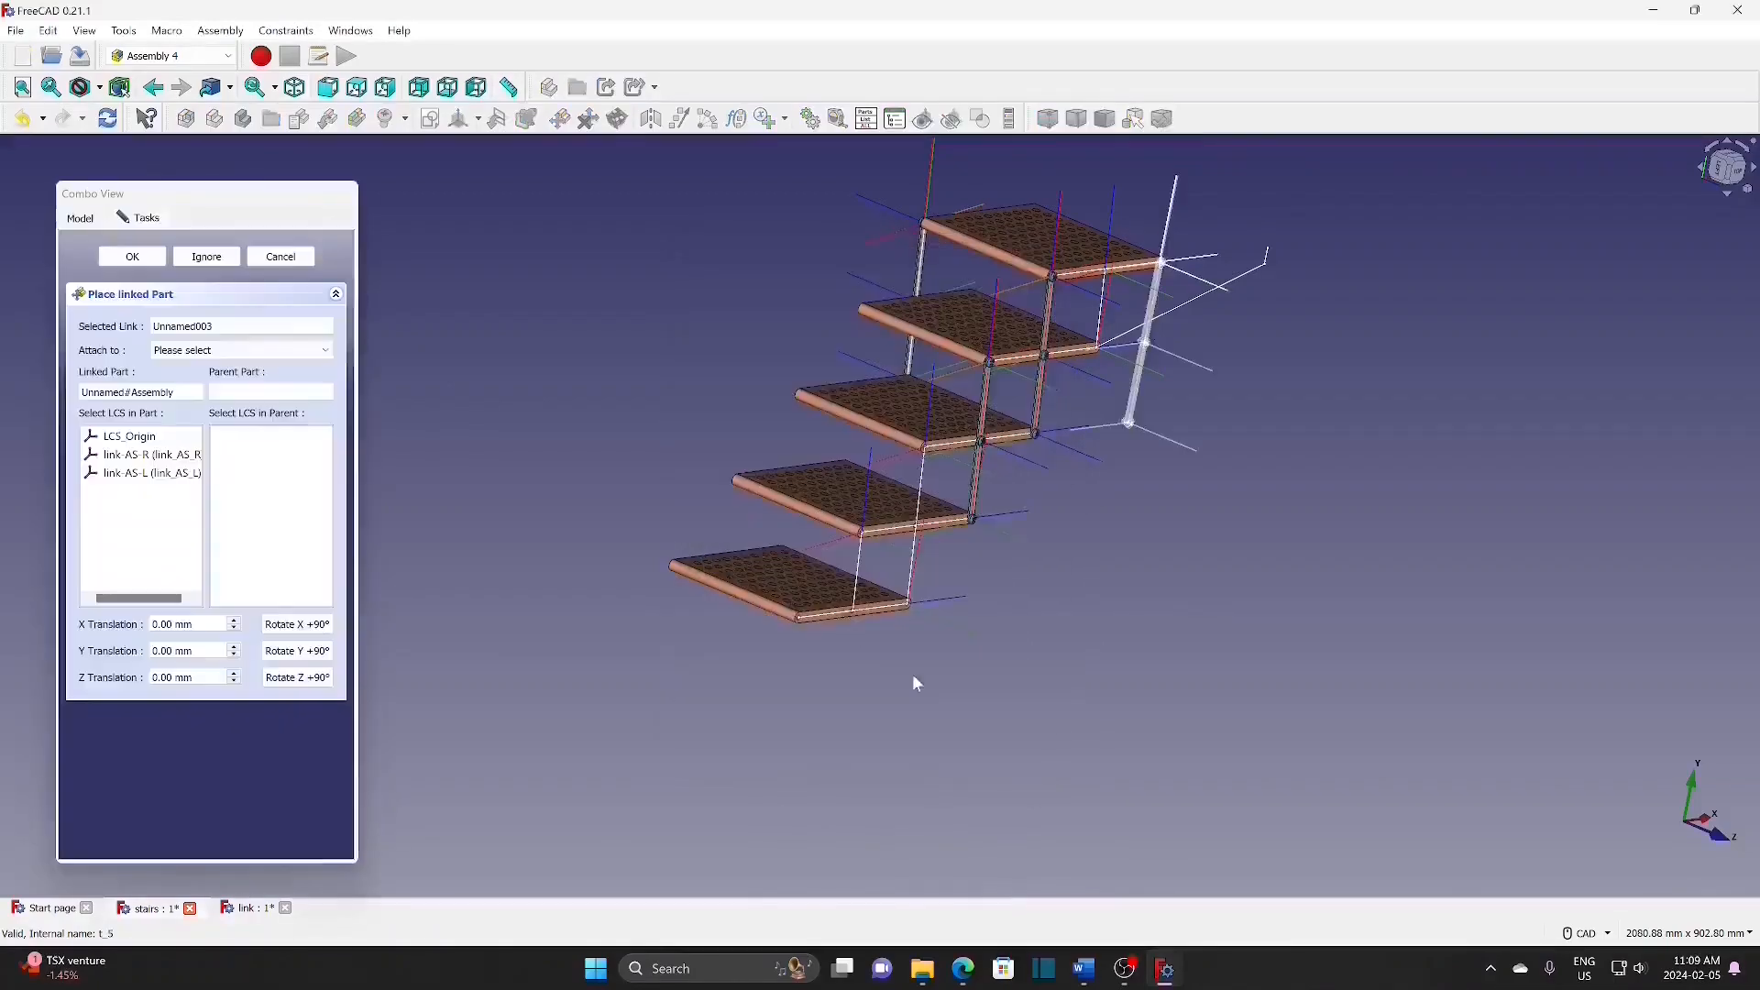
pyautogui.click(202, 352)
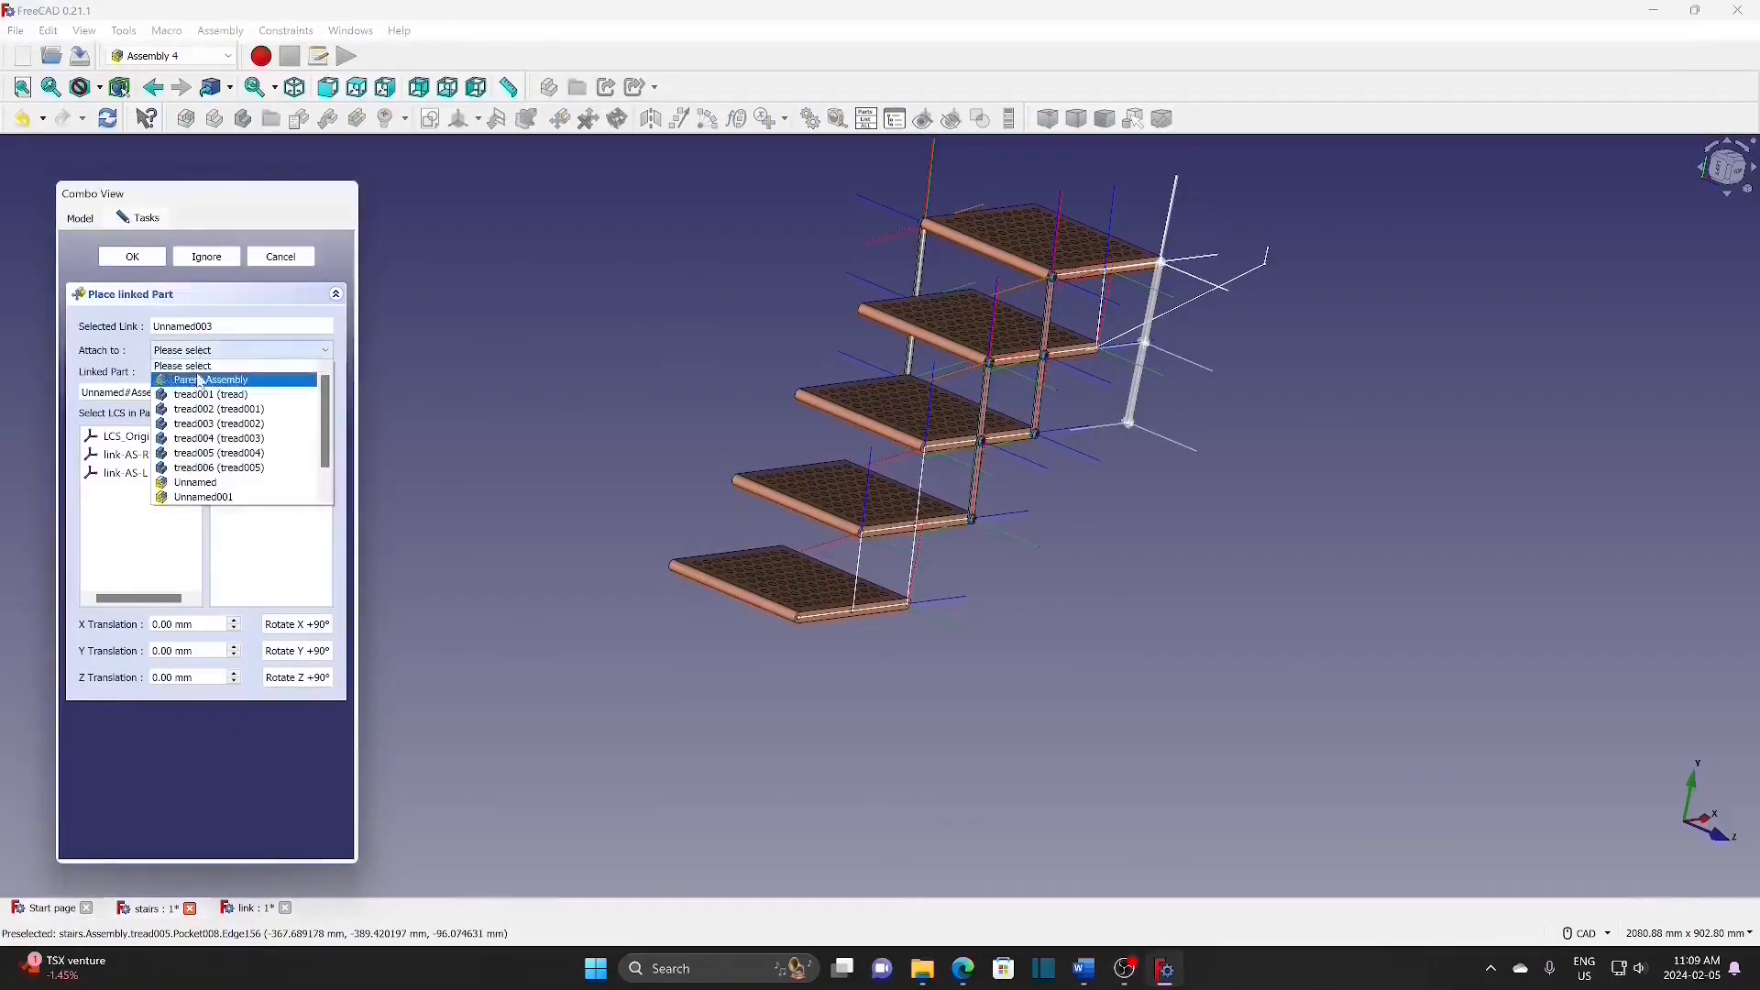
pyautogui.click(201, 379)
pyautogui.click(296, 566)
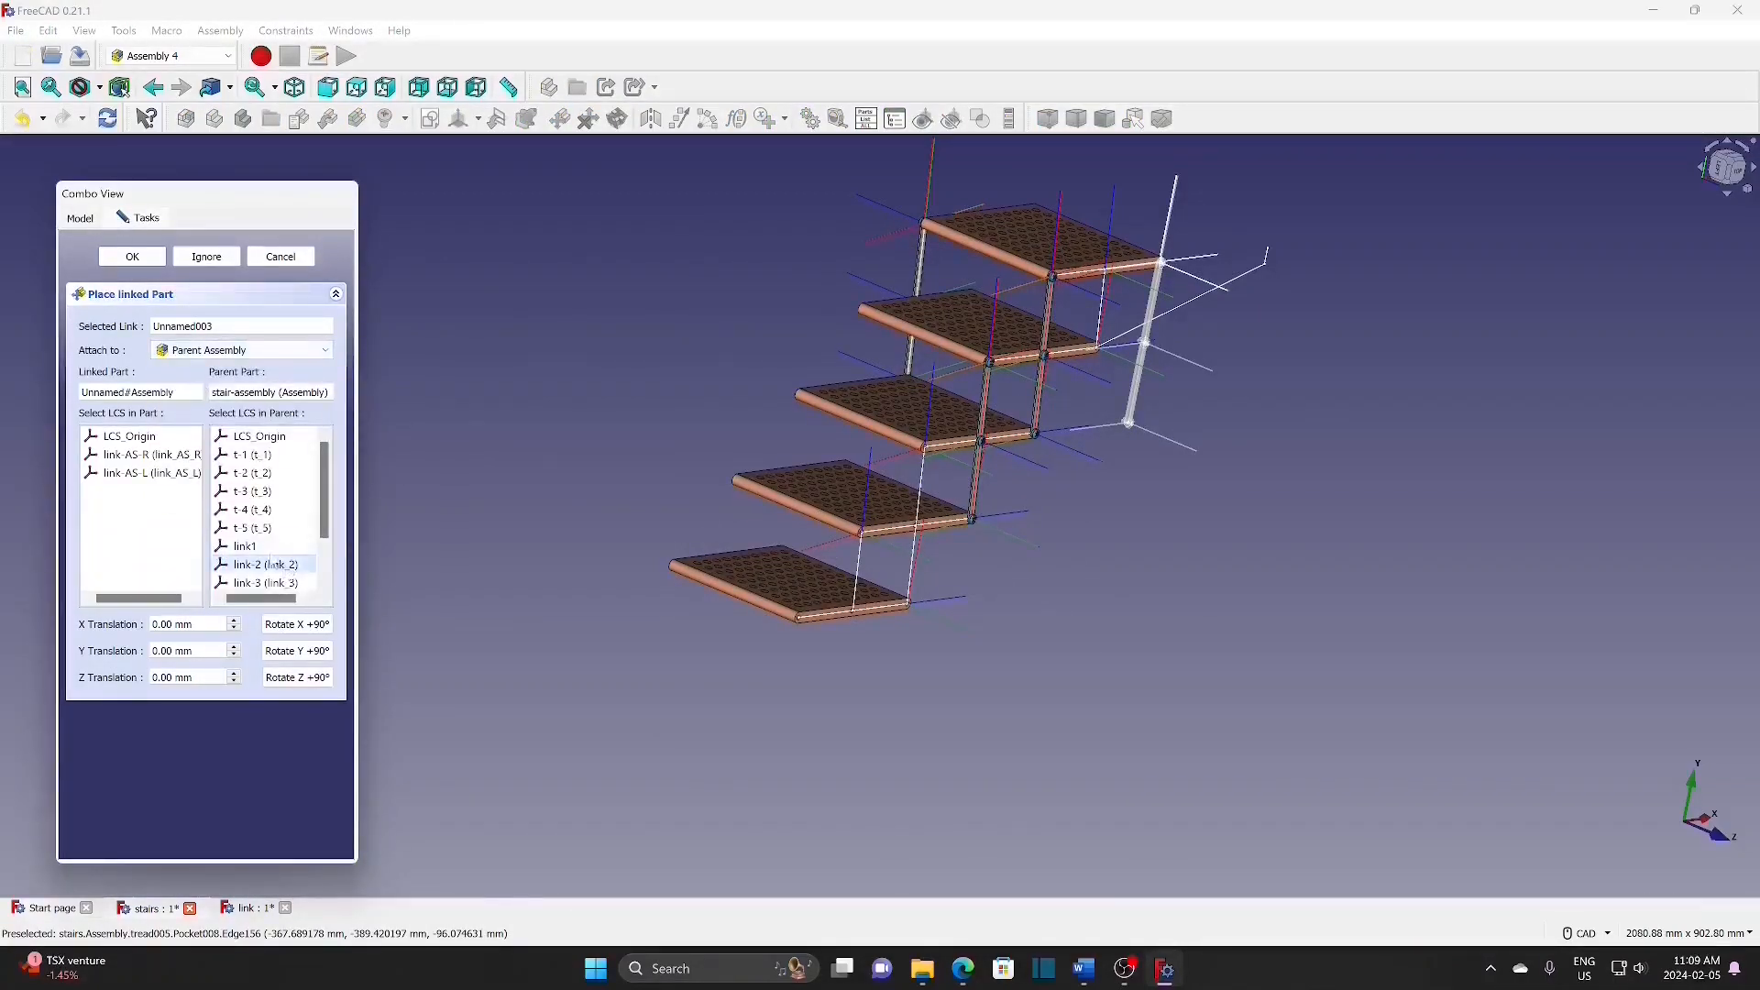
pyautogui.click(185, 477)
pyautogui.moveTo(200, 651); pyautogui.dragTo(149, 651)
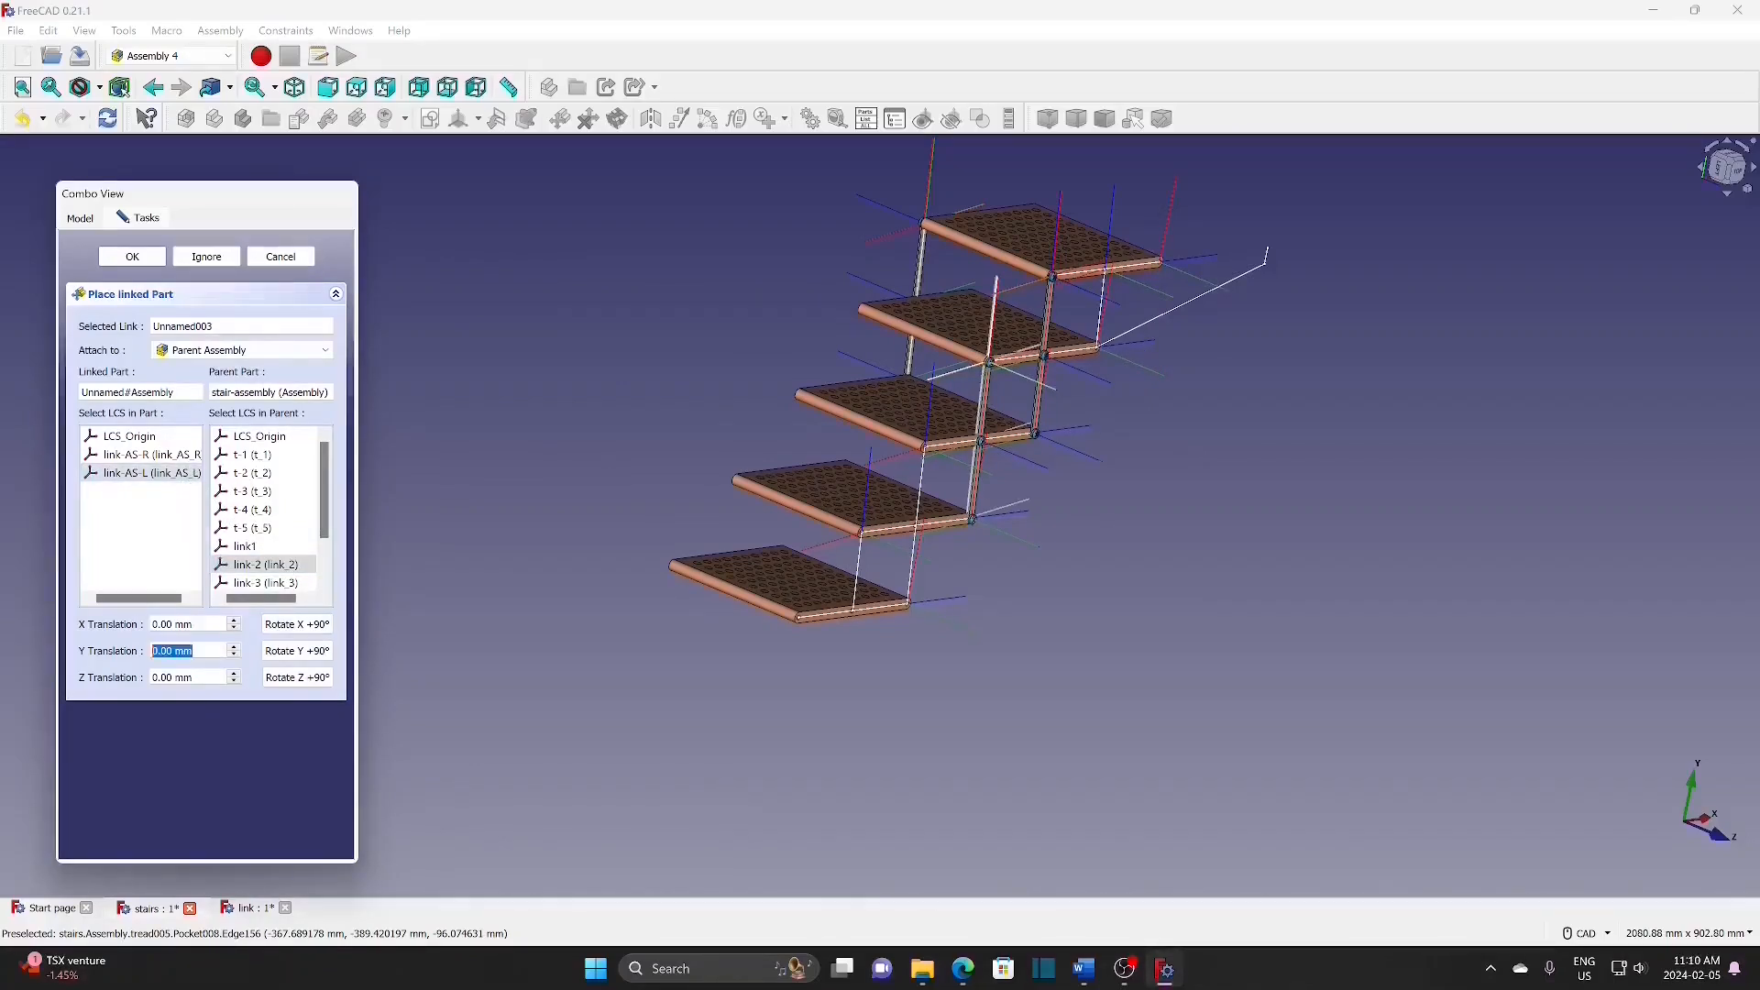
pyautogui.write('-200')
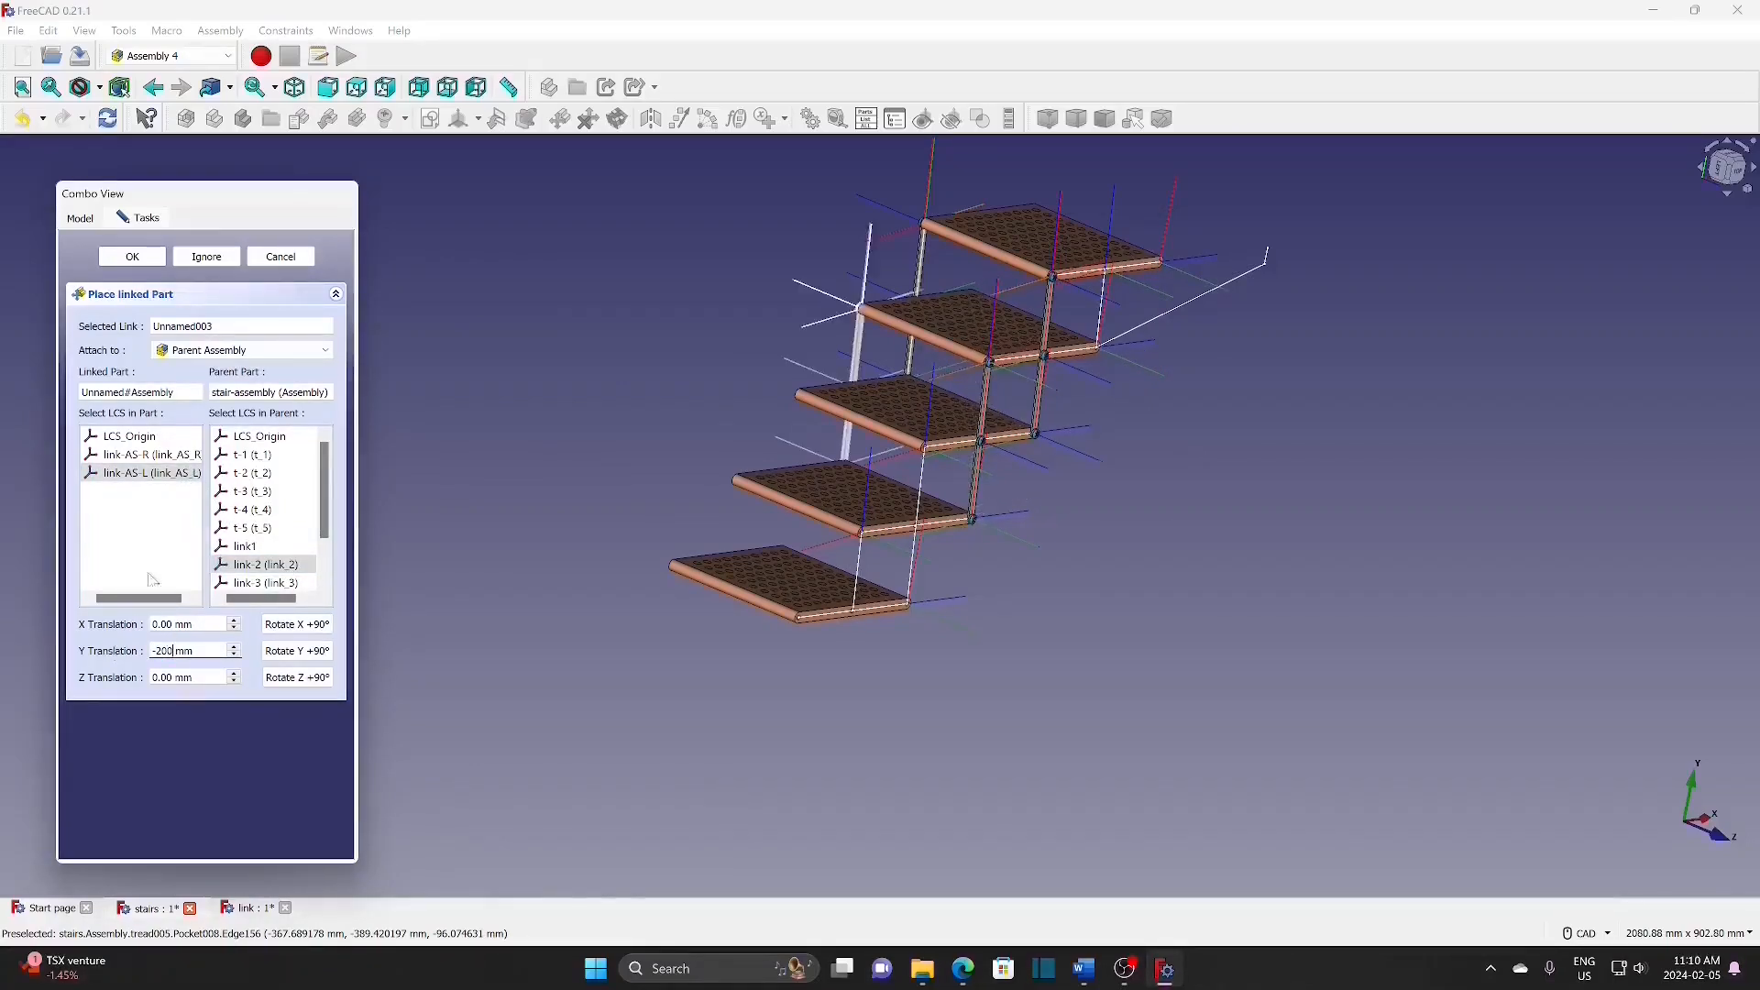
pyautogui.click(138, 259)
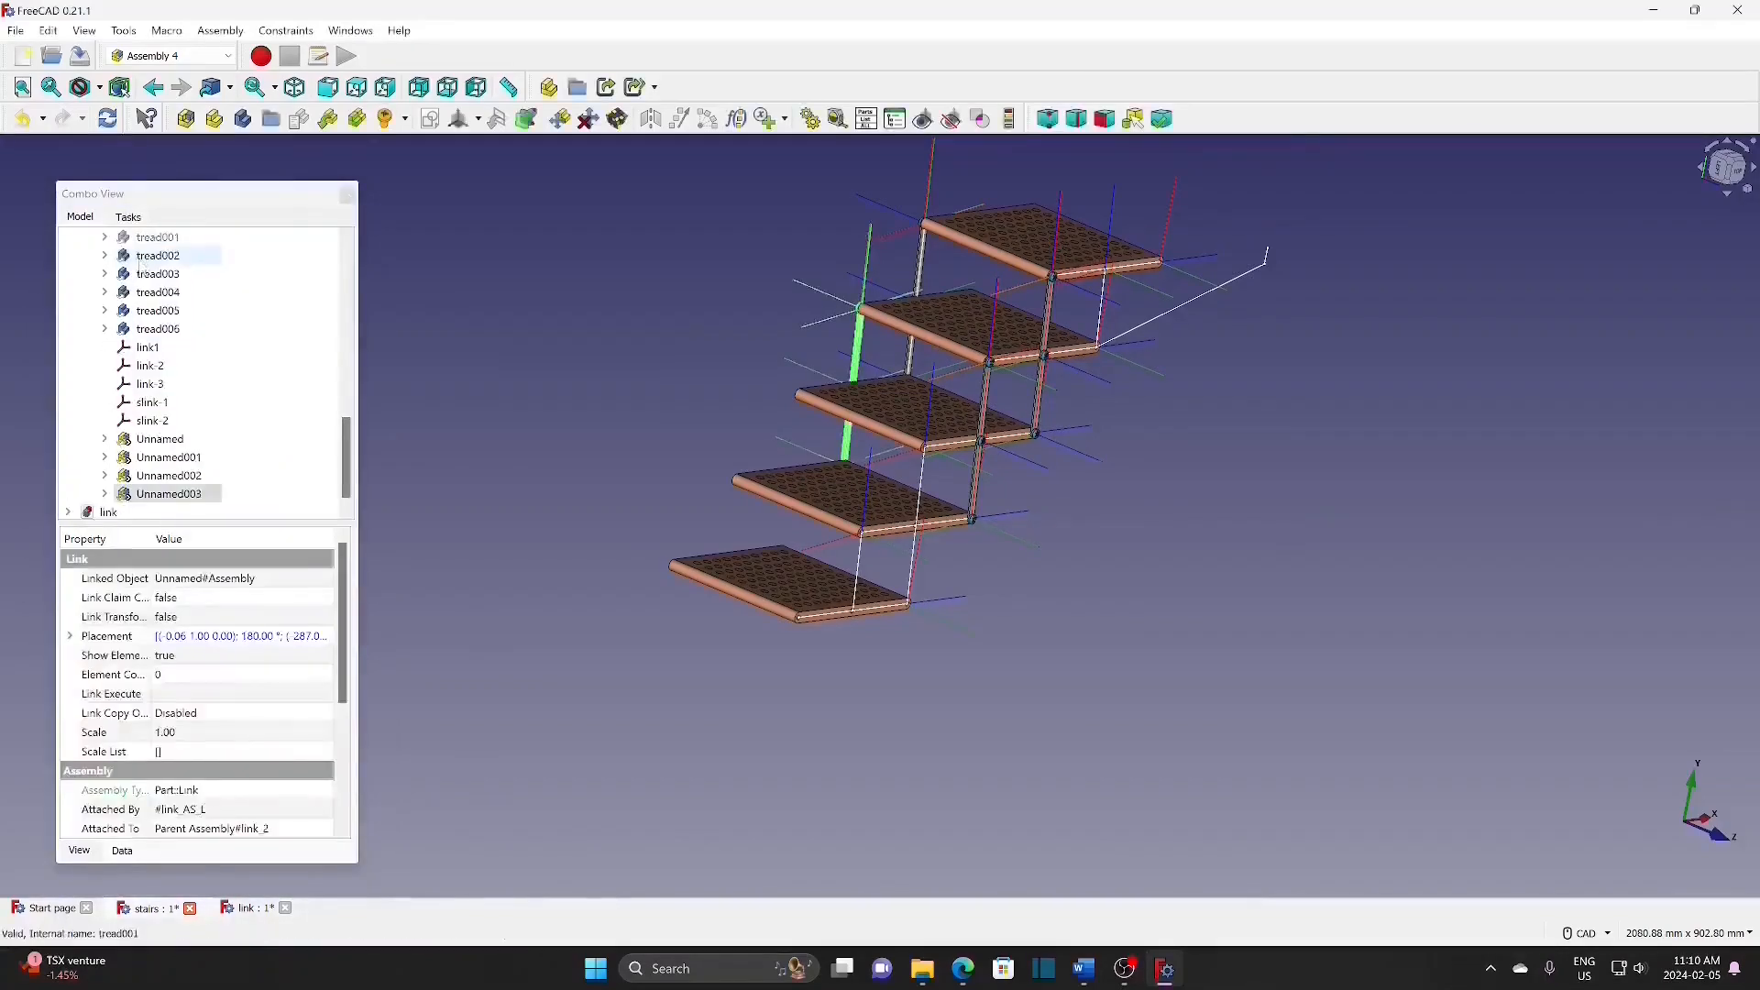
# Step: Insert an Unnamed#Assembly link bar attached to link-3 by its link-AS-R system
pyautogui.click(327, 118)
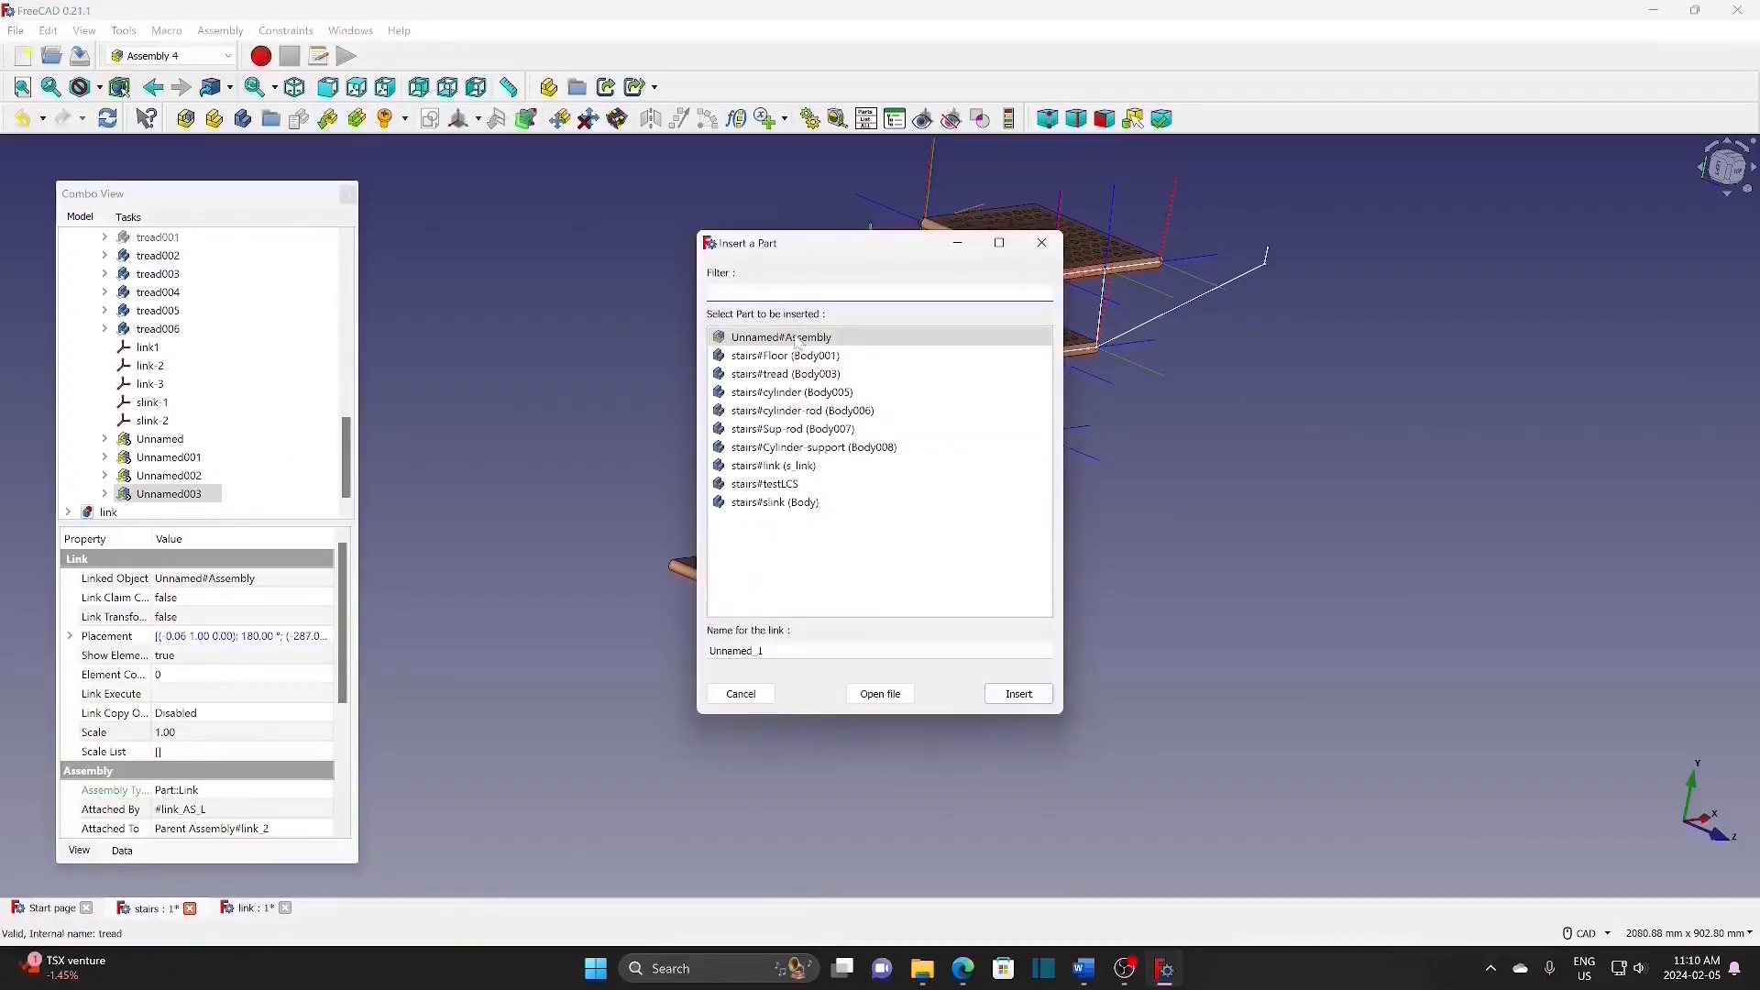
pyautogui.click(798, 339)
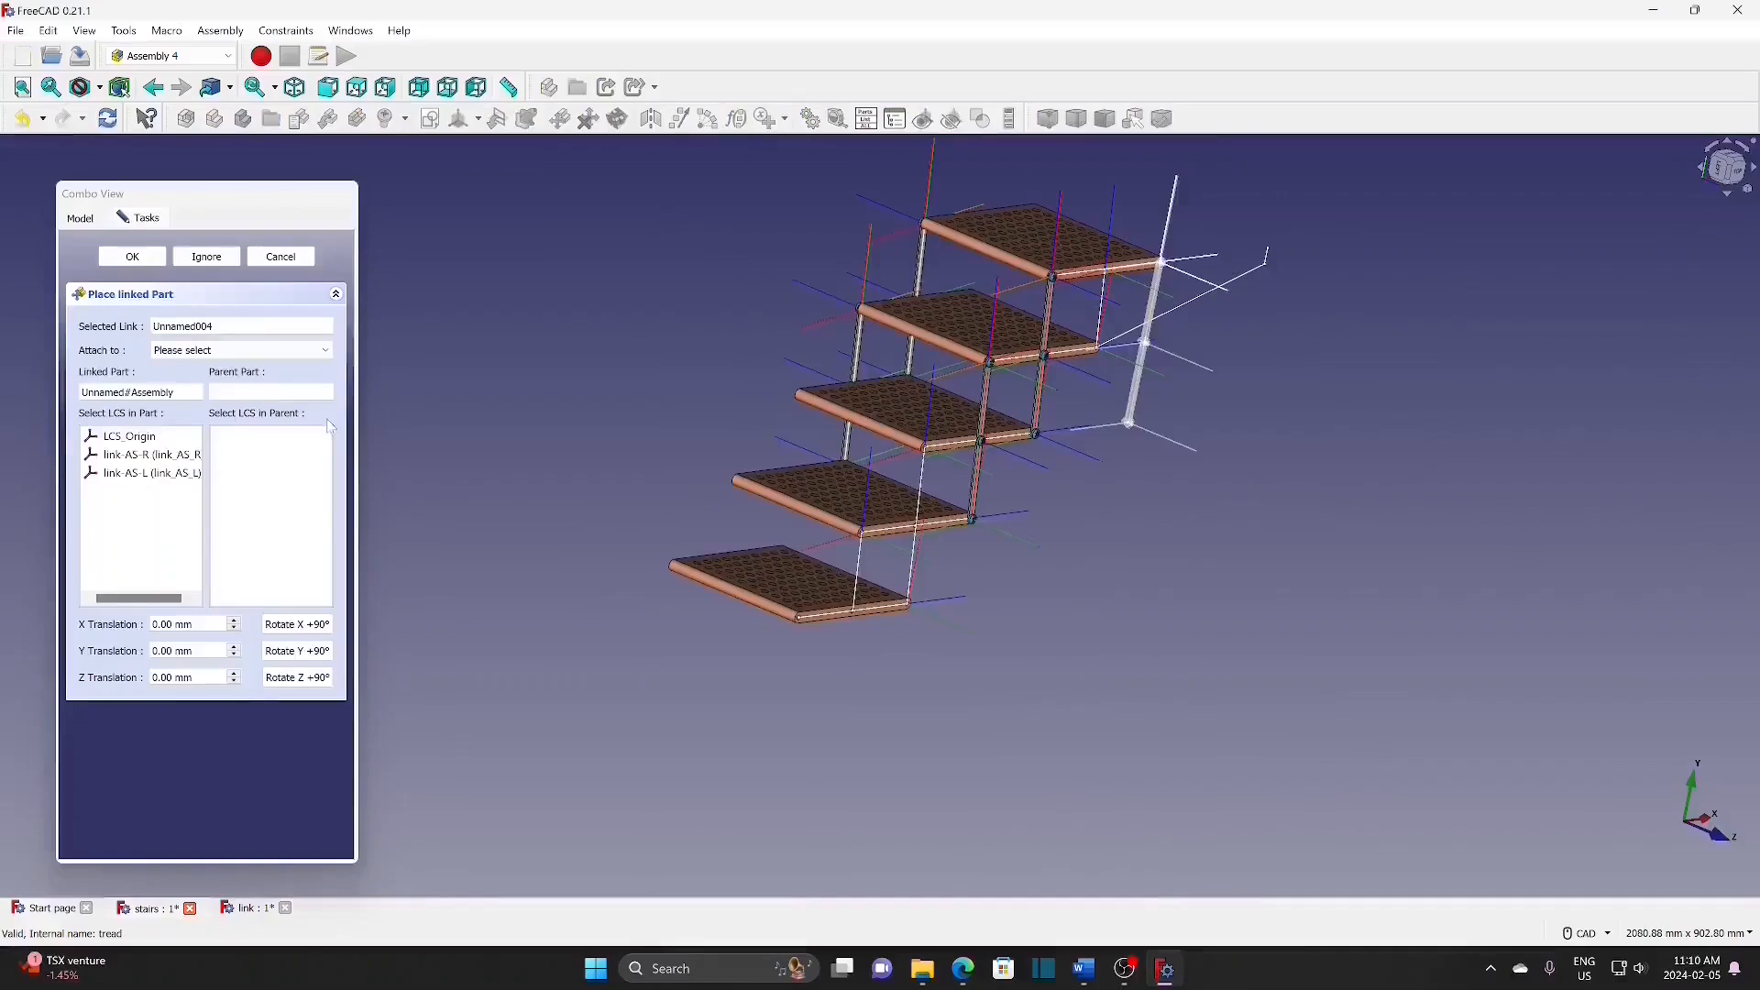
pyautogui.click(211, 350)
pyautogui.click(204, 380)
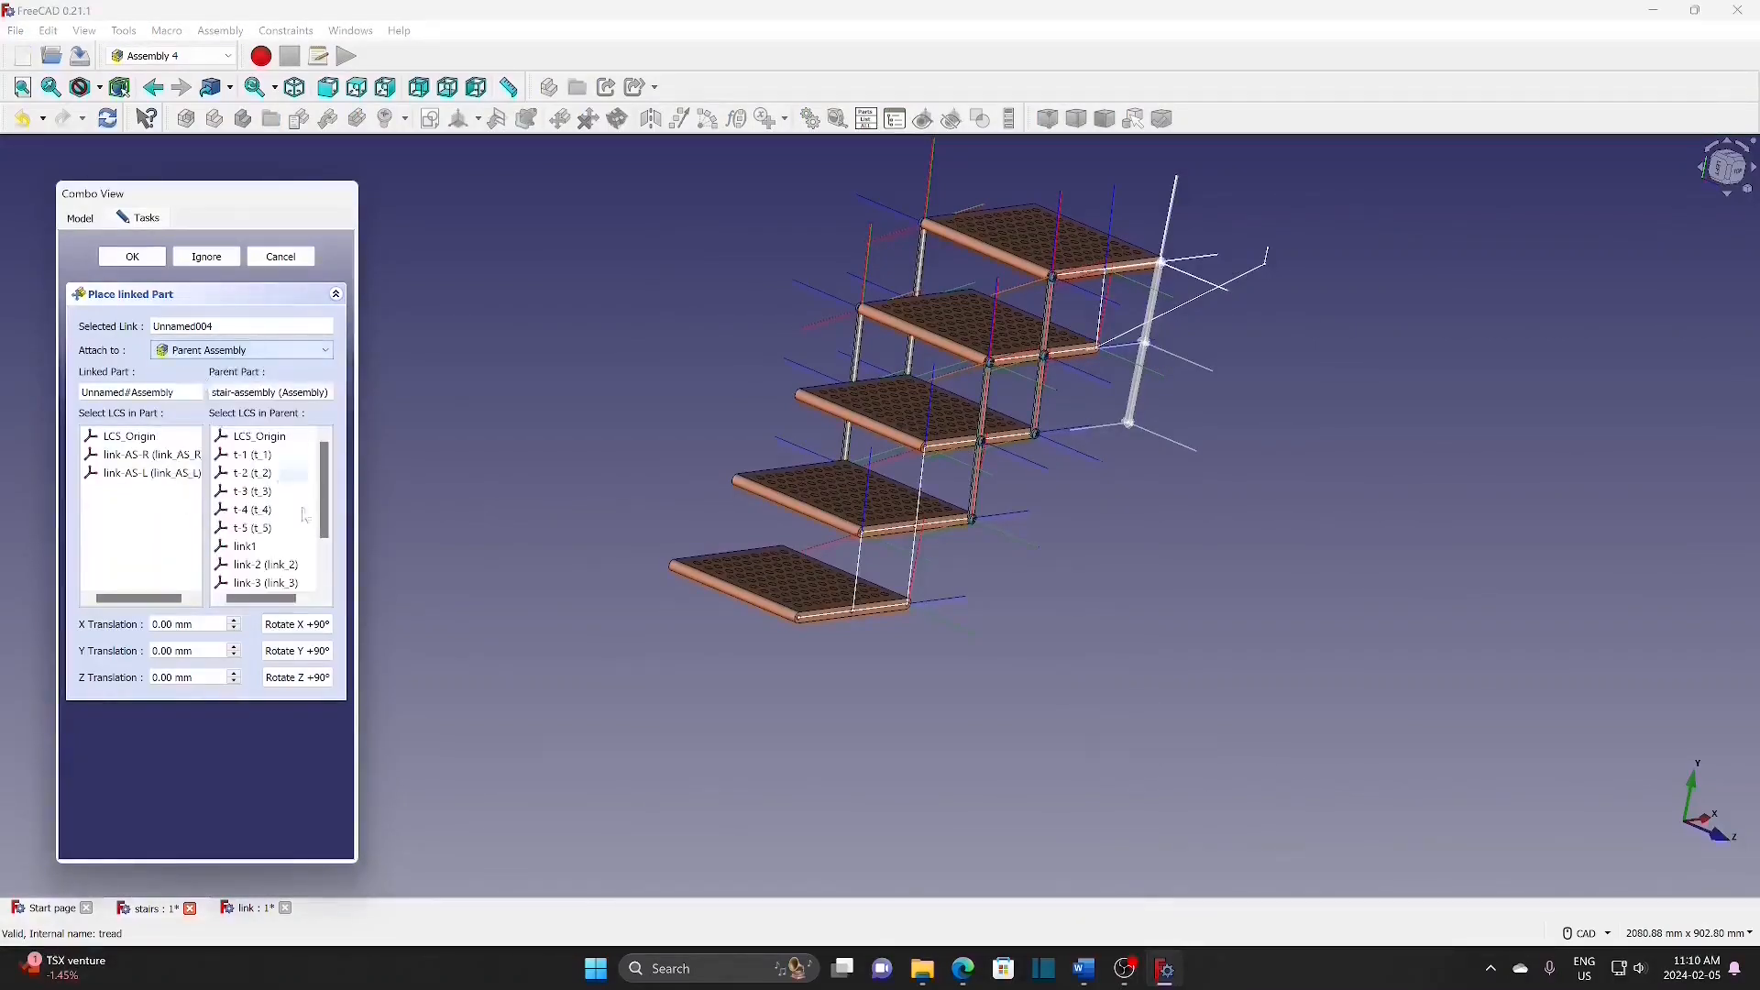
pyautogui.scroll(-1, 299, 548)
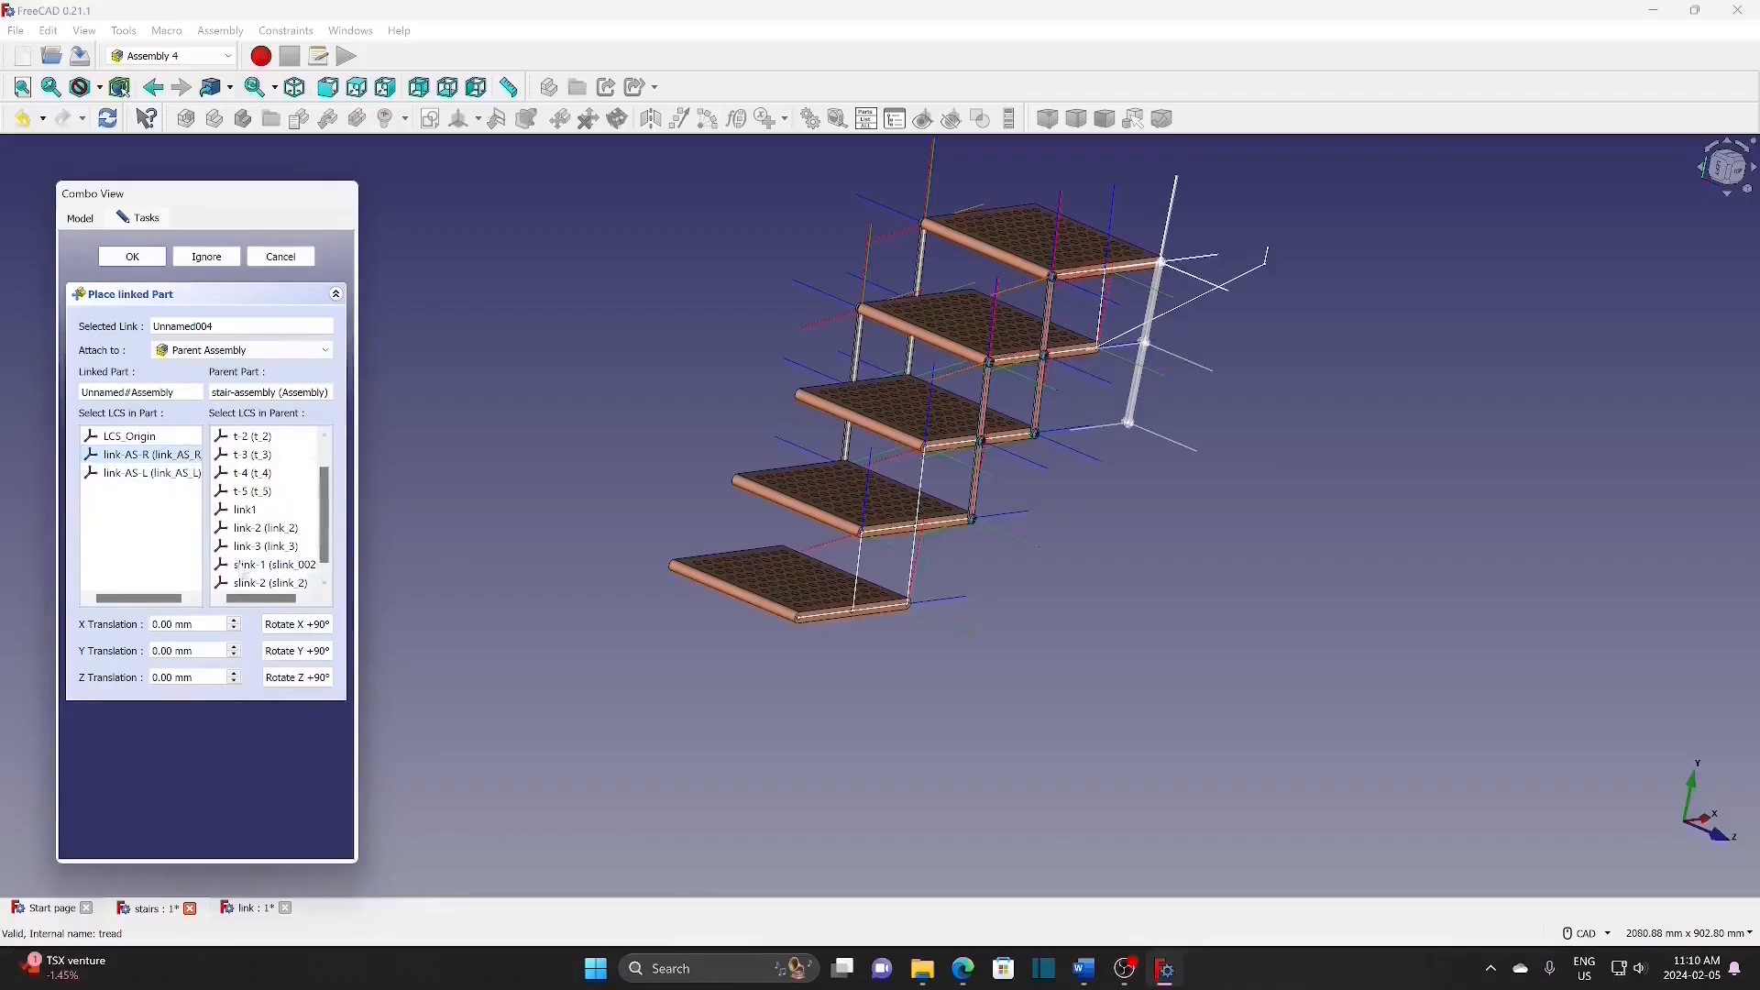
pyautogui.click(278, 547)
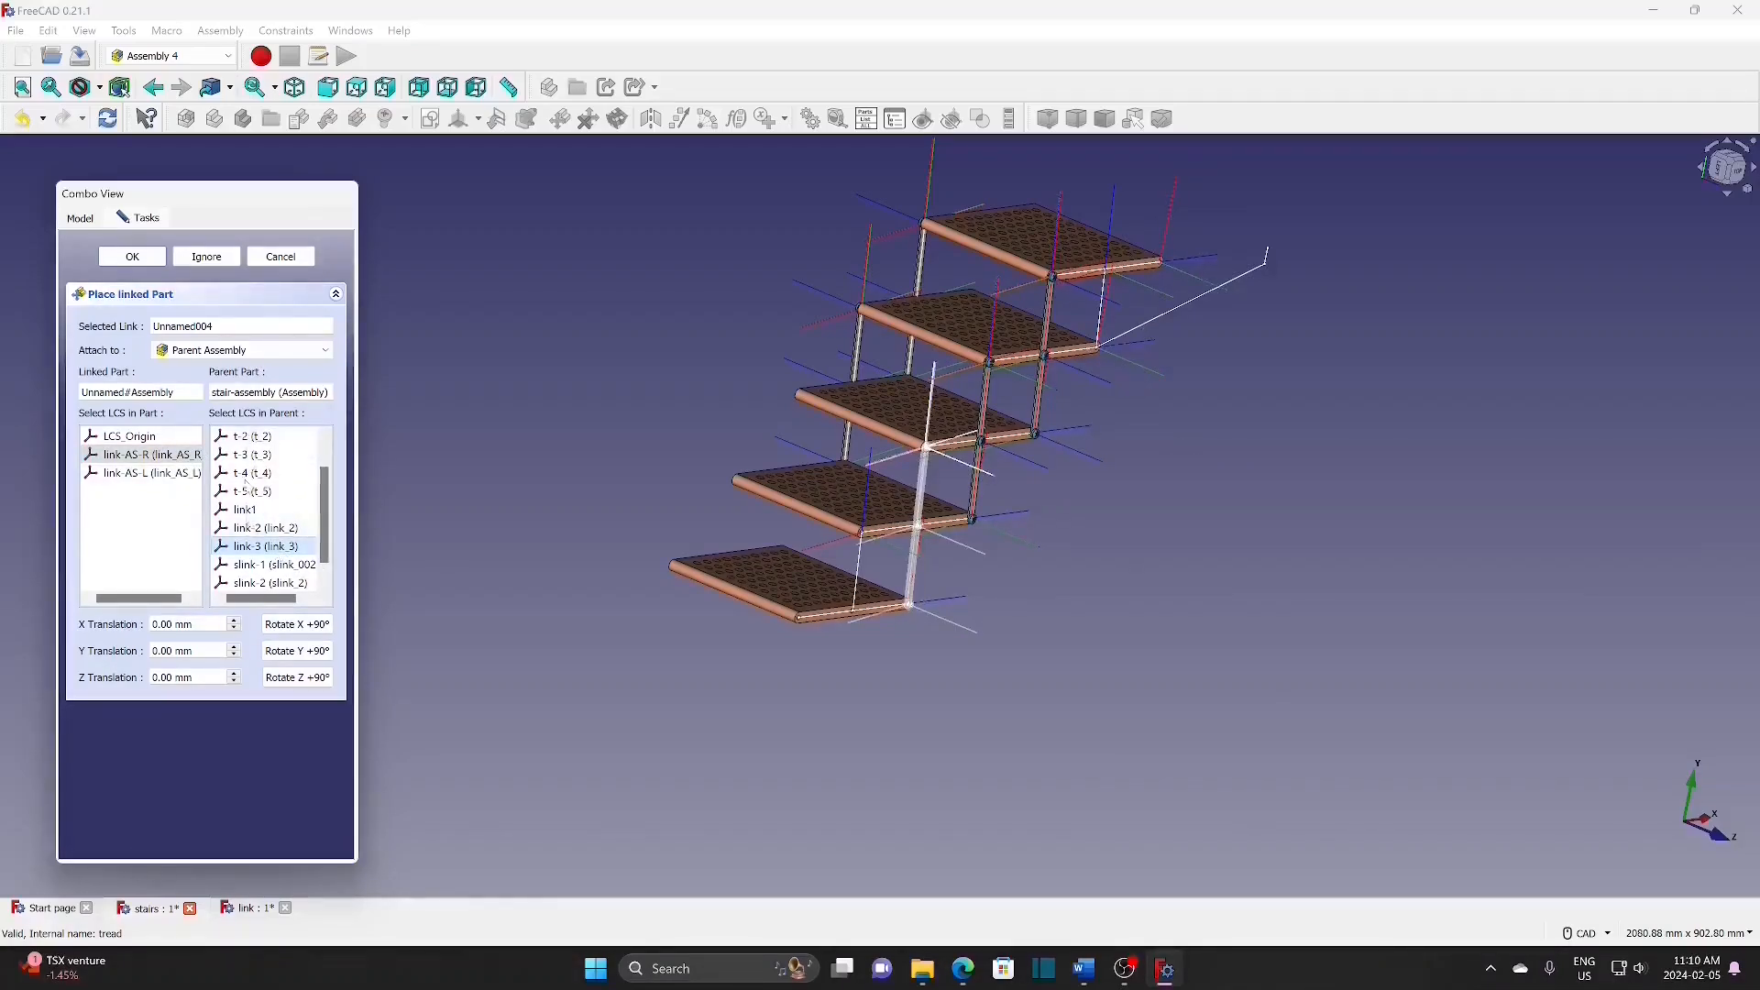
pyautogui.click(133, 257)
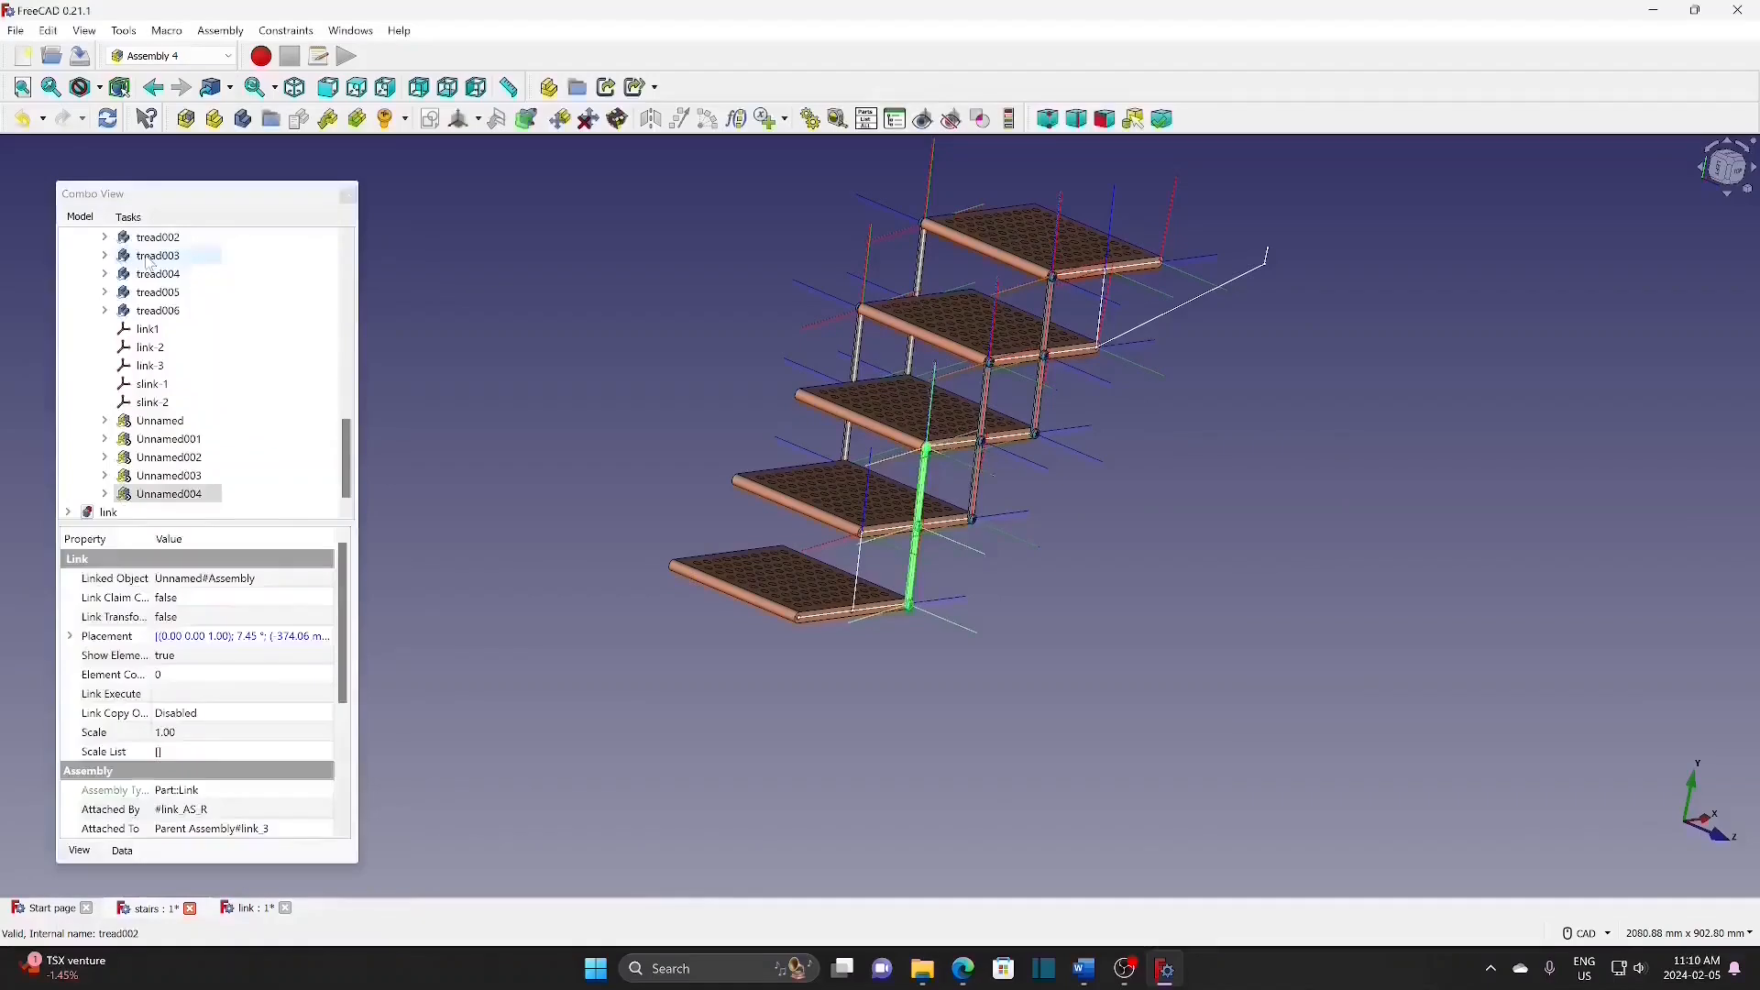
# Step: Insert a second bar at link-3 via link-AS-L with a -200 mm Y translation
pyautogui.click(328, 120)
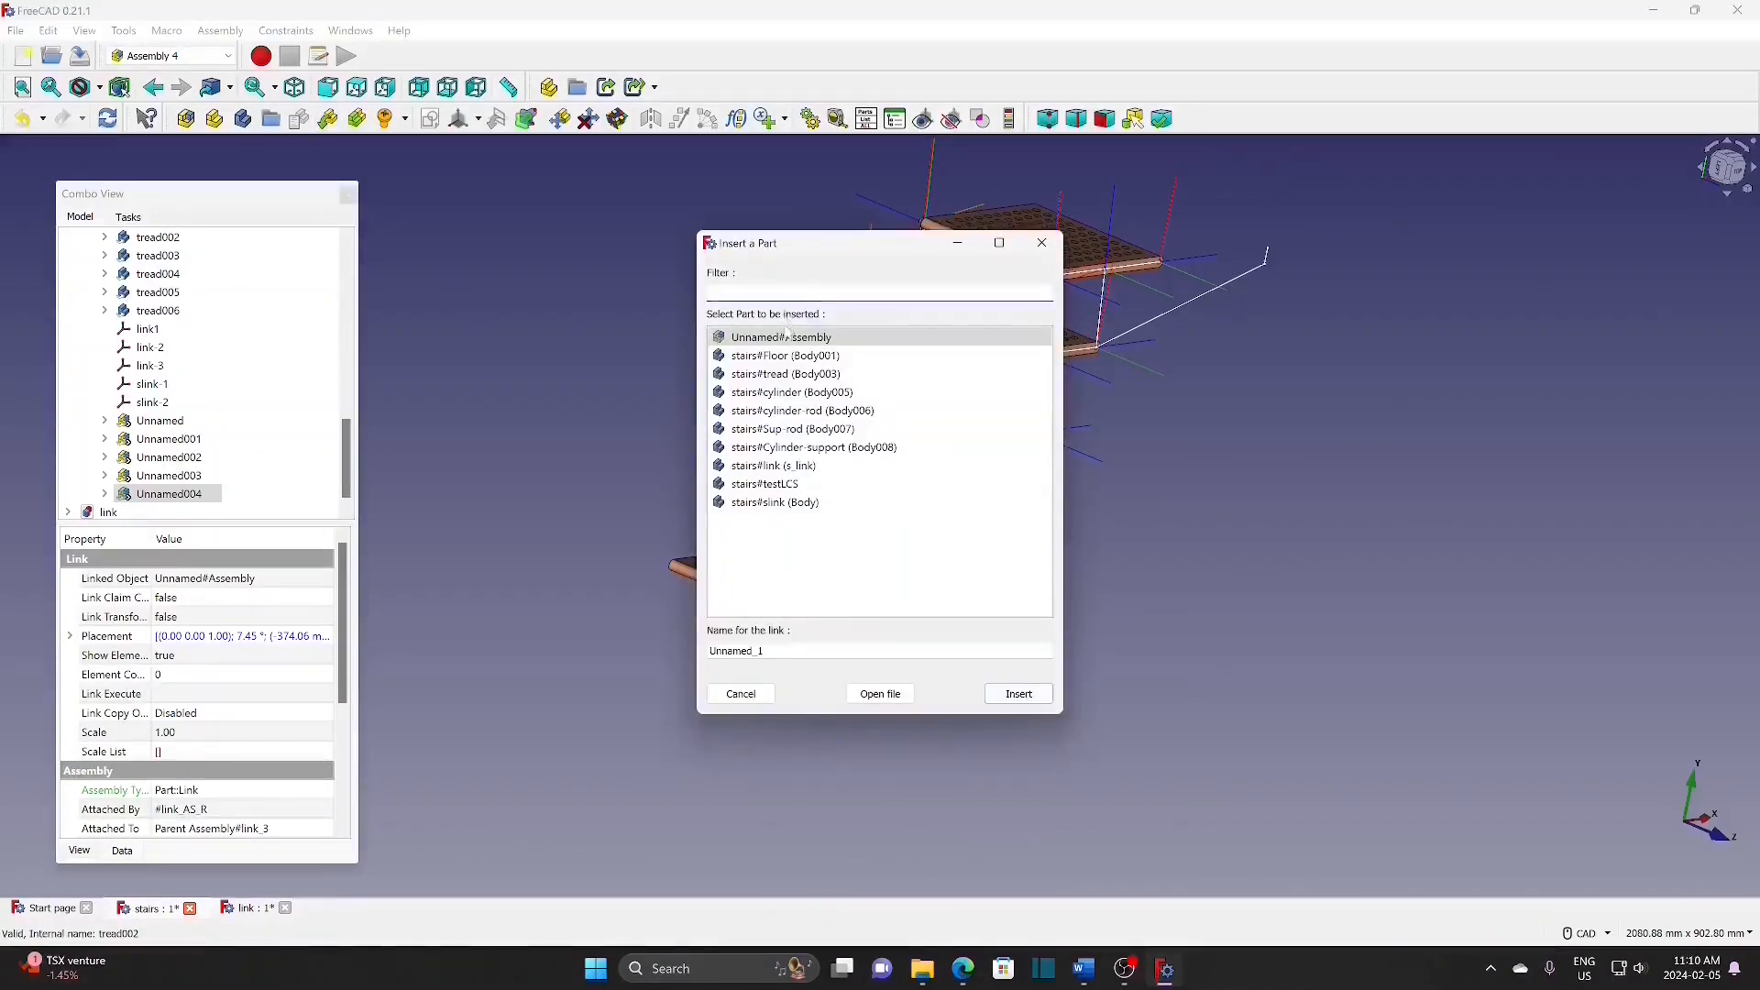
pyautogui.click(1019, 694)
pyautogui.click(241, 351)
pyautogui.click(220, 378)
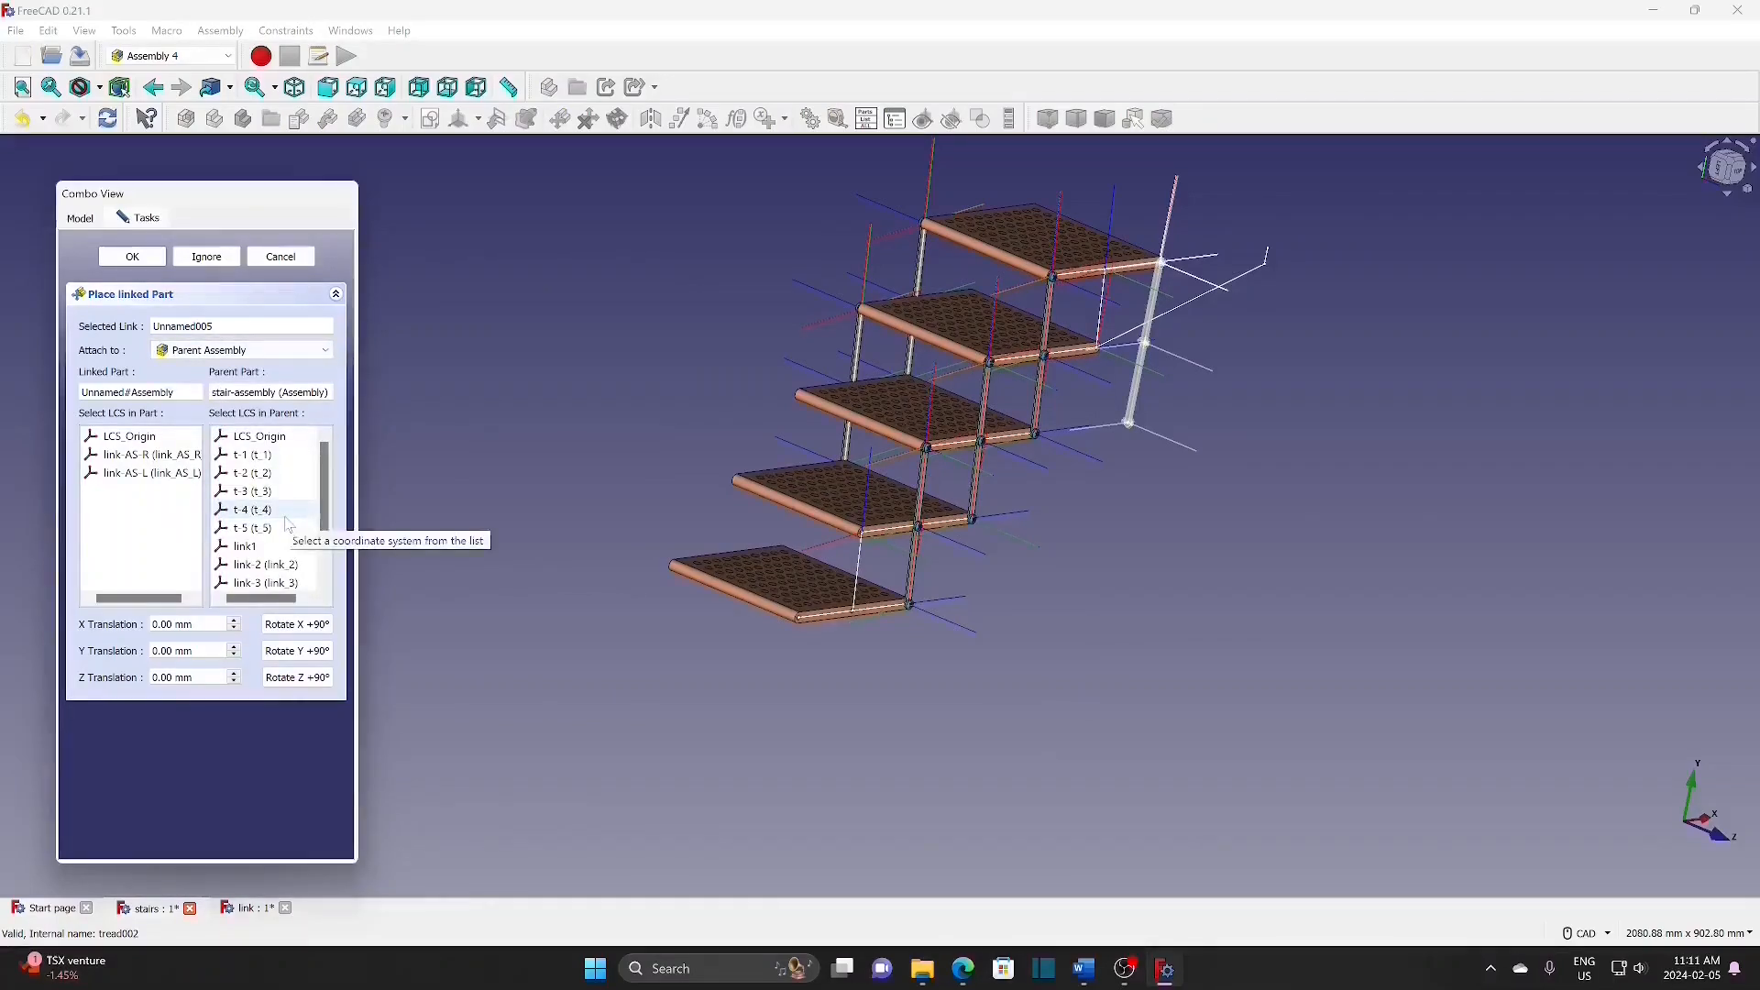
pyautogui.click(292, 587)
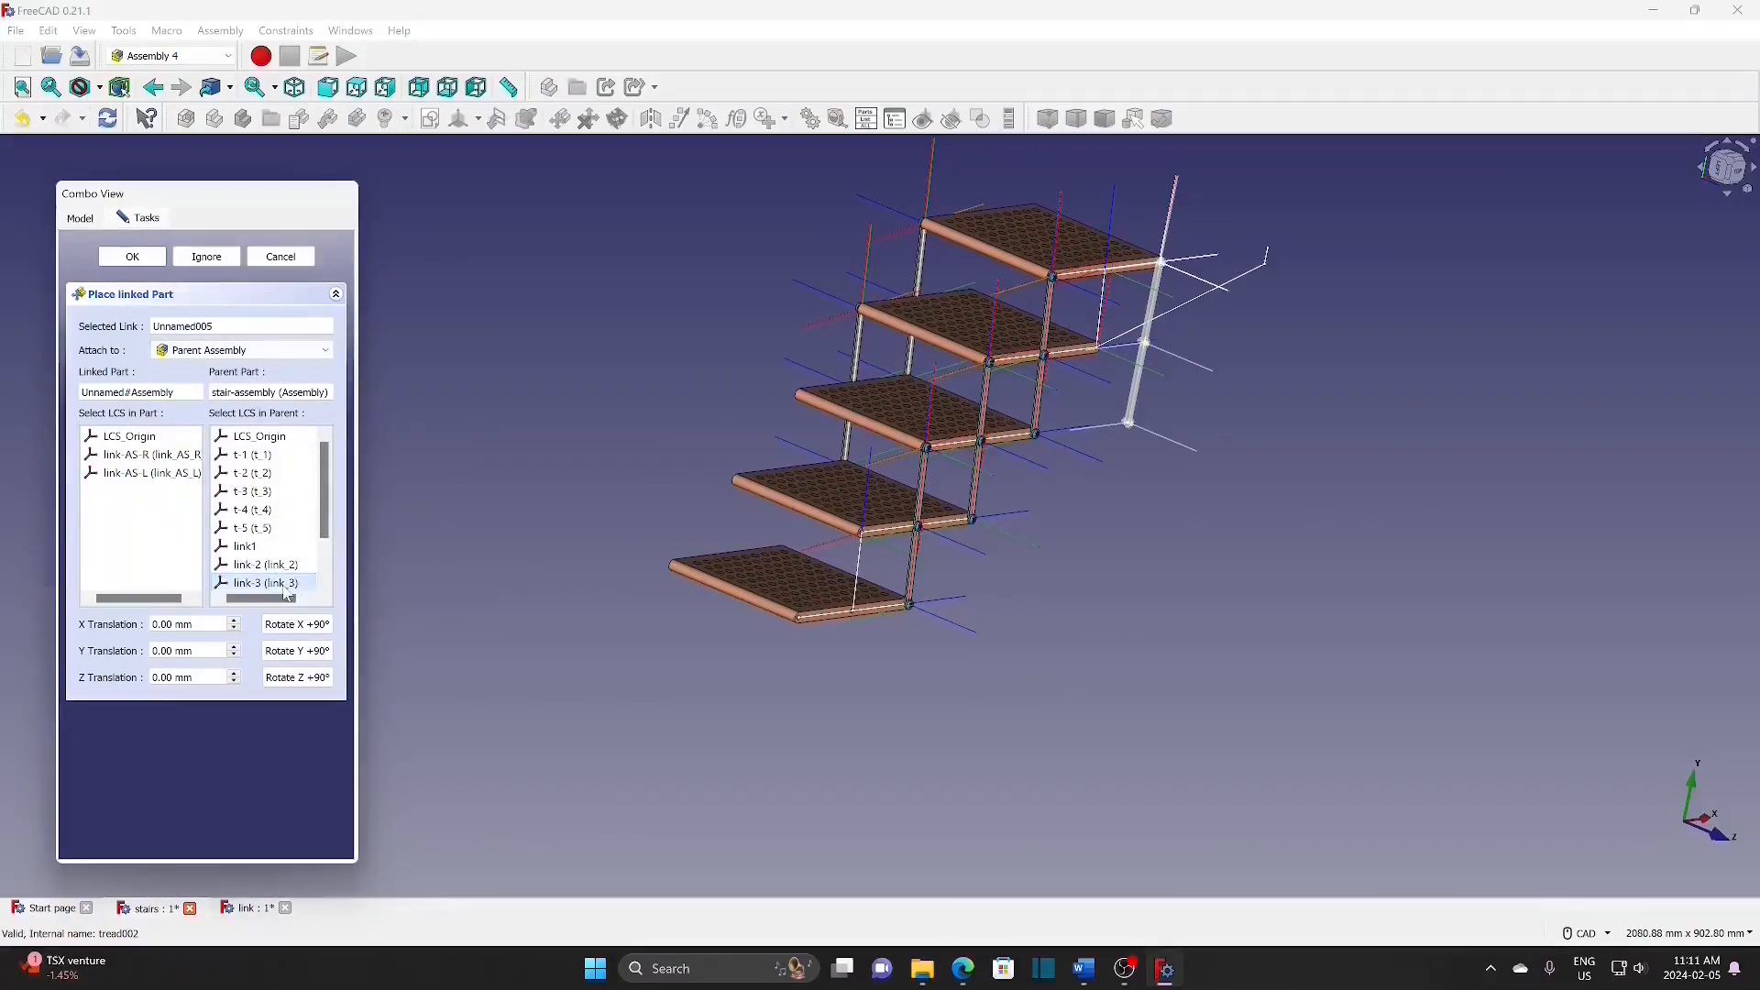
pyautogui.click(175, 476)
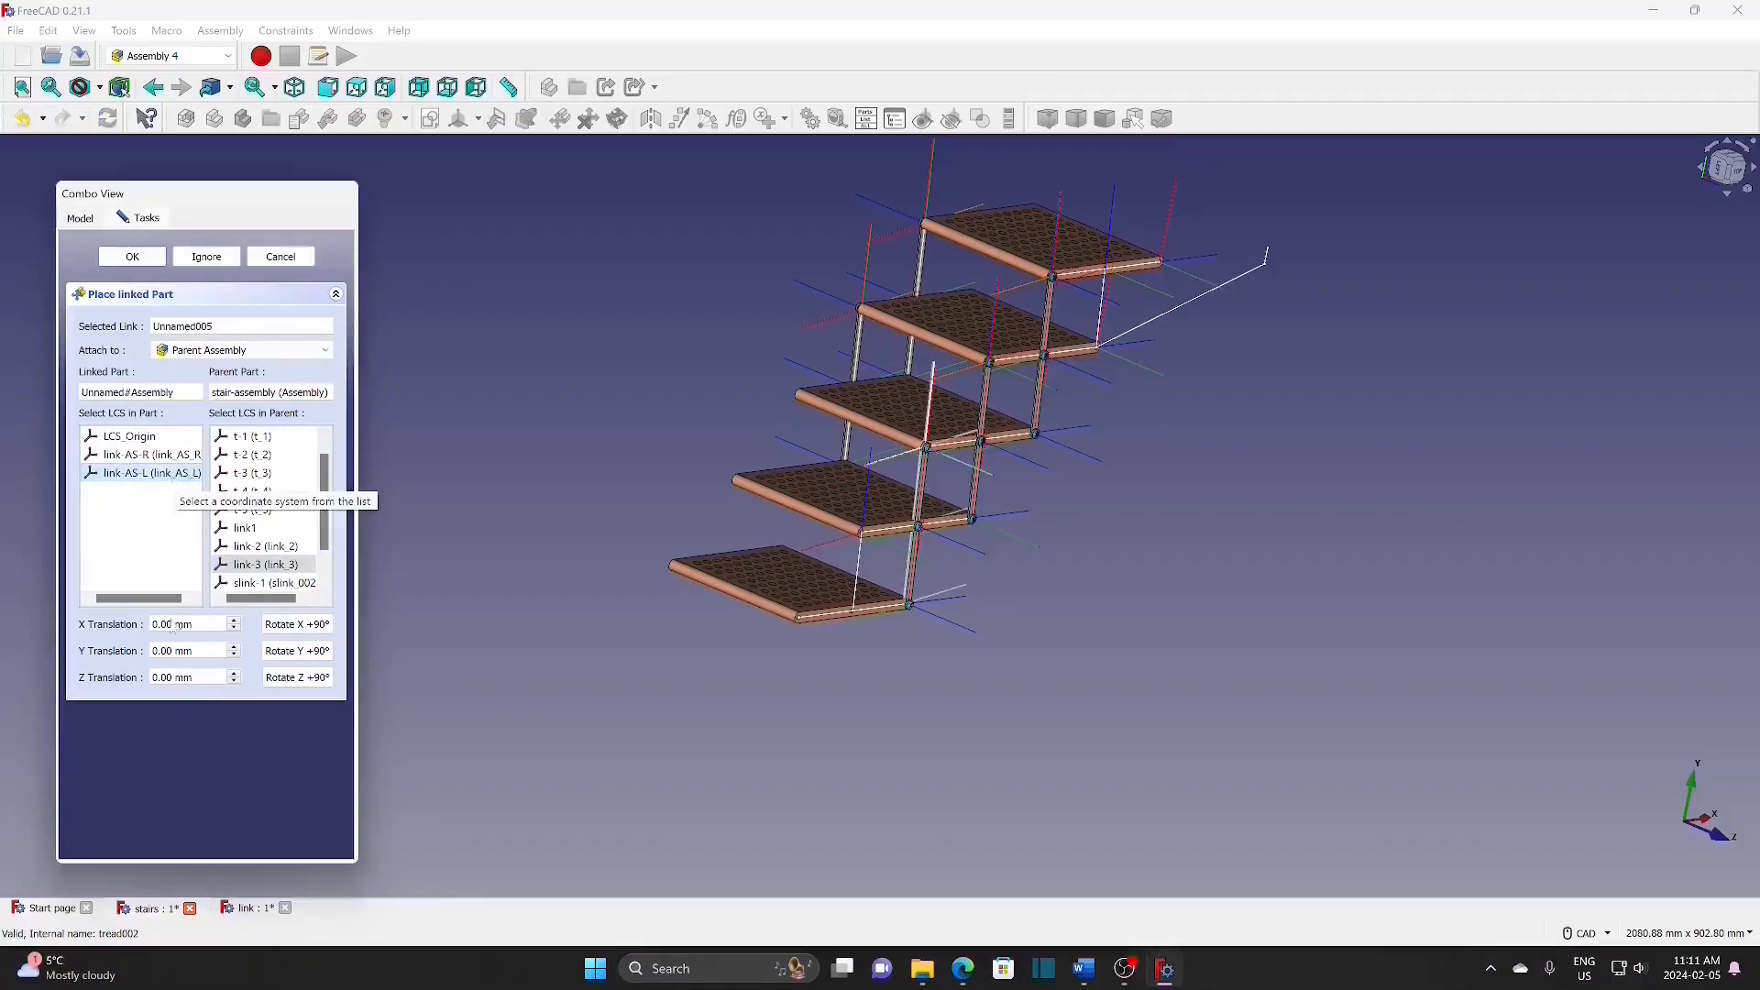
pyautogui.moveTo(215, 653); pyautogui.dragTo(115, 642)
pyautogui.write('-200')
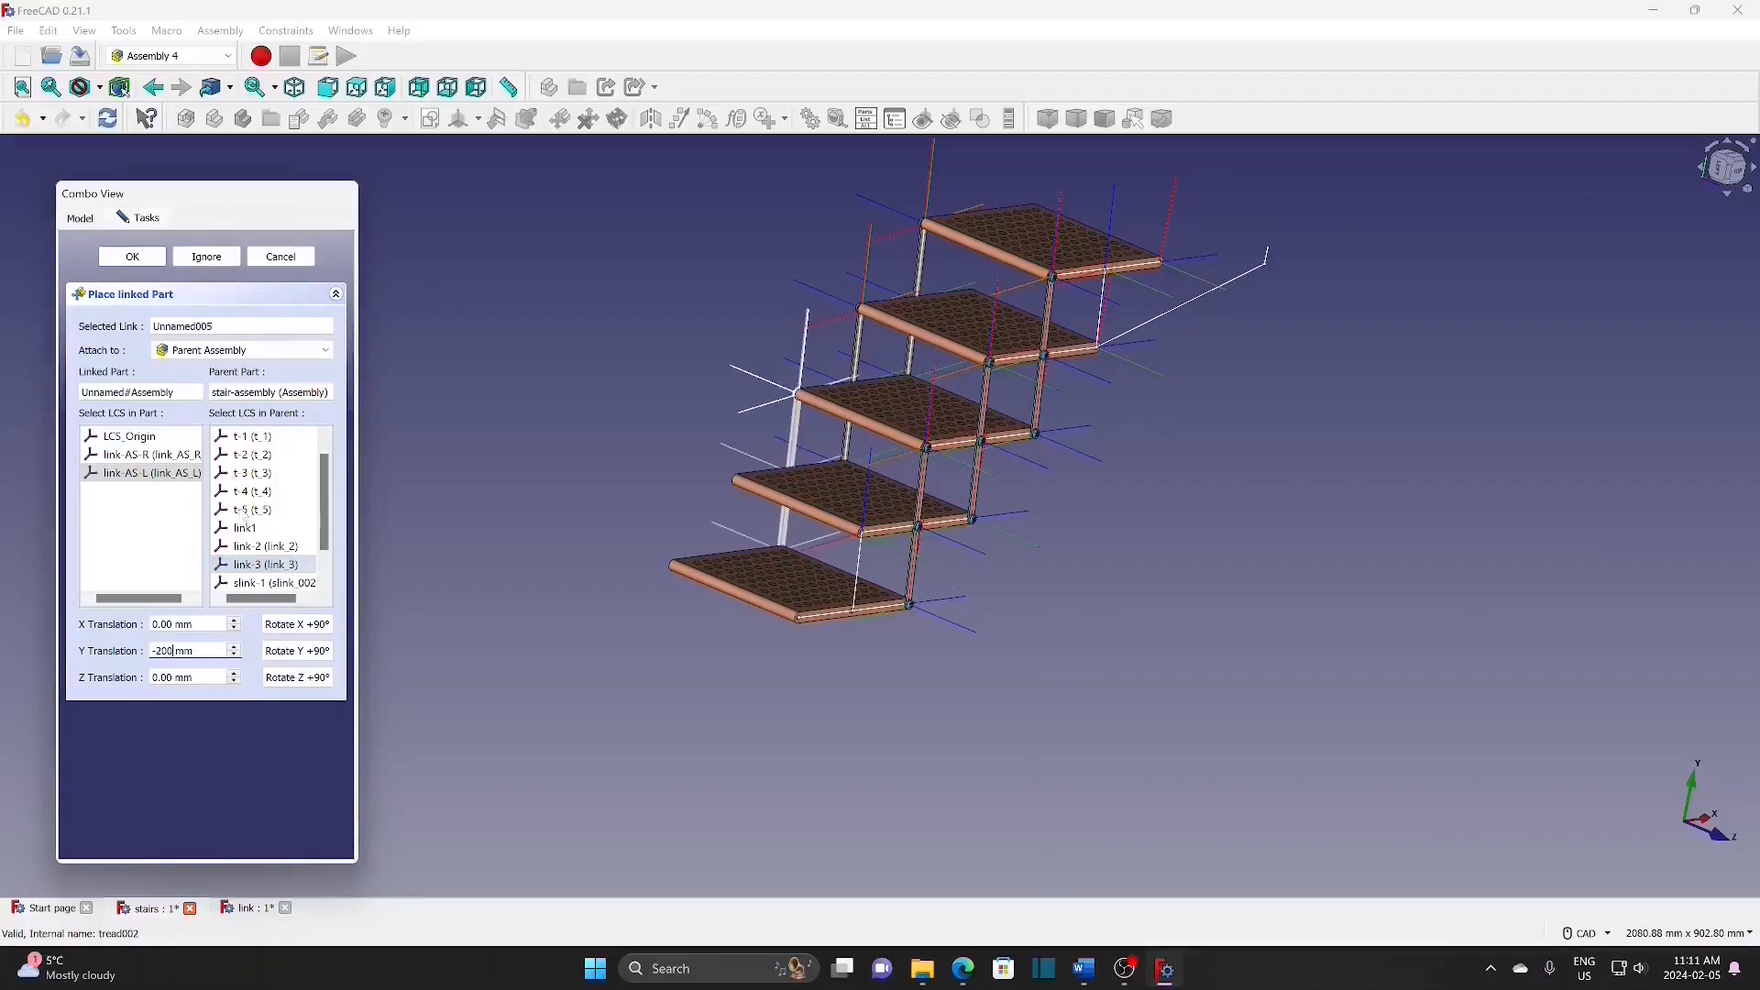
pyautogui.click(147, 258)
pyautogui.moveTo(514, 492); pyautogui.dragTo(1147, 335, button='middle')
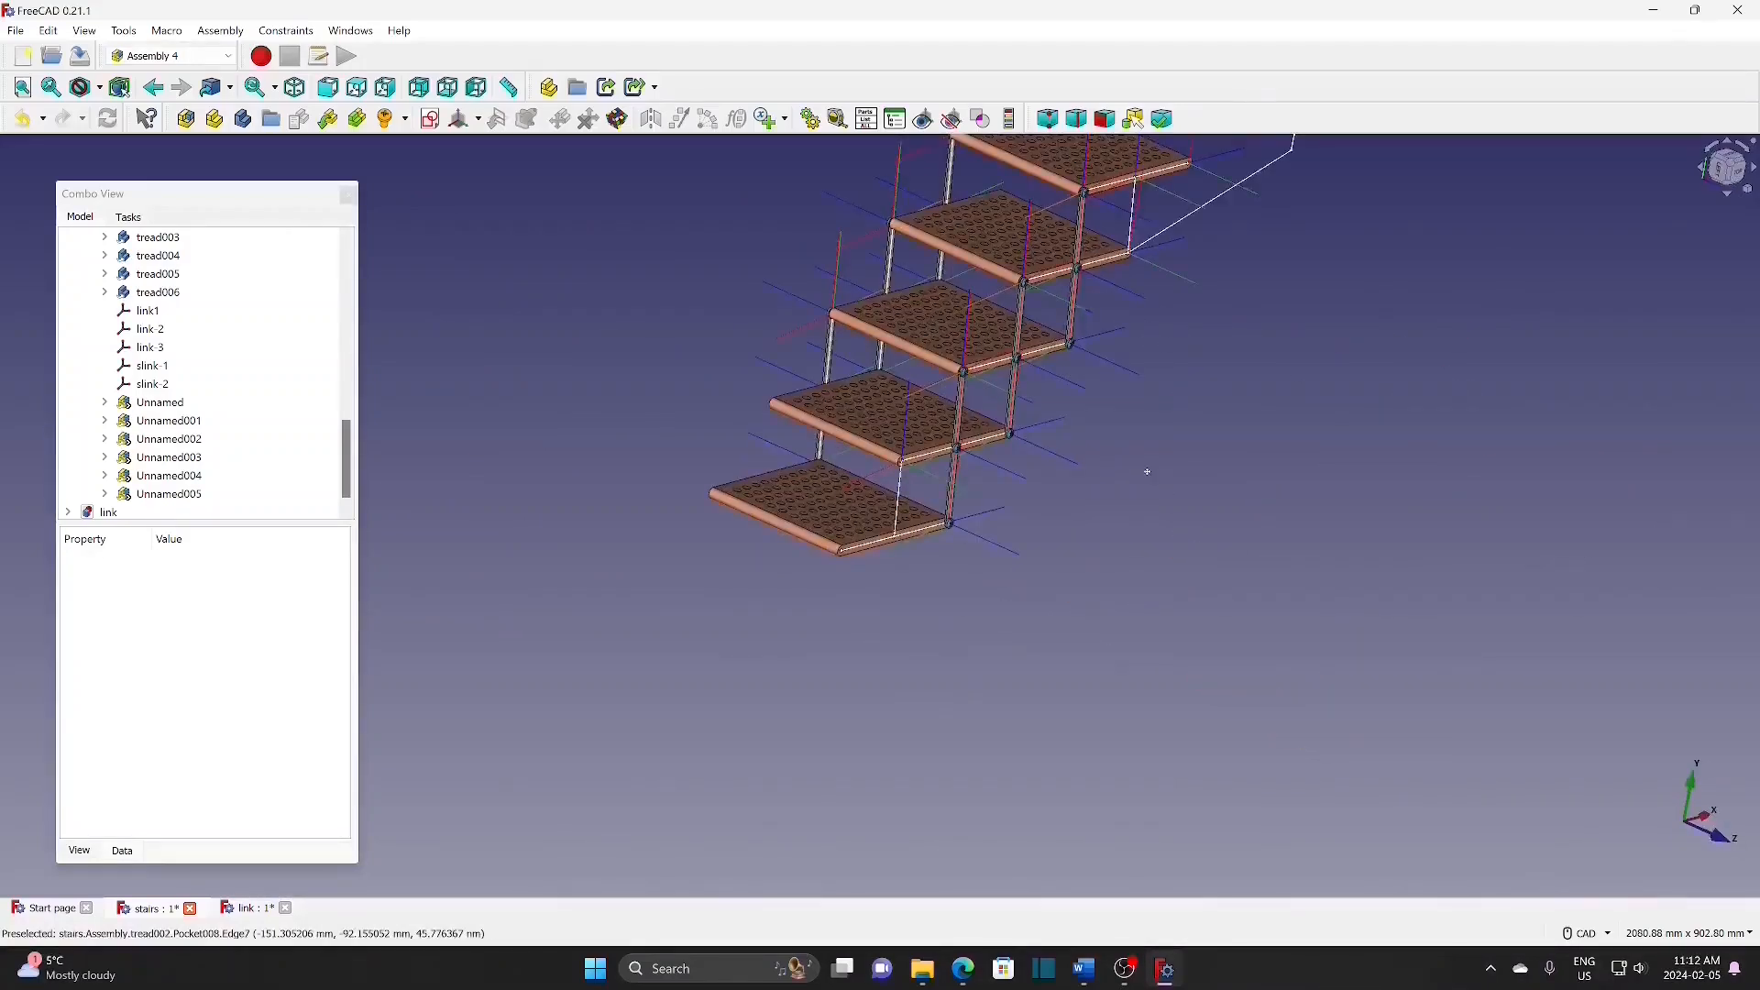
# Step: Hide stair-assembly, show the slink body alone, and fit it to the view with V, F
pyautogui.moveTo(1147, 471); pyautogui.dragTo(1116, 680, button='middle')
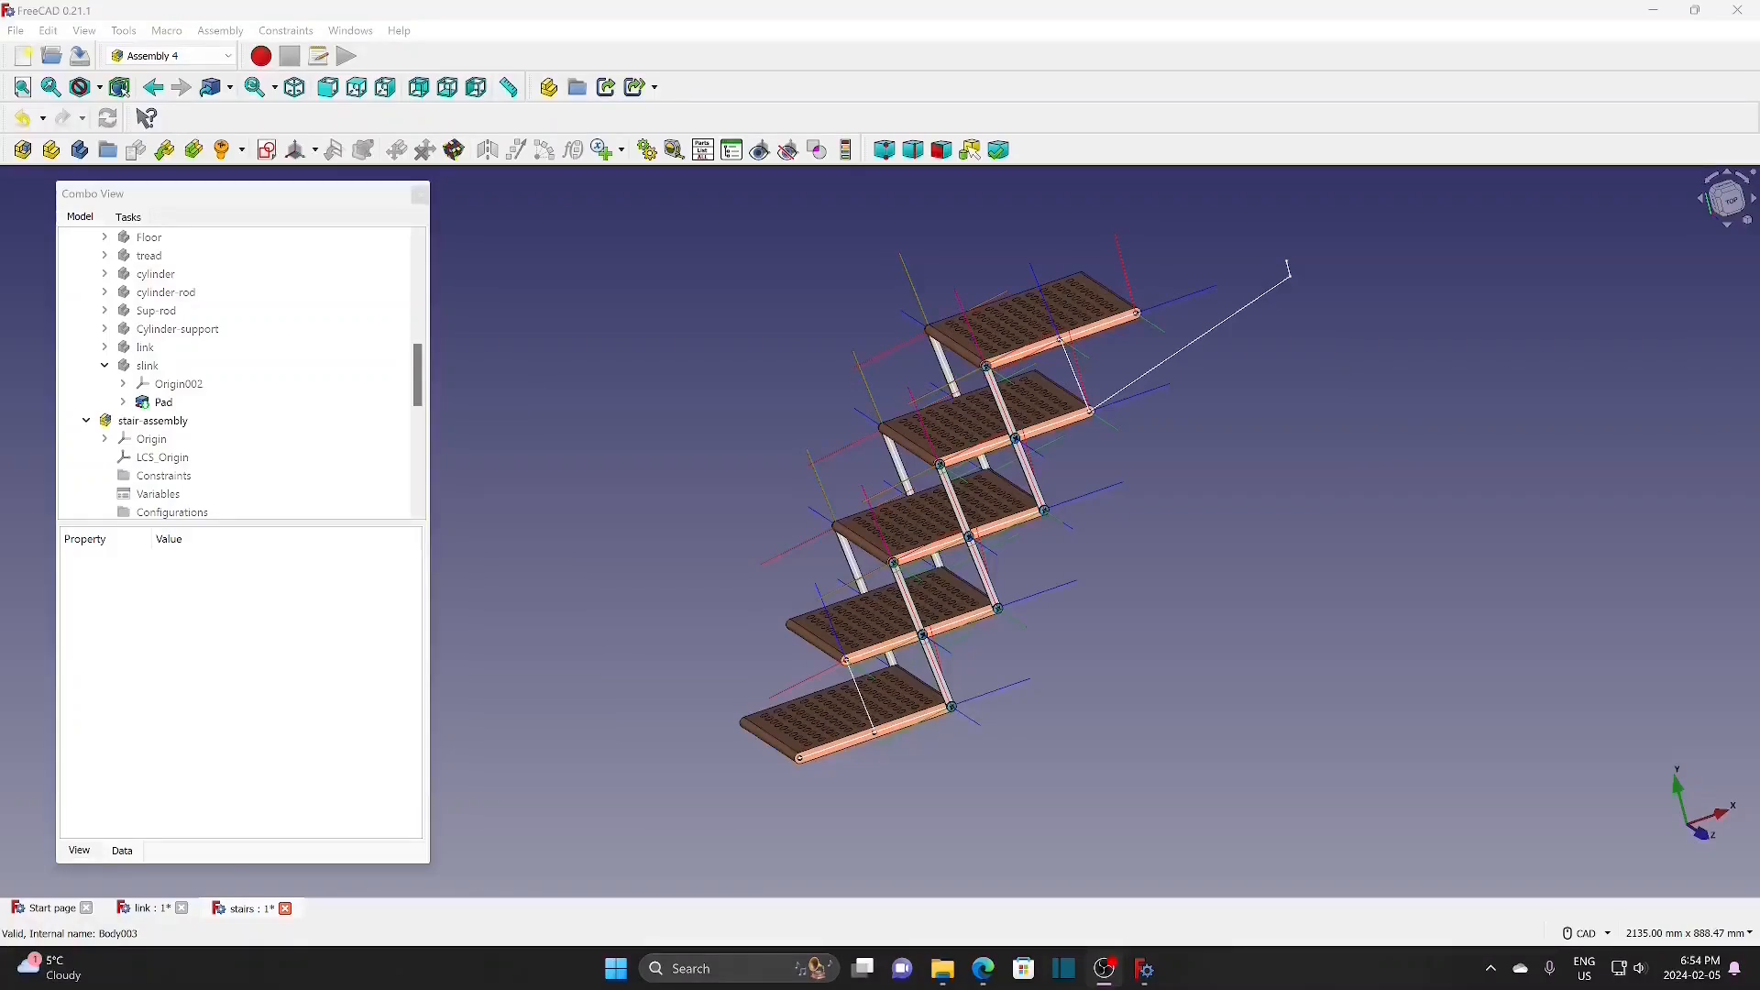
pyautogui.click(179, 420)
pyautogui.press('space')
pyautogui.scroll(-1, 426, 399)
pyautogui.click(154, 312)
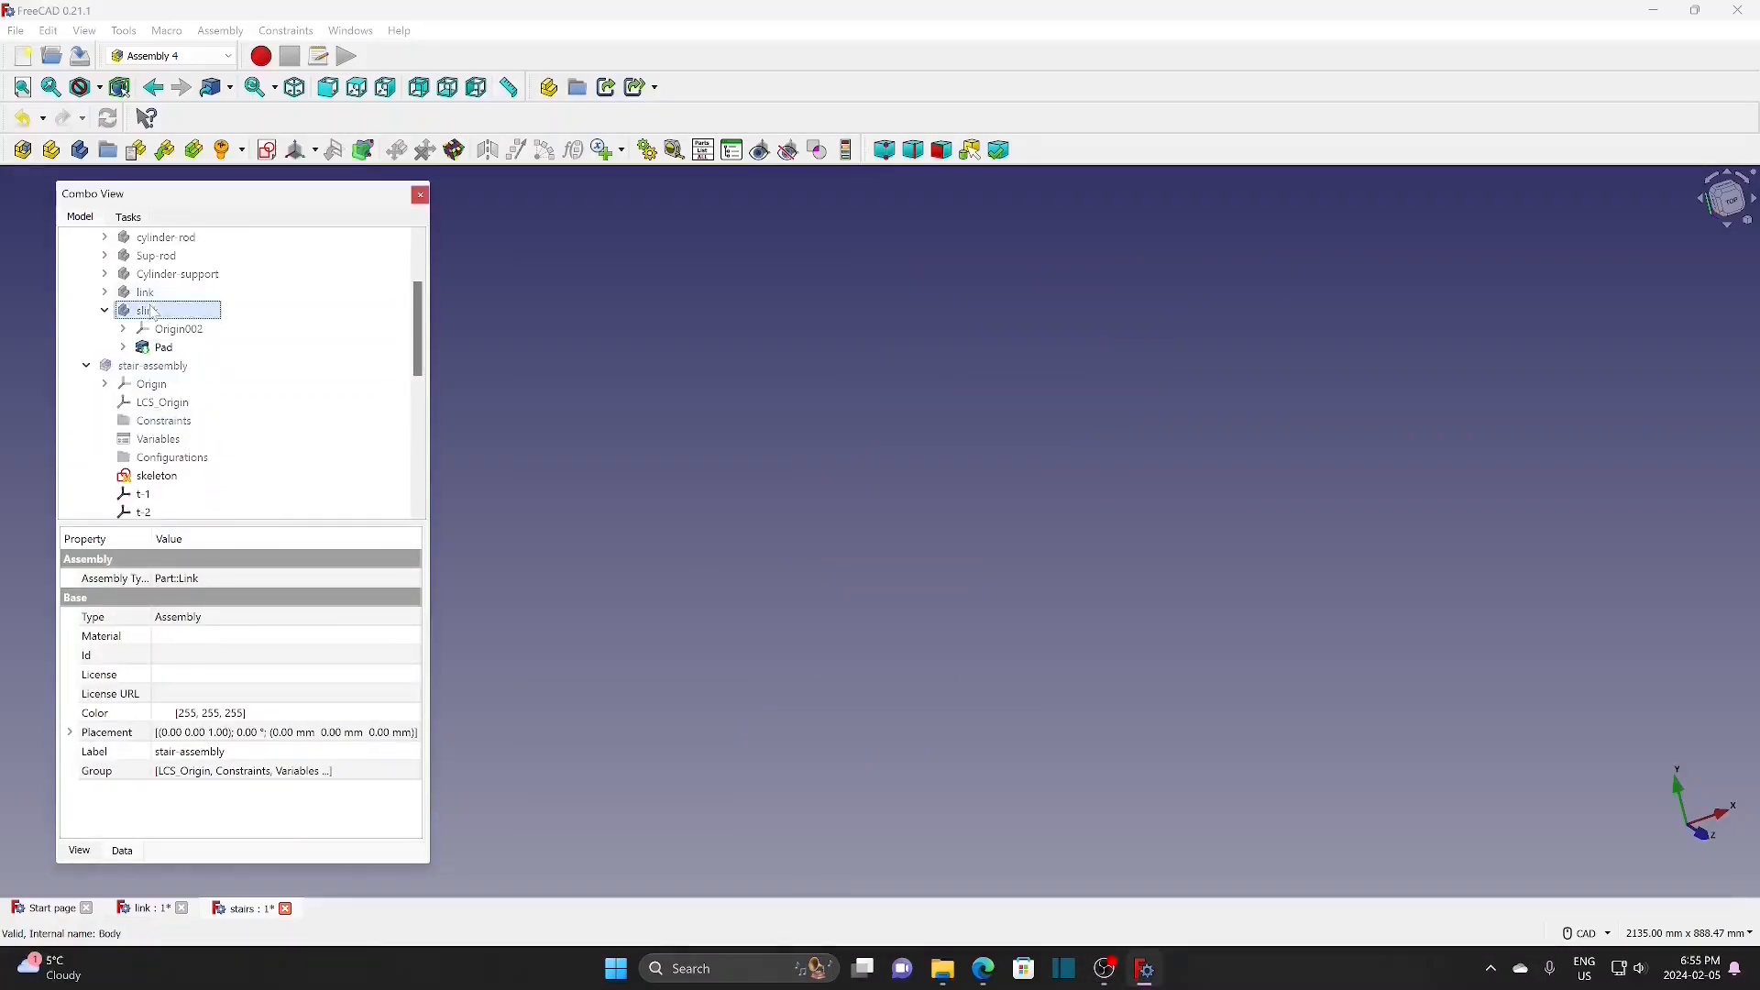
pyautogui.press('space')
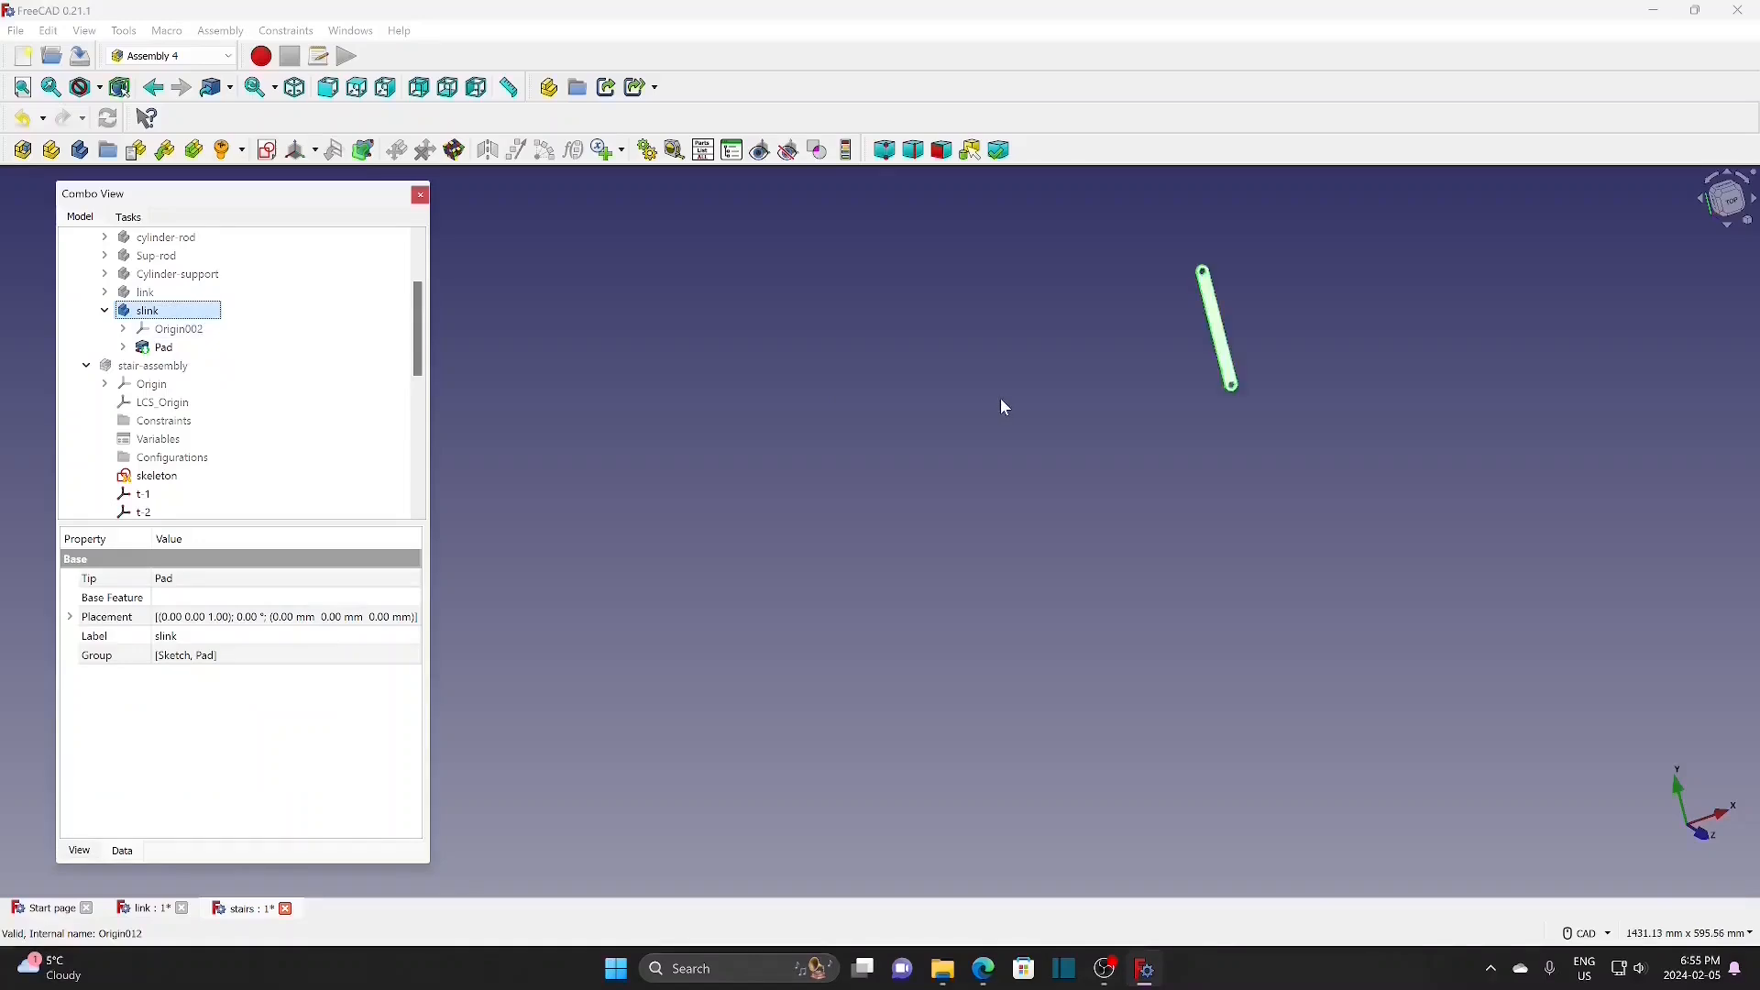
pyautogui.press('v')
pyautogui.press('f')
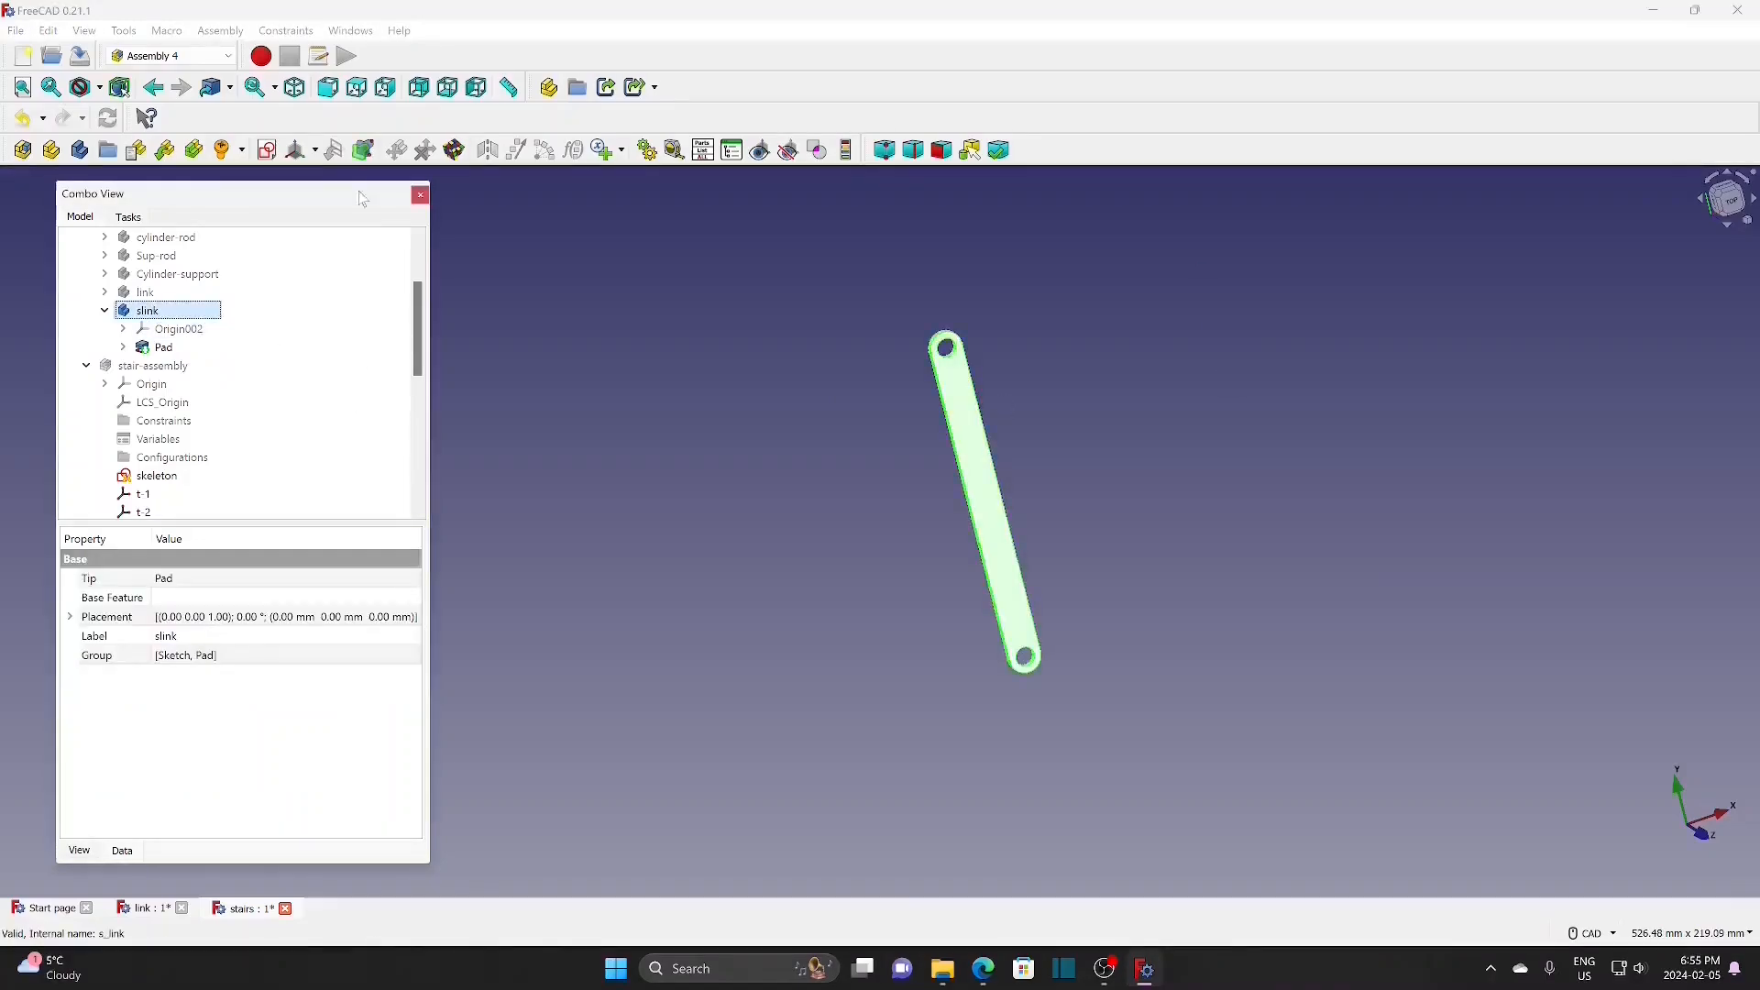
# Step: Create a new local coordinate system for the slink bar
pyautogui.click(313, 150)
pyautogui.click(347, 179)
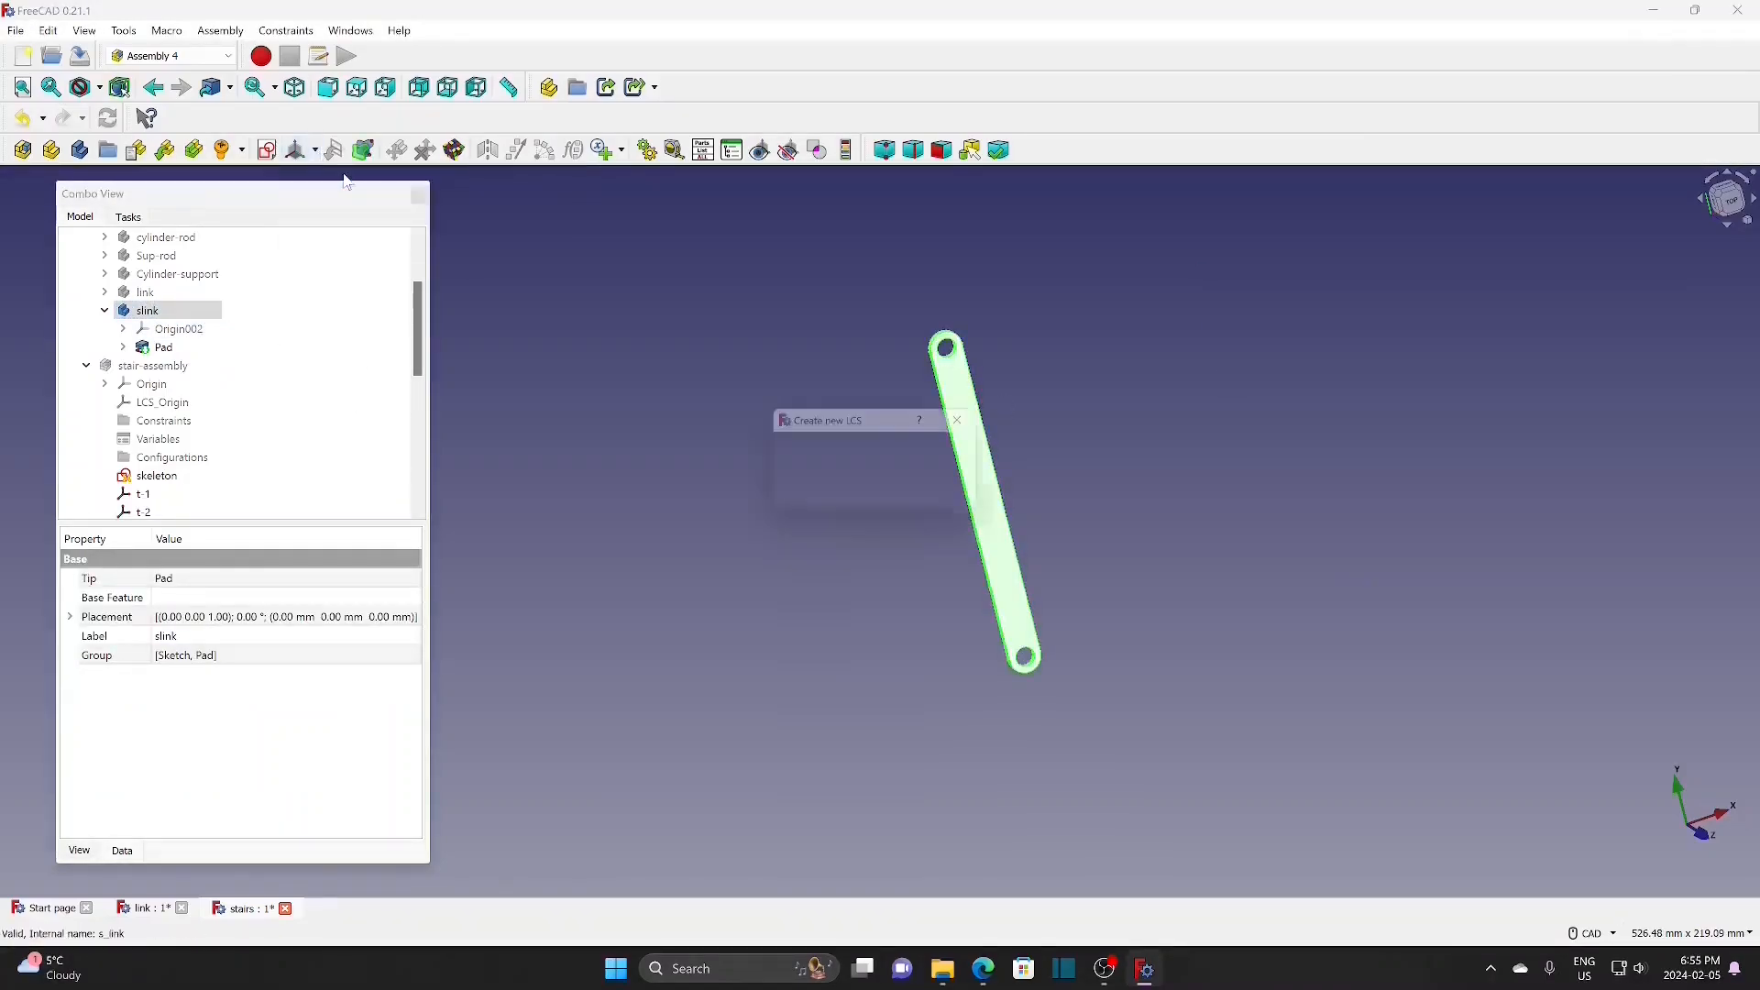
pyautogui.press('BackSpace')
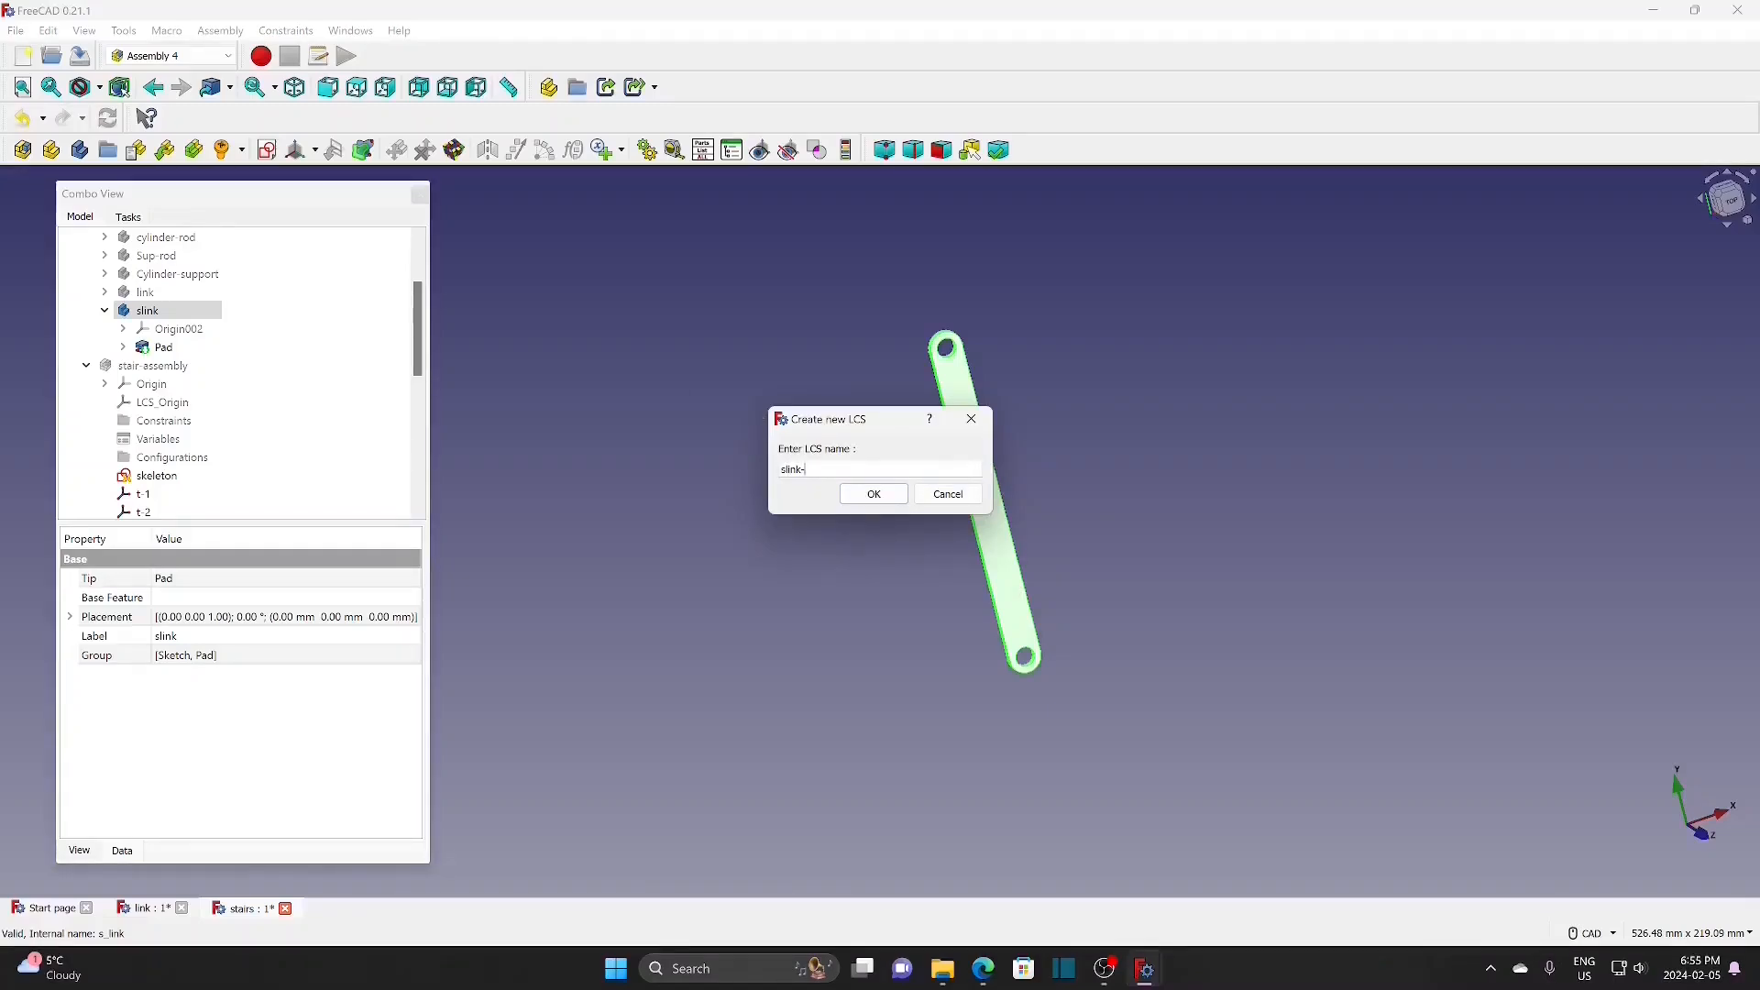
pyautogui.click(882, 496)
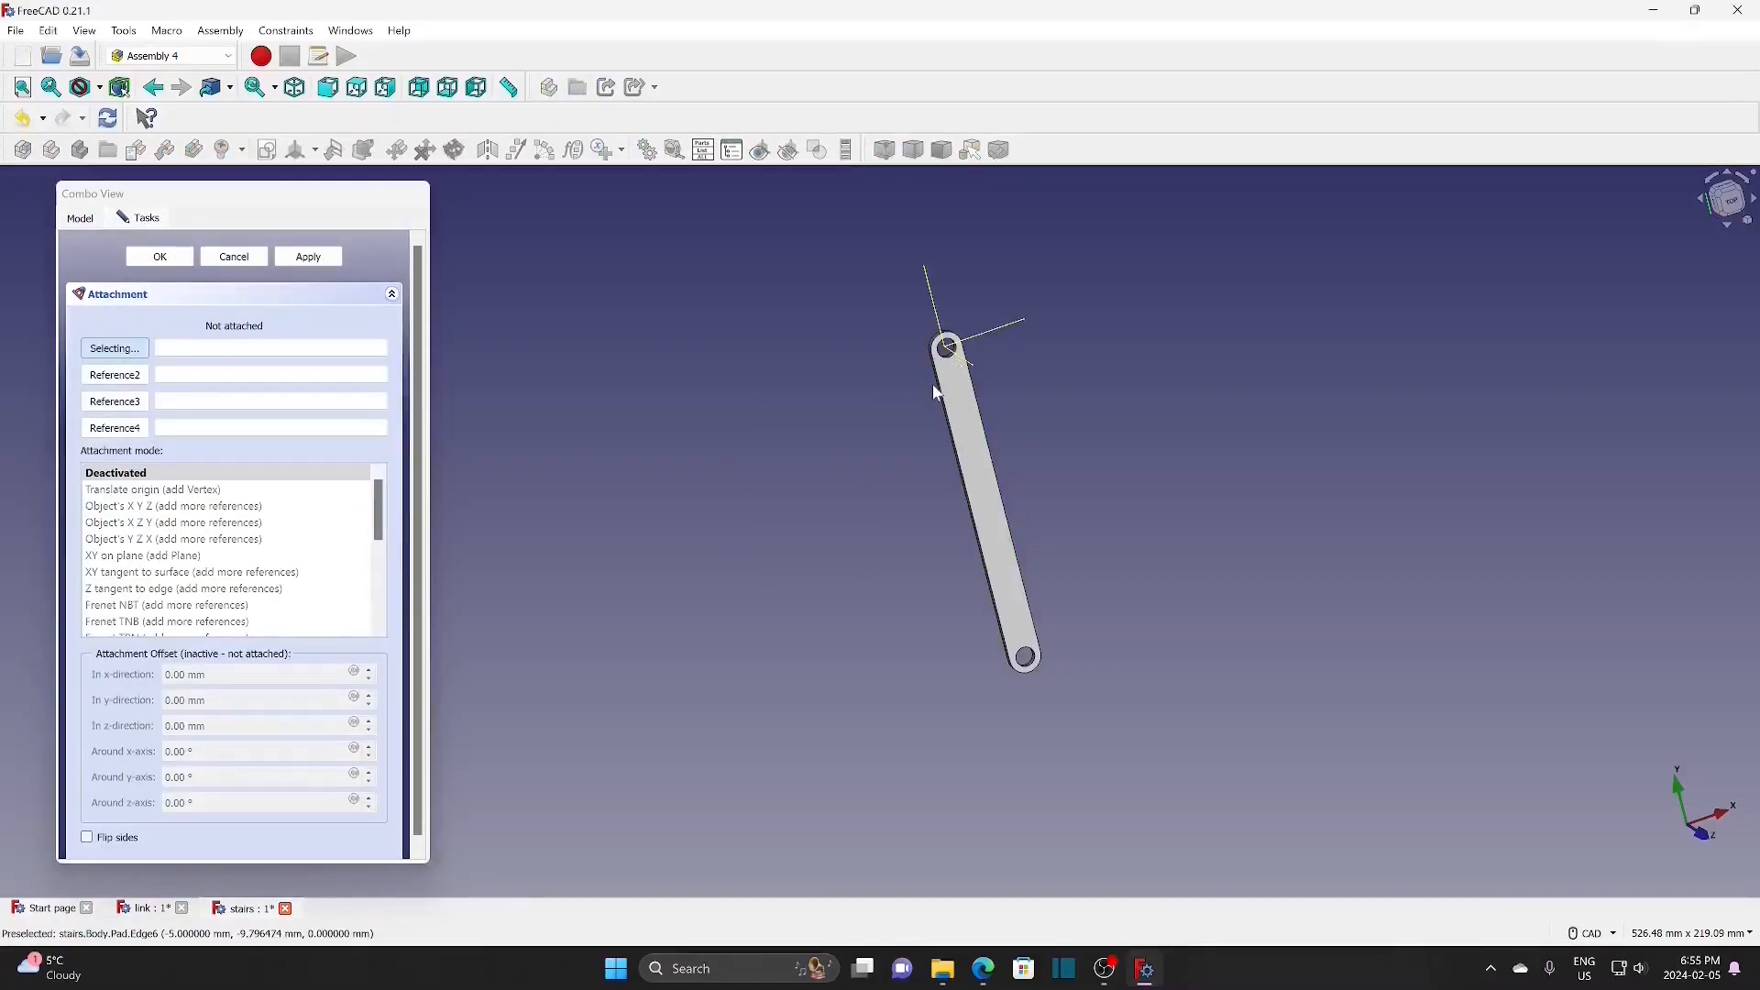
# Step: Attach it to the top hole edge in Revolution Section mode, rotated 180° about y
pyautogui.scroll(3, 954, 362)
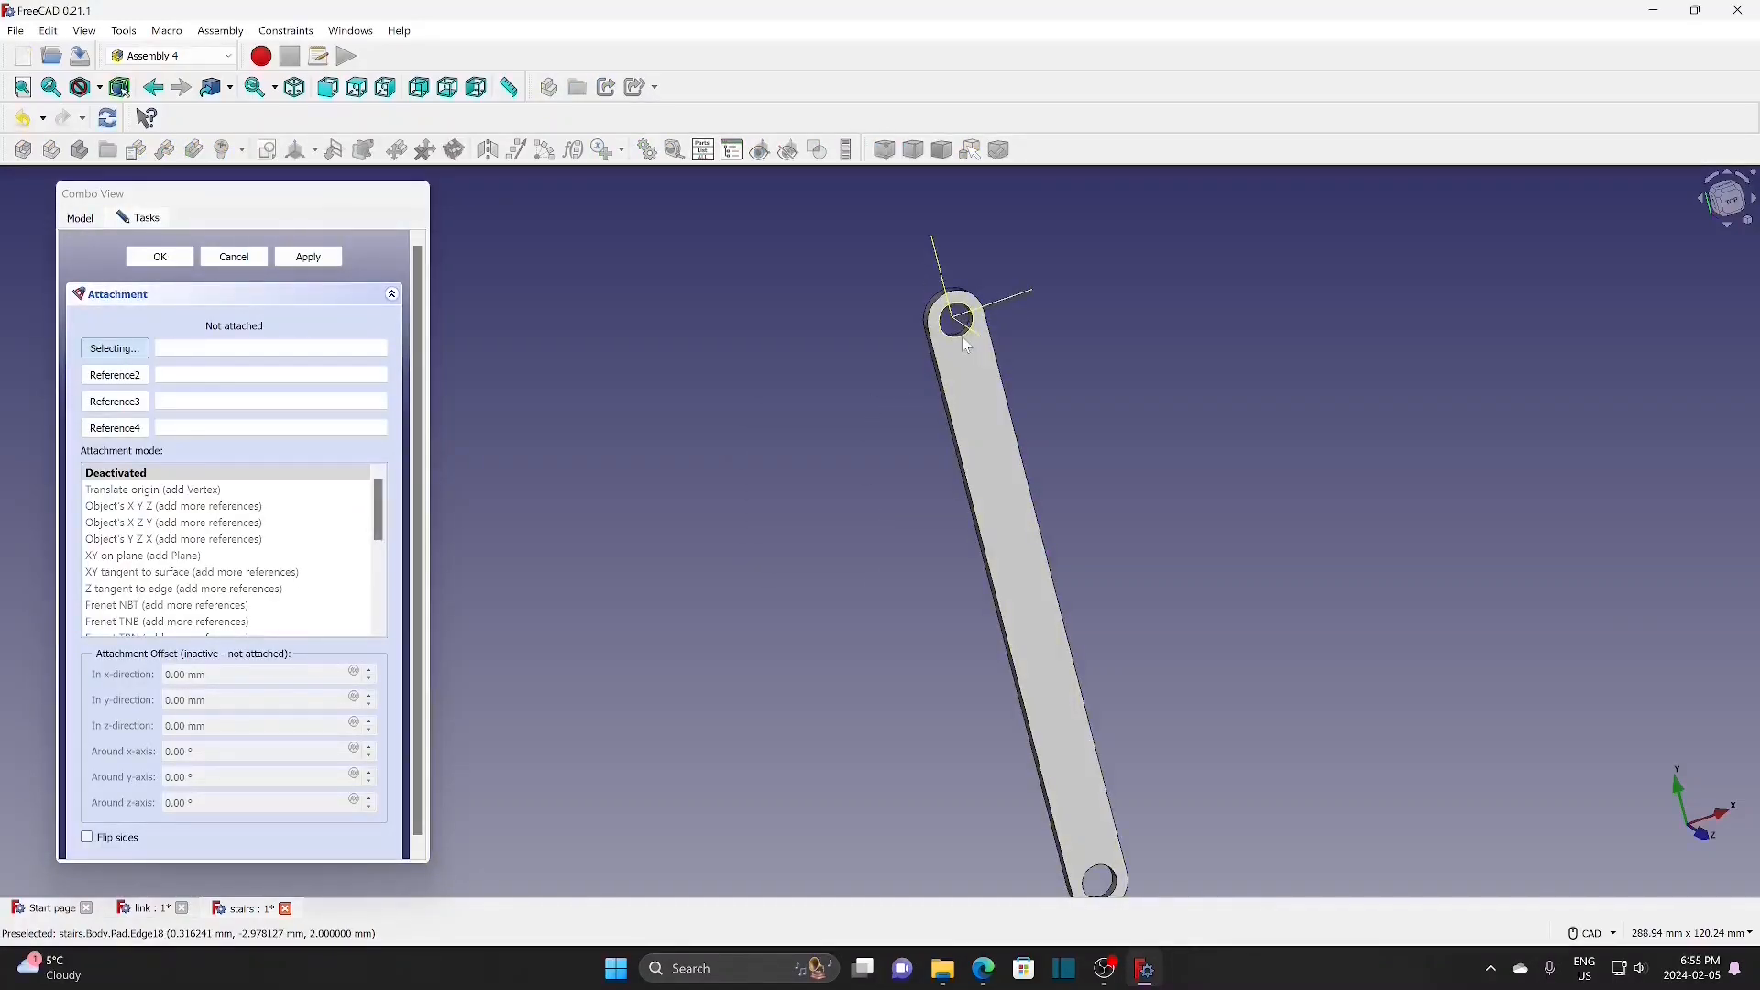
pyautogui.click(966, 341)
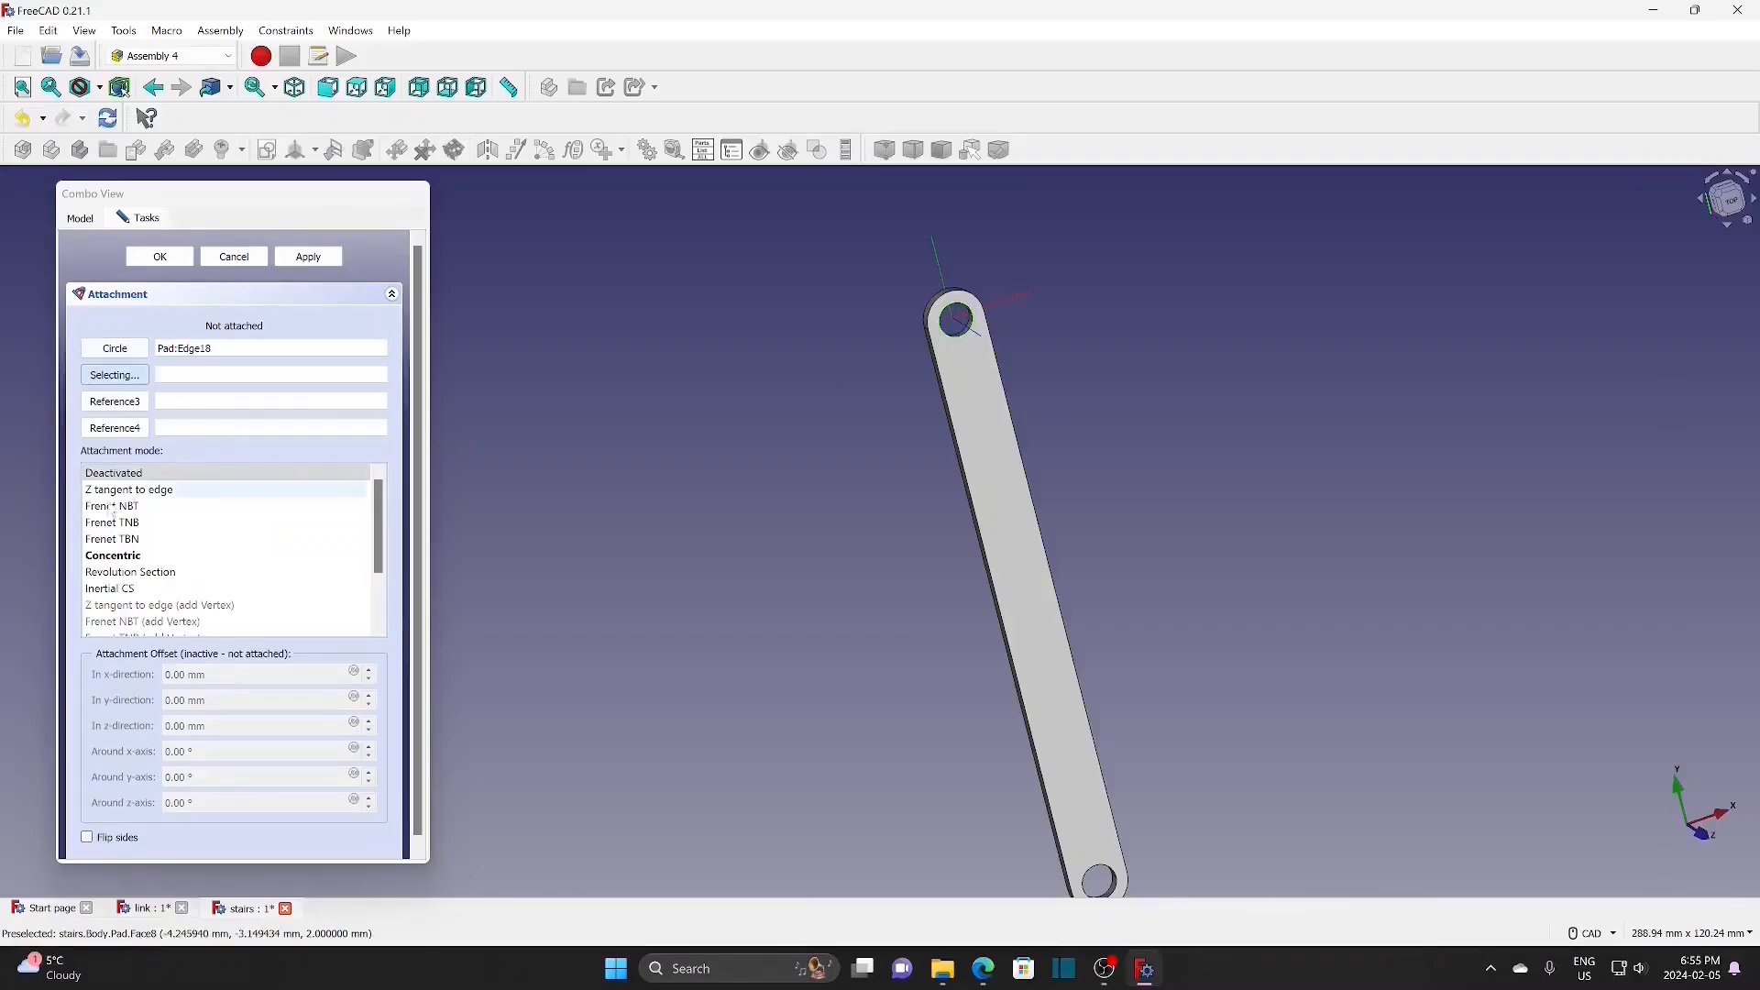
pyautogui.click(137, 573)
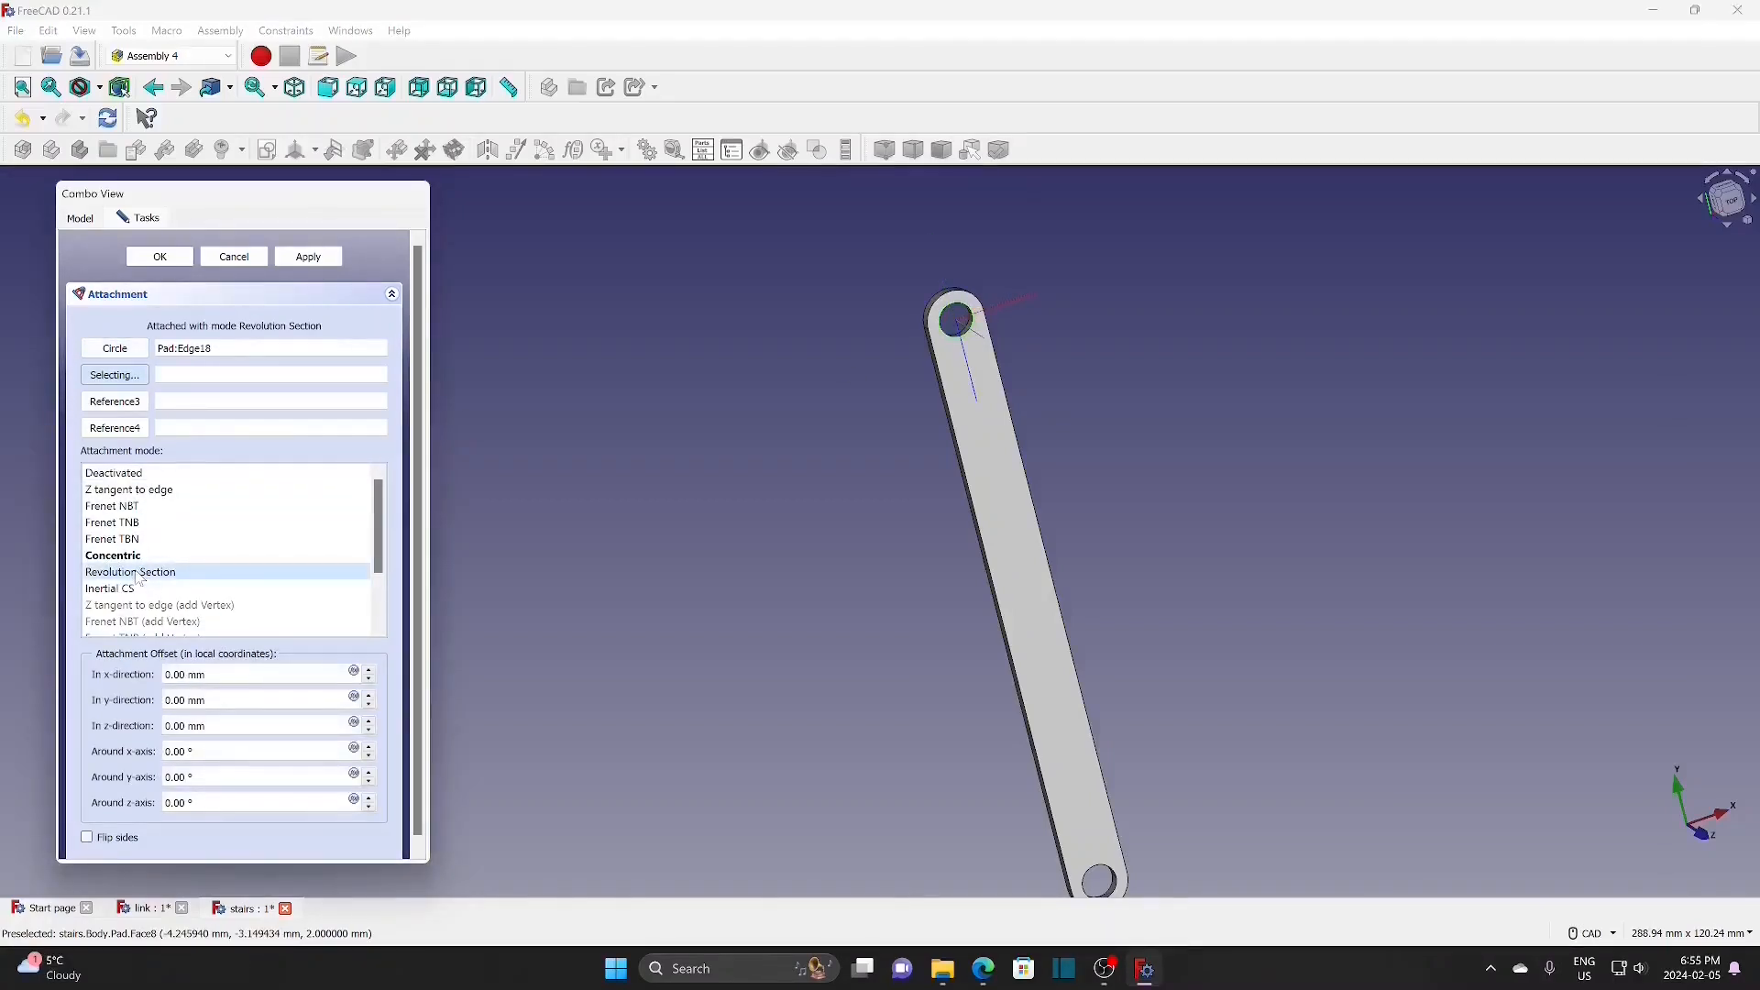
pyautogui.doubleClick(179, 777)
pyautogui.write('180')
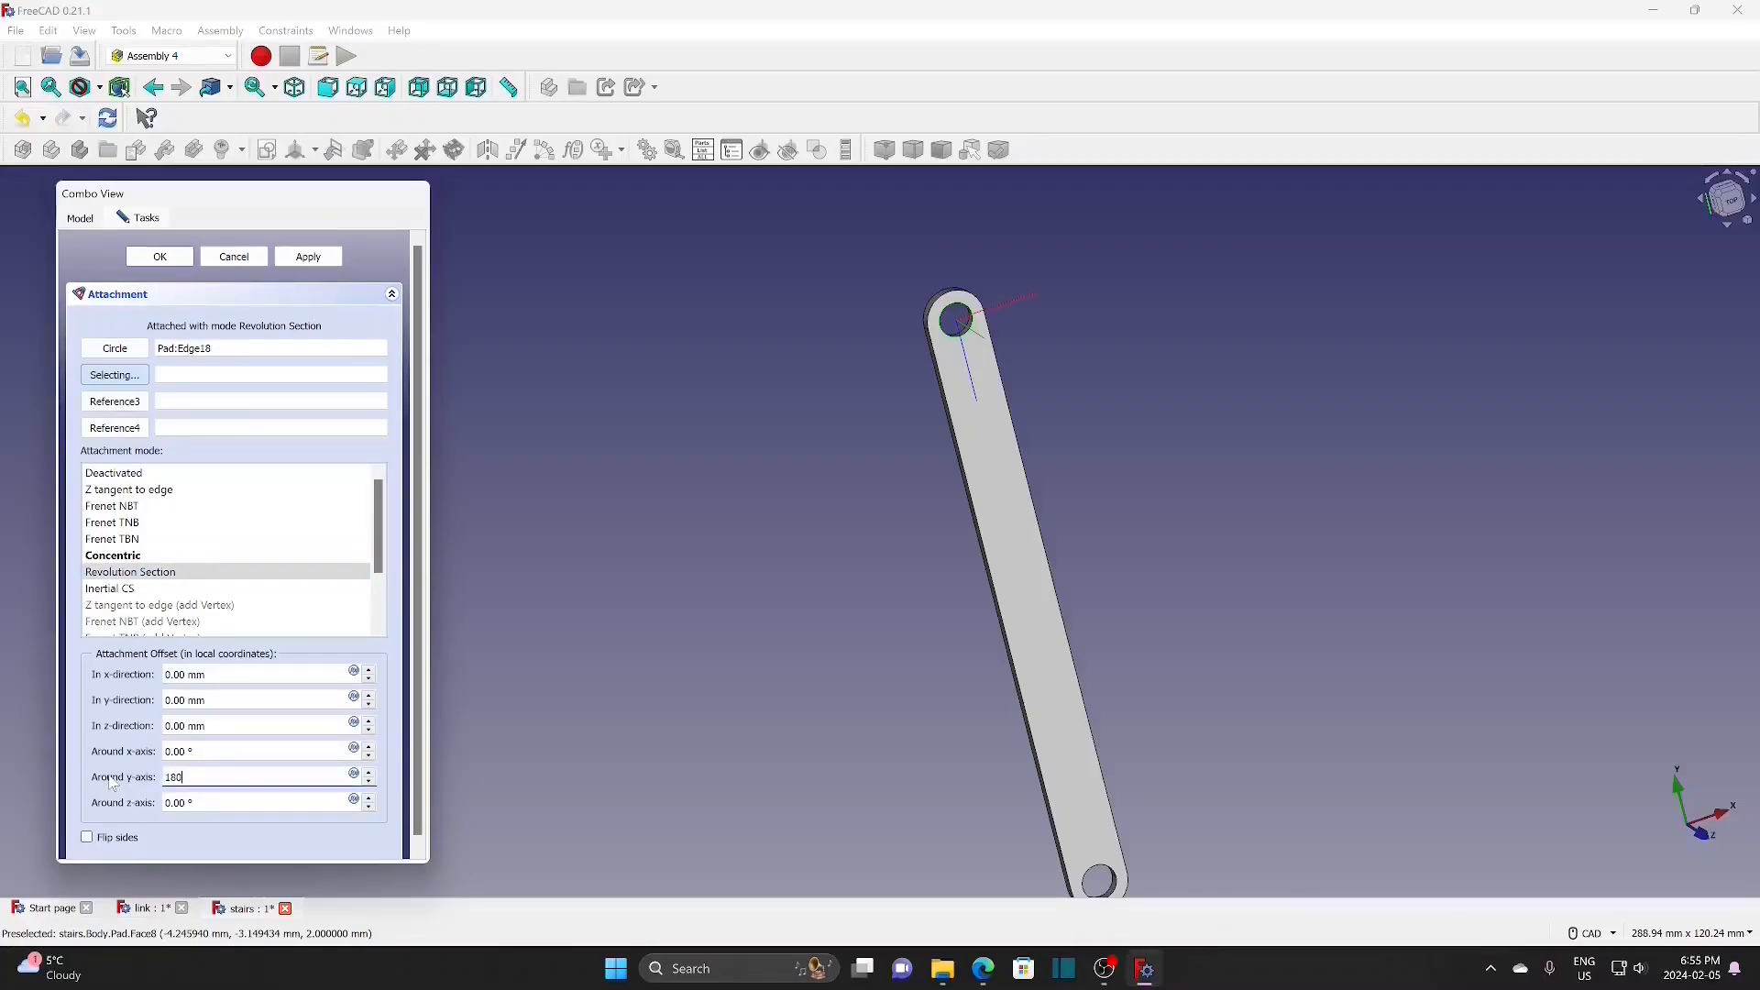
pyautogui.click(395, 778)
pyautogui.click(370, 776)
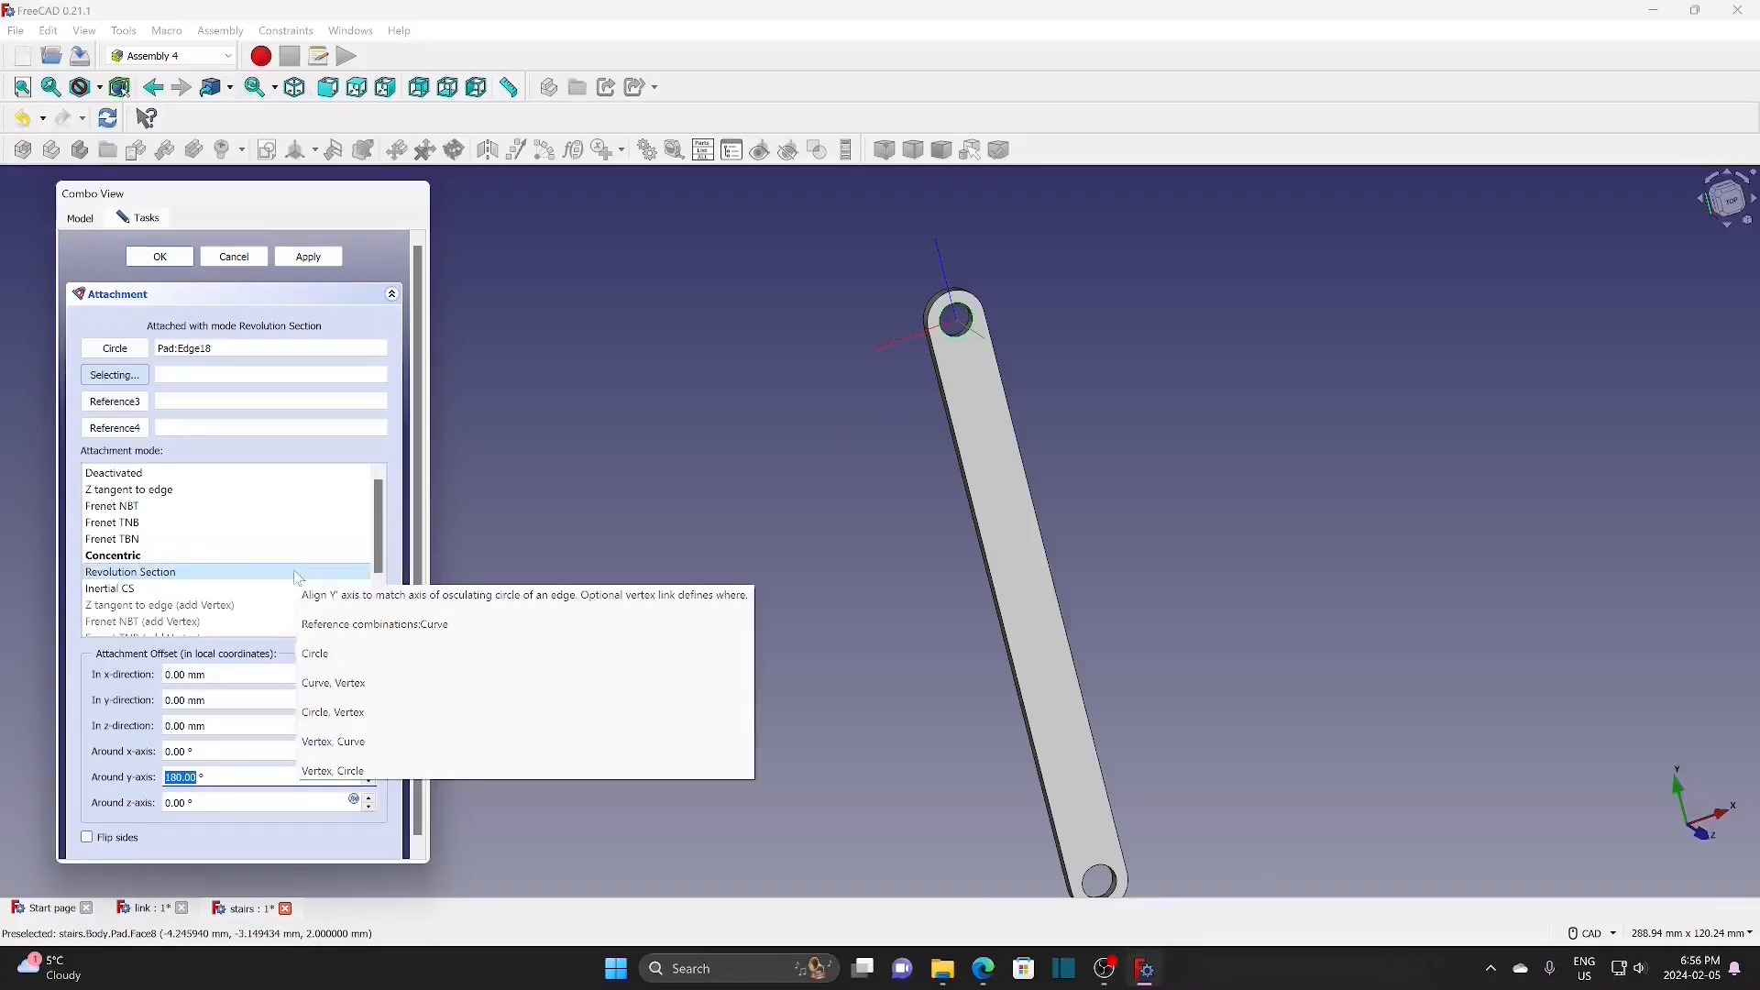
pyautogui.click(159, 256)
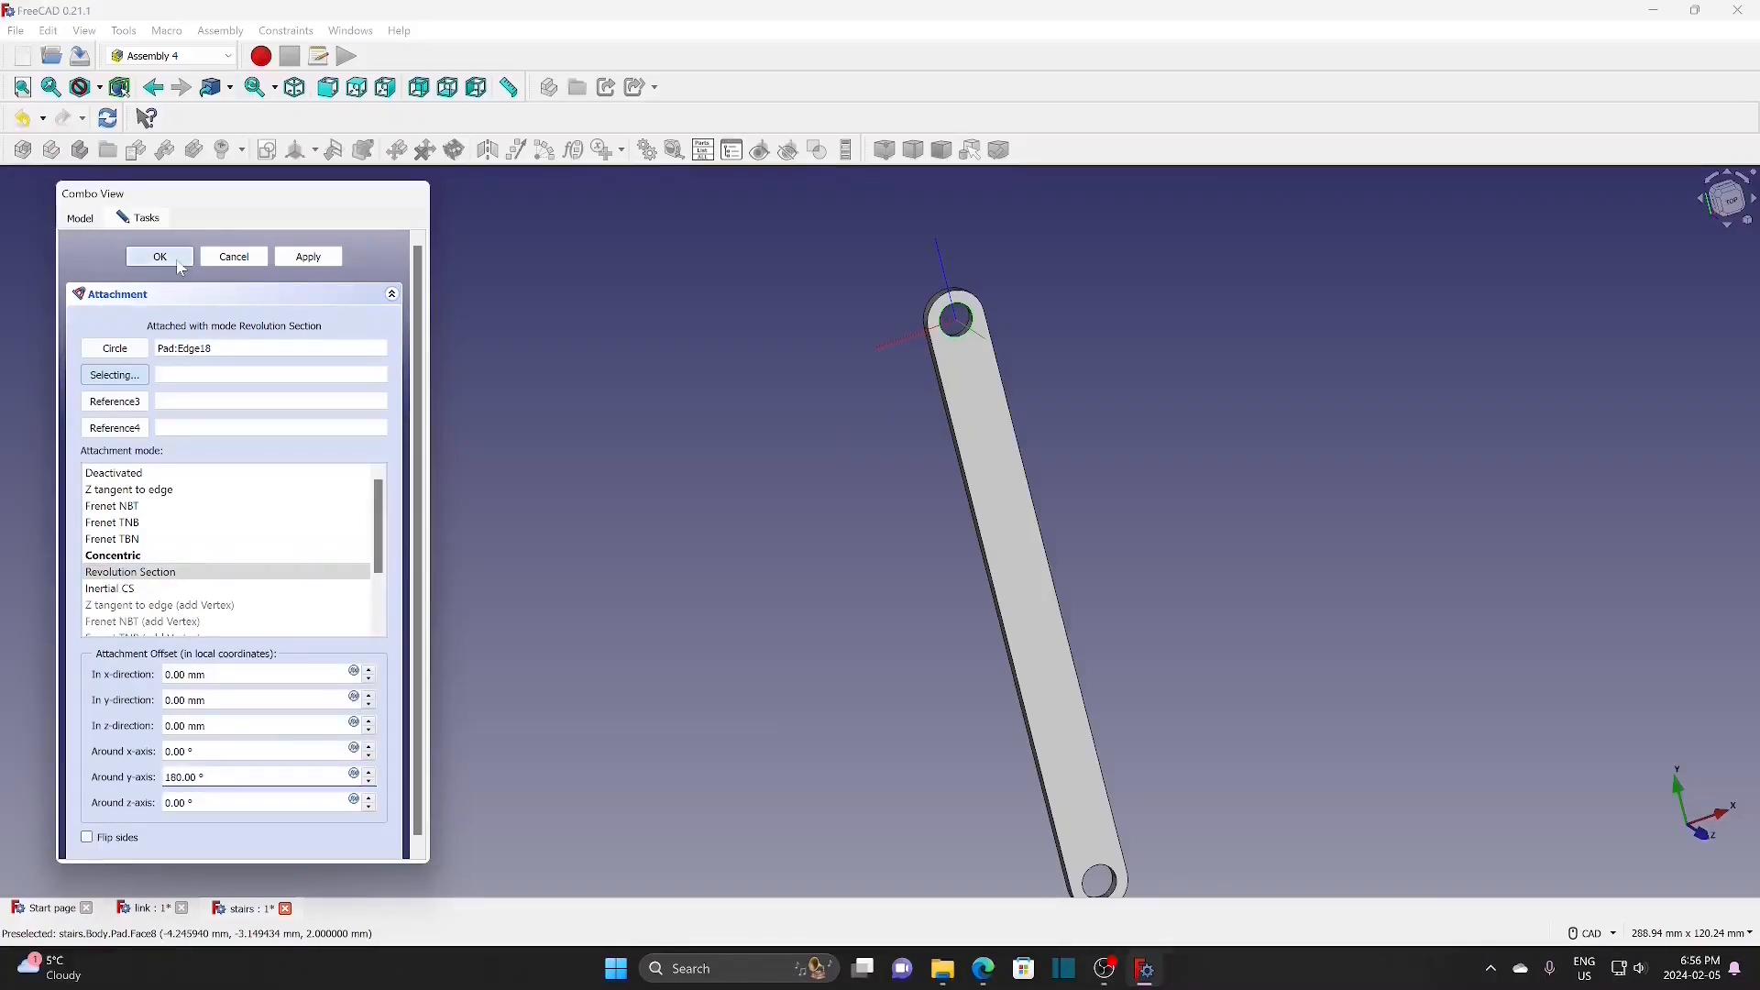
pyautogui.click(314, 150)
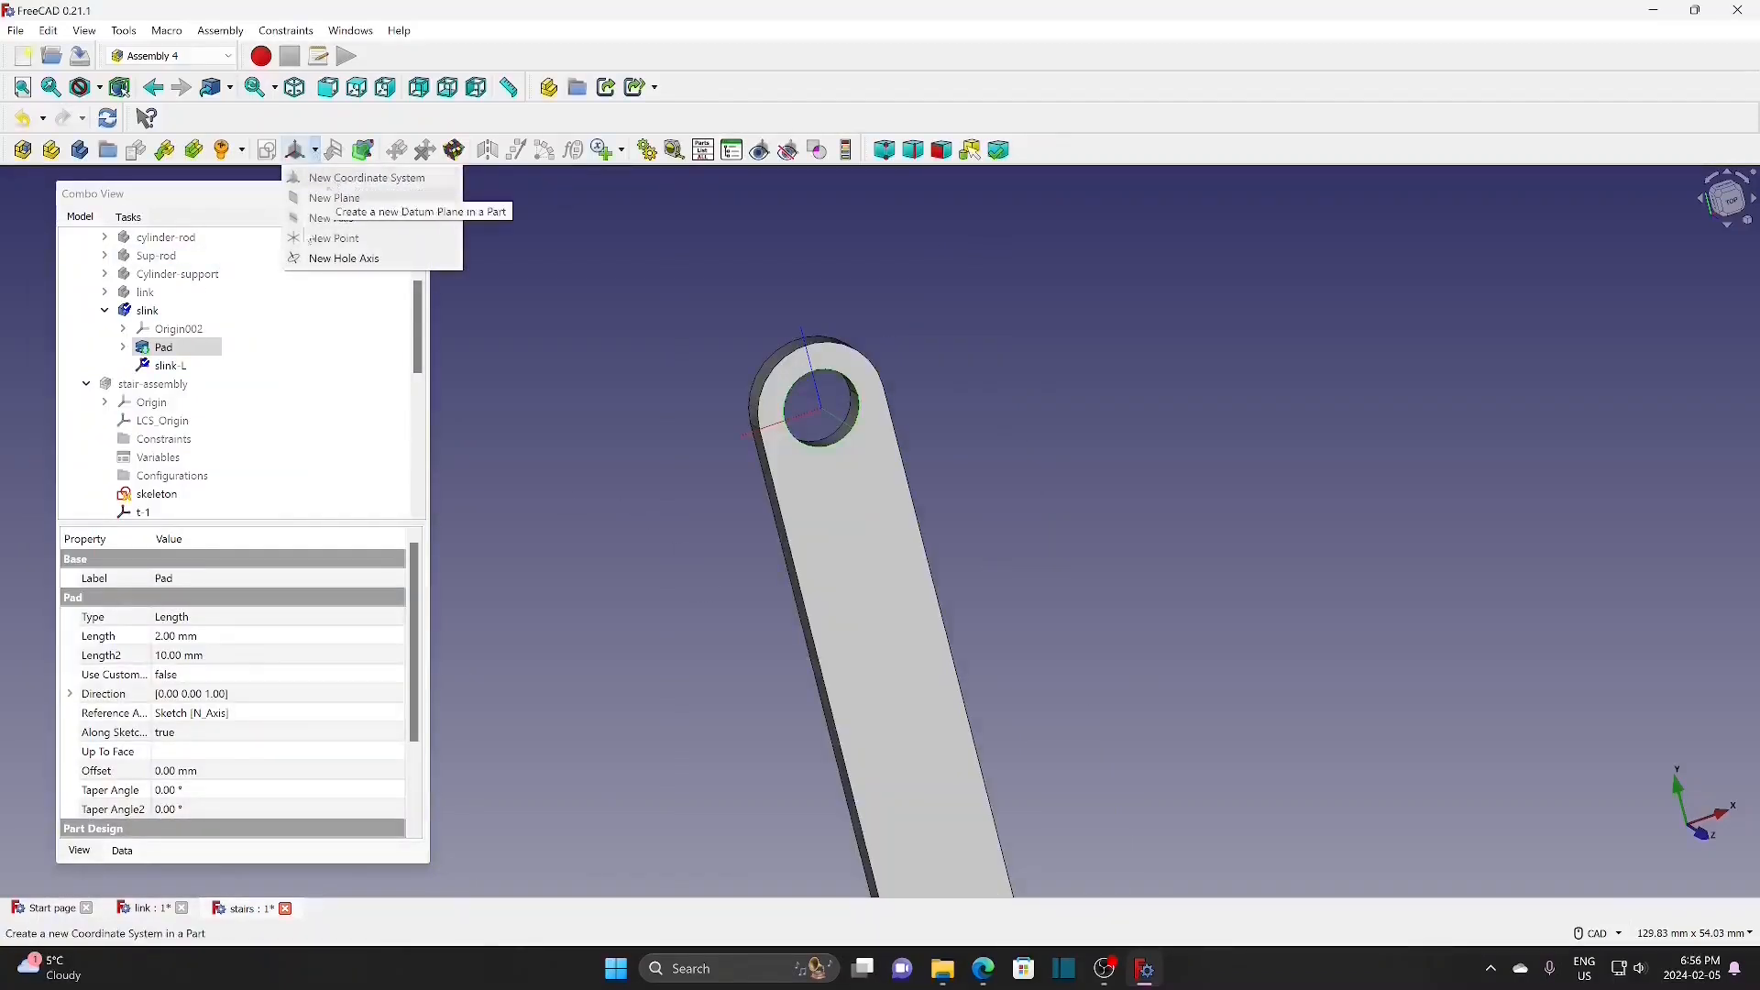
# Step: Create a new coordinate system named slink-R in the slink body
pyautogui.click(165, 312)
pyautogui.click(165, 312)
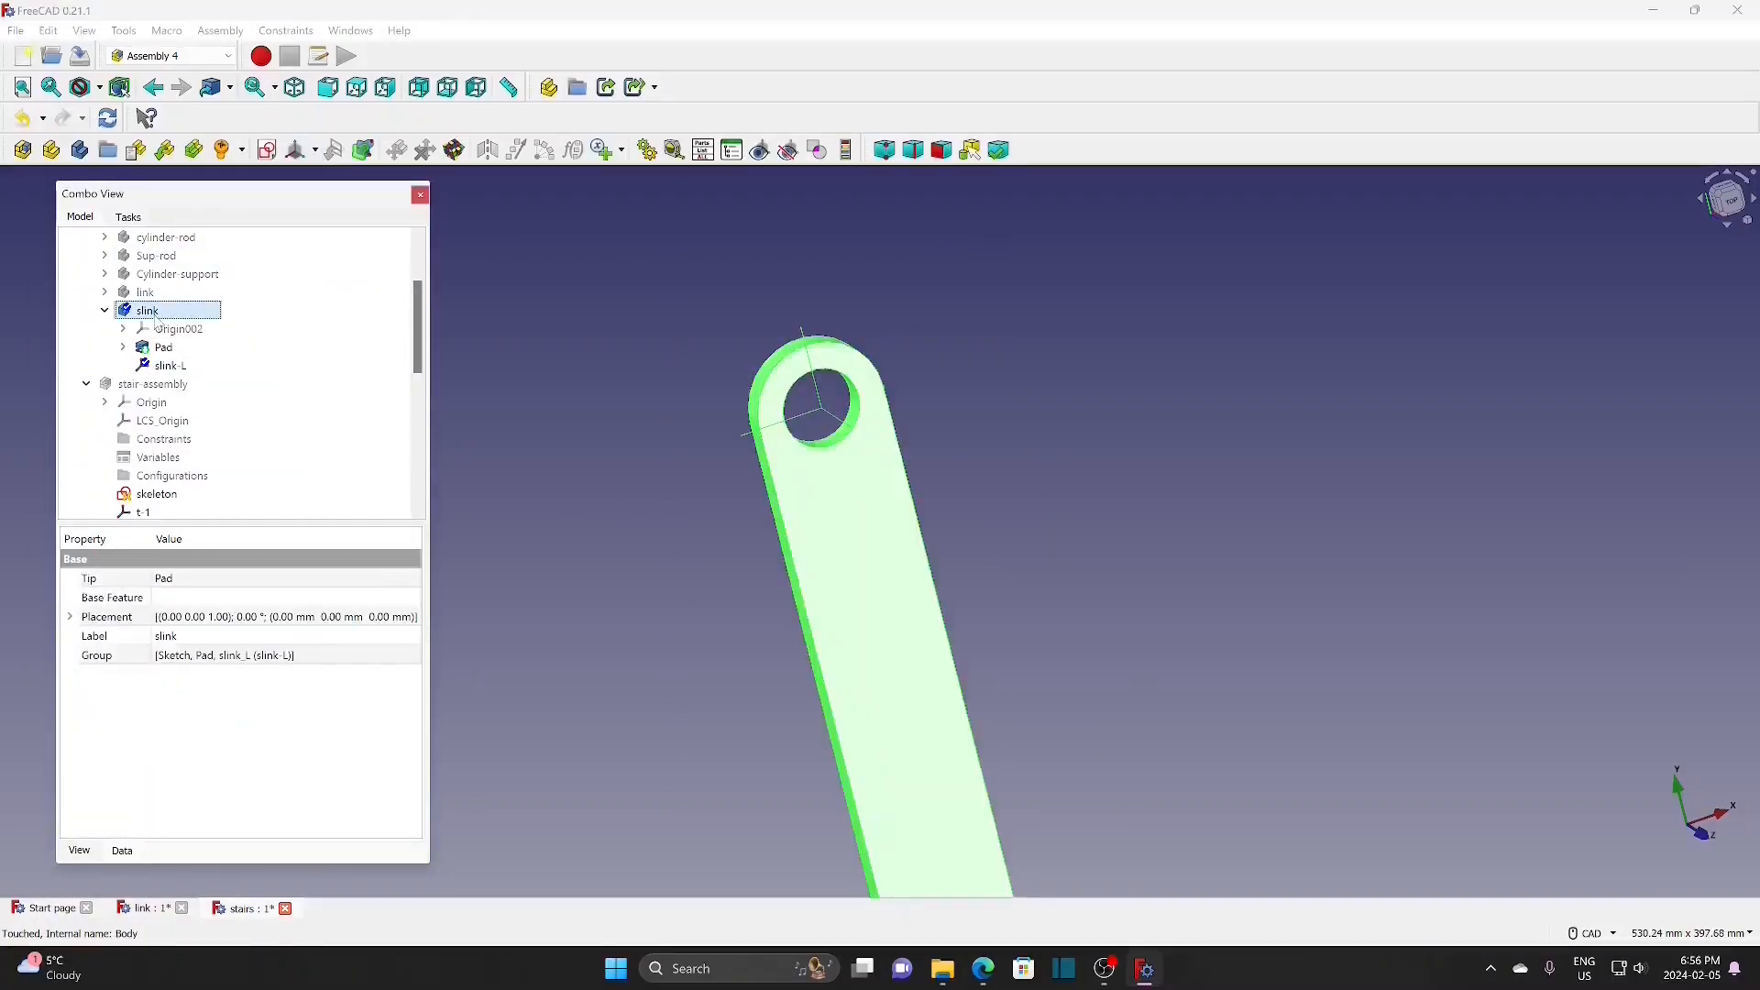
pyautogui.click(314, 151)
pyautogui.click(325, 182)
pyautogui.write('slink-R')
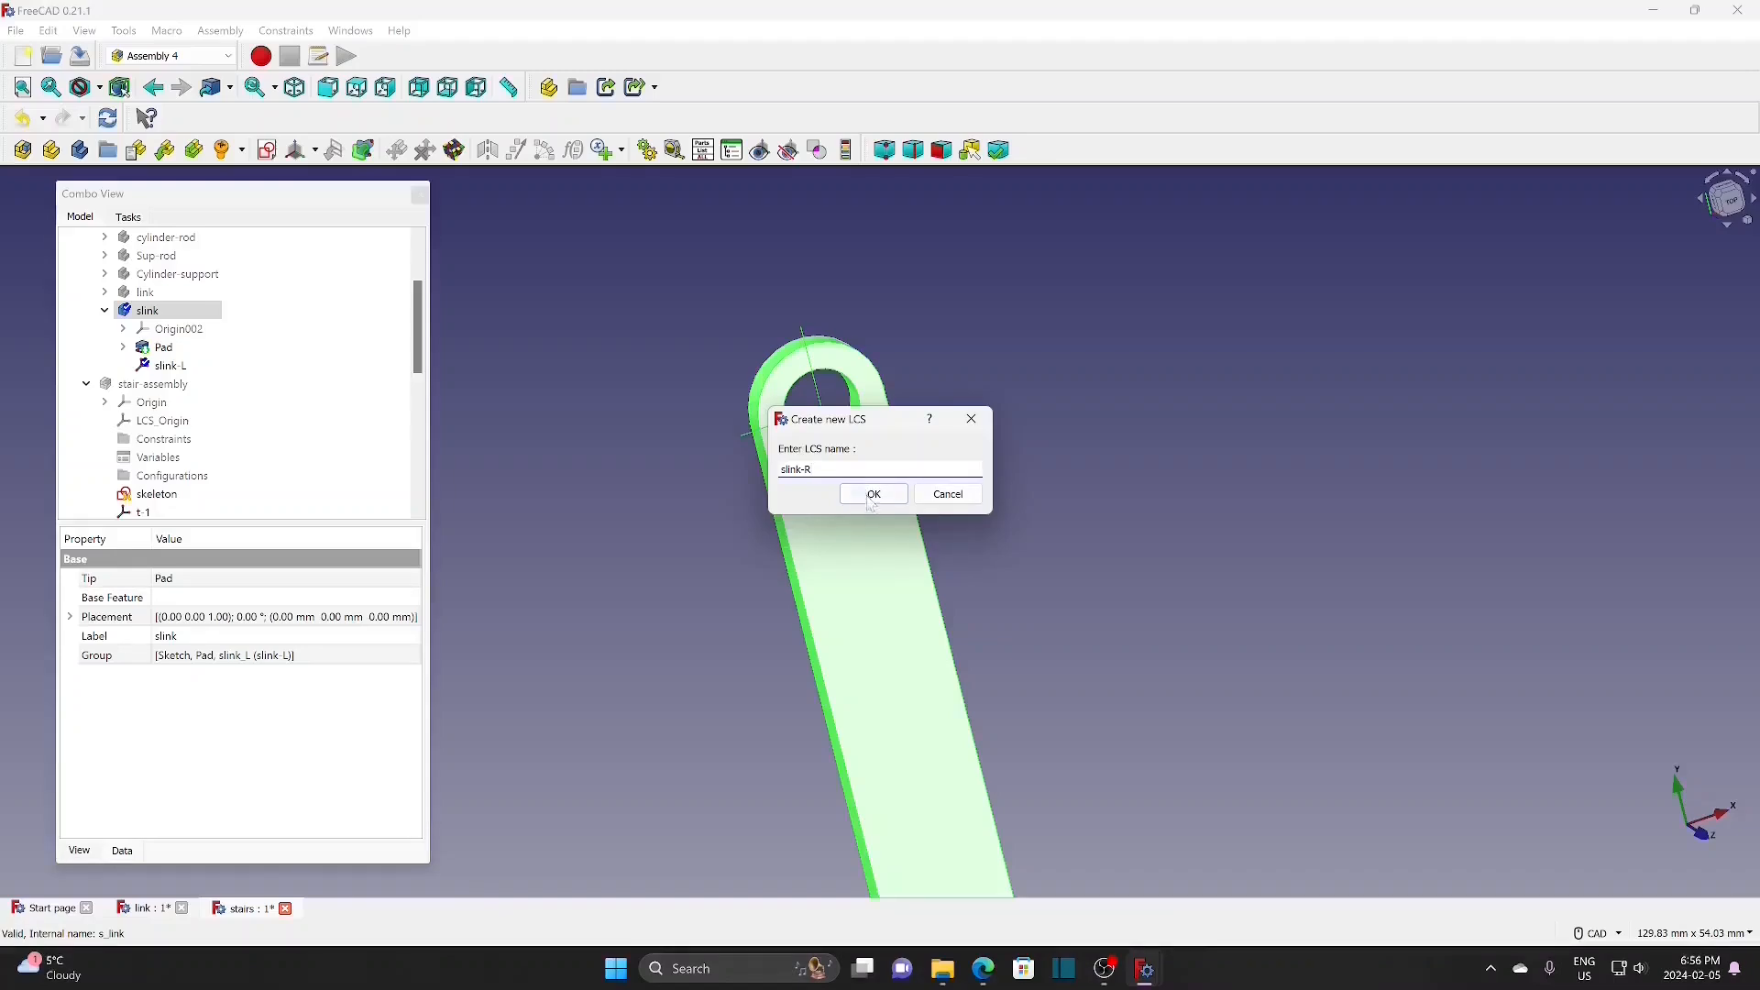
pyautogui.click(872, 493)
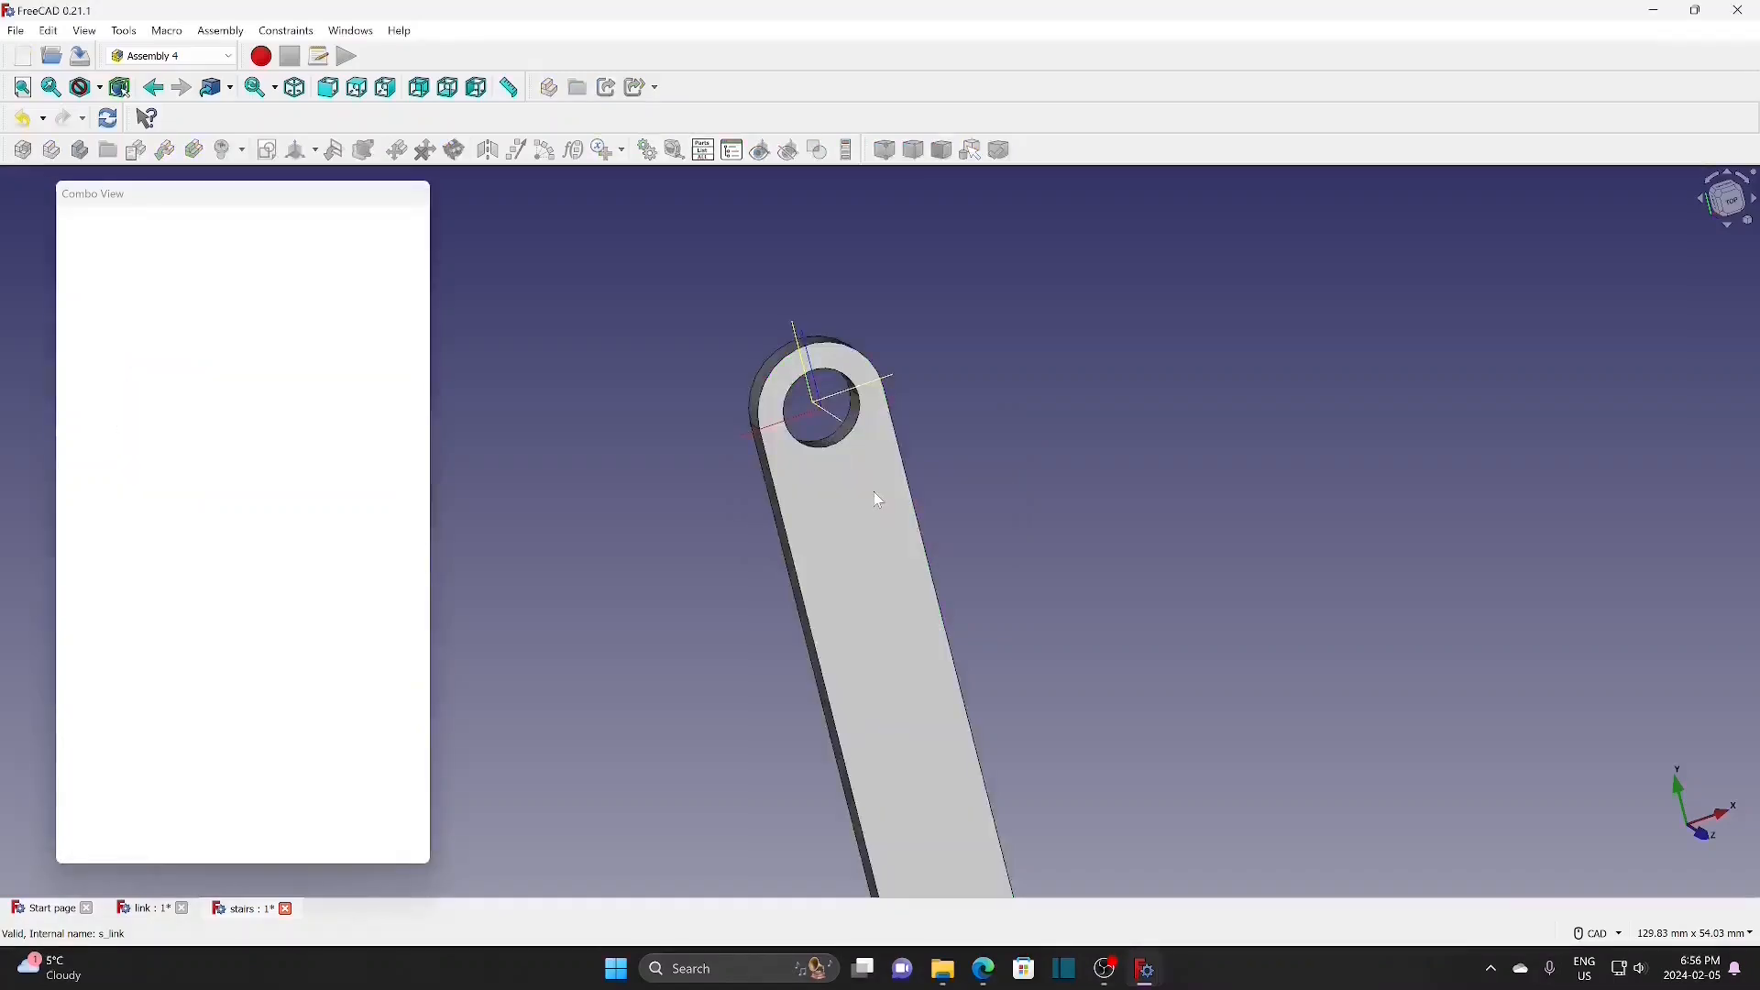
# Step: Attach slink-R to the hole edge in Revolution Section mode, rotated 180° about y
pyautogui.click(835, 443)
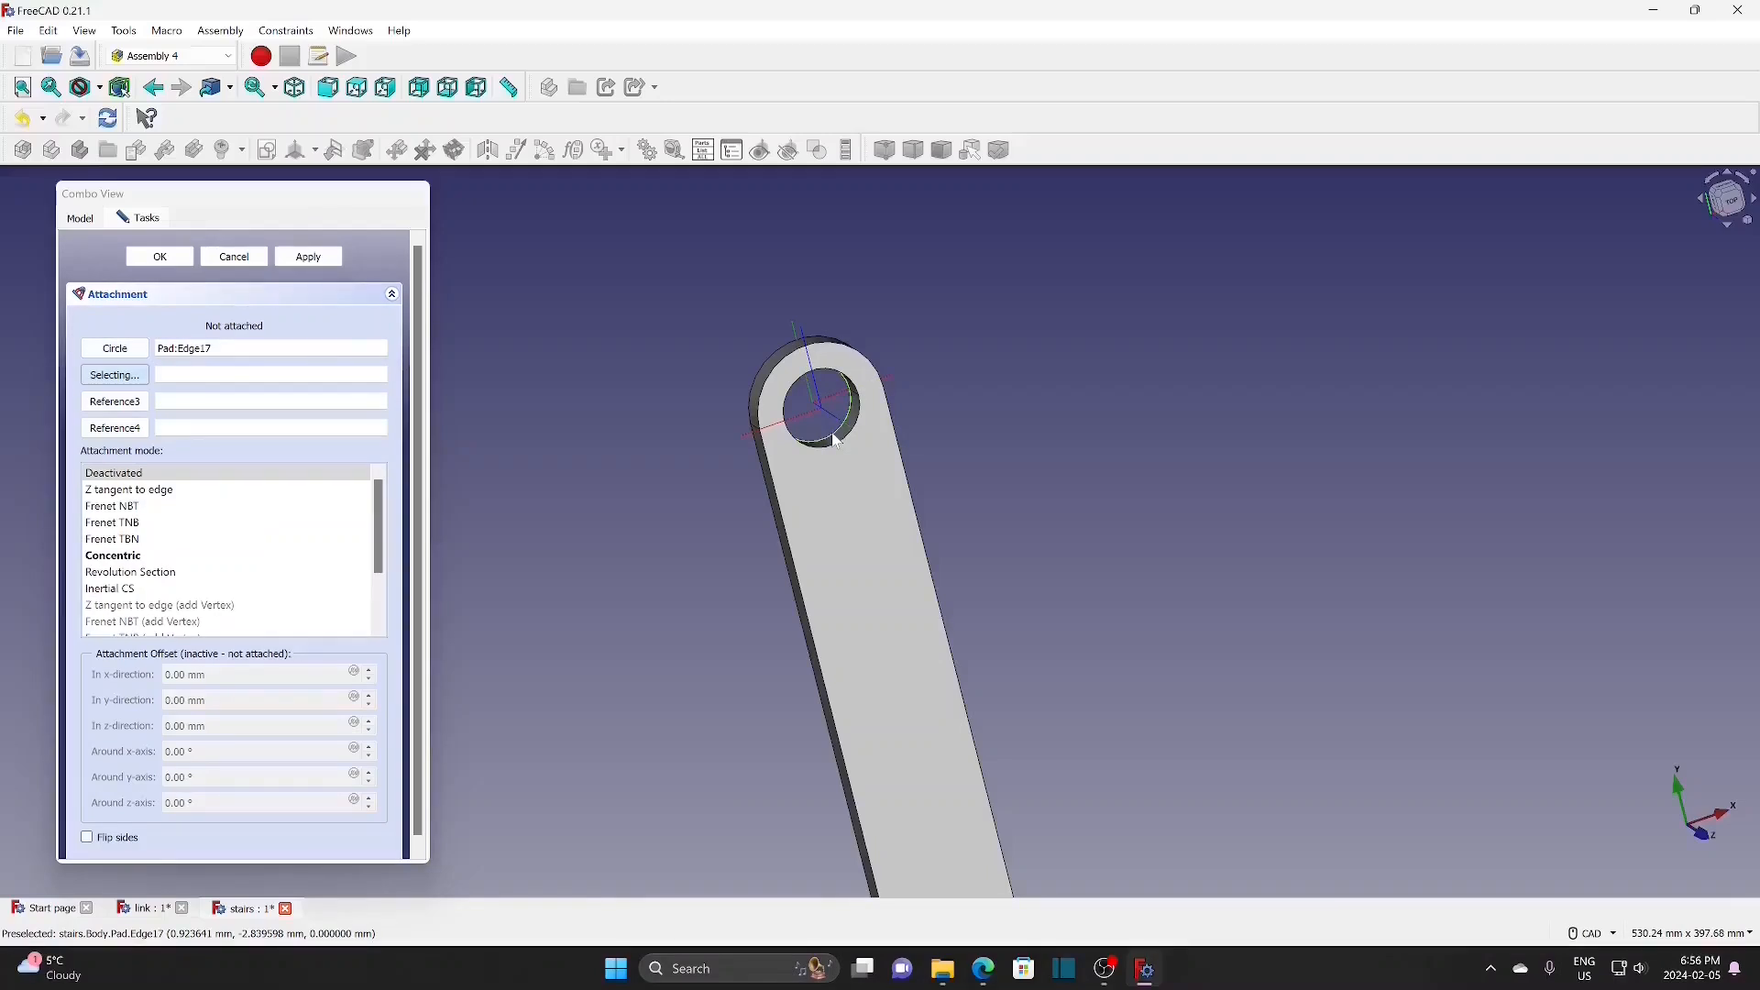
pyautogui.click(152, 574)
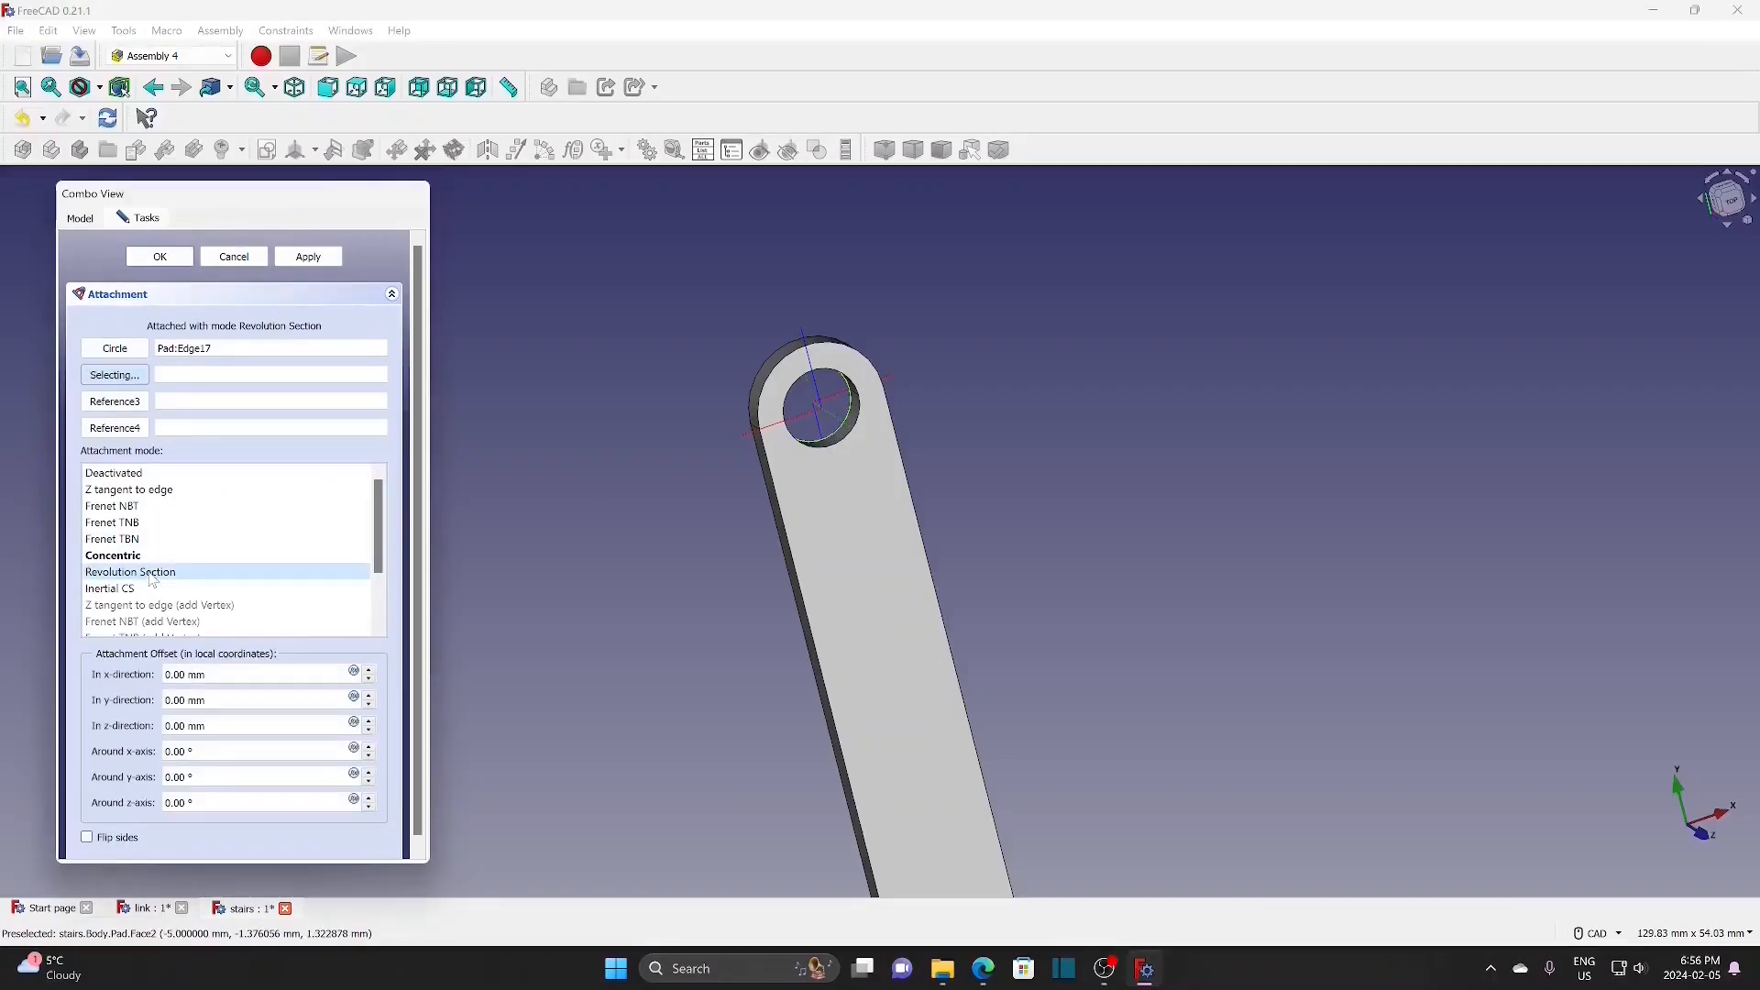
pyautogui.doubleClick(176, 778)
pyautogui.write('180')
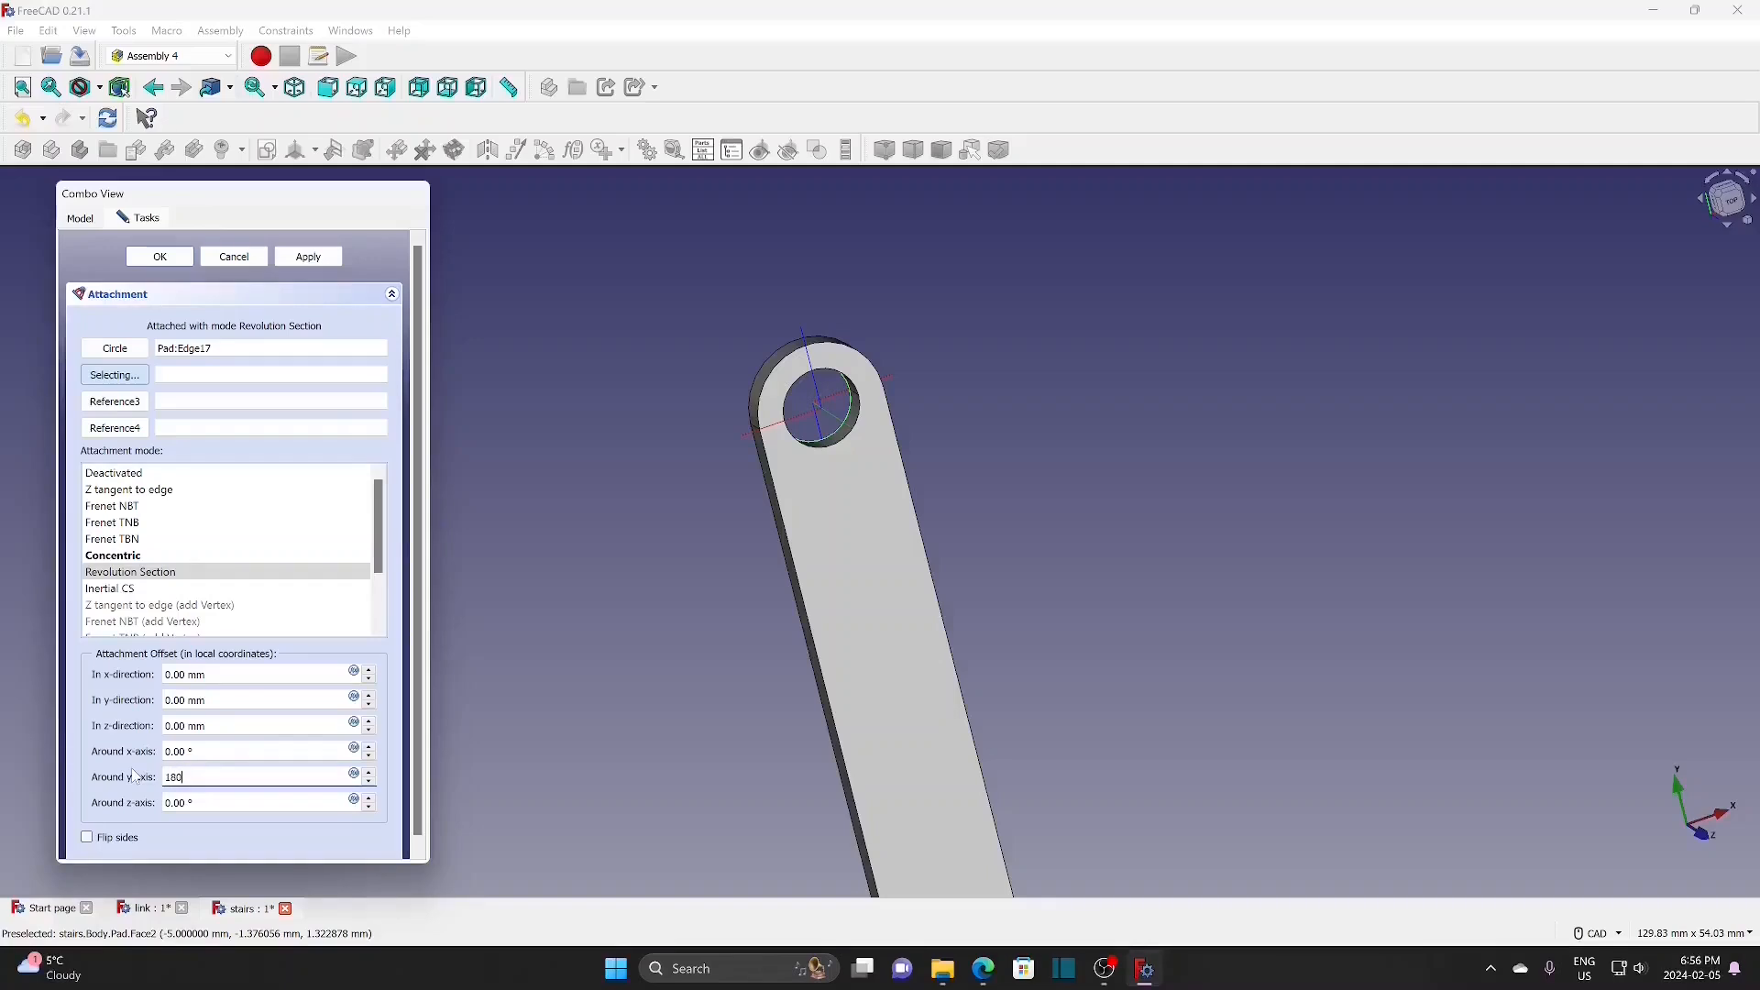
pyautogui.press('Return')
pyautogui.click(370, 774)
pyautogui.click(160, 258)
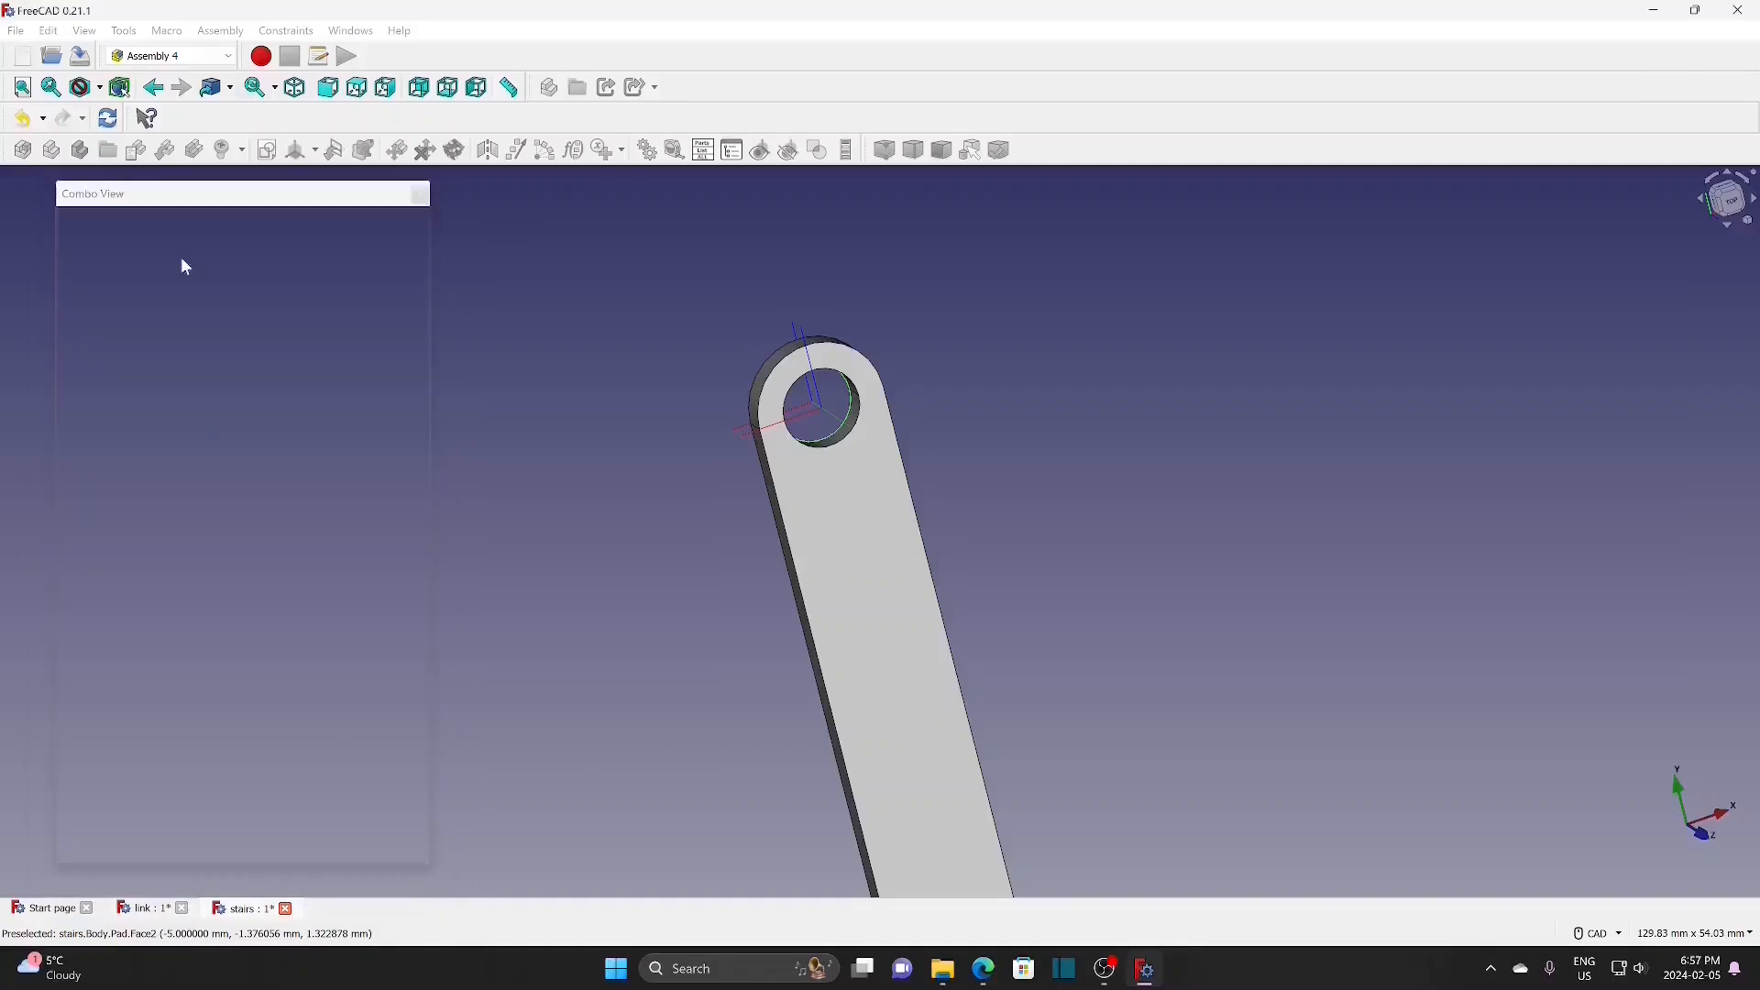
# Step: Create a new coordinate system named slink-B in the slink body
pyautogui.scroll(-2, 612, 620)
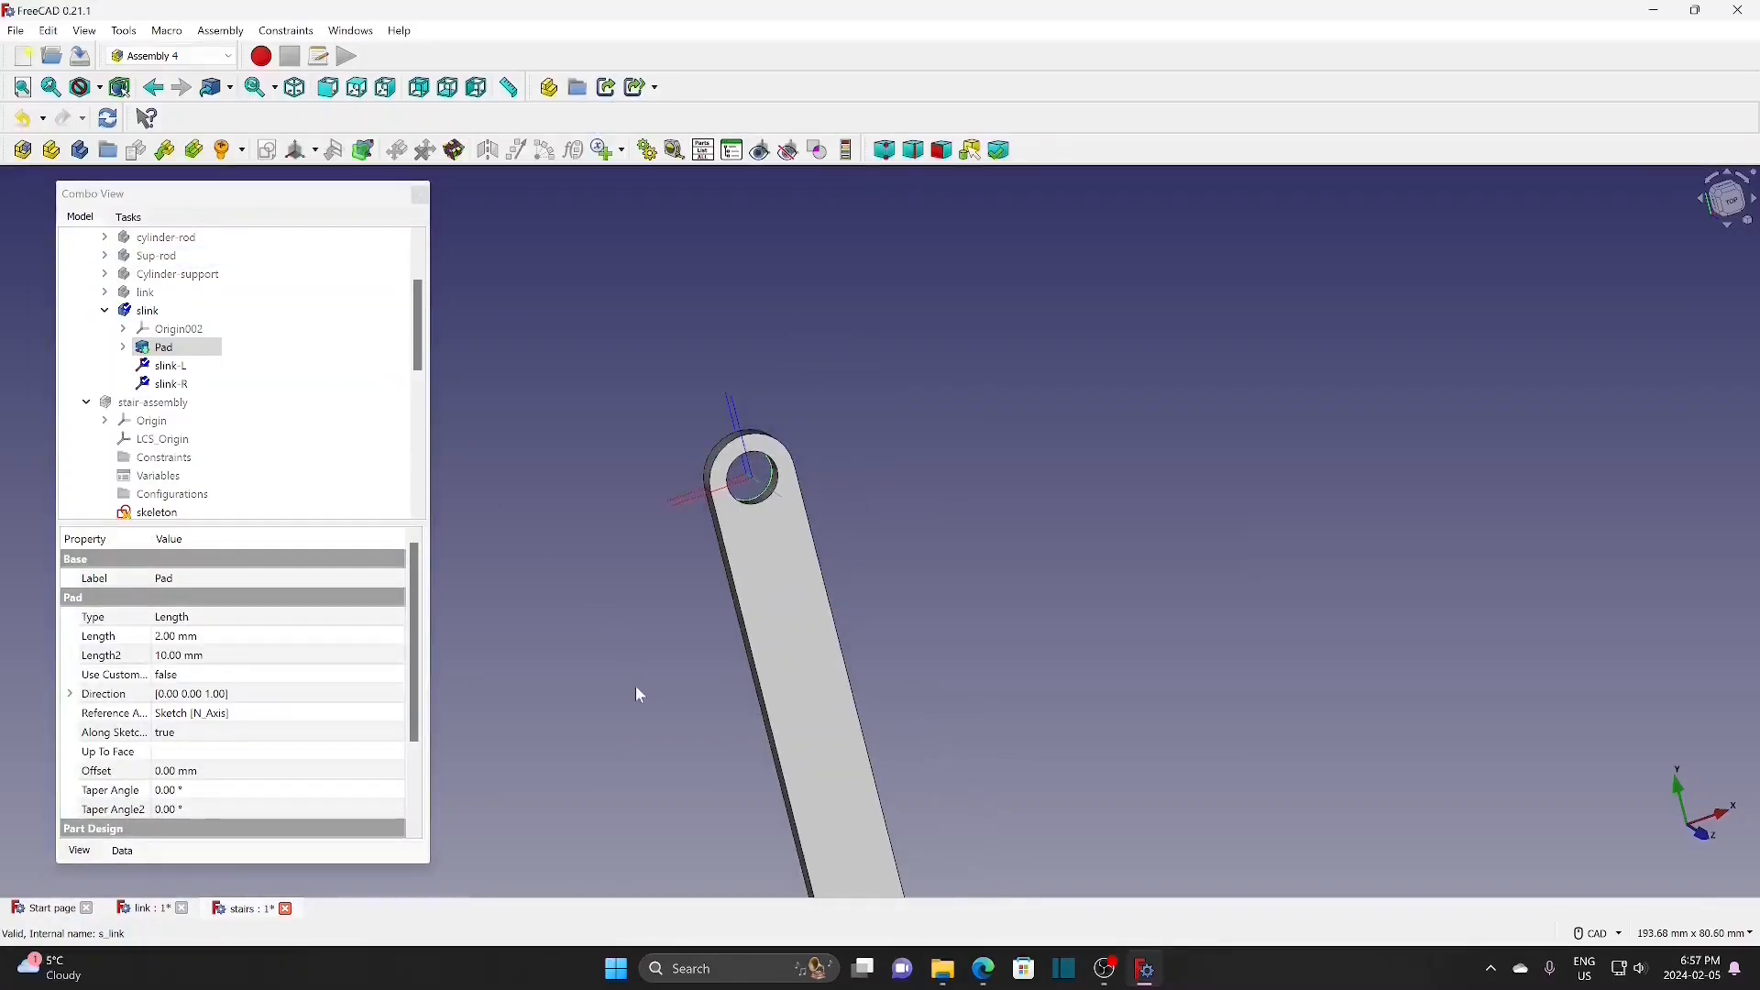
pyautogui.moveTo(635, 689); pyautogui.dragTo(628, 439, button='middle')
pyautogui.scroll(-3, 706, 611)
pyautogui.moveTo(704, 704); pyautogui.dragTo(702, 557, button='middle')
pyautogui.scroll(3, 896, 538)
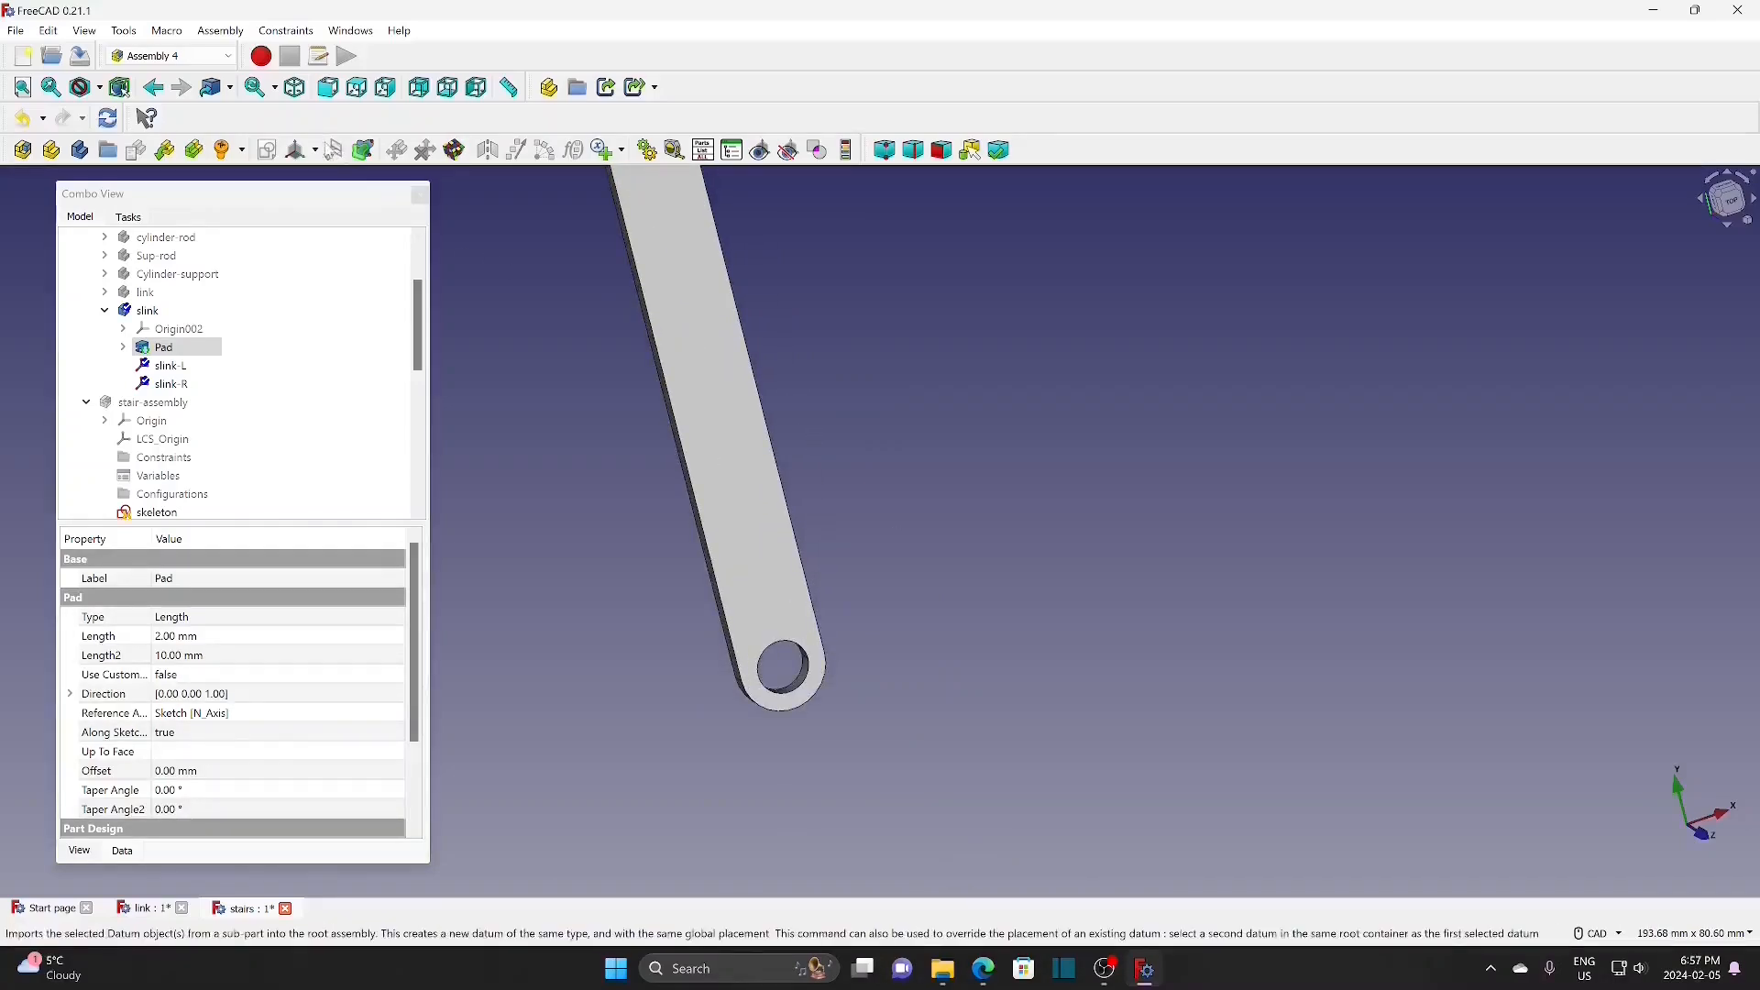
pyautogui.click(314, 151)
pyautogui.click(331, 176)
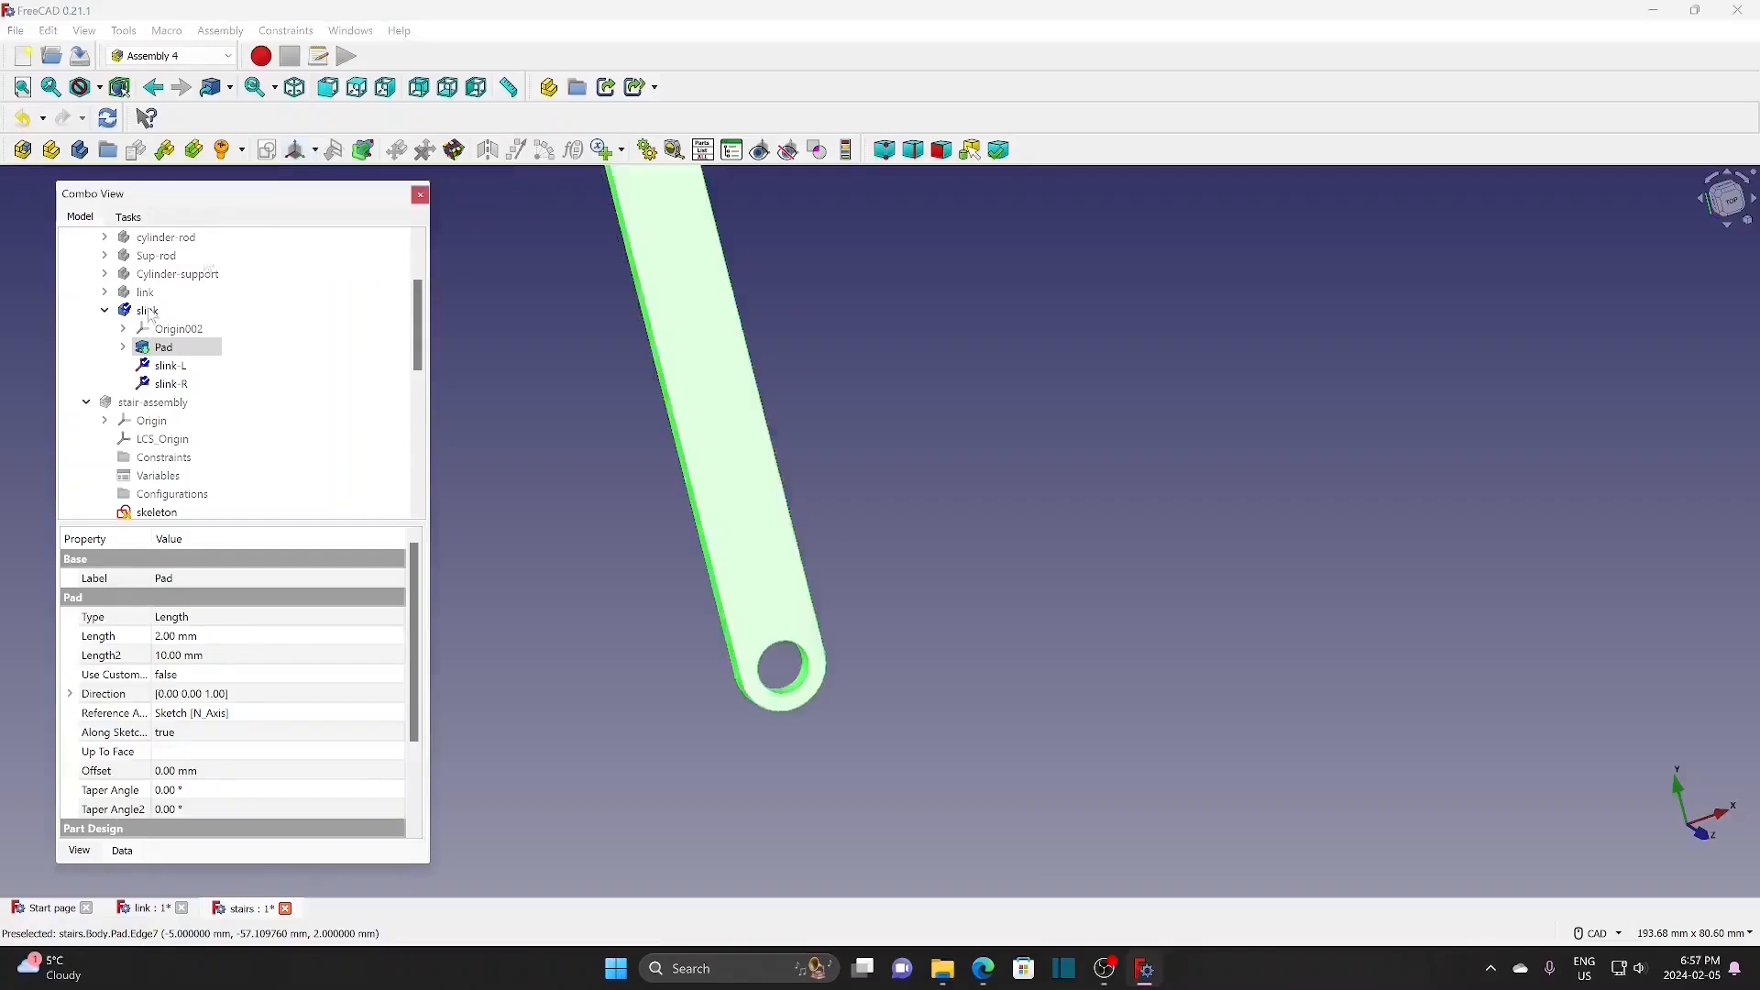
pyautogui.click(317, 152)
pyautogui.click(367, 177)
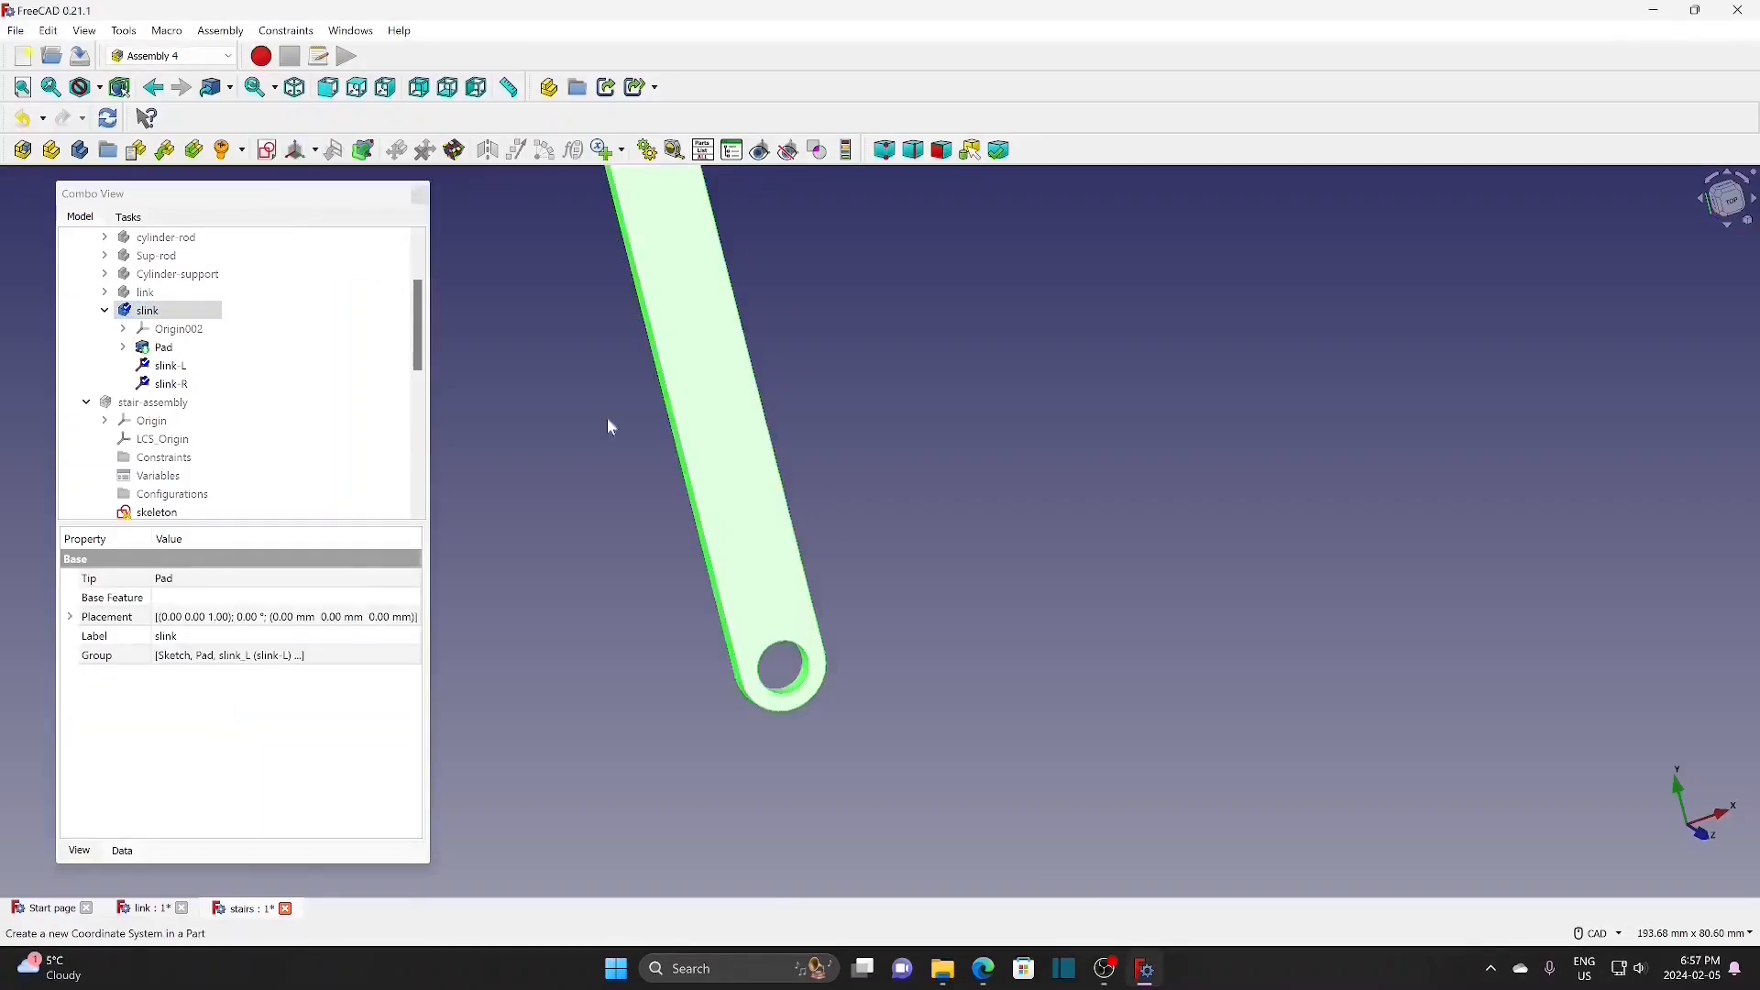
pyautogui.write('slink-B')
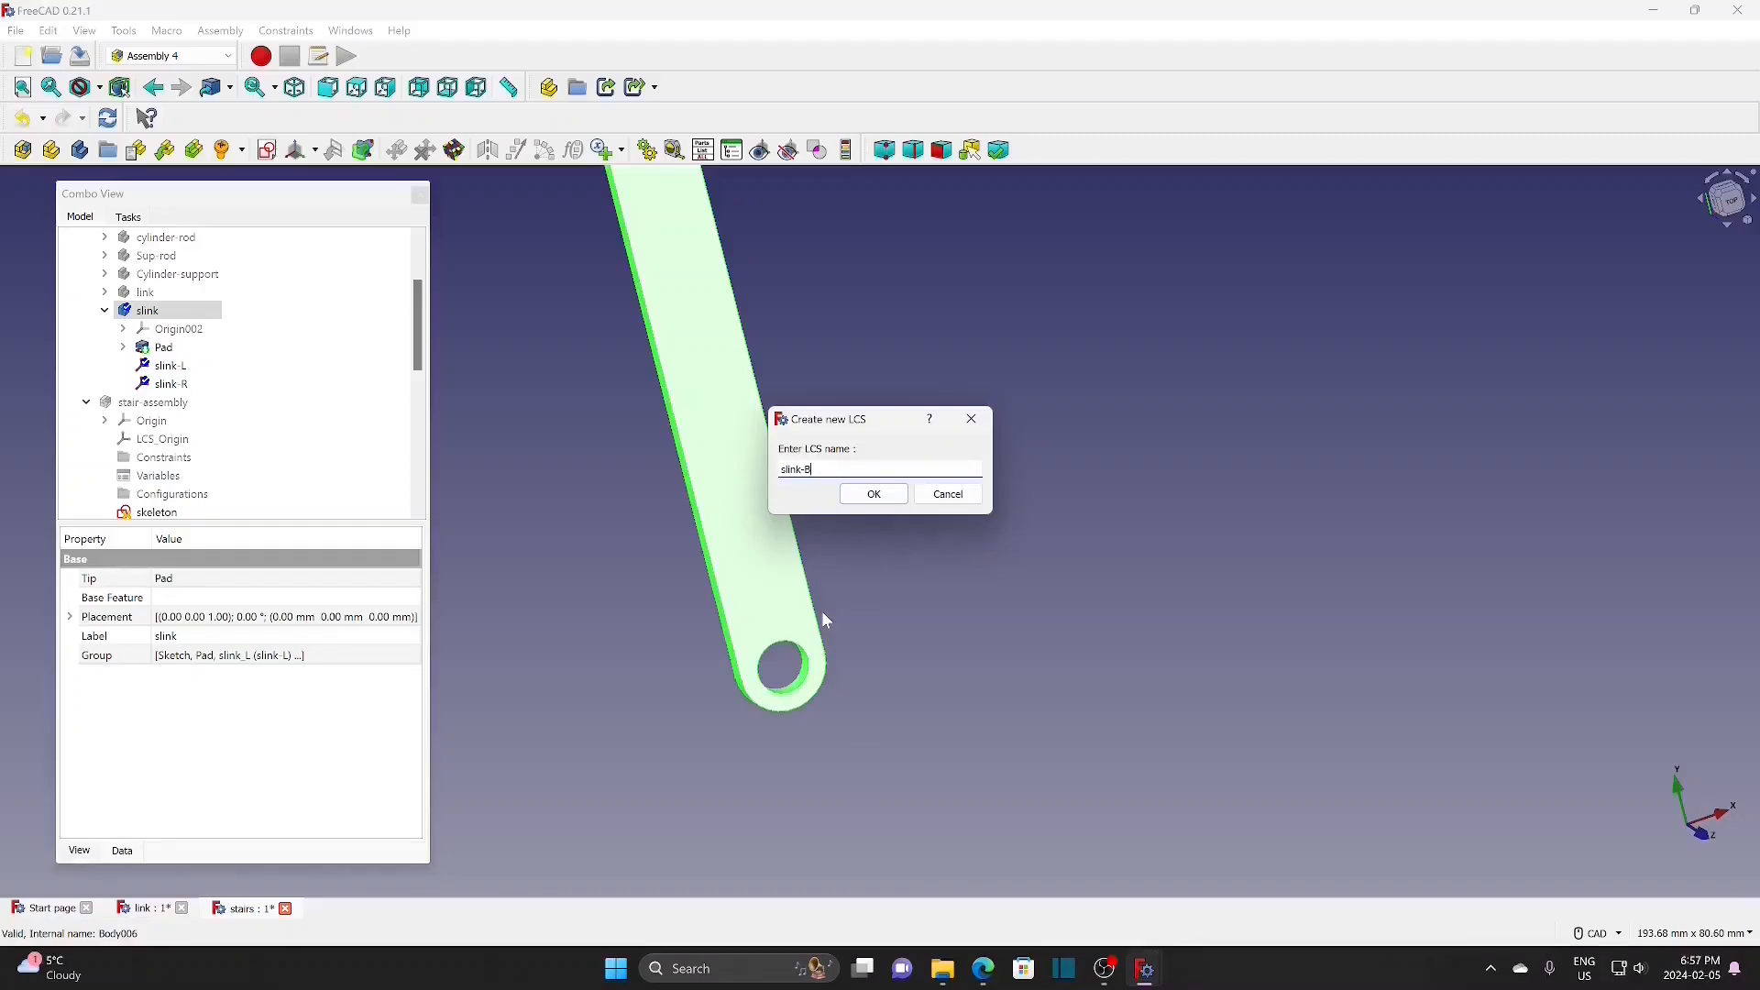
pyautogui.click(854, 496)
# Step: Attach slink-B concentric to the link's bottom hole edge (Edge15)
pyautogui.click(787, 644)
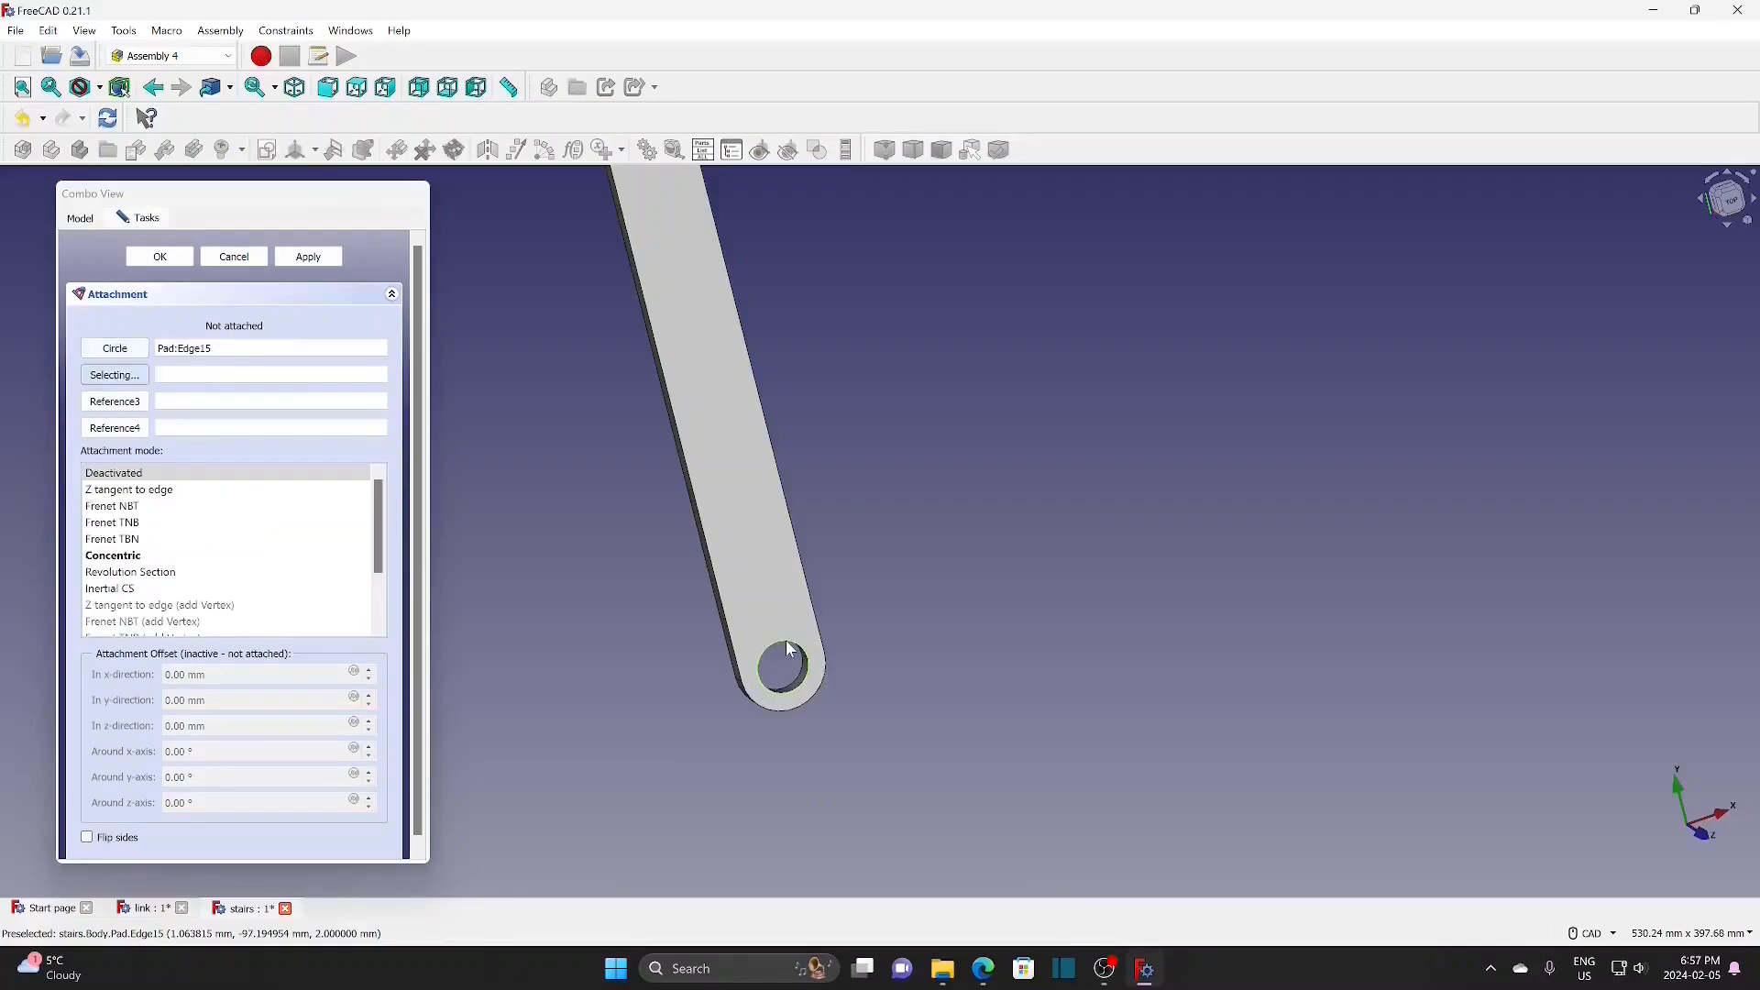
pyautogui.click(135, 556)
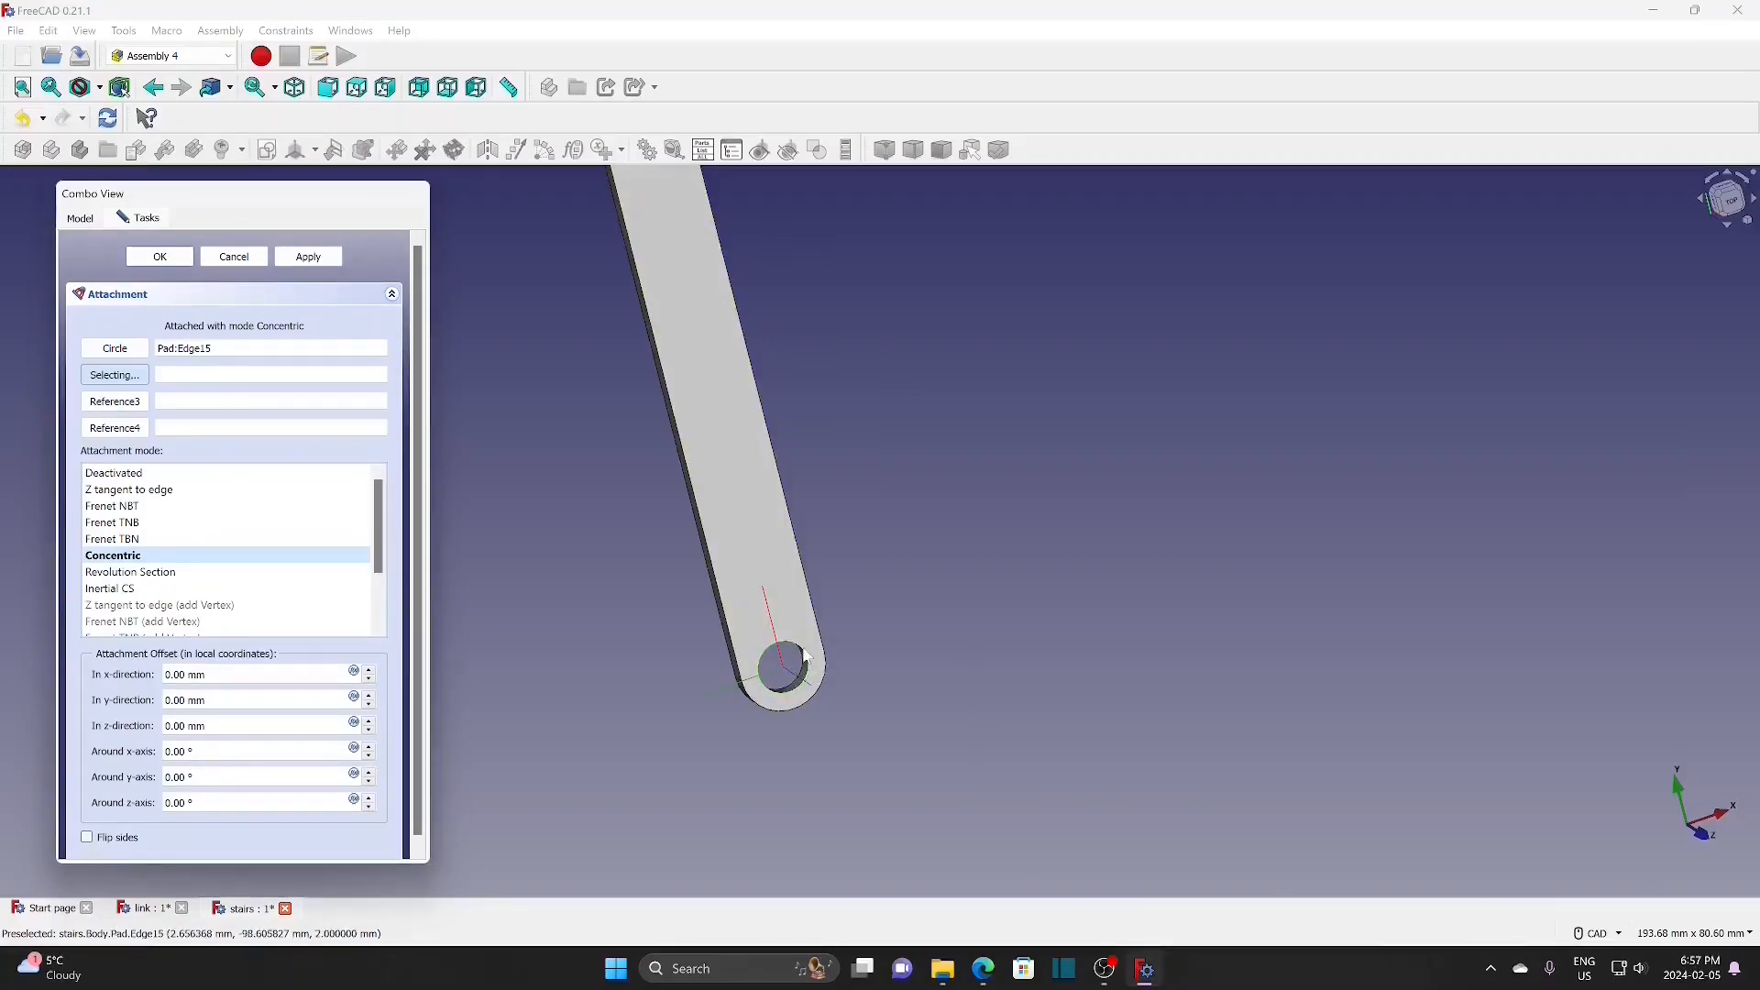
pyautogui.click(176, 262)
pyautogui.scroll(-4, 696, 319)
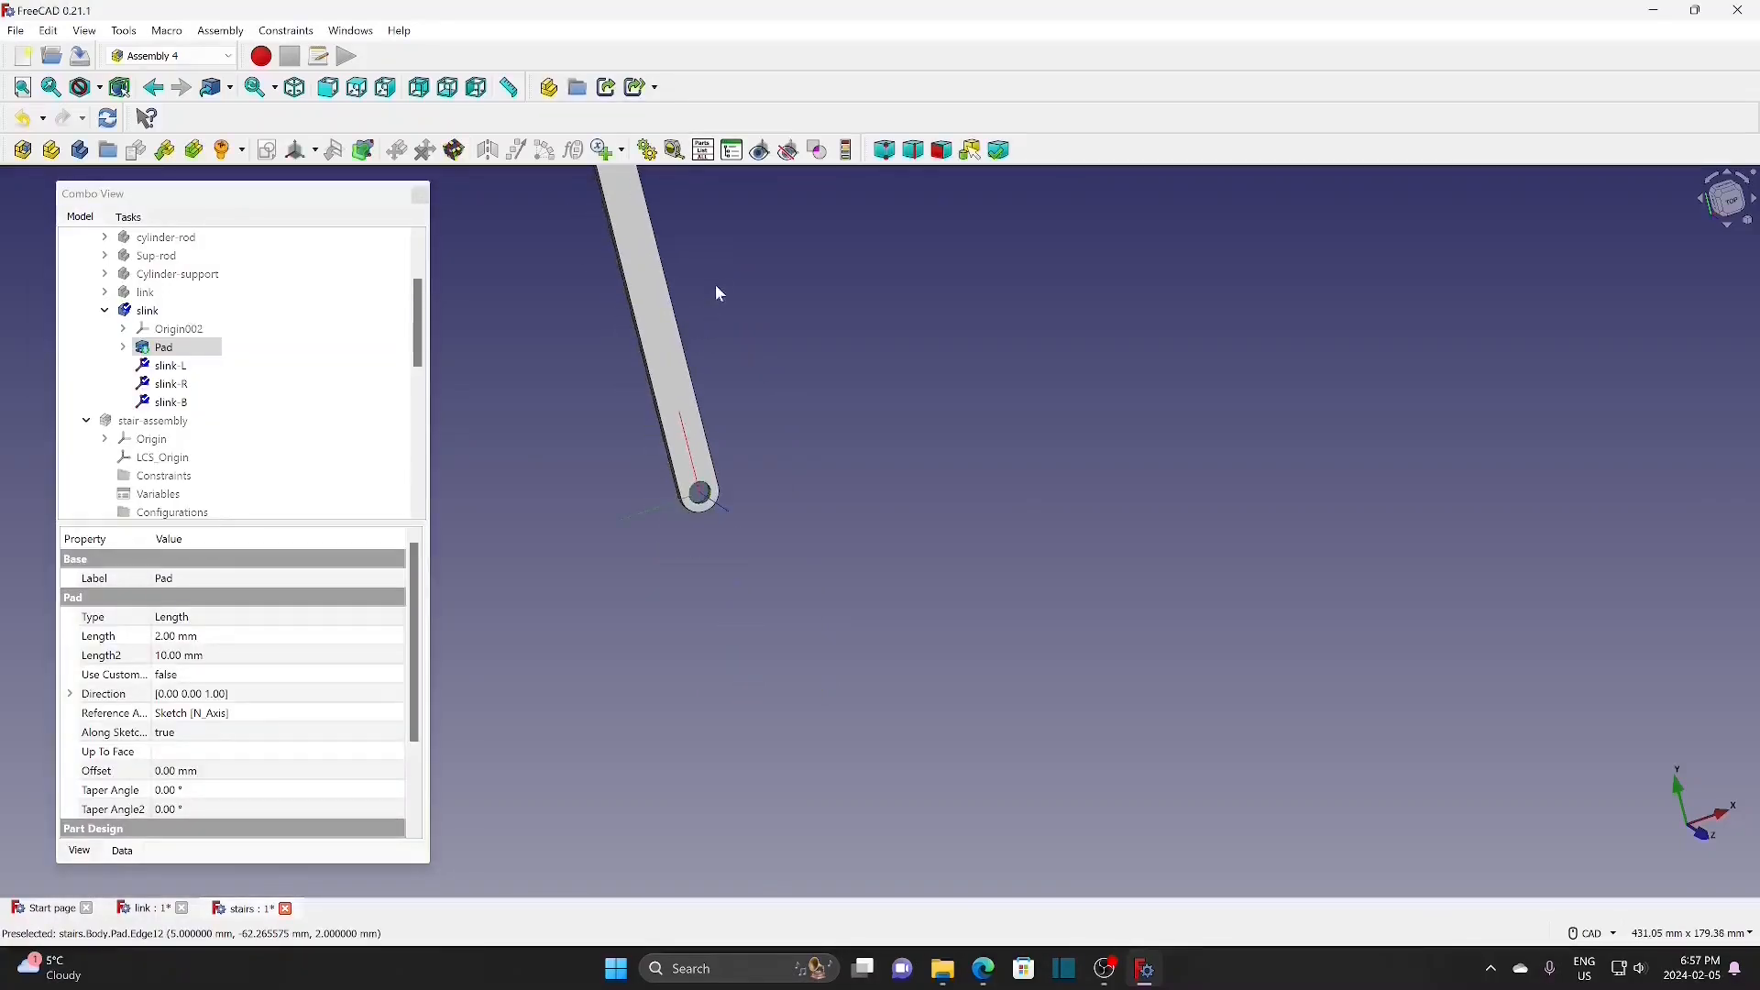
pyautogui.moveTo(740, 335); pyautogui.dragTo(852, 538, button='middle')
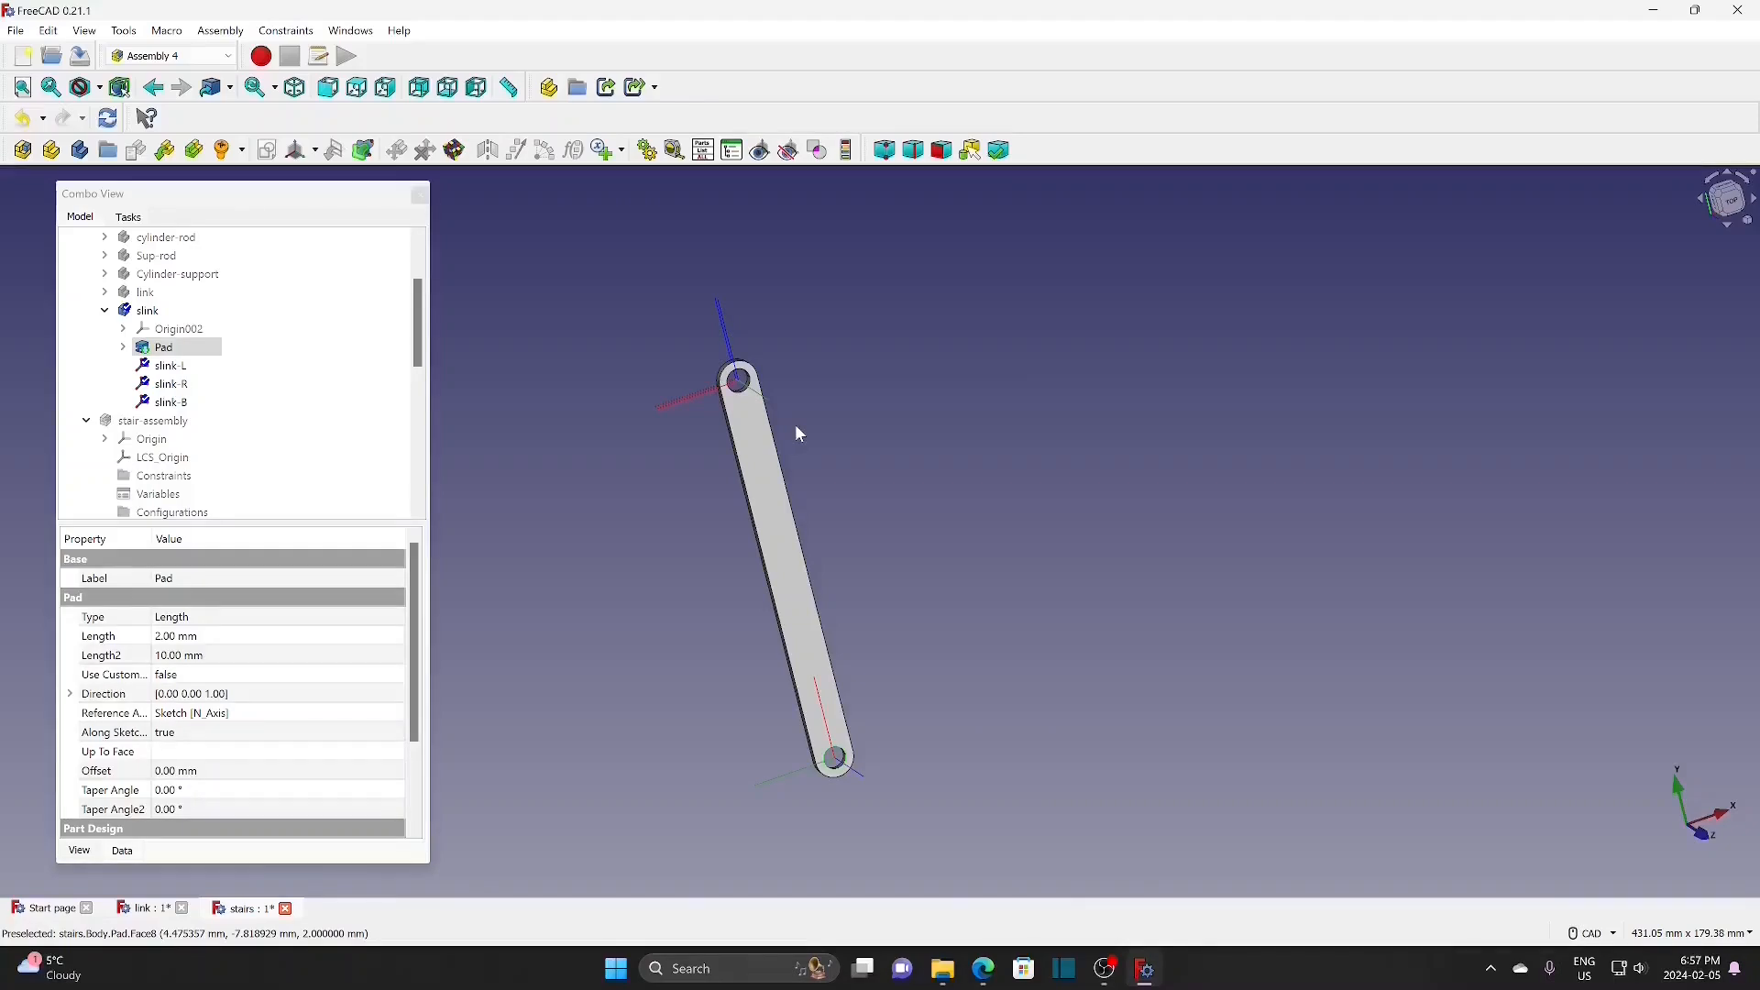
# Step: Hide the slink body from the 3D view
pyautogui.click(146, 421)
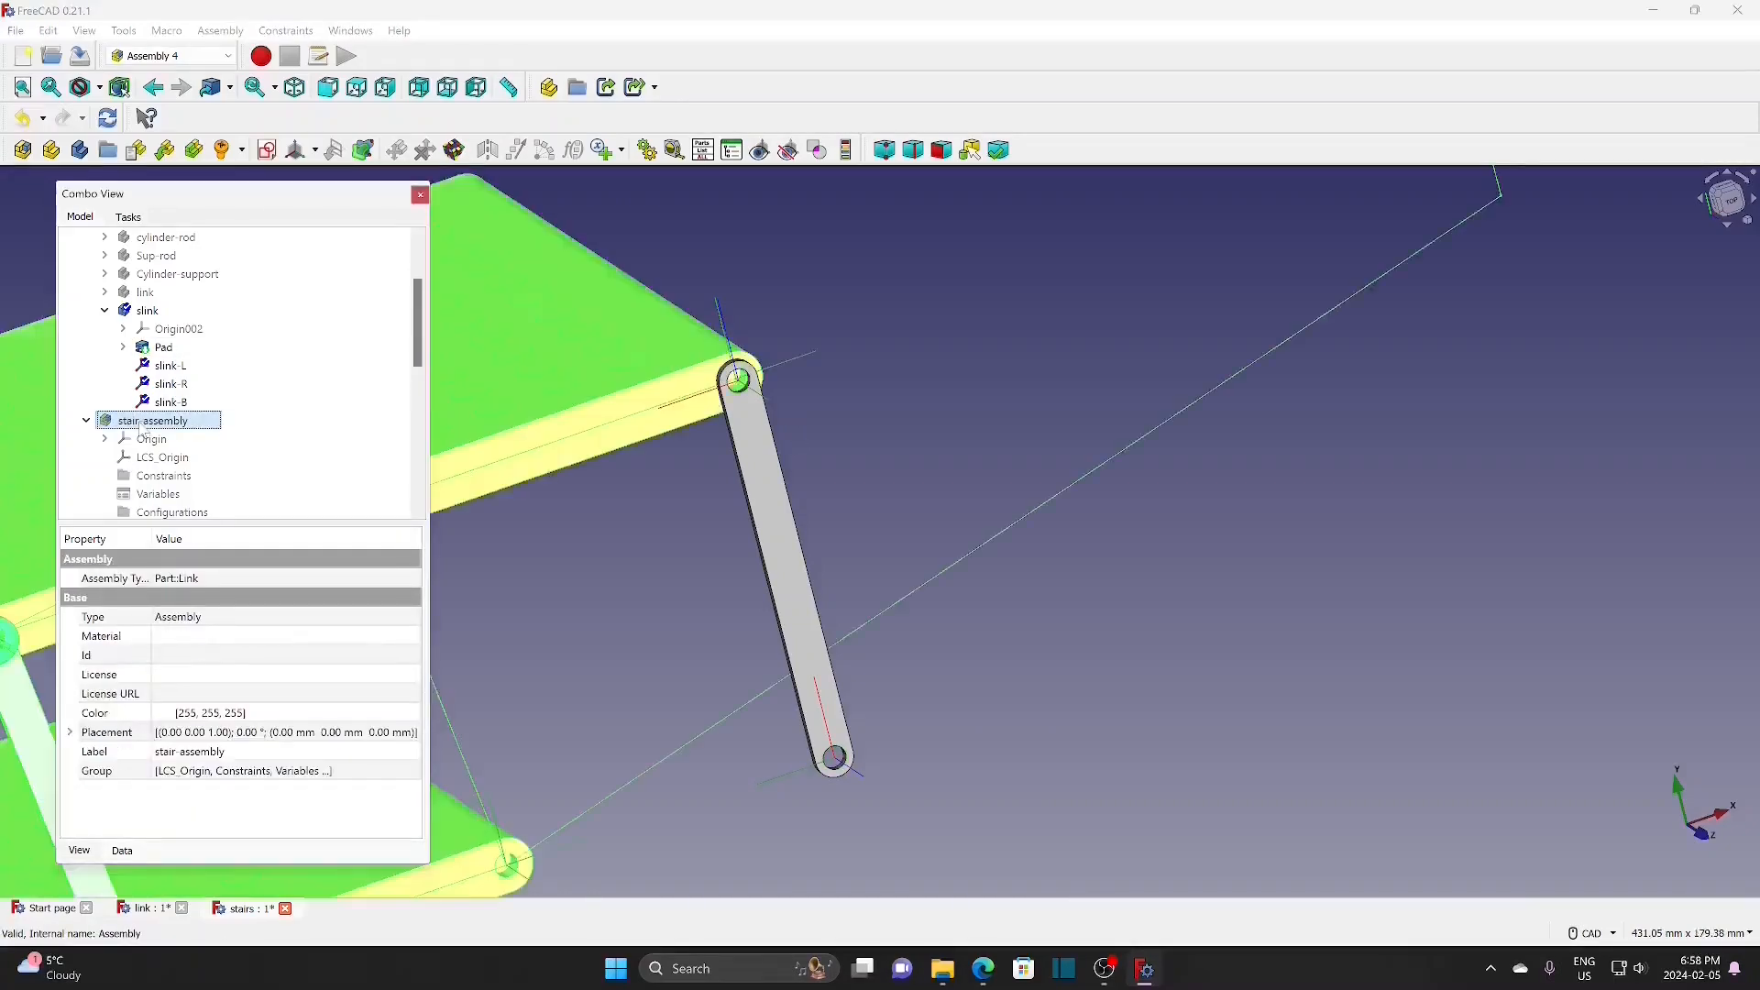
pyautogui.click(147, 310)
pyautogui.press('space')
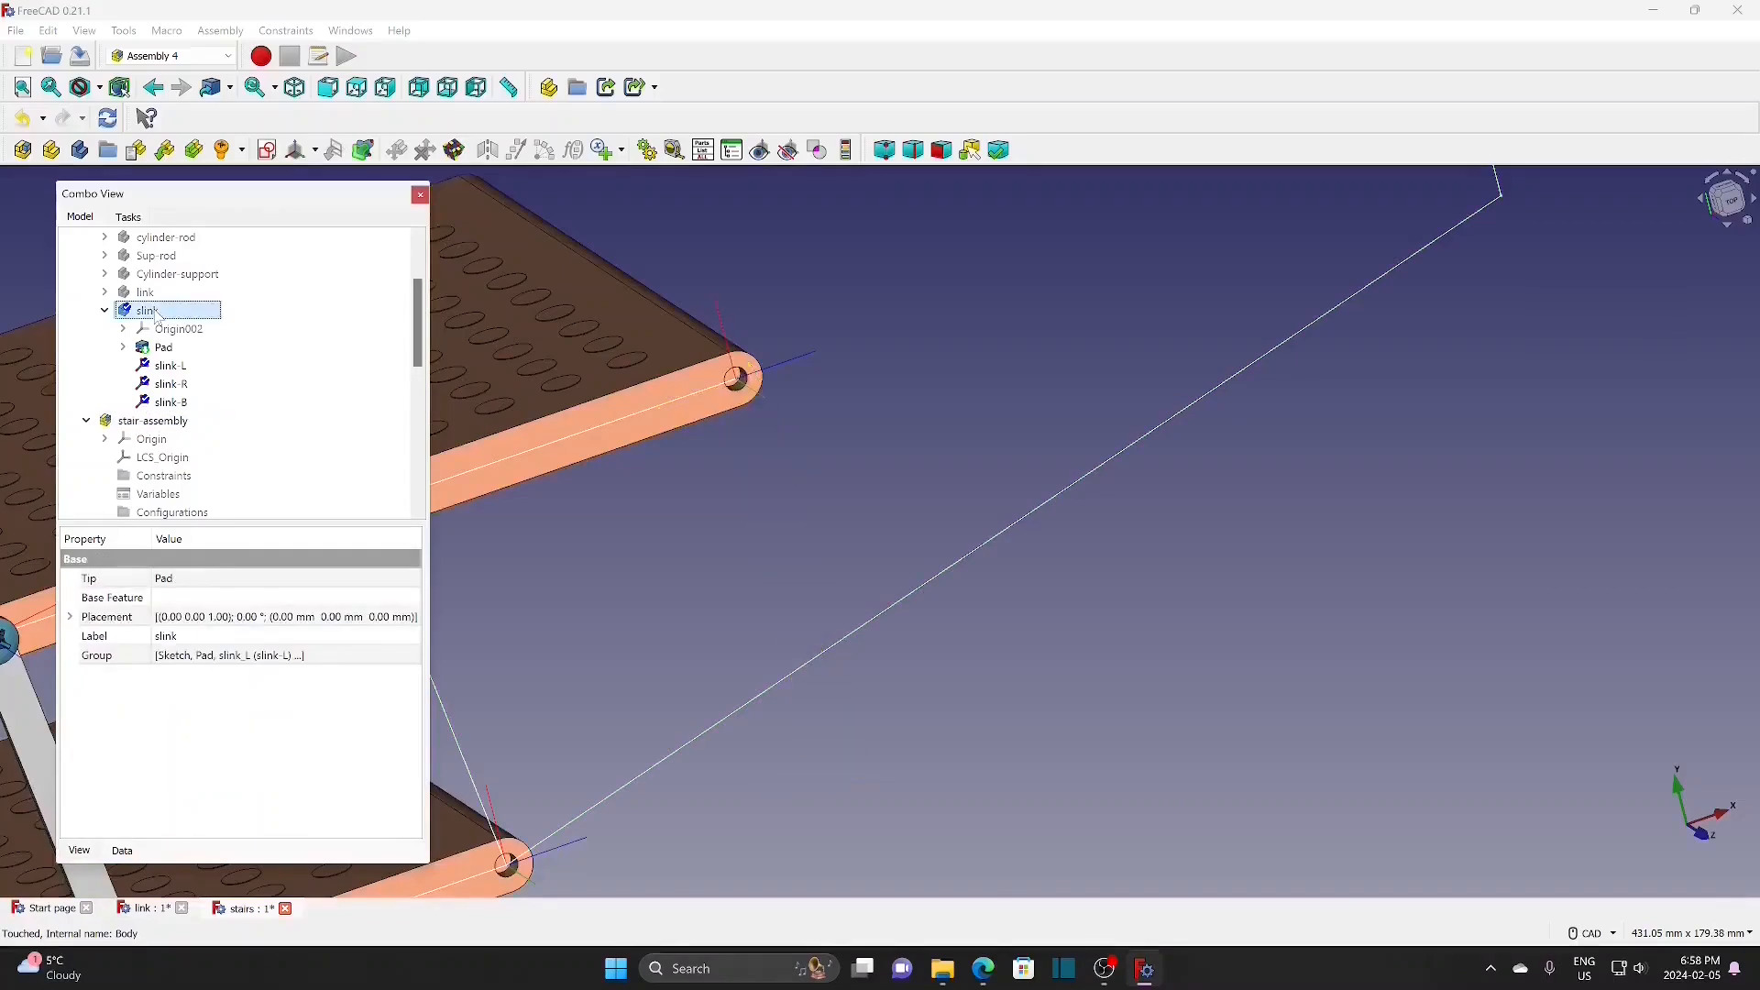
# Step: Insert slink as linked part slink001, attaching its slink-R point to the assembly's slink-1
pyautogui.click(151, 421)
pyautogui.click(165, 150)
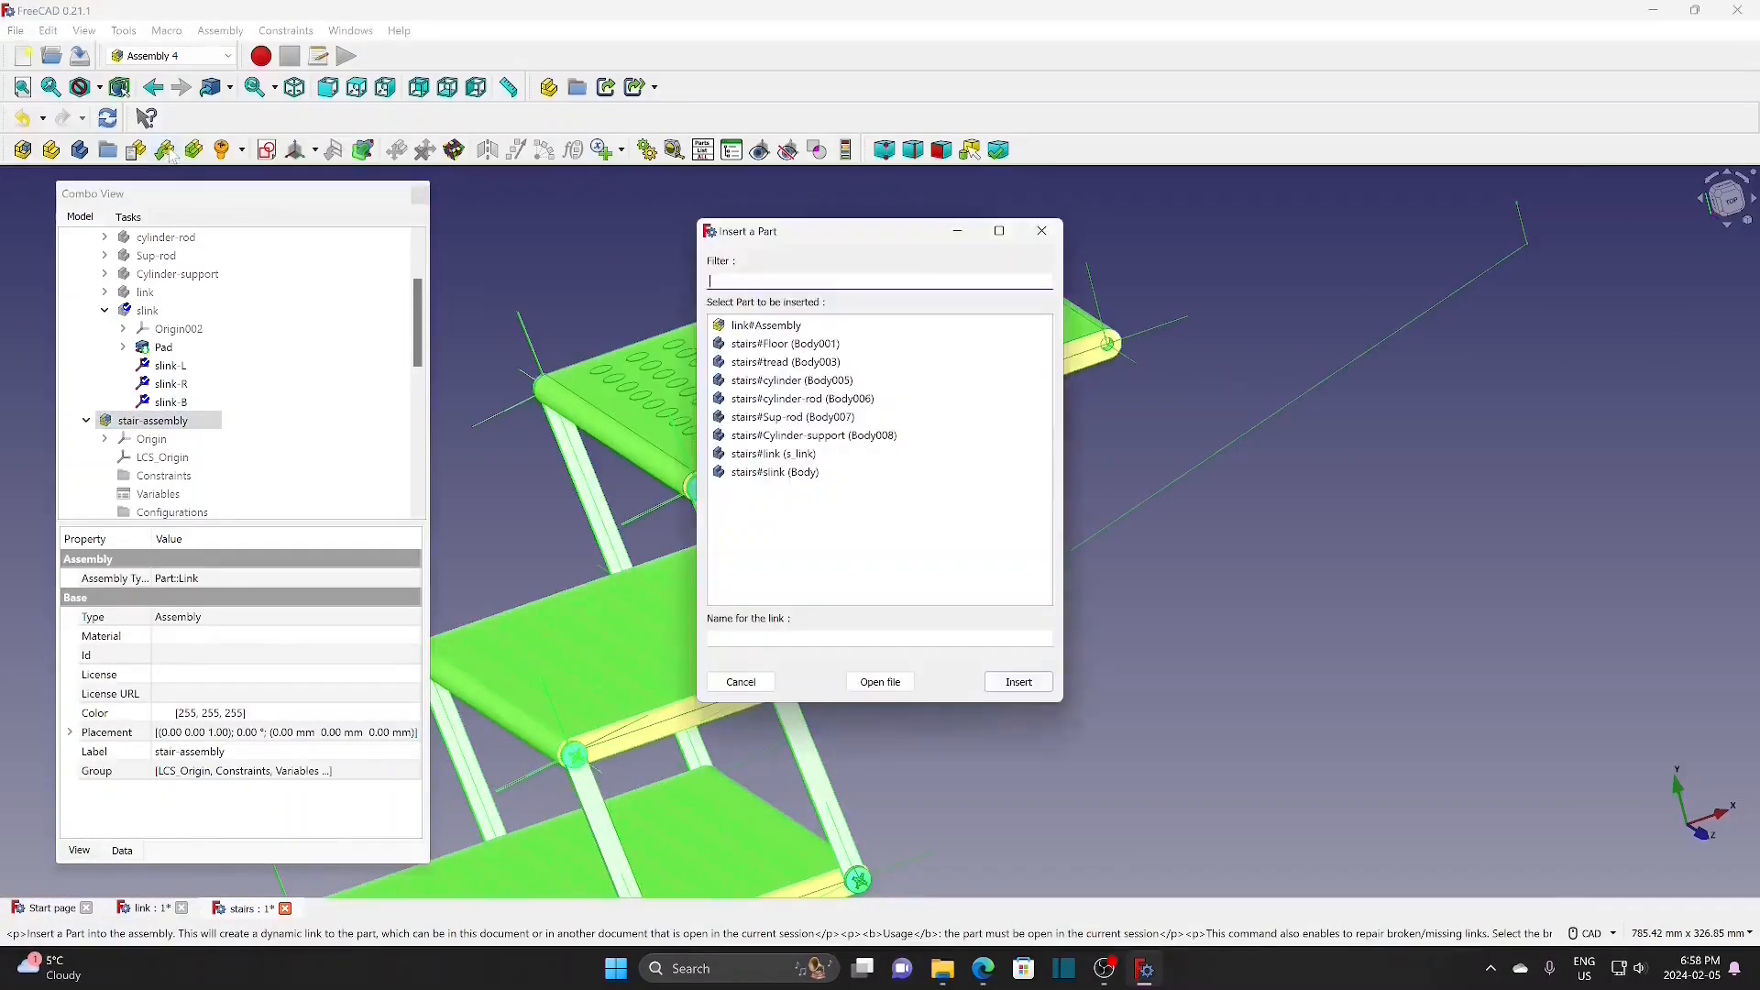
pyautogui.click(790, 472)
pyautogui.click(1009, 686)
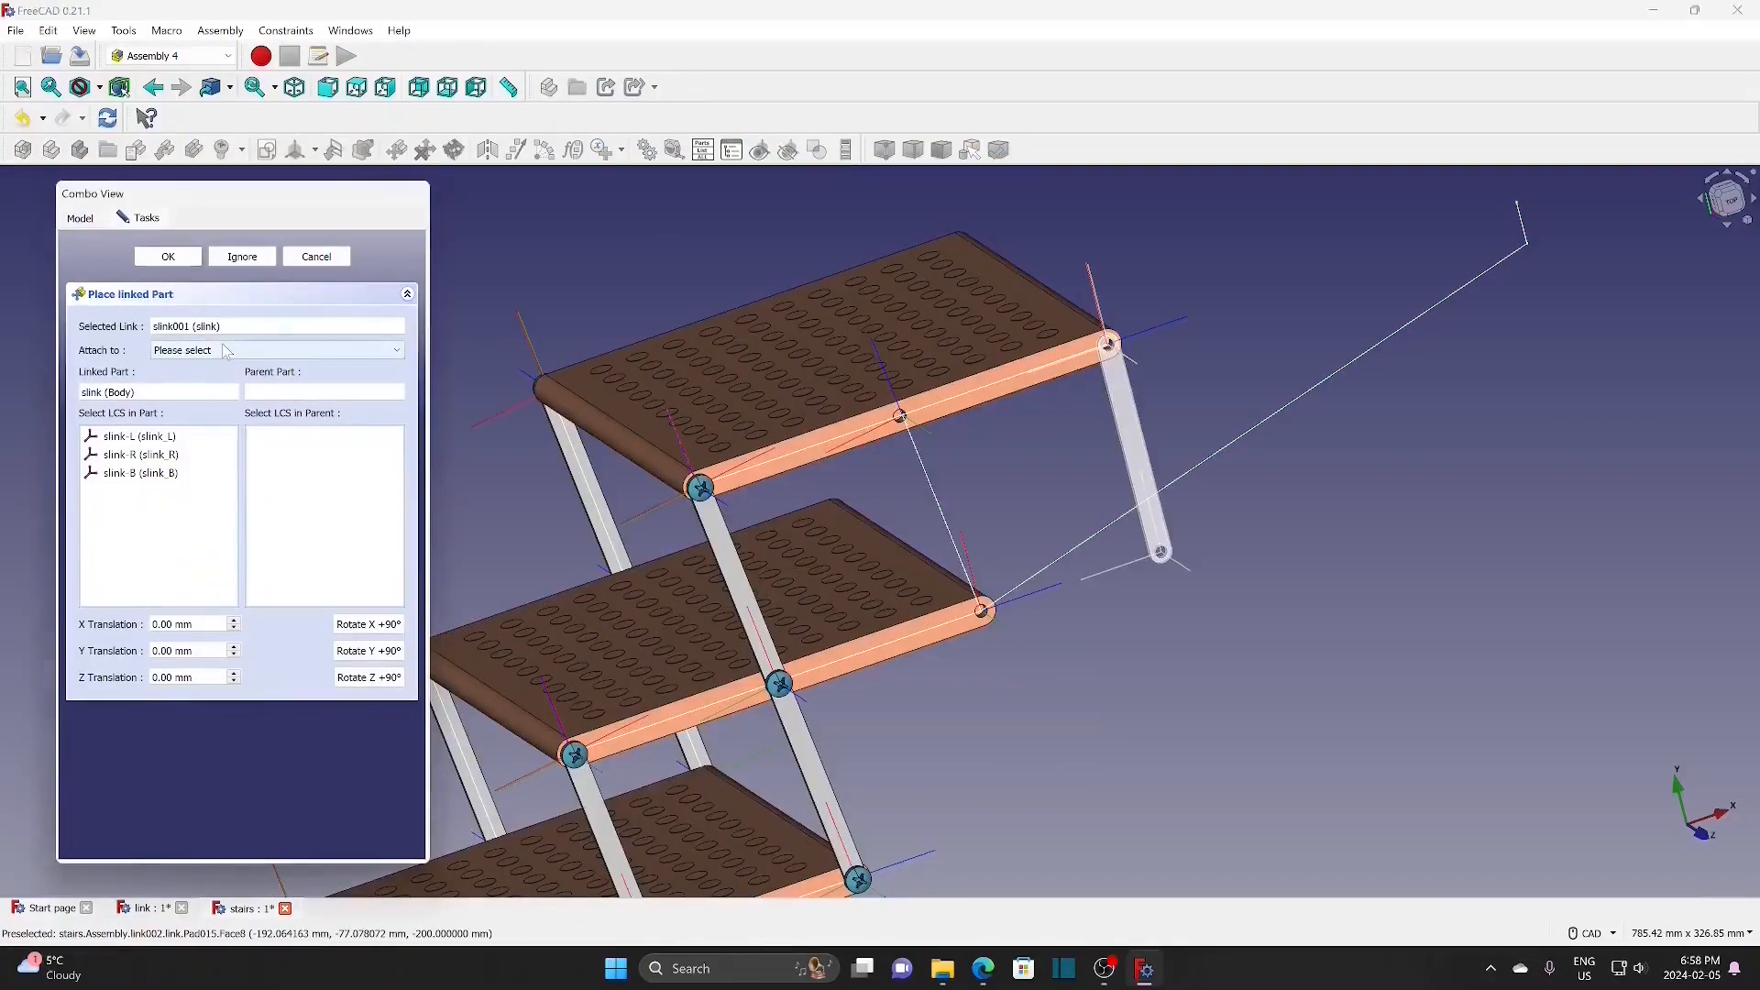
pyautogui.click(241, 351)
pyautogui.click(260, 376)
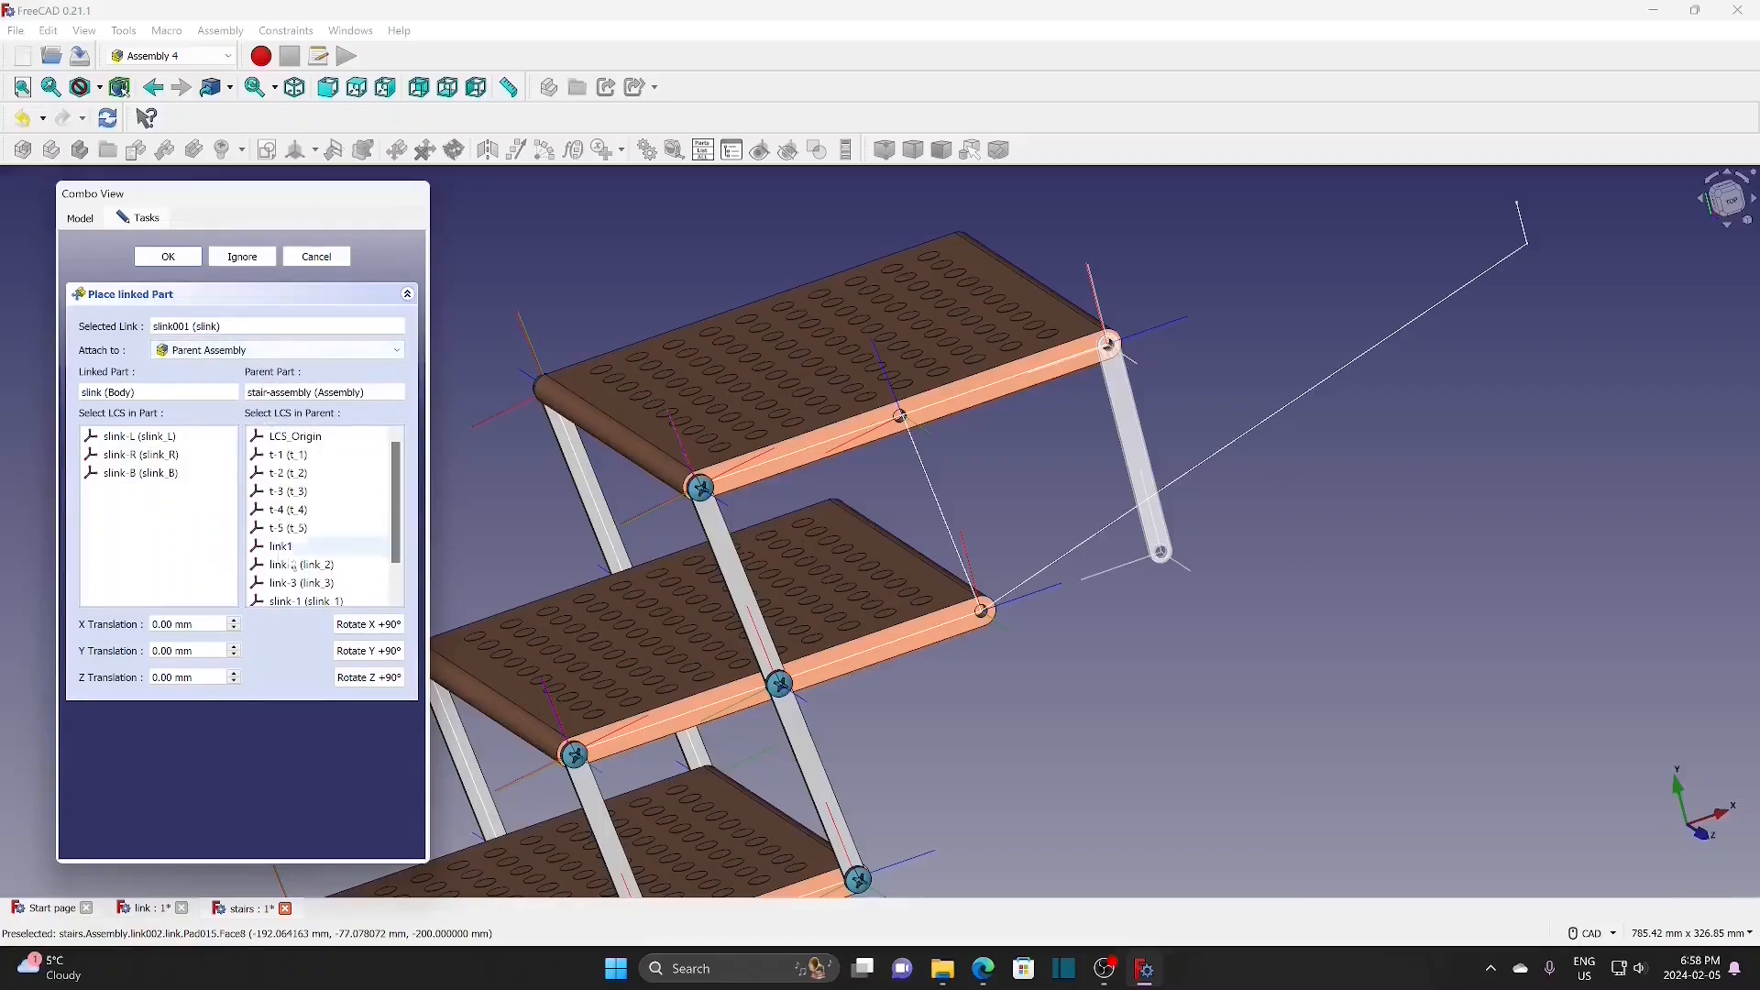
pyautogui.scroll(-1, 377, 584)
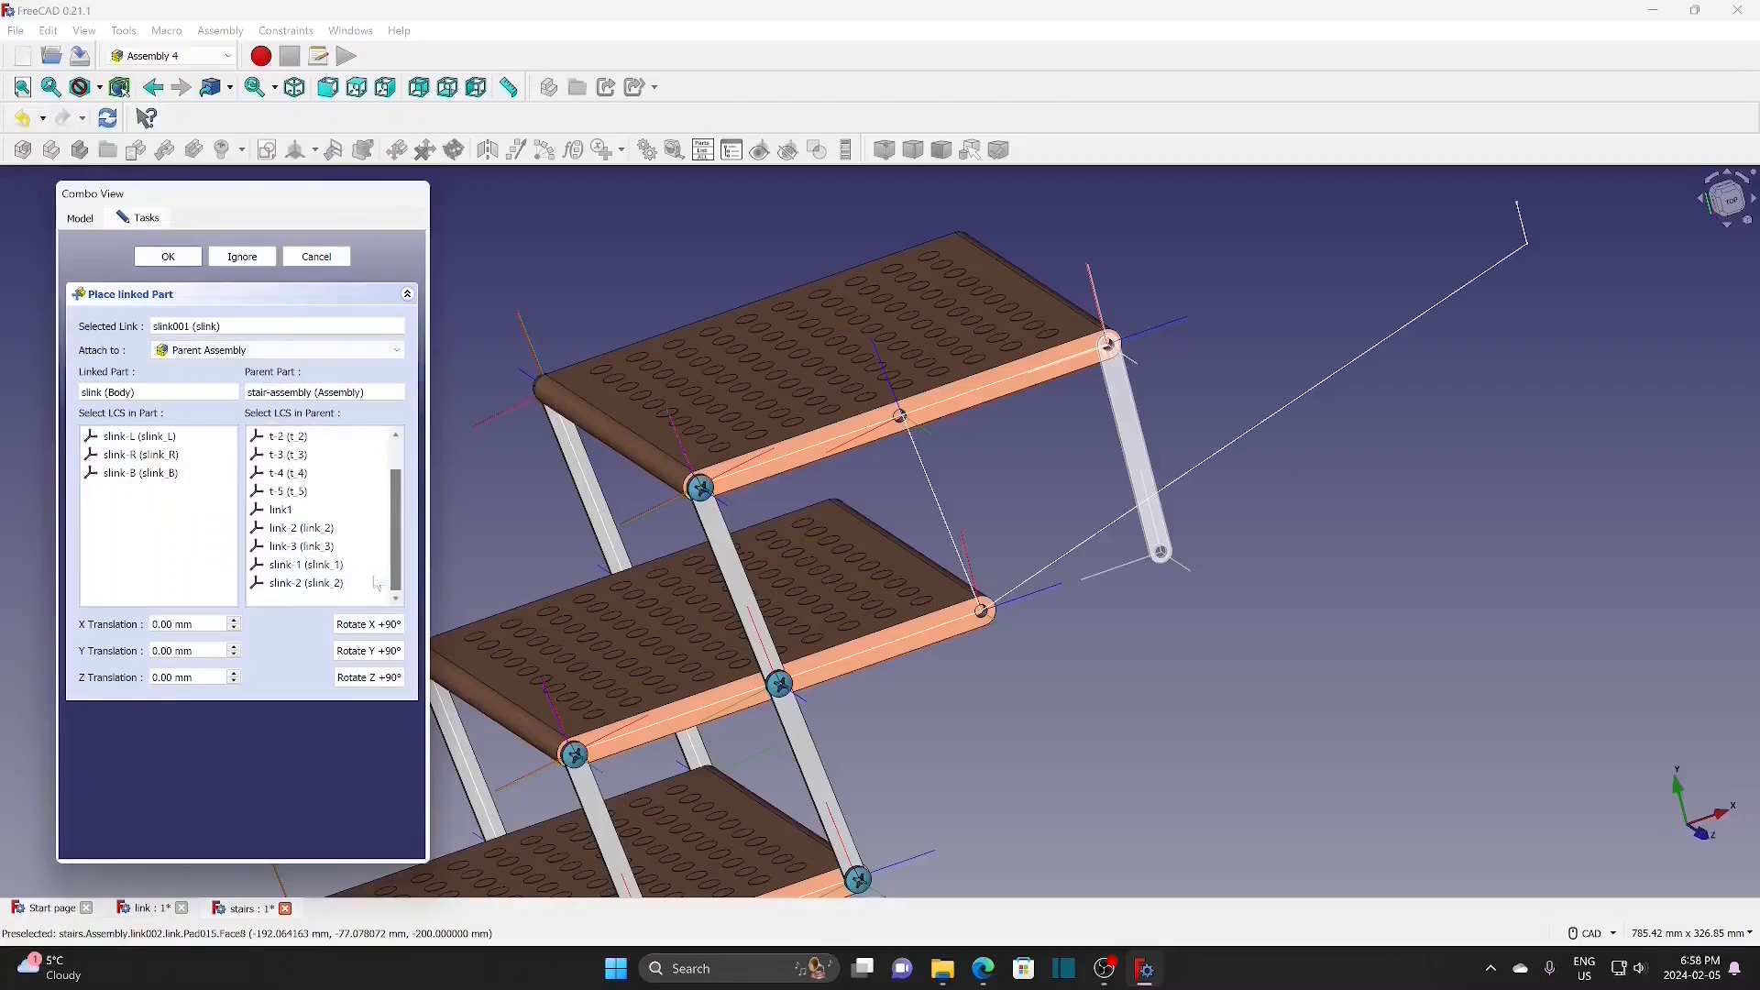
pyautogui.click(319, 565)
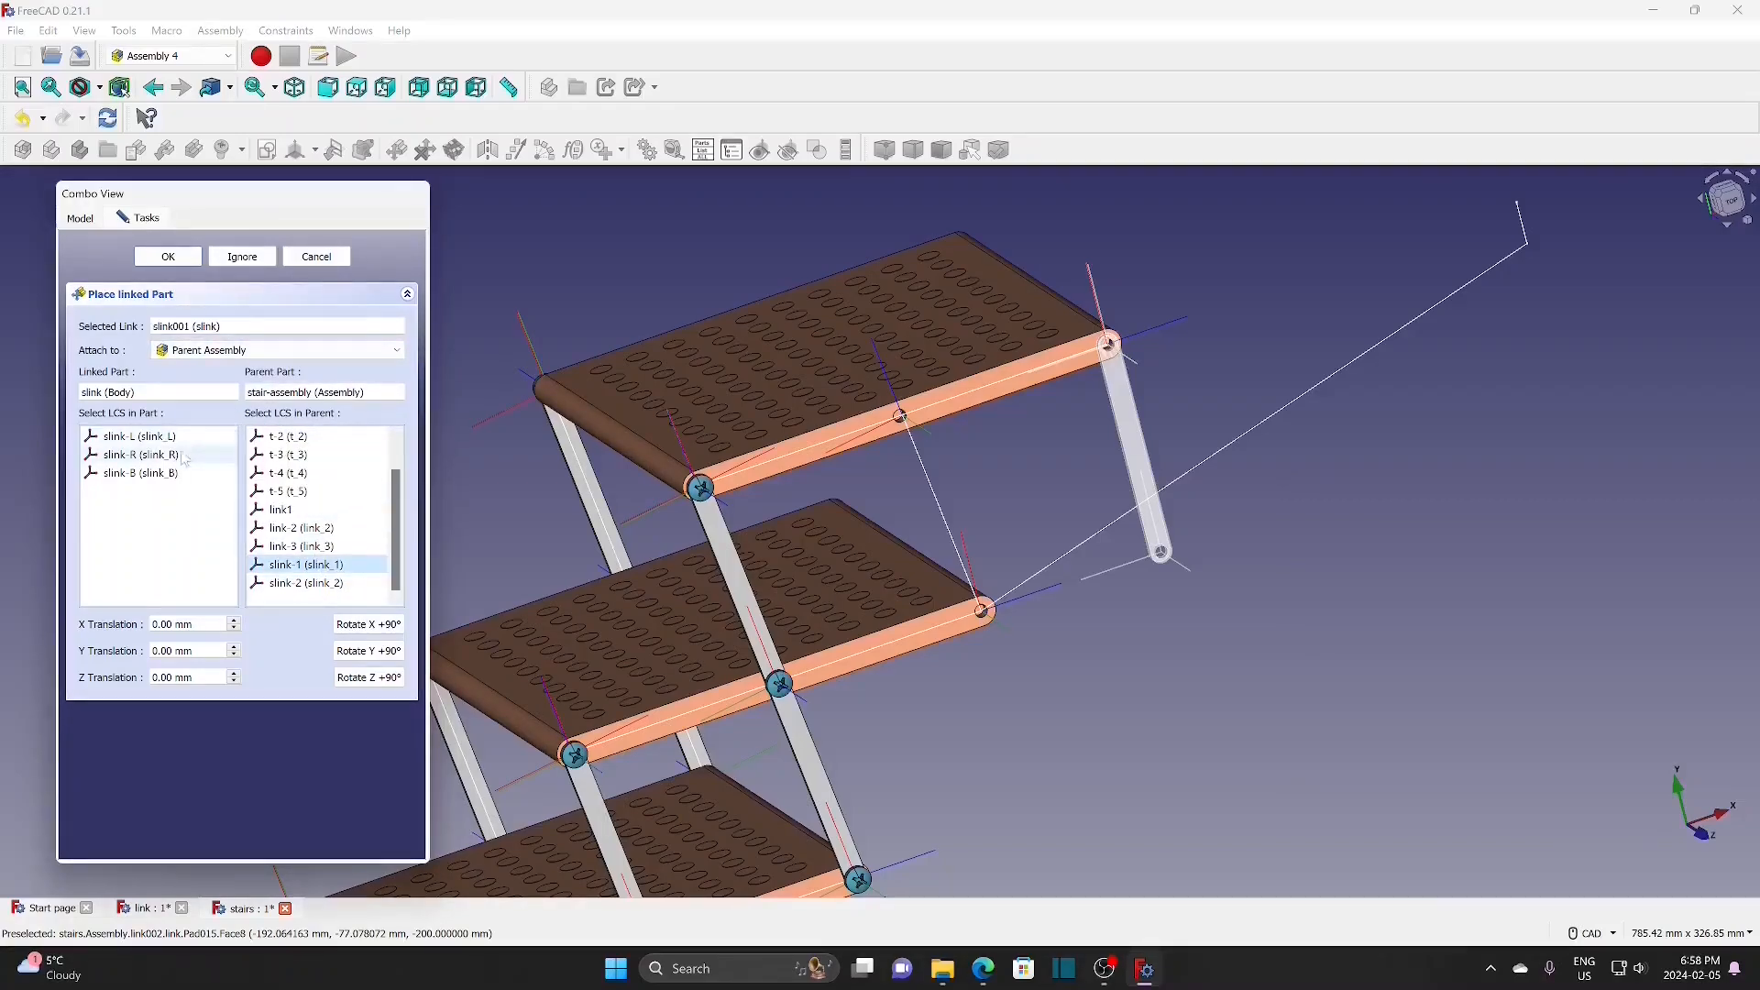
pyautogui.click(172, 455)
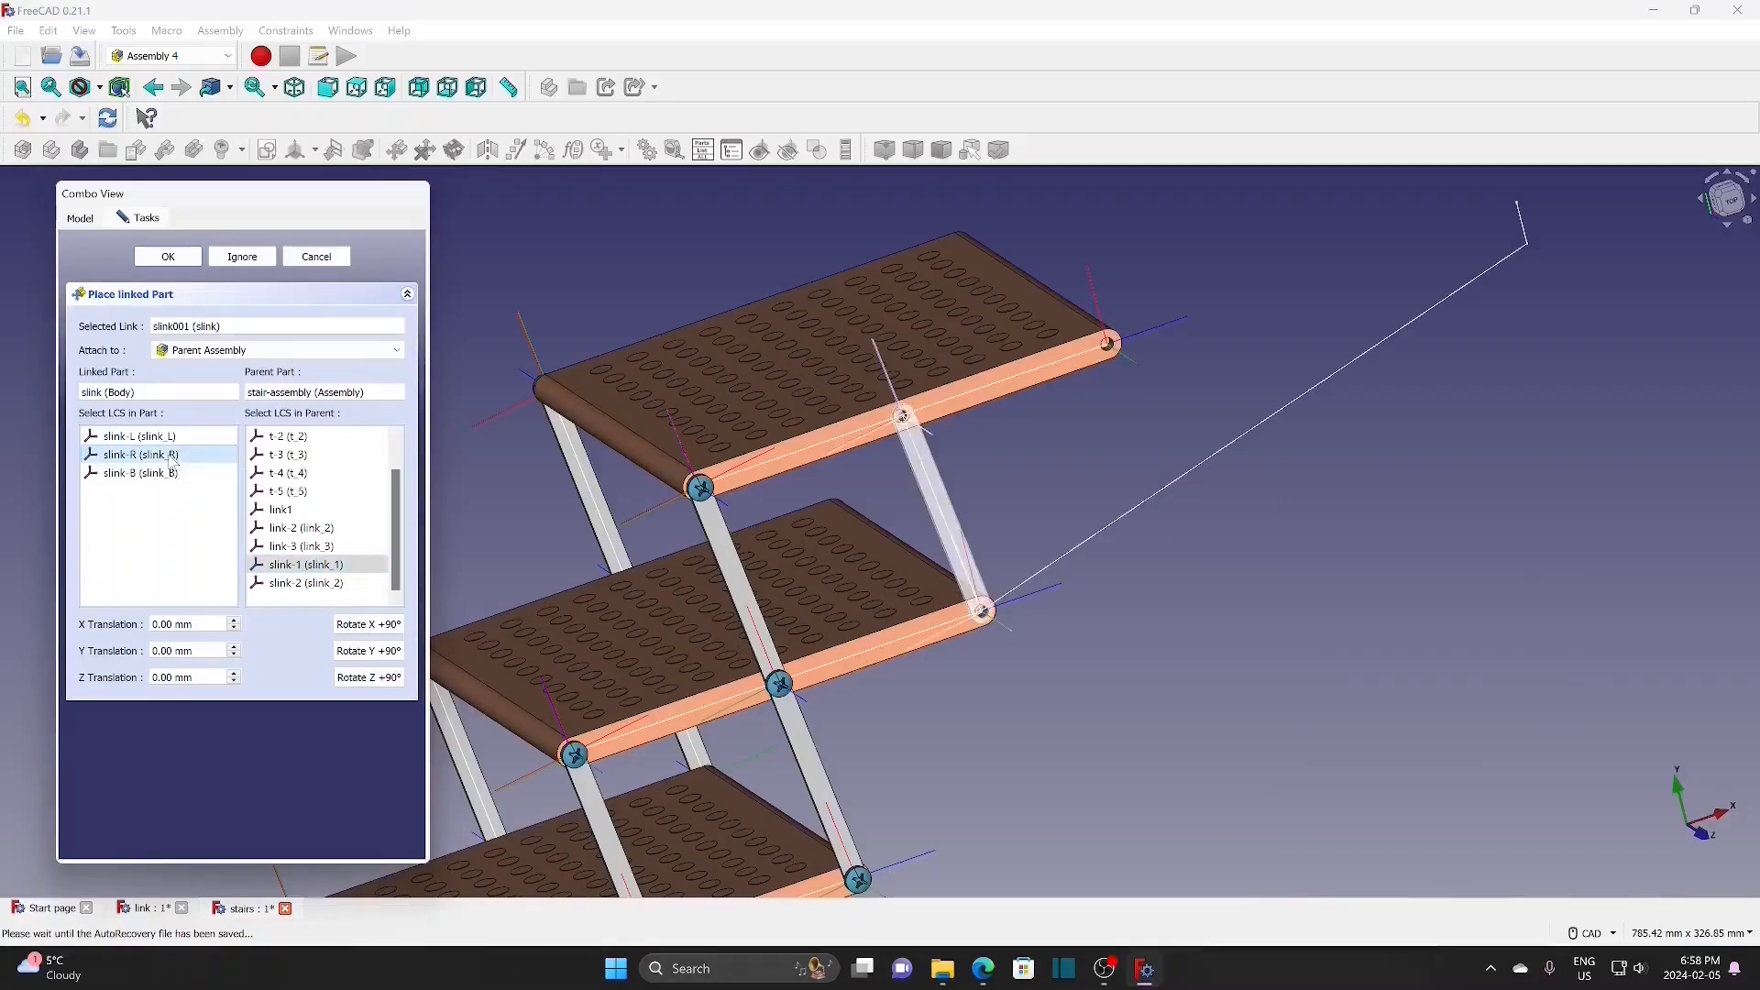
pyautogui.click(186, 258)
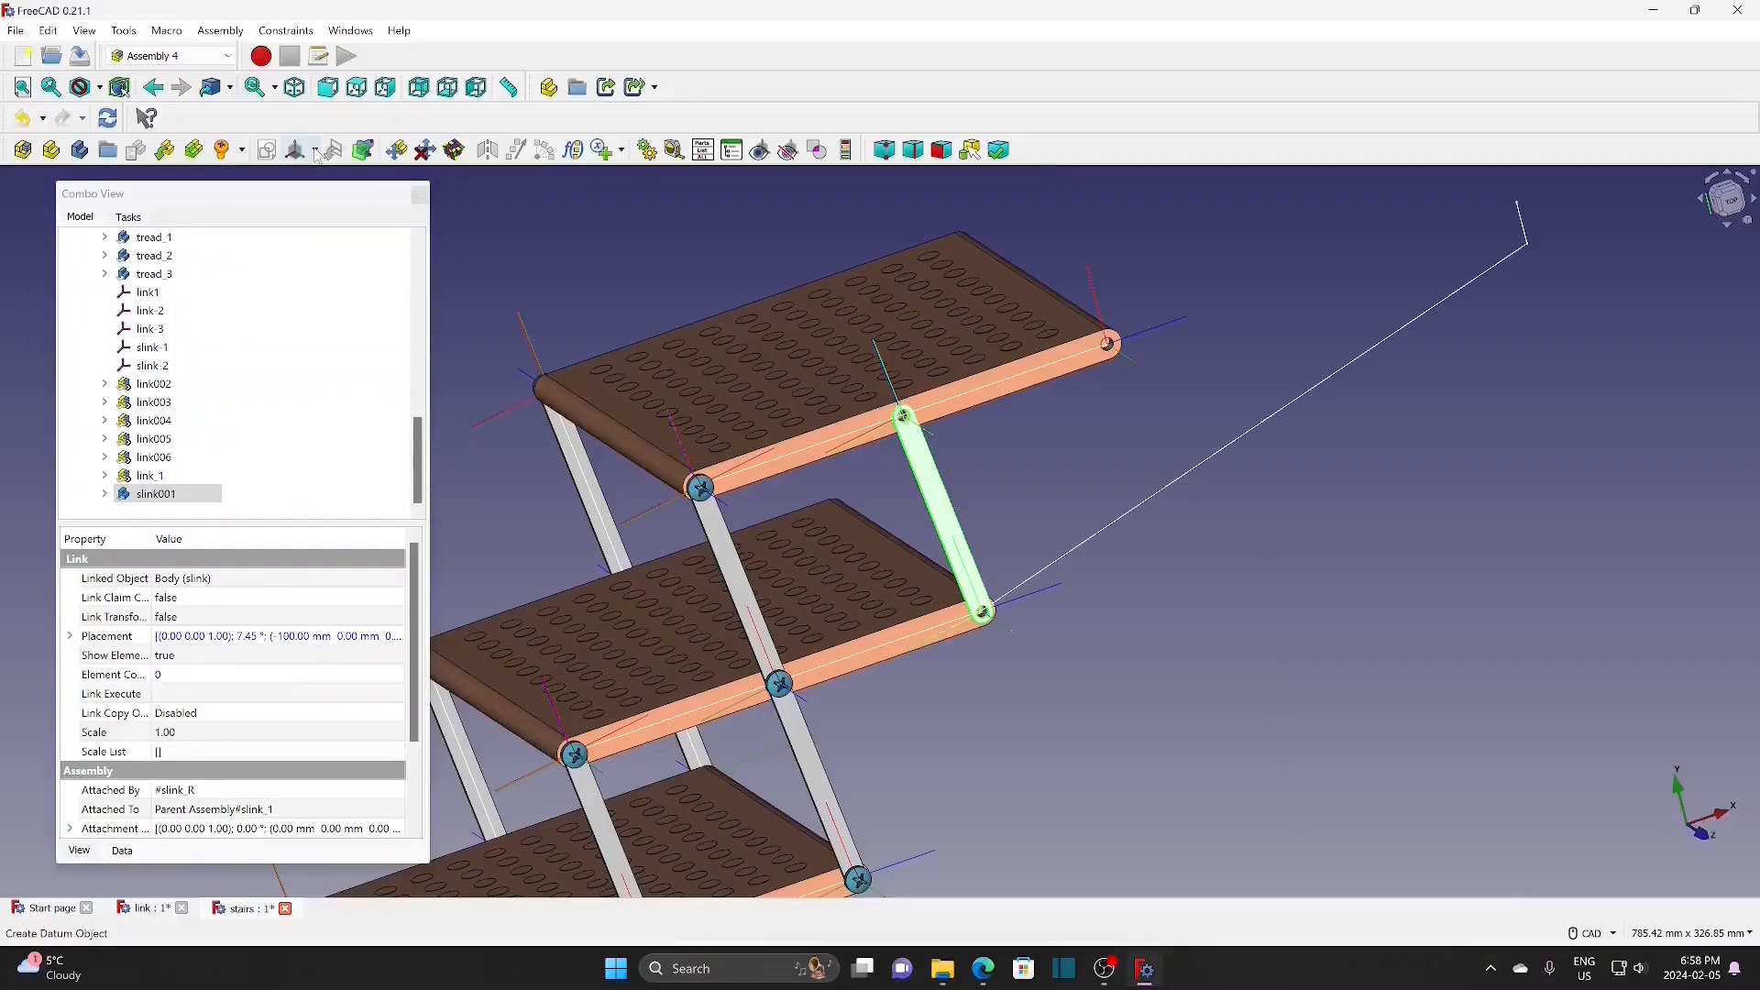
pyautogui.click(165, 151)
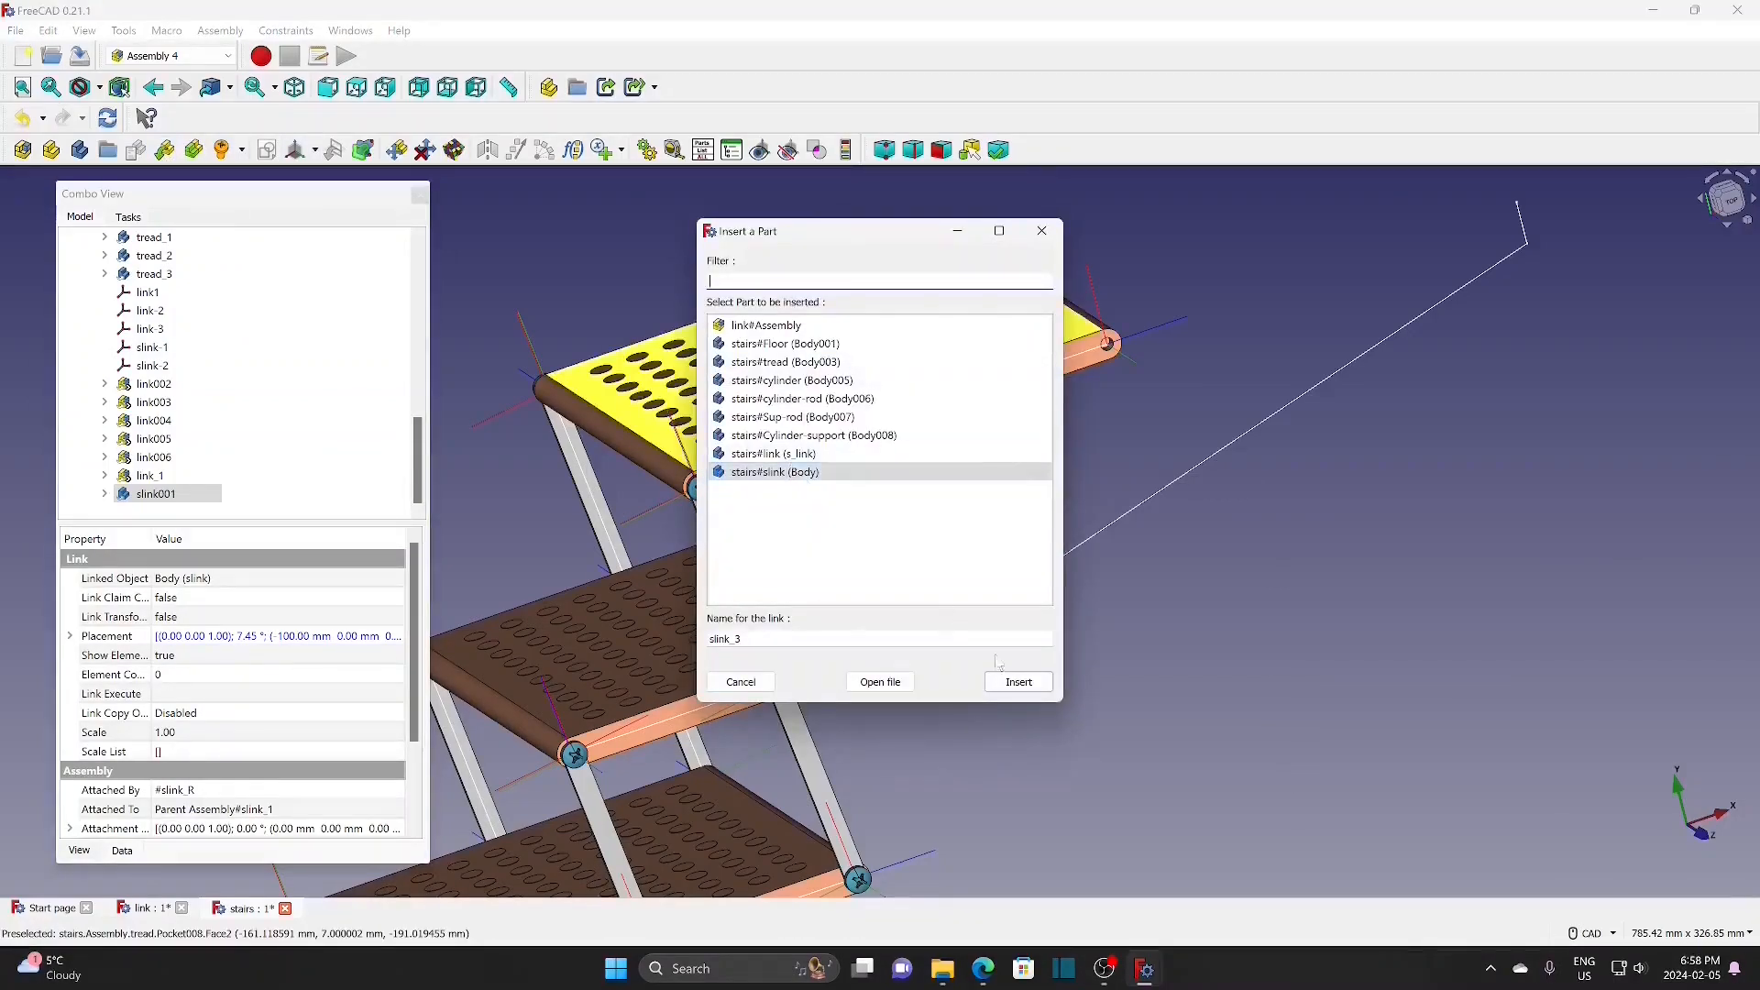
# Step: Place link bar slink_3 on slink-1 by its slink-L end, offset -200 mm in Y
pyautogui.click(1019, 682)
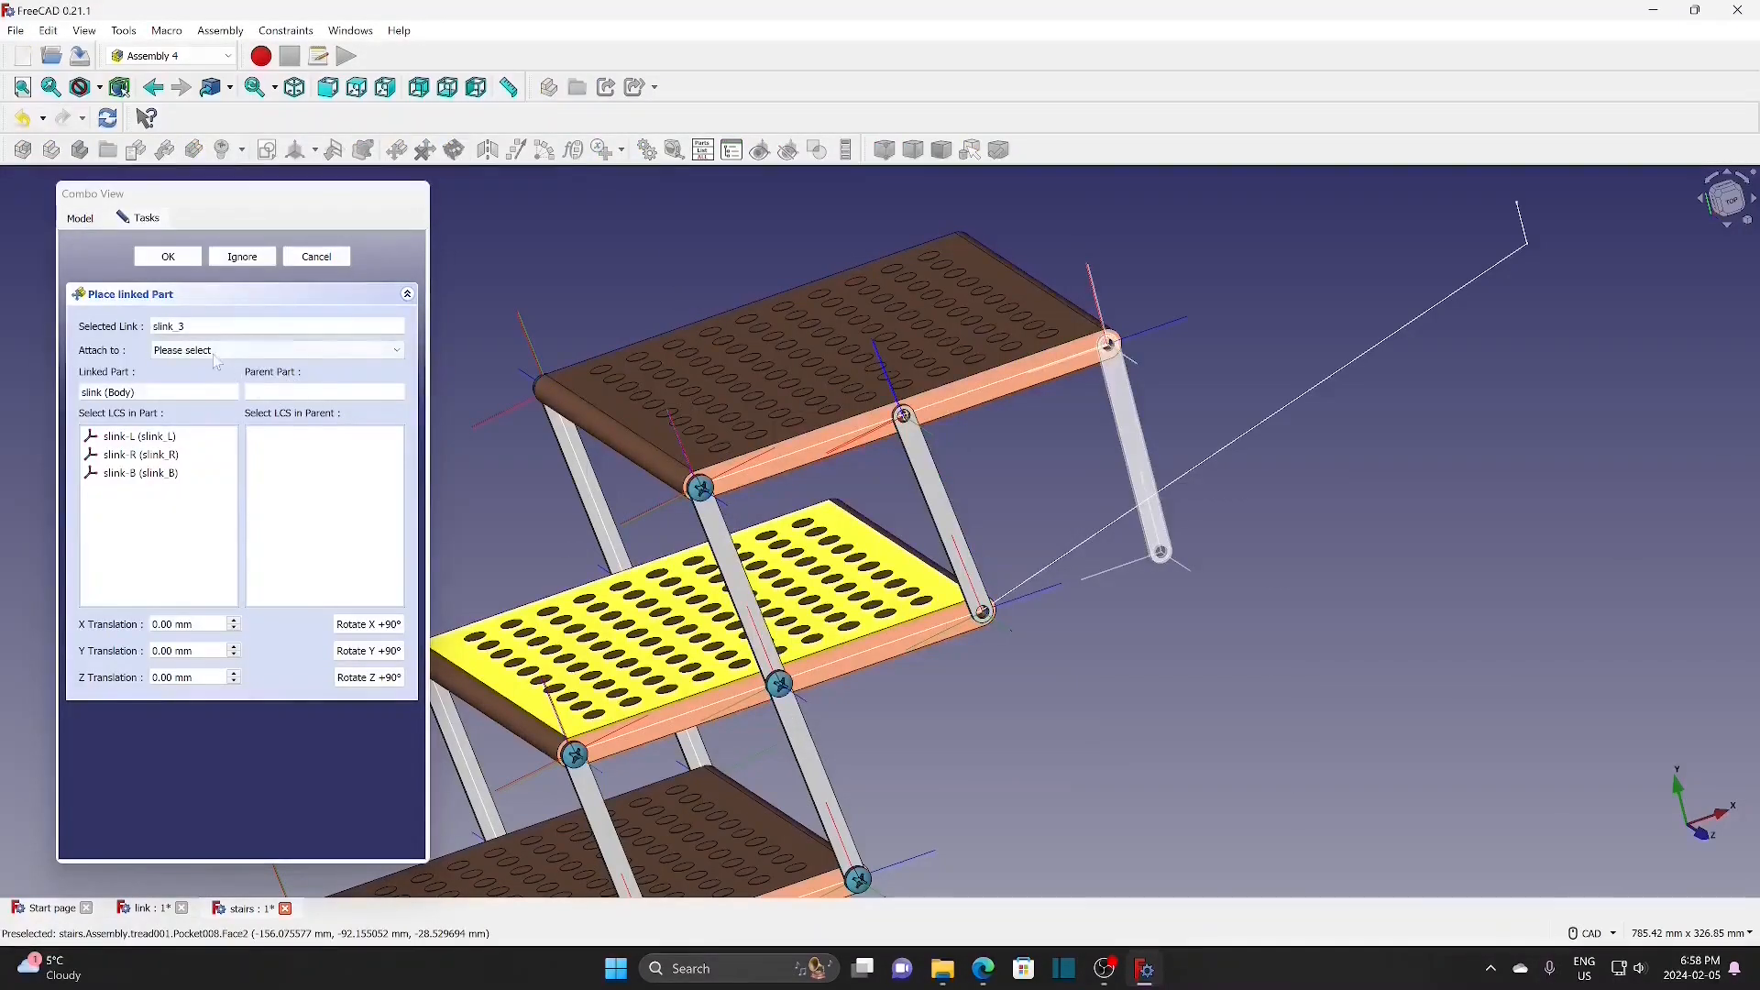
pyautogui.click(225, 350)
pyautogui.click(211, 380)
pyautogui.scroll(-2, 399, 516)
pyautogui.click(321, 564)
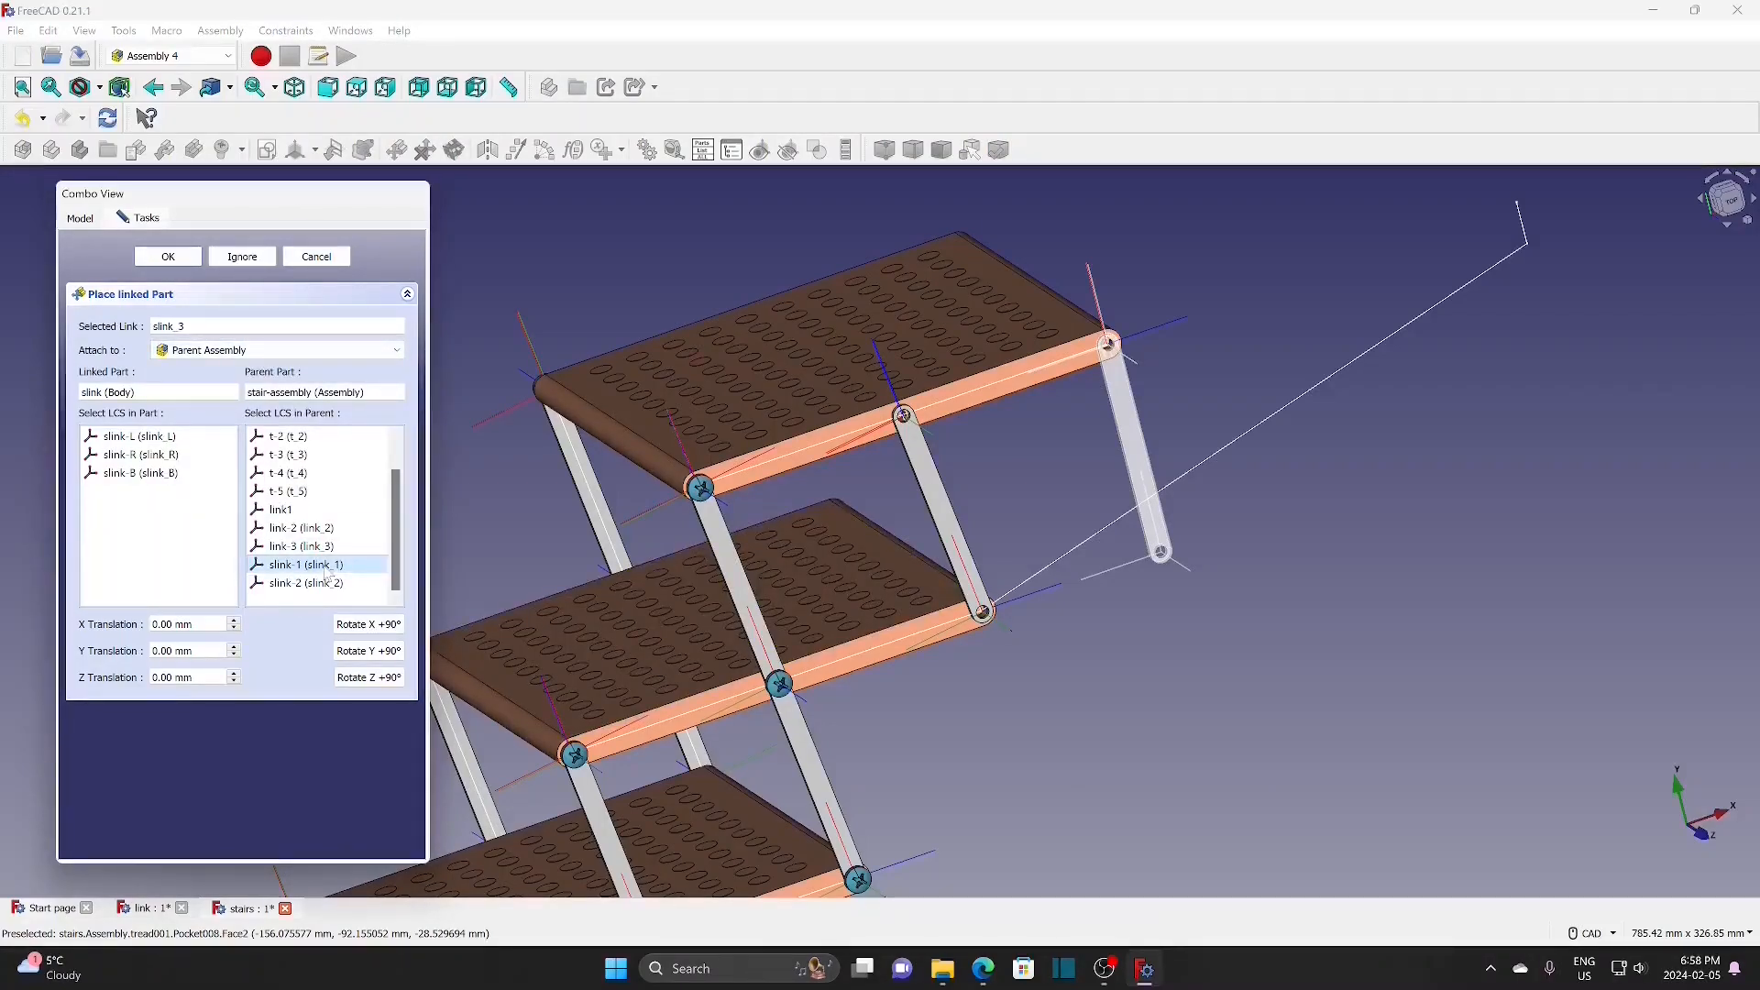
pyautogui.click(174, 437)
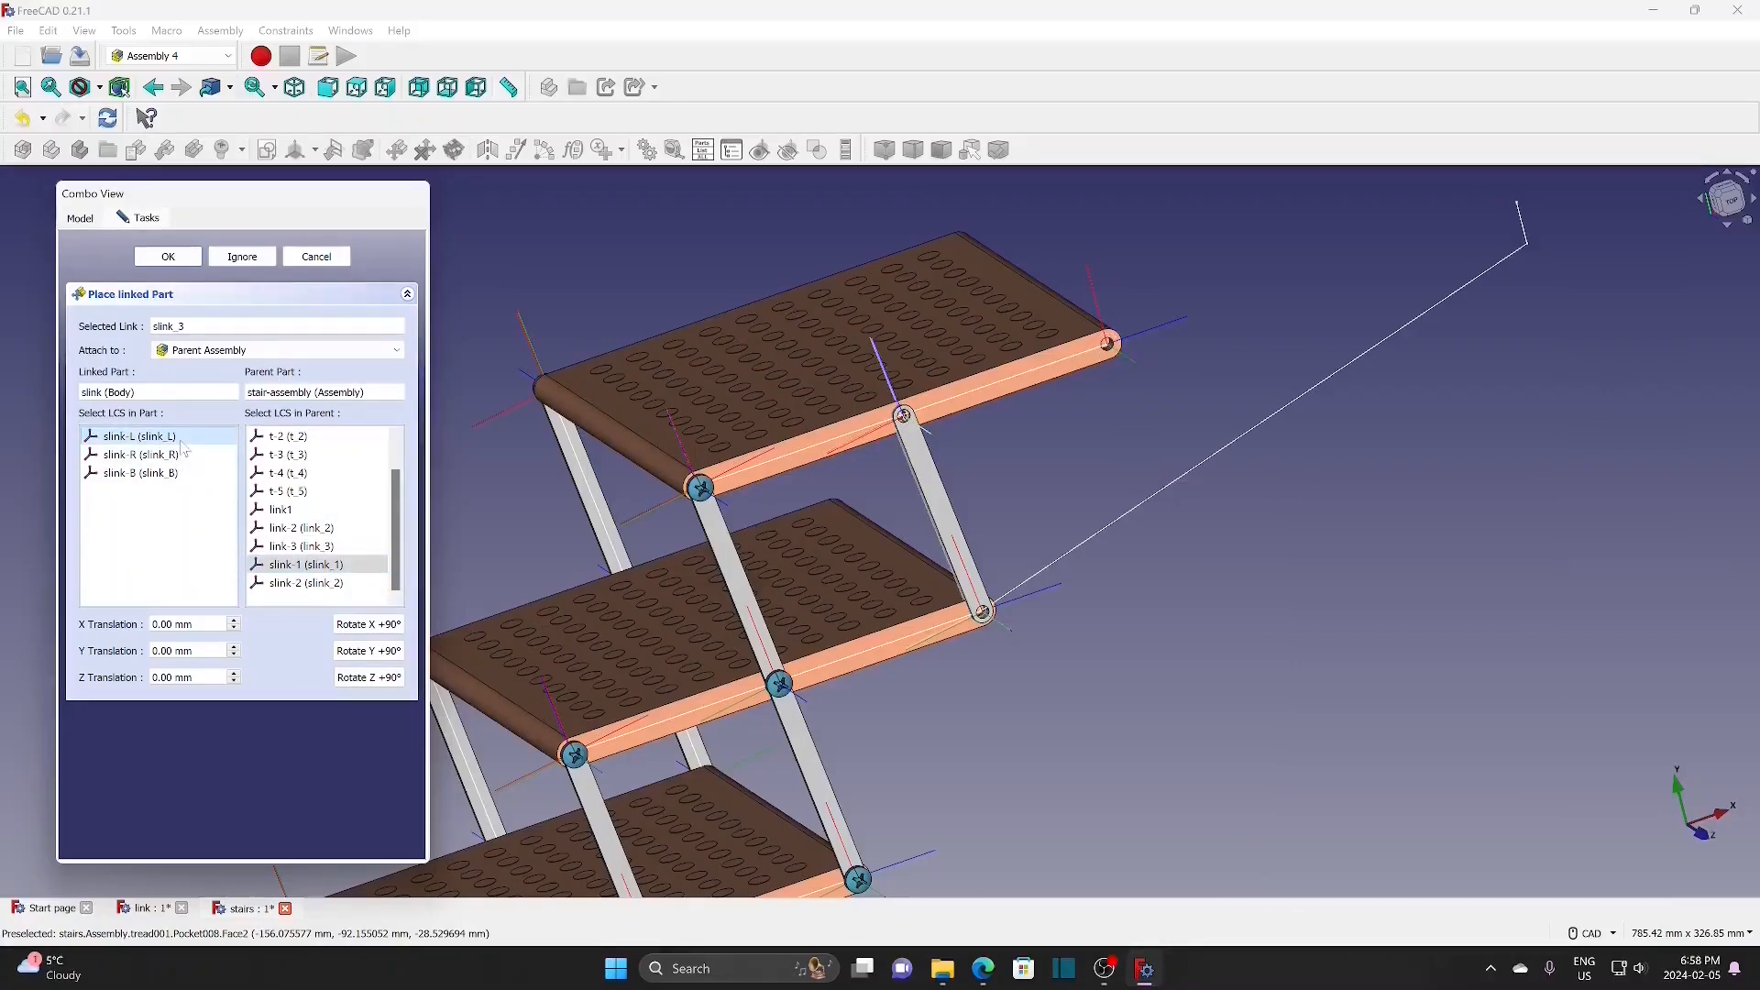
pyautogui.moveTo(196, 651); pyautogui.dragTo(136, 650)
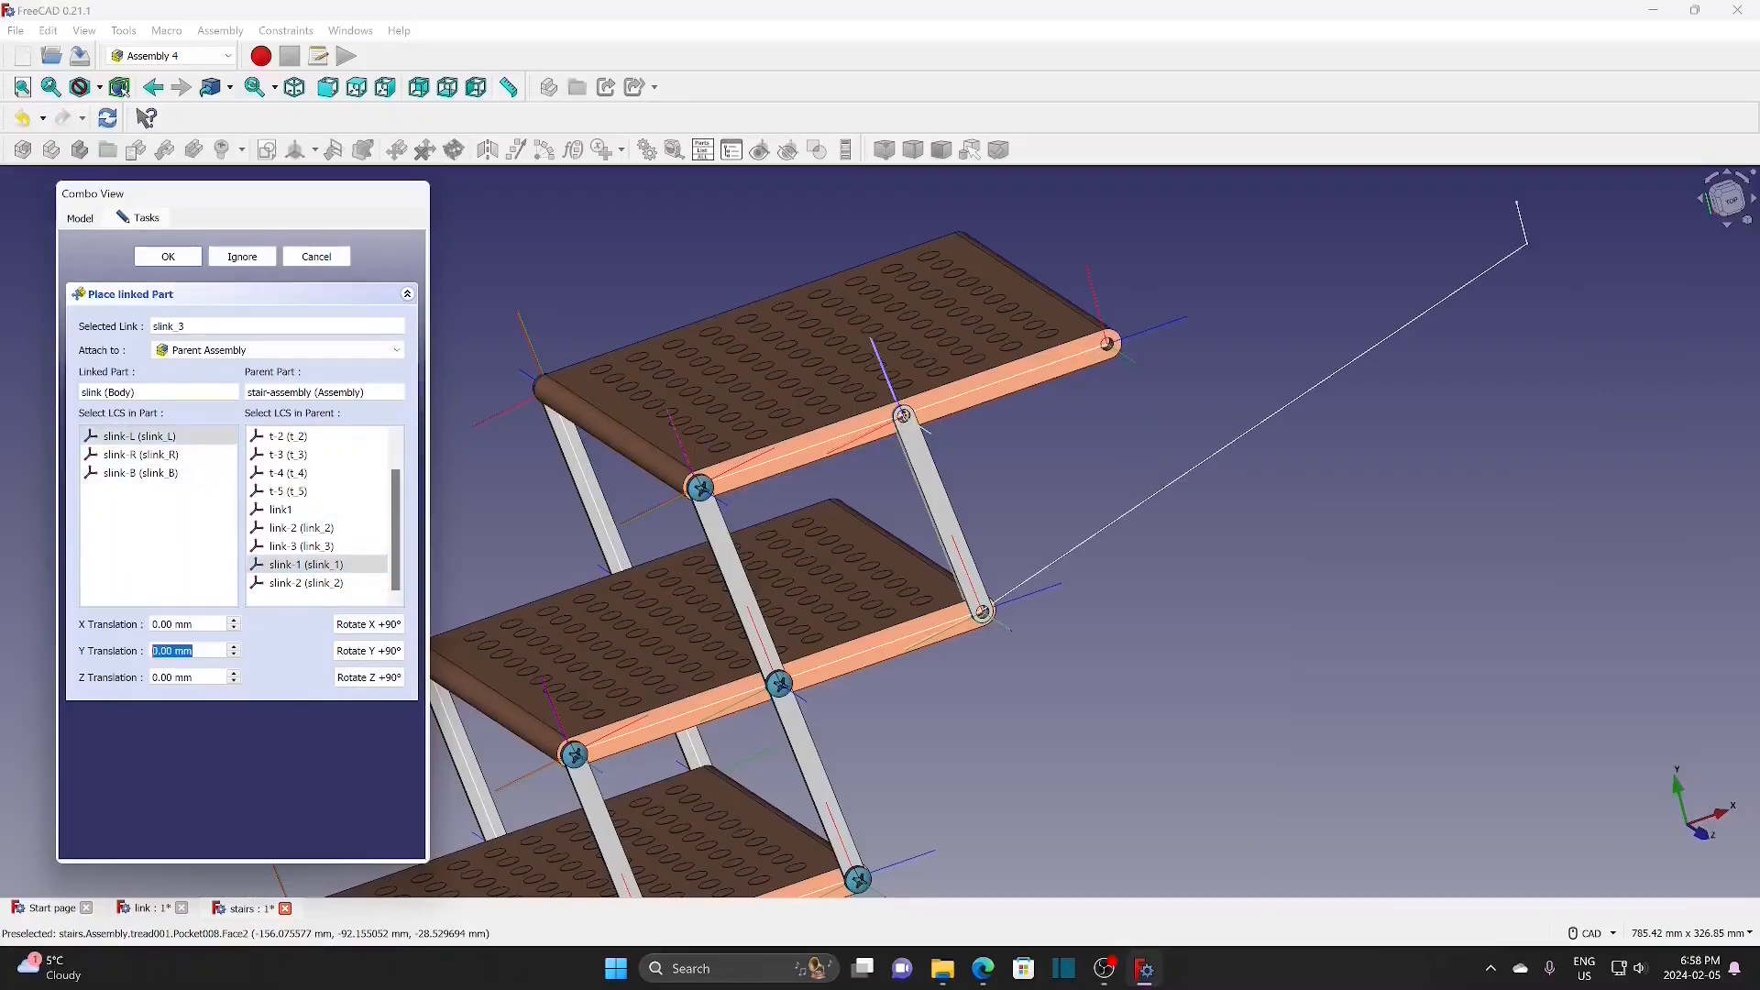
pyautogui.write('-')
pyautogui.write('00')
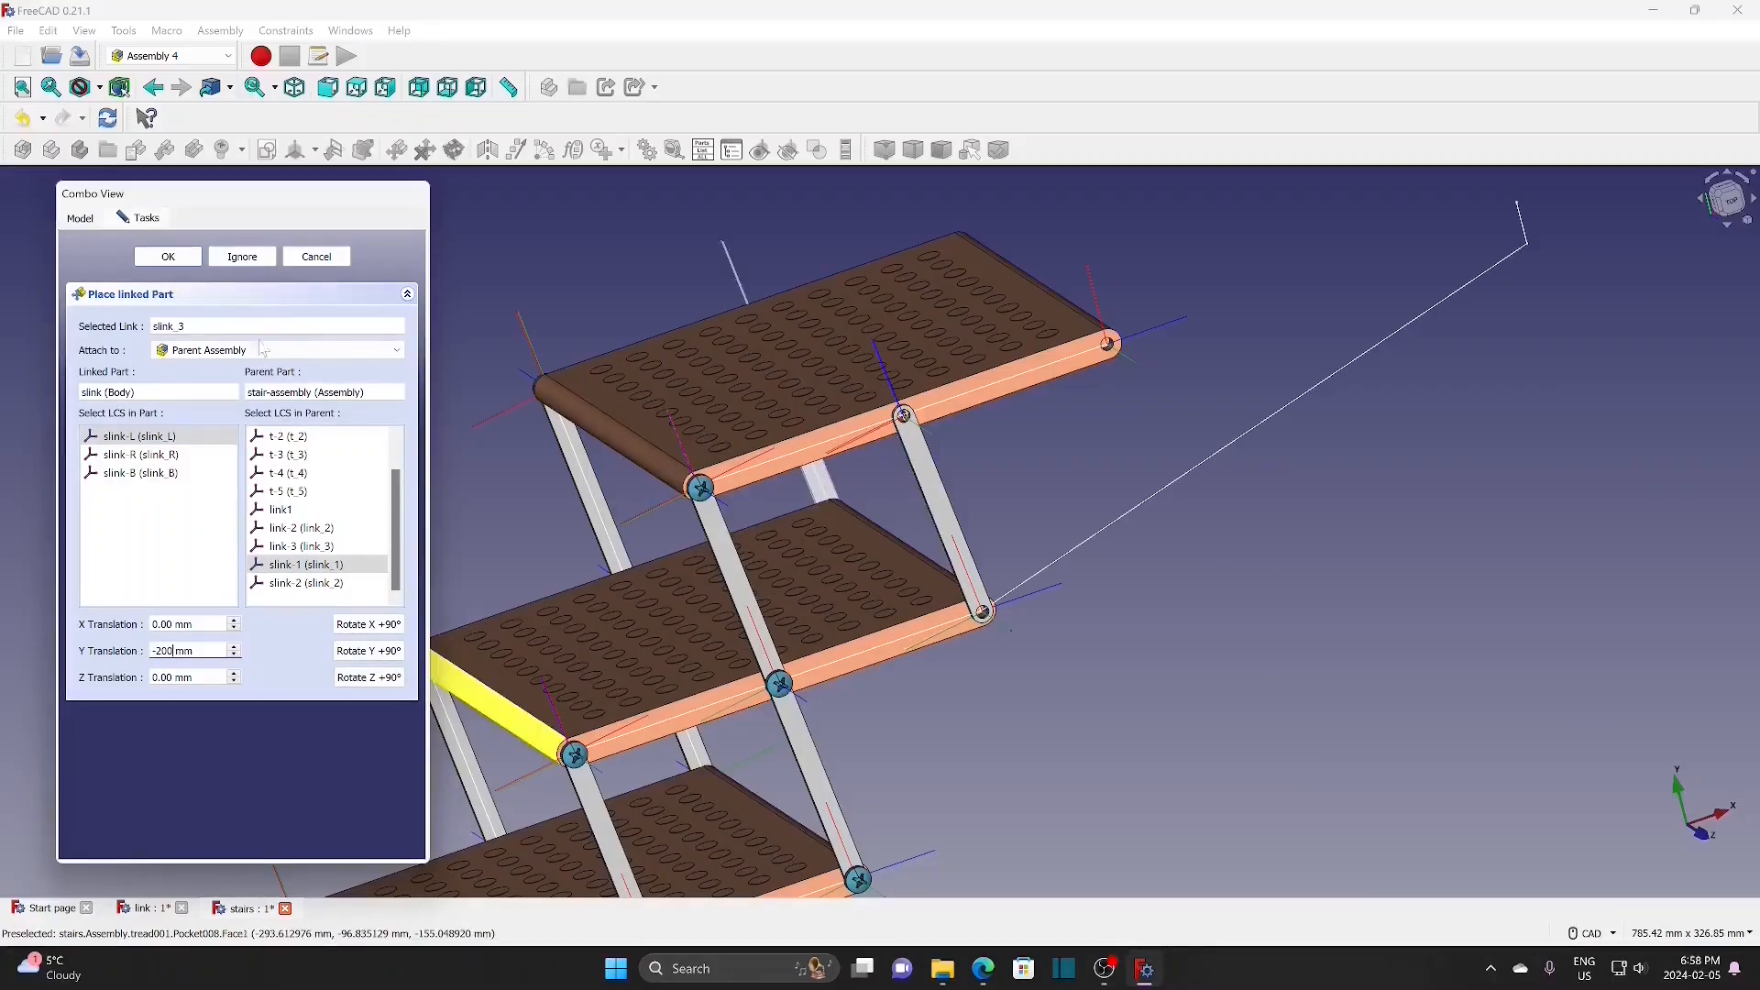
pyautogui.click(168, 256)
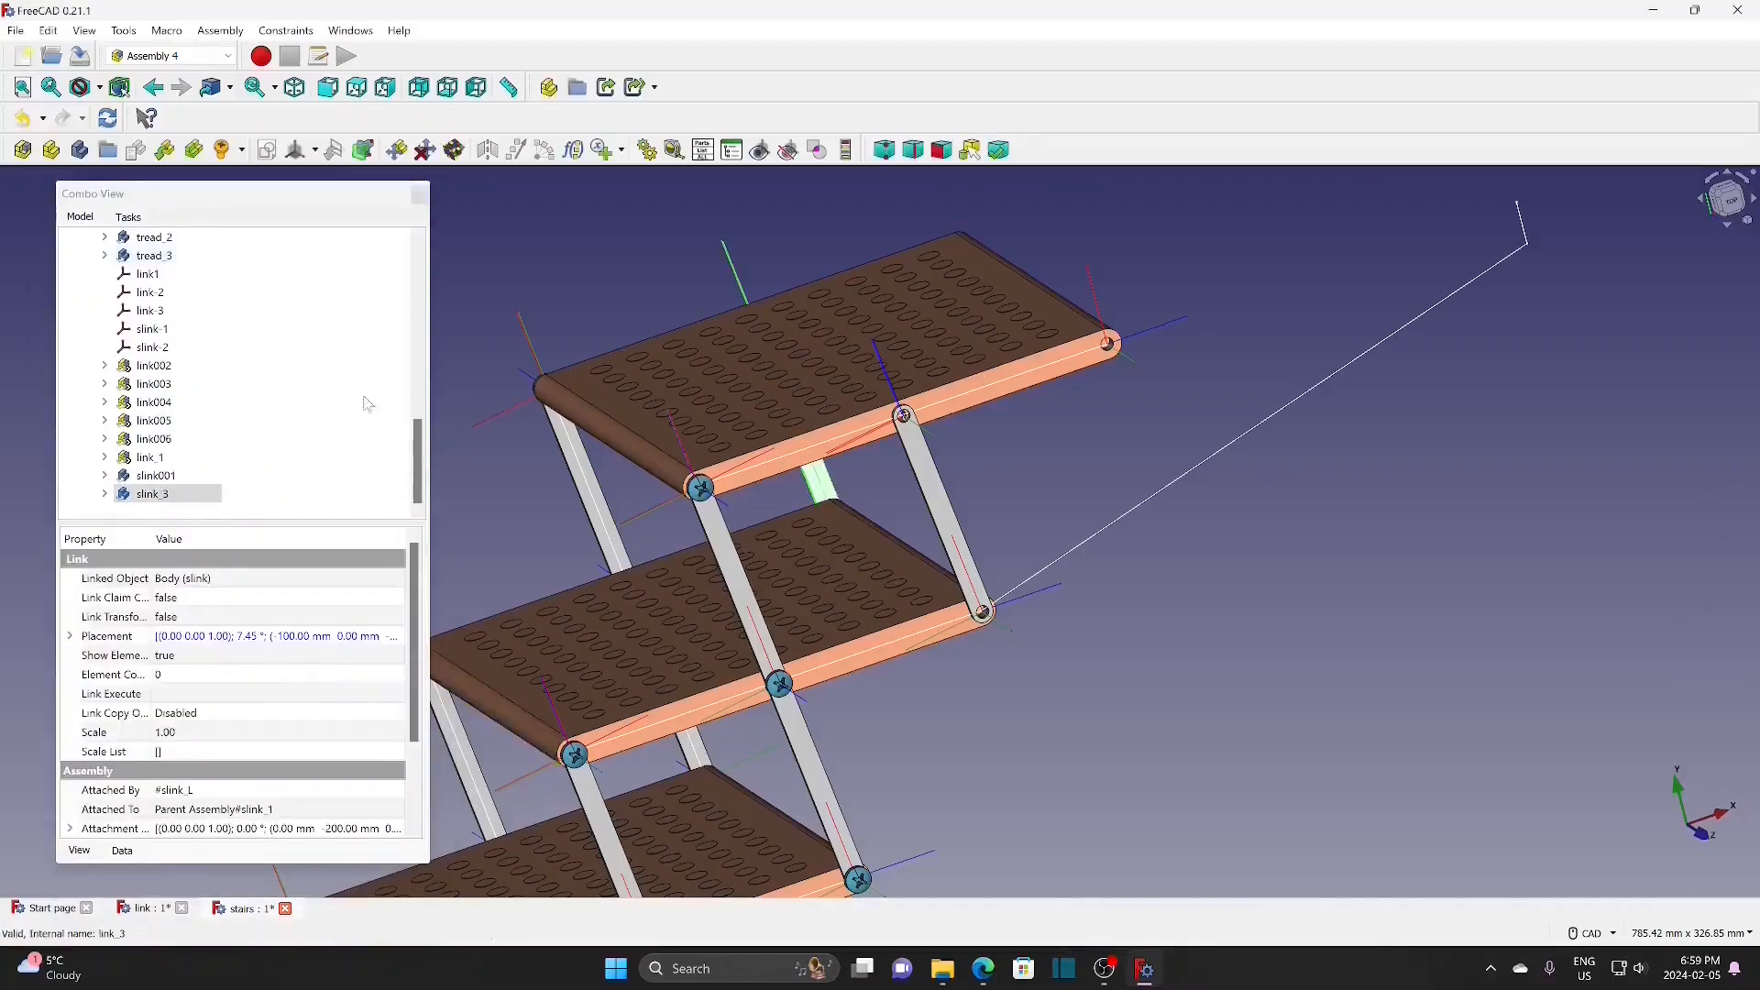
pyautogui.scroll(-3, 651, 662)
pyautogui.scroll(2, 1132, 497)
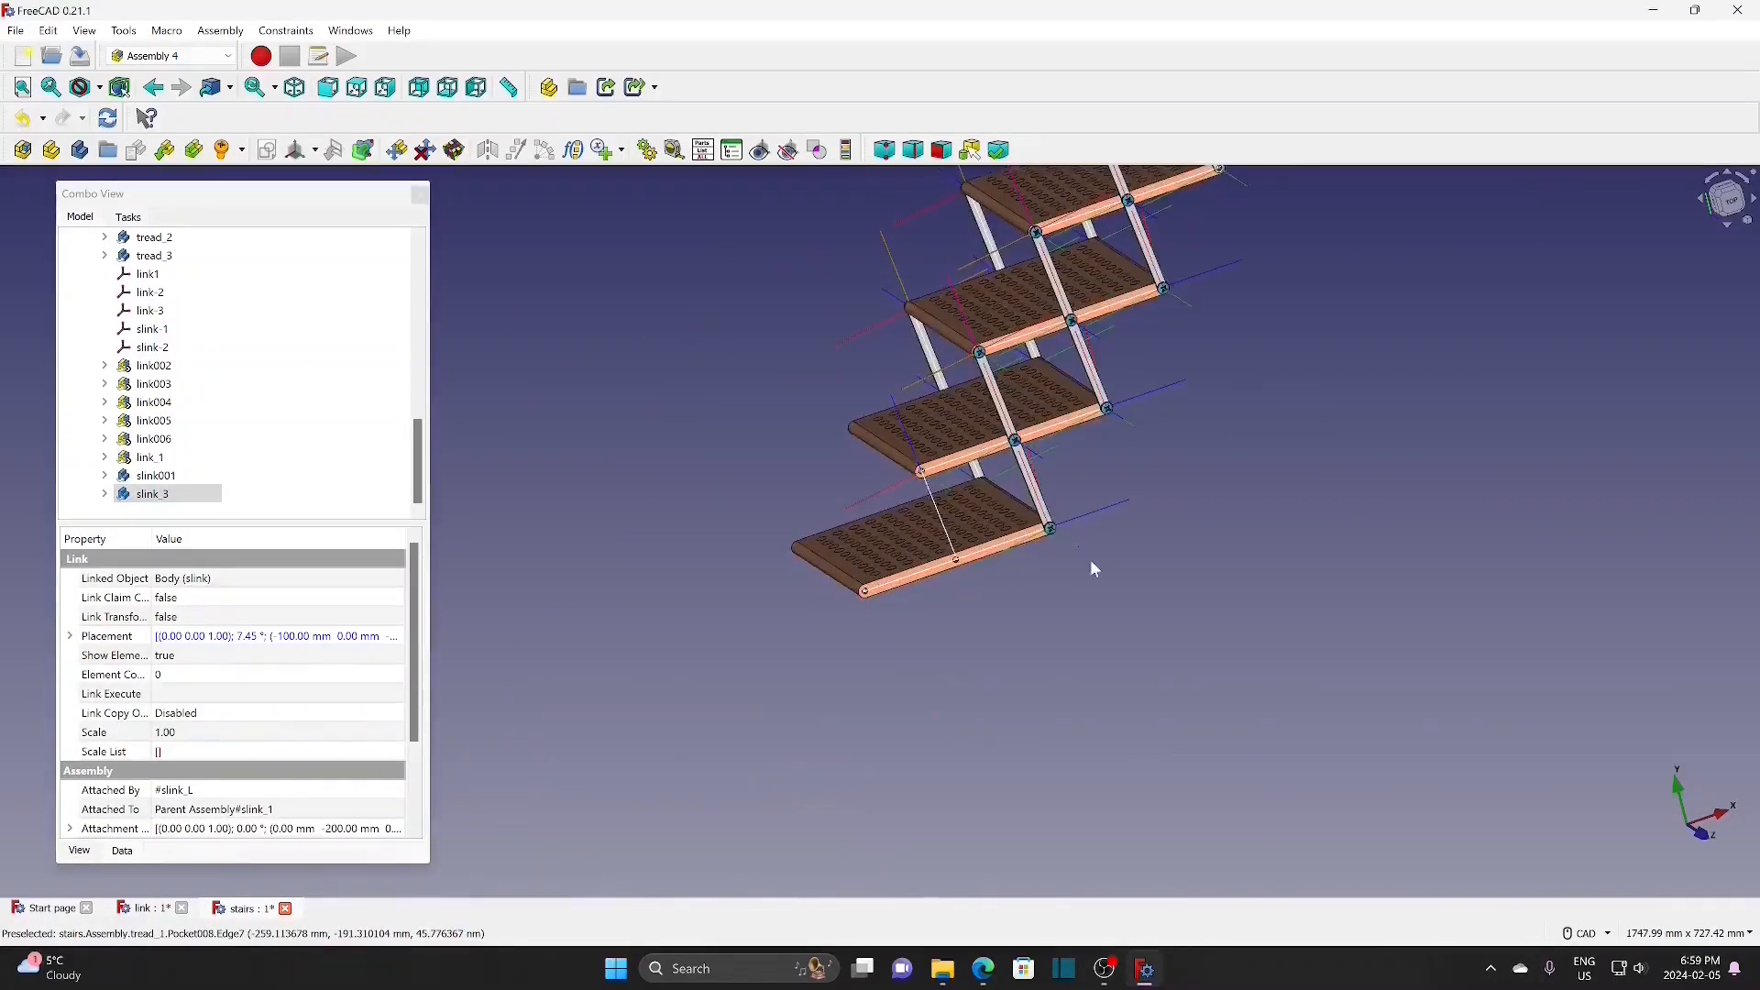
pyautogui.scroll(2, 1091, 560)
# Step: Insert link bar slink002 attached by its slink-R end to slink-2
pyautogui.click(165, 149)
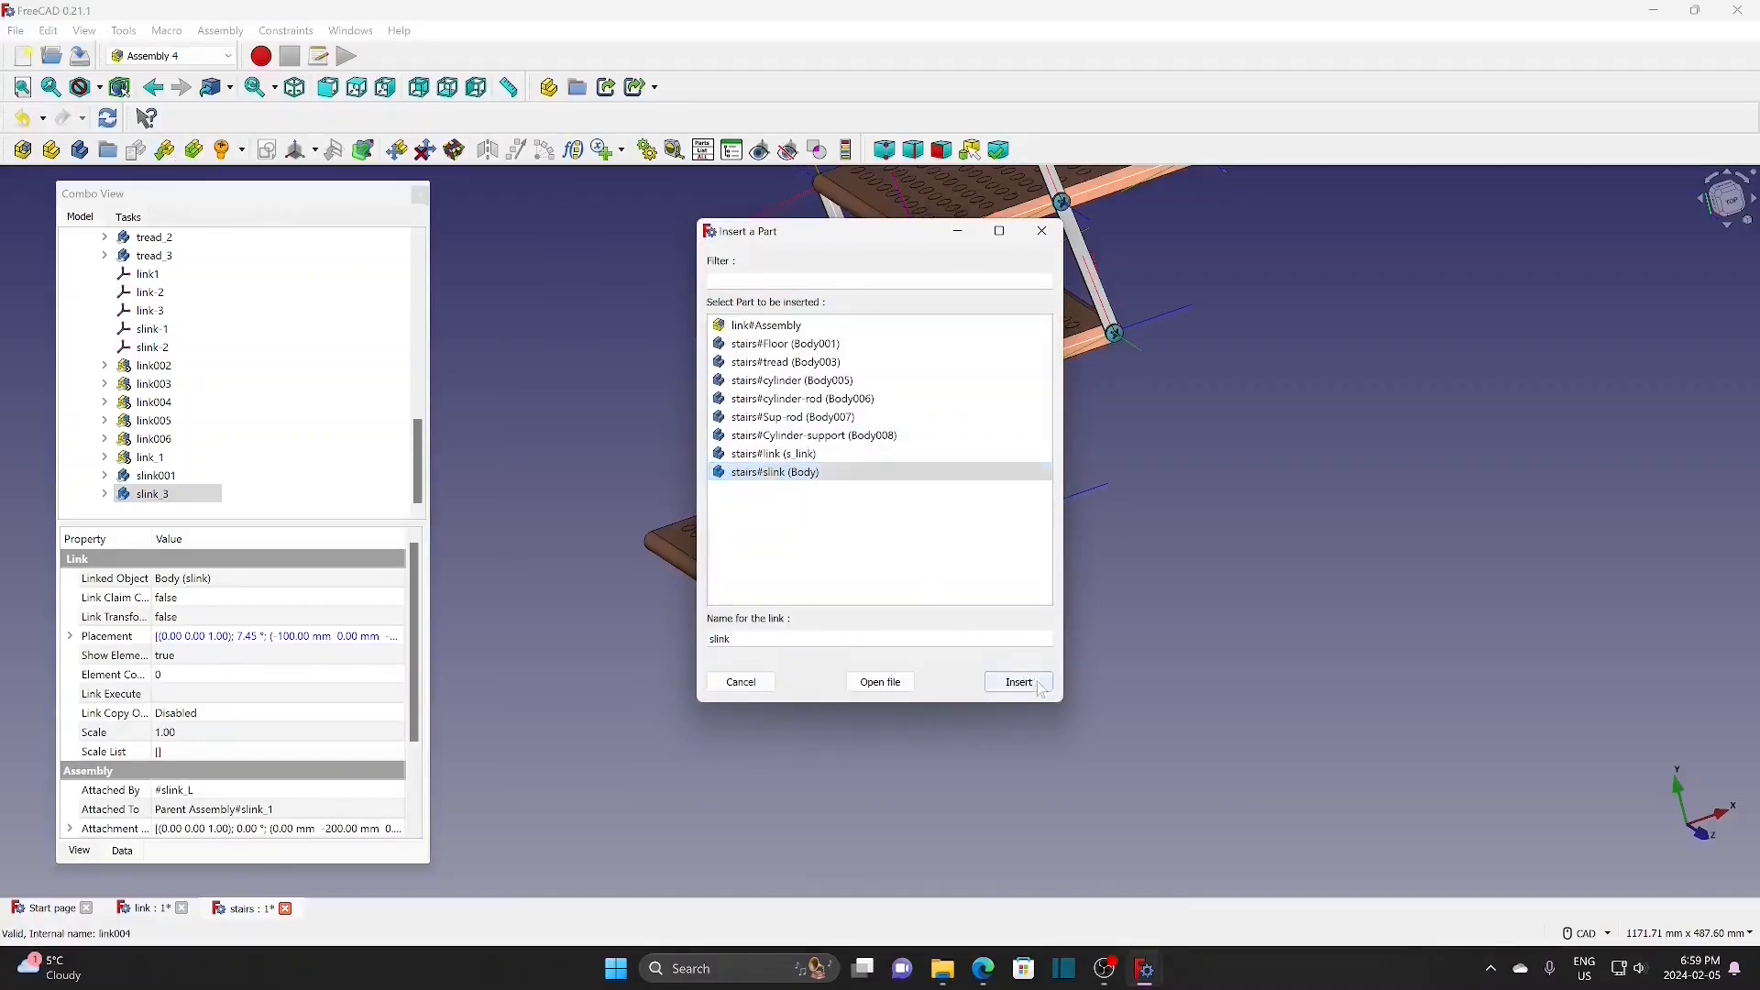
pyautogui.click(1036, 683)
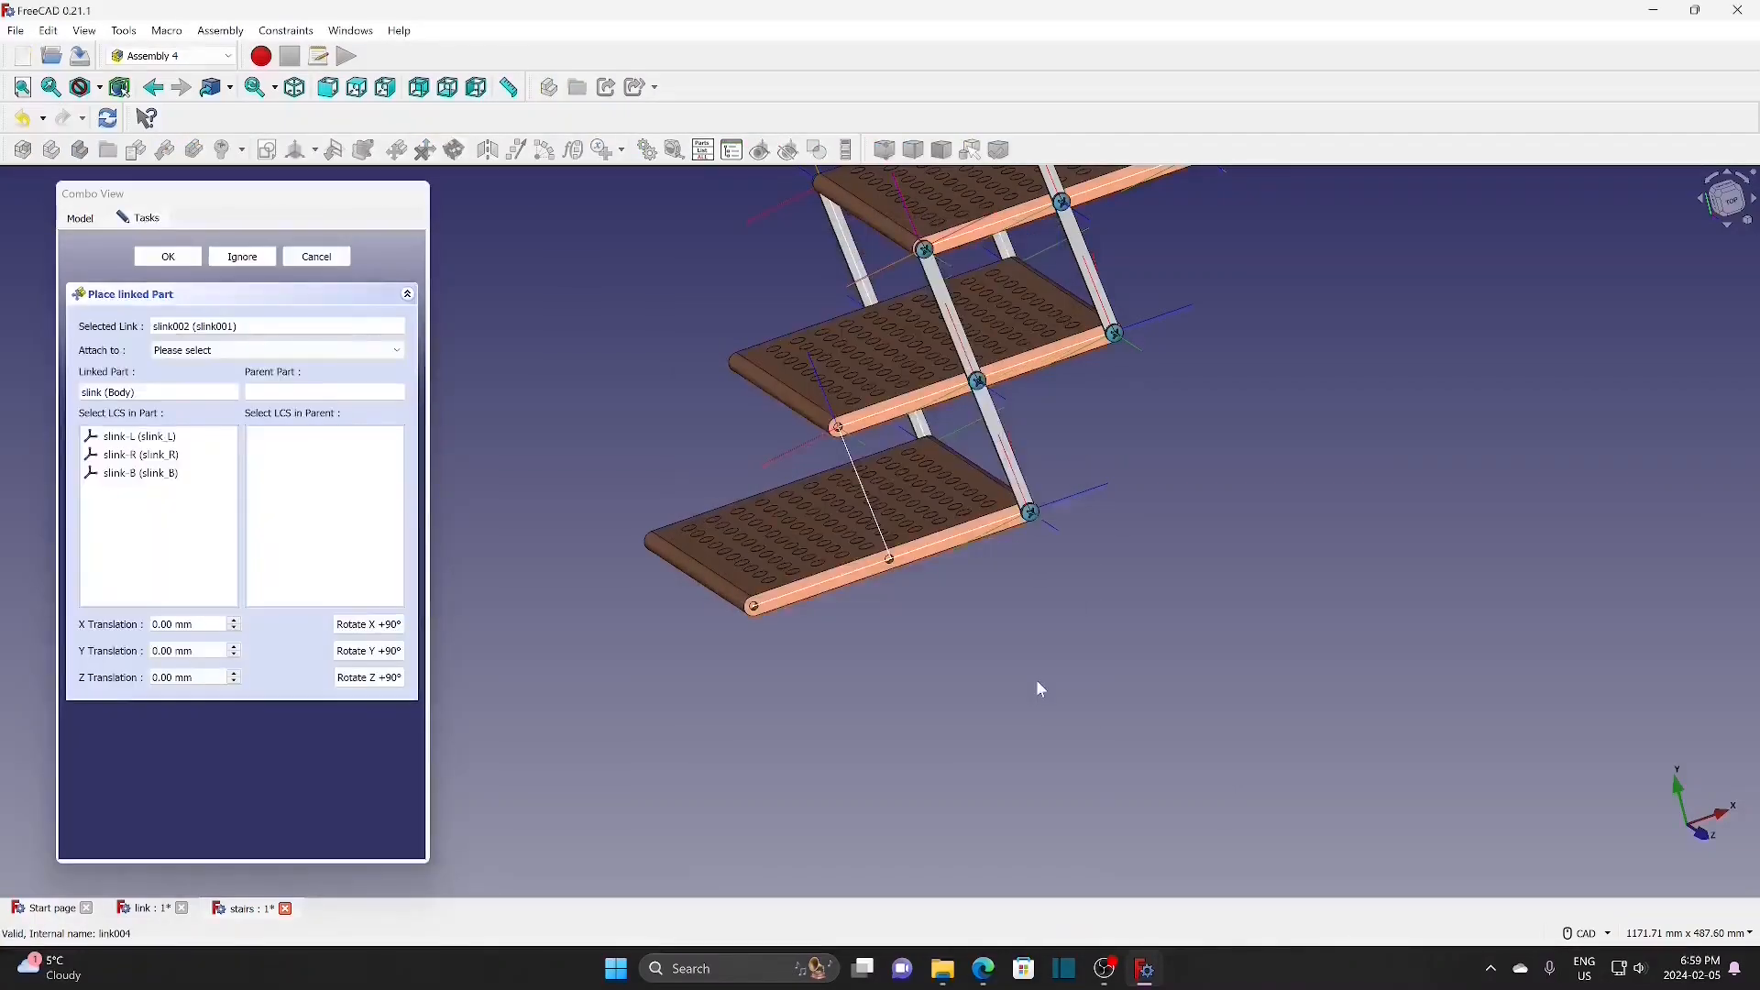
pyautogui.click(225, 350)
pyautogui.click(220, 366)
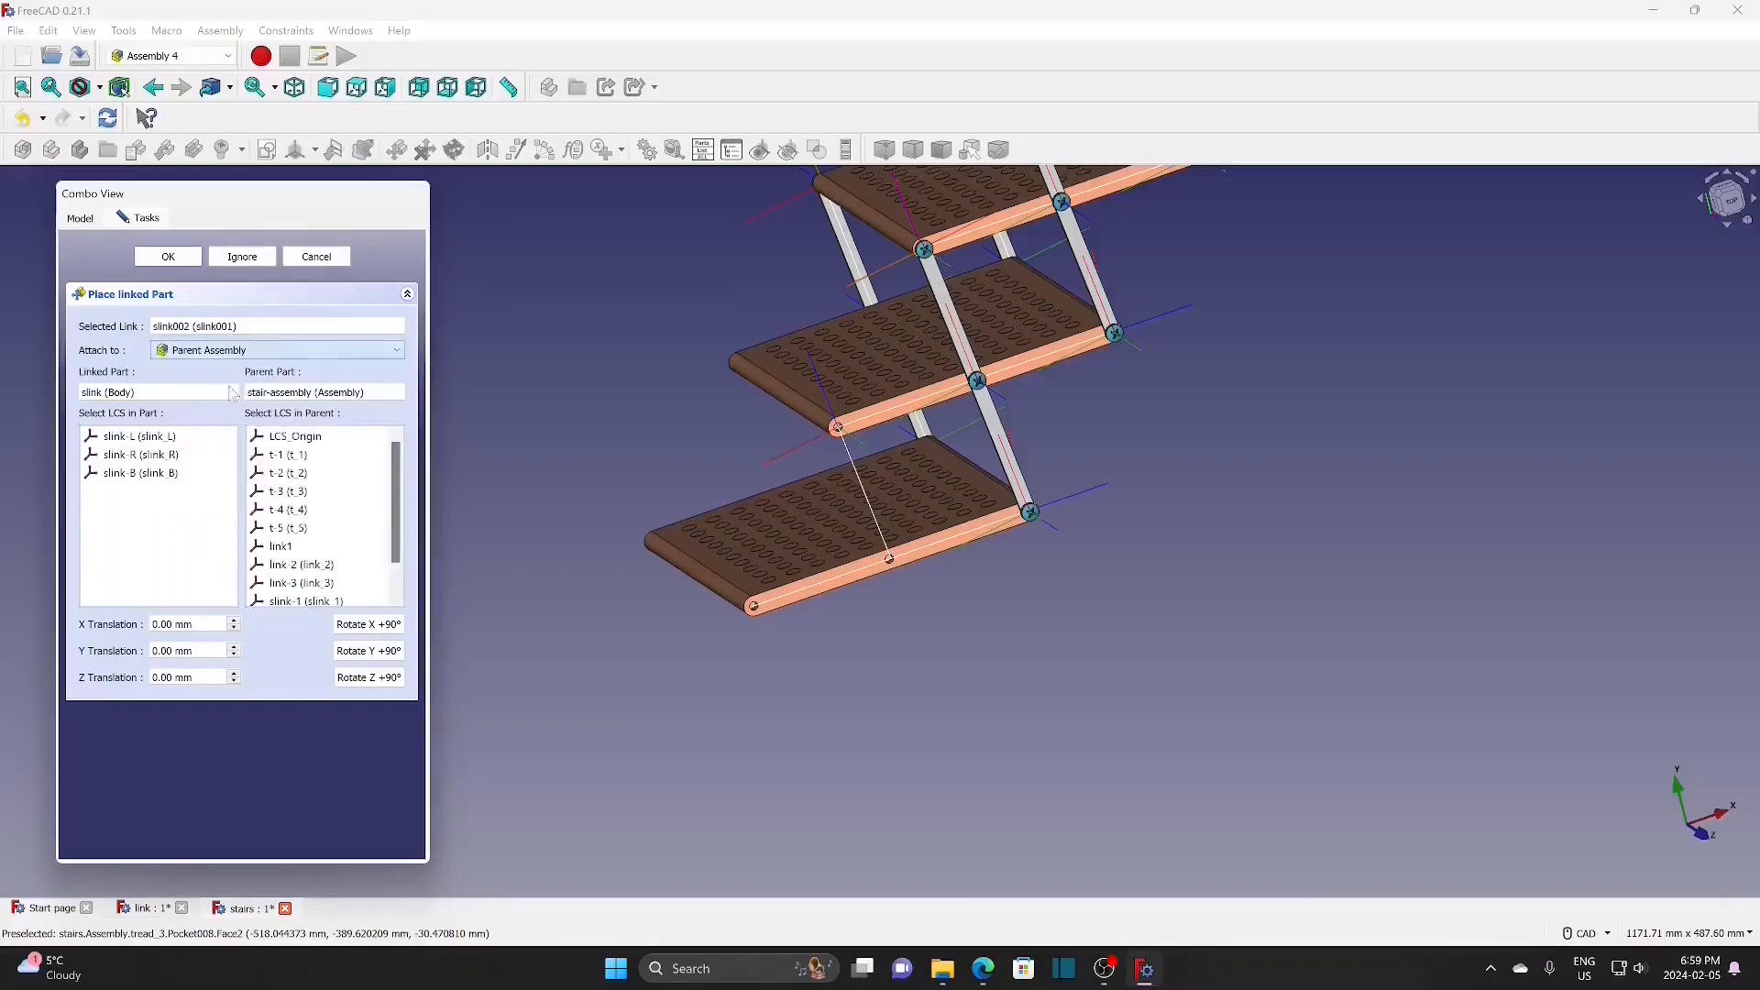
pyautogui.scroll(-1, 404, 511)
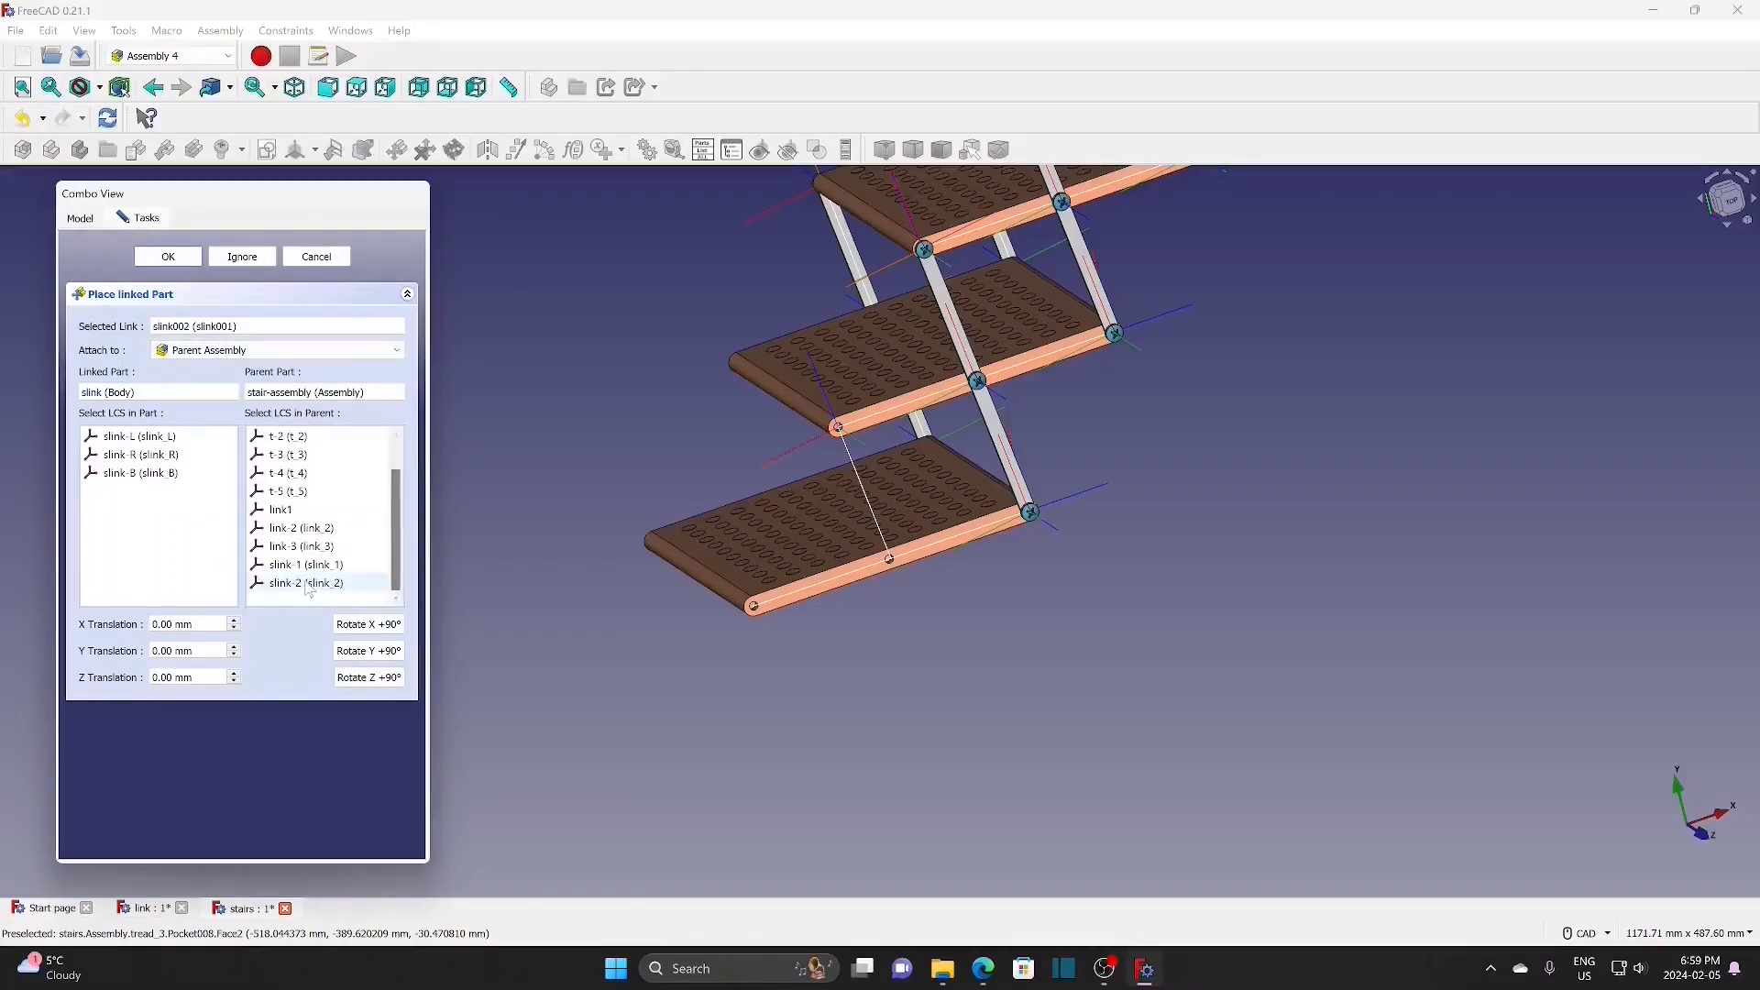
pyautogui.click(308, 584)
pyautogui.click(169, 456)
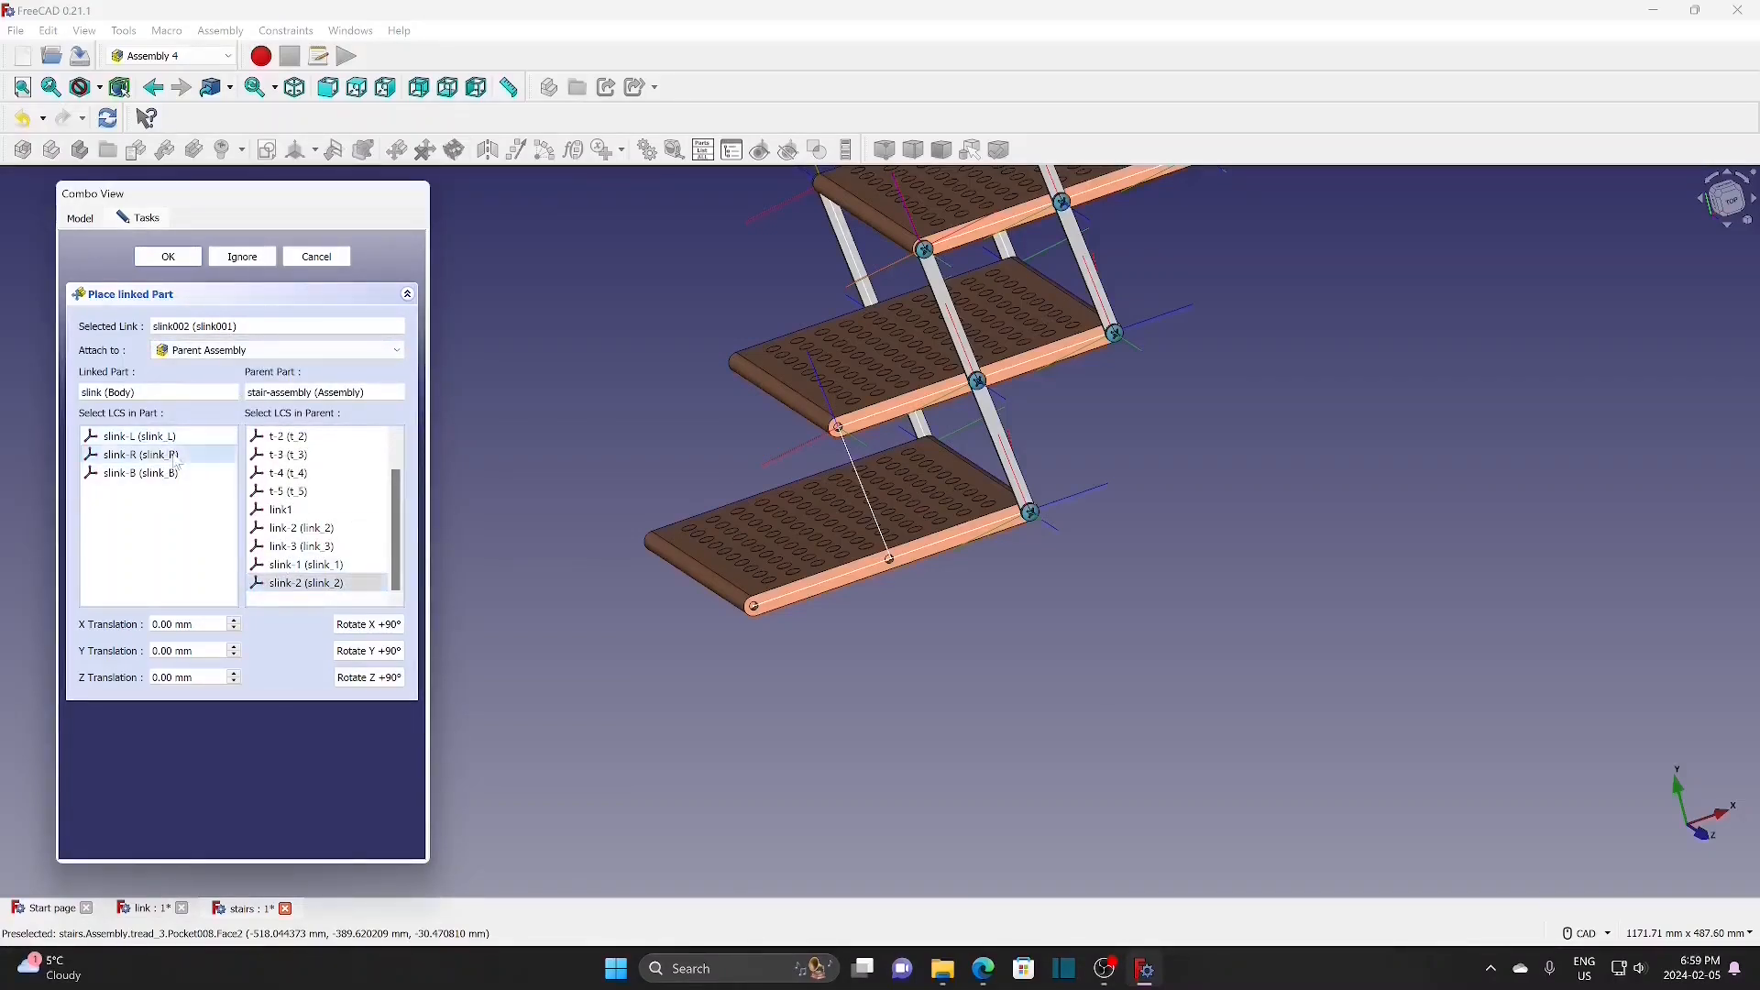
pyautogui.click(184, 257)
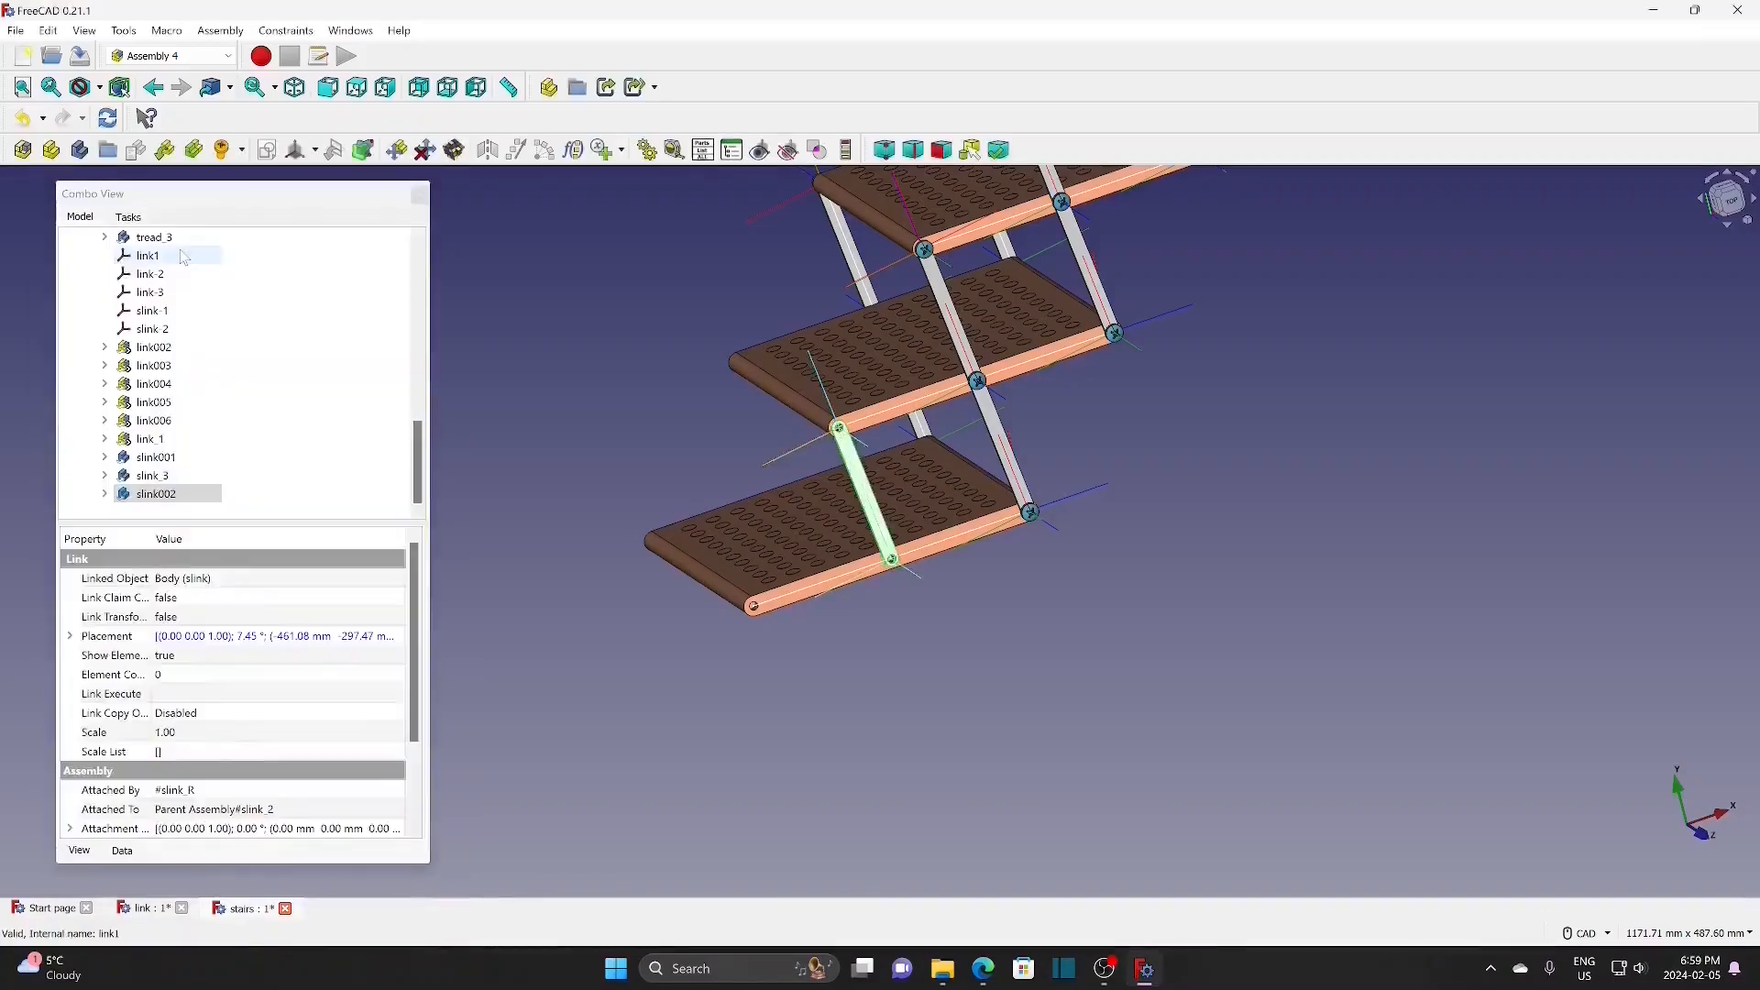
# Step: Insert link bar slink003 attached by slink-L to slink-2, offset -200 mm in Y
pyautogui.click(153, 457)
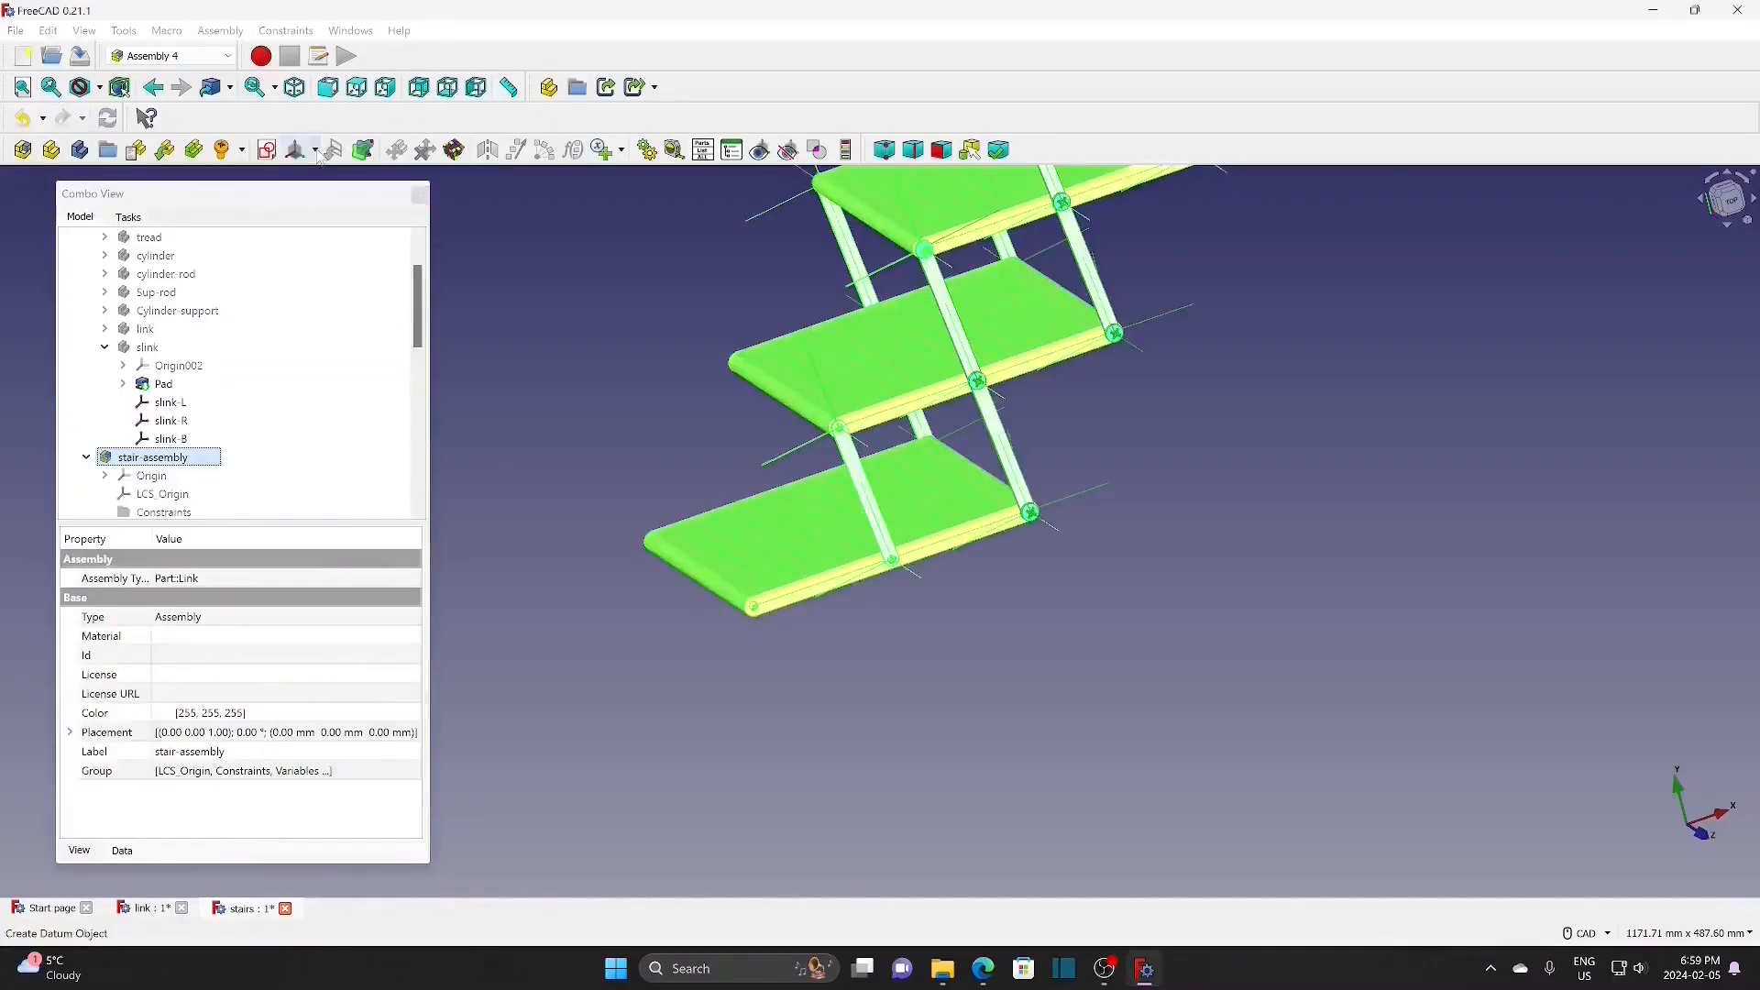
pyautogui.click(314, 150)
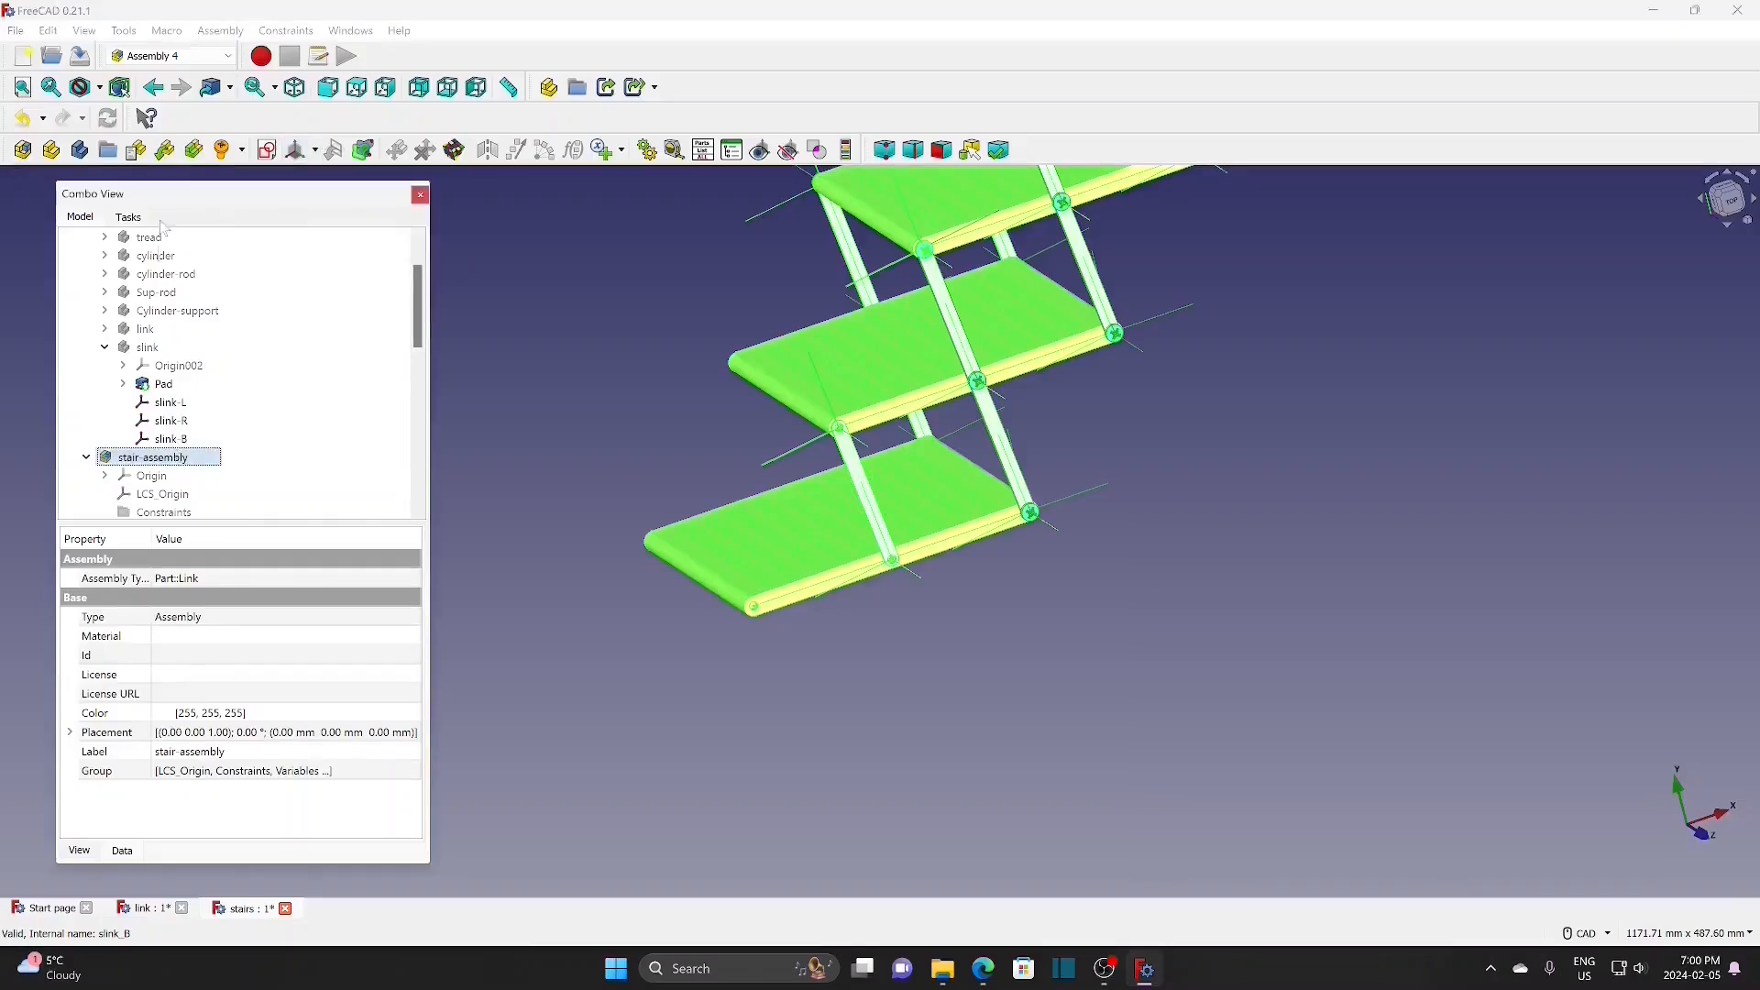
pyautogui.click(165, 149)
pyautogui.click(825, 472)
pyautogui.click(1009, 683)
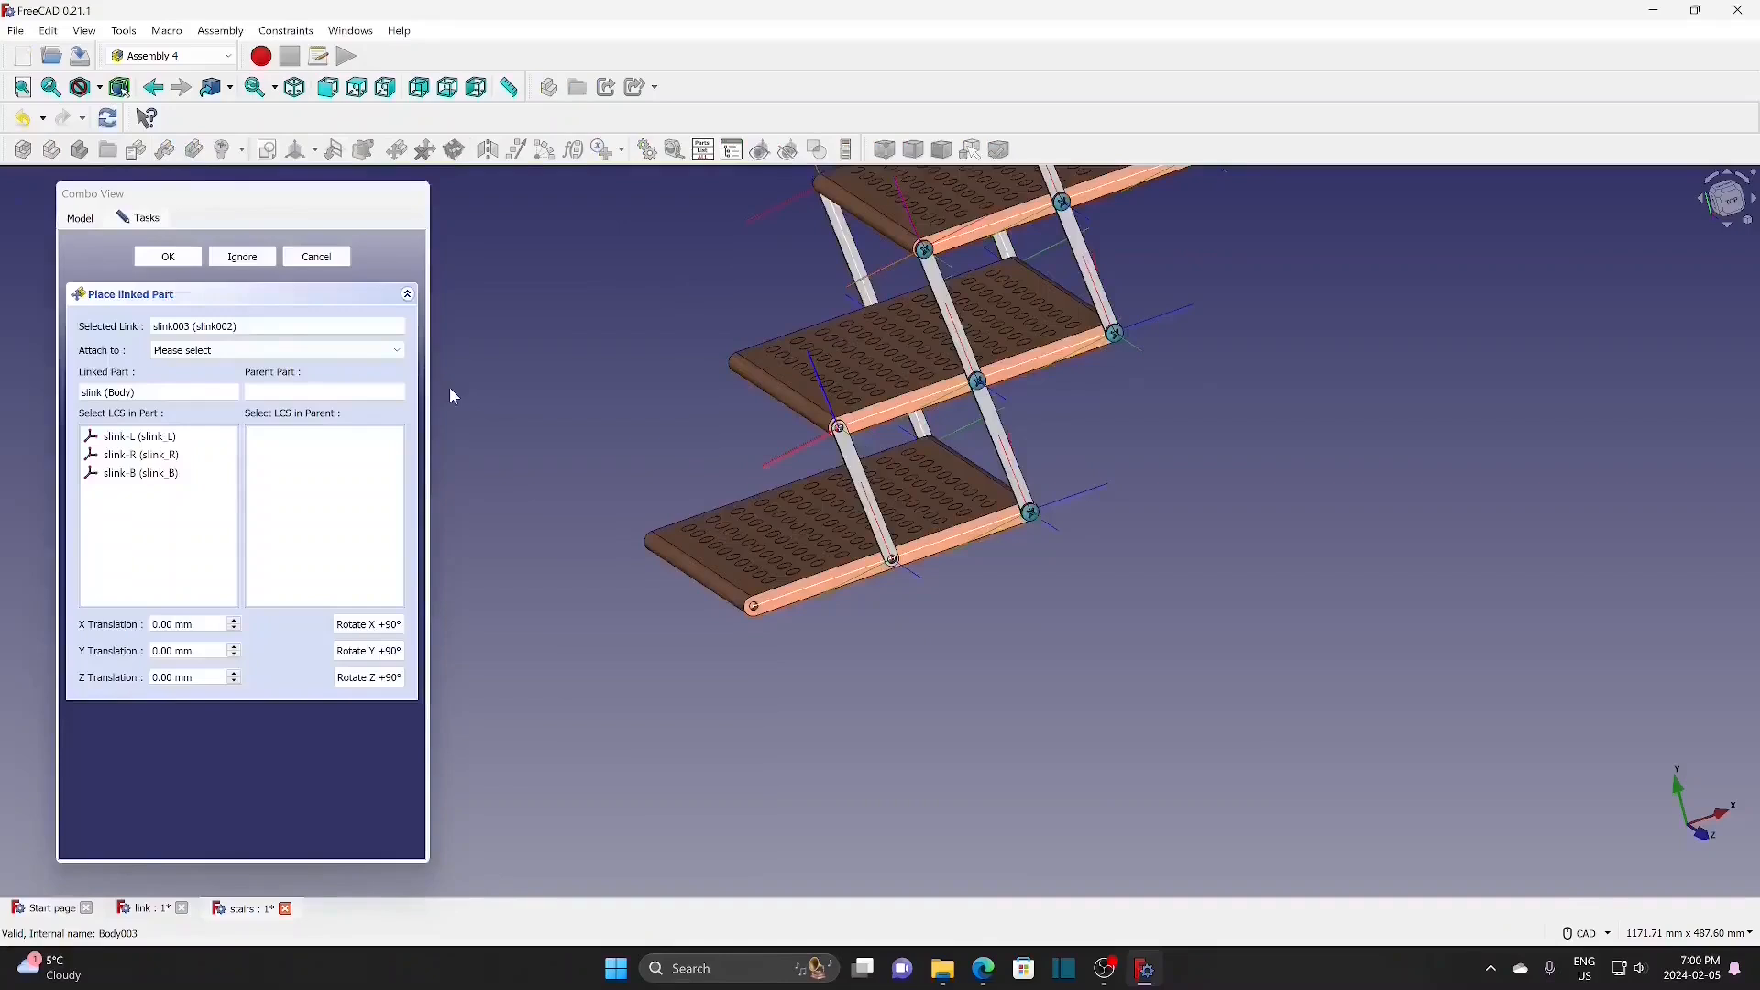
pyautogui.click(262, 350)
pyautogui.click(211, 380)
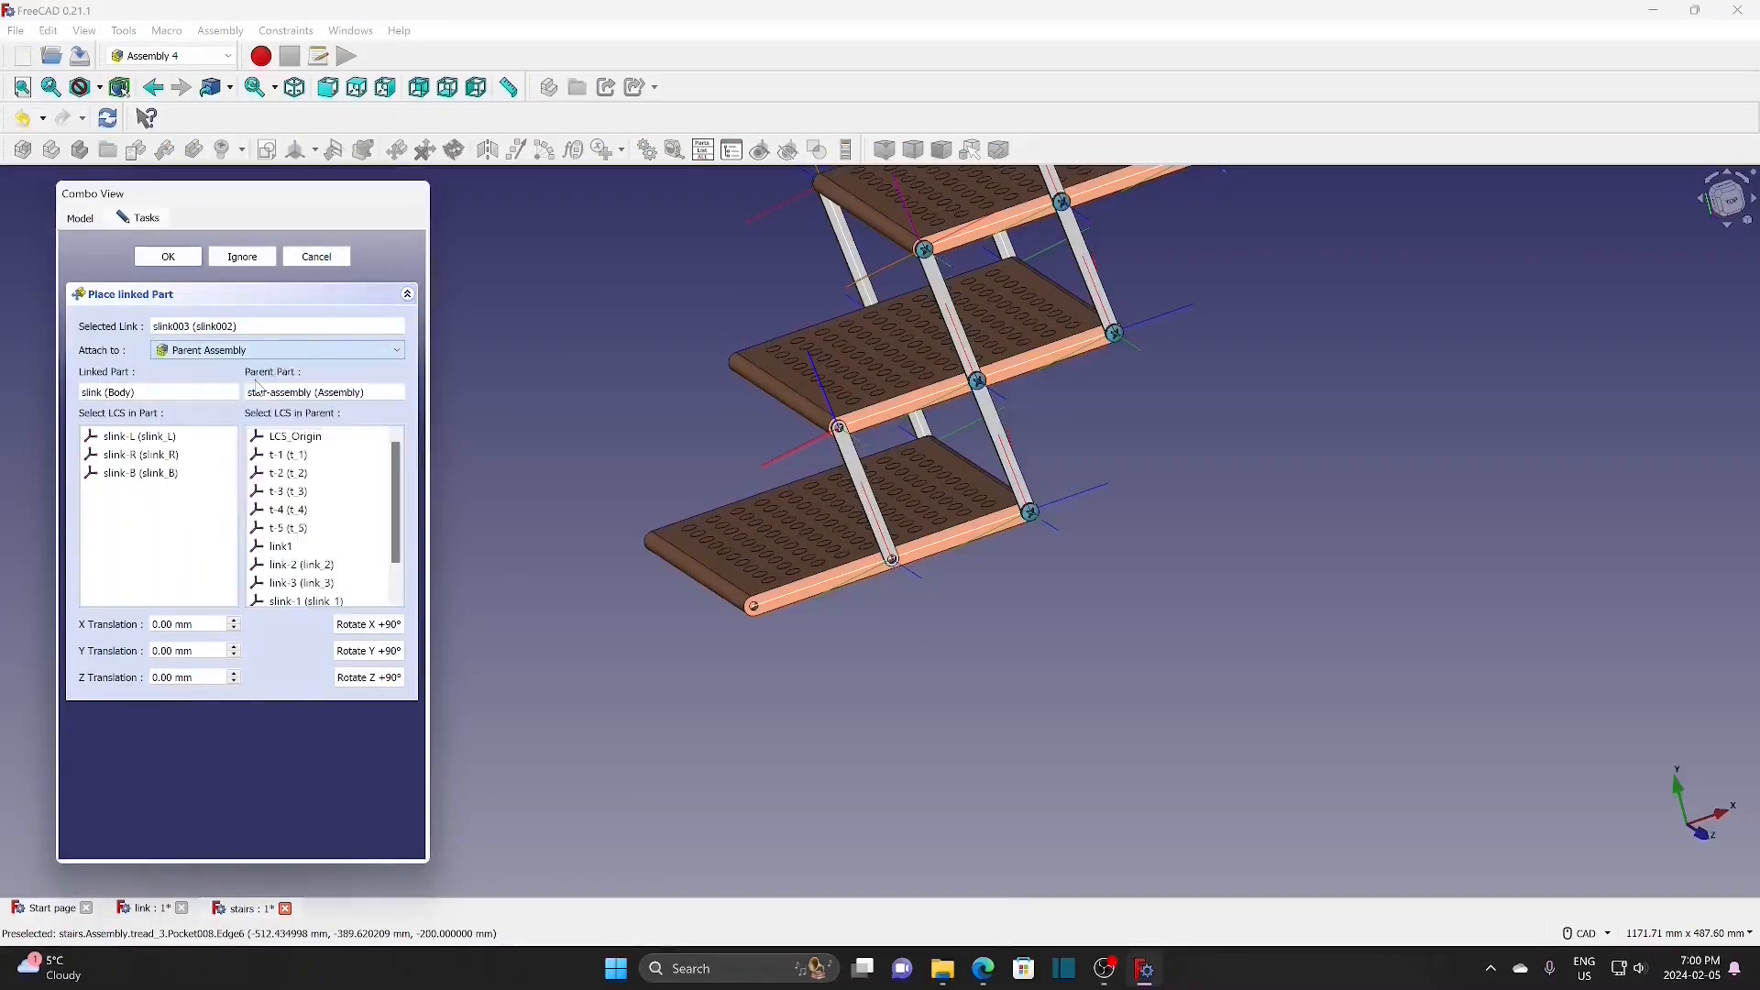
pyautogui.click(325, 583)
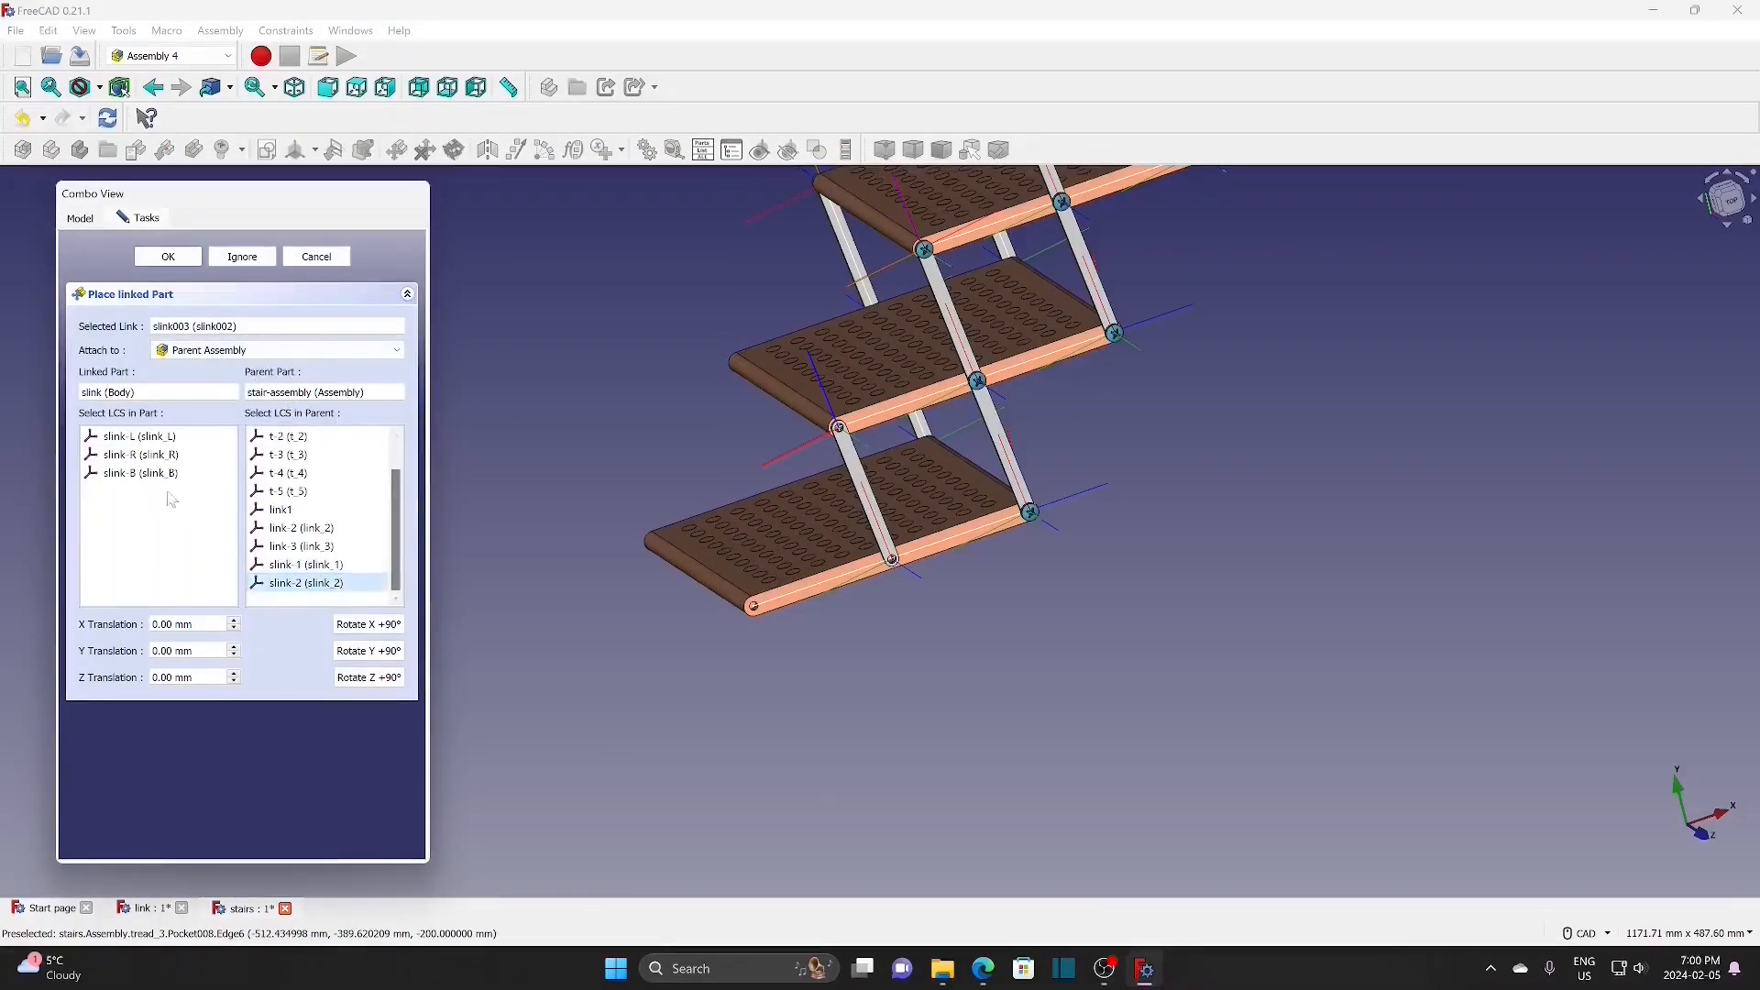
pyautogui.click(174, 441)
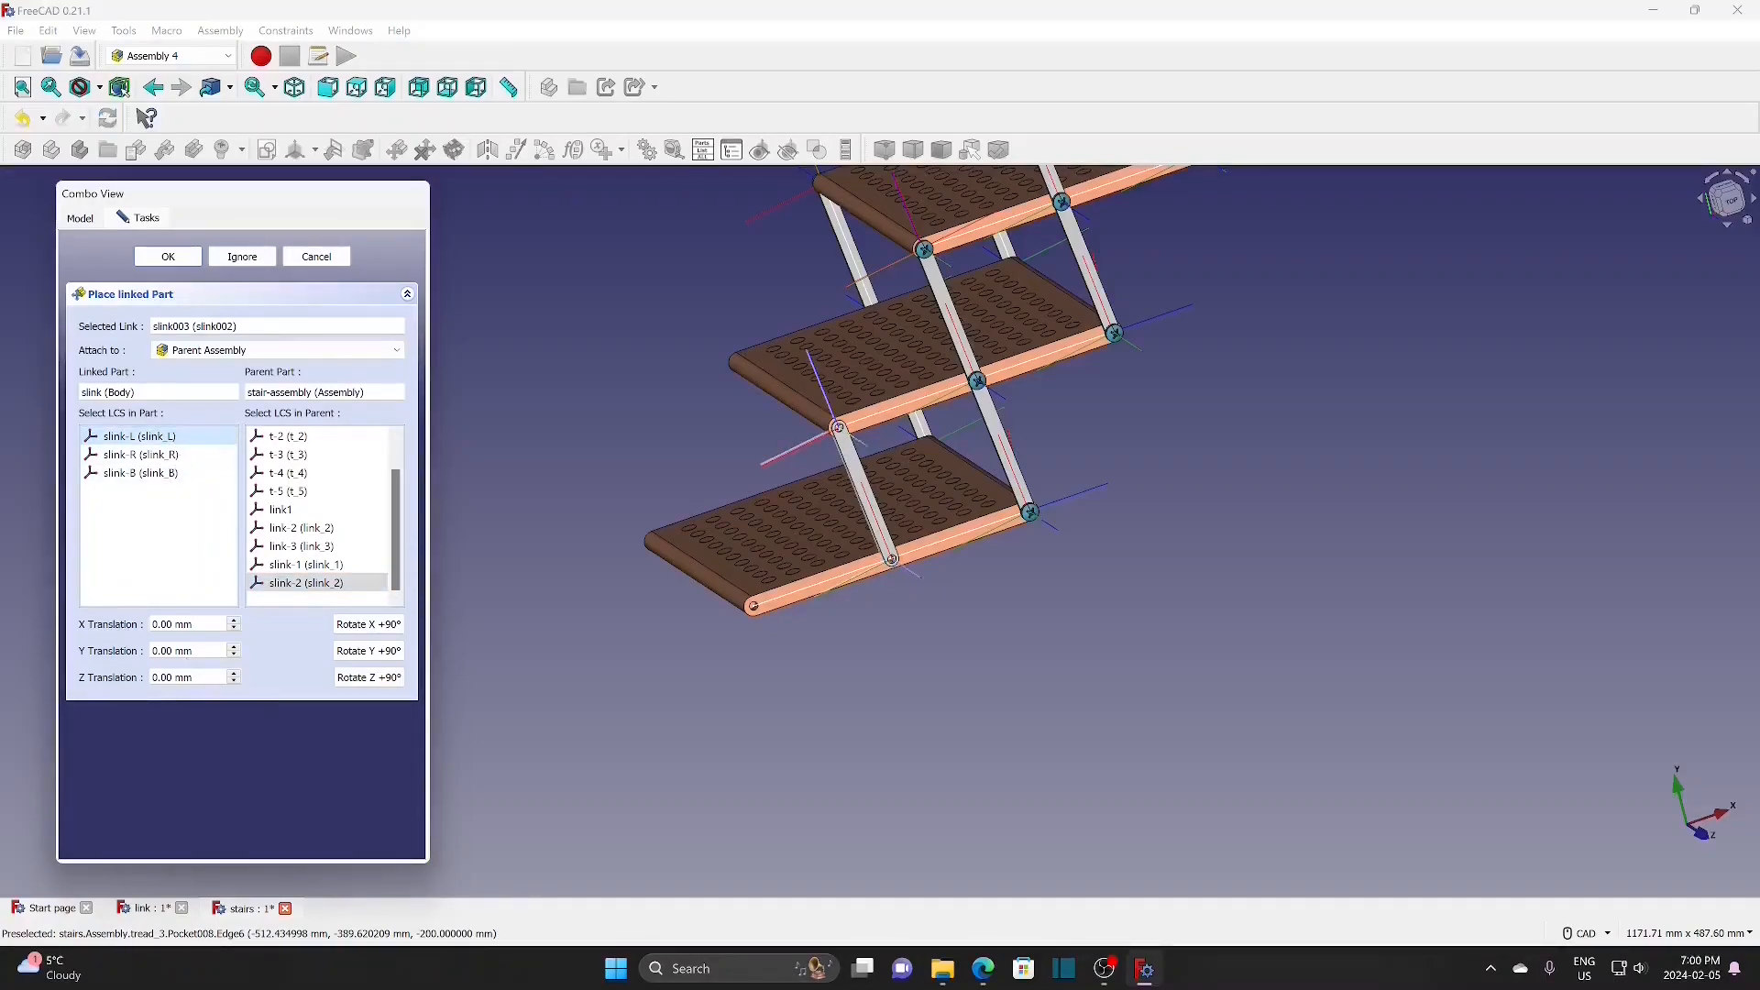
pyautogui.doubleClick(168, 651)
pyautogui.write('-20')
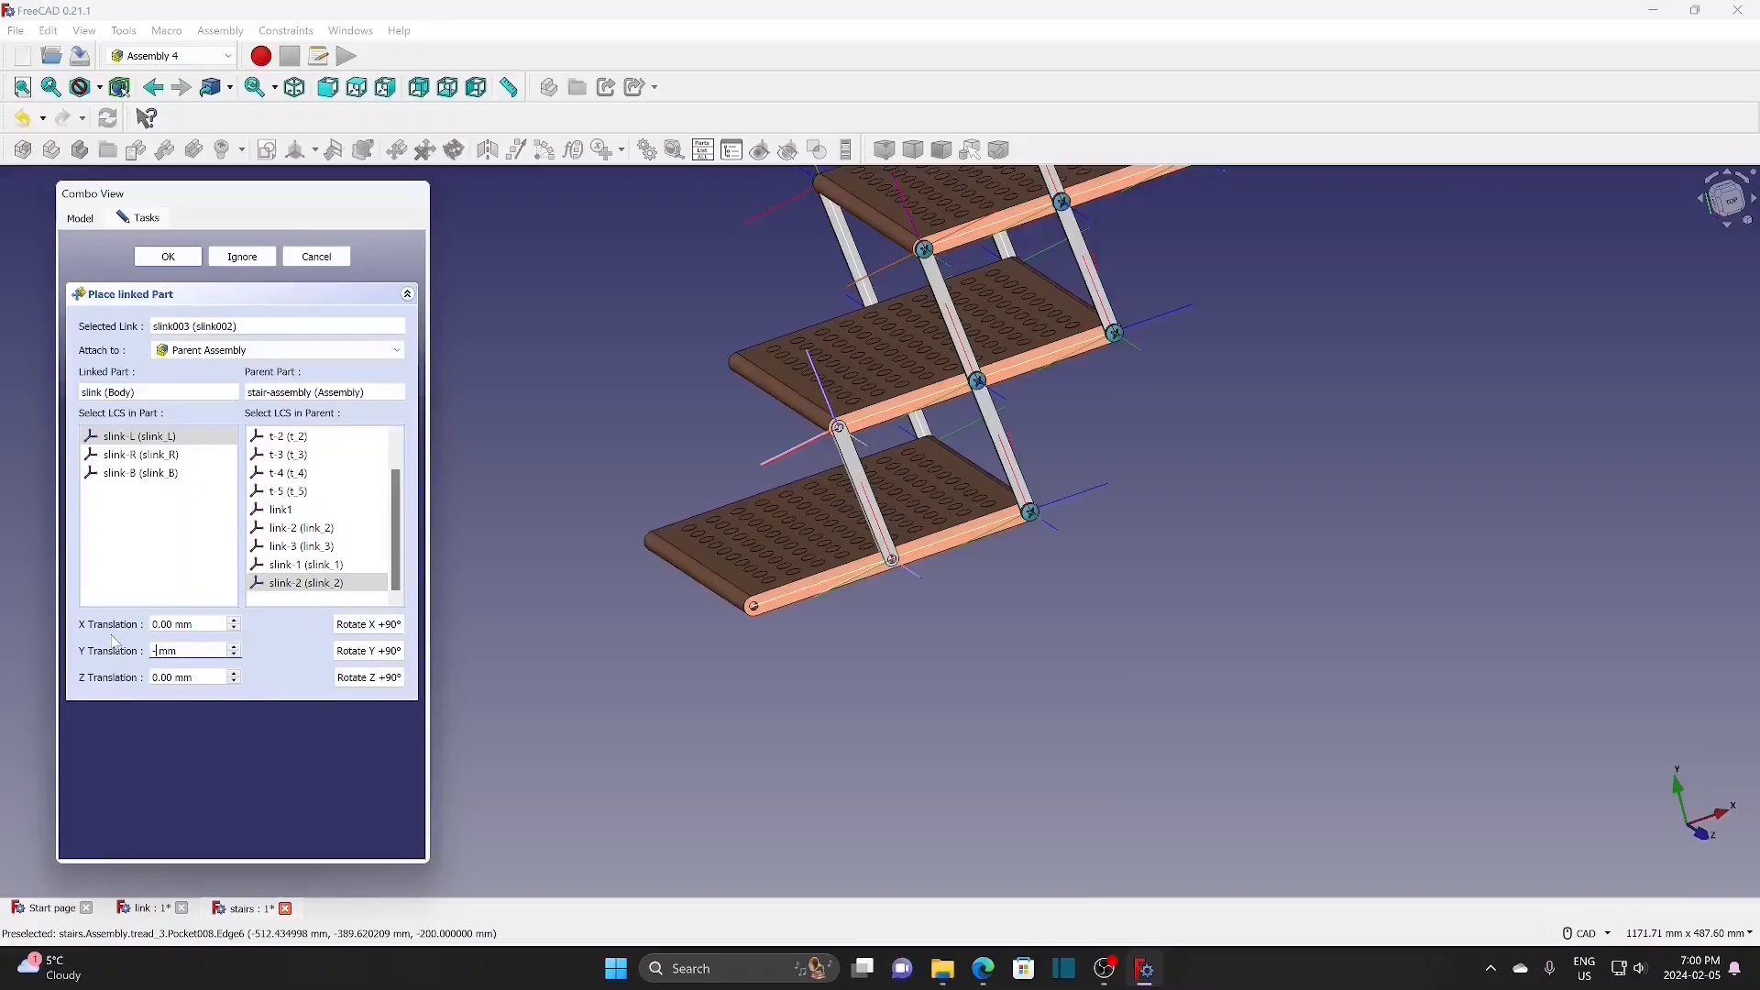
pyautogui.write('0')
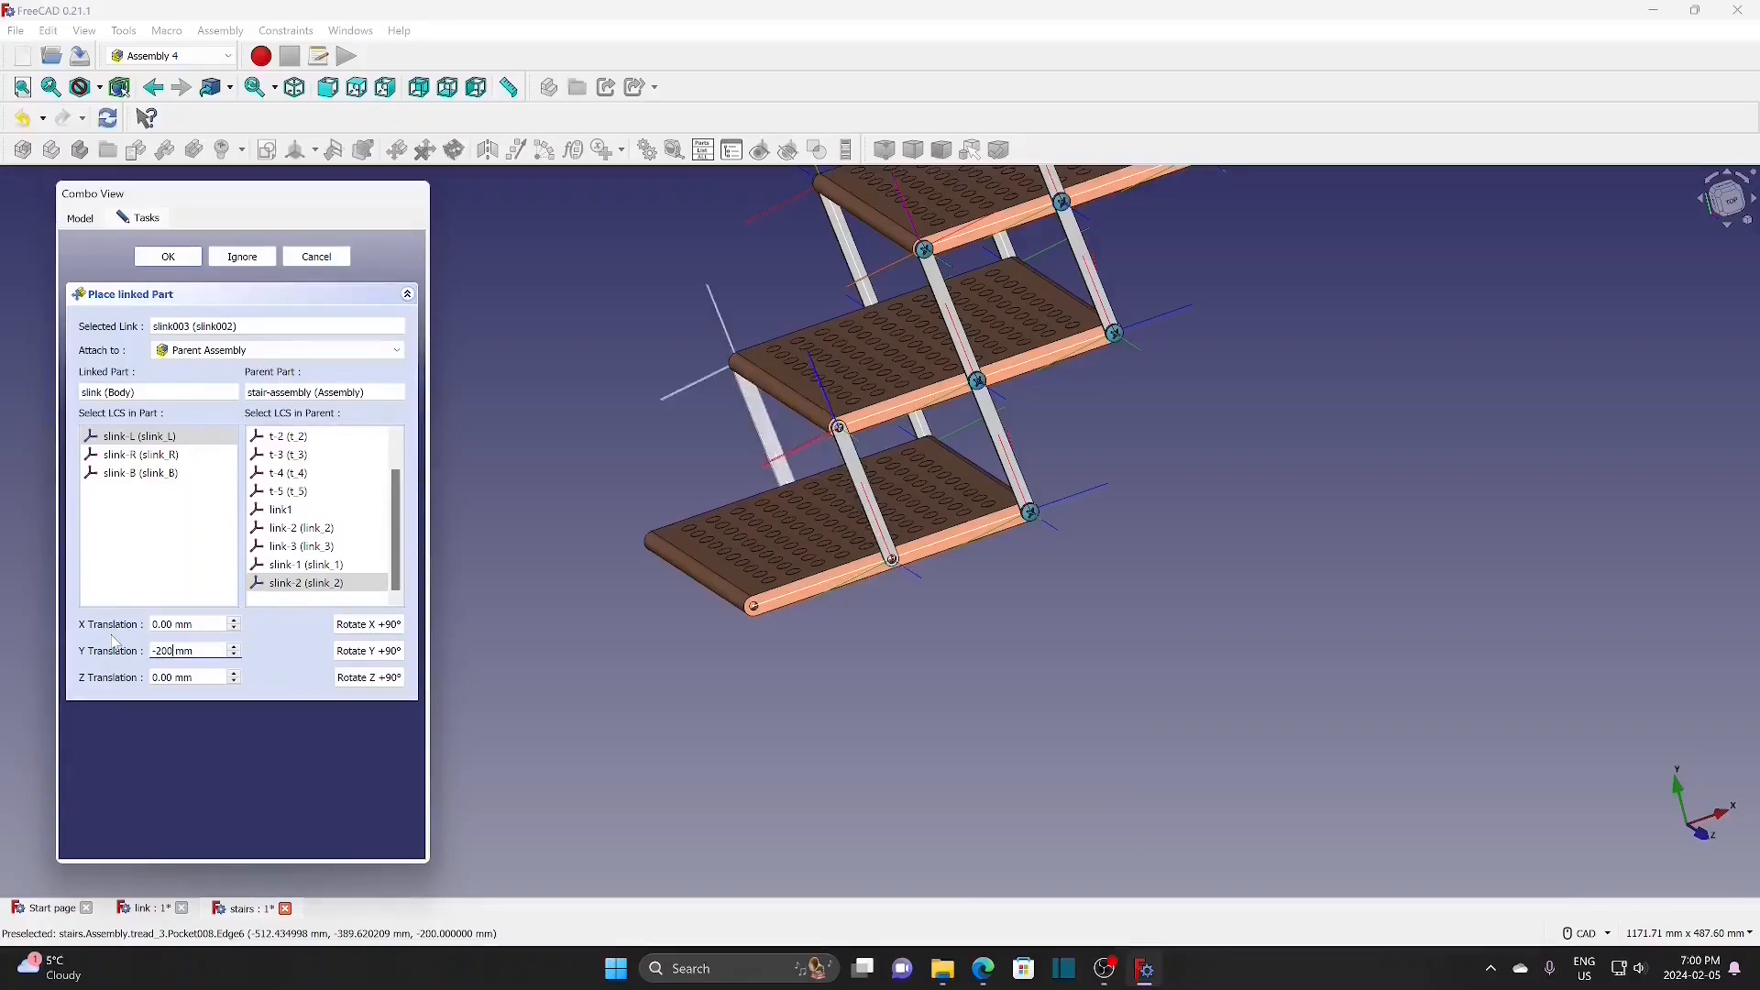
pyautogui.click(167, 257)
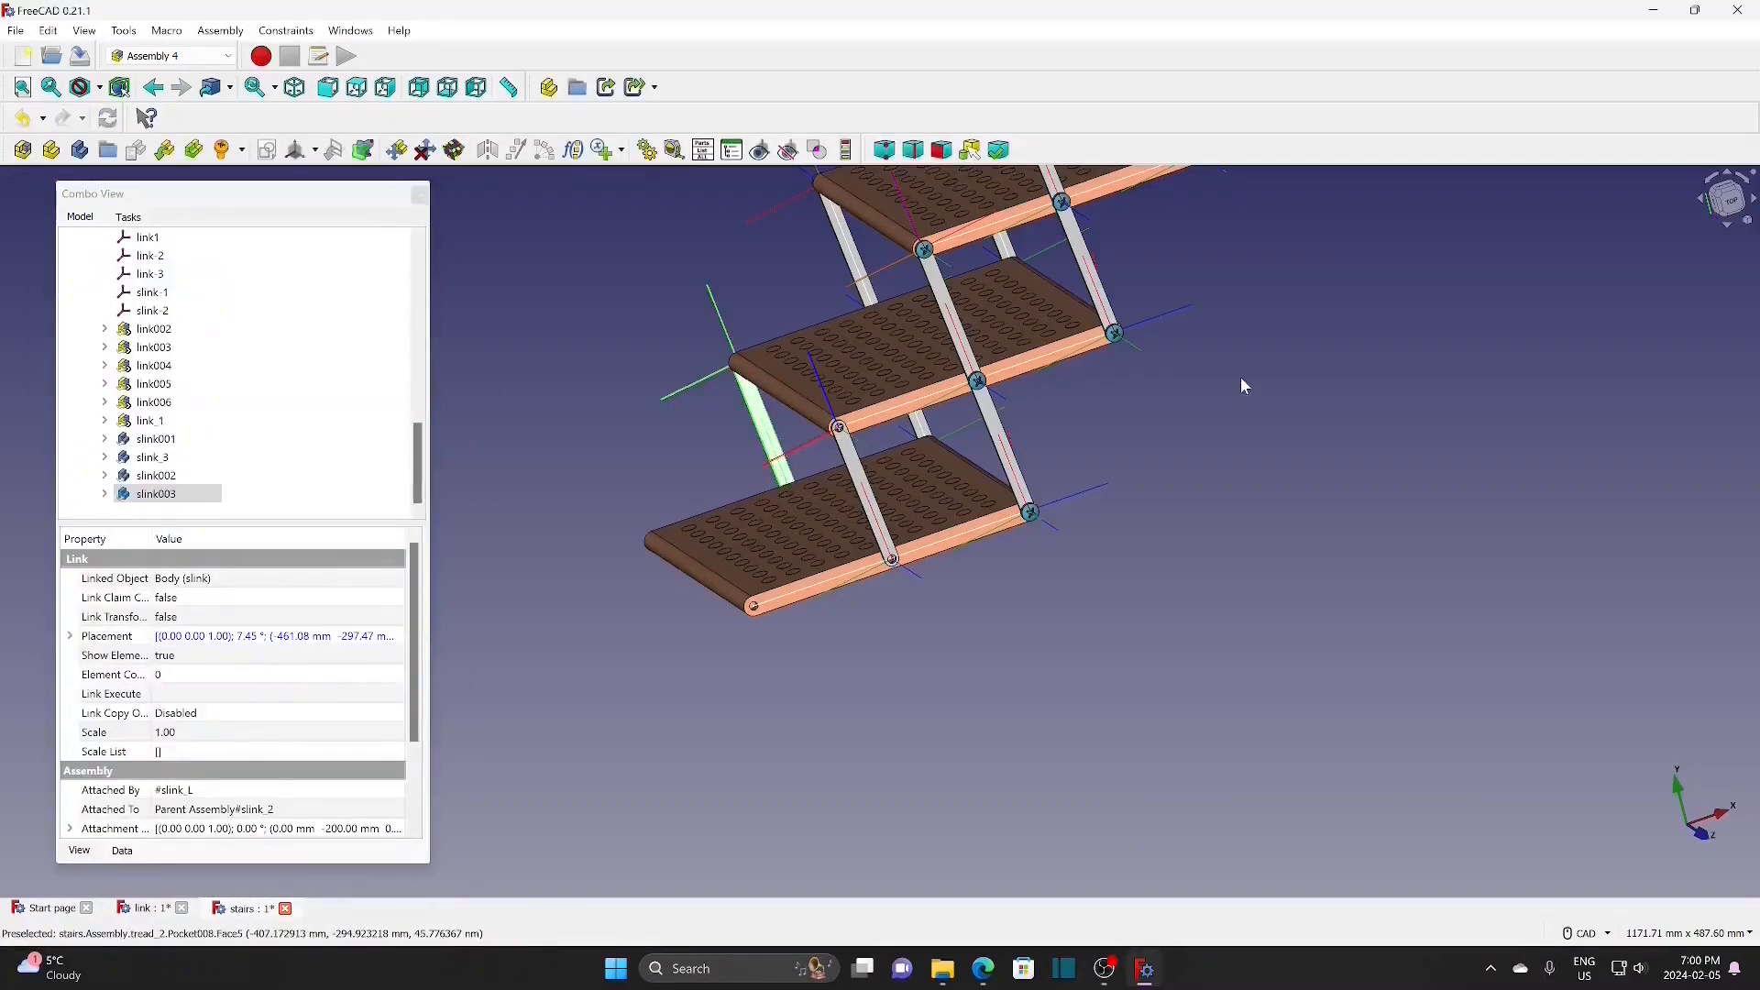
# Step: Add M6 screws at the bar-end slink-B point and the slink-2 point
pyautogui.scroll(-2, 1240, 377)
pyautogui.moveTo(1359, 279); pyautogui.dragTo(1286, 409, button='middle')
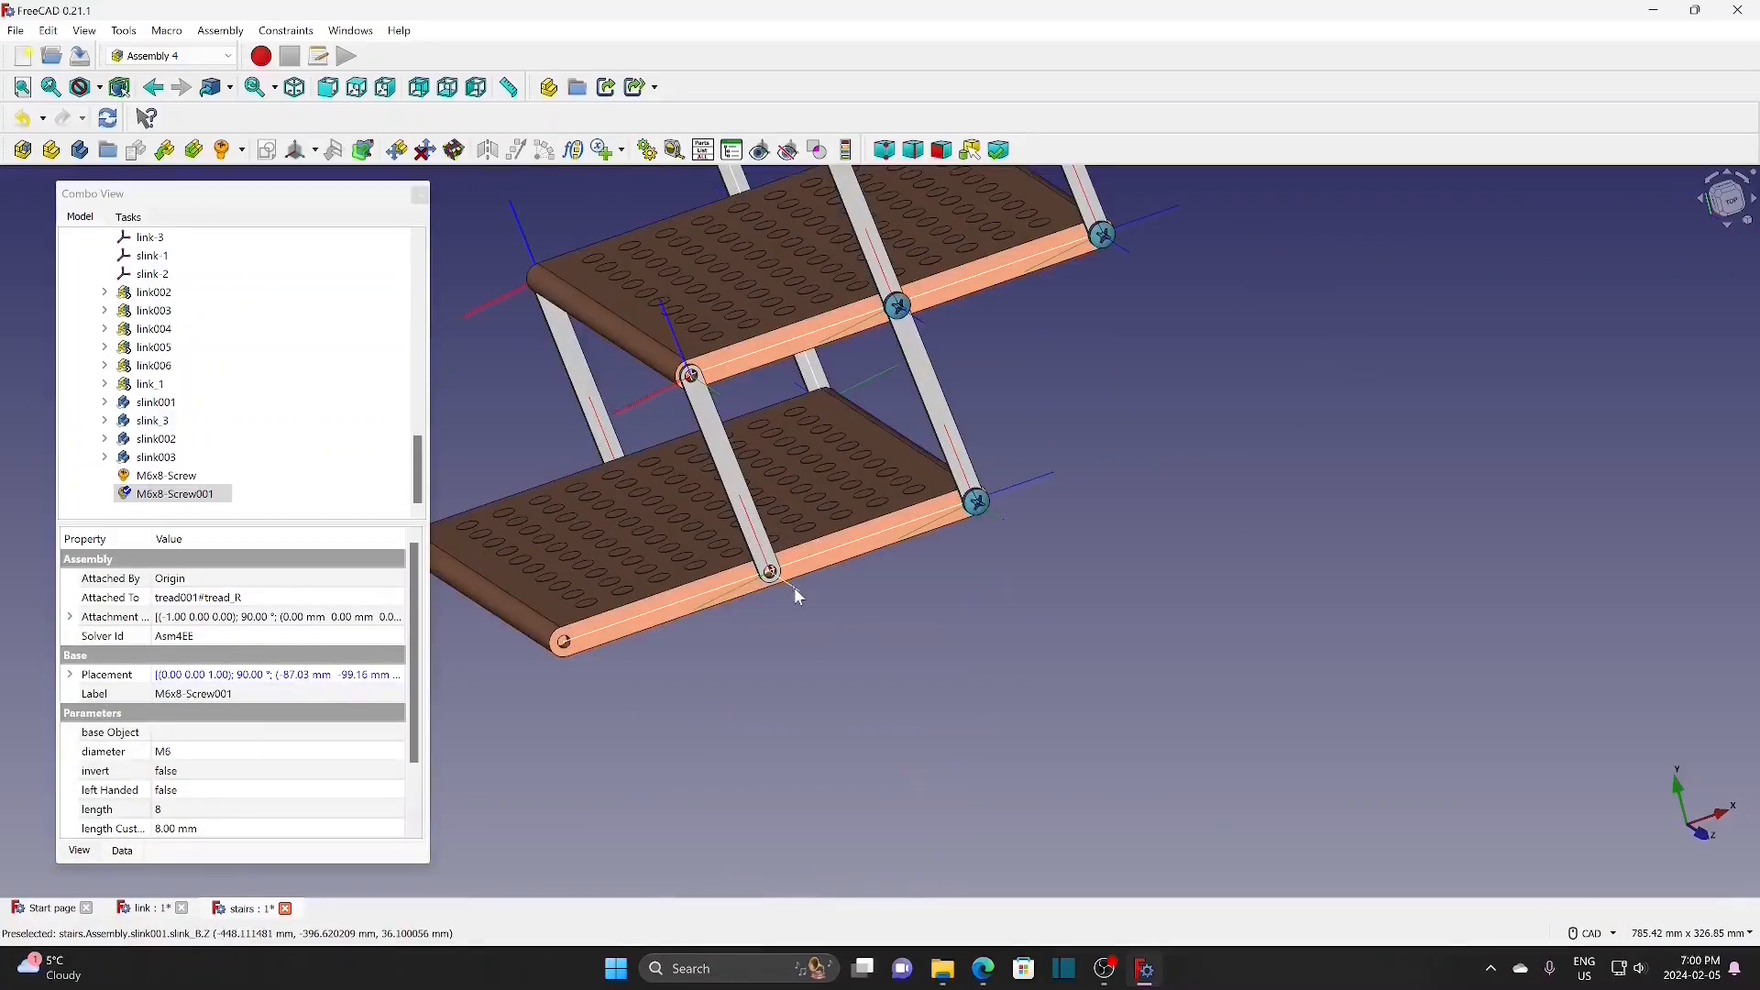
pyautogui.click(797, 596)
pyautogui.click(242, 149)
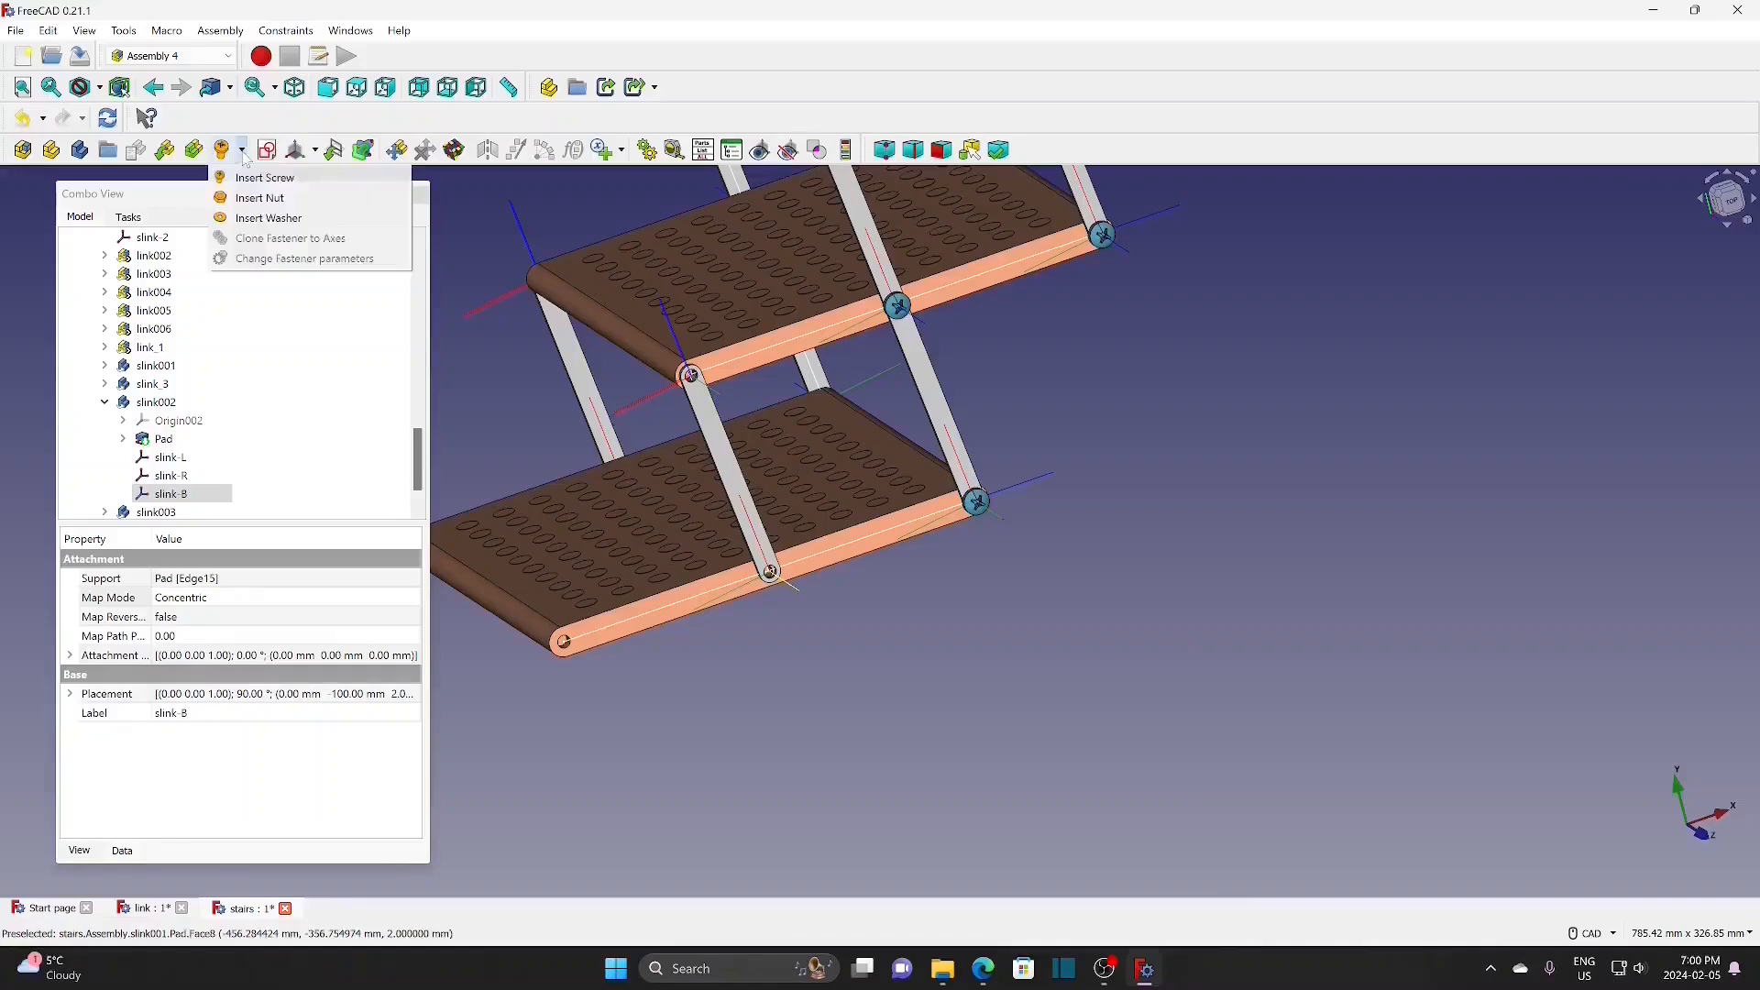
pyautogui.click(246, 179)
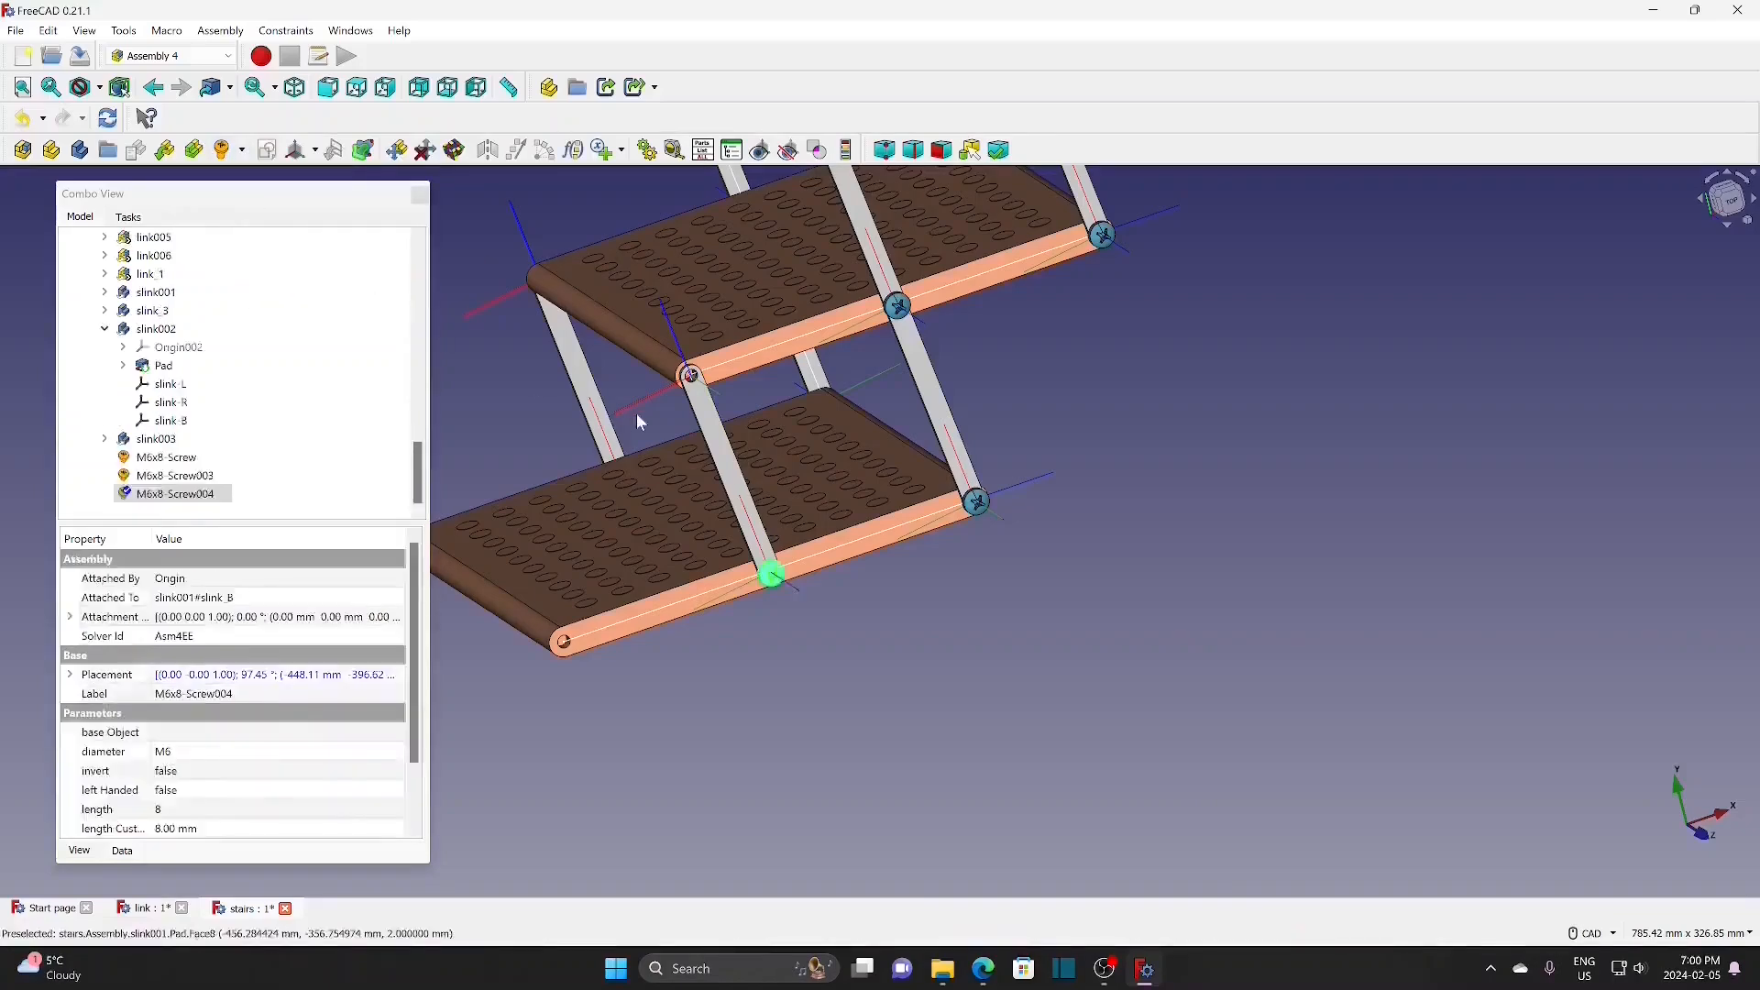
pyautogui.click(717, 398)
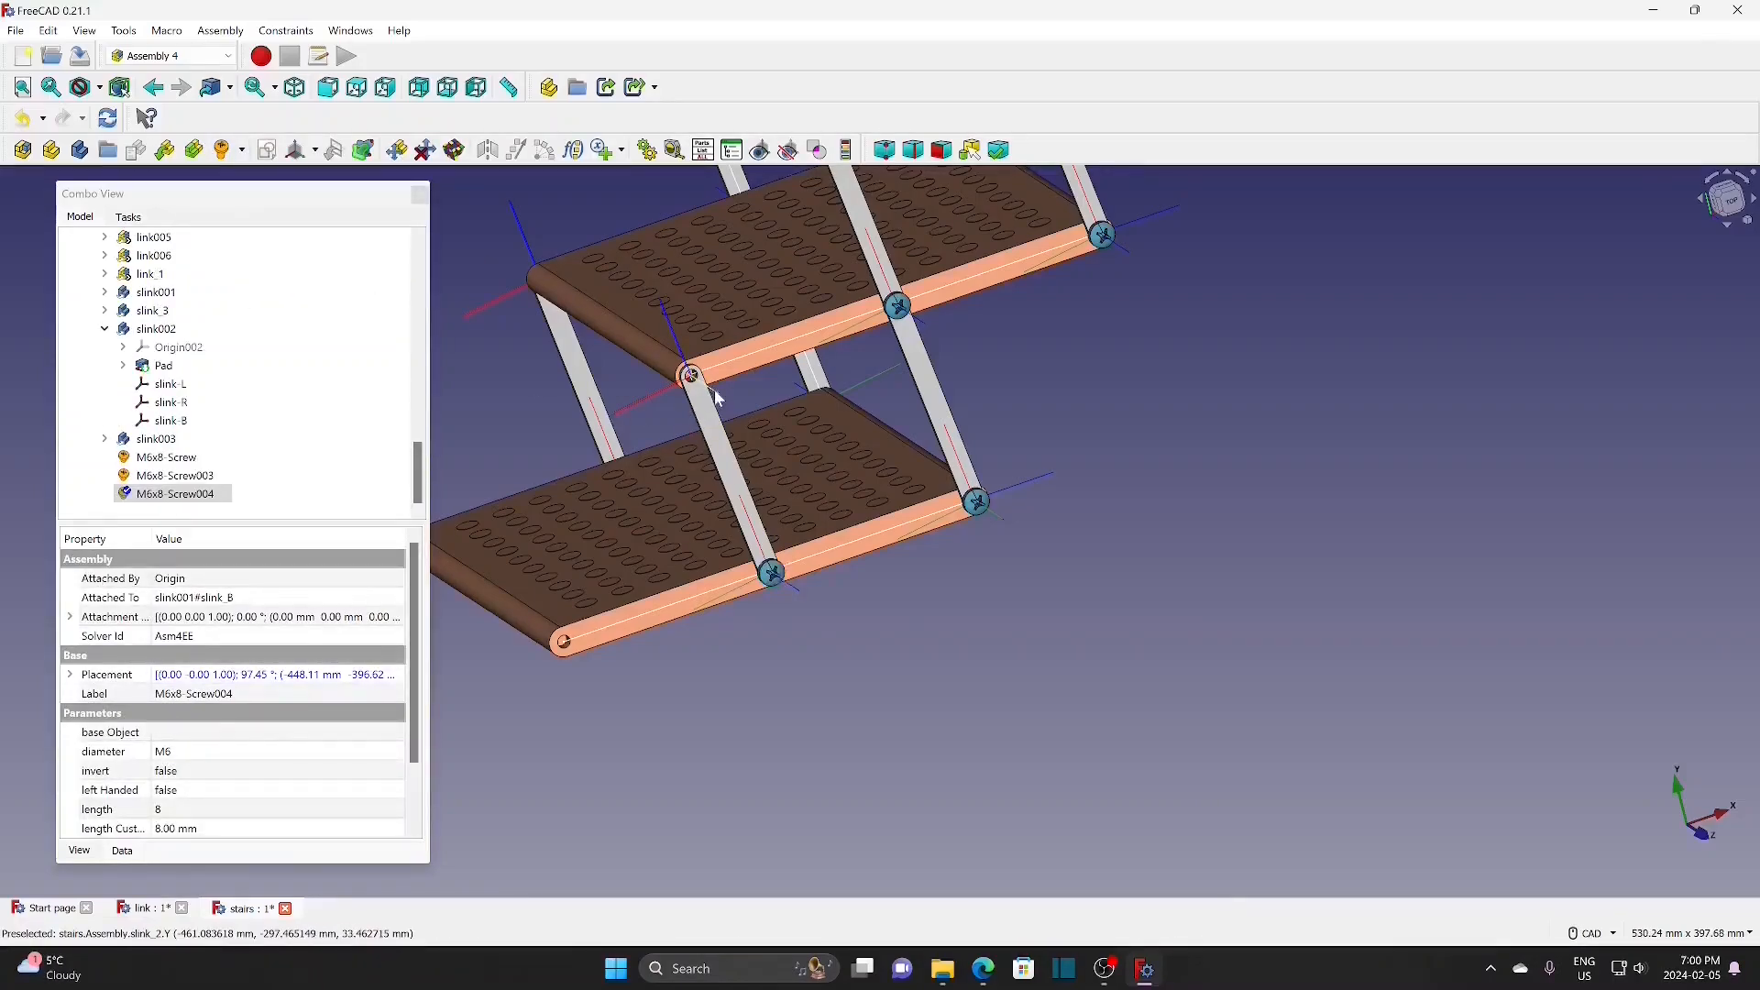
pyautogui.click(241, 154)
pyautogui.click(234, 176)
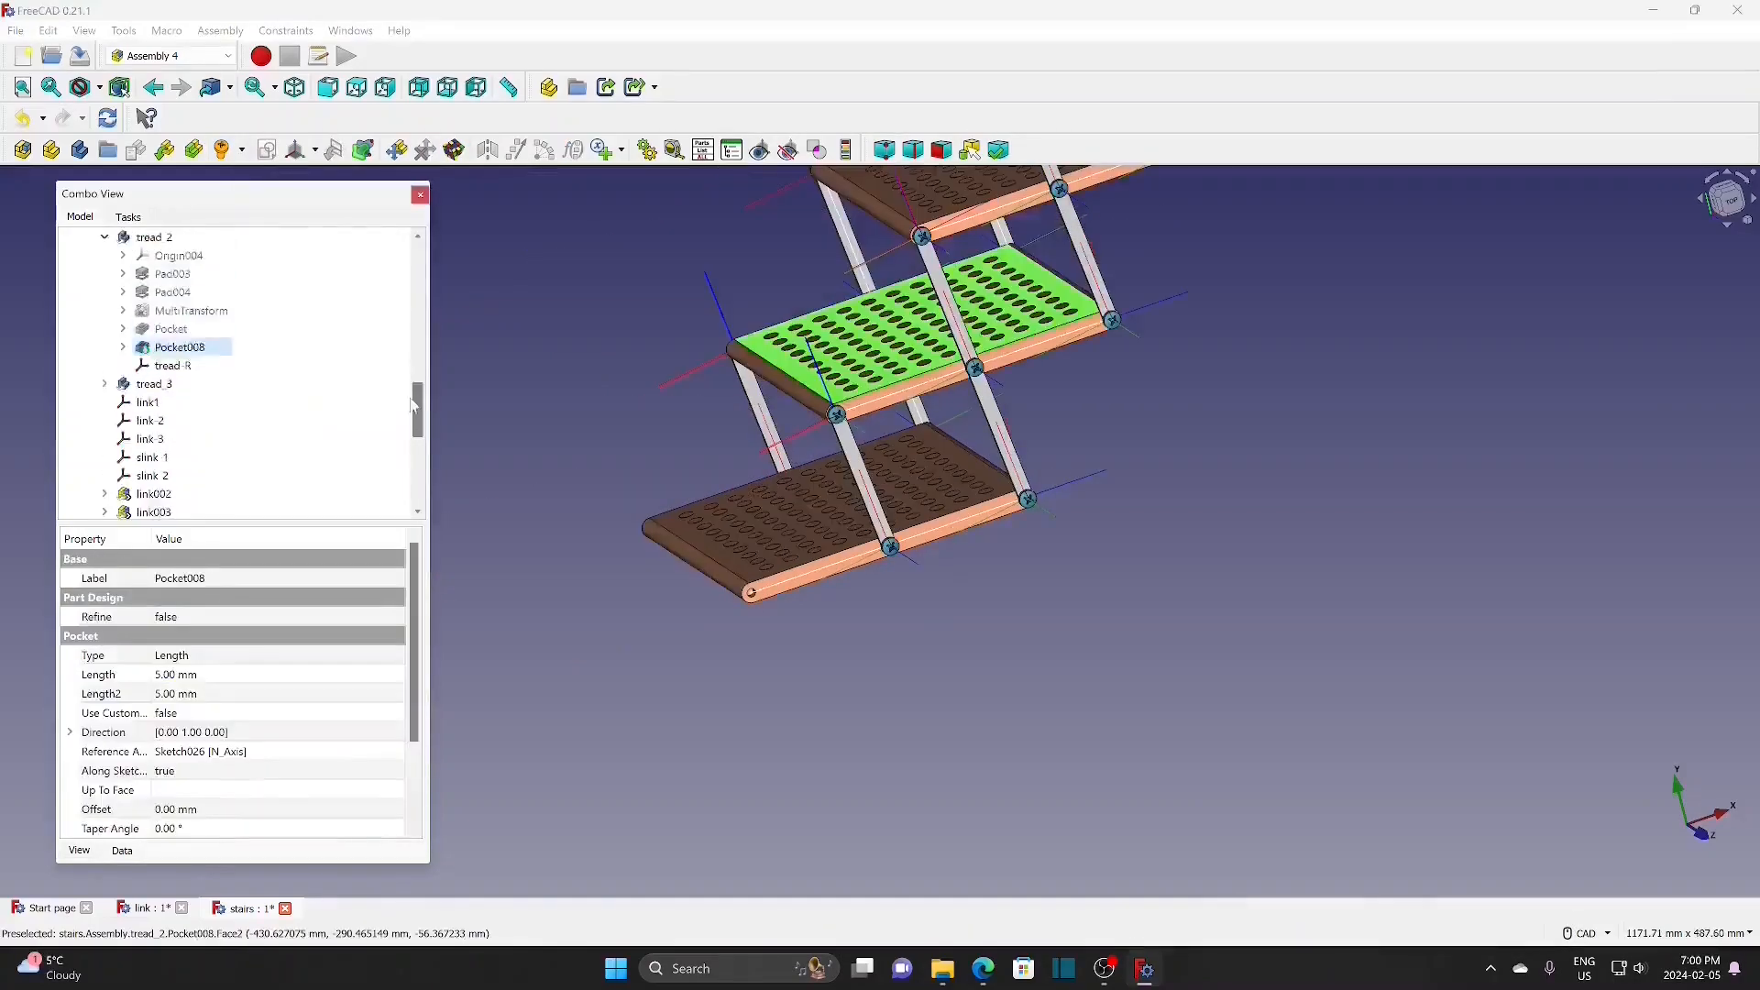
# Step: Hide tread_2 to expose the links behind it
pyautogui.moveTo(417, 411); pyautogui.dragTo(409, 484)
pyautogui.click(191, 369)
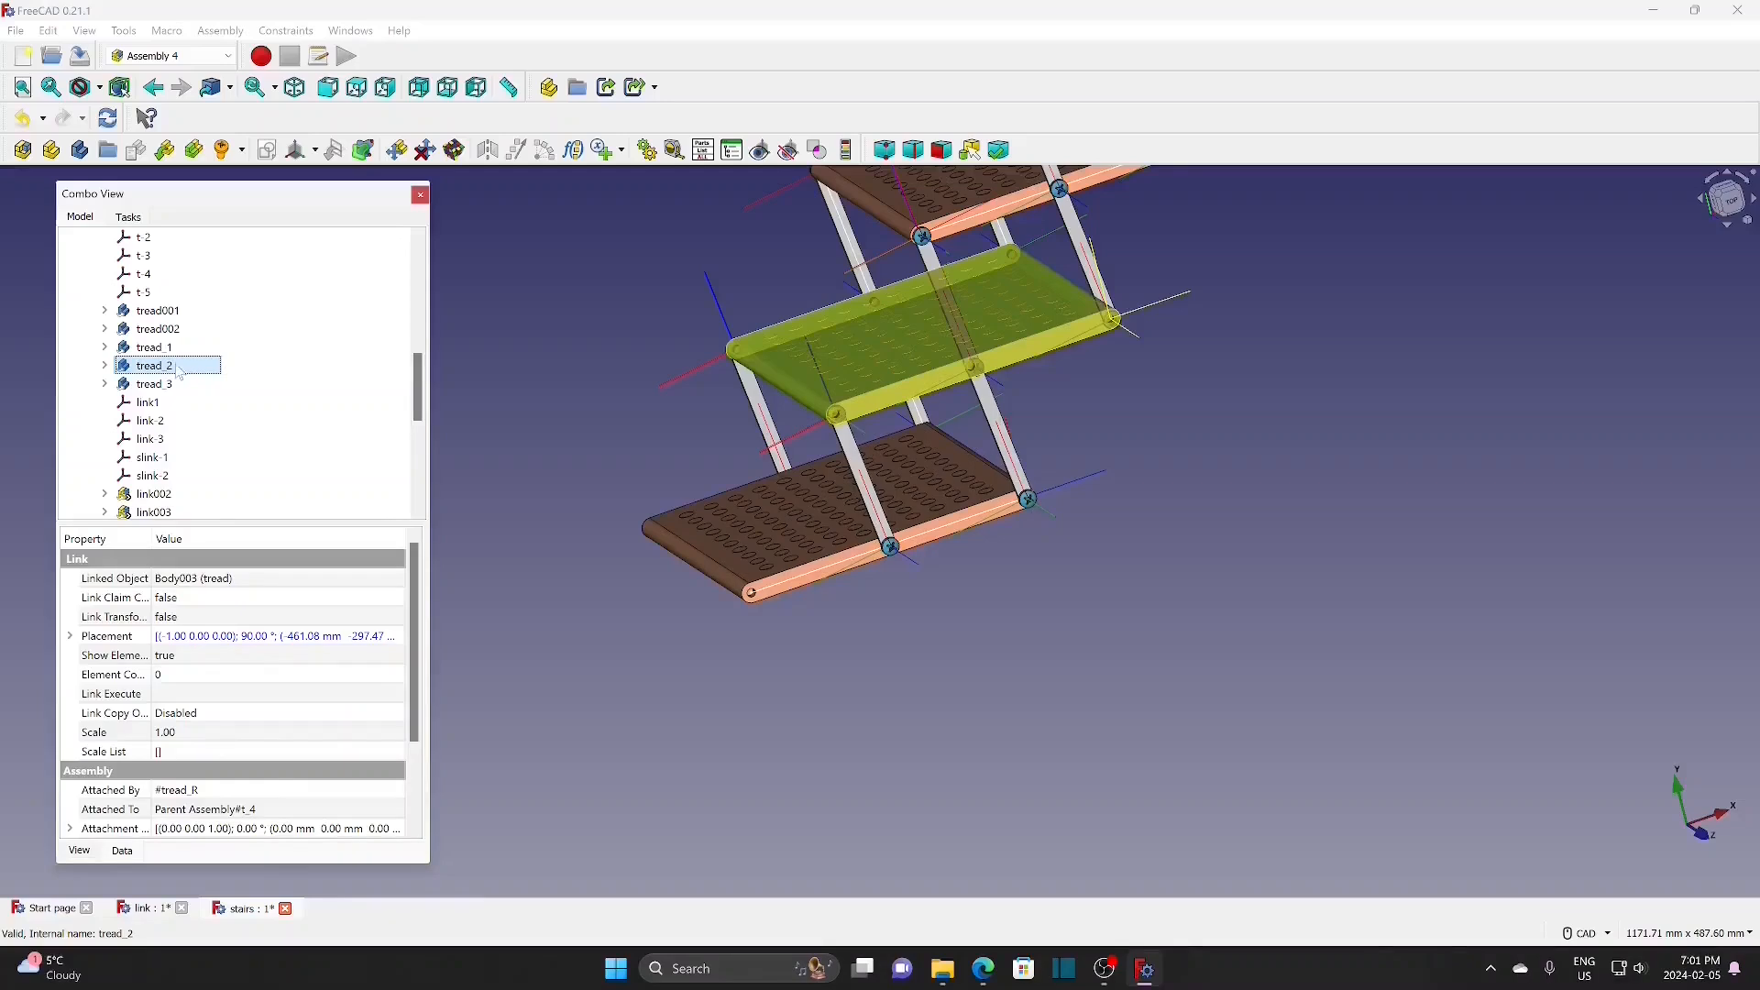
pyautogui.press('space')
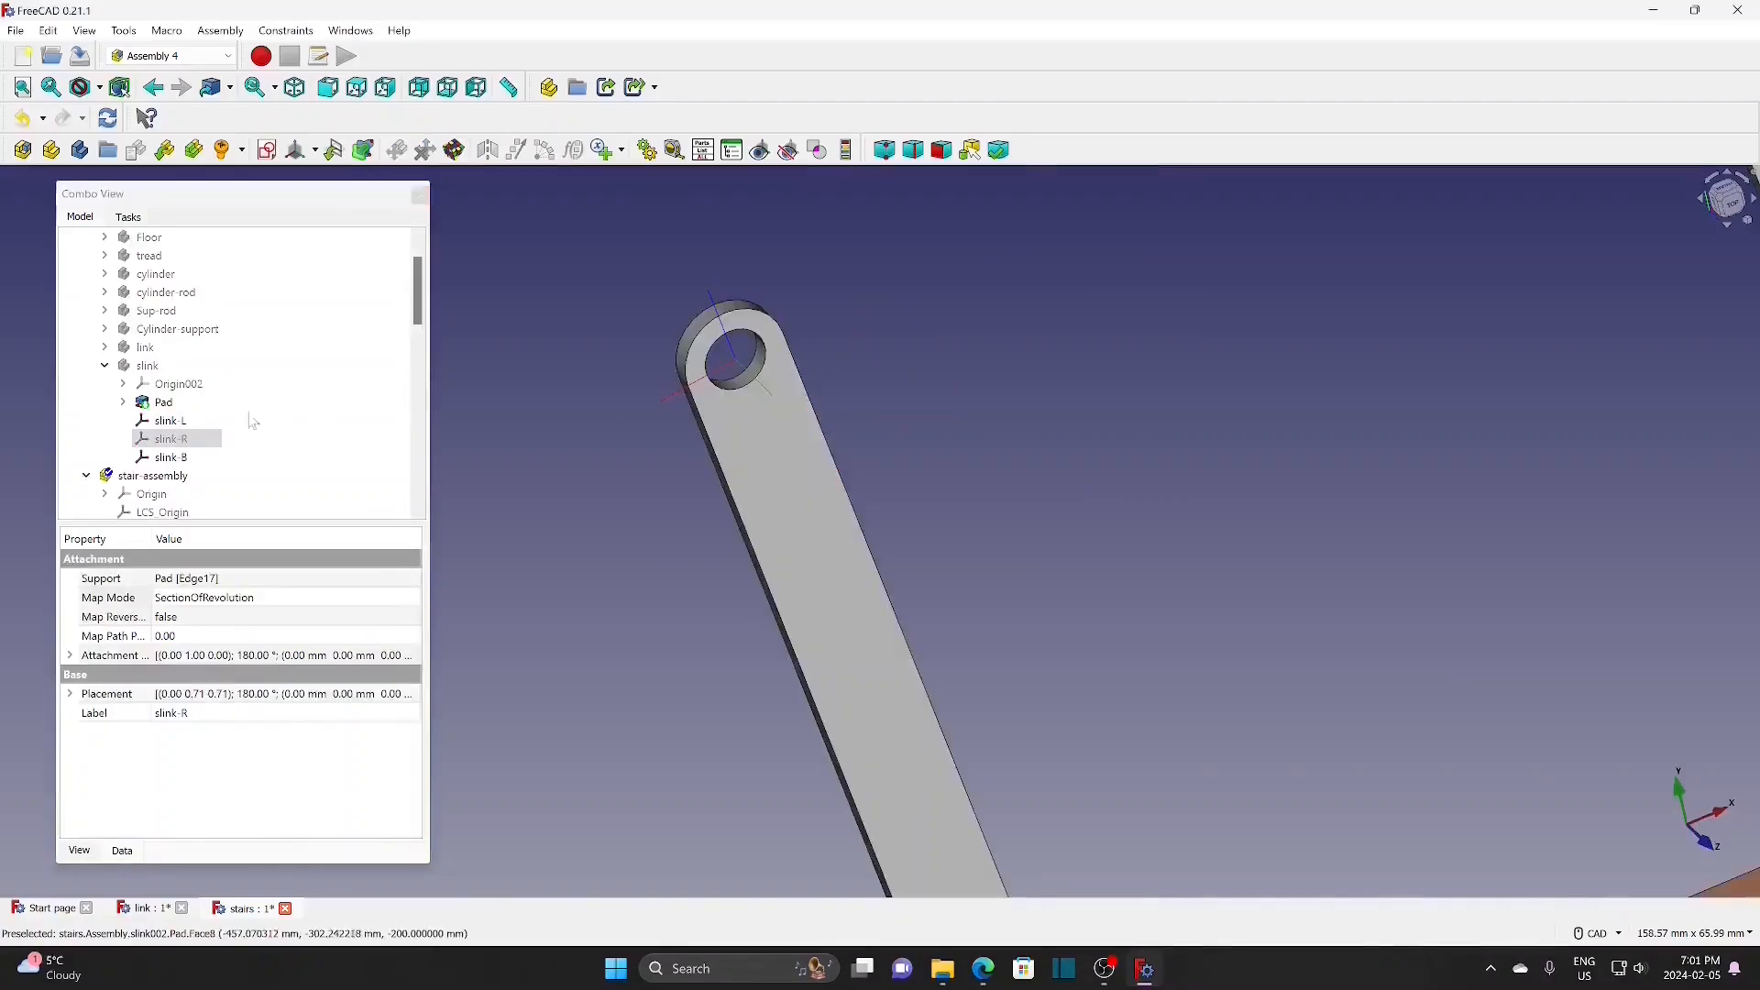
# Step: Insert an M6x8 screw at the slink-R hole and set its attachment angle to 270°
pyautogui.click(186, 424)
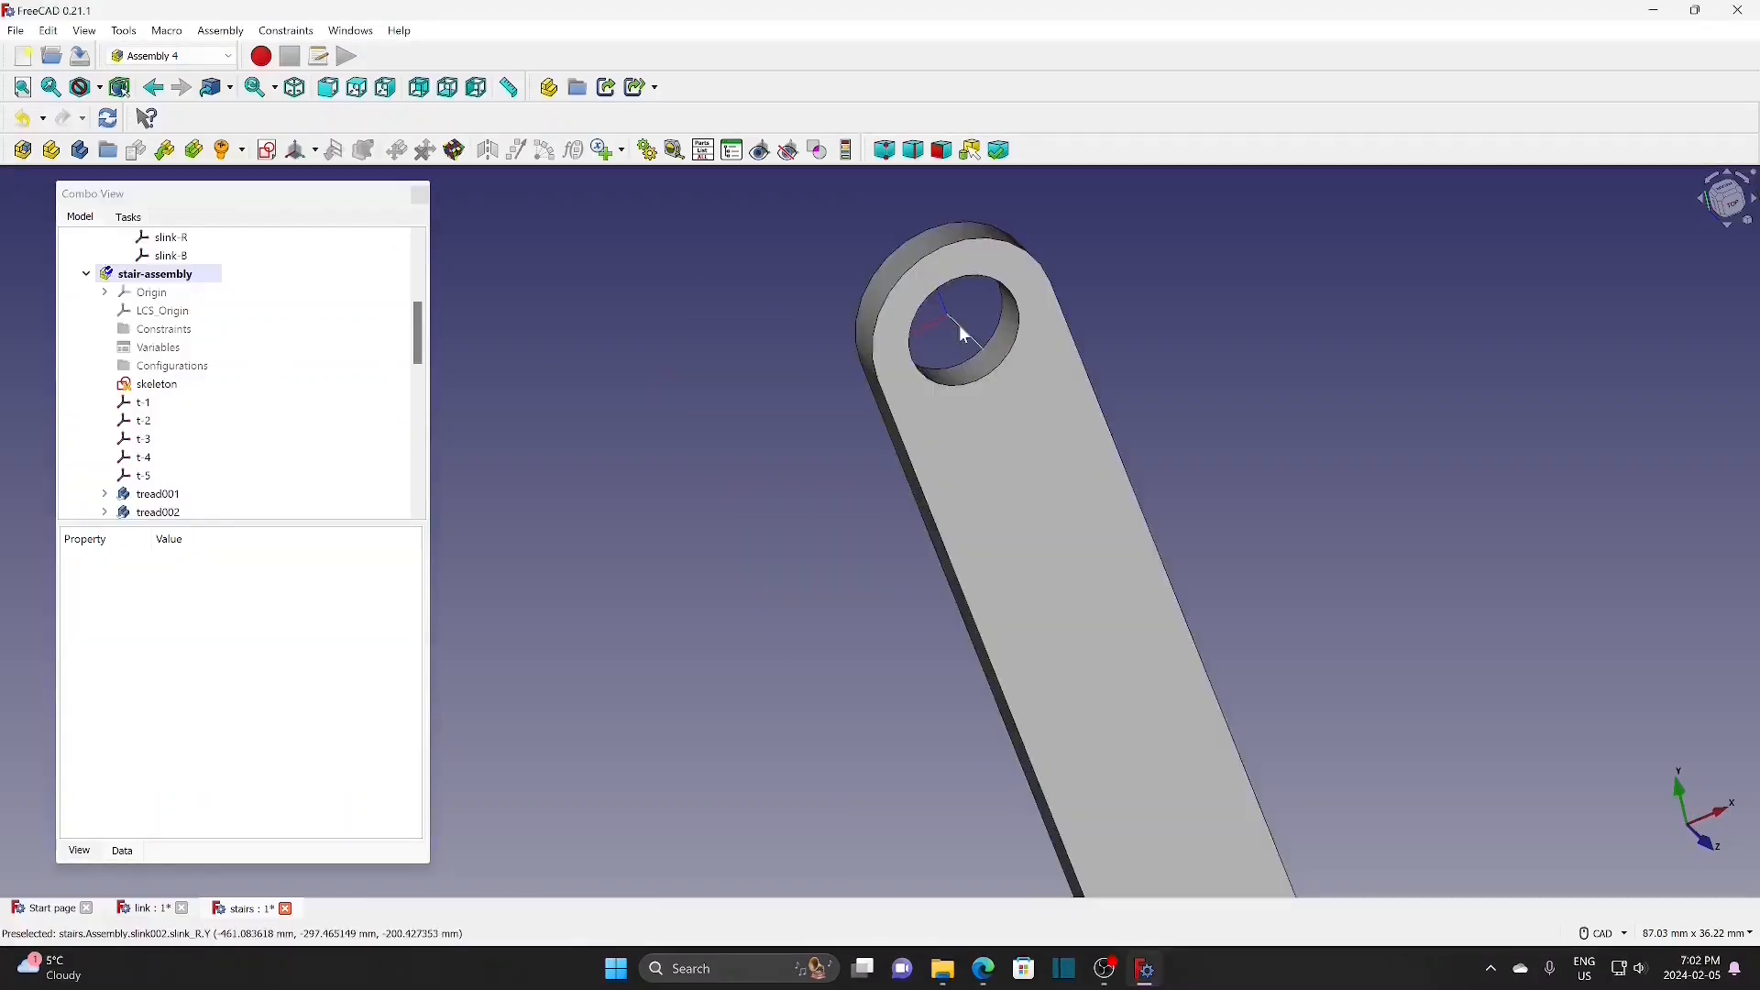
pyautogui.click(965, 334)
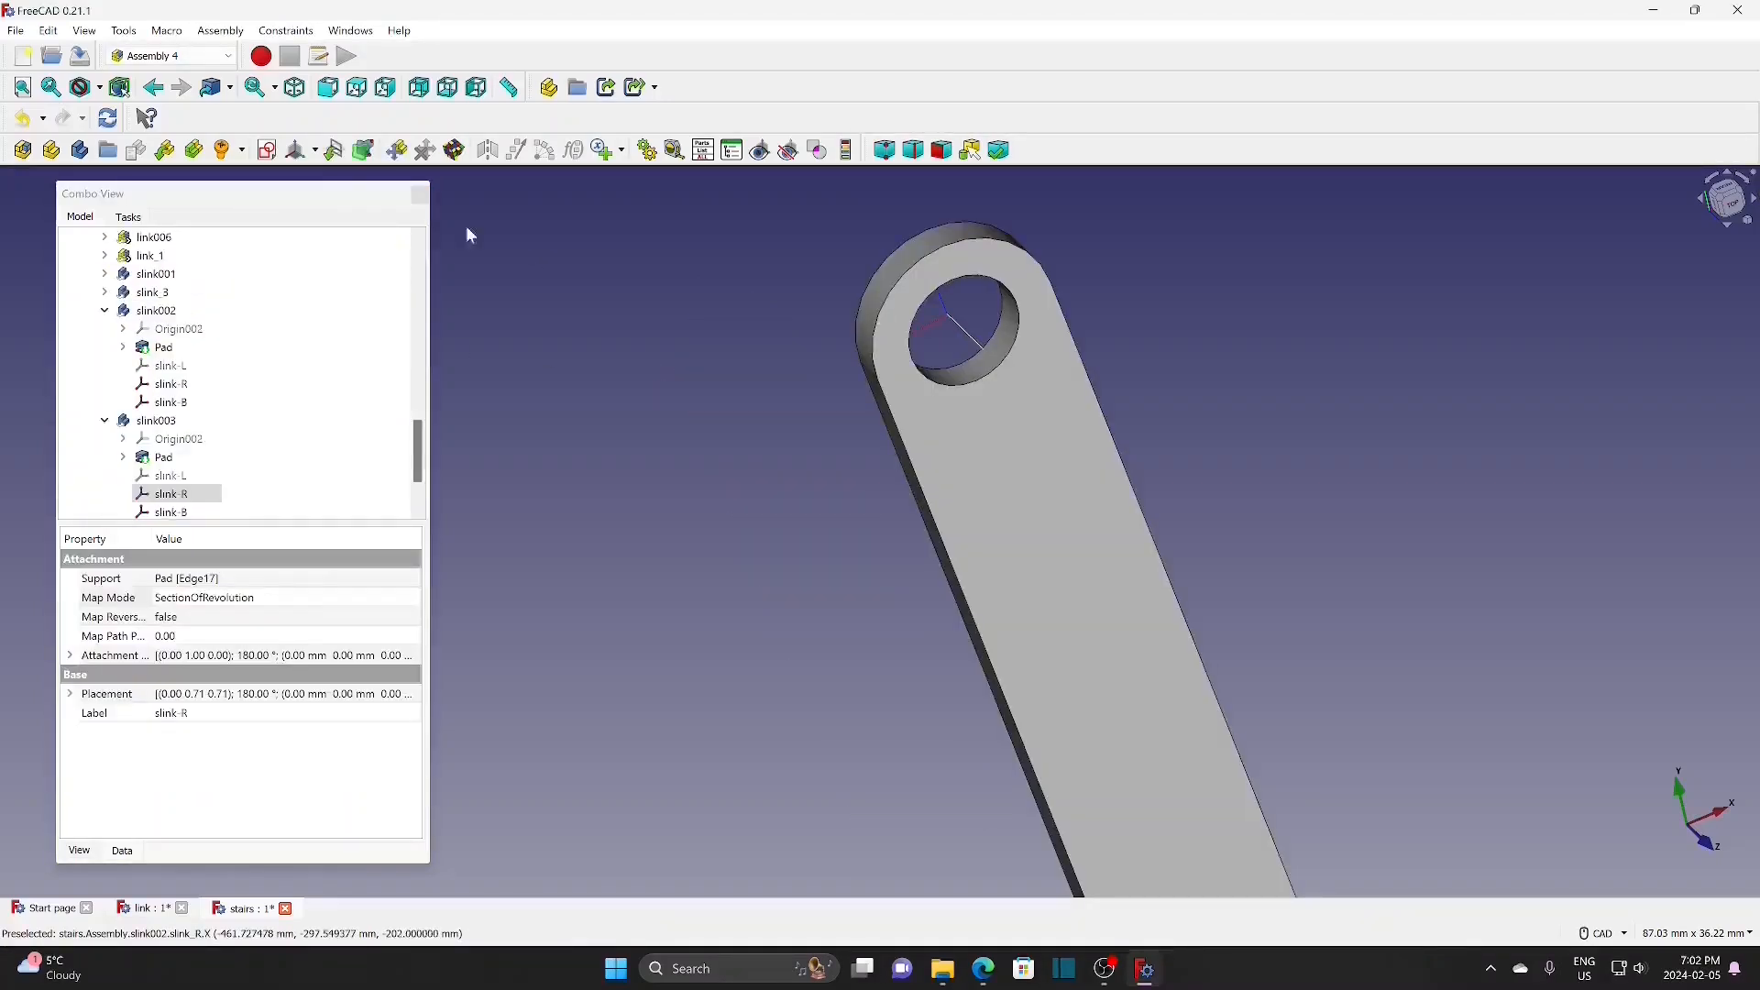
pyautogui.click(242, 150)
pyautogui.click(265, 179)
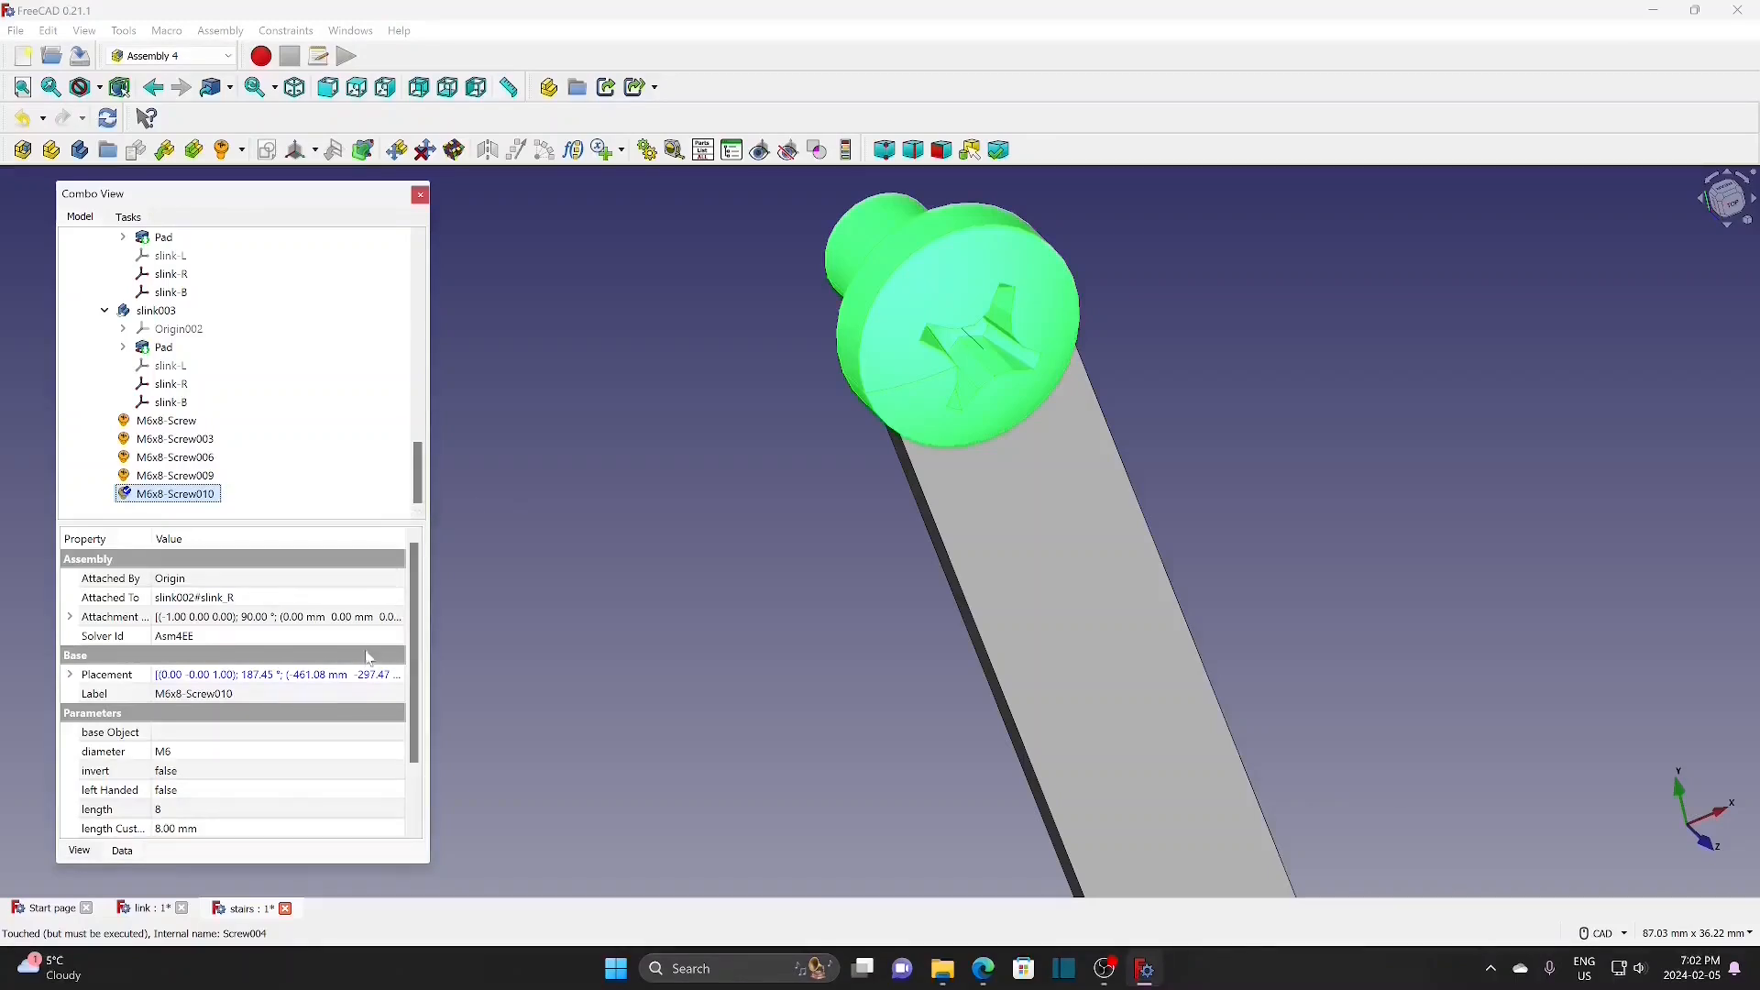
pyautogui.click(71, 617)
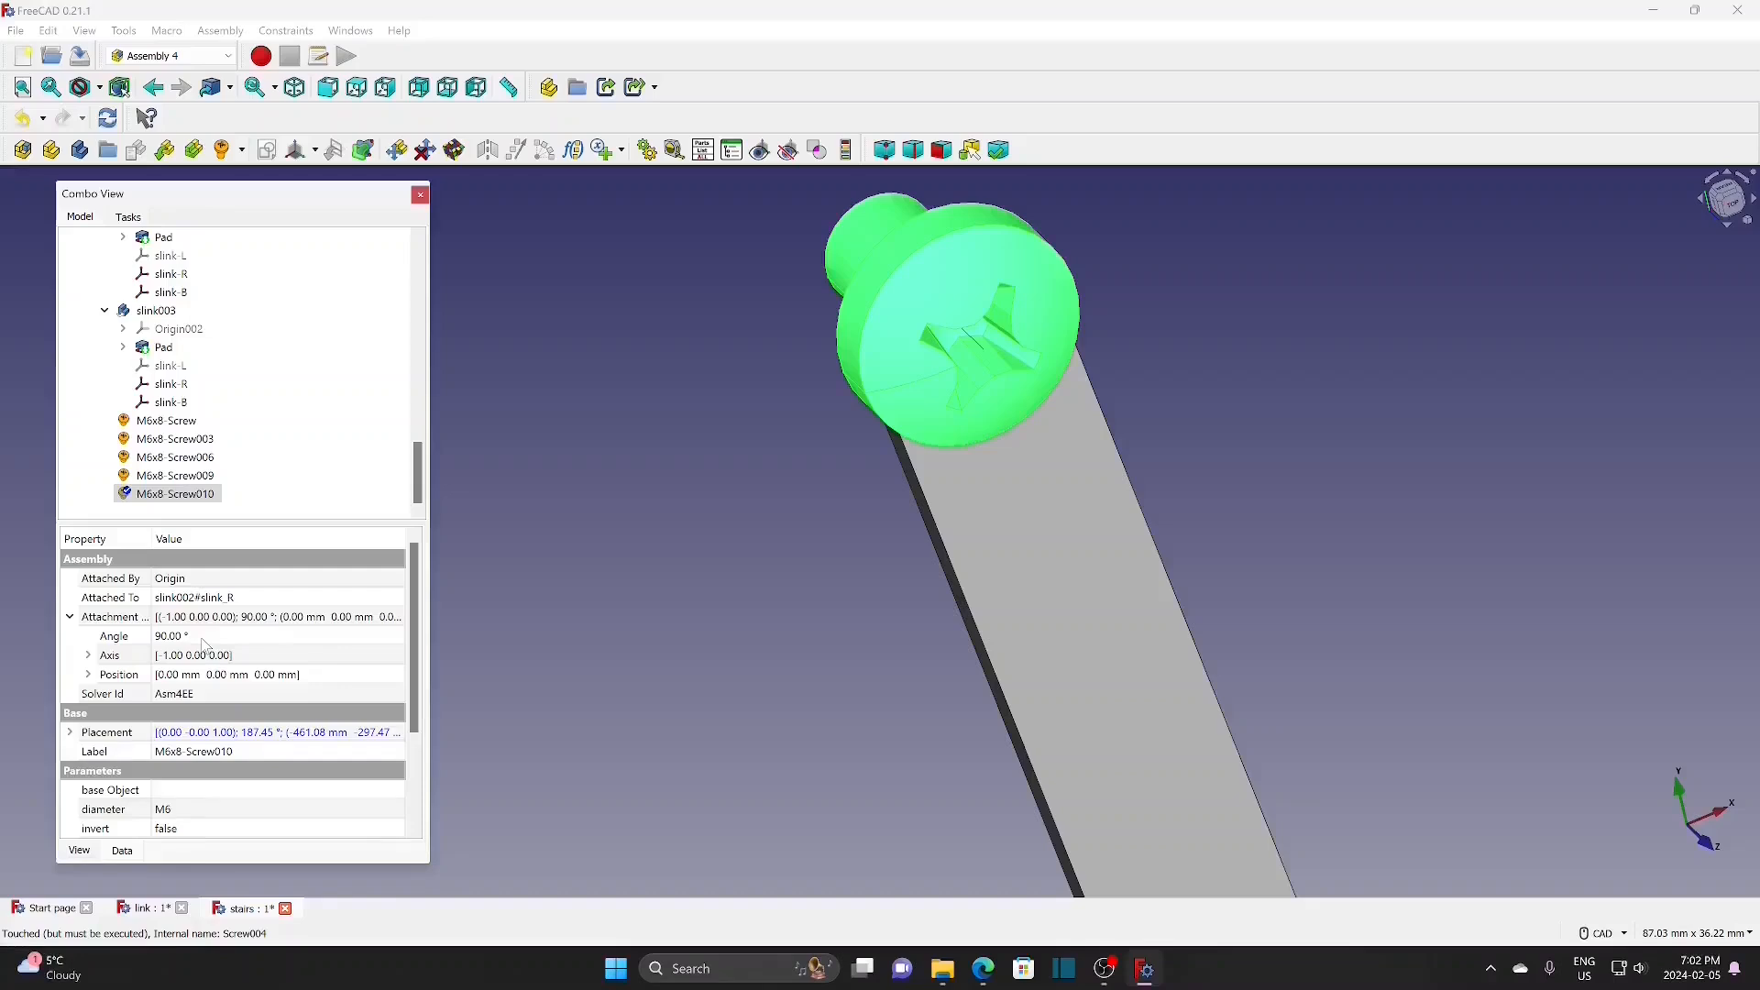
pyautogui.doubleClick(113, 636)
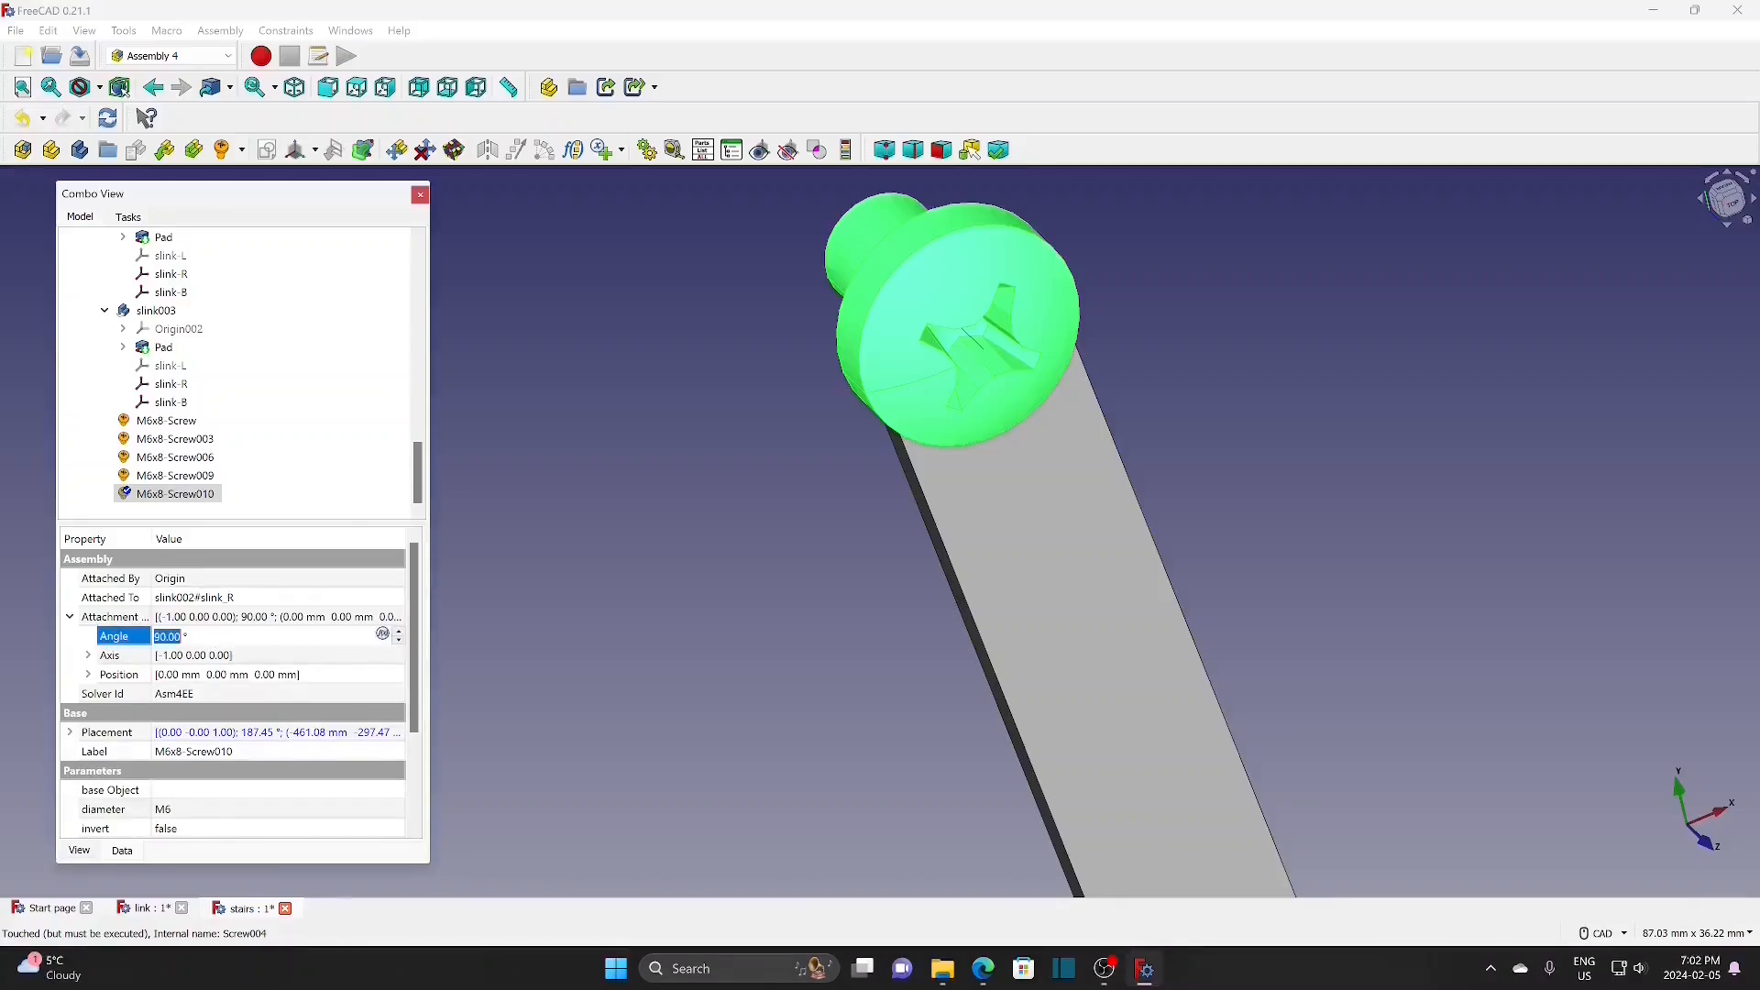
pyautogui.write('270')
pyautogui.click(400, 642)
pyautogui.click(519, 639)
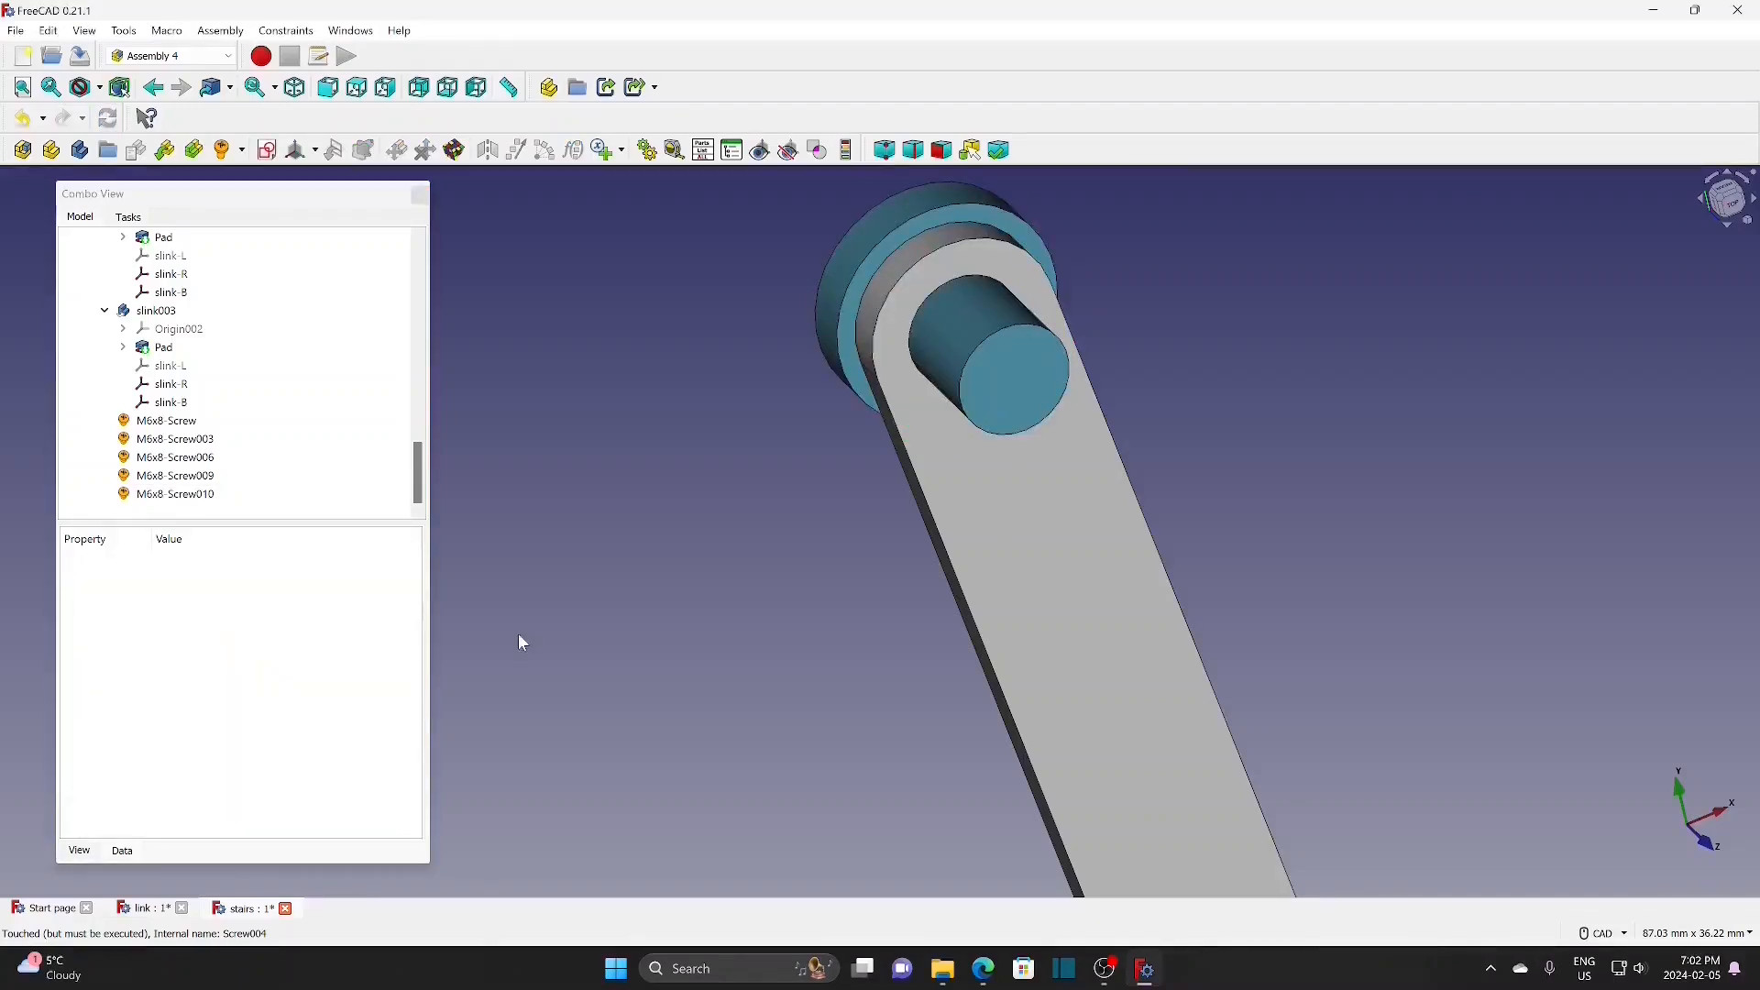
# Step: Hide tread_3 to reveal the link bars behind it
pyautogui.scroll(-3, 708, 624)
pyautogui.scroll(-3, 707, 625)
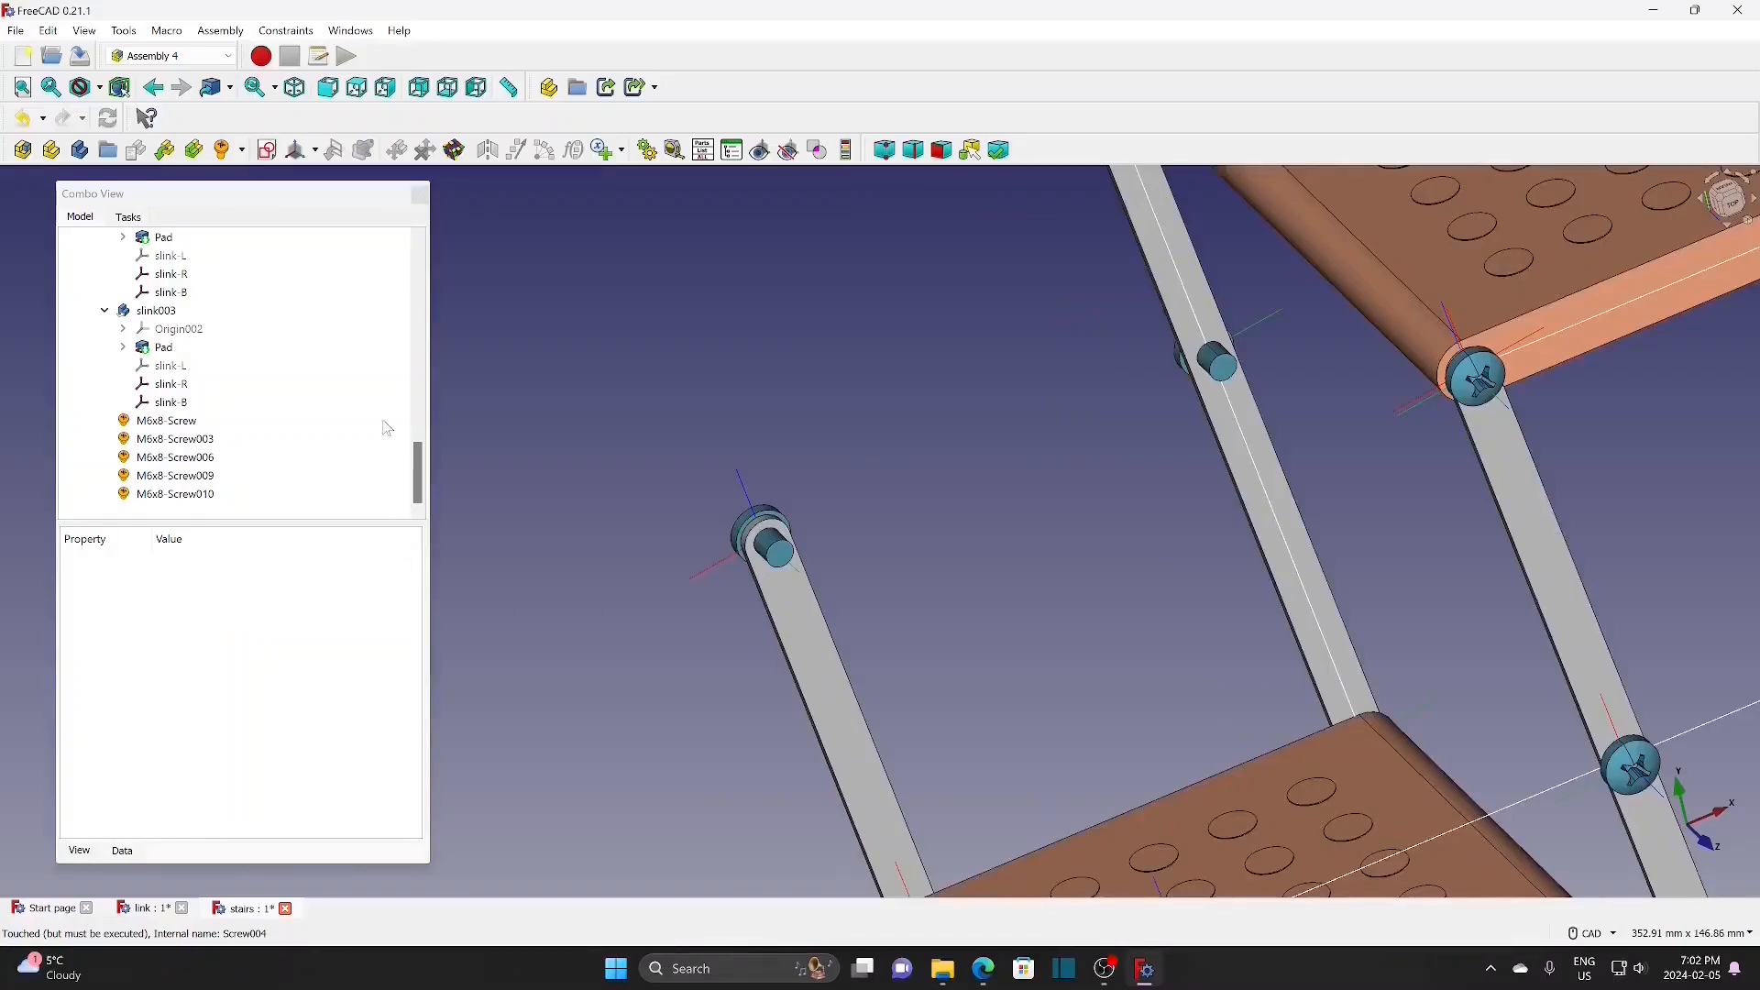
pyautogui.moveTo(421, 479); pyautogui.dragTo(422, 361)
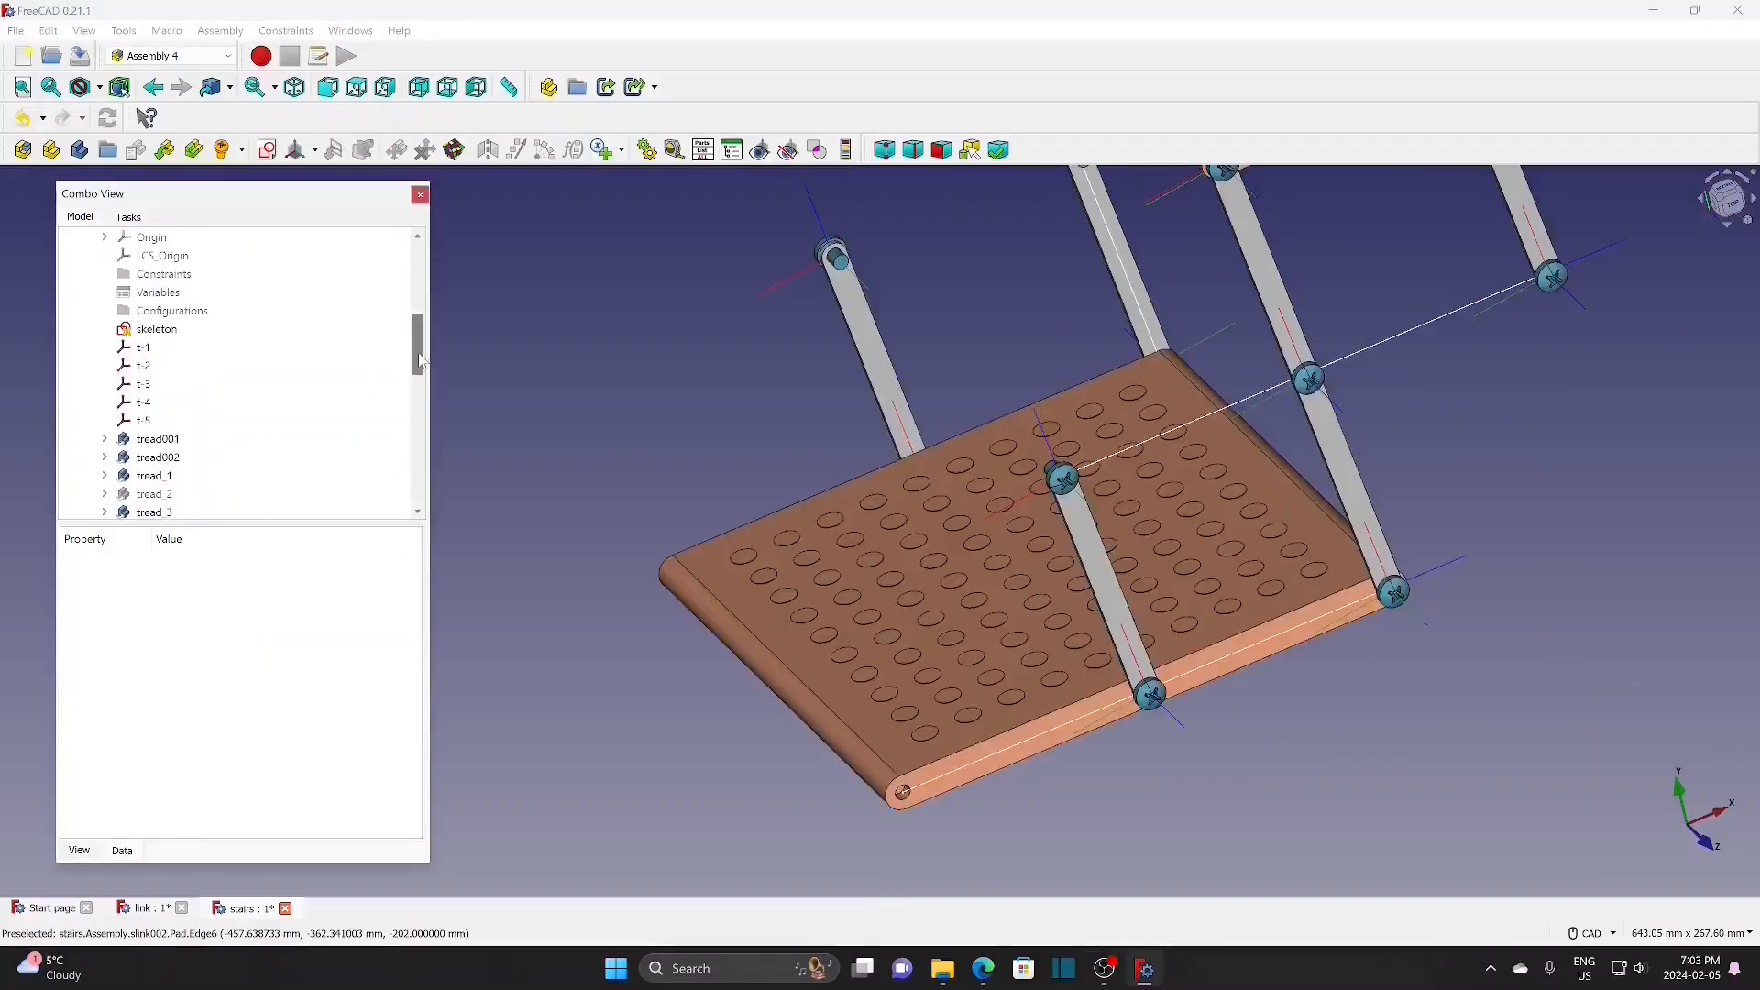
pyautogui.click(170, 456)
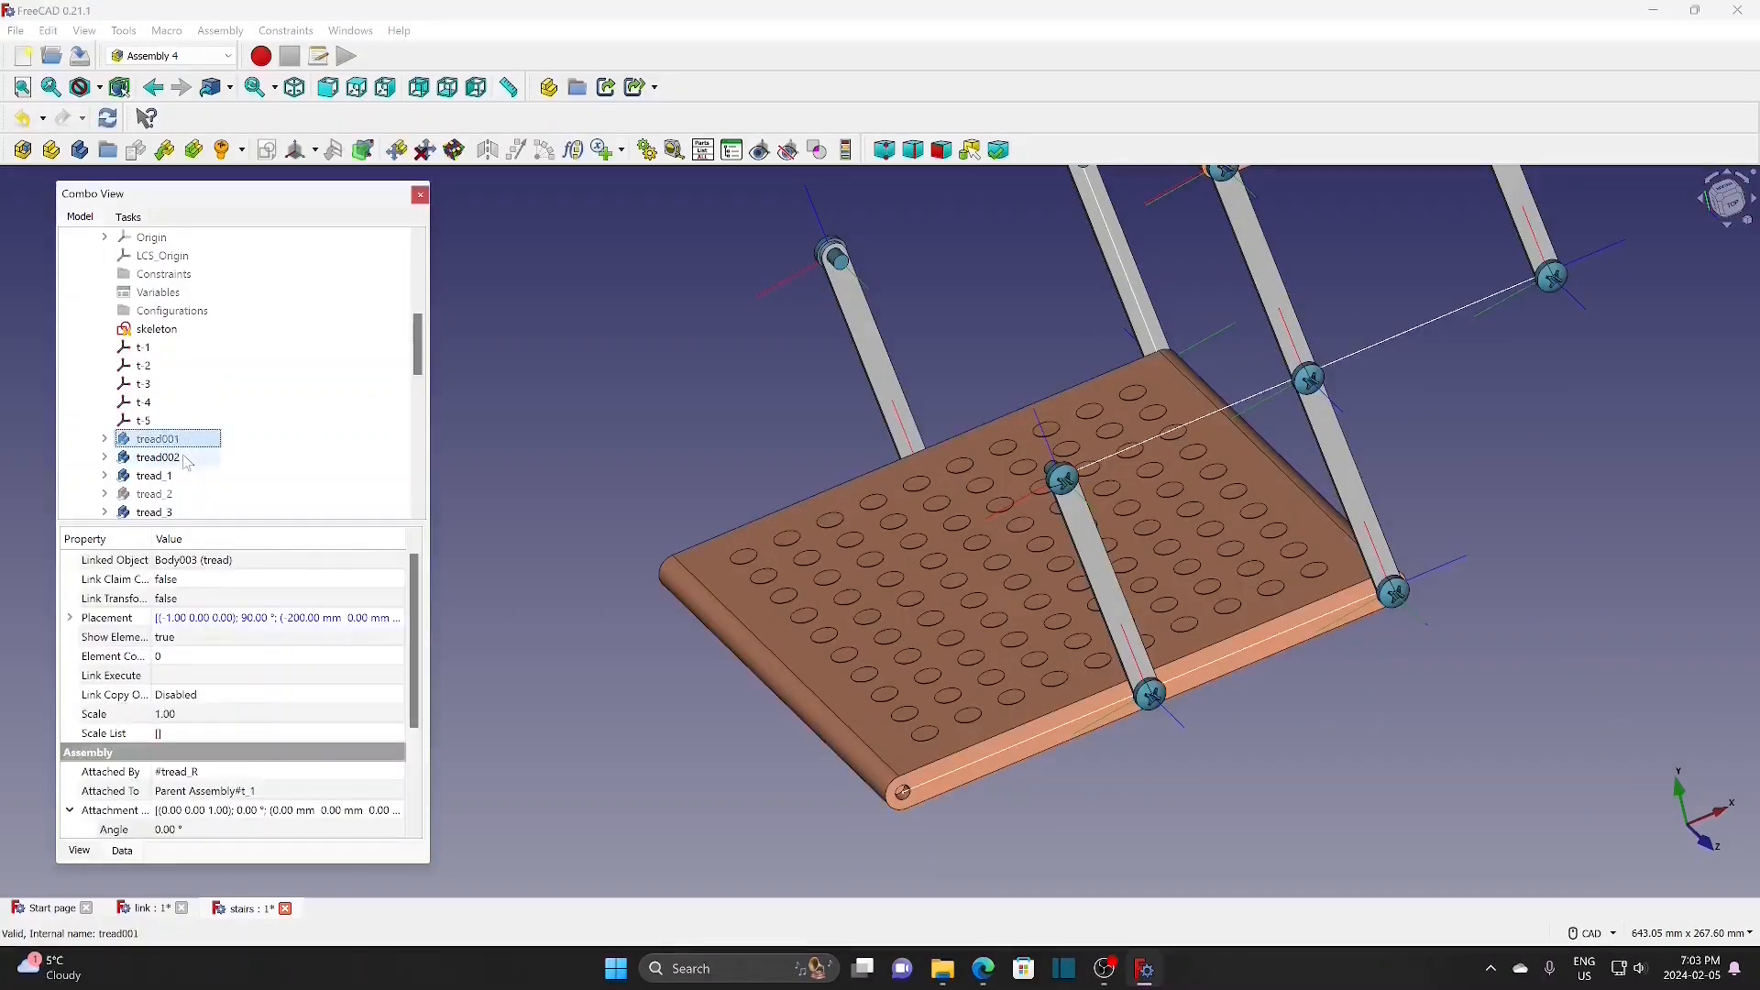
pyautogui.click(172, 476)
pyautogui.scroll(-2, 188, 408)
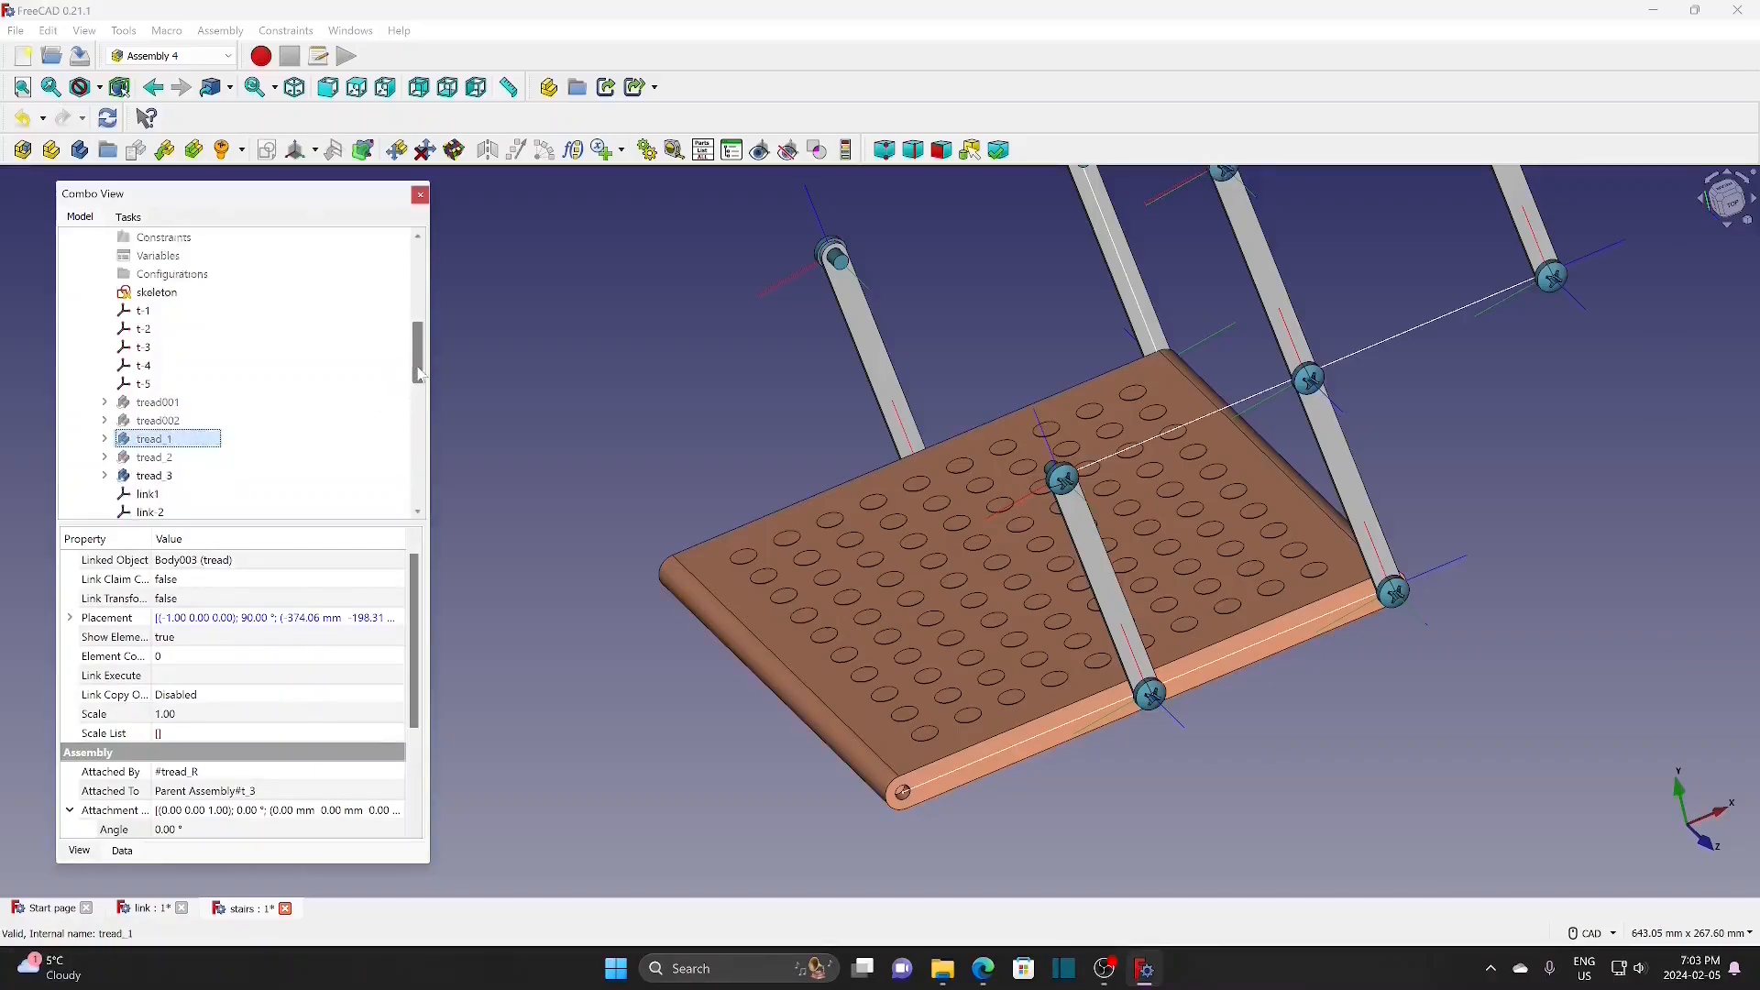
pyautogui.click(187, 400)
pyautogui.press('space')
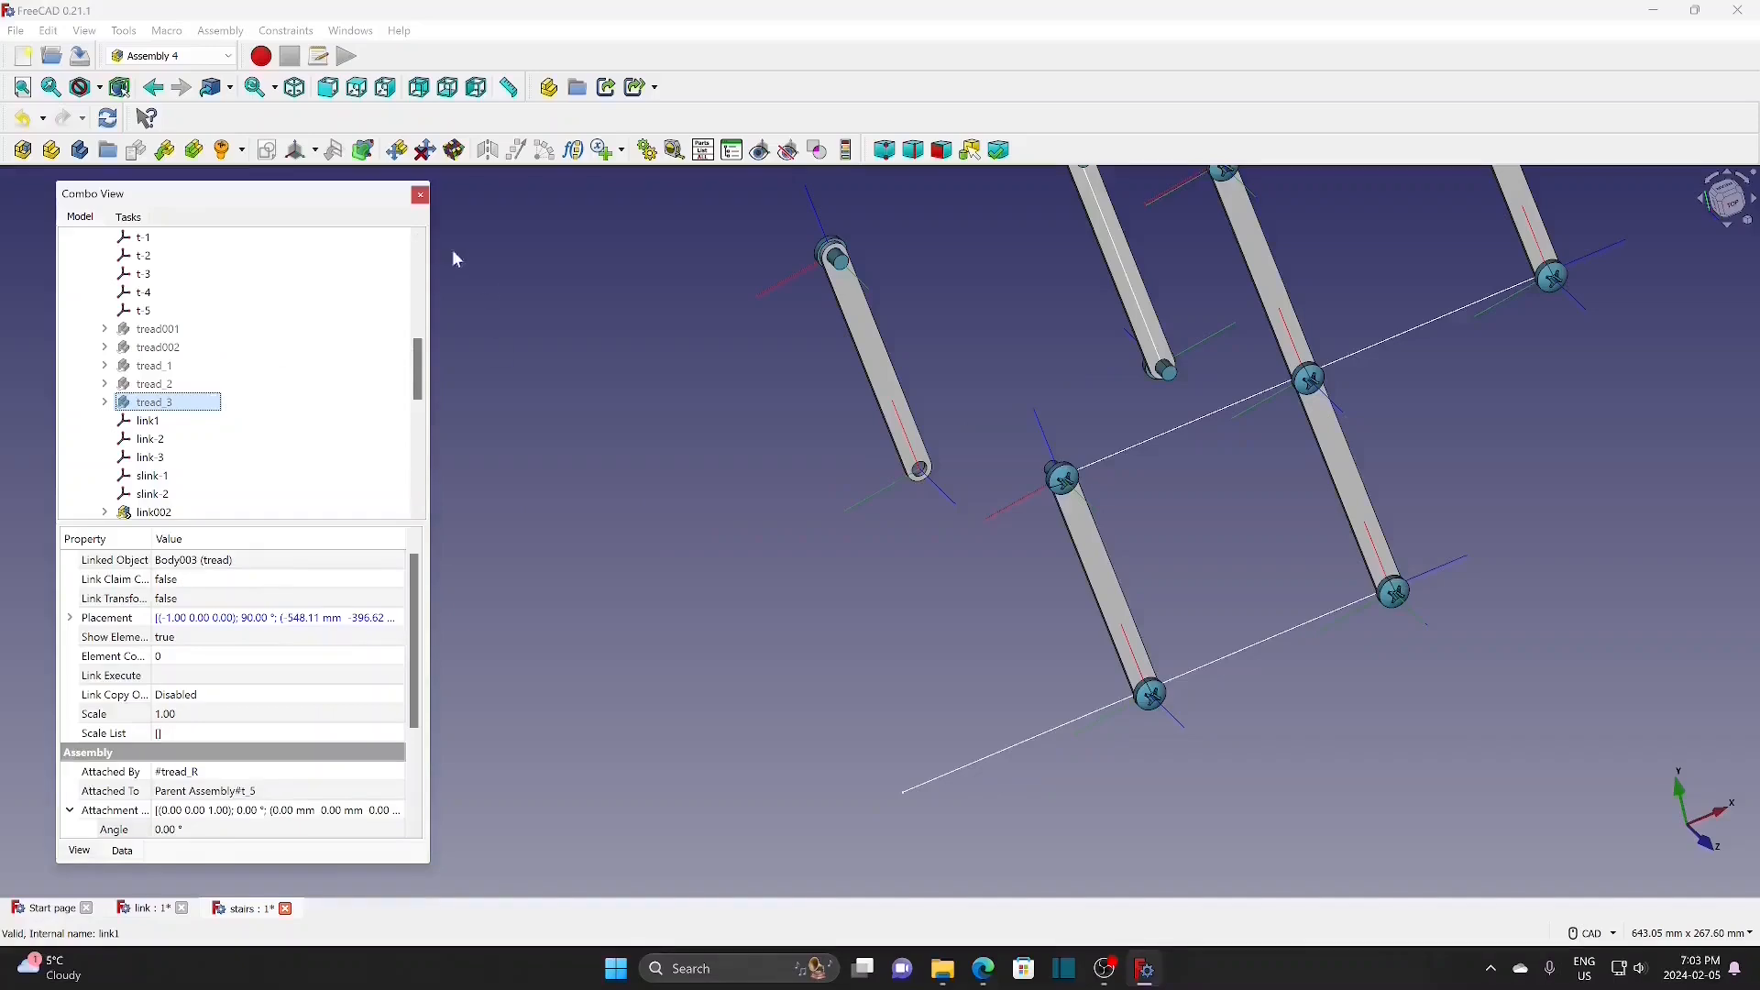
# Step: Insert an M6x8 screw at the link end's slink-B datum
pyautogui.click(946, 497)
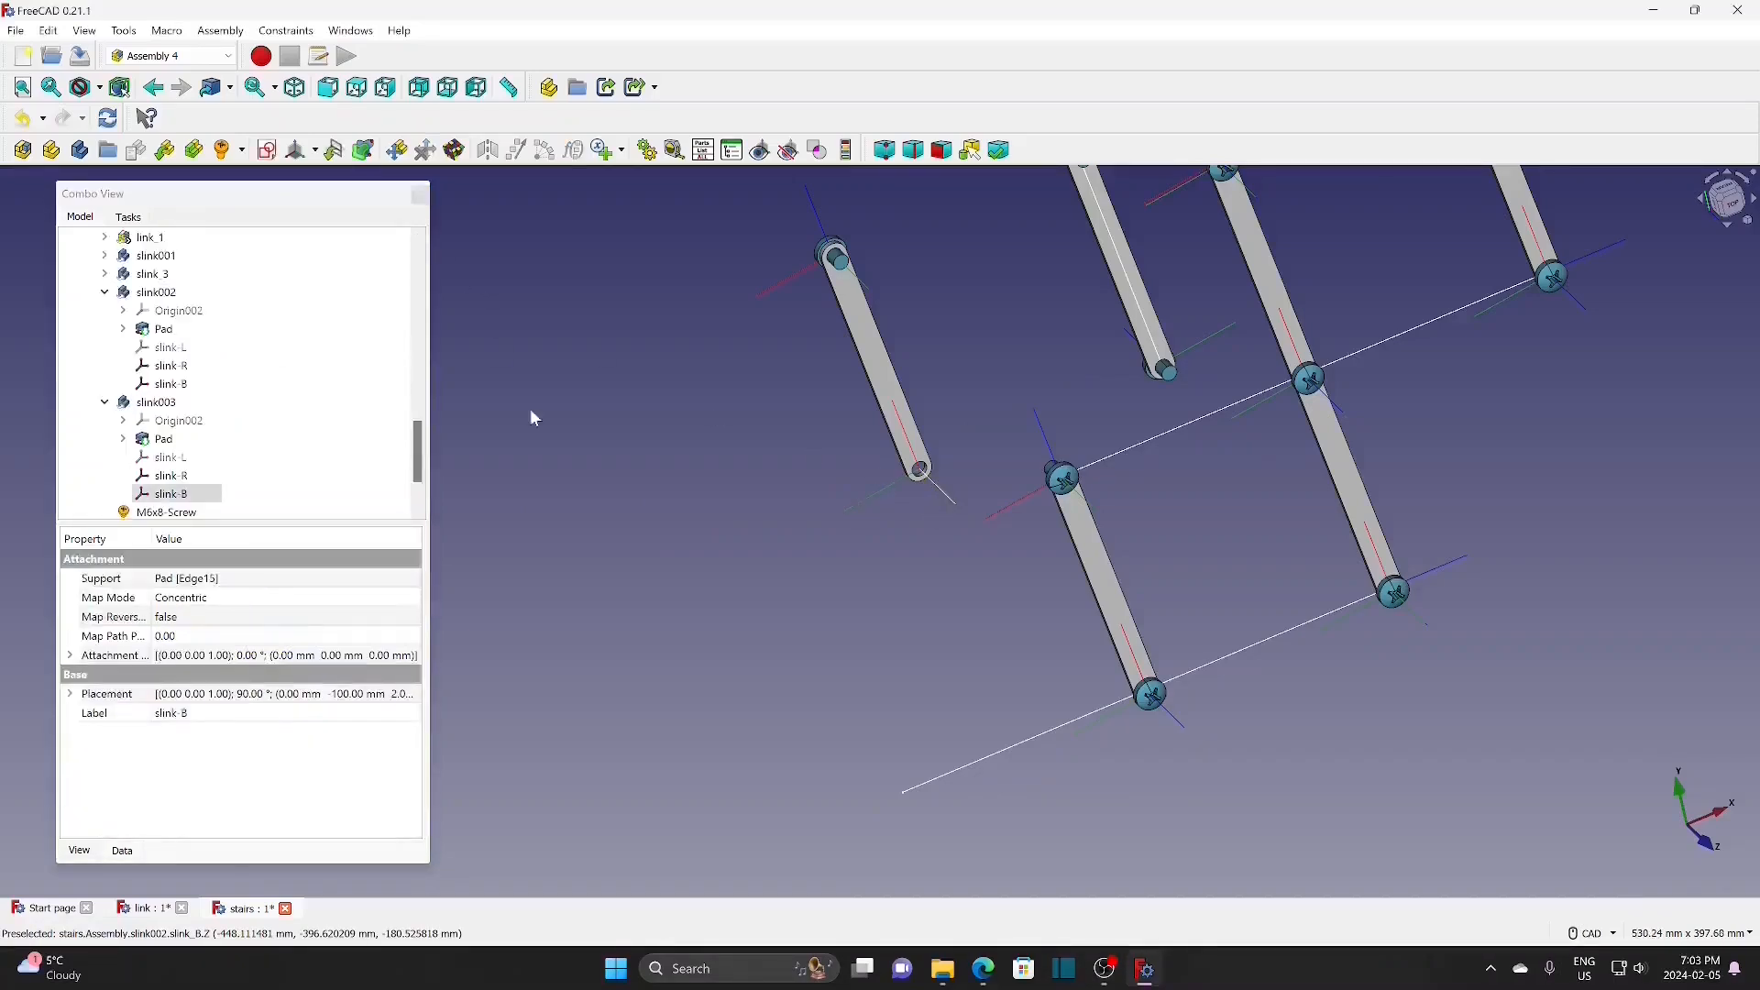
pyautogui.click(248, 152)
pyautogui.click(253, 184)
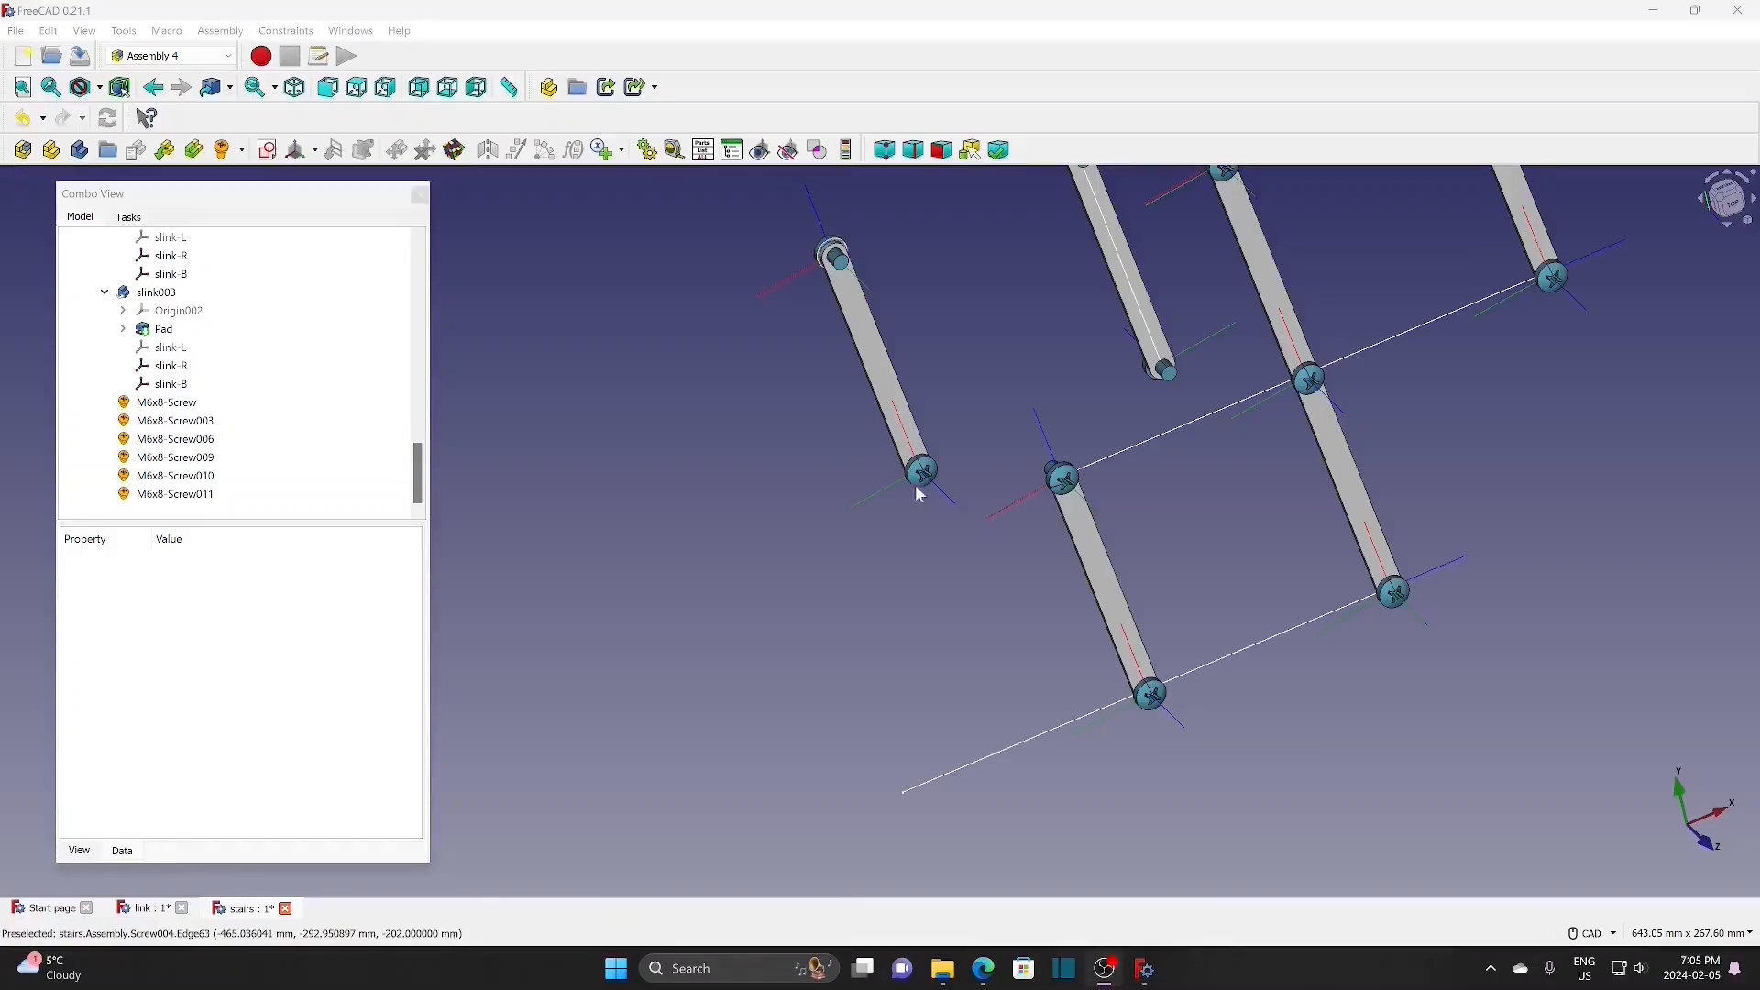
pyautogui.click(180, 496)
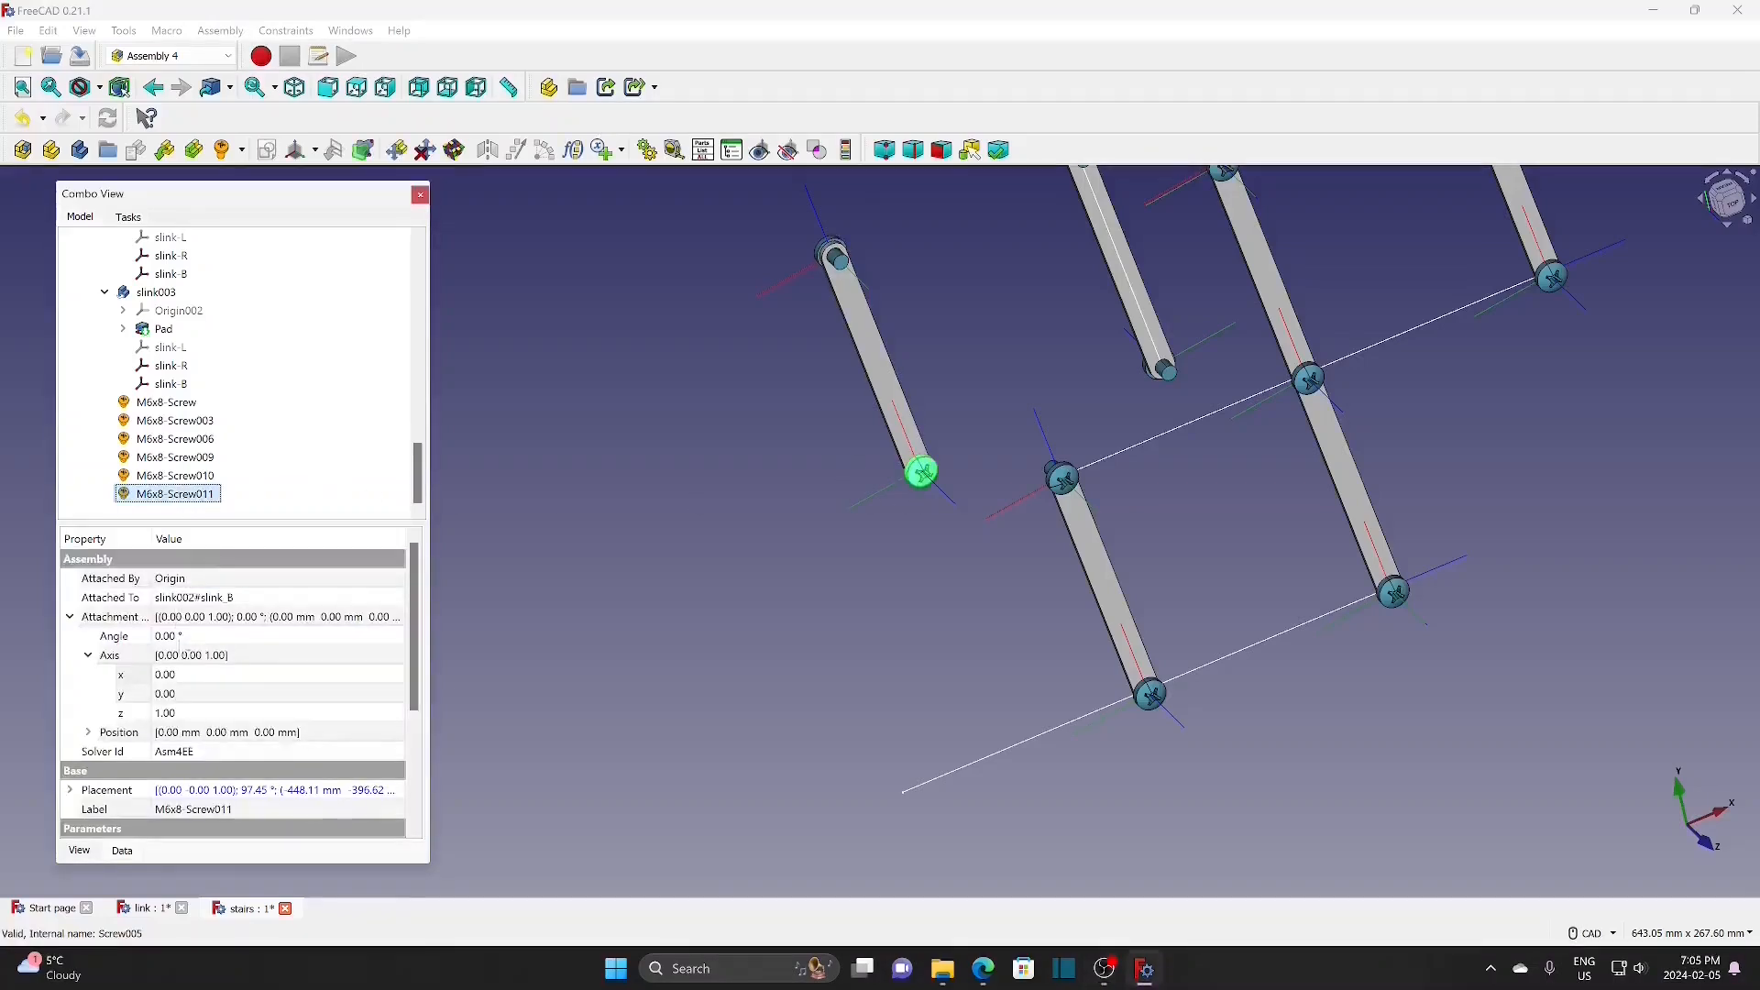
# Step: Flip the screw 180° about axis (1,0,0) and offset it -1 mm in z
pyautogui.click(364, 680)
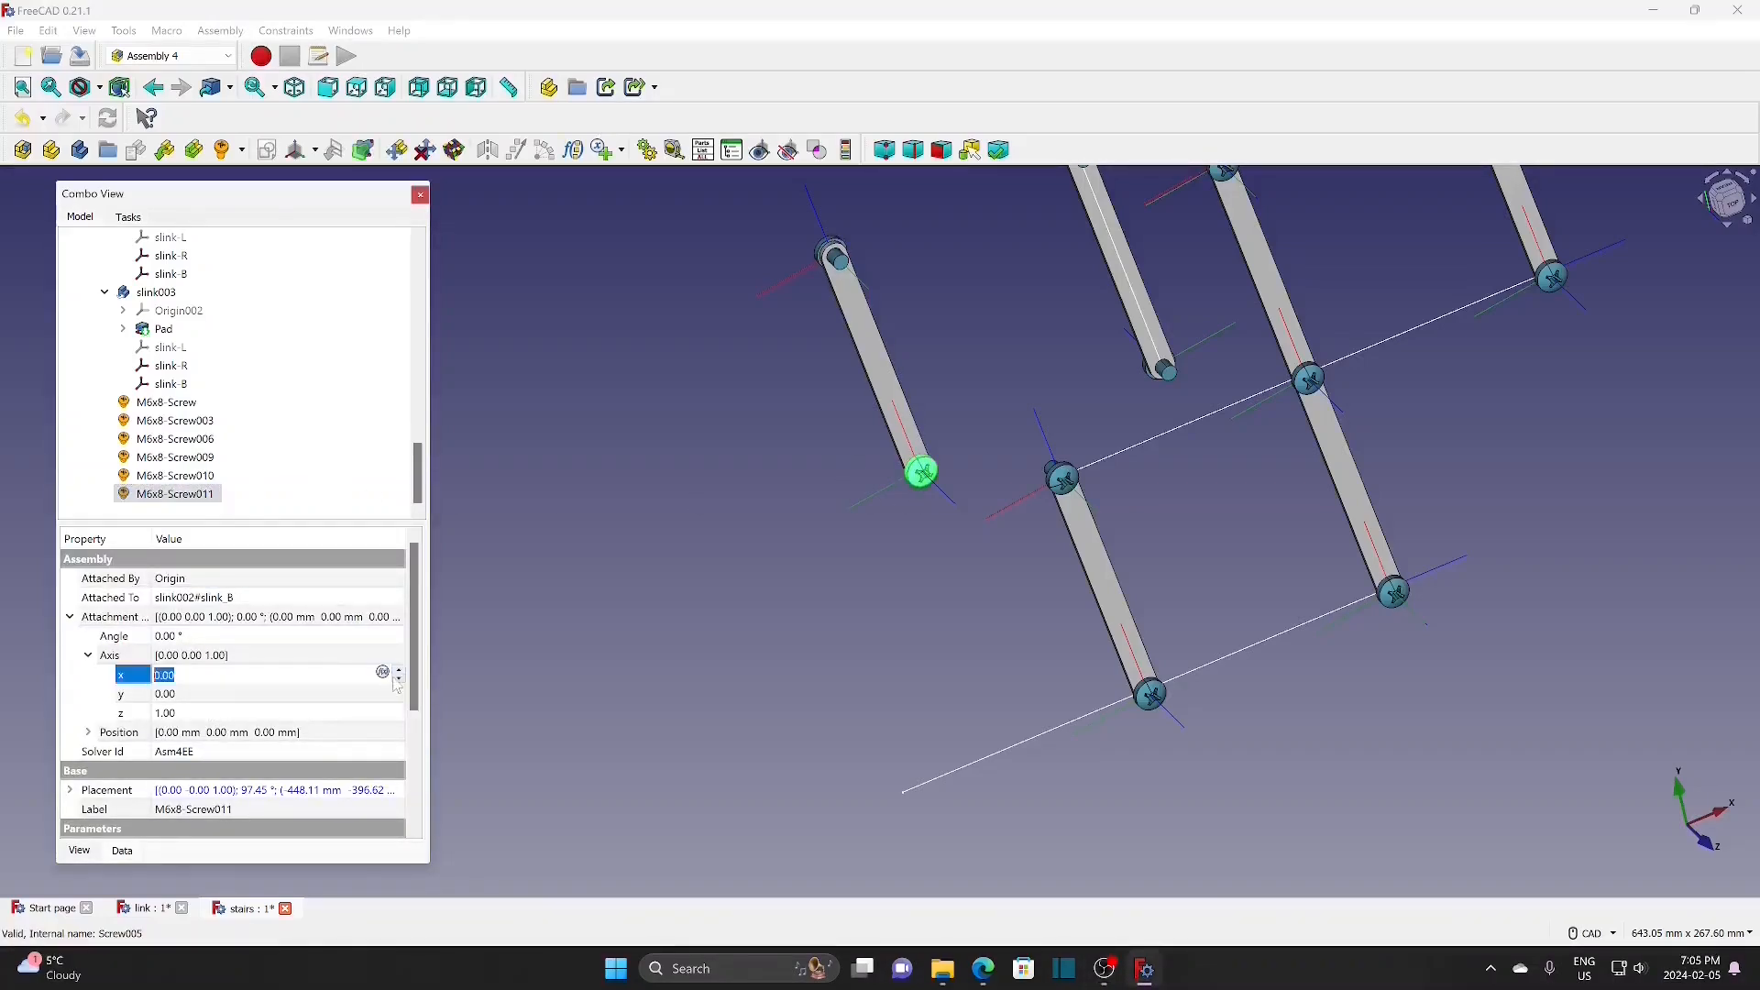
pyautogui.click(399, 673)
pyautogui.click(349, 715)
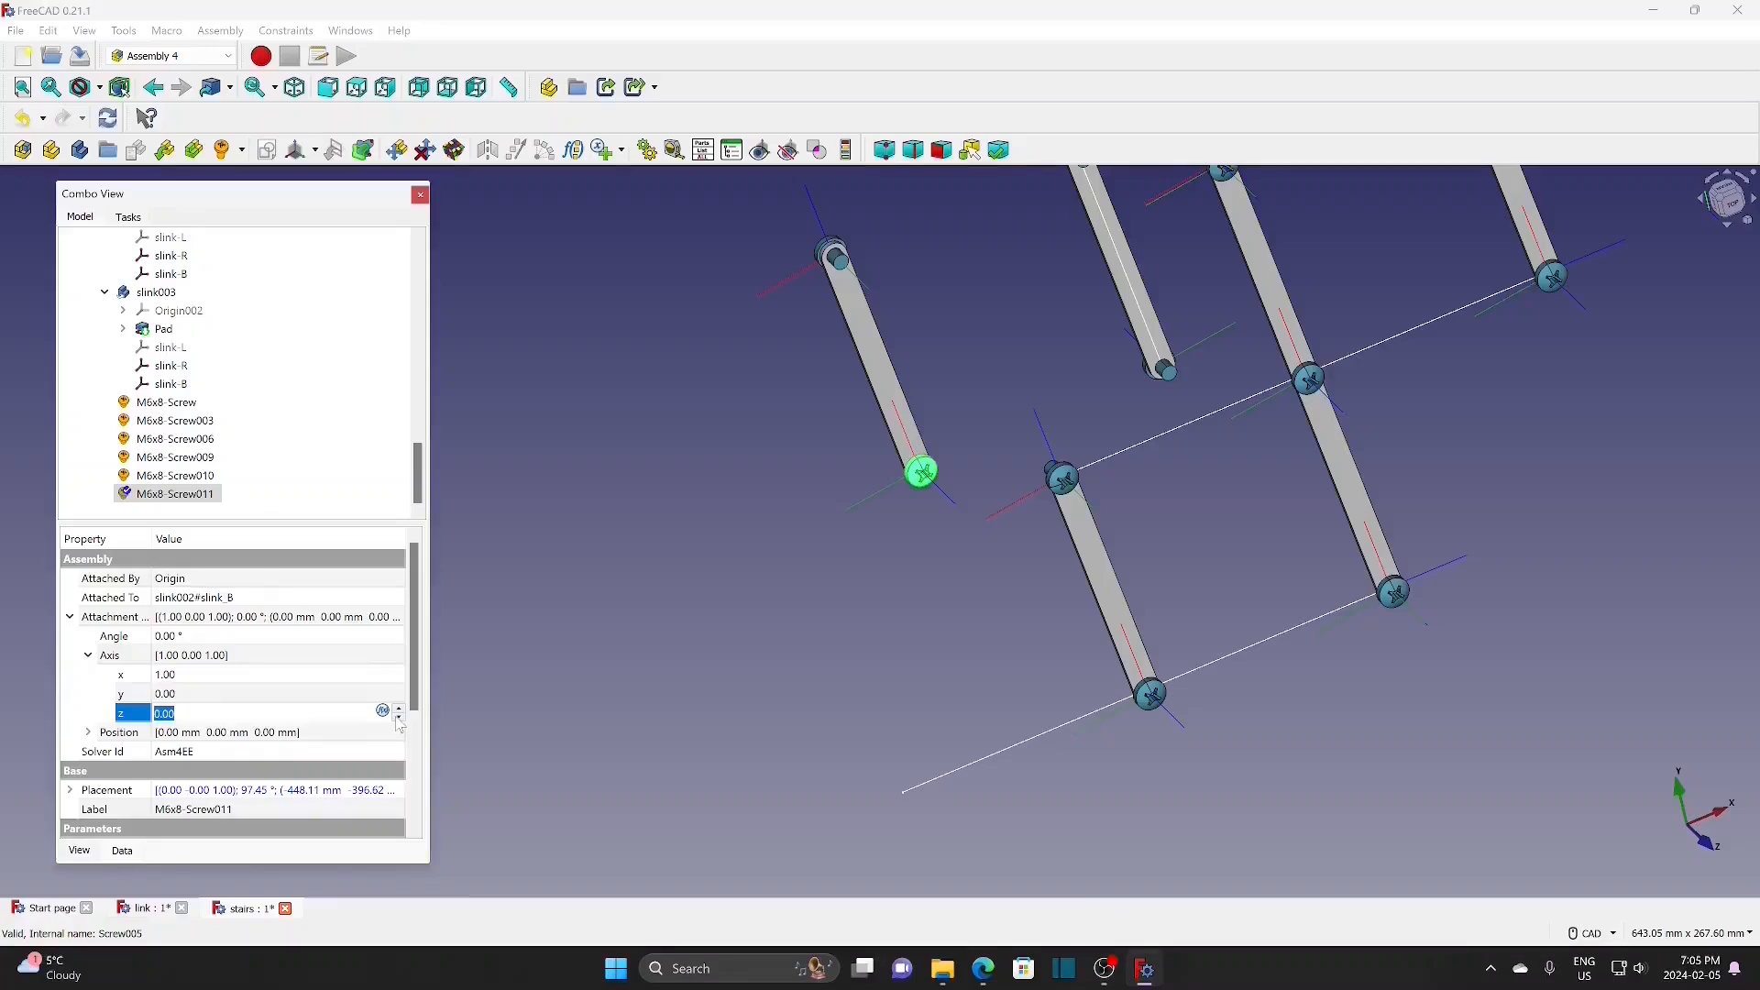
pyautogui.click(225, 637)
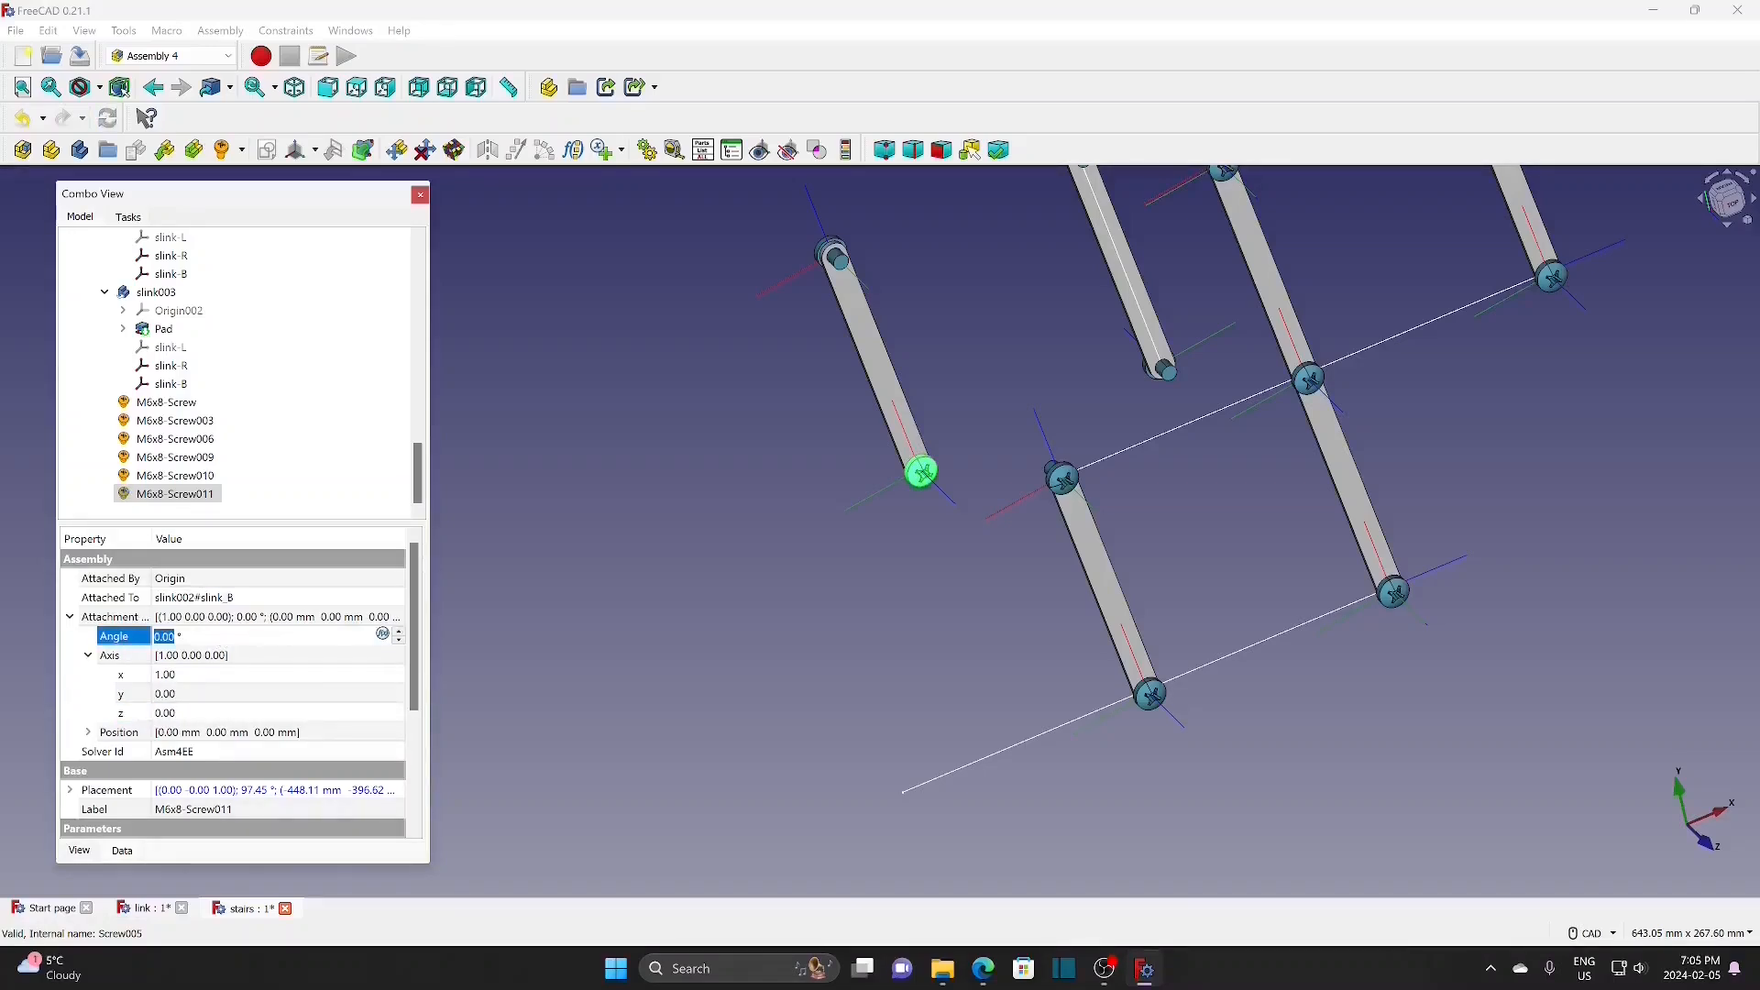
pyautogui.write('180')
pyautogui.press('Return')
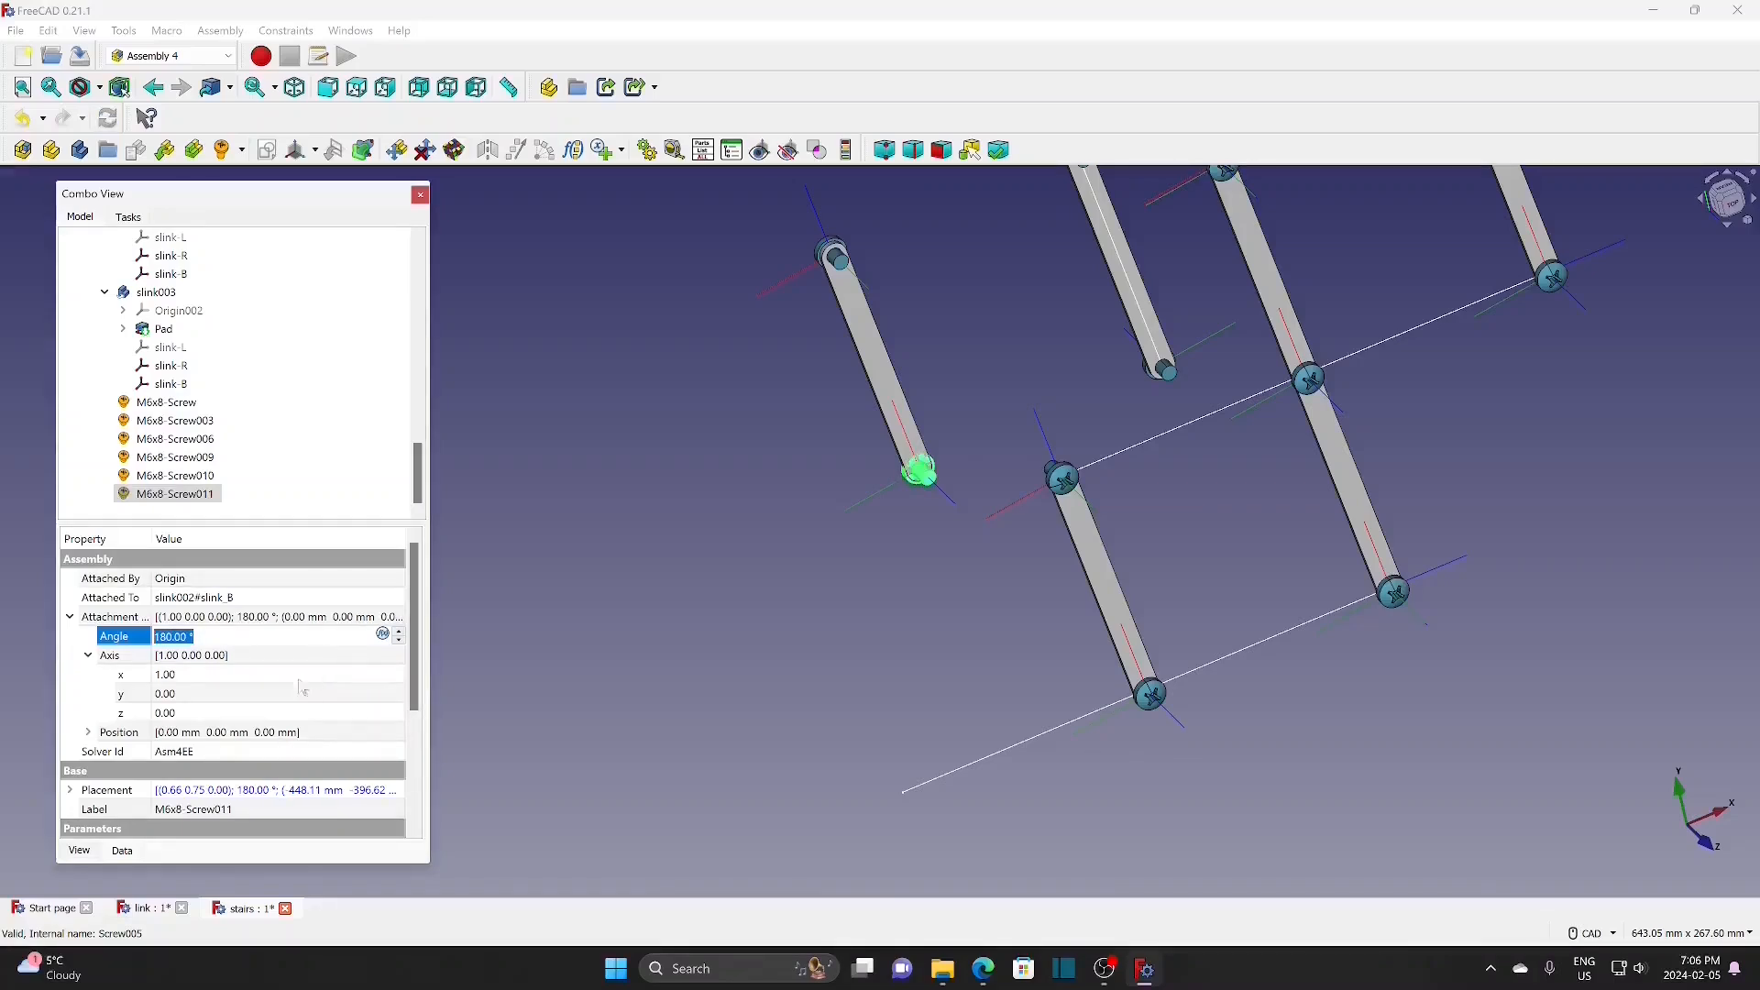
pyautogui.click(89, 733)
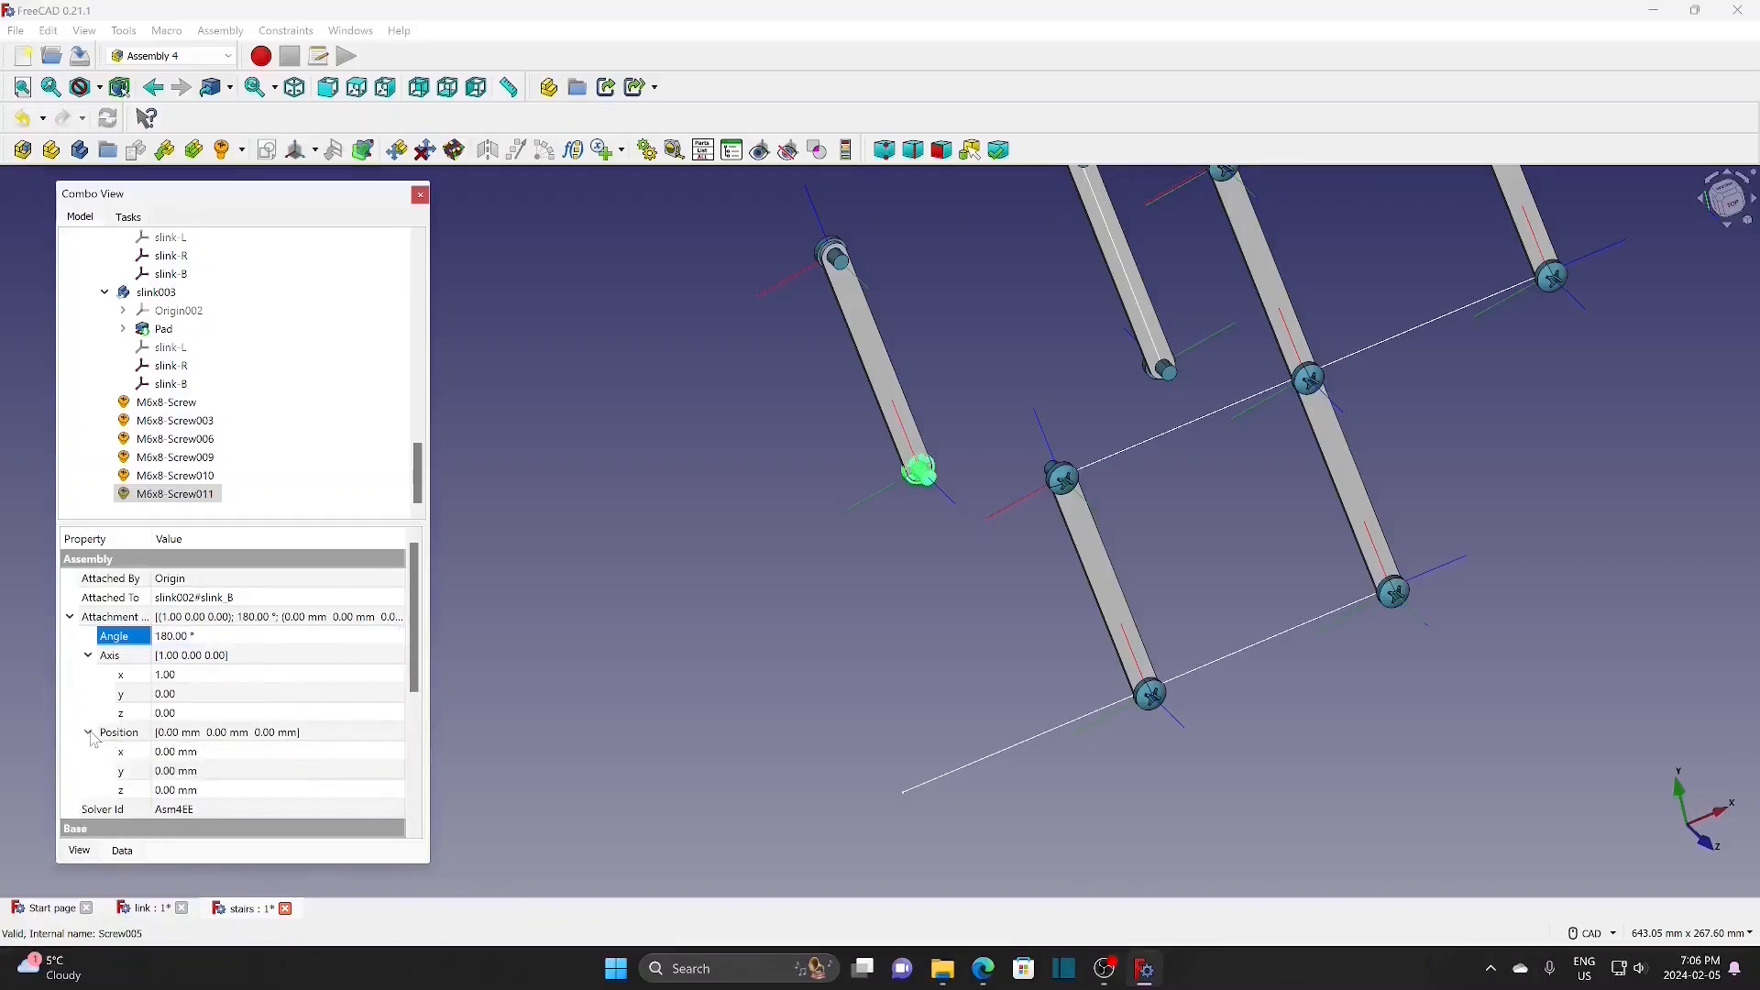
pyautogui.click(184, 790)
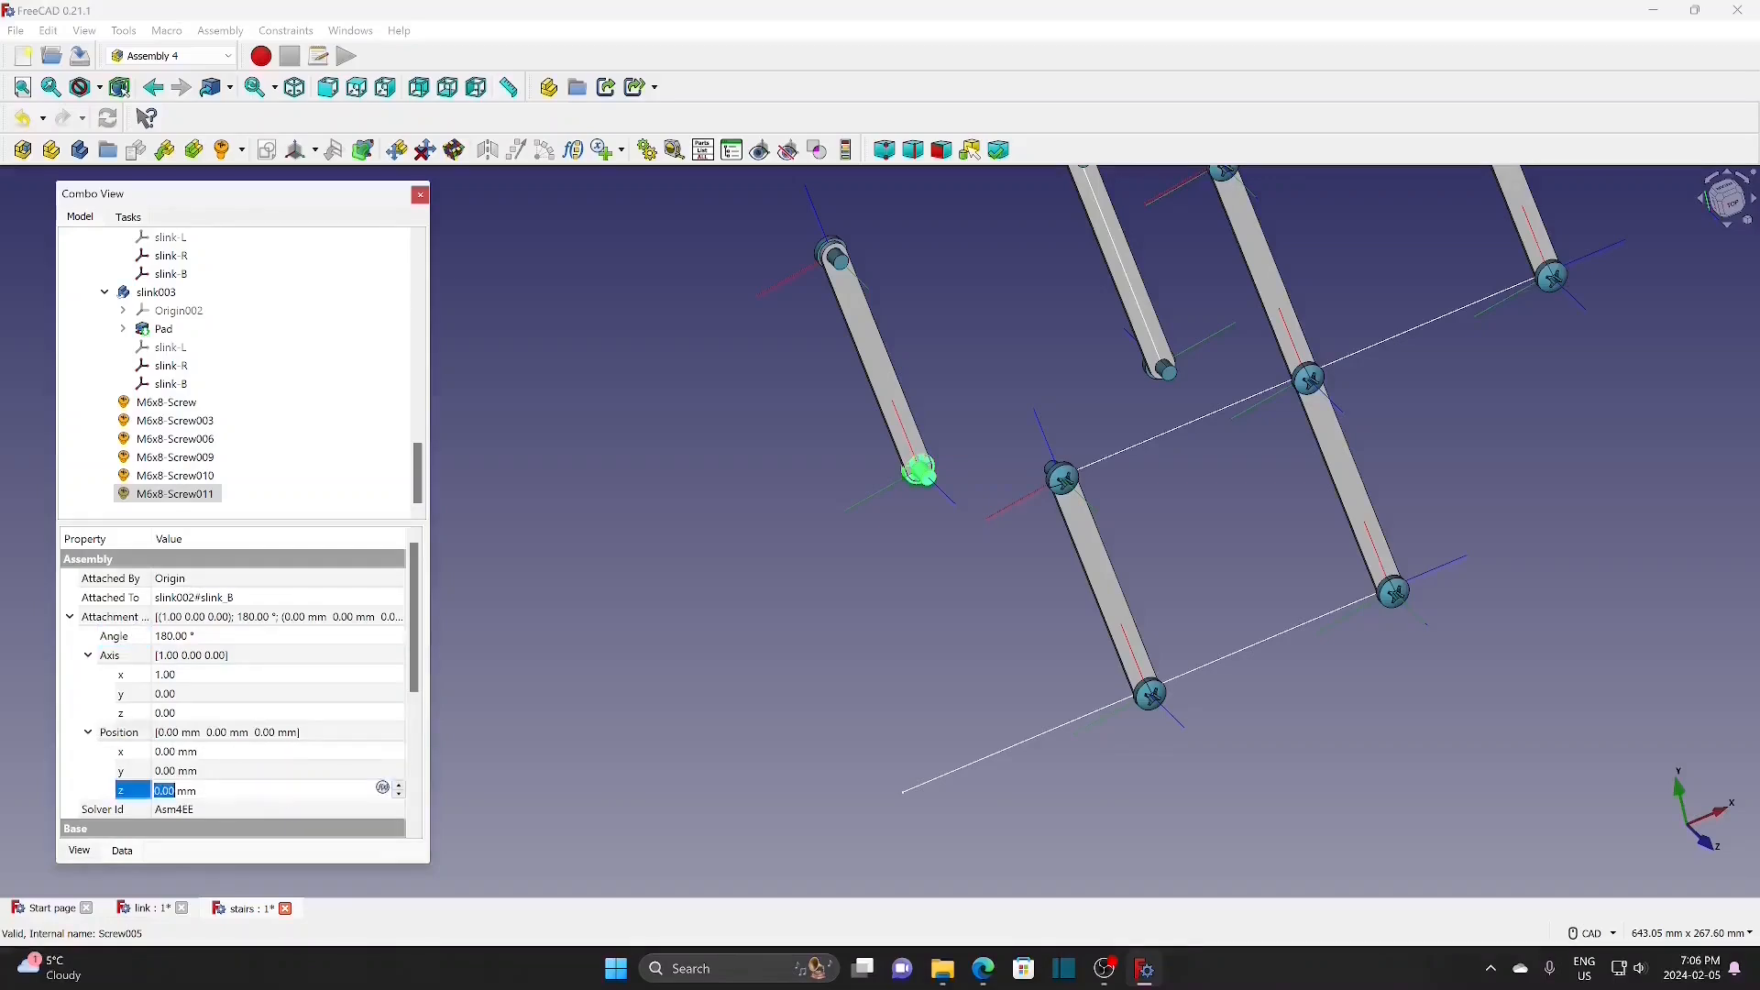
pyautogui.click(400, 796)
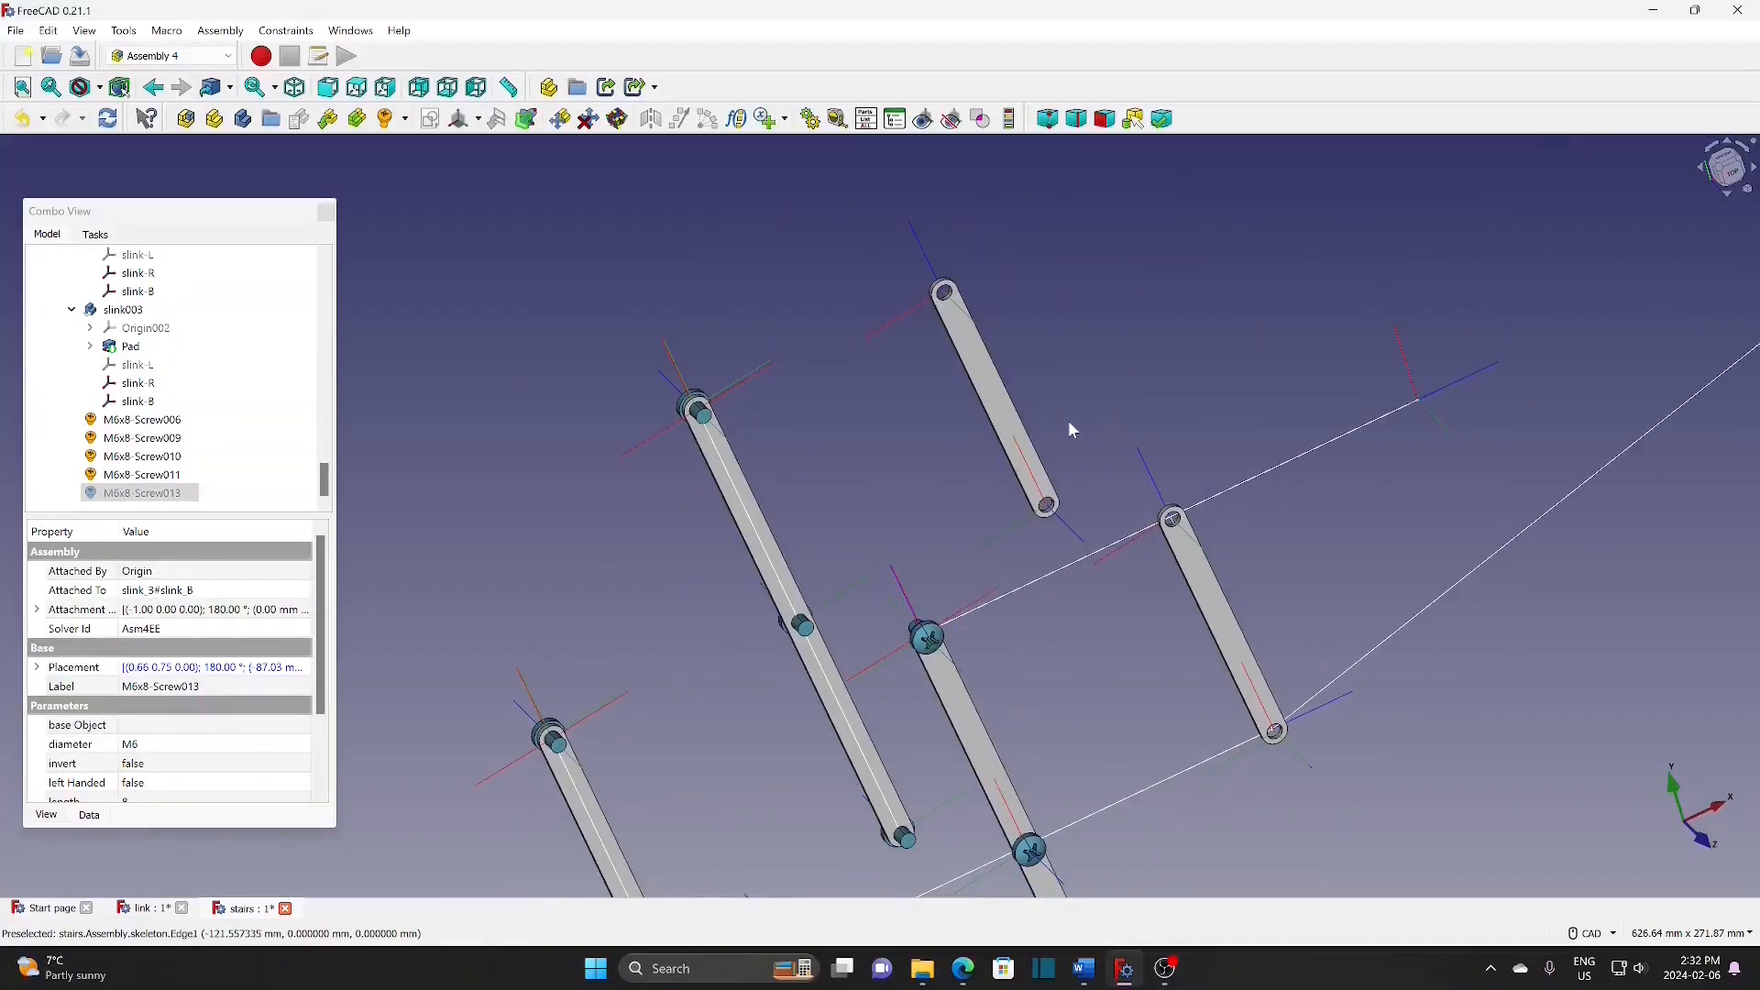
# Step: Insert another M6x8 screw at slink_3's slink-B datum
pyautogui.click(1064, 521)
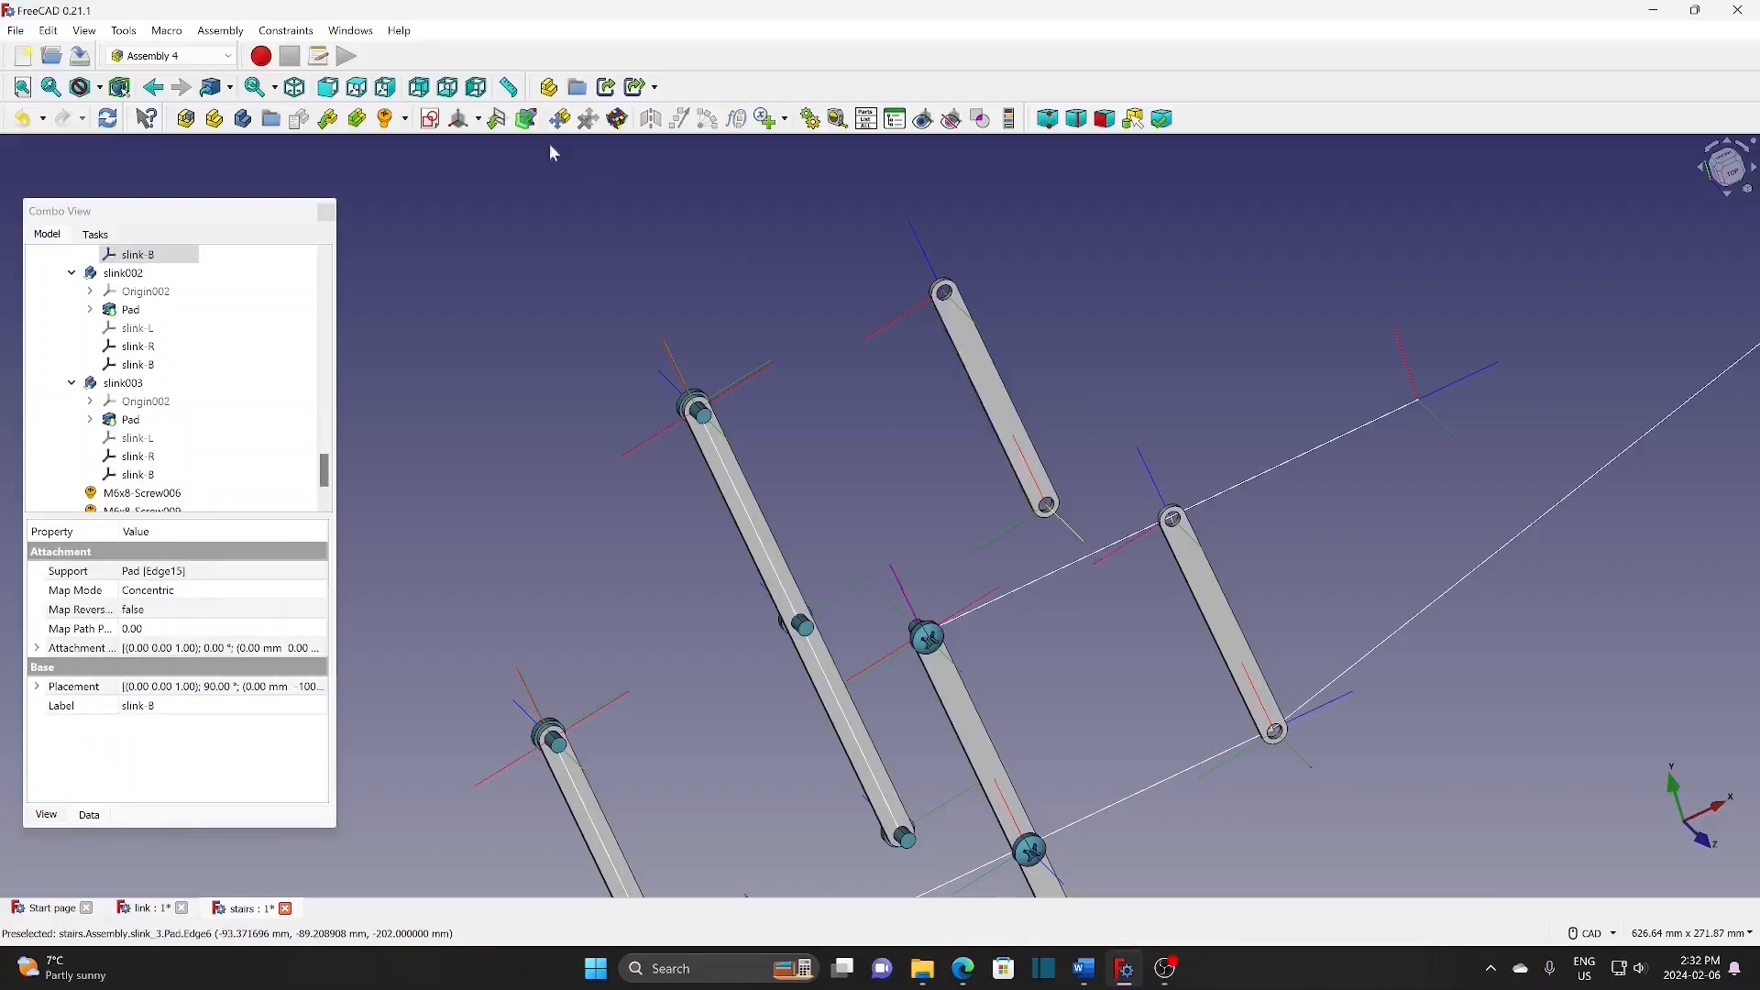
pyautogui.click(405, 119)
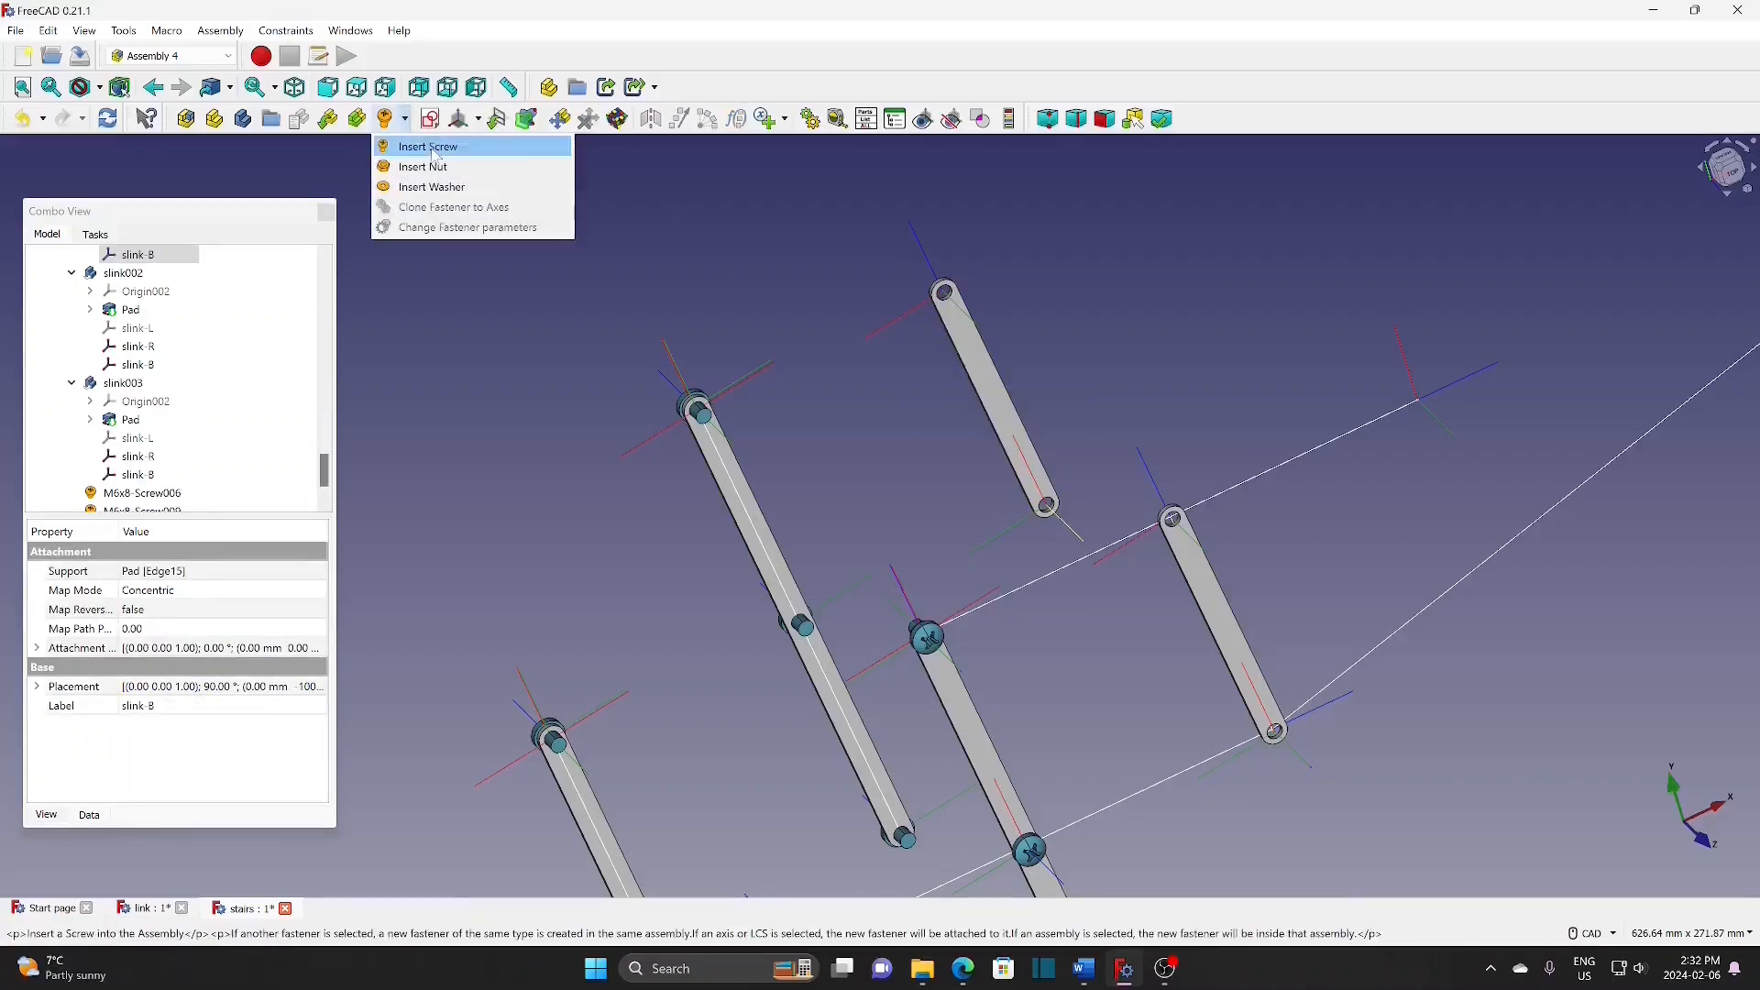
pyautogui.click(431, 146)
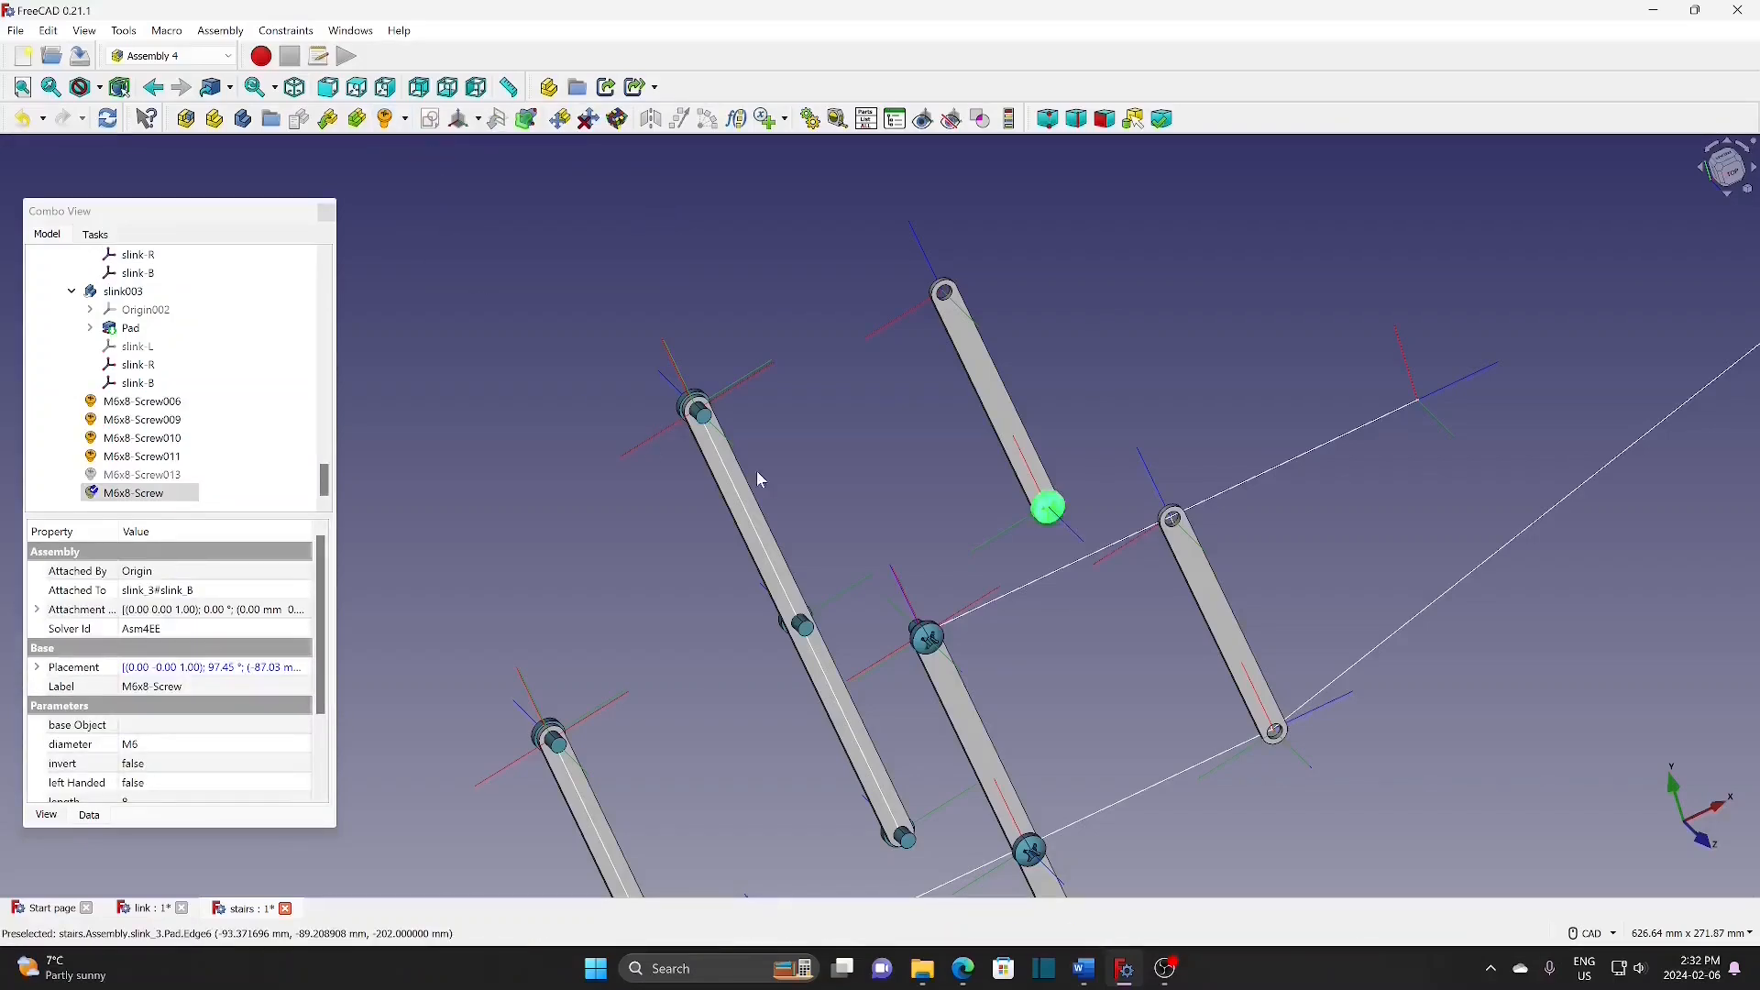
pyautogui.click(1063, 452)
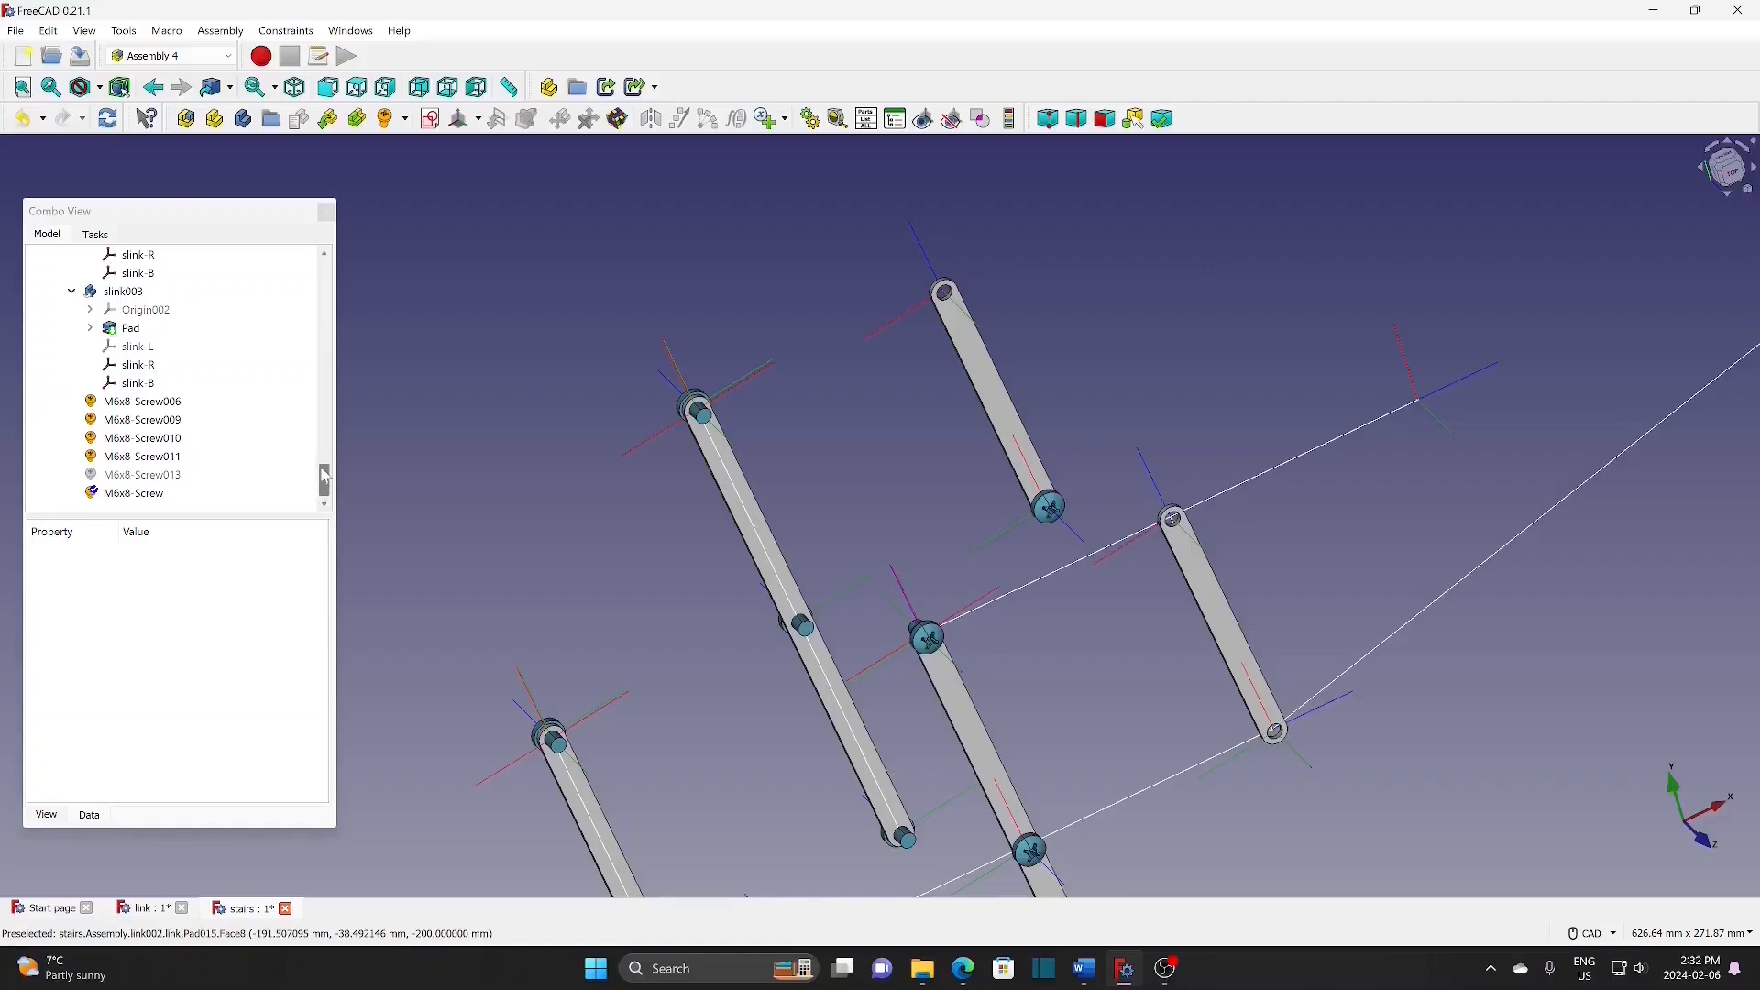
pyautogui.click(137, 495)
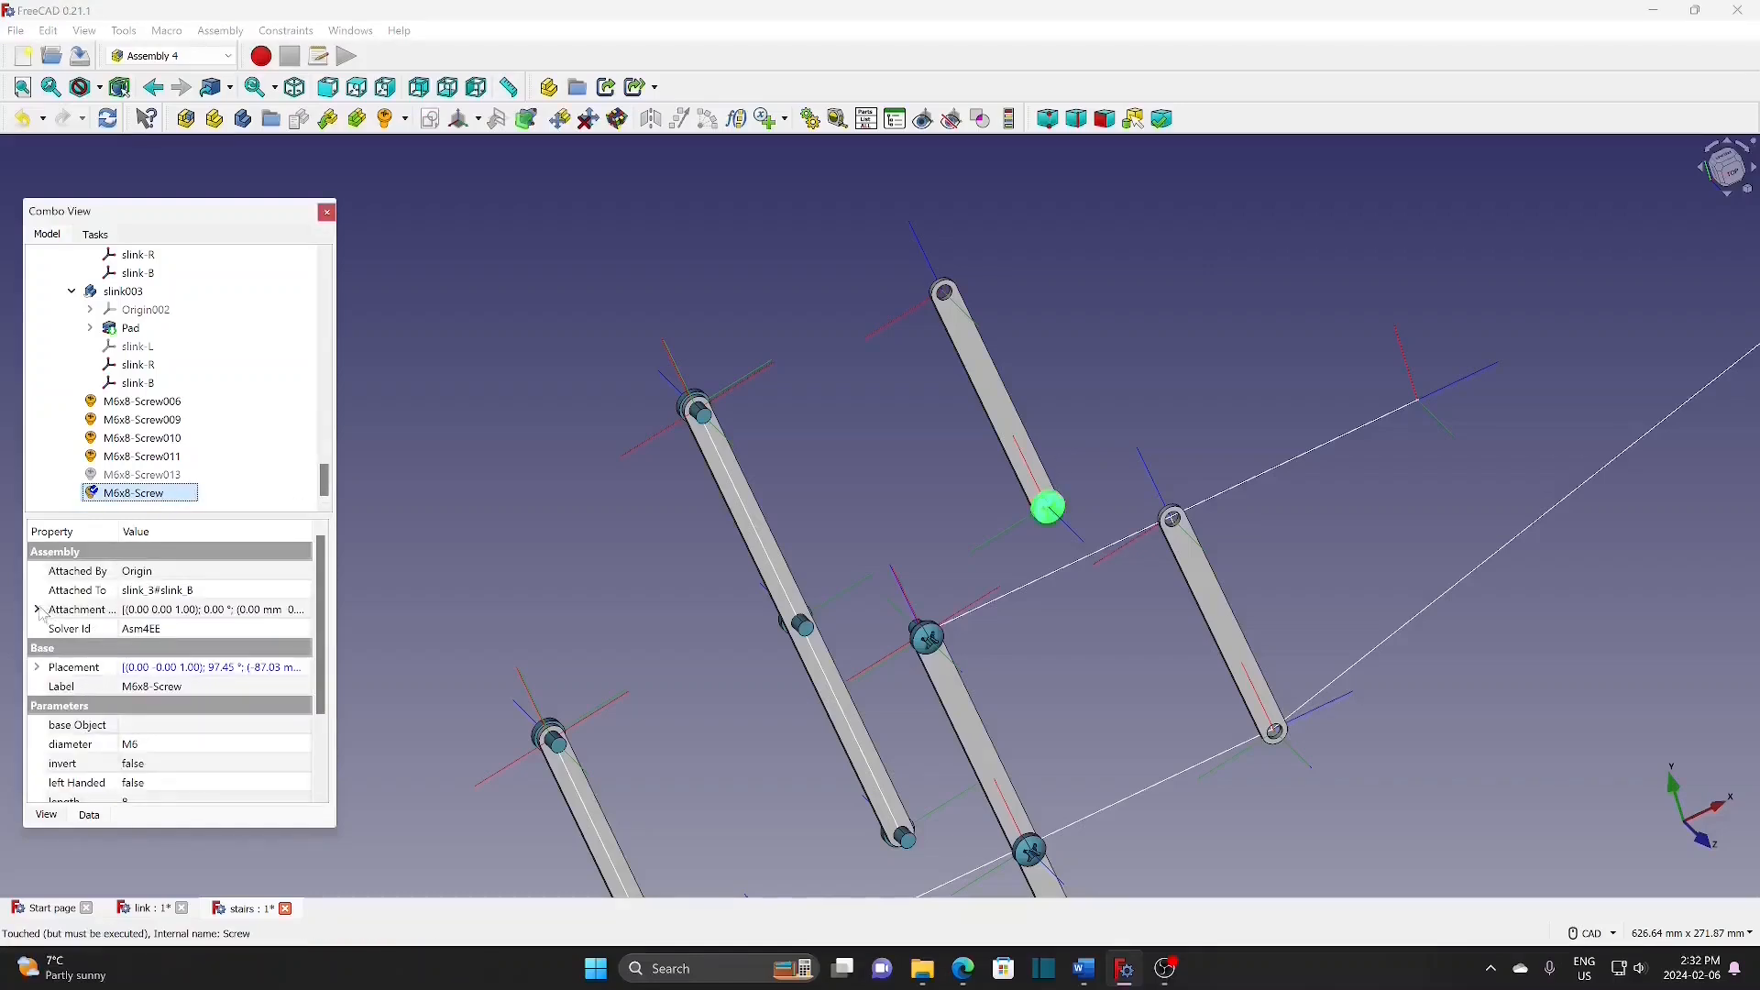
# Step: Set the screw's attachment axis to (0,1,0), angle 180°, and z offset -1 mm
pyautogui.click(37, 609)
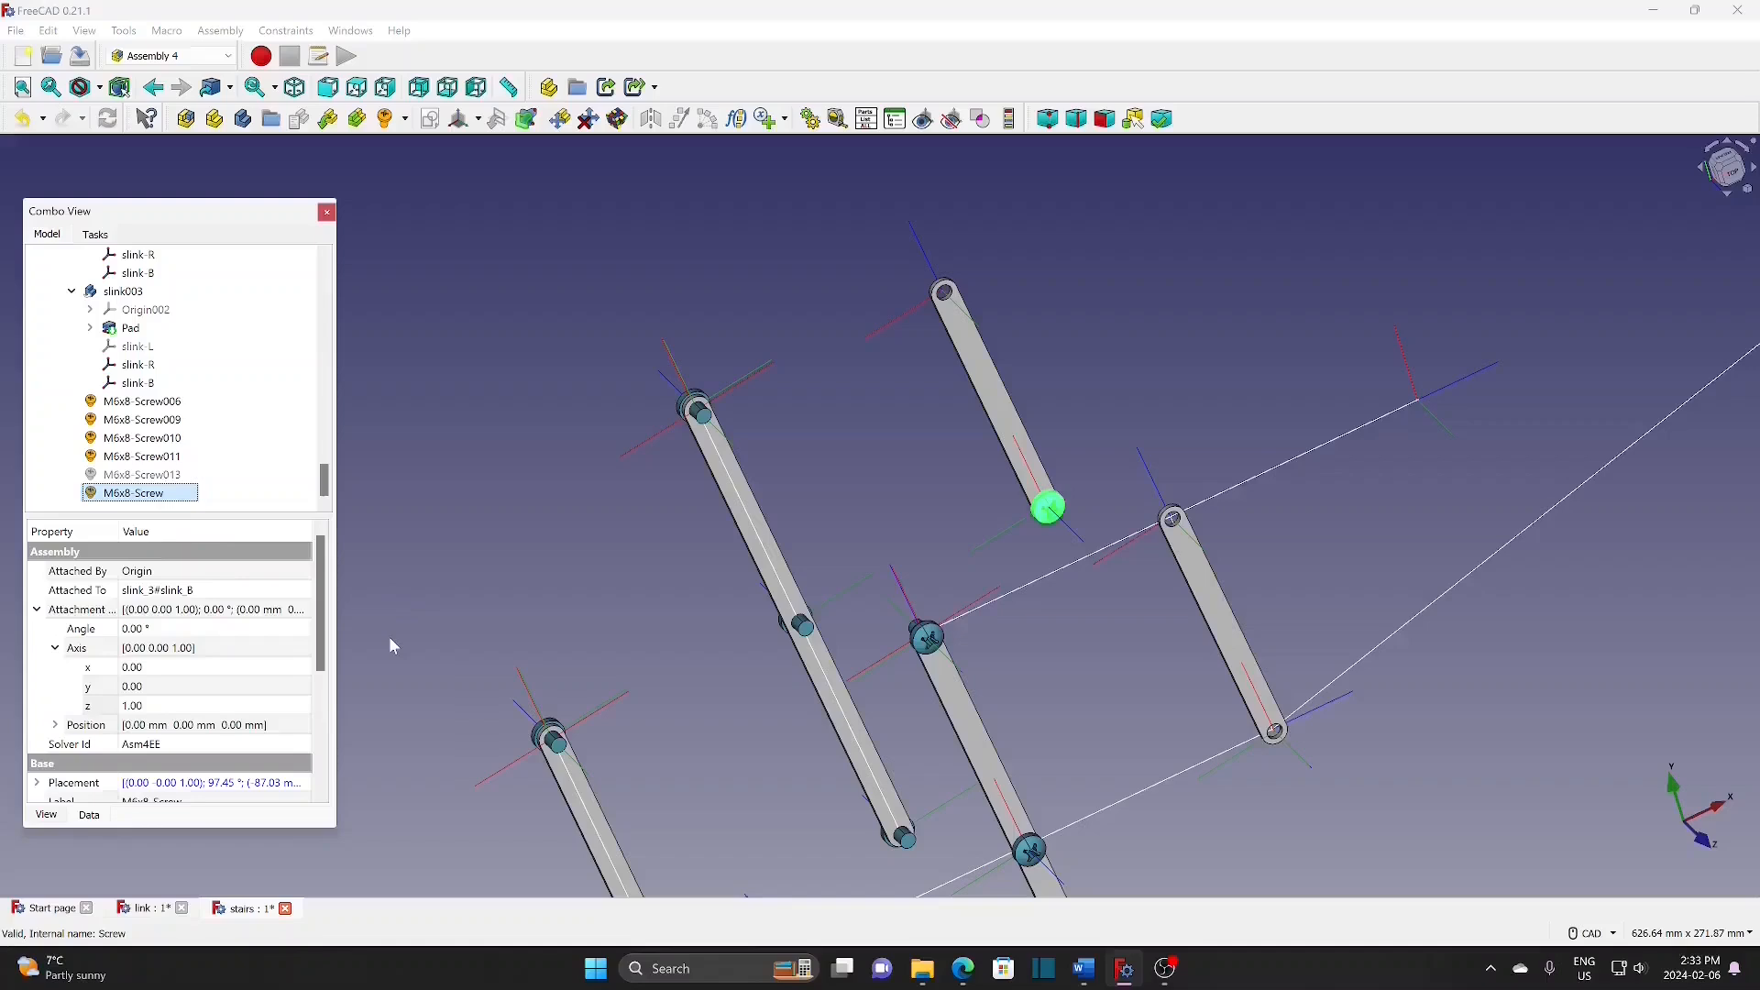
pyautogui.click(244, 689)
pyautogui.click(306, 683)
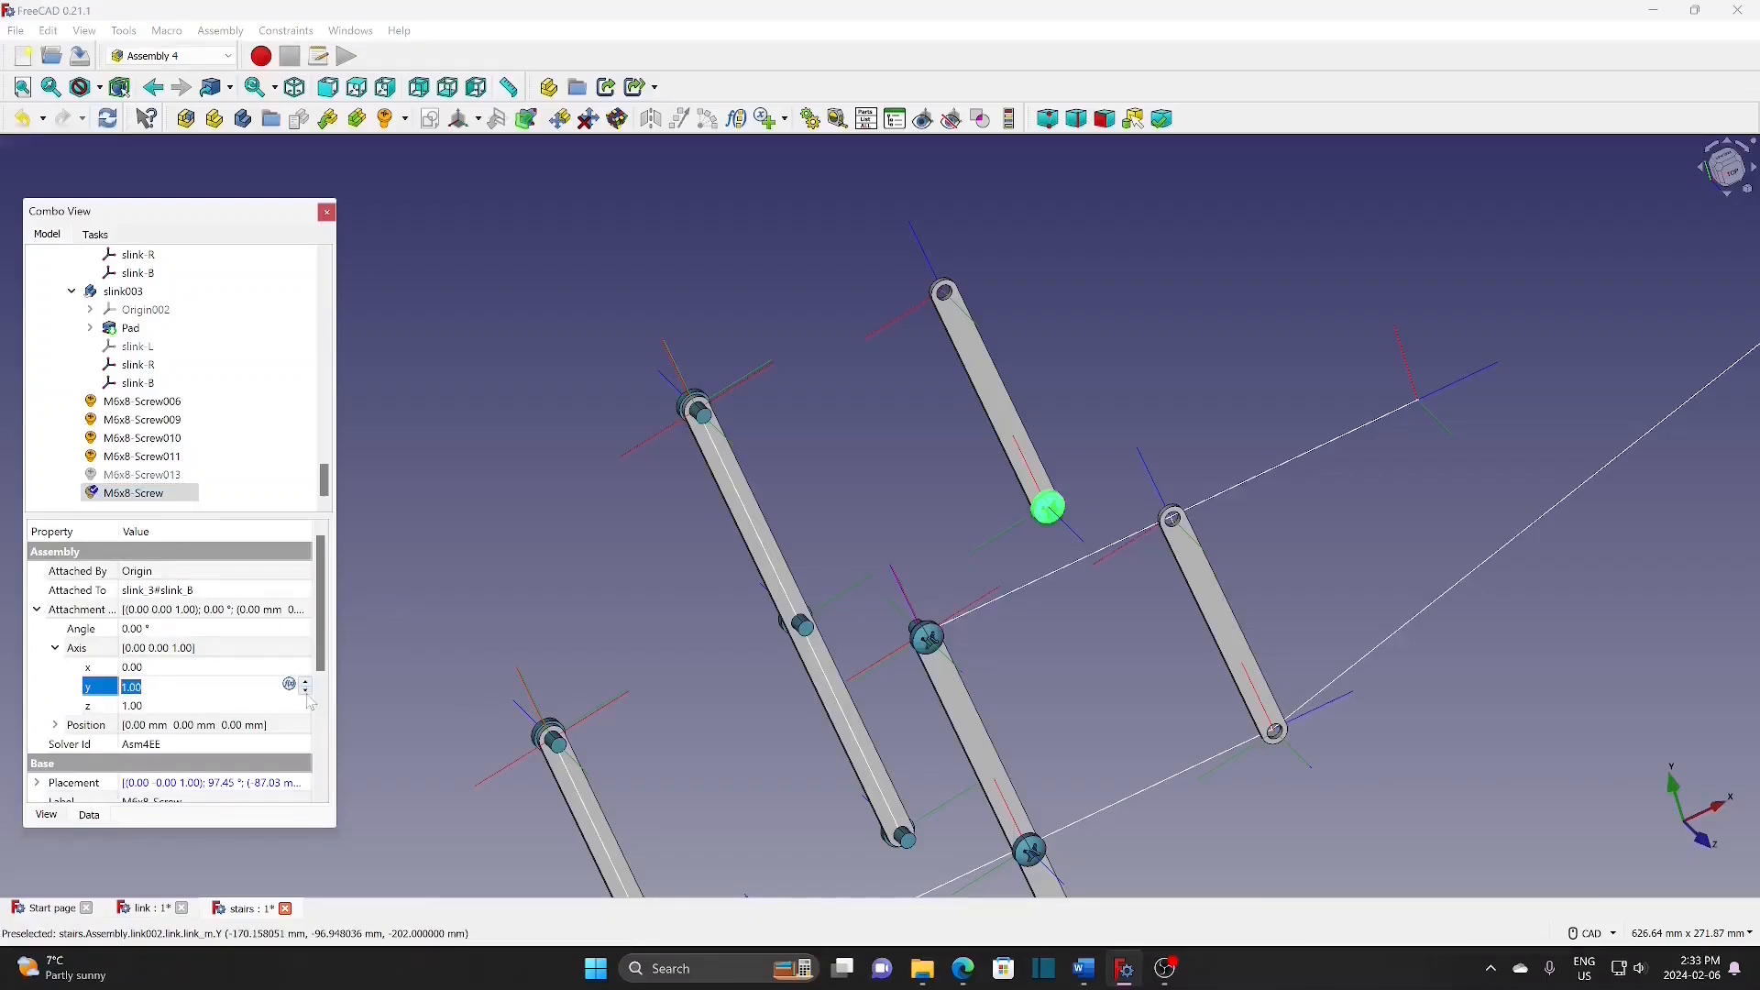
pyautogui.click(230, 707)
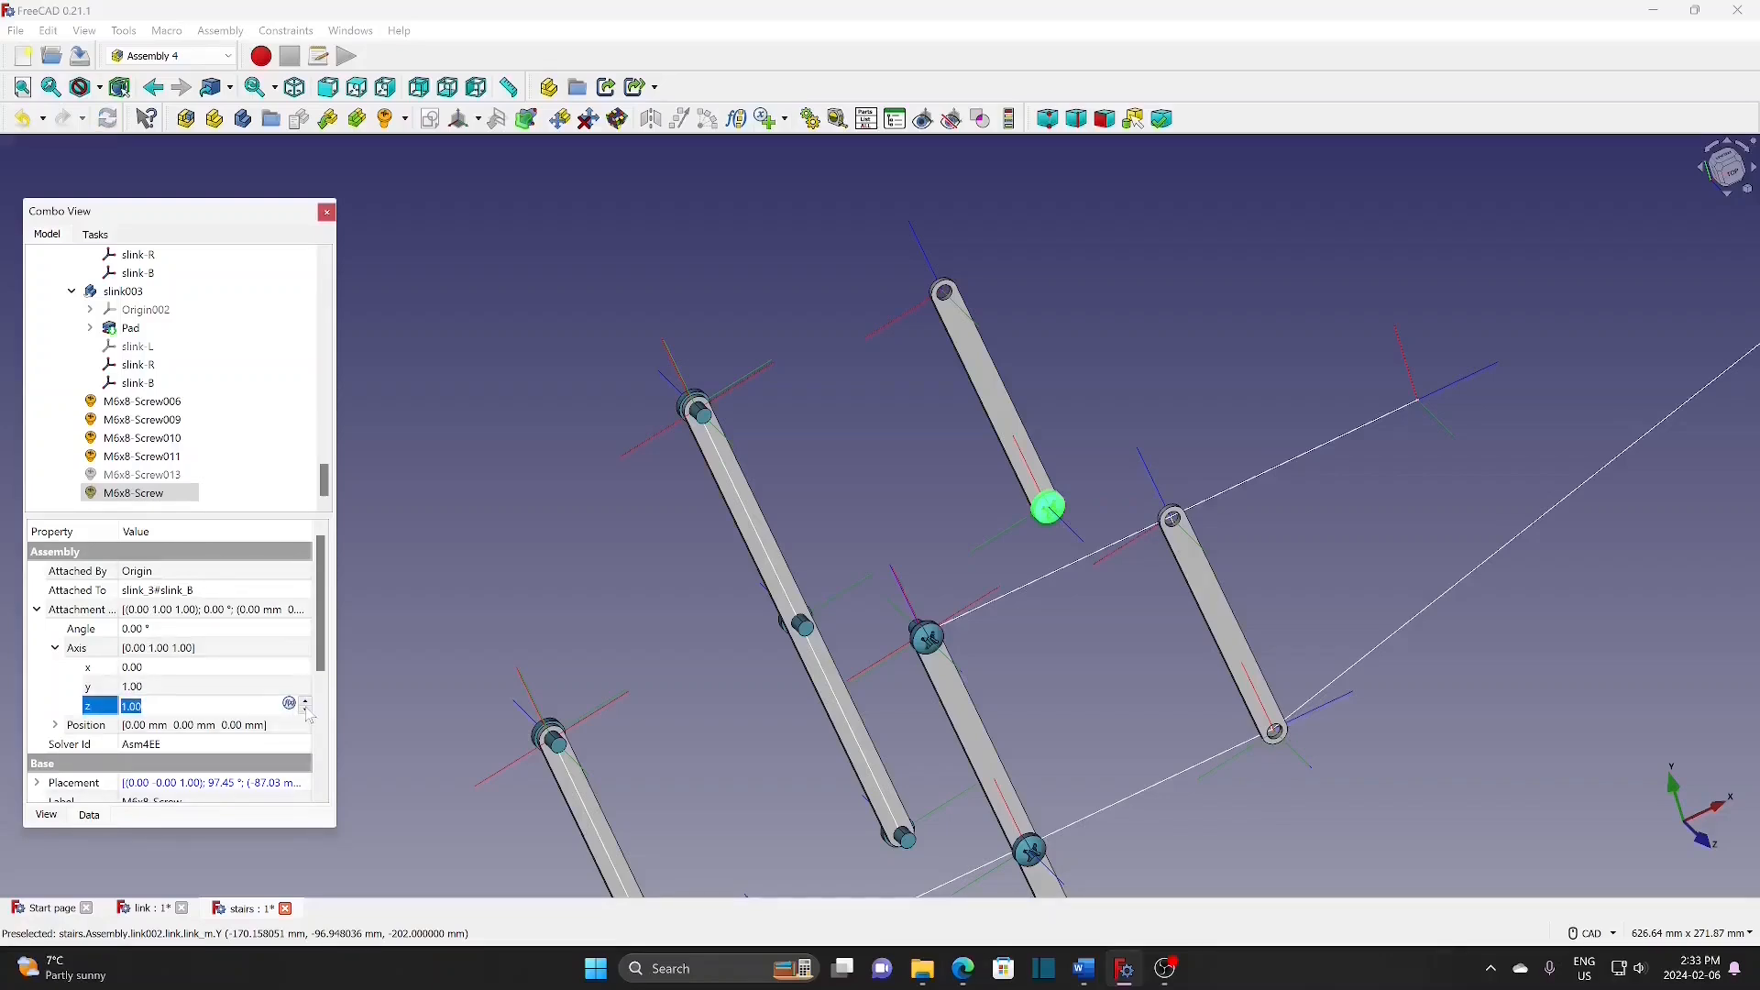
pyautogui.click(306, 711)
pyautogui.click(202, 631)
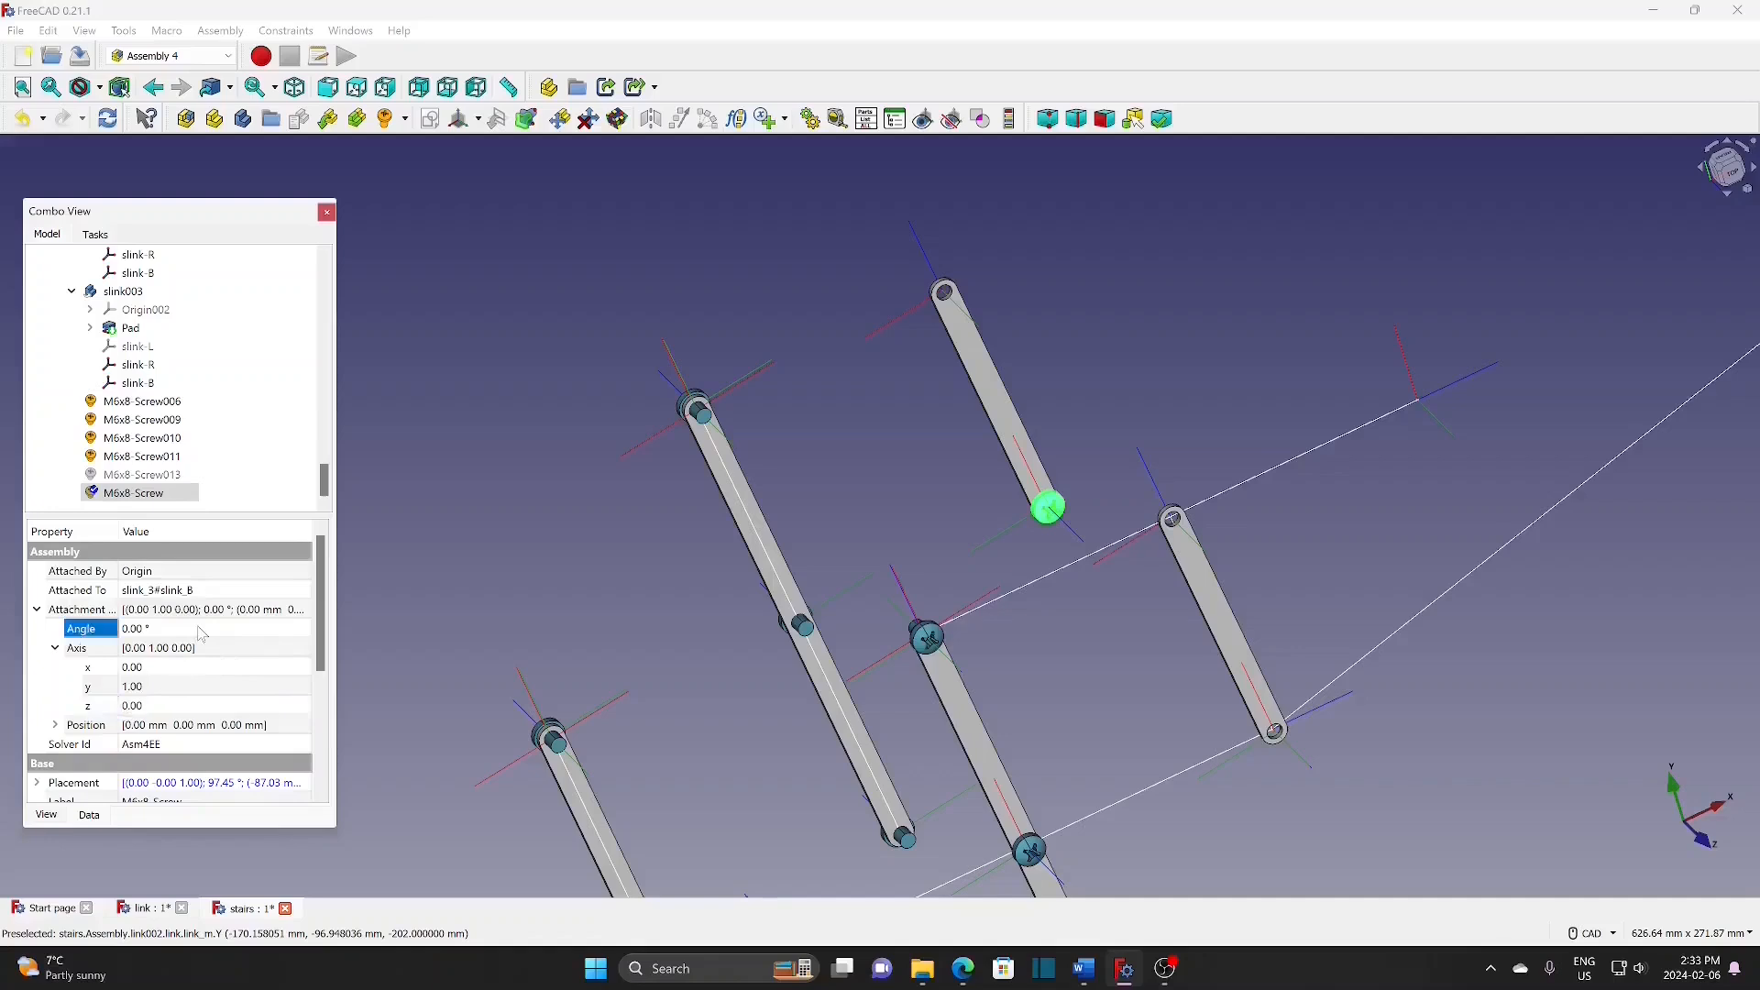
pyautogui.write('180')
pyautogui.press('Return')
pyautogui.scroll(-2, 293, 613)
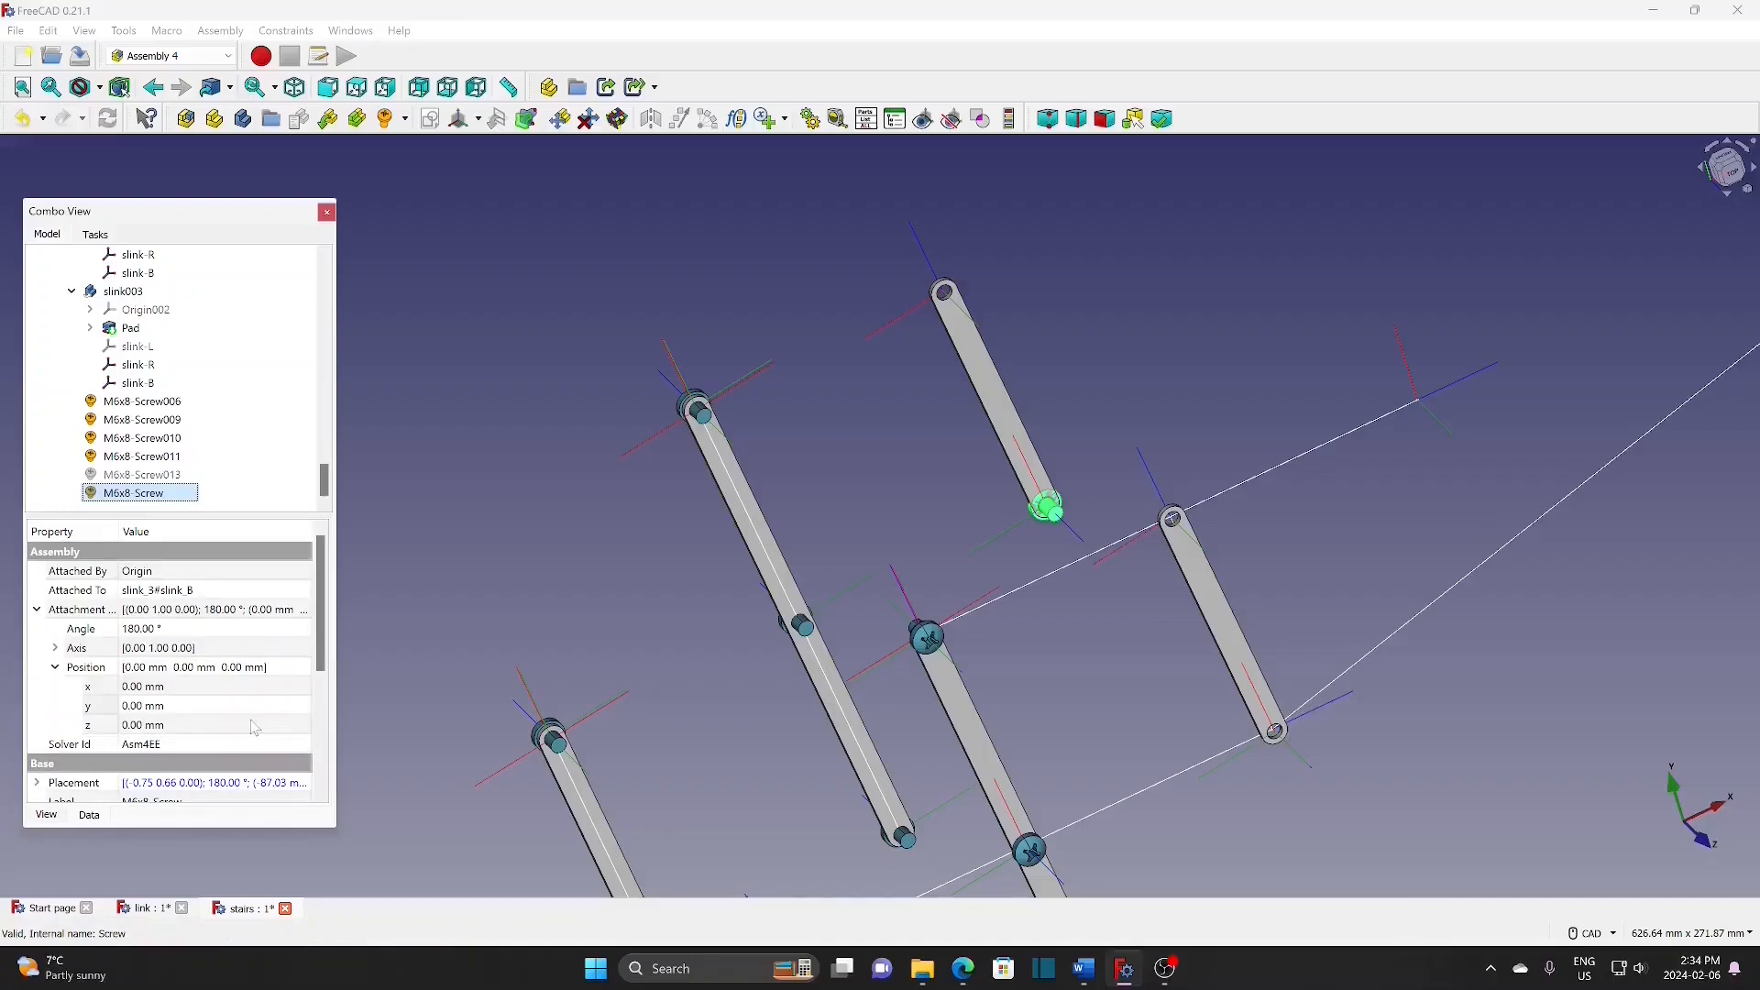
pyautogui.click(256, 729)
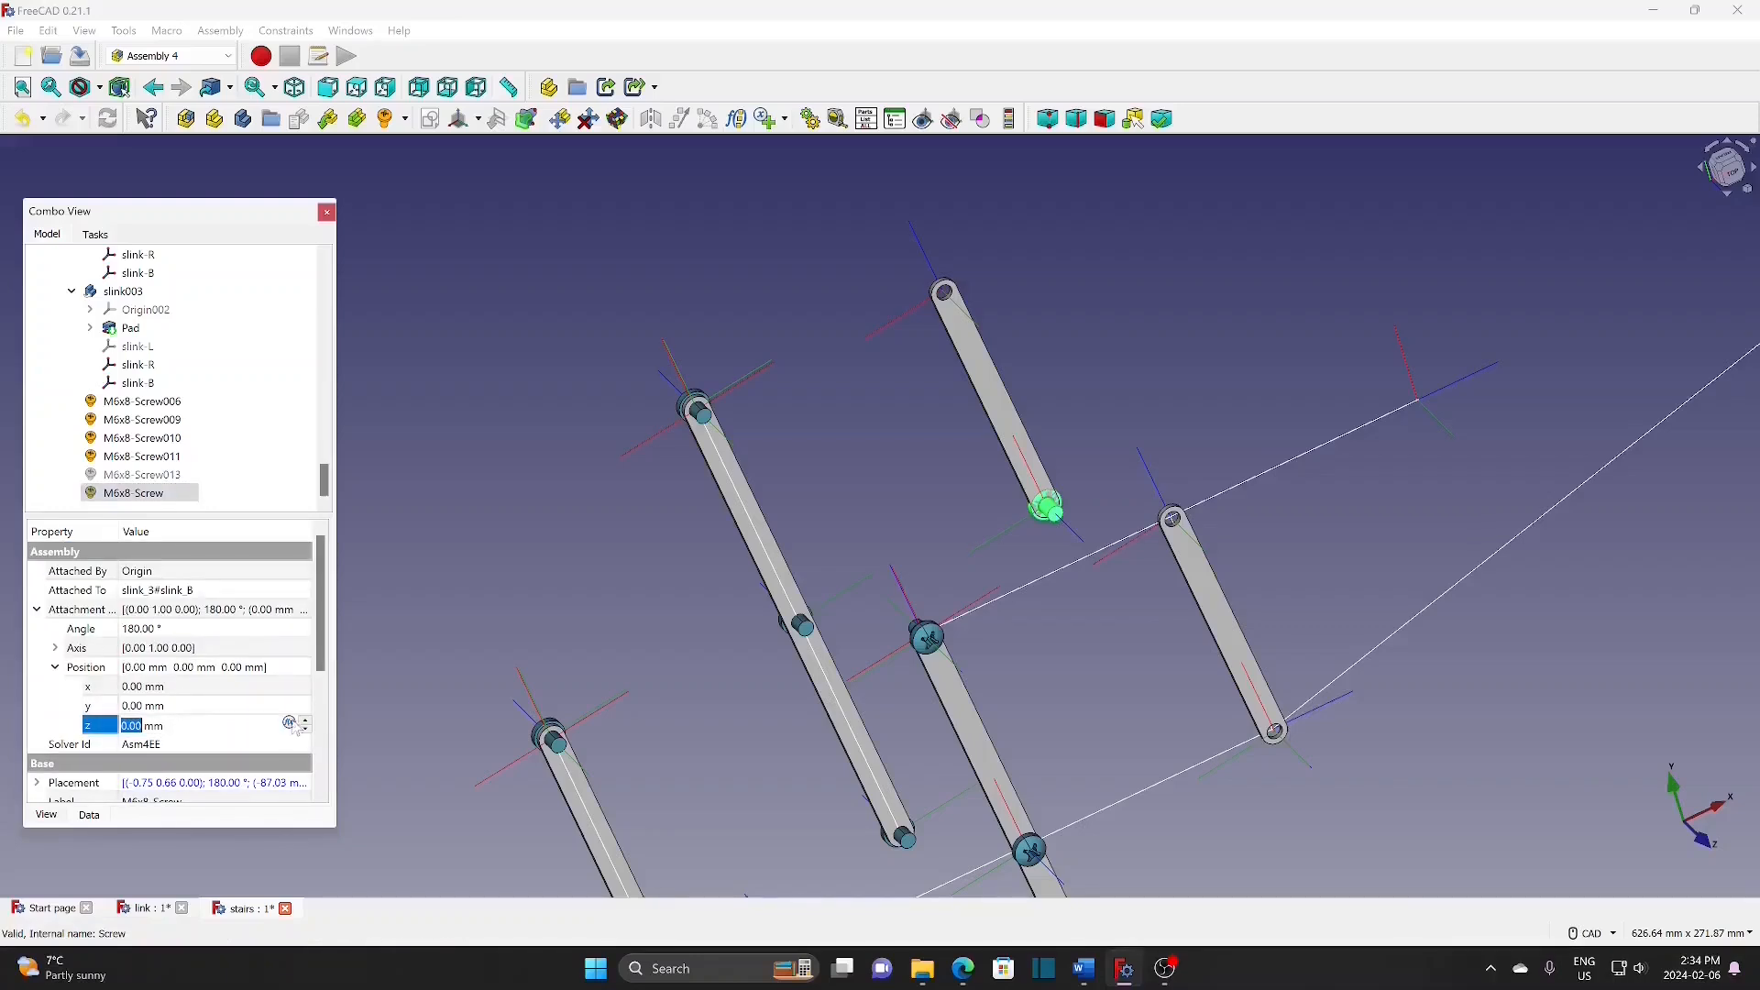
pyautogui.click(307, 730)
pyautogui.press('Return')
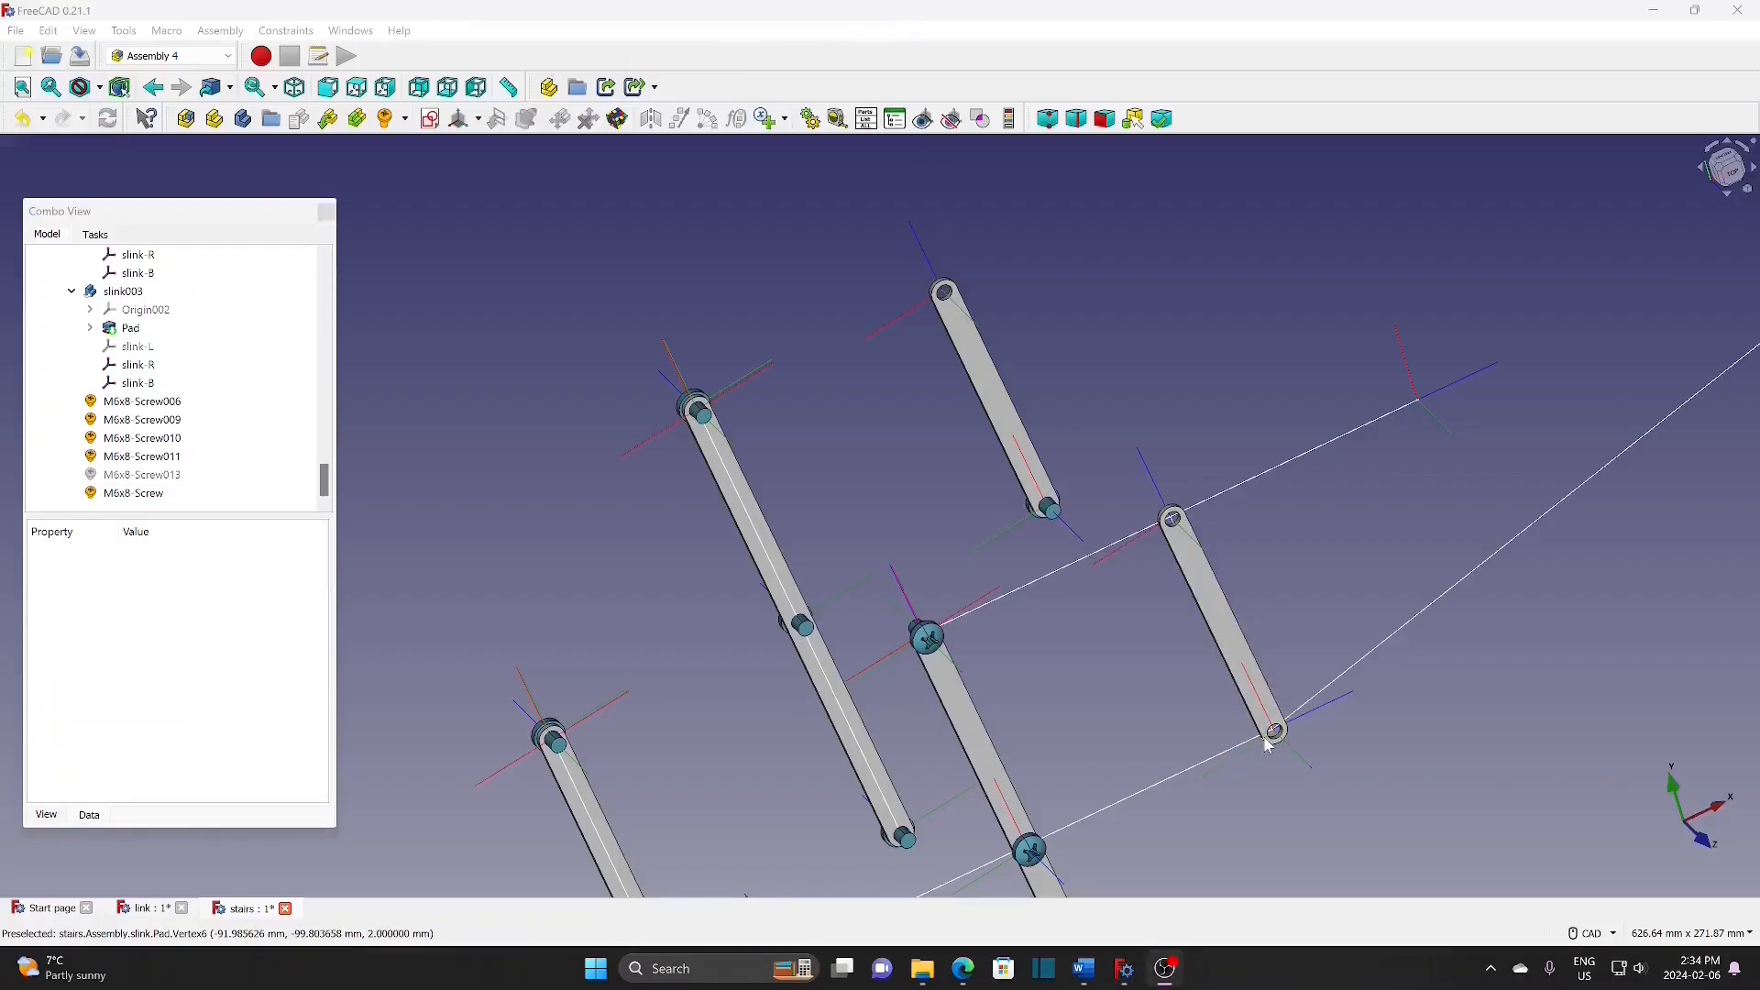
# Step: Make tread001, tread002, tread_1, tread_2 and tread_3 visible again
pyautogui.scroll(15, 184, 361)
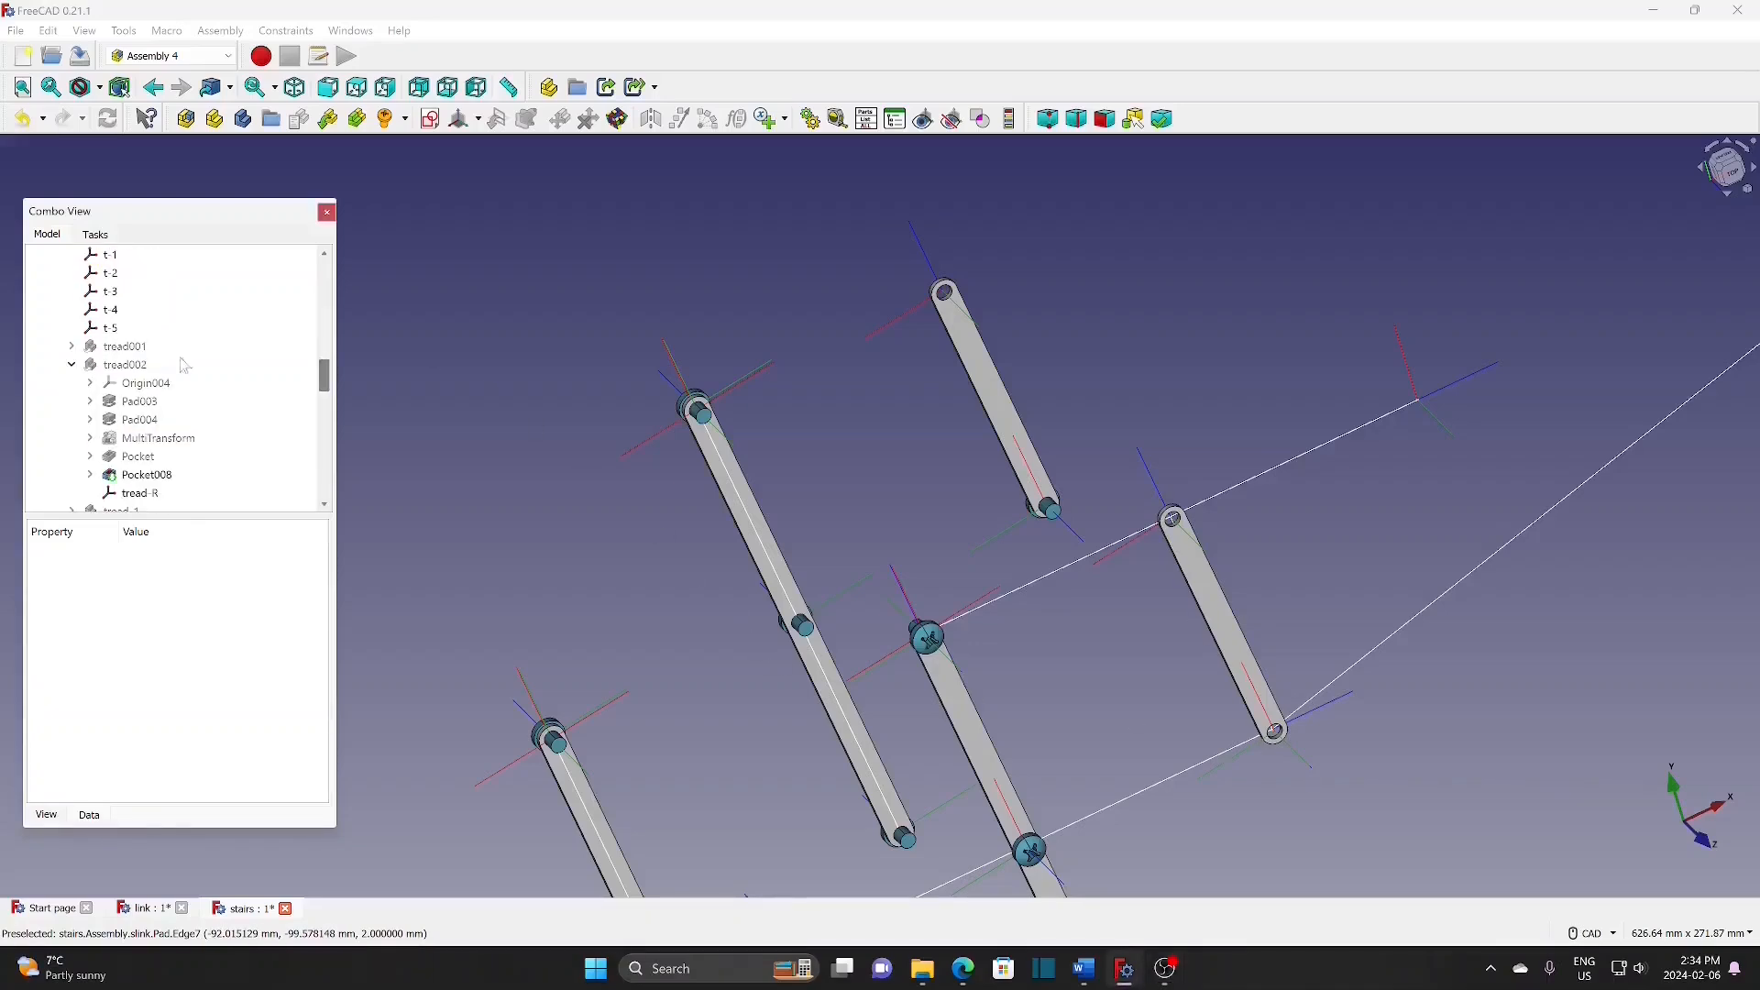
pyautogui.click(154, 345)
pyautogui.press('space')
pyautogui.click(145, 365)
pyautogui.press('space')
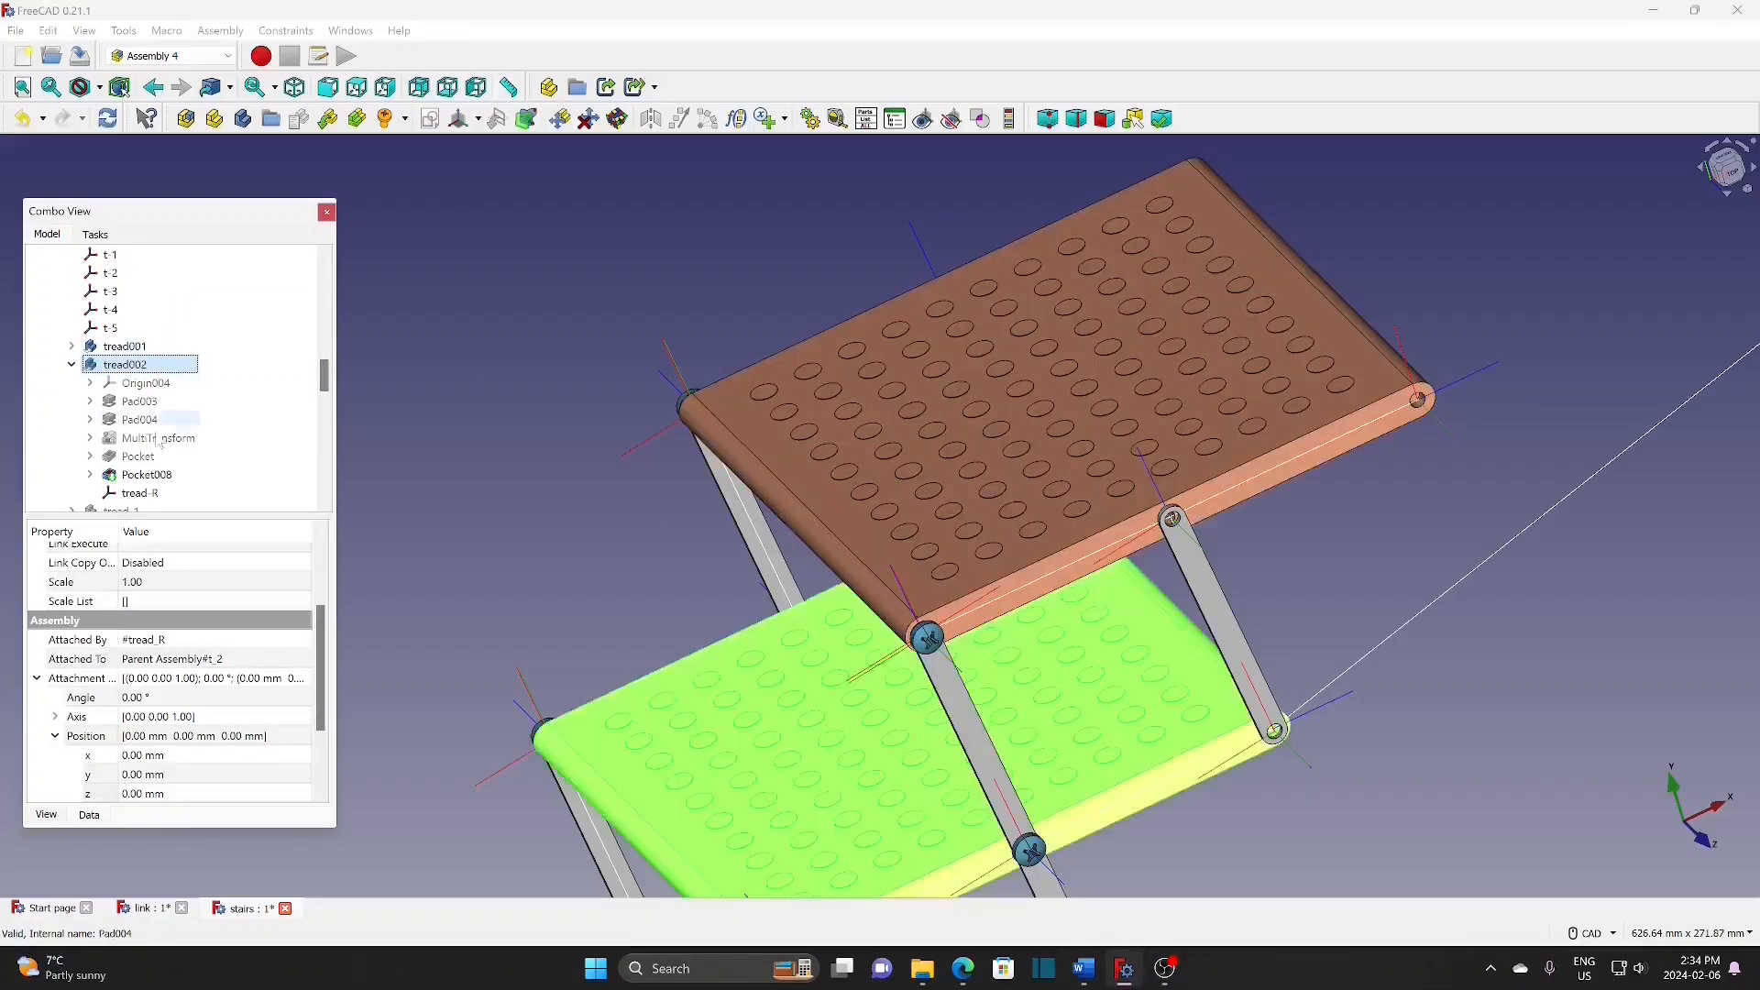
pyautogui.click(71, 364)
pyautogui.click(134, 383)
pyautogui.press('space')
pyautogui.click(137, 402)
pyautogui.press('space')
pyautogui.click(146, 419)
pyautogui.press('space')
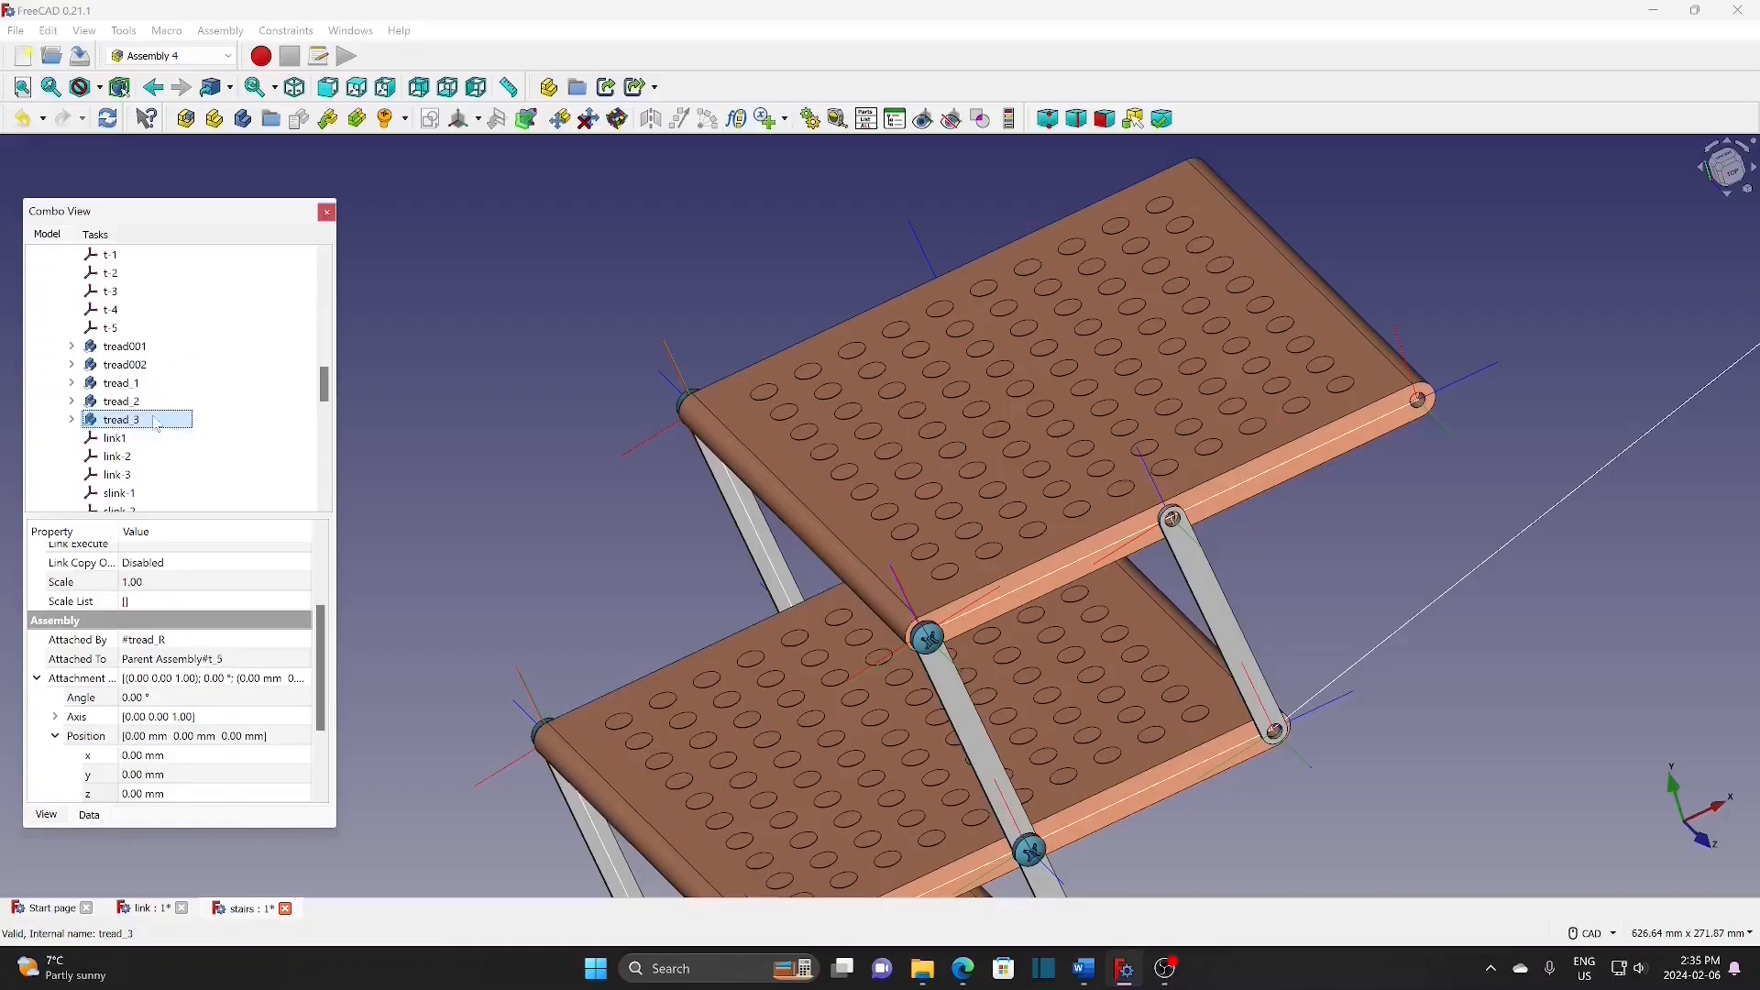
# Step: Add a coordinate system attached Z tangent to the skeleton sketch's Edge7
pyautogui.scroll(-1, 483, 421)
pyautogui.moveTo(327, 386)
pyautogui.mouseDown()
pyautogui.moveTo(319, 486)
pyautogui.moveTo(323, 367)
pyautogui.mouseUp()
pyautogui.click(124, 364)
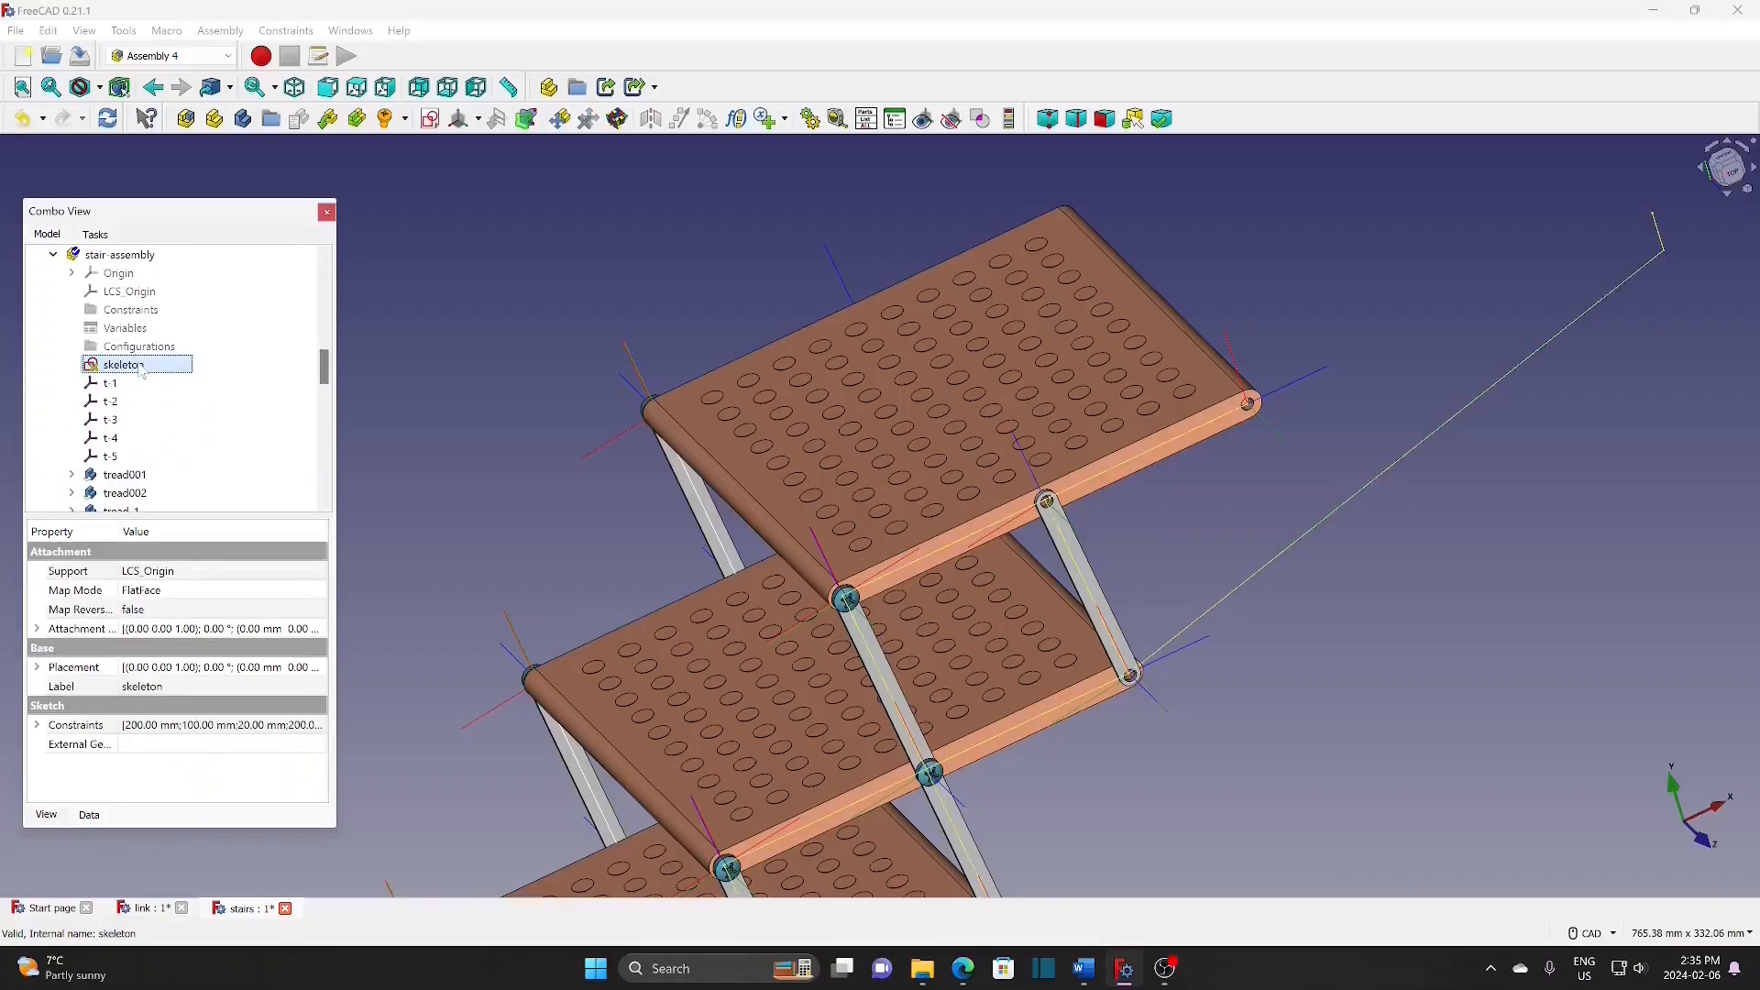
pyautogui.click(478, 120)
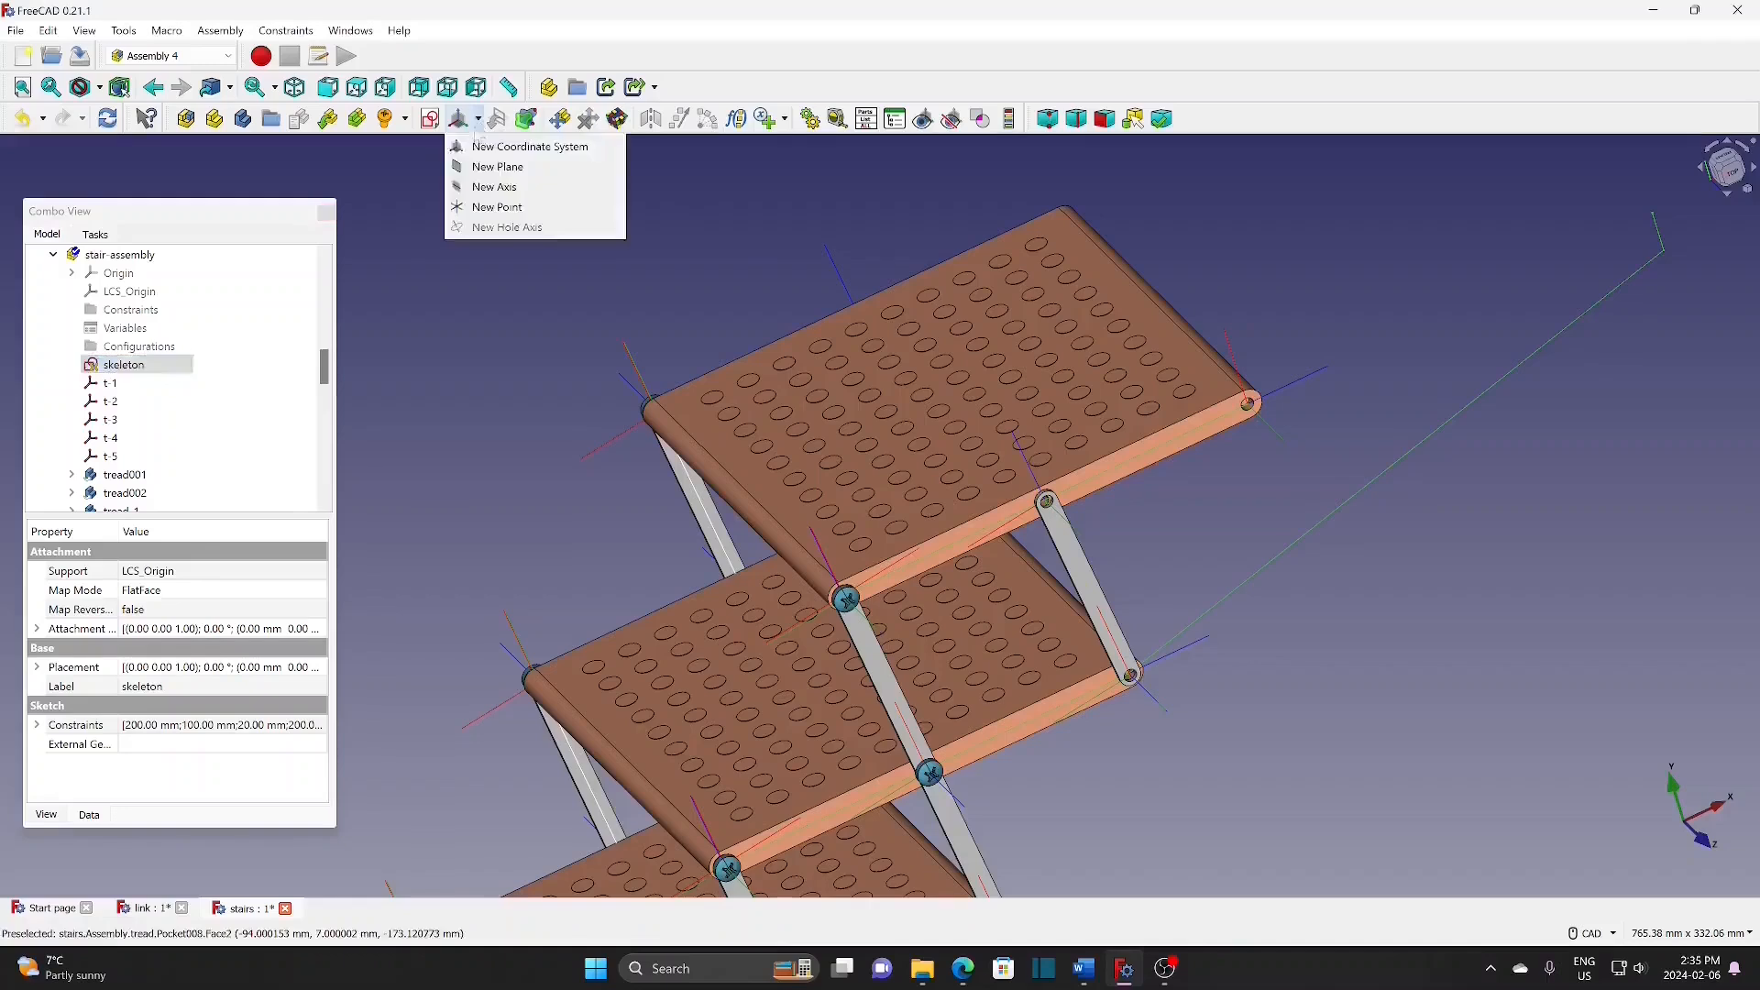
pyautogui.click(483, 149)
pyautogui.write('c')
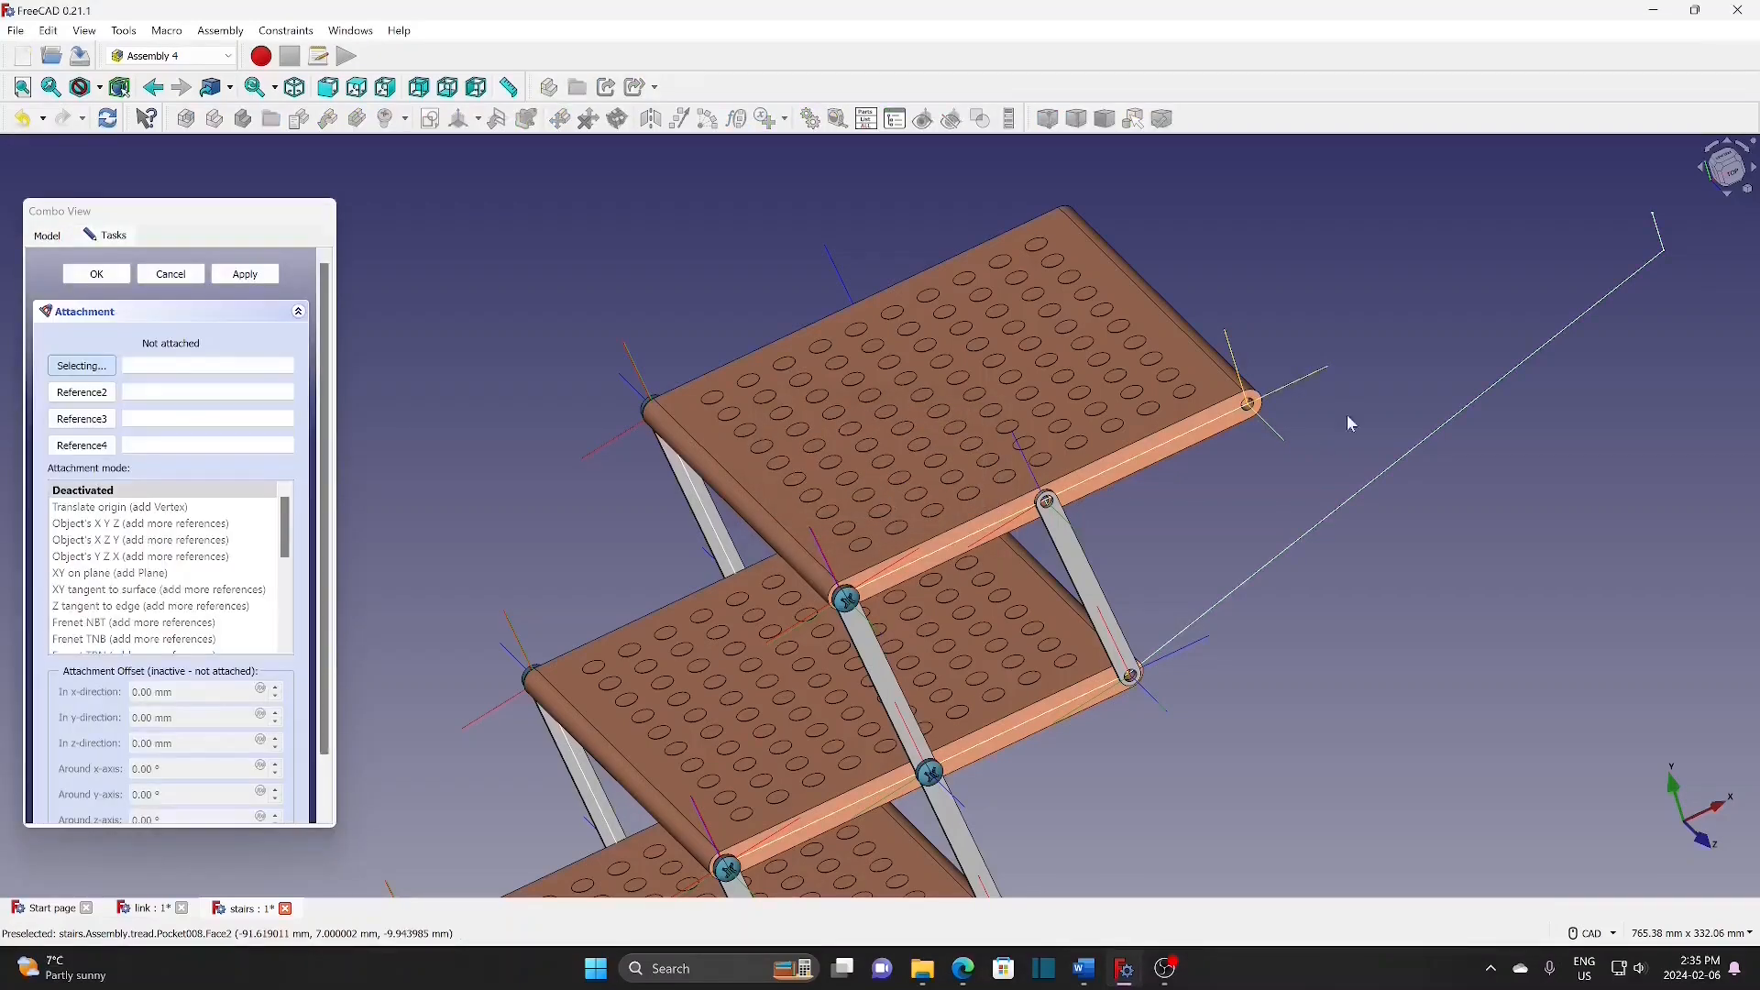
pyautogui.click(1479, 395)
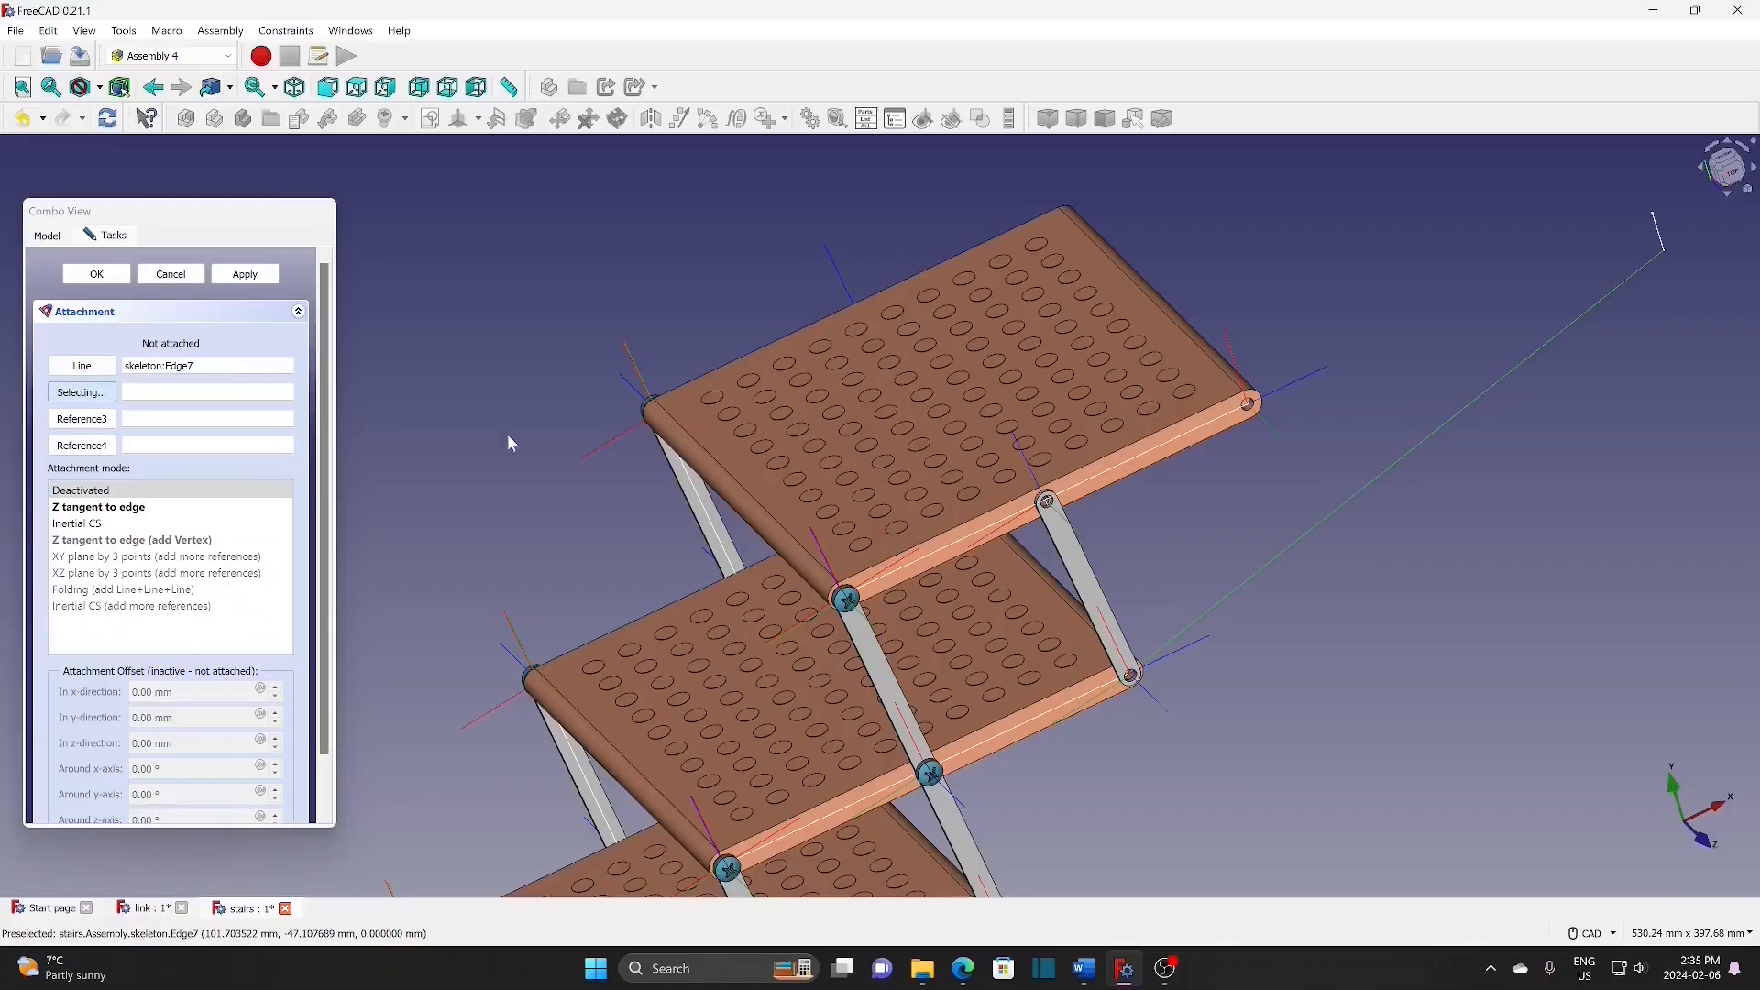
pyautogui.click(137, 510)
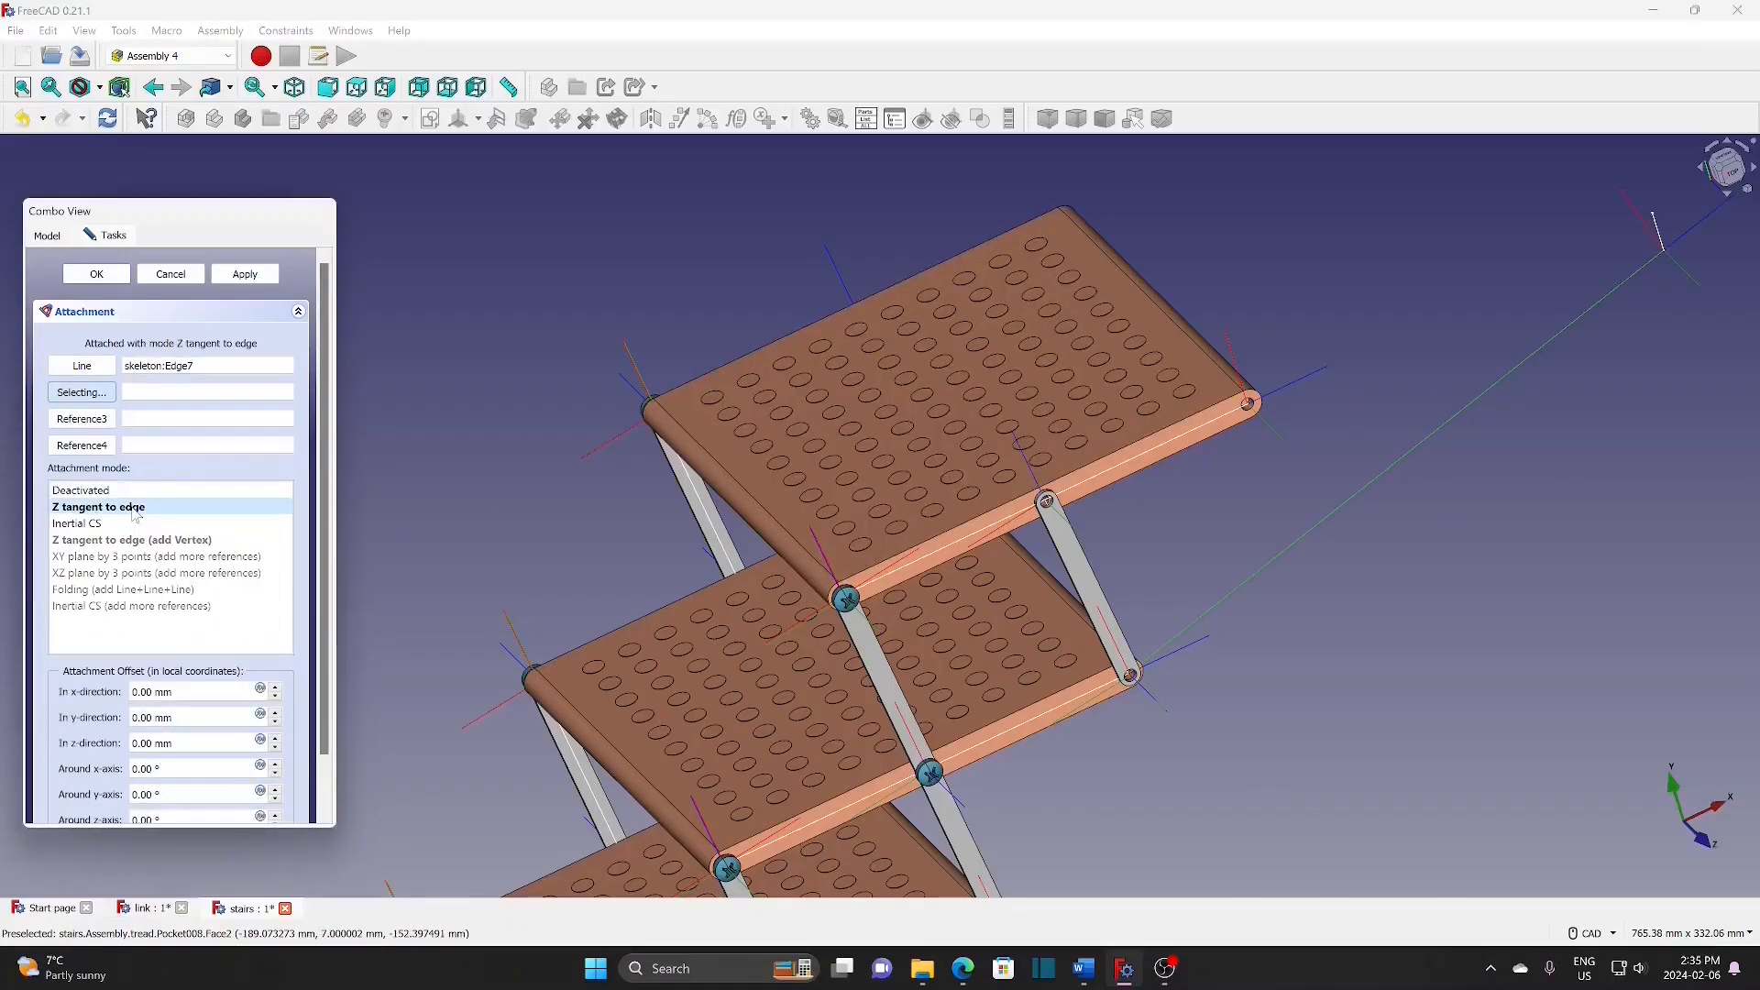
pyautogui.click(108, 273)
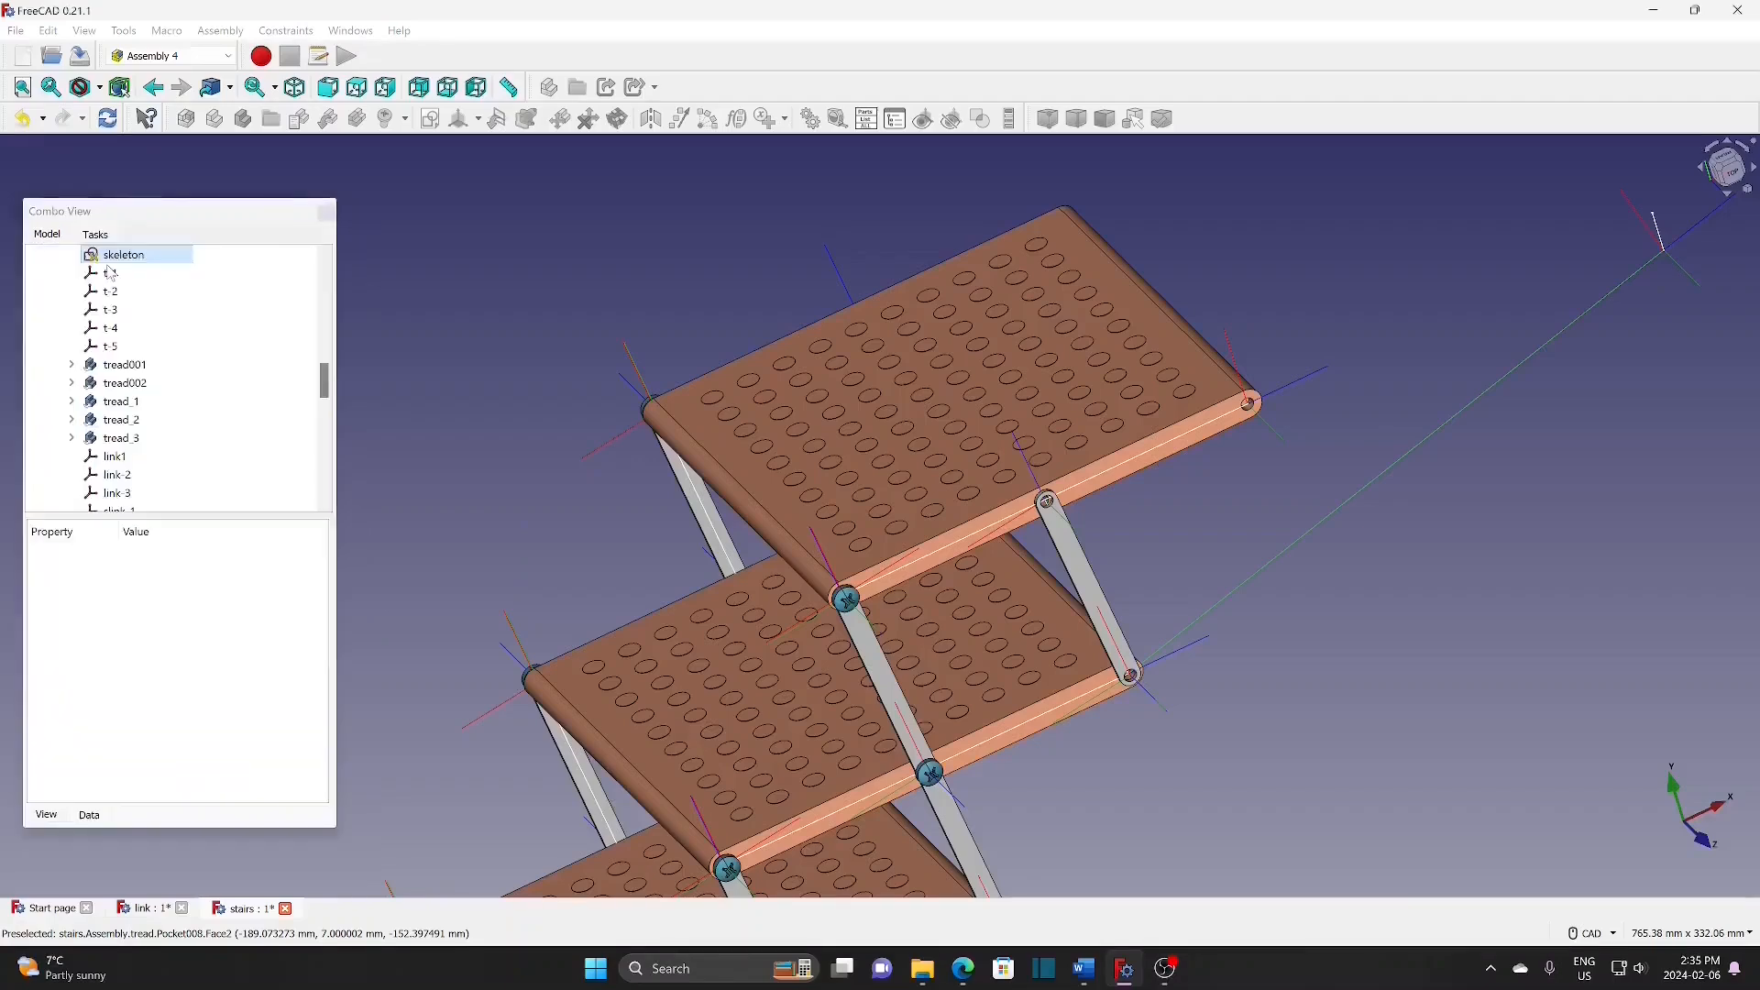
# Step: Create another coordinate system, cyl-b, attached Z tangent to the skeleton's Edge7 line
pyautogui.click(477, 120)
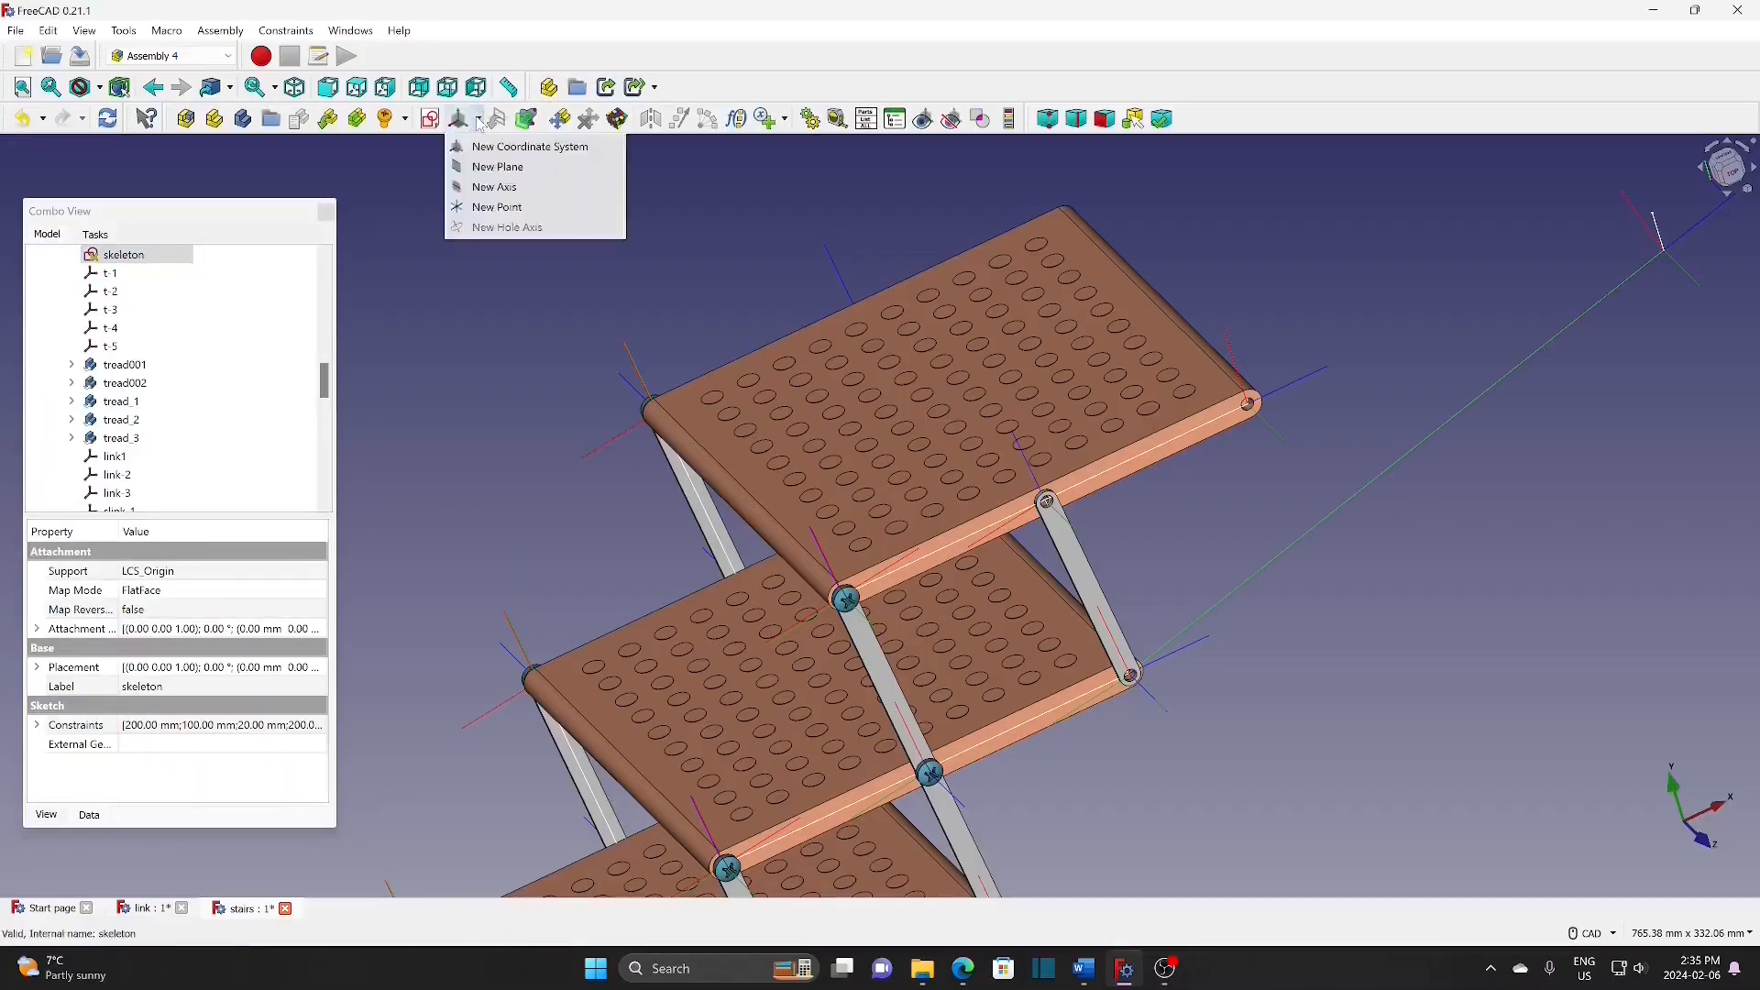
pyautogui.click(483, 147)
pyautogui.write('cyl-b')
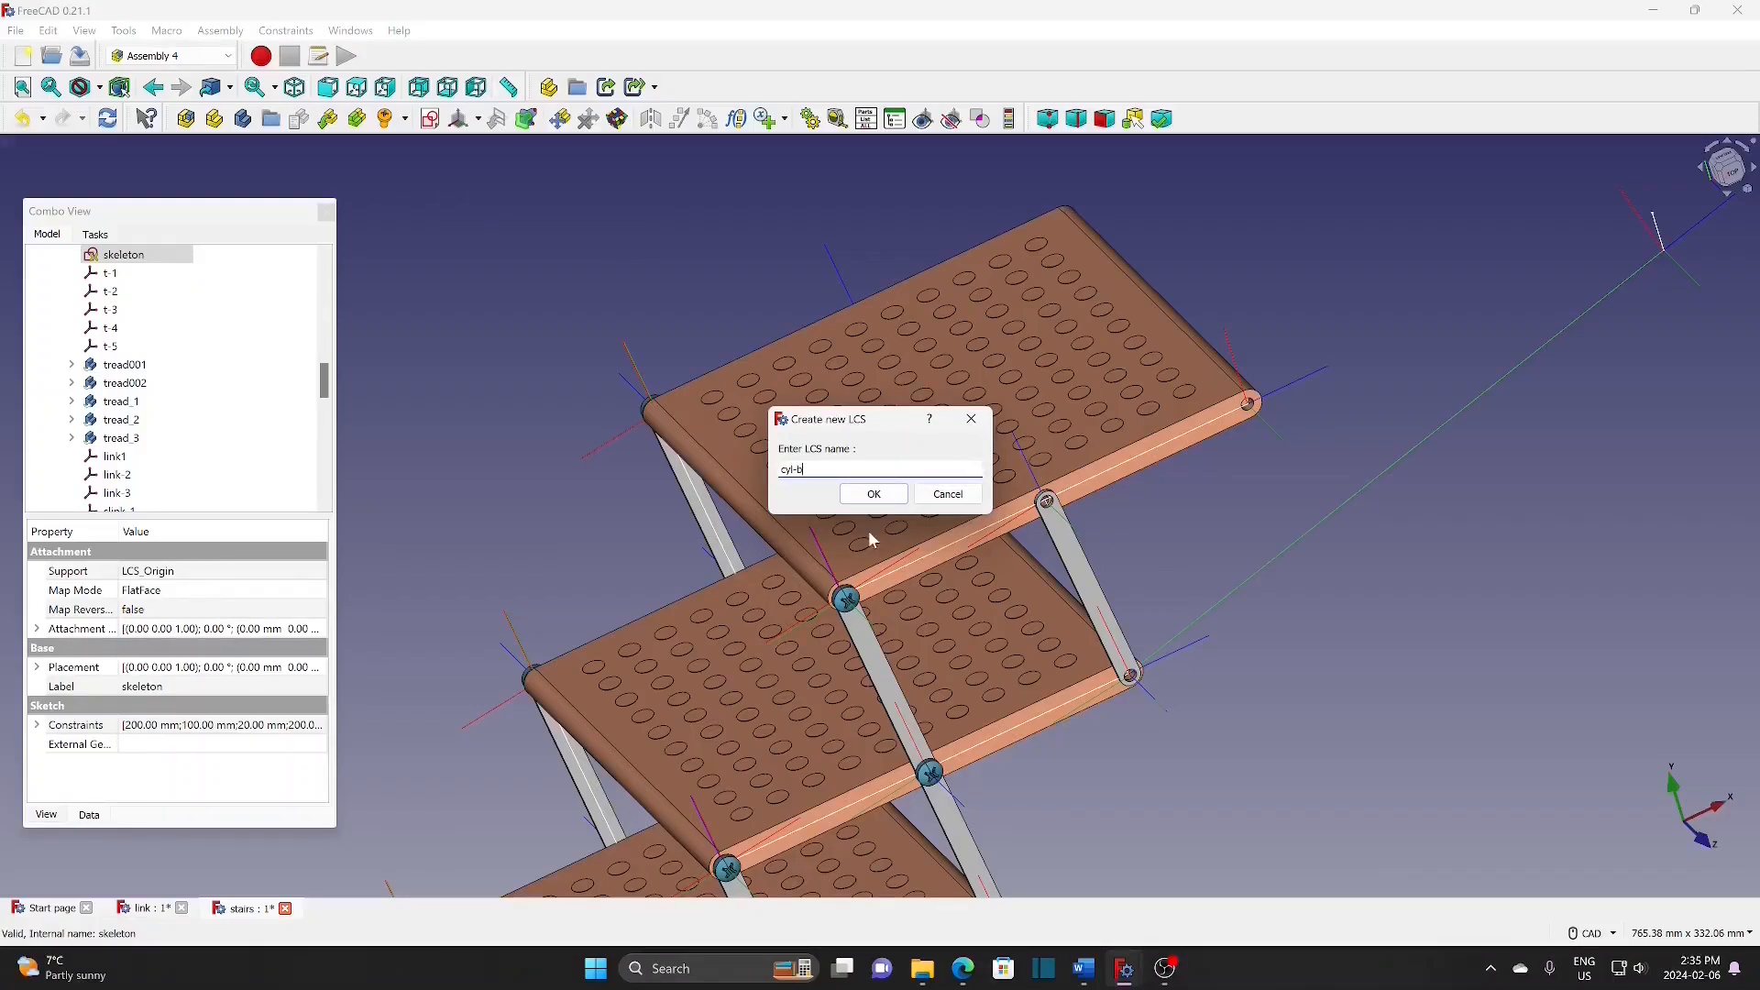
pyautogui.click(899, 496)
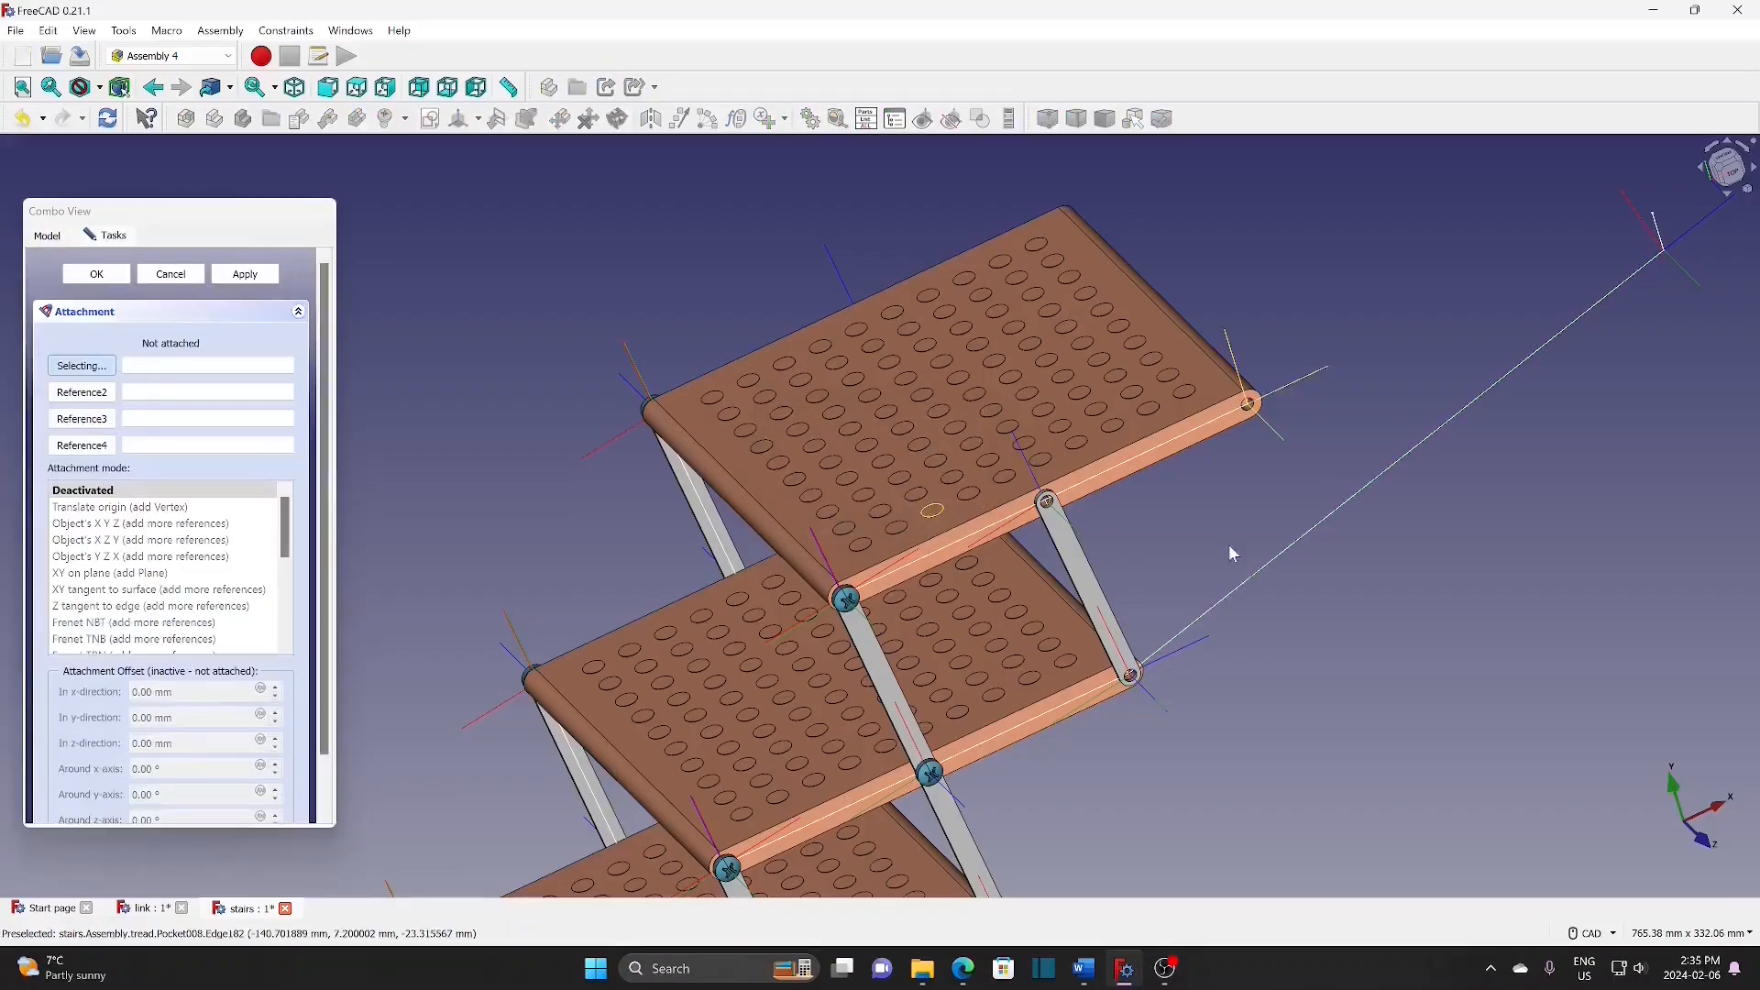
pyautogui.click(1277, 557)
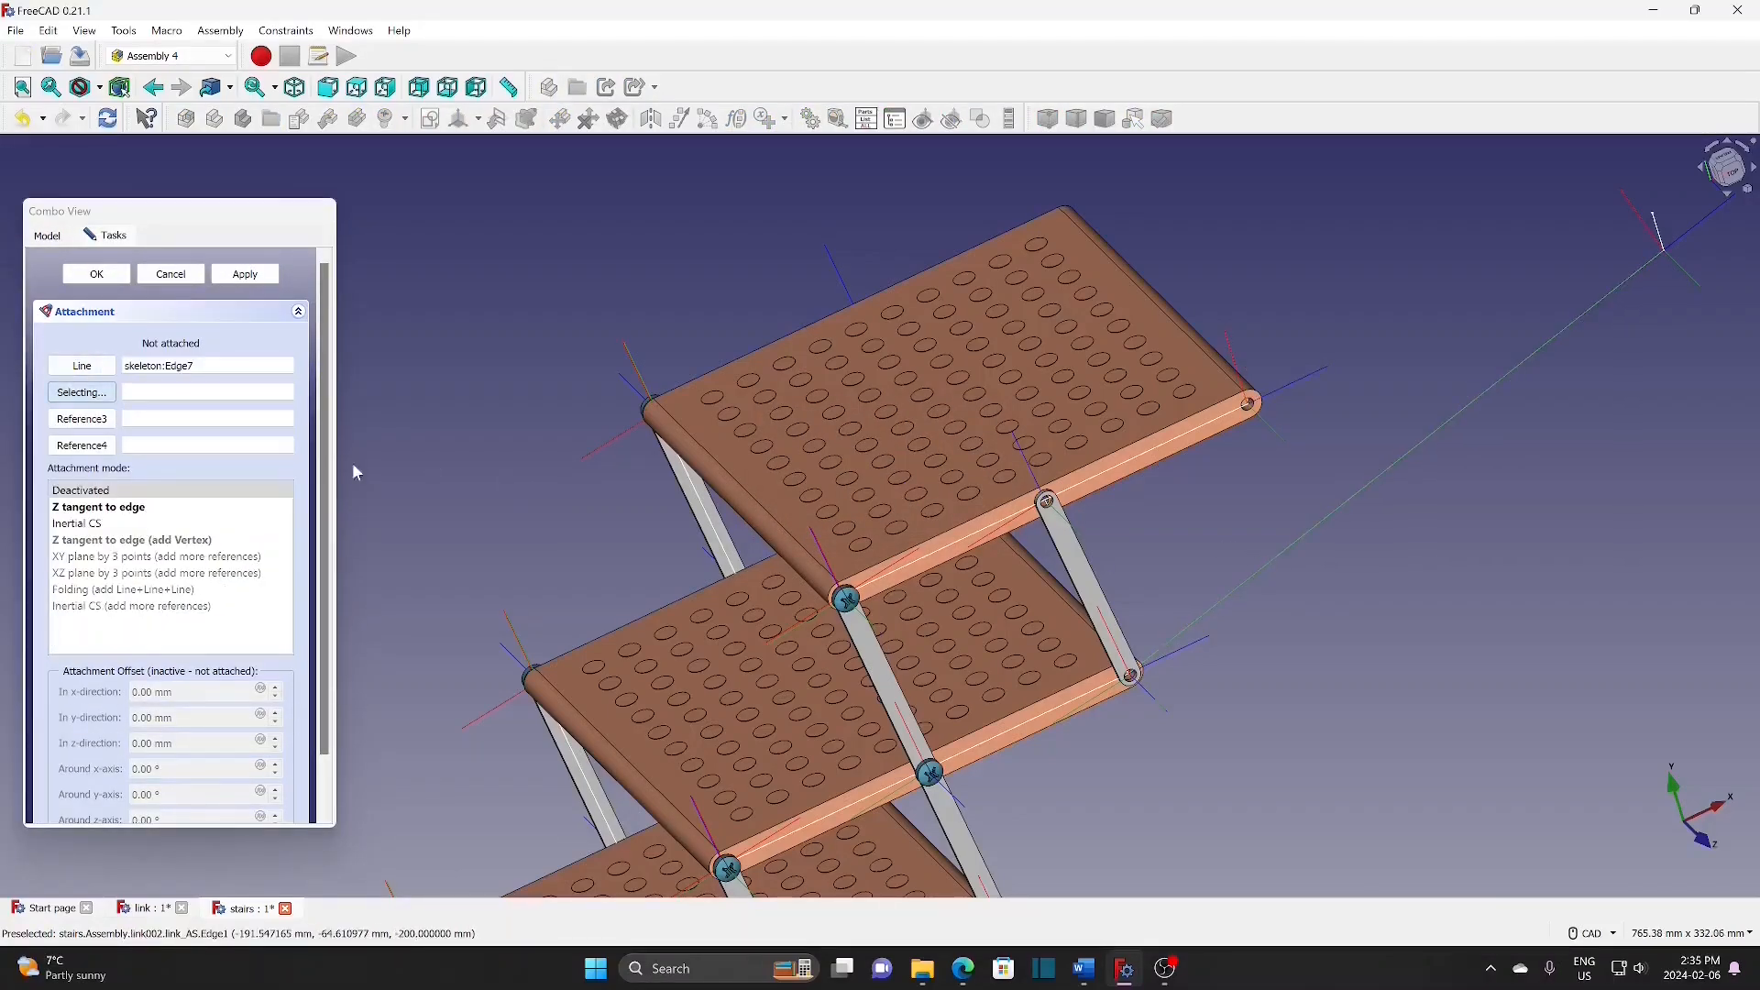
pyautogui.click(126, 509)
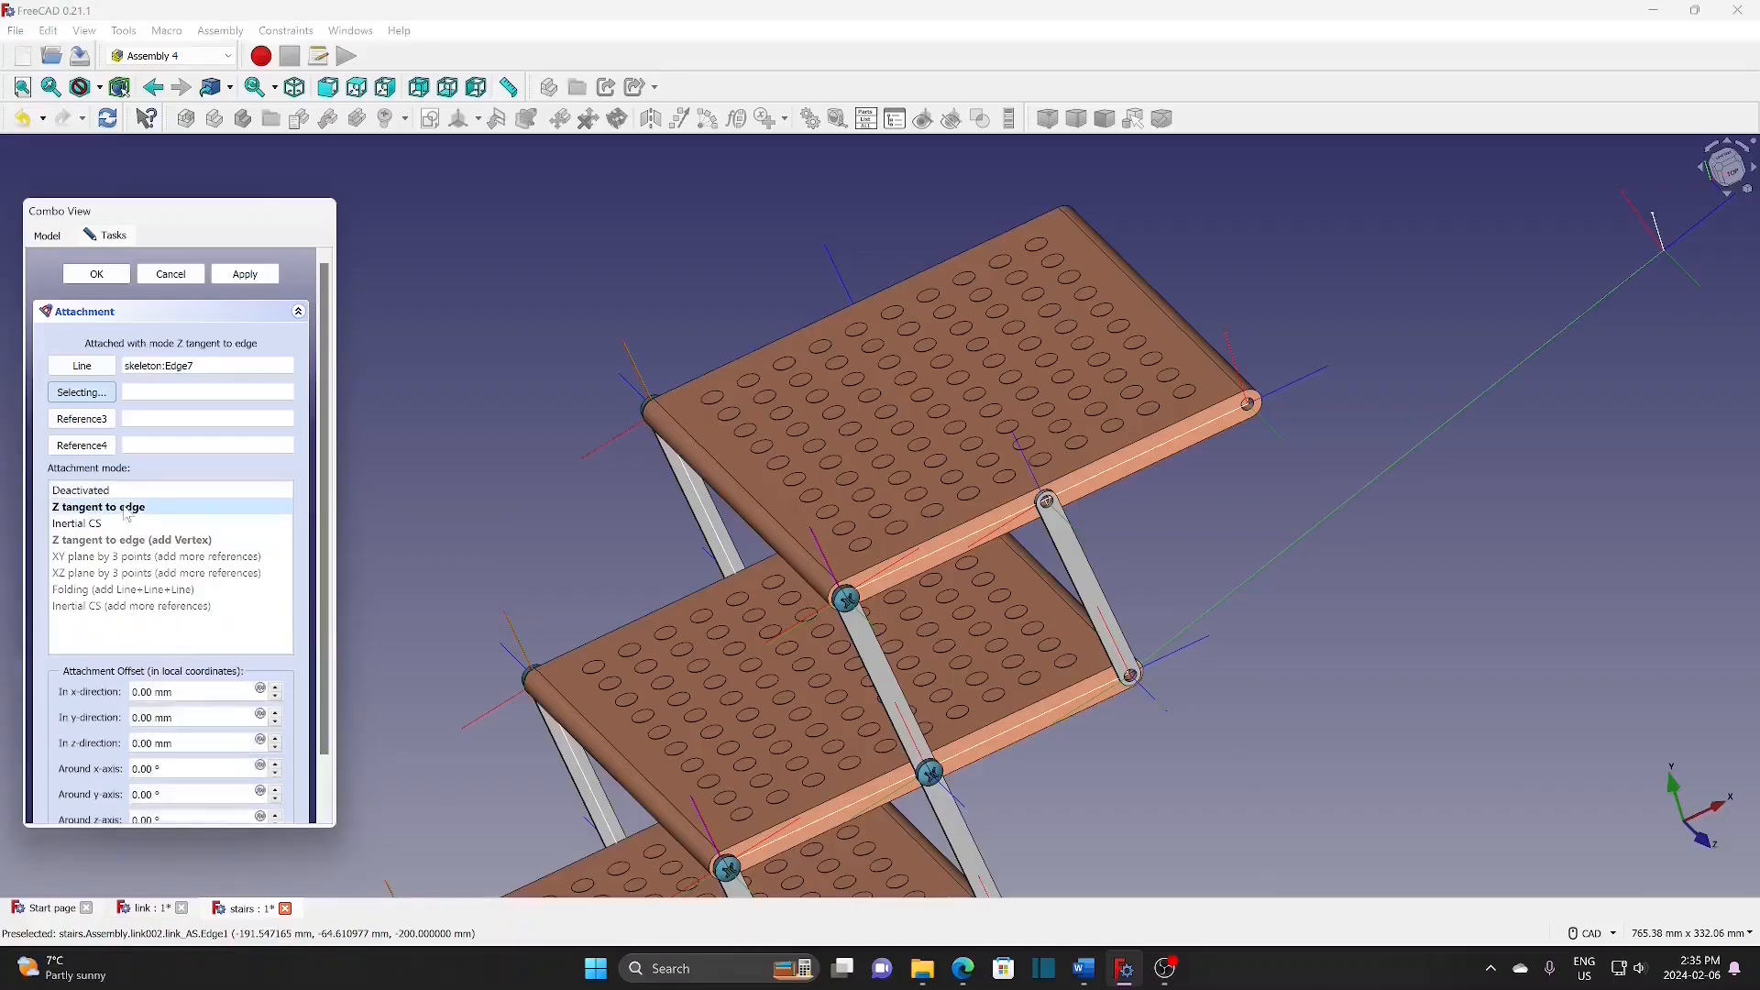
pyautogui.click(107, 276)
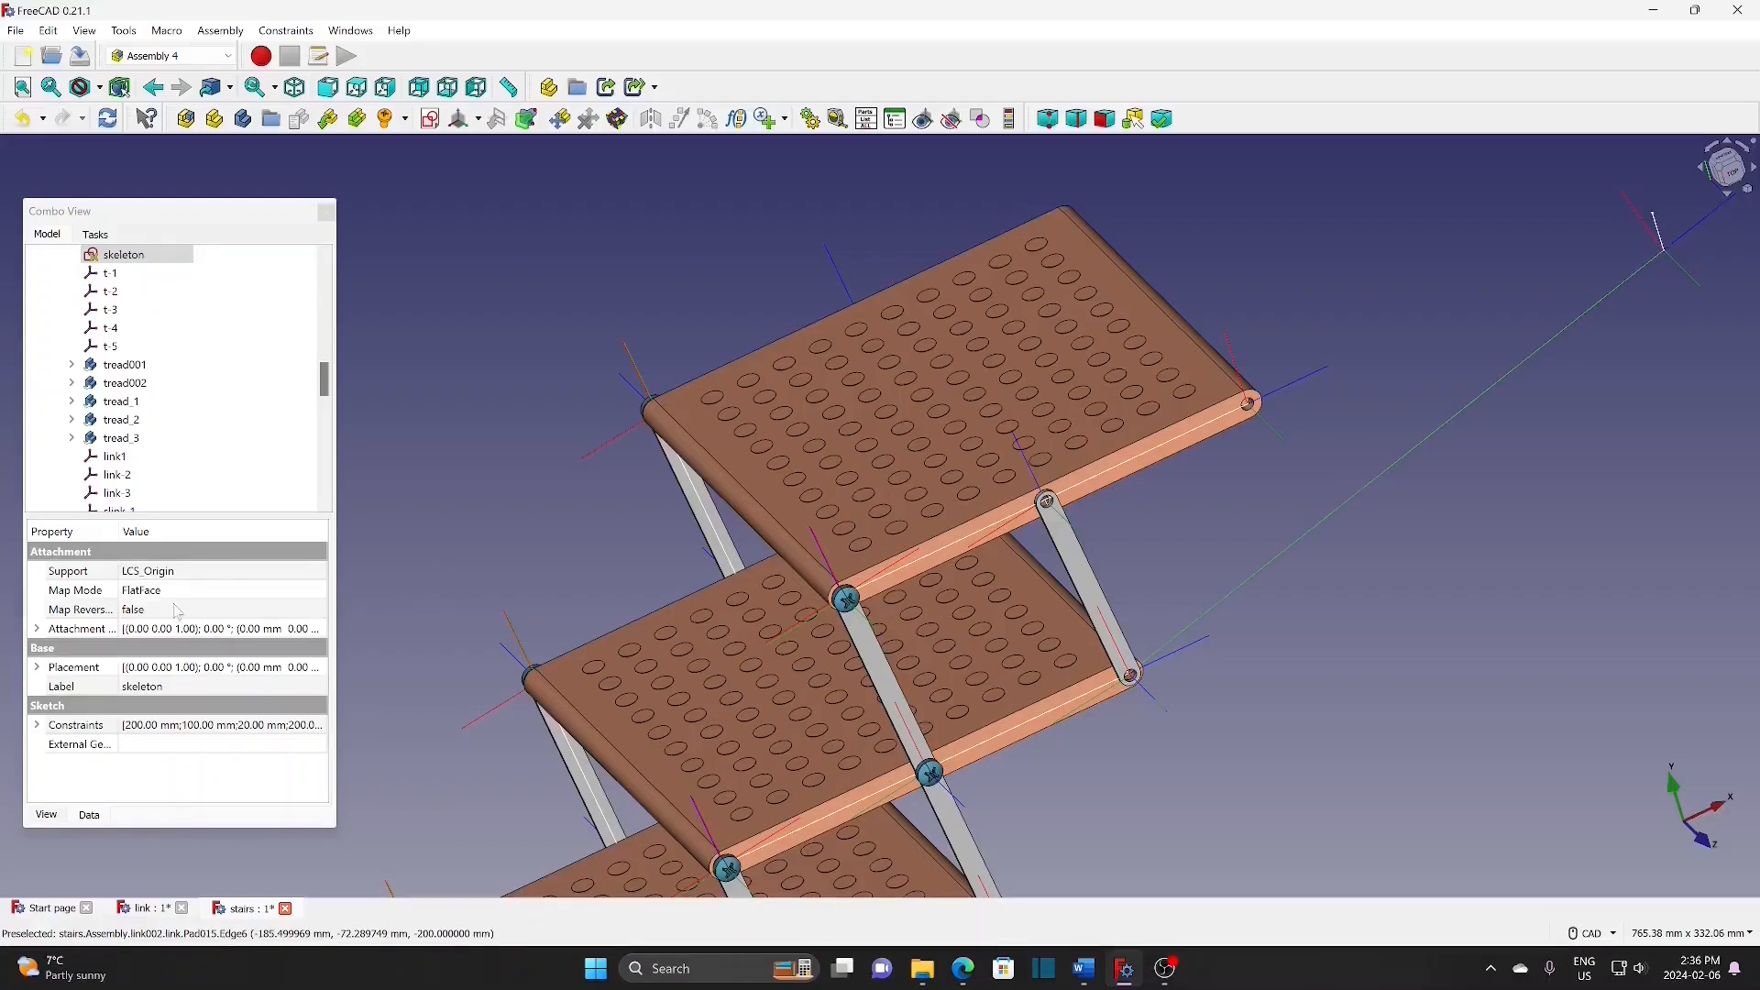
# Step: Set cyl-b's Map Path Parameter to 1 to move it to the line's end
pyautogui.moveTo(324, 378); pyautogui.dragTo(332, 477)
pyautogui.click(127, 494)
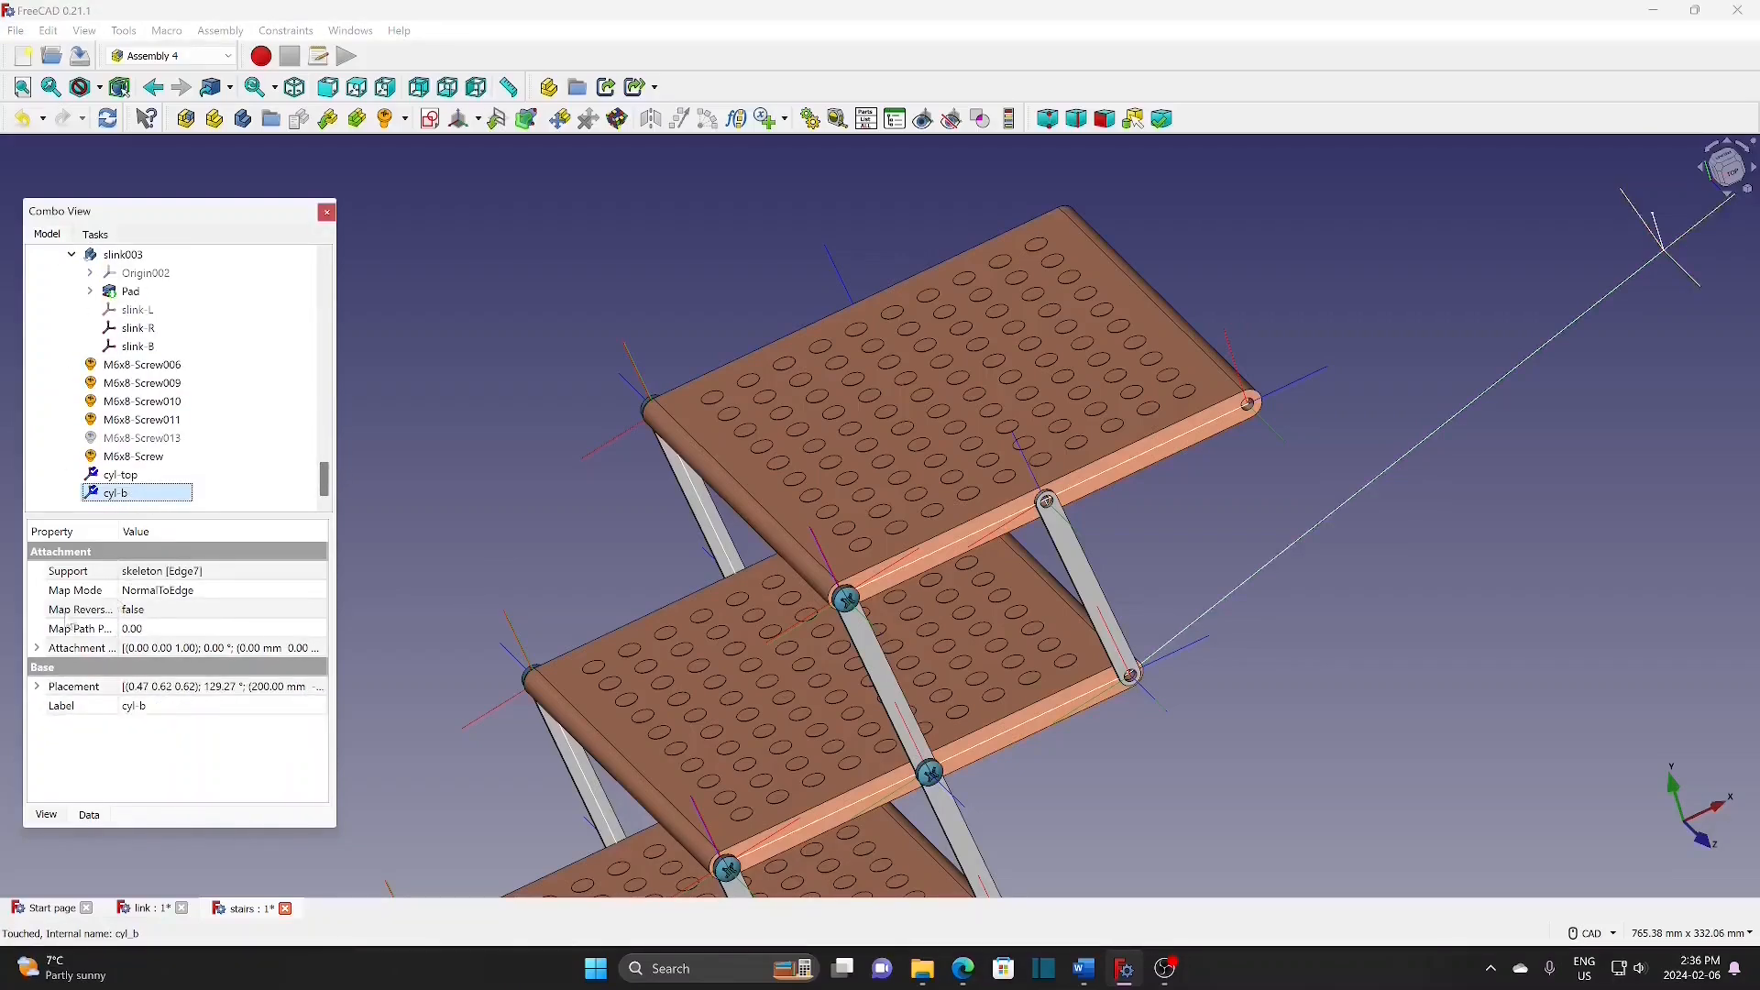
pyautogui.moveTo(120, 532); pyautogui.dragTo(176, 535)
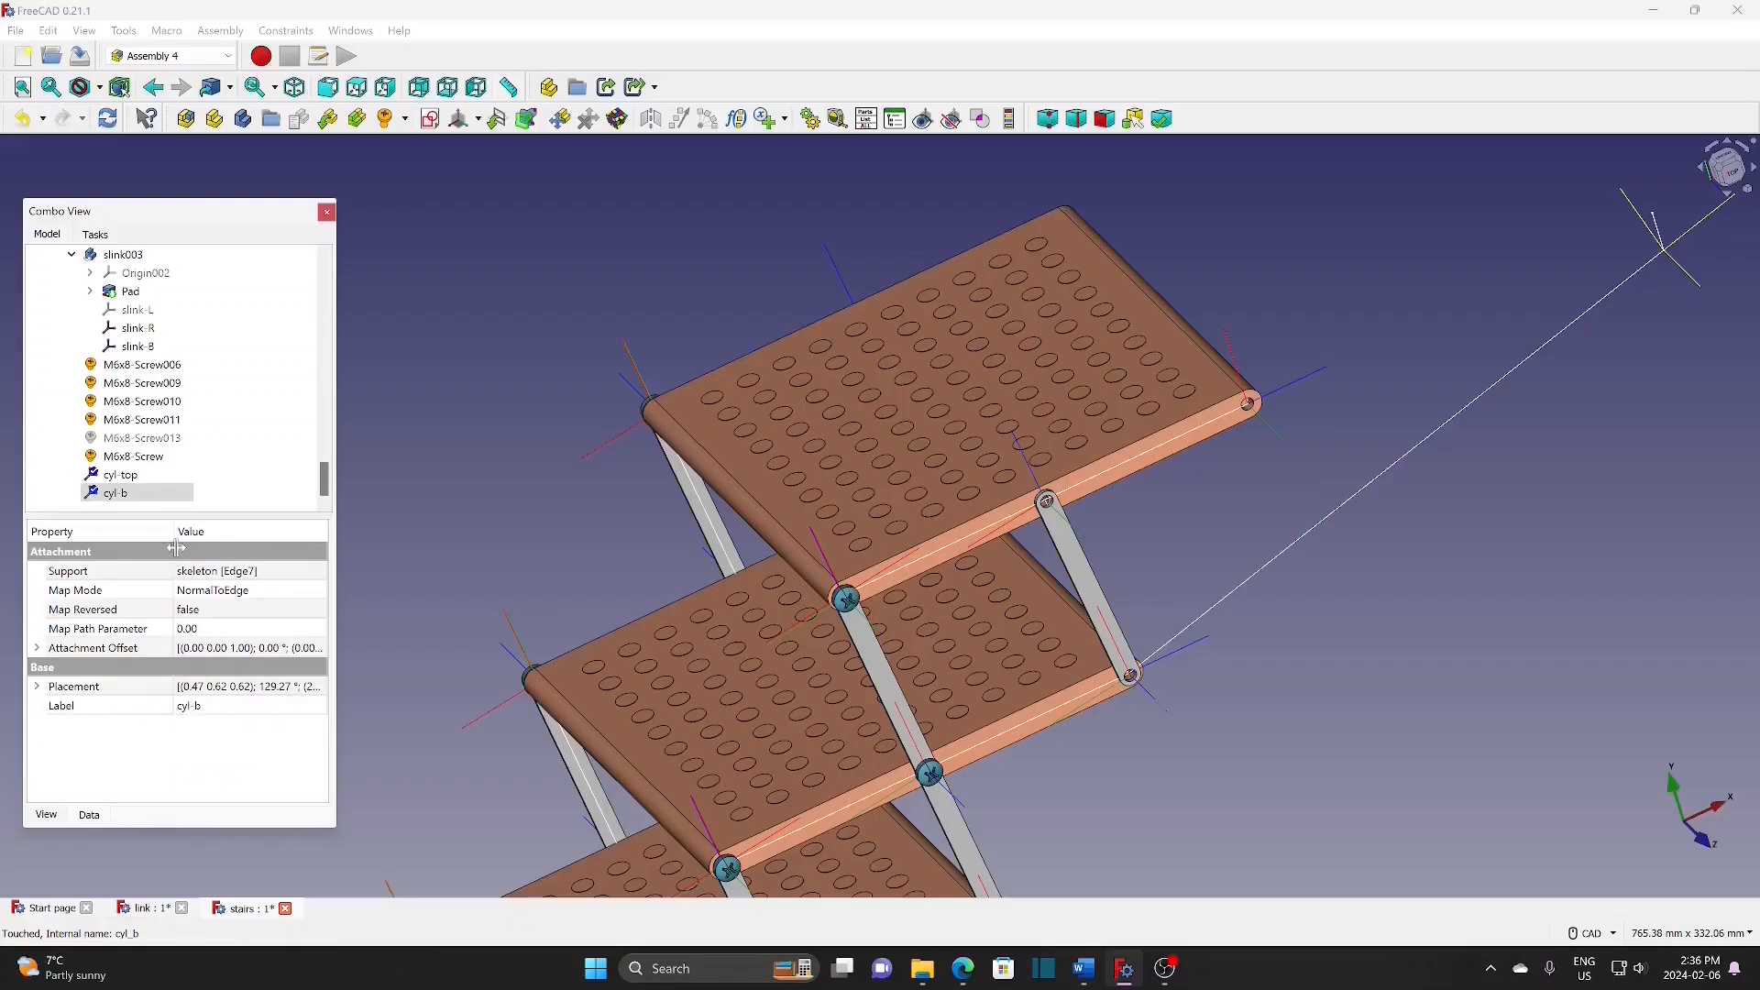
pyautogui.click(228, 632)
pyautogui.write('1')
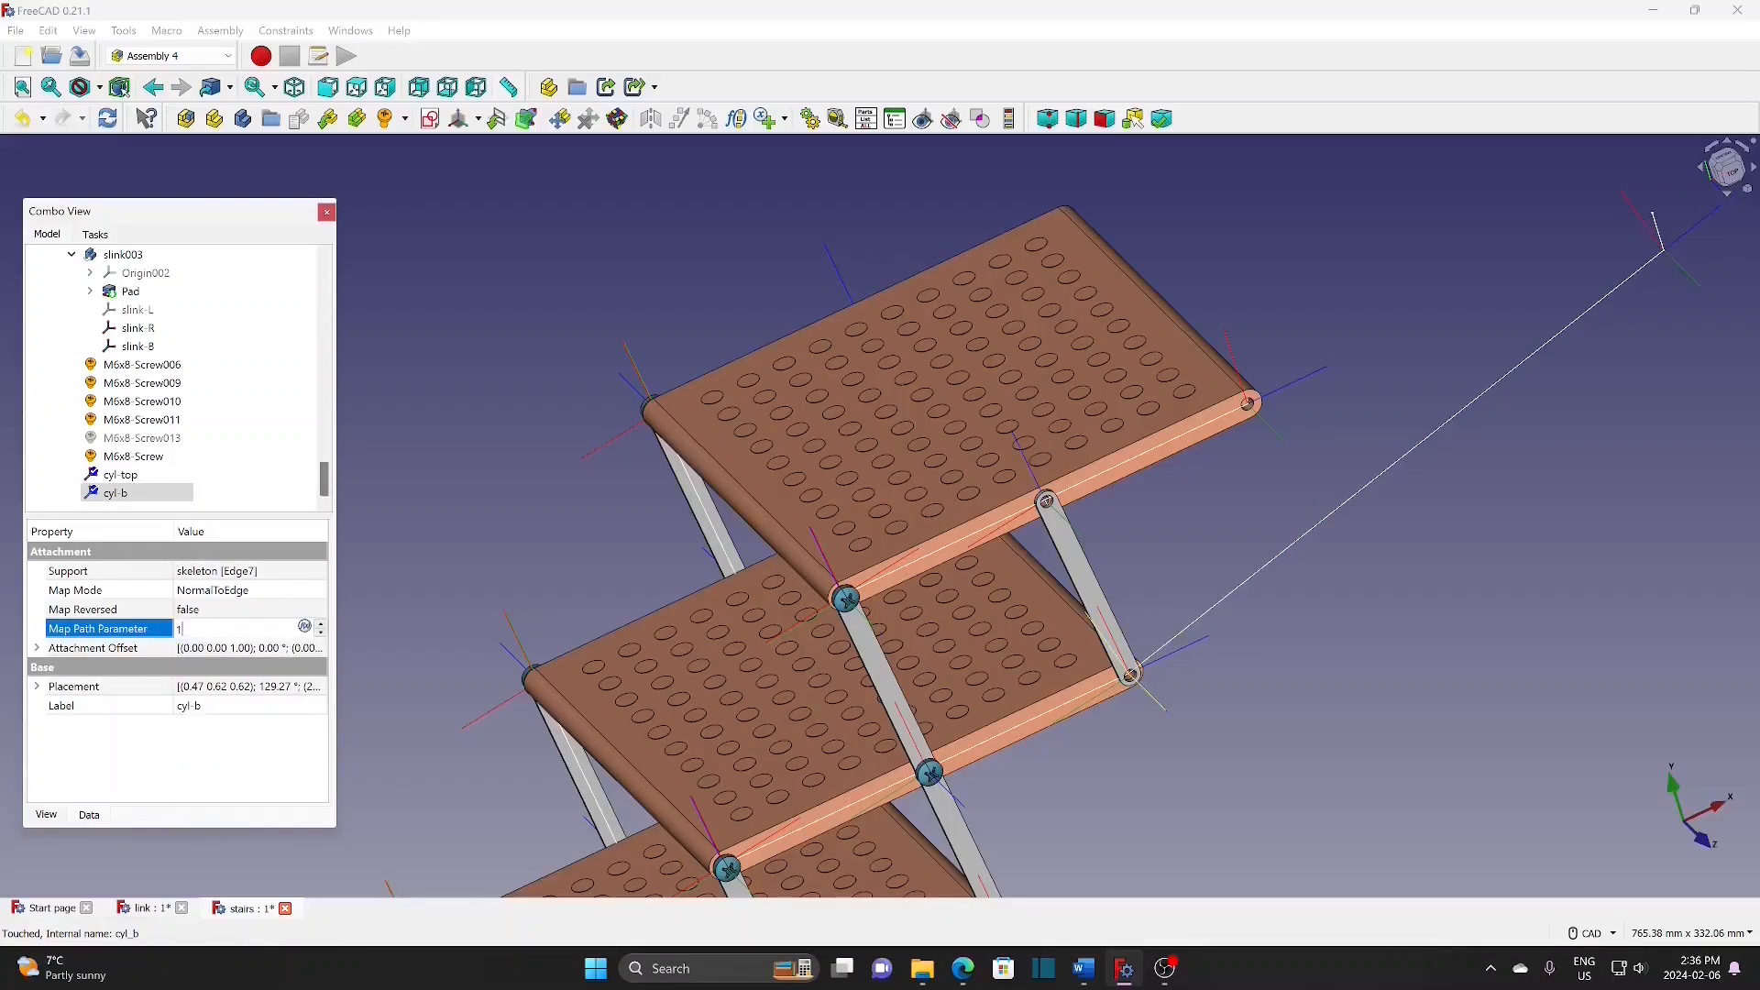
pyautogui.click(384, 634)
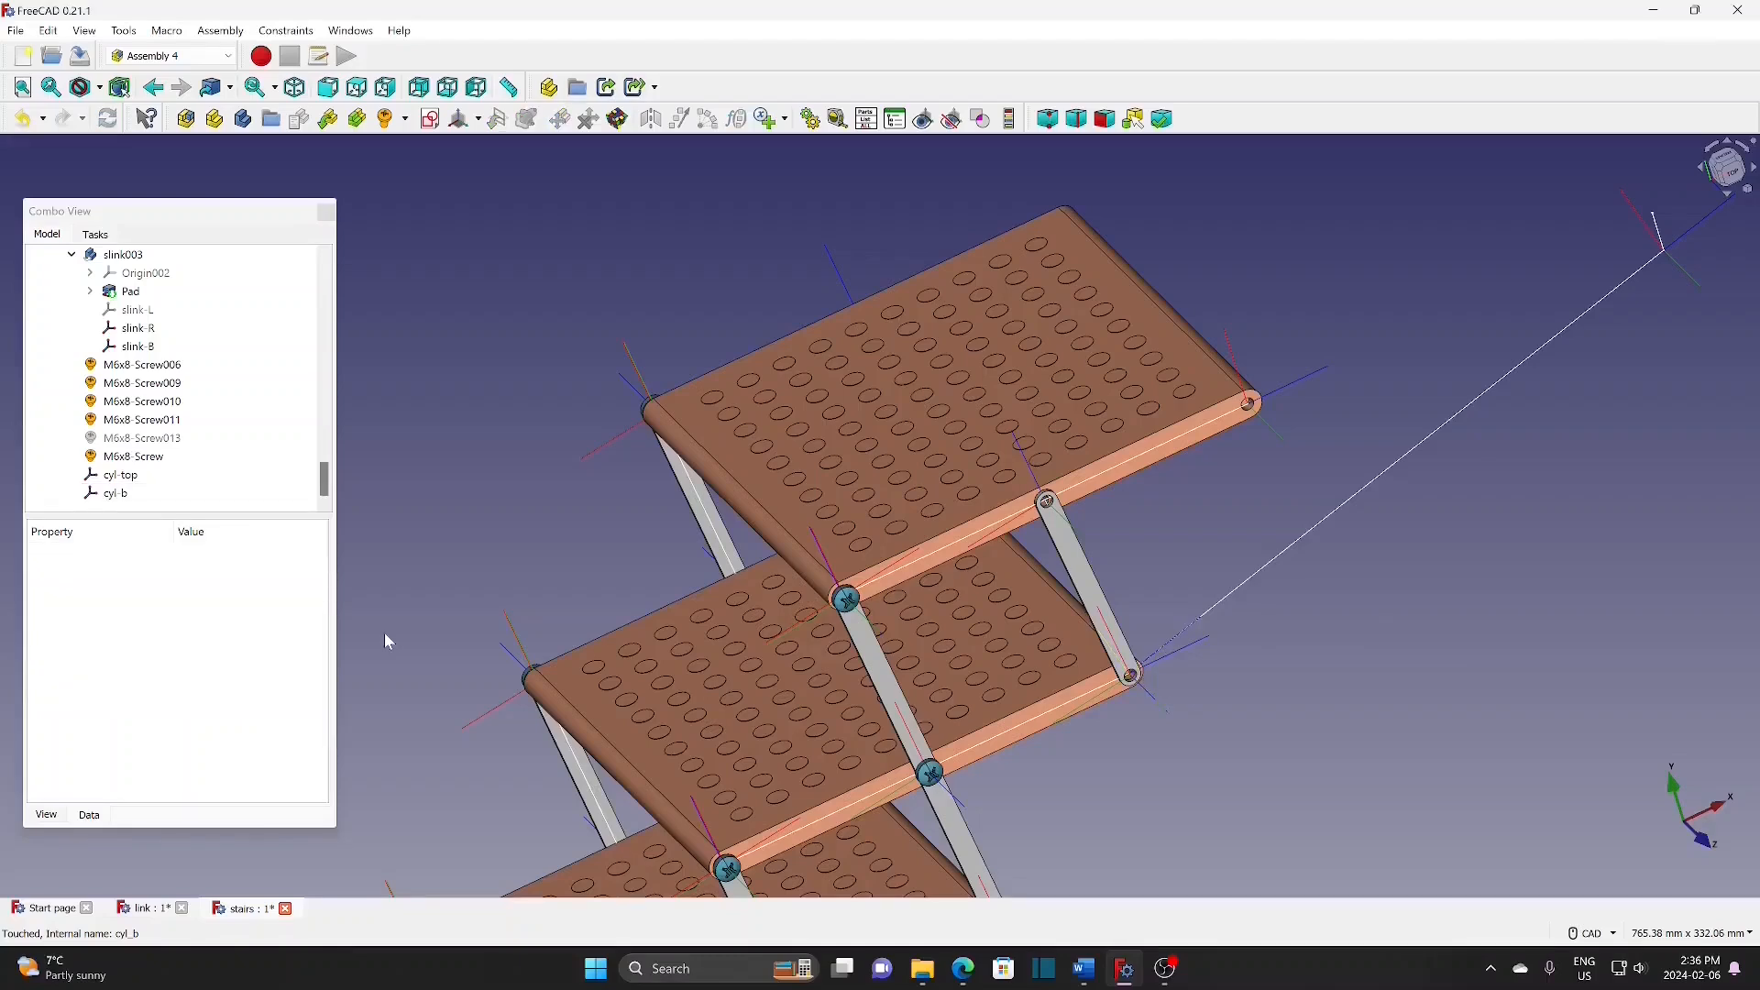
pyautogui.moveTo(325, 486); pyautogui.dragTo(328, 306)
# Step: Hide the stair assembly and give the cylinder a cyl-top-LCS concentric with Pad009's Edge23
pyautogui.click(146, 328)
pyautogui.press('space')
pyautogui.click(139, 311)
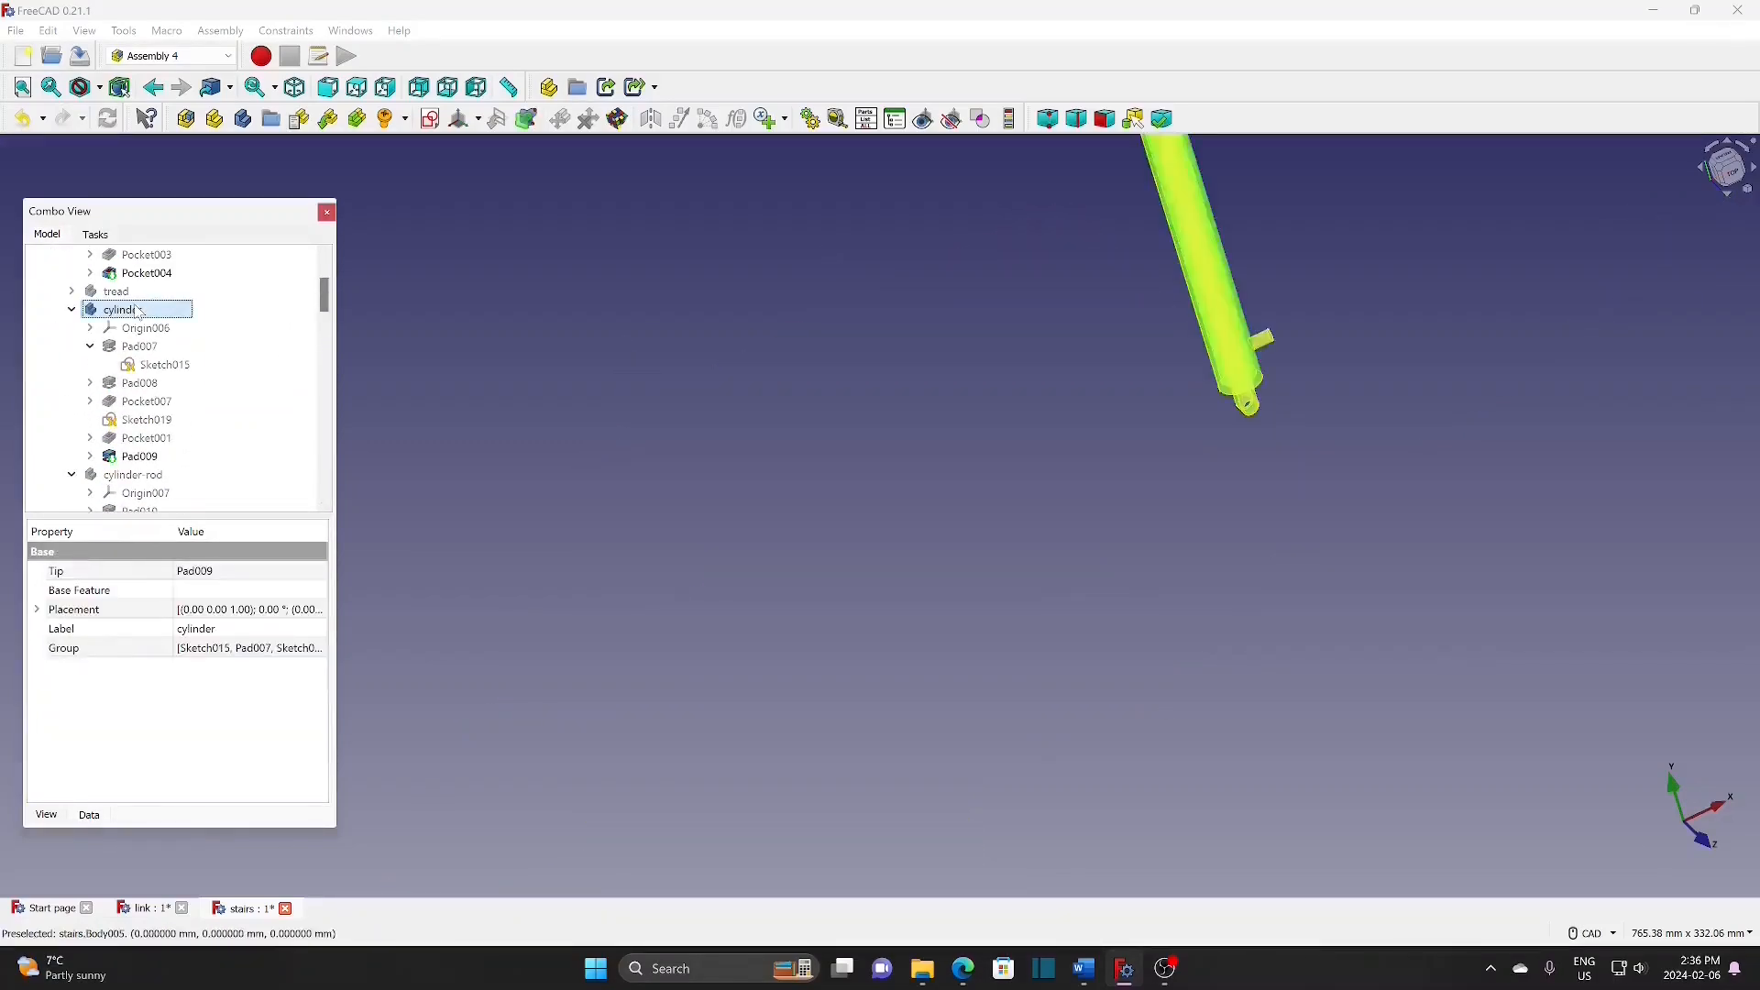
pyautogui.click(1200, 490)
pyautogui.click(477, 120)
pyautogui.click(479, 143)
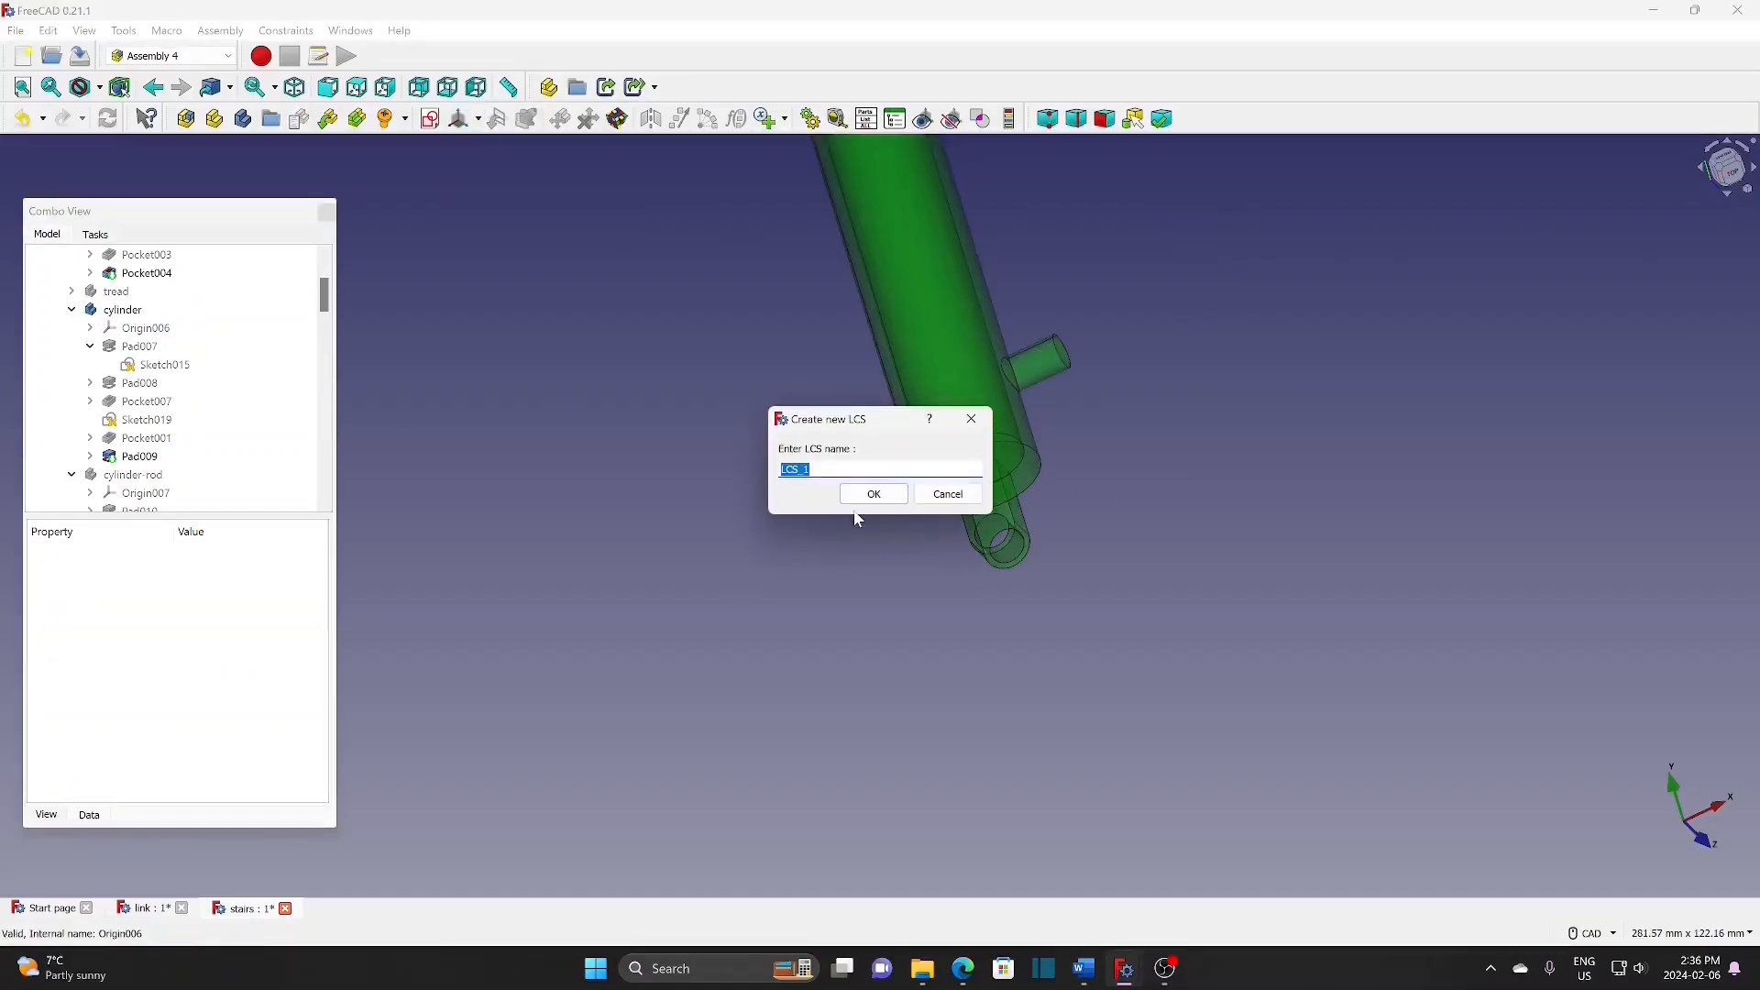
pyautogui.write('cyl-top-')
pyautogui.click(881, 494)
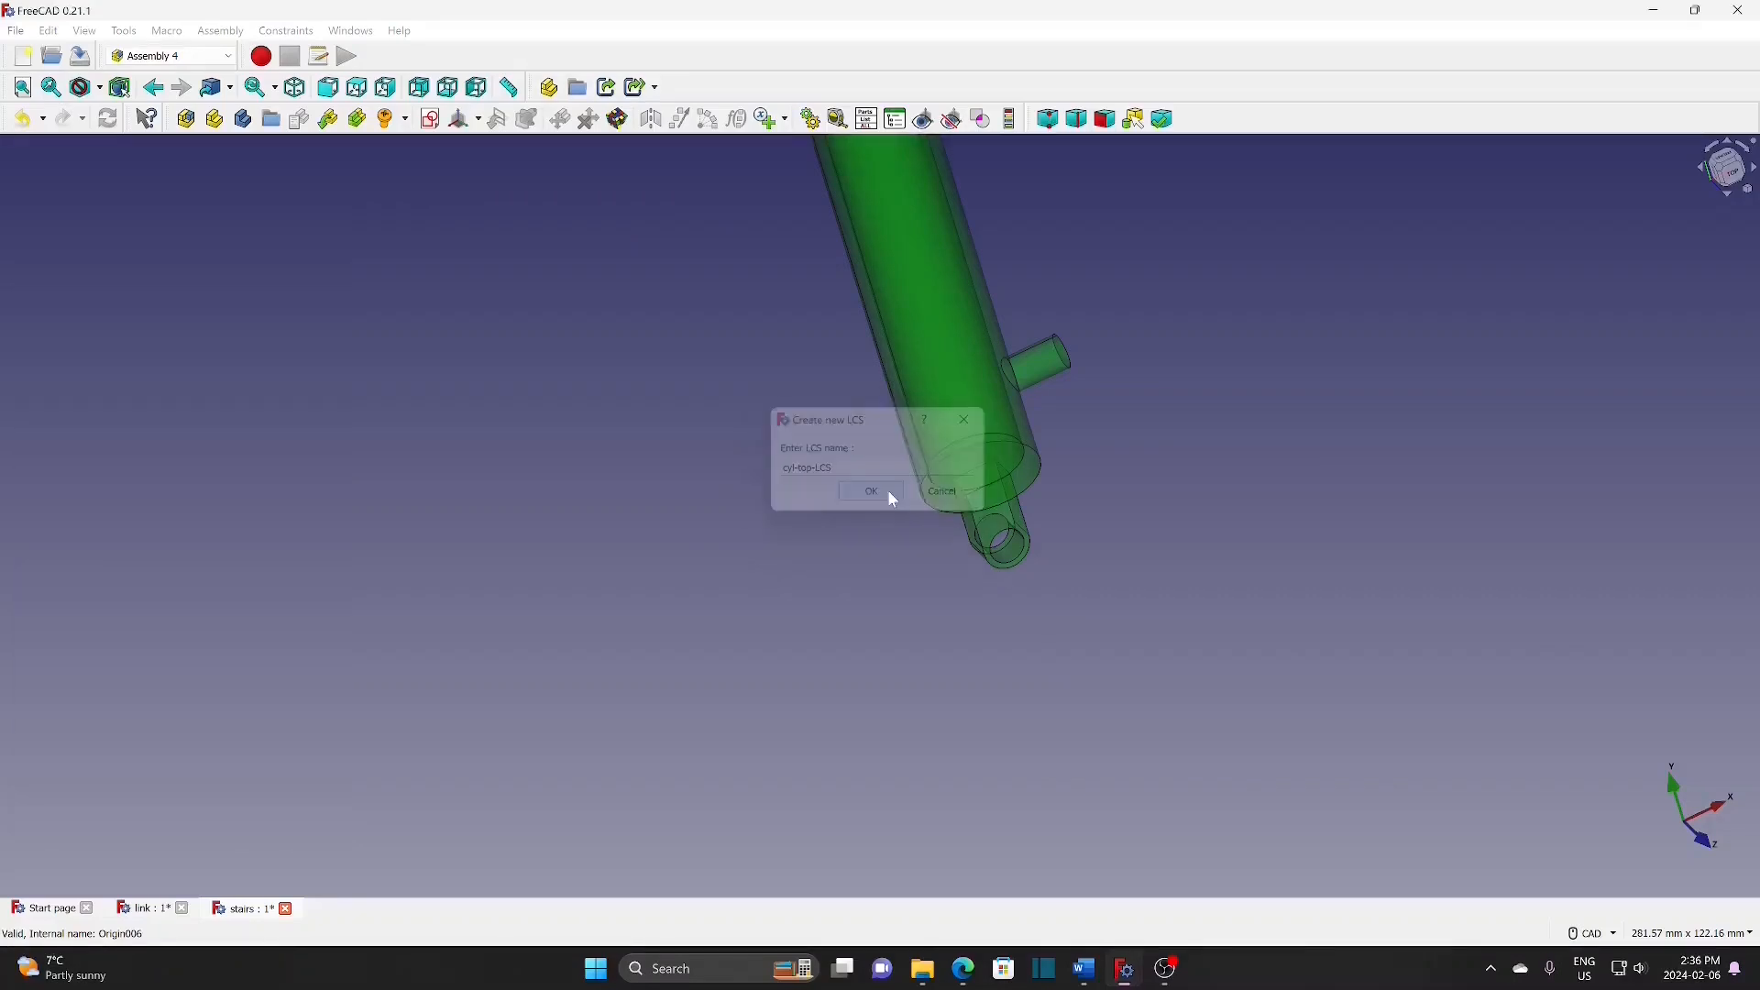
pyautogui.click(1015, 559)
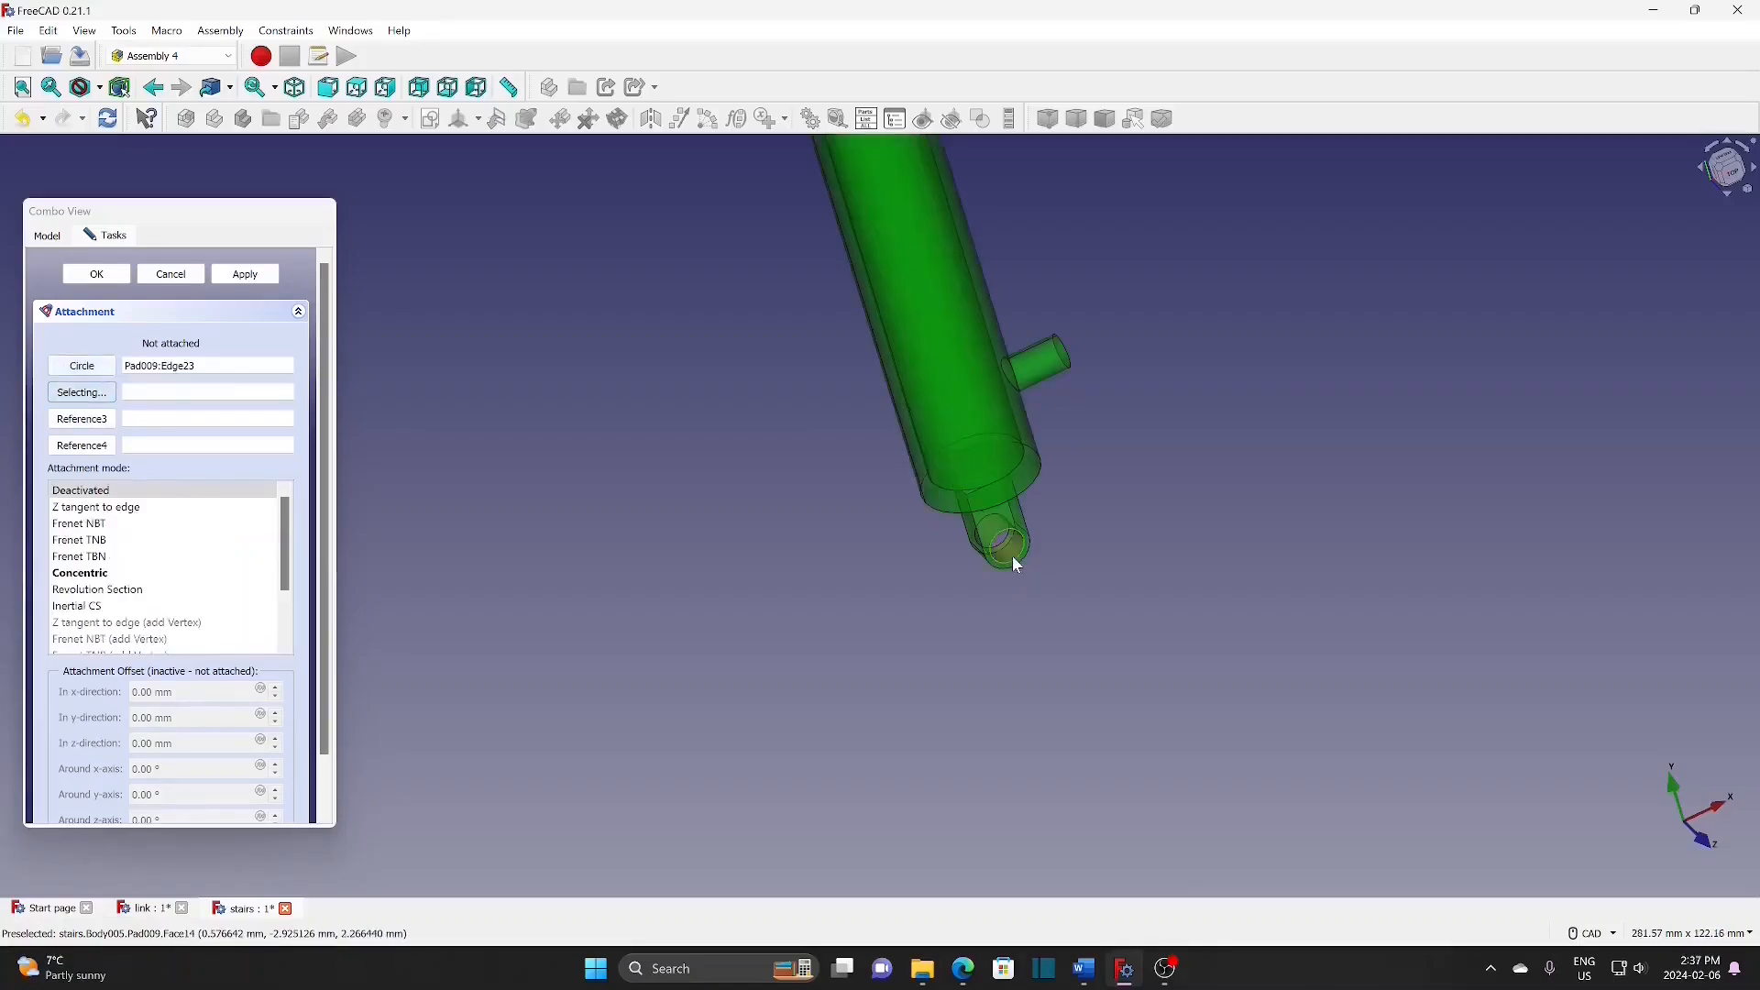
pyautogui.click(99, 575)
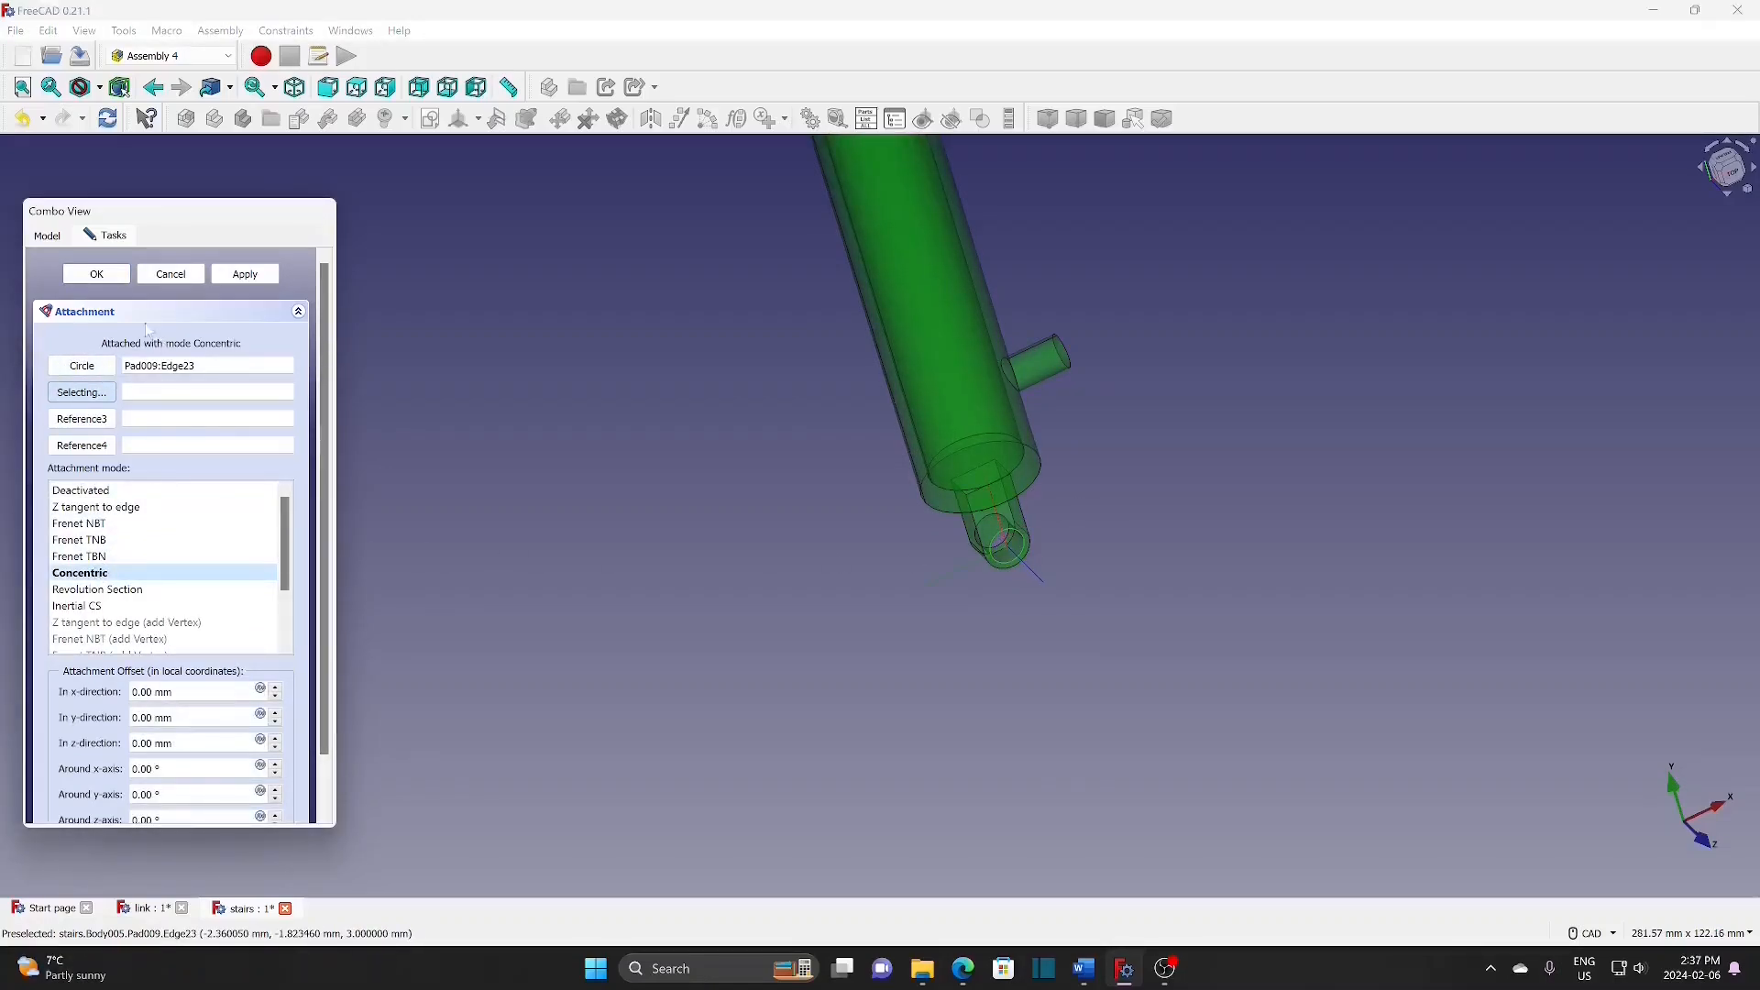
pyautogui.click(101, 275)
# Step: Hide the cylinder body and collapse its feature list
pyautogui.click(120, 329)
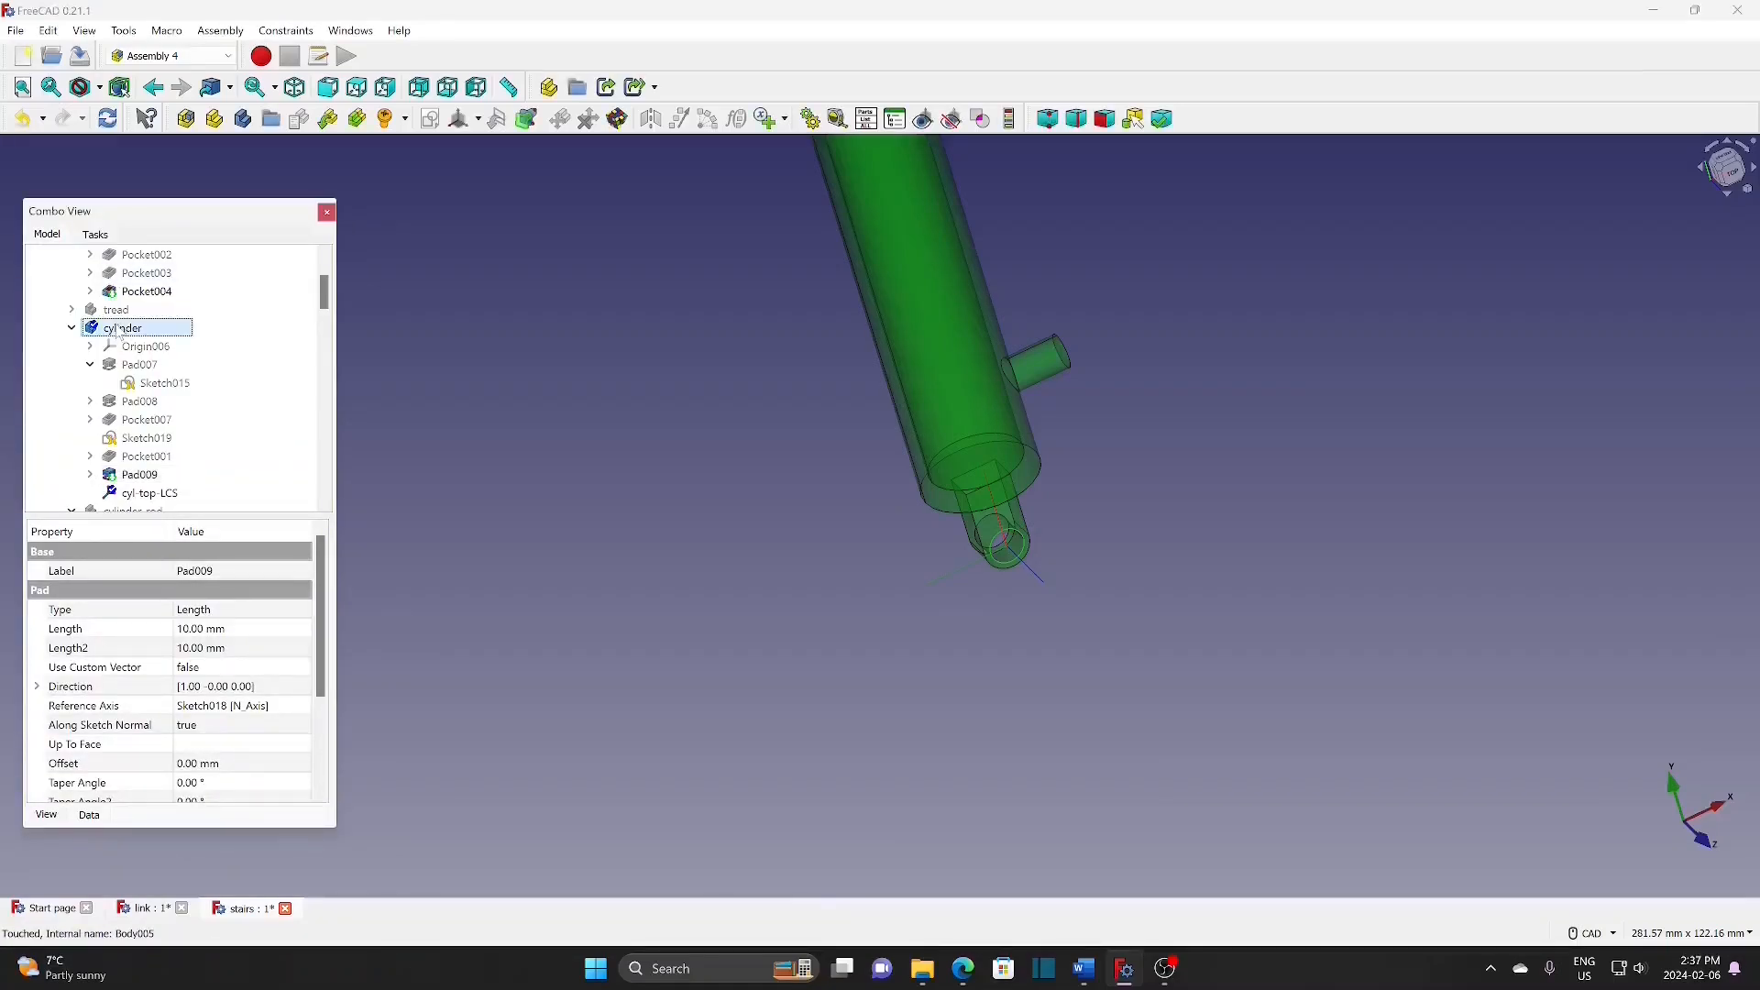
pyautogui.press('space')
pyautogui.click(72, 328)
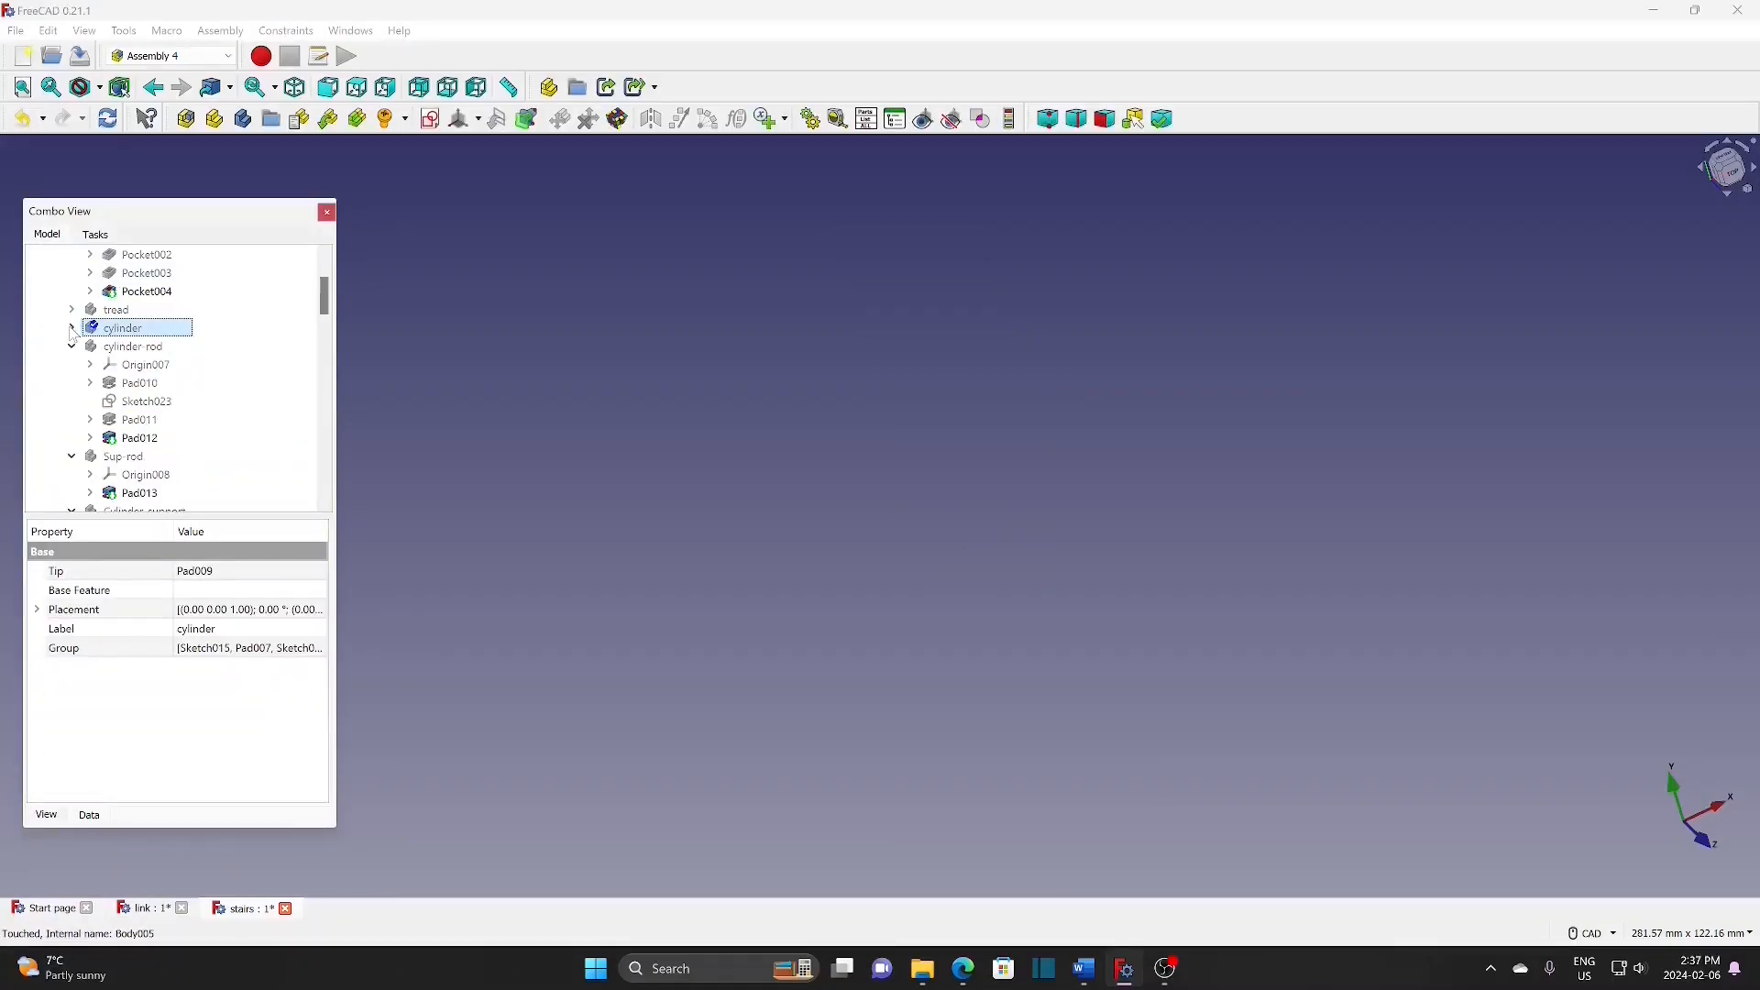
# Step: Show the cylinder-rod and add cyl-b-LCS concentric with its end circle, Pad012's Edge20
pyautogui.click(132, 346)
pyautogui.press('space')
pyautogui.click(476, 121)
pyautogui.click(513, 140)
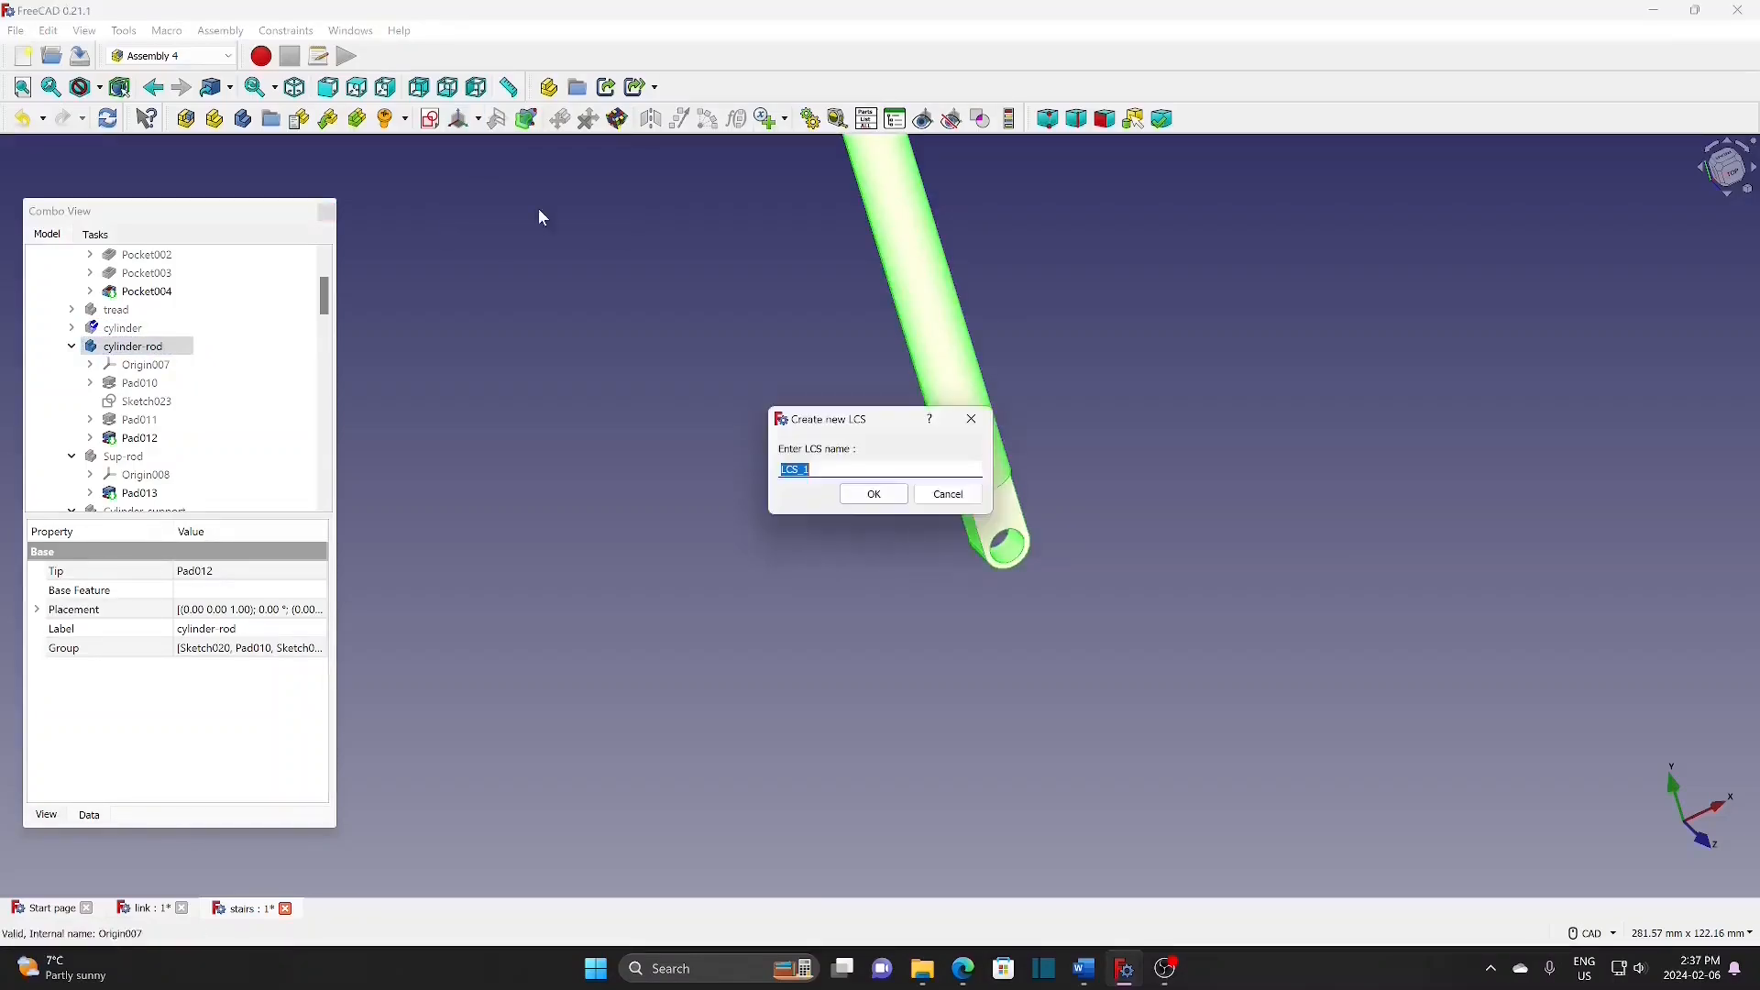
pyautogui.write('cyl-b-')
pyautogui.click(852, 497)
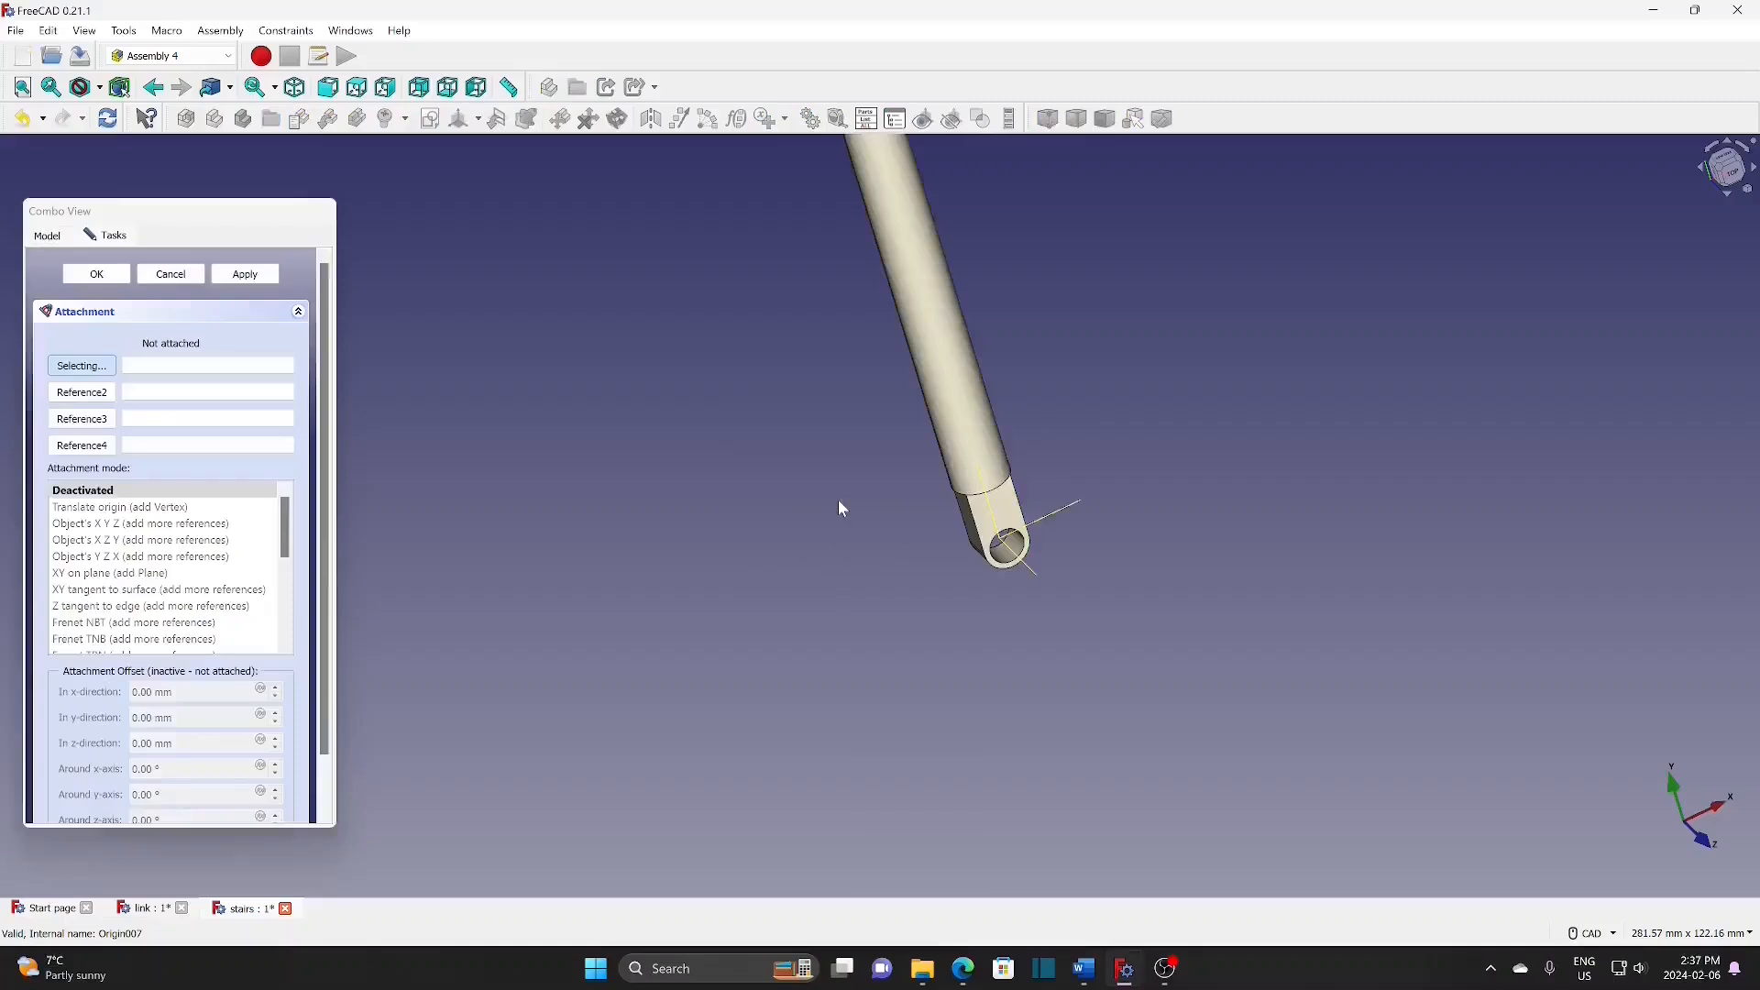
pyautogui.click(1013, 564)
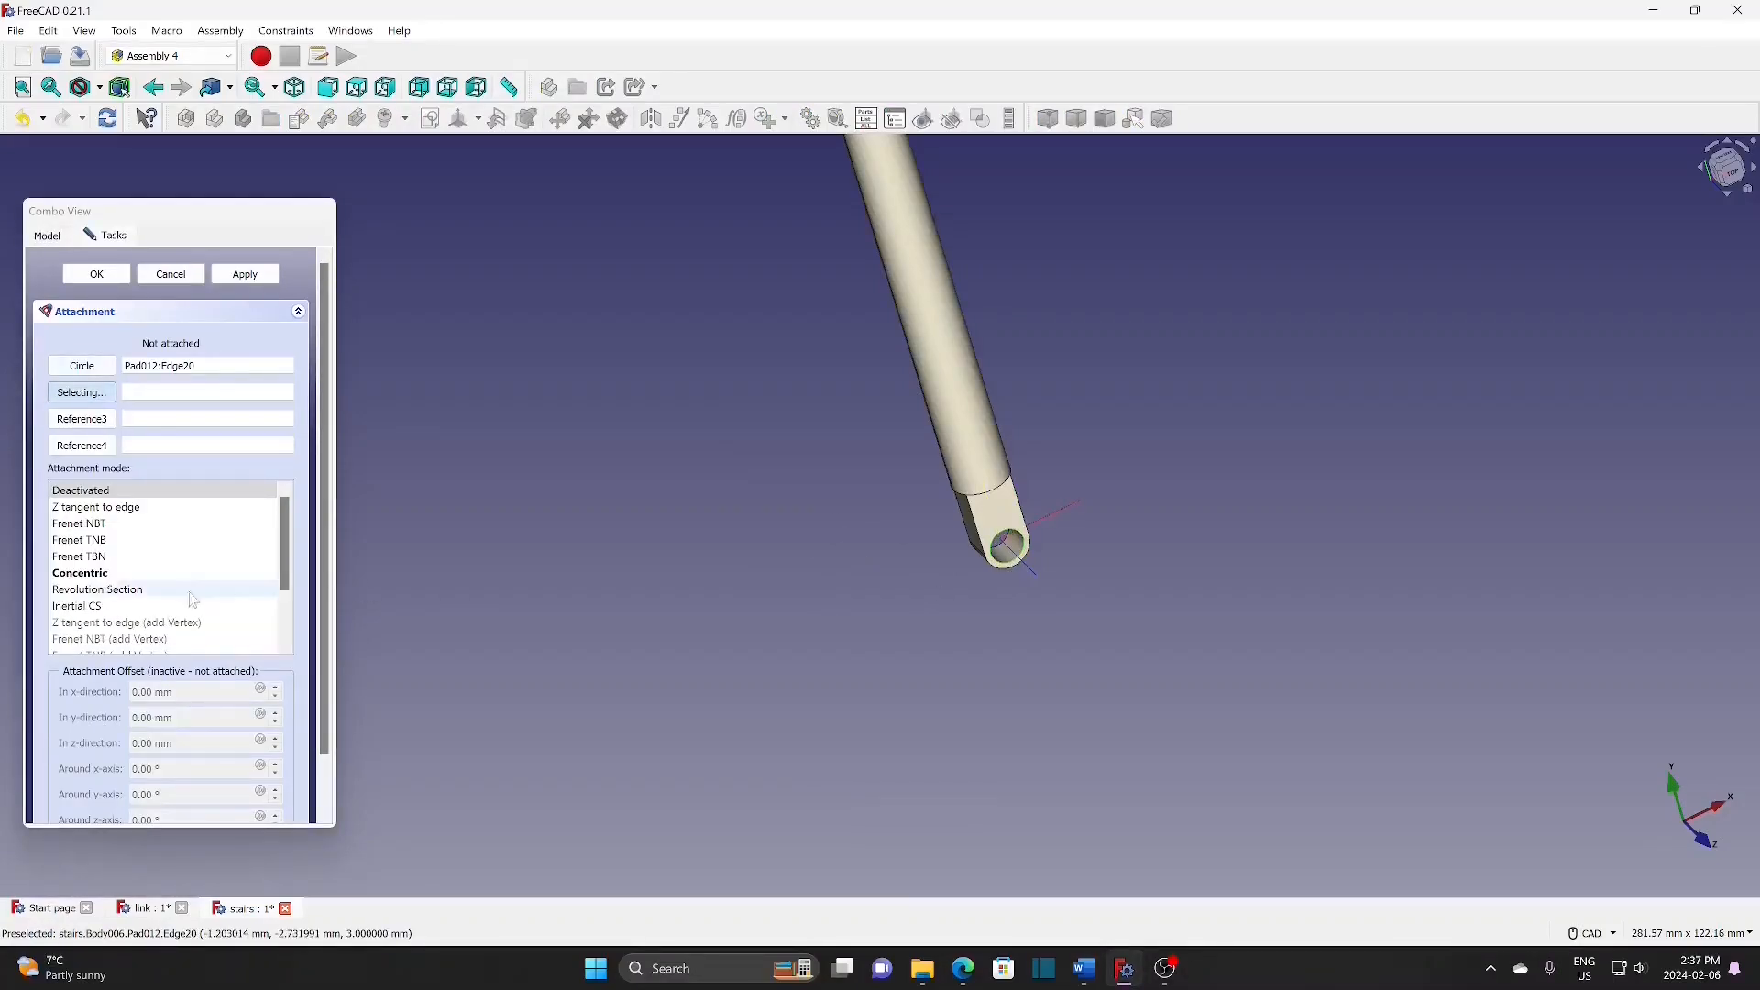
pyautogui.click(121, 575)
pyautogui.click(97, 274)
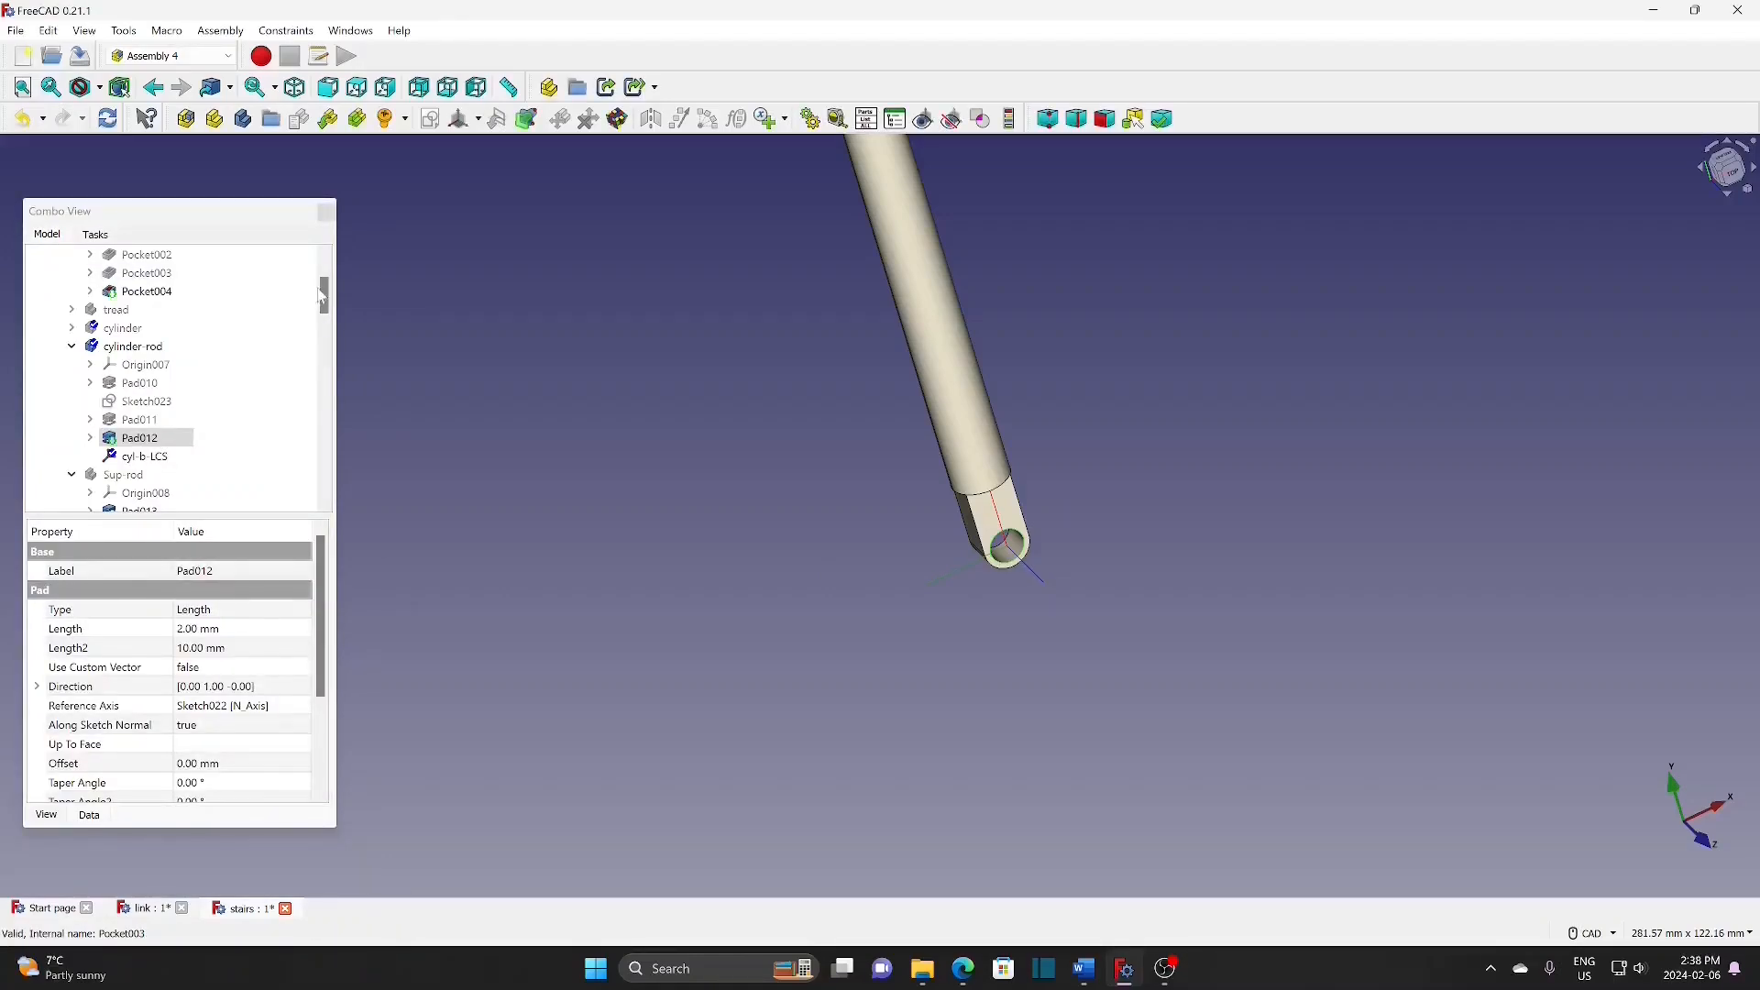
# Step: Hide the cylinder-rod body again
pyautogui.click(138, 346)
pyautogui.press('space')
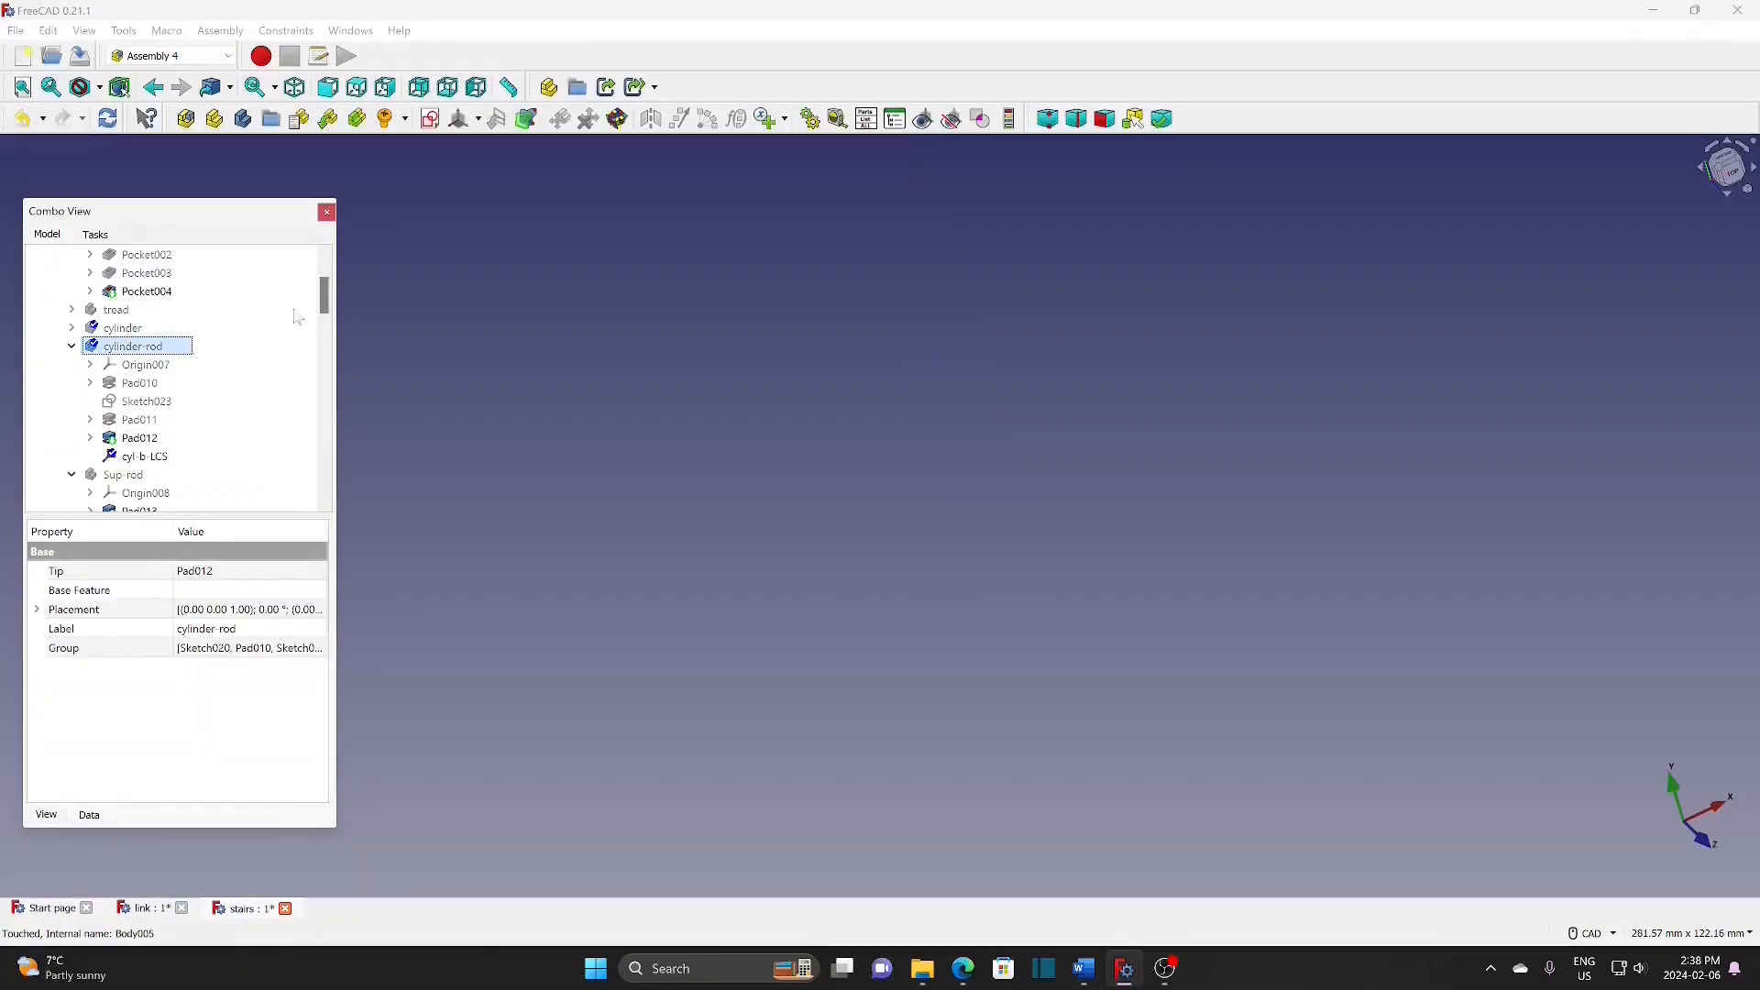
pyautogui.moveTo(322, 289); pyautogui.dragTo(323, 337)
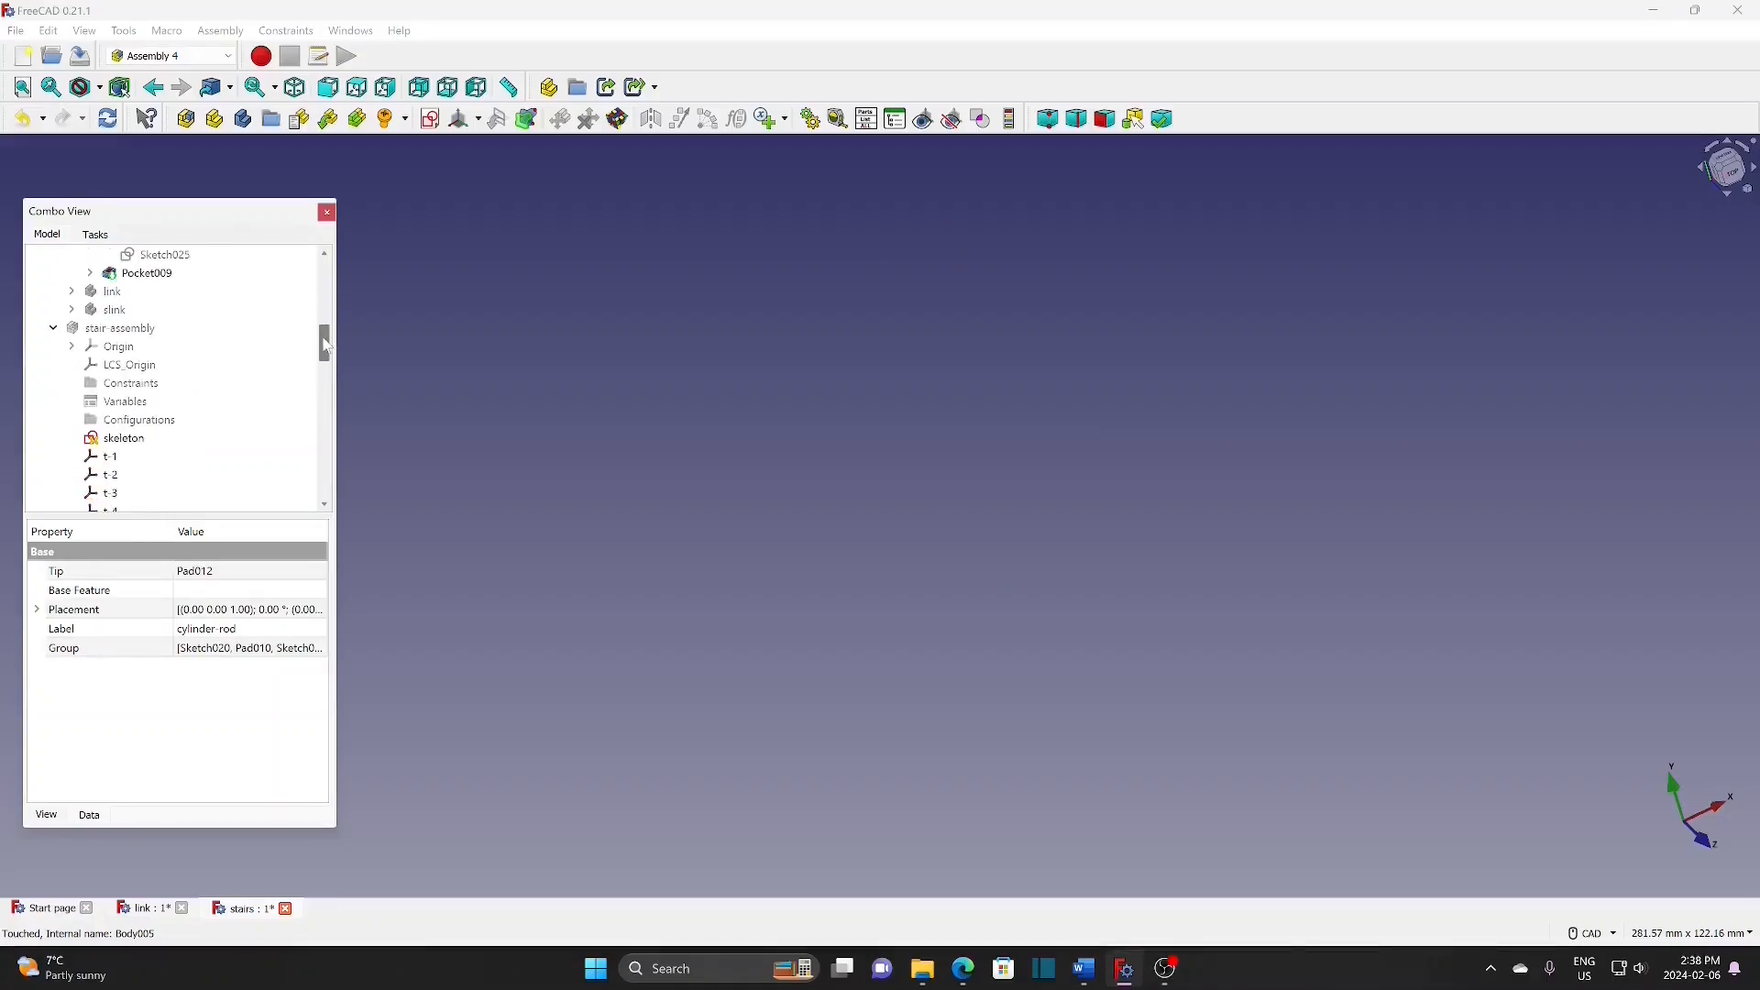
# Step: Show the stair assembly again and fit it in the view
pyautogui.click(138, 329)
pyautogui.press('space')
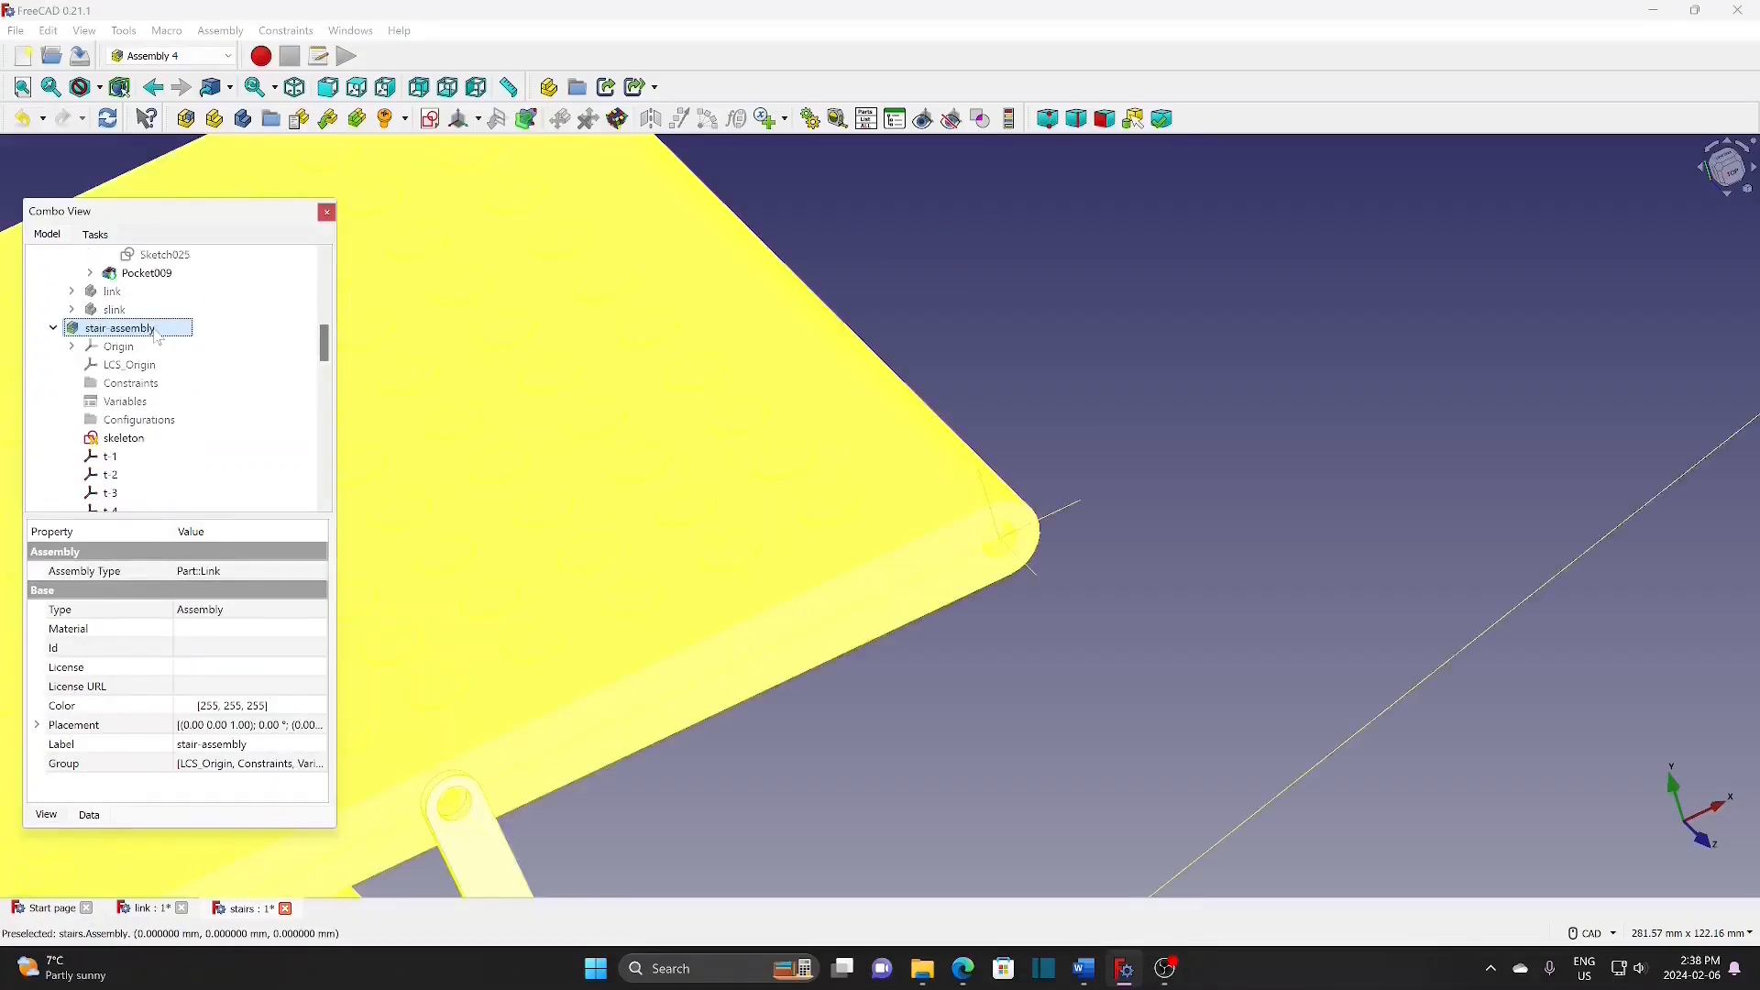
pyautogui.click(22, 88)
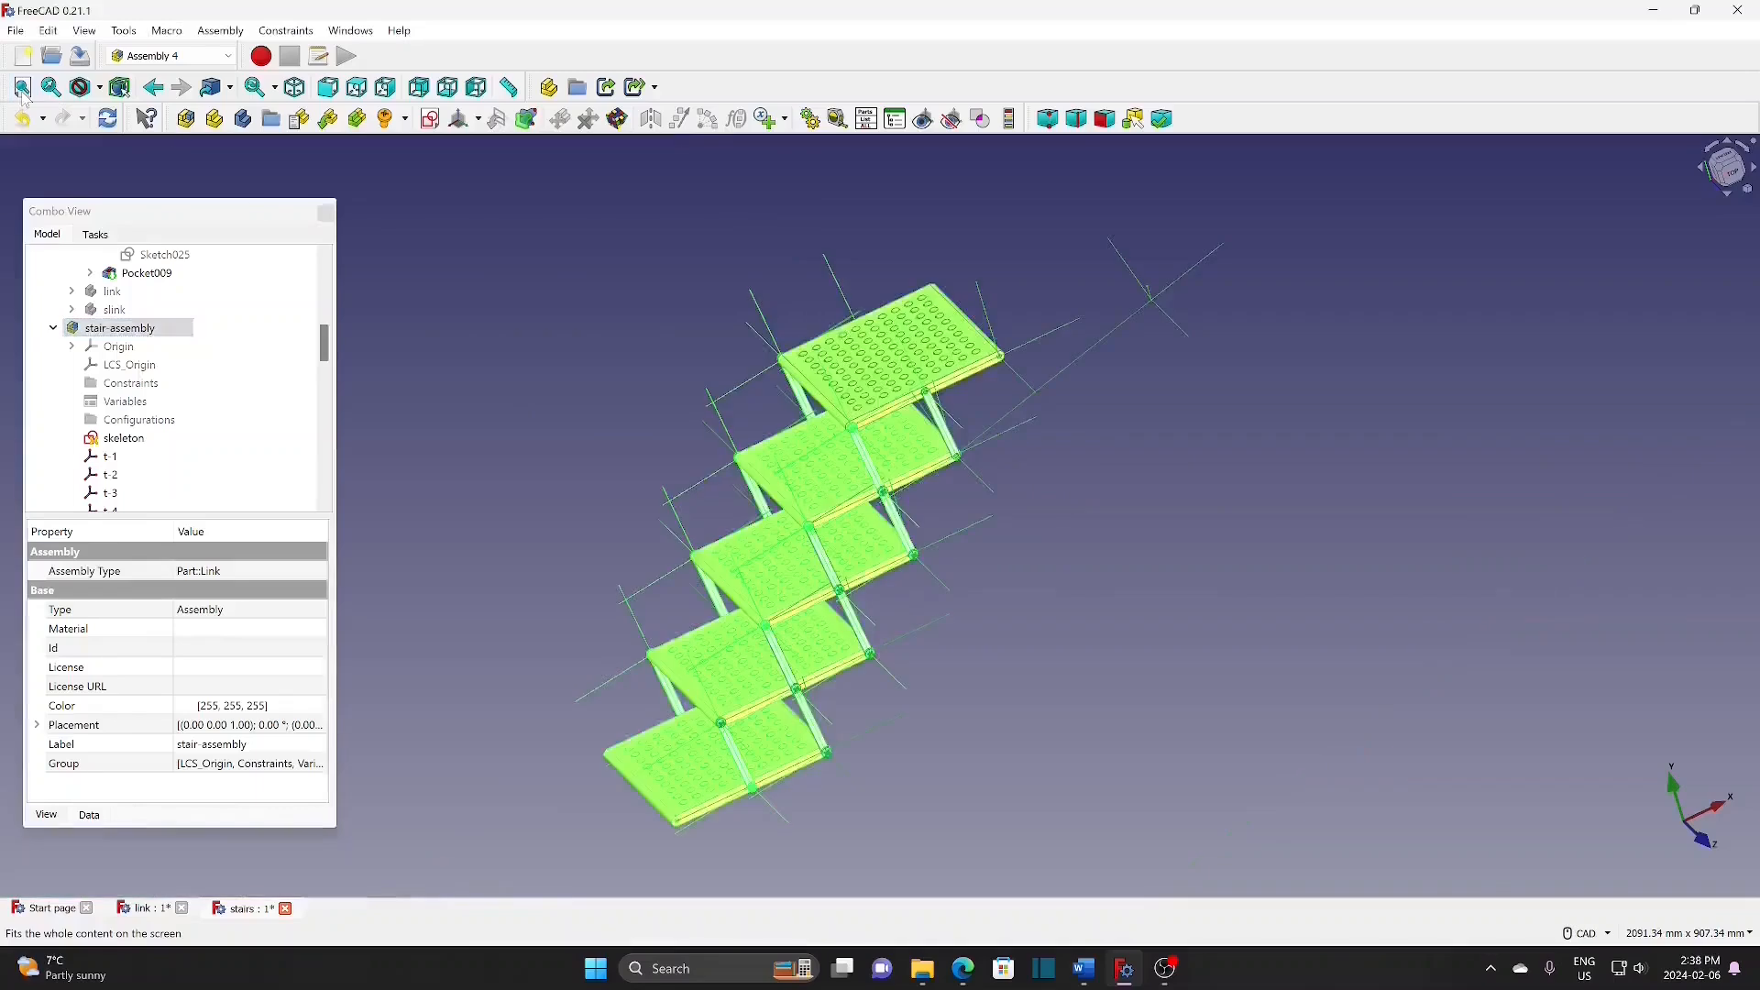
pyautogui.scroll(3, 1116, 345)
pyautogui.scroll(2, 1095, 579)
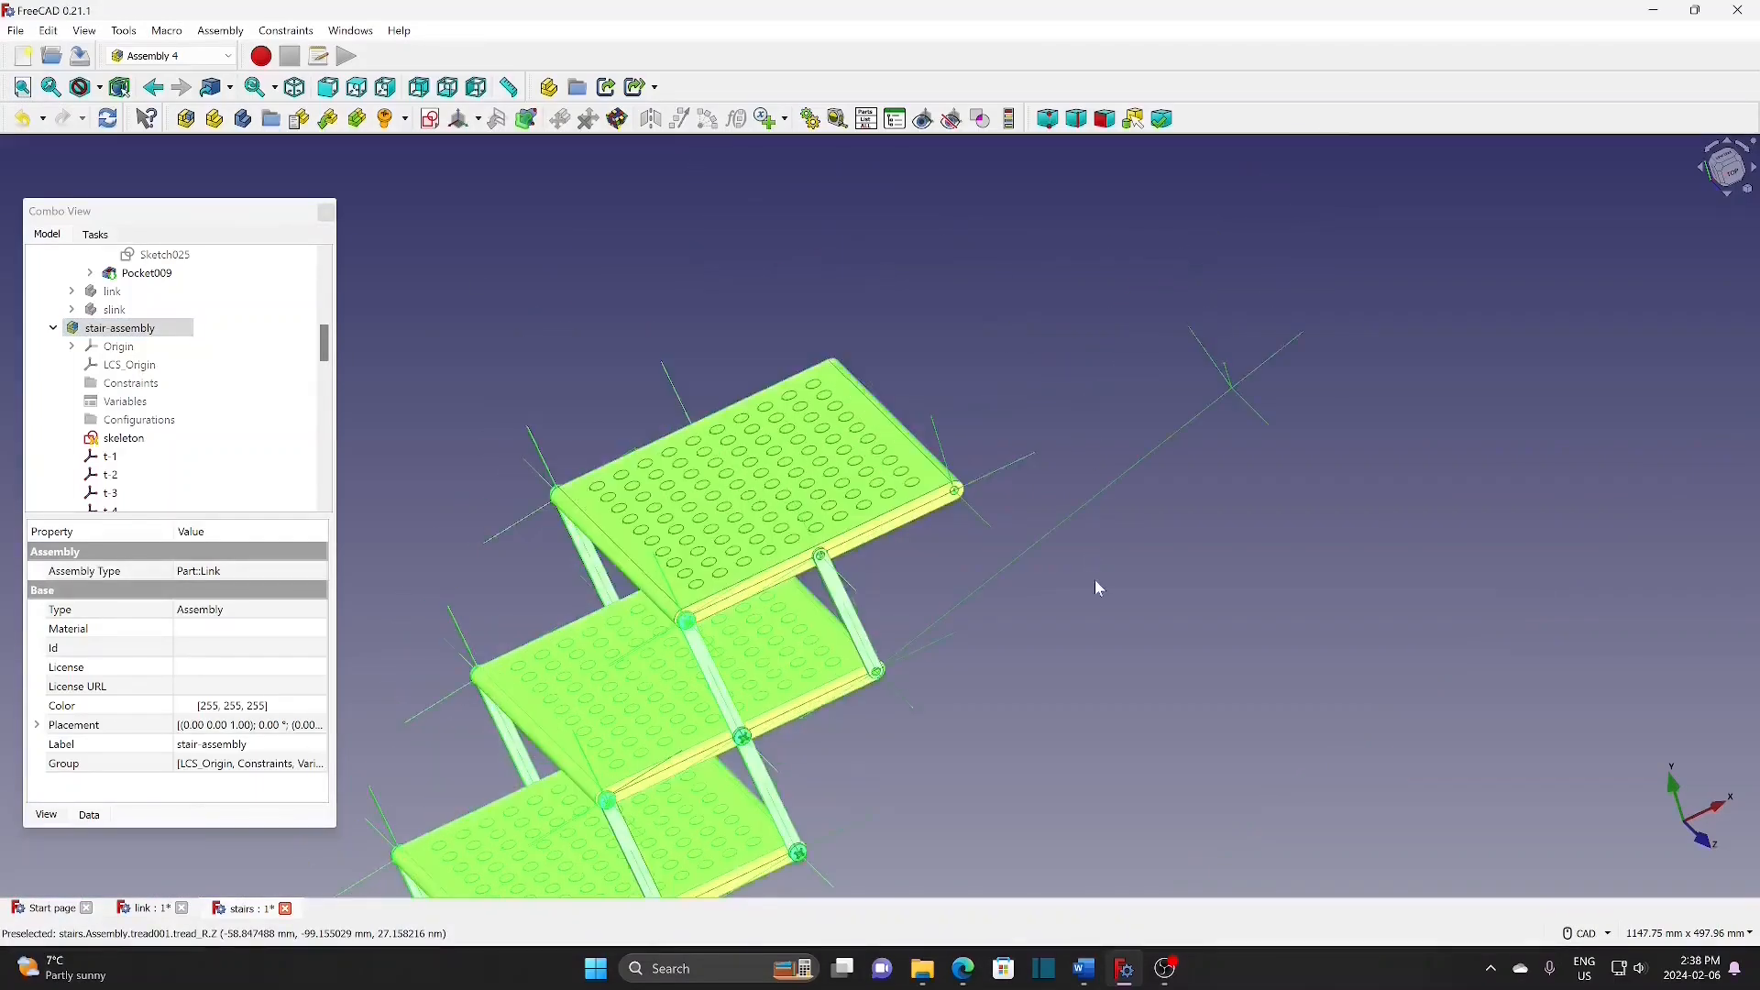
pyautogui.click(1101, 589)
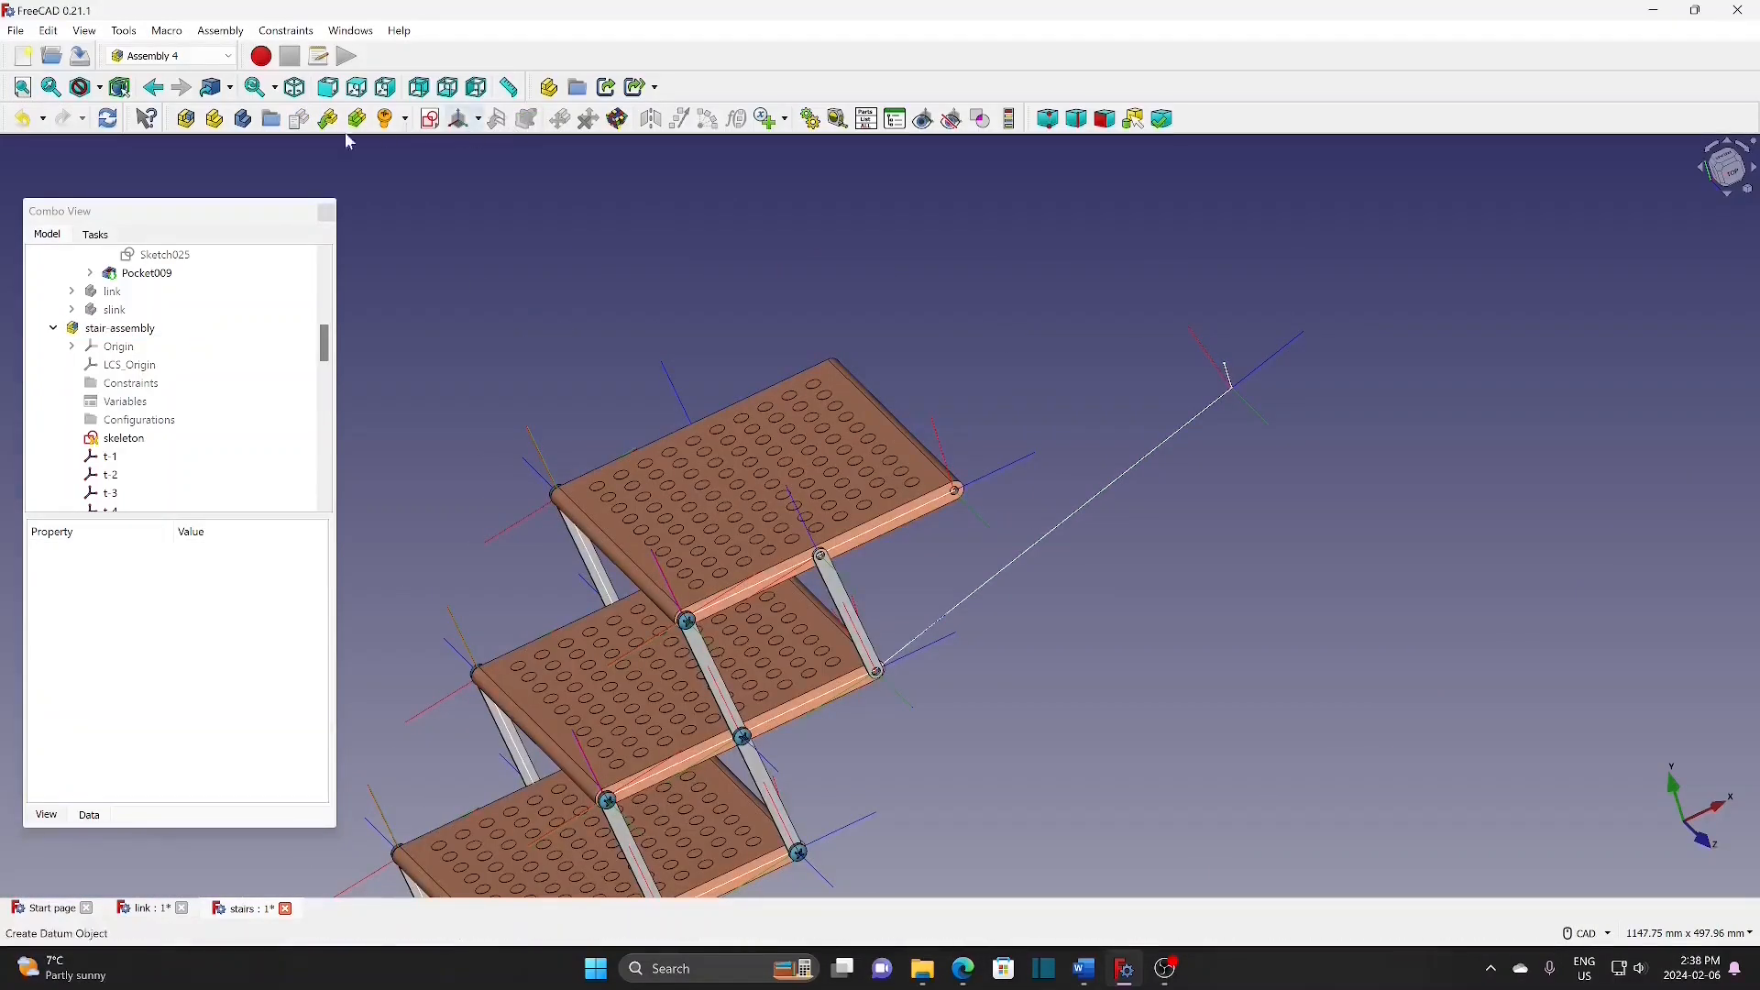
# Step: Insert a link to stairs#cylinder-rod (Body006) into the stair assembly as cylinder-rod001
pyautogui.click(137, 328)
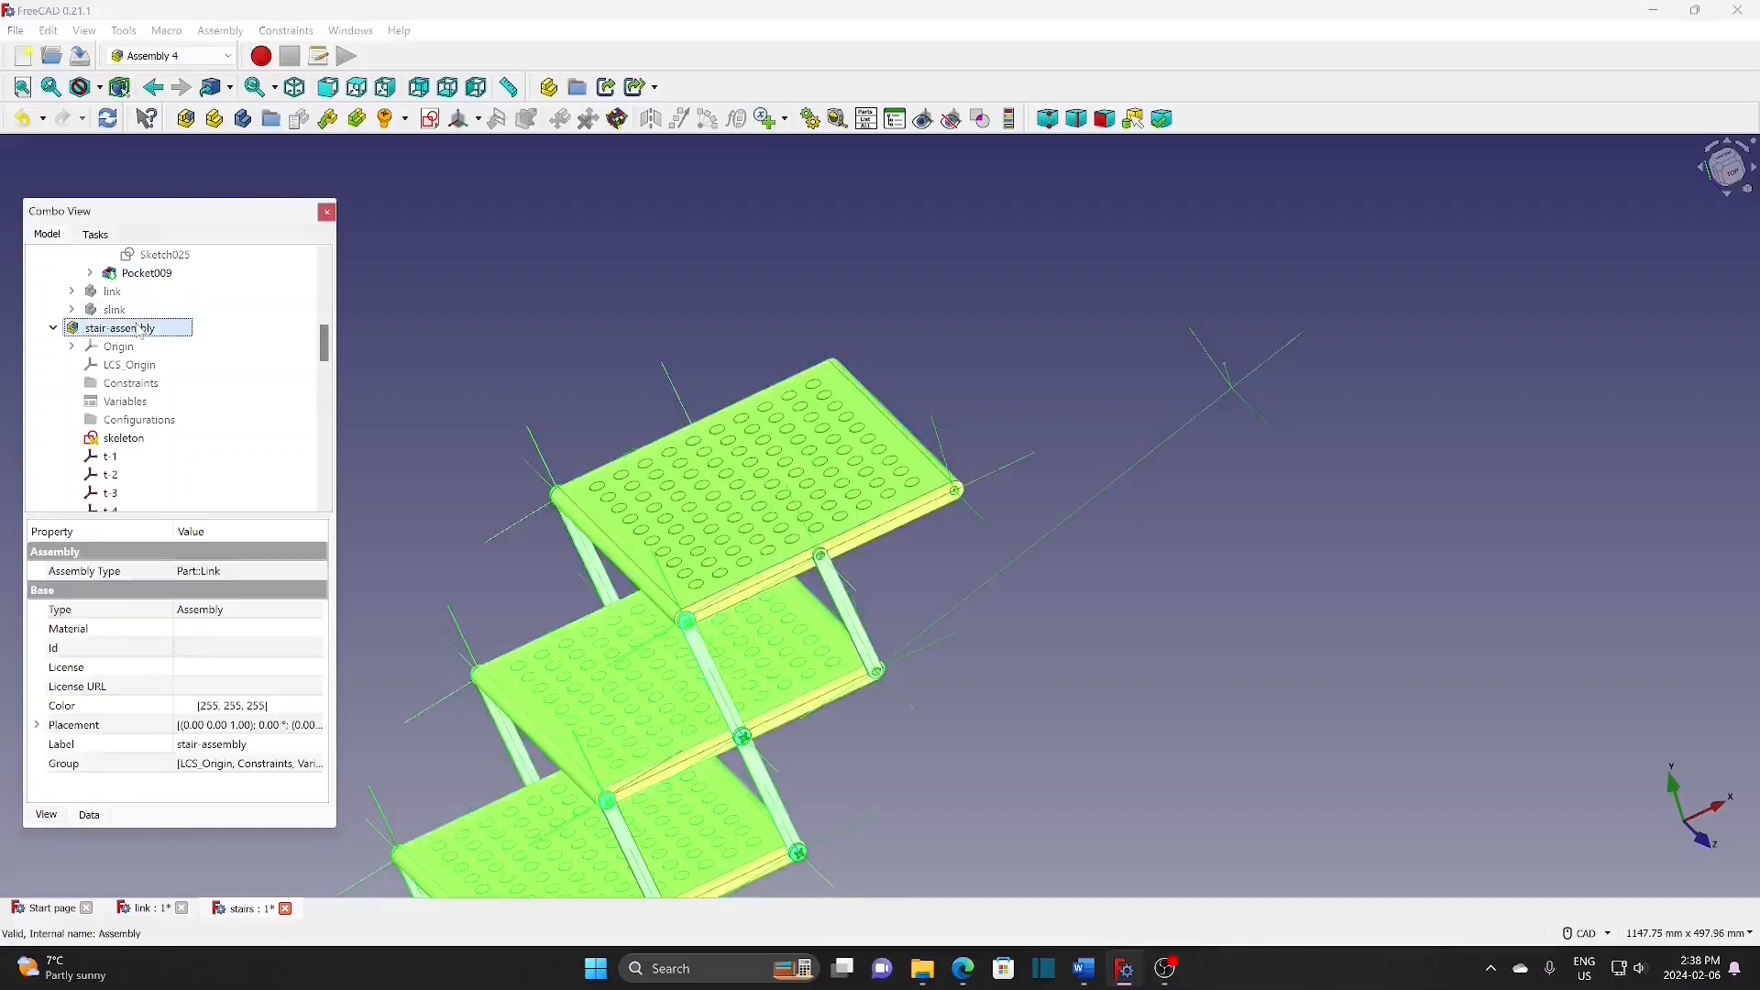
pyautogui.click(324, 121)
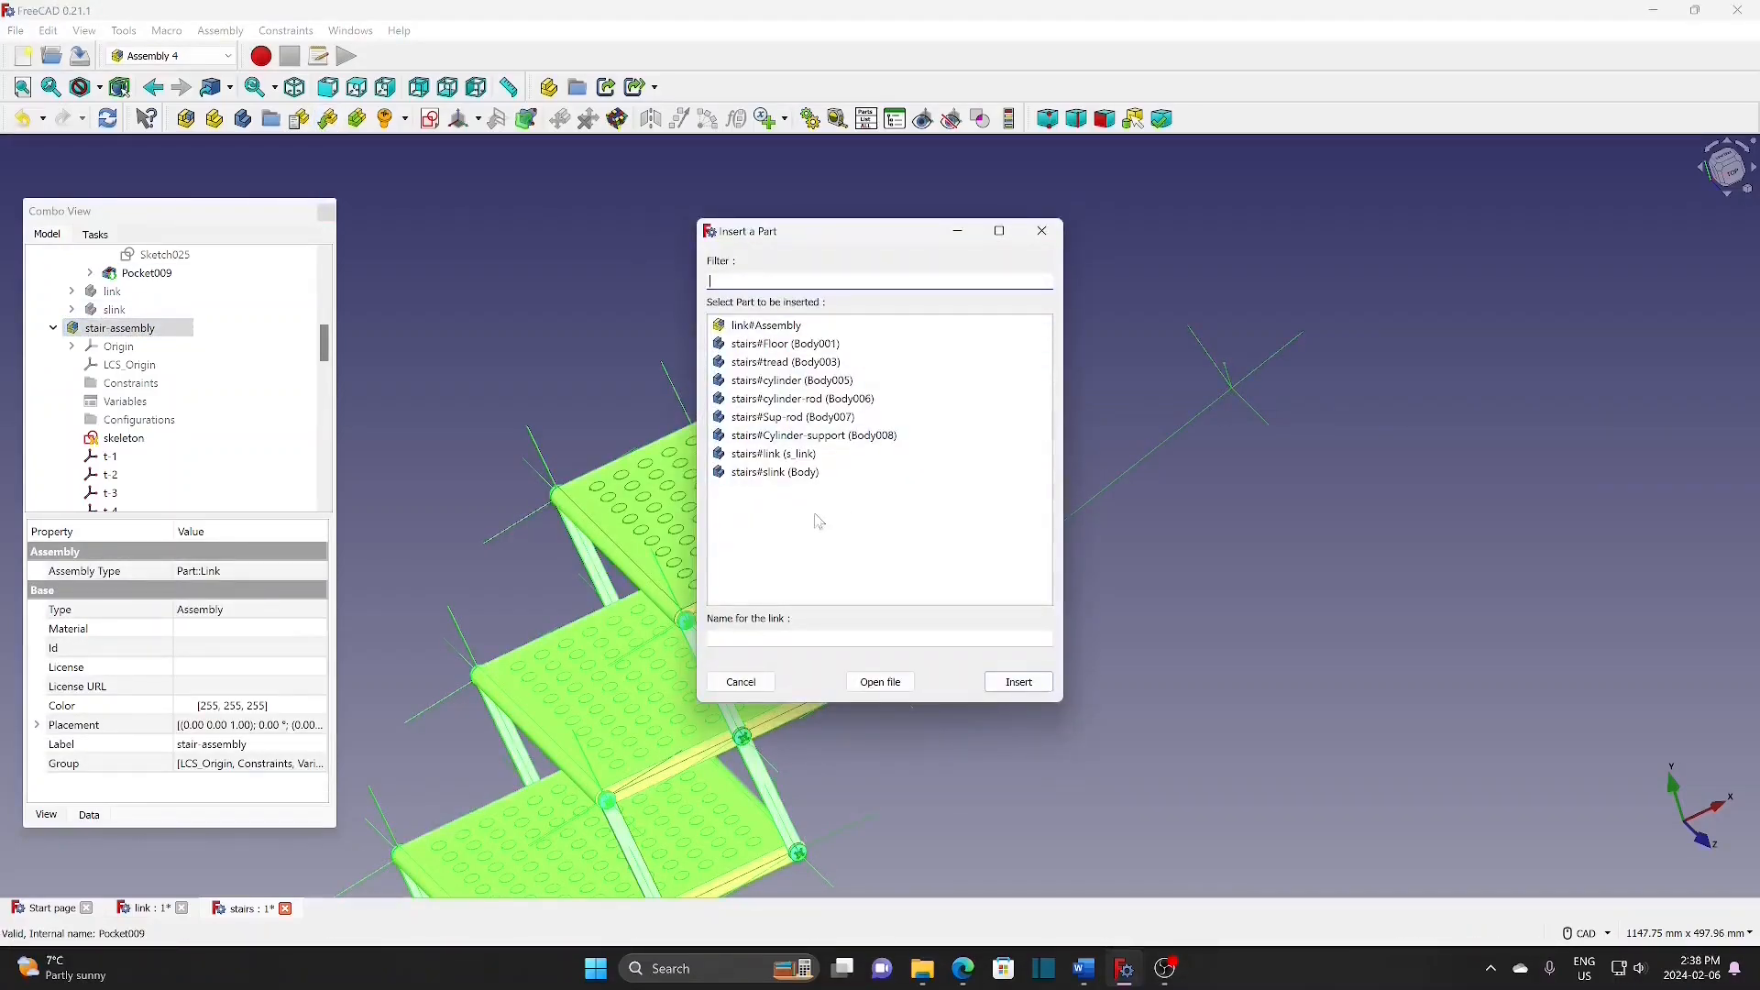
pyautogui.click(802, 398)
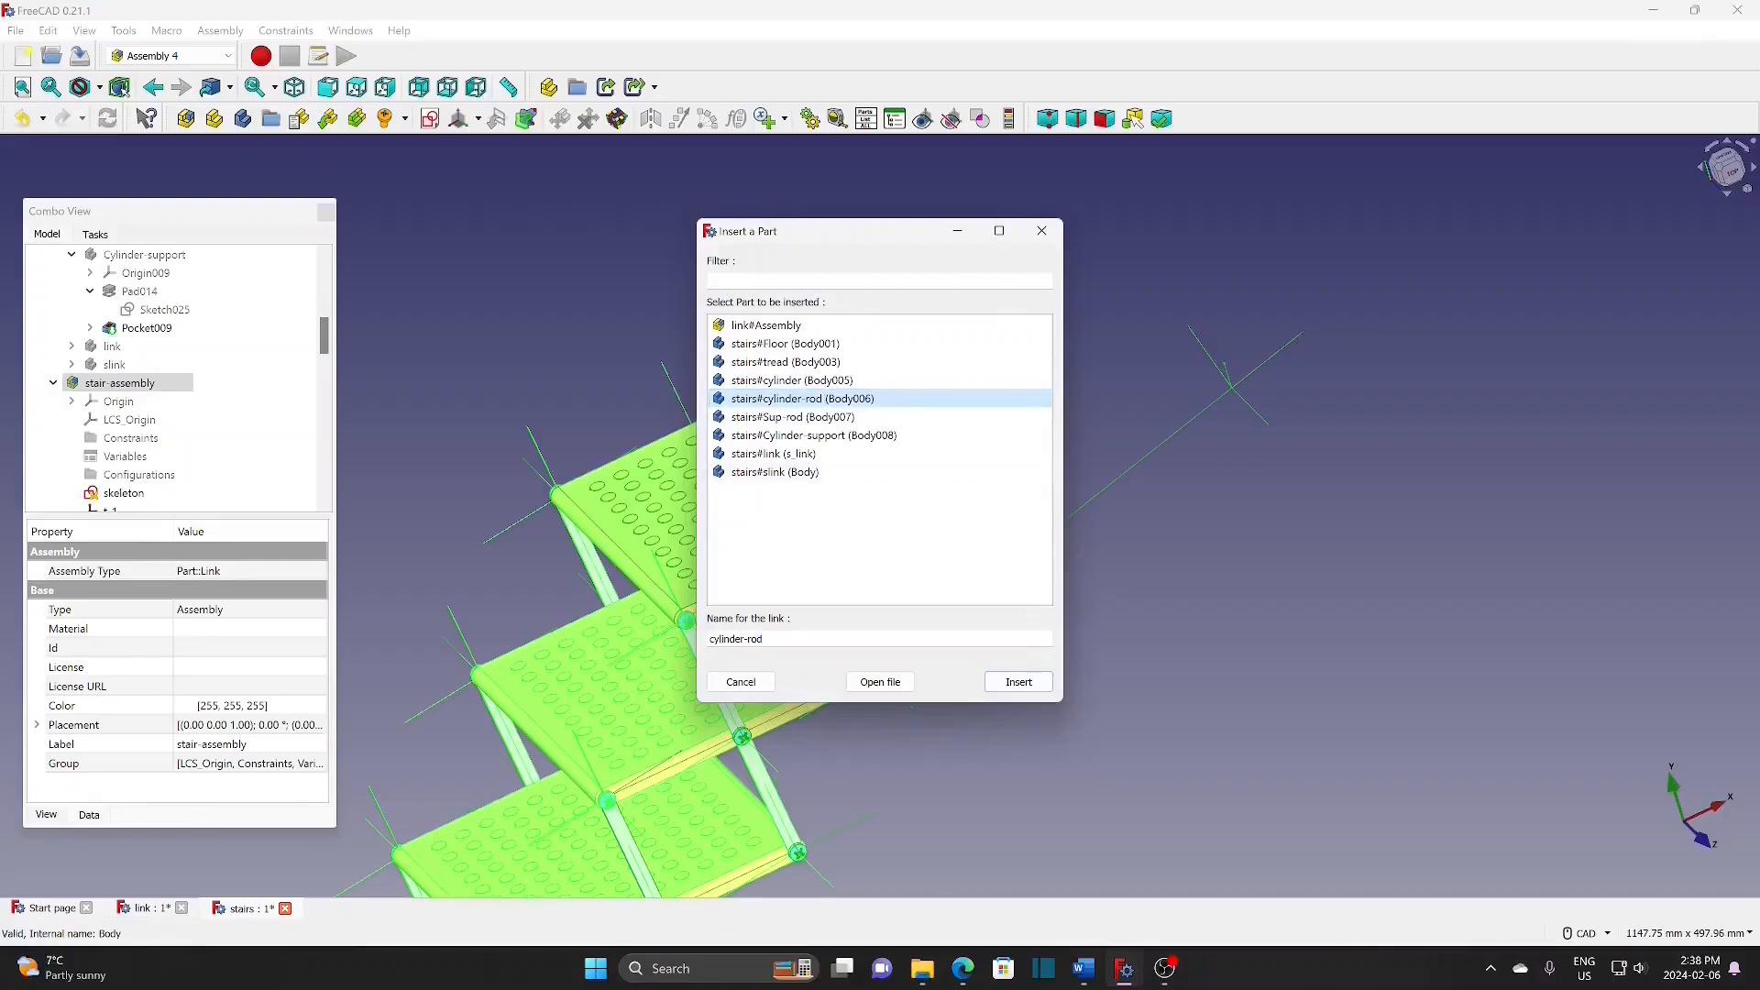
pyautogui.click(1018, 682)
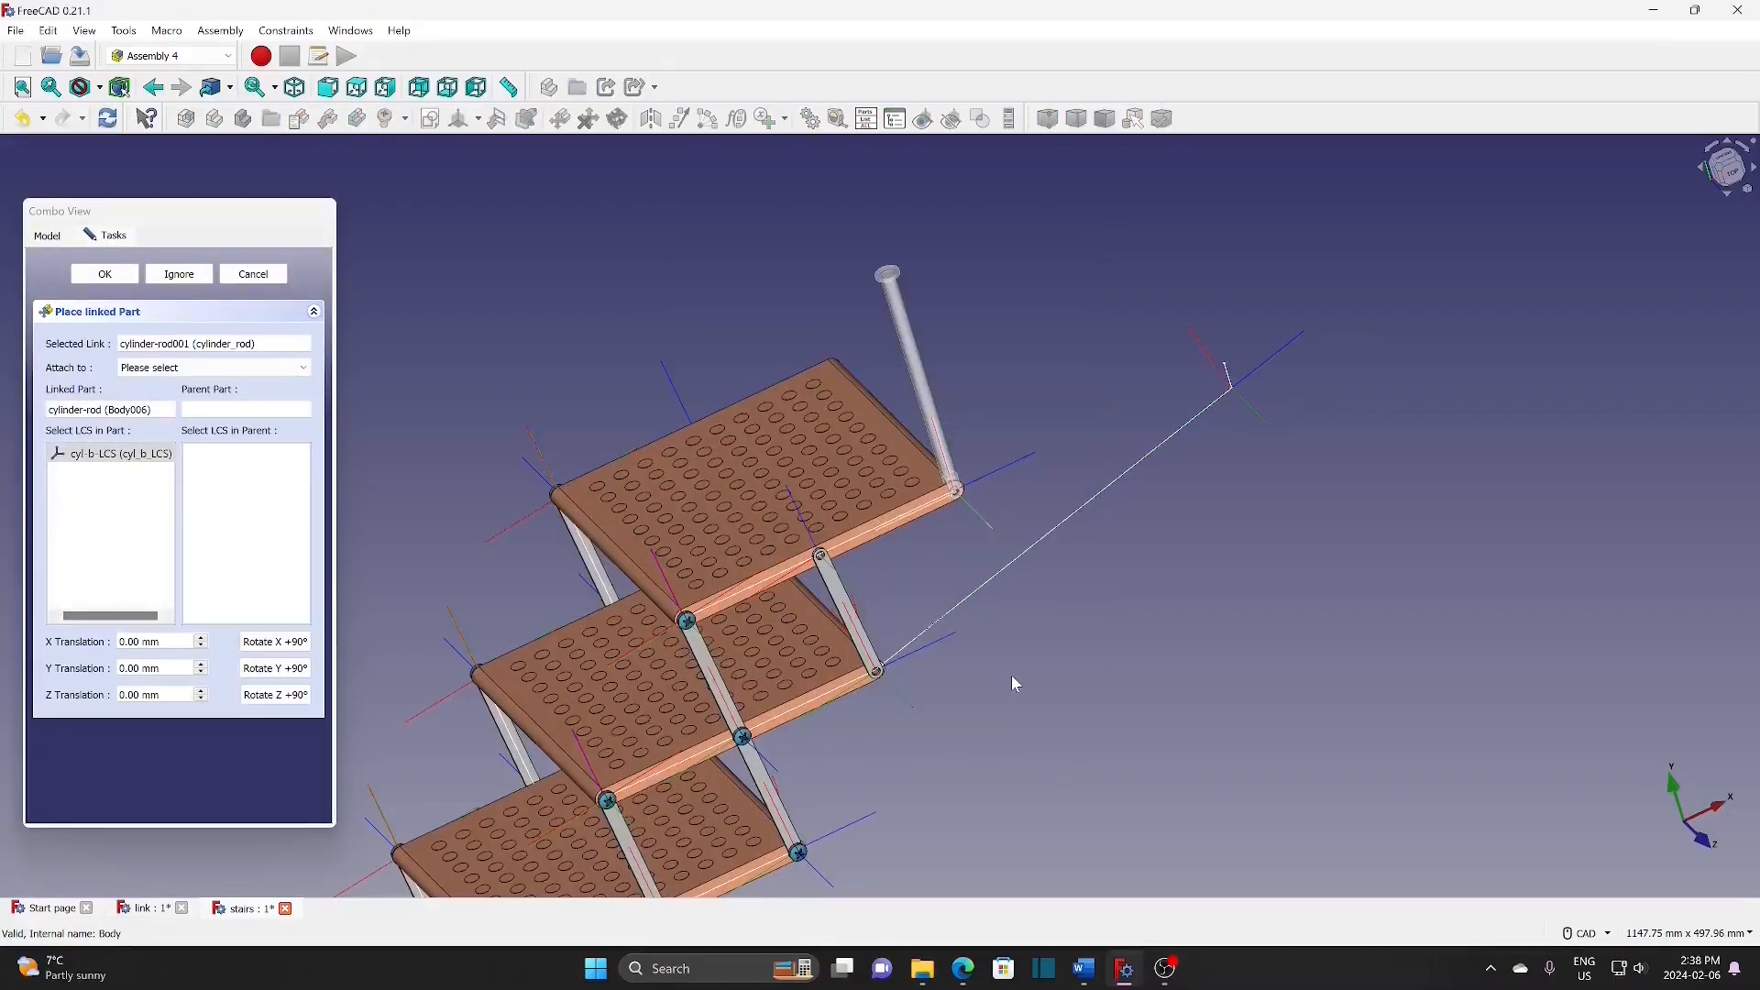
# Step: Attach cylinder-rod001 to the parent assembly's cyl_b LCS
pyautogui.click(213, 368)
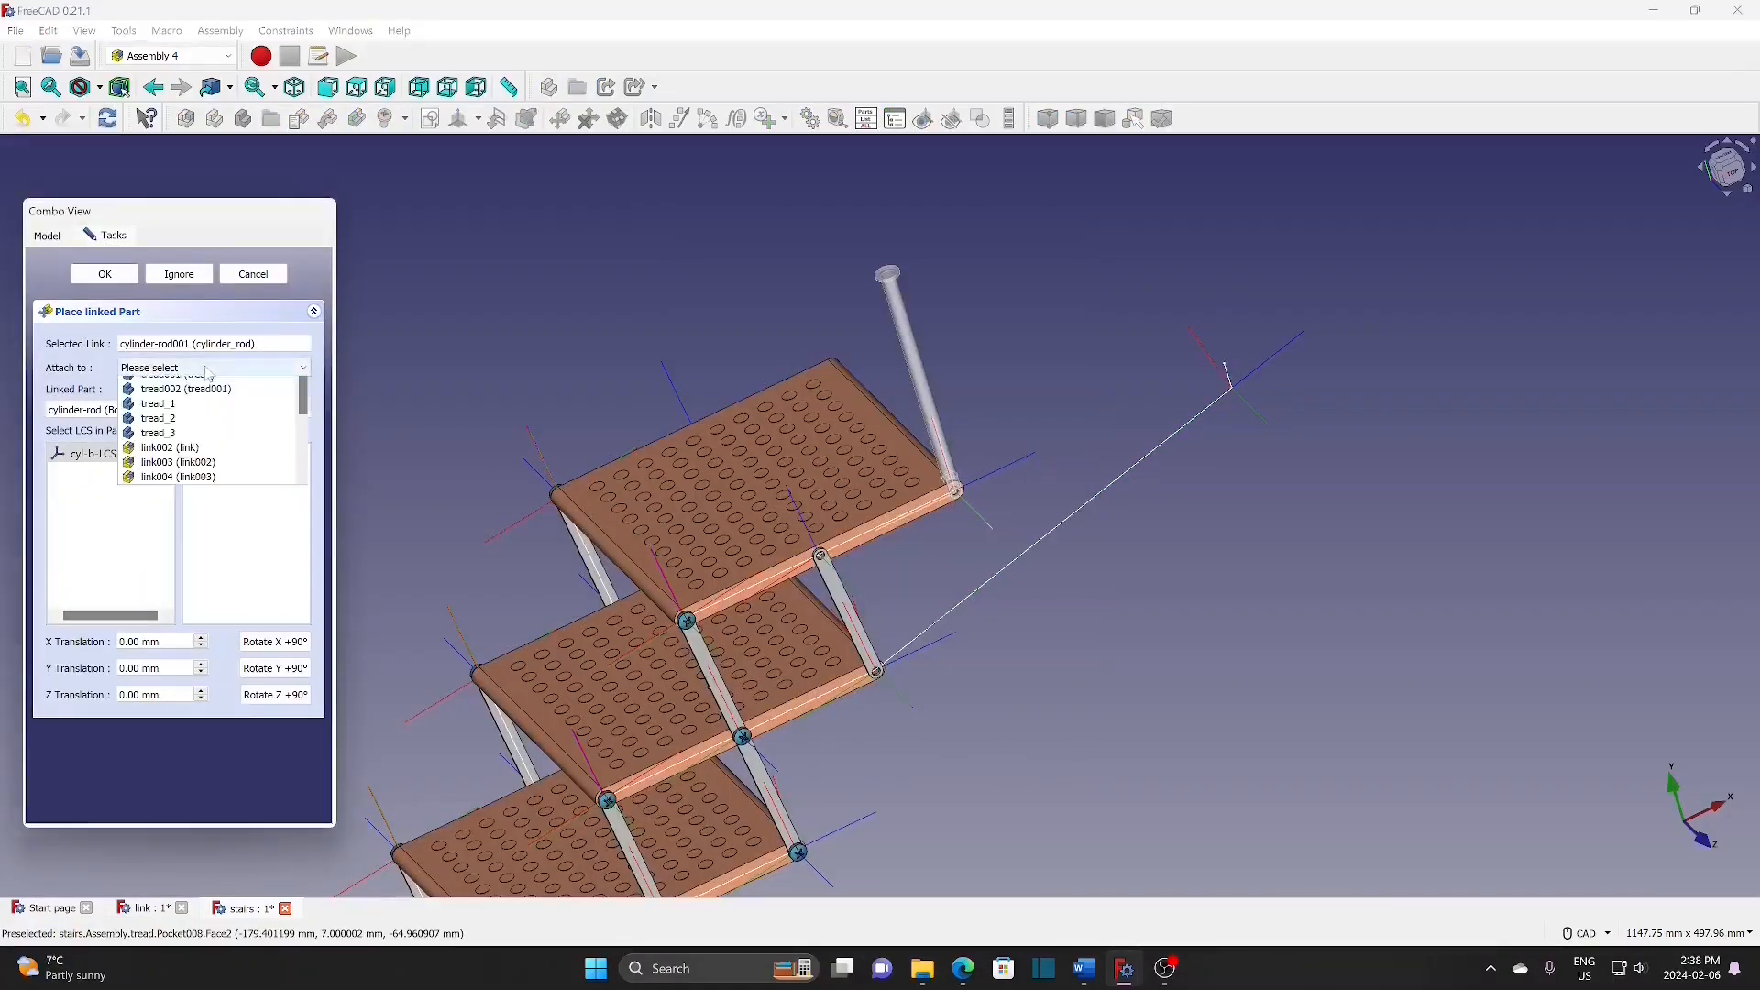
pyautogui.click(209, 399)
pyautogui.scroll(-3, 287, 608)
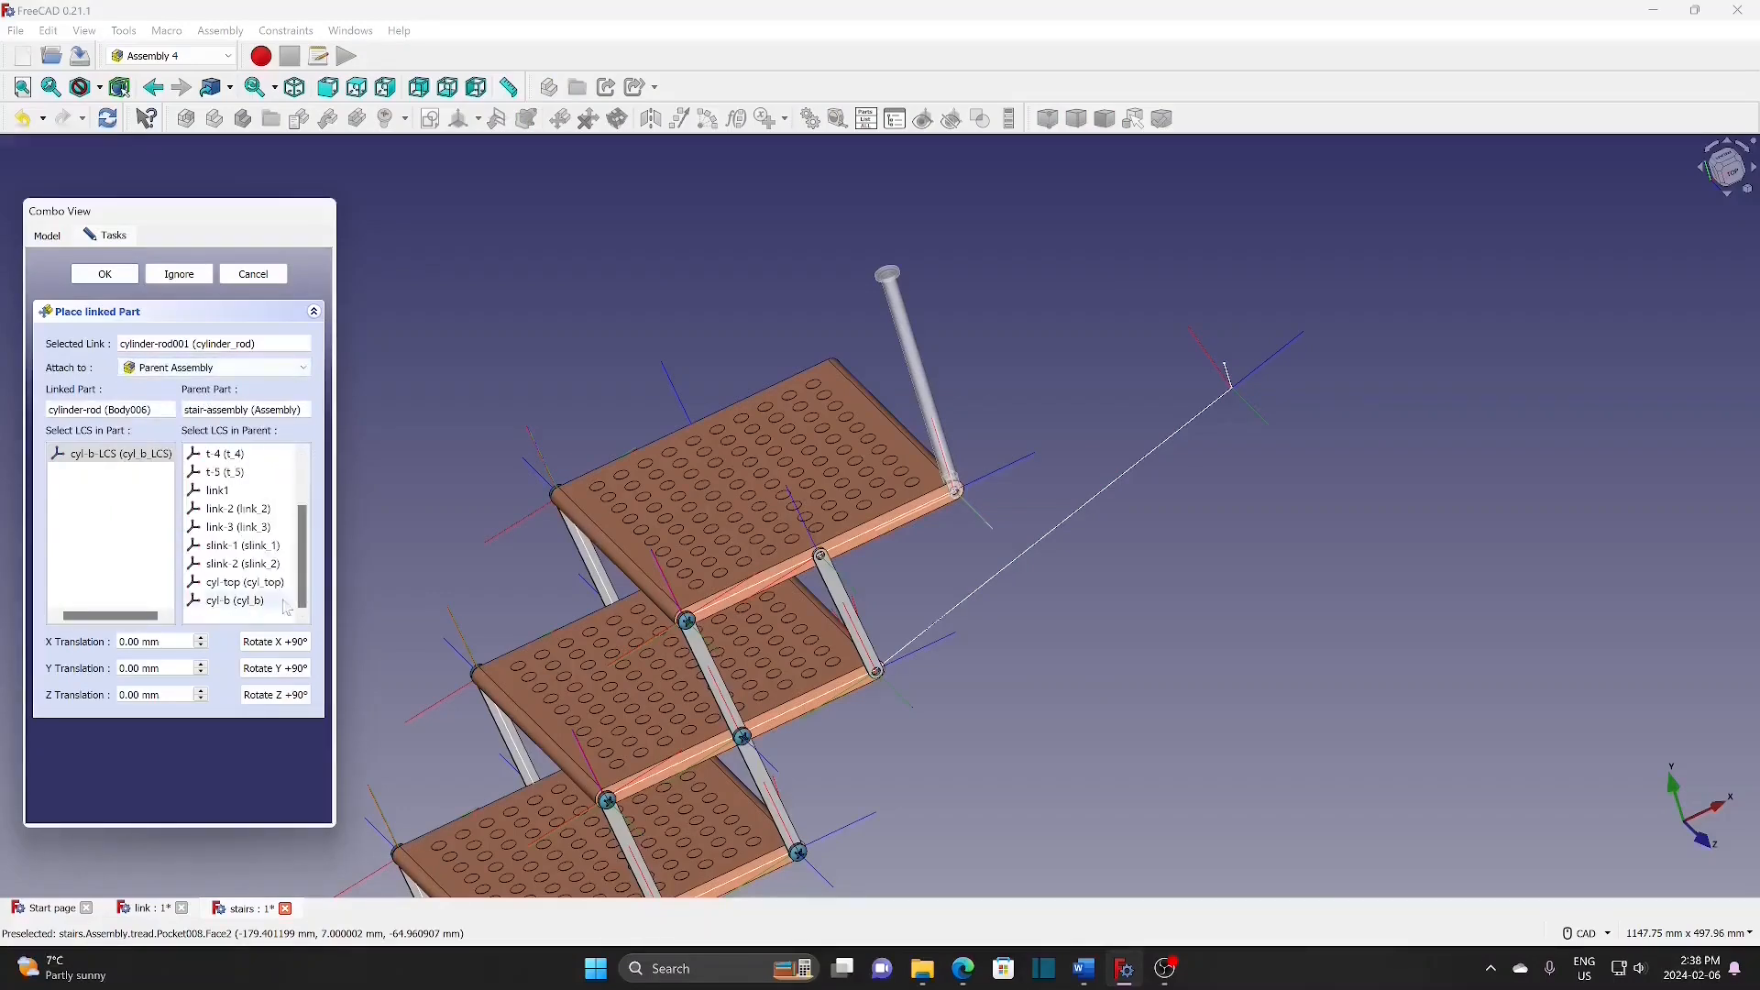
pyautogui.click(232, 604)
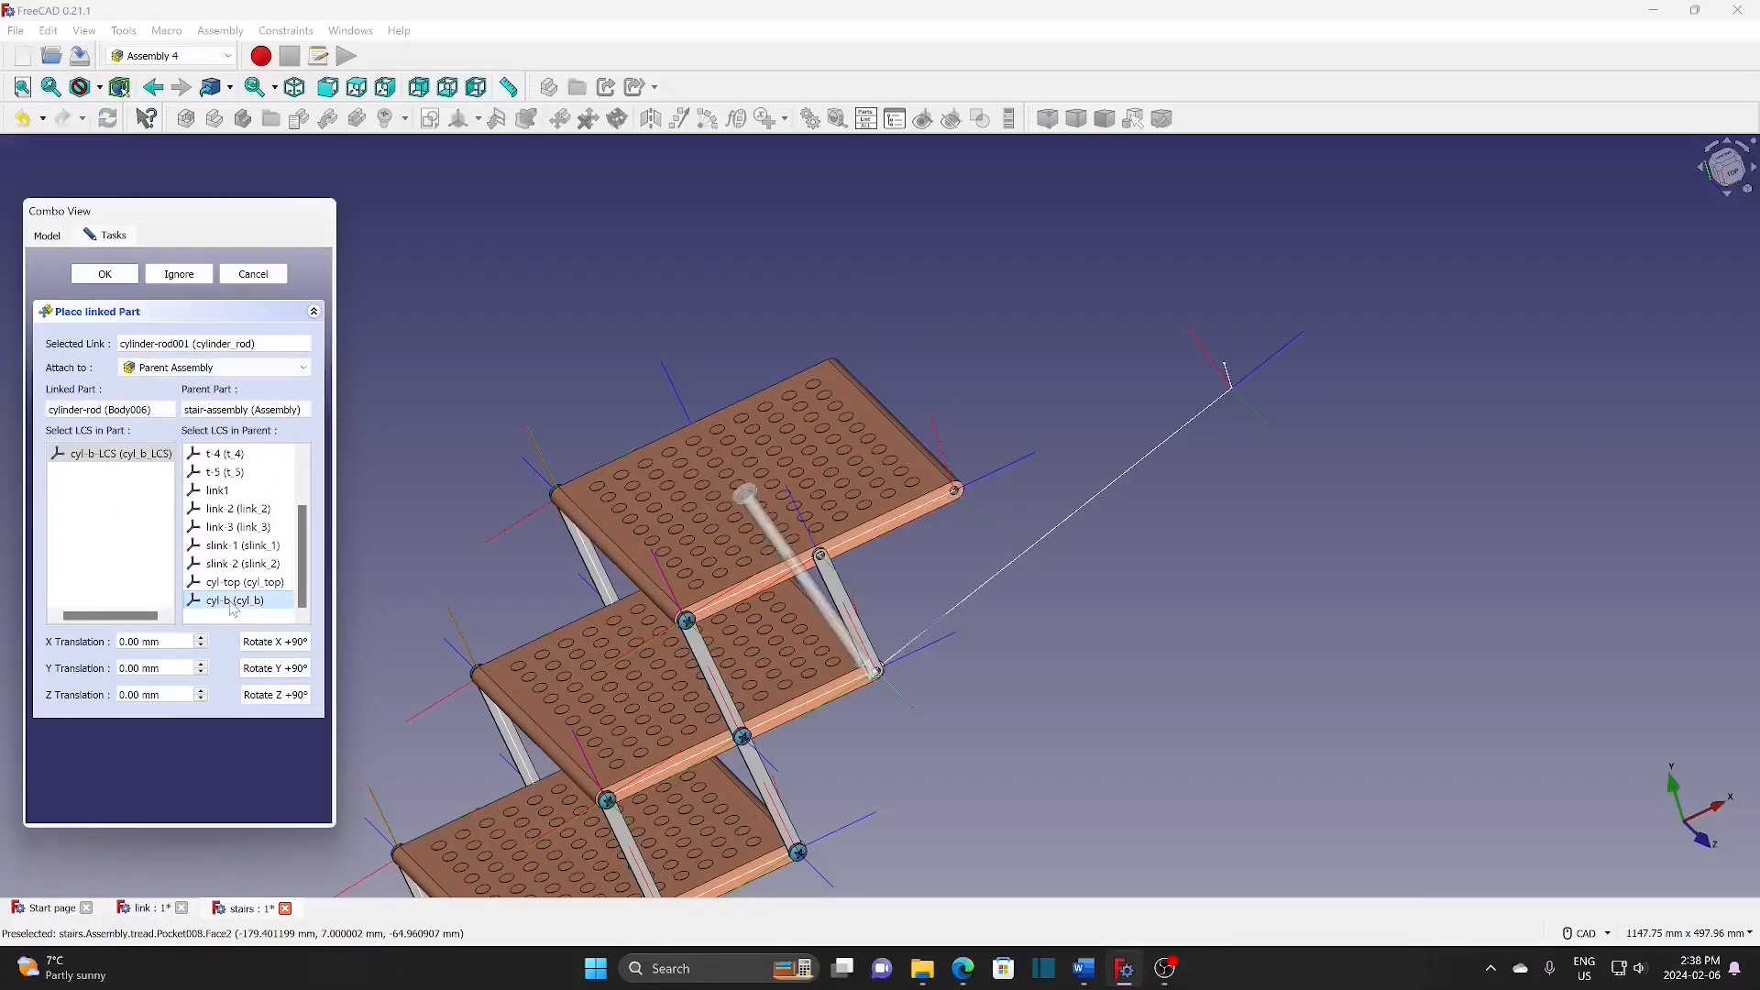
pyautogui.scroll(5, 867, 684)
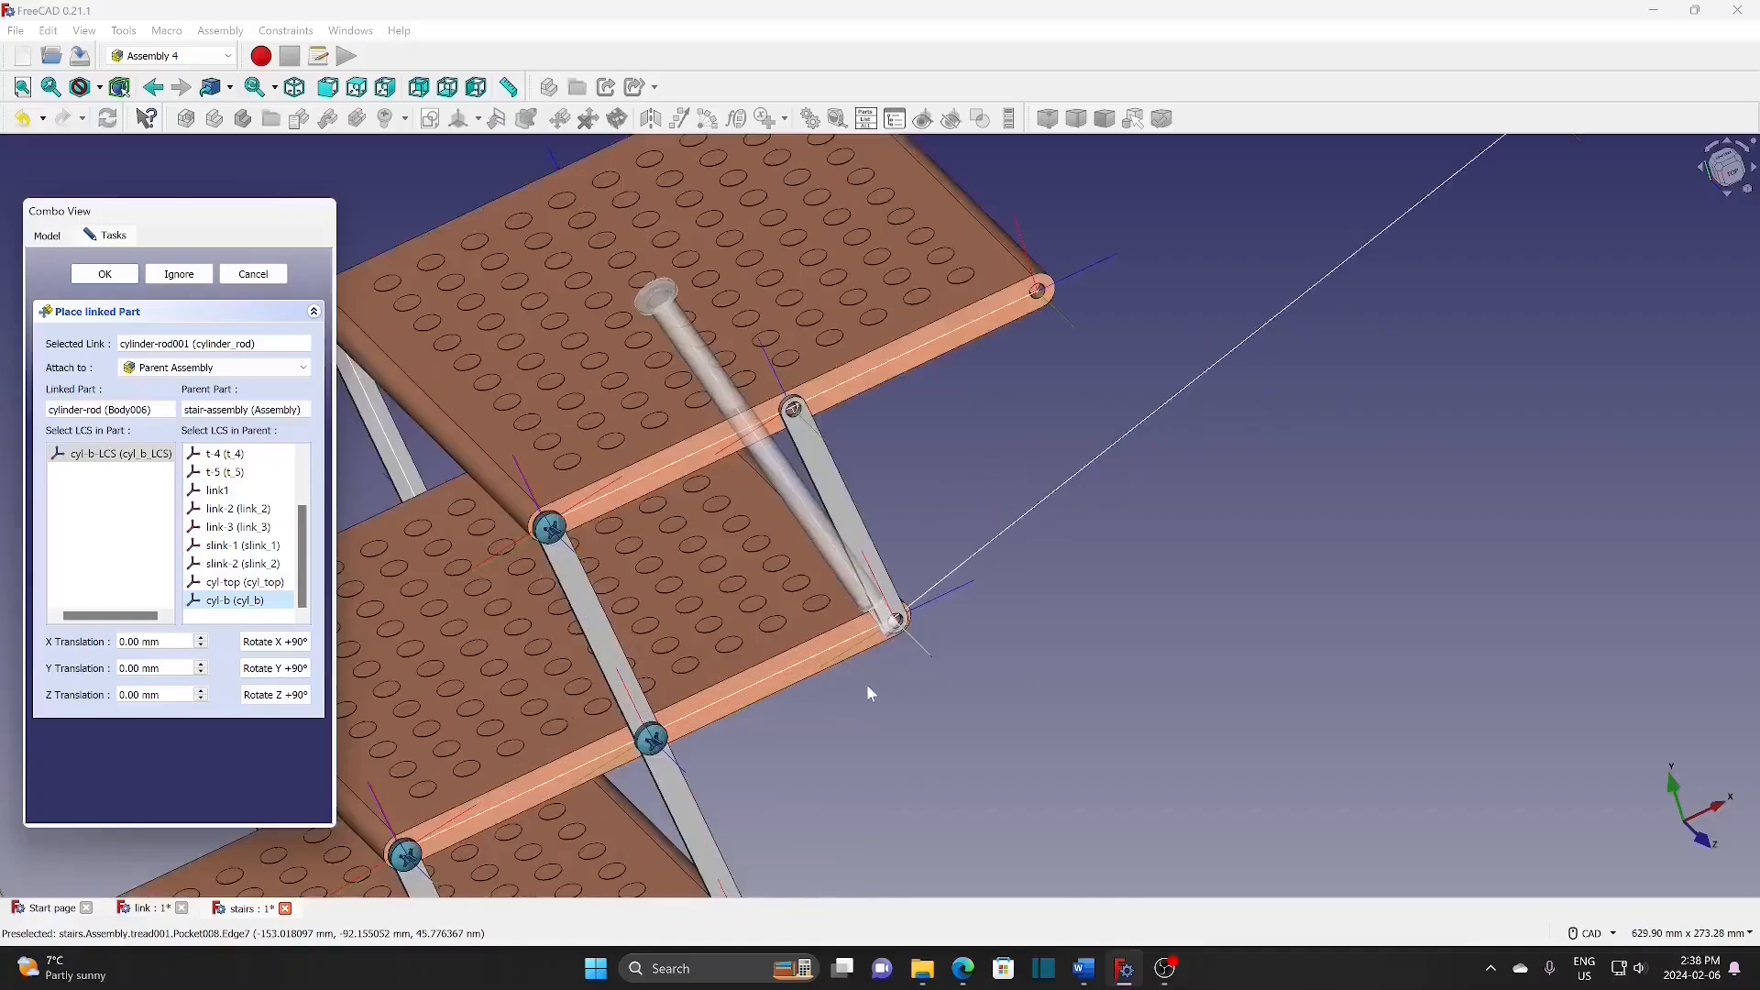
# Step: Rotate the rod in 90° steps about X, Y and Z until it runs up the sloped link
pyautogui.click(278, 644)
pyautogui.click(276, 668)
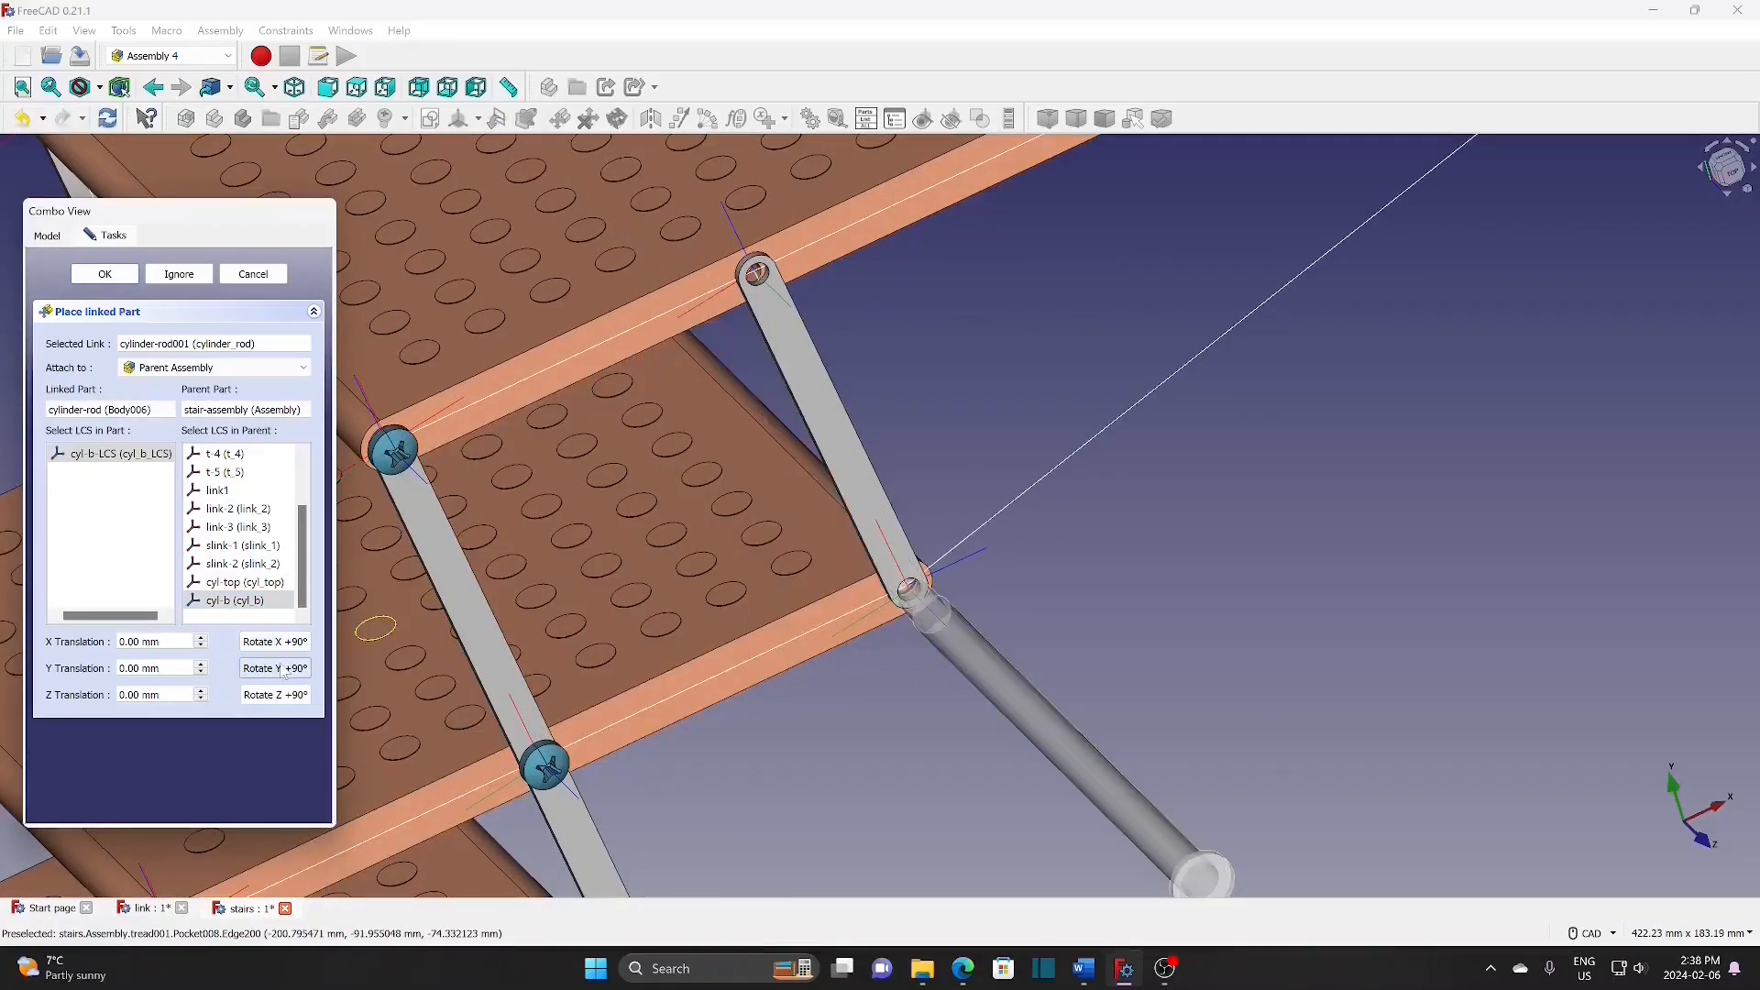
pyautogui.click(281, 670)
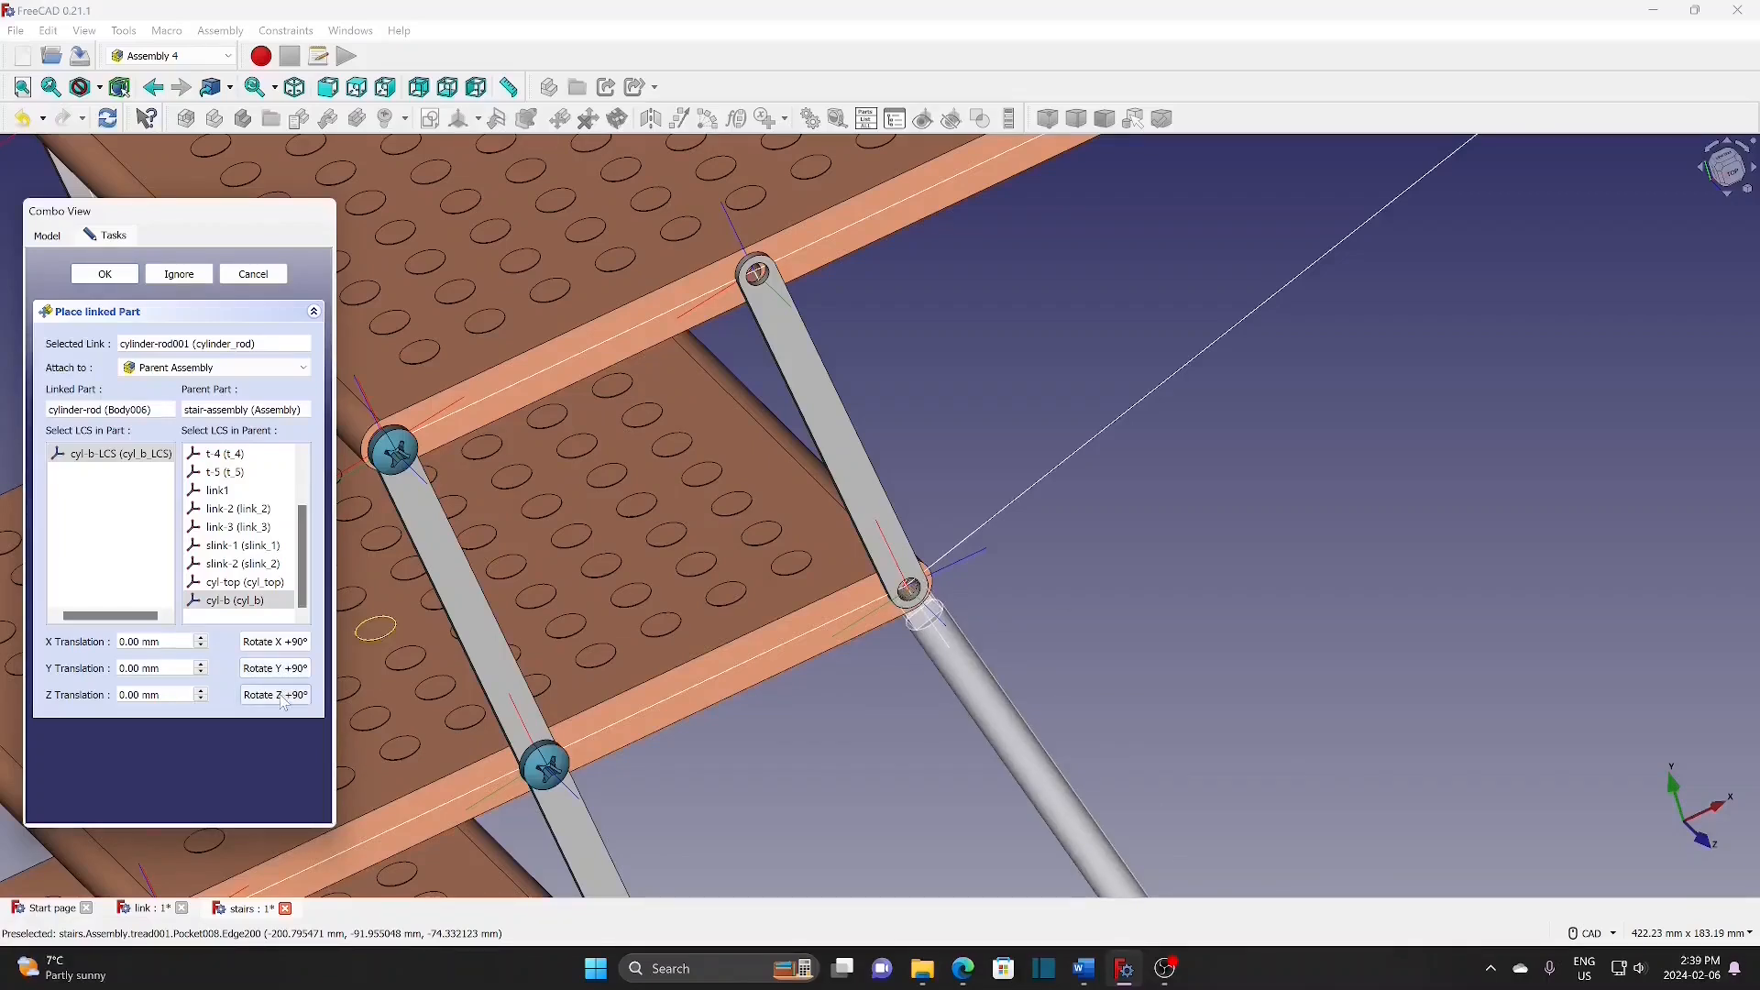
pyautogui.click(282, 699)
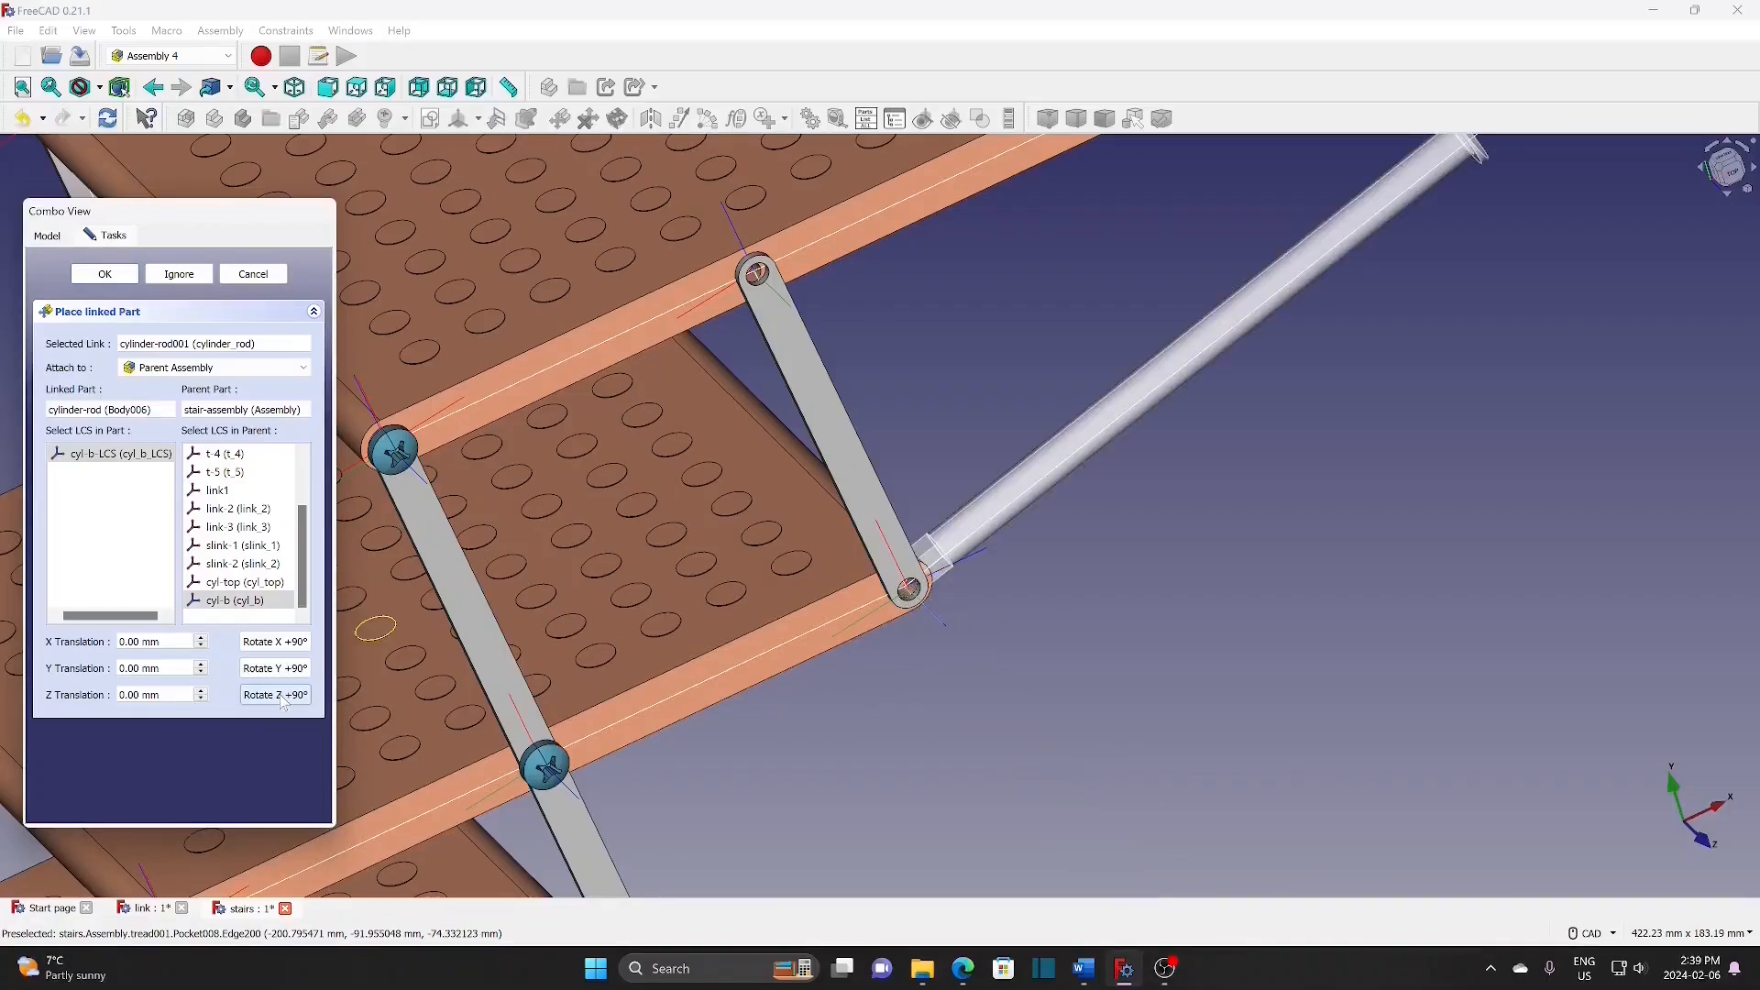
pyautogui.click(285, 650)
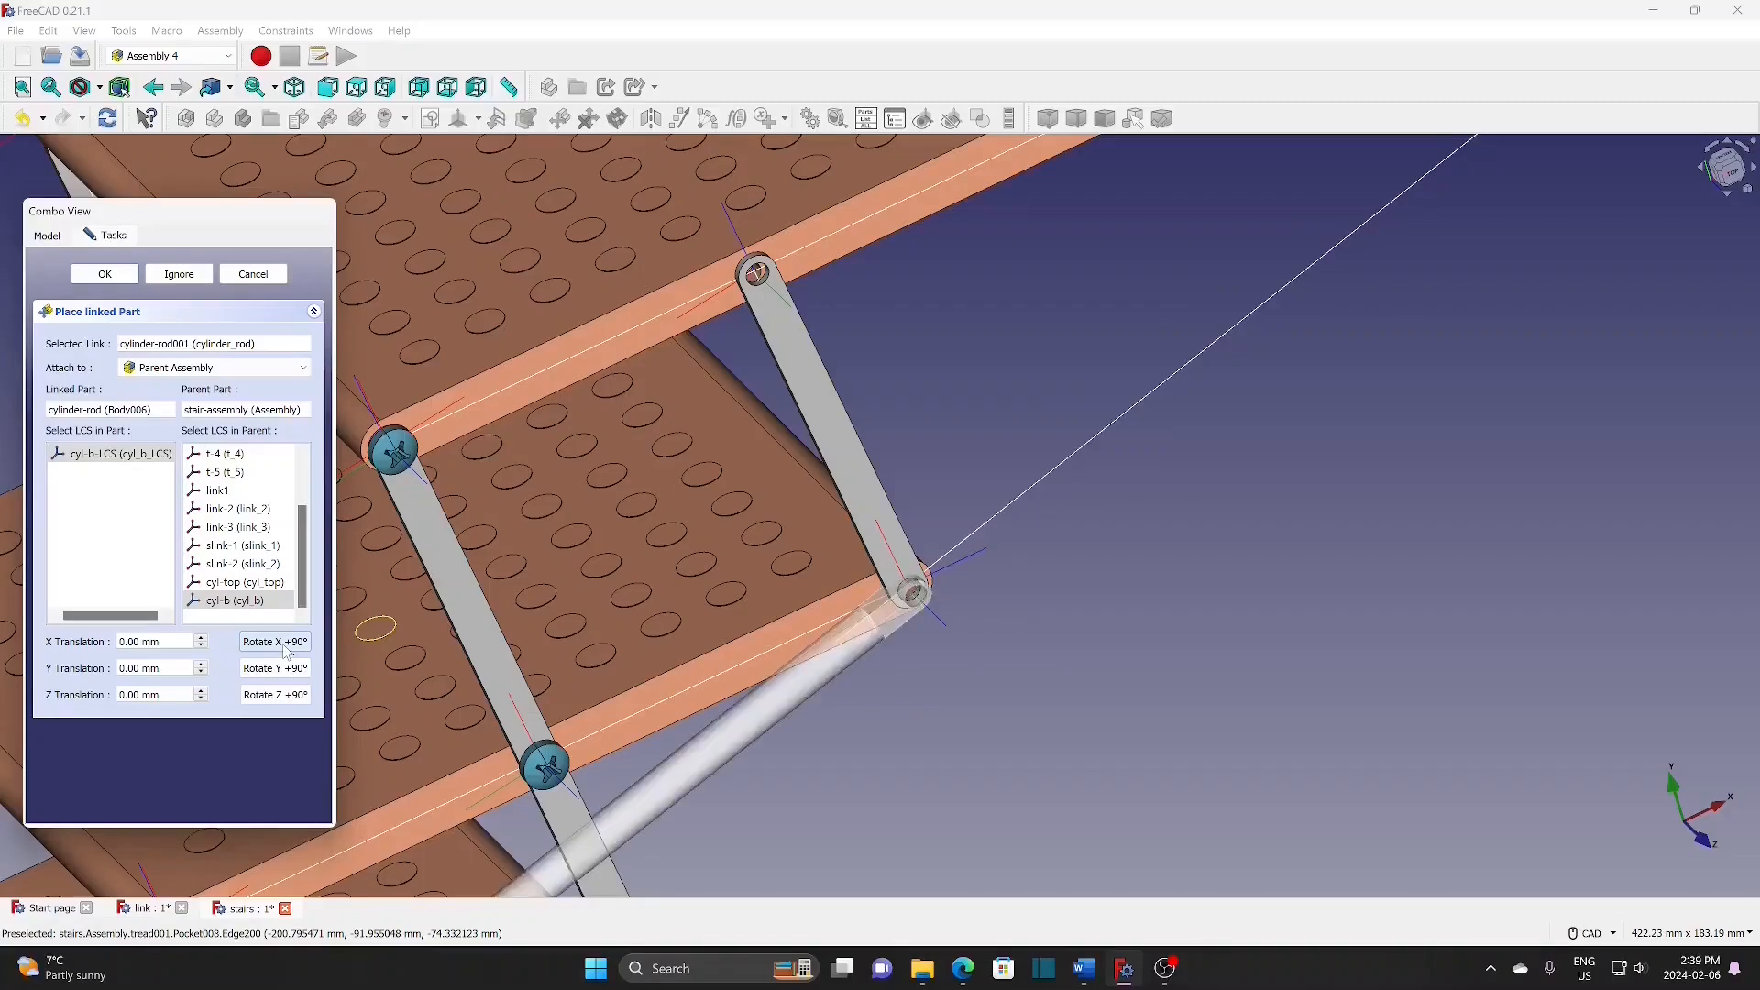
pyautogui.click(283, 670)
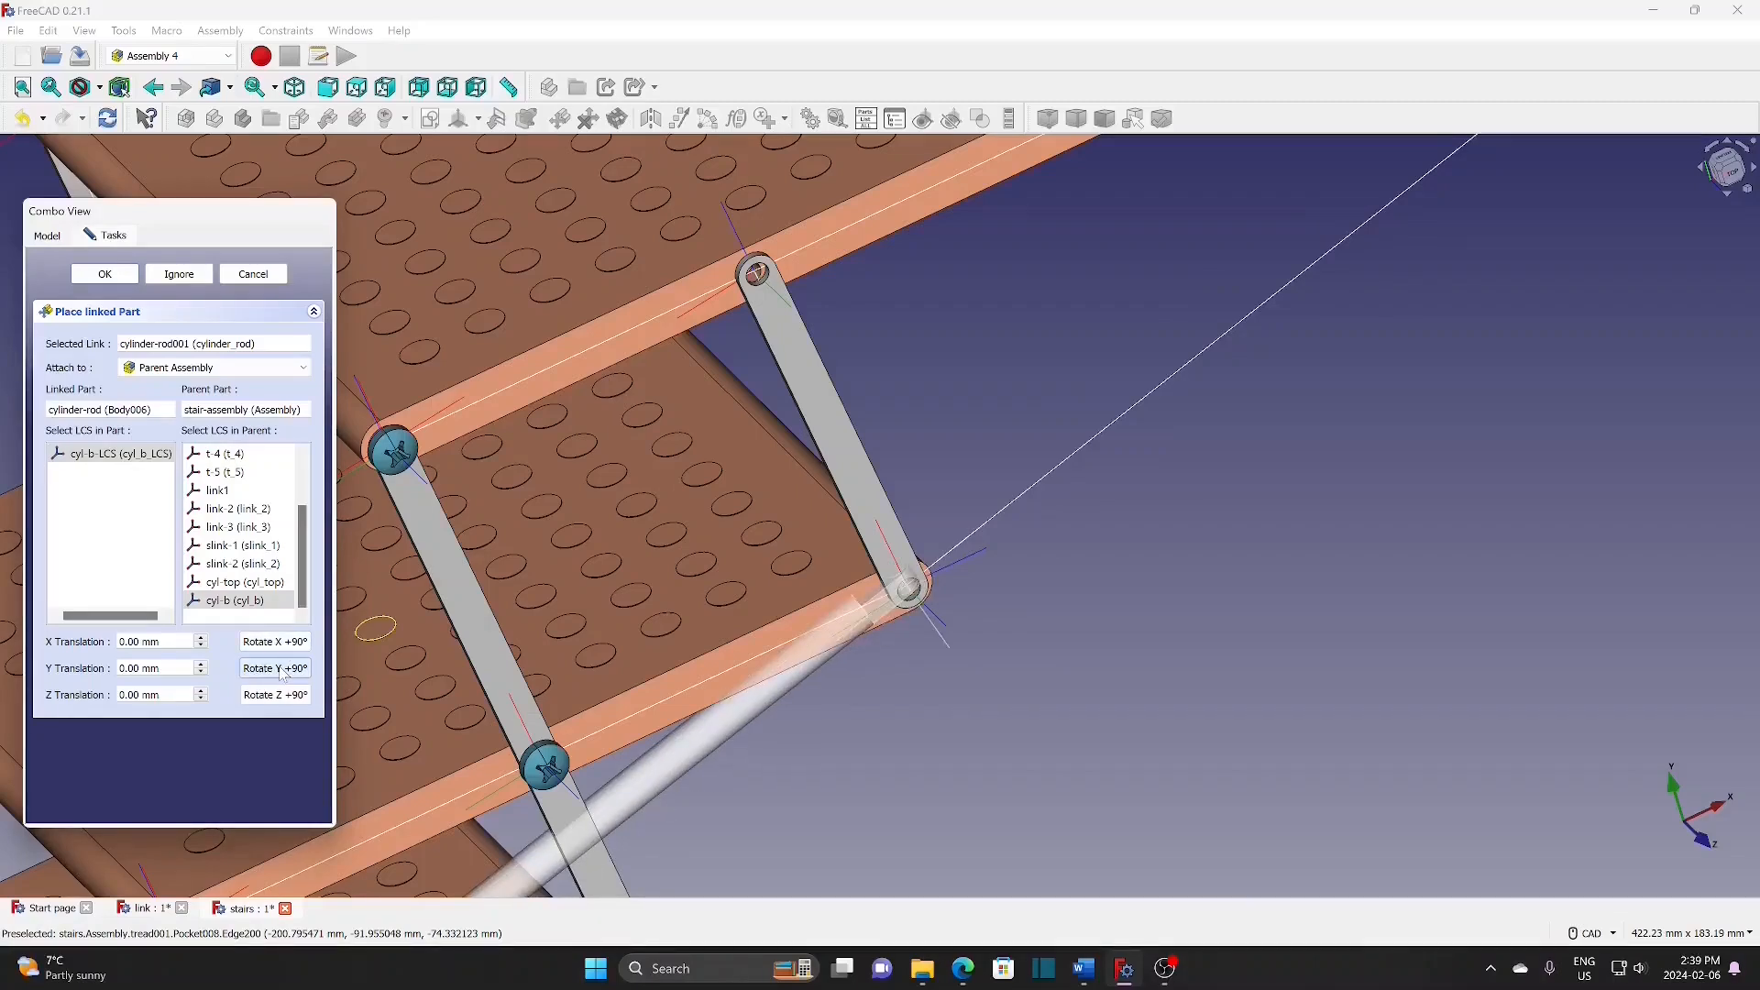
pyautogui.click(282, 670)
pyautogui.click(282, 670)
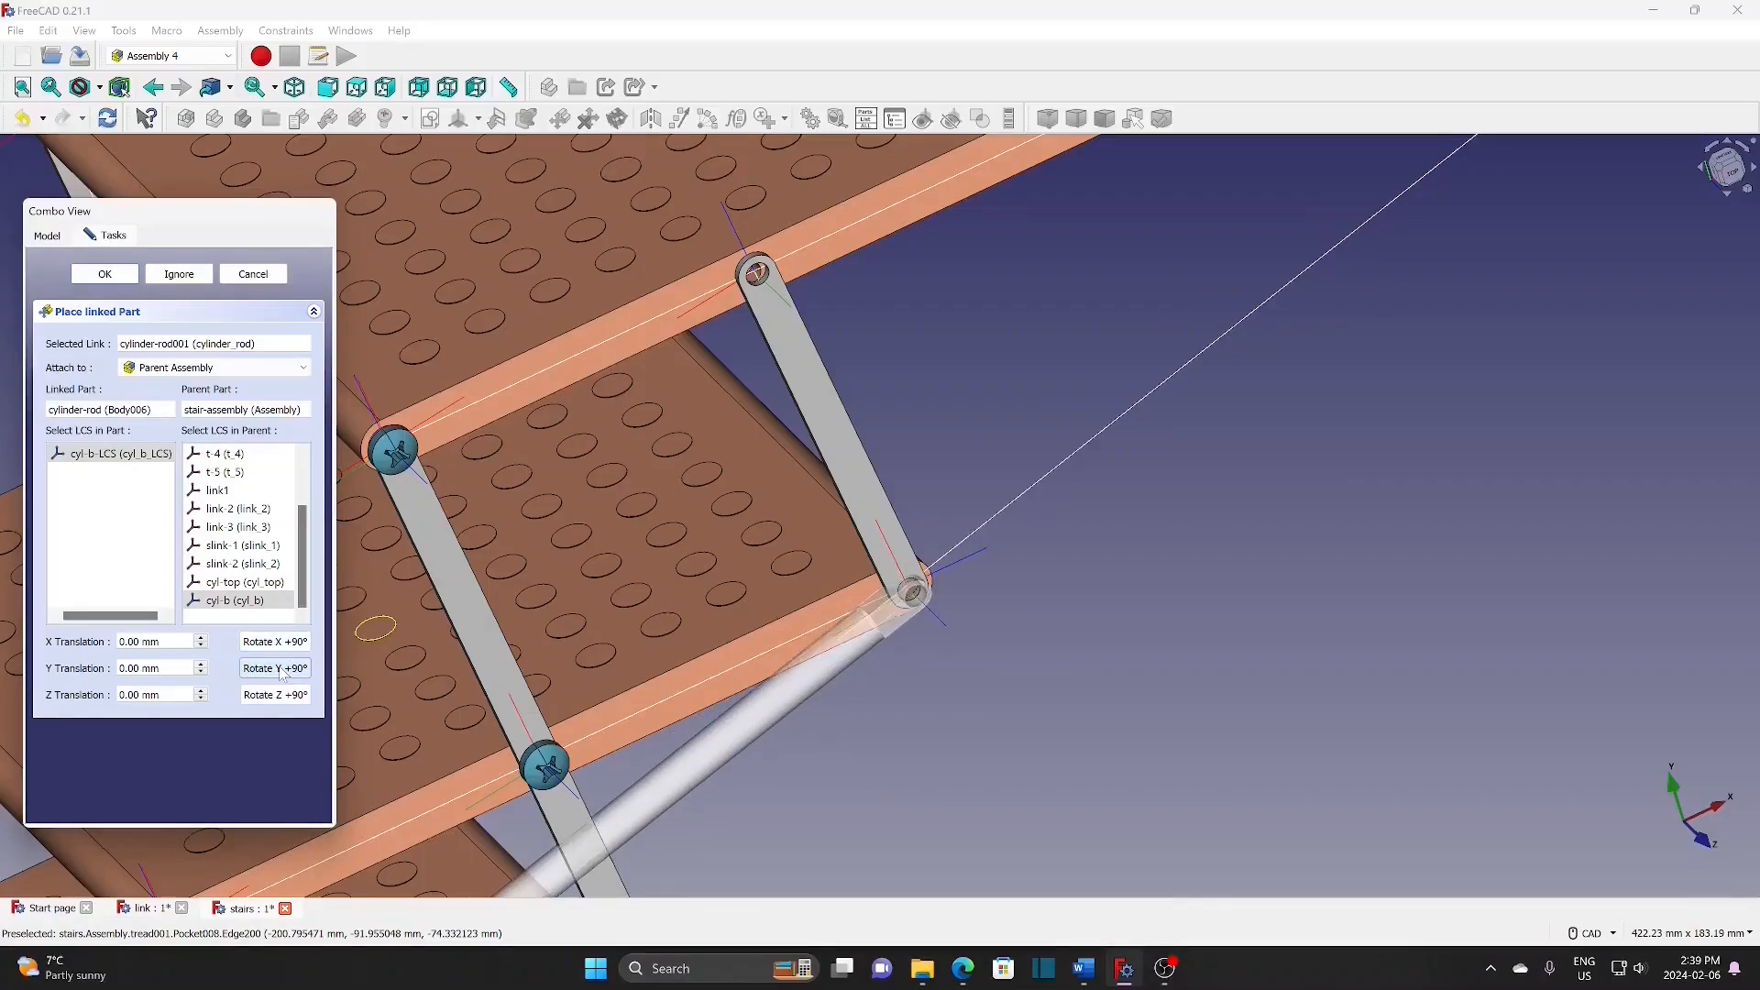
pyautogui.click(284, 699)
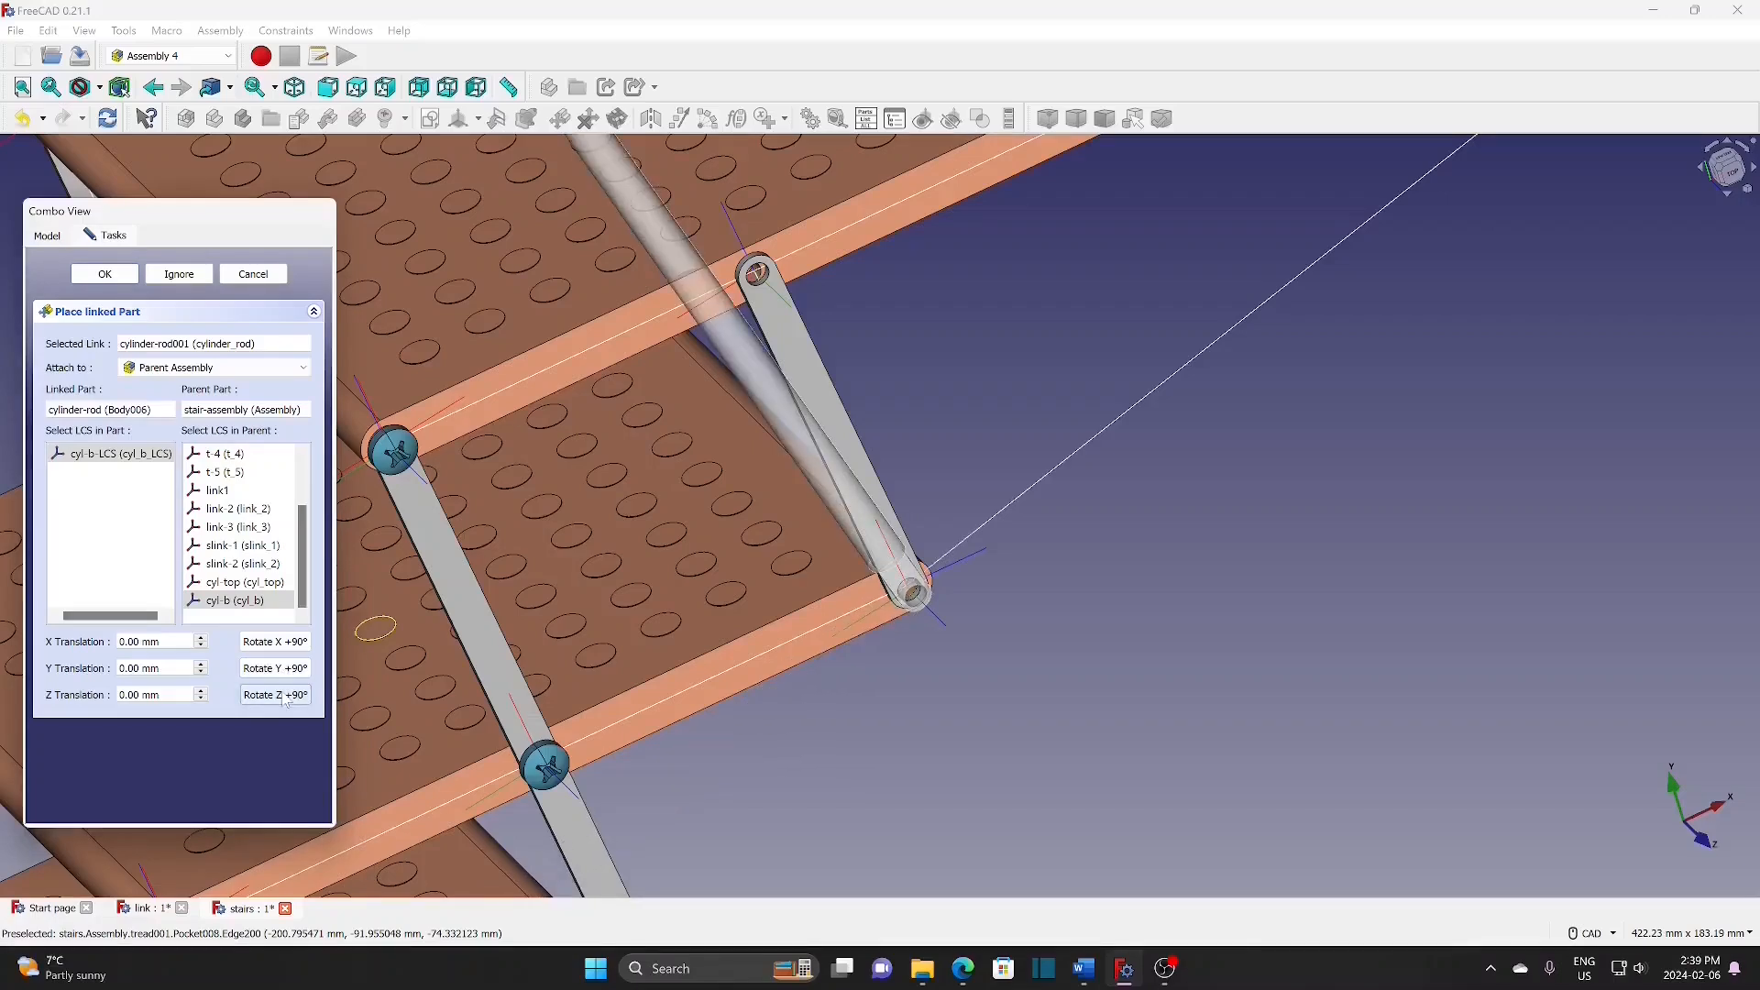
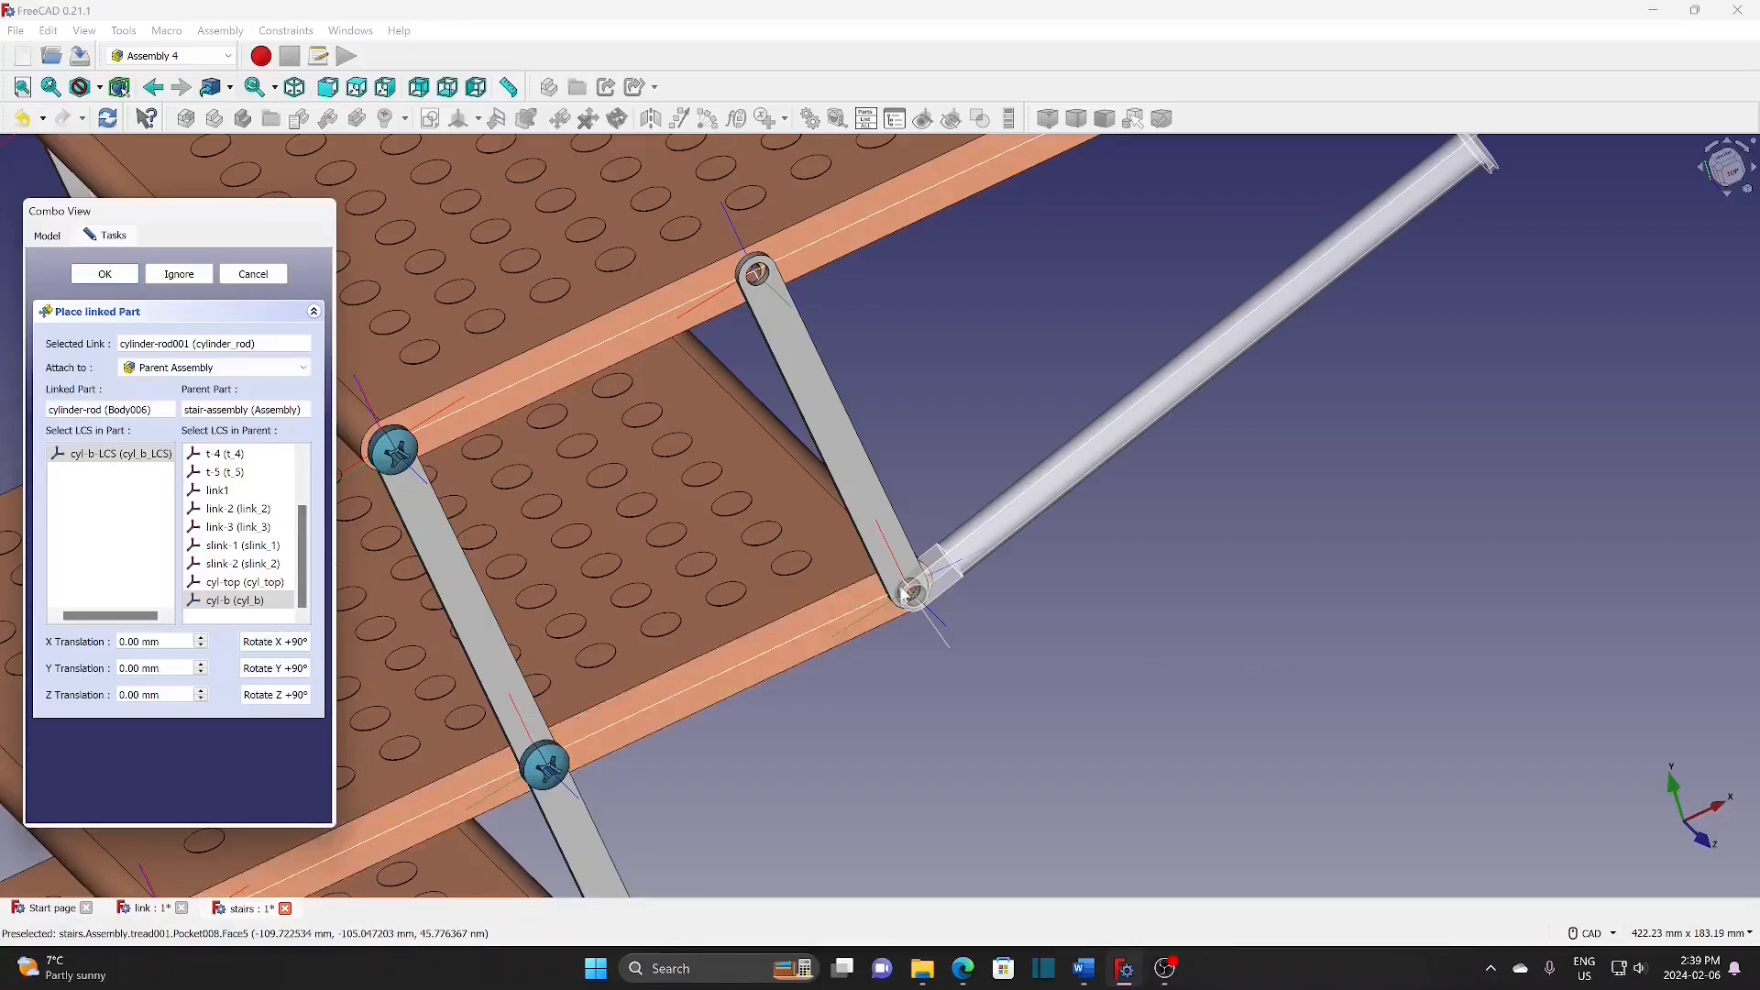
# Step: Check the rod's 2 mm Y offset on cyl-b from an orbited view and confirm the placement
pyautogui.scroll(2, 201, 666)
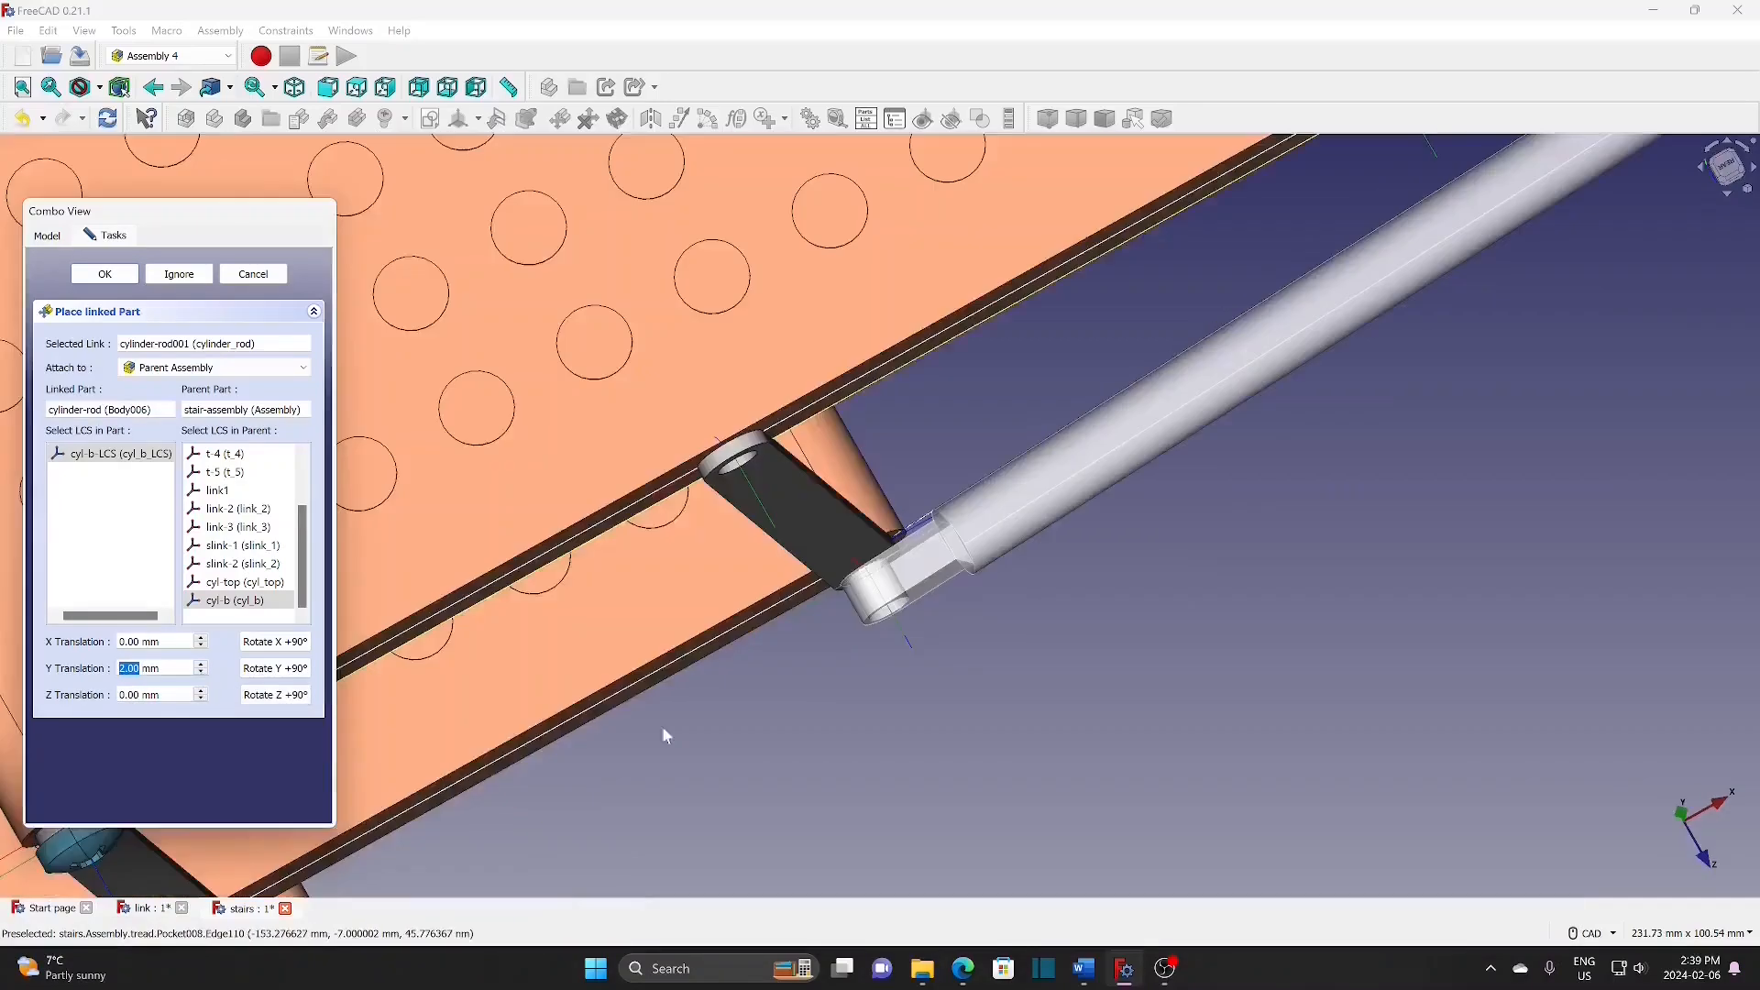
pyautogui.moveTo(737, 717); pyautogui.dragTo(943, 670, button='middle')
pyautogui.scroll(-6, 943, 669)
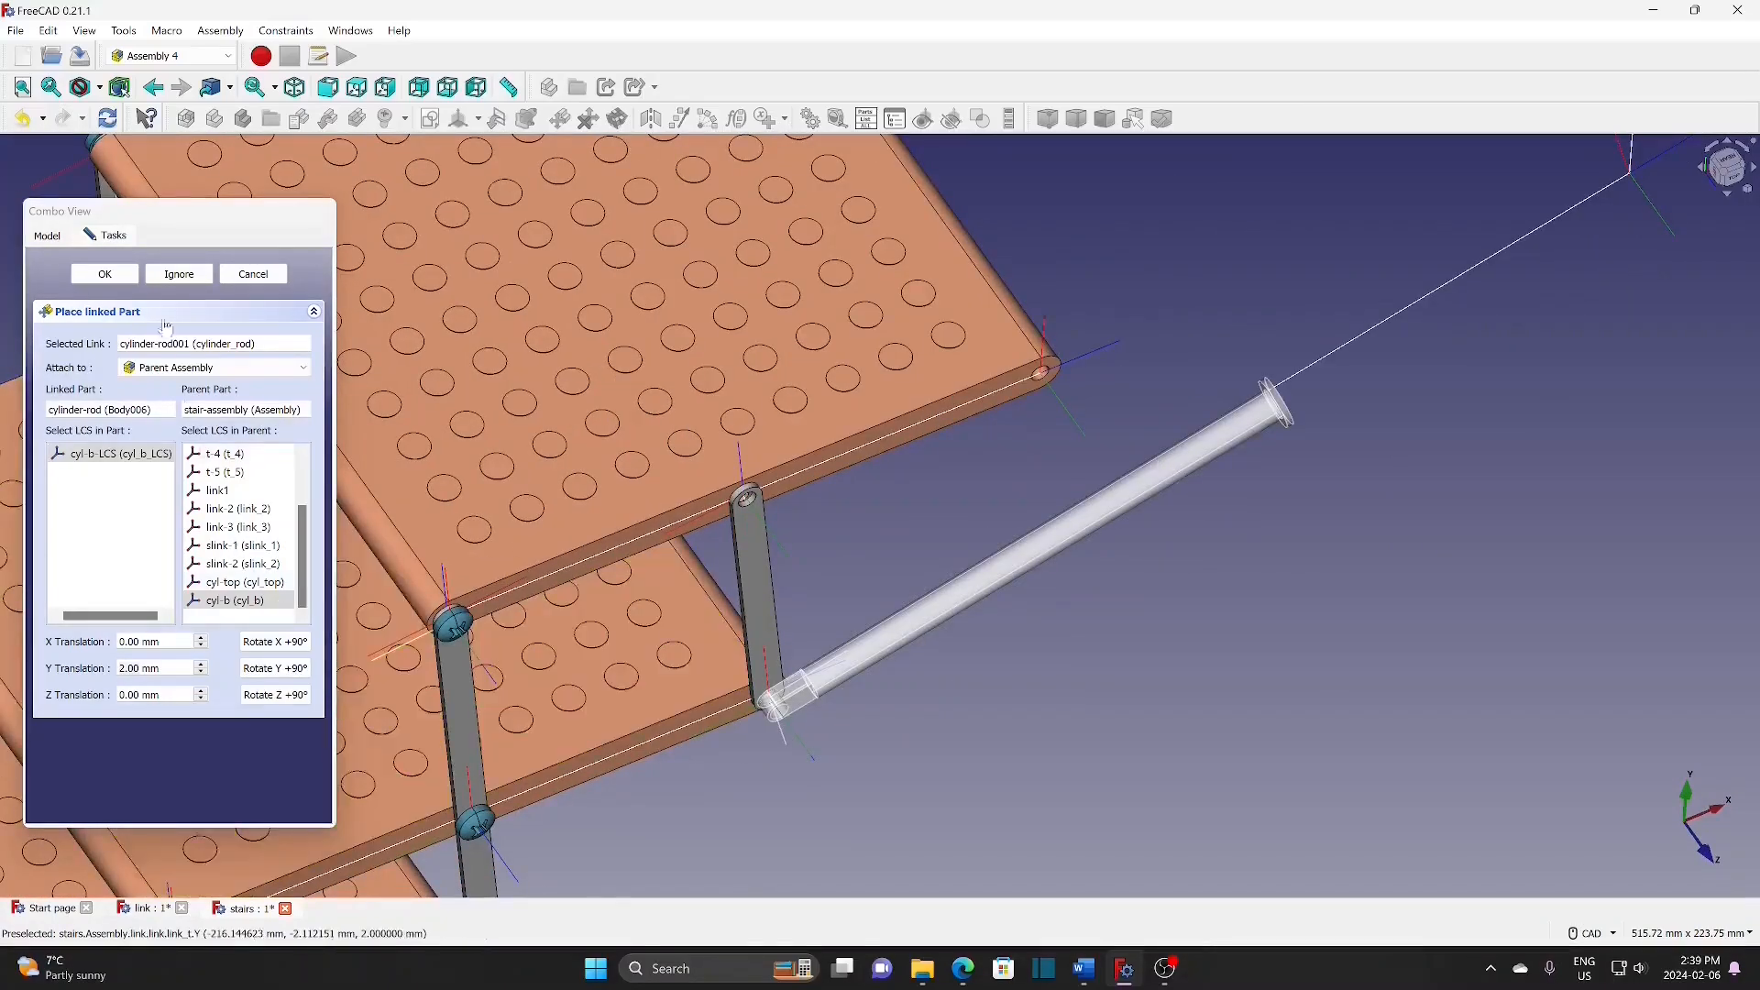
pyautogui.click(105, 274)
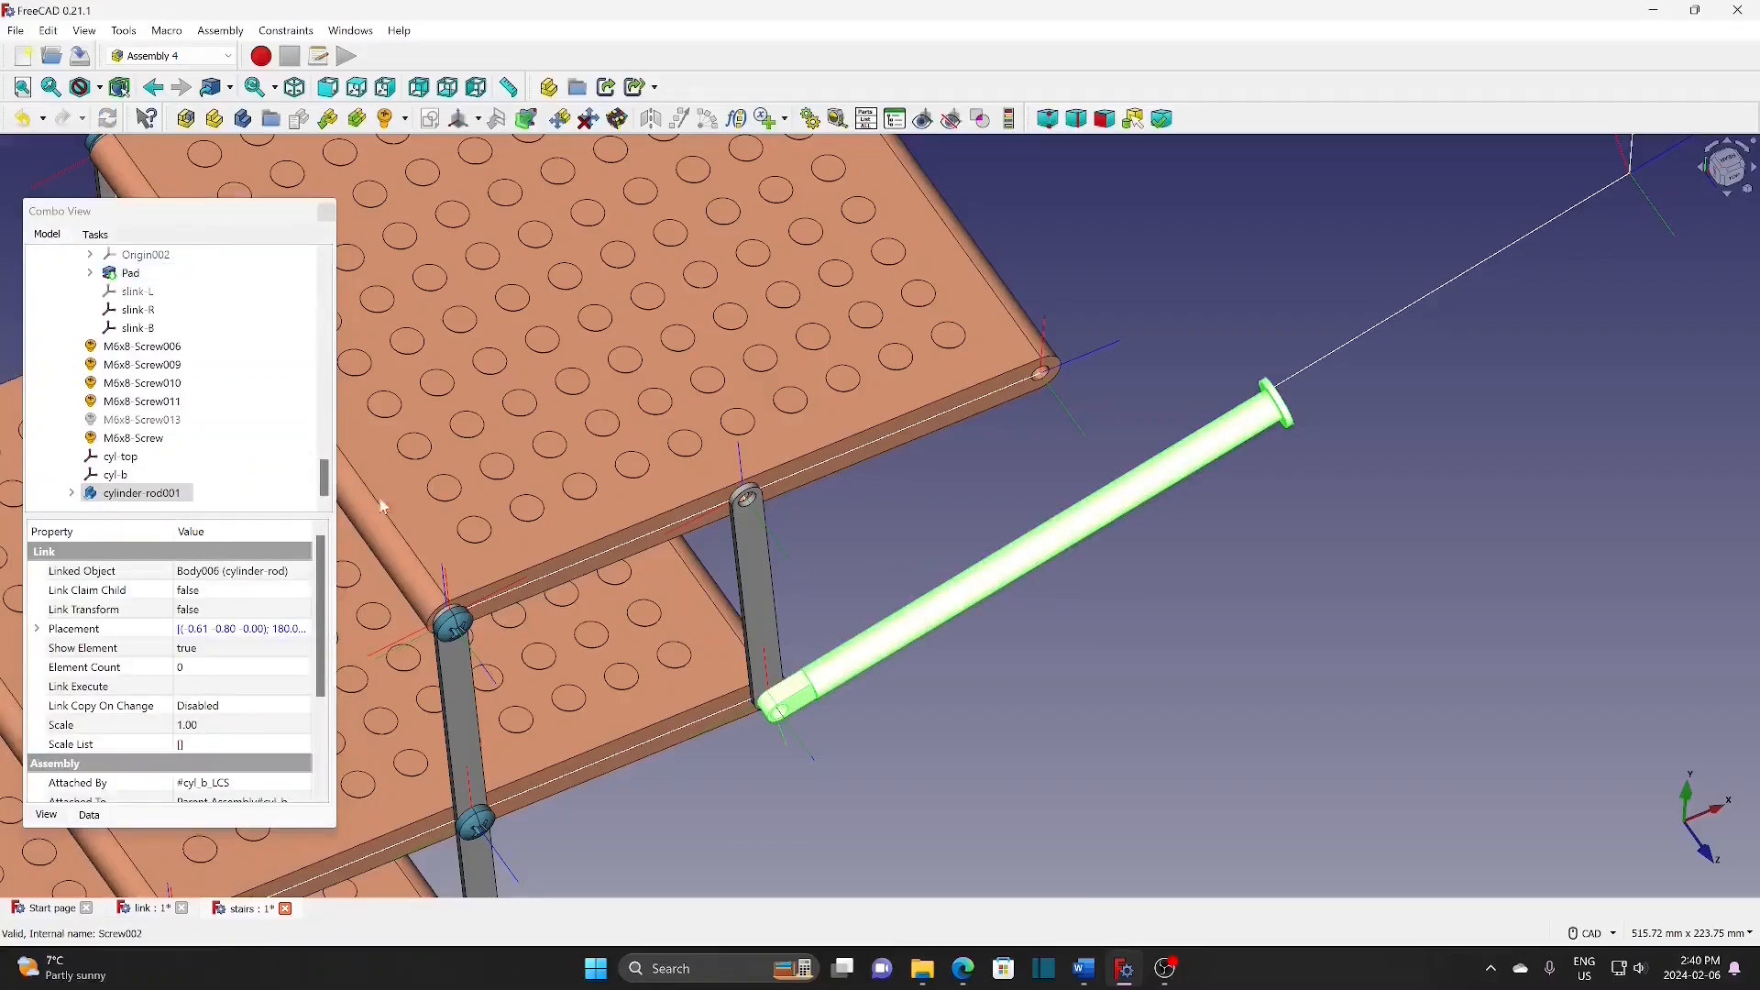
# Step: Insert a stairs#cylinder link and attach it to the parent assembly's cyl-top point
pyautogui.click(327, 118)
pyautogui.click(792, 380)
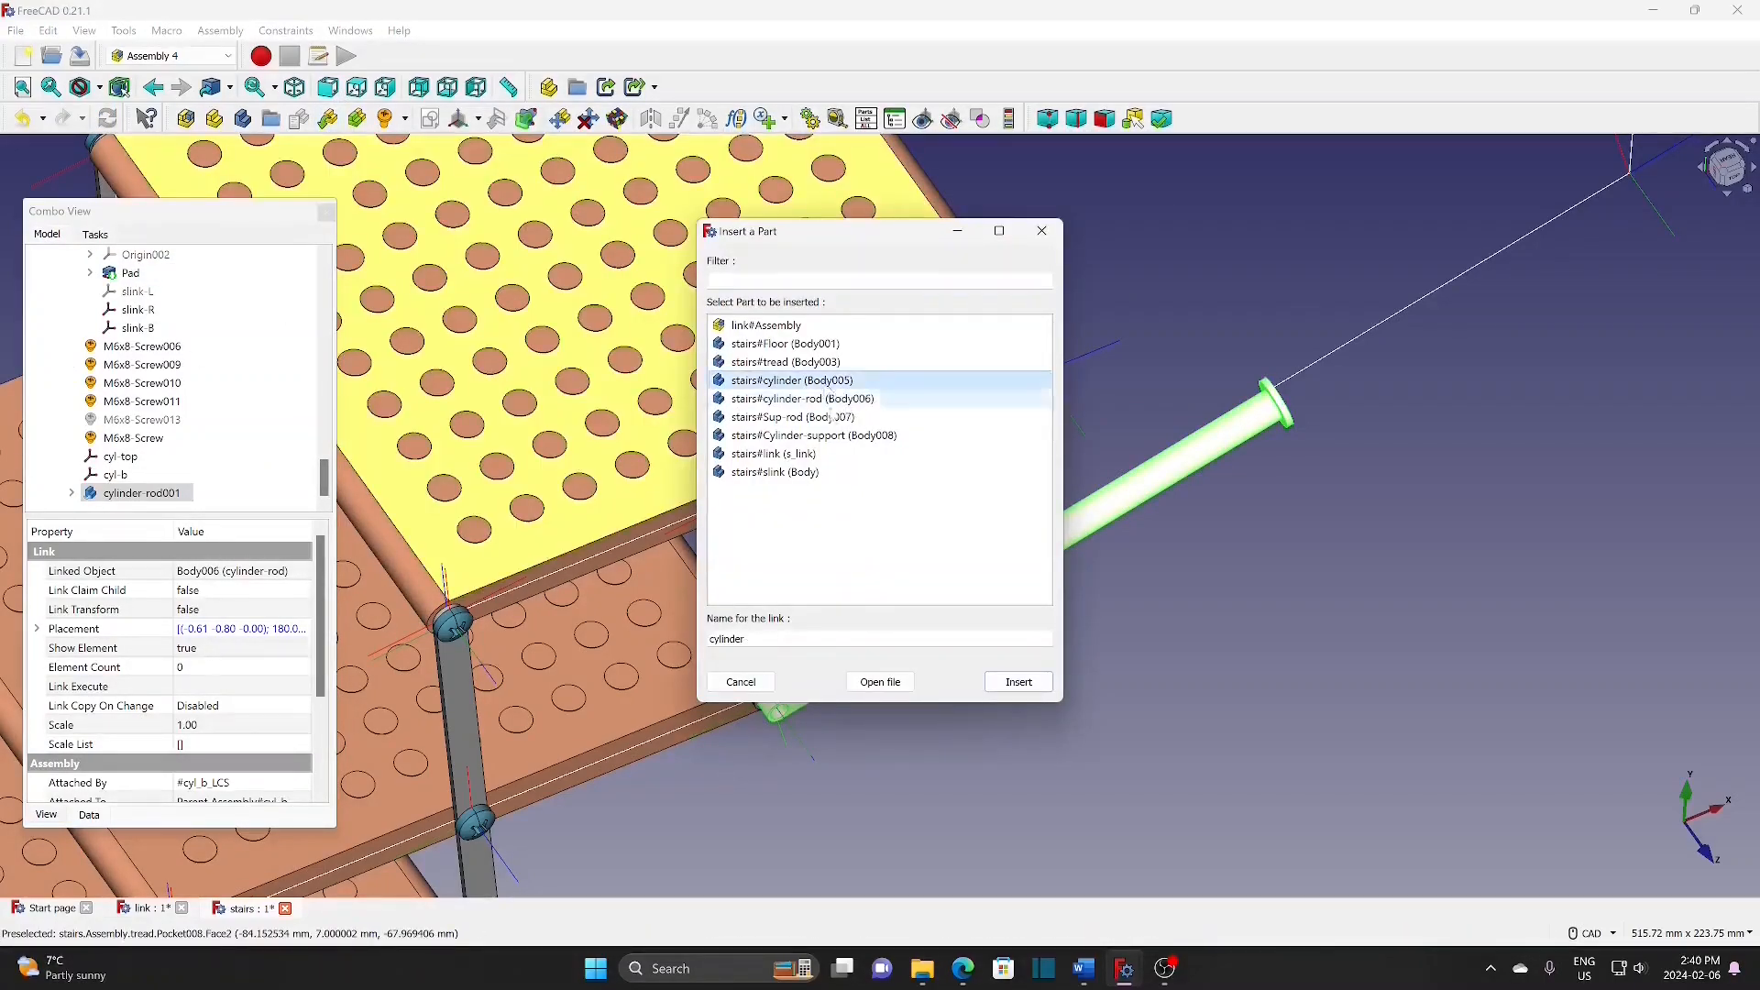
pyautogui.click(1024, 687)
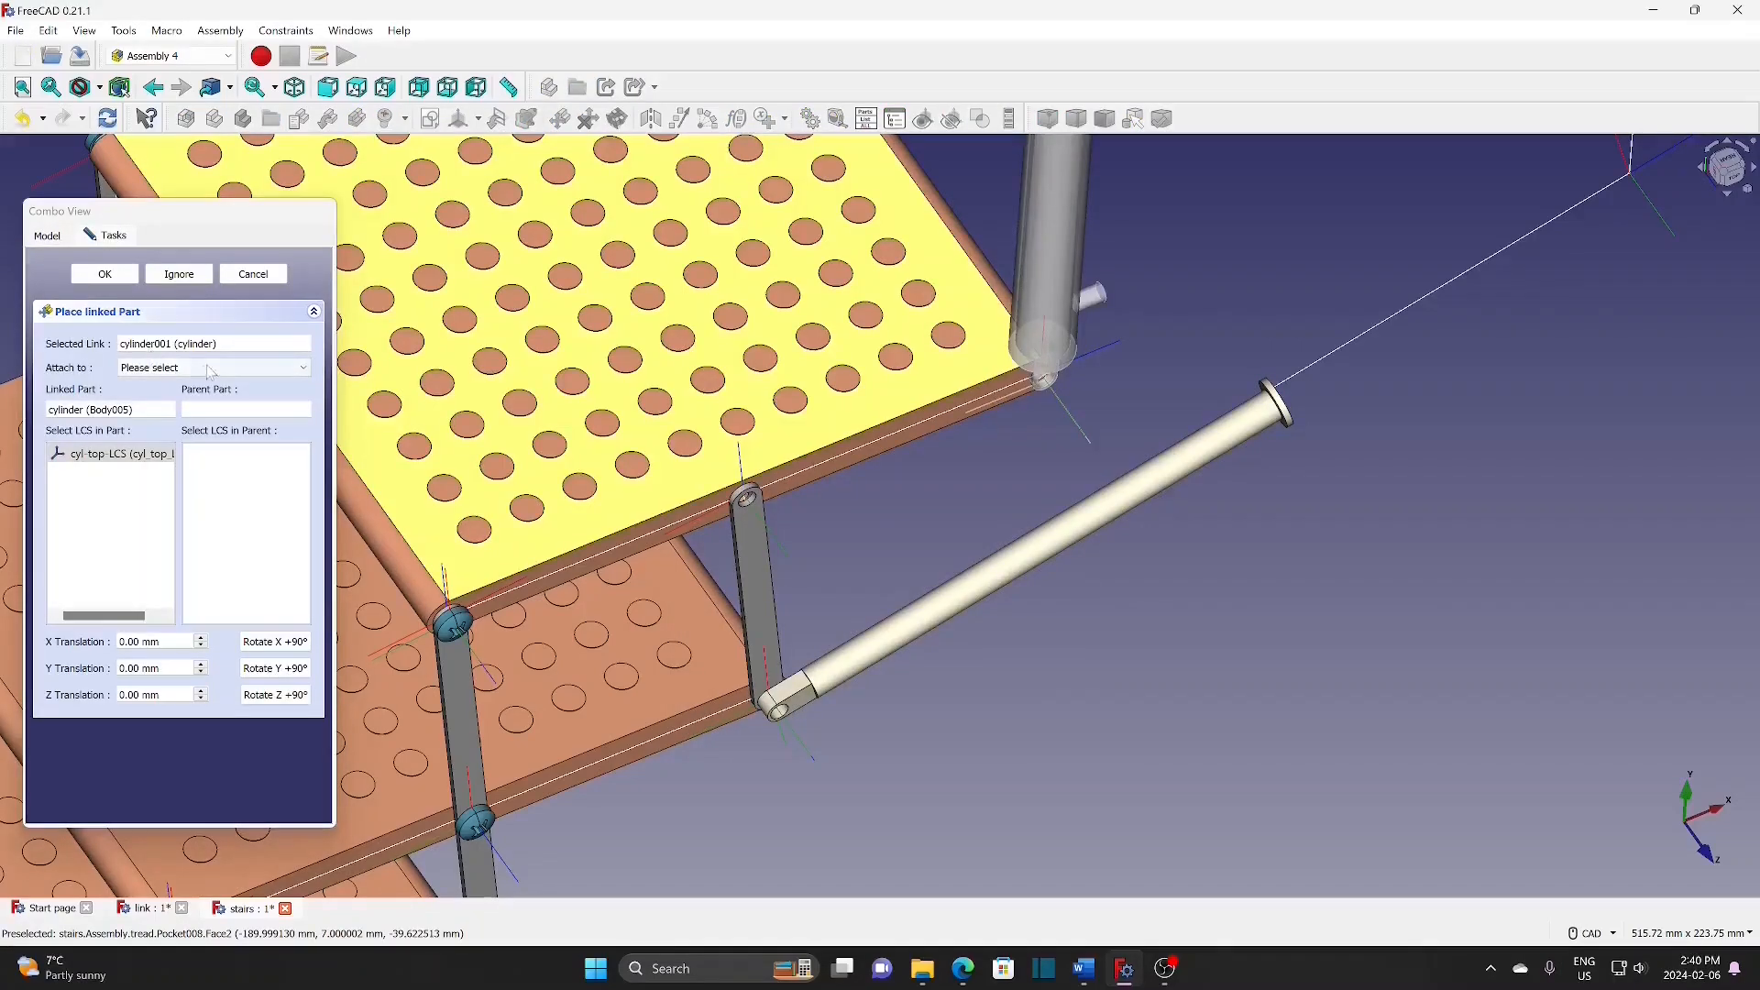
pyautogui.click(210, 368)
pyautogui.click(214, 400)
pyautogui.scroll(-5, 265, 568)
pyautogui.click(273, 584)
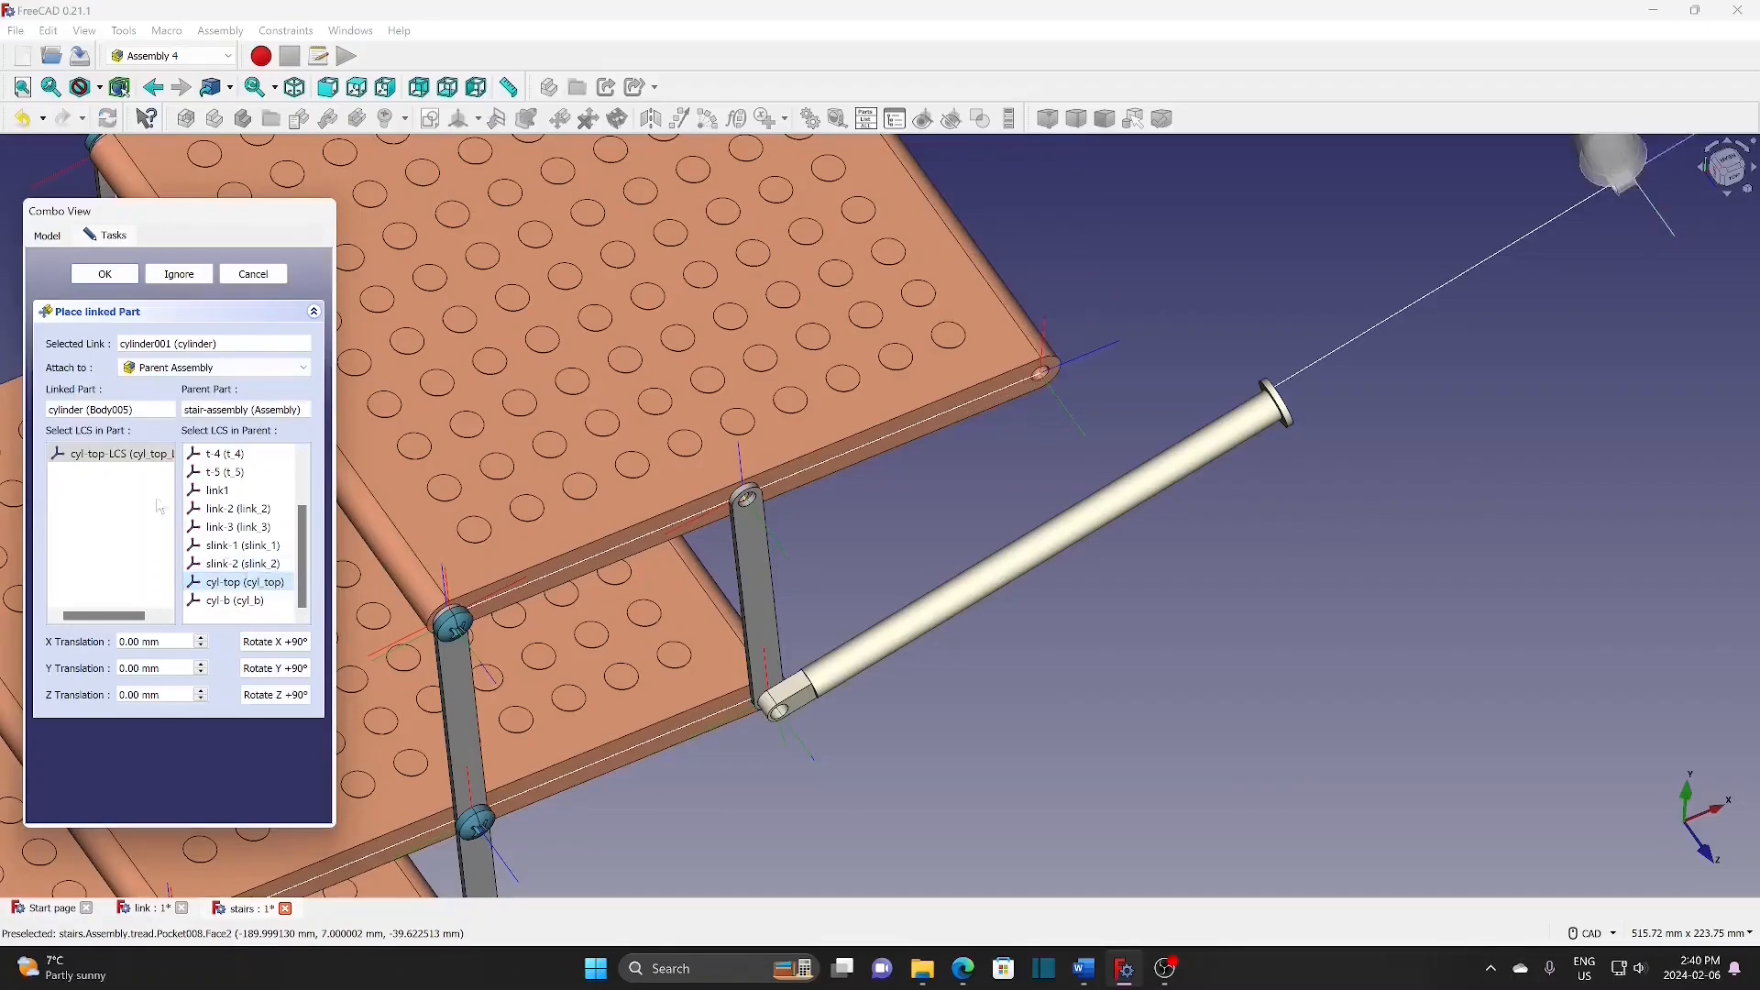
# Step: Rotate the cylinder in 90° steps about X, Y and Z until it lines up with the rod
pyautogui.scroll(-5, 965, 509)
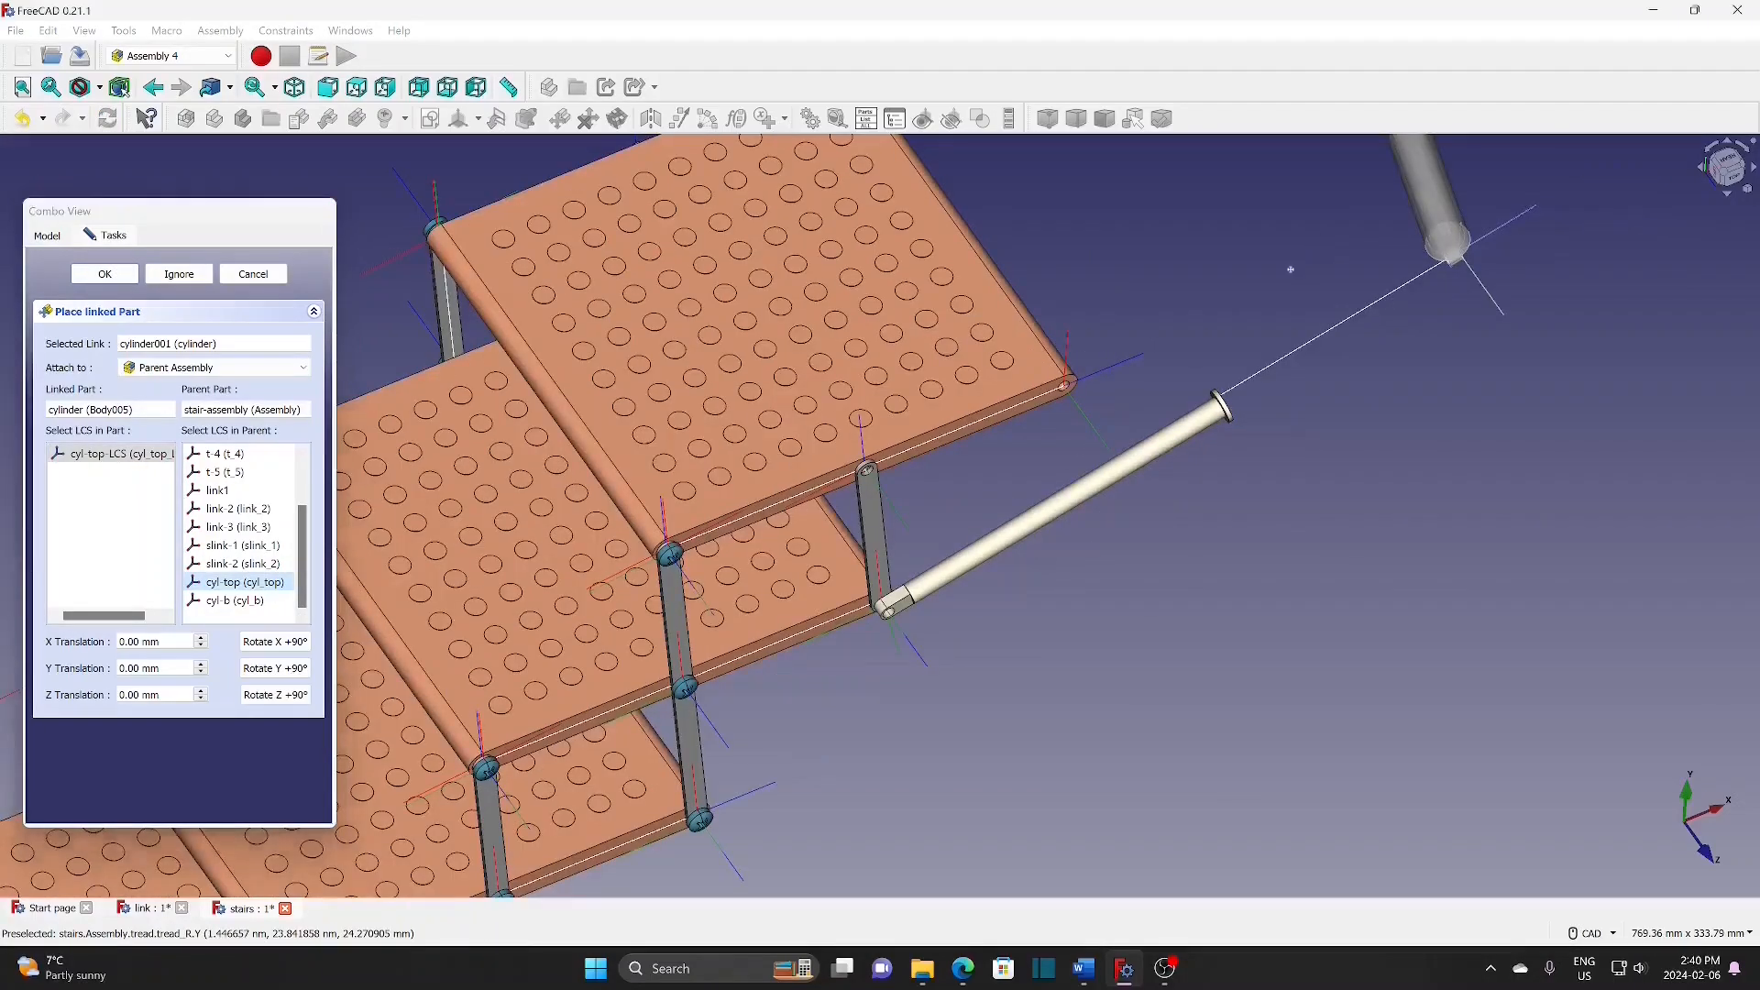
pyautogui.scroll(4, 773, 668)
pyautogui.click(260, 643)
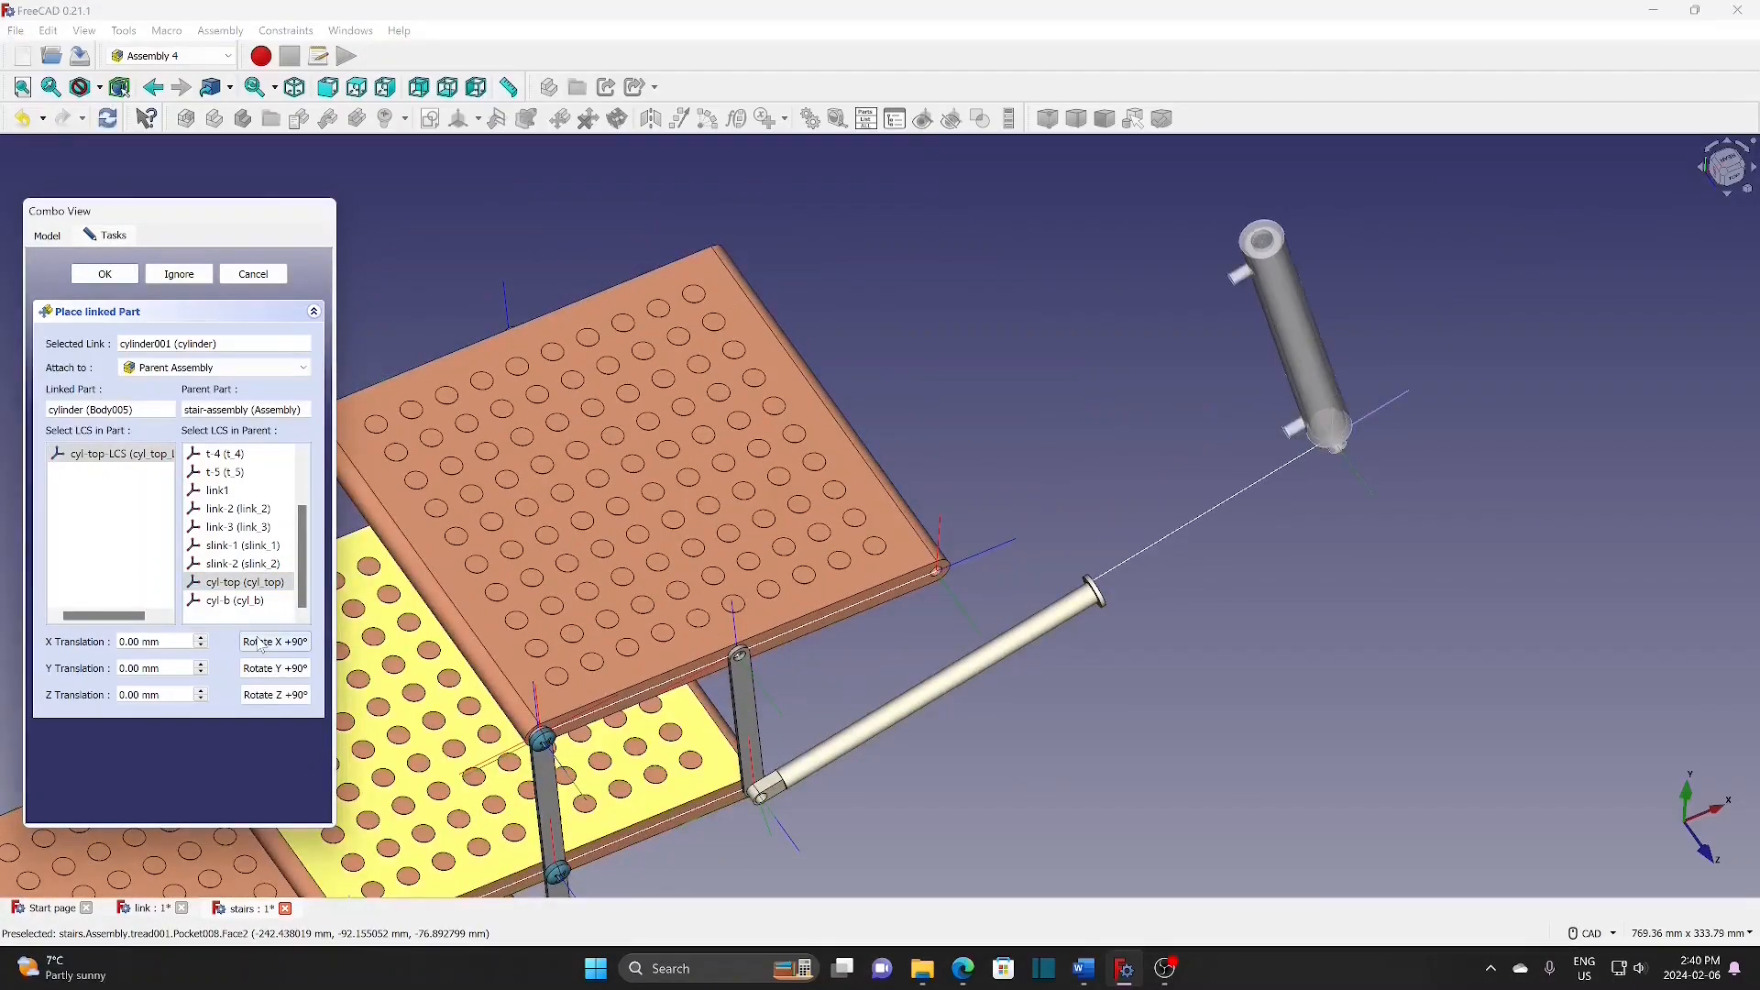
pyautogui.click(281, 670)
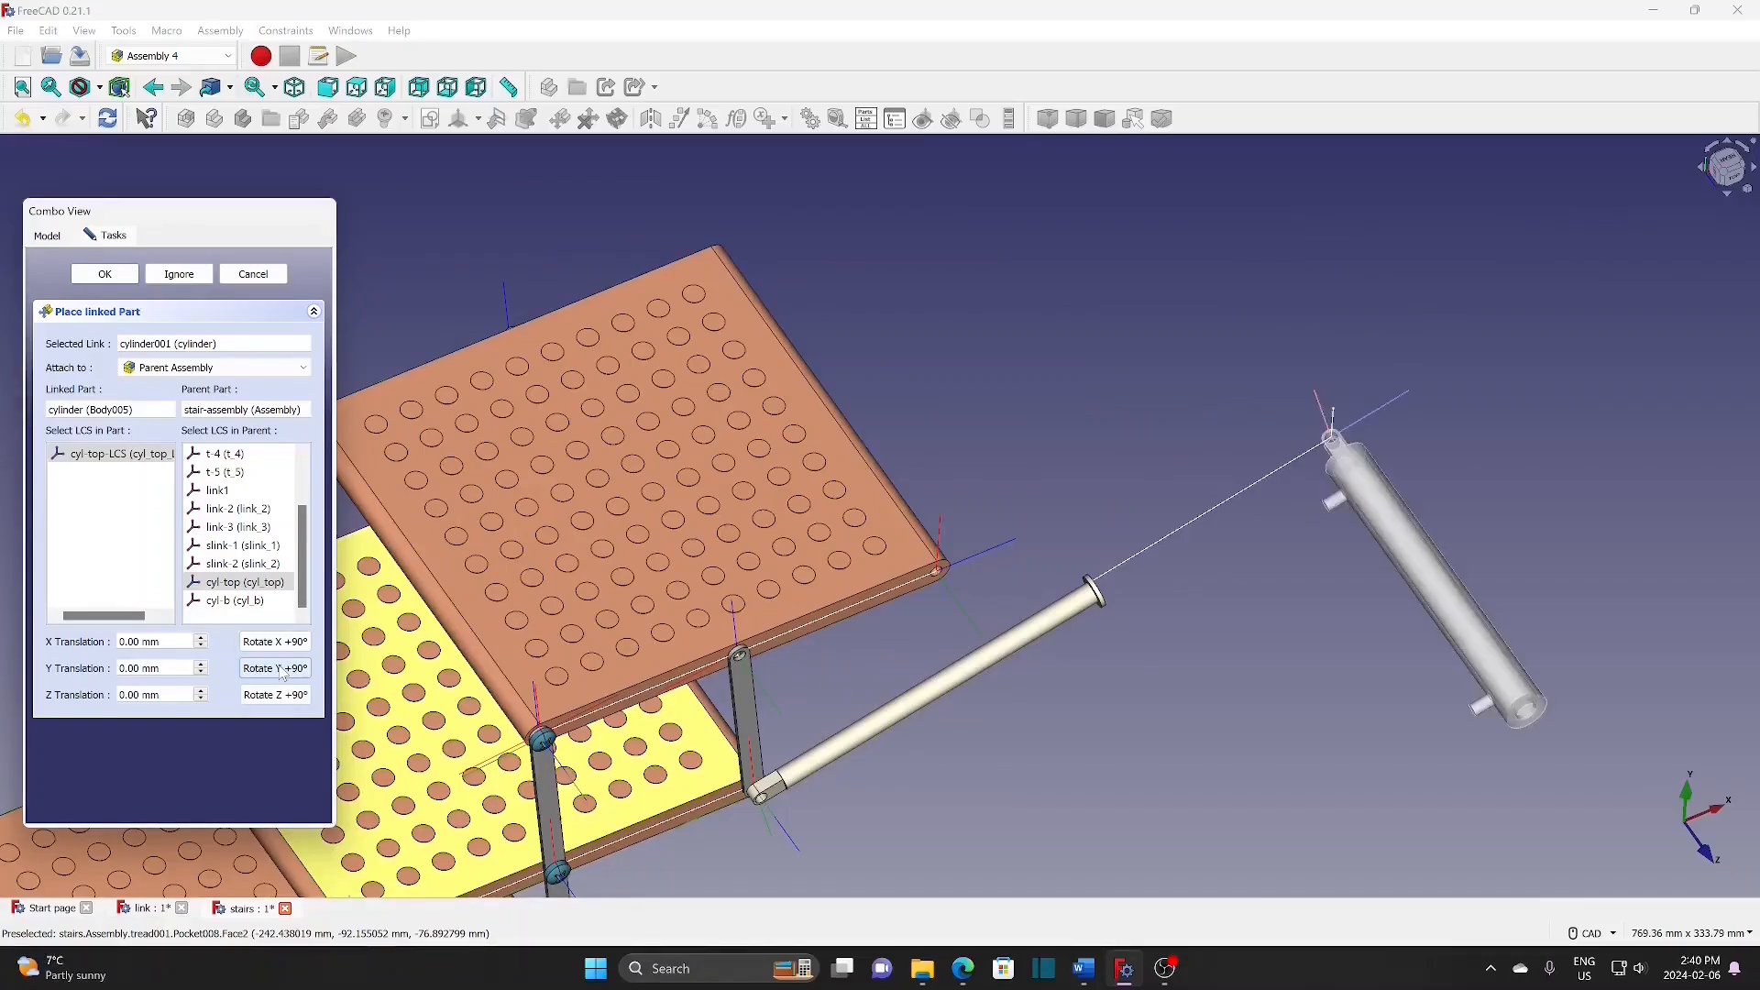
pyautogui.click(280, 696)
pyautogui.click(280, 698)
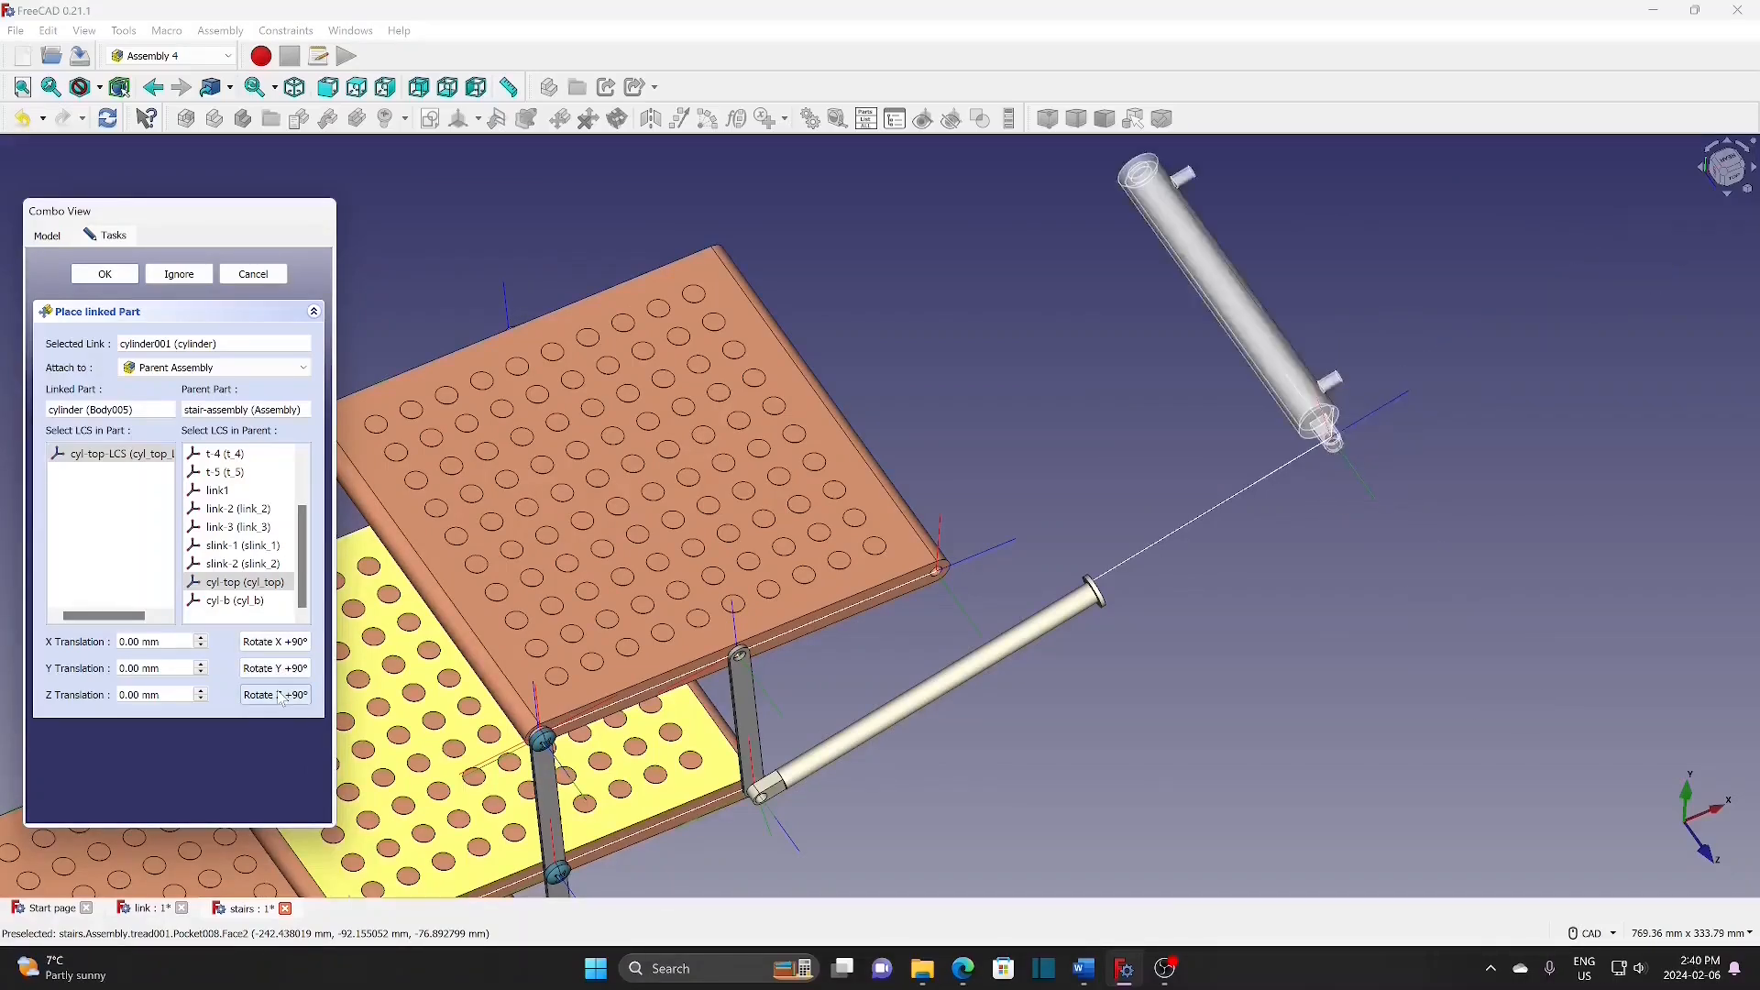
pyautogui.click(281, 696)
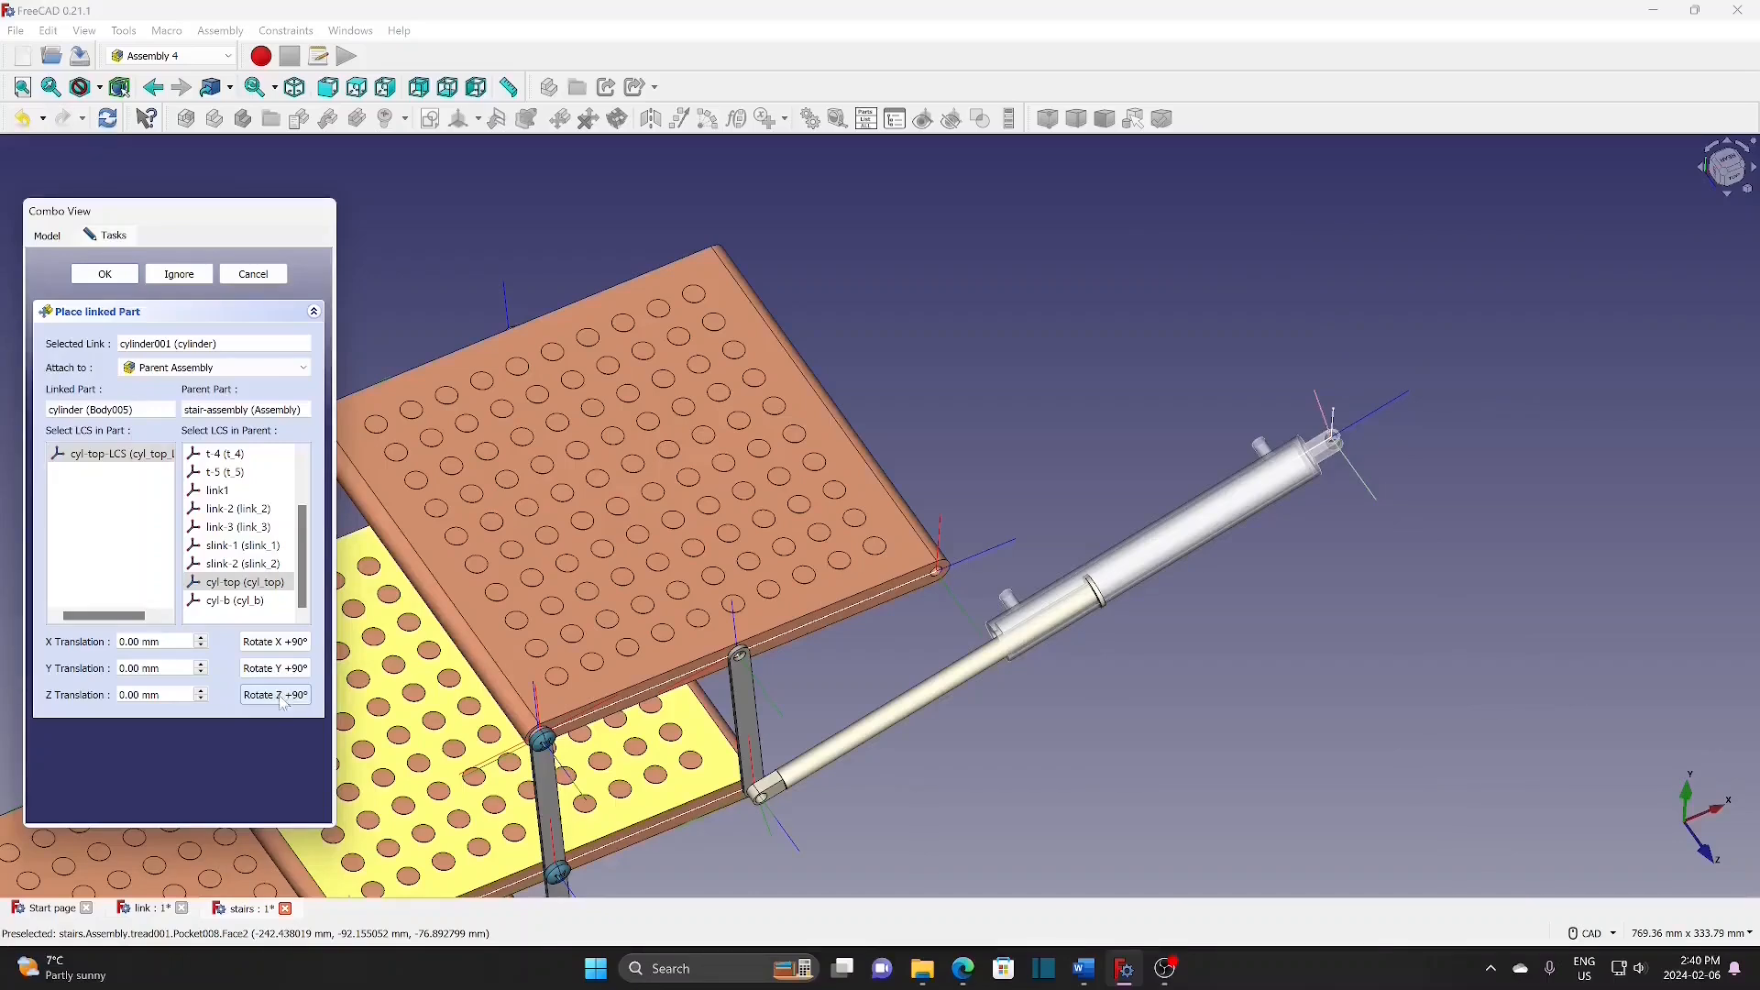
pyautogui.click(295, 647)
pyautogui.click(295, 648)
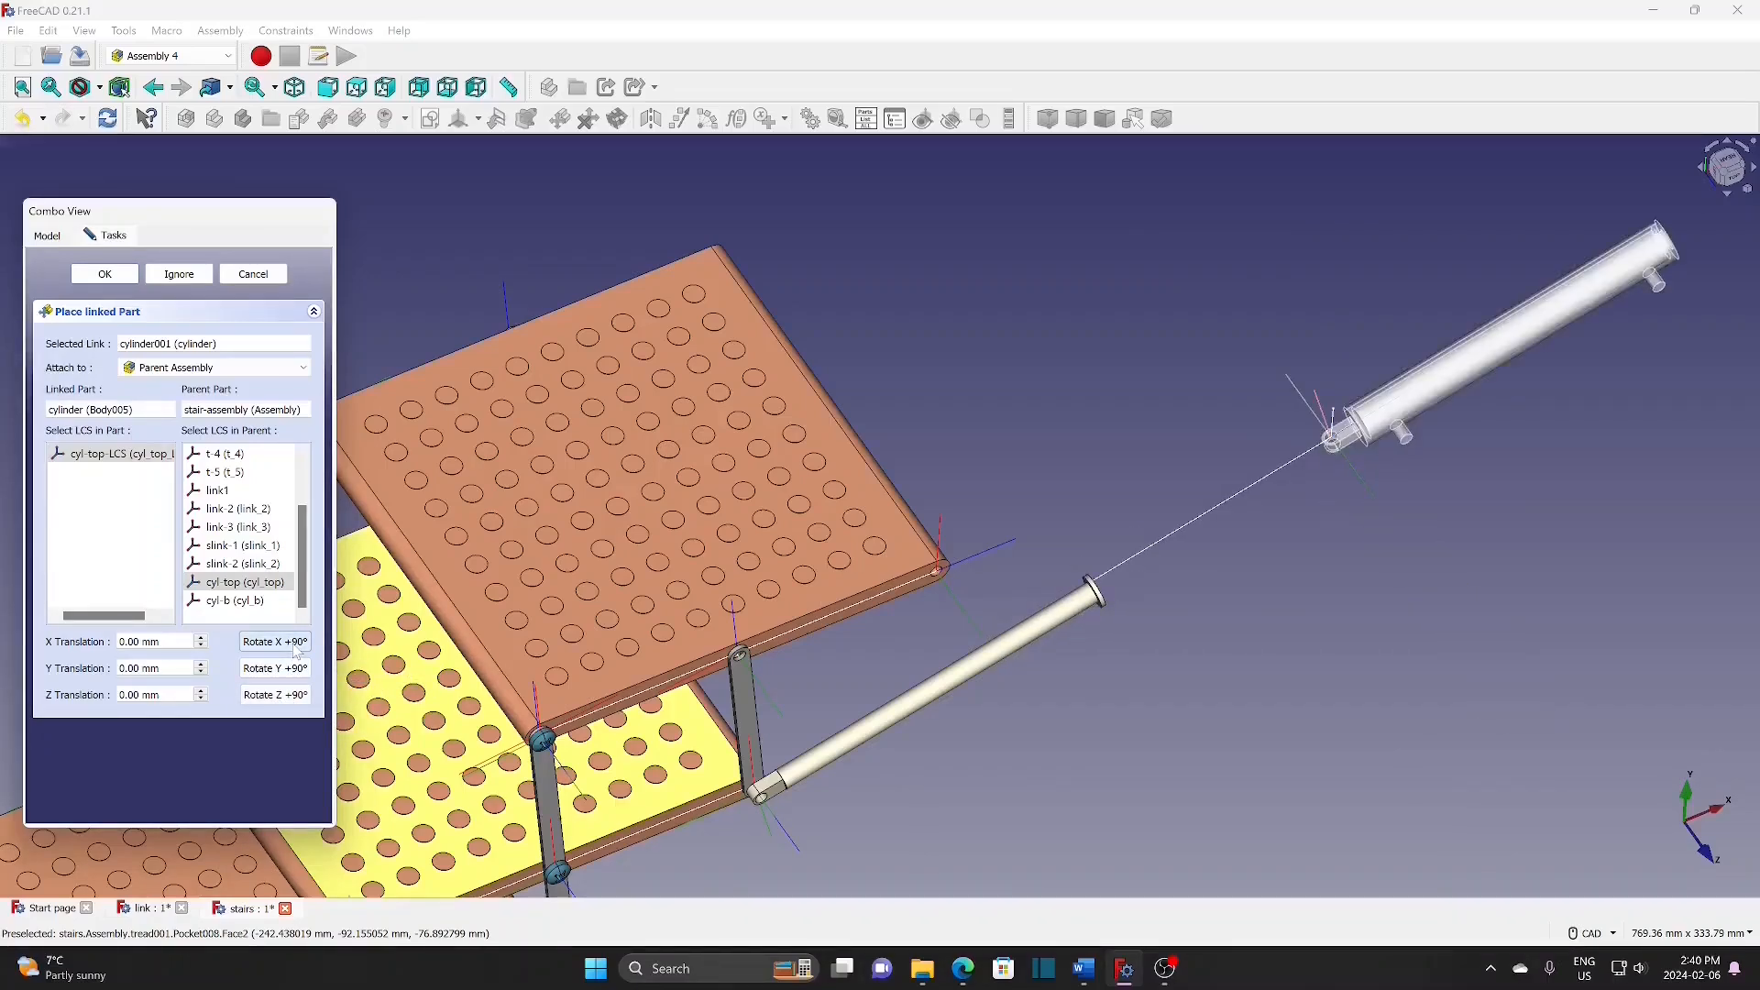
pyautogui.click(295, 647)
pyautogui.click(296, 647)
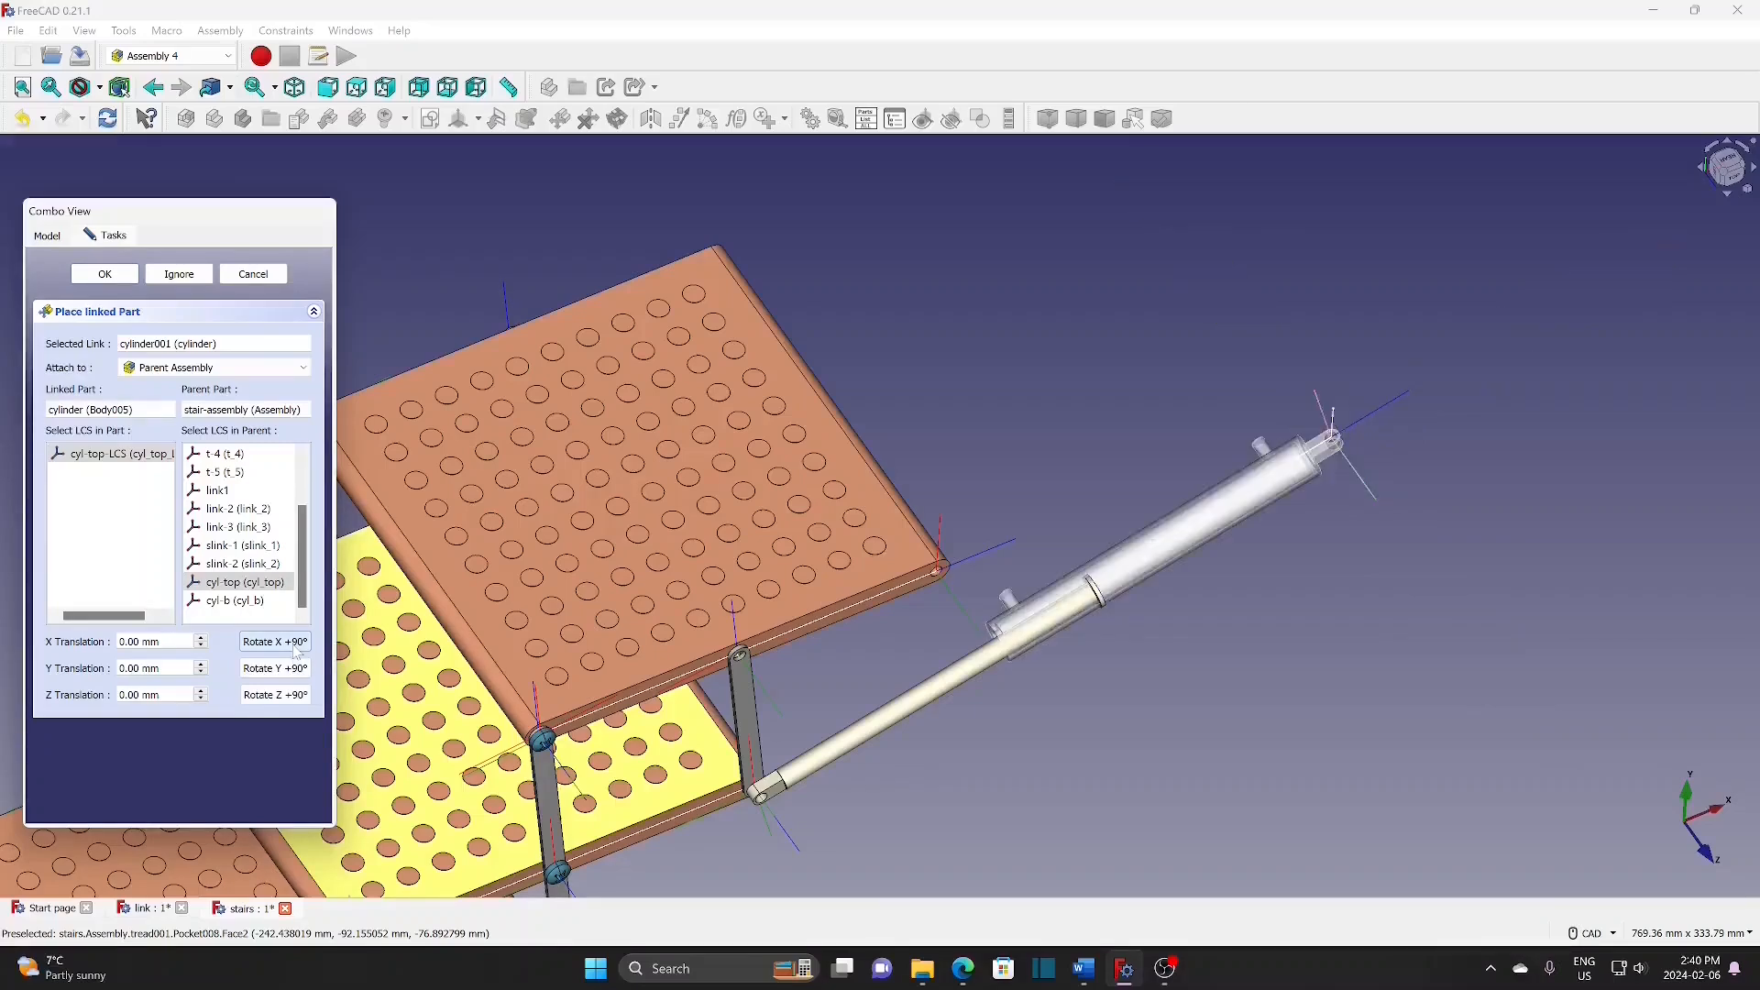
pyautogui.click(295, 670)
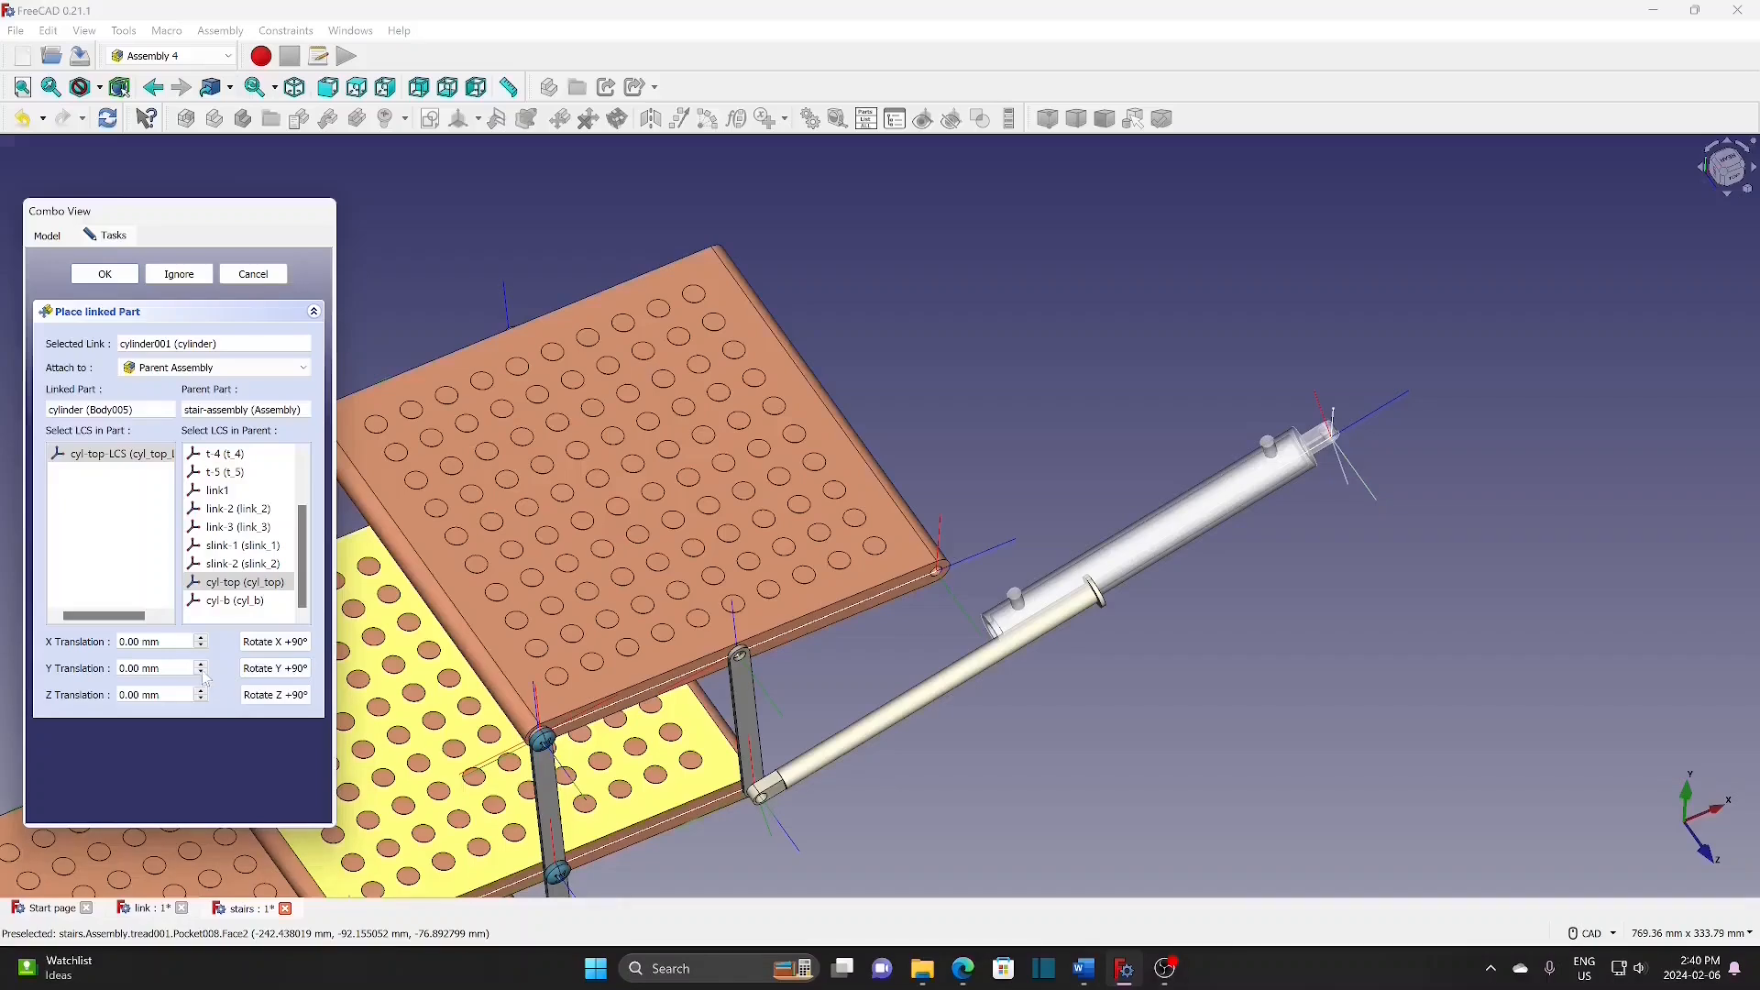
# Step: Set the cylinder's Y translation to 8 mm and confirm its placement
pyautogui.click(200, 674)
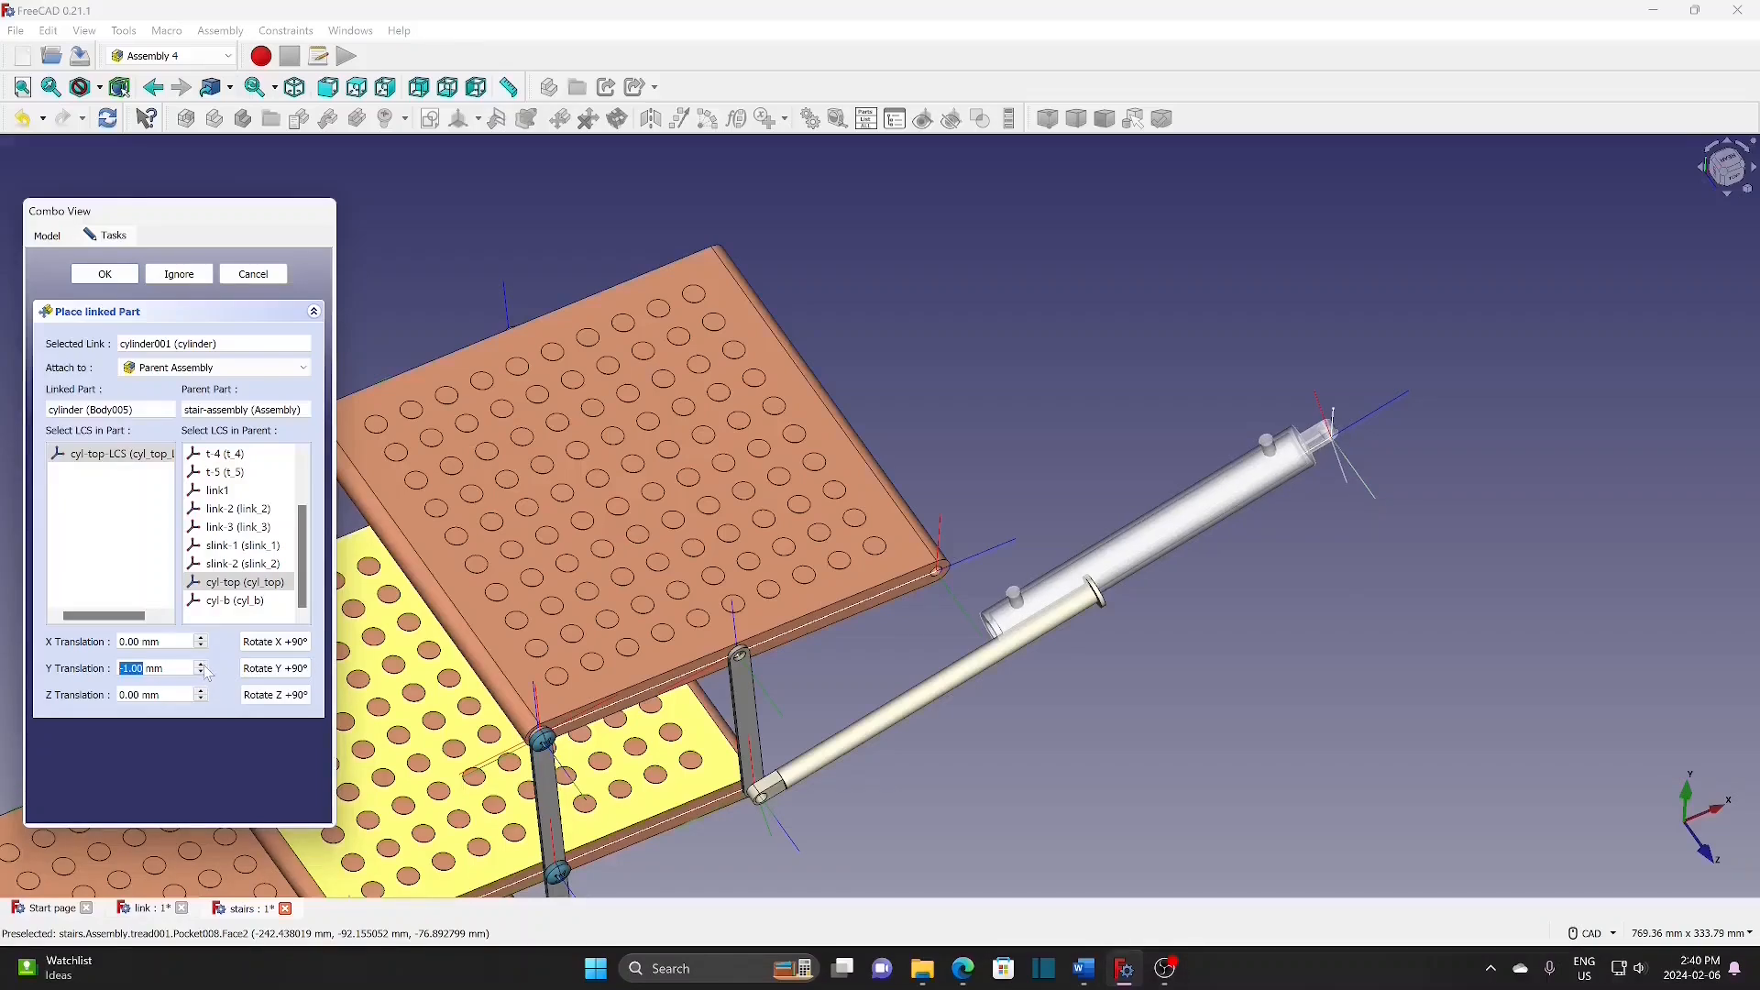
pyautogui.click(200, 664)
pyautogui.click(201, 664)
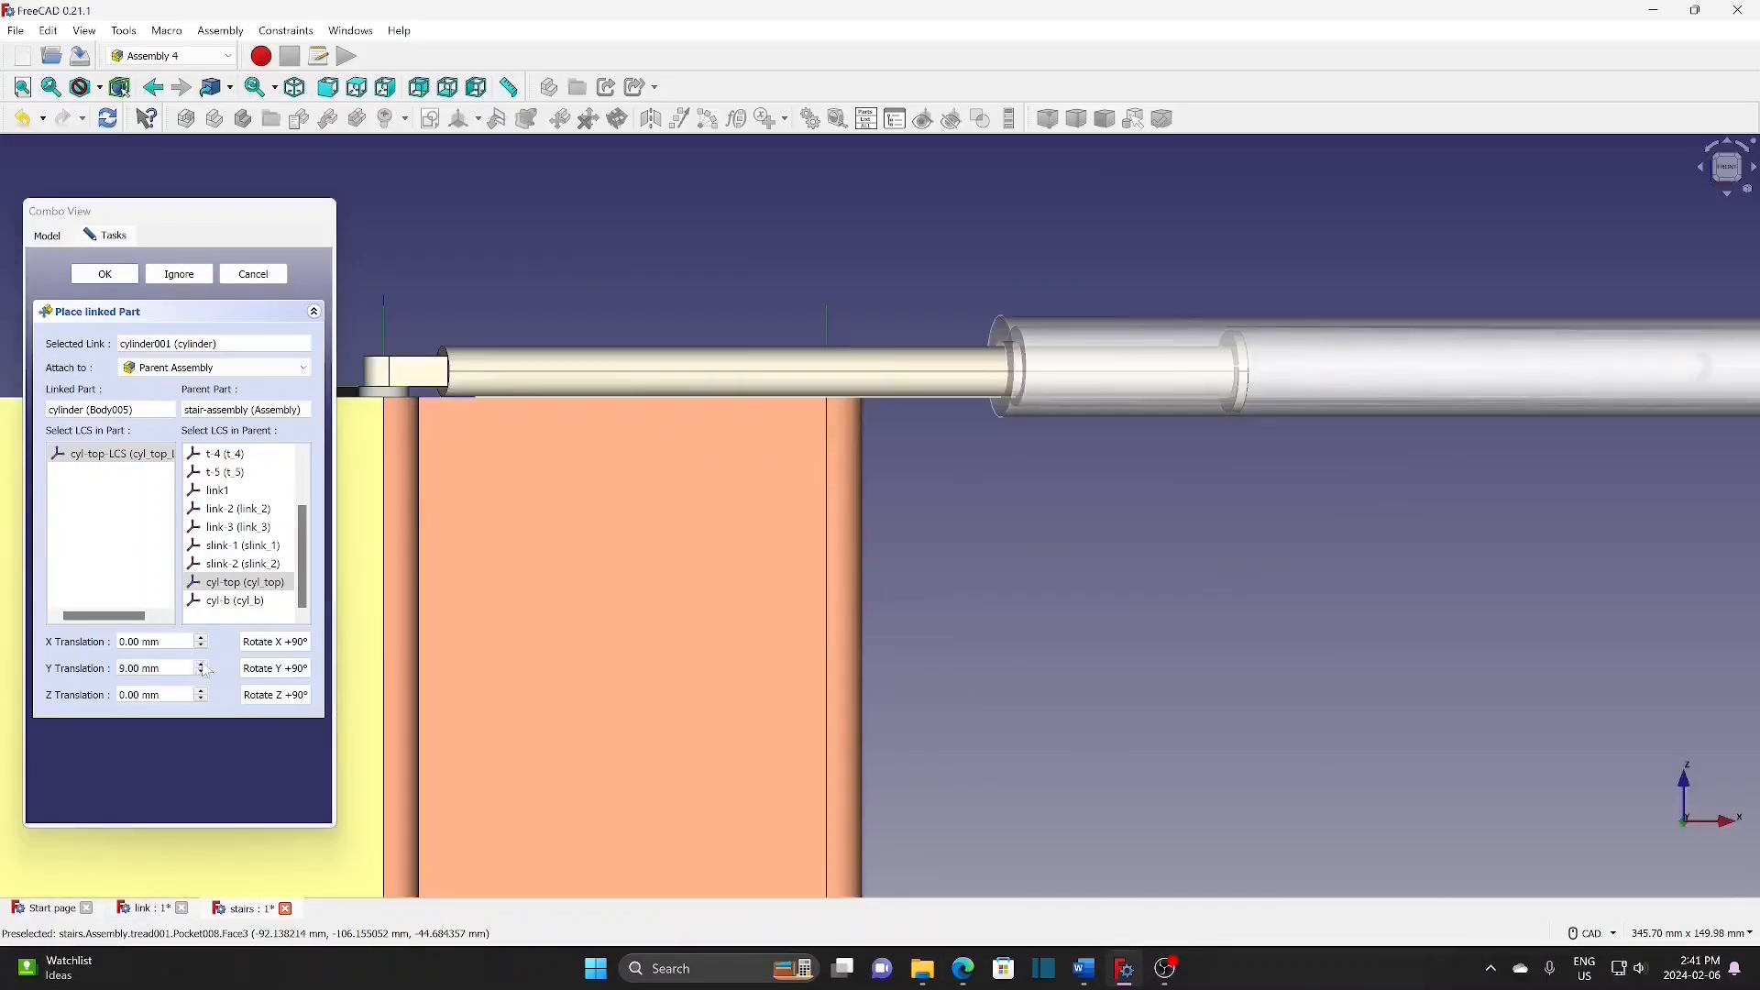
pyautogui.click(201, 665)
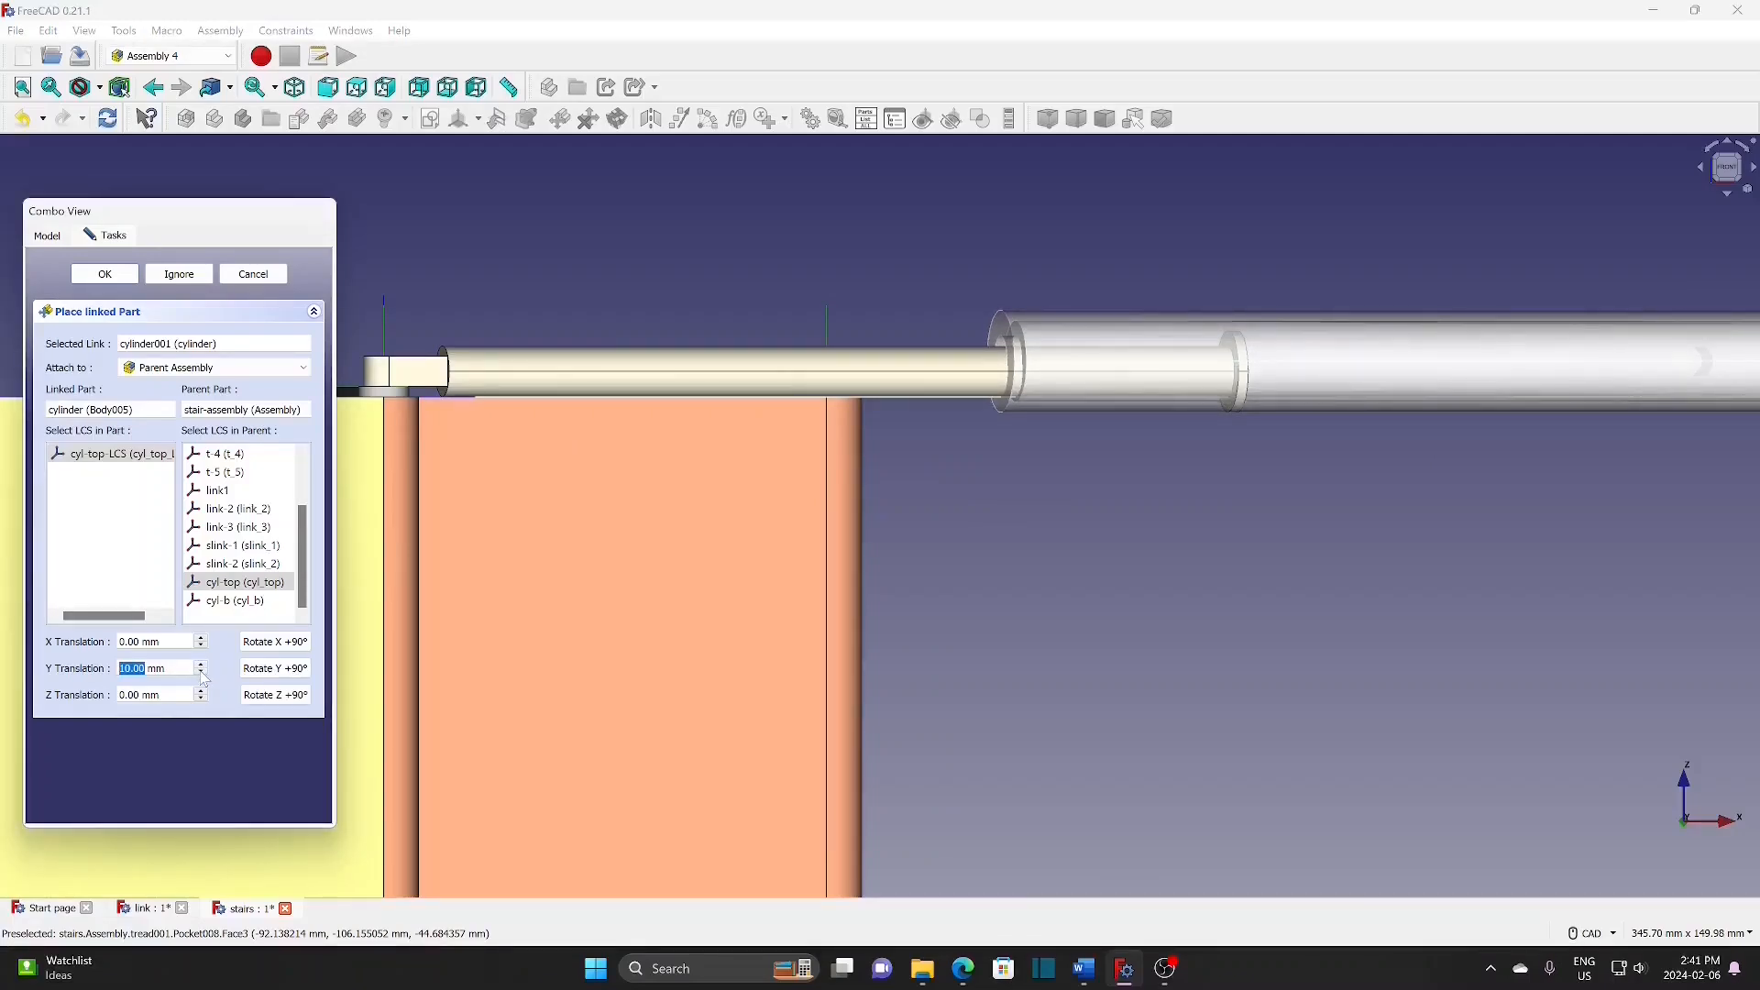
pyautogui.click(202, 676)
pyautogui.click(202, 675)
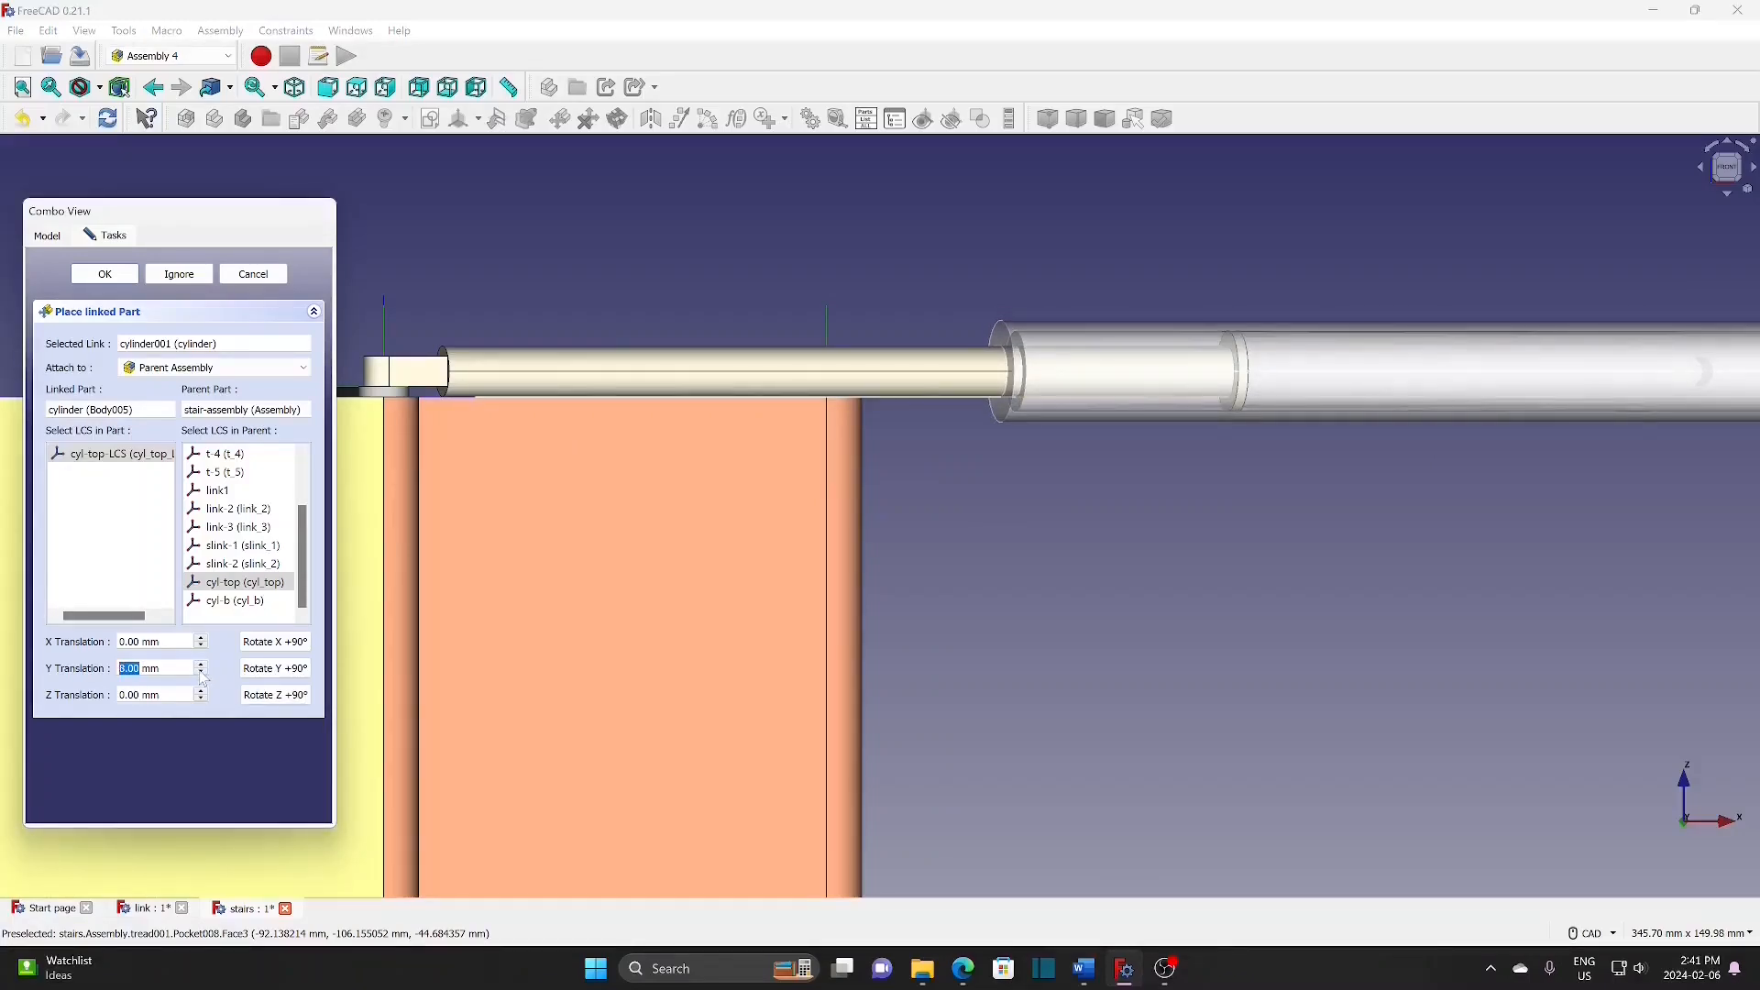
pyautogui.scroll(-3, 1092, 569)
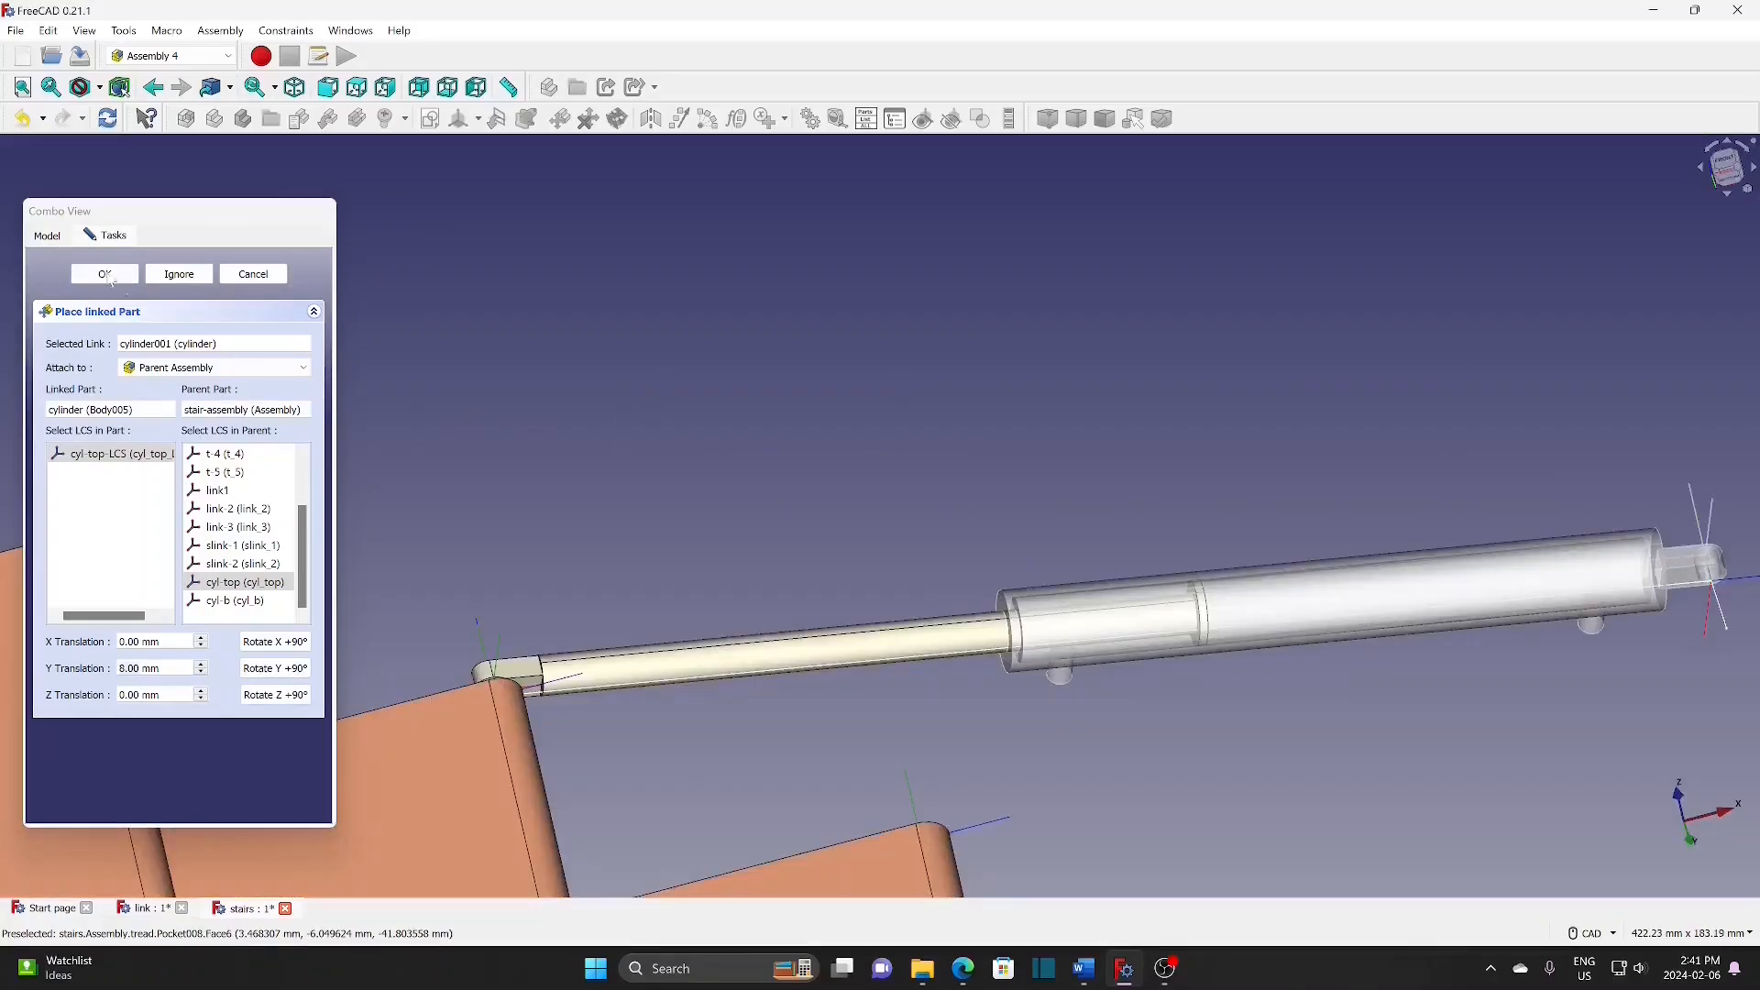
pyautogui.press('Return')
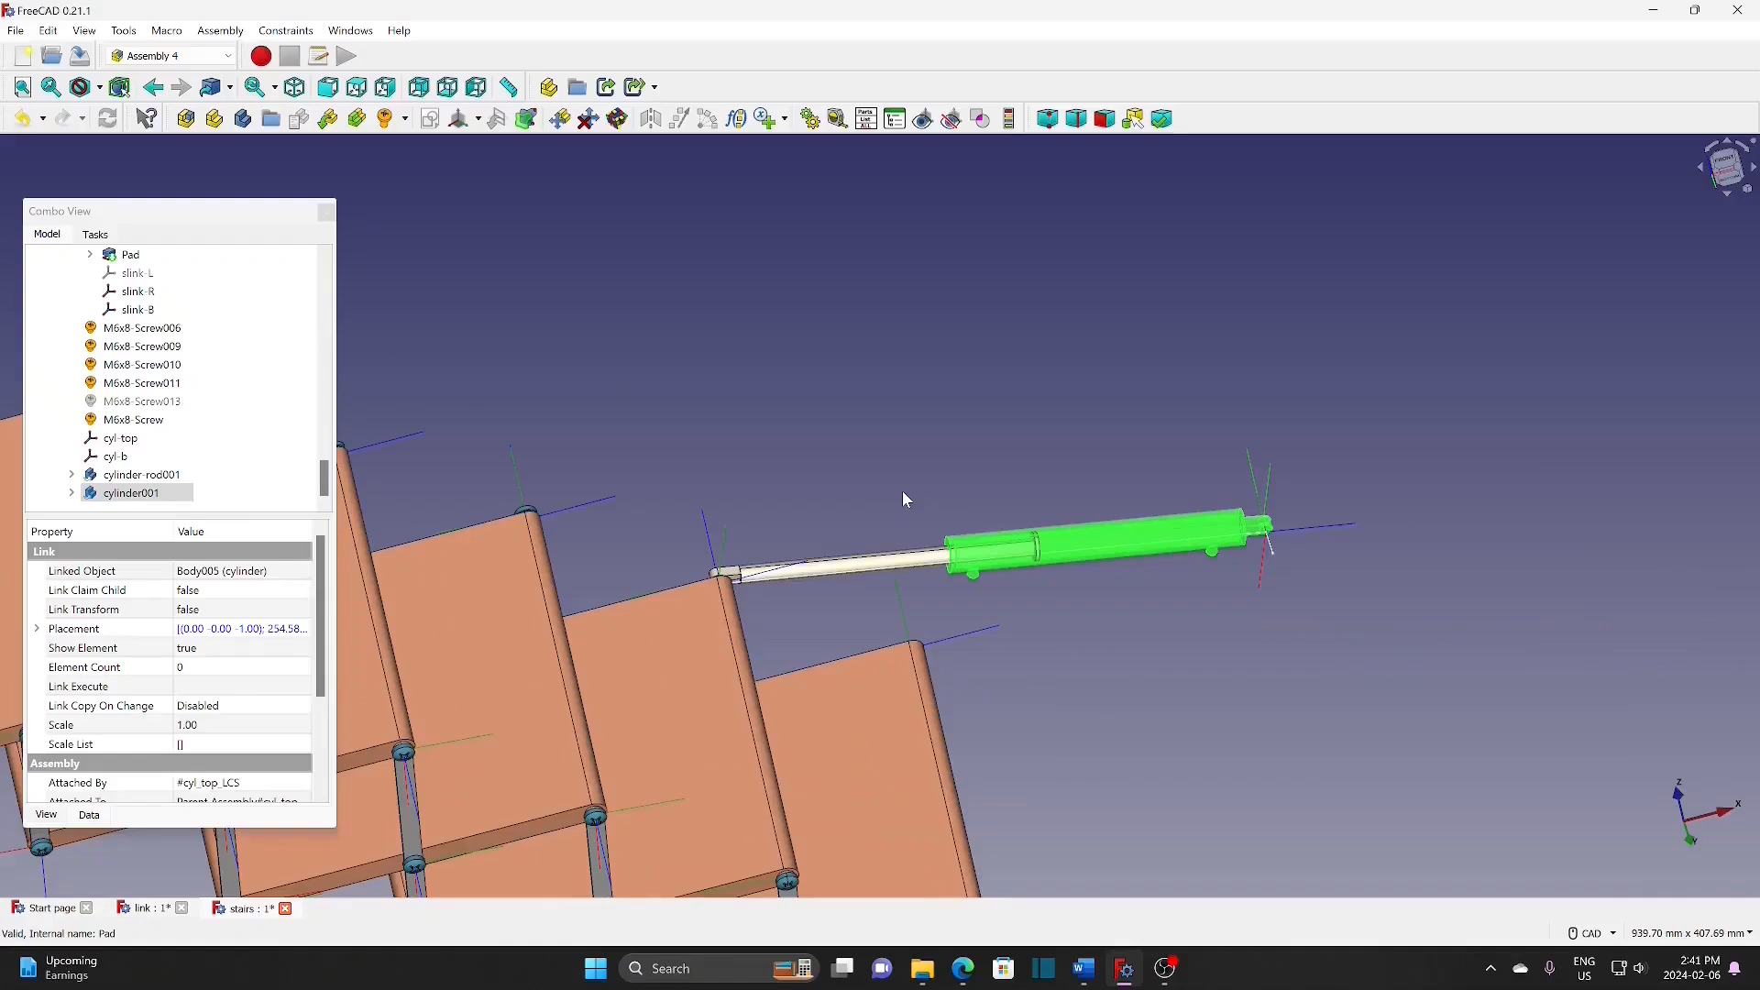
# Step: Orbit to a tilted top view and select the skeleton sketch, fitting the view to it
pyautogui.scroll(-5, 902, 491)
pyautogui.moveTo(902, 491); pyautogui.dragTo(970, 618, button='middle')
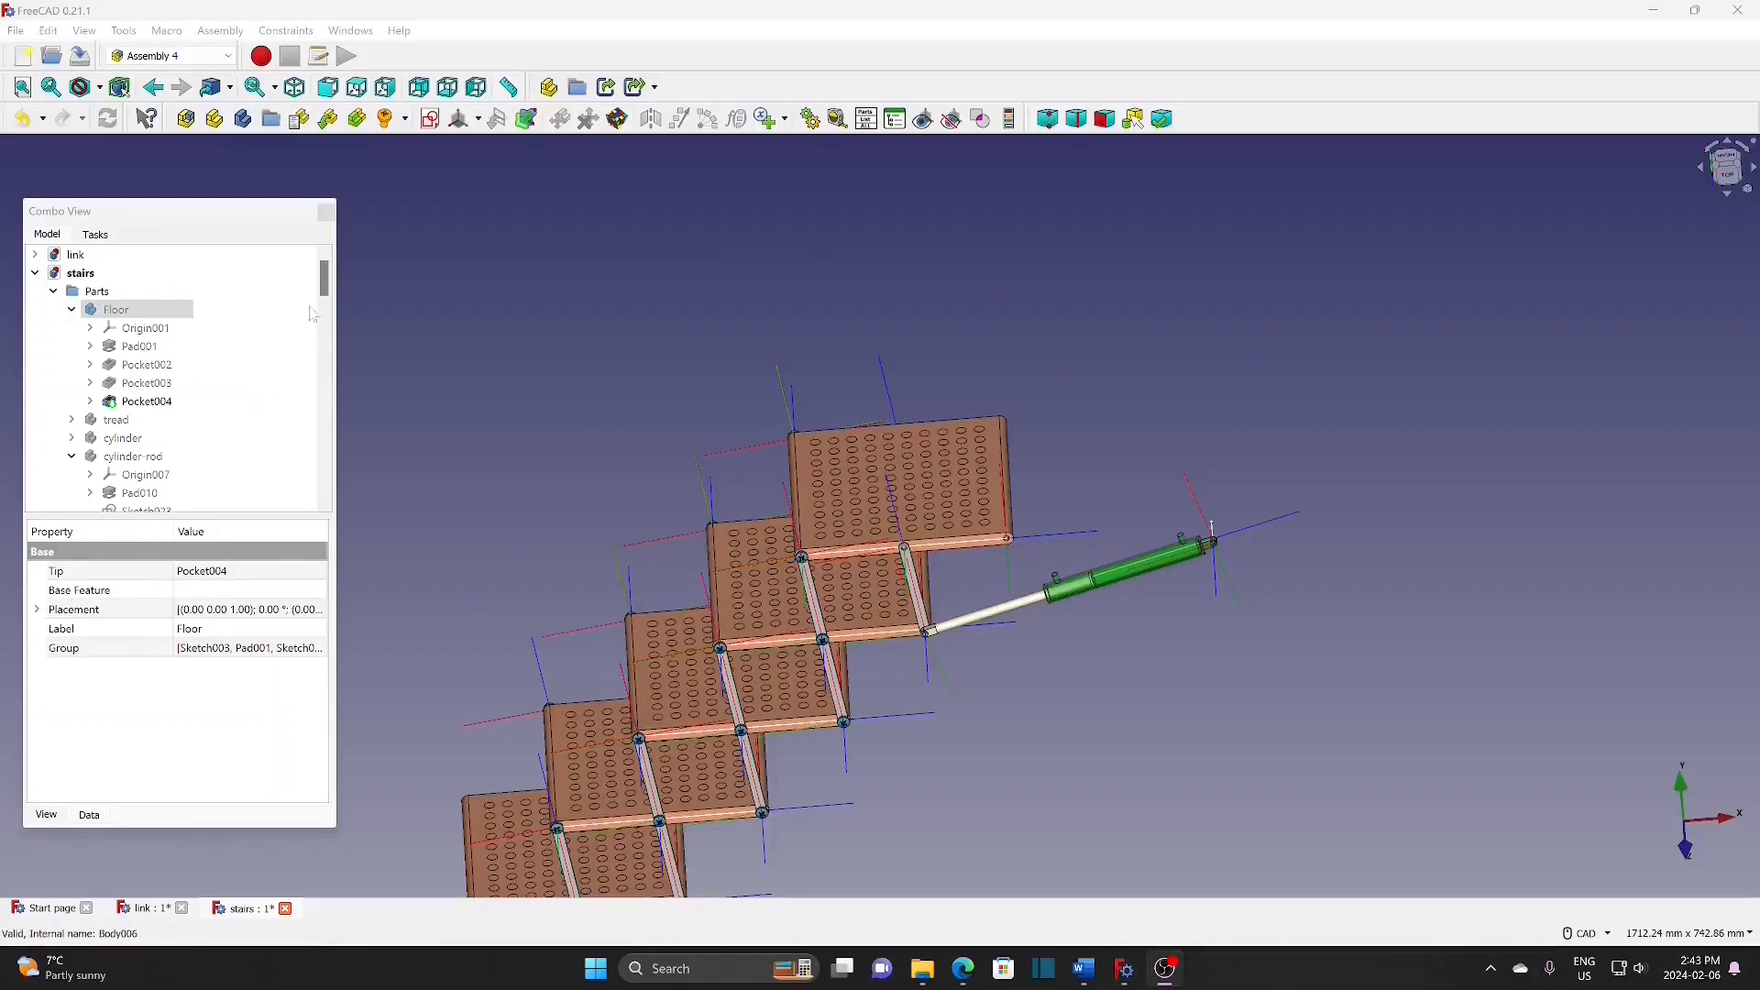
pyautogui.moveTo(326, 284); pyautogui.dragTo(315, 370)
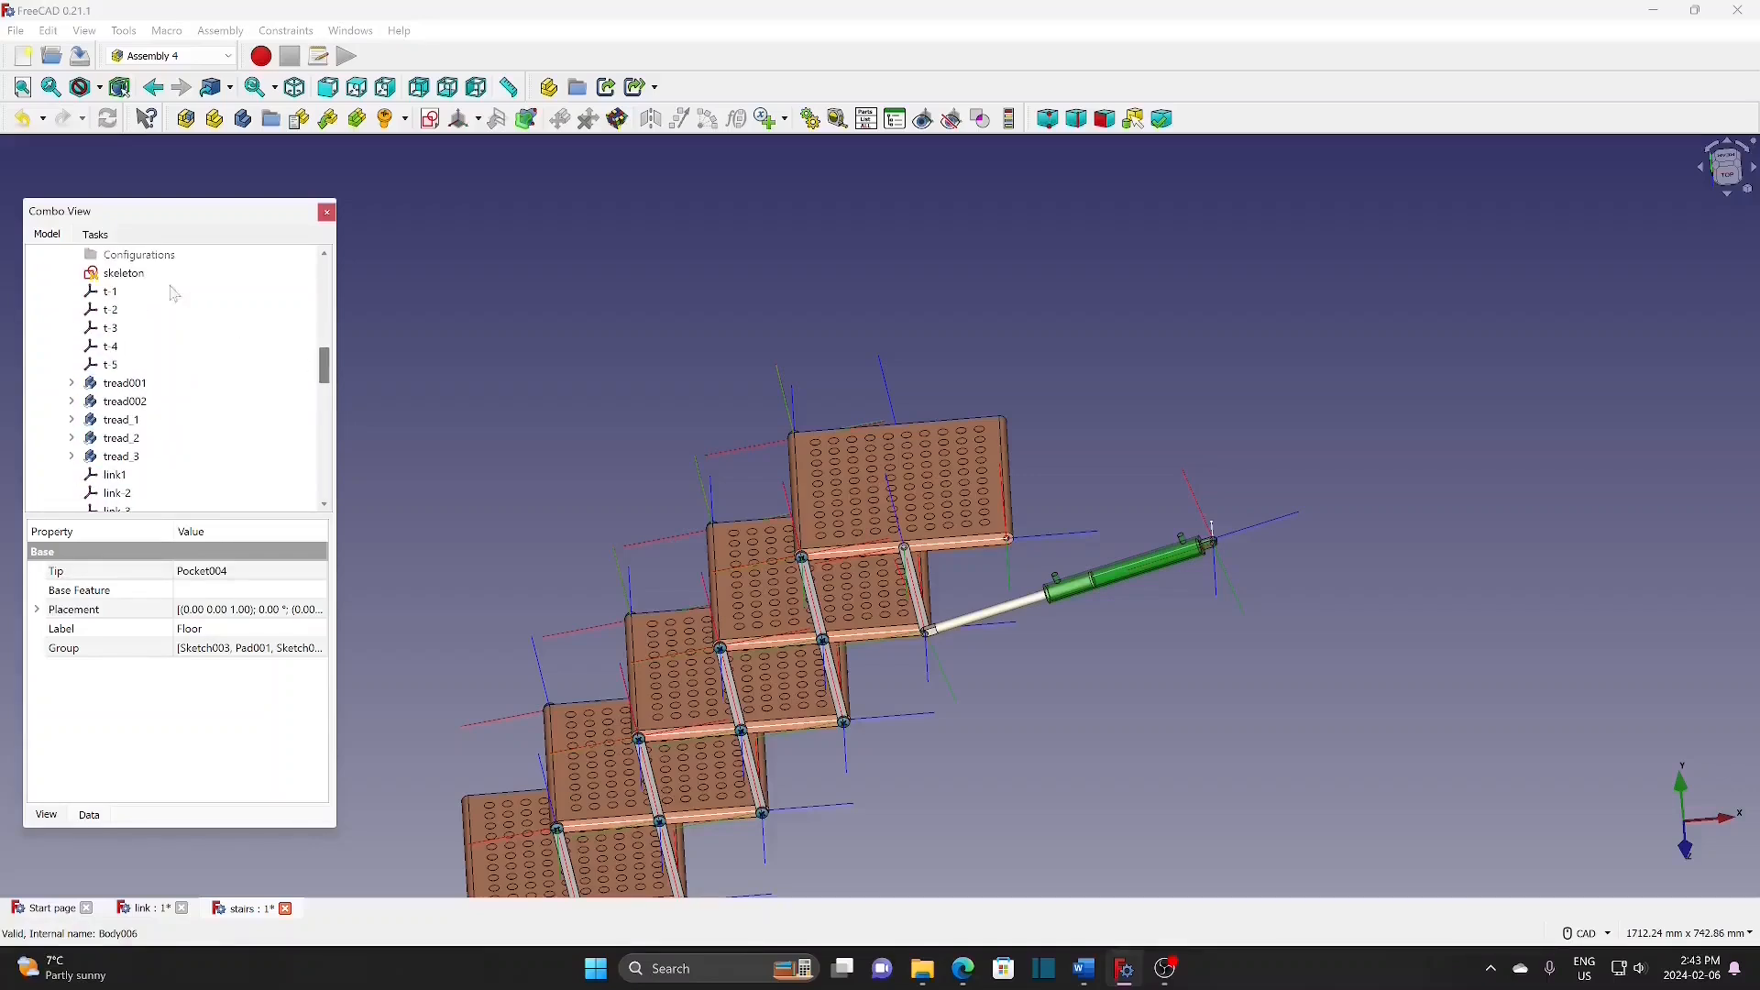
pyautogui.click(138, 273)
pyautogui.press('v')
pyautogui.press('s')
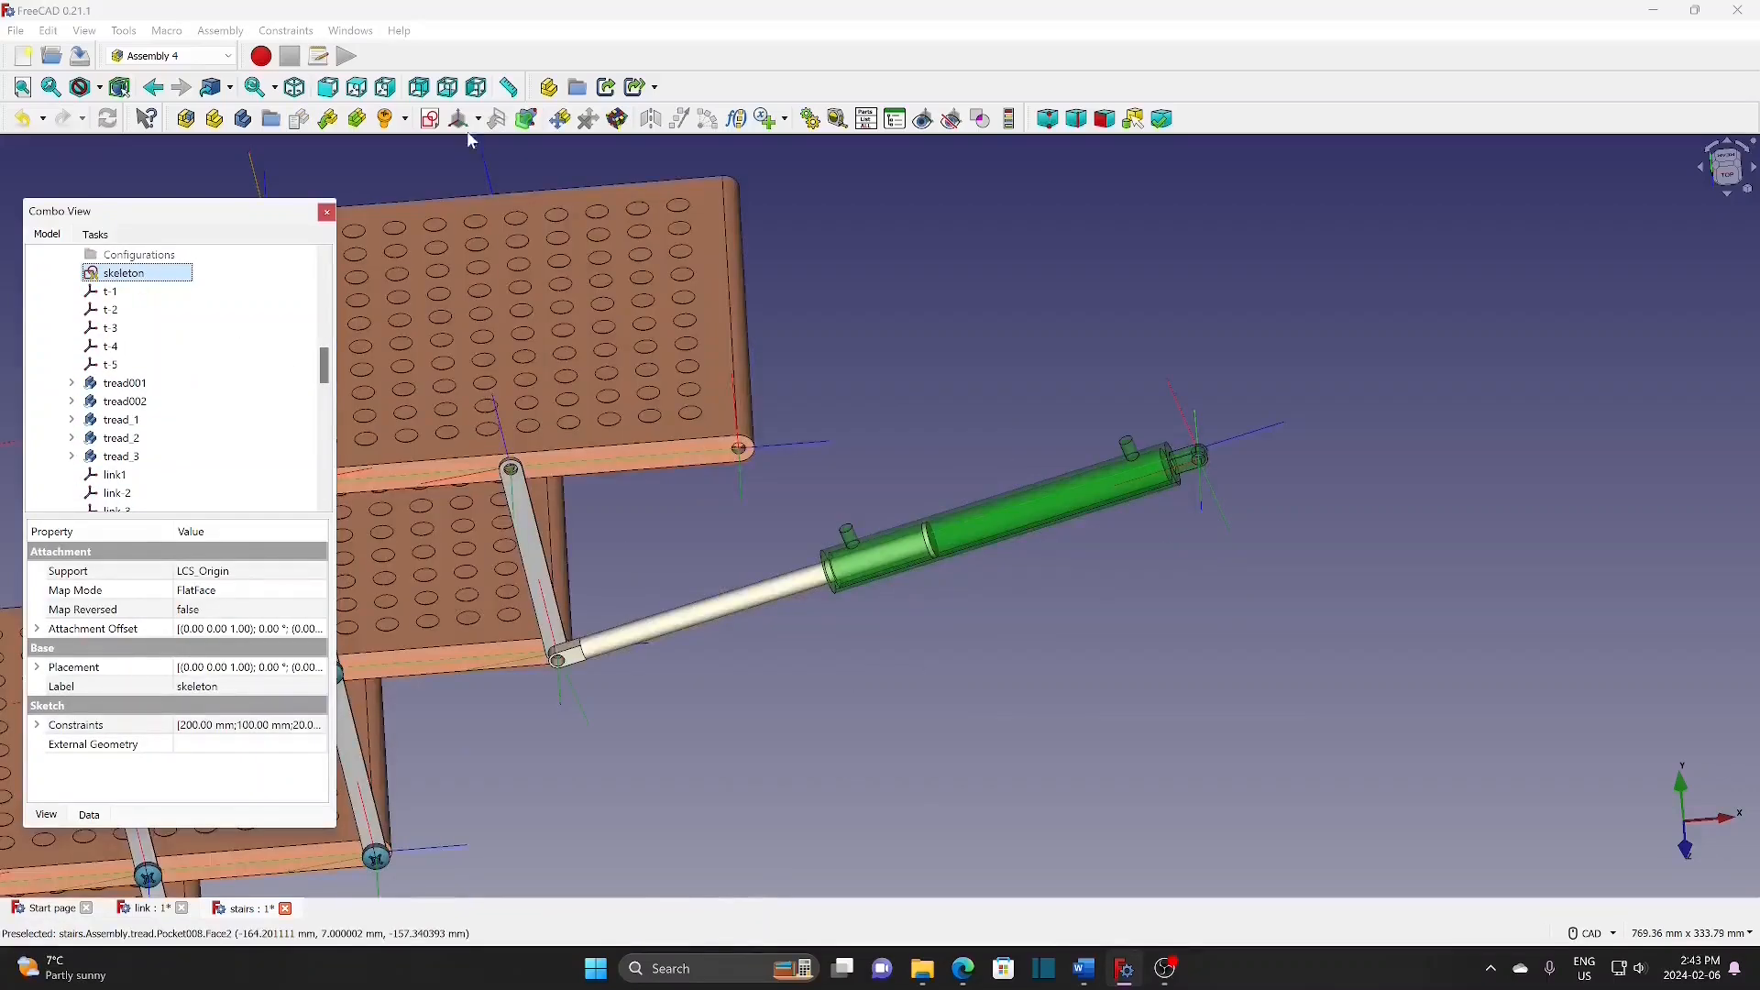
# Step: Create a cyl-support coordinate system on the skeleton, attached Z tangent to Edge6
pyautogui.click(477, 119)
pyautogui.click(493, 144)
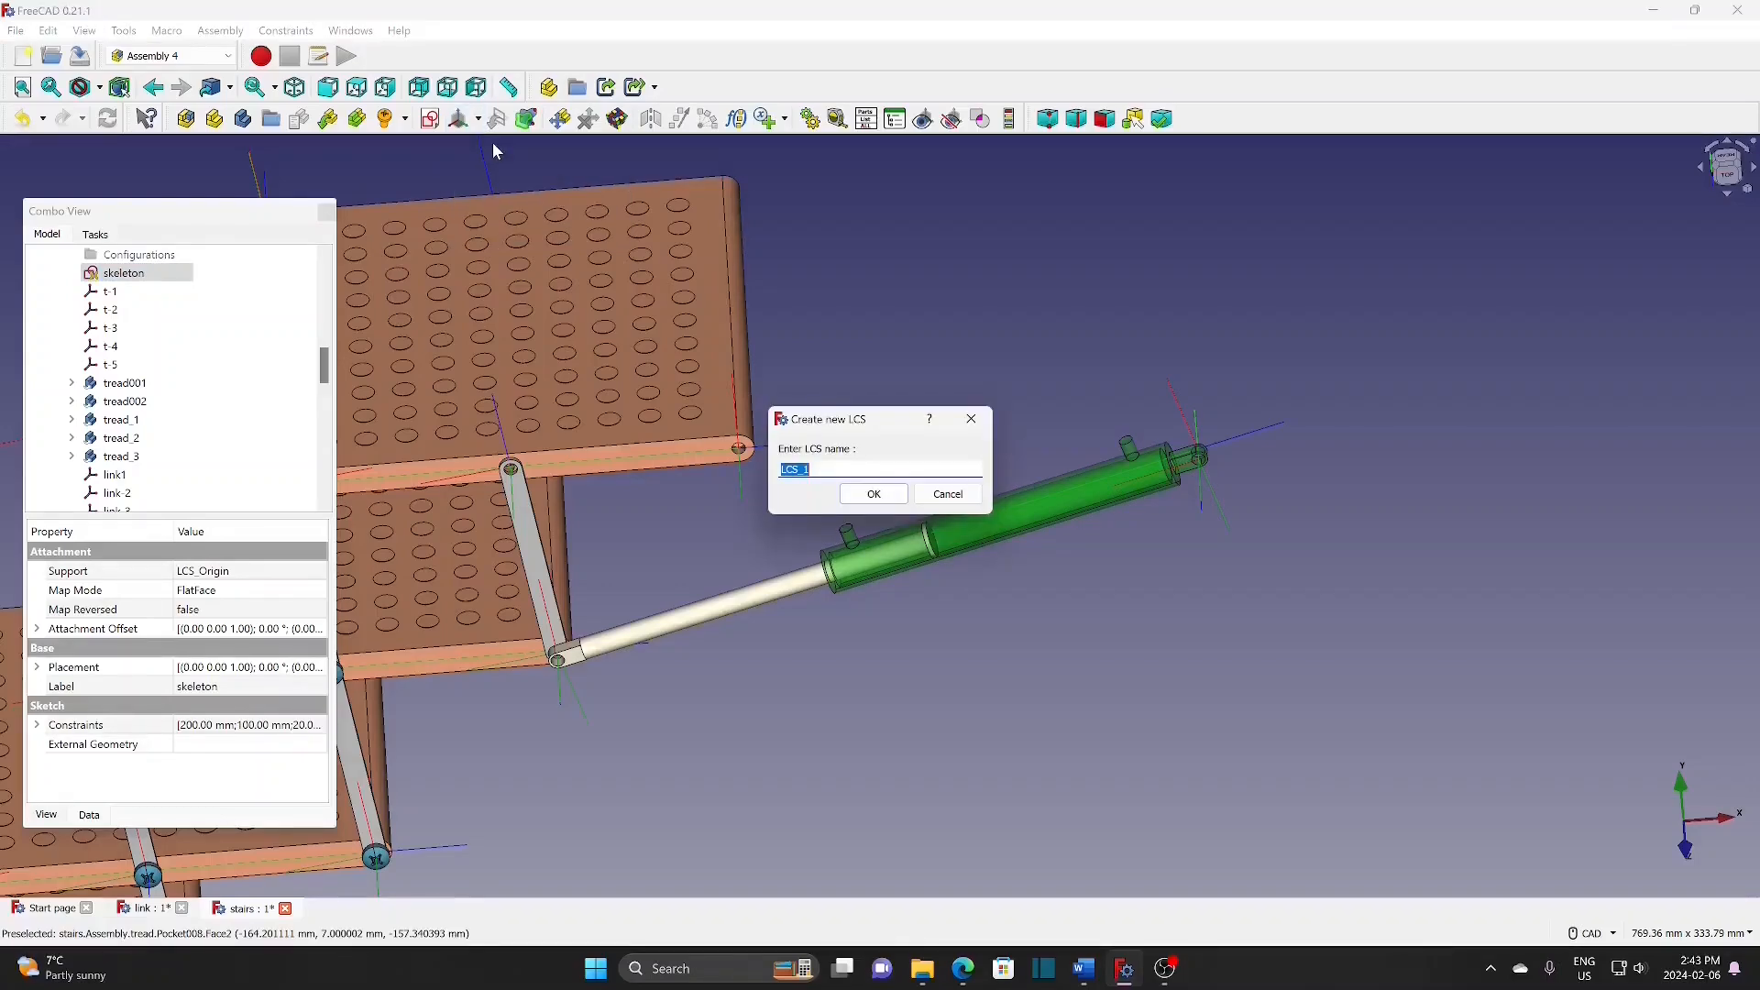
pyautogui.write('cyl-support')
pyautogui.click(876, 495)
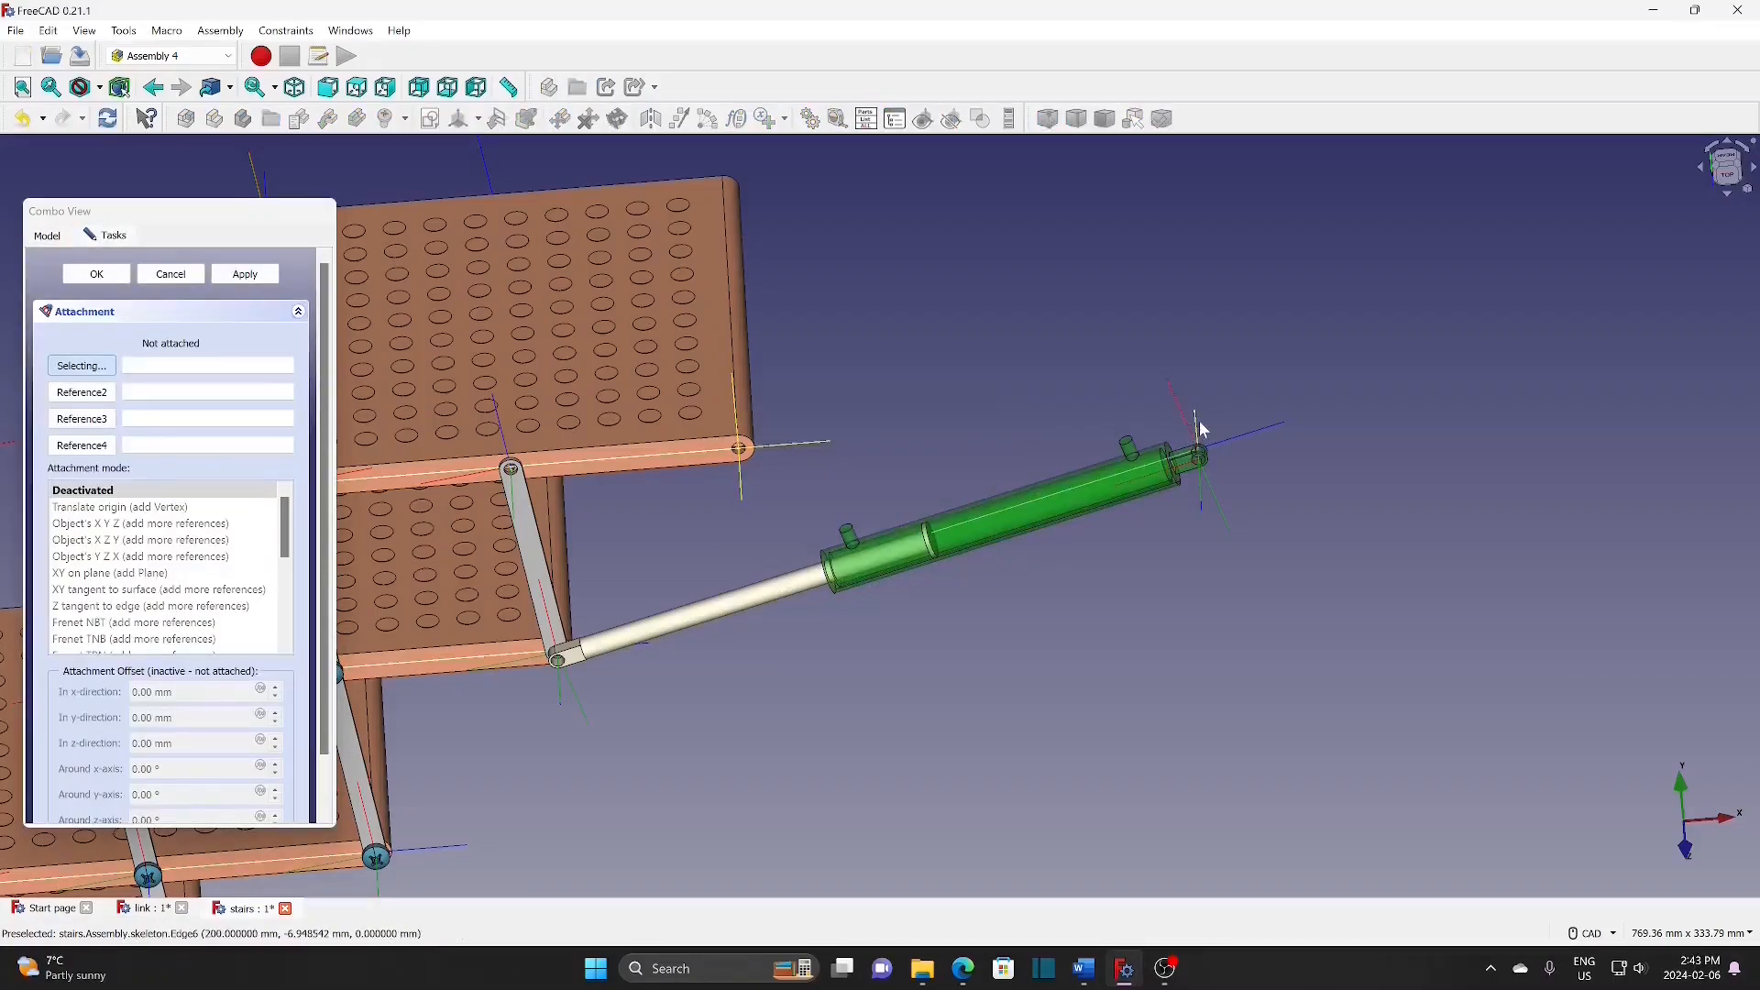
pyautogui.click(1198, 432)
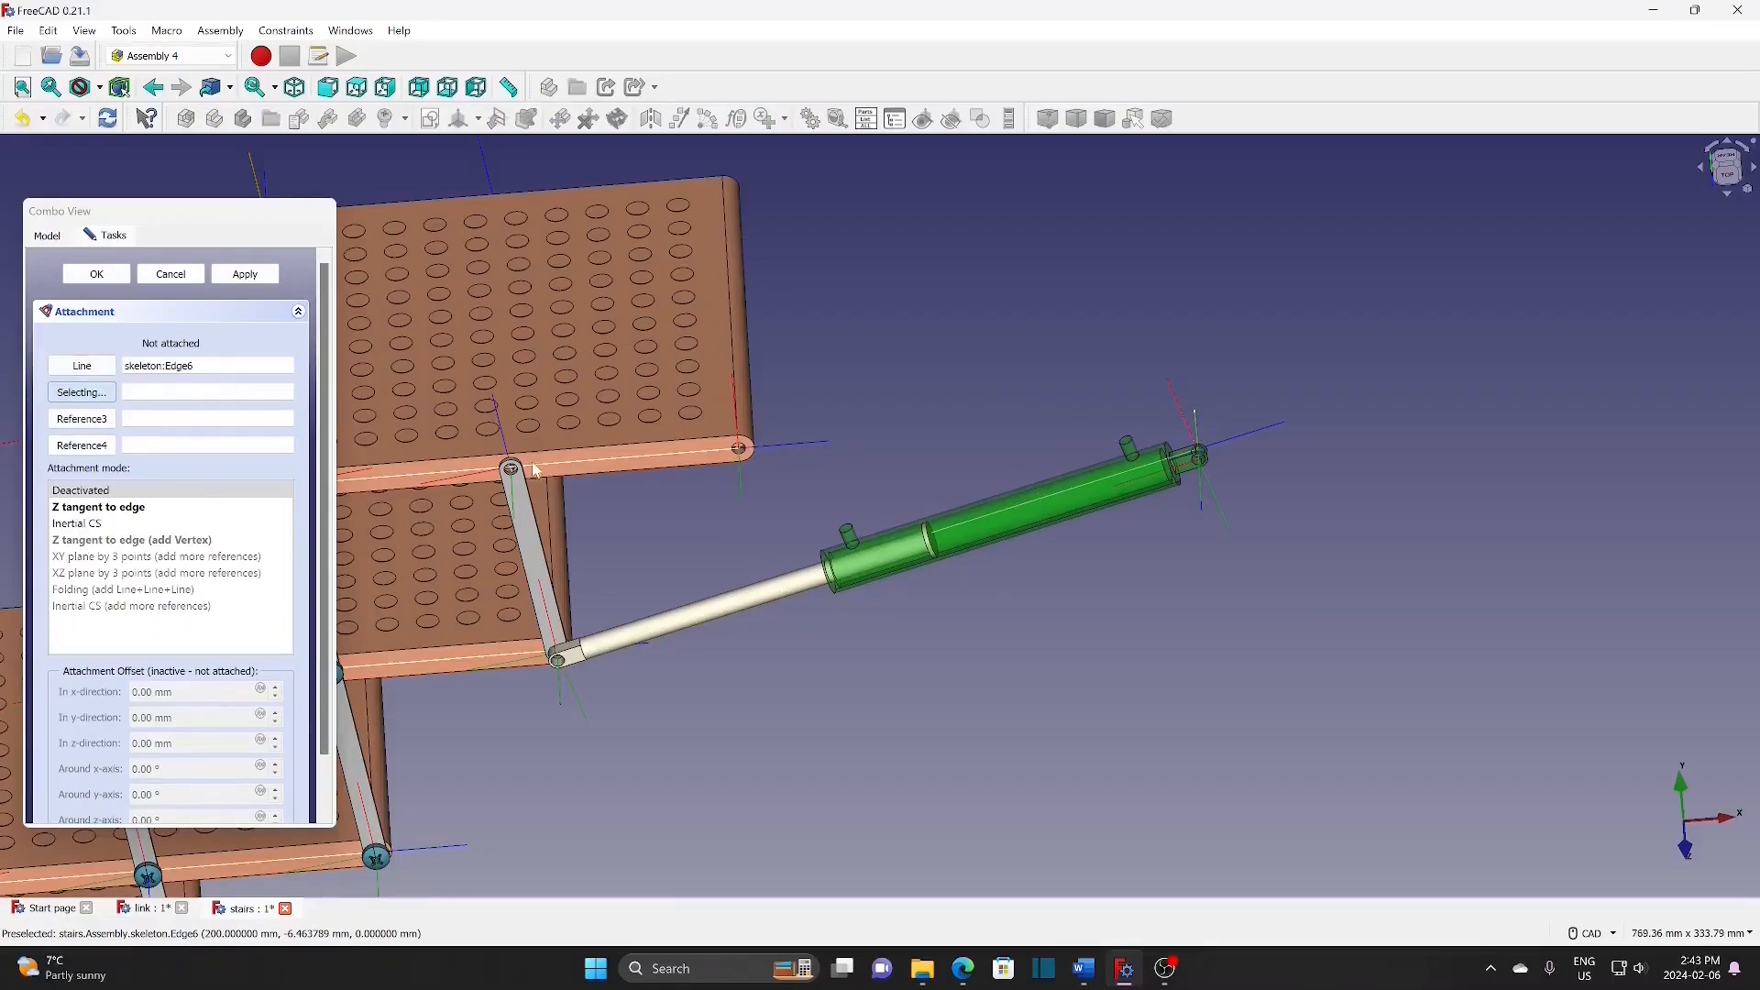
pyautogui.click(101, 507)
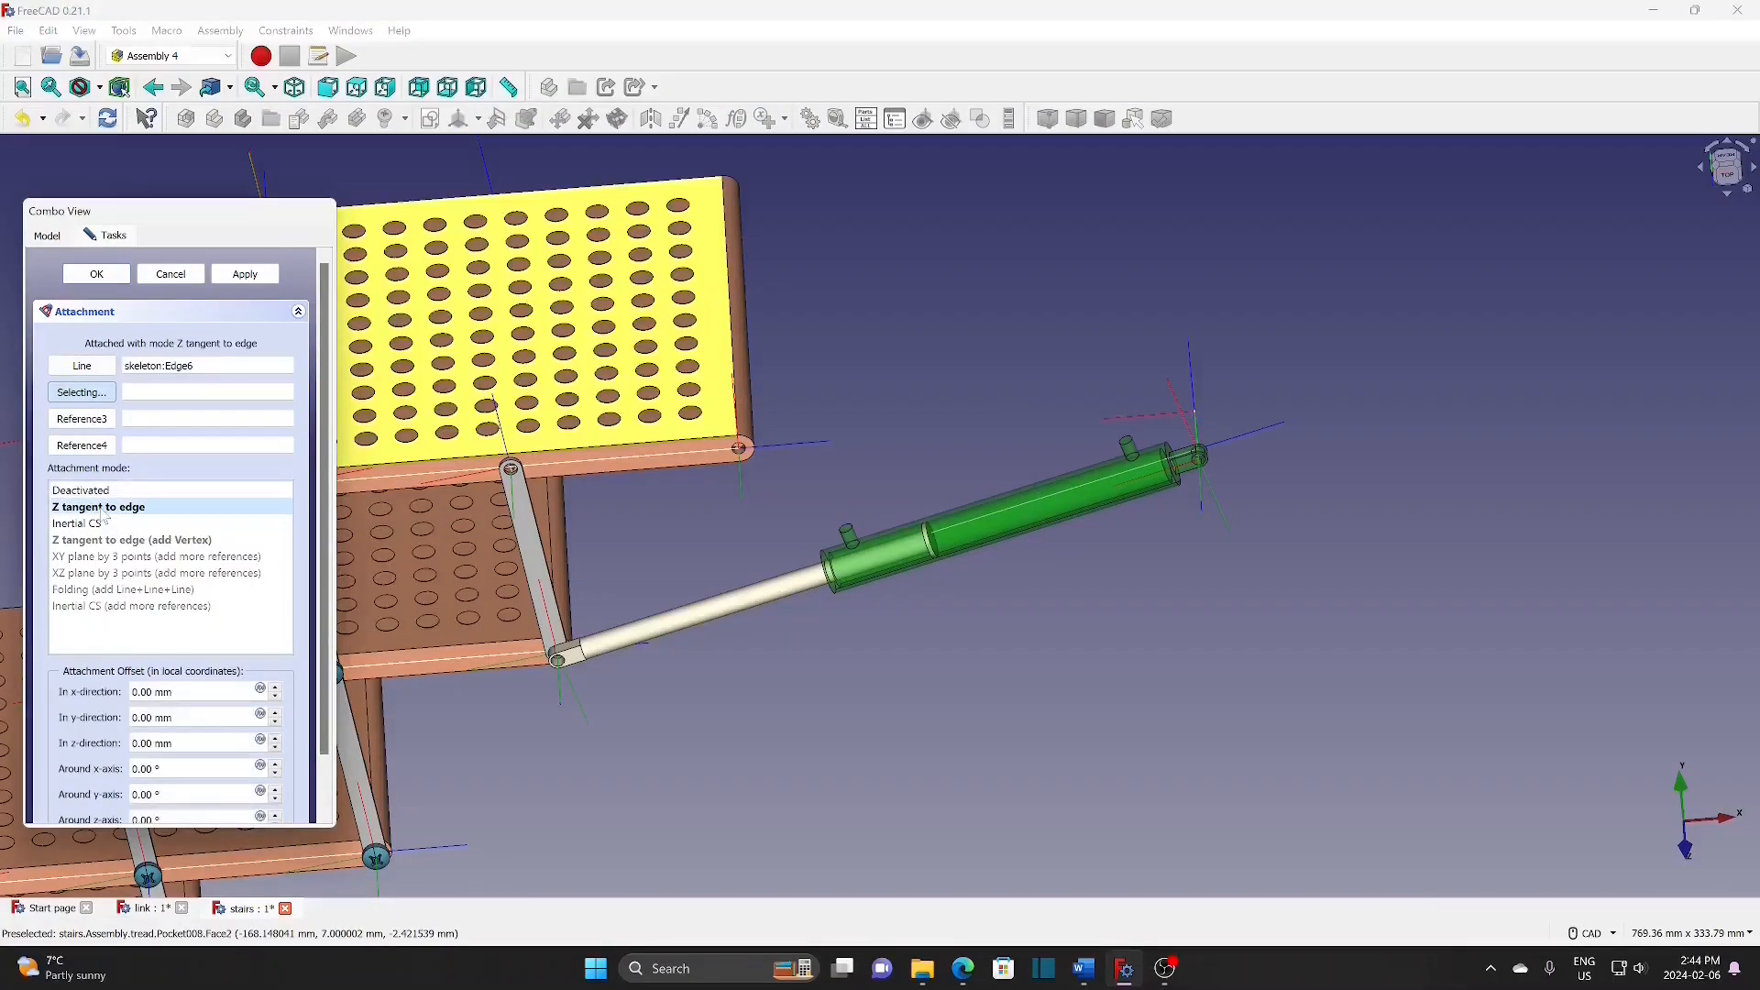
pyautogui.click(113, 275)
pyautogui.scroll(-5, 138, 413)
pyautogui.click(122, 475)
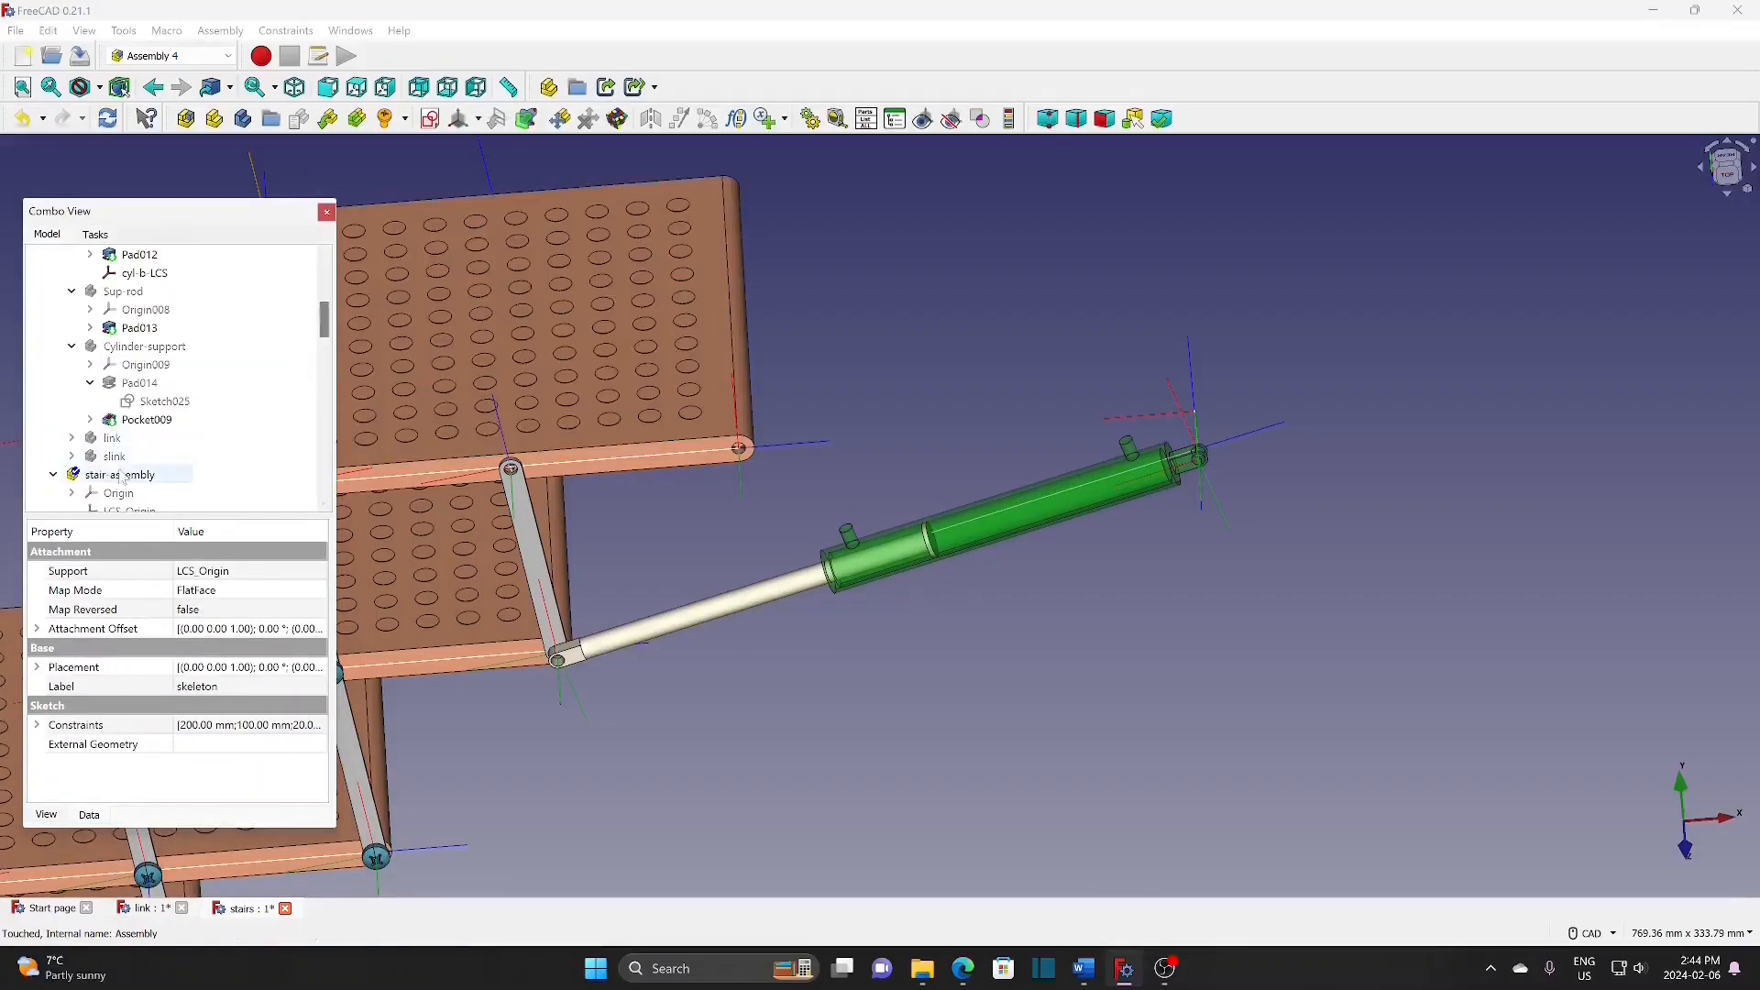
# Step: Hide the stair assembly and select the Cylinder-support body
pyautogui.click(119, 475)
pyautogui.press('space')
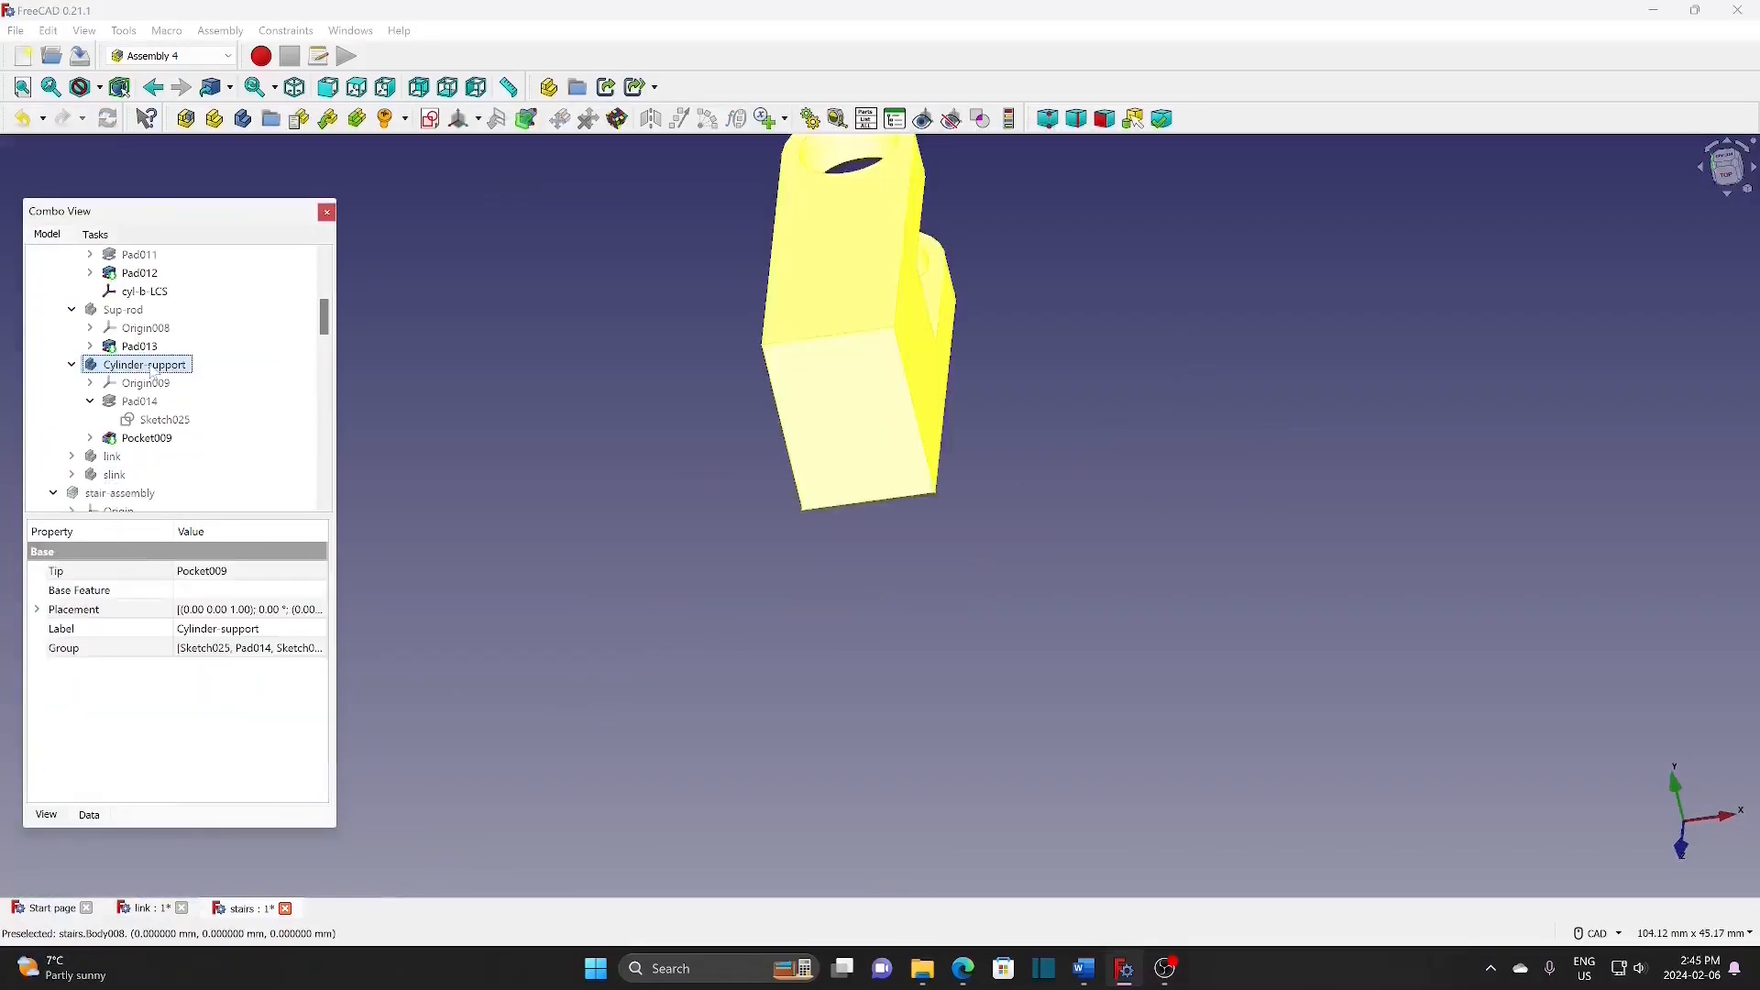
pyautogui.click(719, 454)
pyautogui.scroll(2, 722, 409)
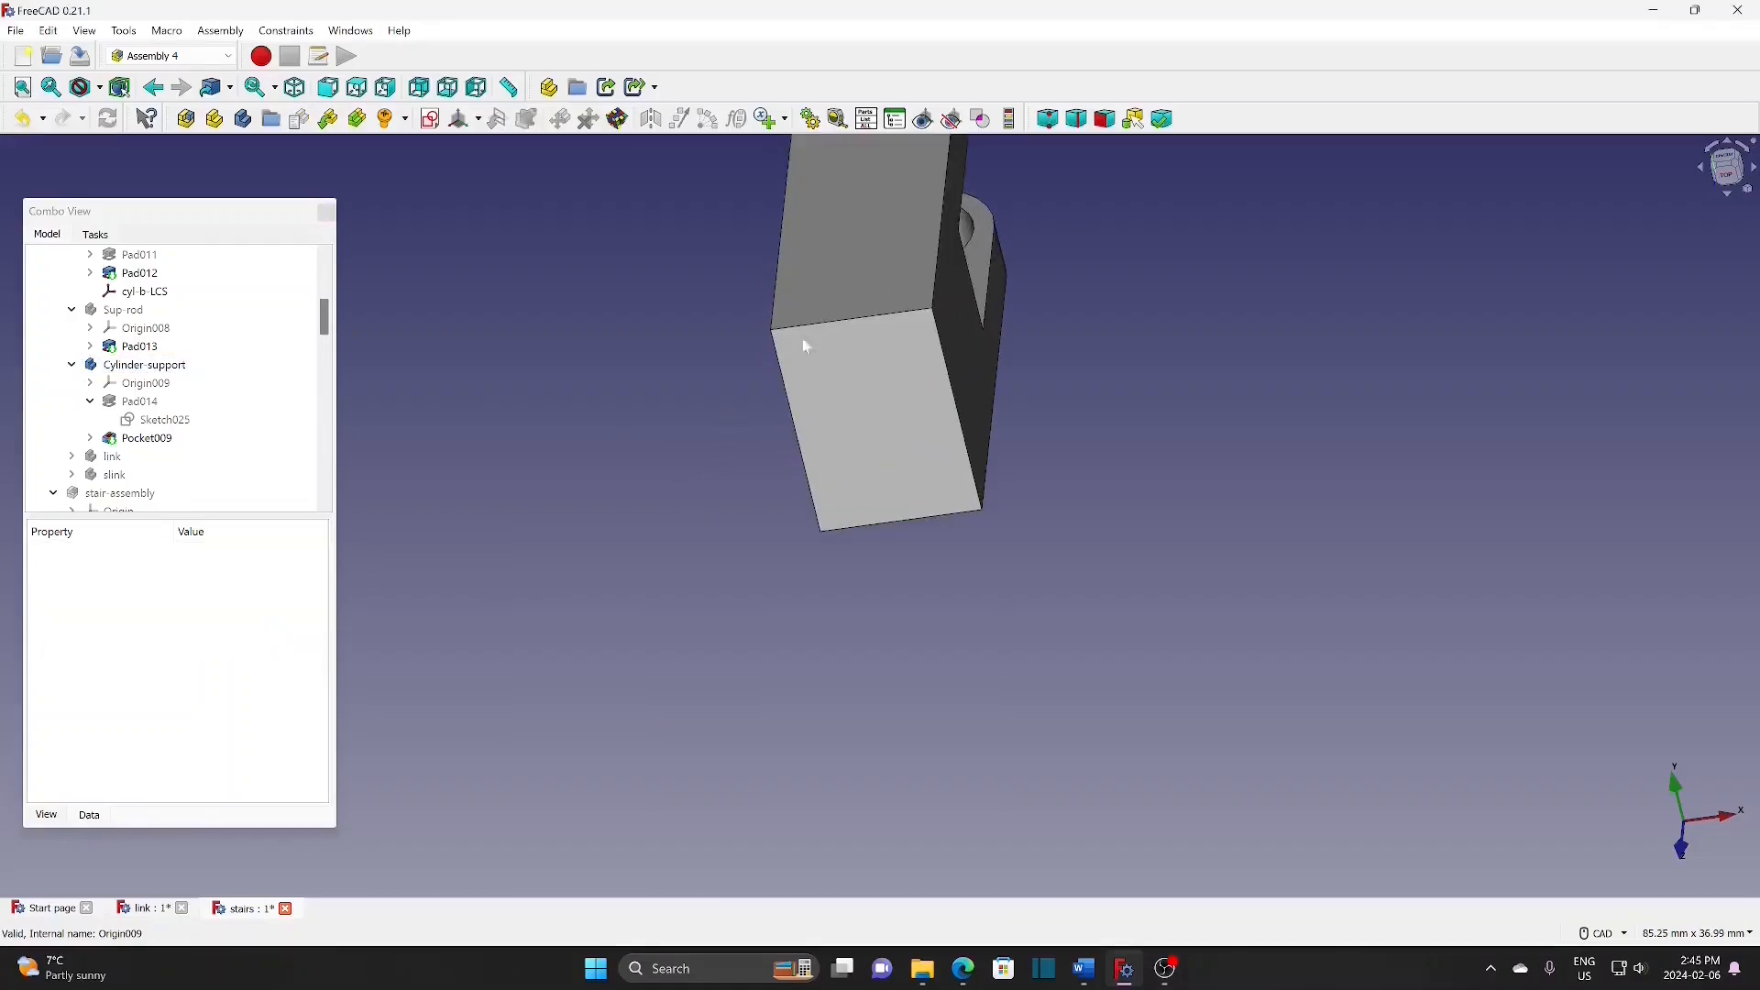
pyautogui.click(142, 366)
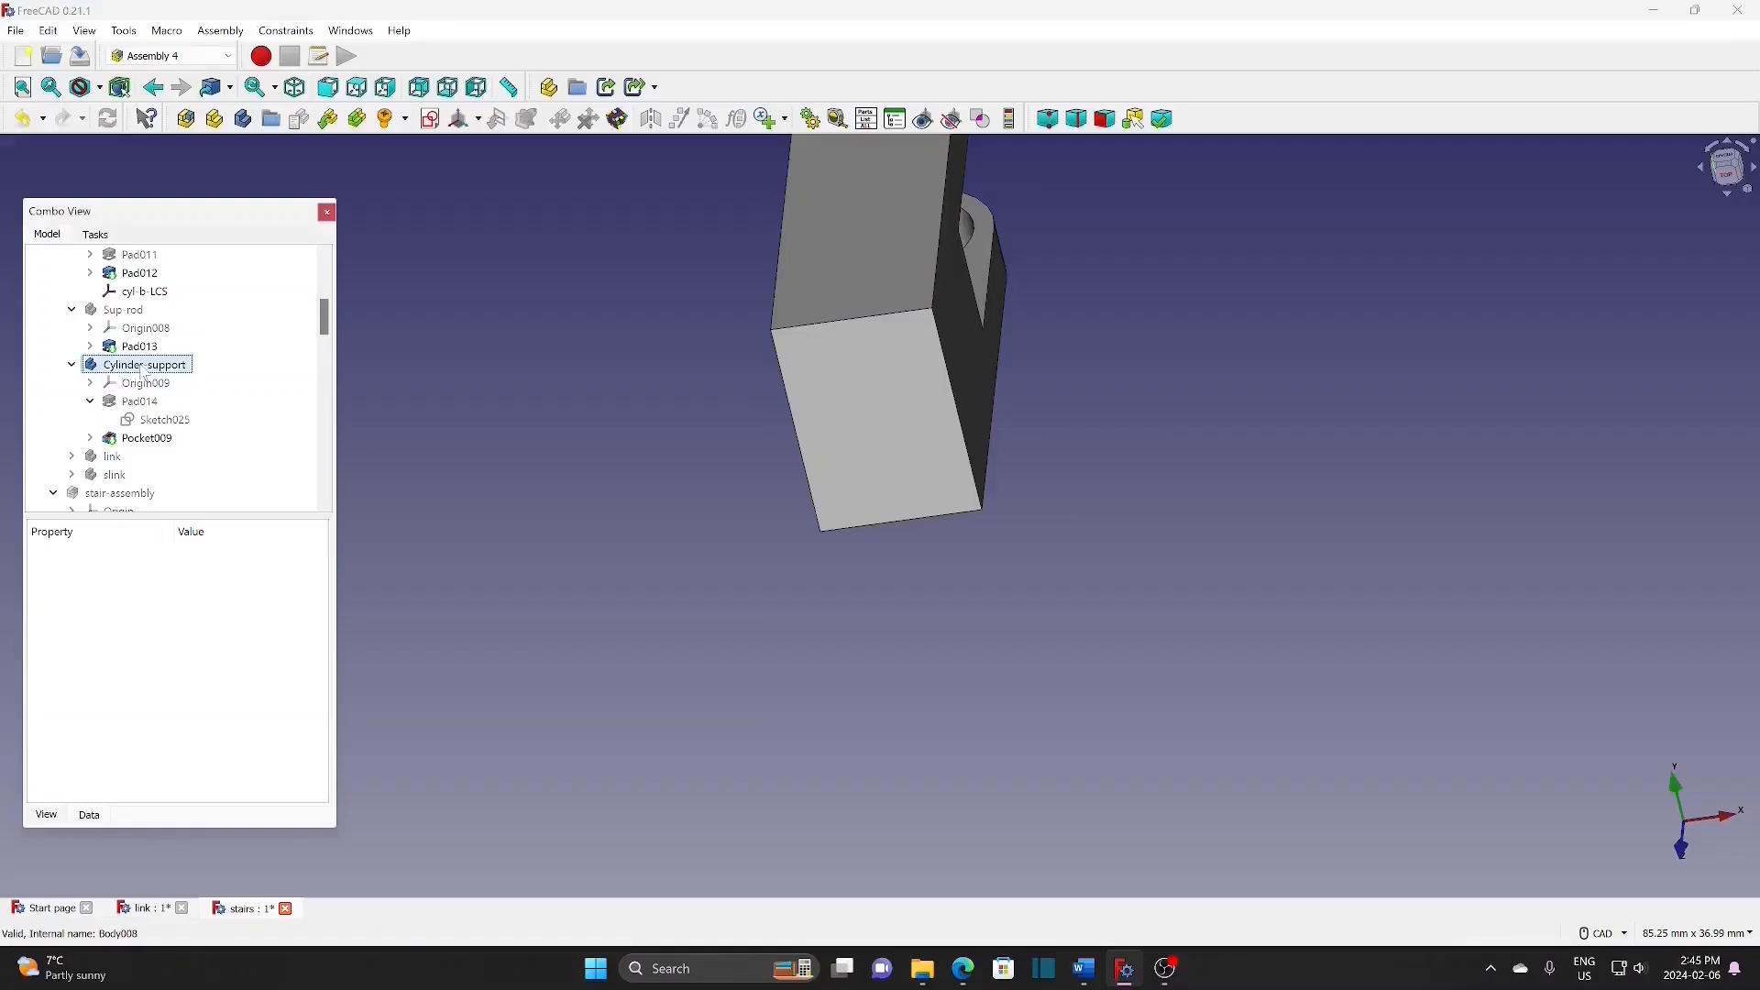
# Step: Create cyl-sup-LCS in Cylinder-support, attached in Inertial CS mode to two bottom edges
pyautogui.click(478, 120)
pyautogui.click(475, 142)
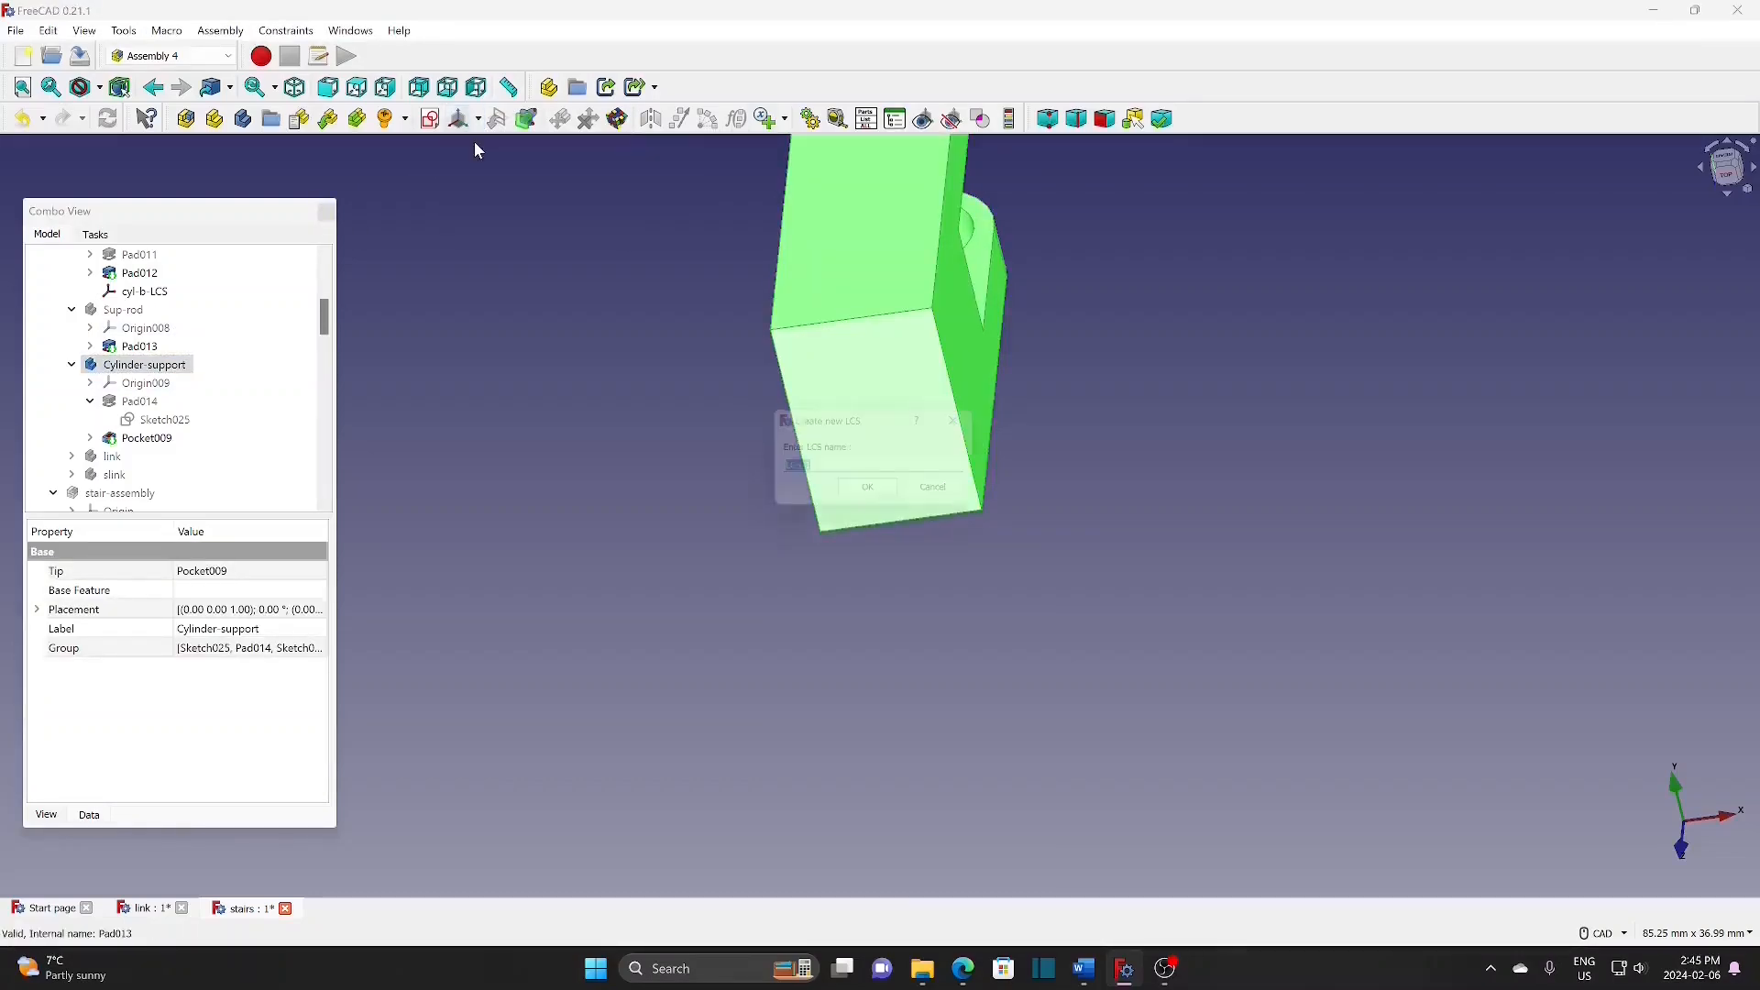
pyautogui.write('cyl-sup-')
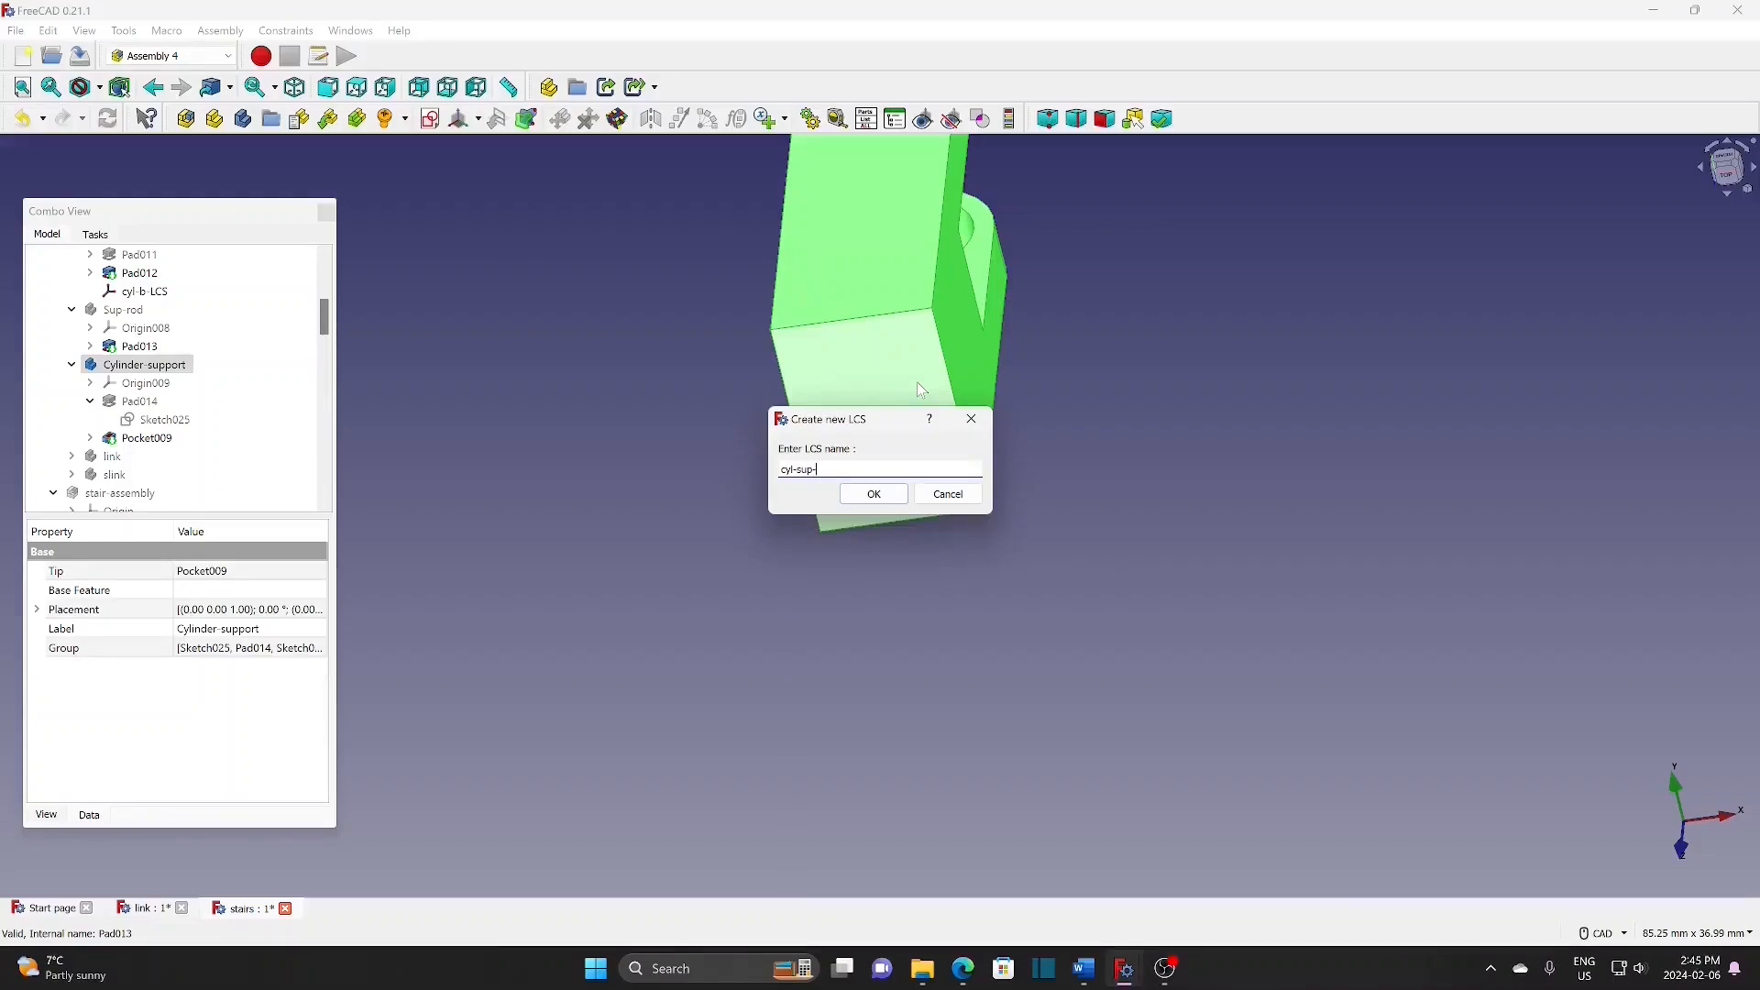
pyautogui.click(878, 492)
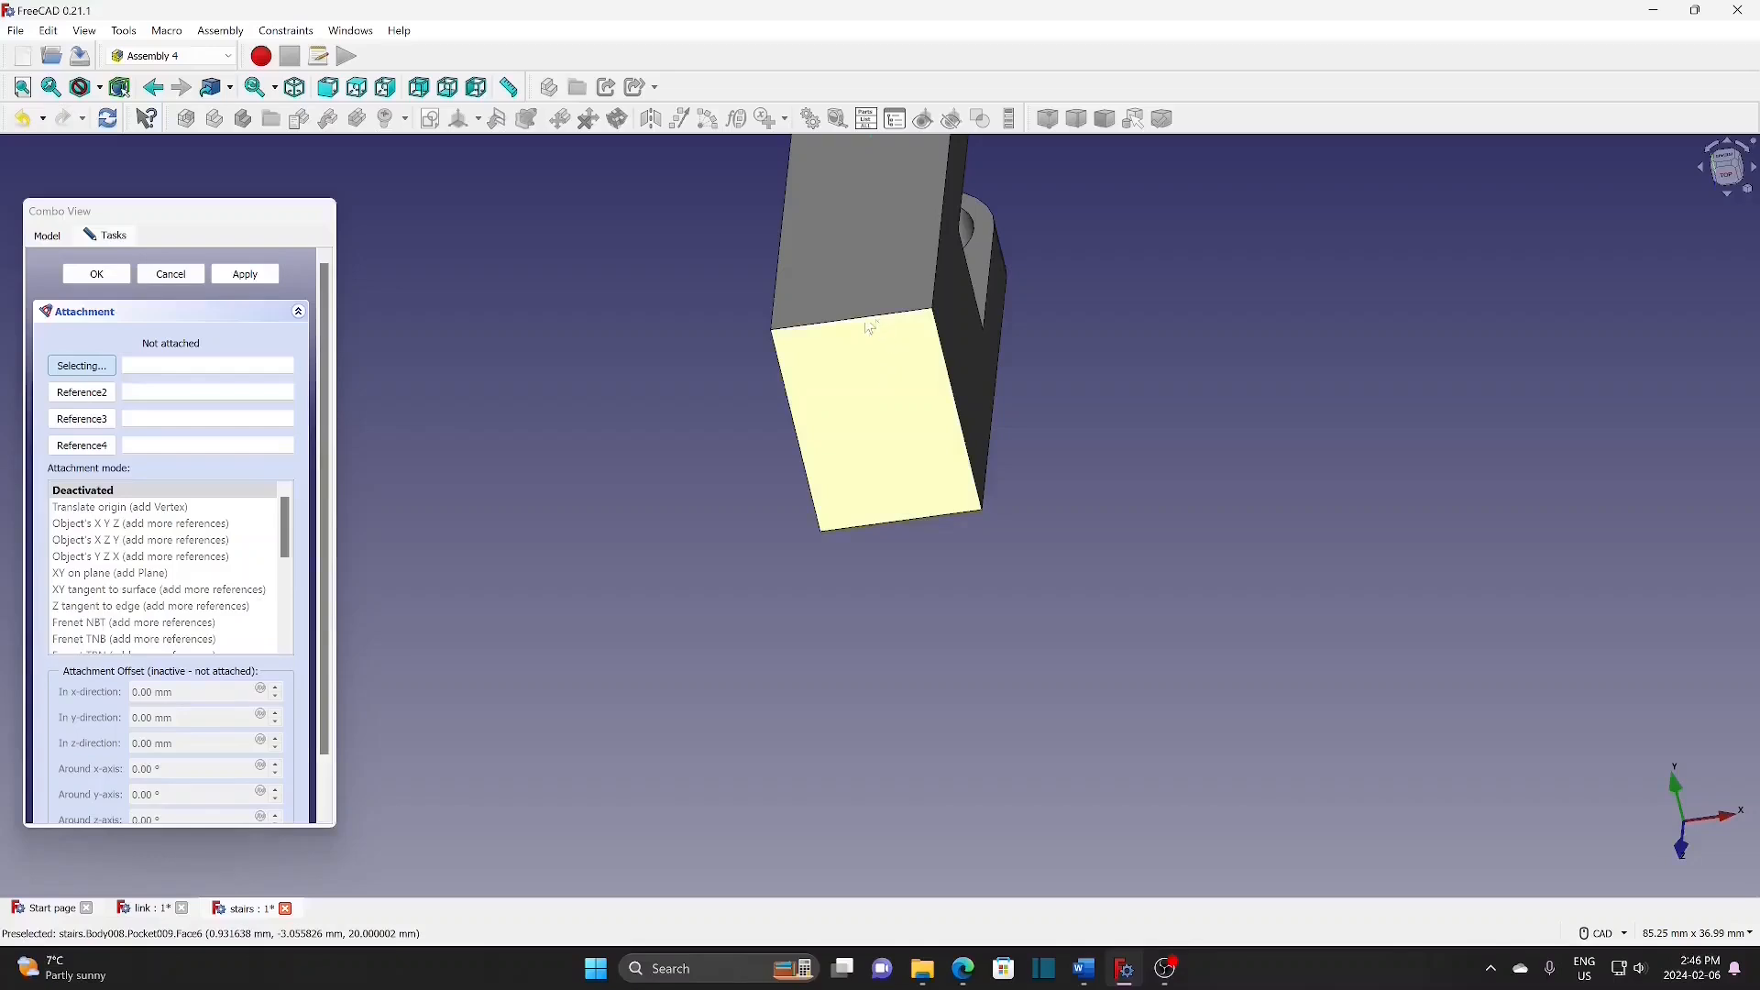
pyautogui.click(867, 323)
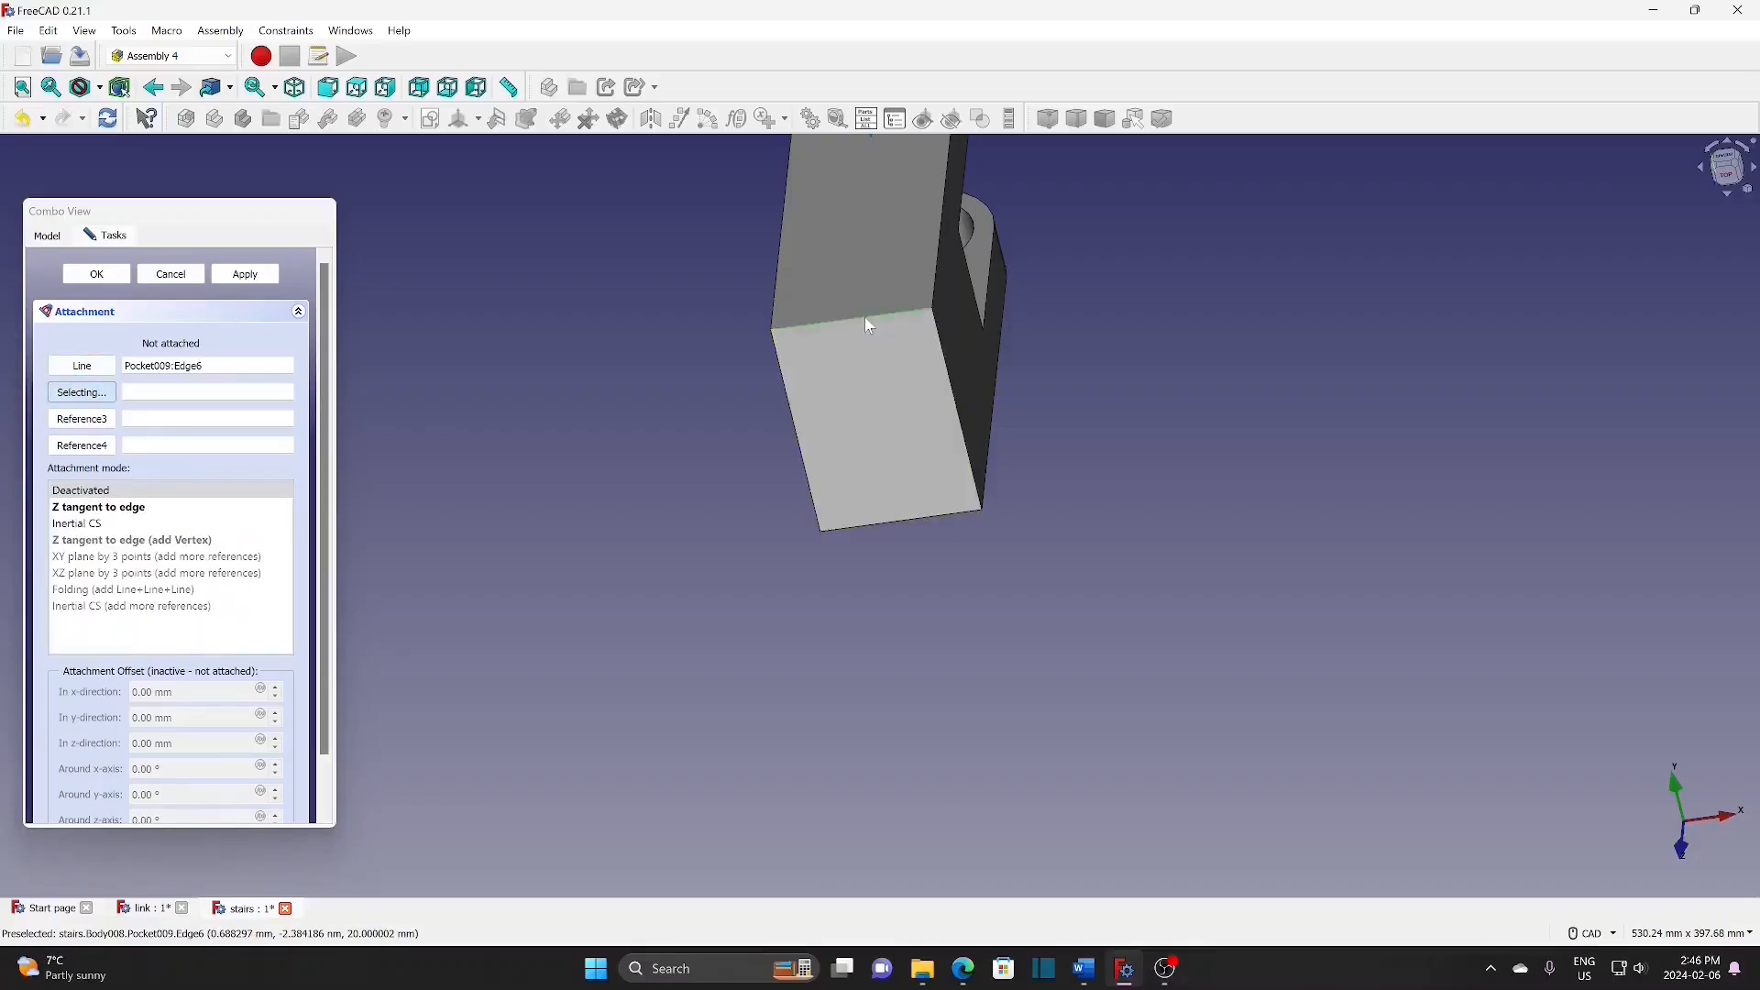
pyautogui.click(884, 521)
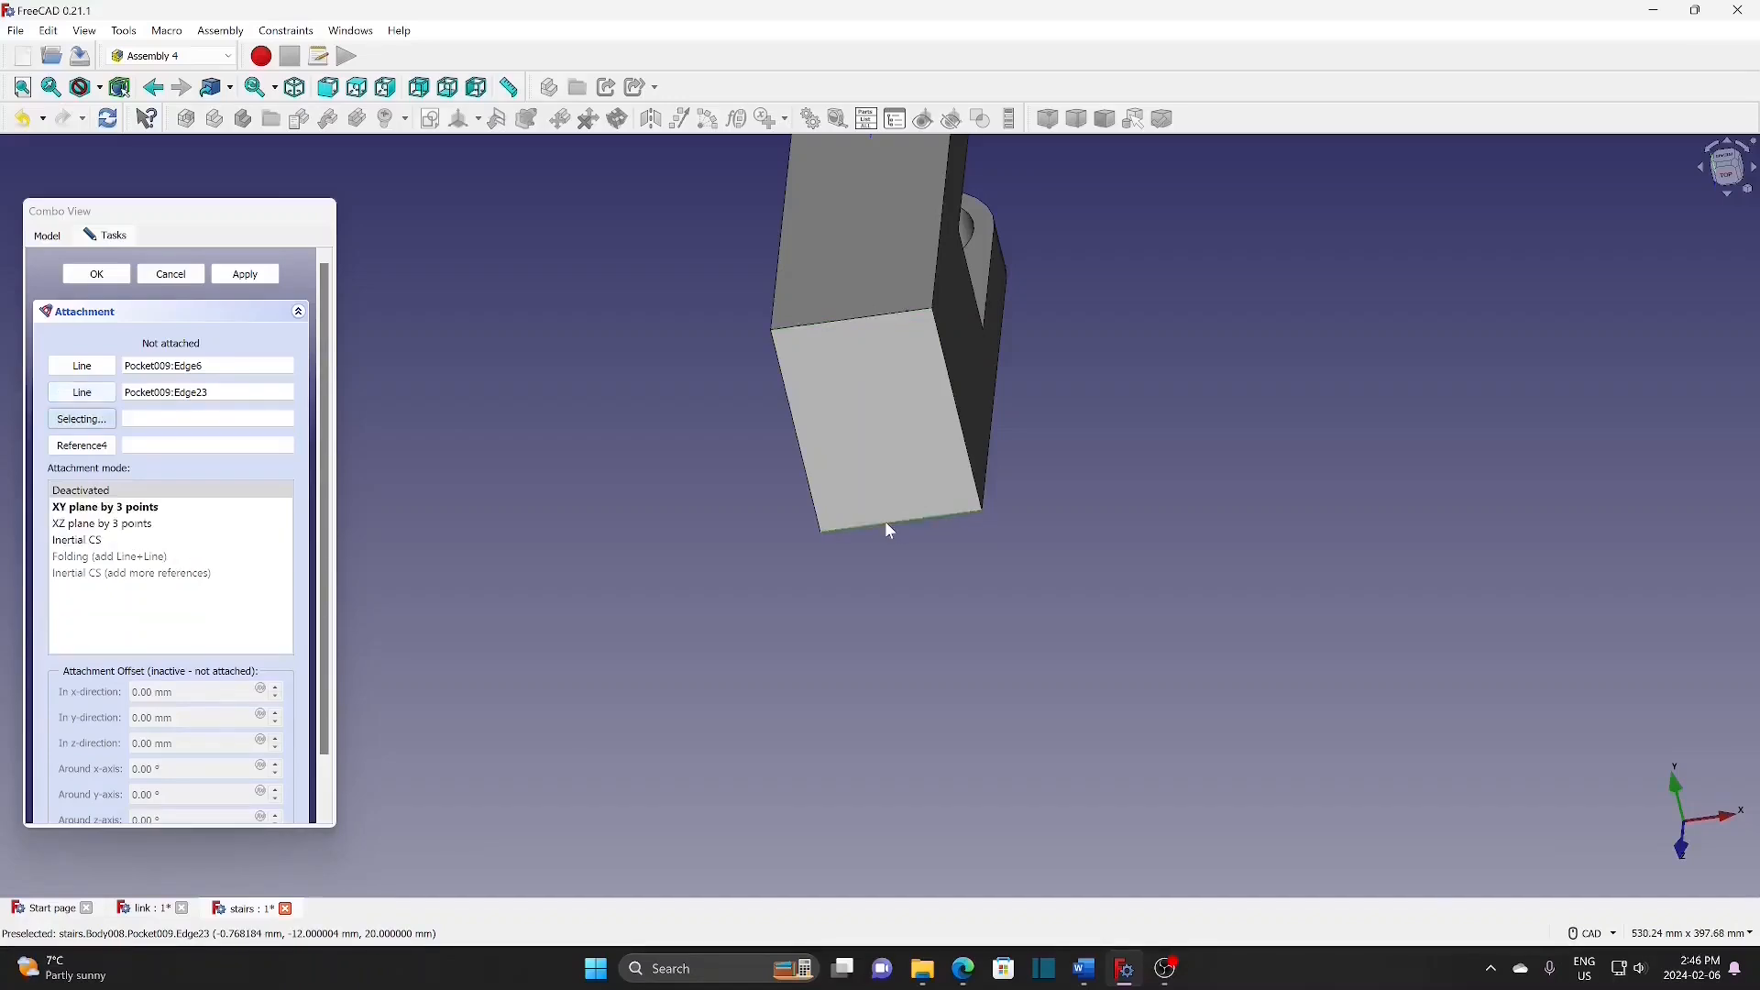
pyautogui.click(107, 548)
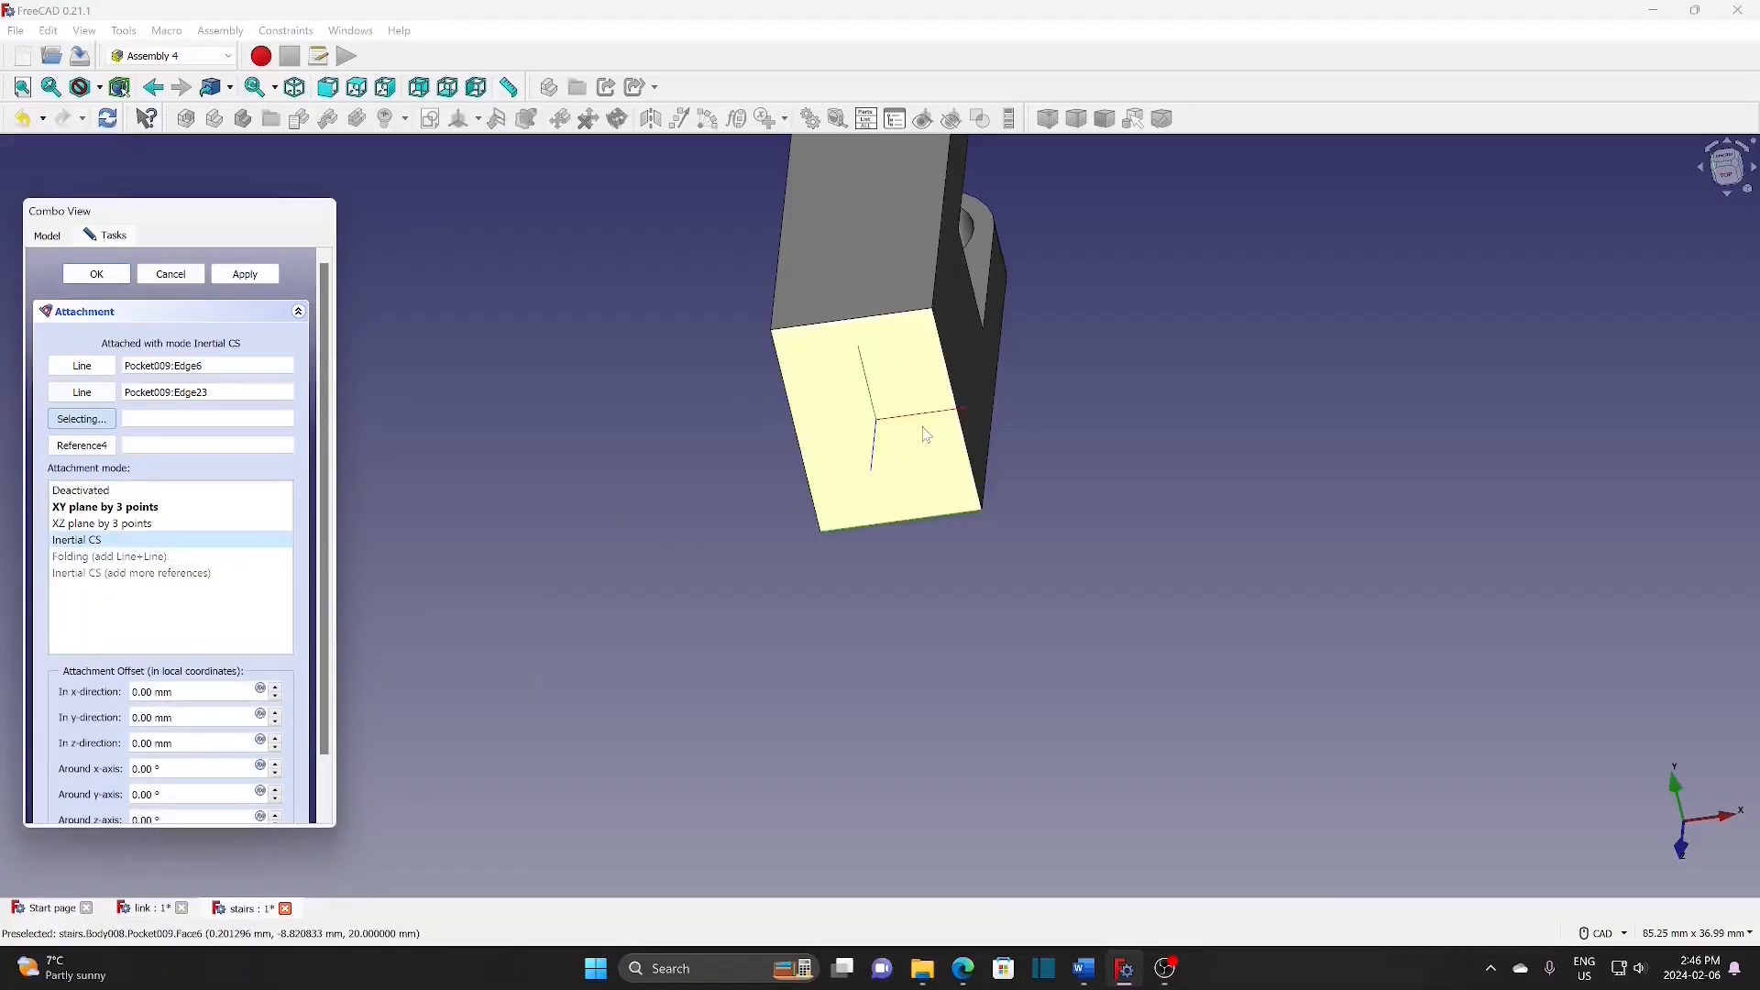
pyautogui.click(109, 277)
# Step: Hide the Cylinder-support body and reselect the stair-assembly
pyautogui.click(139, 364)
pyautogui.press('space')
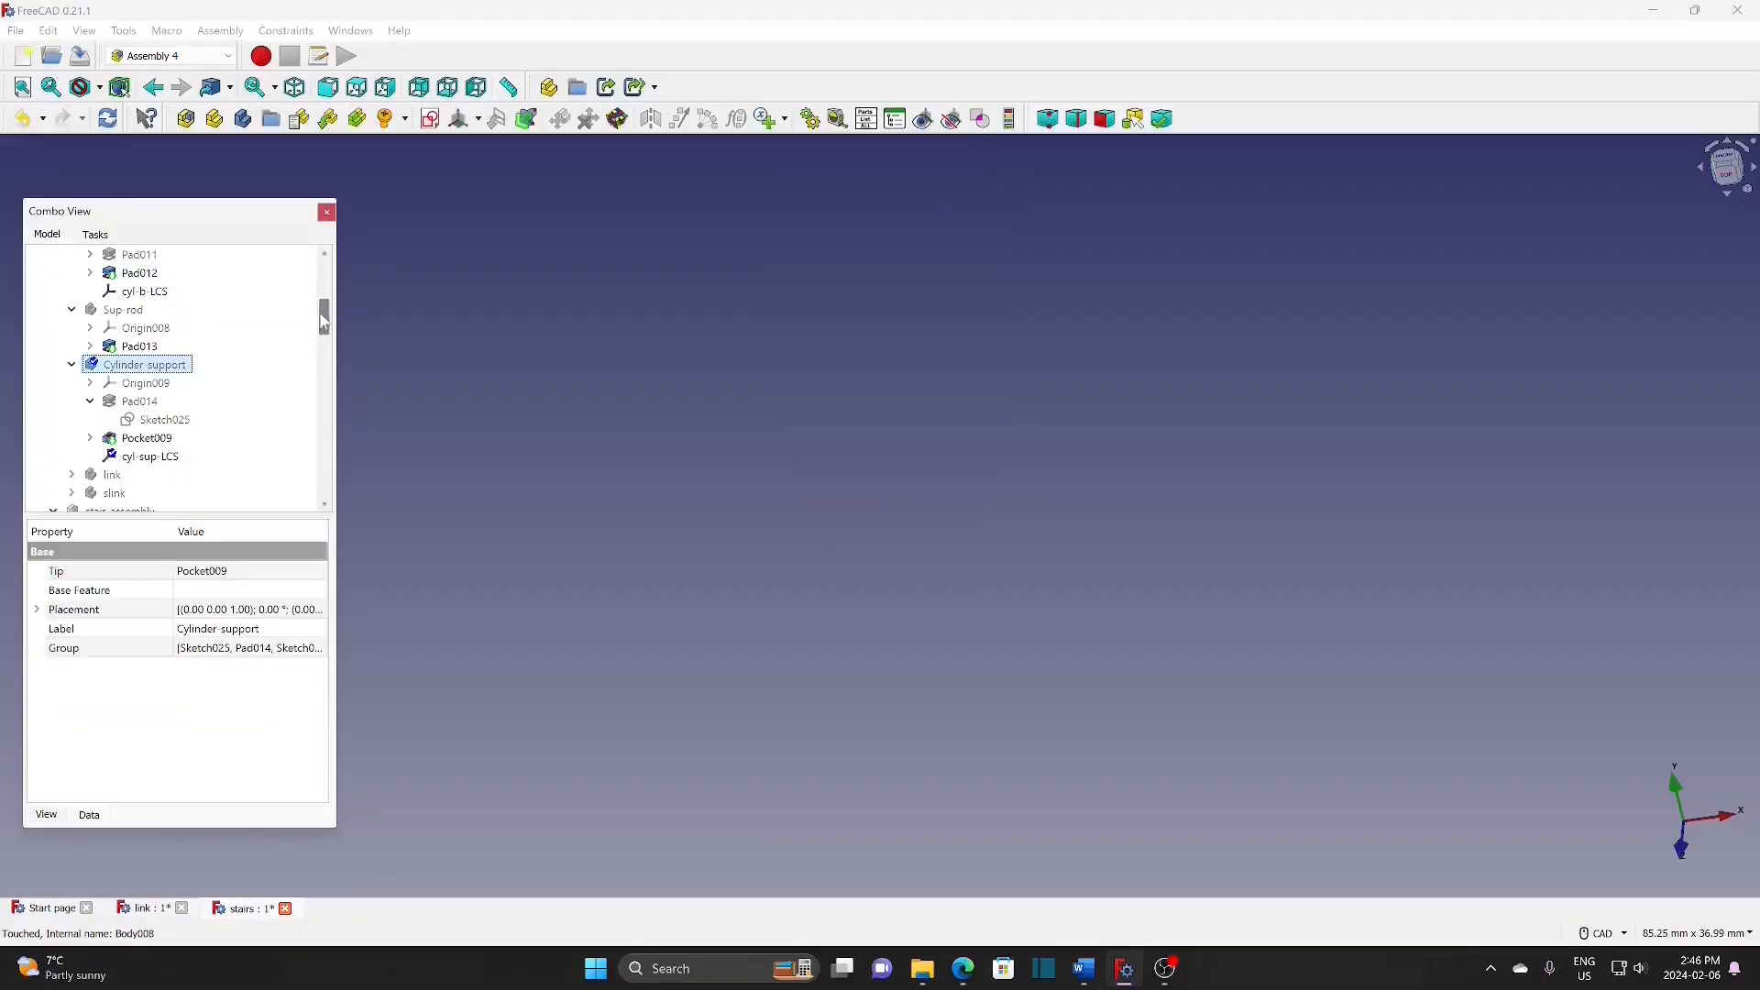
pyautogui.scroll(-3, 325, 344)
pyautogui.click(124, 346)
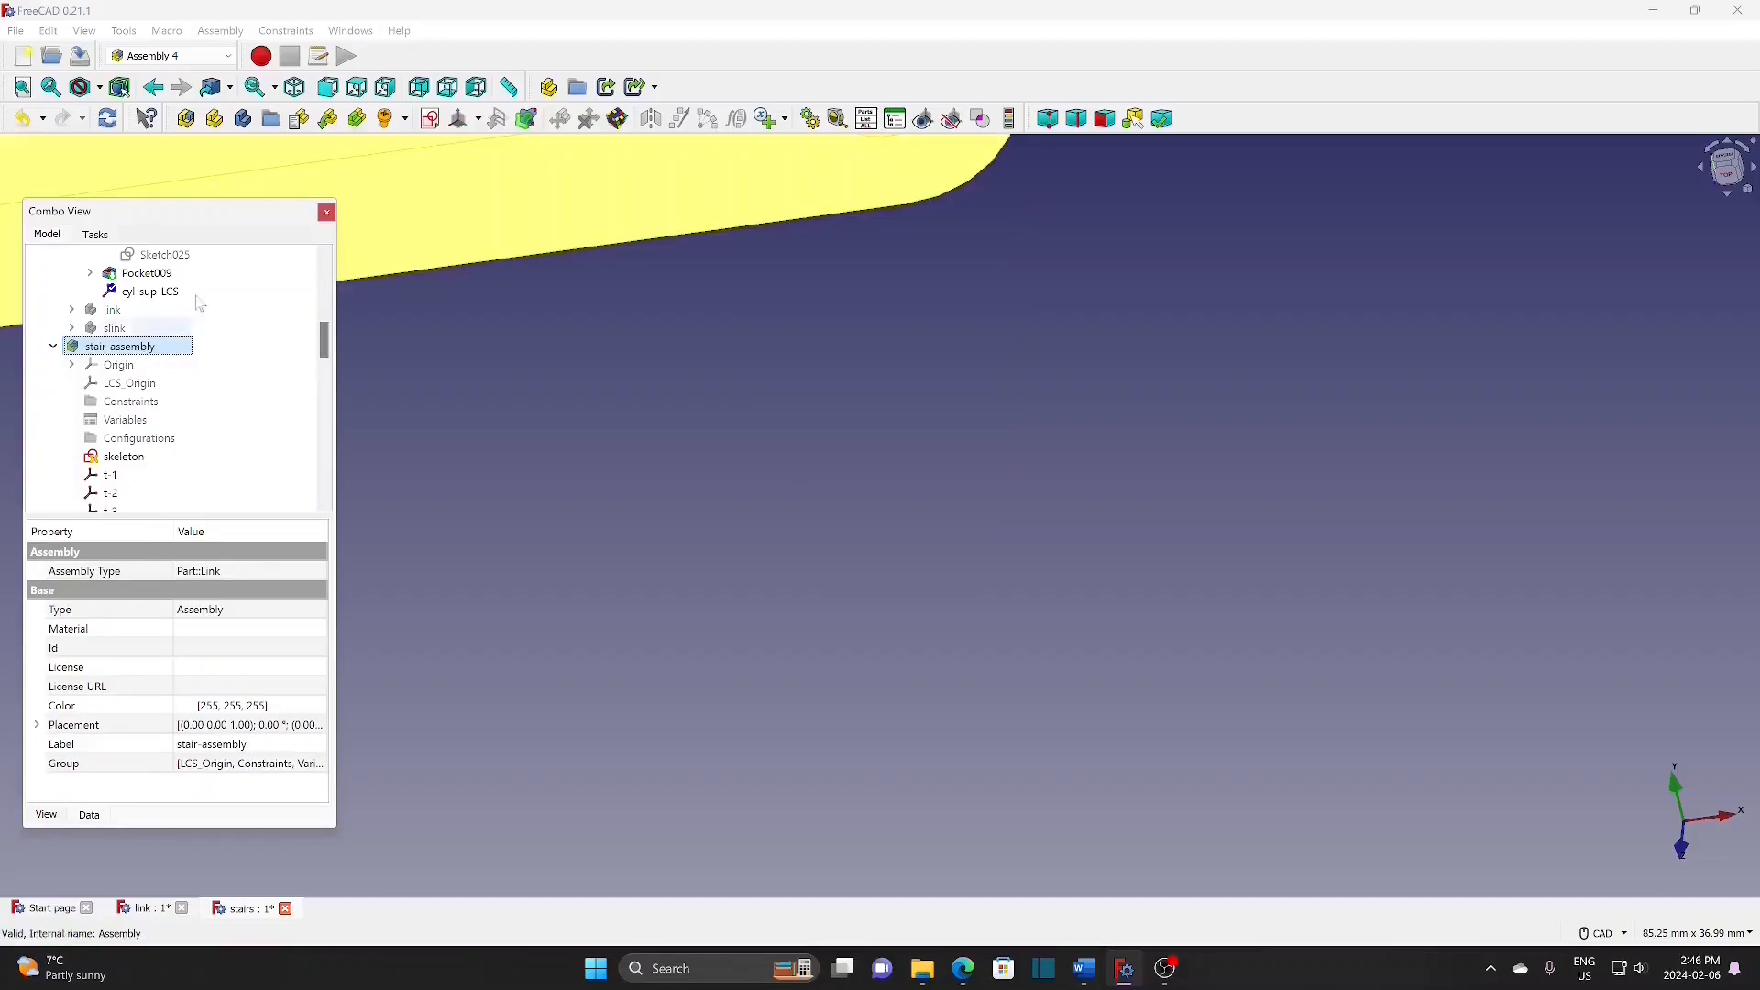
# Step: Insert a Cylinder-support link attached to the parent assembly's cyl-support coordinate system
pyautogui.click(328, 119)
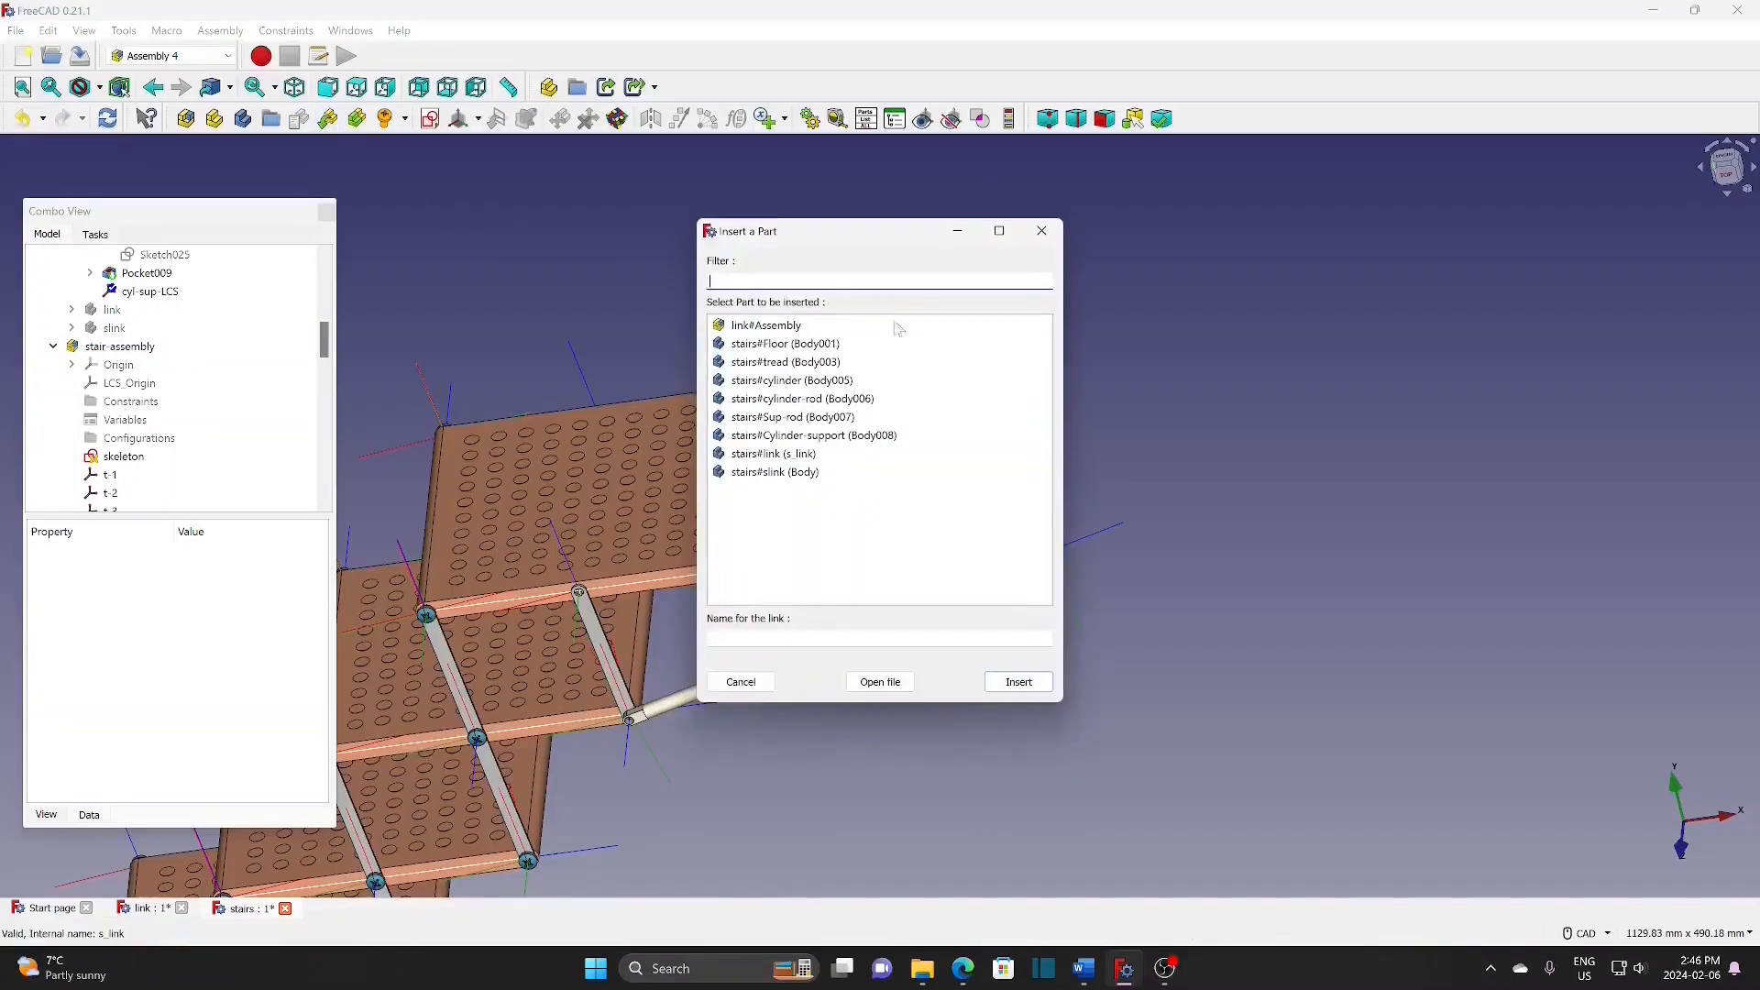
pyautogui.click(875, 436)
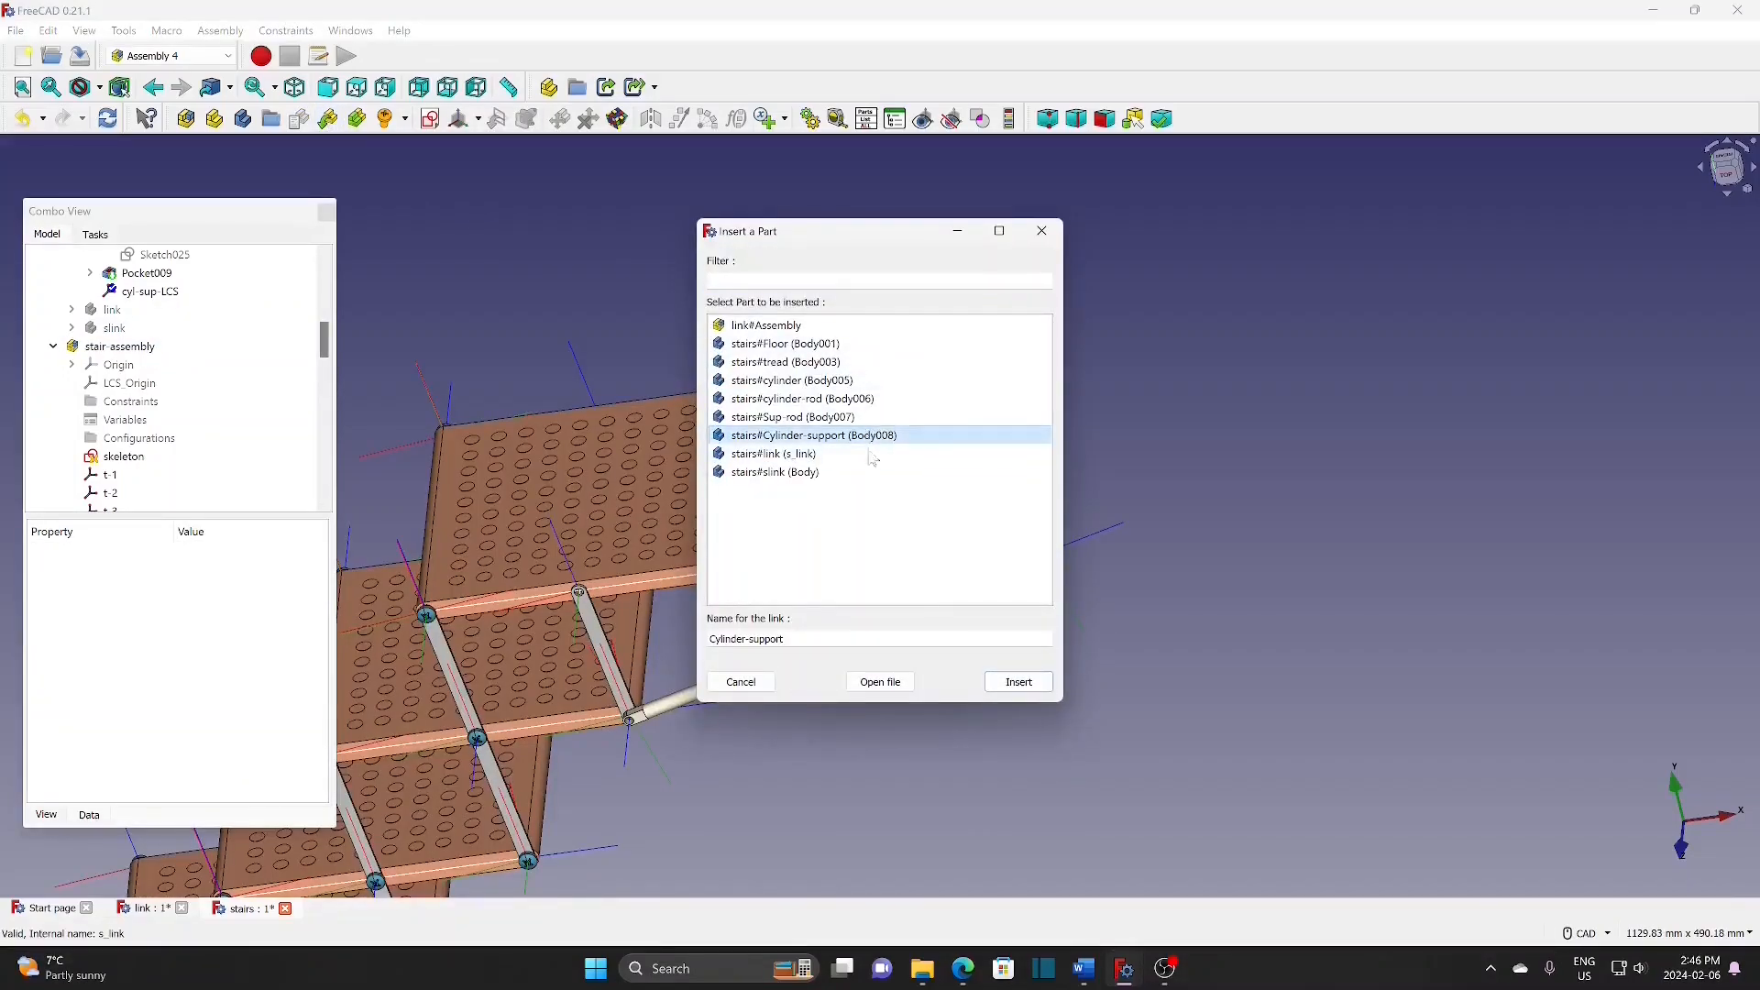
pyautogui.click(1020, 683)
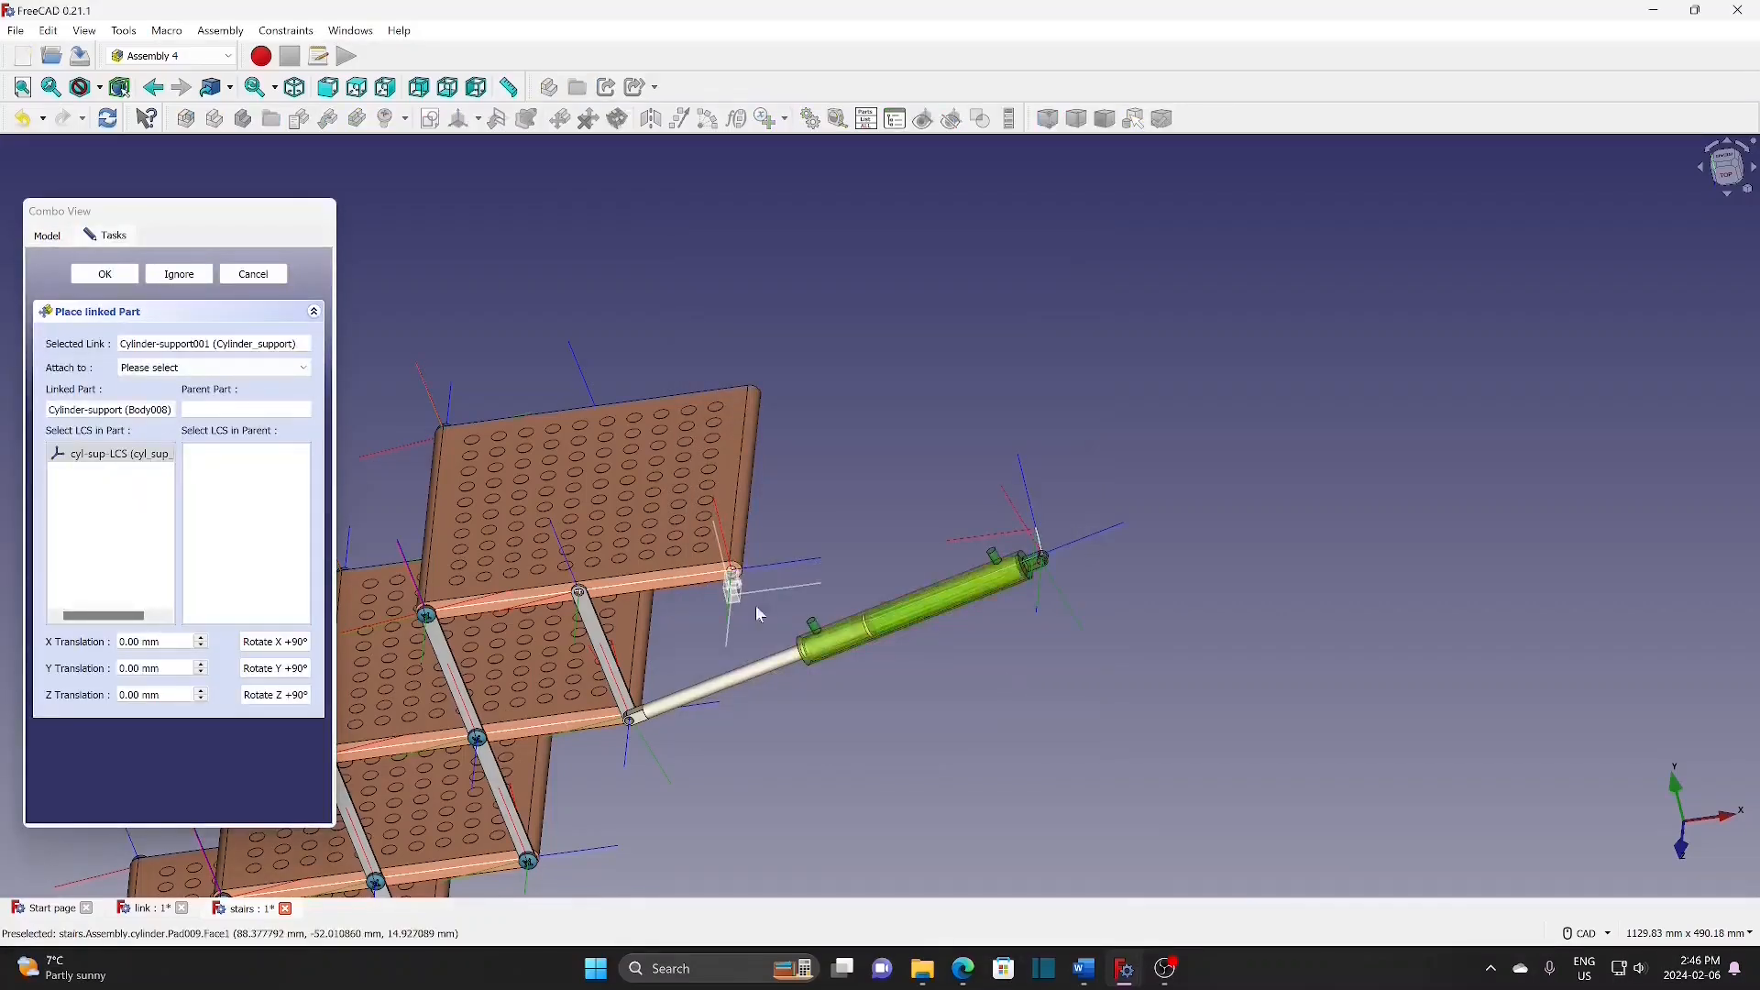
pyautogui.click(210, 366)
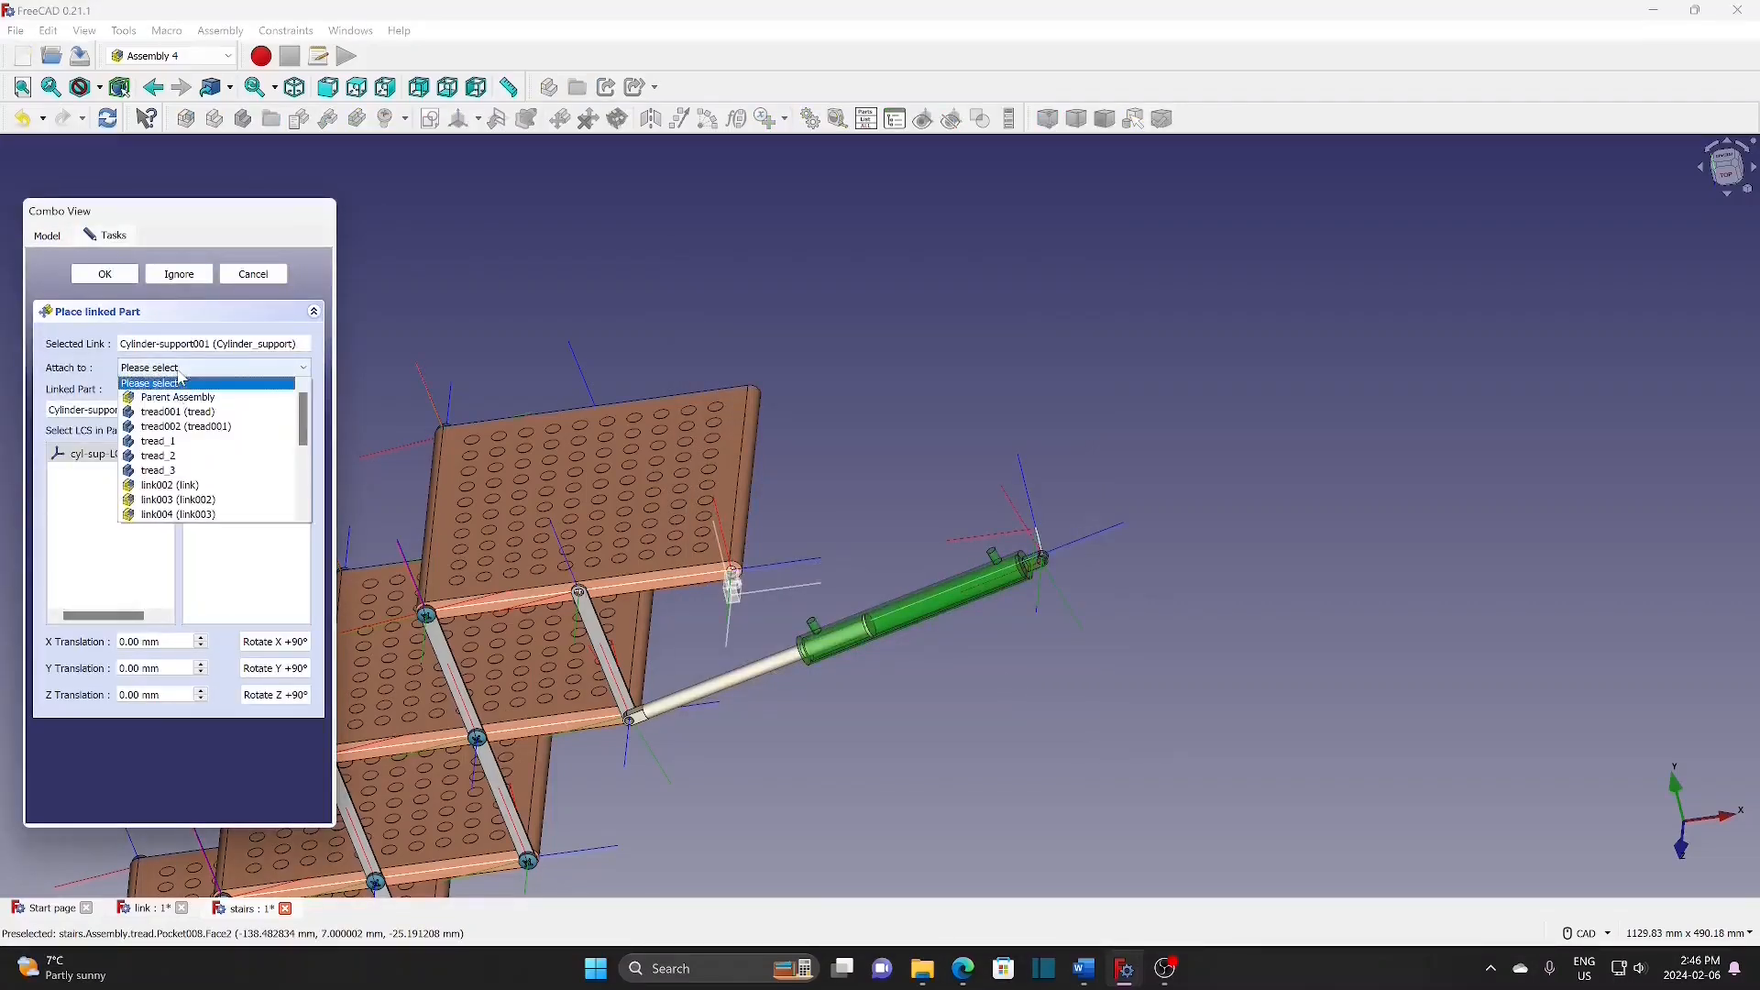
pyautogui.click(188, 390)
pyautogui.moveTo(304, 502); pyautogui.dragTo(297, 585)
pyautogui.click(255, 586)
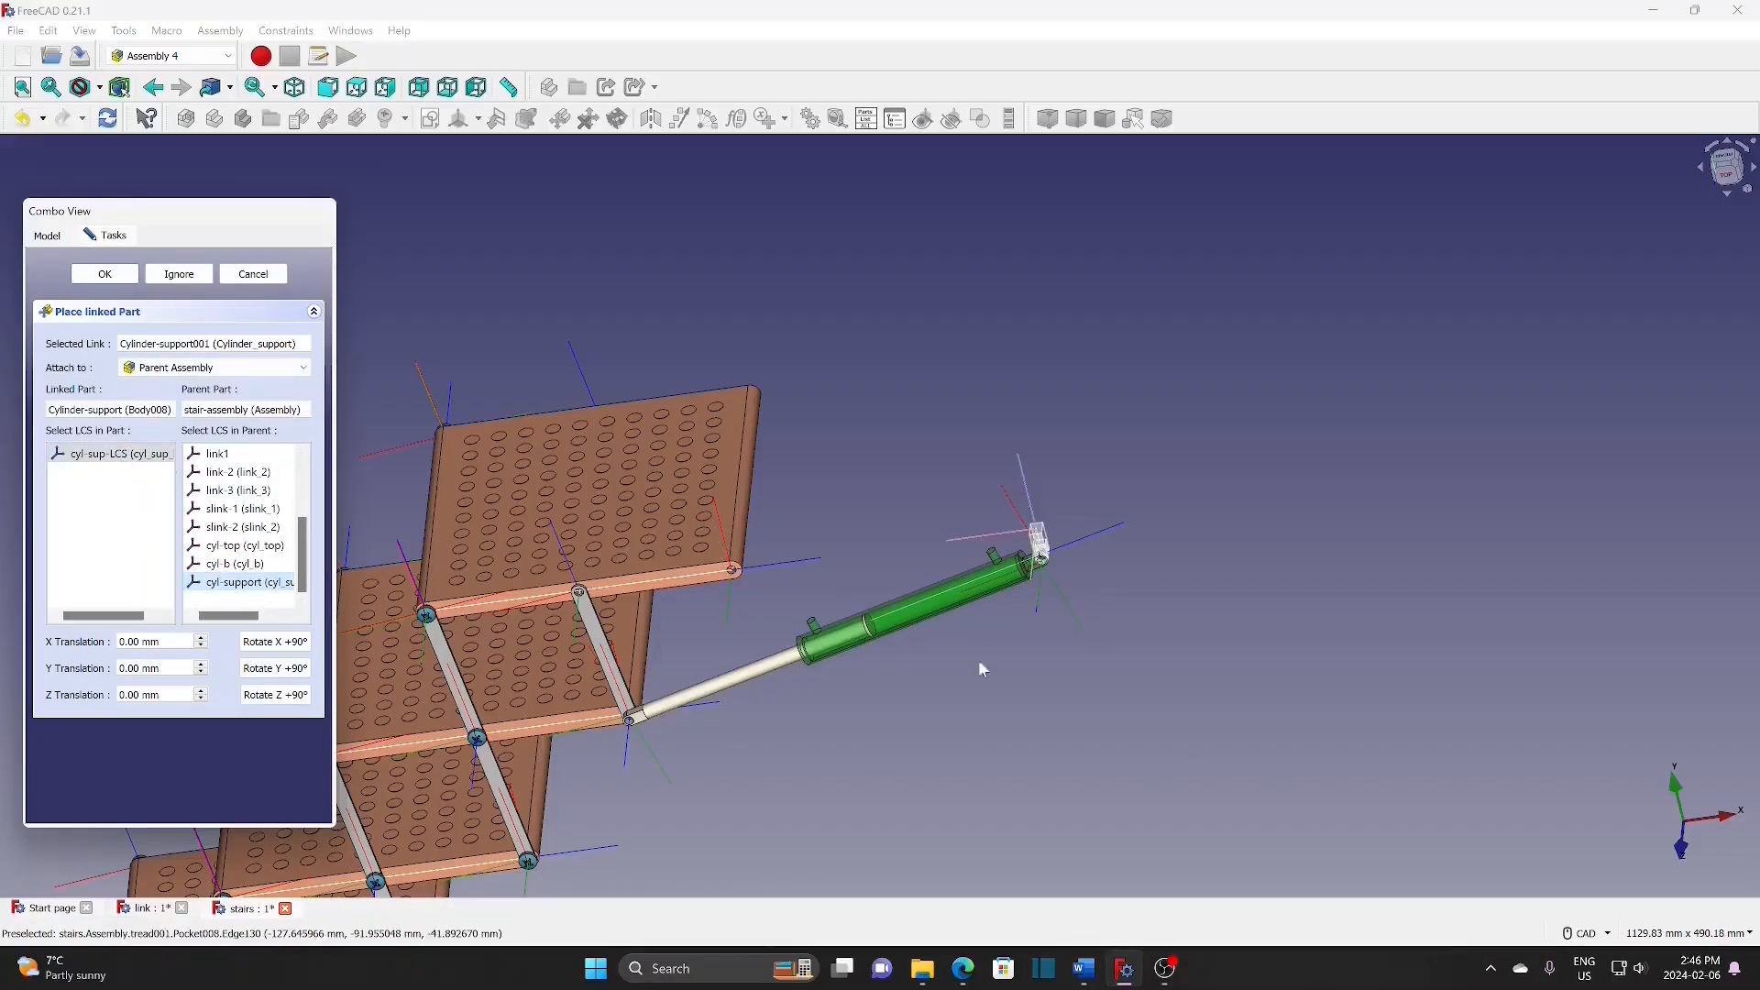
# Step: Set the support's Y translation to 5 mm, checking front and right views, and confirm
pyautogui.scroll(6, 999, 635)
pyautogui.moveTo(1080, 529); pyautogui.dragTo(1036, 641, button='middle')
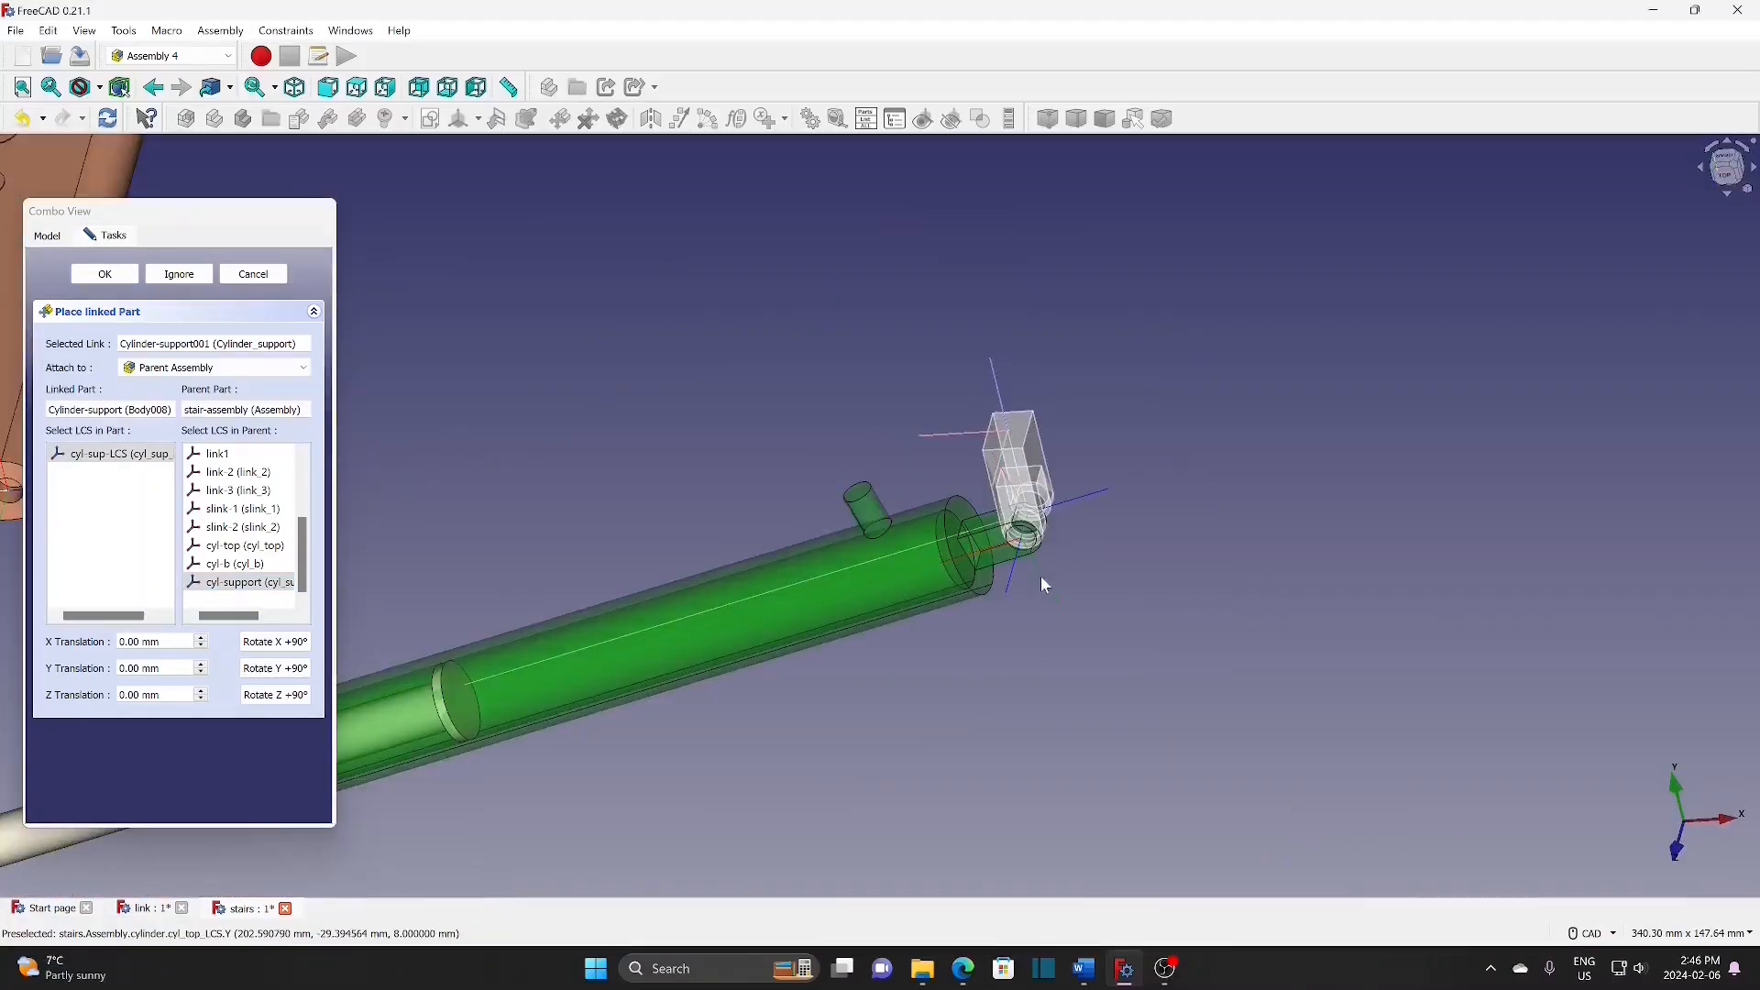
pyautogui.click(201, 665)
pyautogui.click(202, 665)
pyautogui.click(201, 664)
pyautogui.click(202, 665)
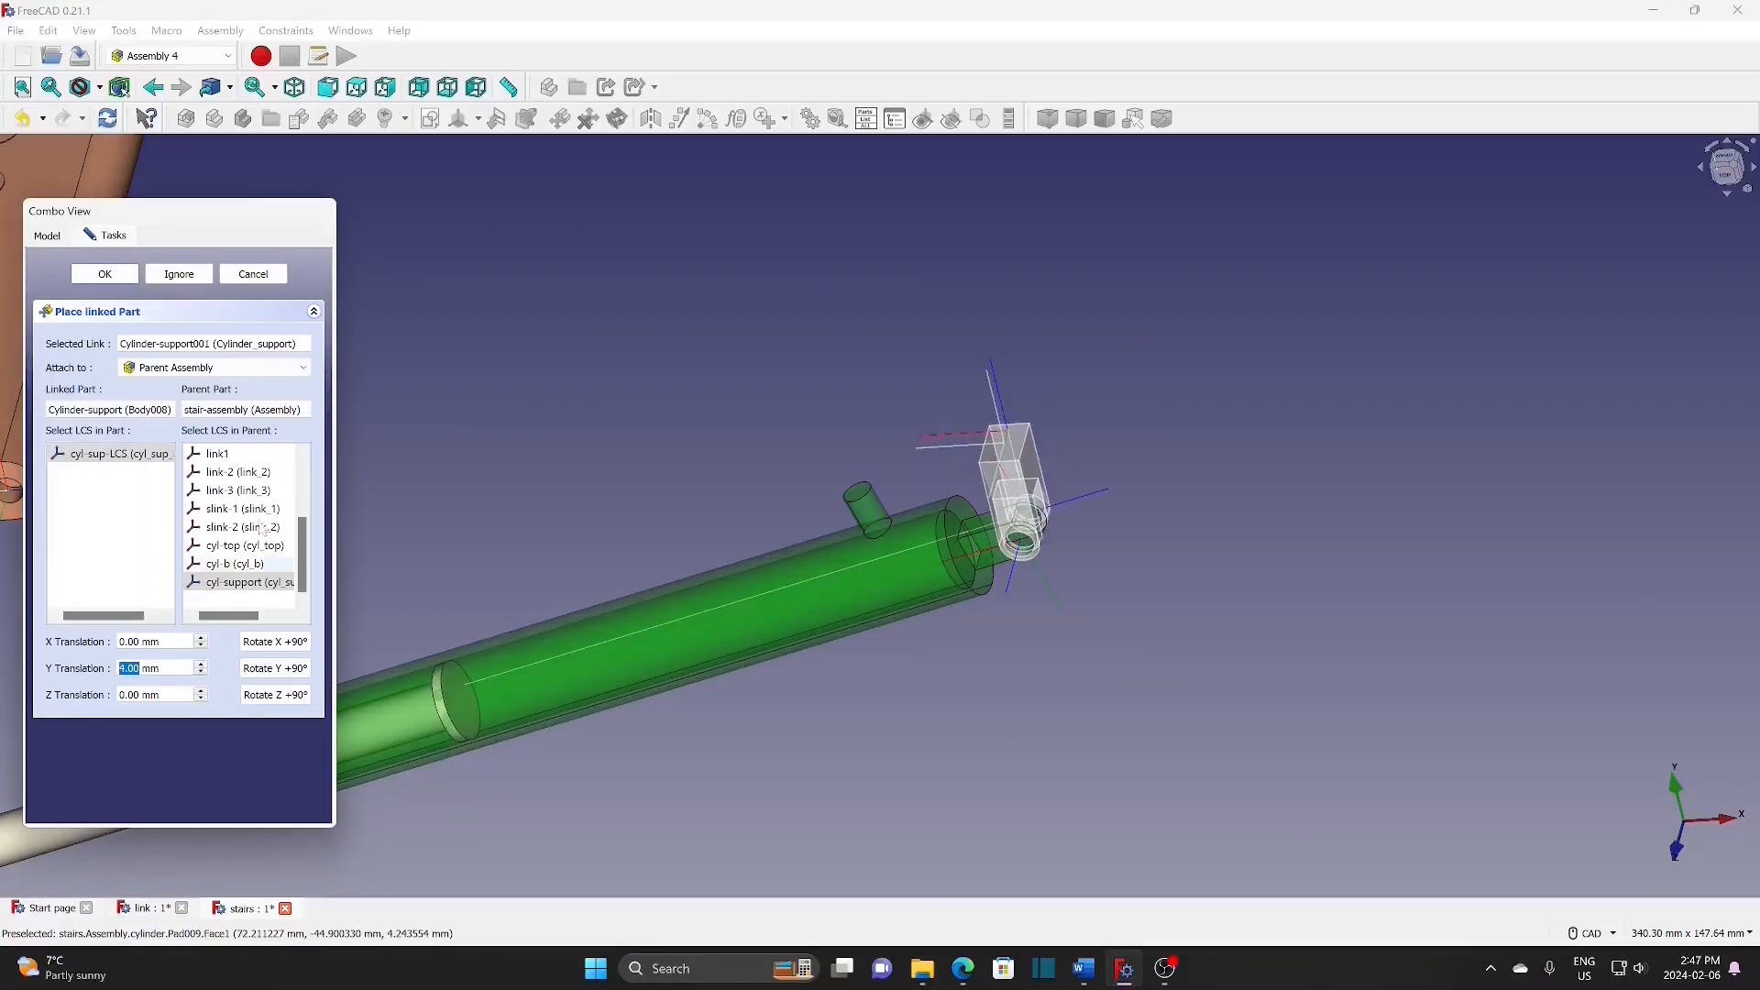
pyautogui.click(329, 90)
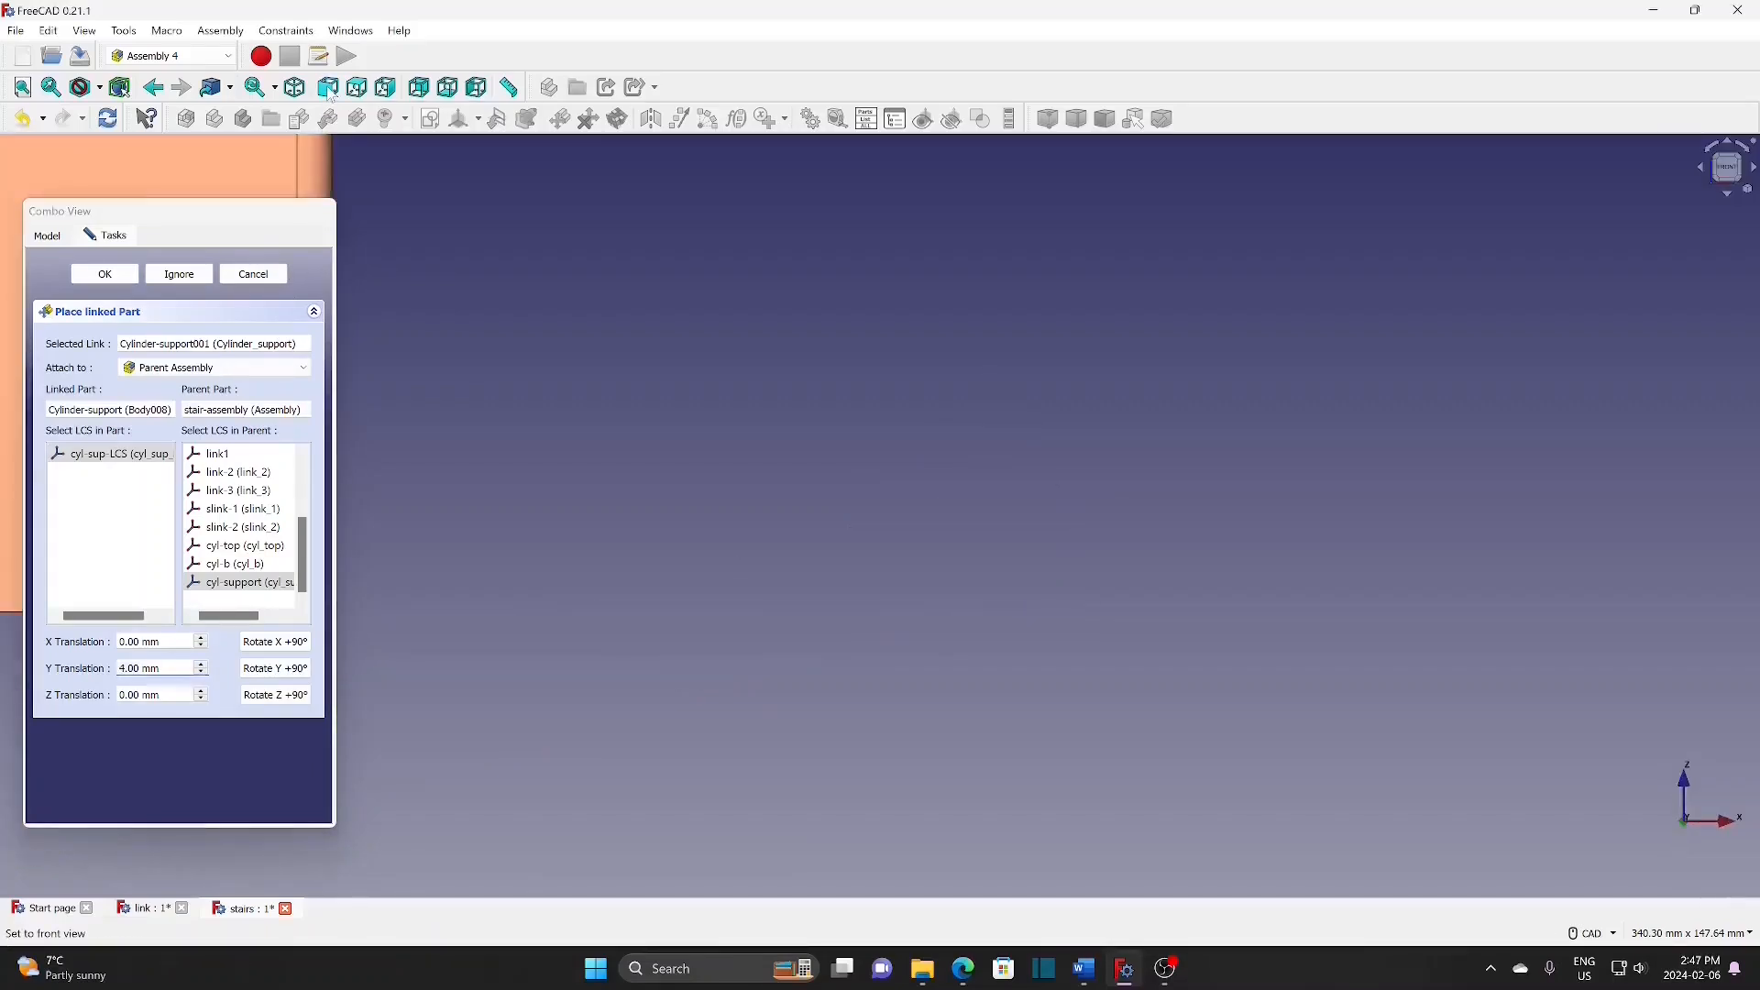
pyautogui.click(385, 87)
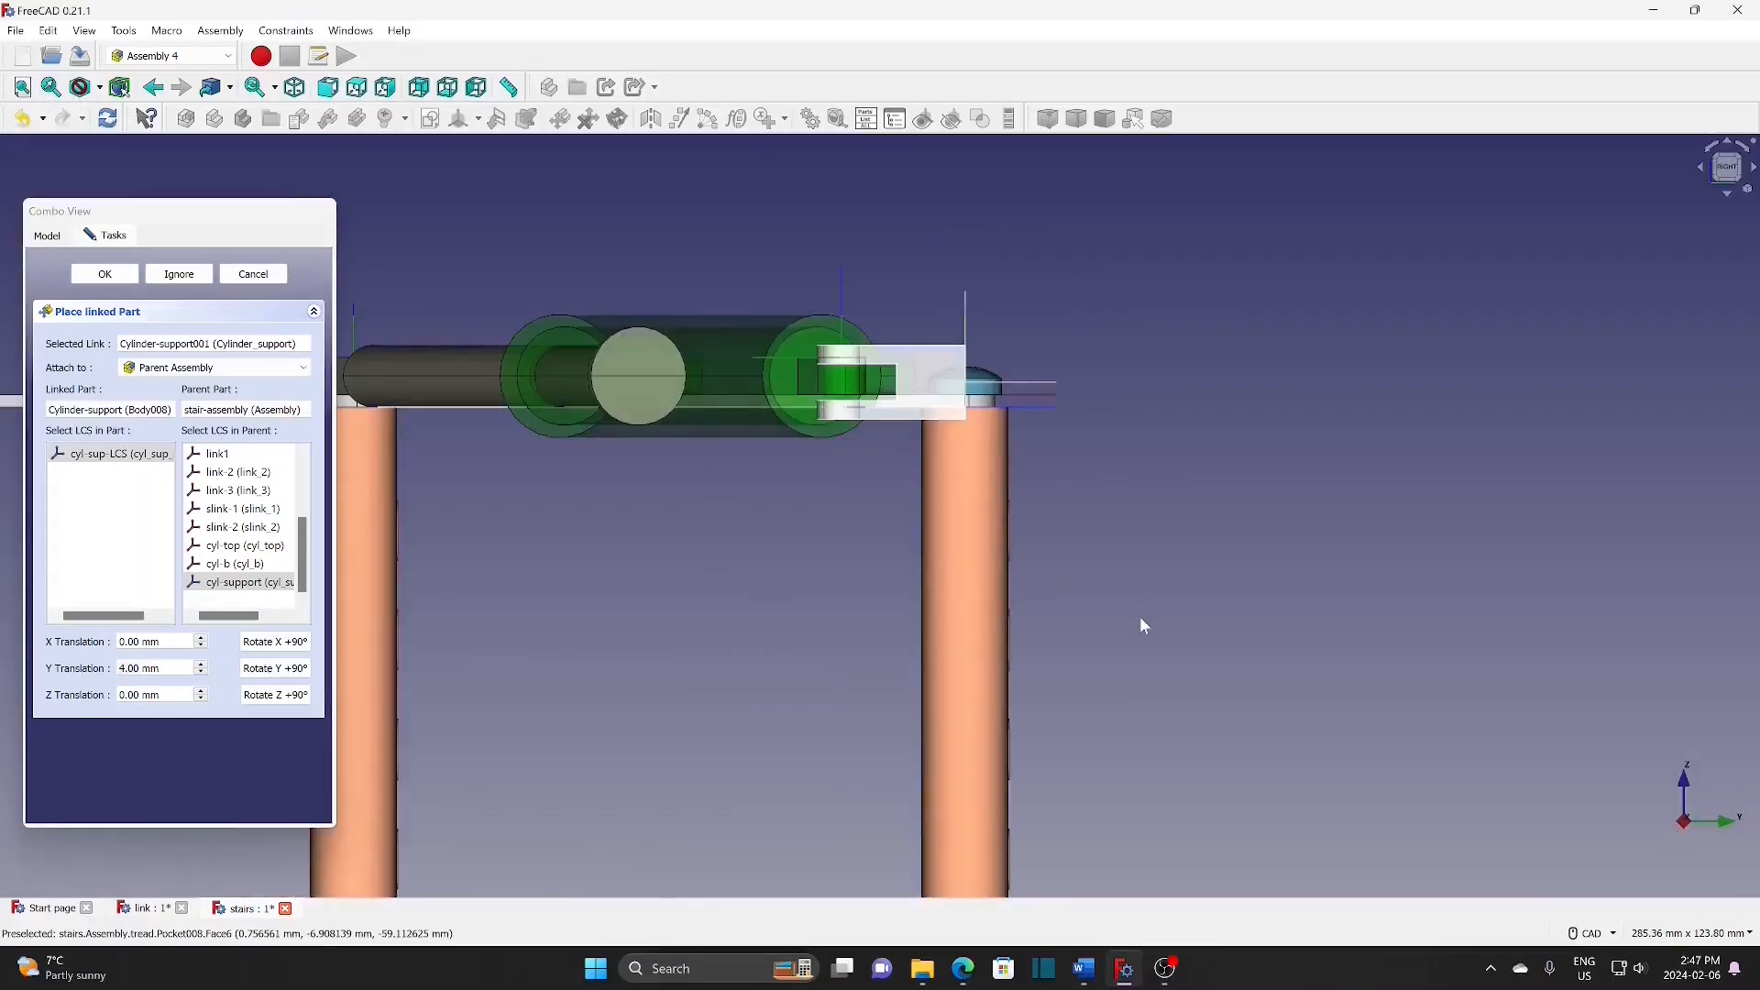
pyautogui.scroll(2, 761, 488)
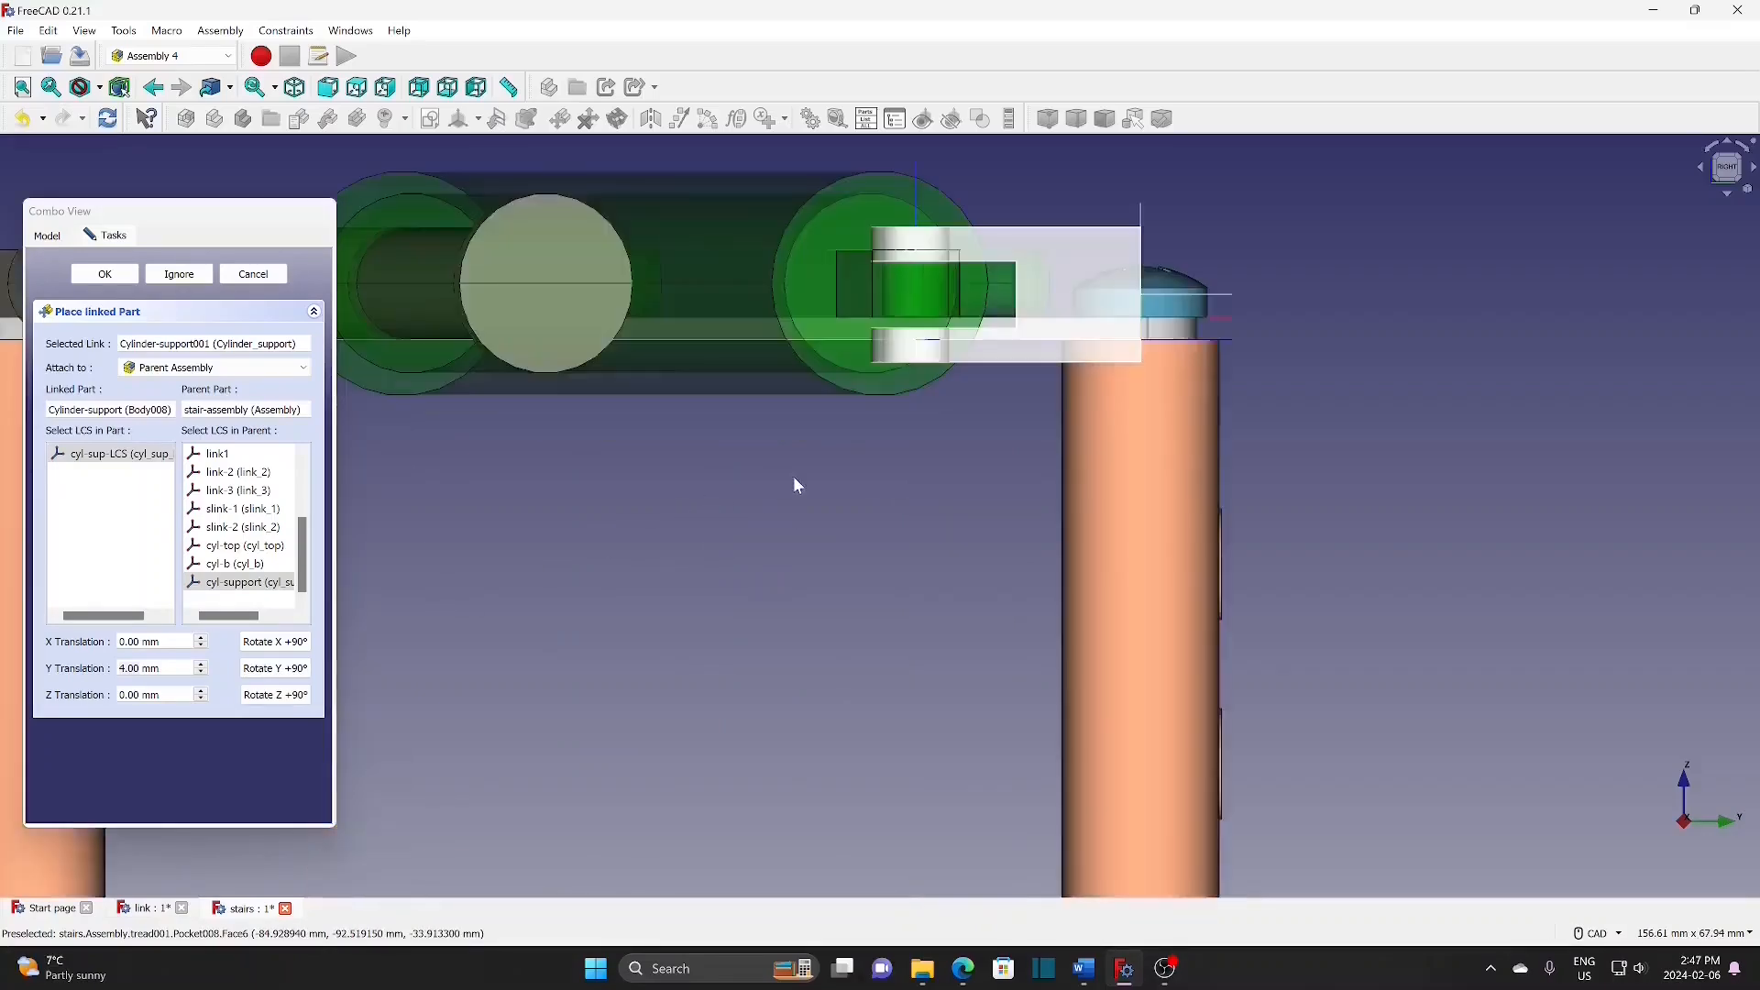
pyautogui.click(202, 665)
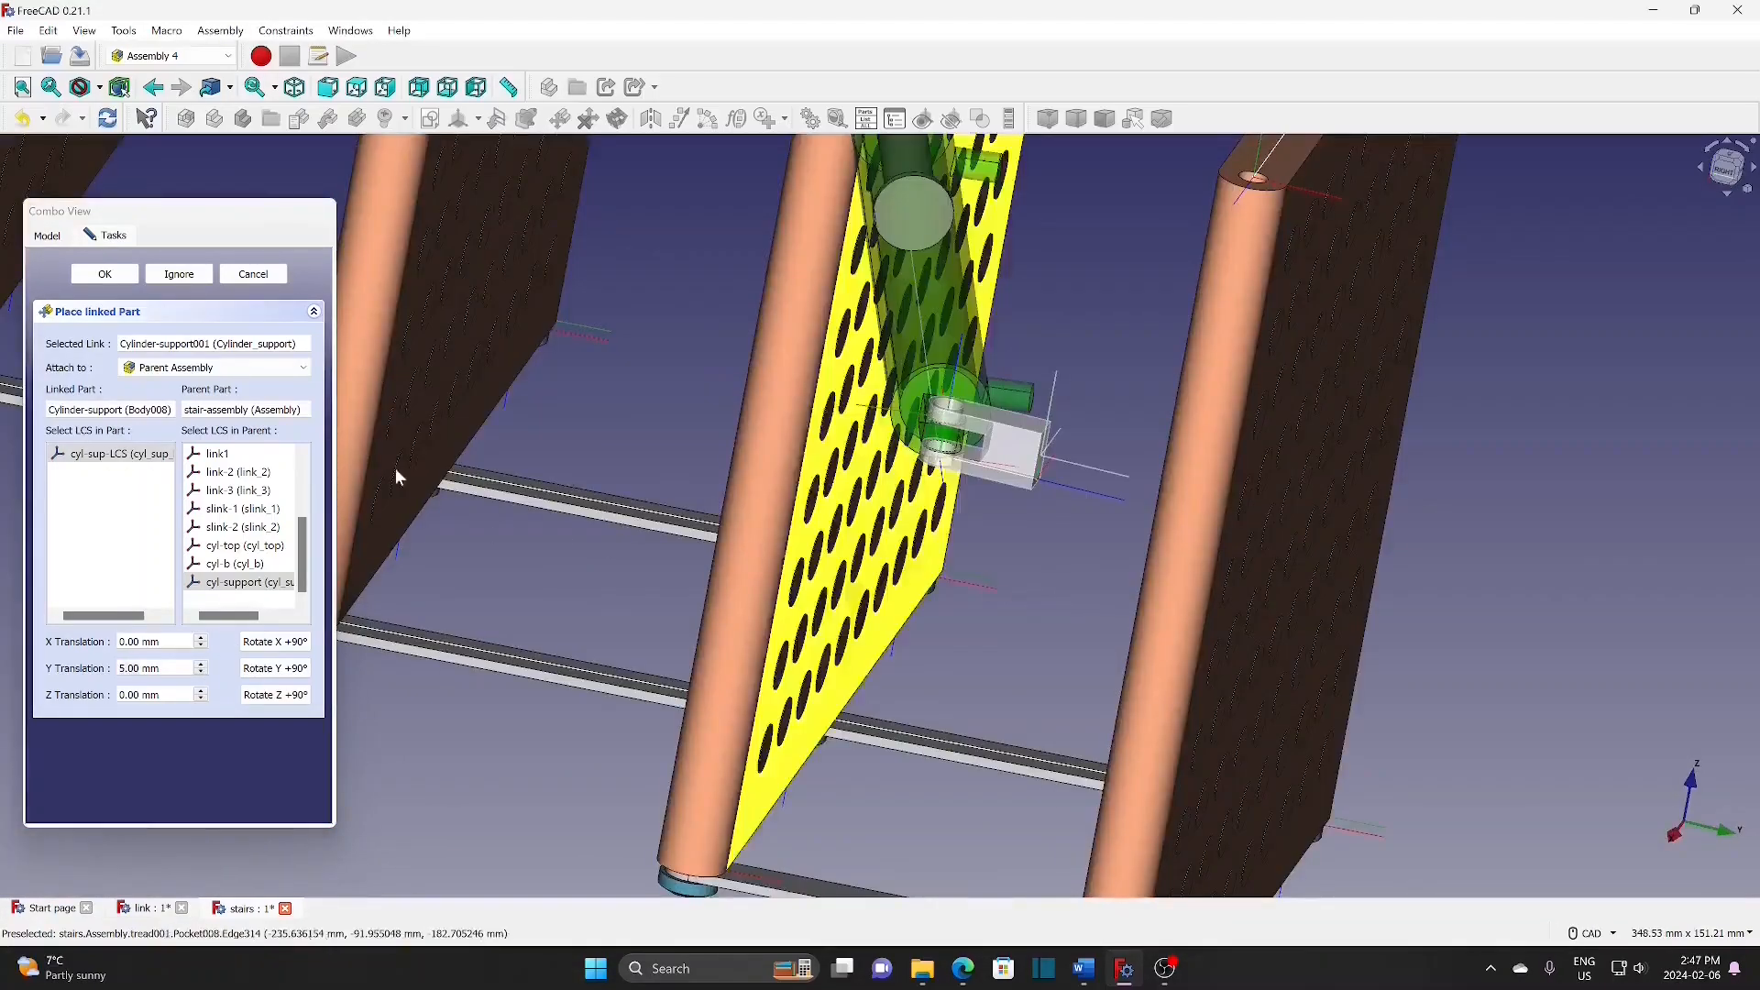
pyautogui.click(111, 275)
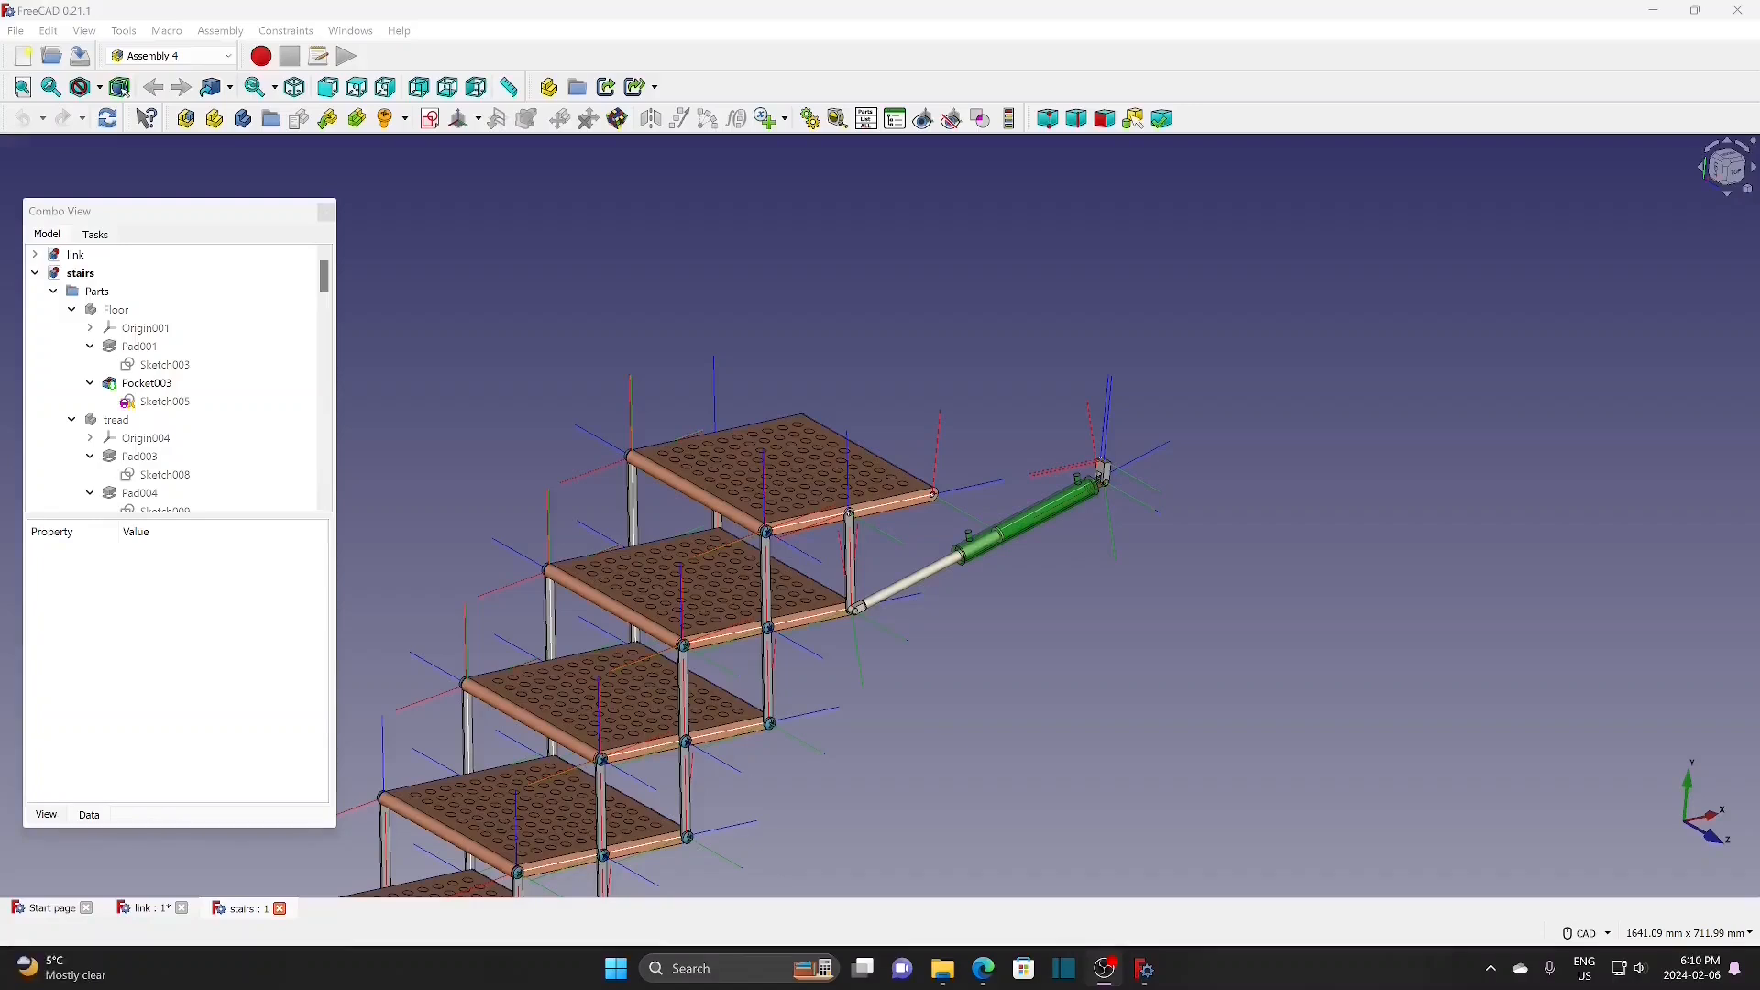
# Step: Hide the stair assembly and show the Floor body
pyautogui.scroll(-5, 139, 303)
pyautogui.click(140, 294)
pyautogui.press('space')
pyautogui.moveTo(325, 367); pyautogui.dragTo(337, 271)
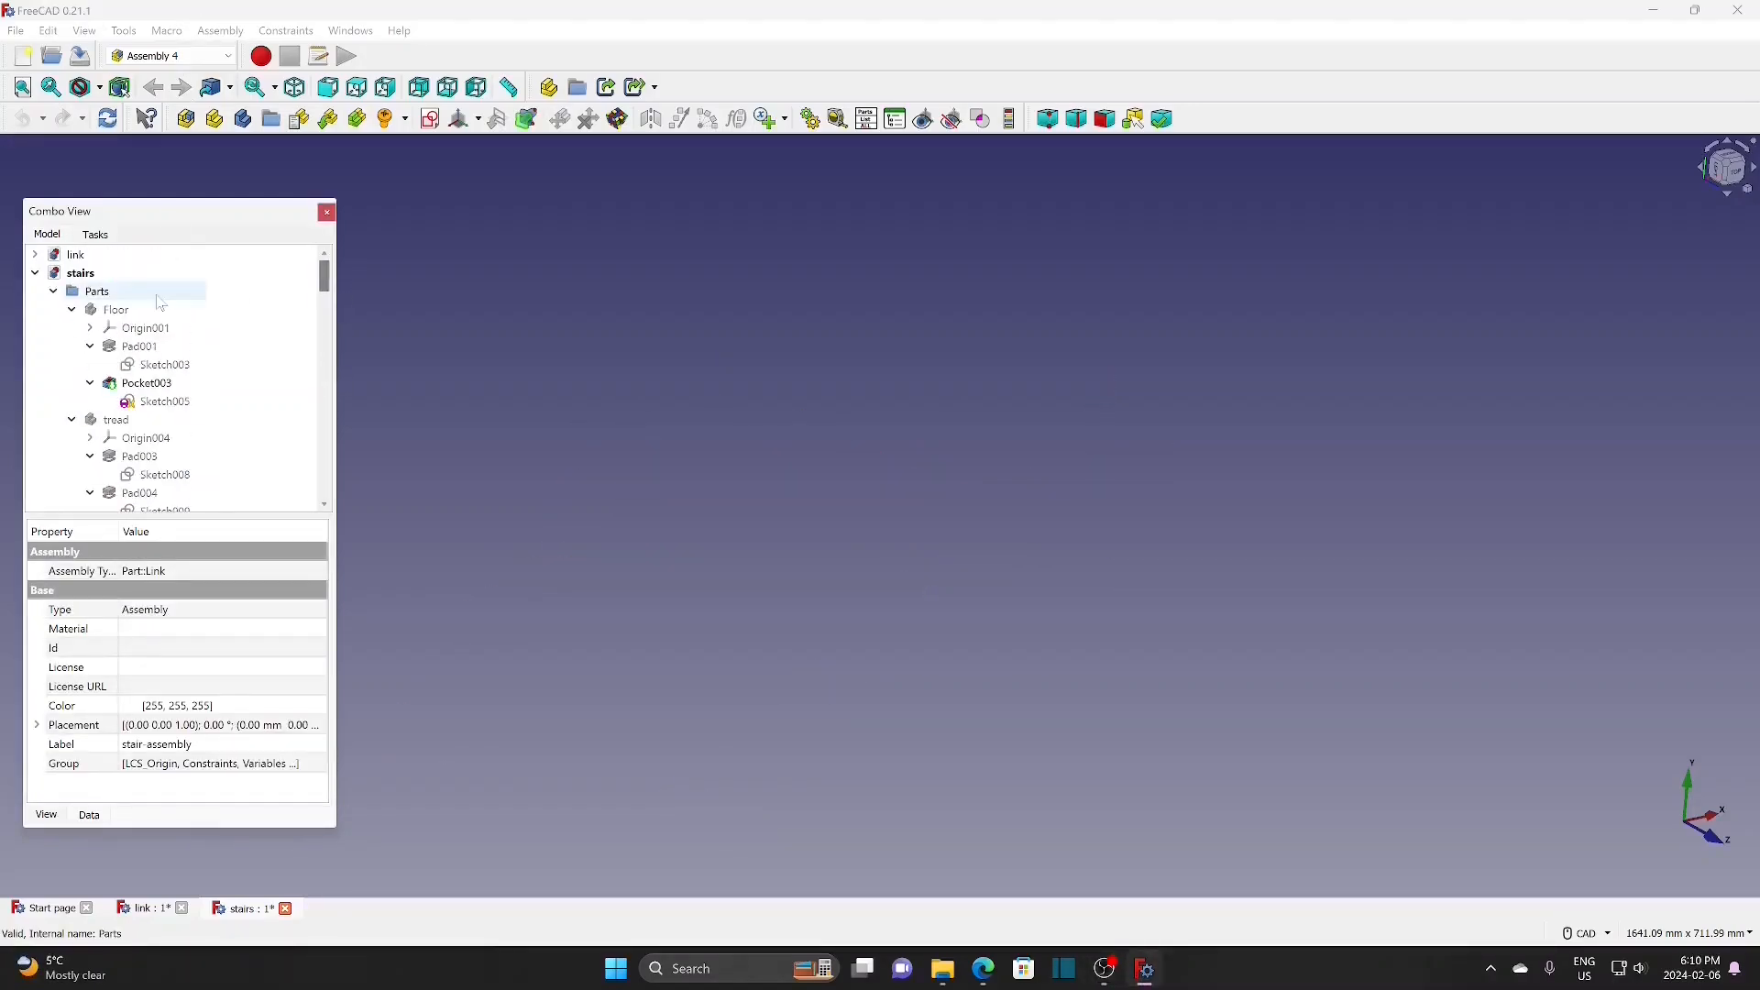
pyautogui.click(117, 309)
pyautogui.press('space')
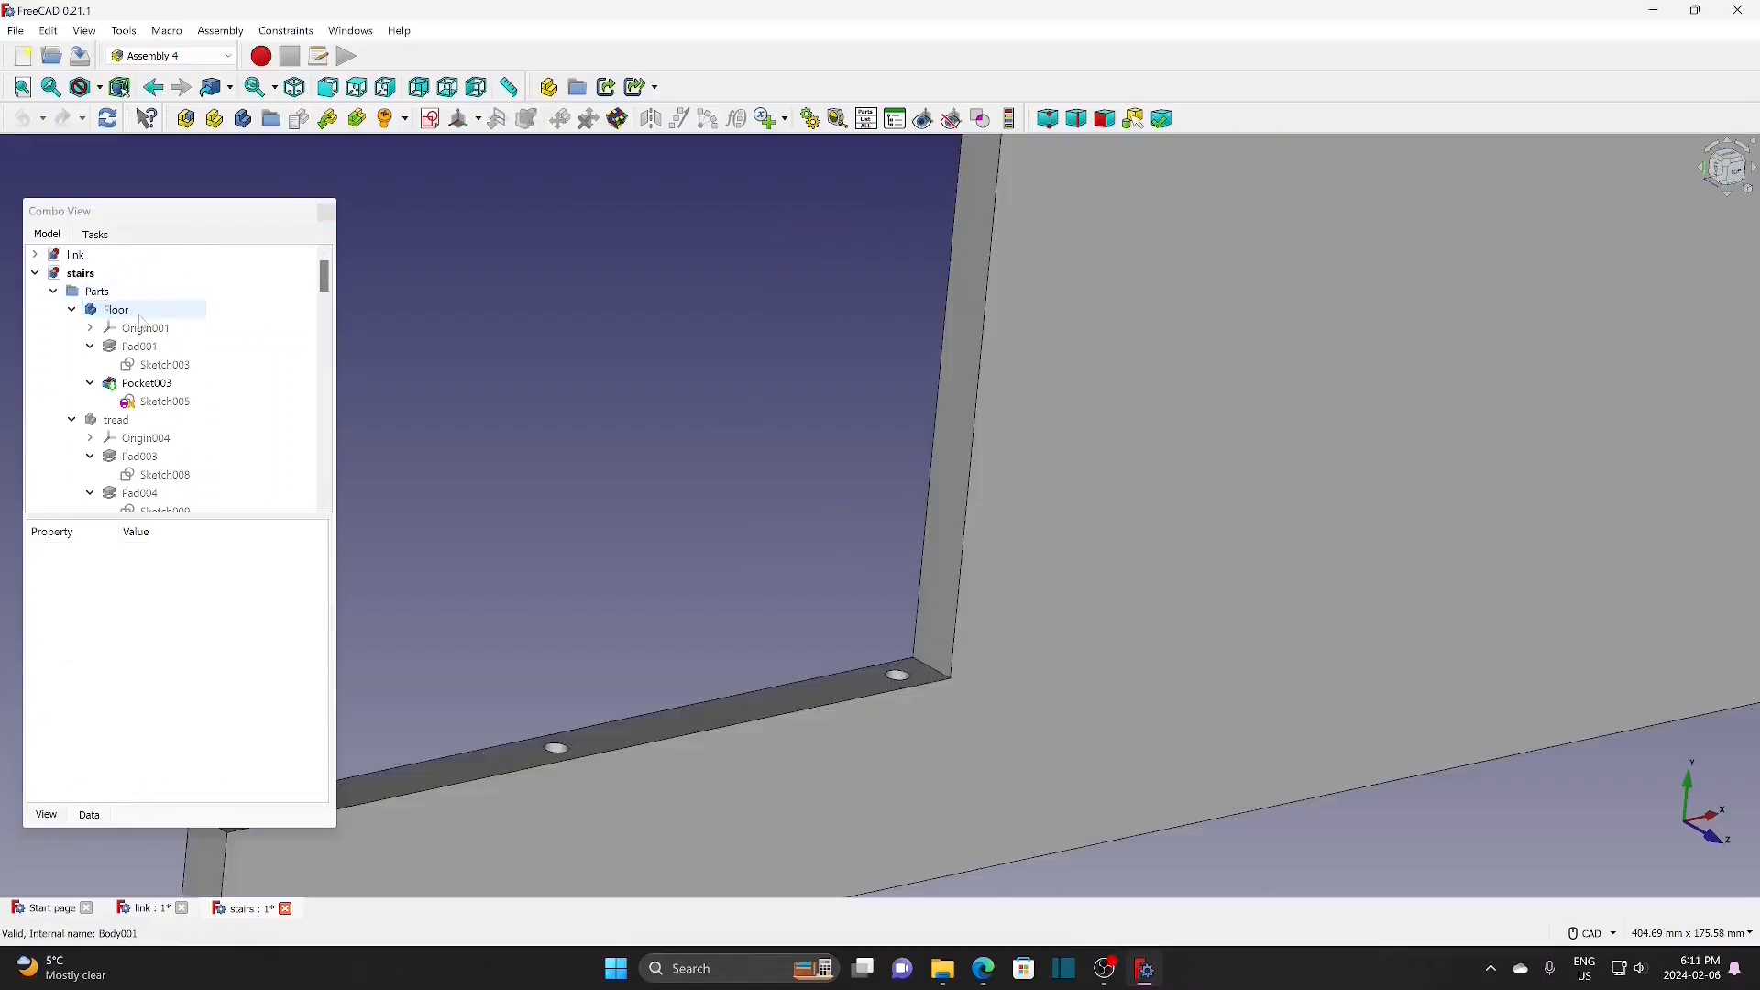
pyautogui.click(127, 312)
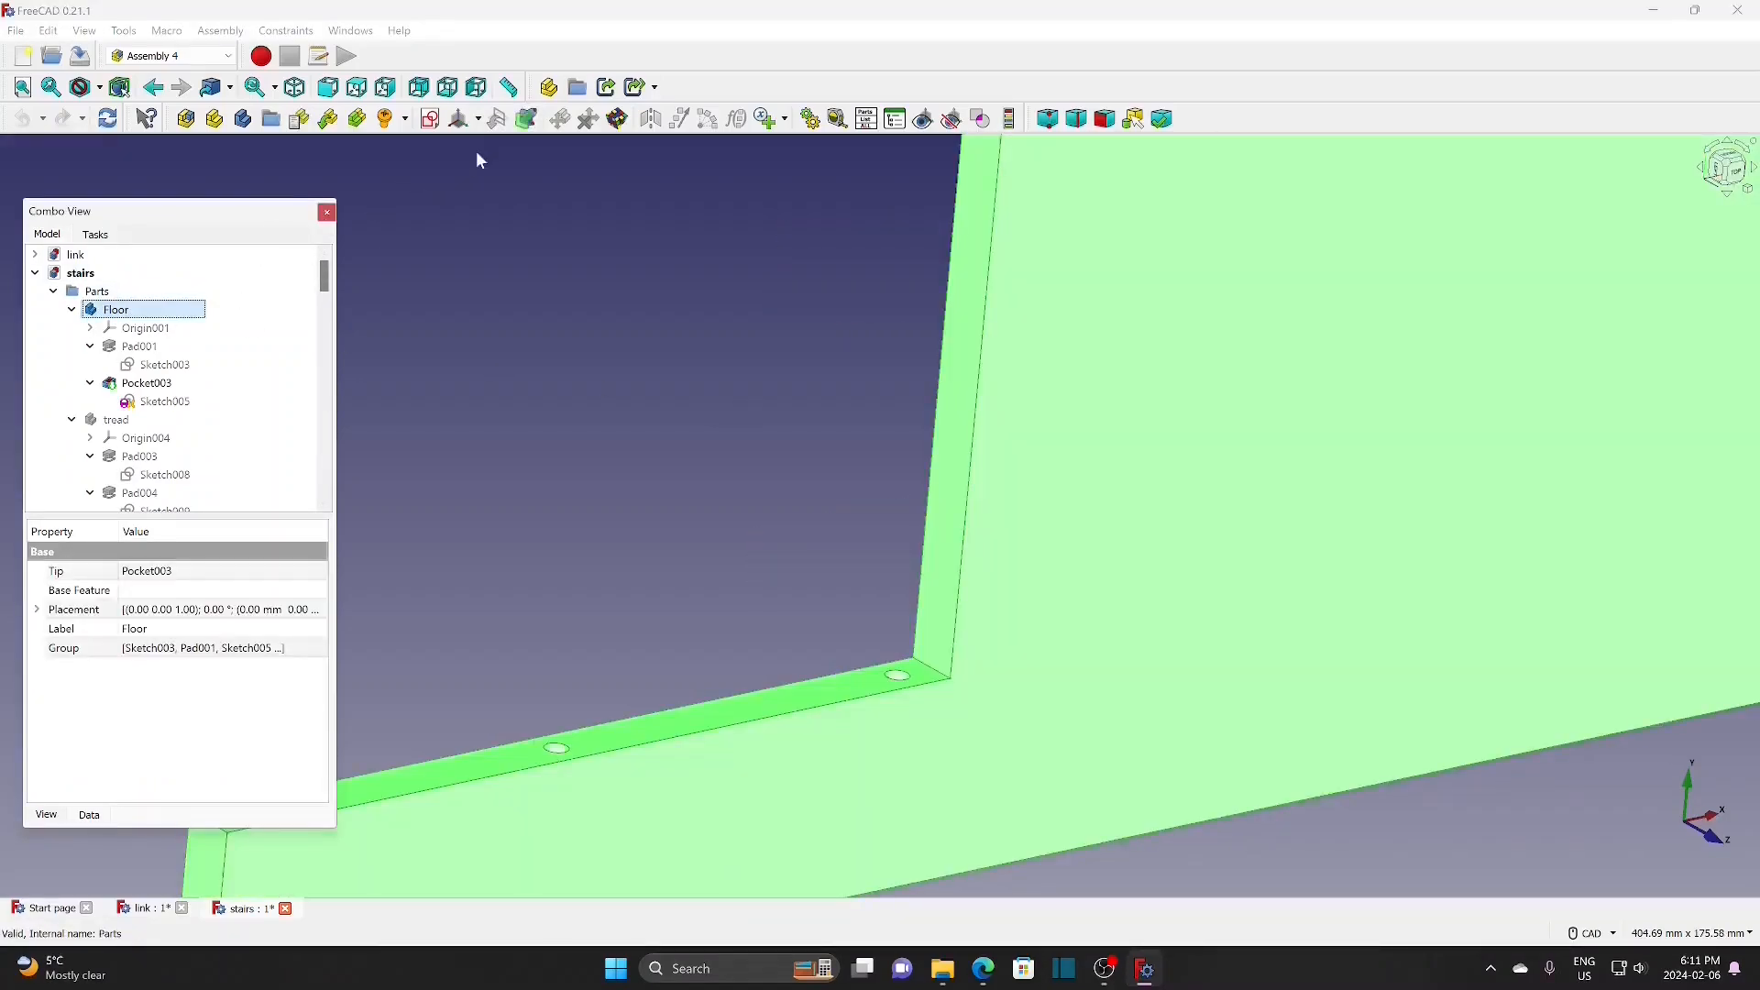
# Step: Create a floor-h1 coordinate system in Floor, attached Concentric to a hole edge
pyautogui.click(477, 121)
pyautogui.click(484, 147)
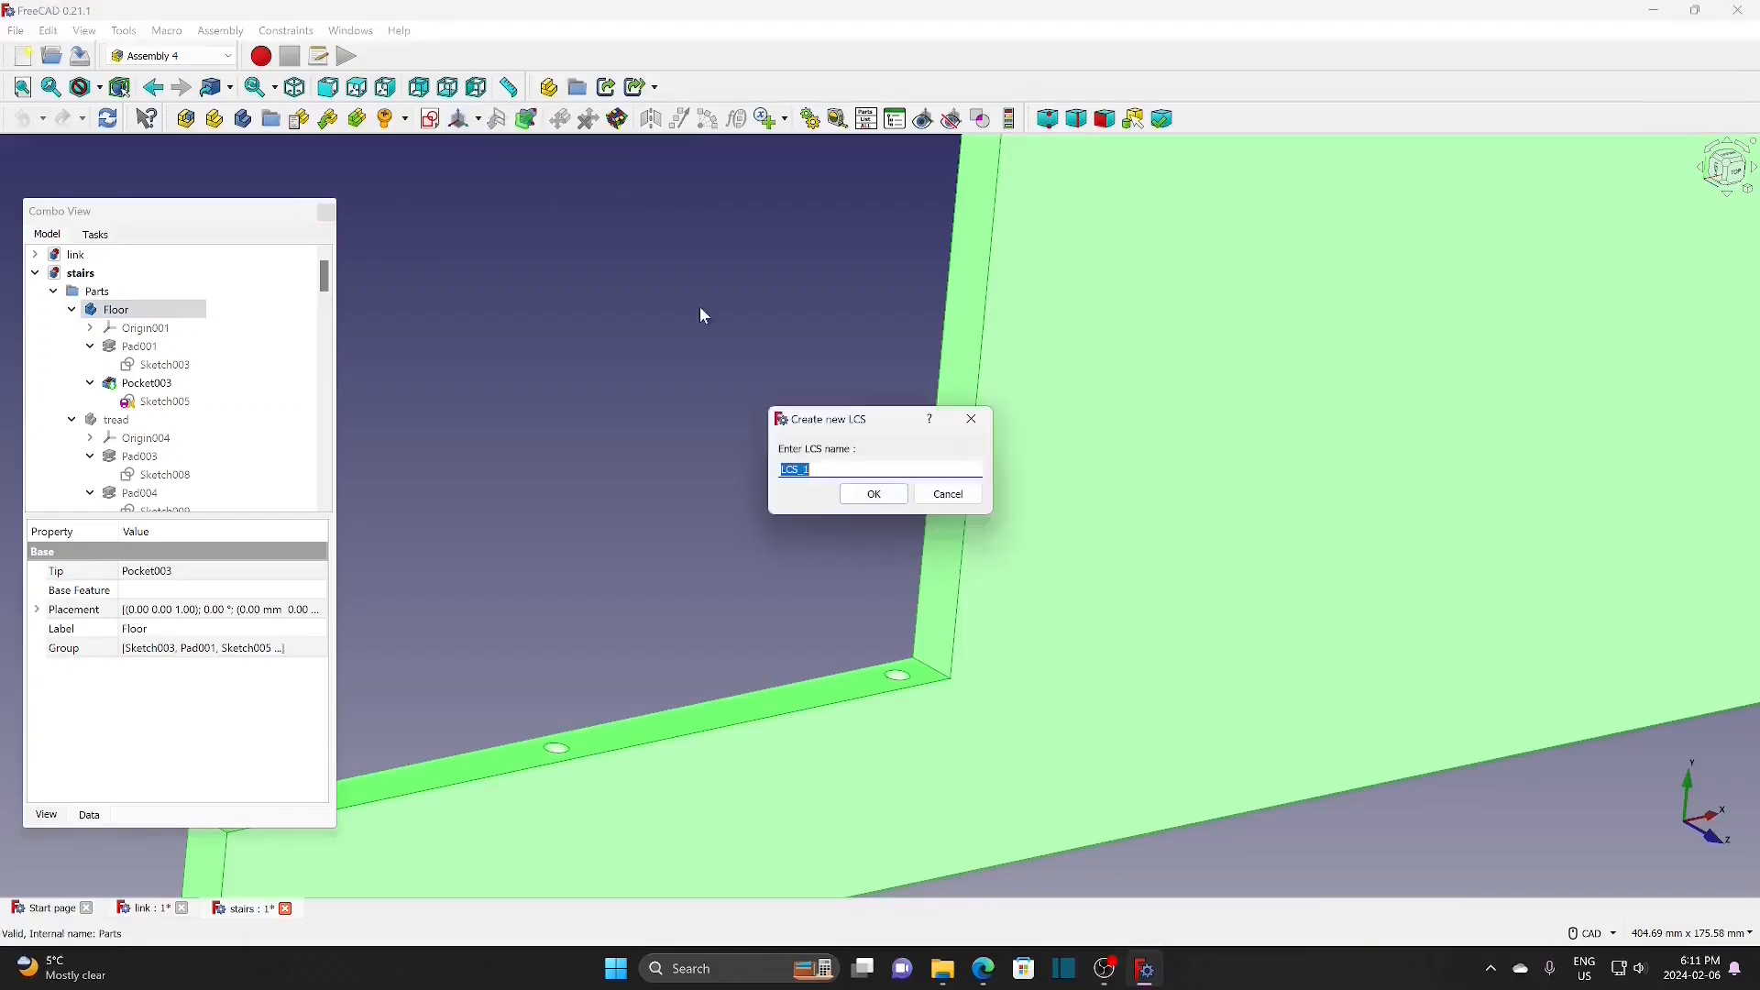
pyautogui.write('floor-h1')
pyautogui.click(899, 495)
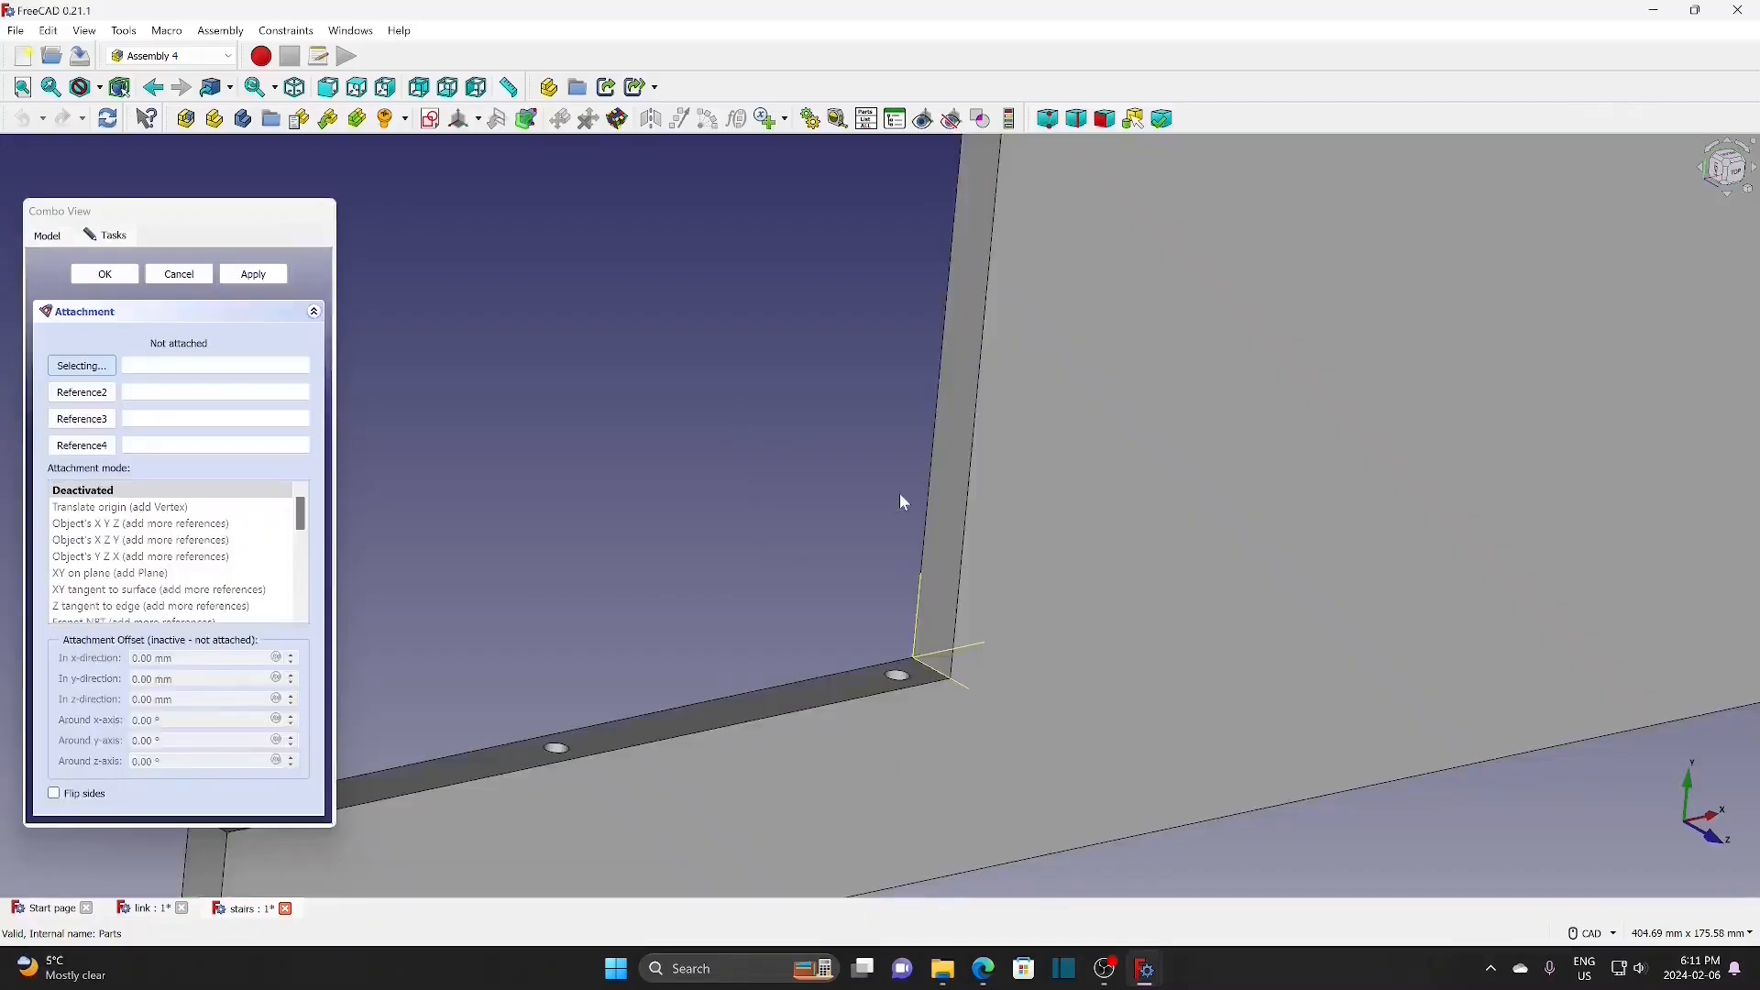
pyautogui.click(897, 686)
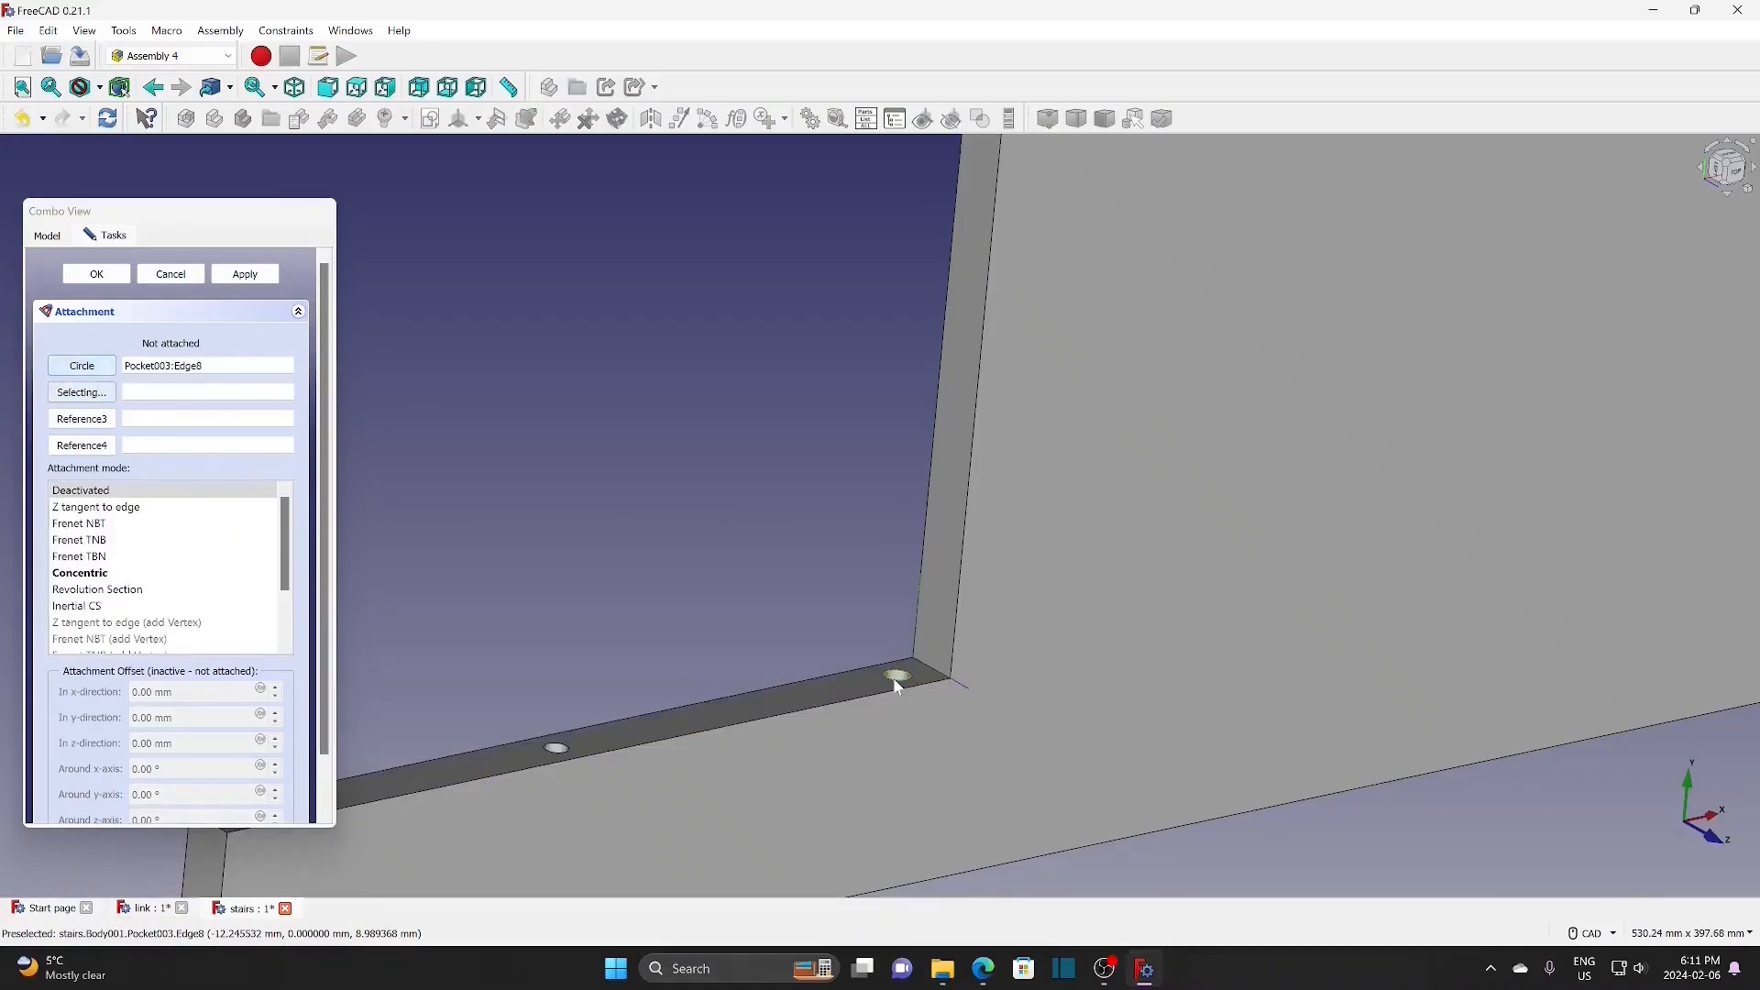
pyautogui.click(123, 574)
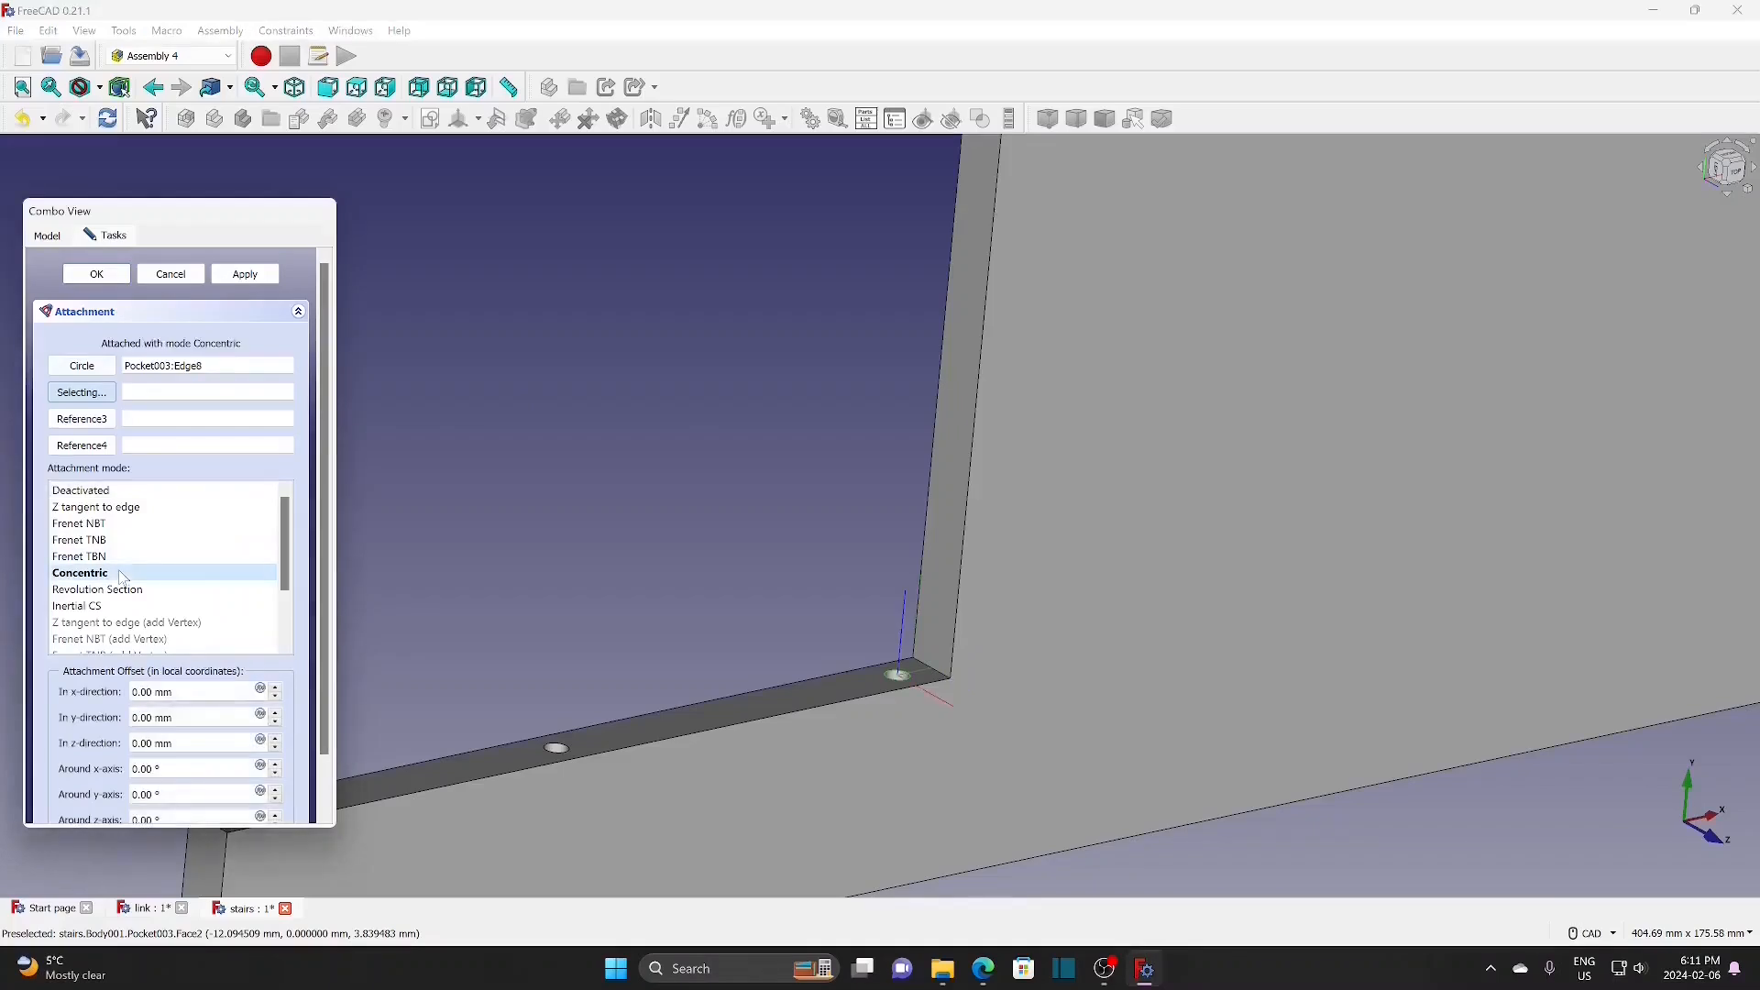
pyautogui.click(97, 274)
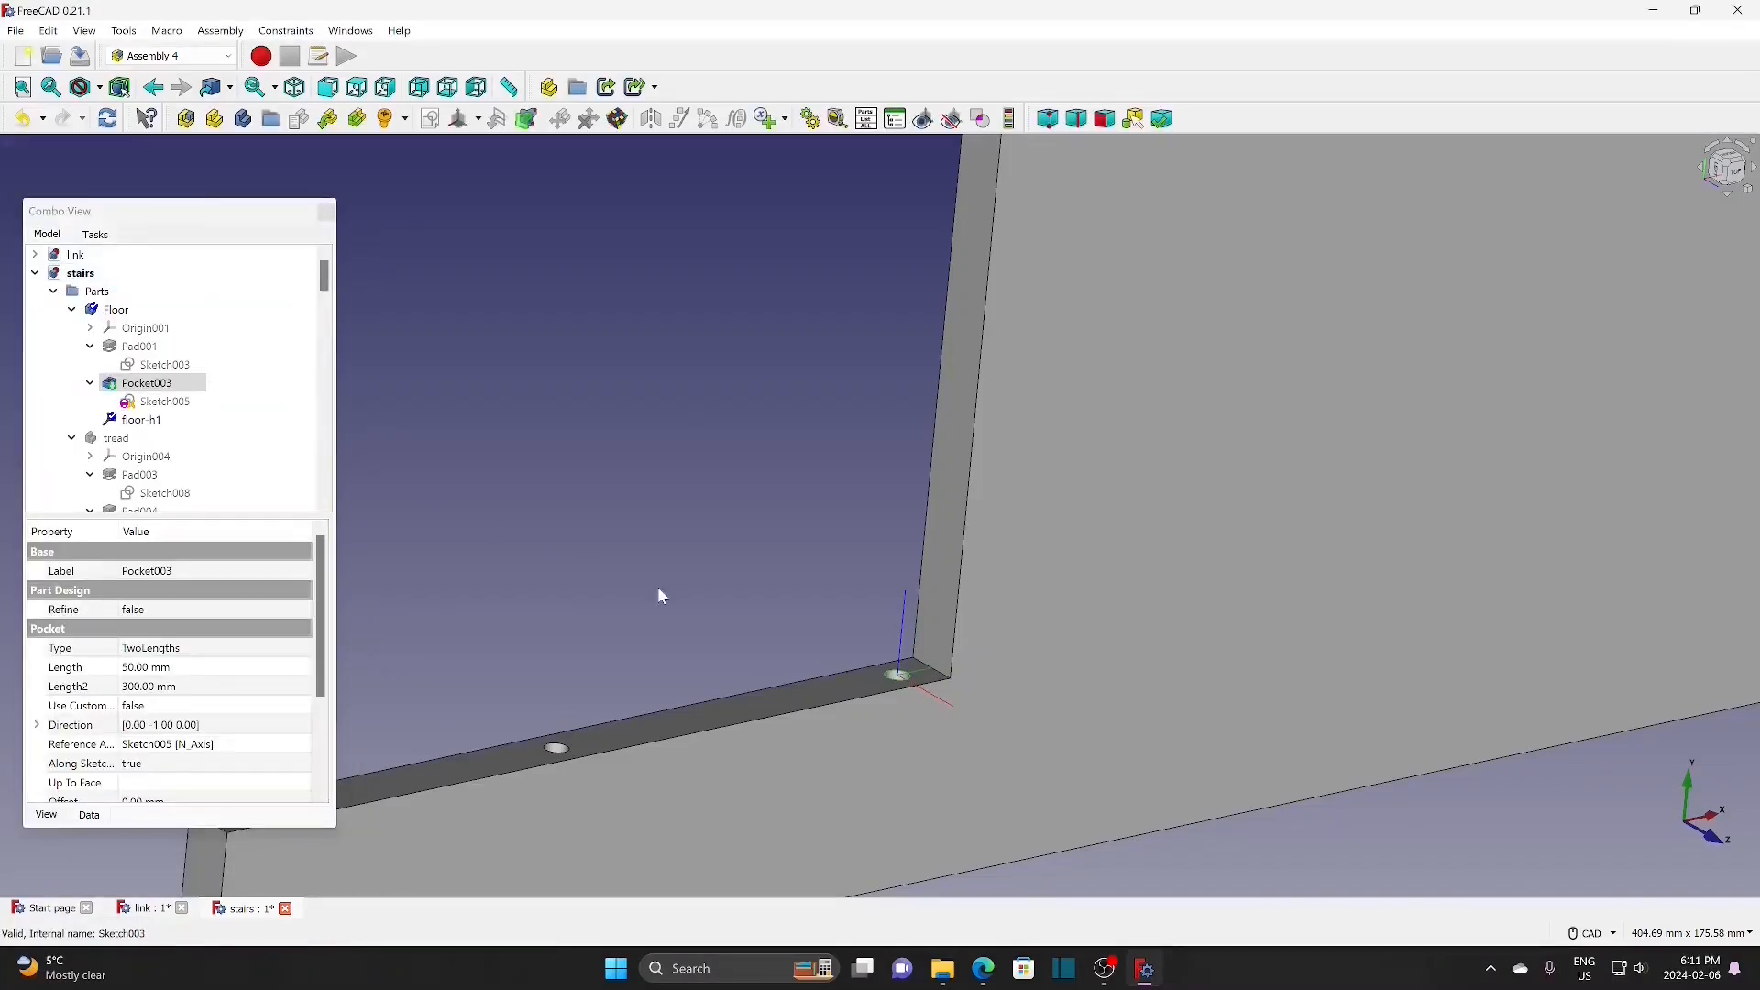
# Step: Orbit around the floor slab and start another Floor coordinate system named with floor-h1-
pyautogui.scroll(-3, 657, 585)
pyautogui.scroll(-1, 657, 587)
pyautogui.moveTo(658, 587); pyautogui.dragTo(906, 630, button='middle')
pyautogui.scroll(1, 905, 630)
pyautogui.scroll(3, 926, 629)
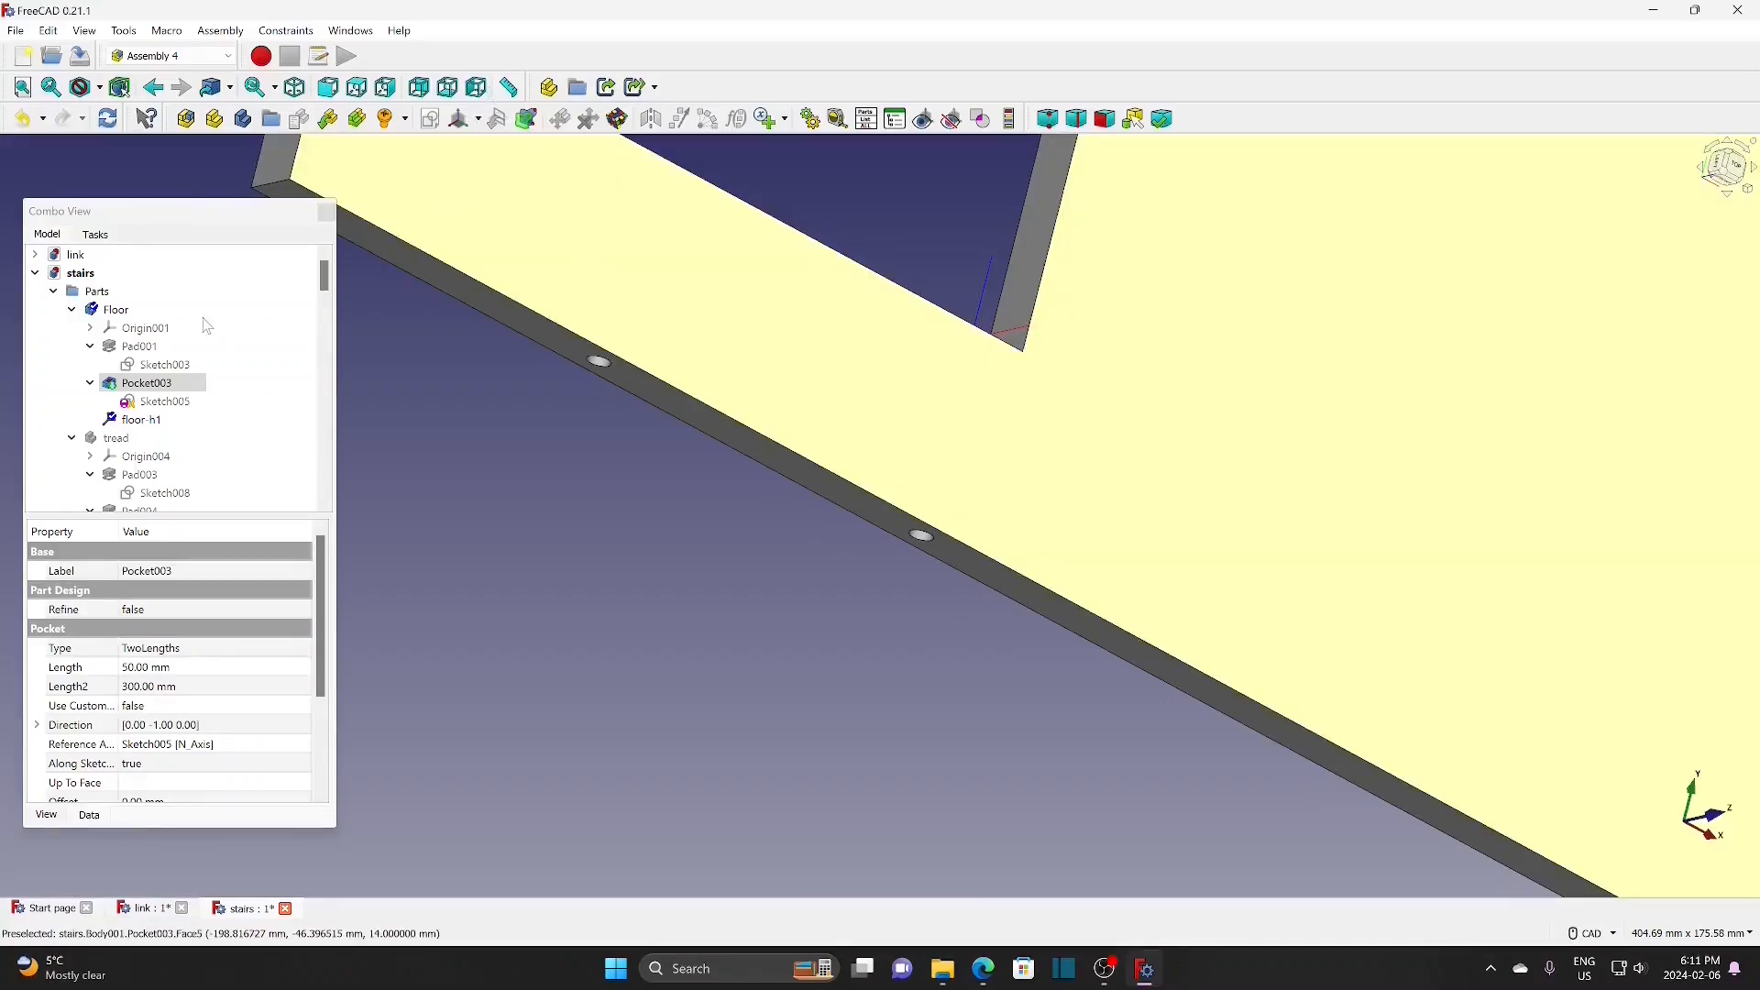
pyautogui.click(202, 311)
pyautogui.click(479, 119)
pyautogui.click(495, 144)
pyautogui.write('floor-h1-rod')
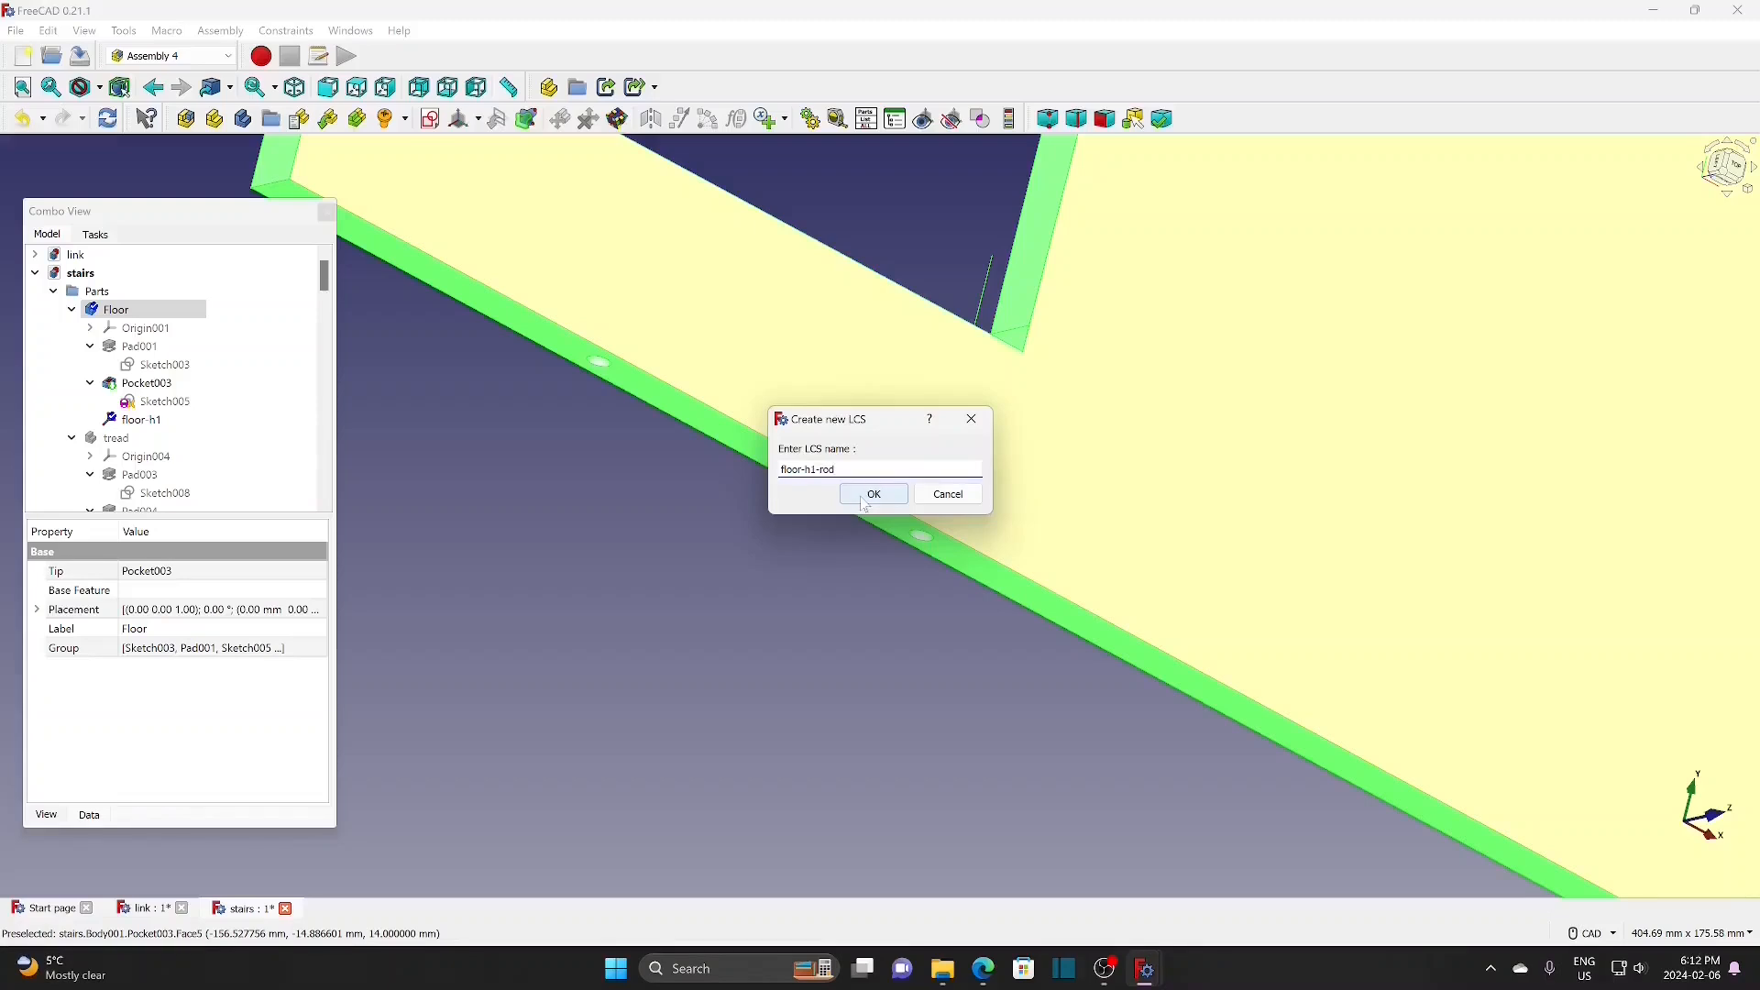
# Step: Attach floor-h1-rod Concentric to the first rod hole's edge
pyautogui.click(872, 495)
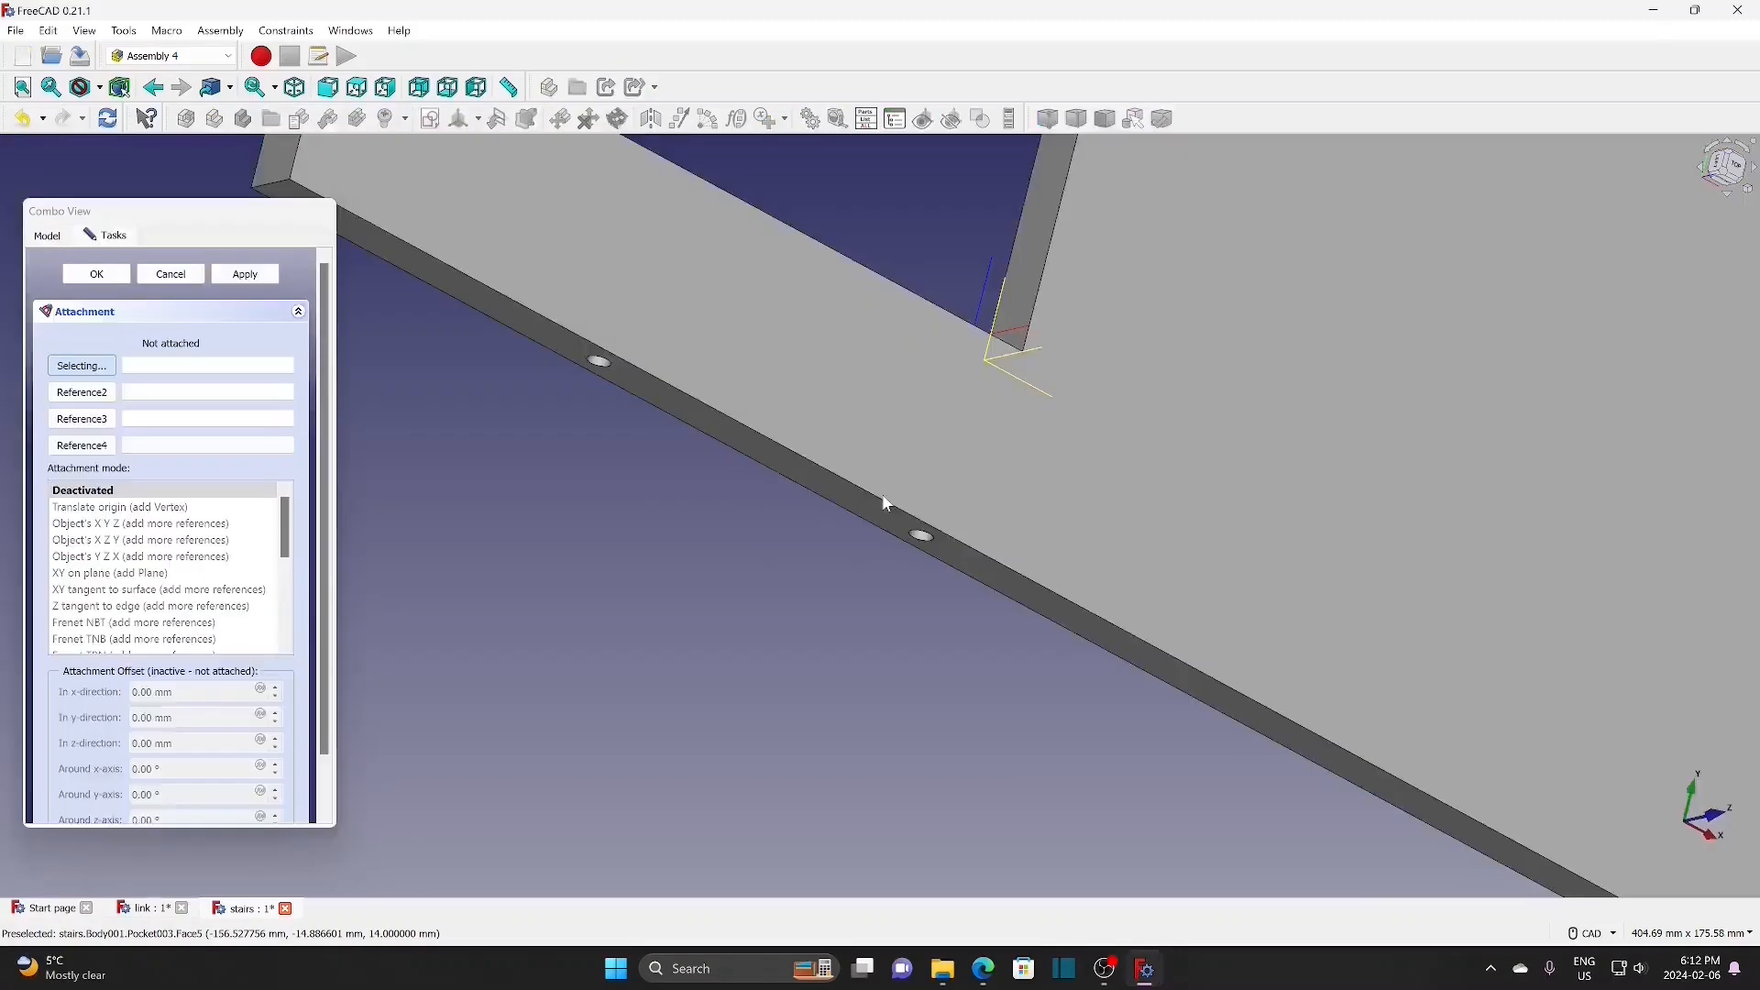
pyautogui.click(921, 537)
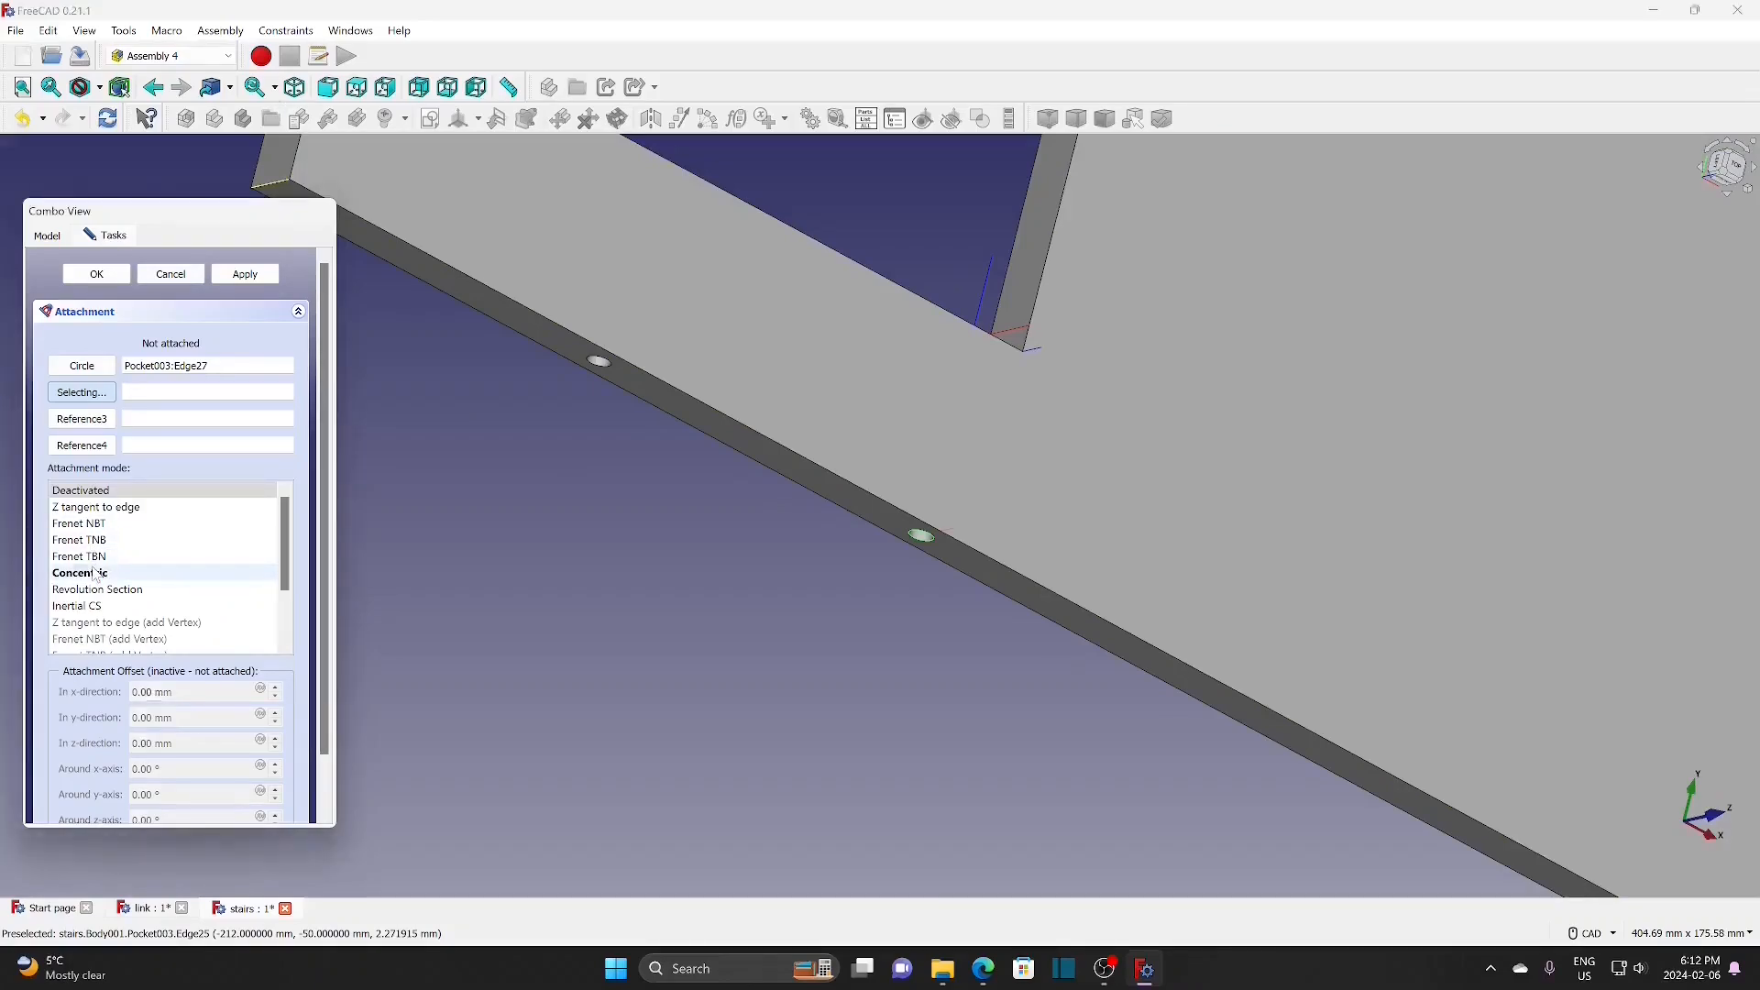
pyautogui.click(82, 573)
pyautogui.click(104, 277)
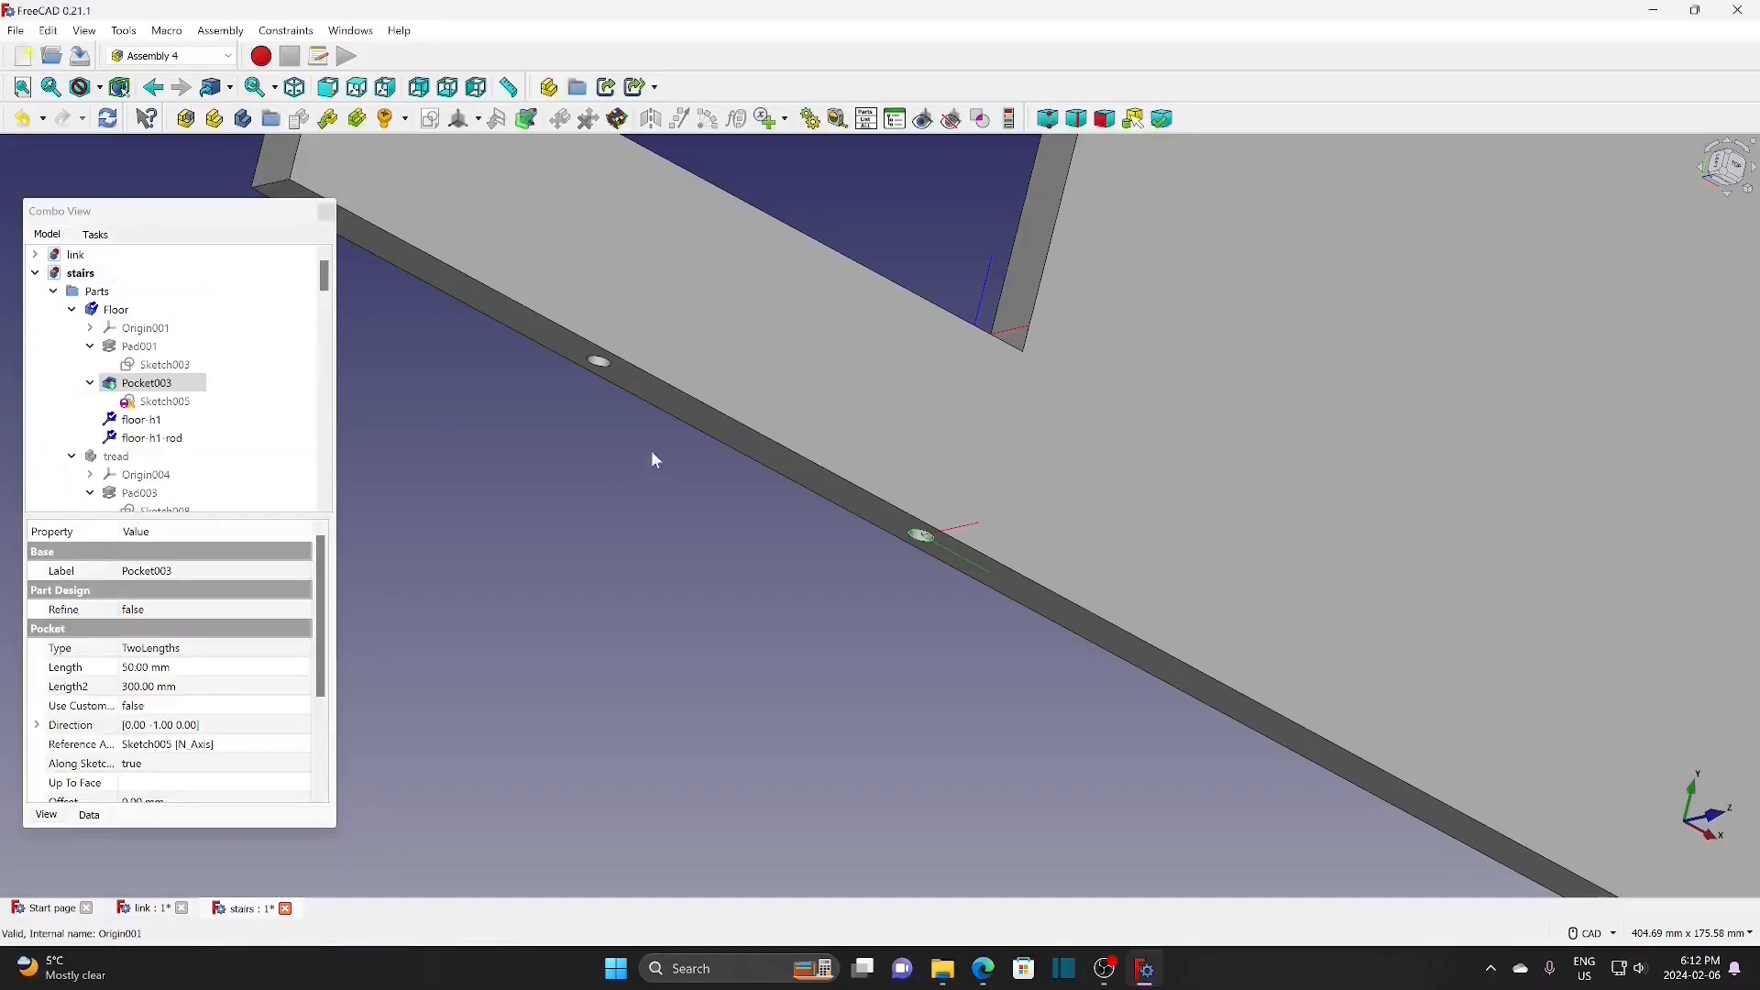
# Step: Add floor-h2-rod centred Concentric on the second rod hole (Pocket003 Edge29), then select Floor
pyautogui.scroll(3, 651, 450)
pyautogui.moveTo(580, 359); pyautogui.dragTo(634, 553, button='middle')
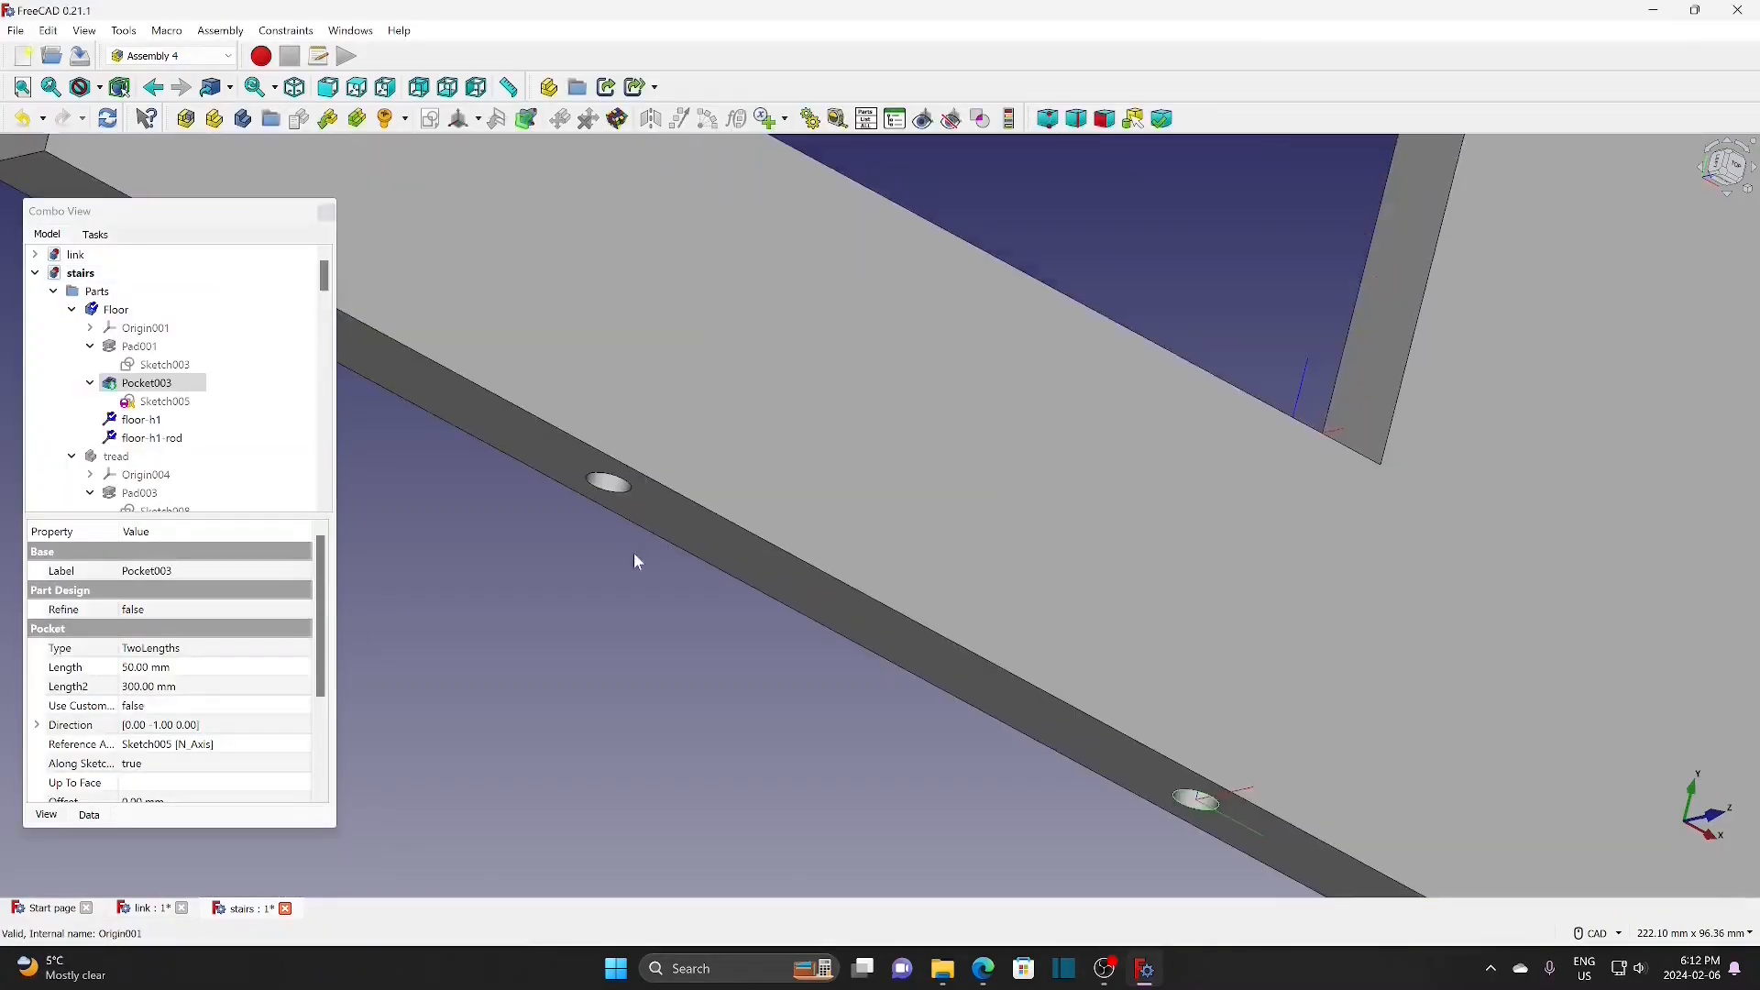
pyautogui.click(631, 497)
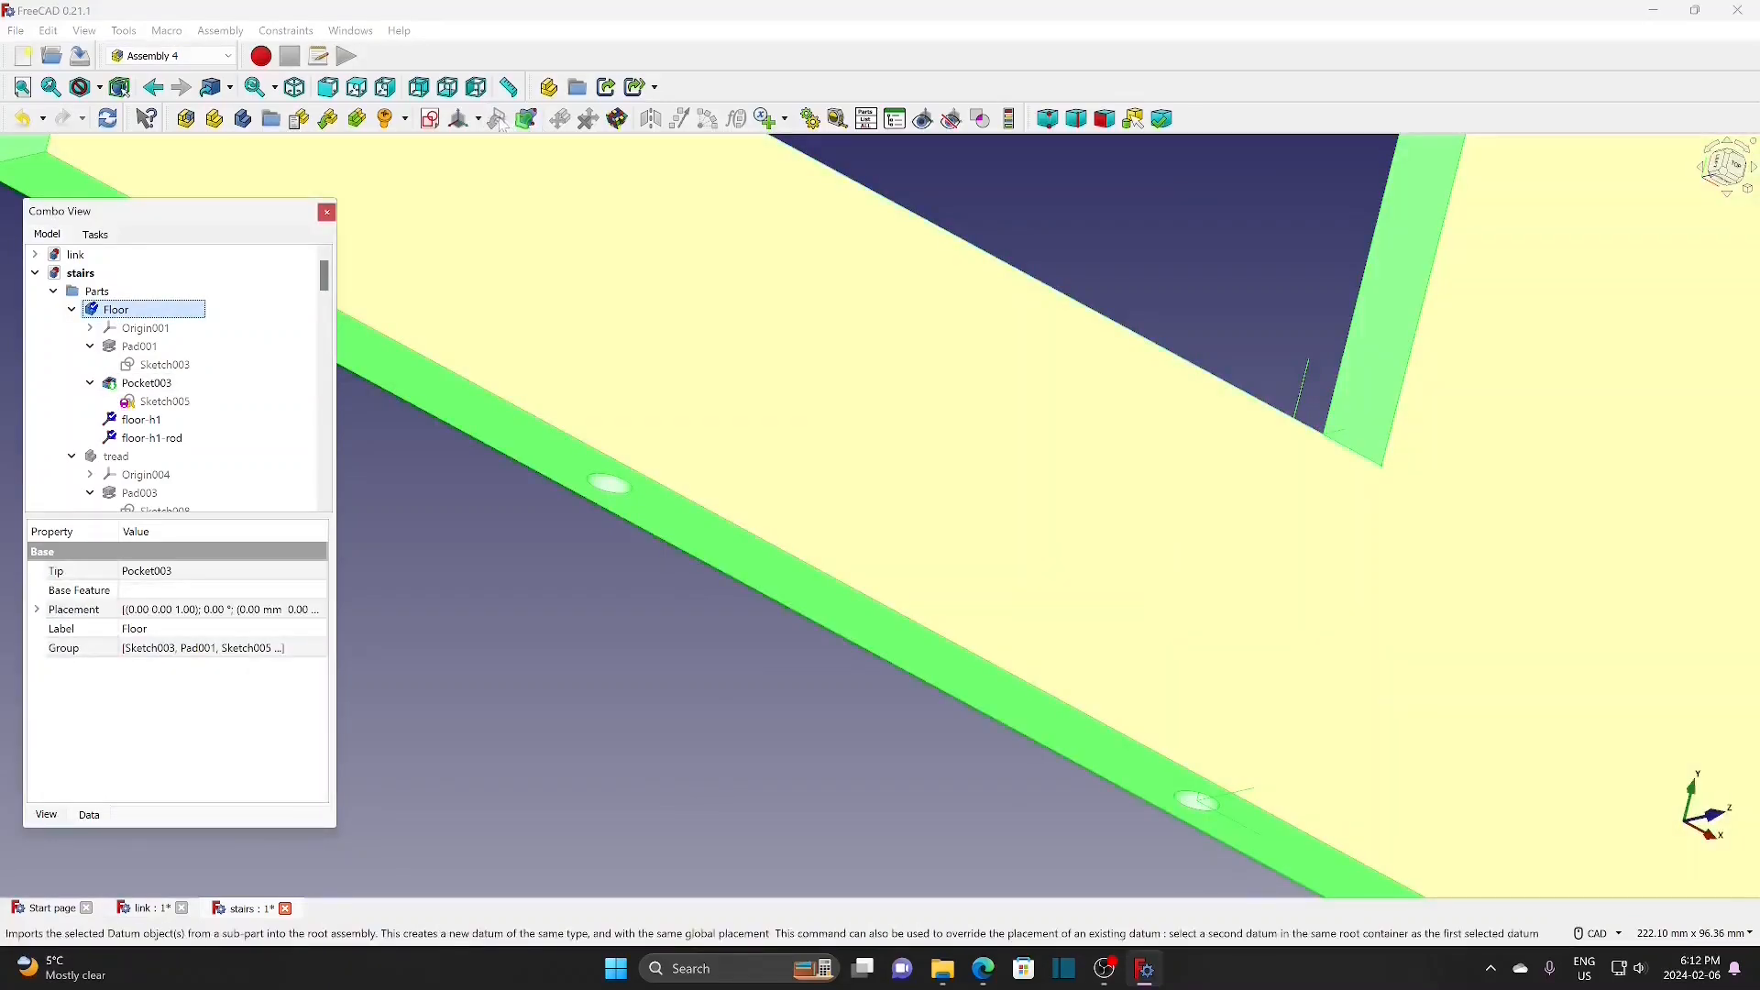
pyautogui.click(478, 120)
pyautogui.click(499, 146)
pyautogui.write('floor-h2-rod')
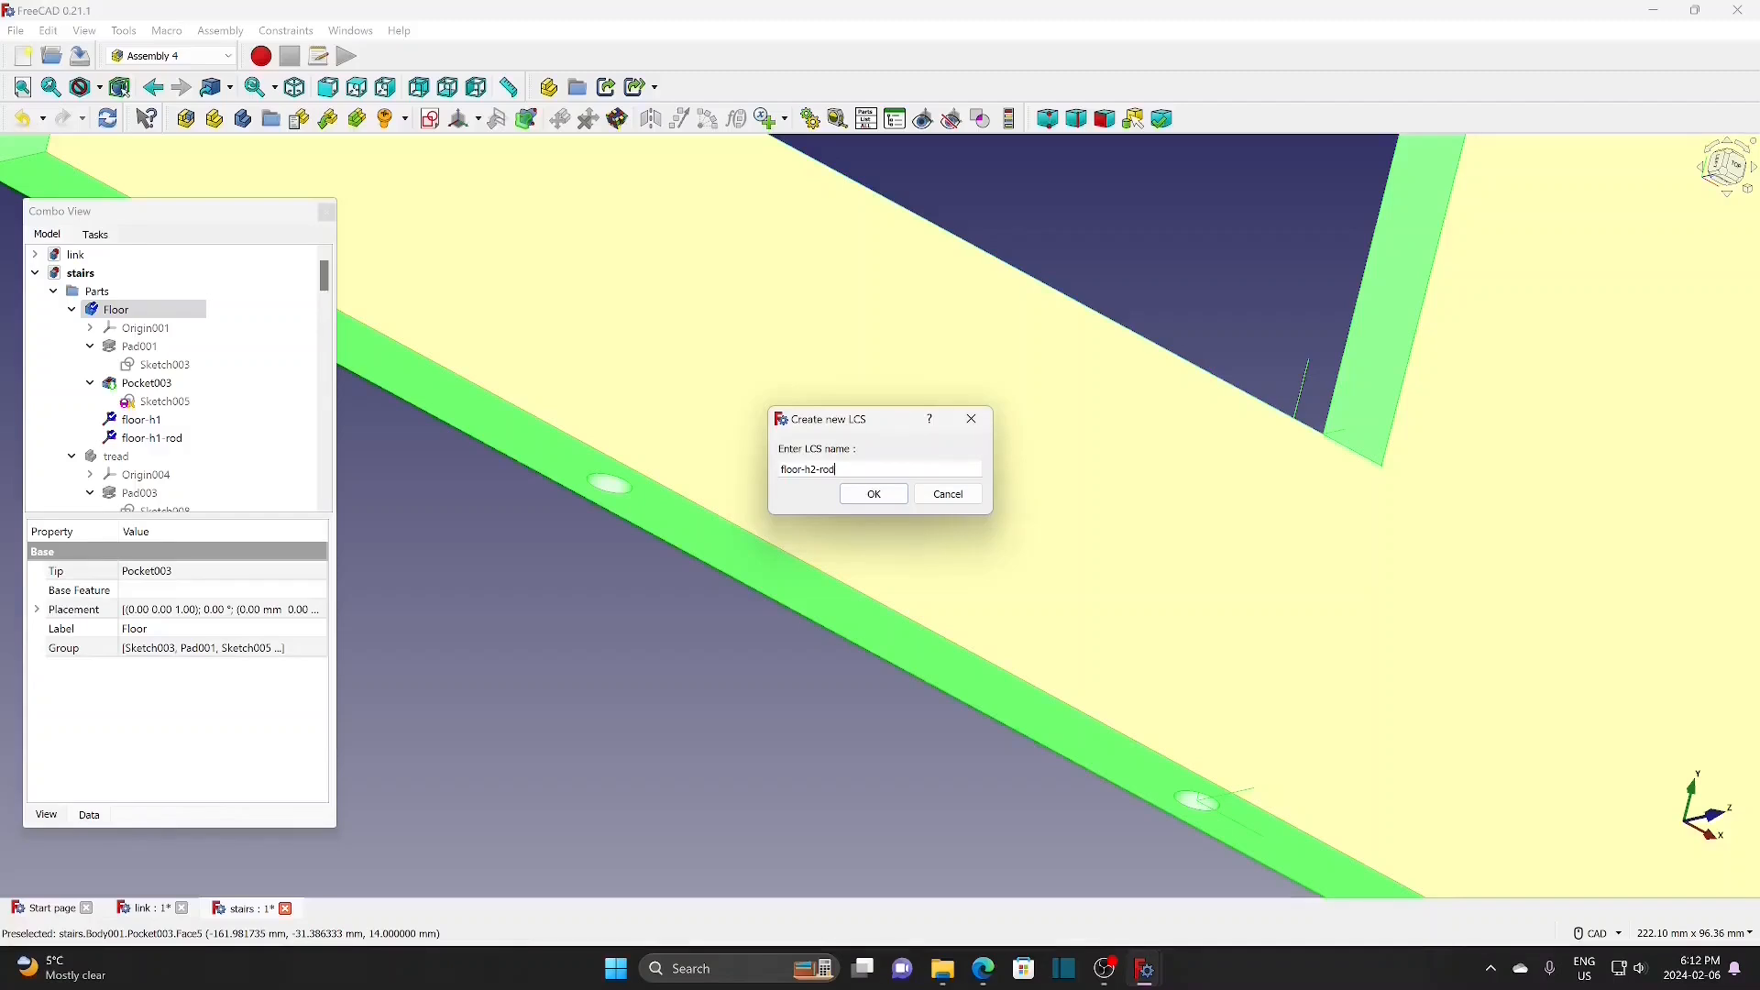
pyautogui.click(894, 495)
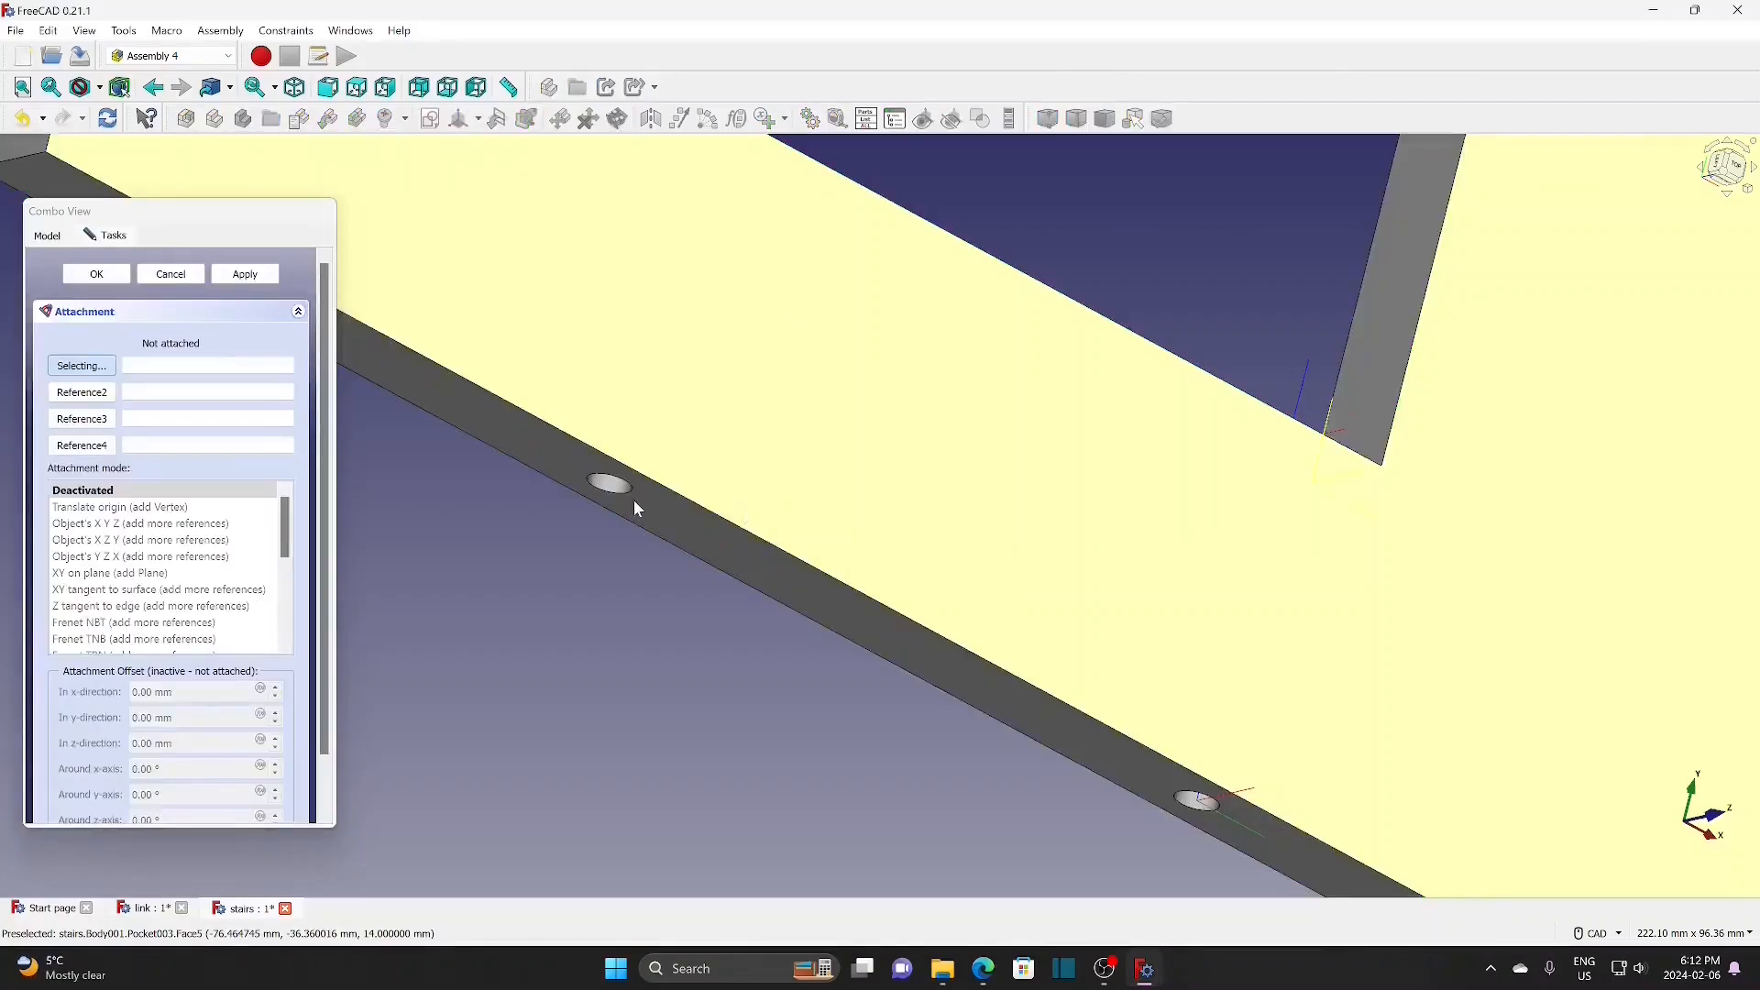
pyautogui.click(631, 495)
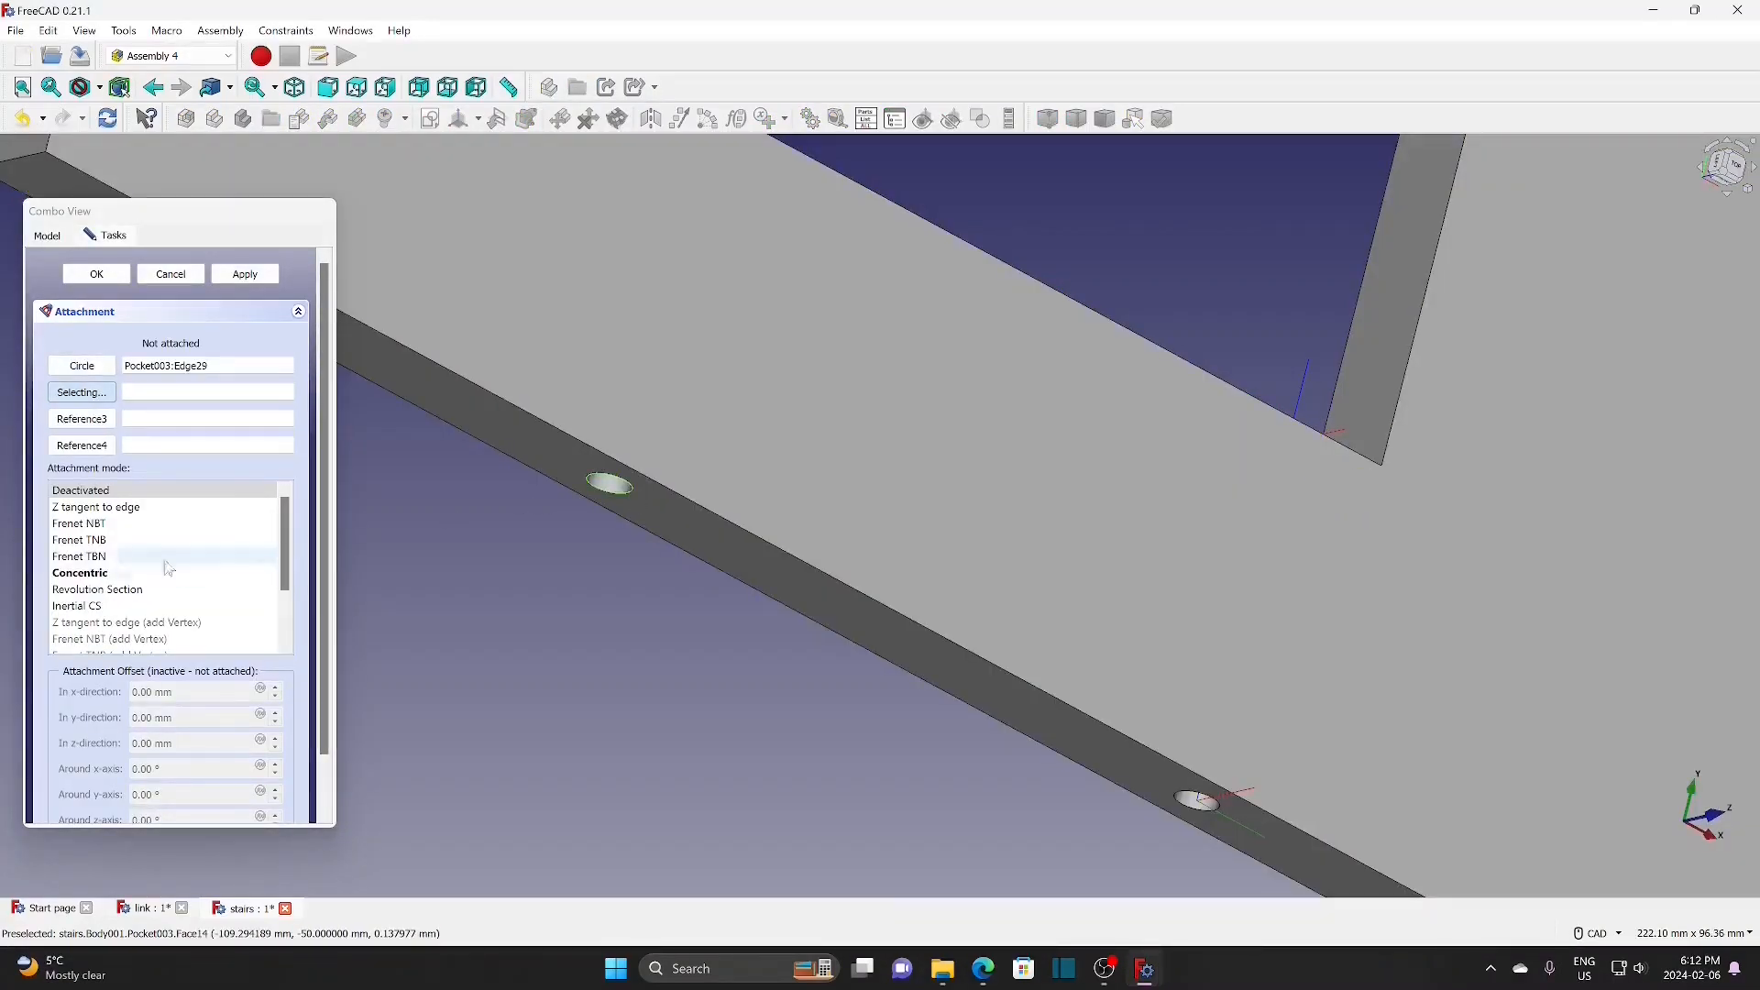
pyautogui.click(133, 572)
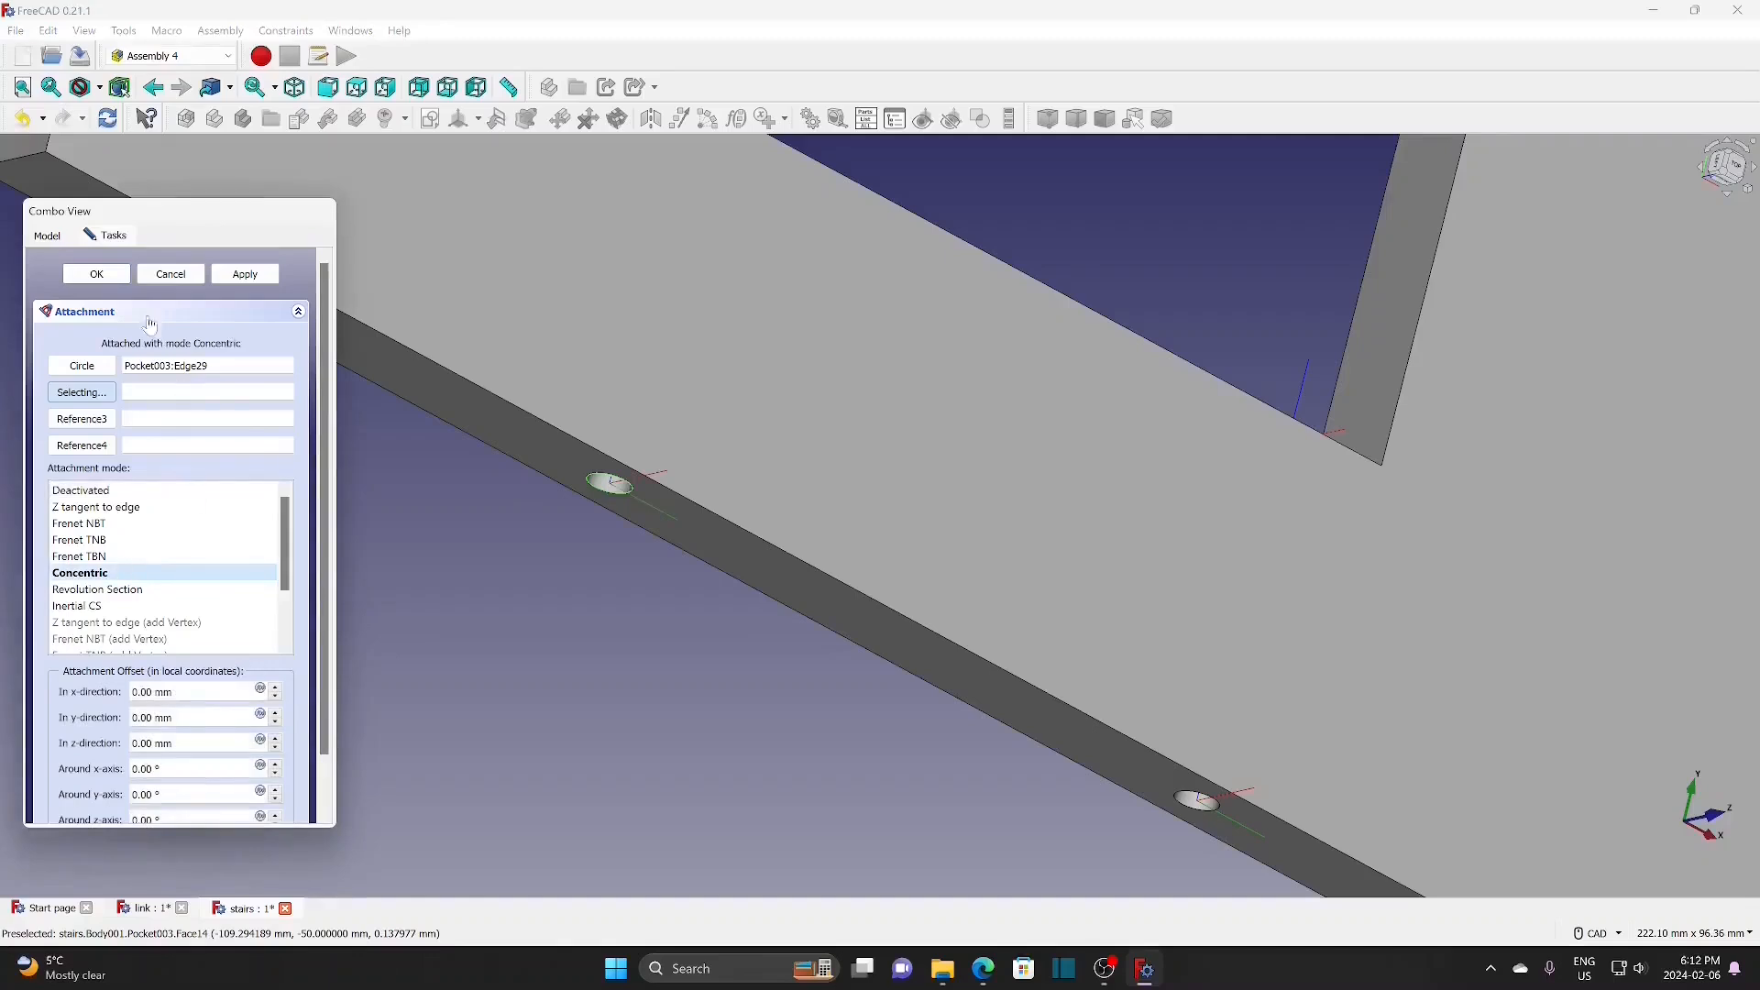
pyautogui.click(97, 275)
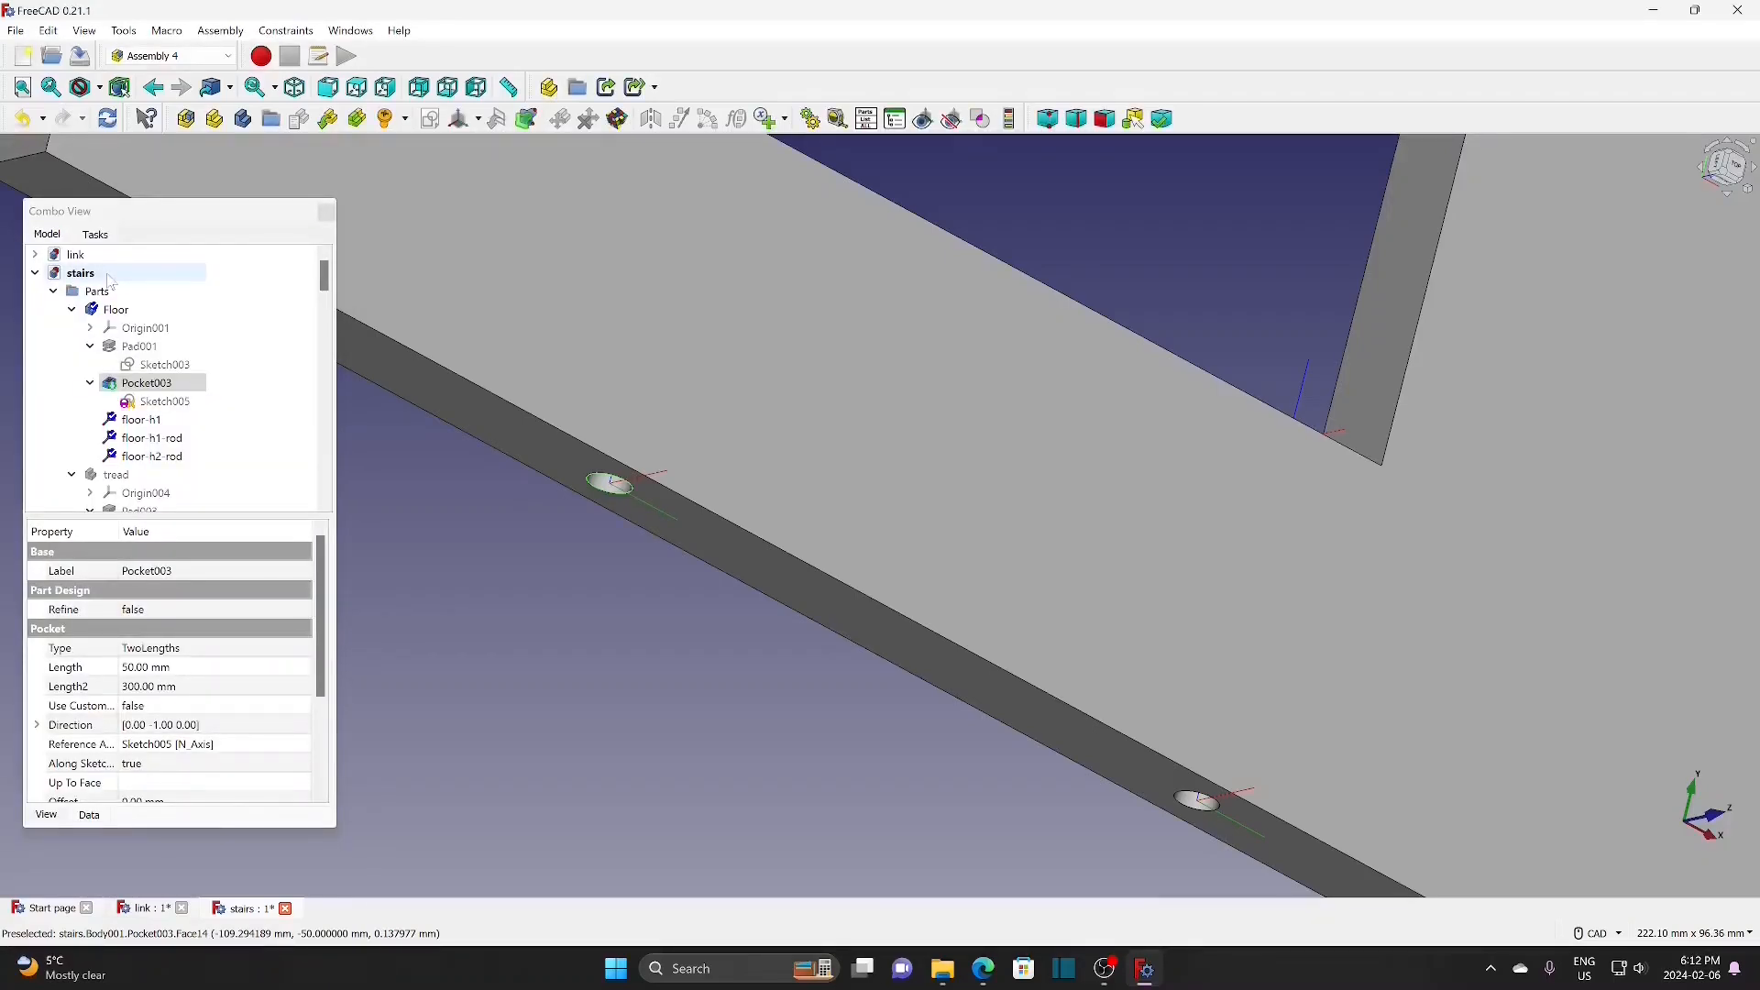
pyautogui.click(116, 309)
# Step: Hide the Floor and show the stair assembly again, fitted and tilted from the top view
pyautogui.press('space')
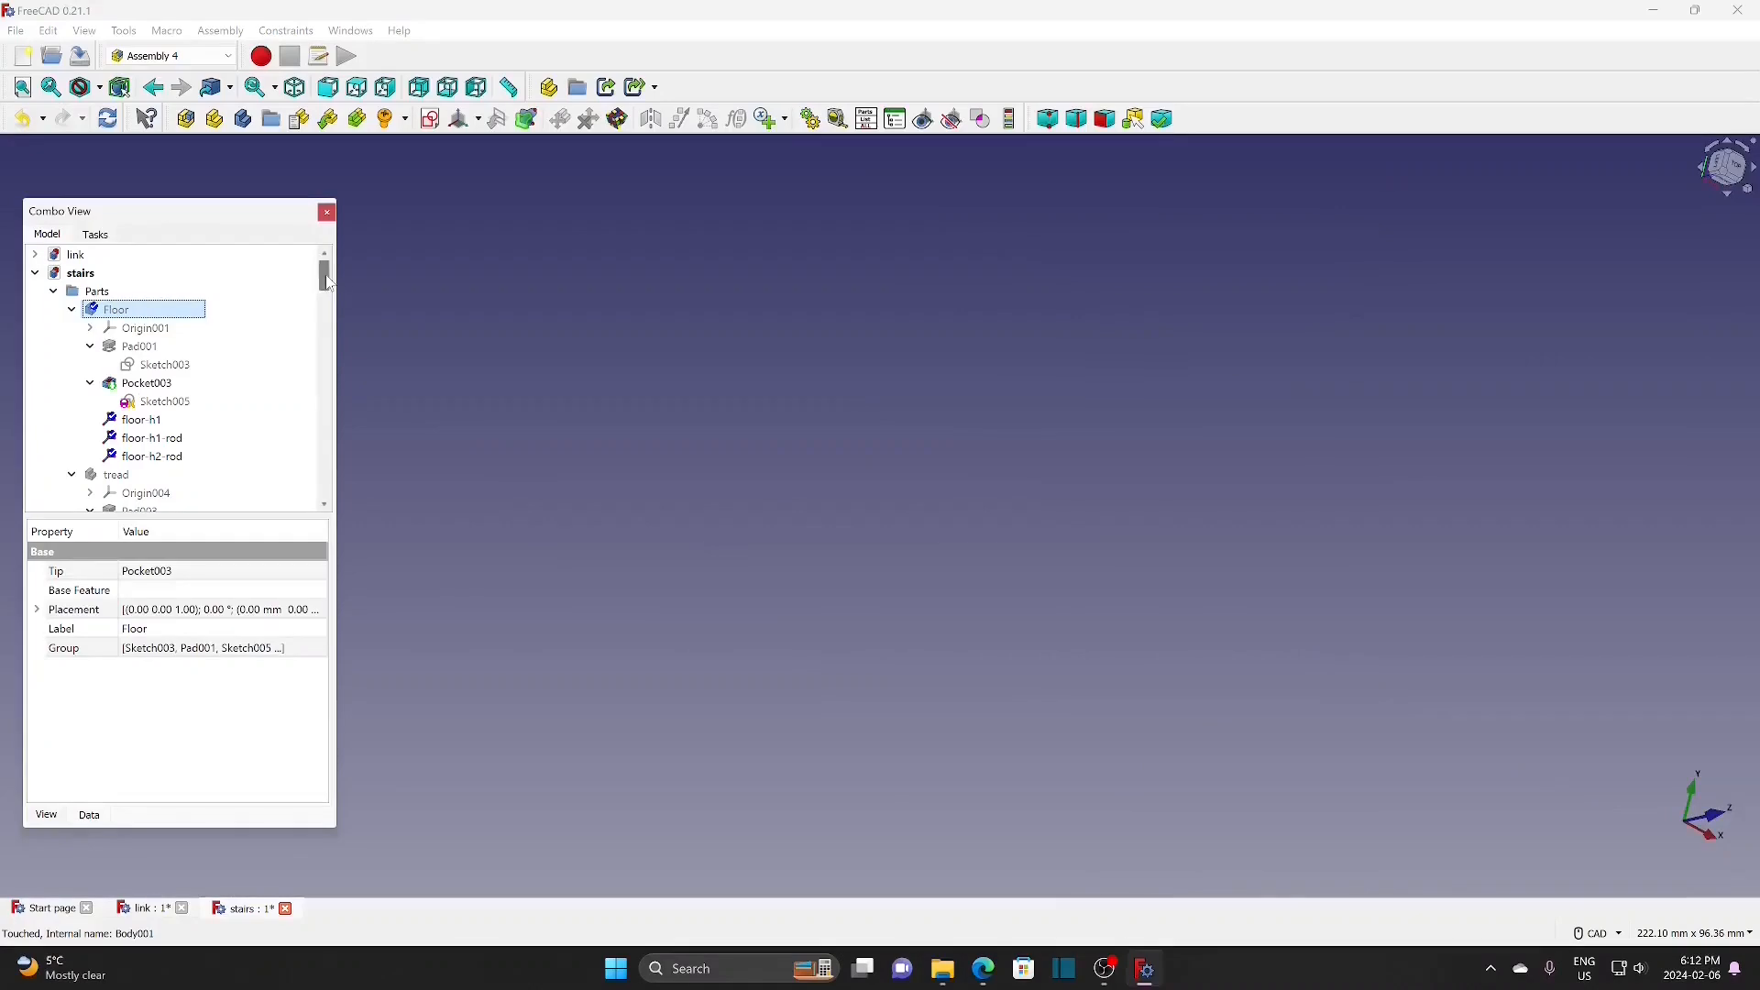
pyautogui.moveTo(328, 283); pyautogui.dragTo(330, 358)
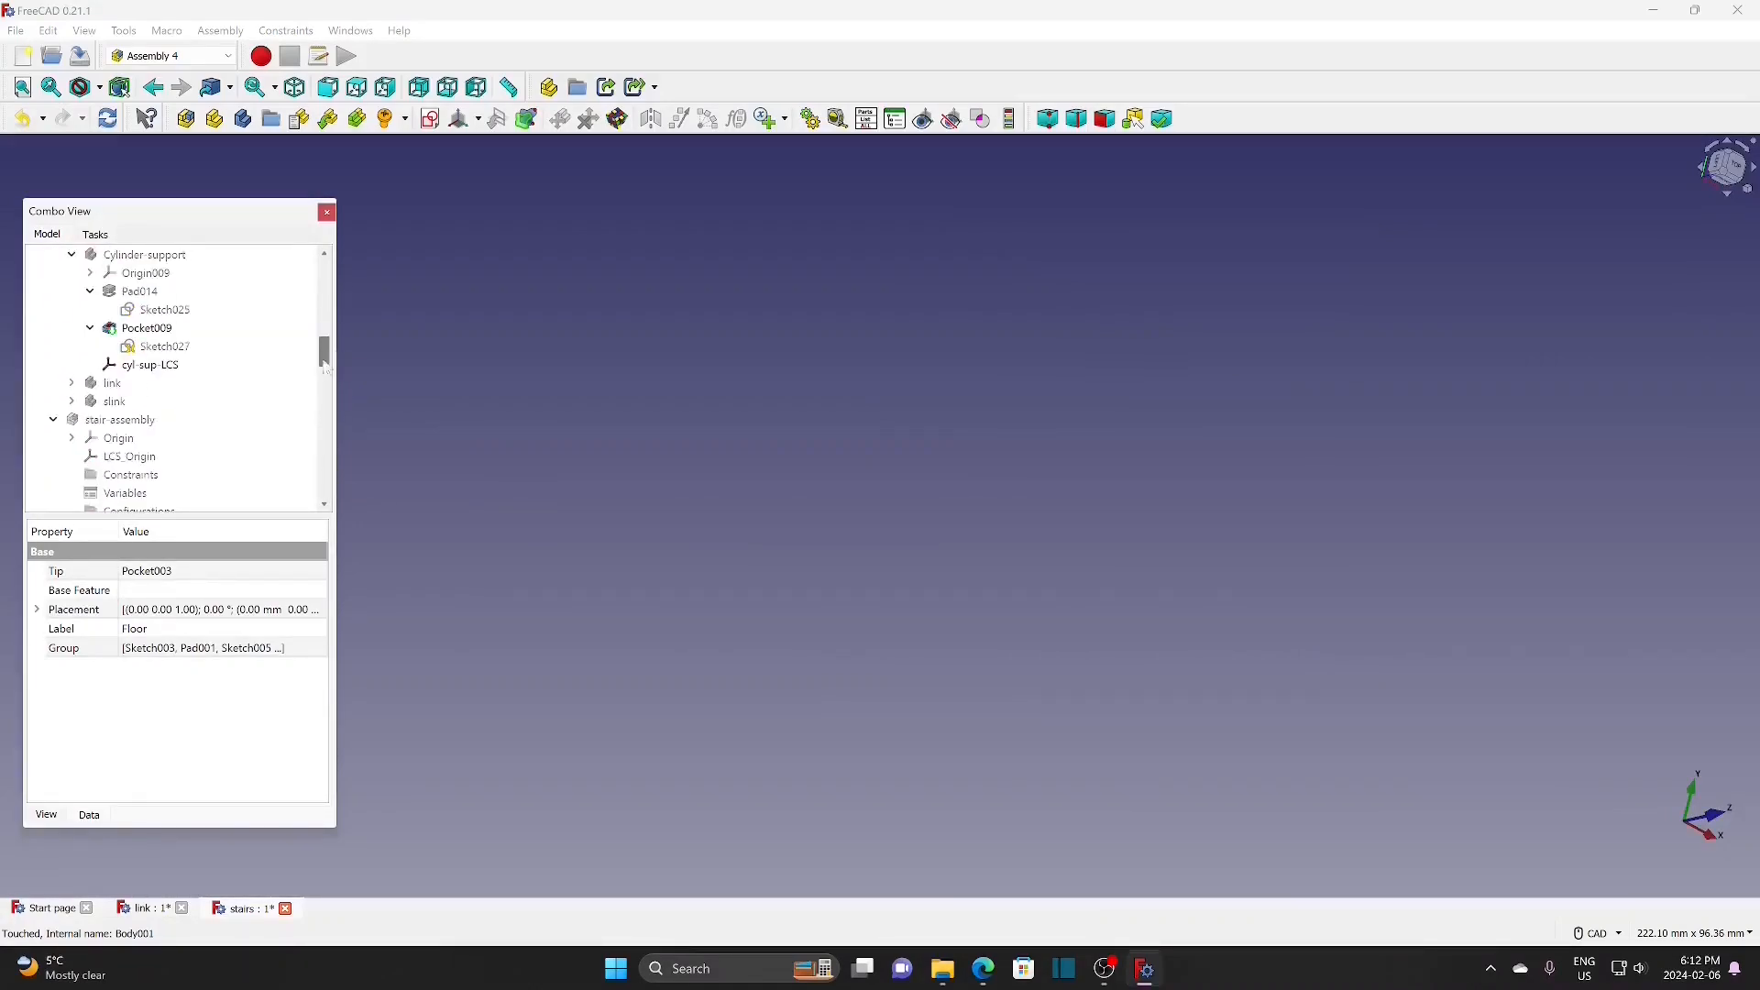
pyautogui.click(132, 423)
pyautogui.press('space')
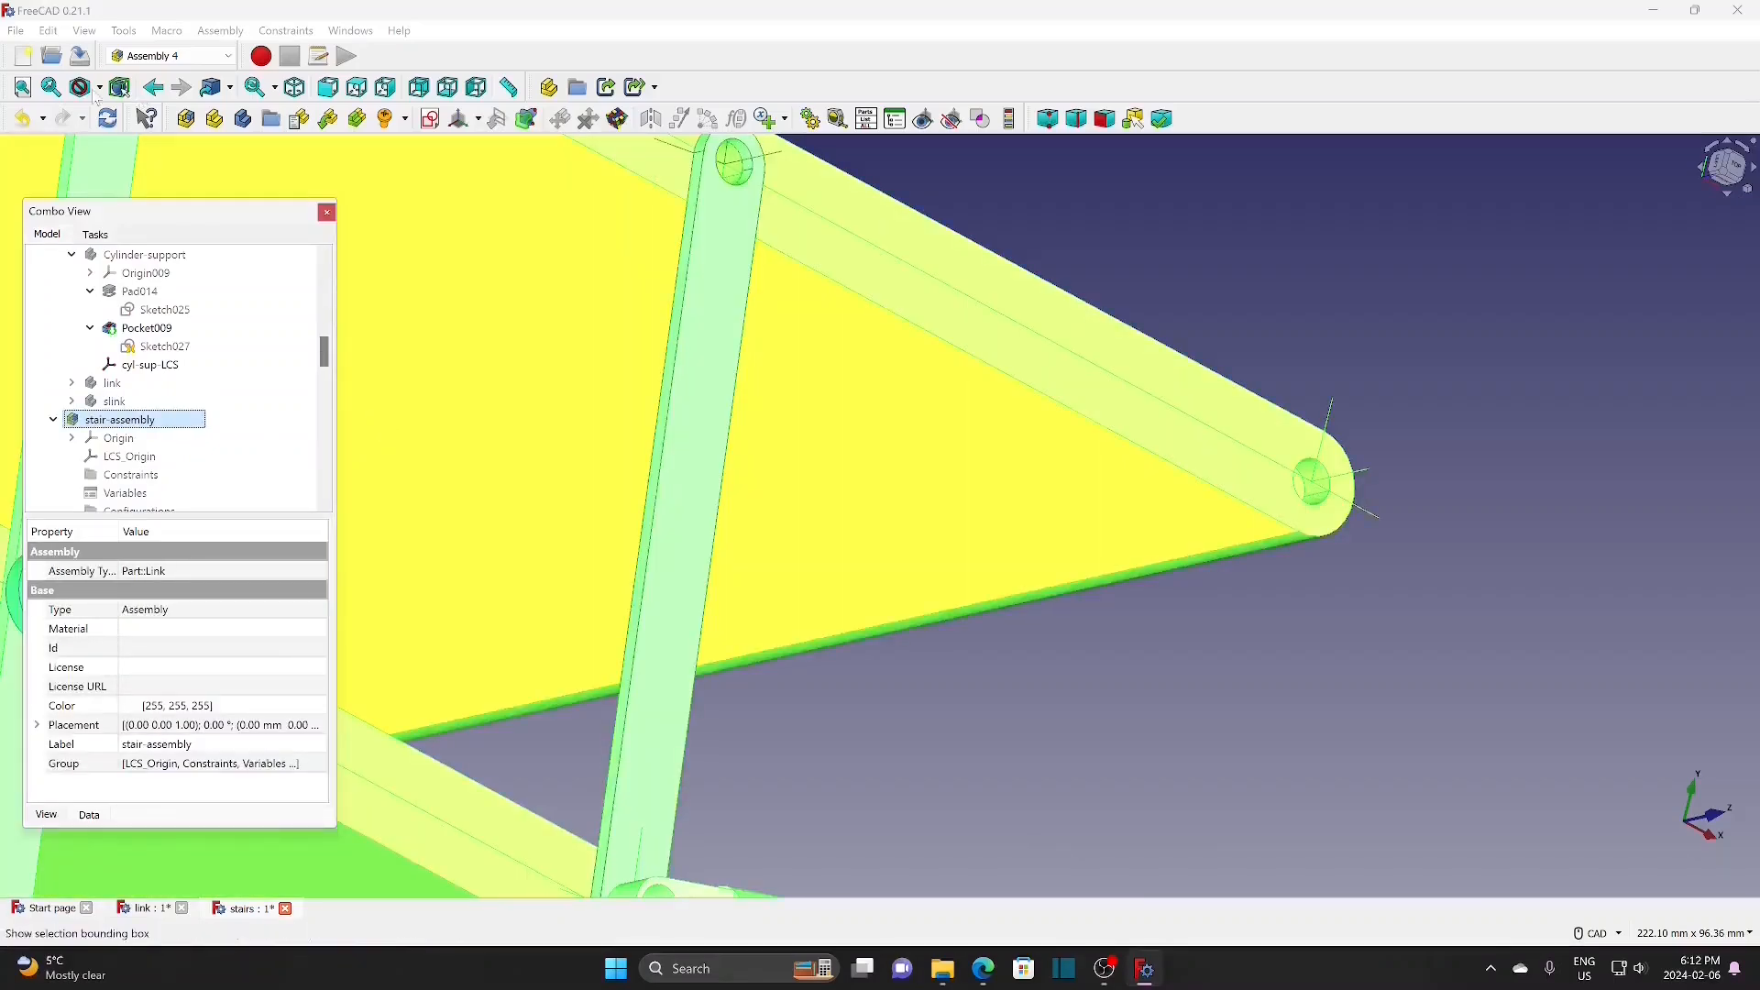
pyautogui.click(22, 87)
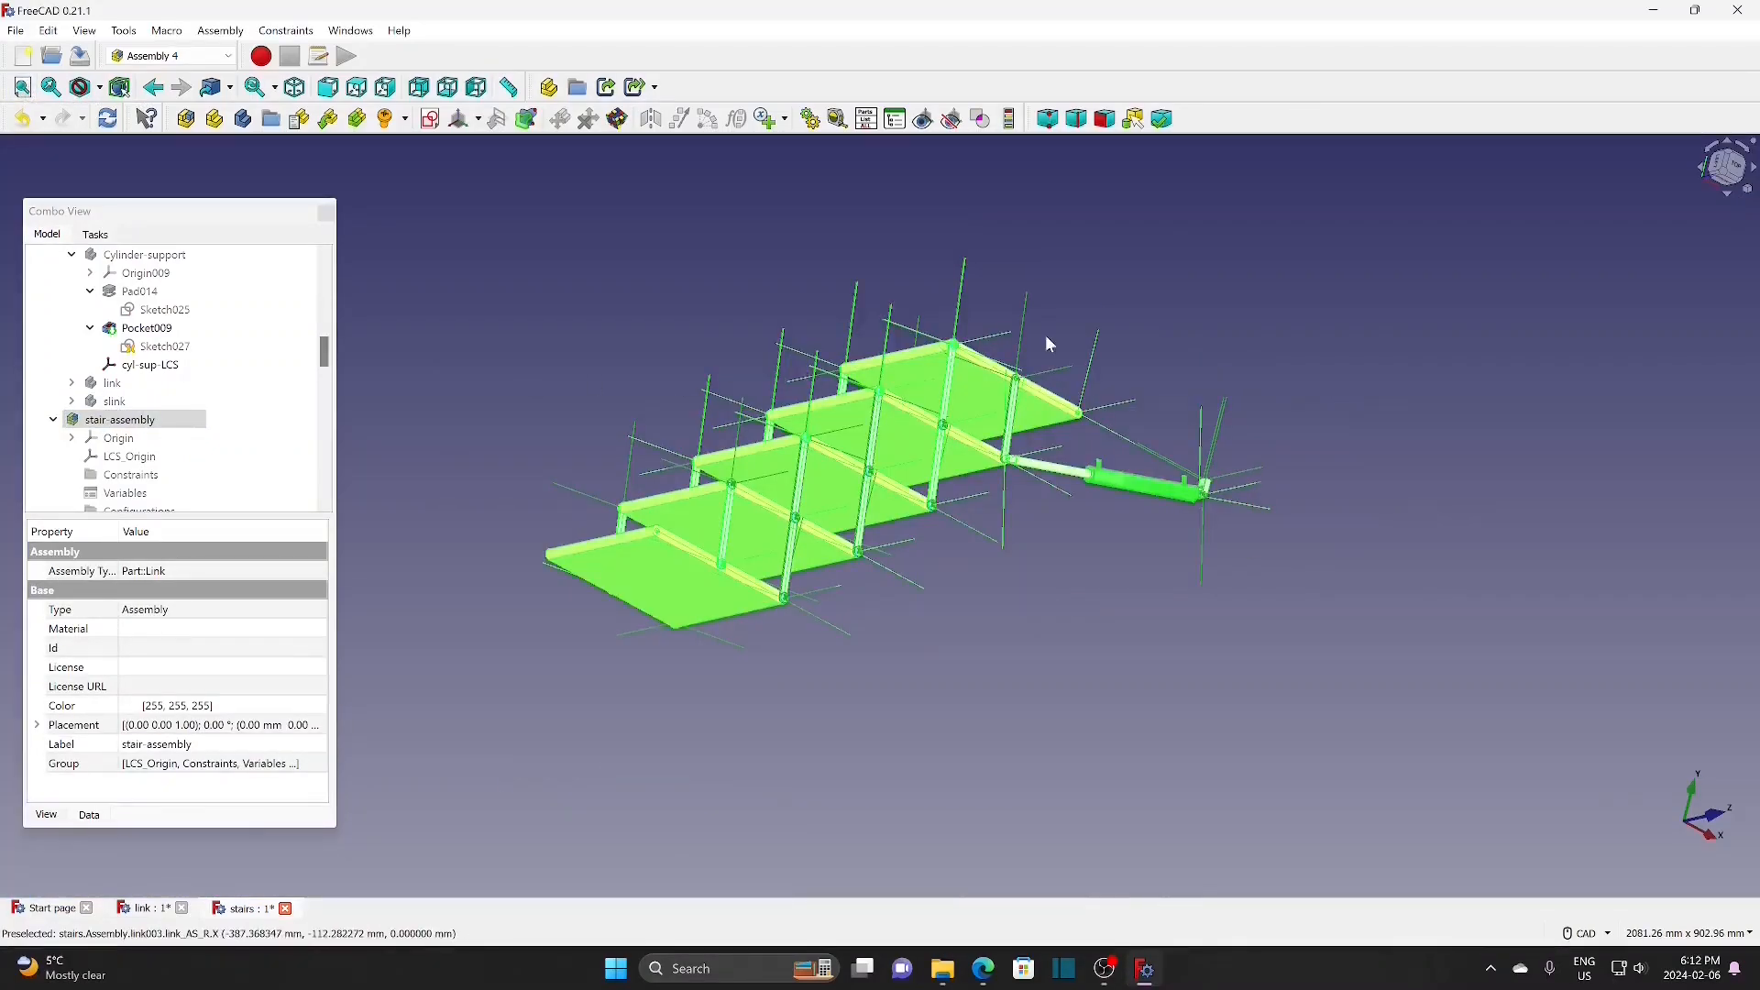
pyautogui.scroll(-3, 1100, 328)
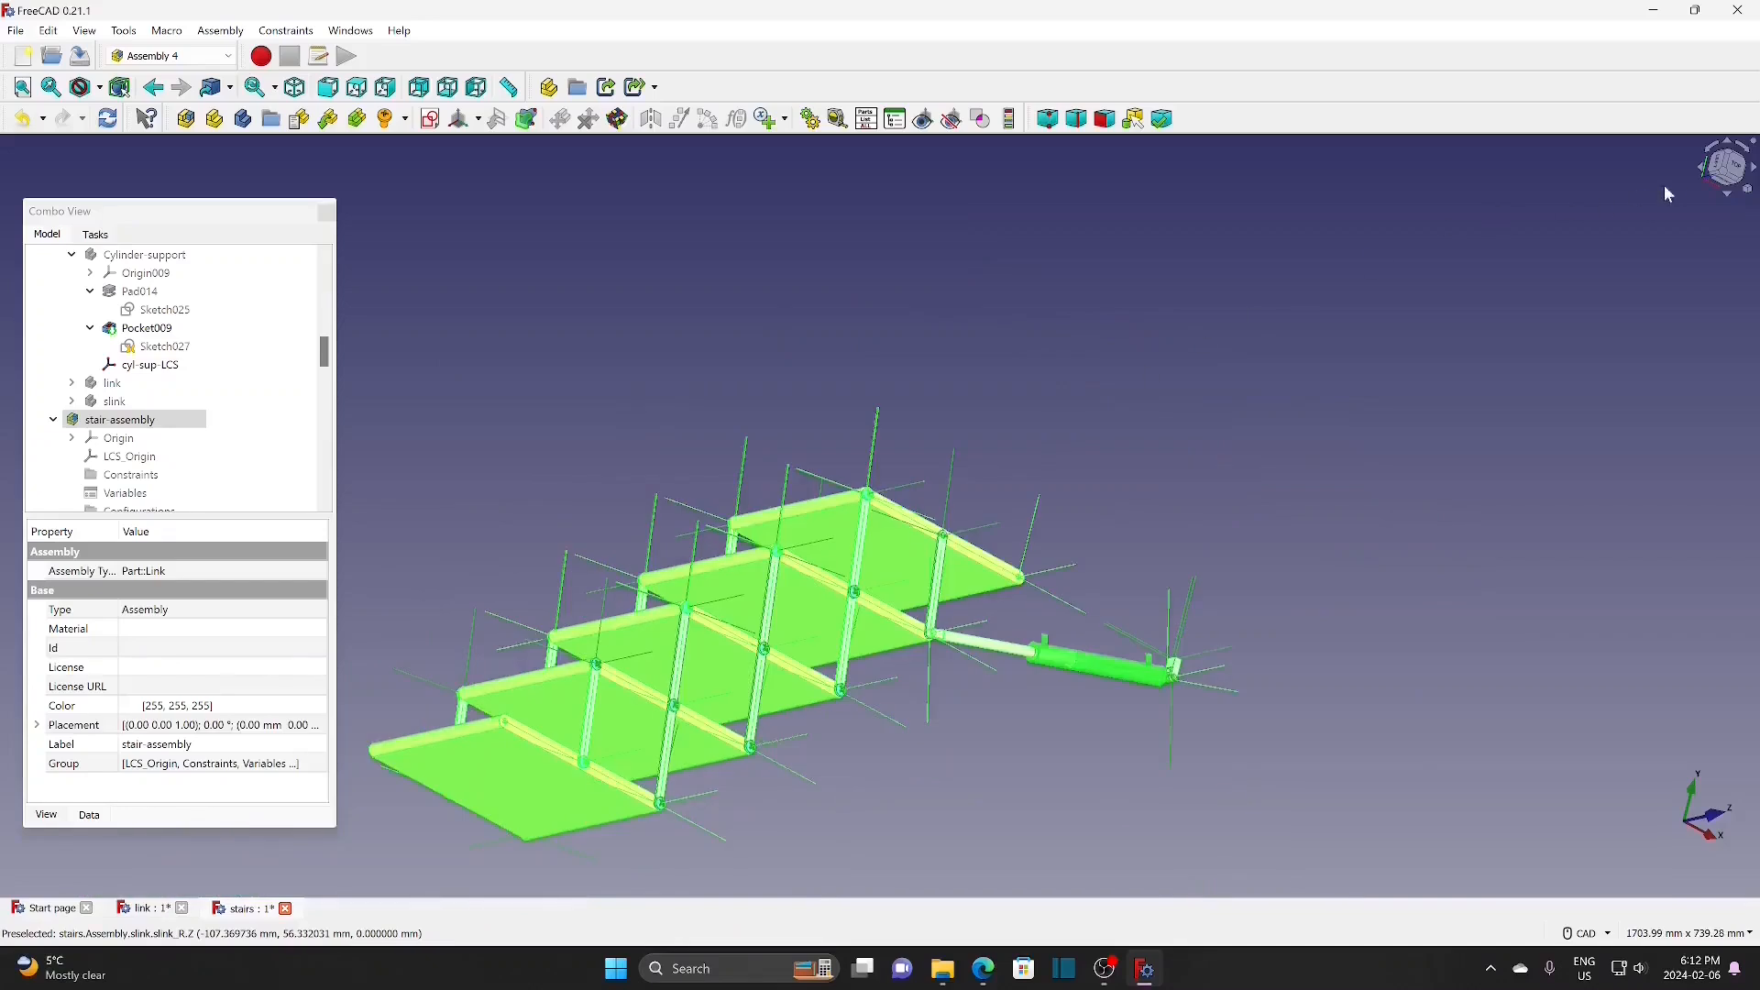
pyautogui.click(1729, 165)
pyautogui.moveTo(1121, 386); pyautogui.dragTo(1124, 424, button='middle')
pyautogui.click(1142, 426)
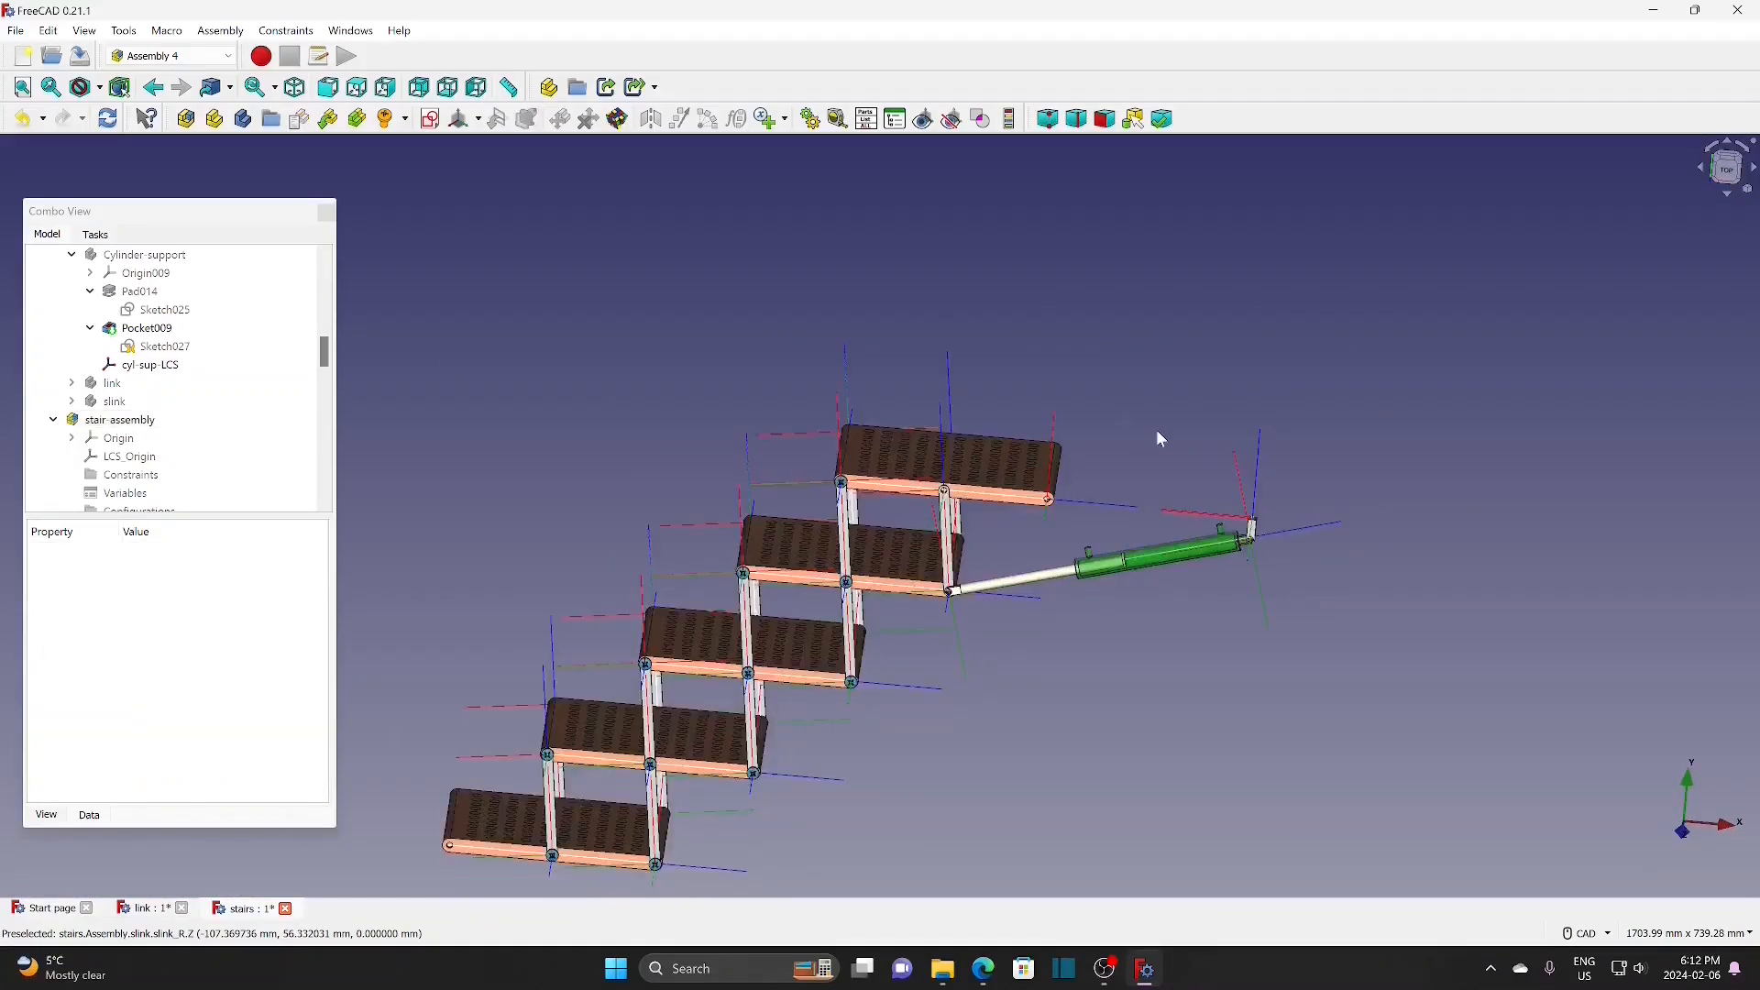
# Step: Start inserting a part into the stair assembly with the Floor body chosen
pyautogui.click(119, 420)
pyautogui.click(335, 122)
pyautogui.click(786, 344)
# Step: Insert the Floor, attaching its floor-h1 point to the parent assembly's t-1, turned 90° about X
pyautogui.click(1033, 693)
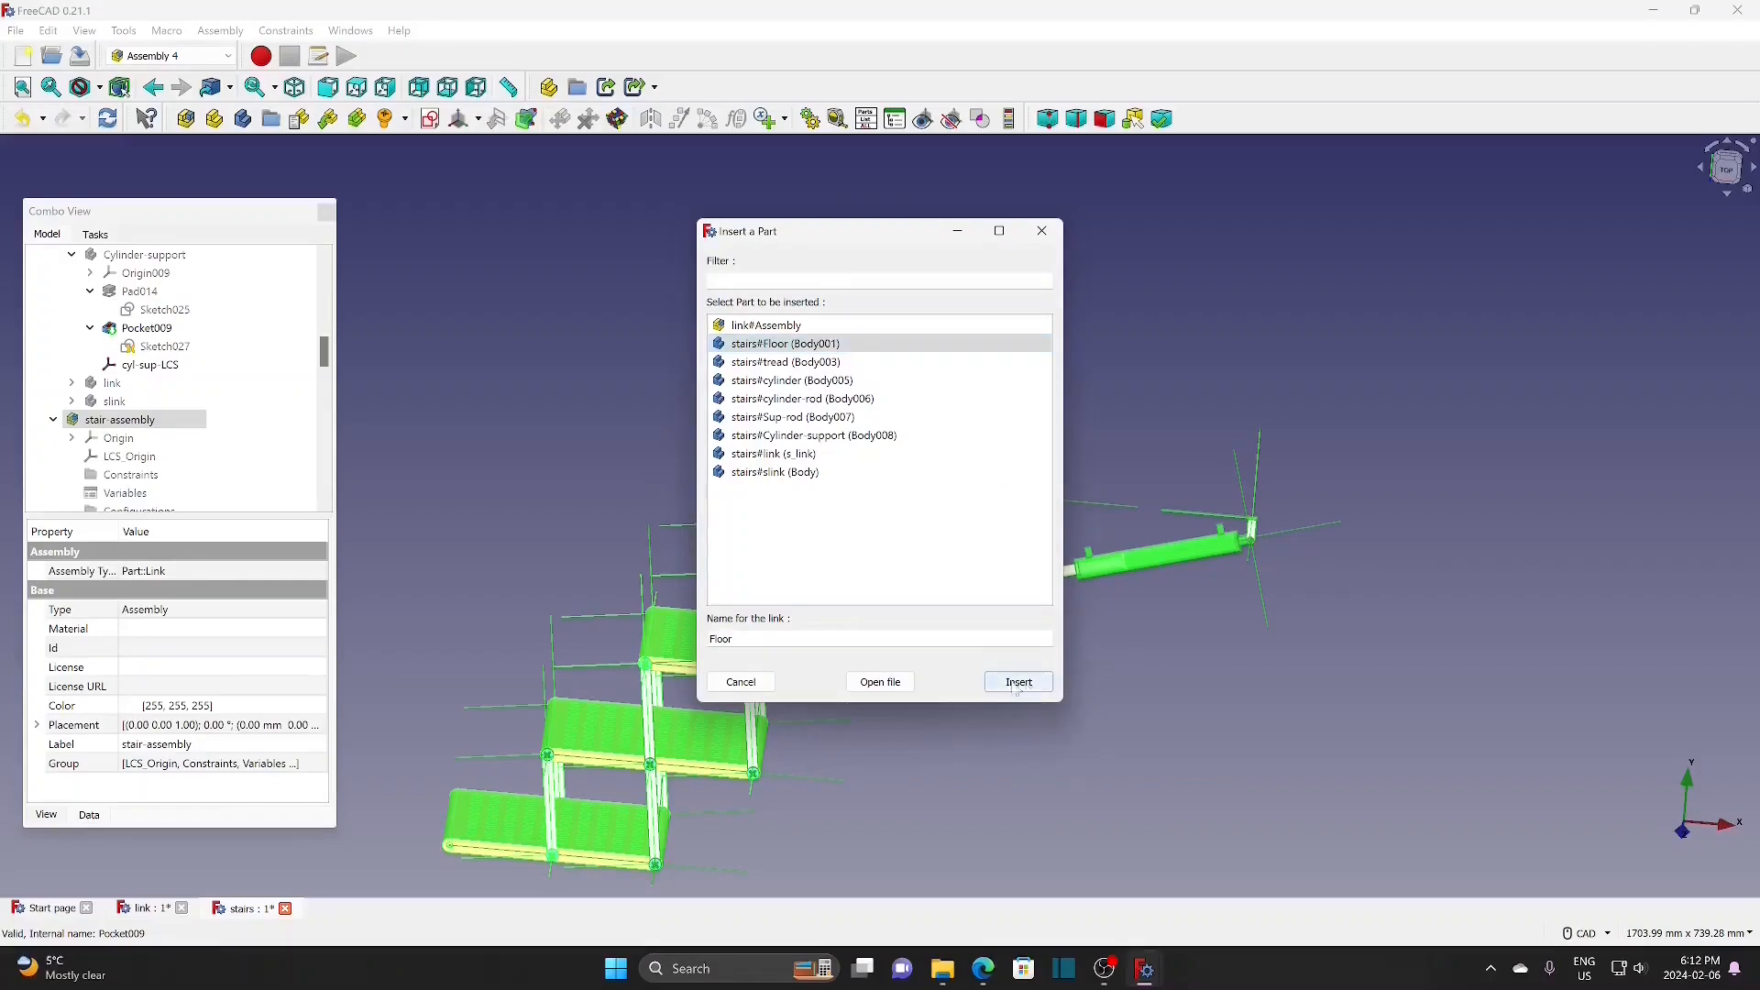
pyautogui.click(197, 369)
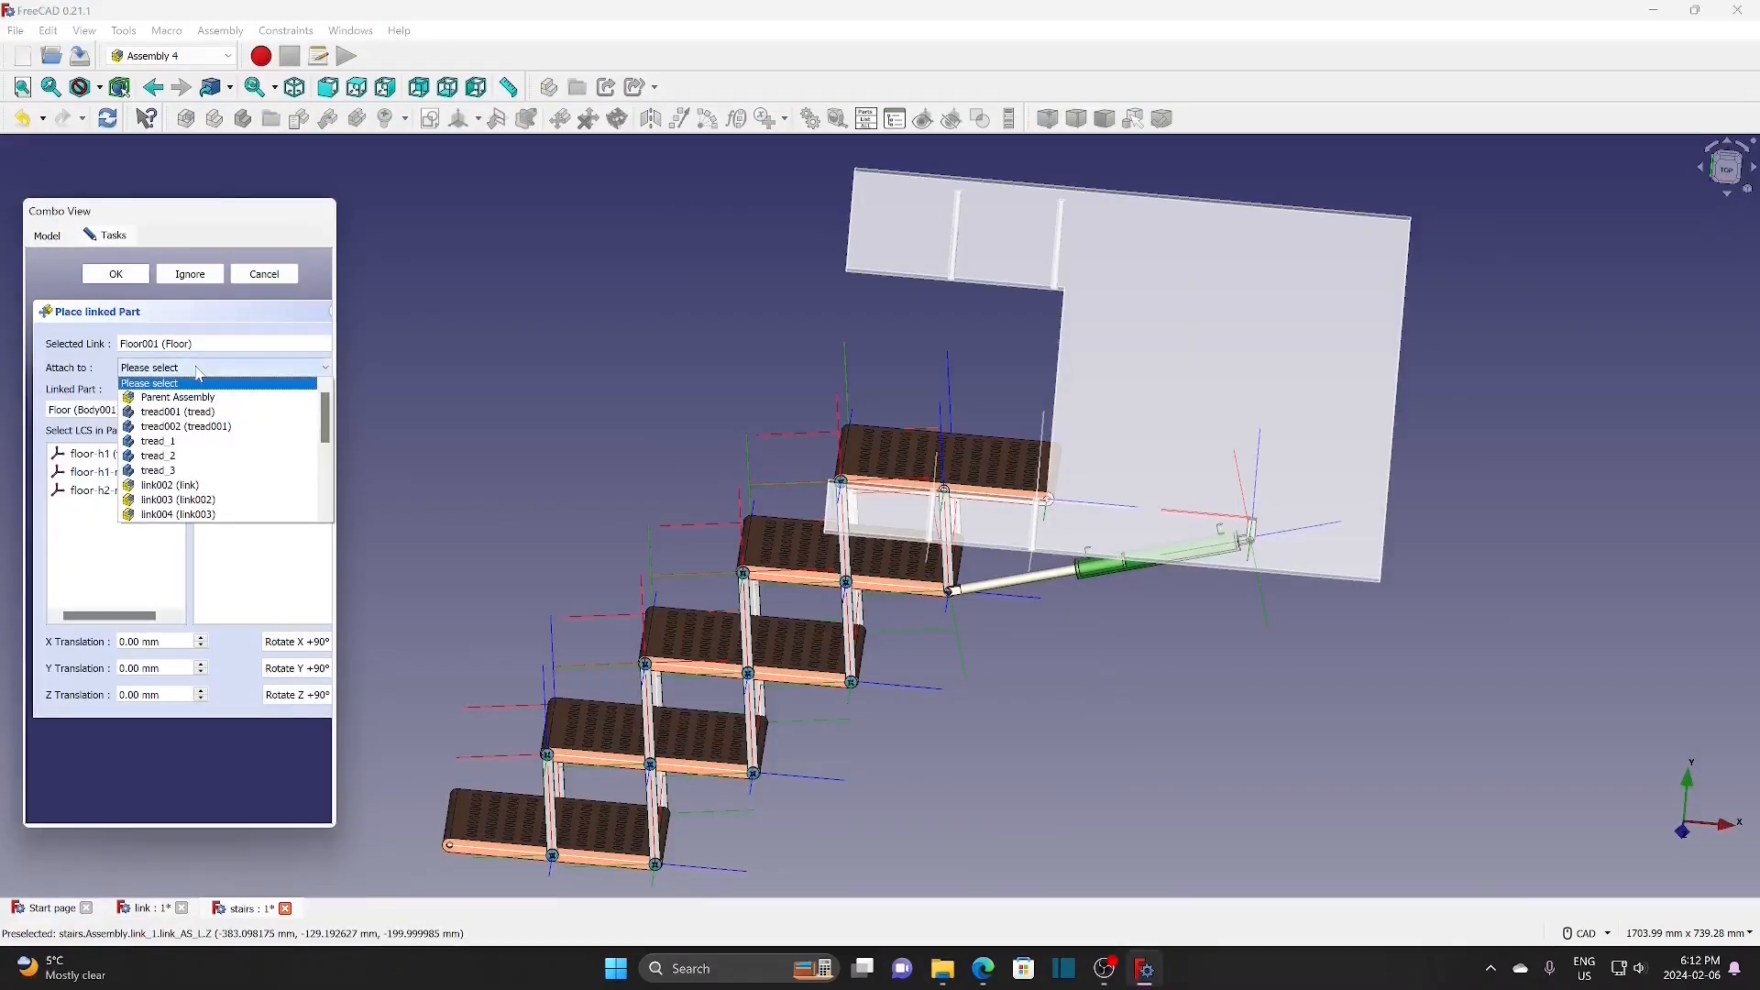
pyautogui.click(184, 378)
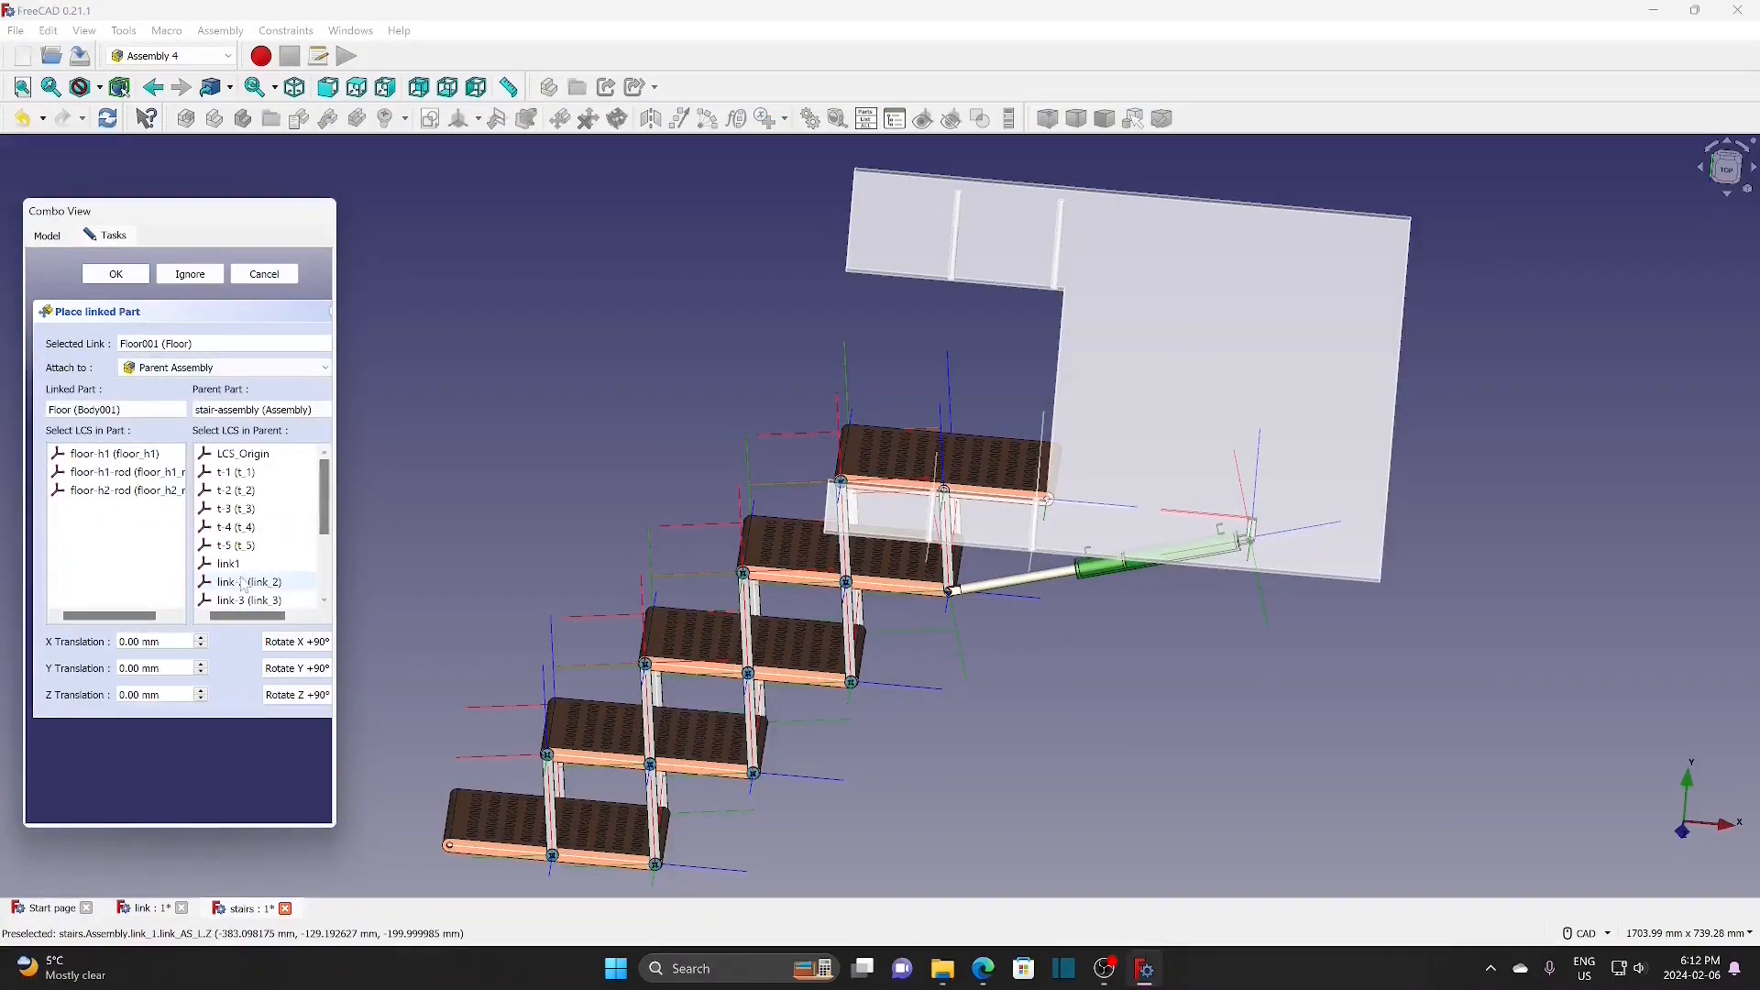
pyautogui.click(253, 473)
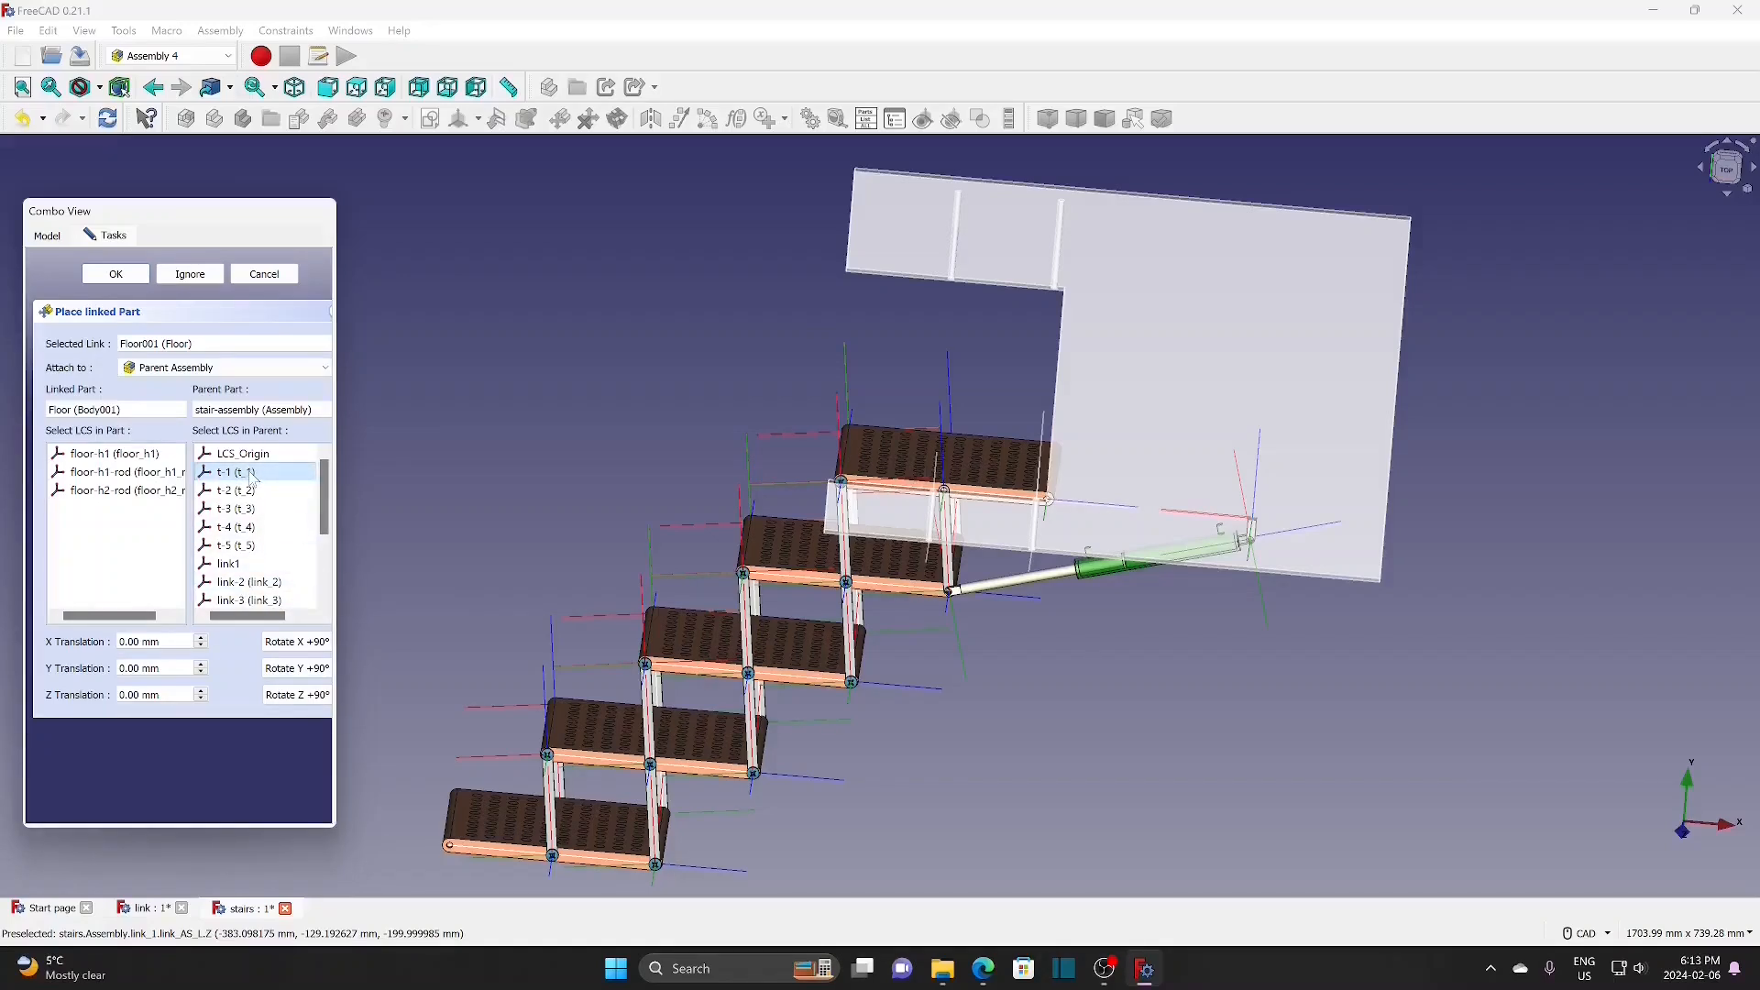
pyautogui.click(136, 456)
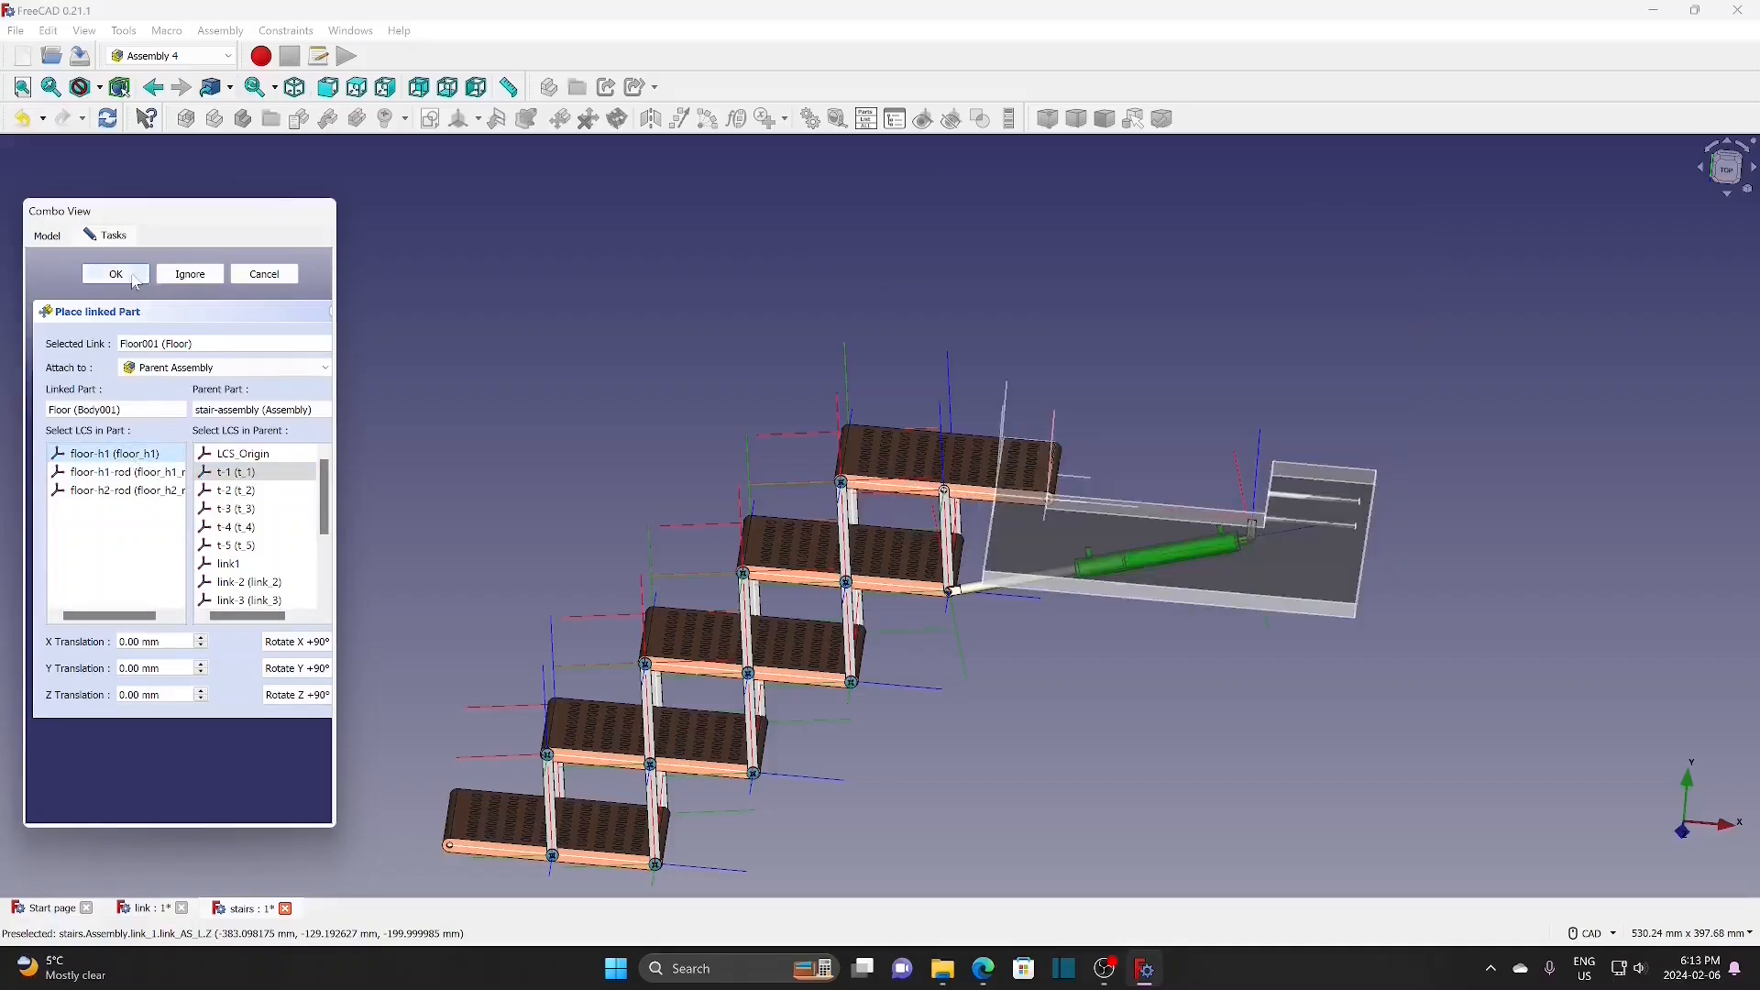
pyautogui.click(302, 644)
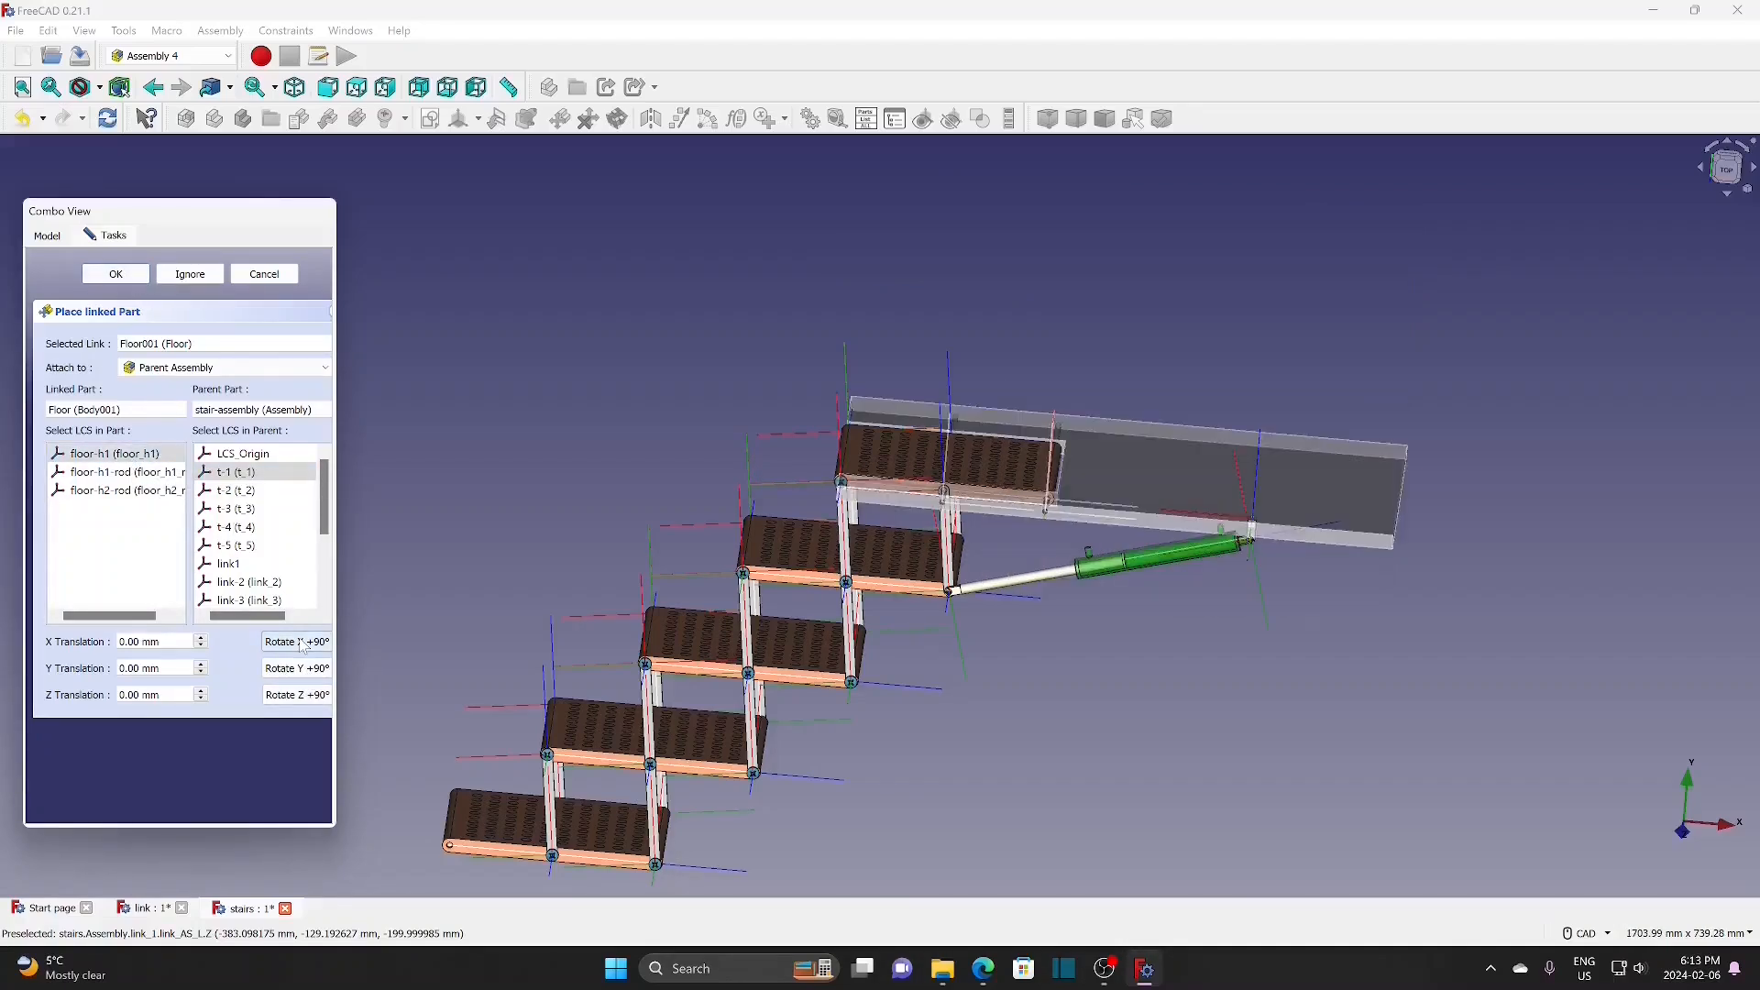
# Step: Check the Floor from top and front views, nudge its Y offset, and confirm the placement
pyautogui.scroll(-3, 1091, 637)
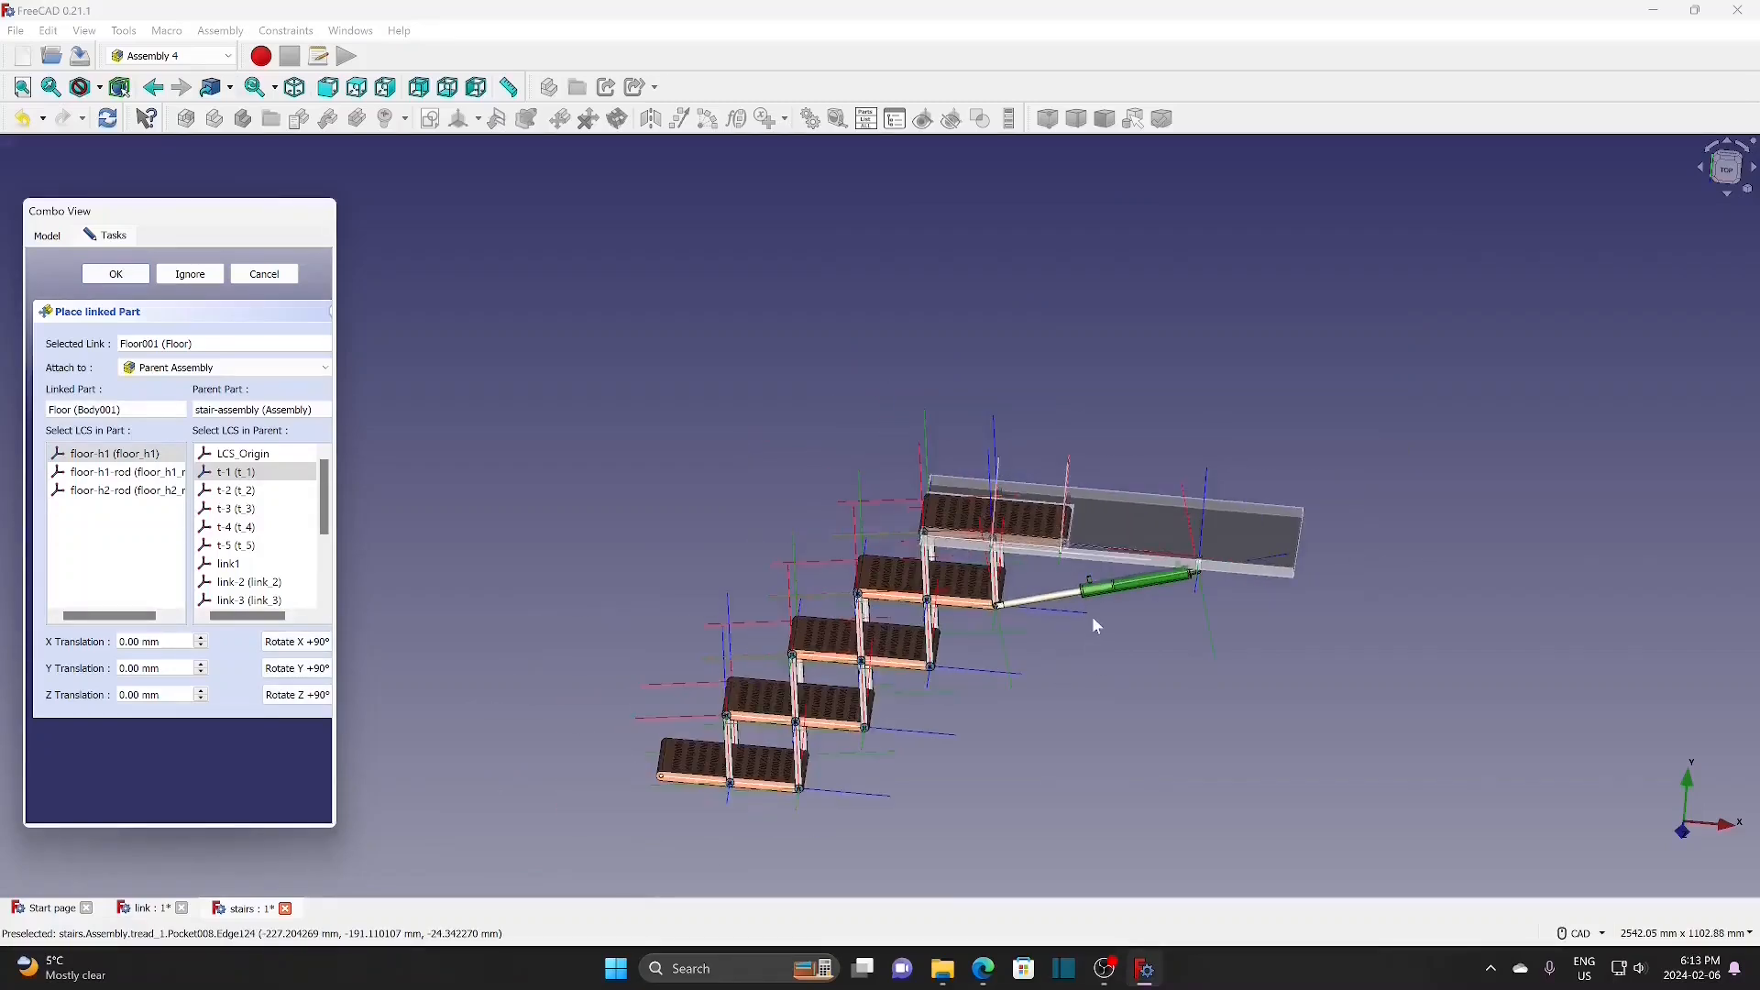
pyautogui.moveTo(1089, 634); pyautogui.dragTo(1090, 736, button='middle')
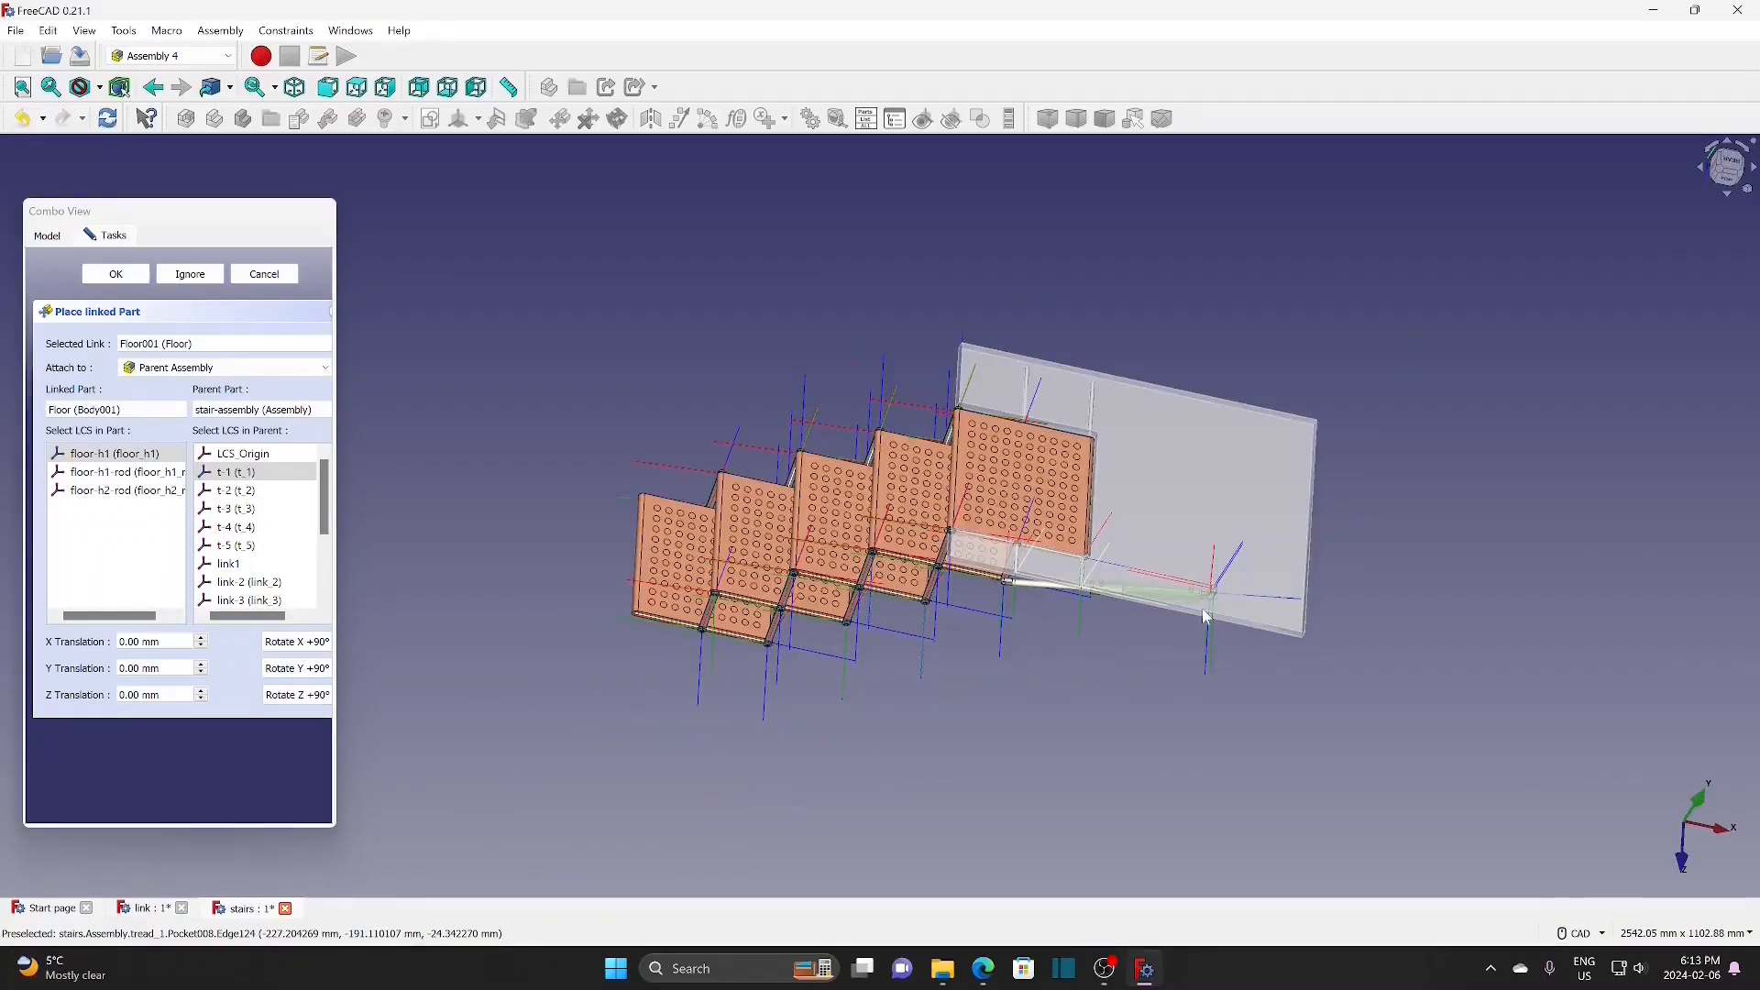
pyautogui.click(354, 87)
pyautogui.click(323, 85)
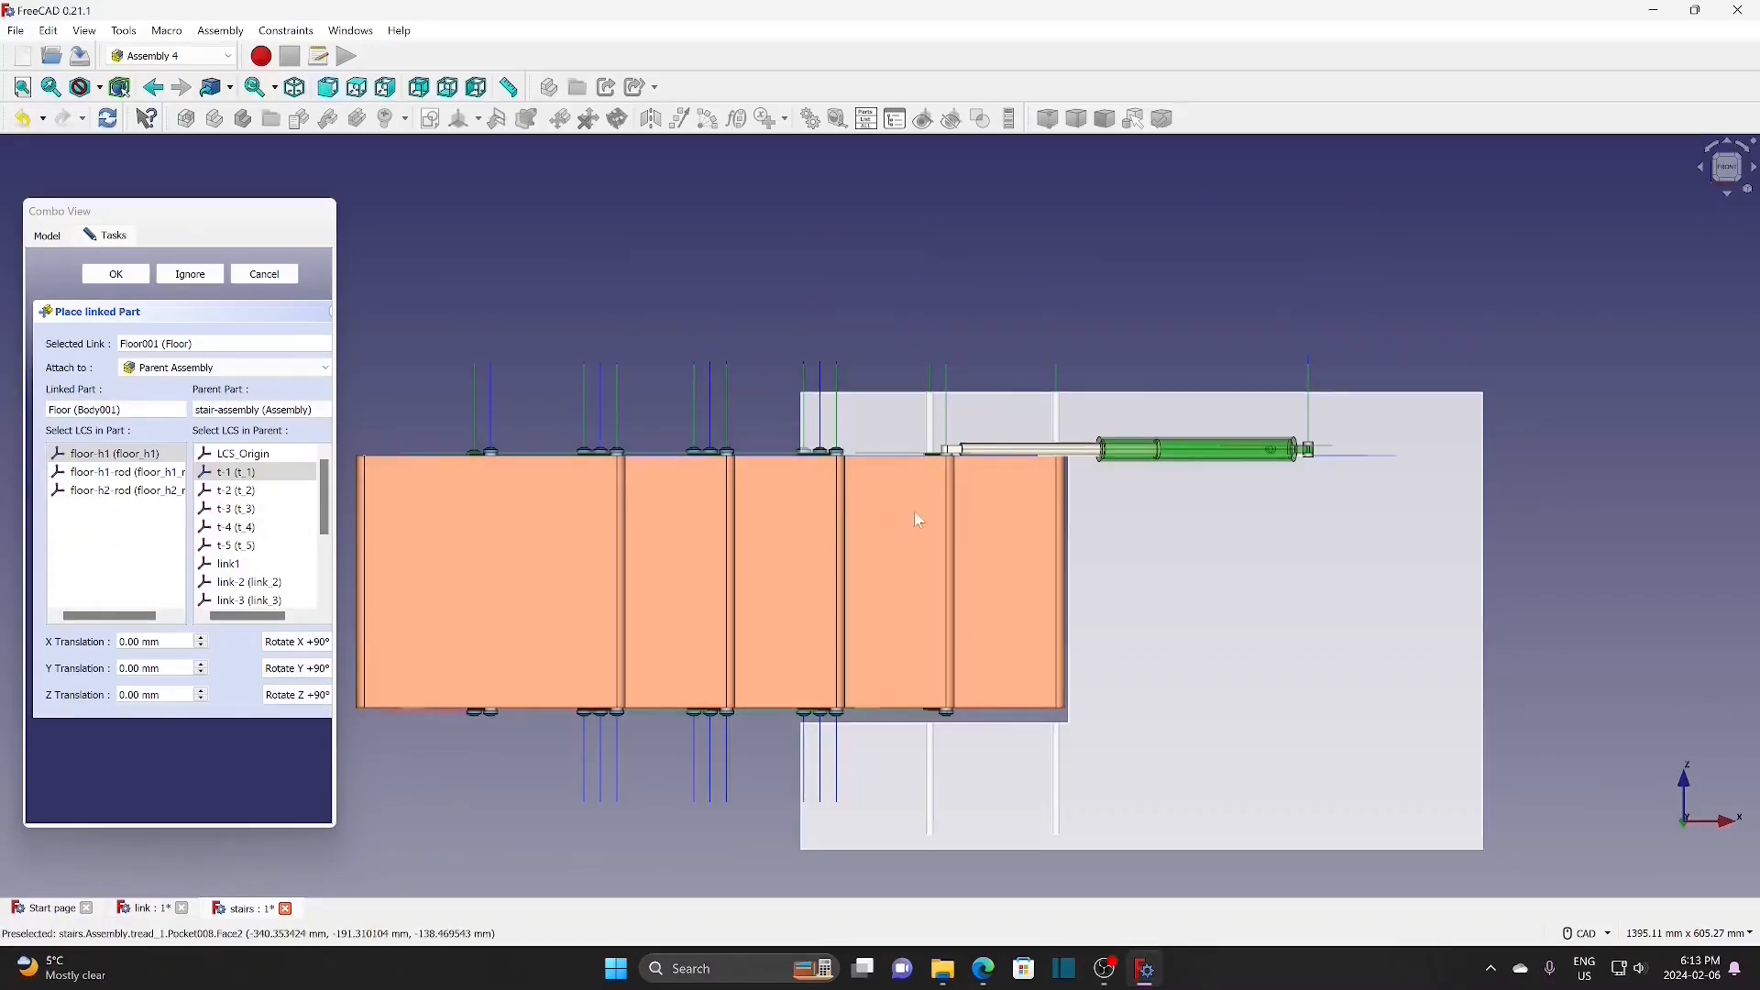
pyautogui.click(201, 674)
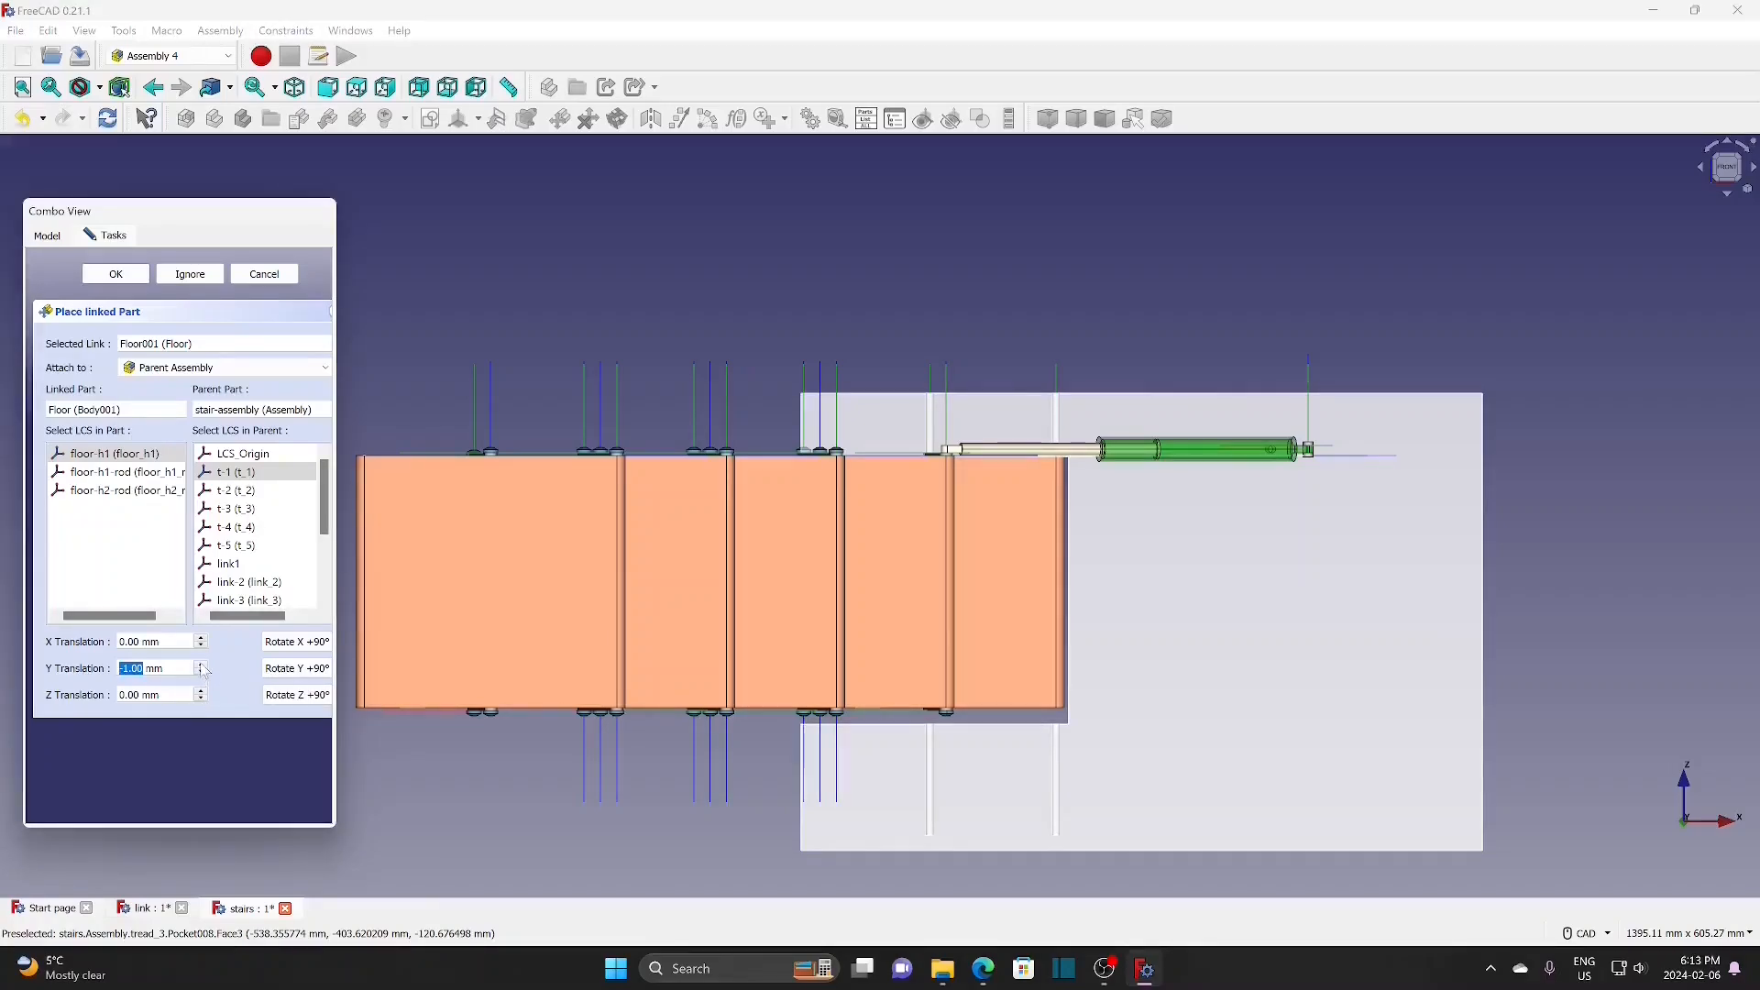
pyautogui.scroll(5, 204, 670)
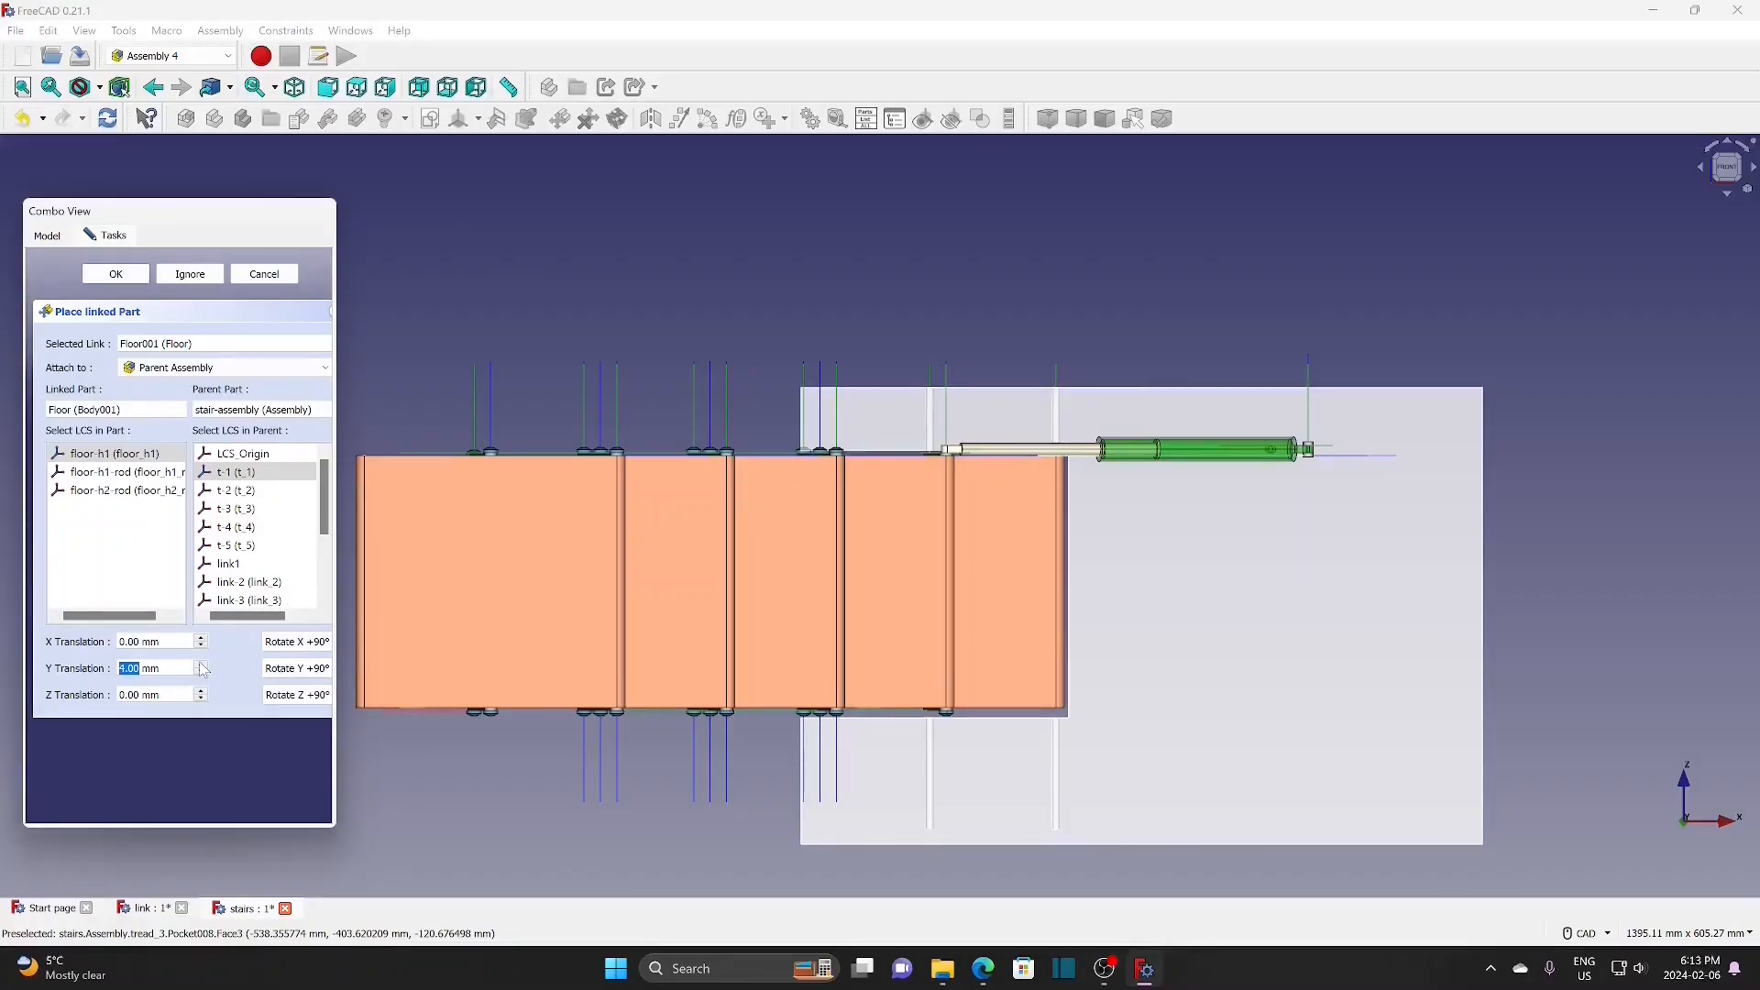
pyautogui.scroll(1, 204, 670)
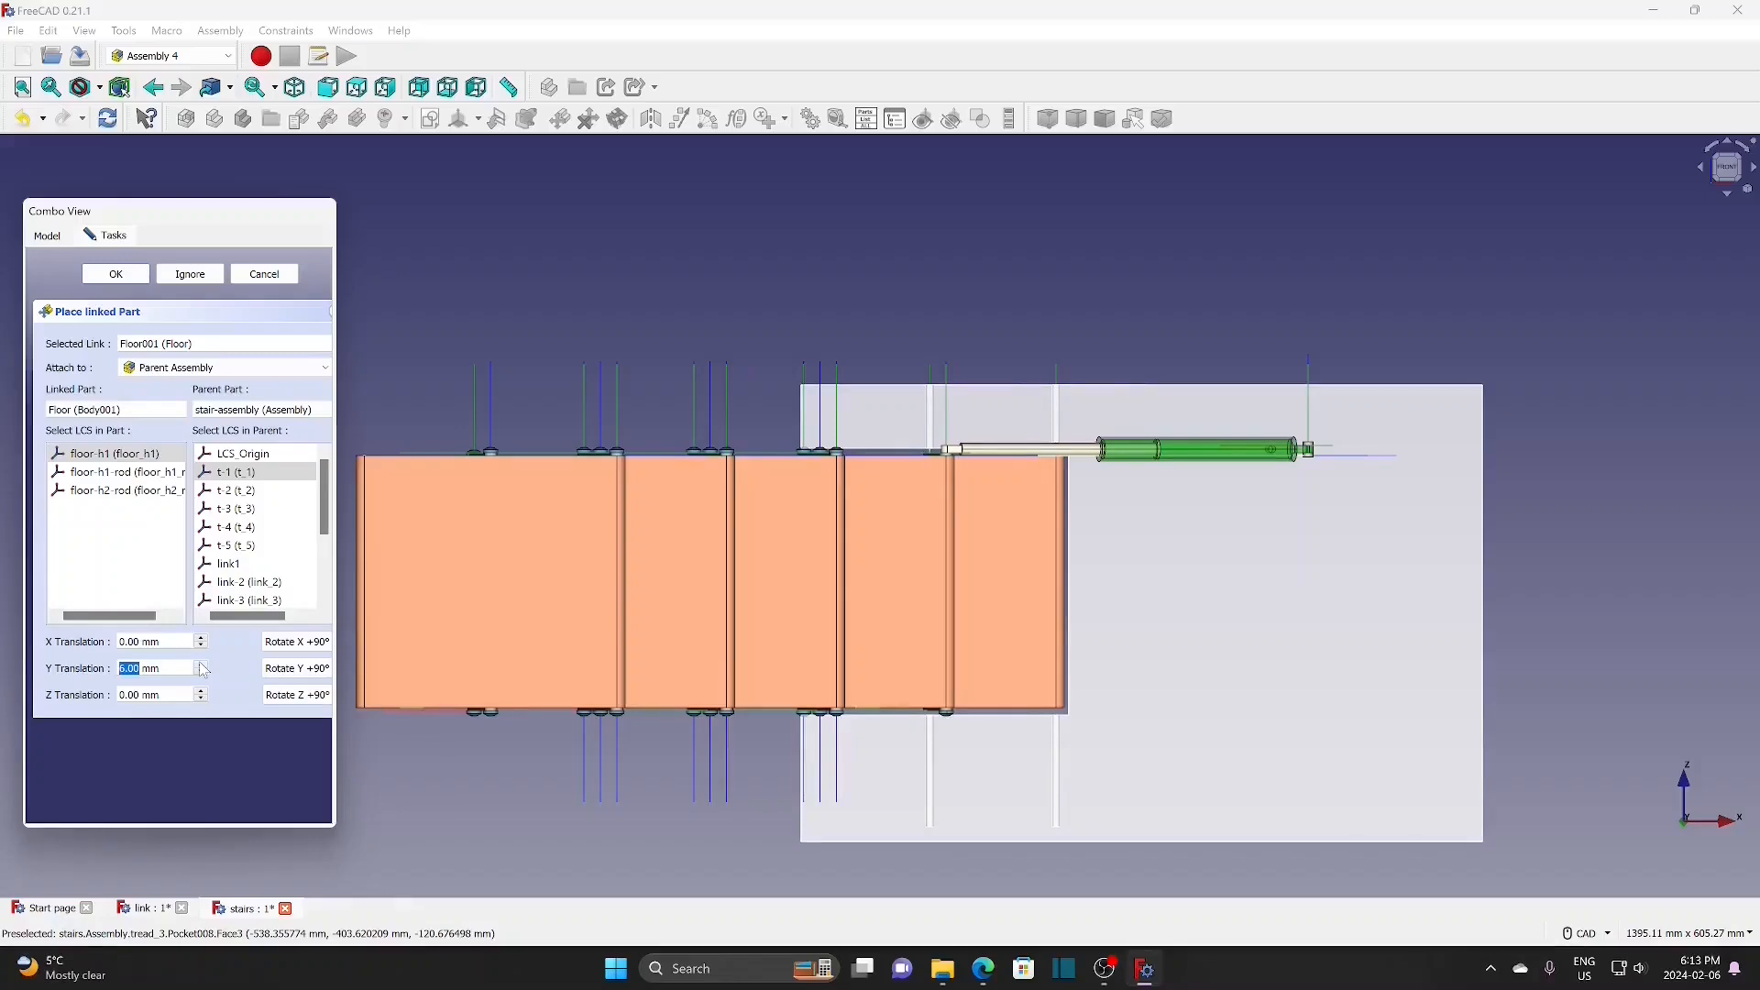
pyautogui.click(131, 275)
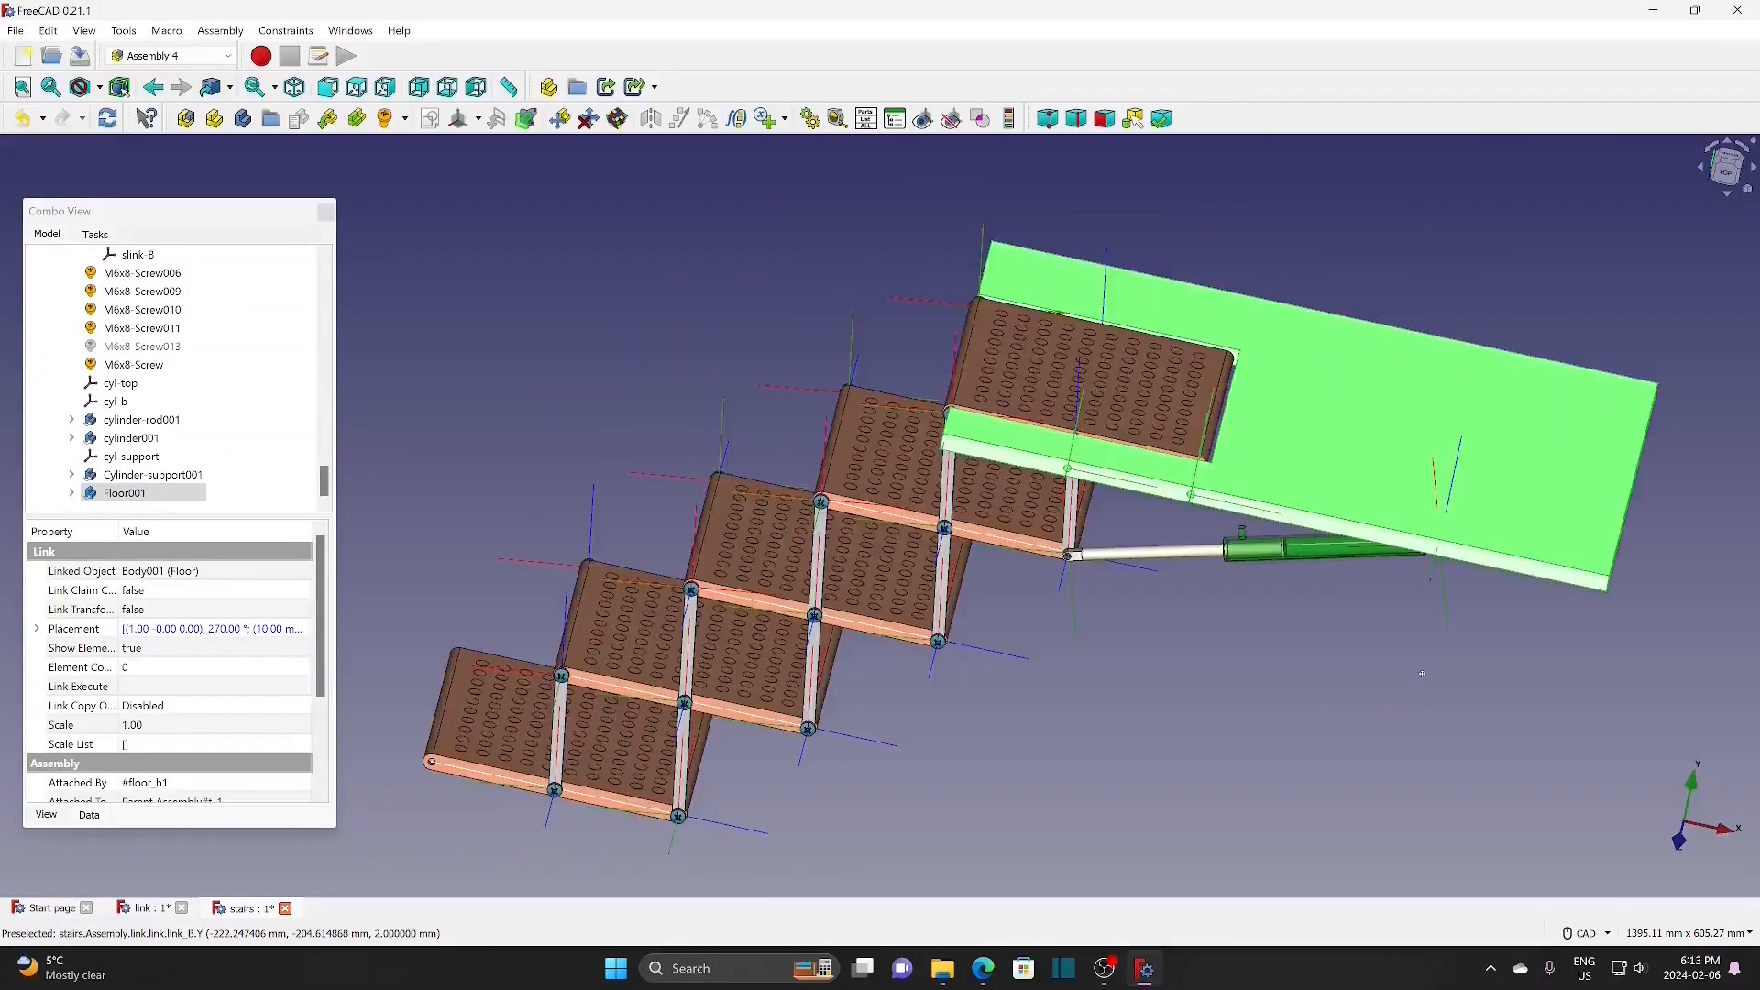
pyautogui.scroll(1, 1431, 665)
pyautogui.moveTo(1430, 665); pyautogui.dragTo(1446, 576, button='middle')
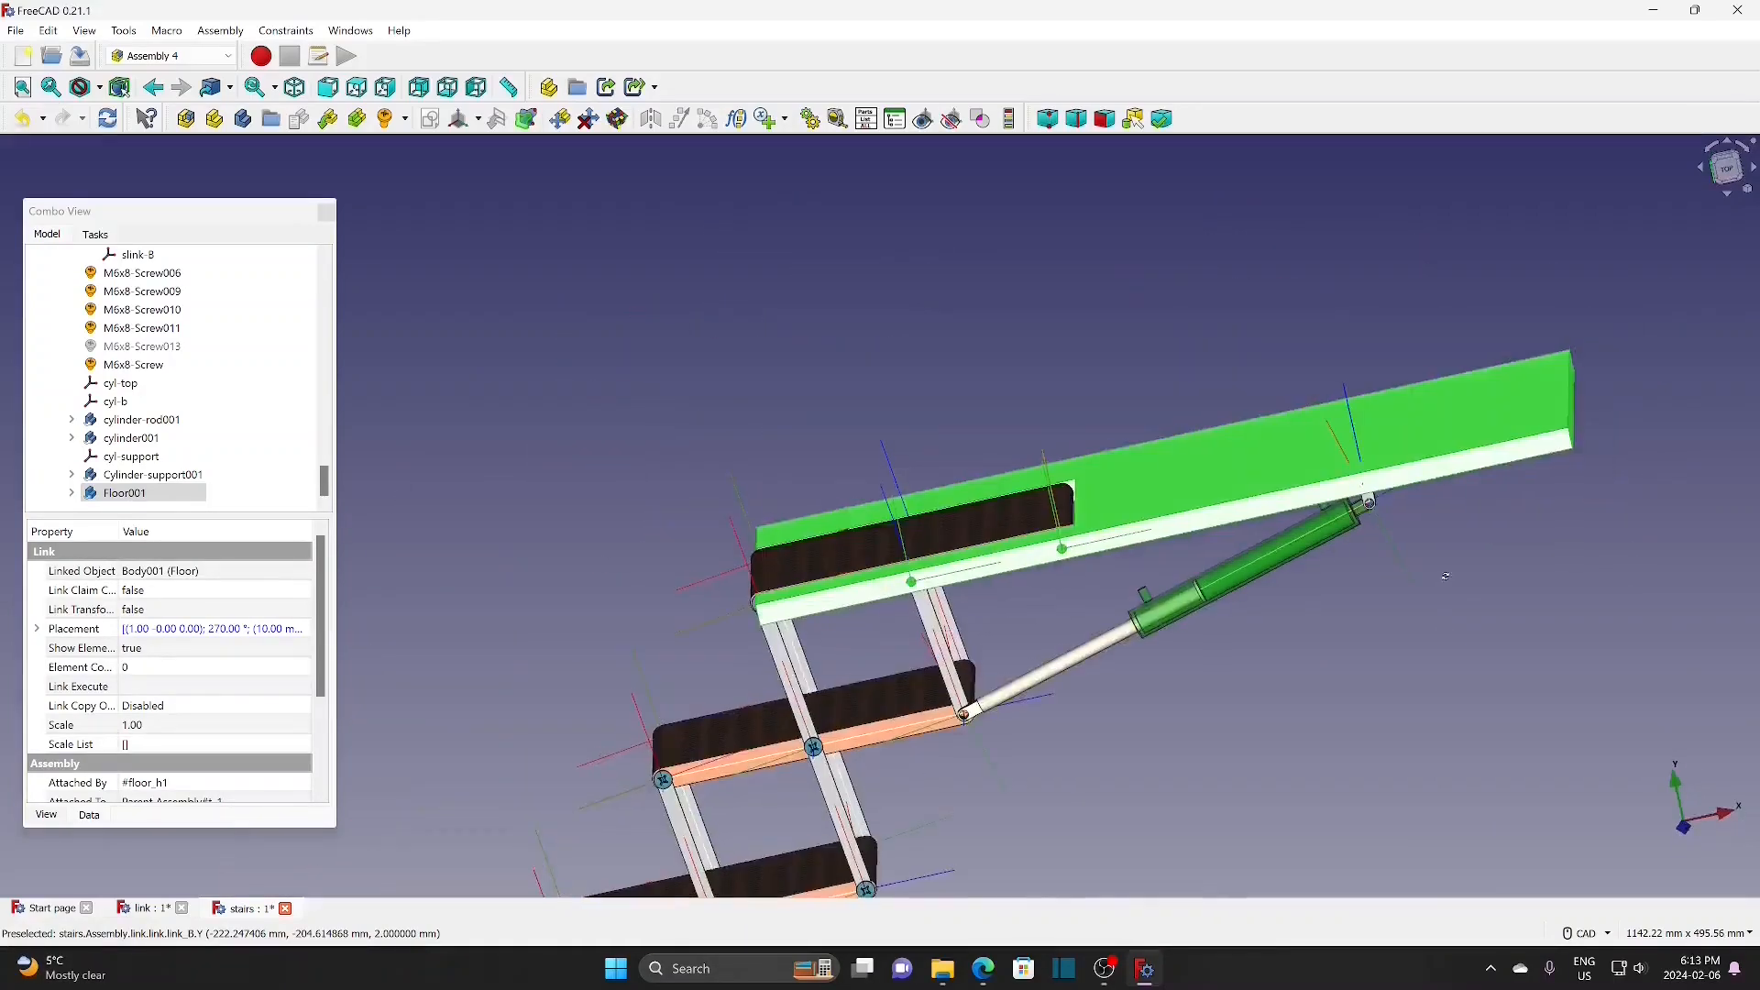
# Step: Insert an M6x8 screw at the tread's rod-end hole point, offset 8 mm along Y
pyautogui.moveTo(1043, 806); pyautogui.dragTo(1074, 689, button='middle')
pyautogui.click(1040, 696)
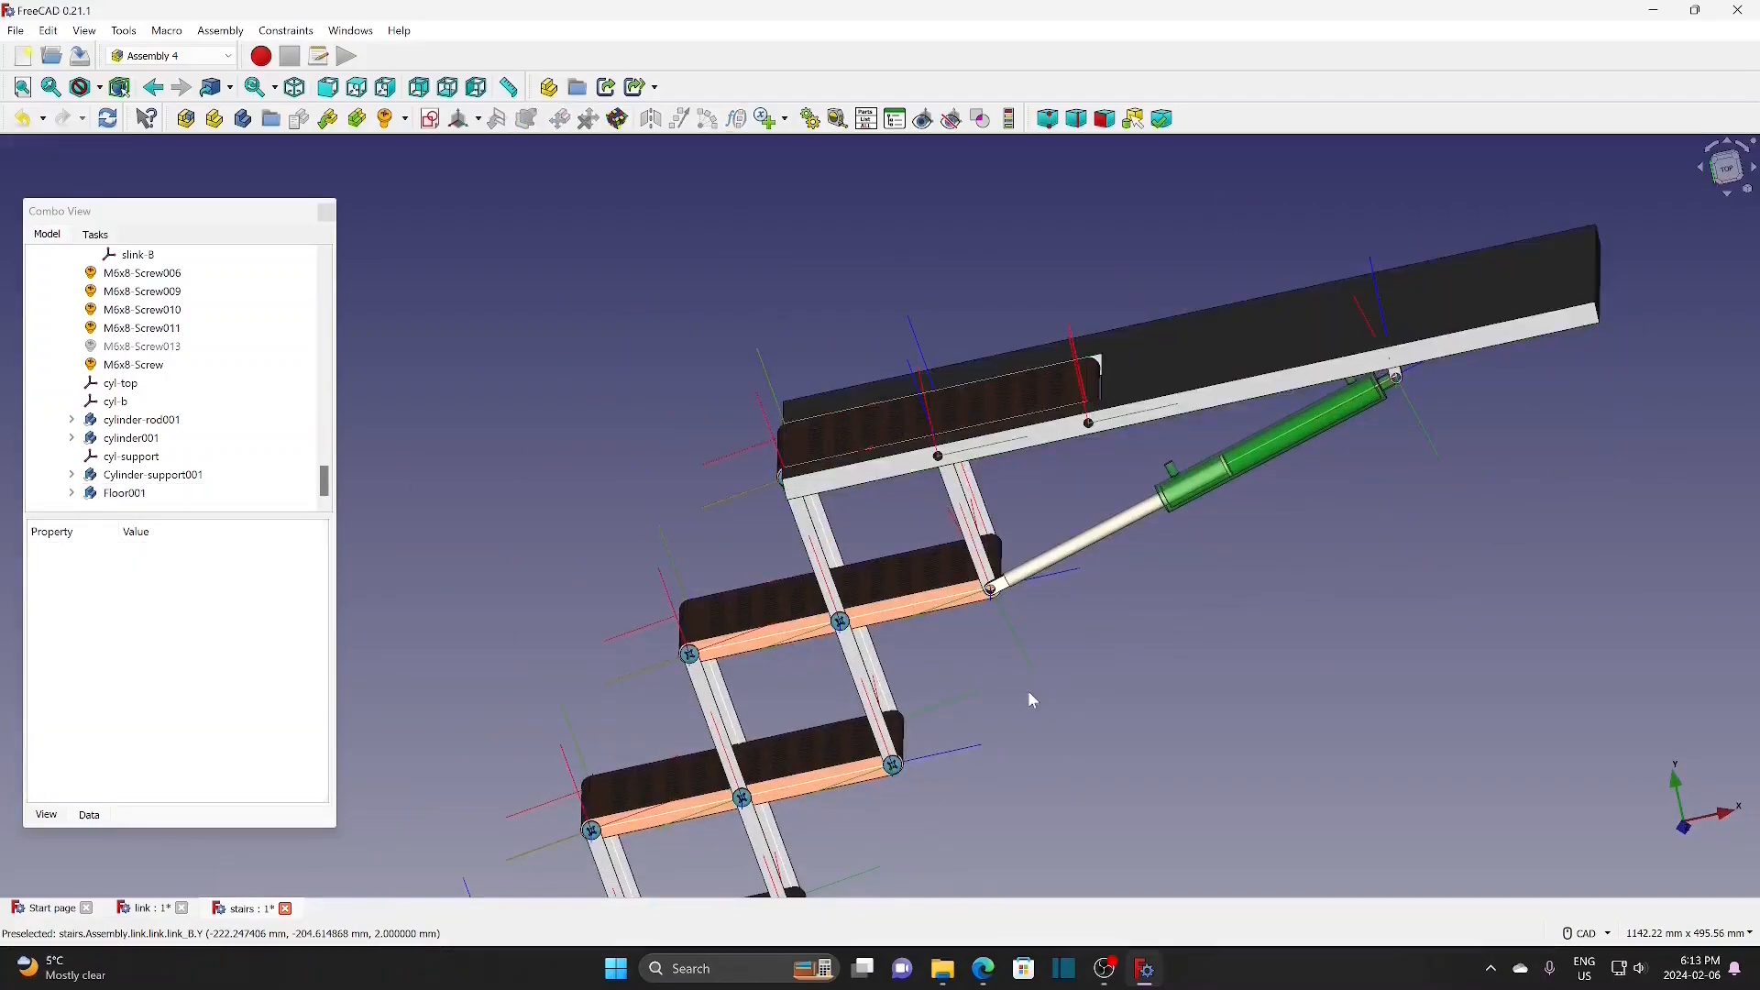
pyautogui.scroll(2, 1020, 687)
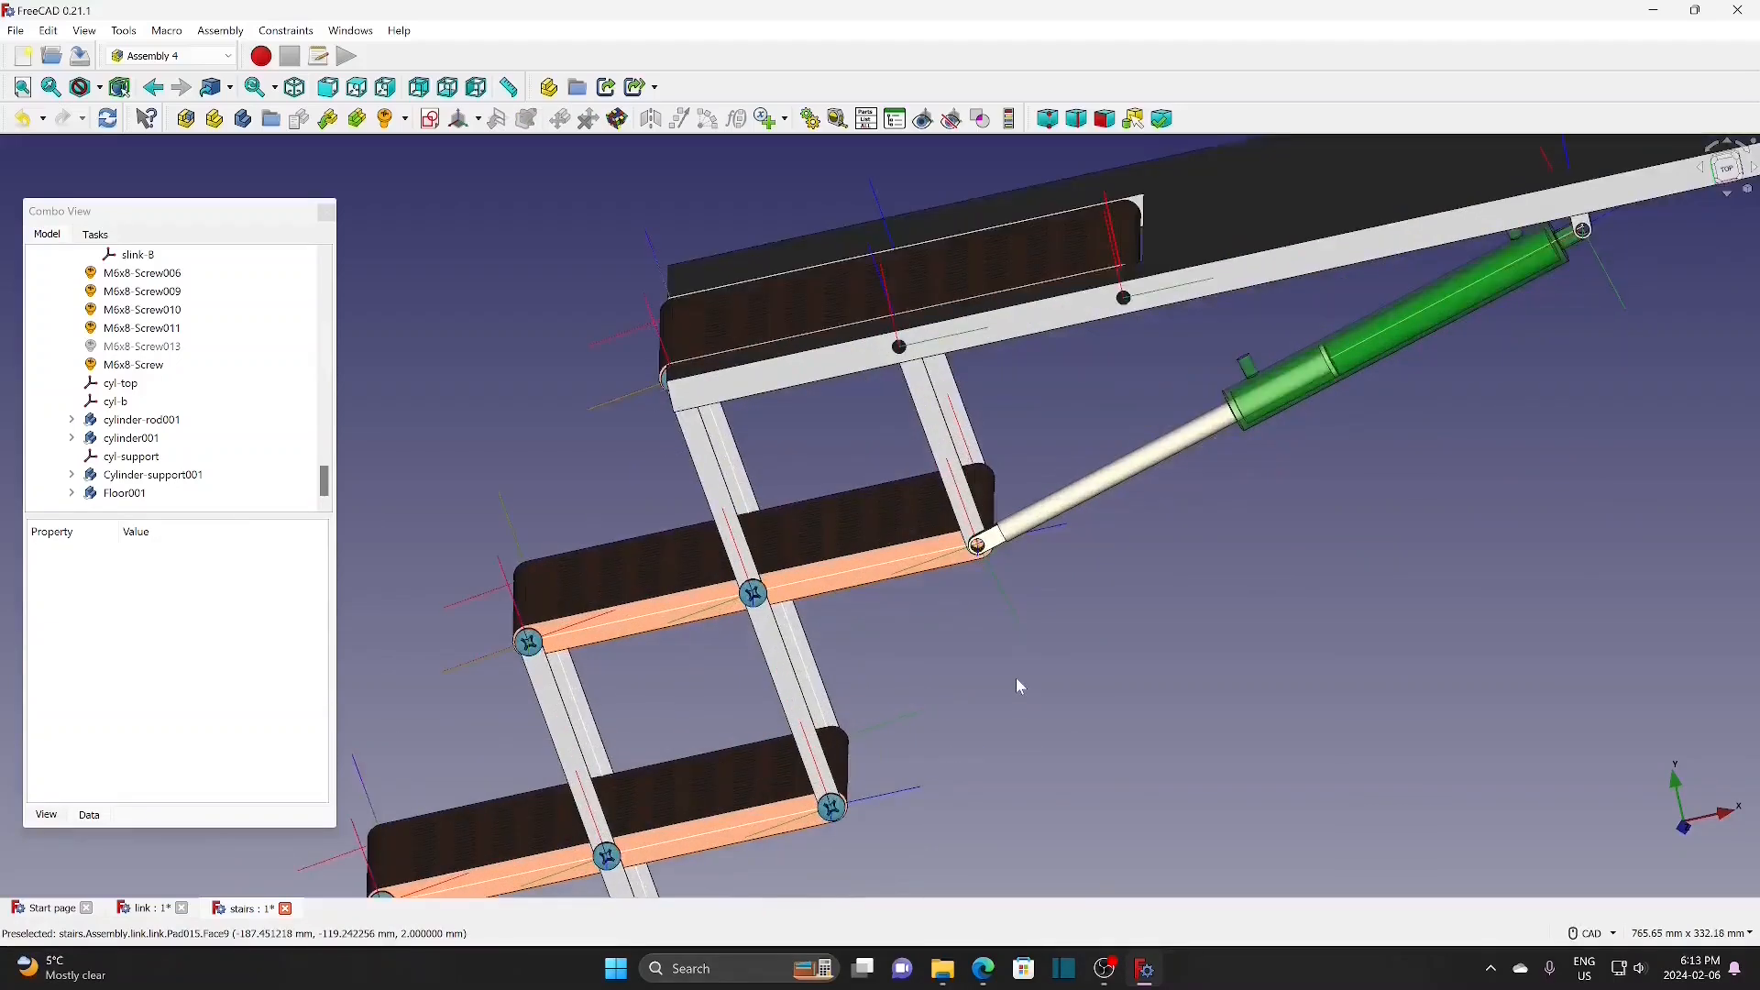
pyautogui.scroll(5, 1041, 522)
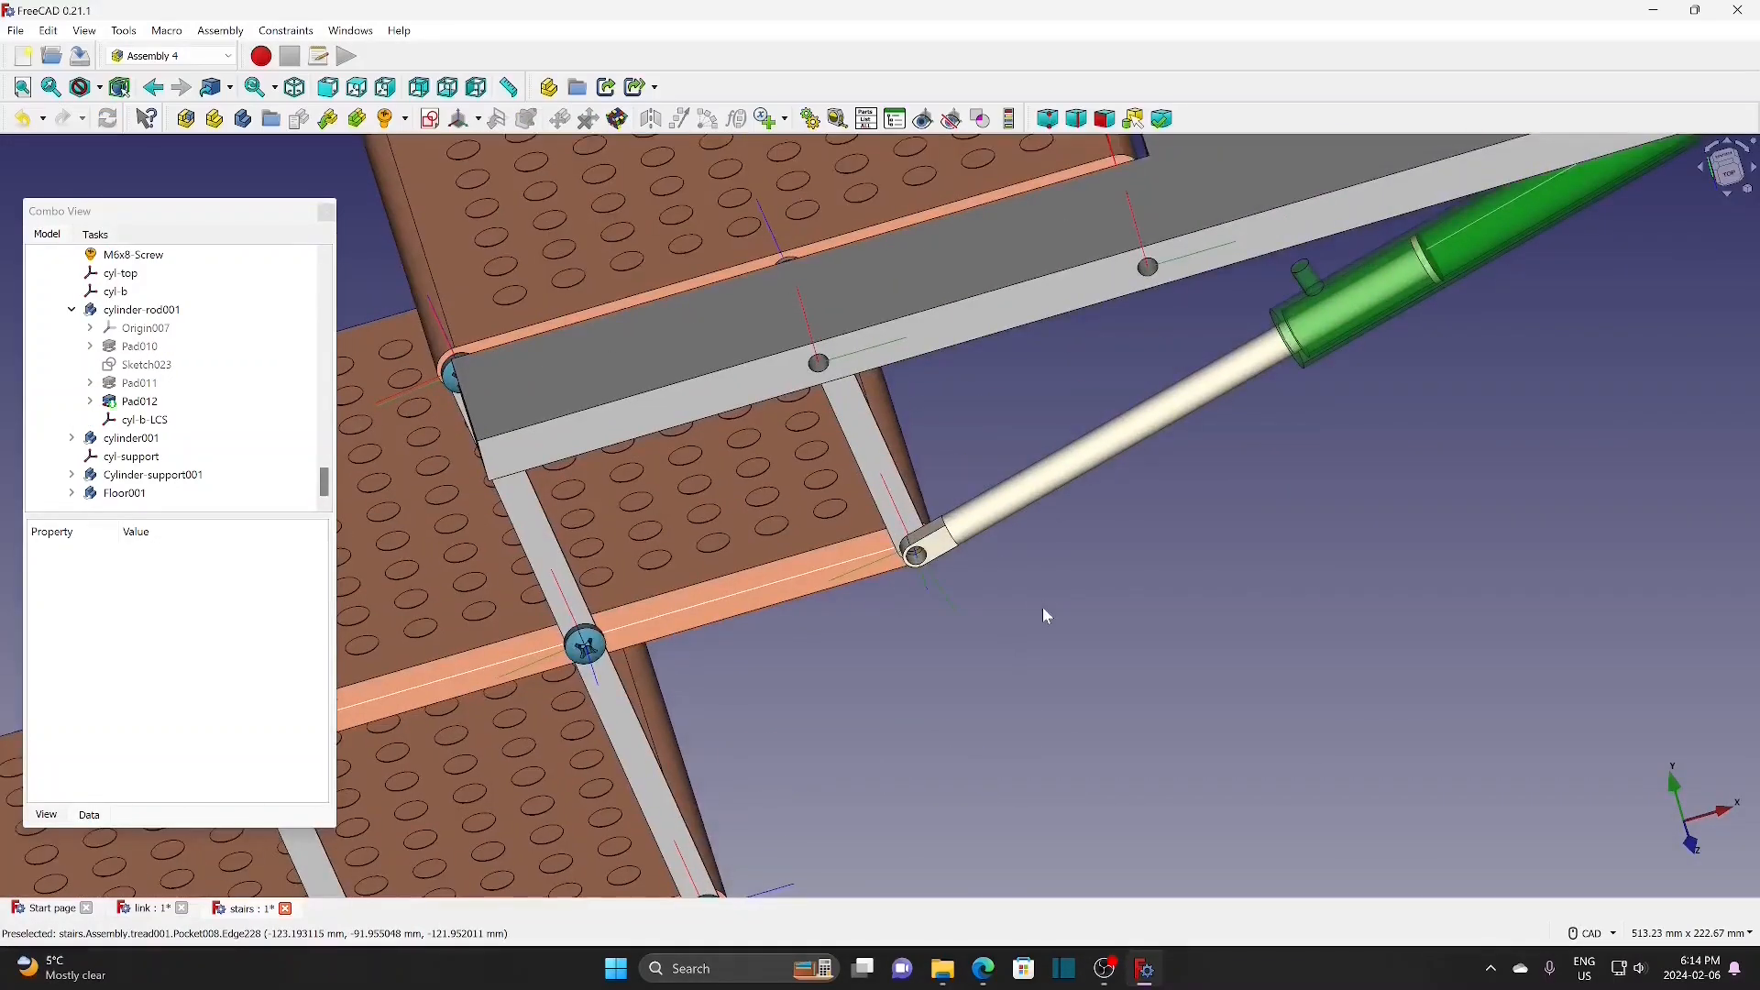
pyautogui.scroll(1, 1034, 591)
pyautogui.scroll(3, 876, 625)
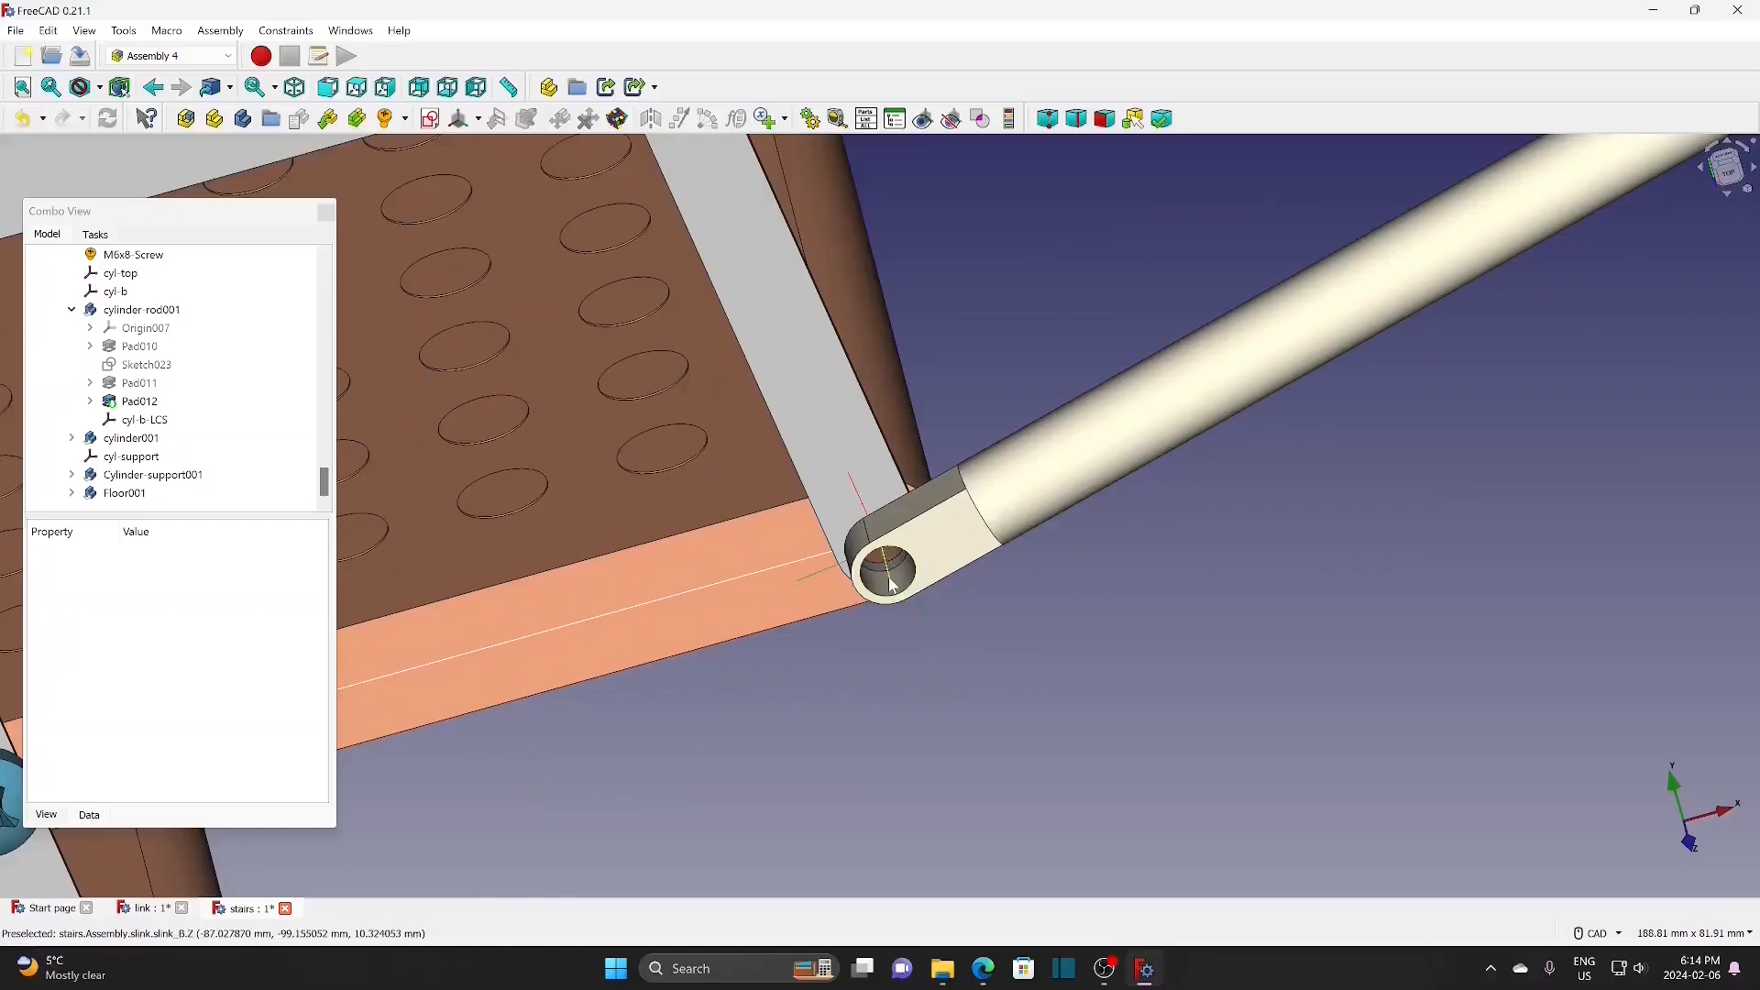
pyautogui.click(889, 580)
pyautogui.click(405, 119)
pyautogui.click(415, 145)
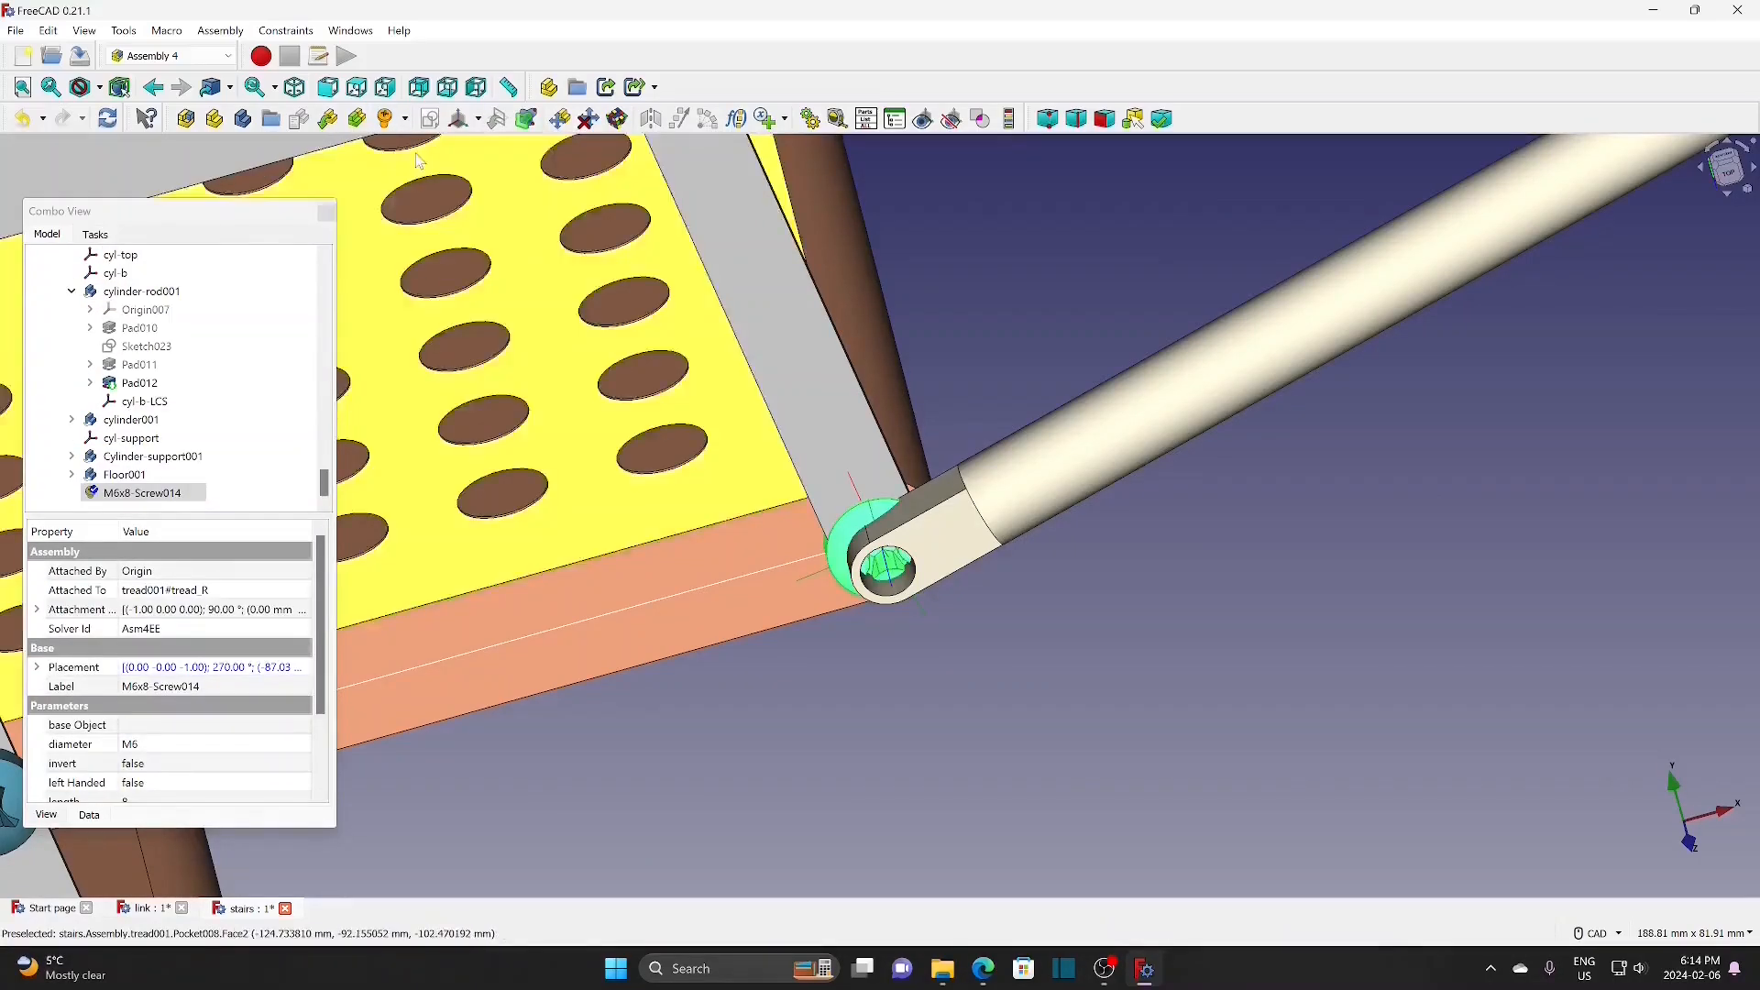
pyautogui.click(238, 706)
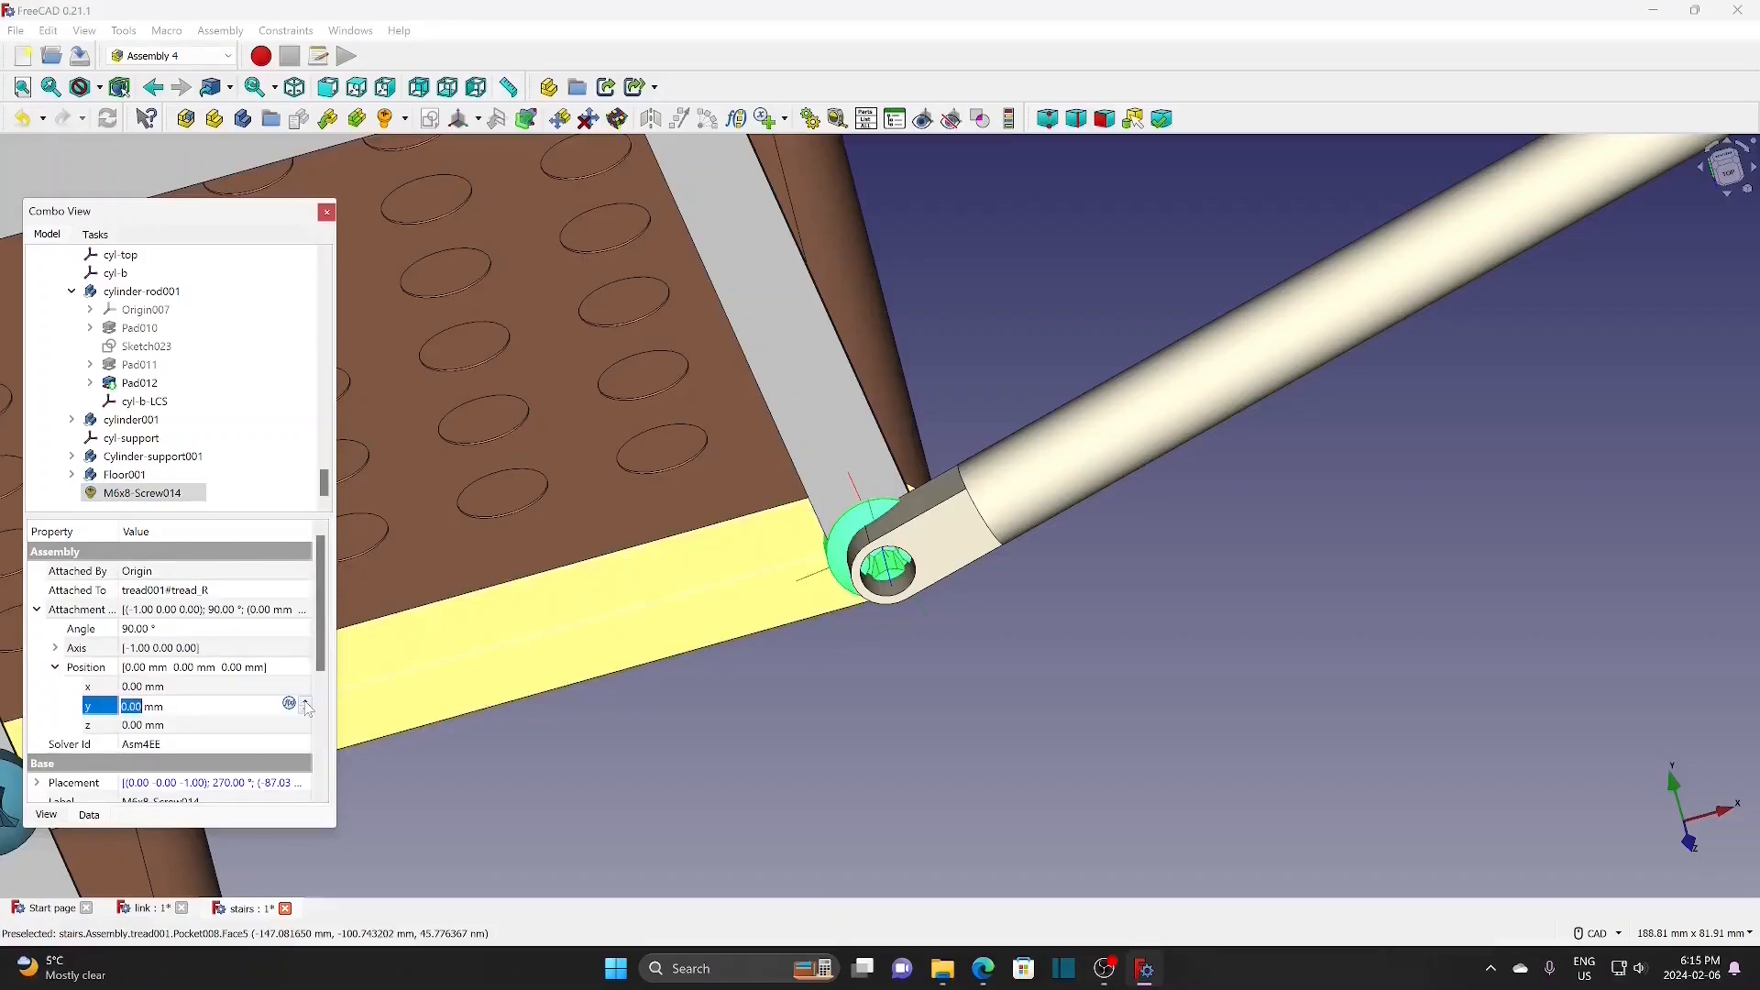
pyautogui.click(305, 703)
pyautogui.click(305, 703)
pyautogui.click(305, 703)
pyautogui.click(305, 703)
pyautogui.click(305, 703)
pyautogui.click(305, 703)
pyautogui.click(306, 704)
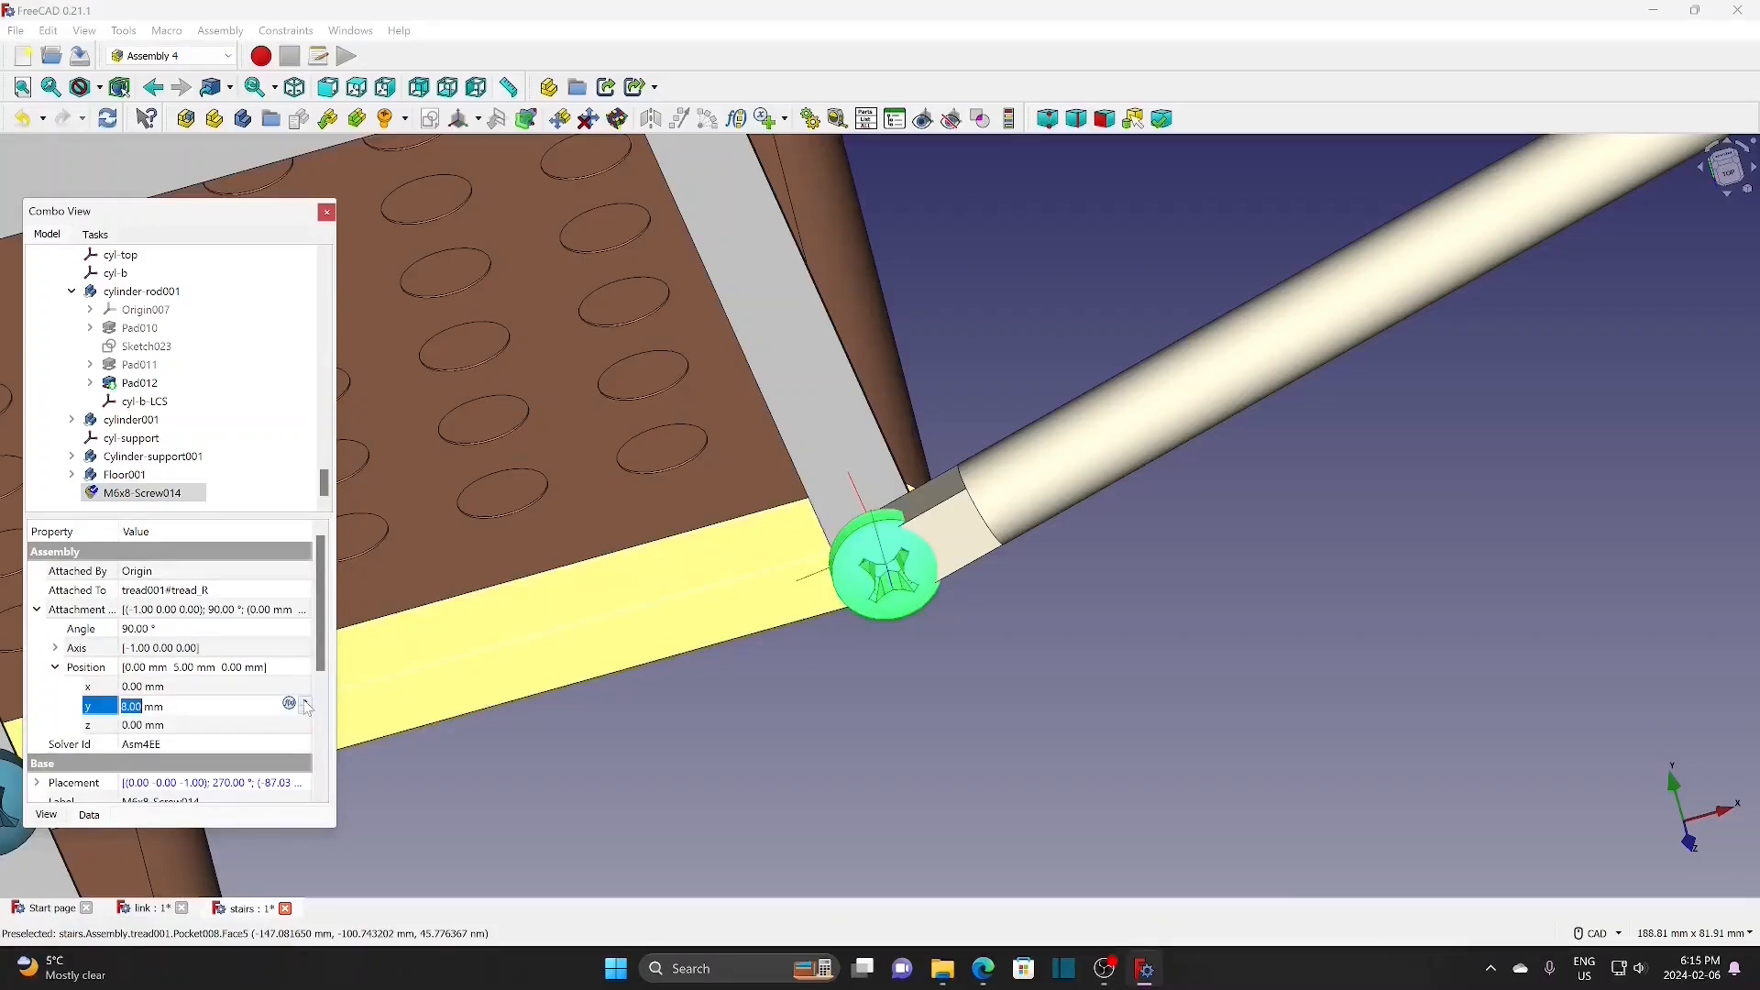
pyautogui.click(453, 760)
# Step: Insert a second M6x8 screw at the cylinder's cyl_top coordinate system, offset 3 mm along Z
pyautogui.scroll(-3, 1253, 614)
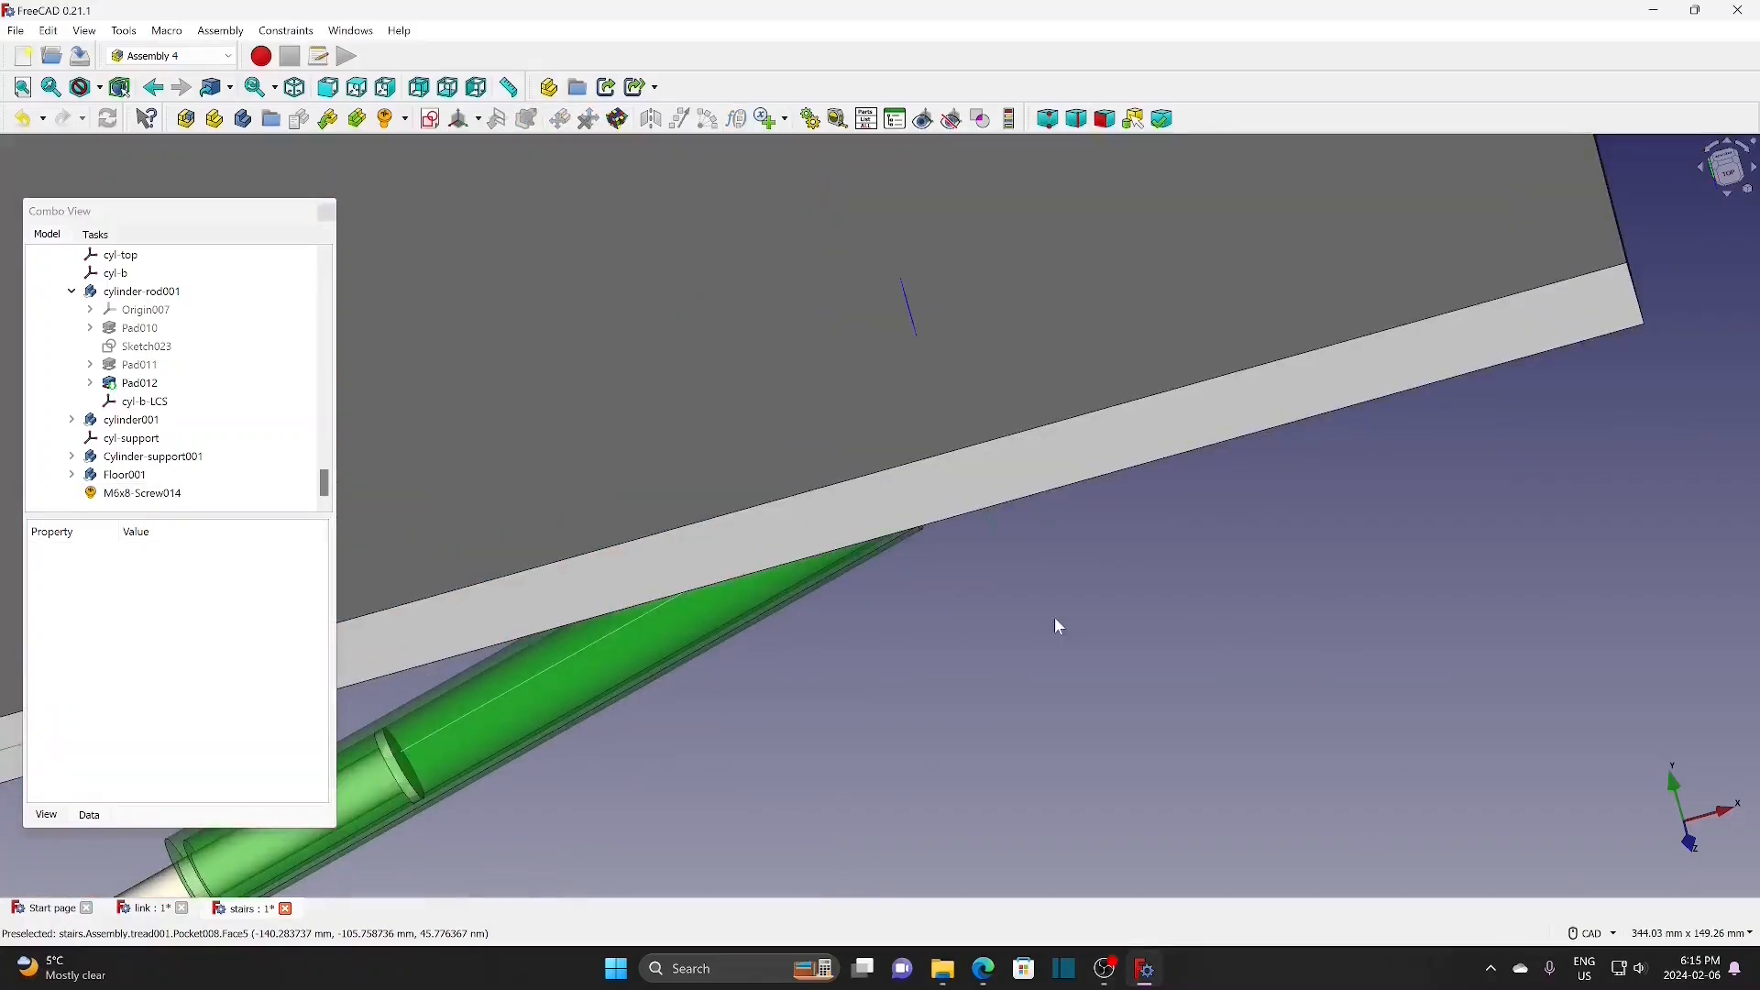
pyautogui.moveTo(990, 594); pyautogui.dragTo(976, 391, button='middle')
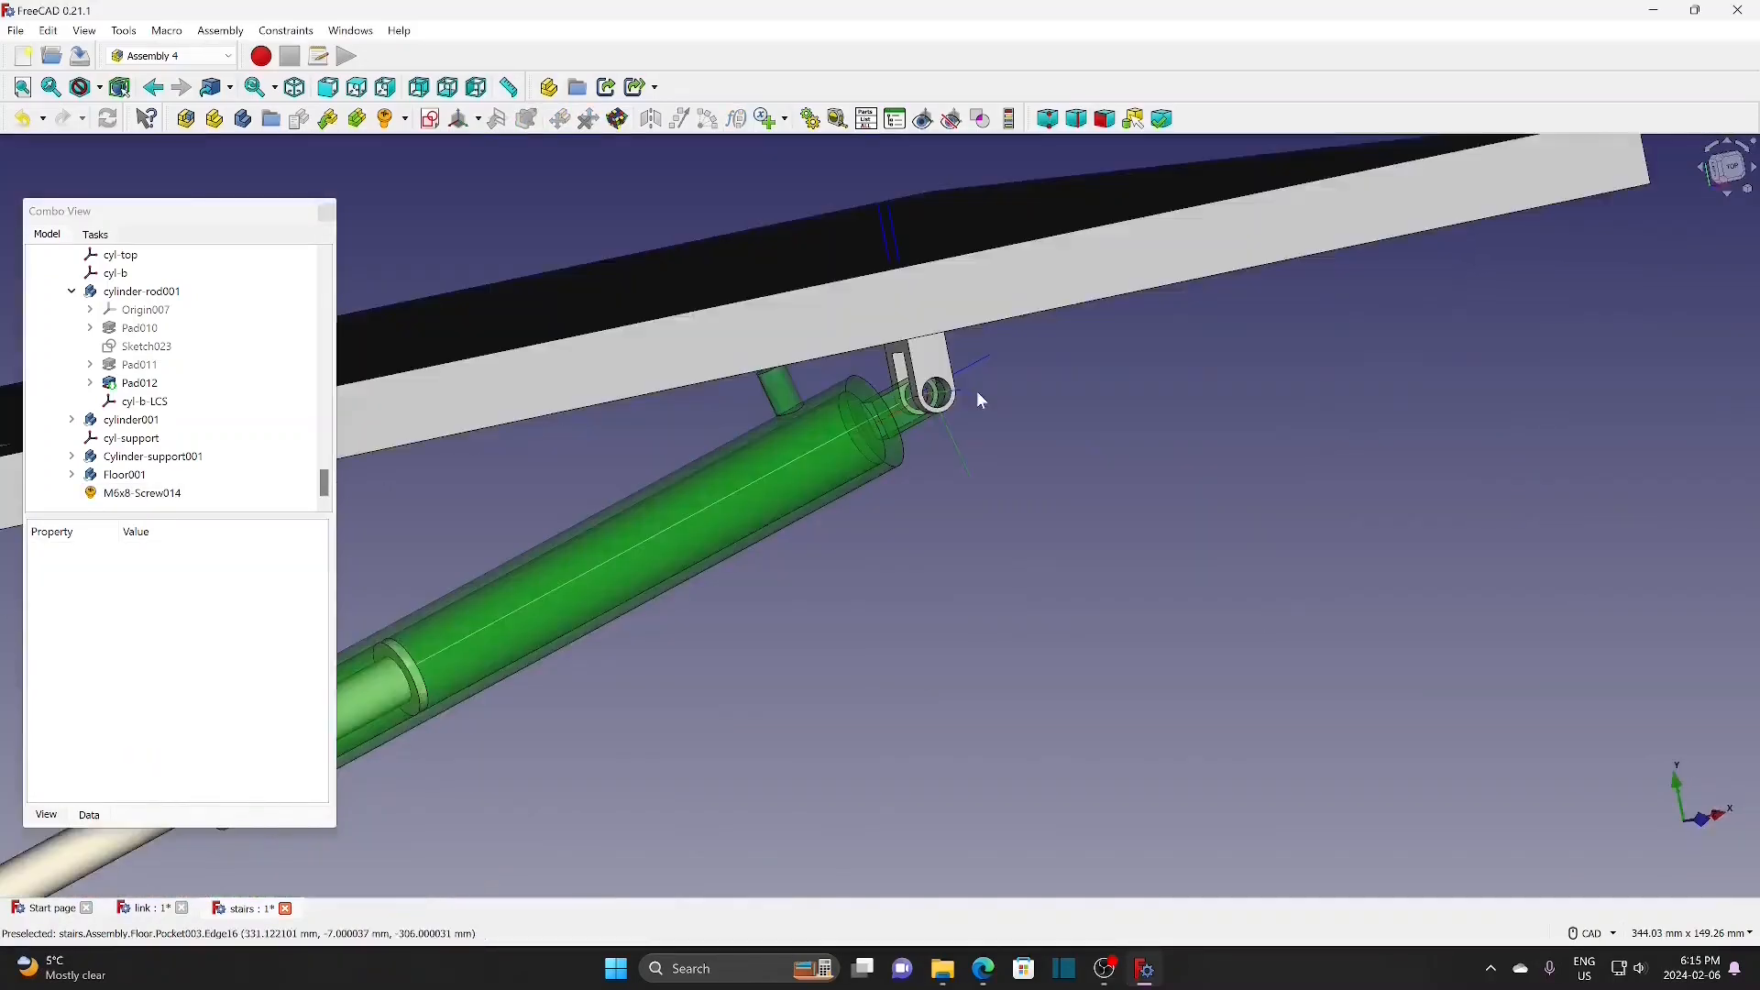
pyautogui.click(970, 397)
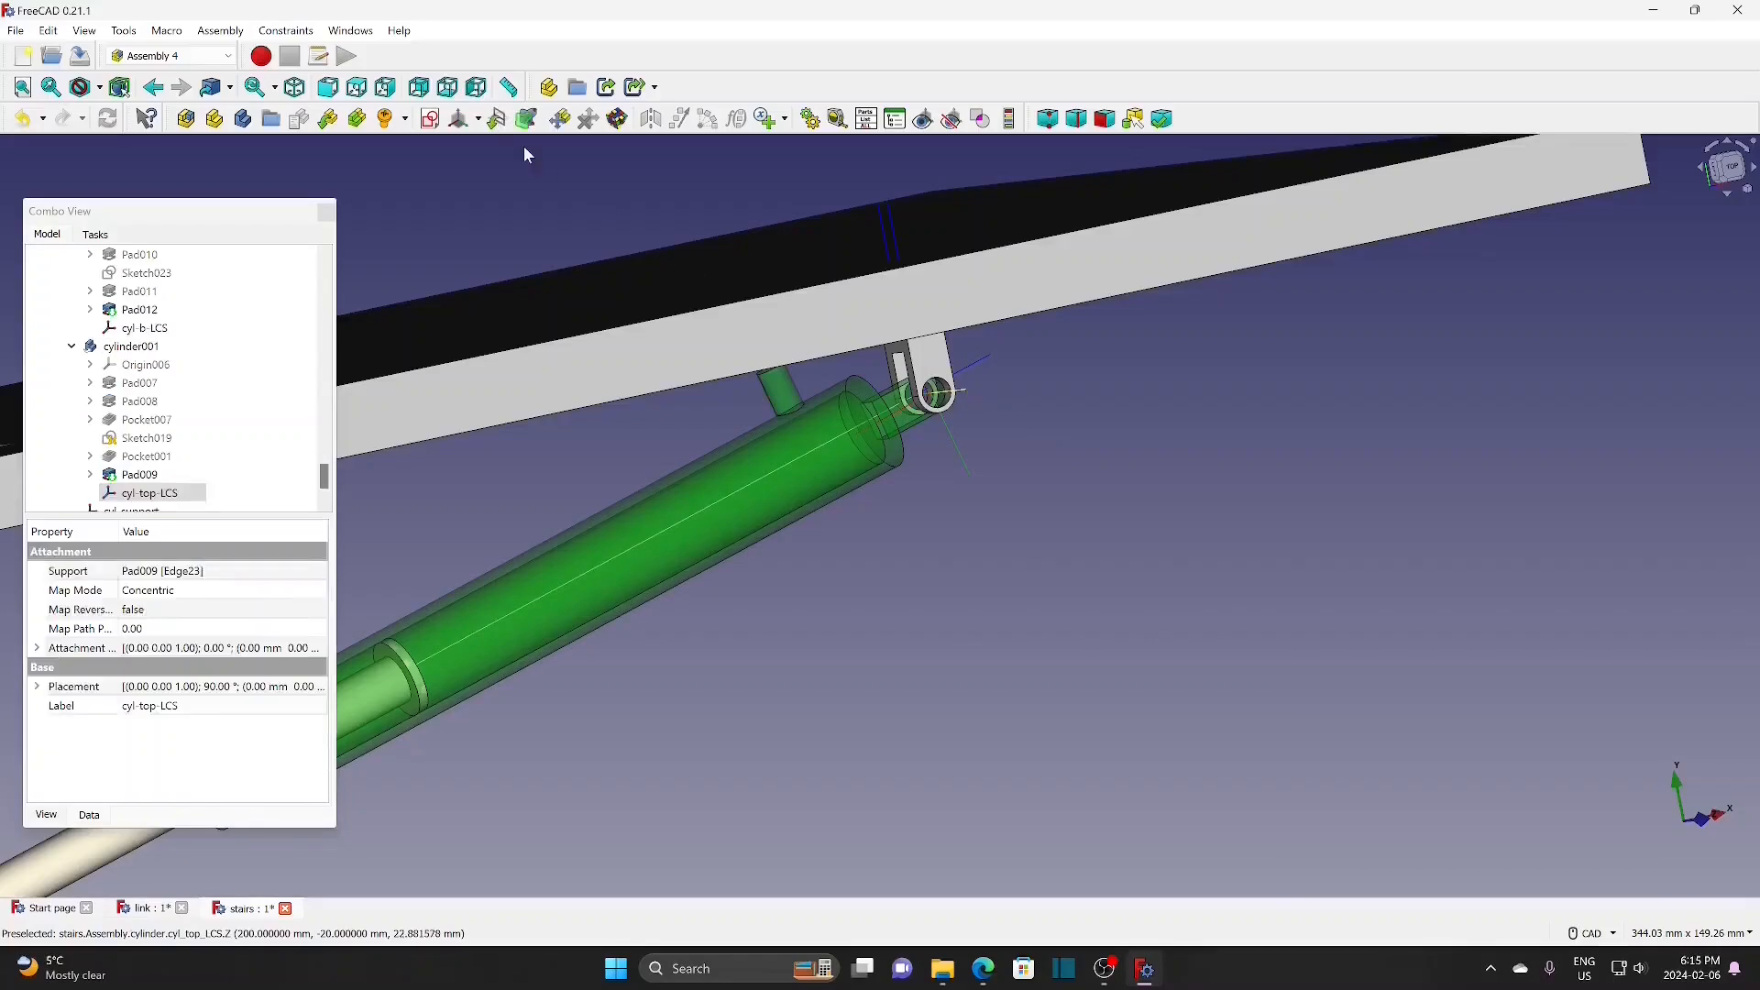
pyautogui.click(405, 119)
pyautogui.click(420, 143)
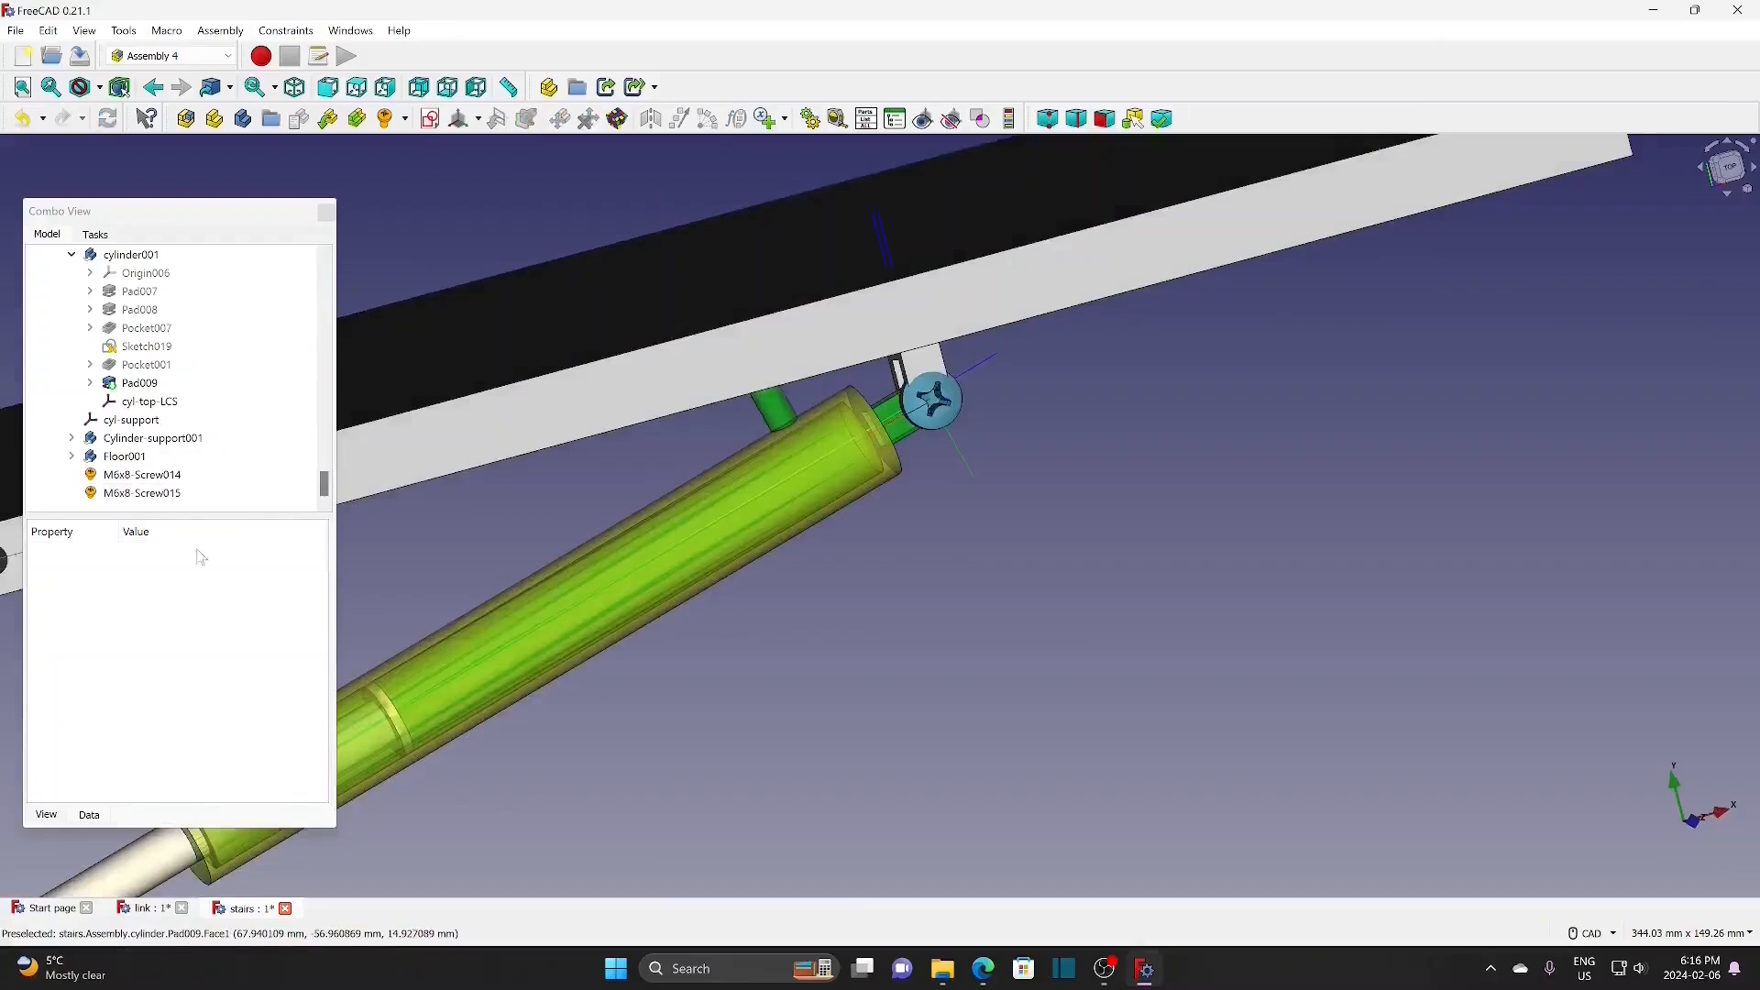
pyautogui.click(174, 494)
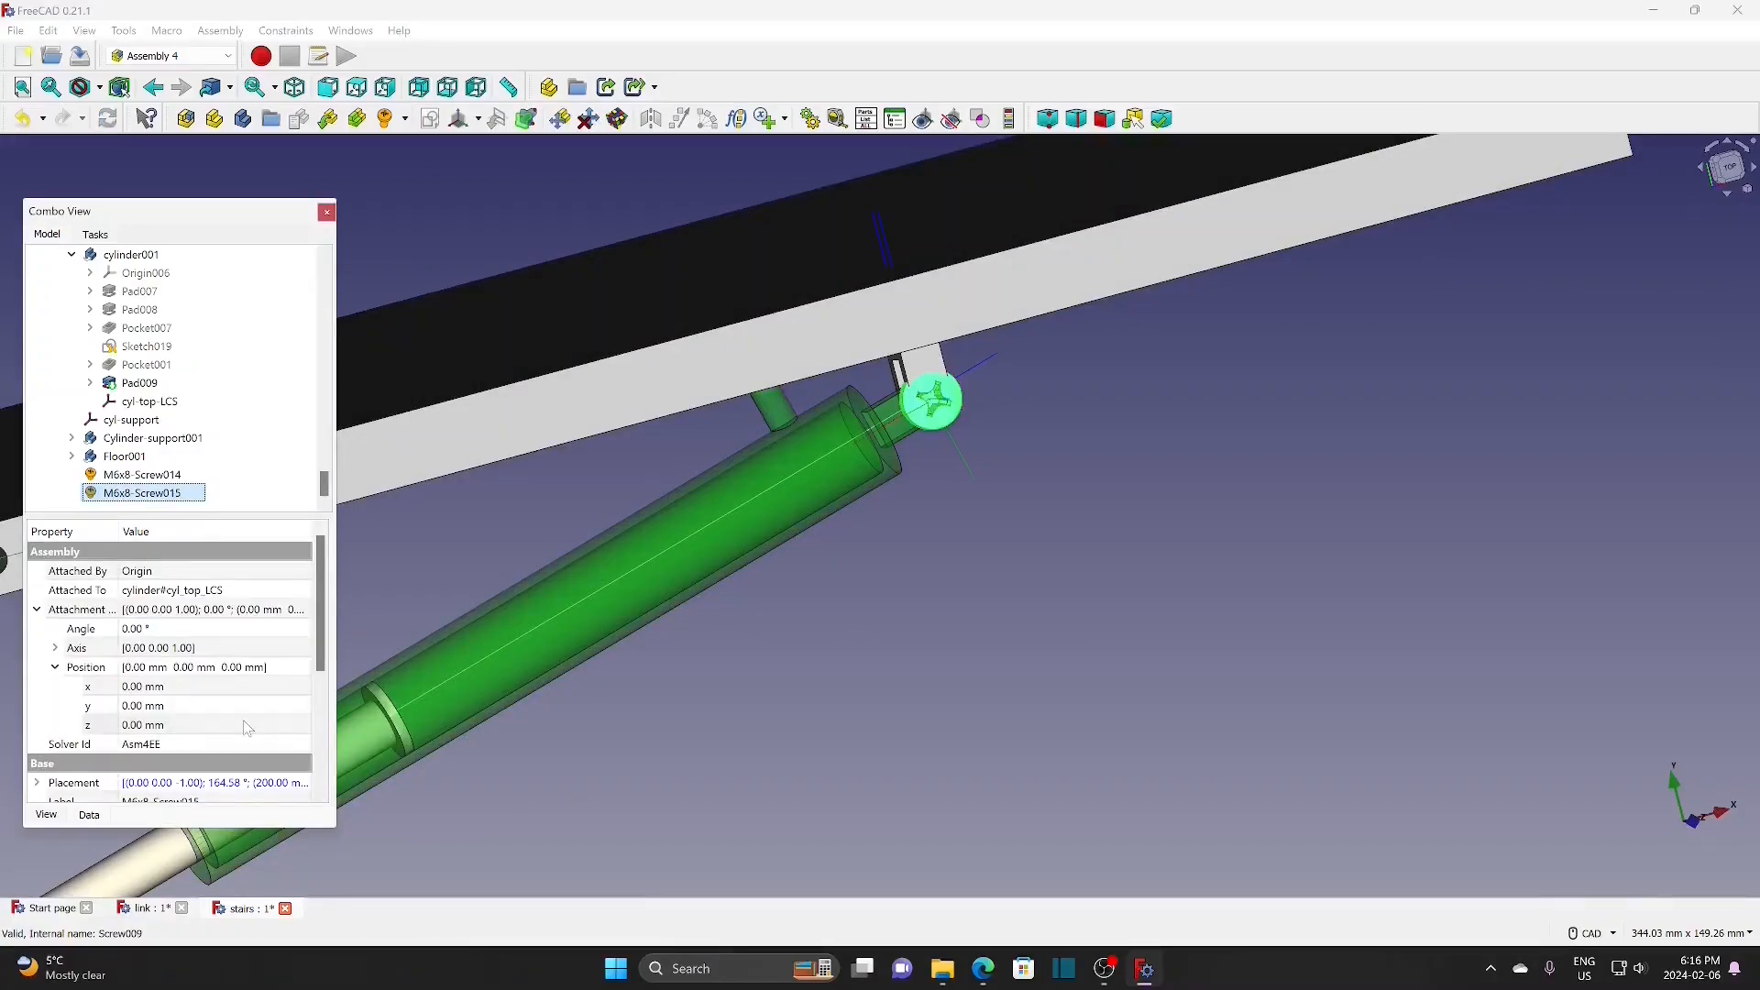
pyautogui.click(248, 726)
pyautogui.scroll(3, 306, 730)
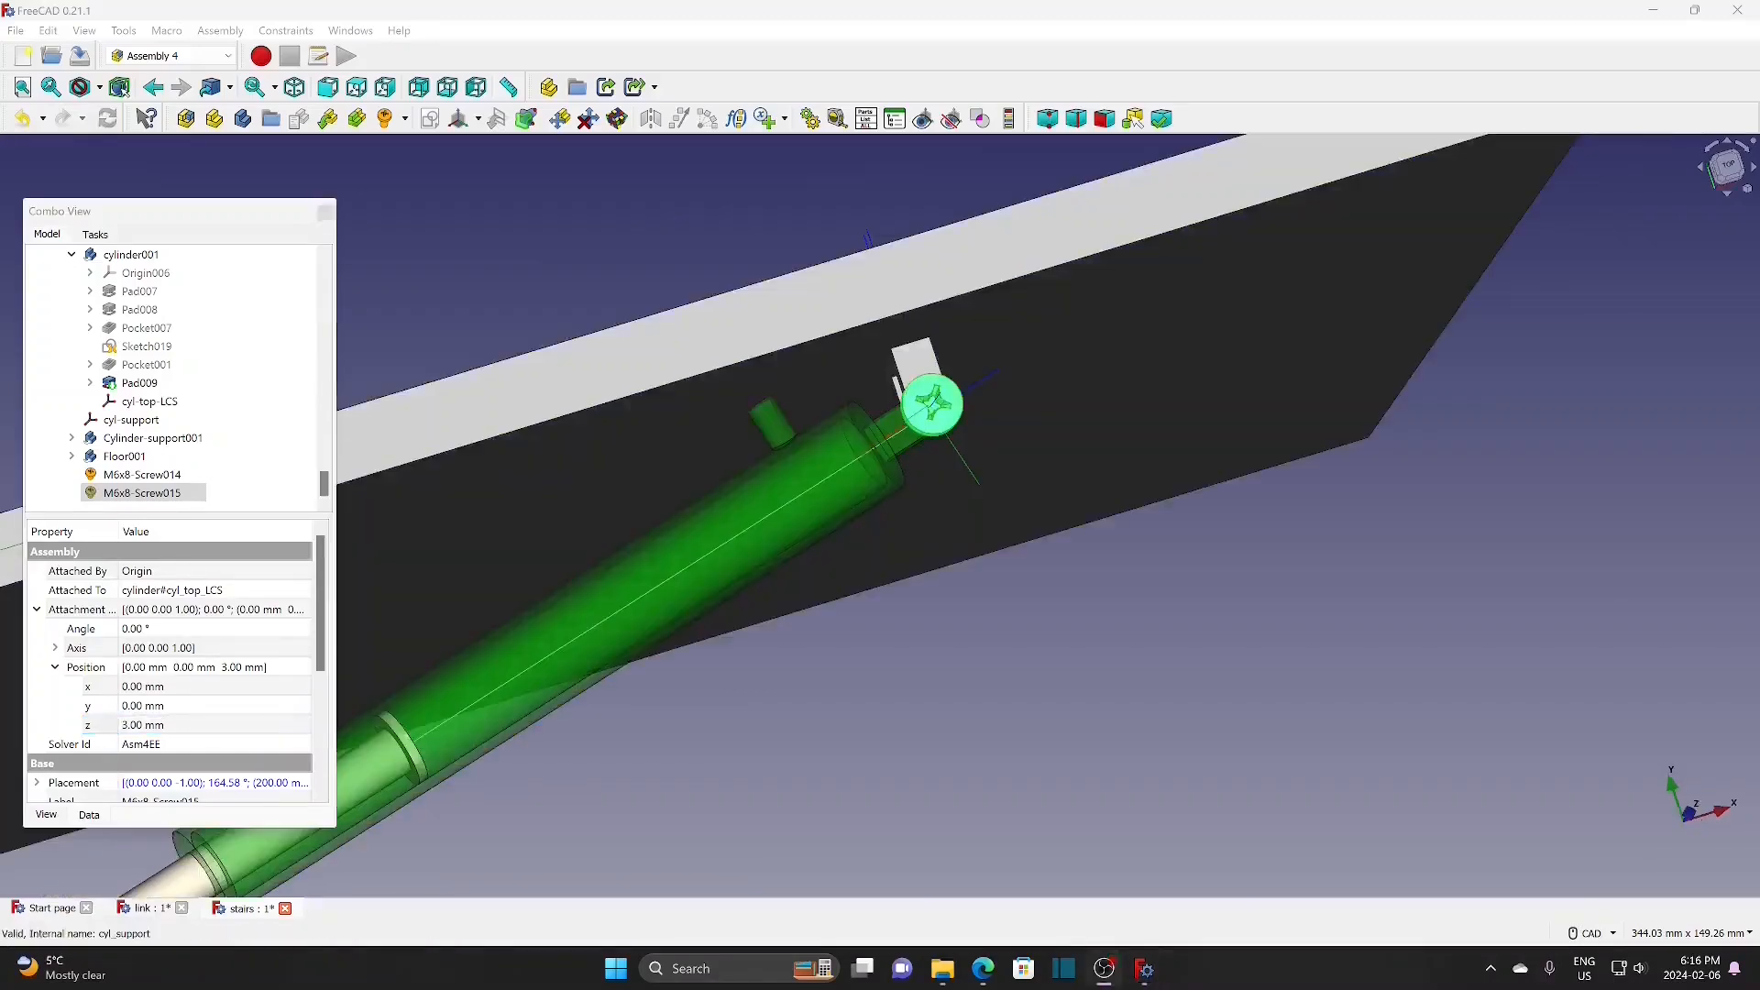
pyautogui.scroll(-3, 443, 280)
pyautogui.moveTo(448, 273); pyautogui.dragTo(1378, 383, button='middle')
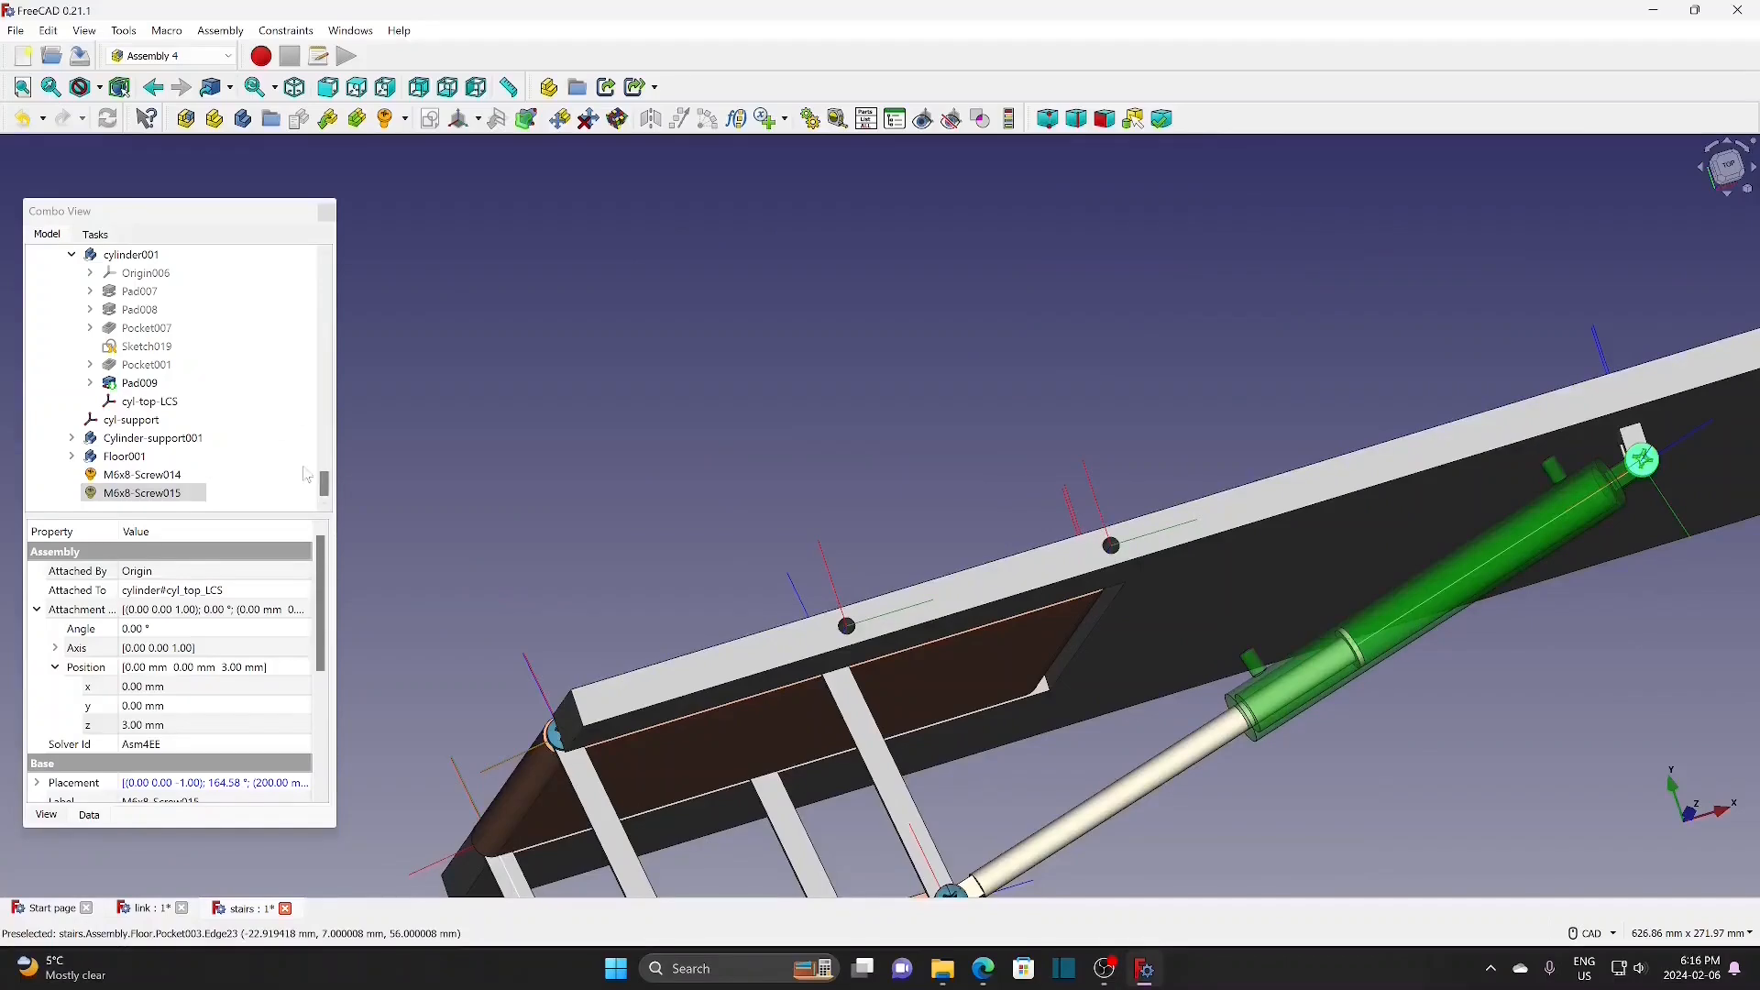
pyautogui.moveTo(325, 489); pyautogui.dragTo(339, 266)
# Step: Show the Sup-rod body and select it
pyautogui.scroll(-8, 197, 312)
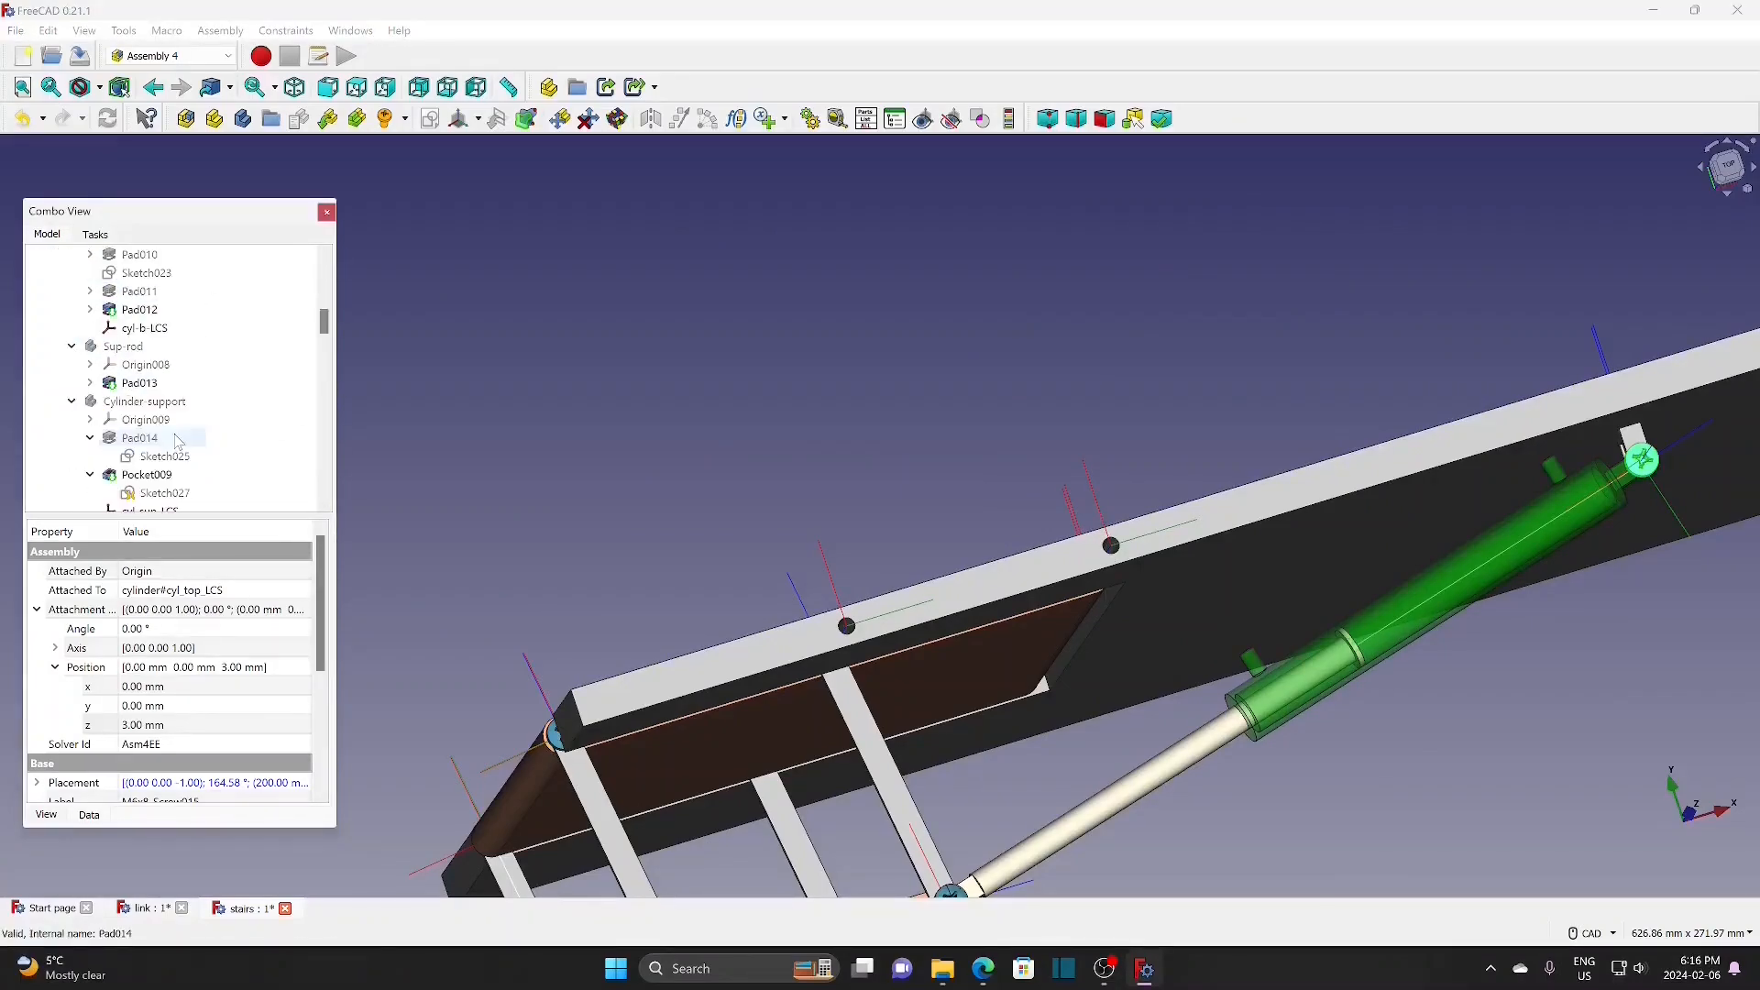
pyautogui.click(126, 347)
pyautogui.press('space')
pyautogui.scroll(2, 1206, 435)
pyautogui.click(1197, 437)
pyautogui.click(139, 350)
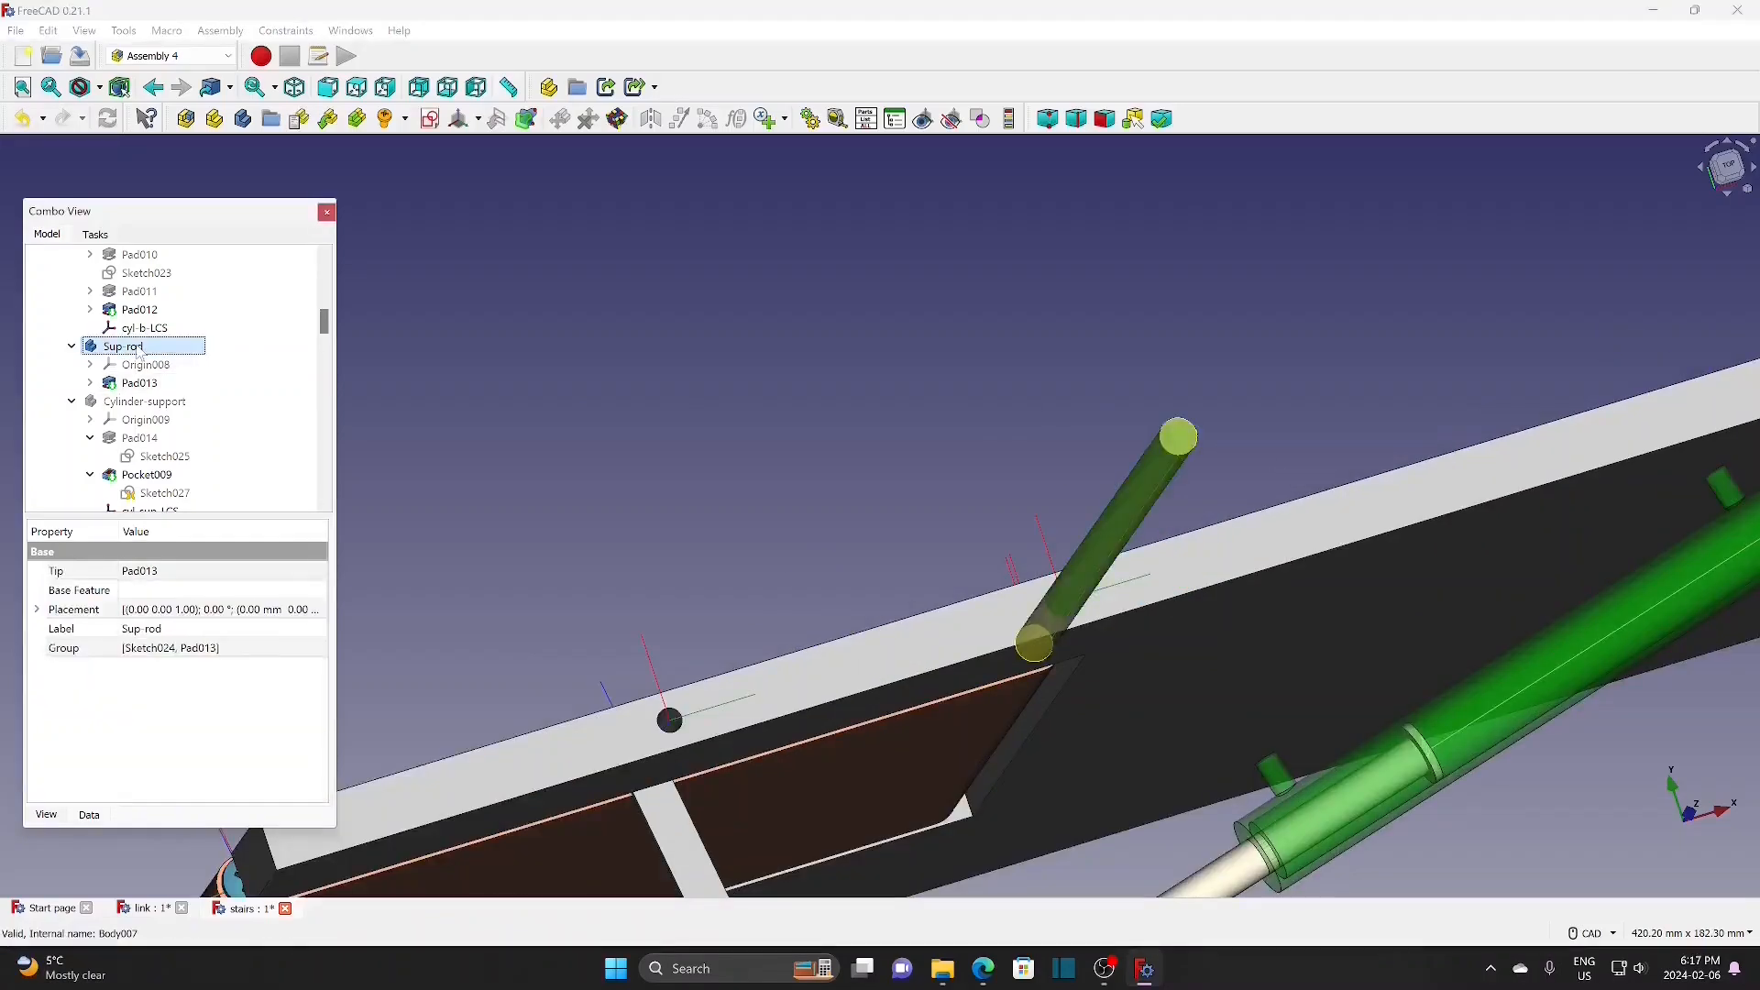
# Step: Create rod-LCS attached Concentric to Pad013 Edge3 at the rod's end, then hide Sup-rod
pyautogui.click(478, 119)
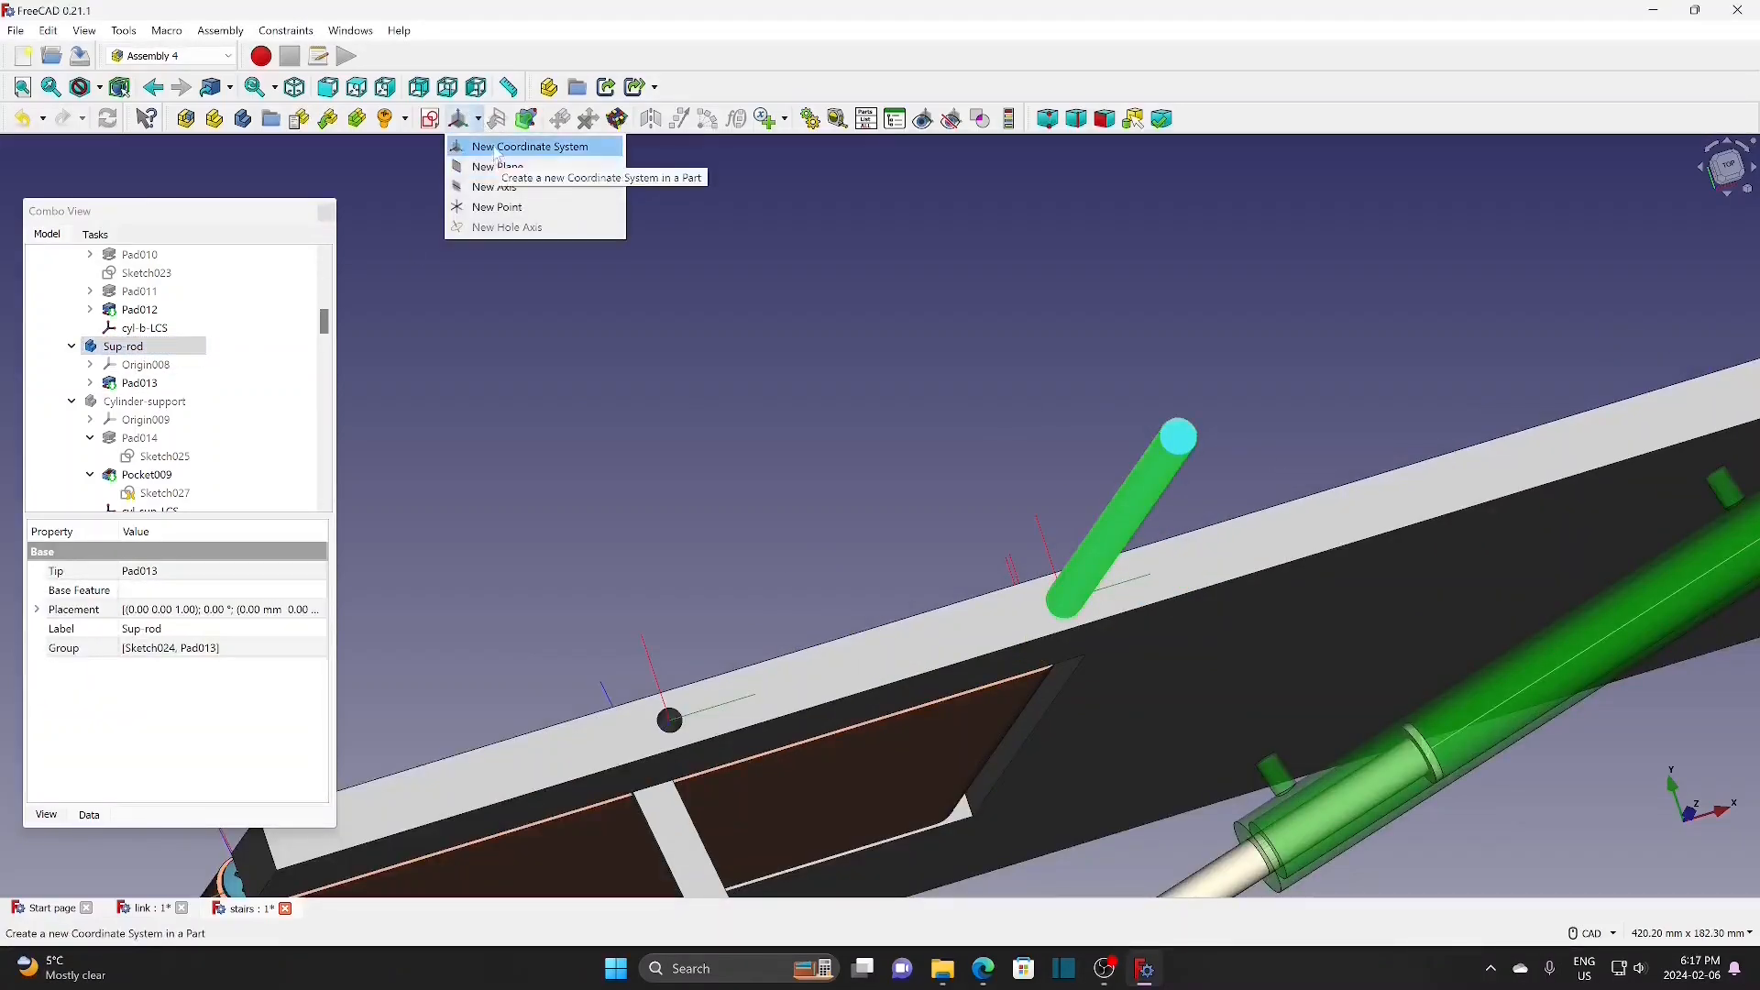
pyautogui.click(495, 147)
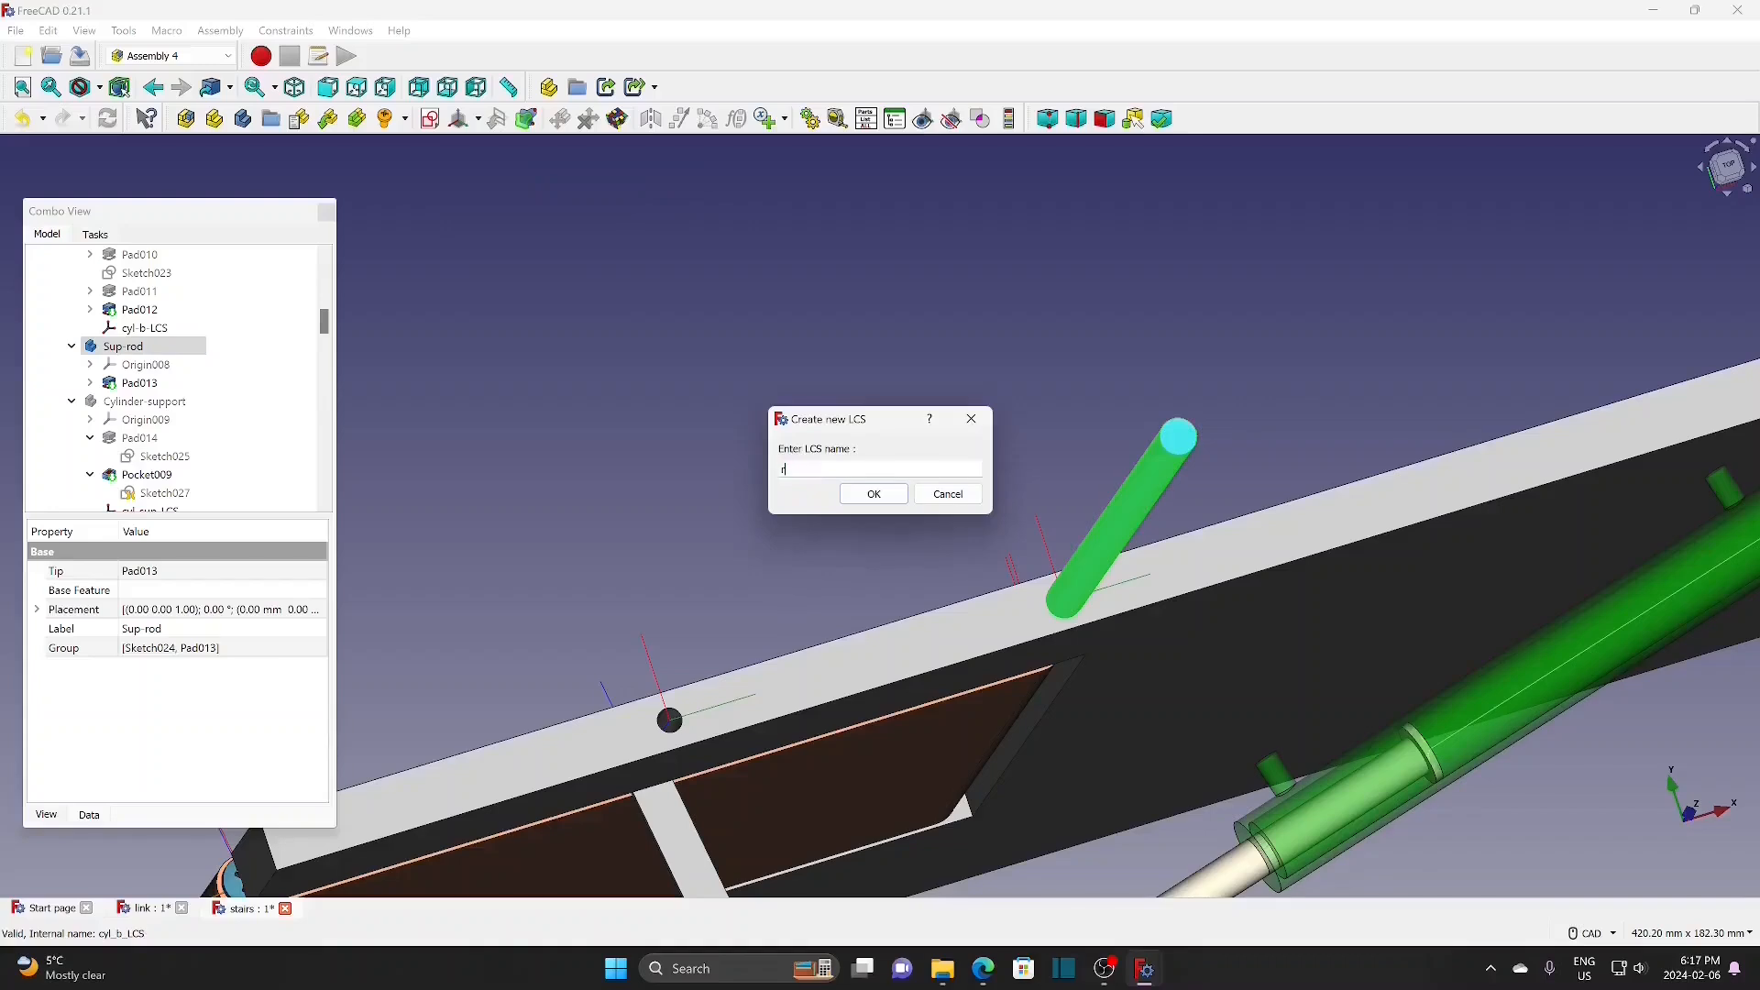
pyautogui.write('rod-LCS')
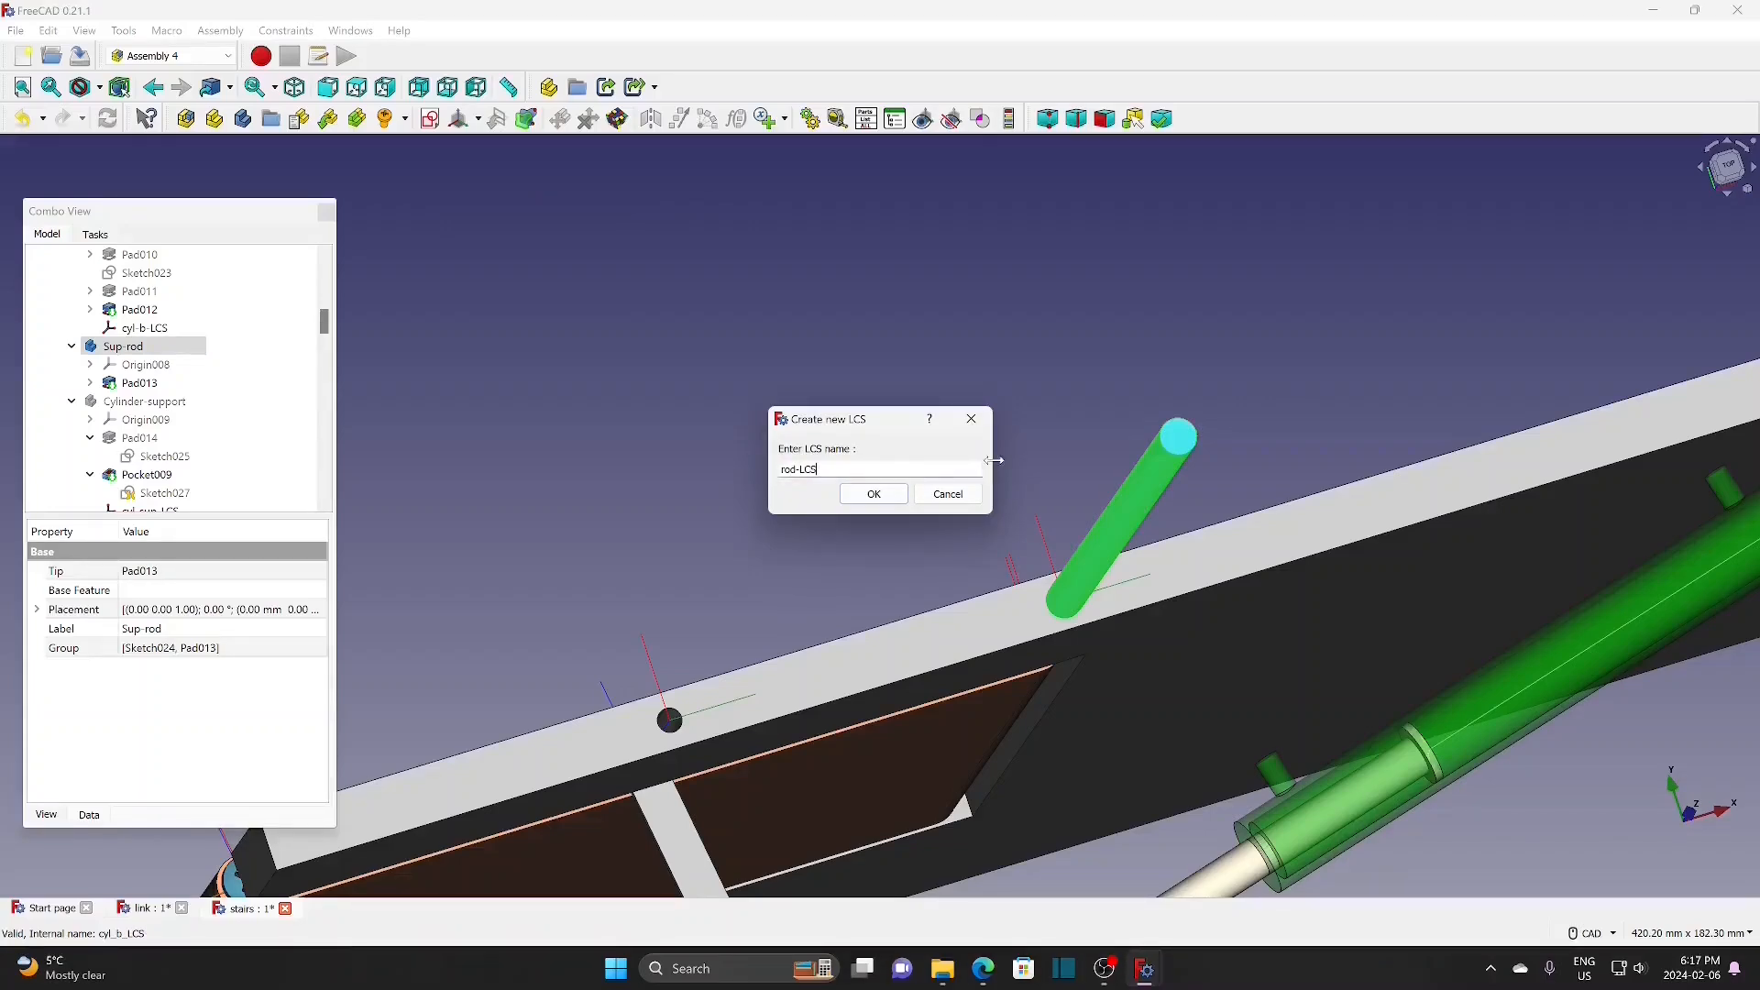
pyautogui.click(876, 493)
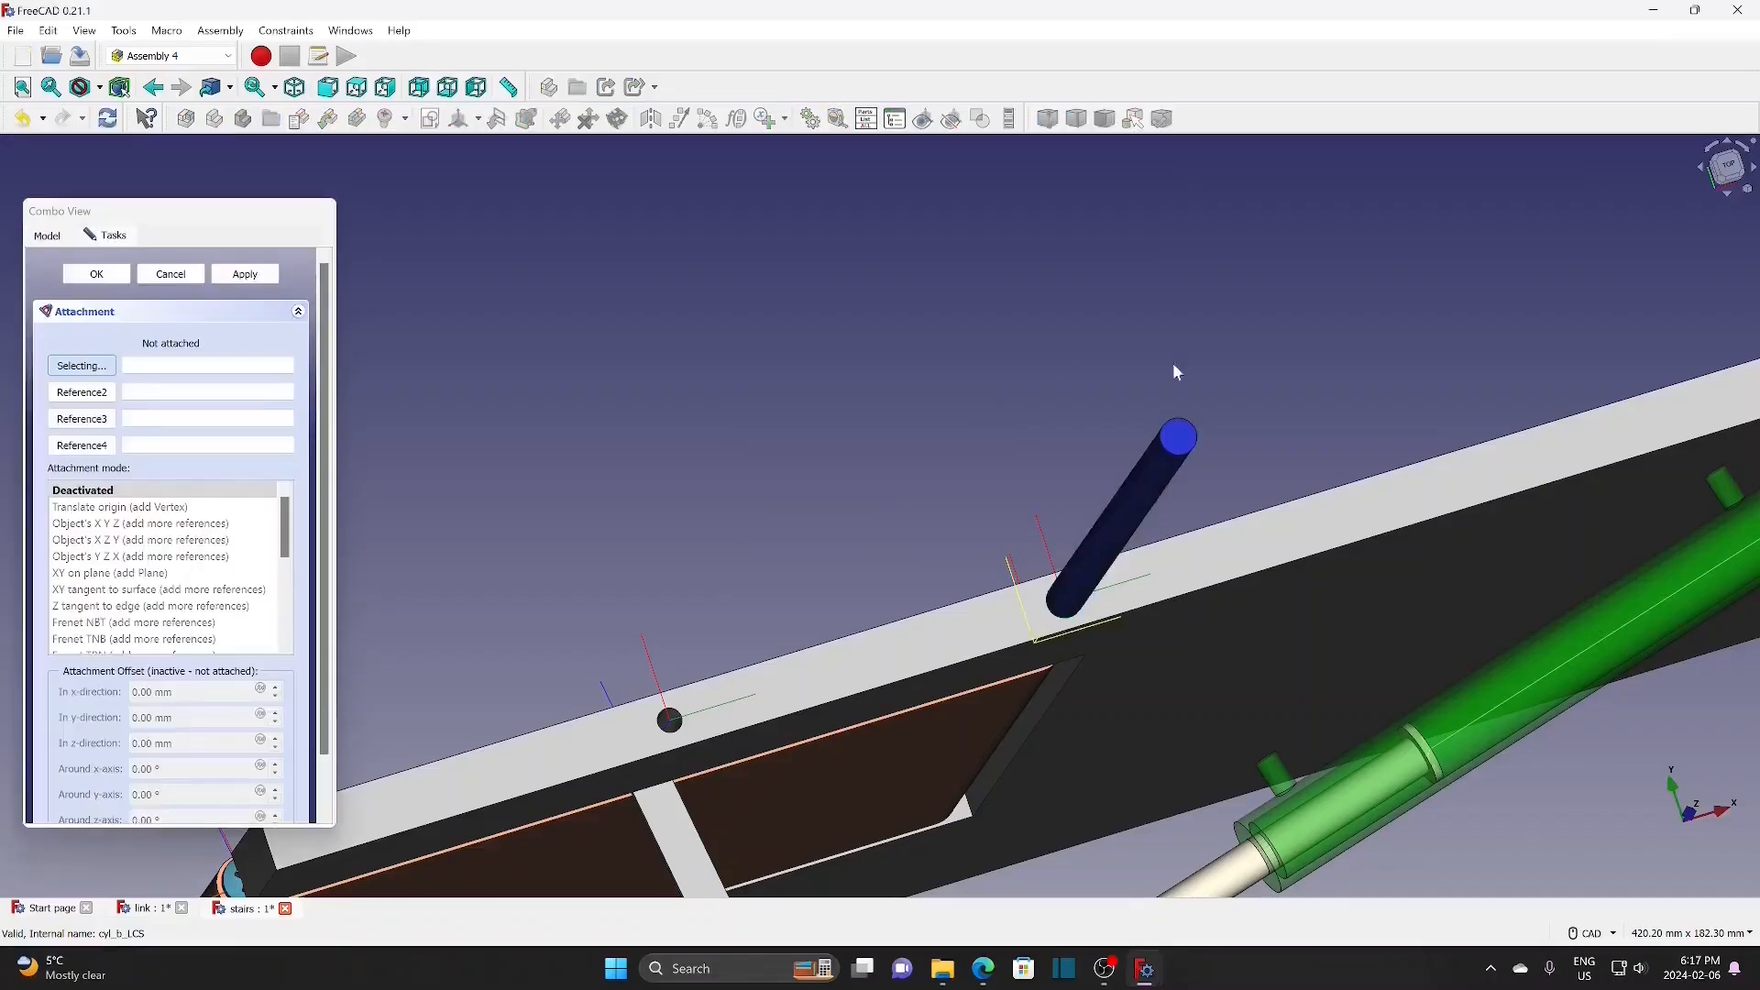
pyautogui.click(1183, 463)
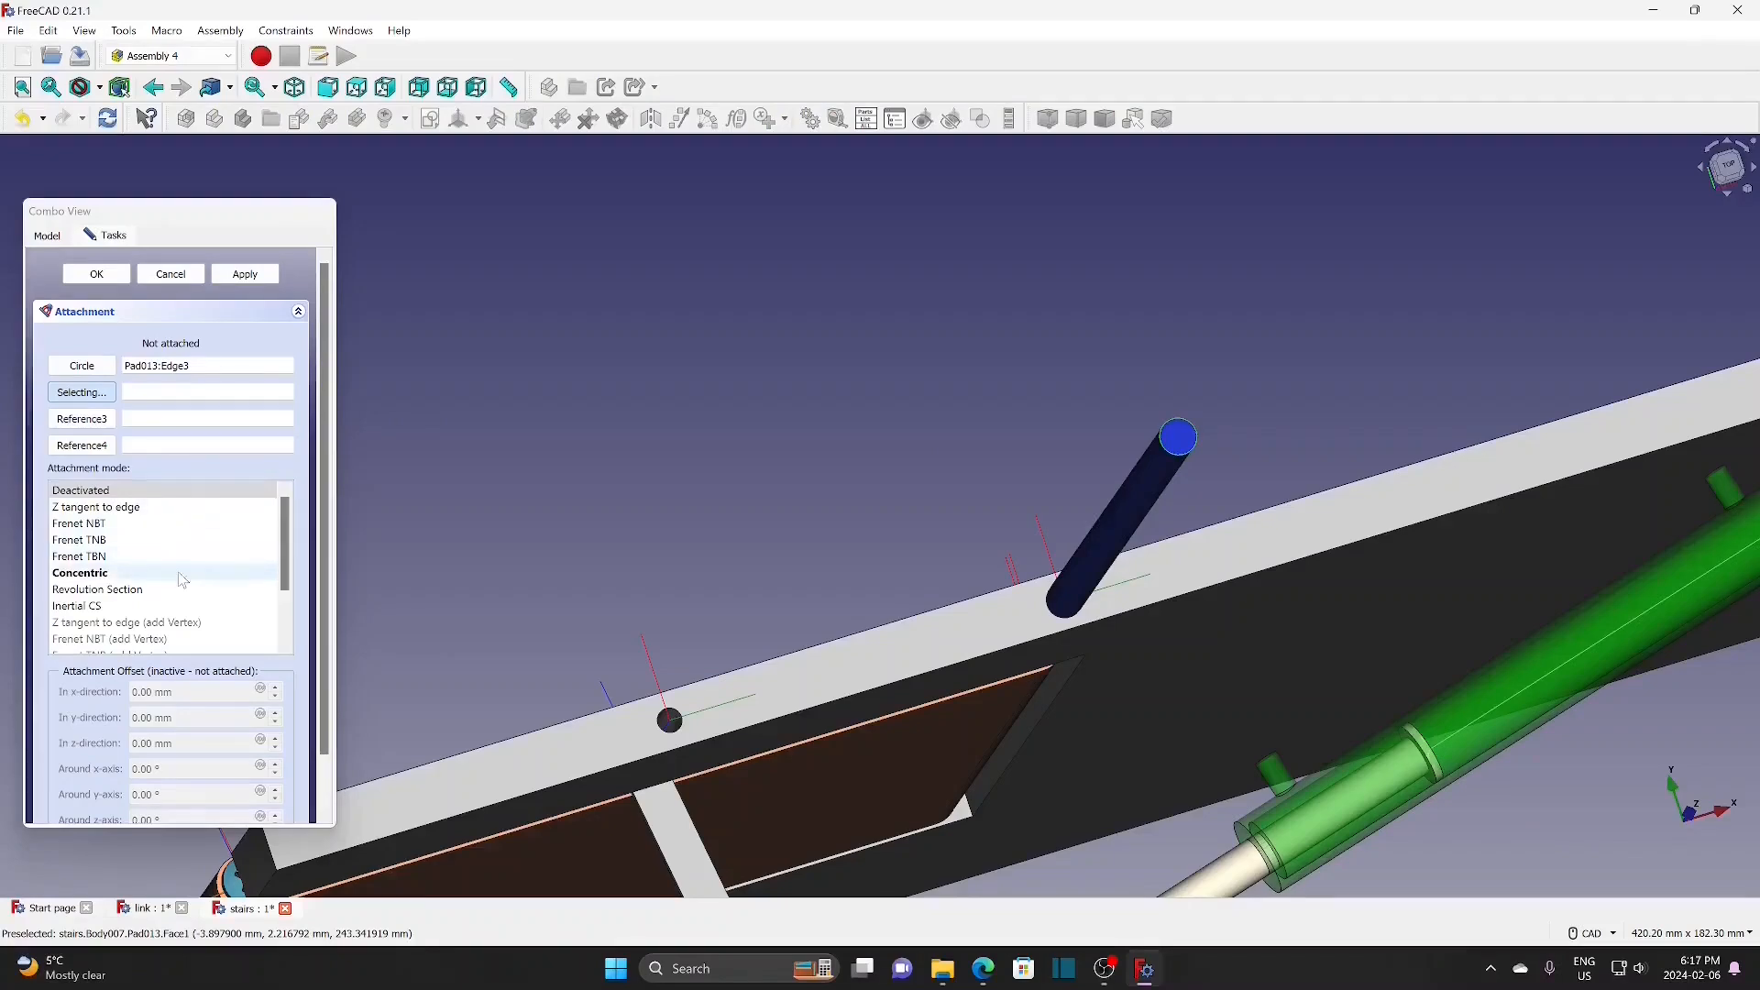
pyautogui.click(97, 274)
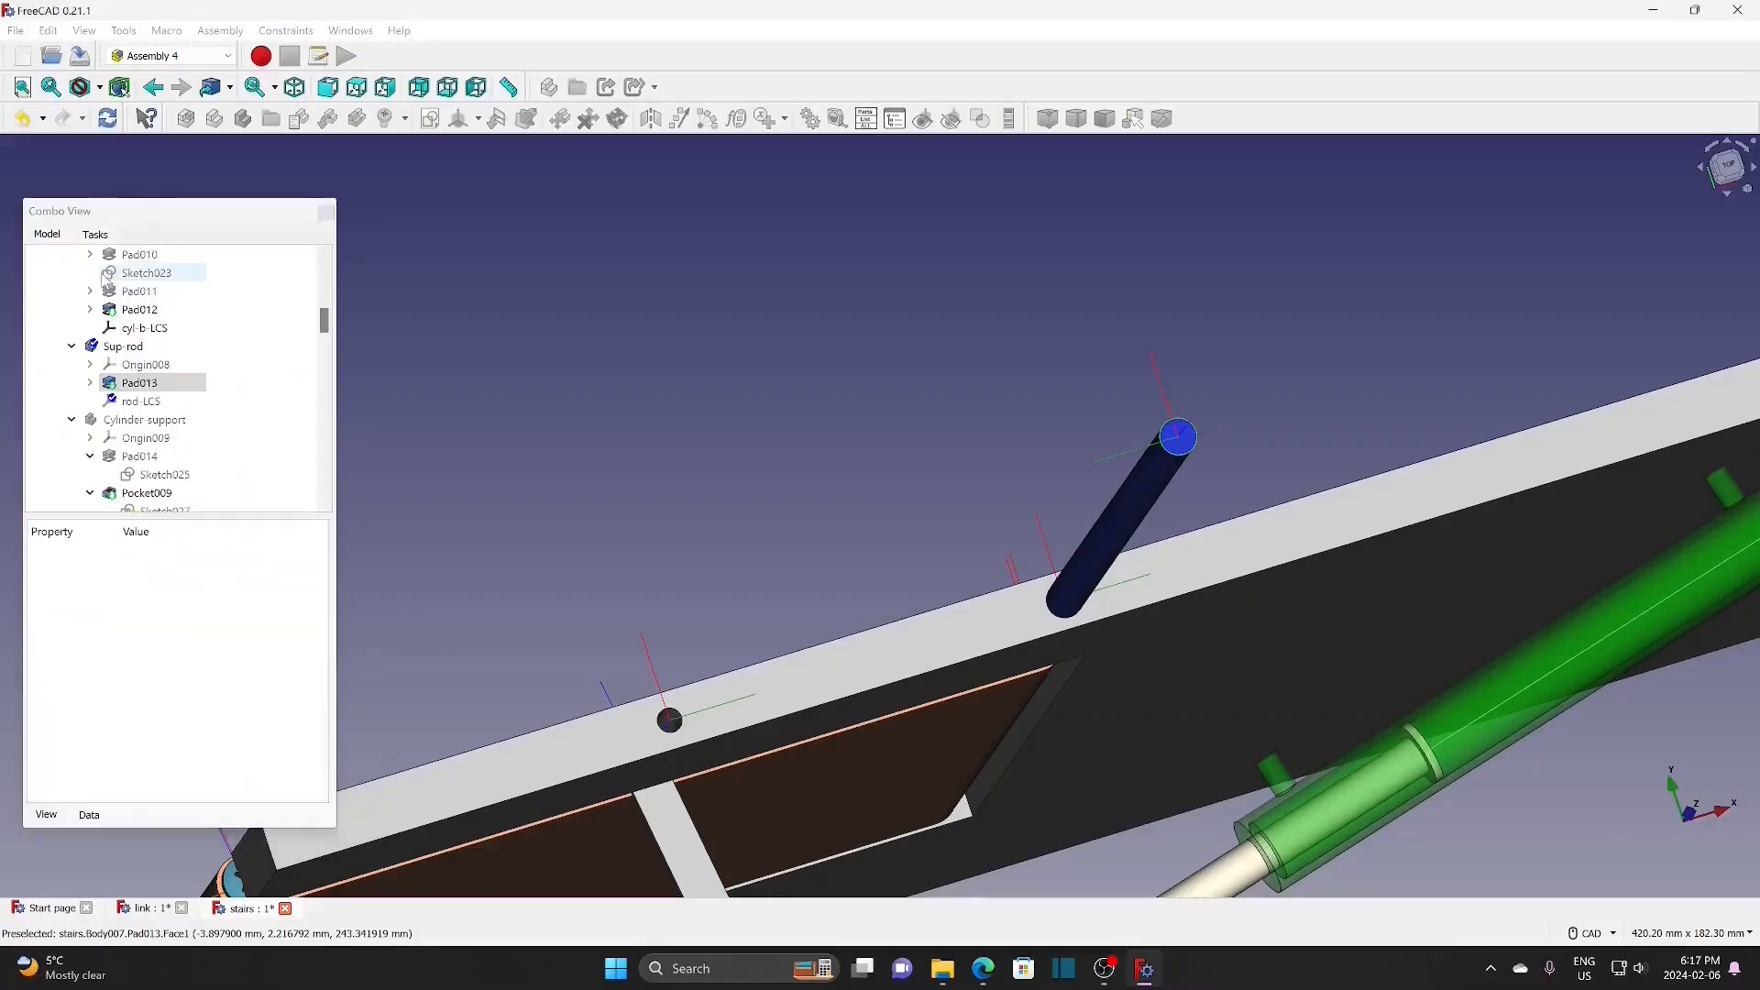
pyautogui.click(151, 404)
pyautogui.press('space')
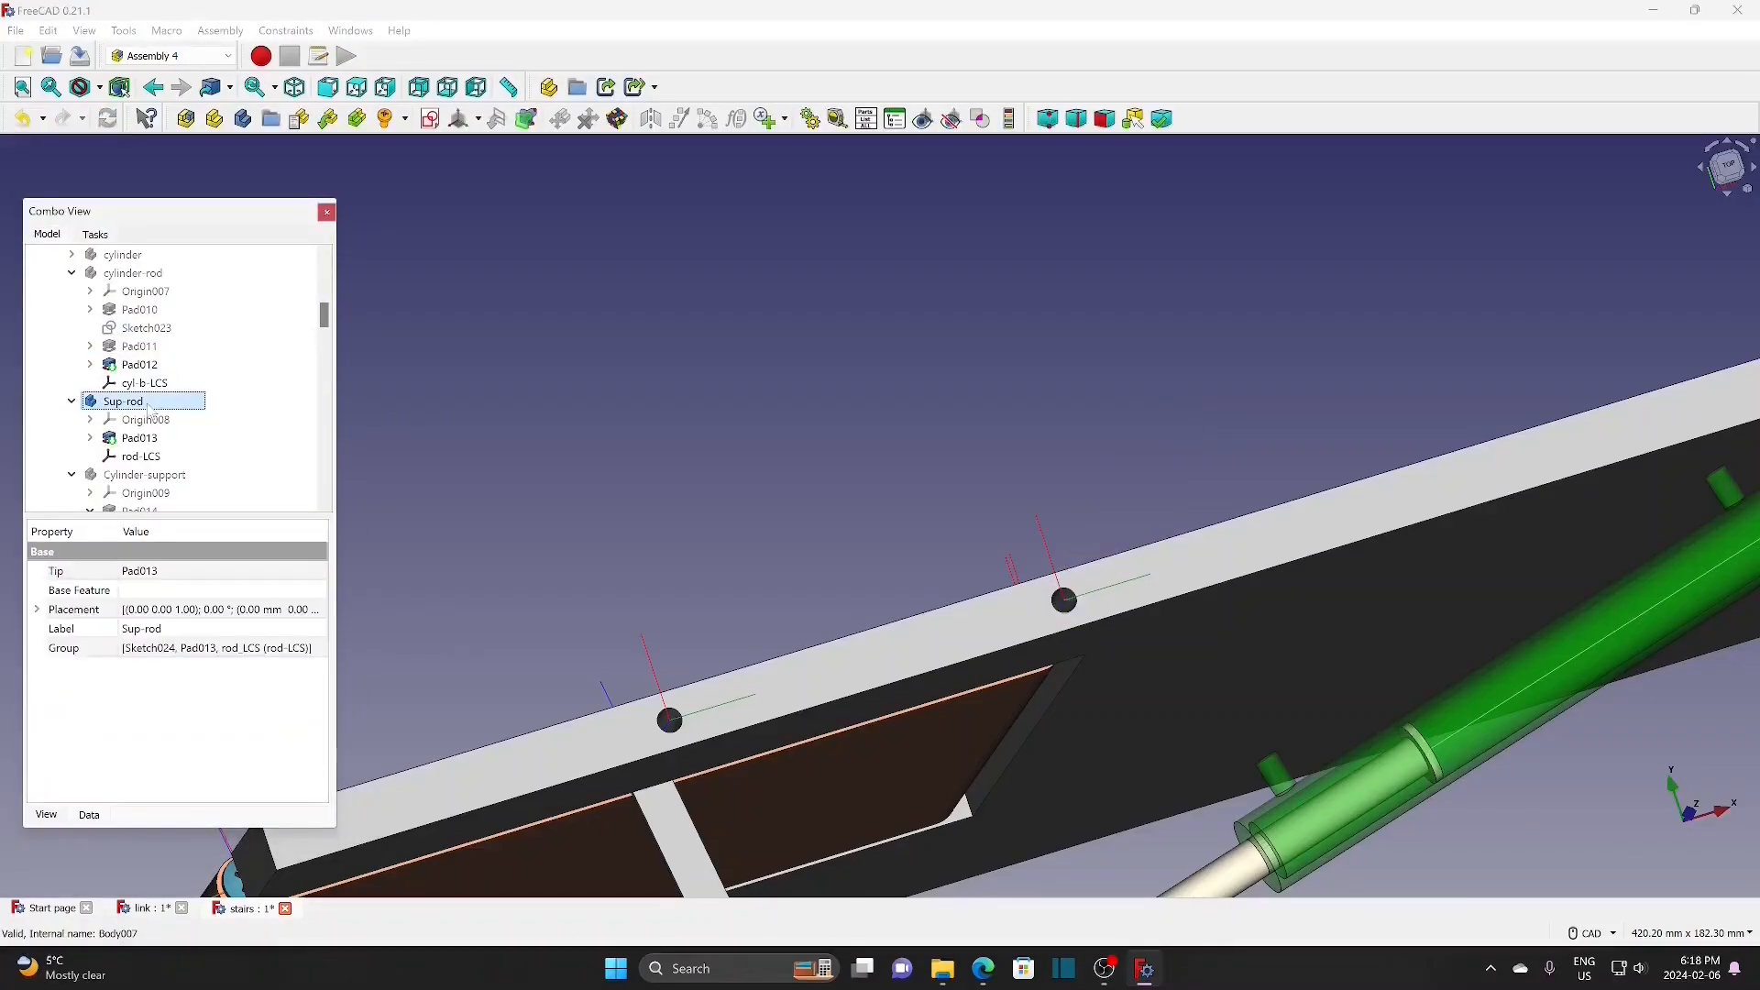
# Step: Link Sup-rod into the assembly with its rod-LCS on Floor001's floor-h1-rod, rotated 180° about X
pyautogui.scroll(-5, 154, 410)
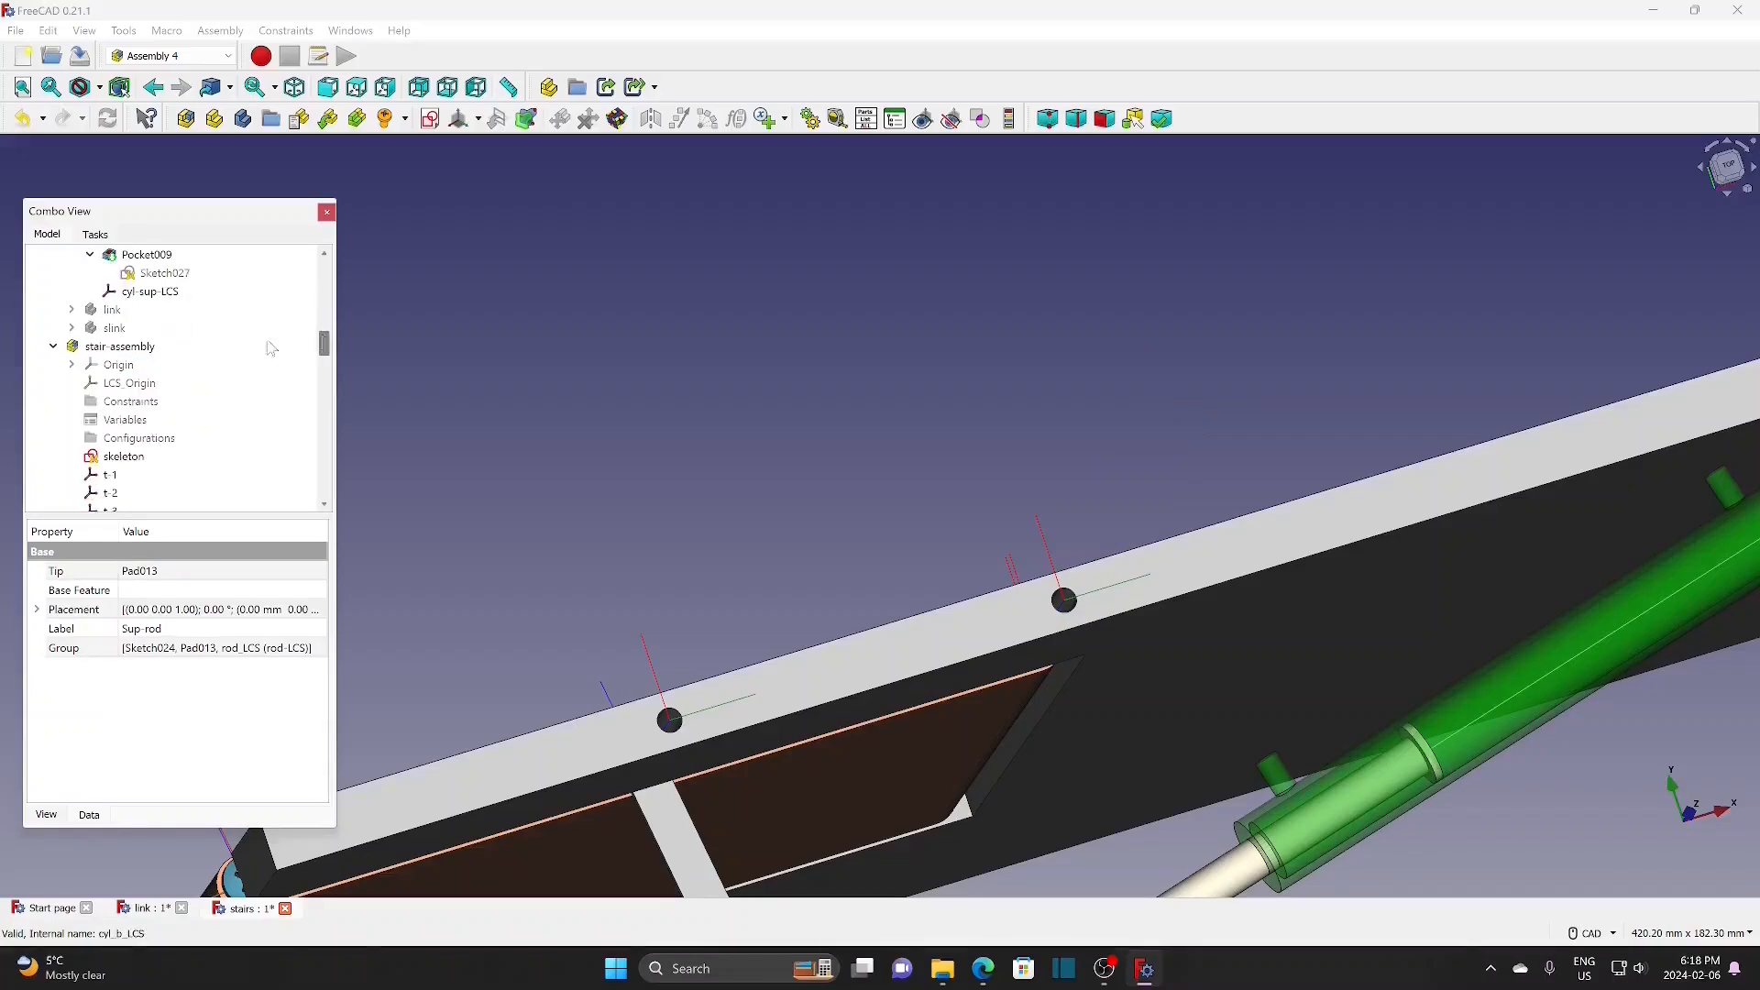
pyautogui.click(151, 346)
pyautogui.click(327, 118)
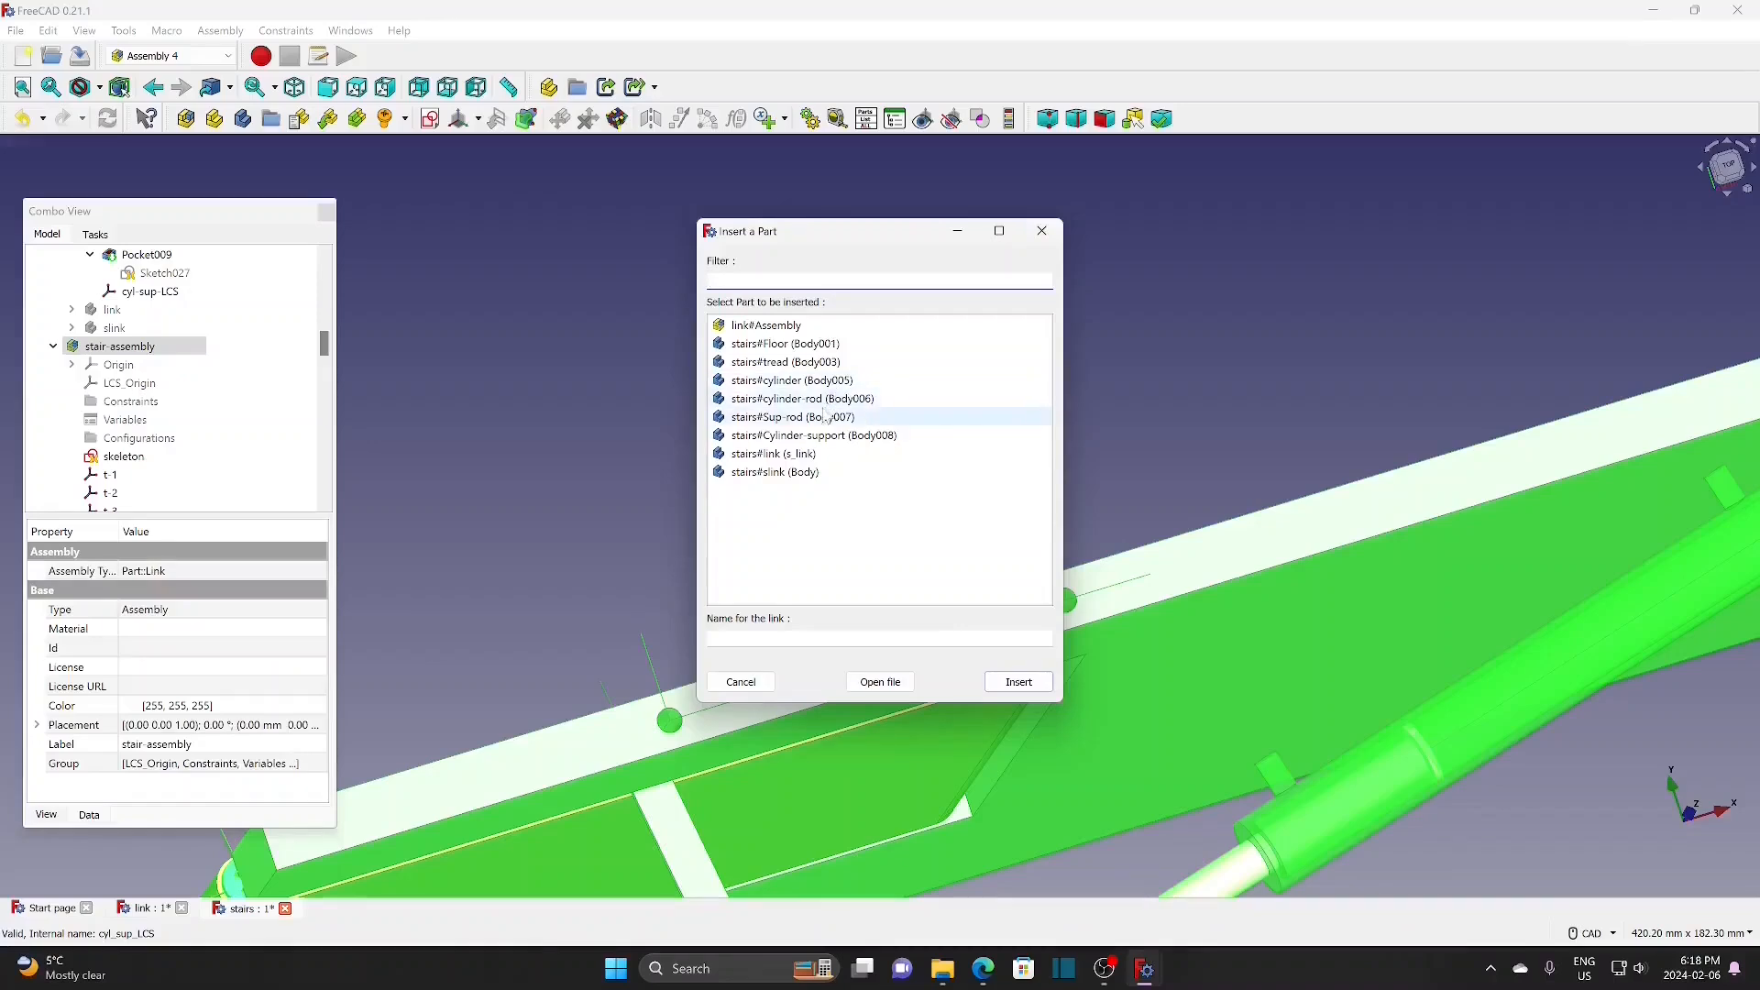
pyautogui.click(811, 418)
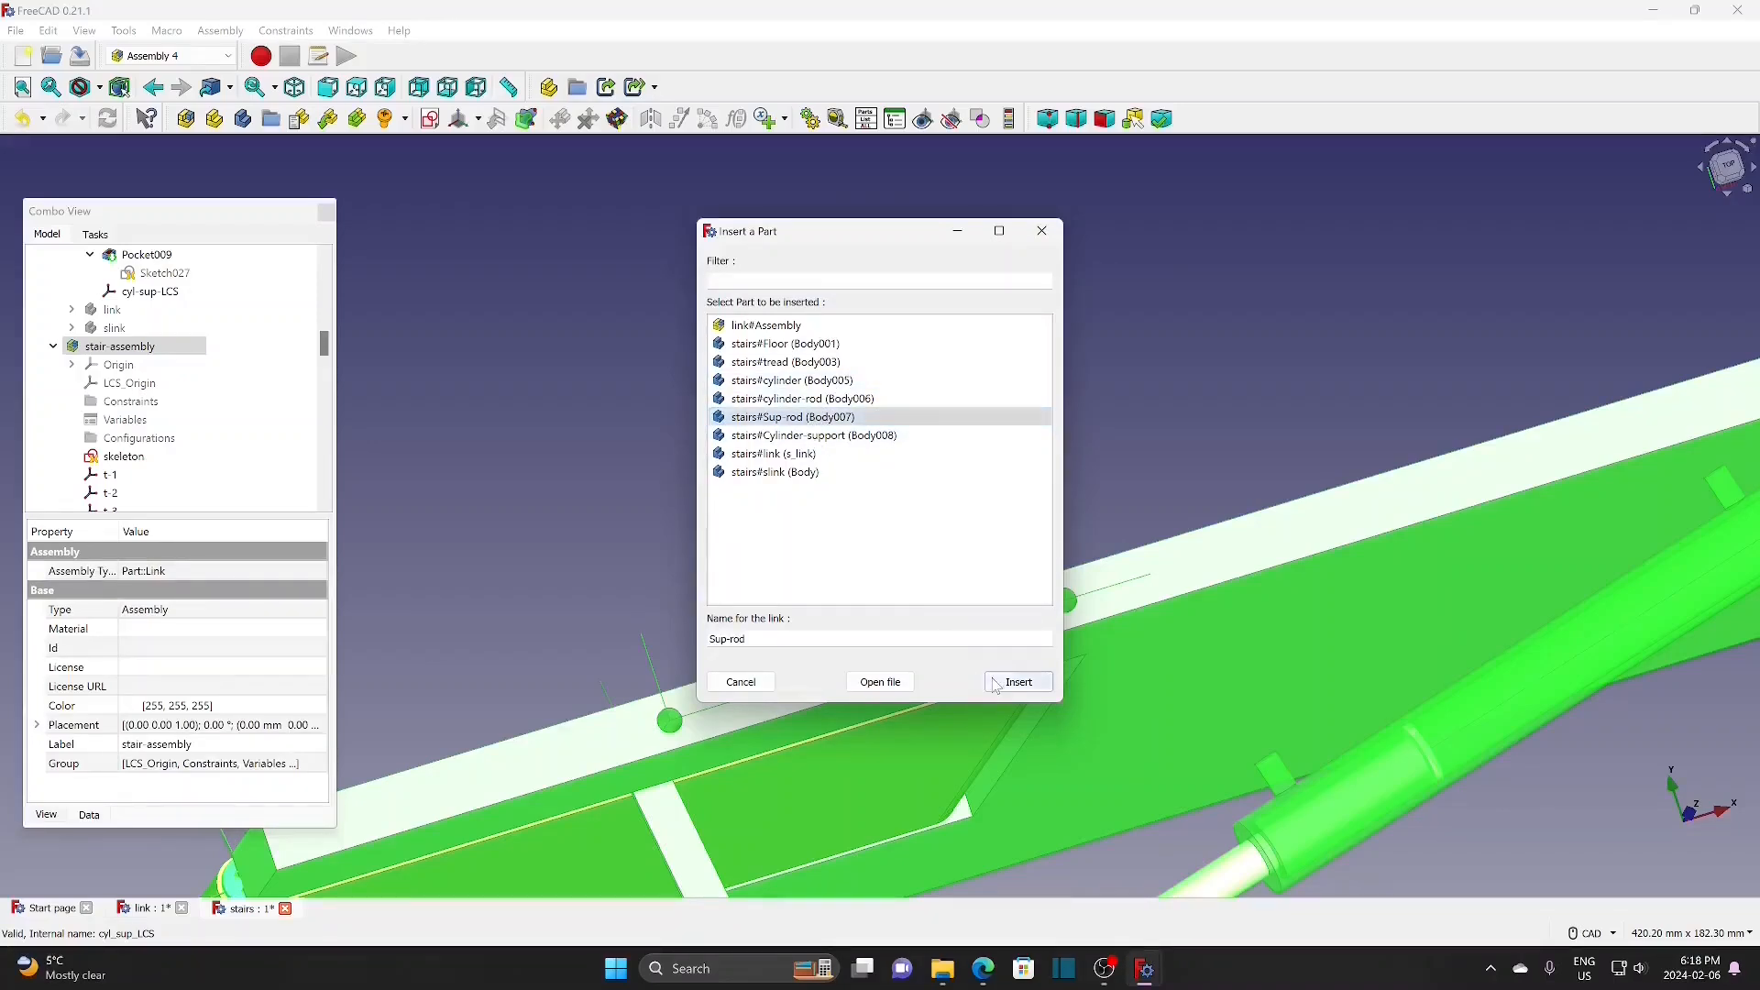
pyautogui.click(1018, 682)
pyautogui.click(229, 370)
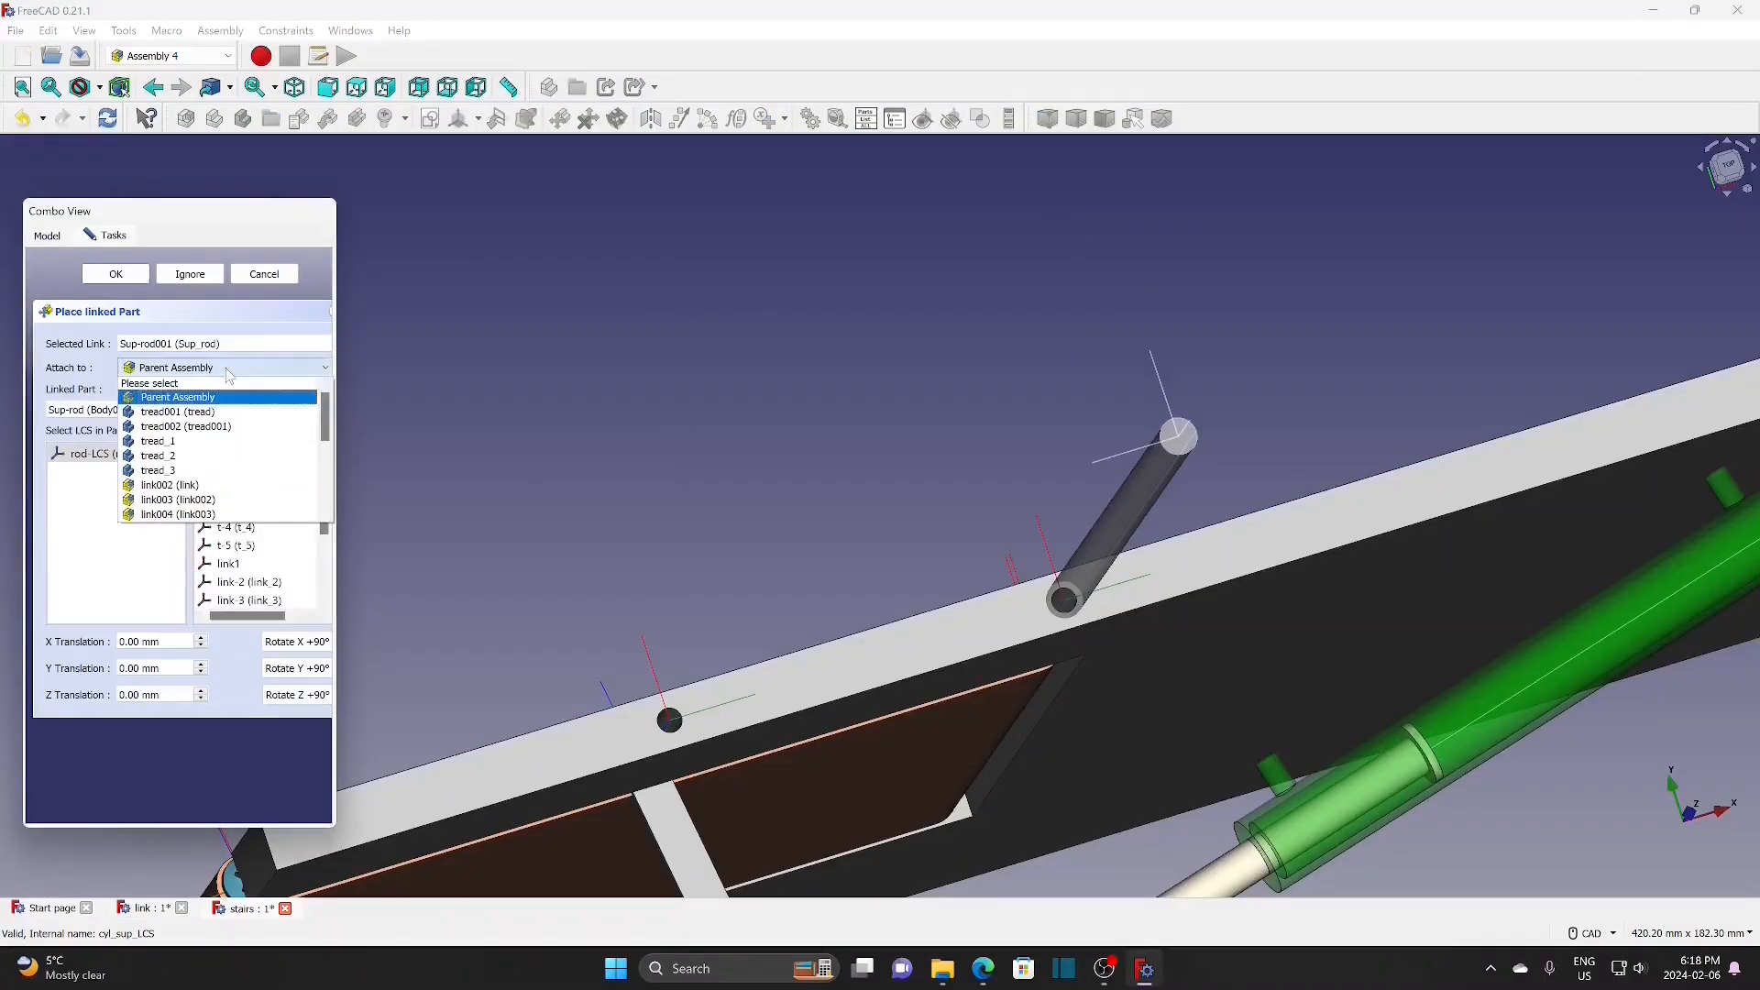
pyautogui.scroll(-5, 207, 509)
pyautogui.click(205, 502)
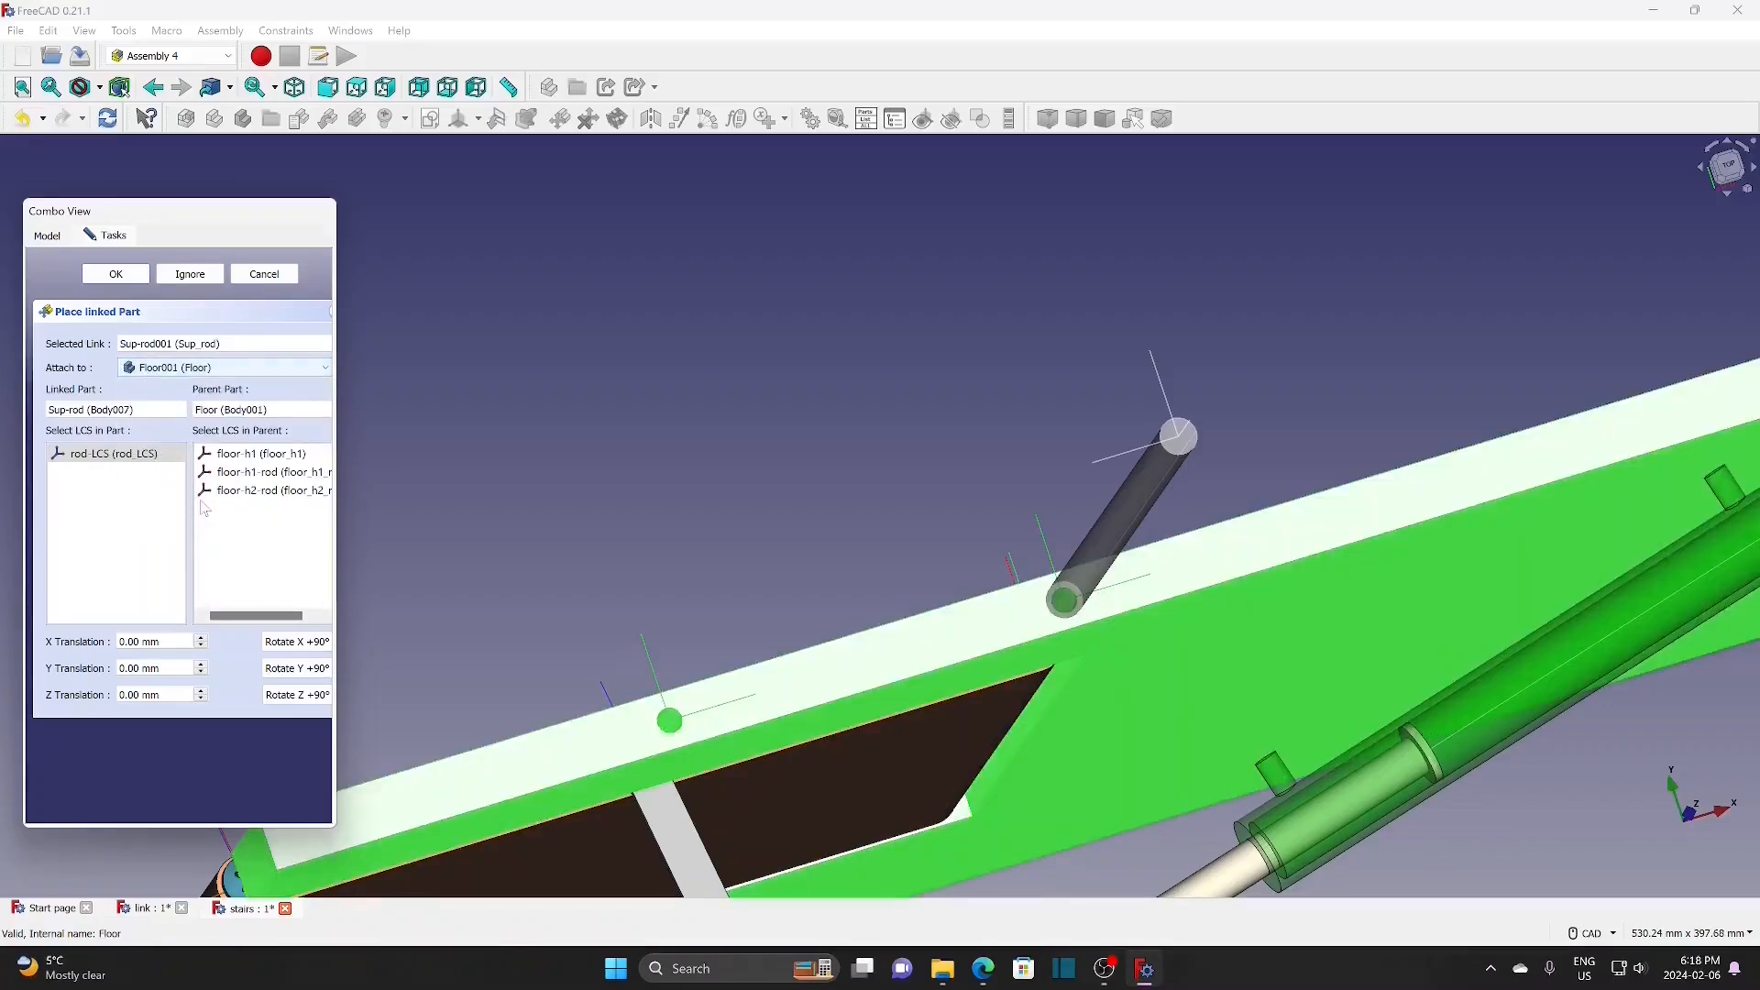
pyautogui.click(266, 472)
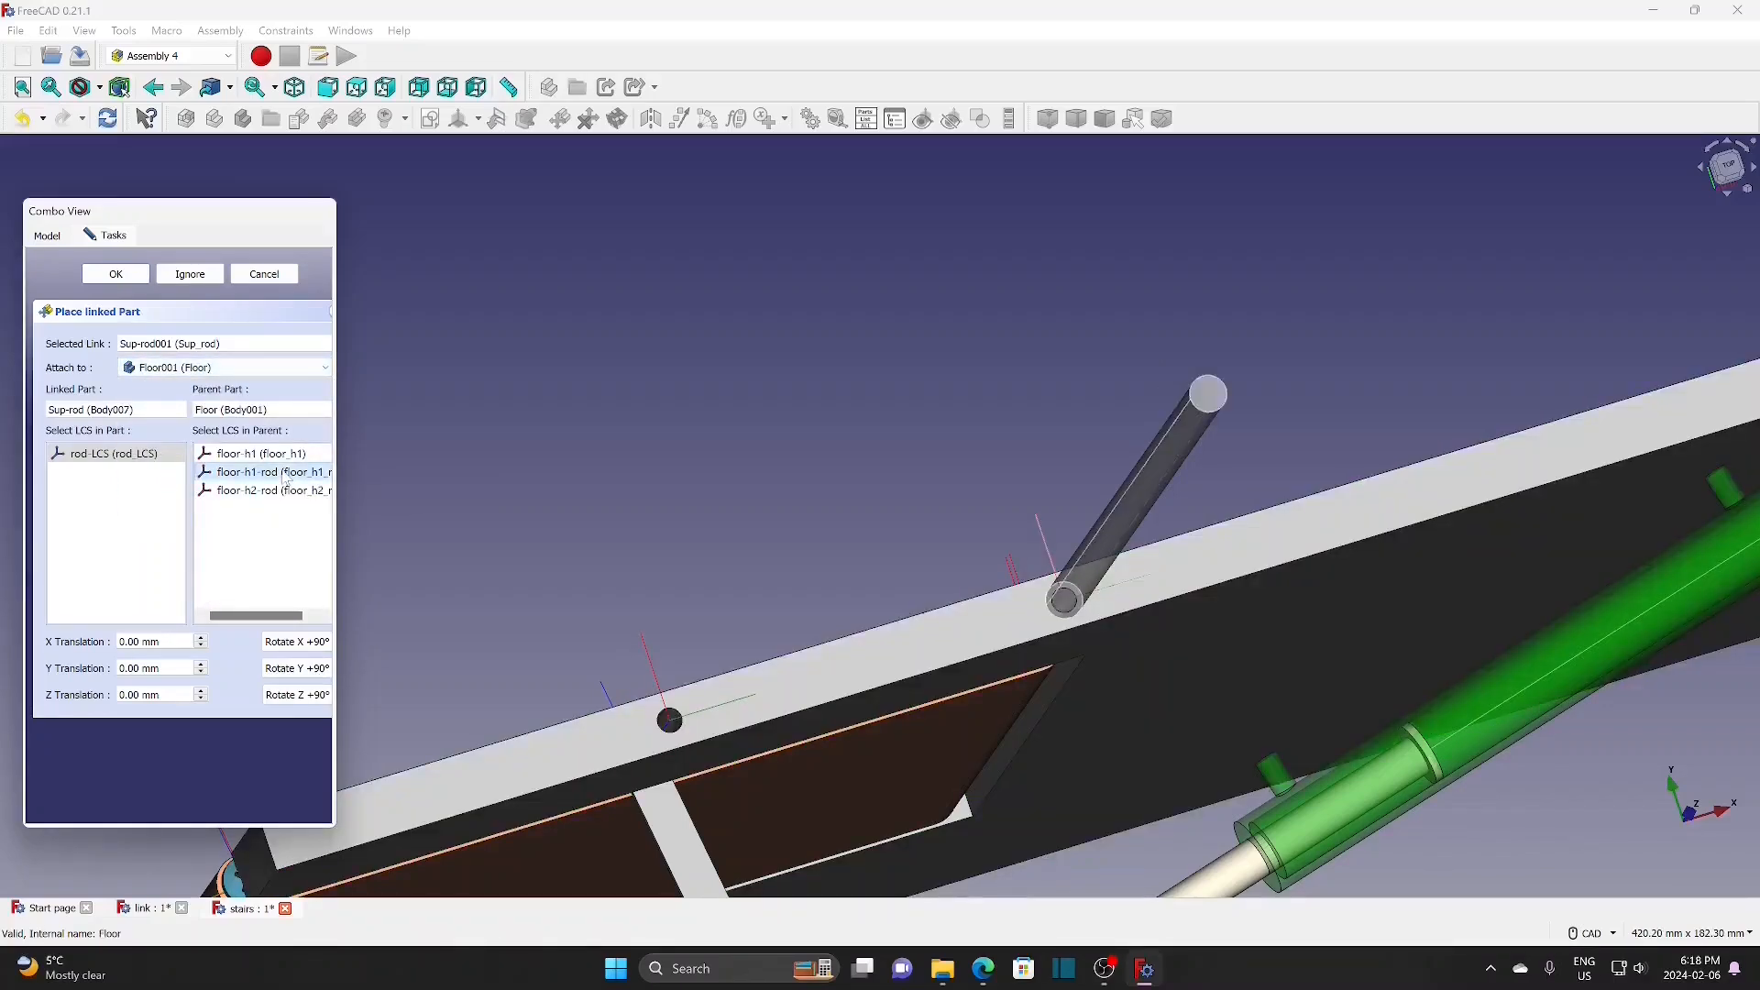
pyautogui.click(295, 644)
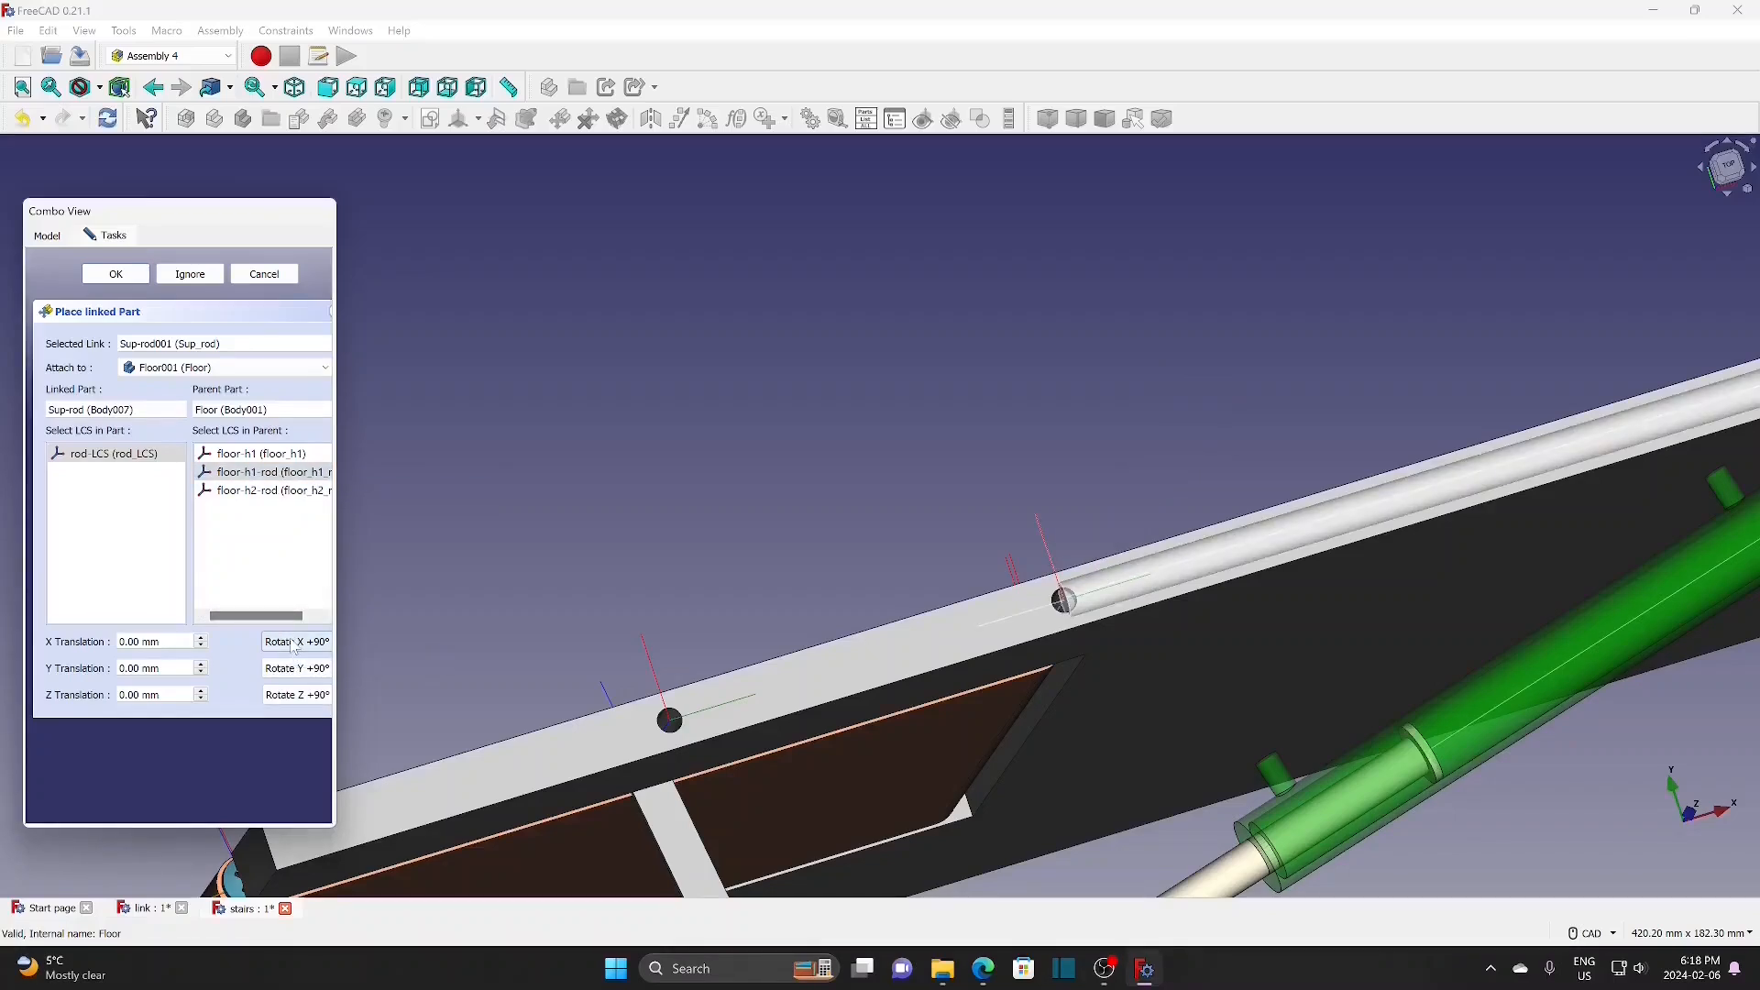
pyautogui.click(294, 644)
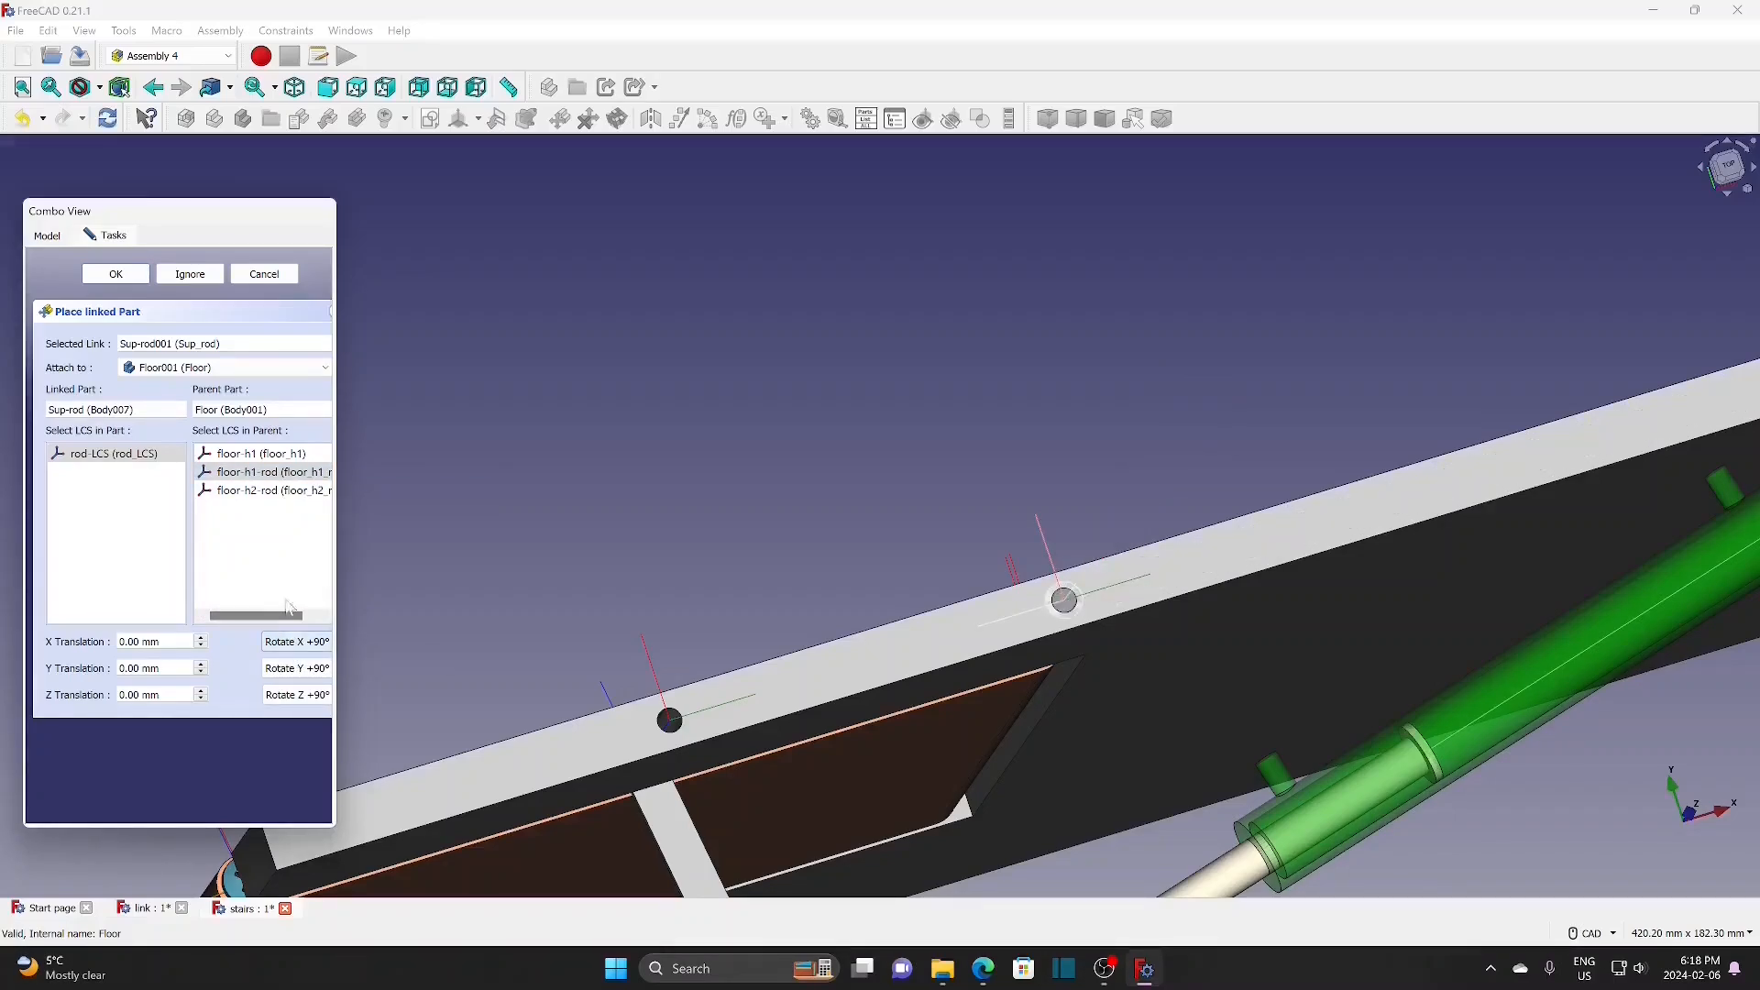
pyautogui.click(116, 275)
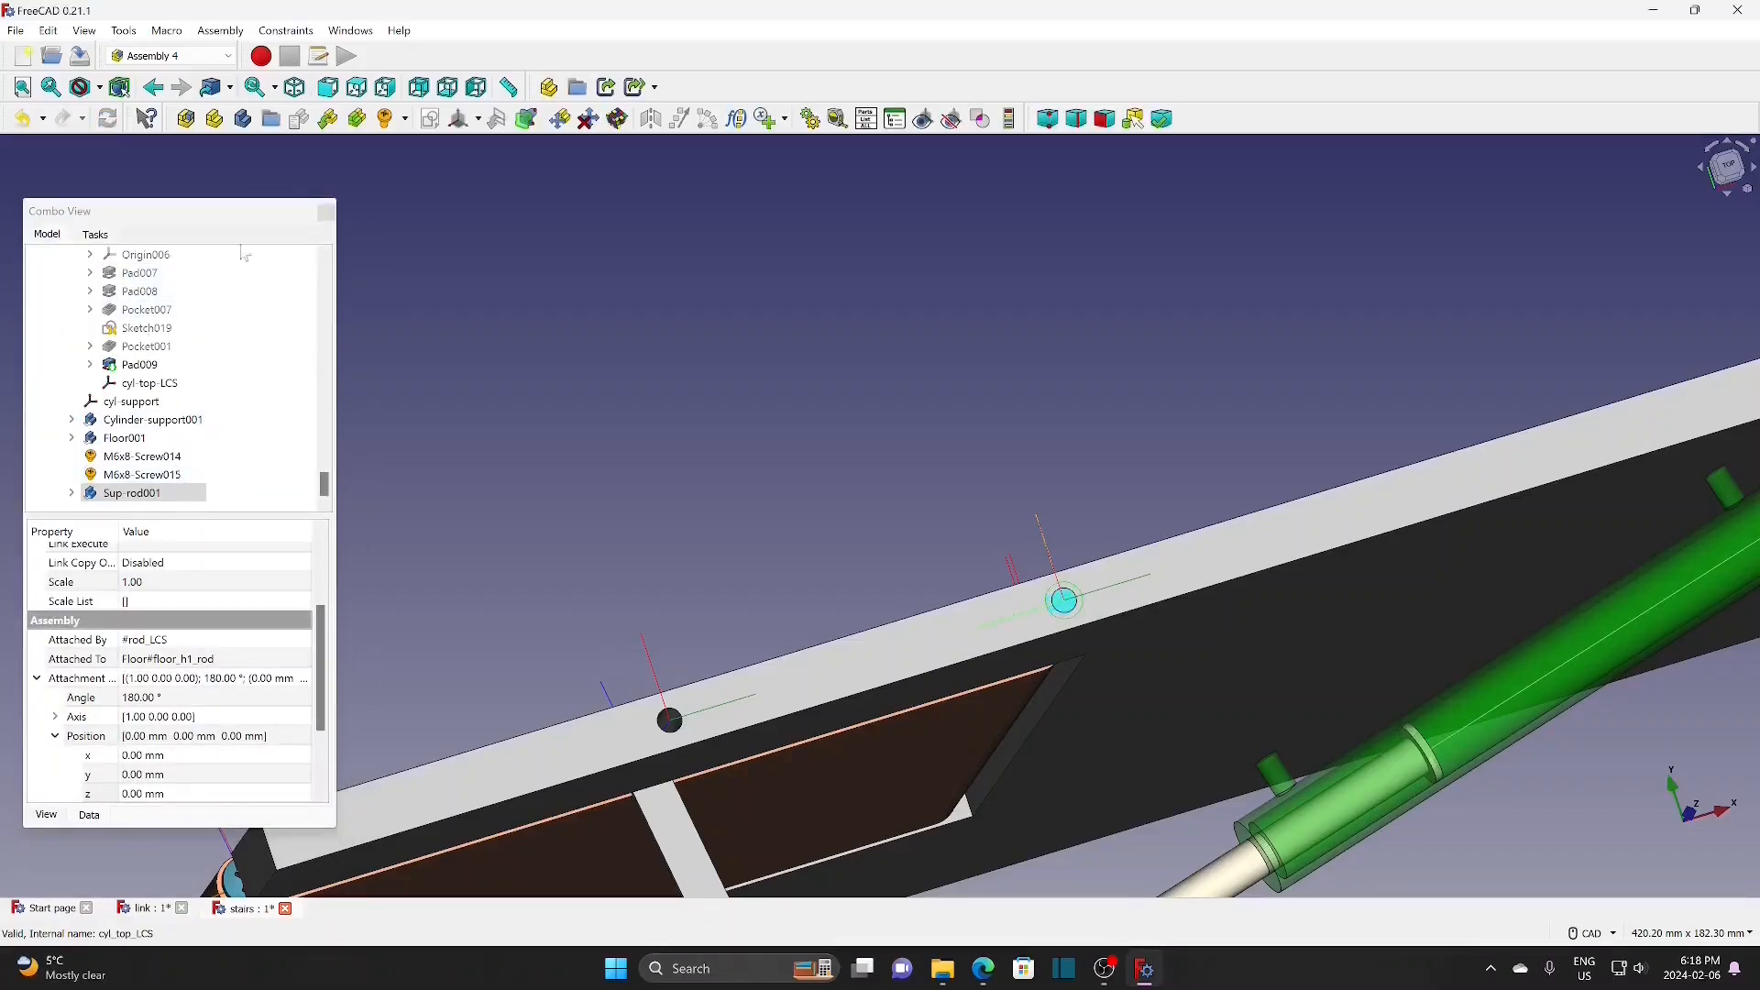
# Step: Place Sup-rod_1 by its rod-LCS on Floor001's floor-h2-rod, rotated 180° about X
pyautogui.click(328, 118)
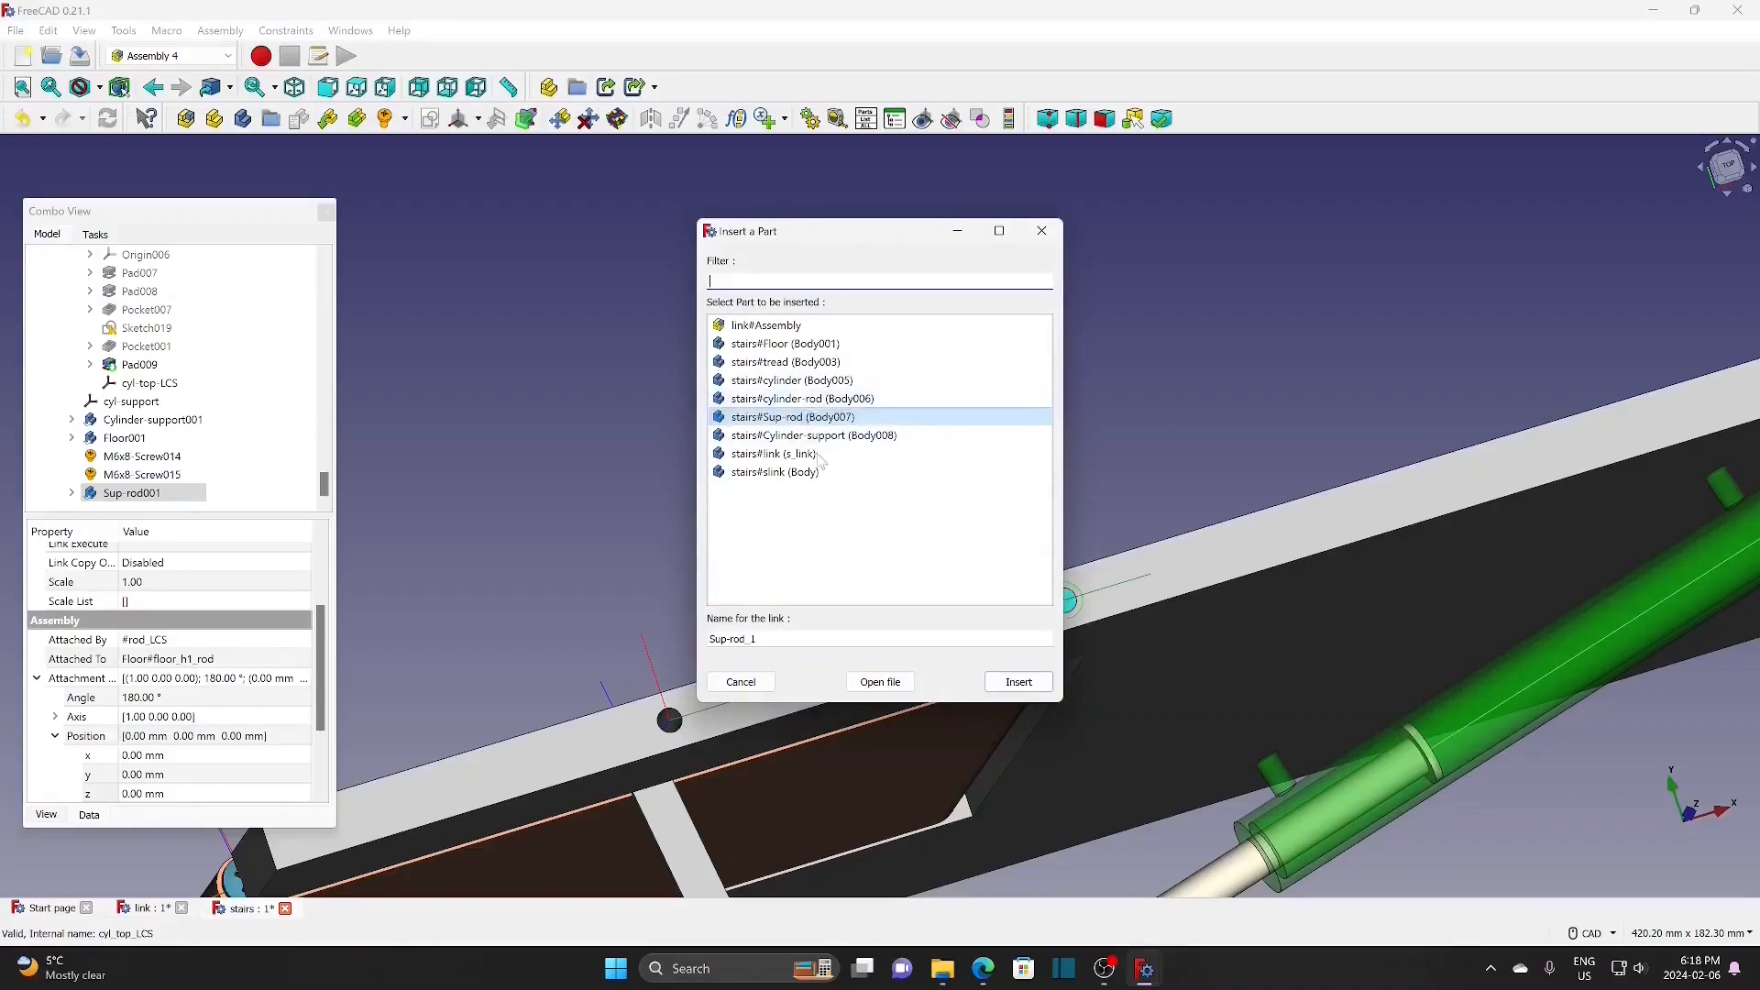
pyautogui.click(1017, 680)
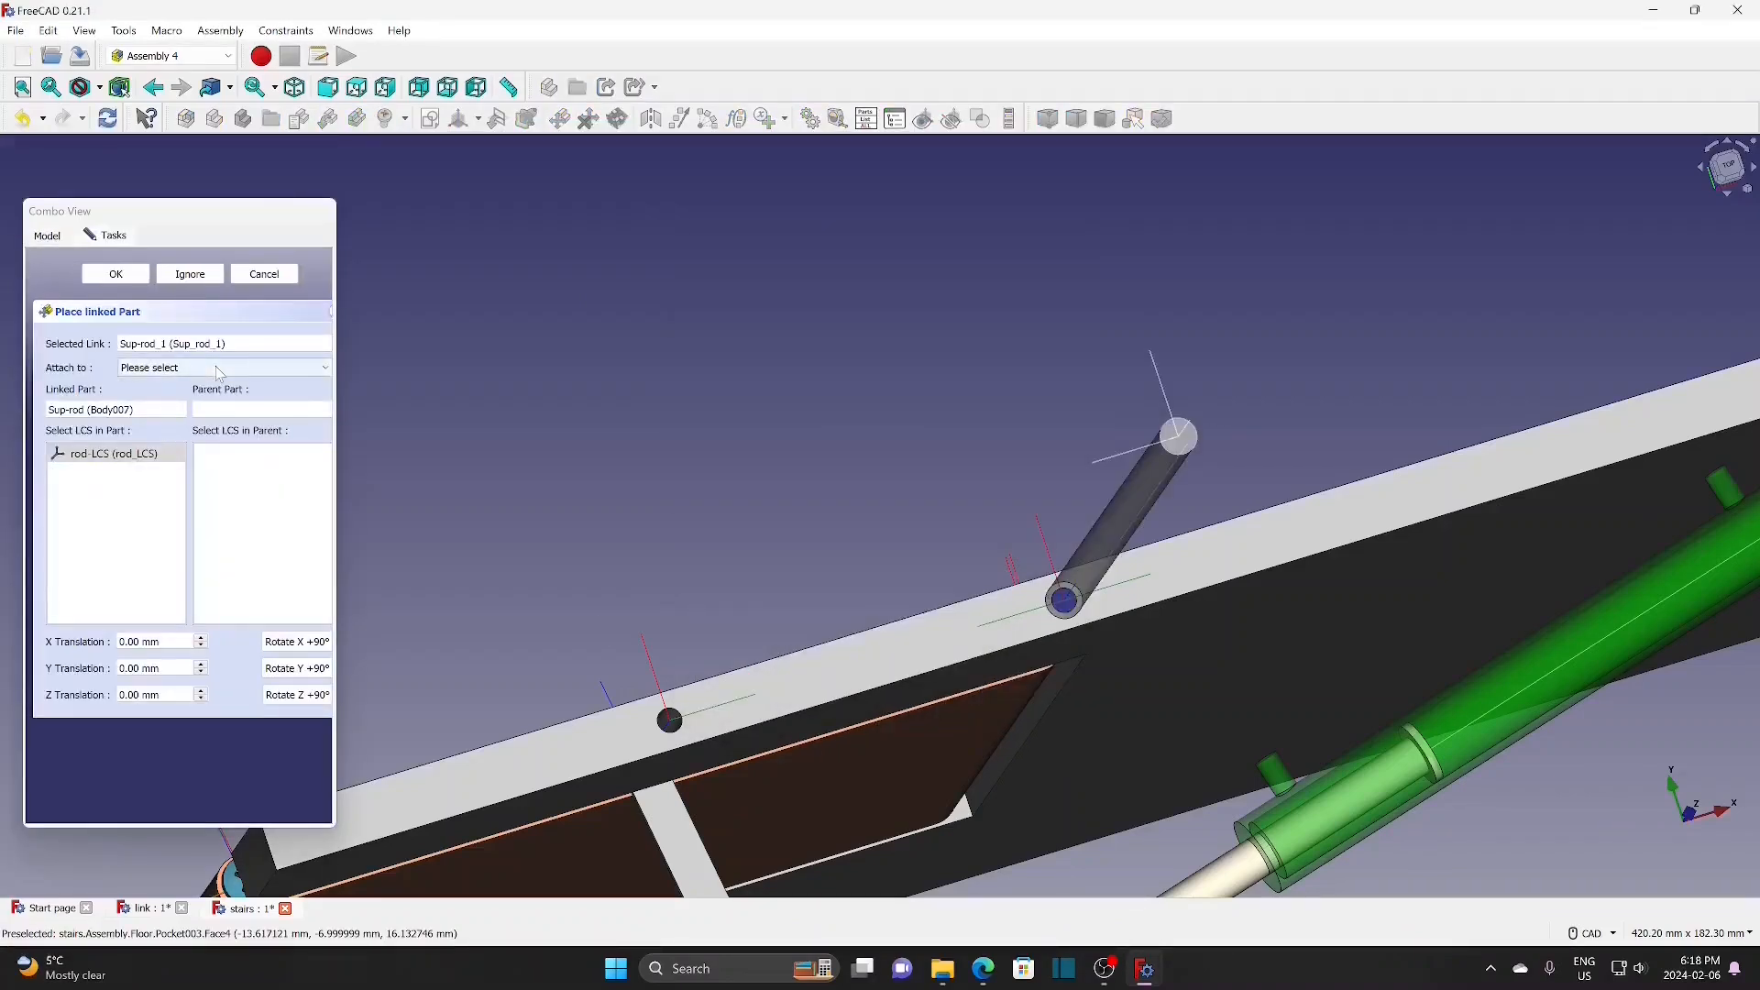
pyautogui.click(220, 366)
pyautogui.scroll(-5, 248, 472)
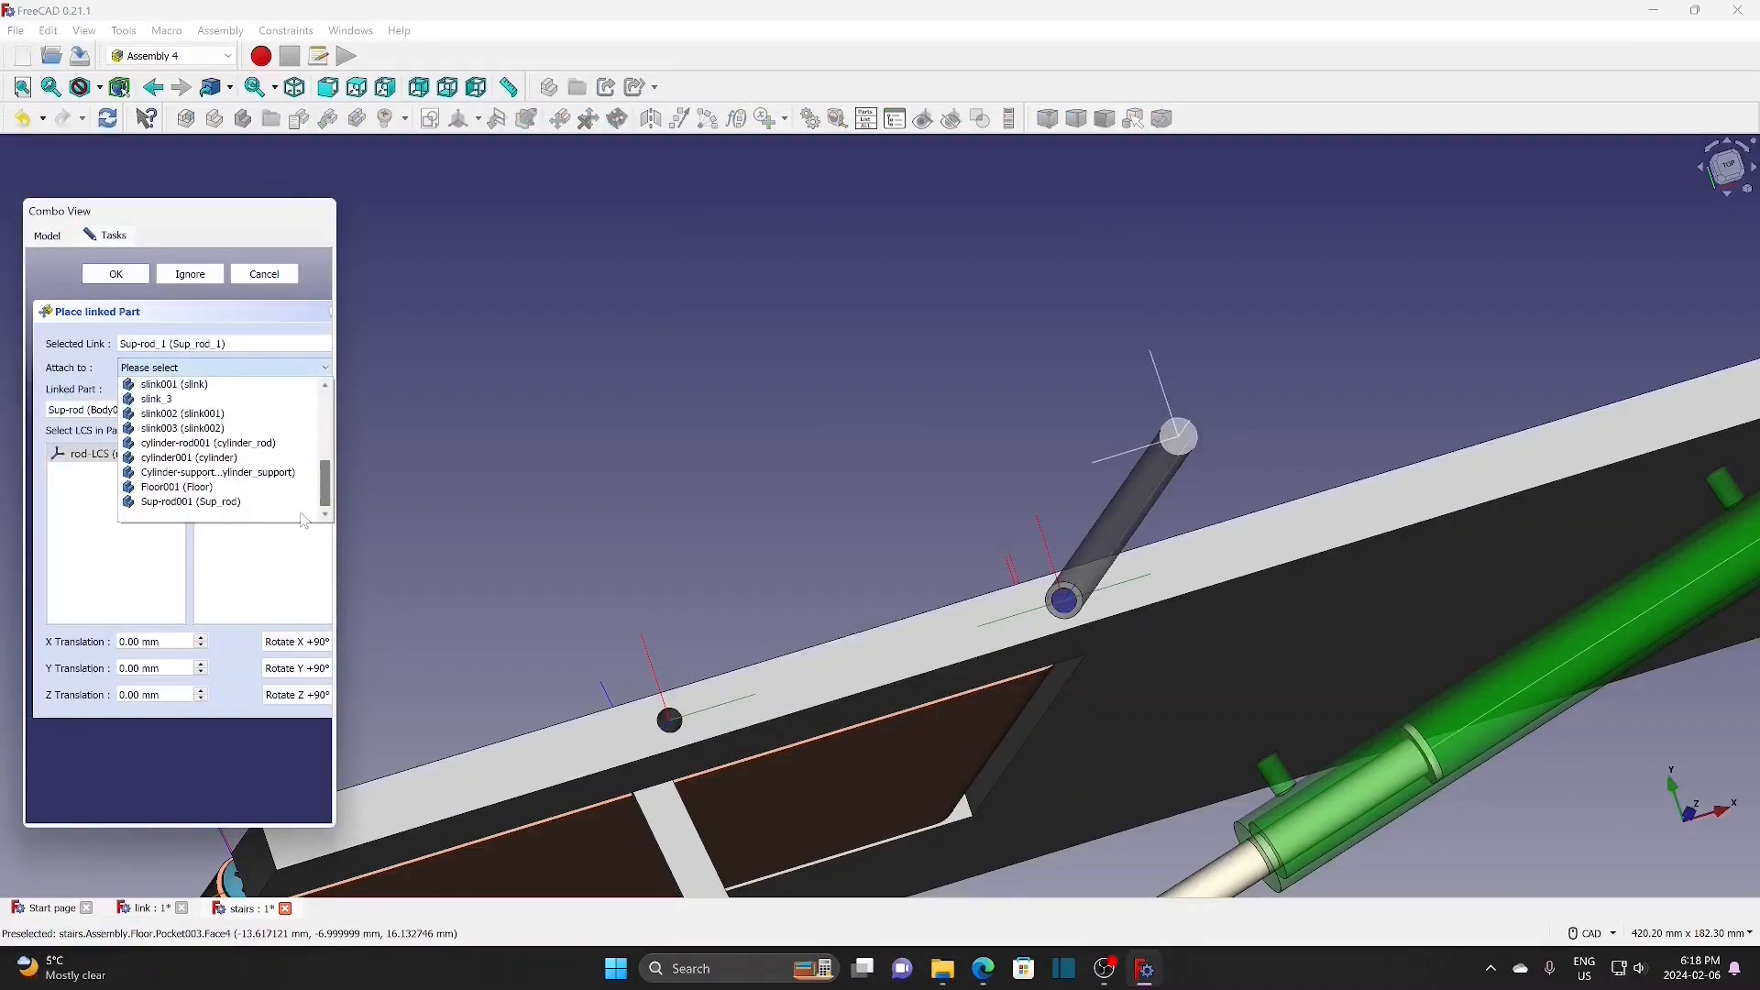
pyautogui.click(183, 488)
pyautogui.click(275, 491)
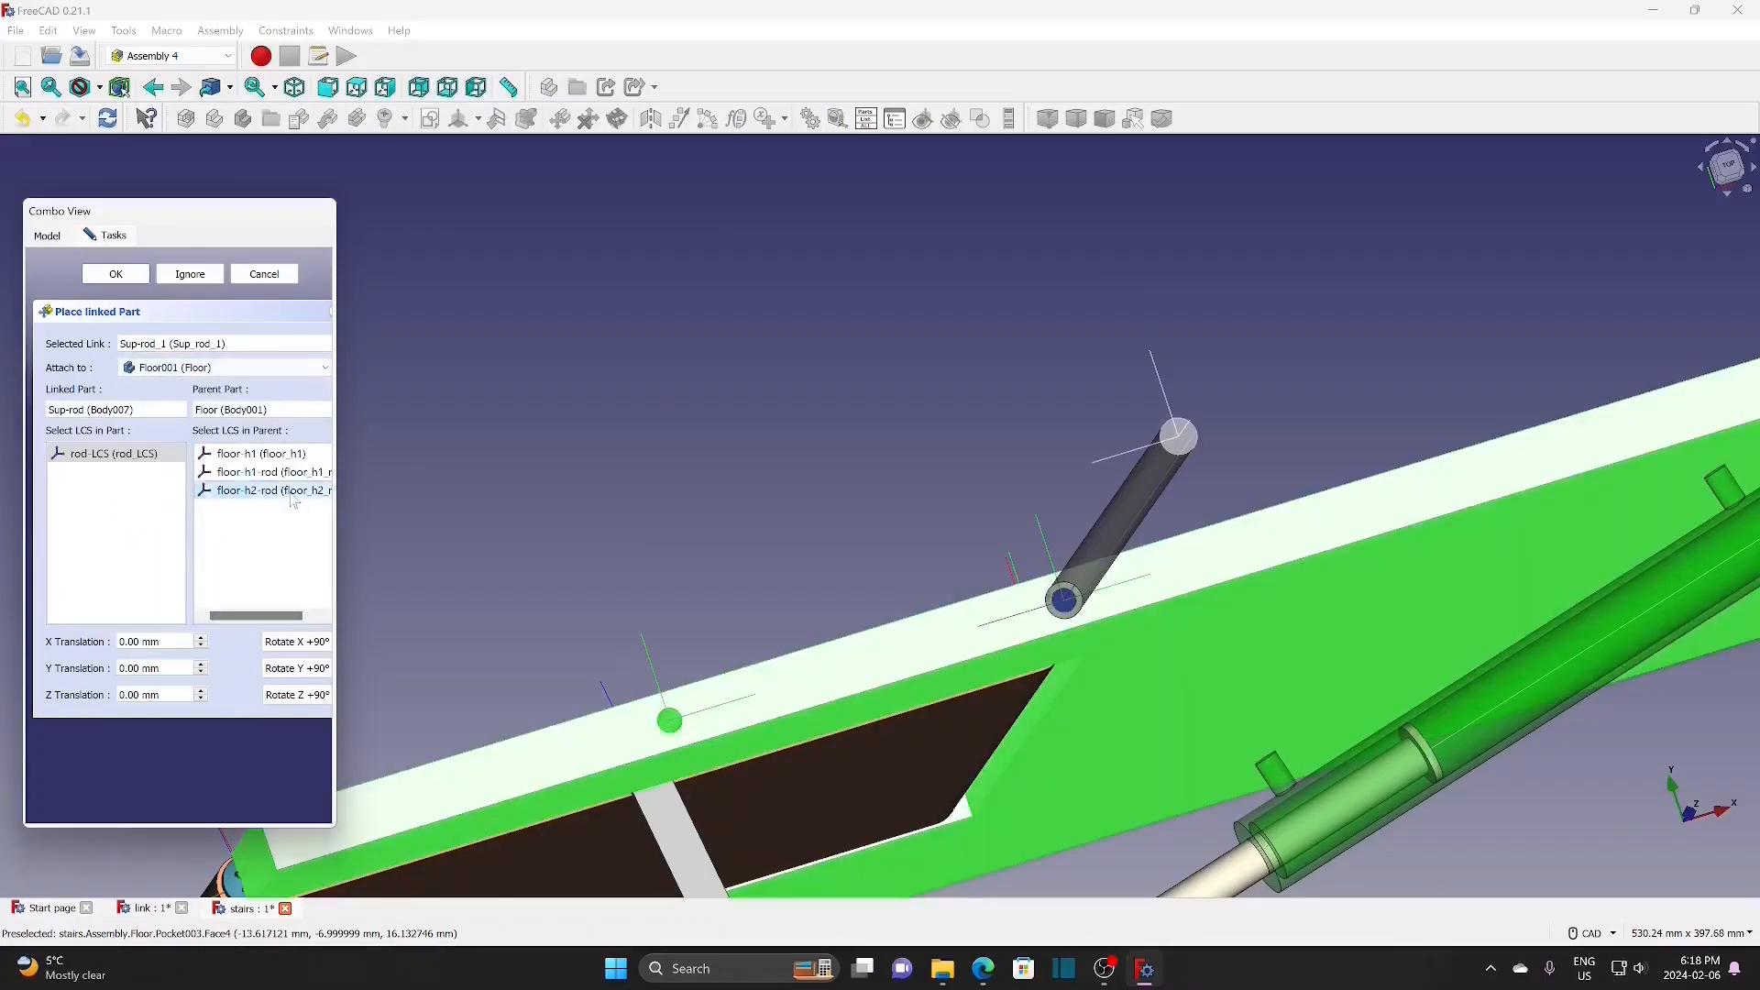
pyautogui.click(150, 458)
pyautogui.click(303, 642)
pyautogui.click(303, 641)
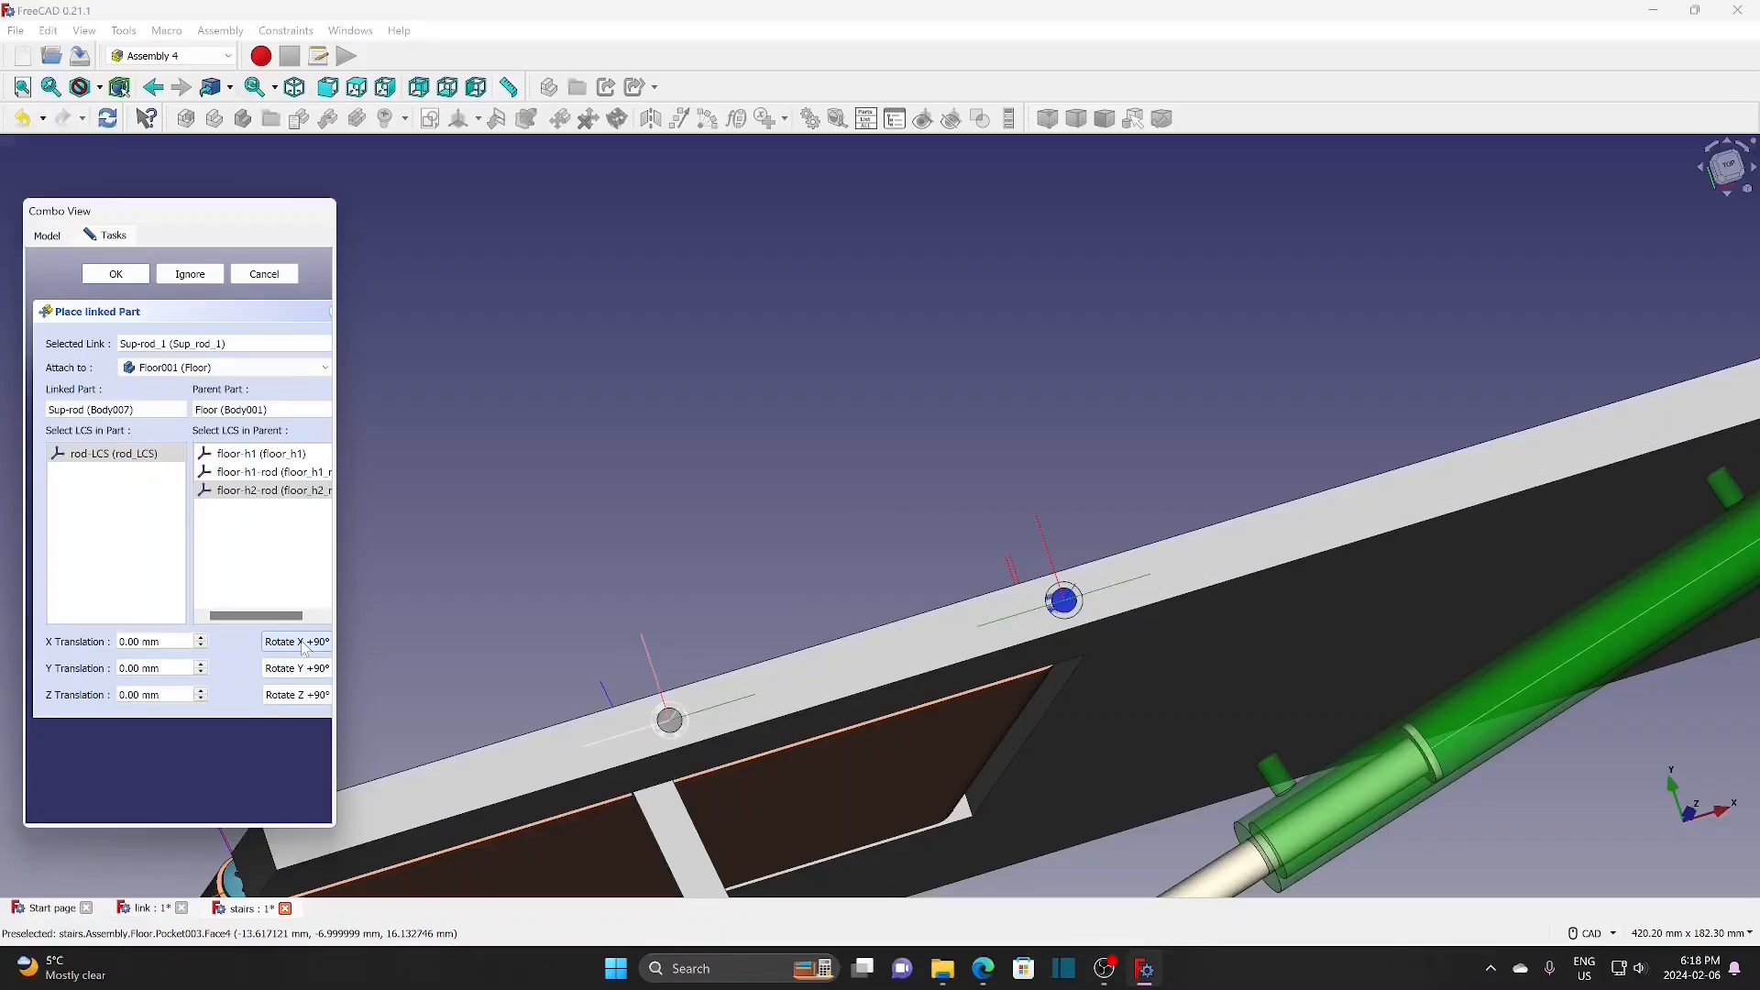
pyautogui.click(115, 274)
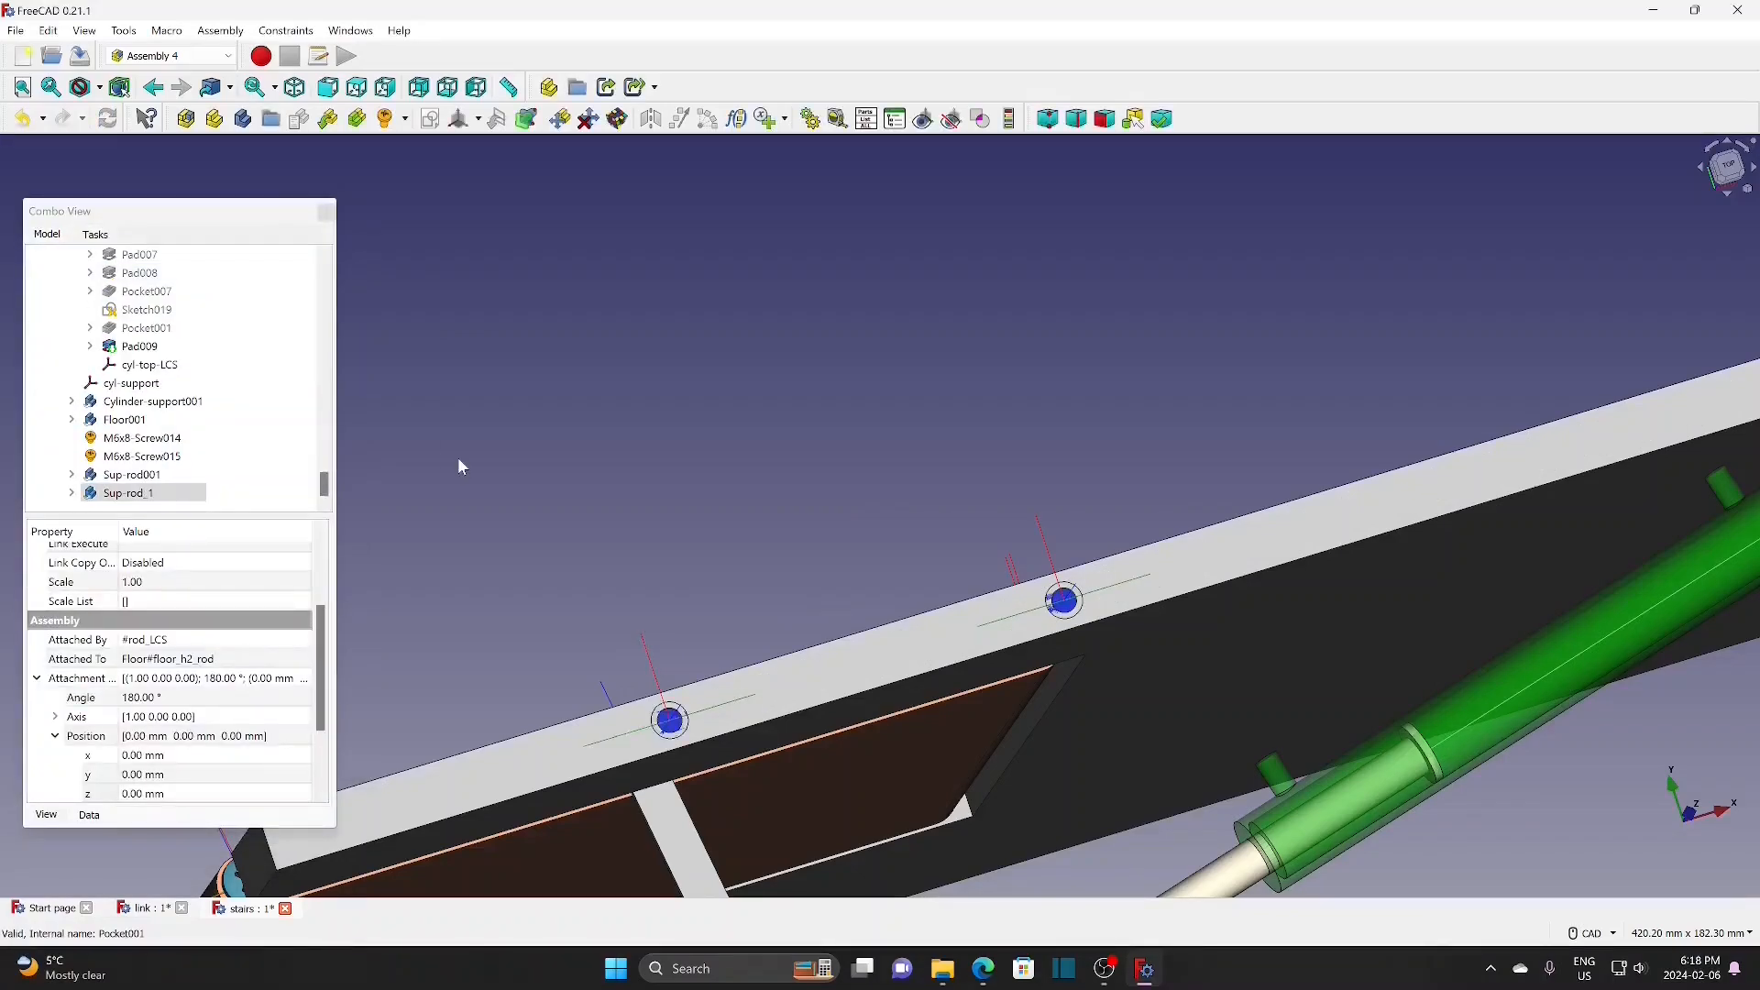
pyautogui.click(458, 460)
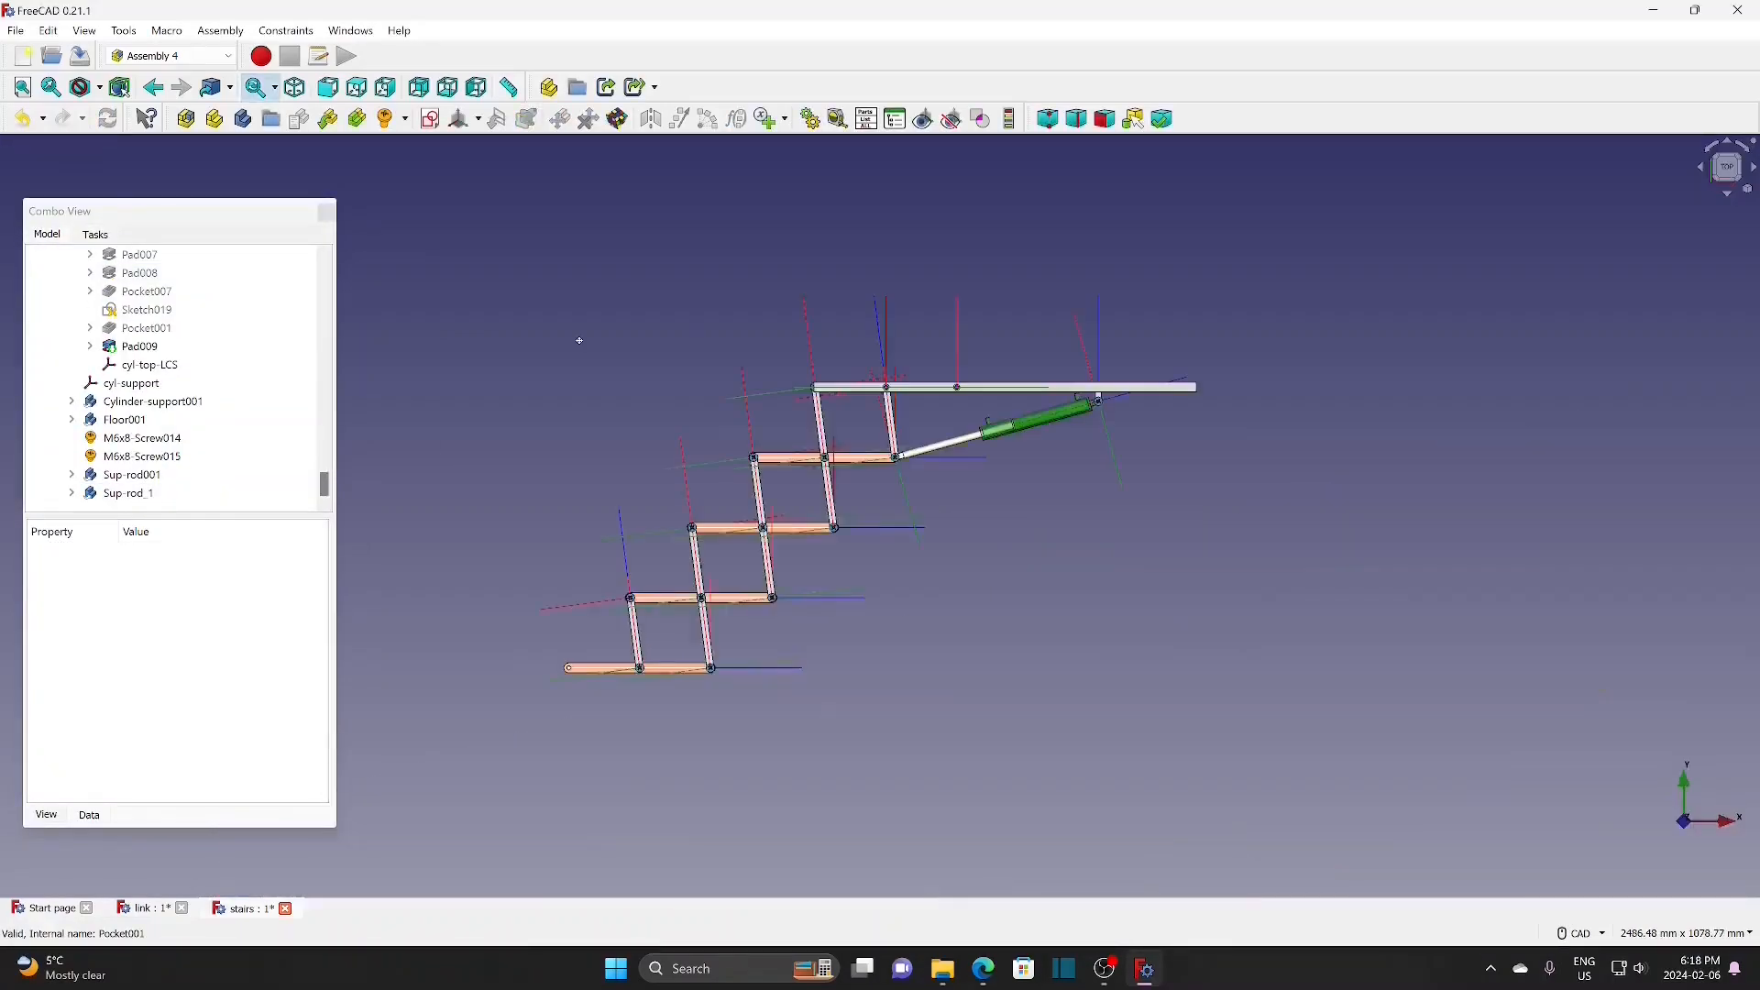
pyautogui.moveTo(579, 336); pyautogui.dragTo(688, 399, button='middle')
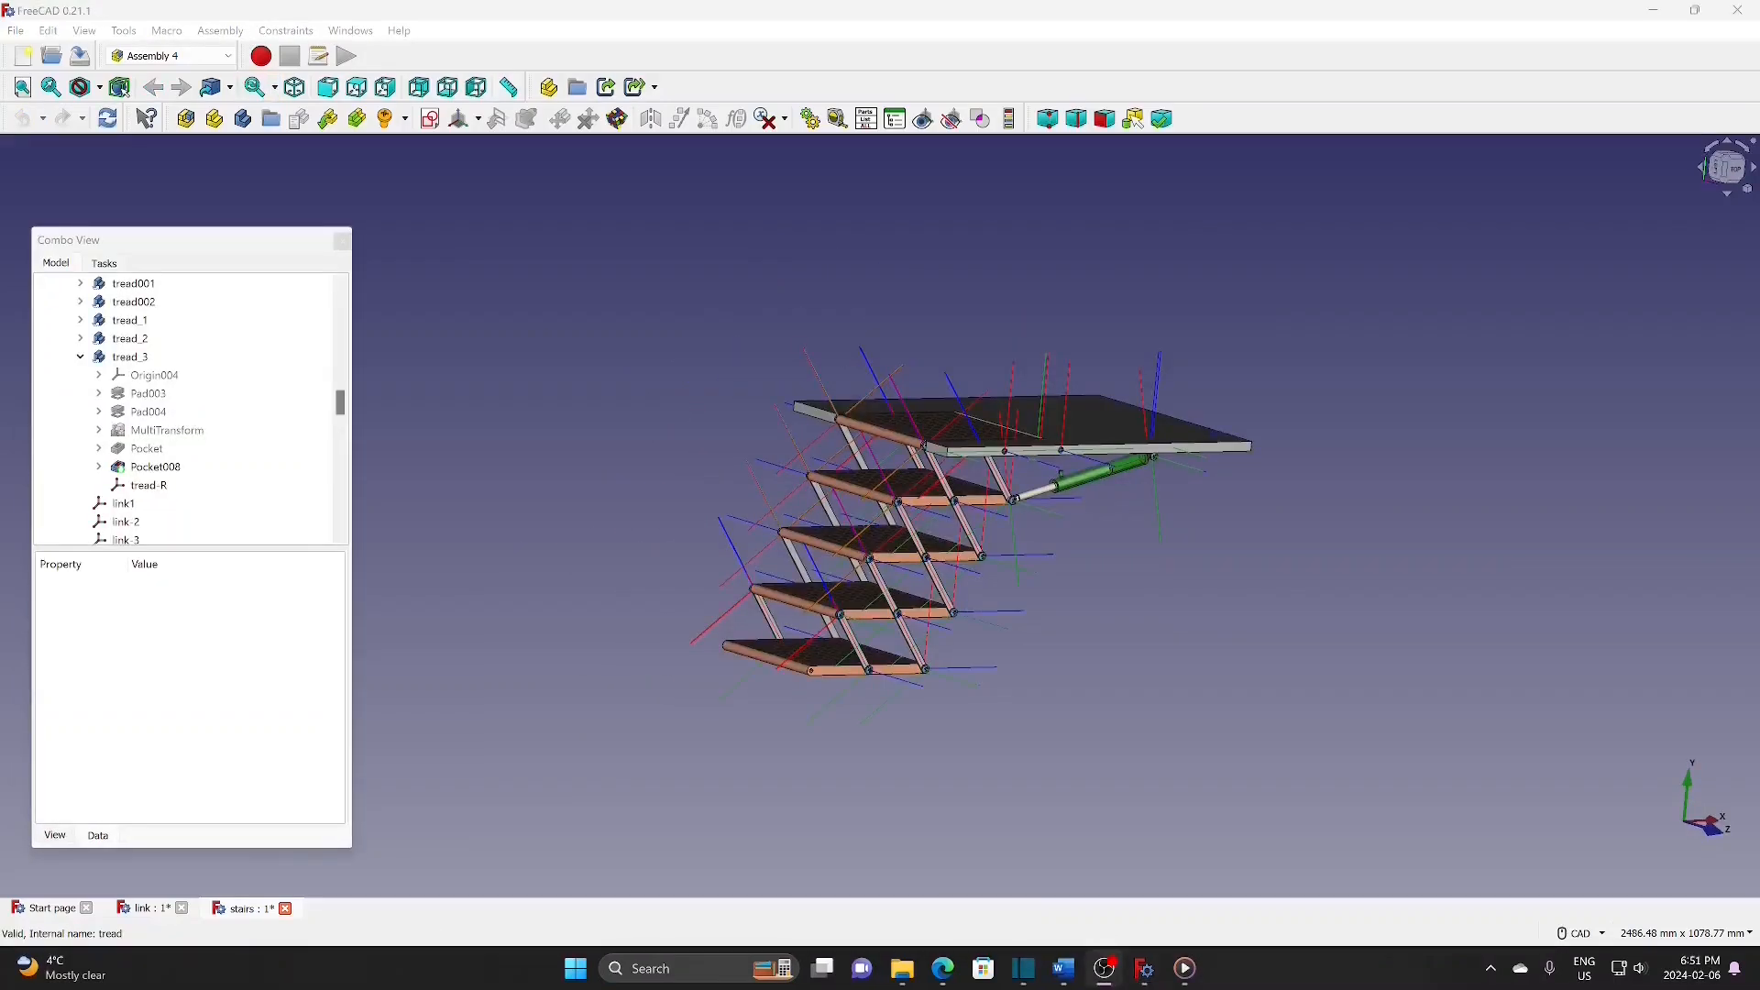
# Step: Add a Float variable 'dist' with value 10 to the Variables container
pyautogui.click(785, 121)
pyautogui.click(772, 141)
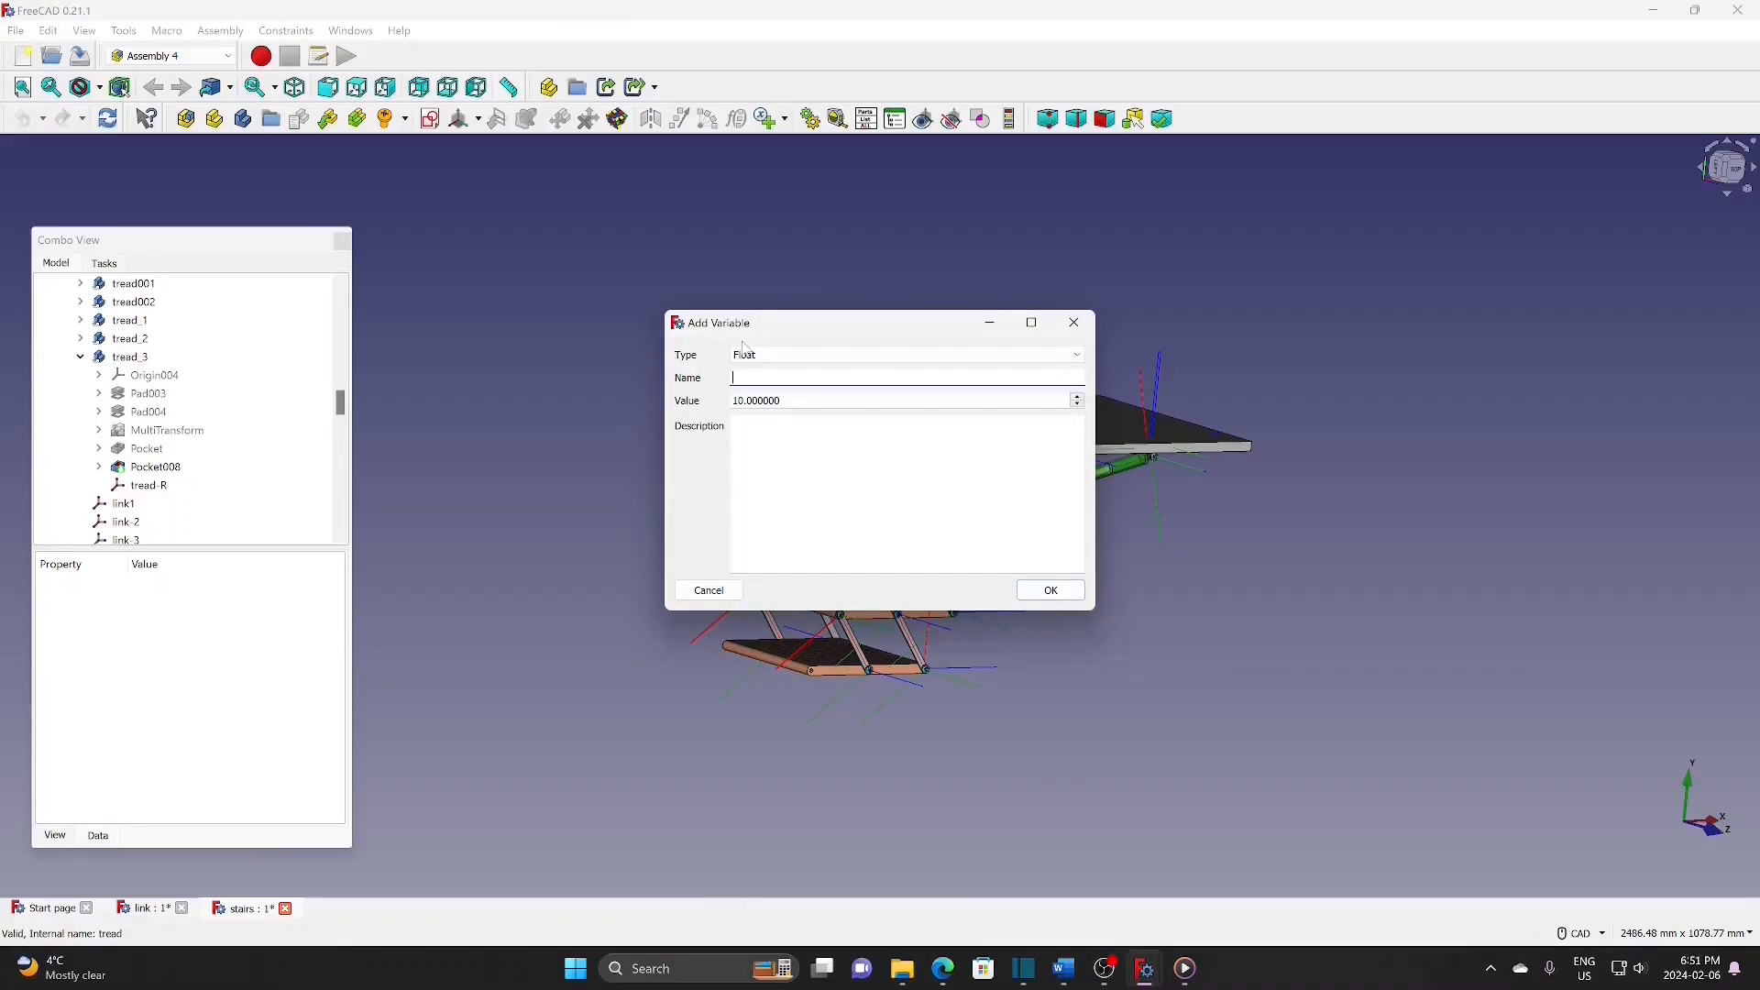
pyautogui.click(1051, 592)
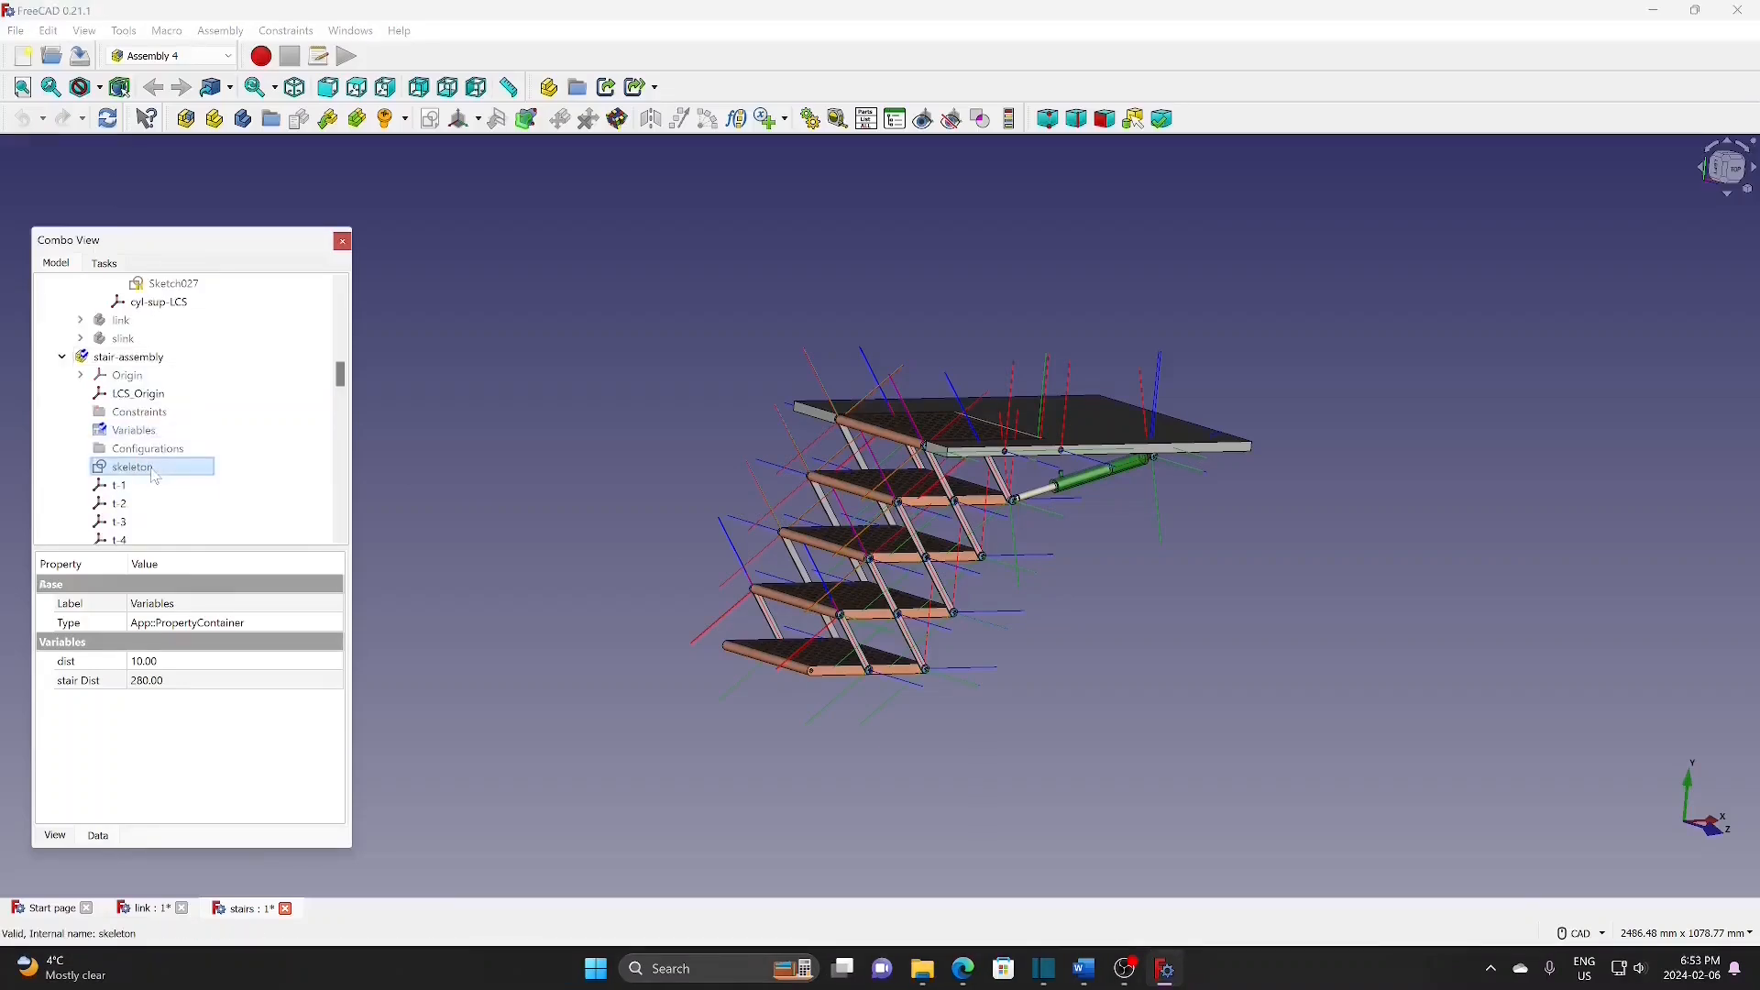
# Step: Drive the skeleton sketch's bottom length constraint with the expression Variables.dist
pyautogui.doubleClick(151, 469)
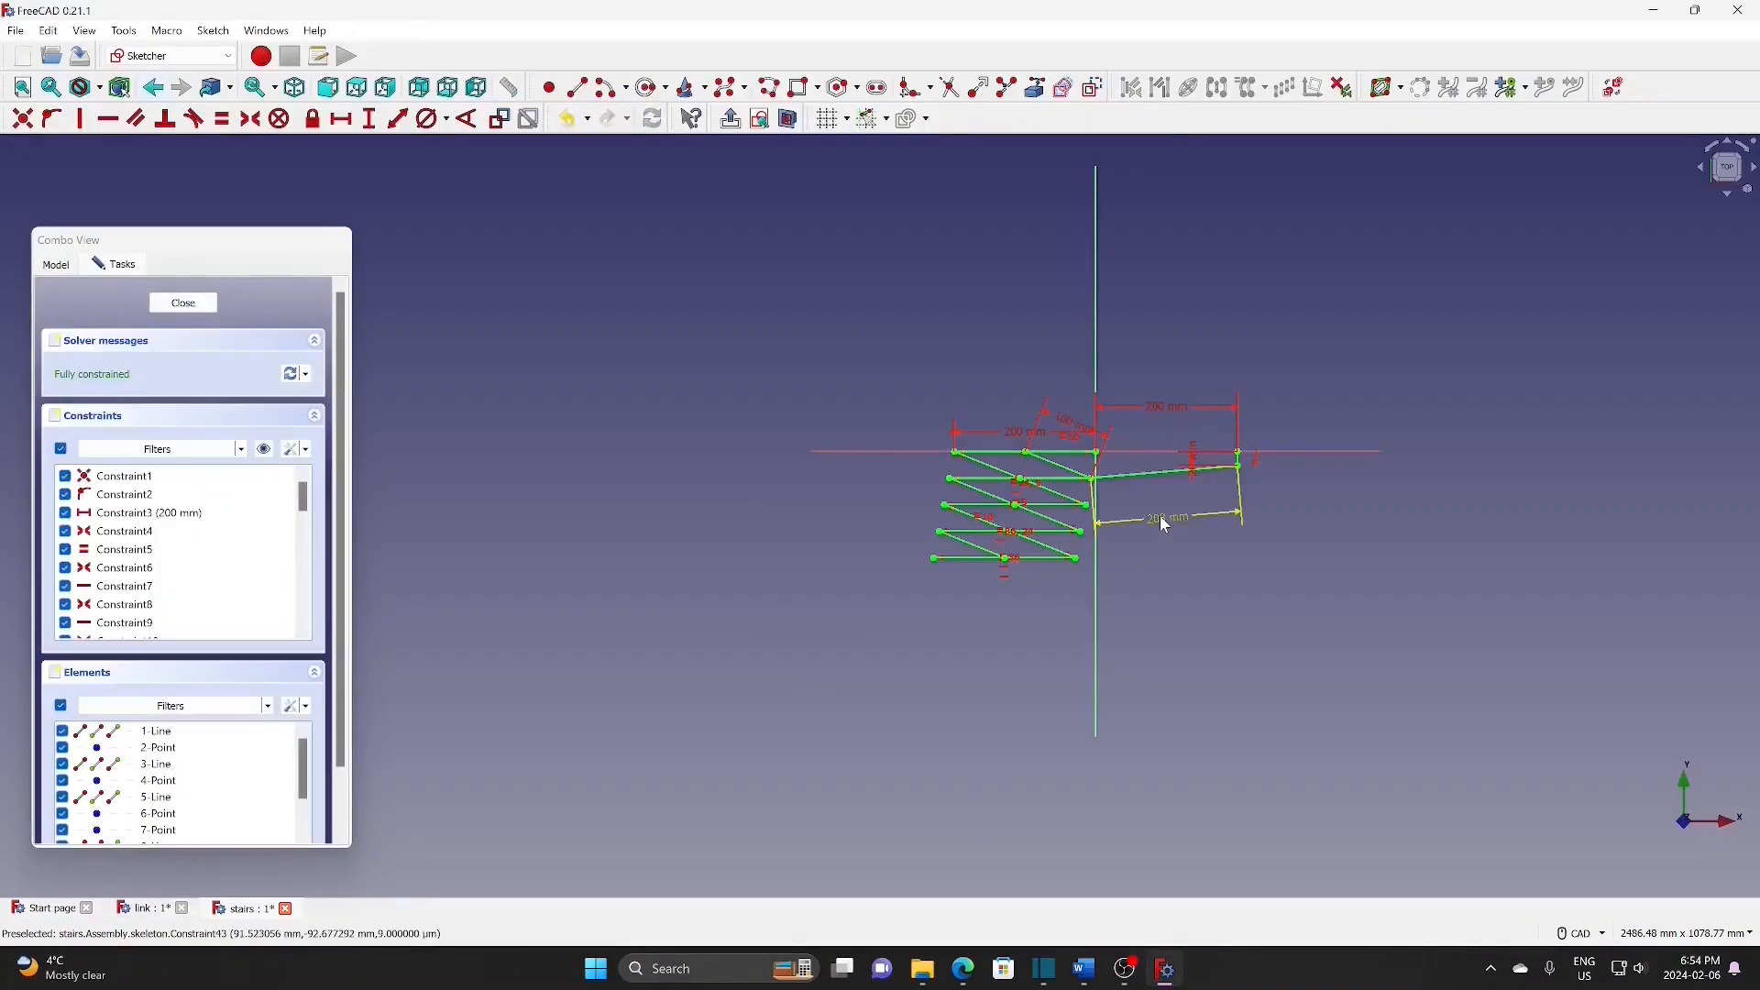
pyautogui.doubleClick(1162, 522)
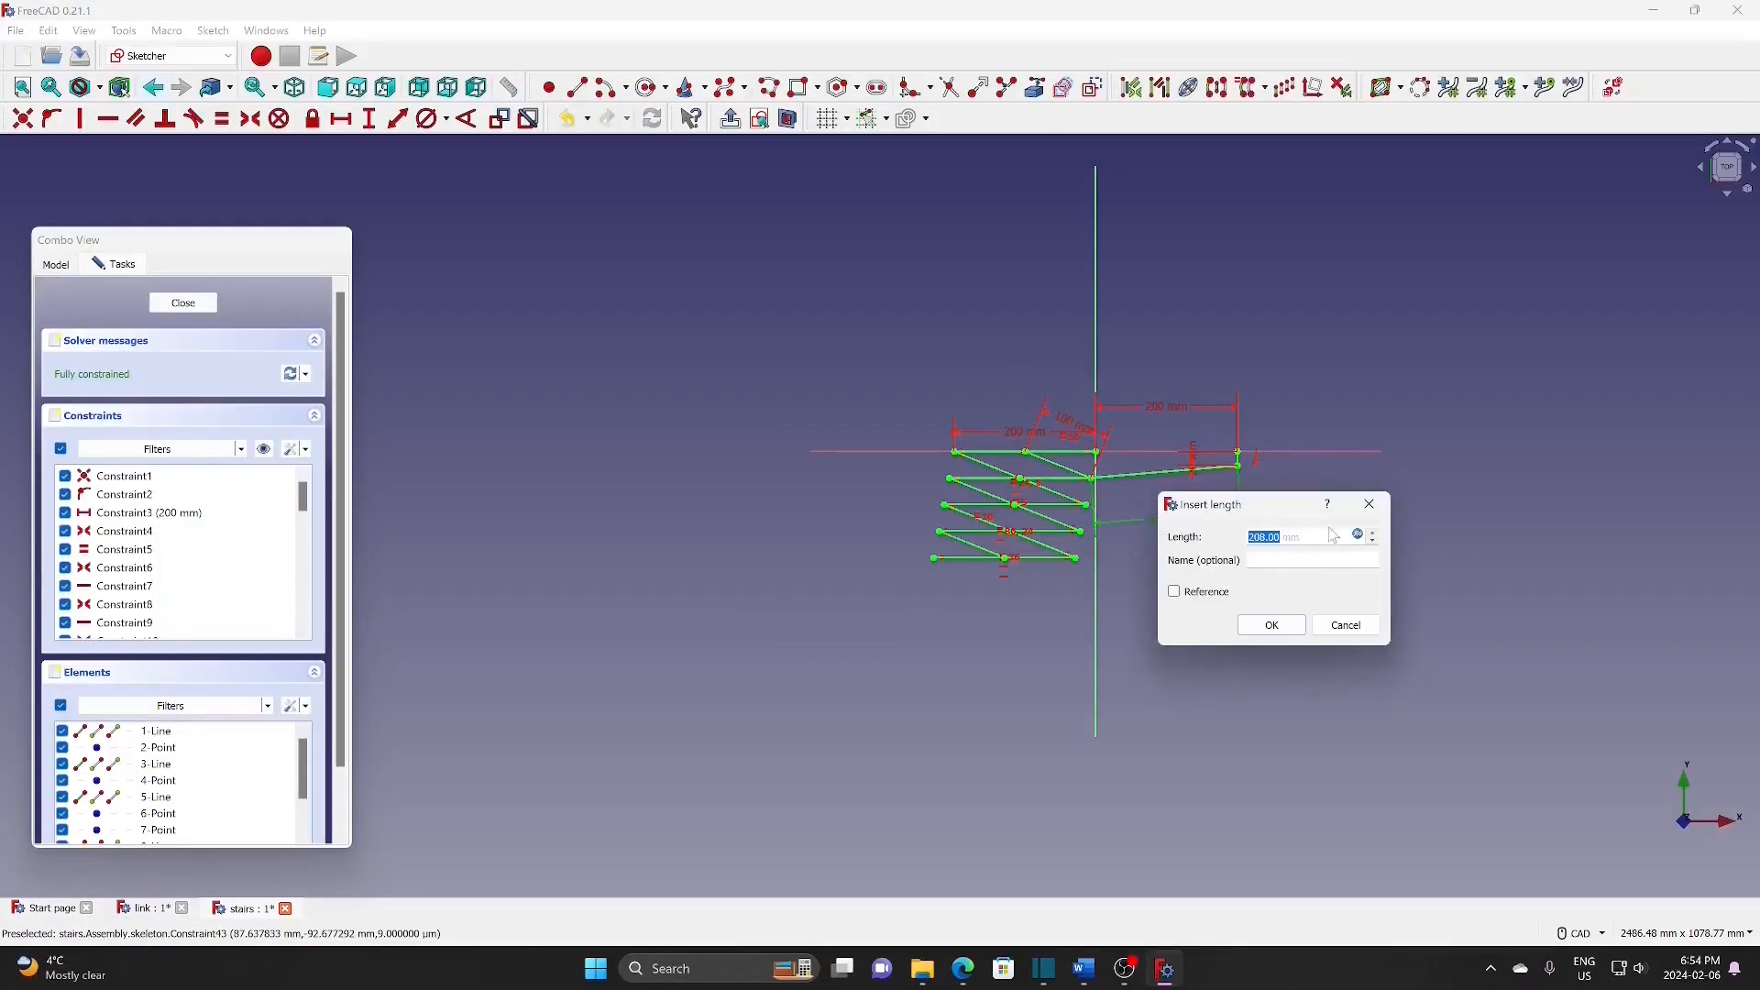
pyautogui.click(1360, 537)
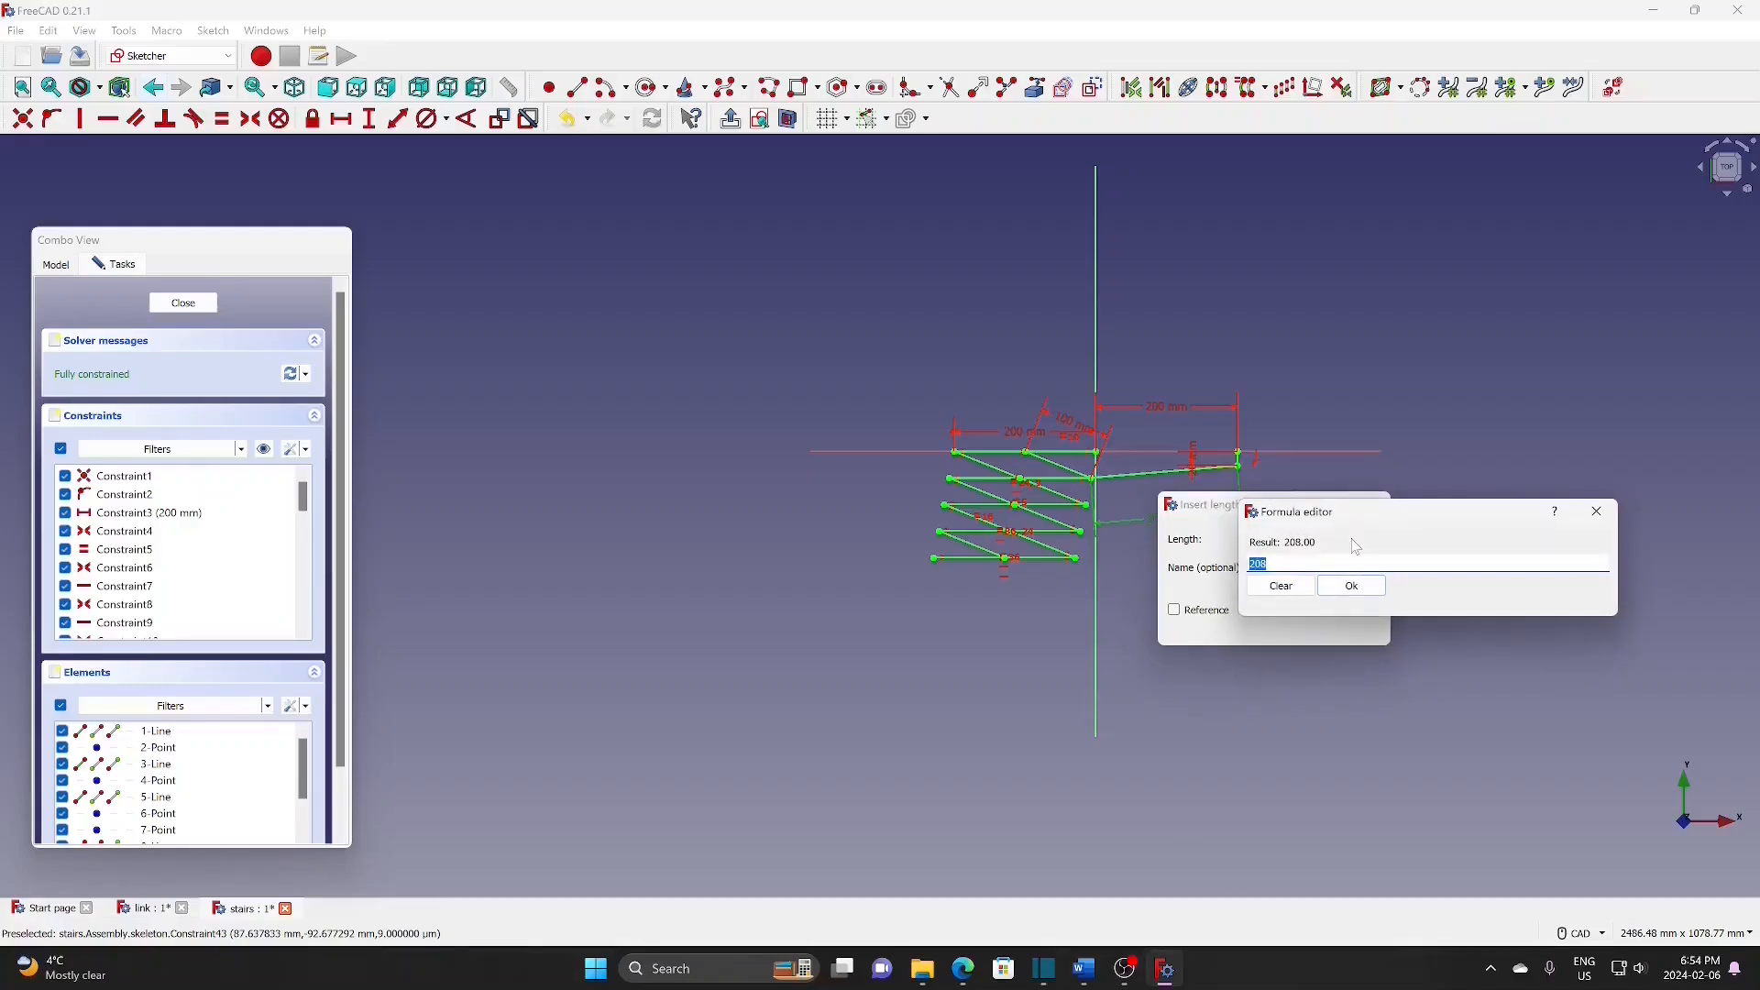
pyautogui.write('va')
pyautogui.click(1293, 583)
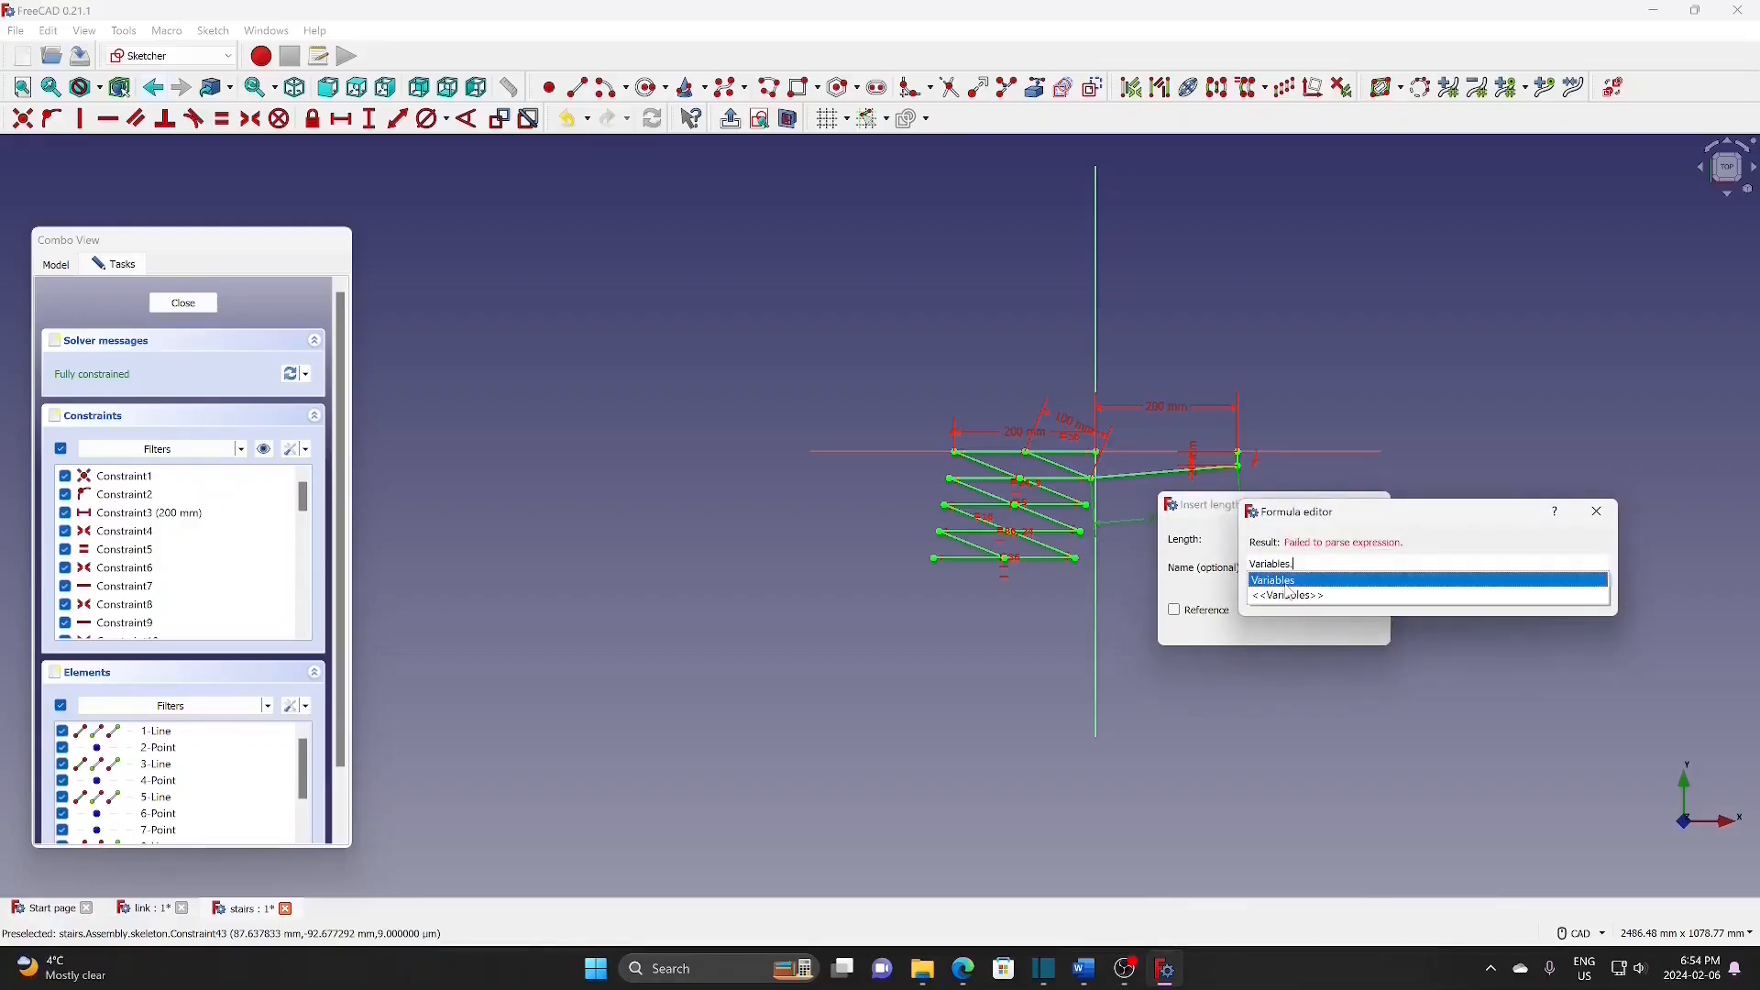
pyautogui.click(1265, 627)
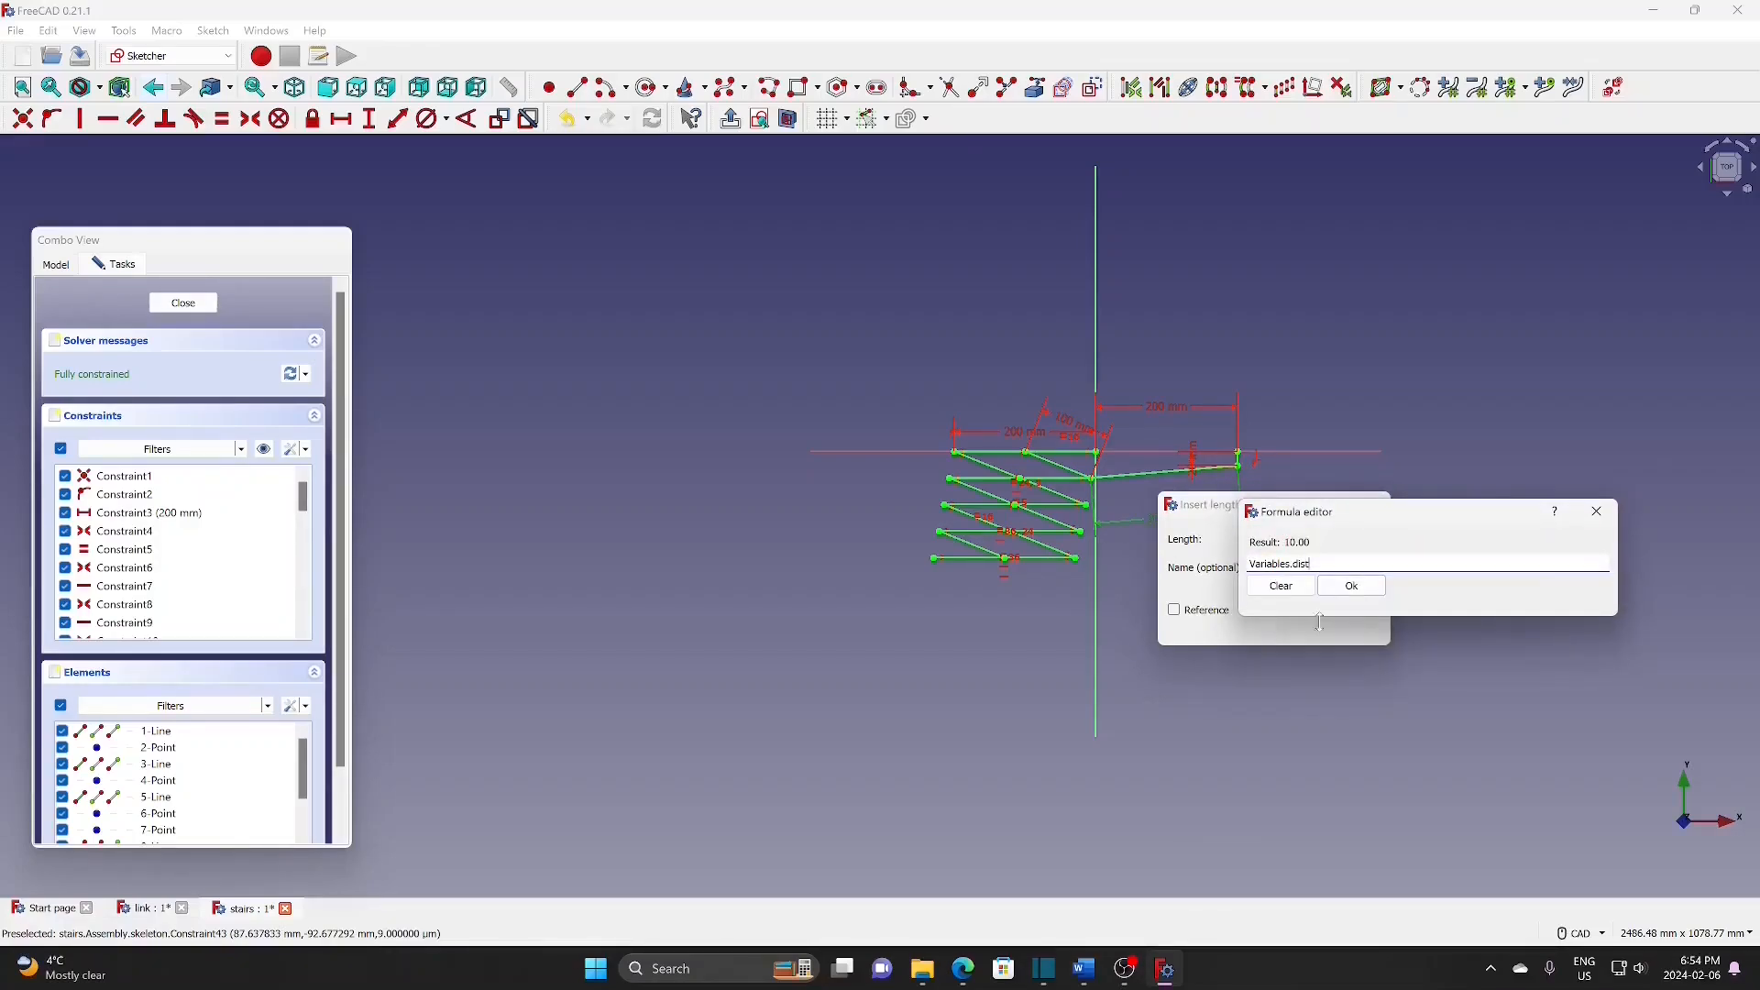
pyautogui.click(1354, 585)
pyautogui.click(1273, 626)
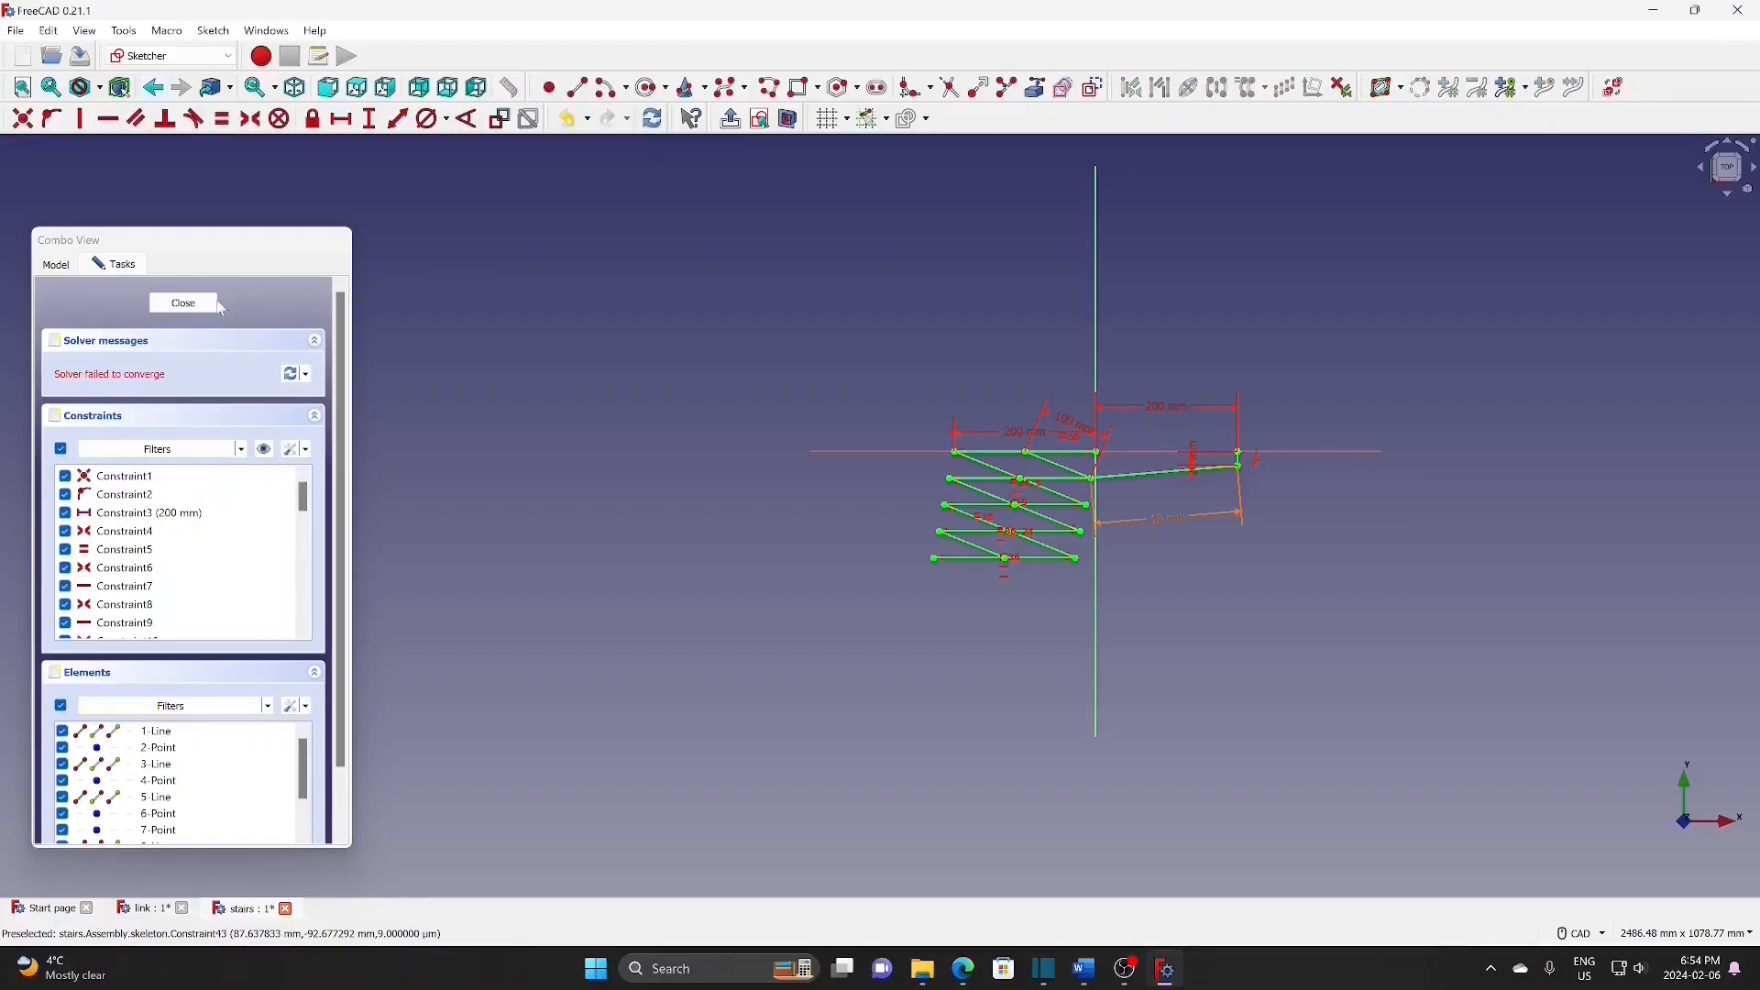
pyautogui.click(184, 303)
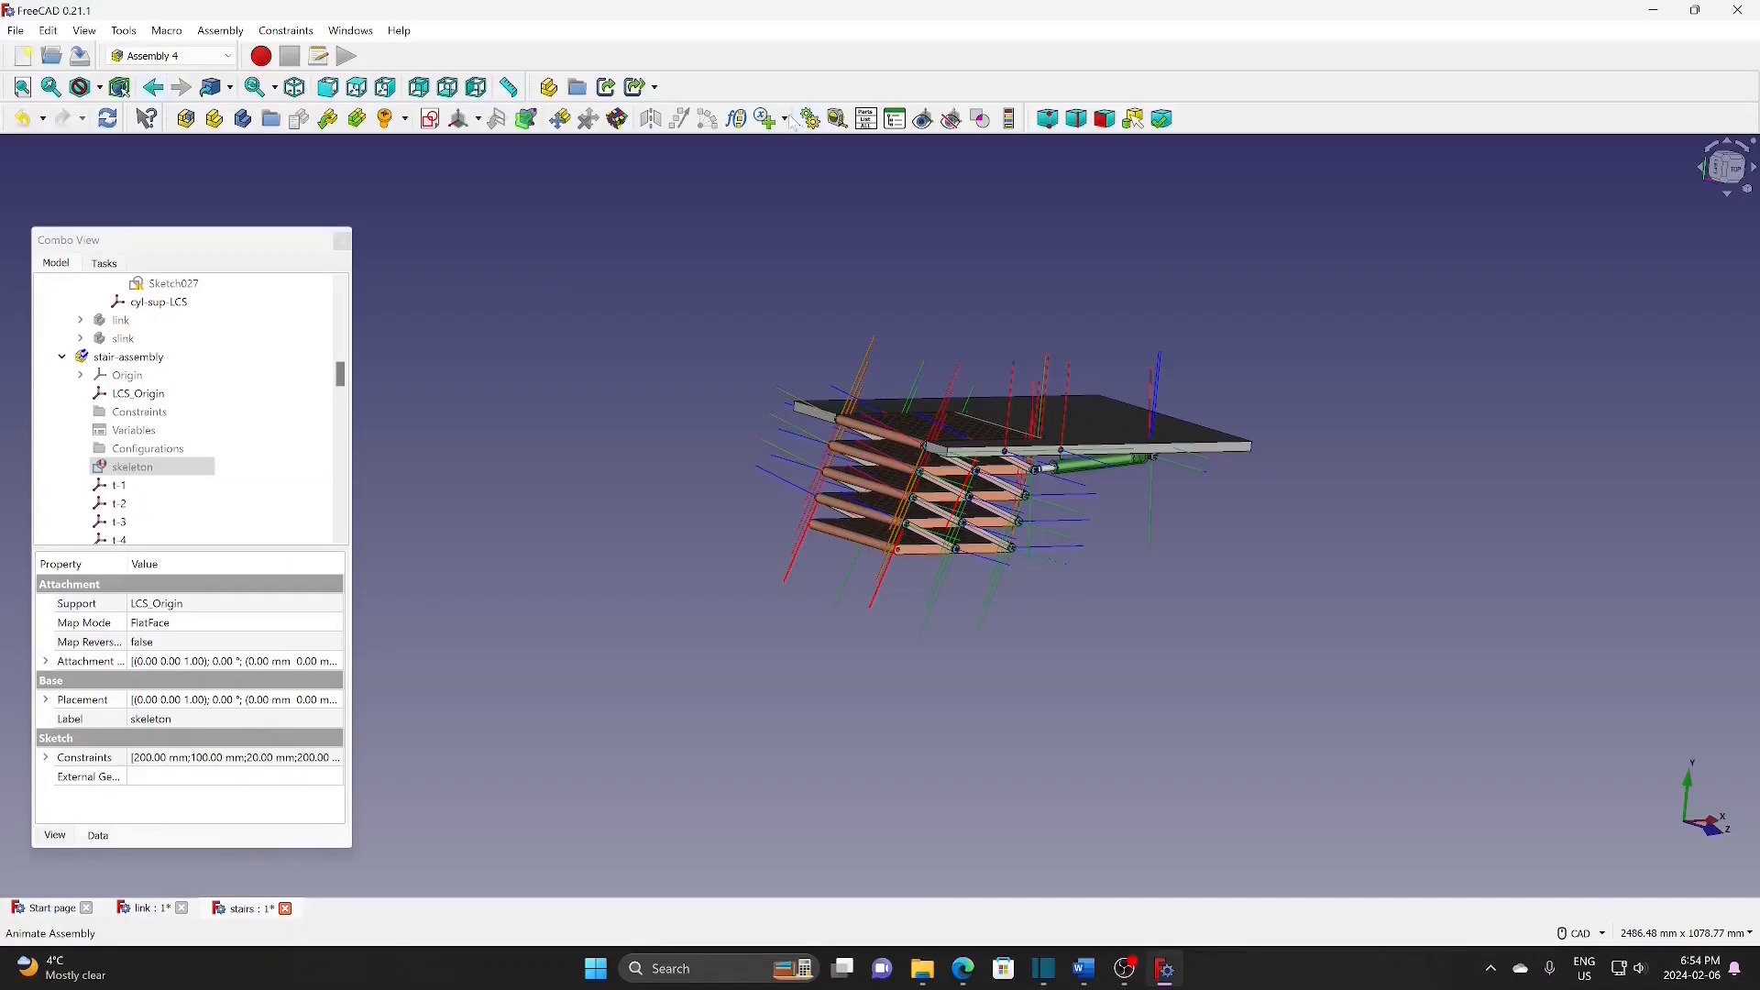
# Step: Hide the coordinate systems in the stair assembly with Hide LCS
pyautogui.click(138, 357)
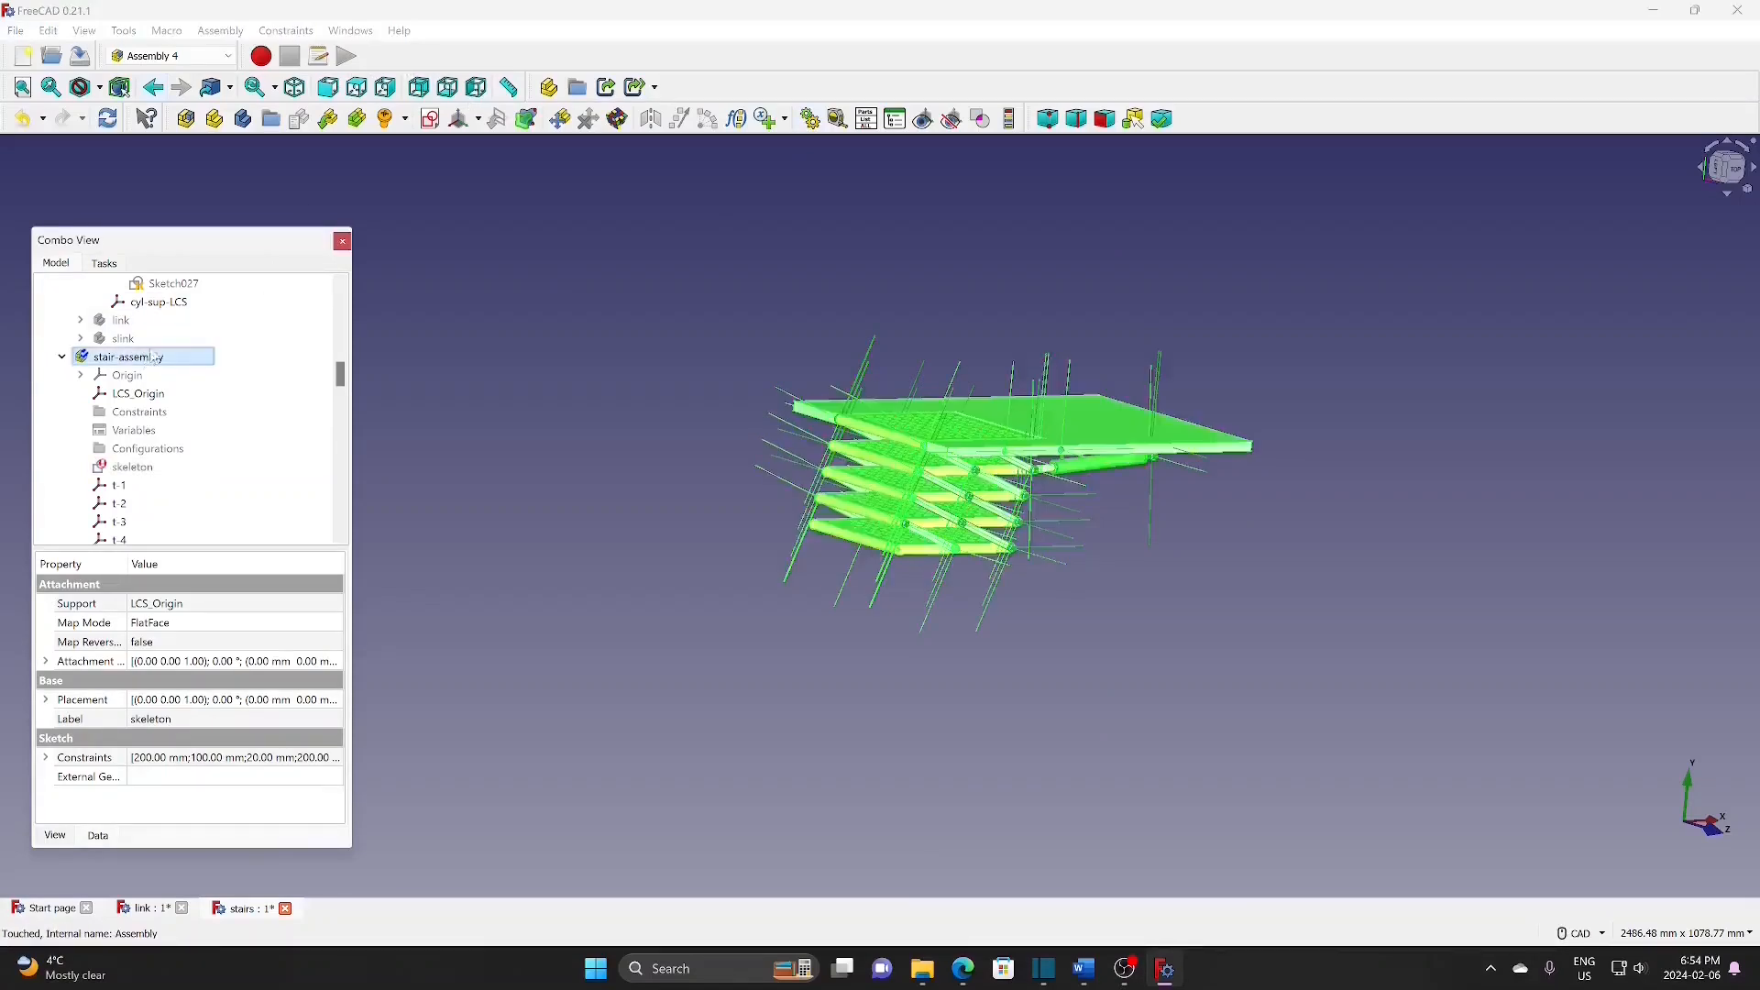
pyautogui.click(221, 30)
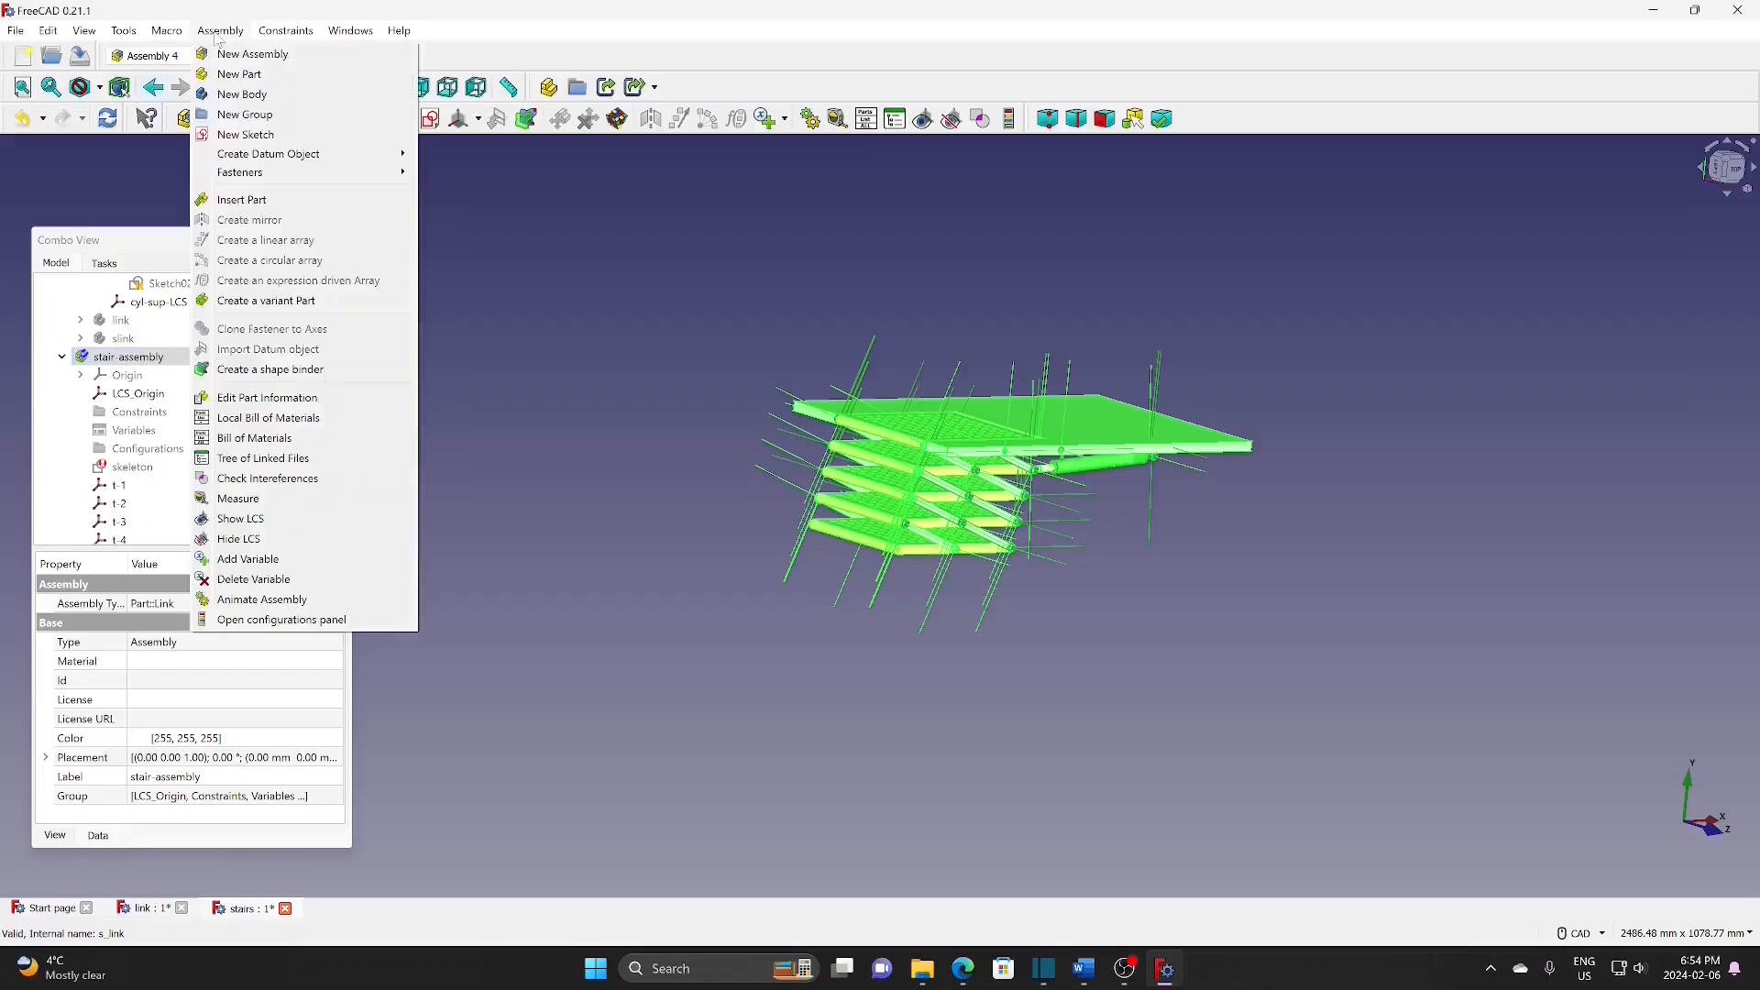
pyautogui.click(277, 541)
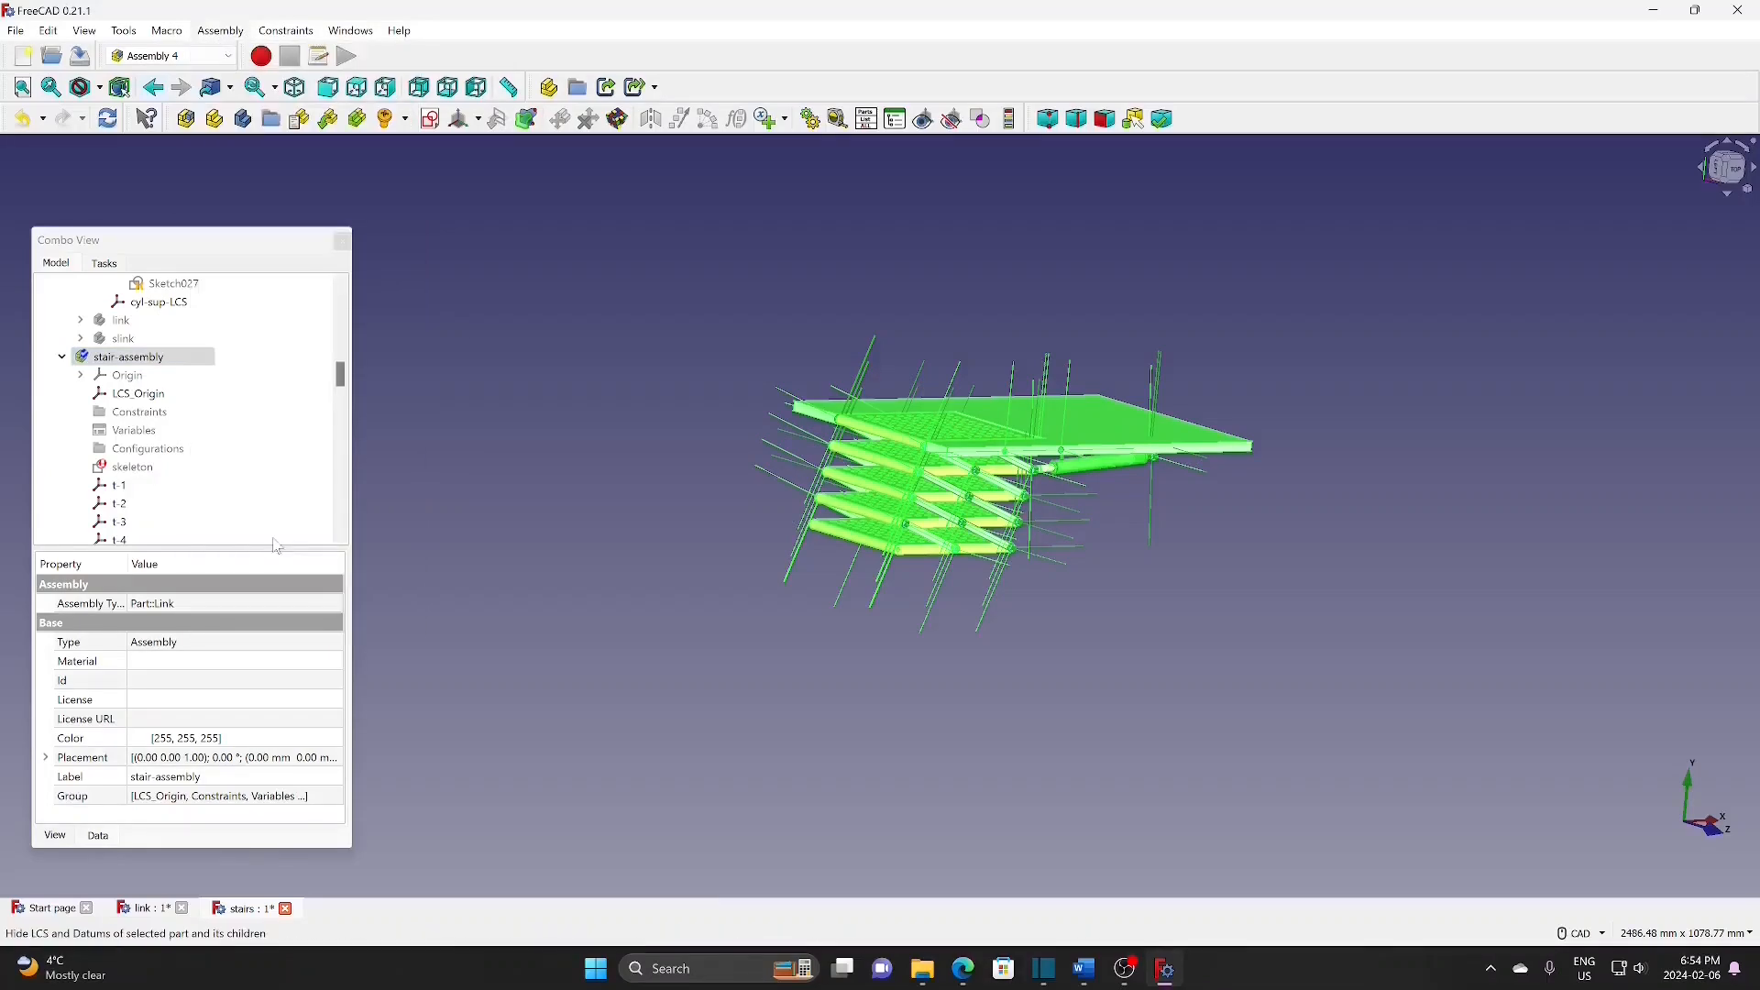
pyautogui.moveTo(342, 379); pyautogui.dragTo(341, 306)
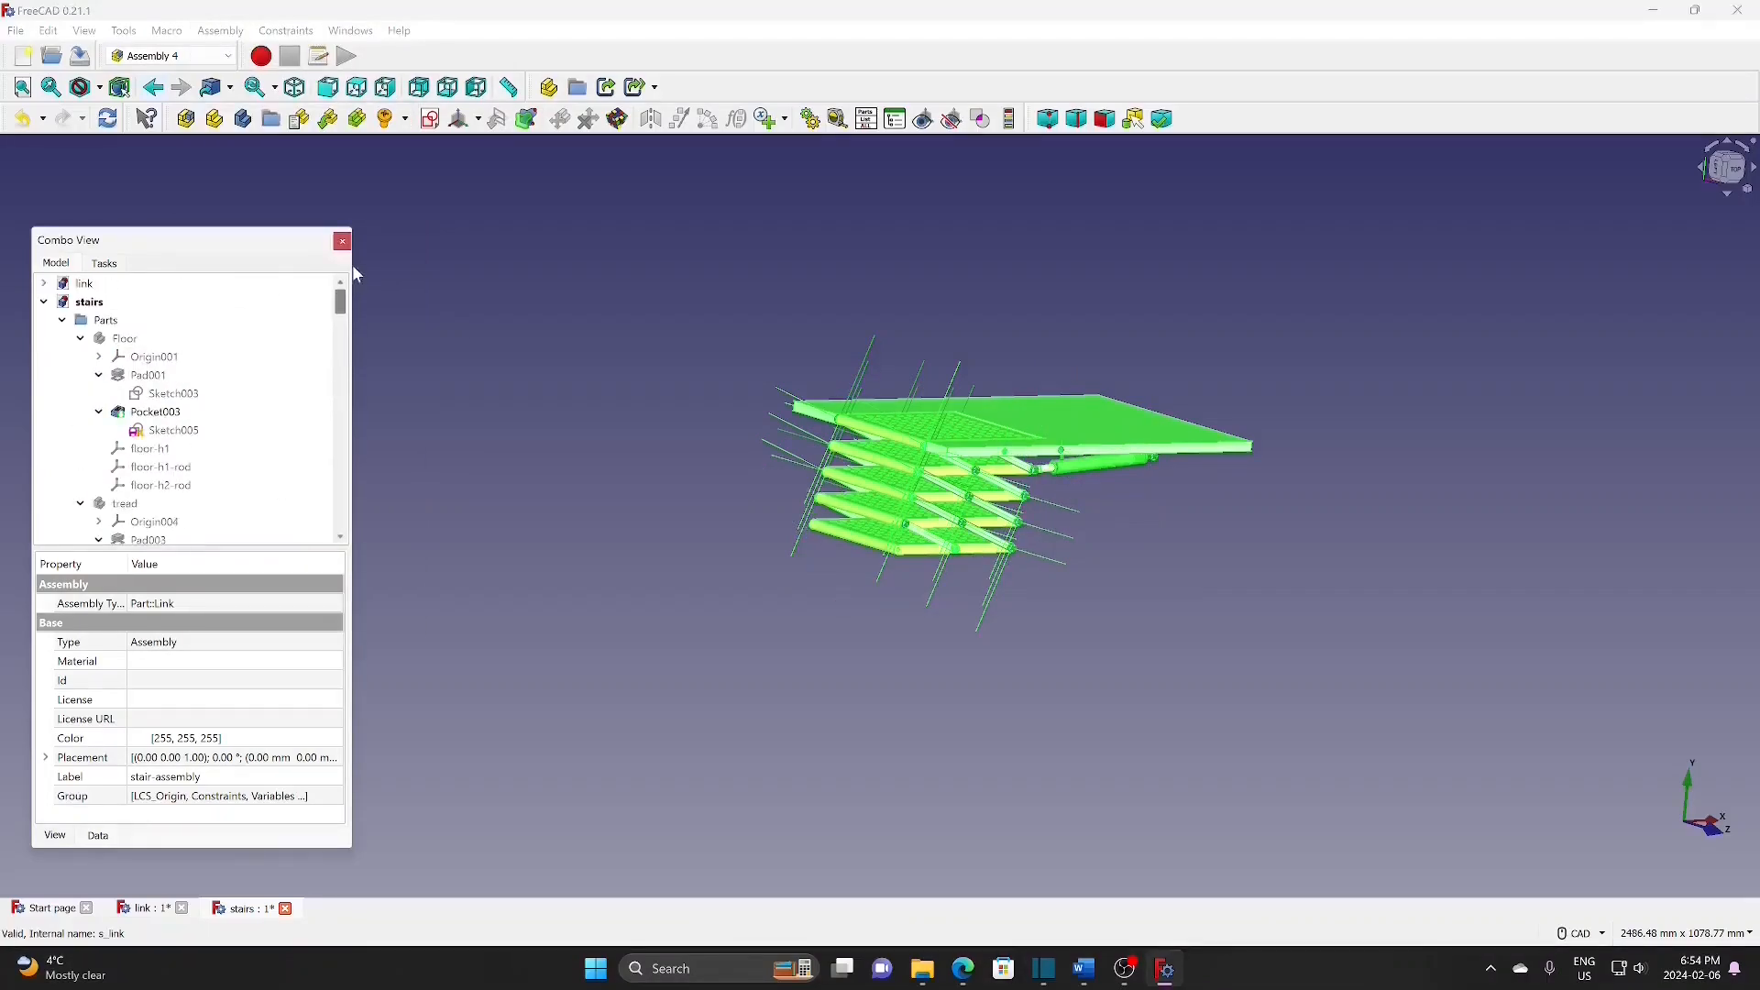
# Step: Hide the link document Assembly's coordinate systems too, then return to the stairs model
pyautogui.click(44, 284)
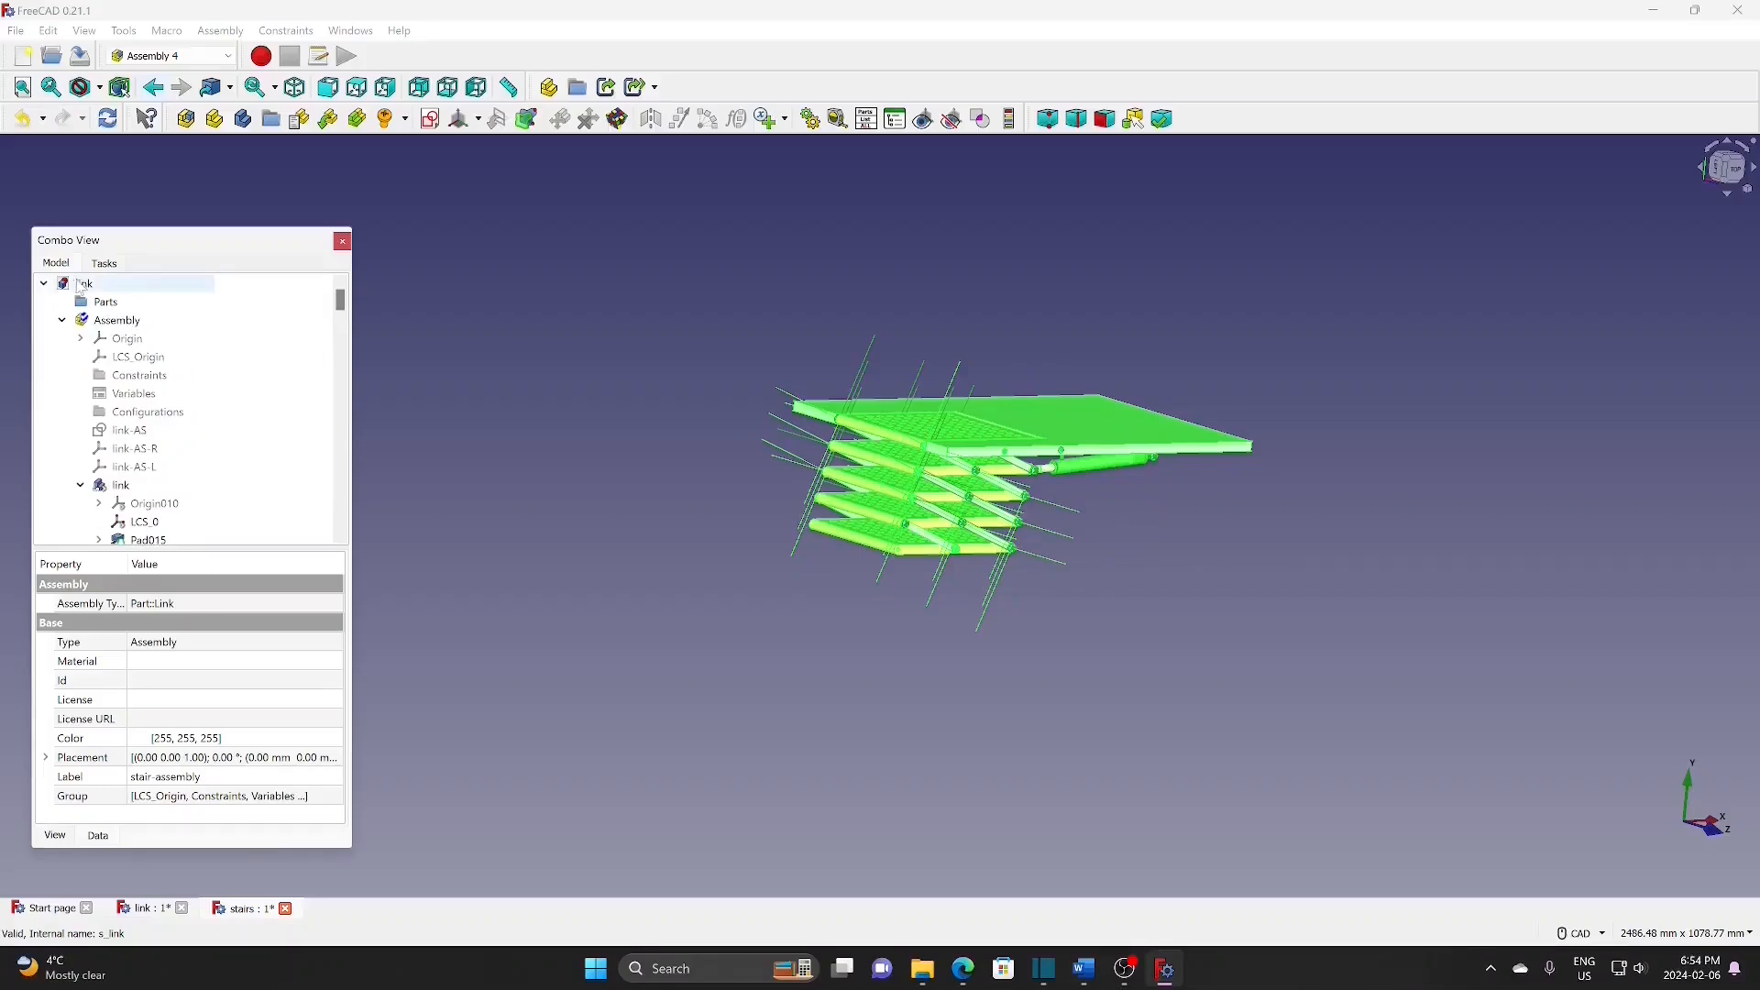
pyautogui.click(131, 320)
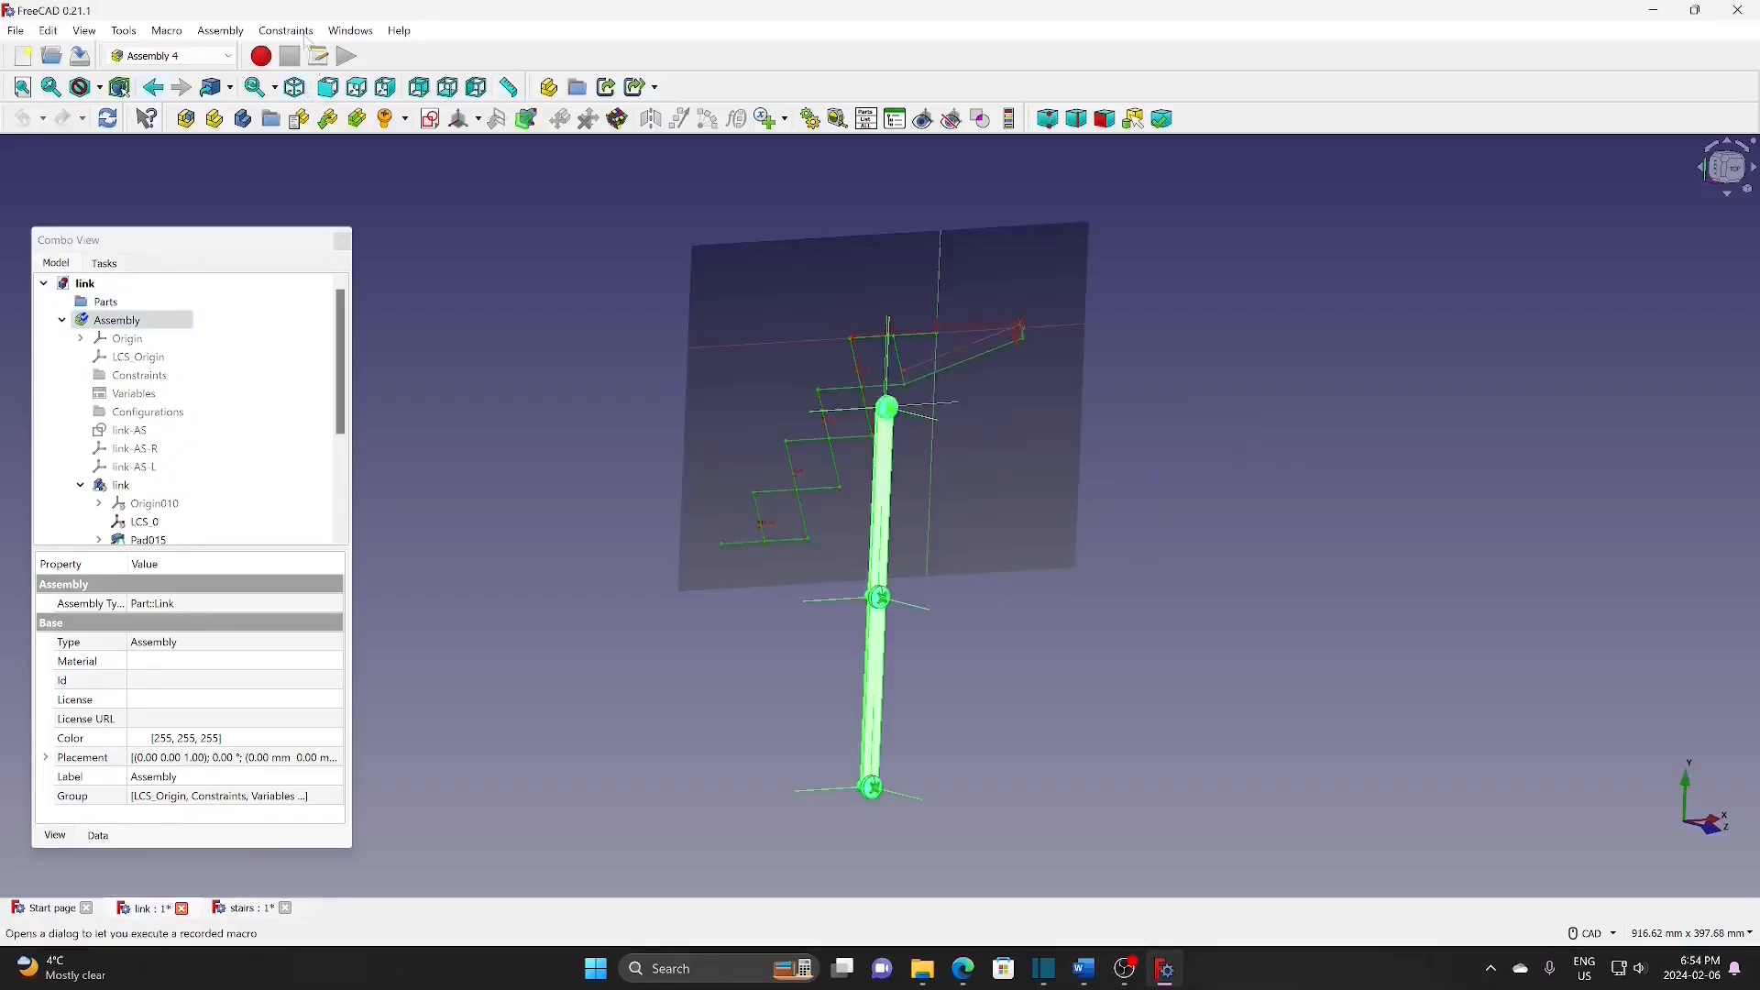
pyautogui.click(220, 31)
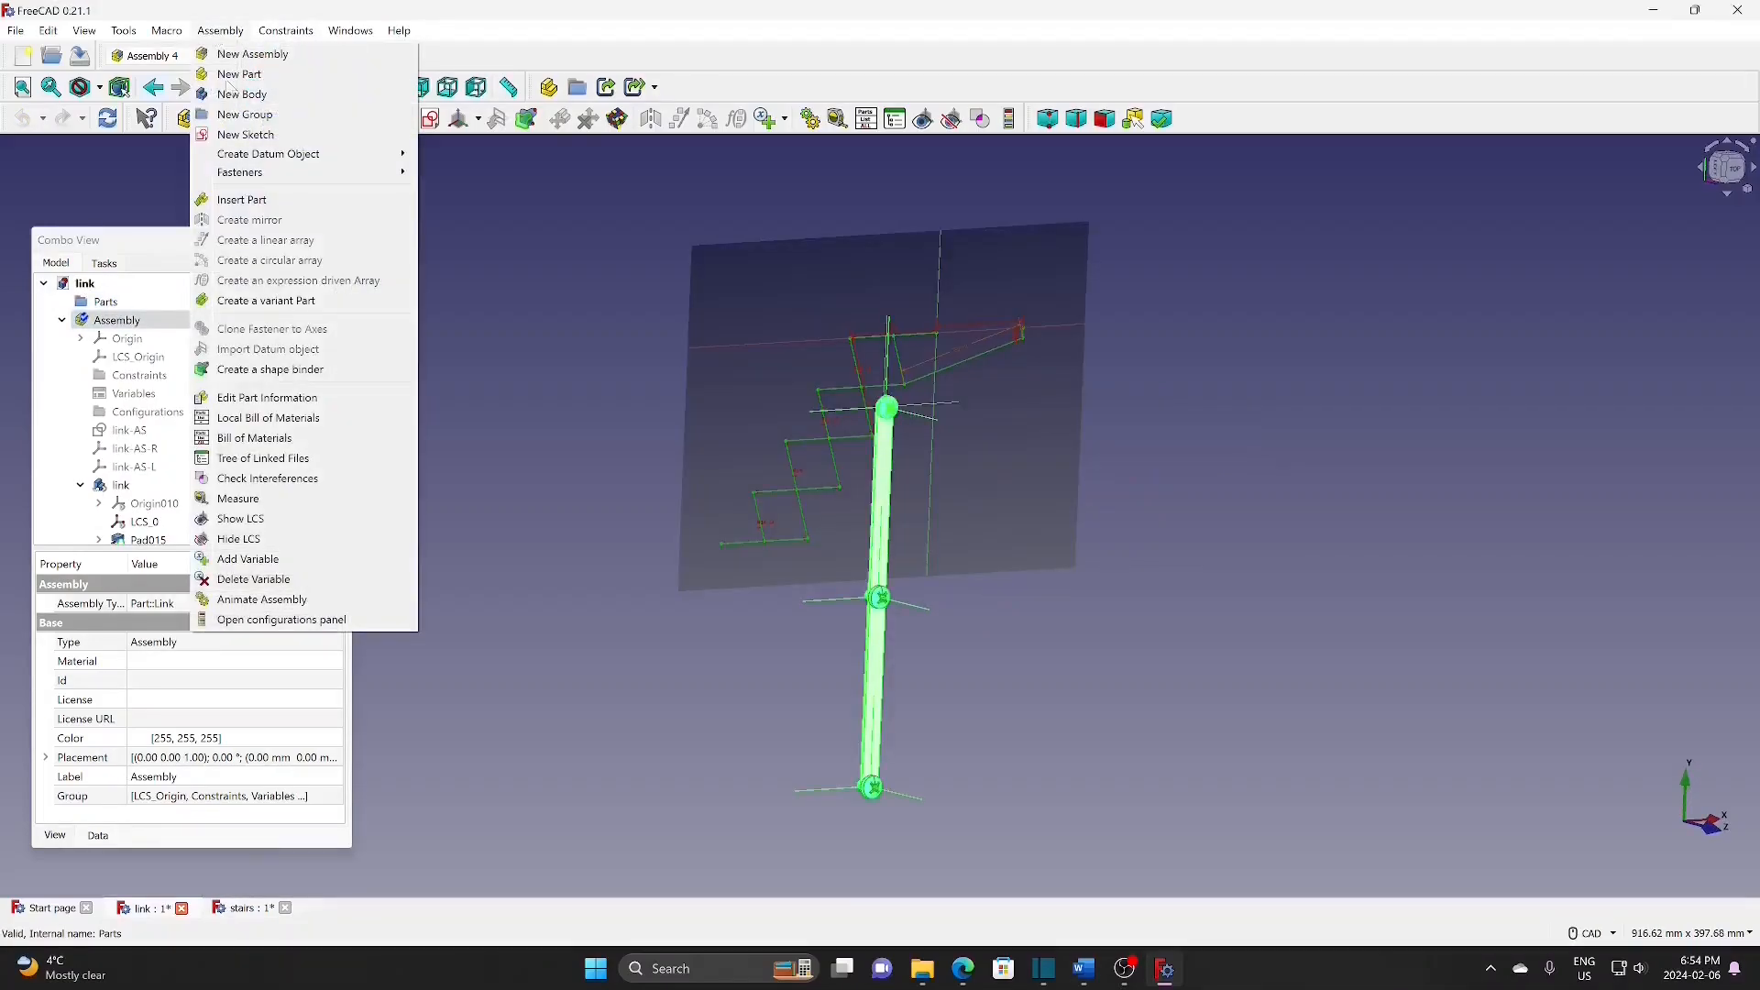
pyautogui.click(264, 539)
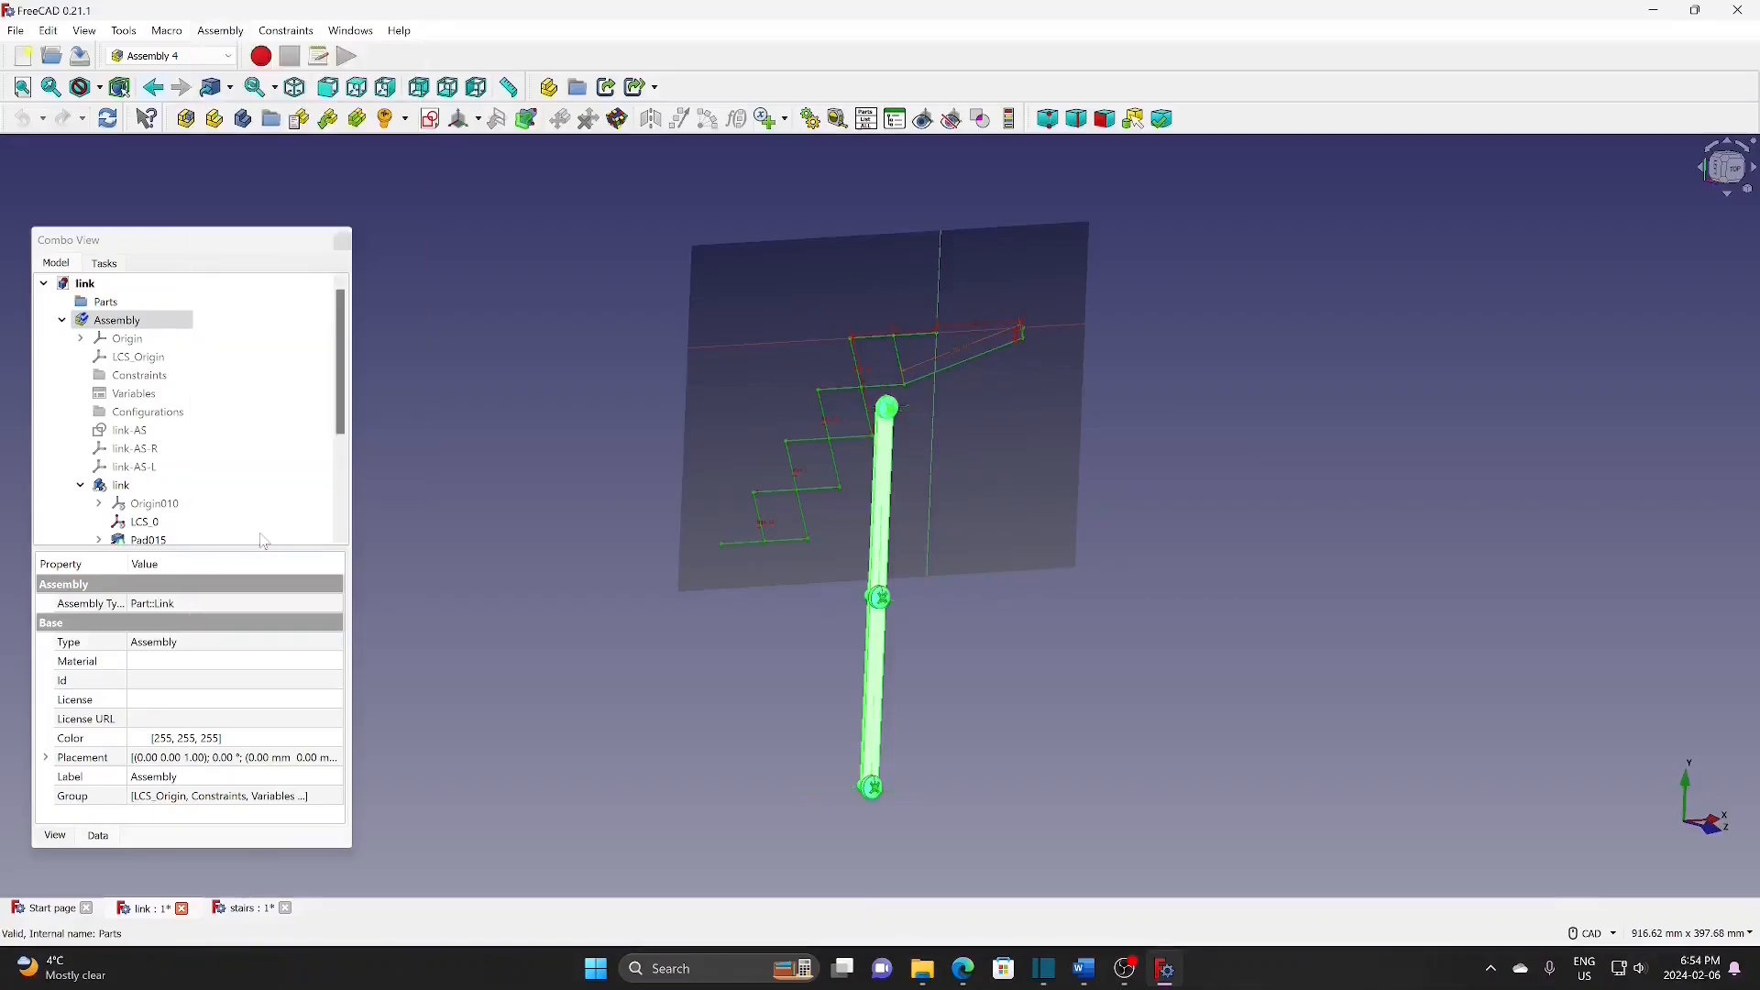
pyautogui.click(44, 283)
pyautogui.doubleClick(86, 305)
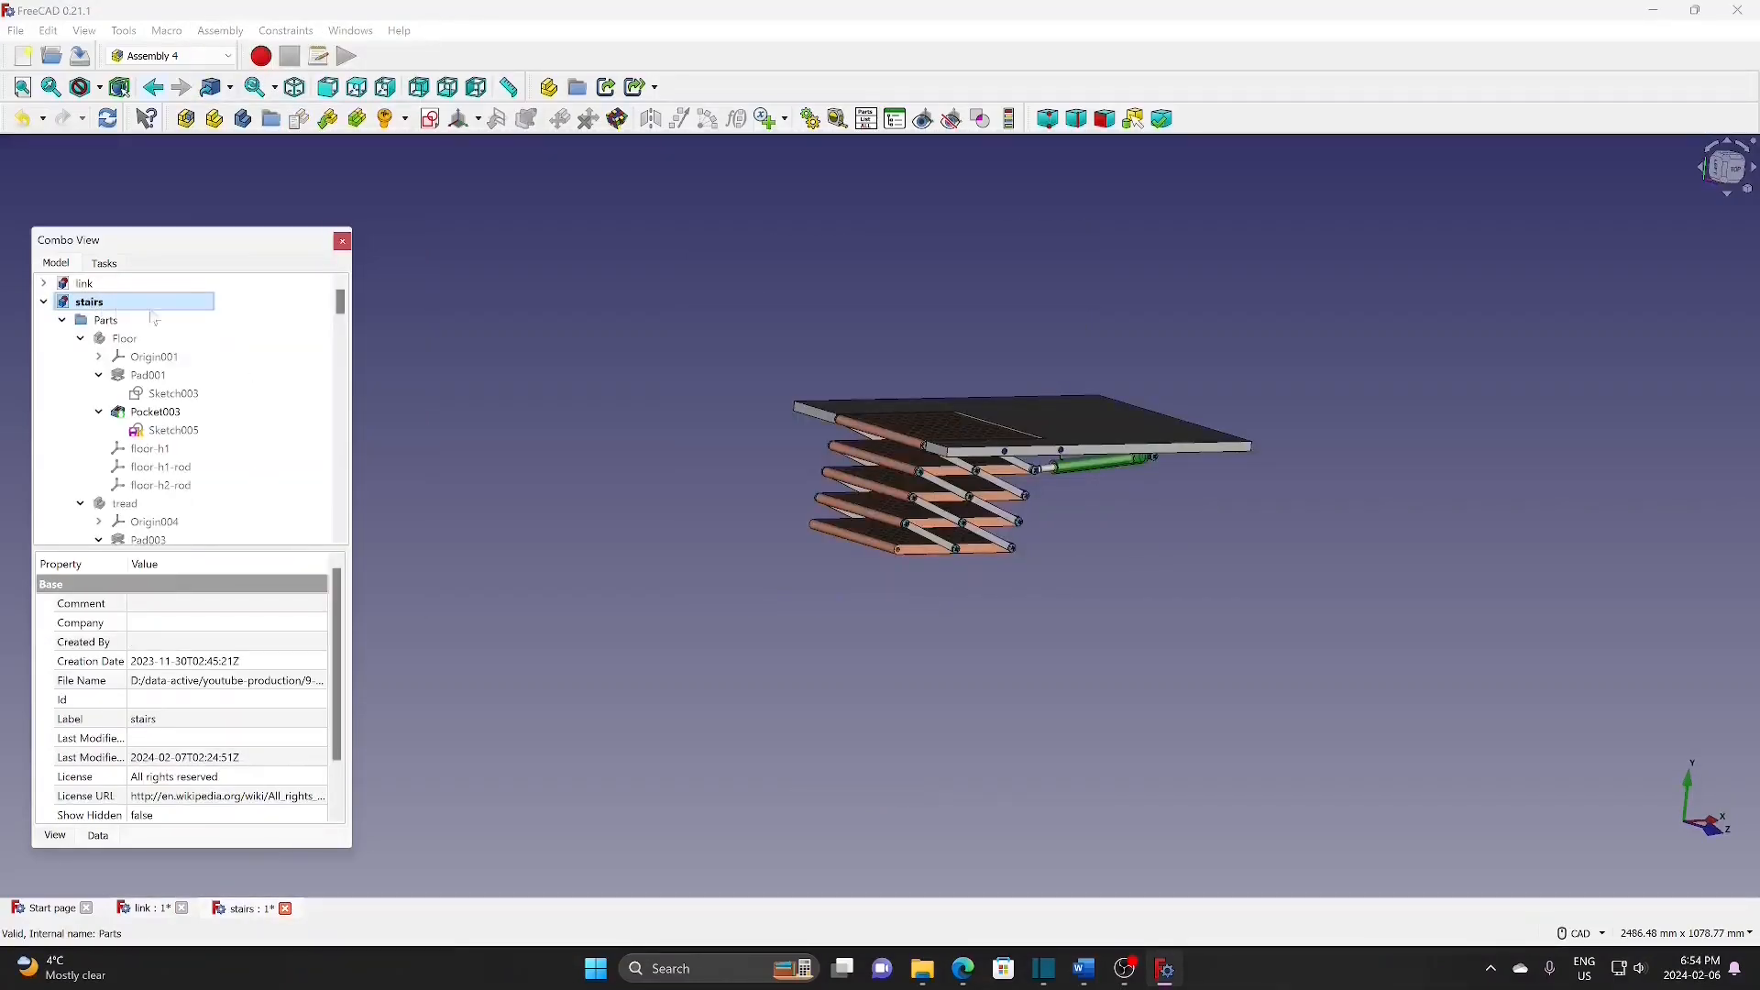
pyautogui.click(811, 118)
# Step: Animate dist from 208 to 308 in steps of 10 with Pendulum, stopping at 248
pyautogui.moveTo(879, 310); pyautogui.dragTo(1470, 177)
pyautogui.click(1399, 221)
pyautogui.click(1400, 264)
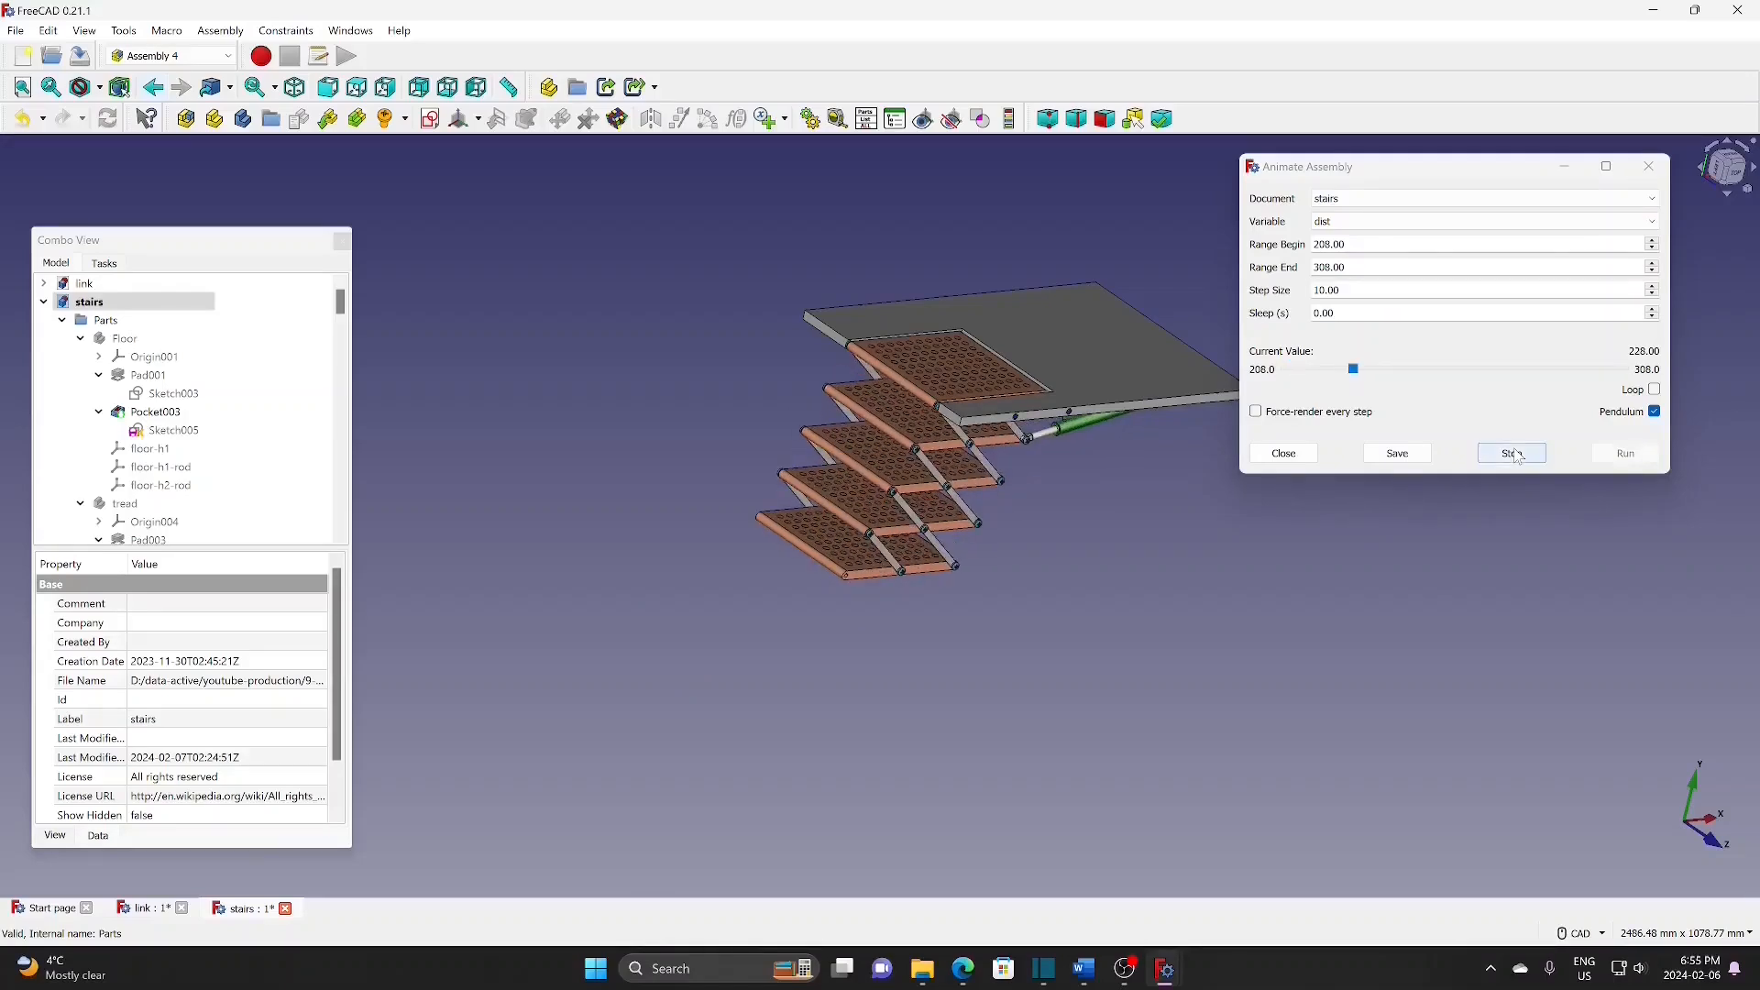
pyautogui.click(1512, 454)
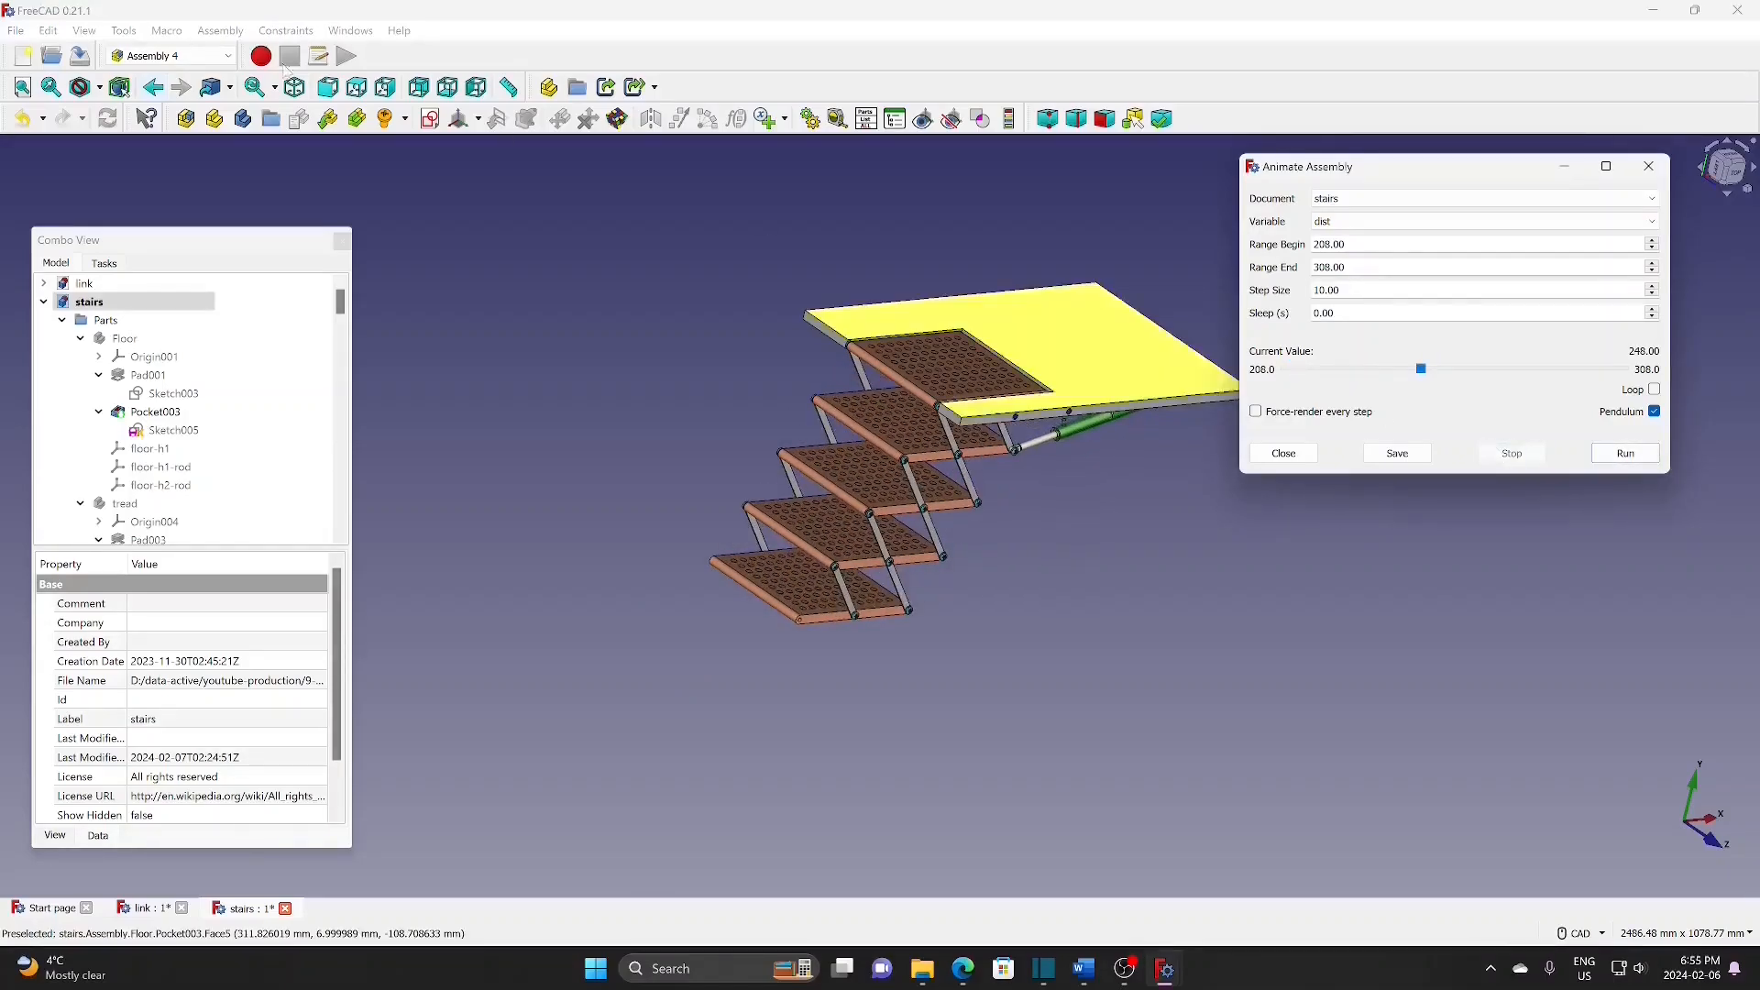
pyautogui.click(16, 30)
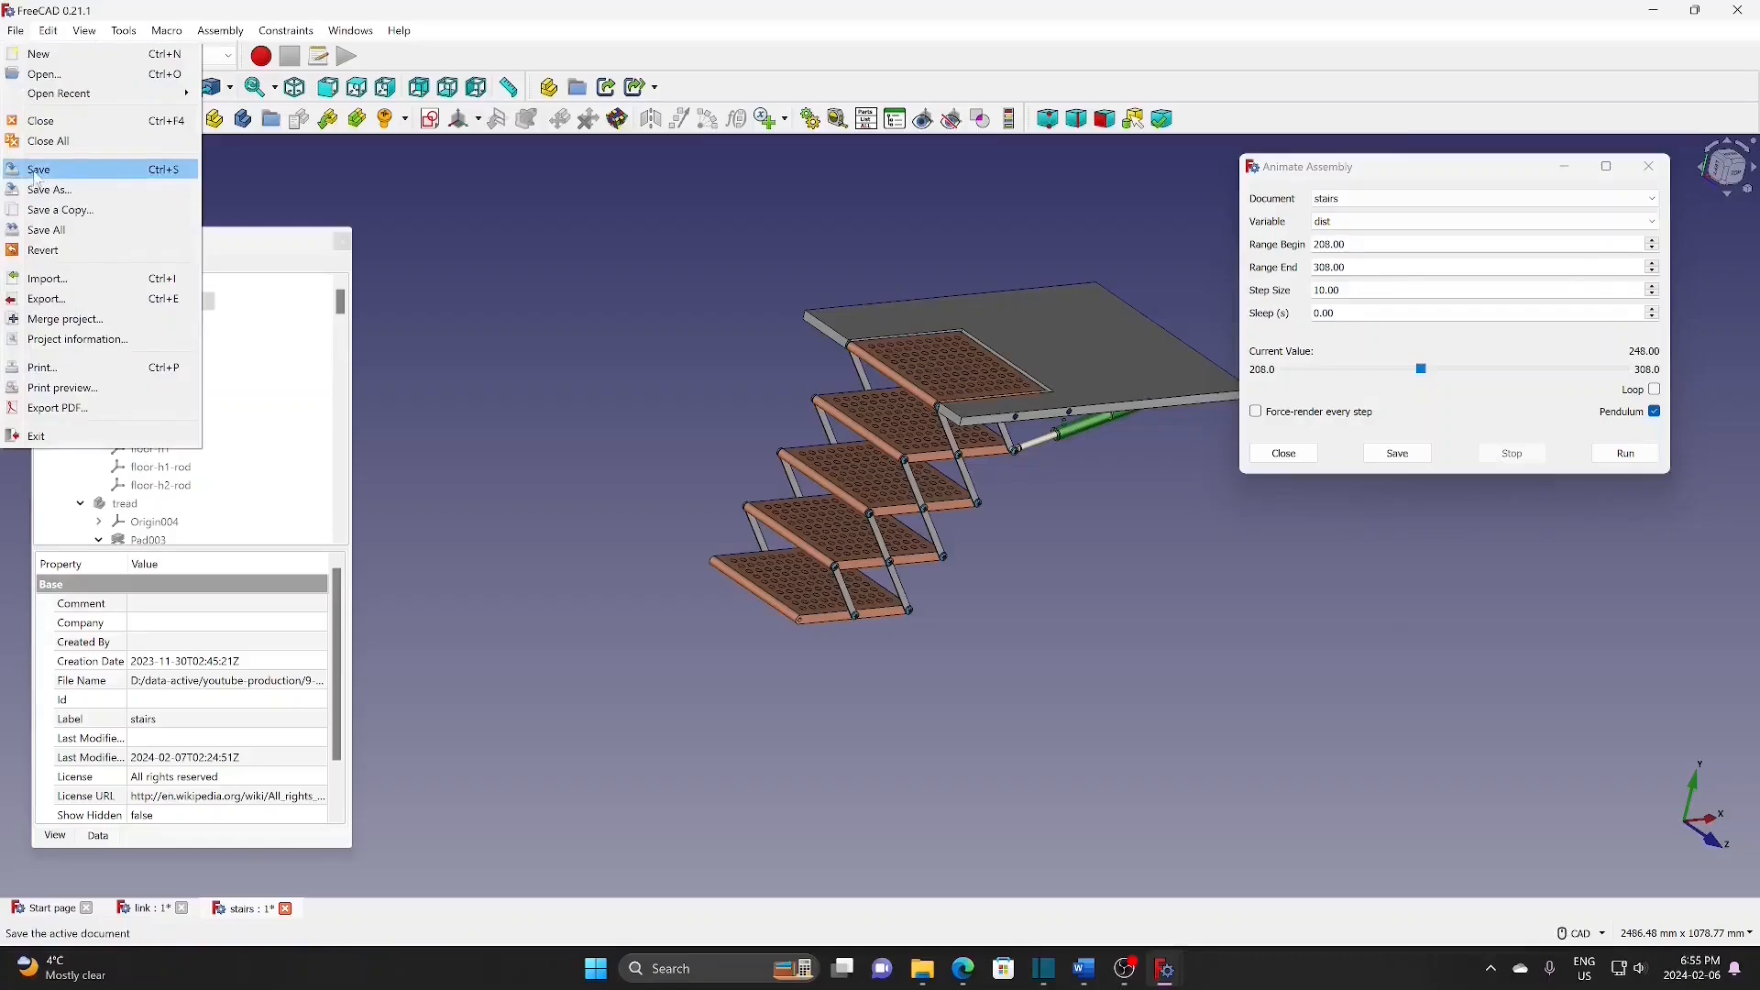